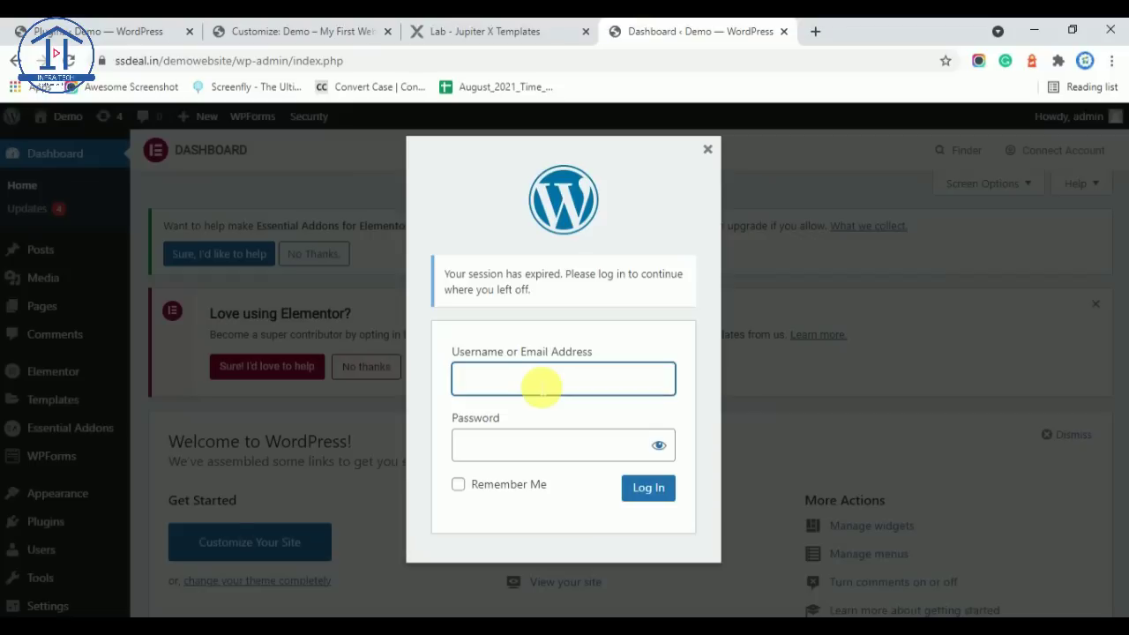
Log back in to the WordPress dashboard with the username admin and the account password
{"action": "type", "text": "admin"}
{"action": "left_click", "coordinate": [528, 447]}
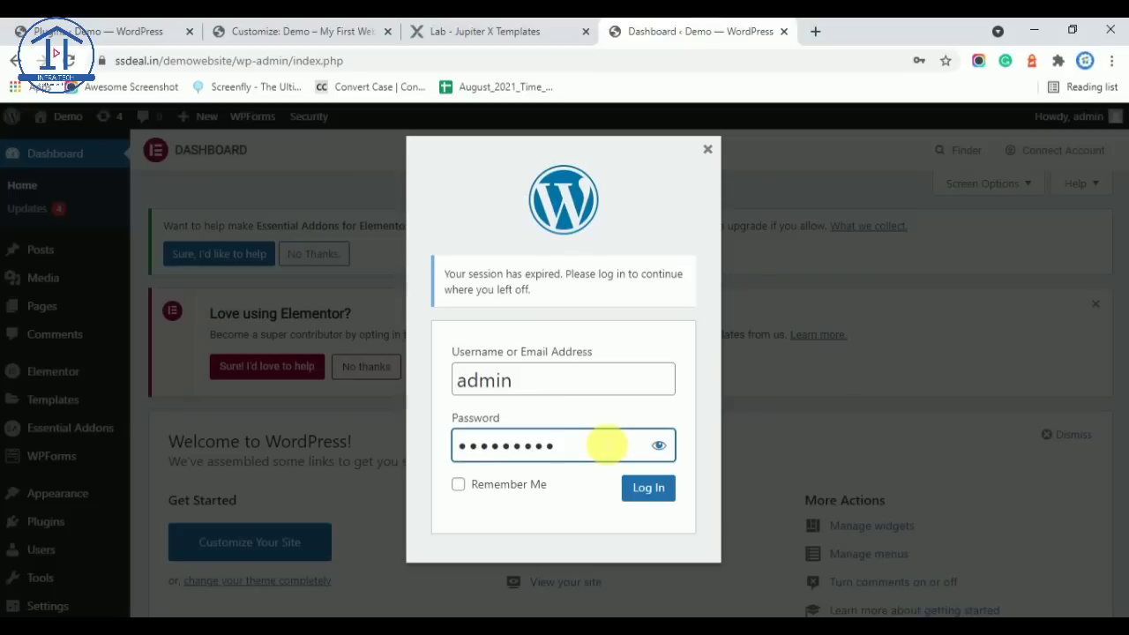
{"action": "left_click", "coordinate": [657, 500]}
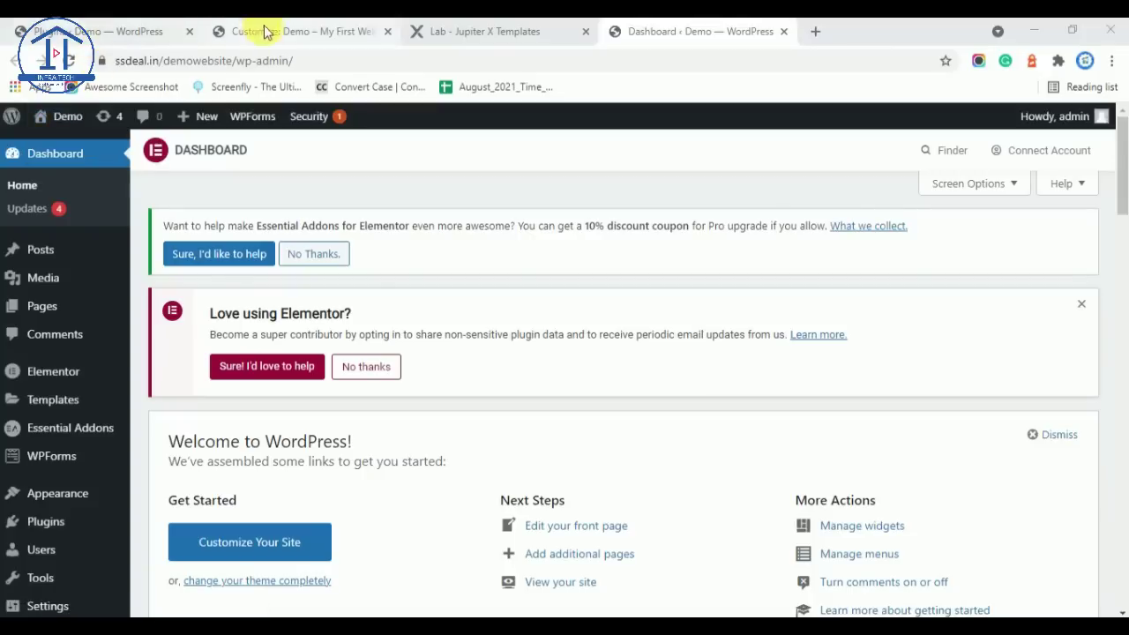
Close the Plugins browser tab and place the Jupiter X Lab template tab after the Dashboard tab
{"action": "left_click", "coordinate": [189, 33]}
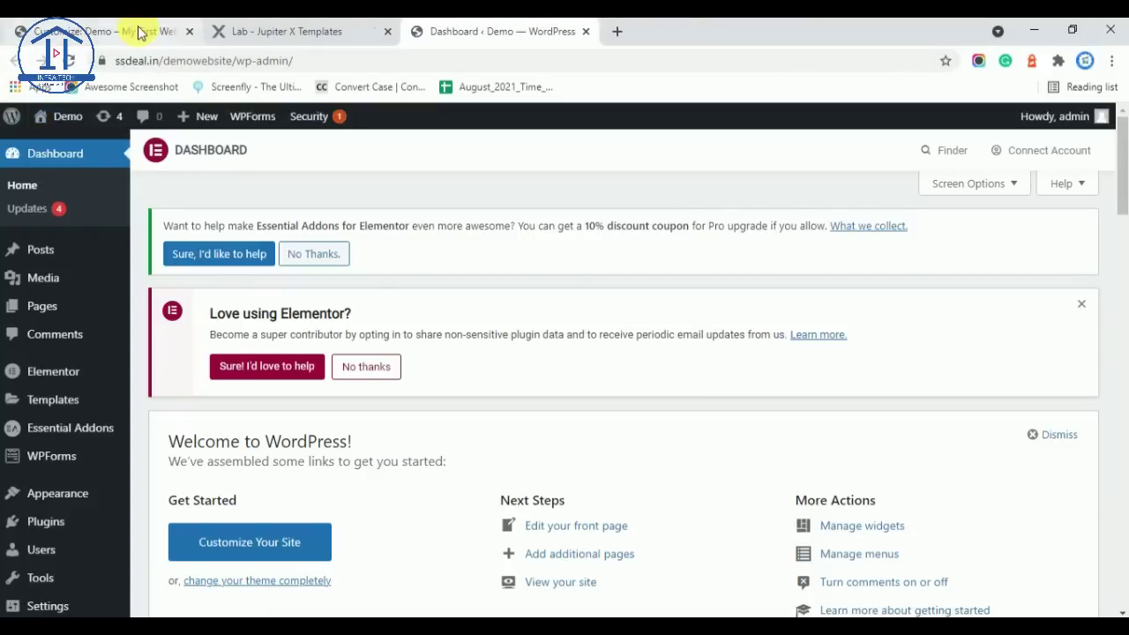
{"action": "left_click", "coordinate": [251, 32]}
{"action": "left_click_drag", "start_coordinate": [468, 34], "coordinate": [435, 41]}
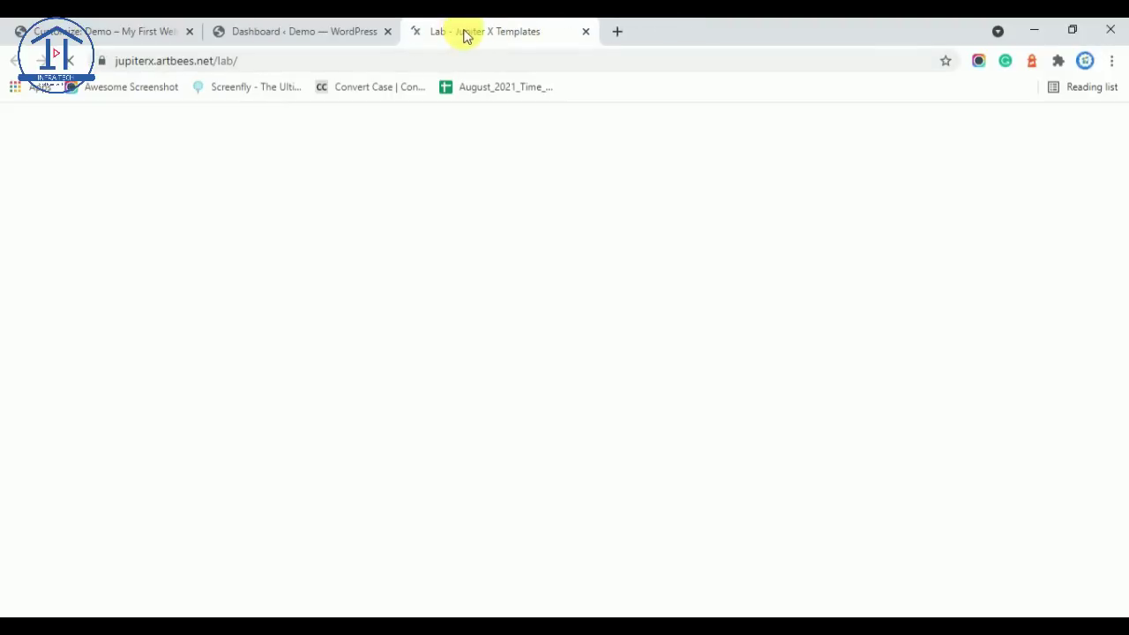
Examine the Jupiter X Lab template page from header to footer, focusing on its hero section with heading and background image
{"action": "scroll", "coordinate": [635, 330], "scroll_direction": "up", "scroll_amount": 5}
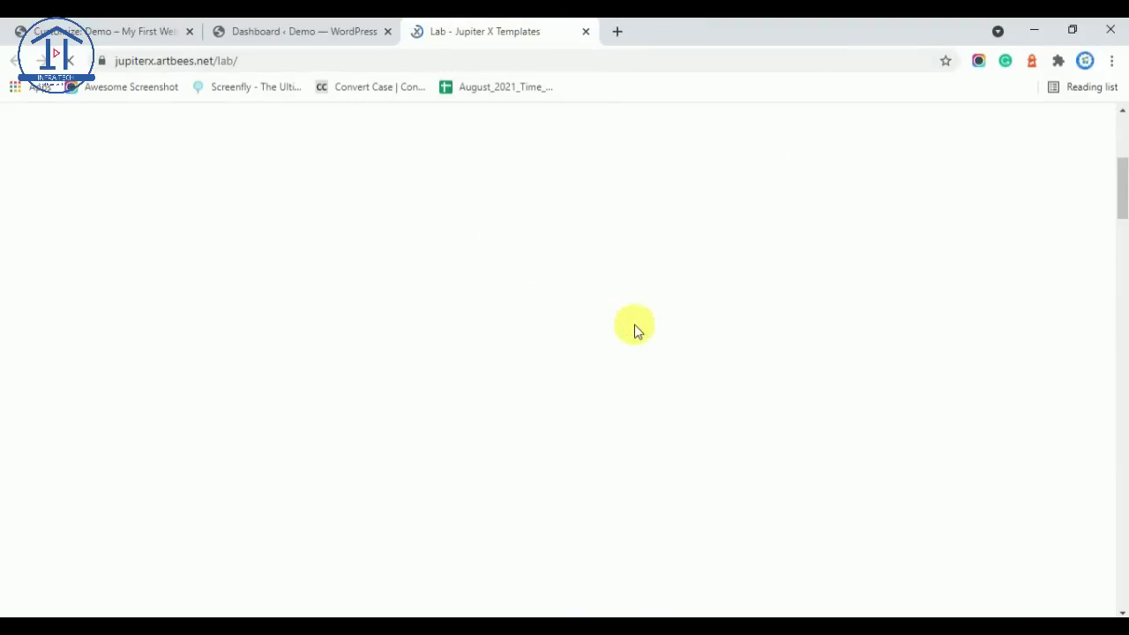
{"action": "scroll", "coordinate": [635, 327], "scroll_direction": "up", "scroll_amount": 10}
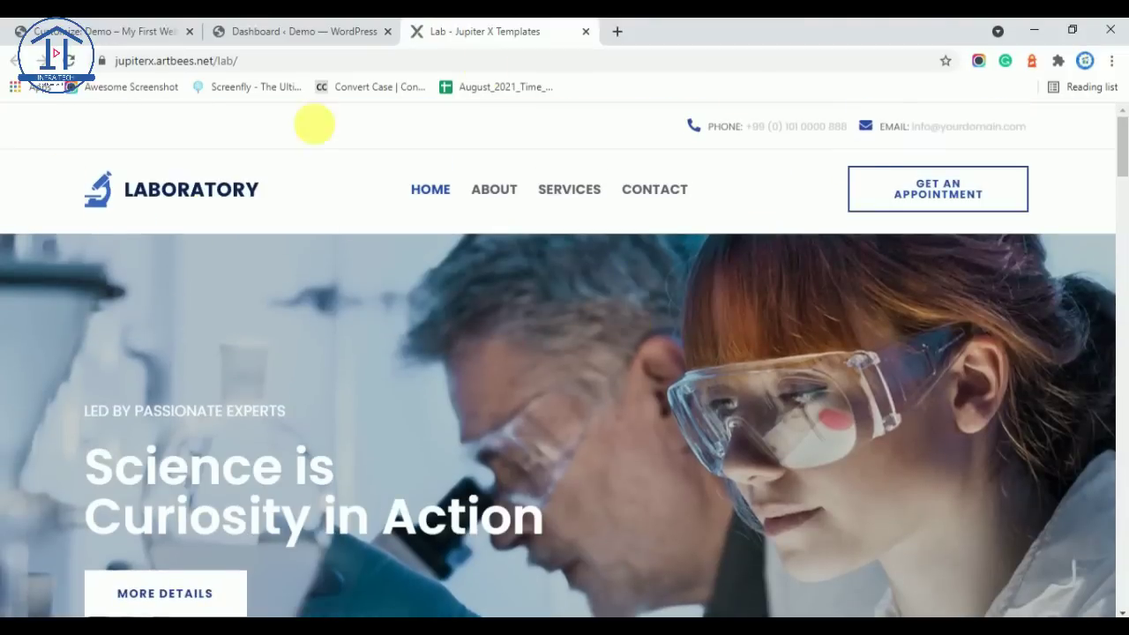
{"action": "scroll", "coordinate": [693, 189], "scroll_direction": "down", "scroll_amount": 20}
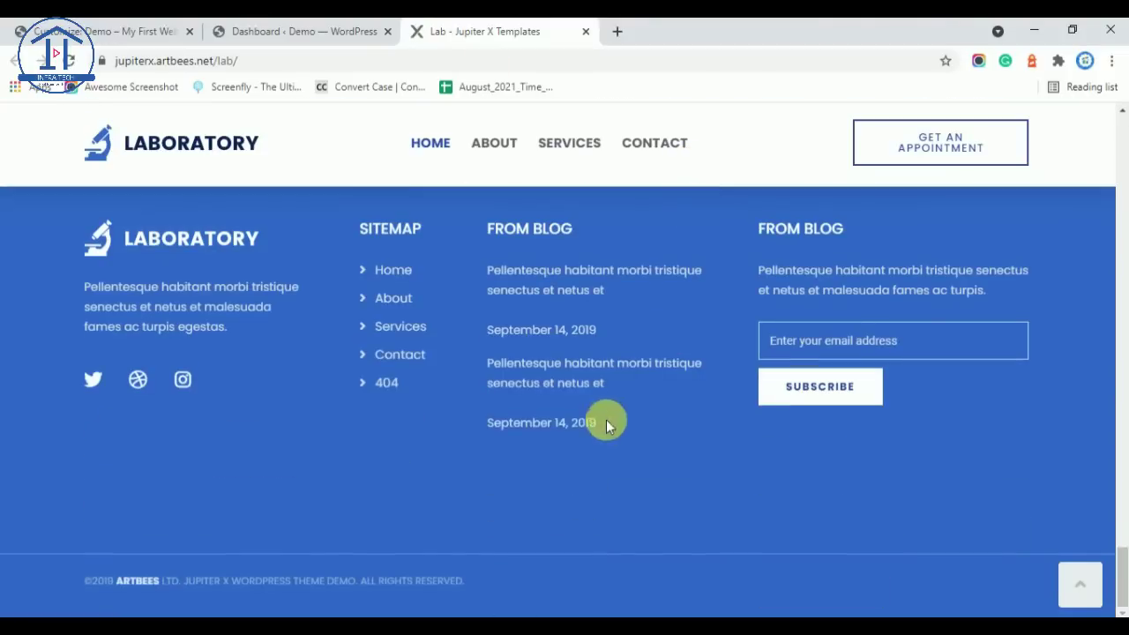
{"action": "scroll", "coordinate": [614, 455], "scroll_direction": "up", "scroll_amount": 10}
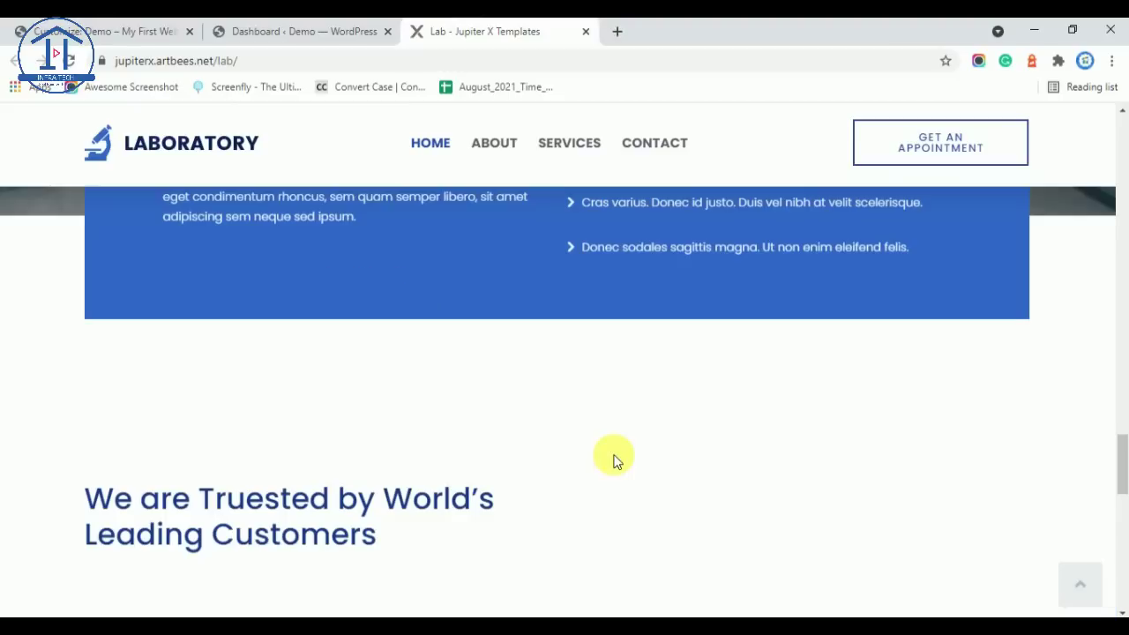
{"action": "scroll", "coordinate": [556, 362], "scroll_direction": "up", "scroll_amount": 5}
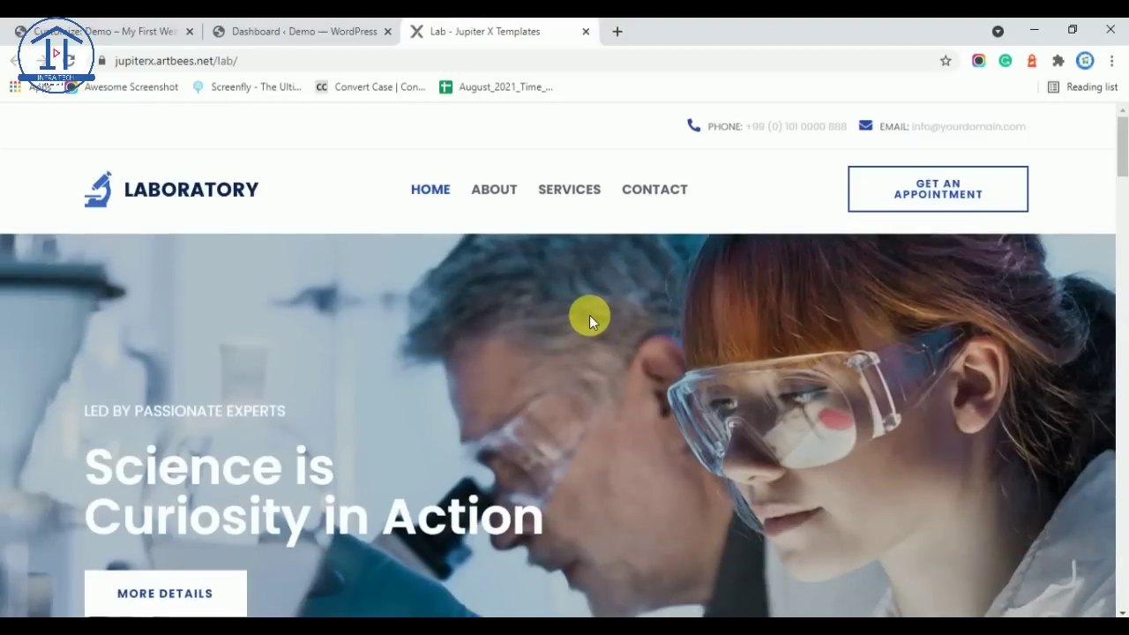
{"action": "scroll", "coordinate": [446, 291], "scroll_direction": "down", "scroll_amount": 2}
{"action": "scroll", "coordinate": [450, 298], "scroll_direction": "up", "scroll_amount": 2}
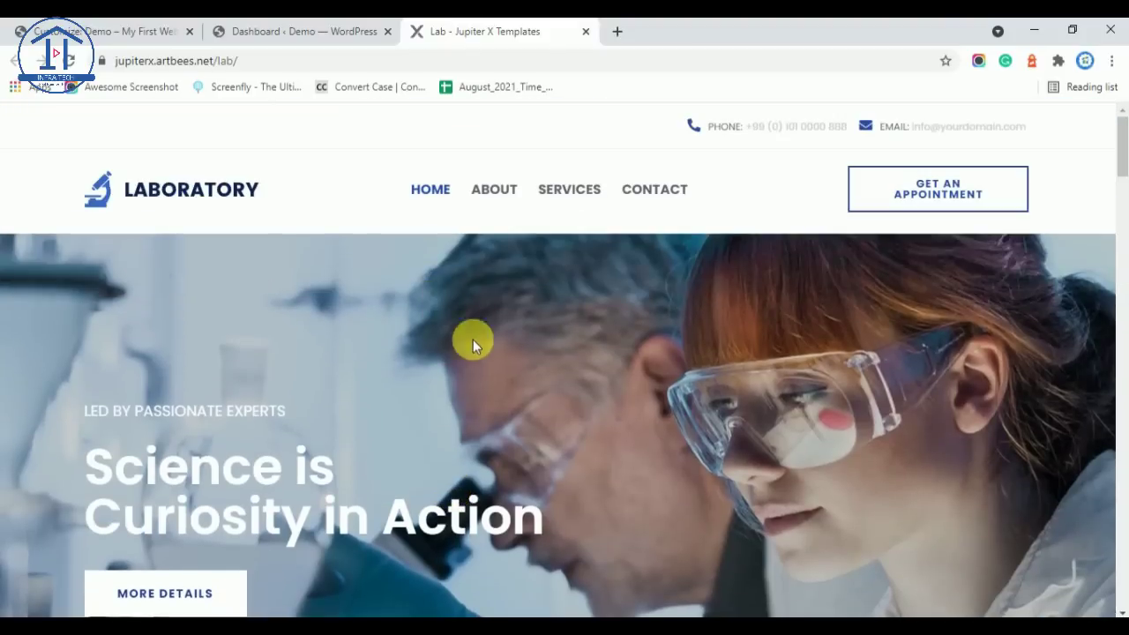
{"action": "scroll", "coordinate": [358, 194], "scroll_direction": "down", "scroll_amount": 2}
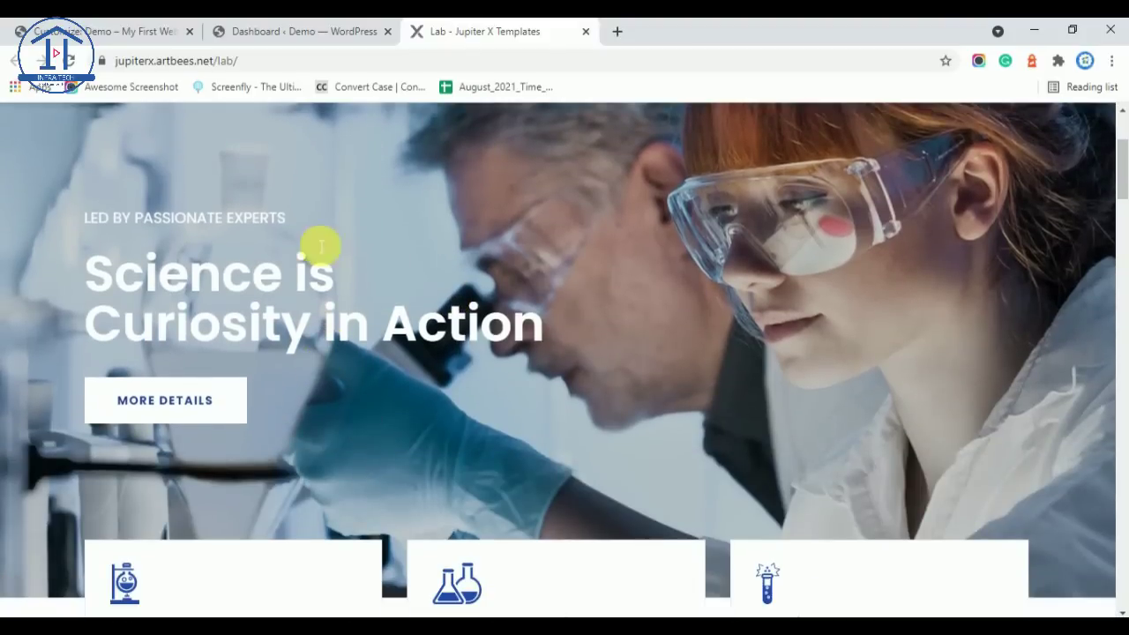
{"action": "scroll", "coordinate": [377, 323], "scroll_direction": "up", "scroll_amount": 2}
{"action": "scroll", "coordinate": [710, 322], "scroll_direction": "down", "scroll_amount": 2}
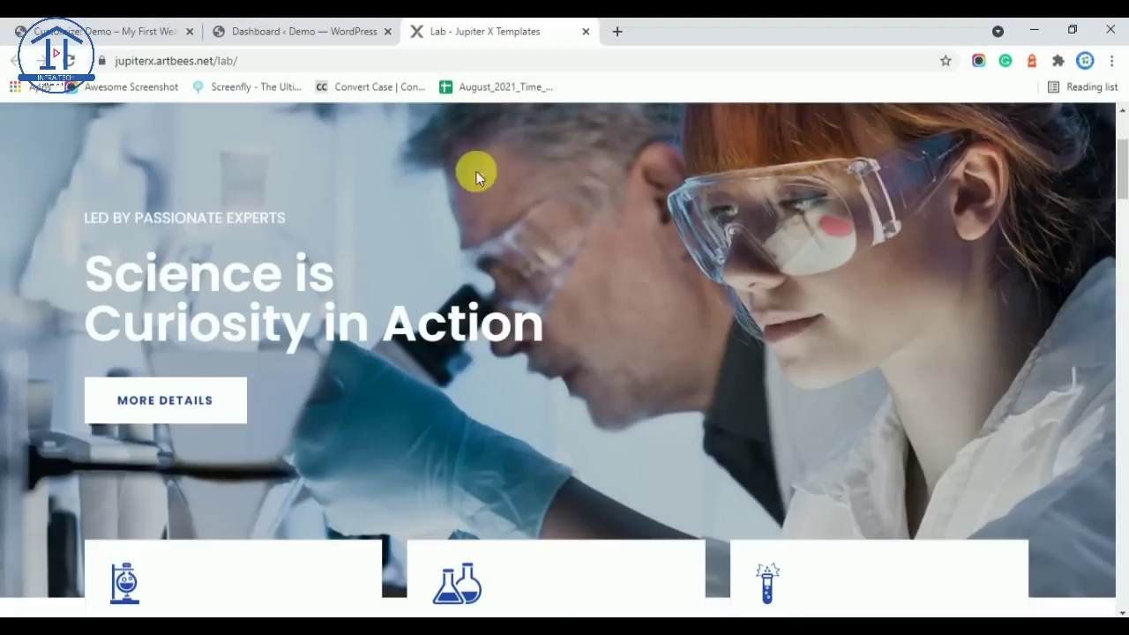
{"action": "right_click", "coordinate": [579, 192]}
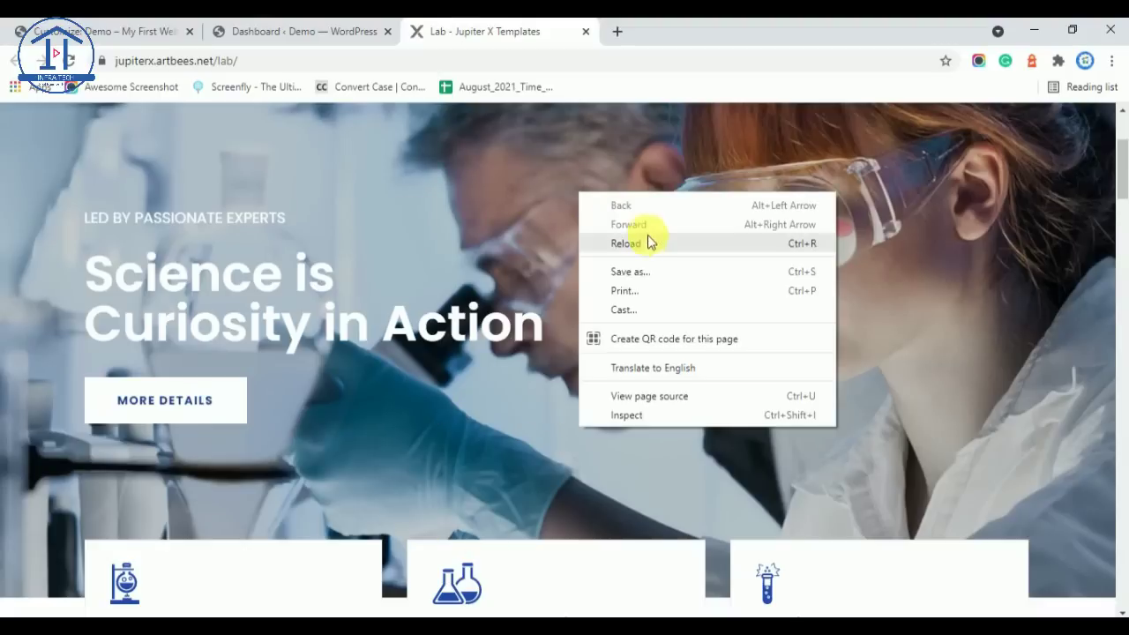
{"action": "left_click", "coordinate": [470, 182]}
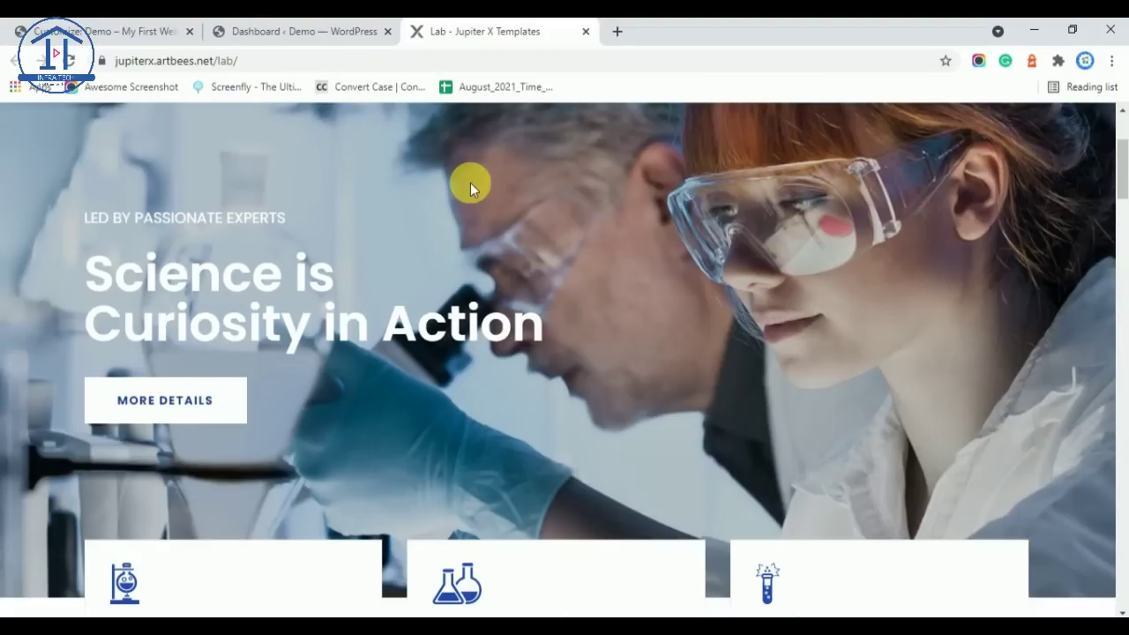
Open the Demo website from the WordPress dashboard in a new browser tab and look over its home page
{"action": "left_click", "coordinate": [328, 26]}
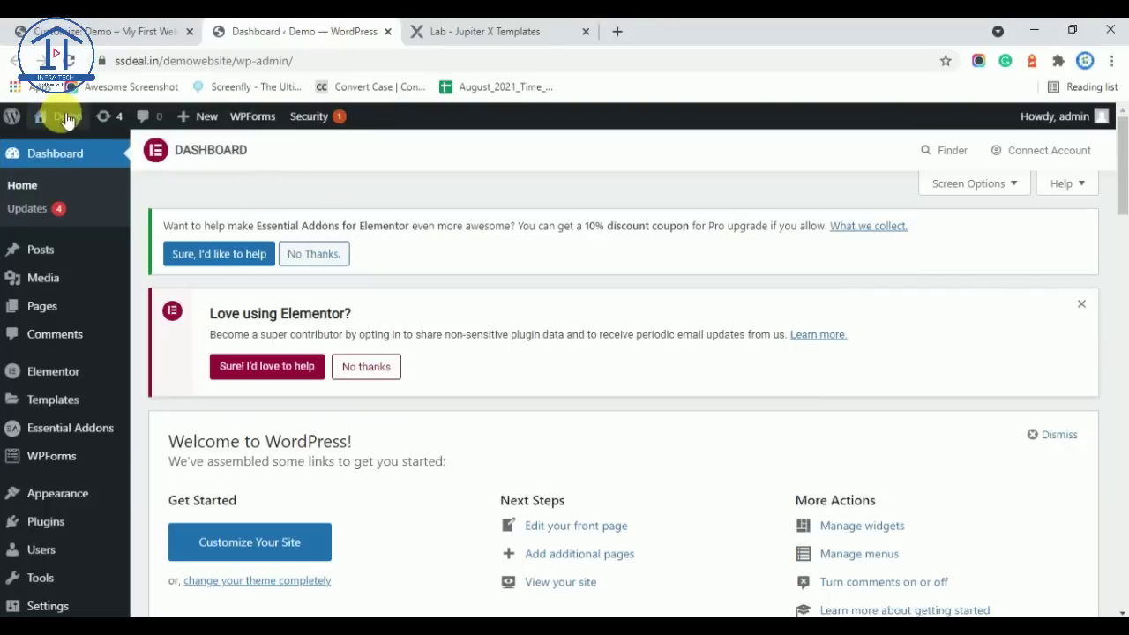
{"action": "mouse_move", "coordinate": [54, 116]}
{"action": "right_click", "coordinate": [49, 147]}
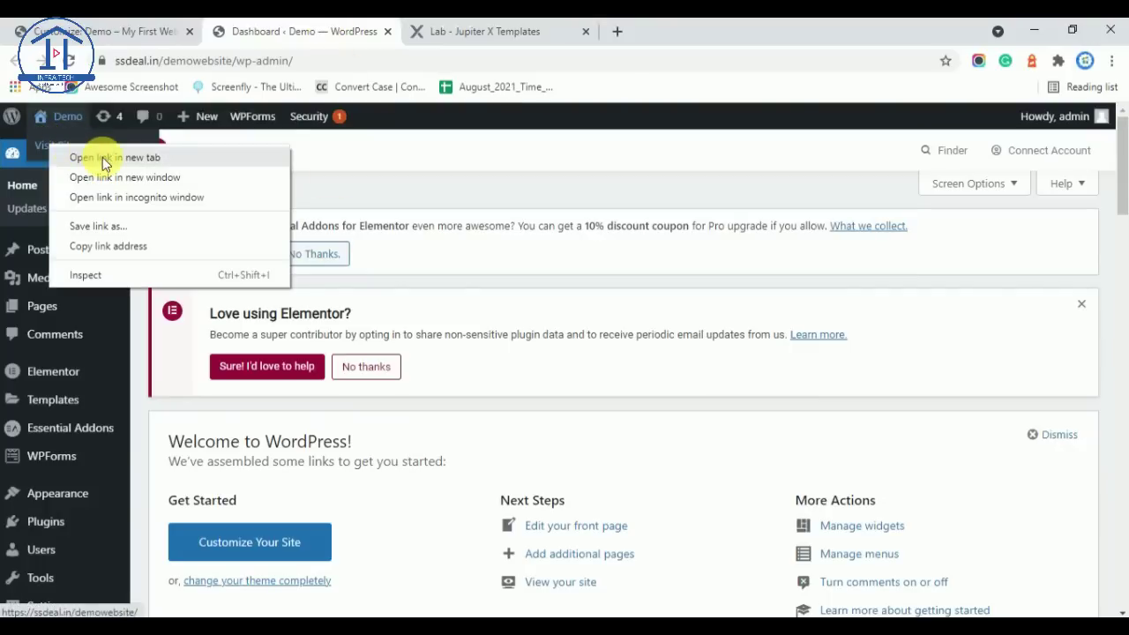
{"action": "left_click", "coordinate": [103, 159]}
{"action": "left_click", "coordinate": [519, 26]}
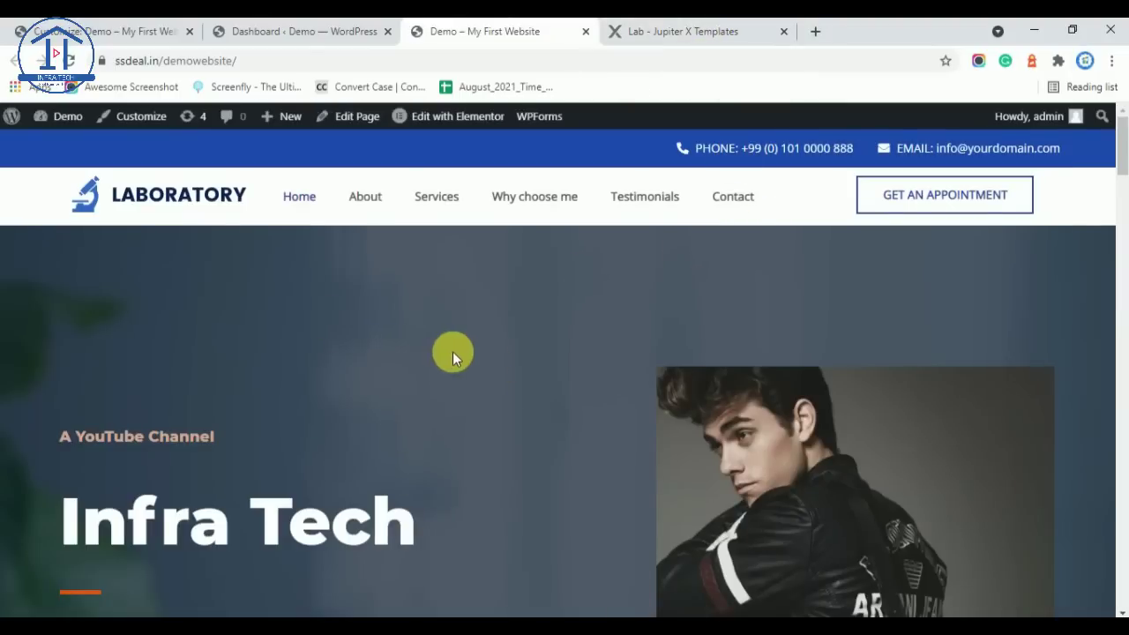
{"action": "scroll", "coordinate": [491, 361], "scroll_direction": "down", "scroll_amount": 5}
{"action": "scroll", "coordinate": [529, 345], "scroll_direction": "up", "scroll_amount": 5}
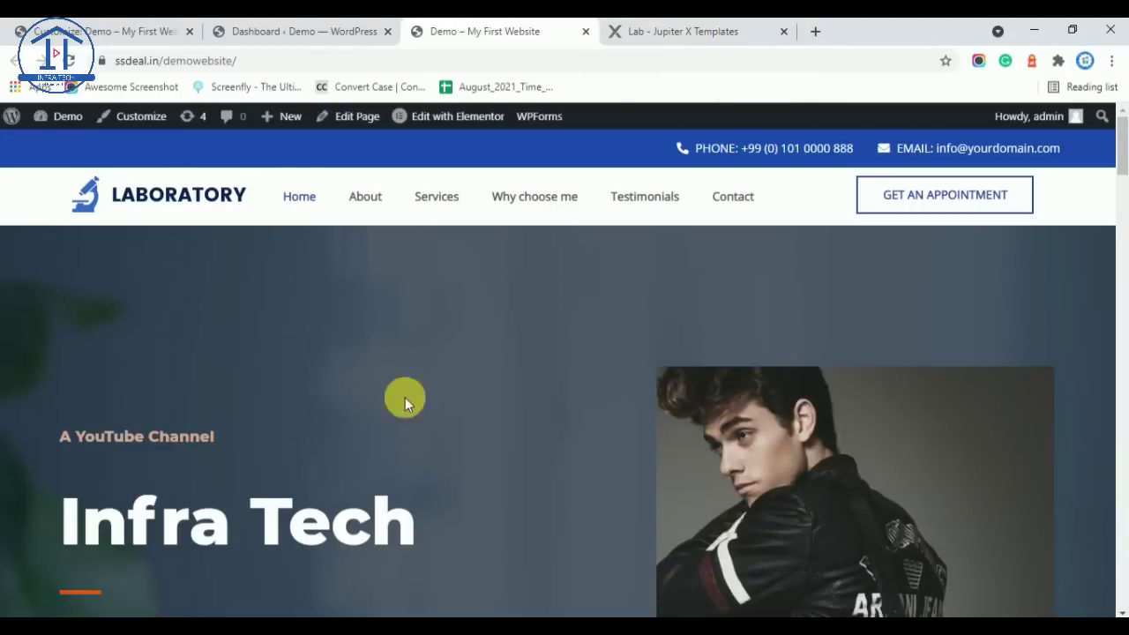
Return to the WordPress dashboard, add a new page and dismiss the block editor's welcome guide
{"action": "mouse_move", "coordinate": [457, 116]}
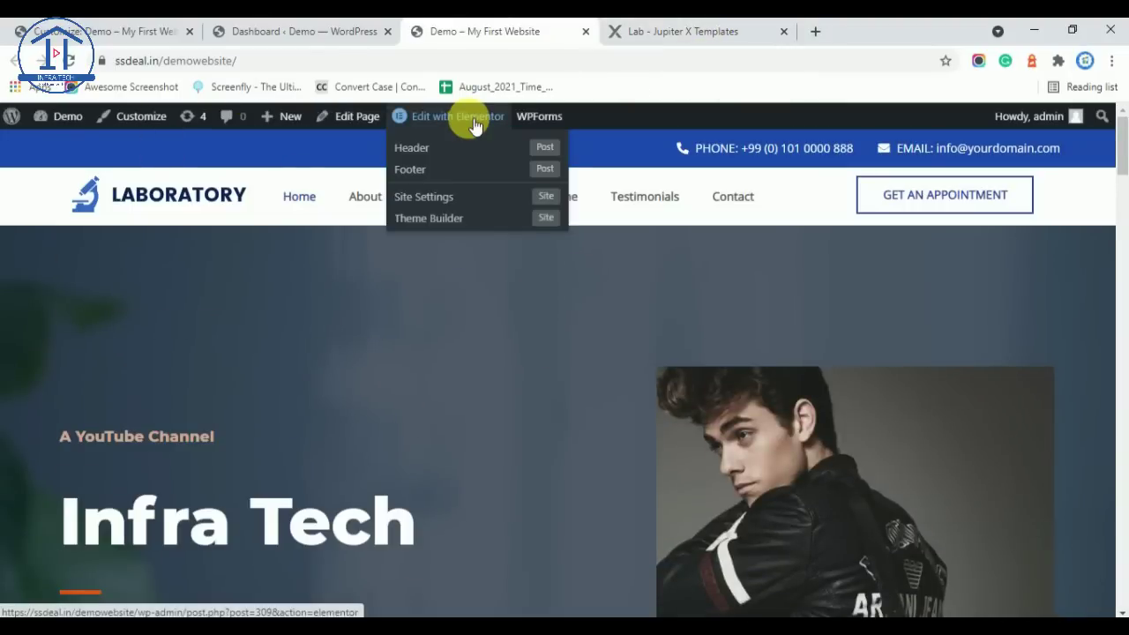
{"action": "left_click", "coordinate": [319, 30]}
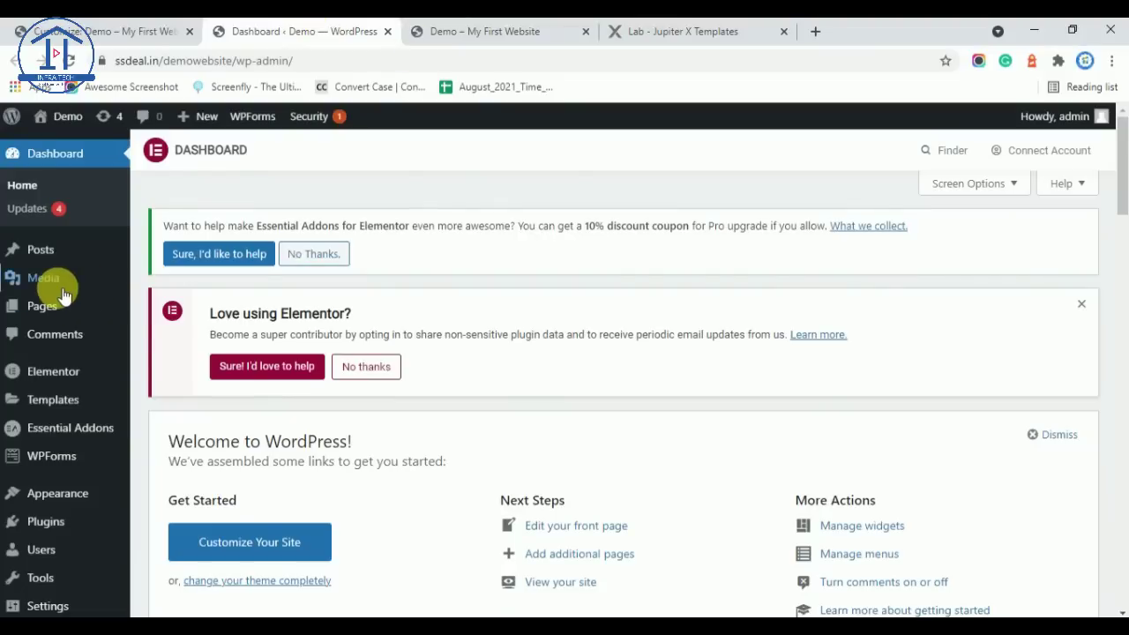
{"action": "left_click", "coordinate": [503, 30]}
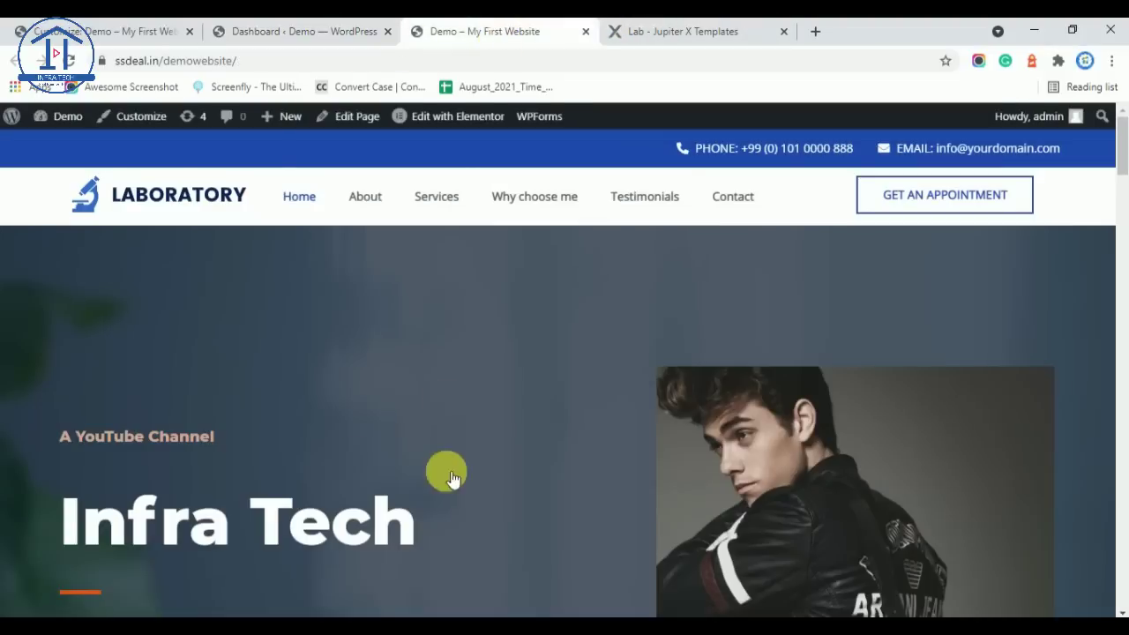
{"action": "left_click", "coordinate": [323, 26]}
{"action": "mouse_move", "coordinate": [44, 302]}
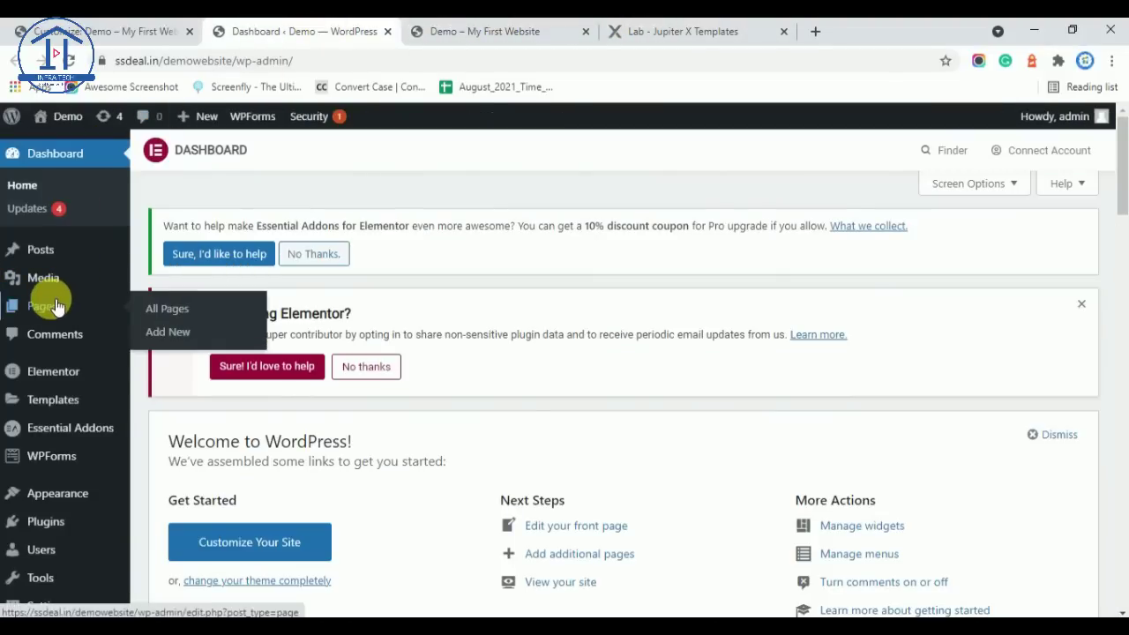
{"action": "left_click", "coordinate": [163, 310]}
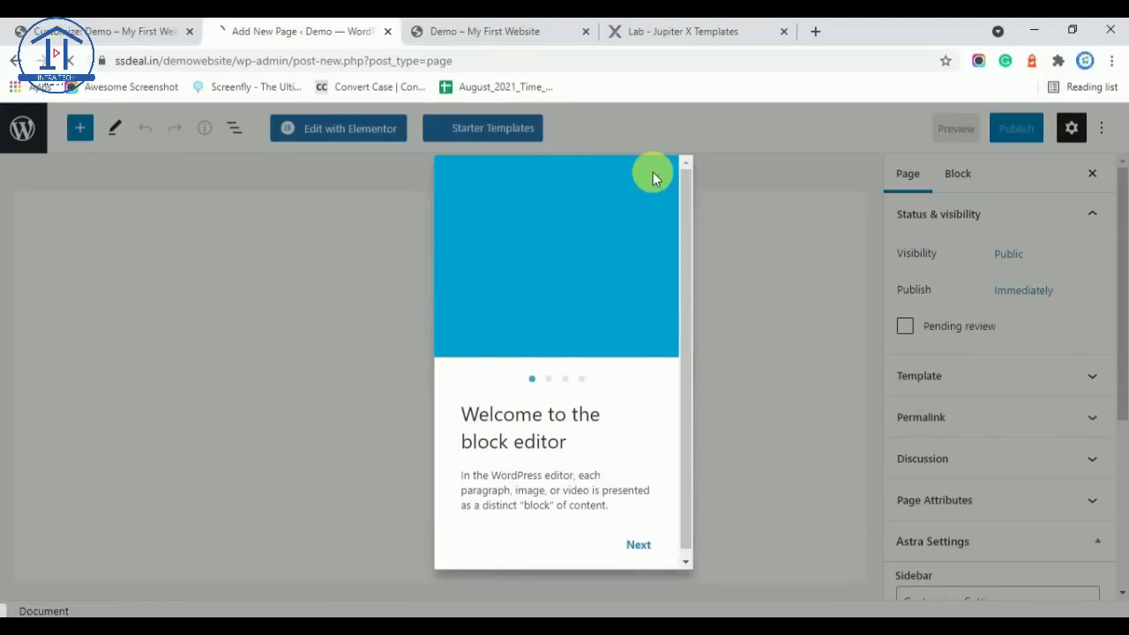
{"action": "left_click", "coordinate": [653, 174]}
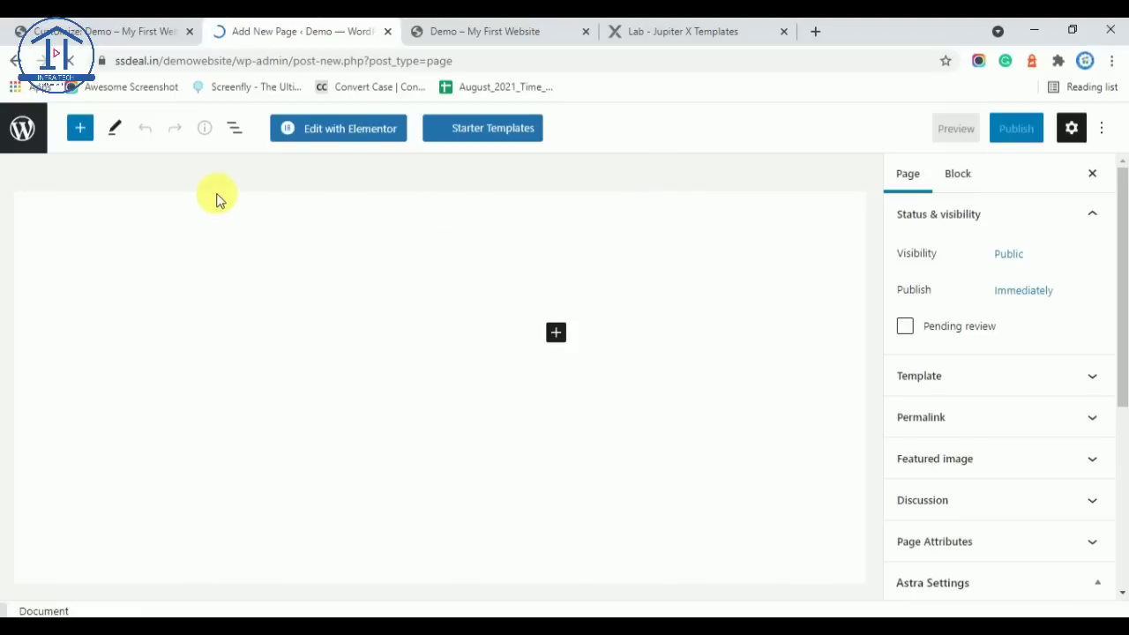
Title the new page "Front" and publish it
{"action": "left_click", "coordinate": [359, 291]}
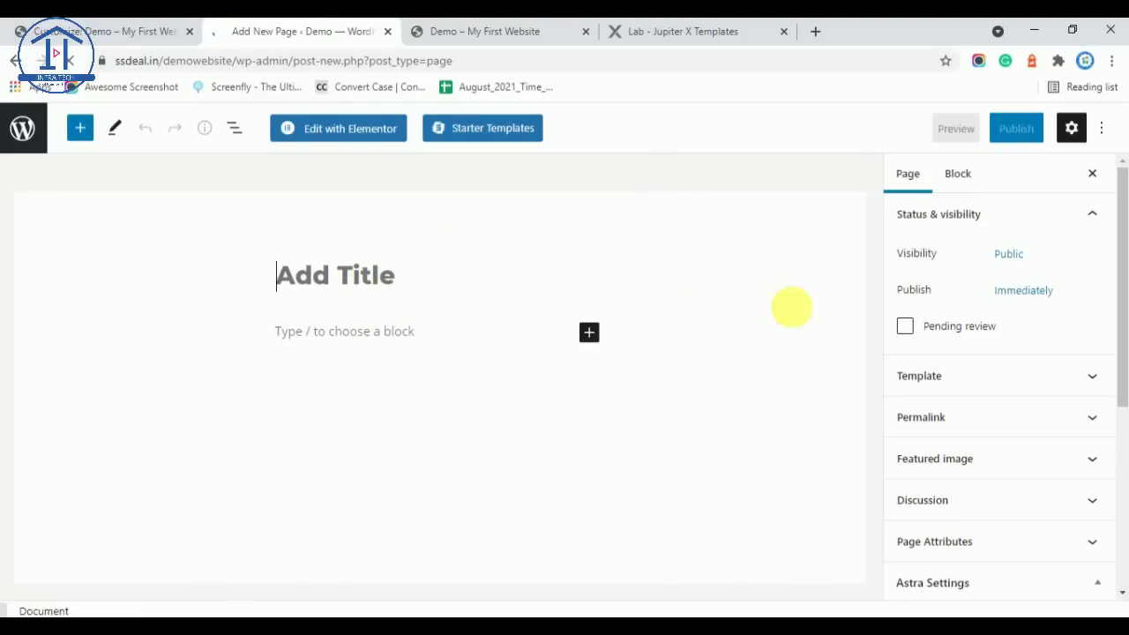
{"action": "type", "text": "Front"}
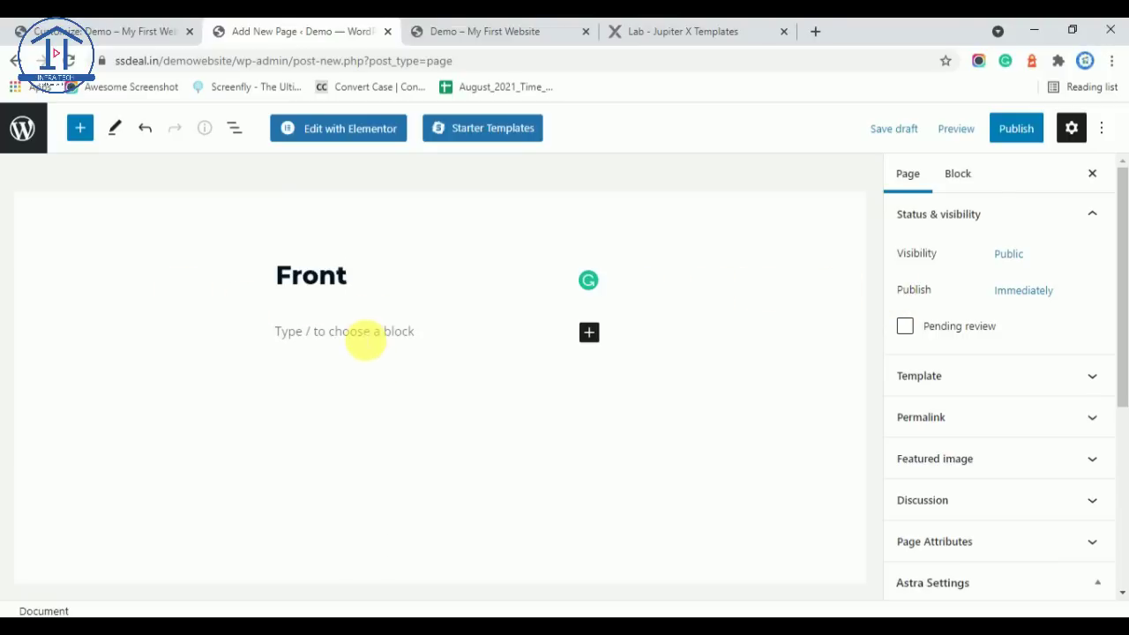
{"action": "left_click", "coordinate": [1019, 137]}
{"action": "left_click", "coordinate": [985, 130]}
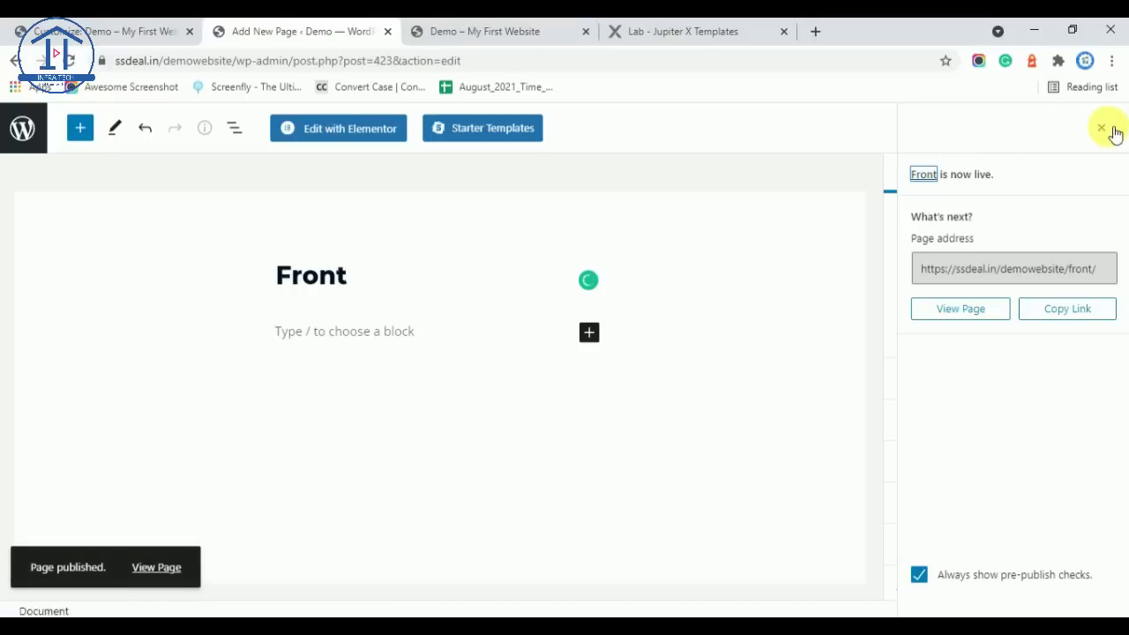
Open the published Front page in a new browser tab and view it down to the footer
{"action": "right_click", "coordinate": [968, 318]}
{"action": "left_click", "coordinate": [974, 324]}
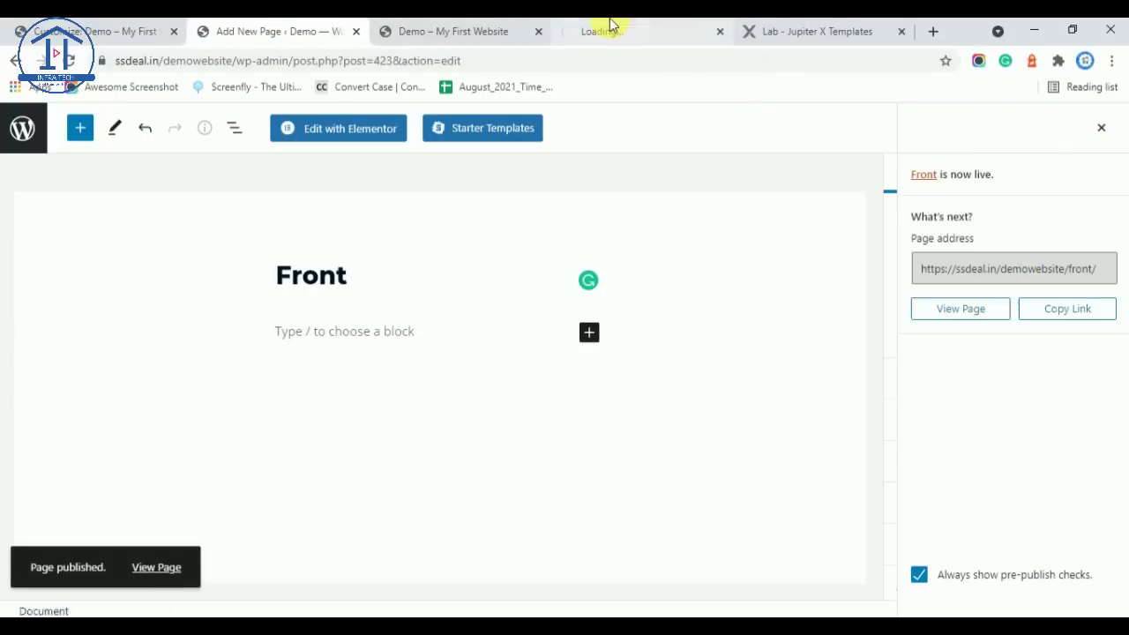
{"action": "left_click", "coordinate": [612, 27]}
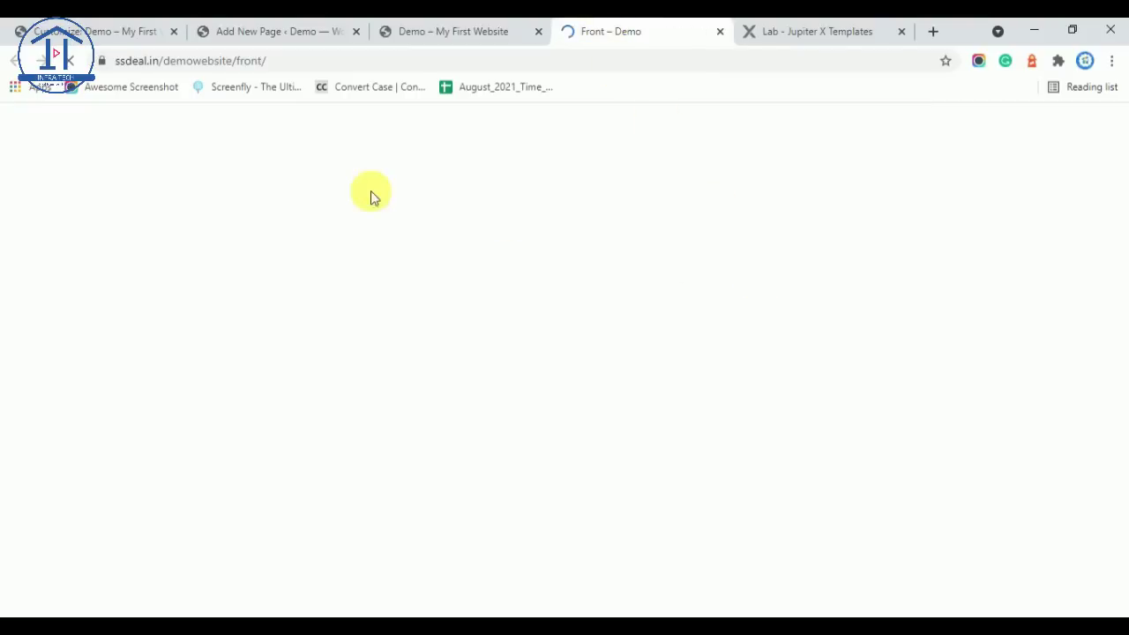
{"action": "scroll", "coordinate": [948, 339], "scroll_direction": "down", "scroll_amount": 5}
{"action": "scroll", "coordinate": [732, 344], "scroll_direction": "up", "scroll_amount": 5}
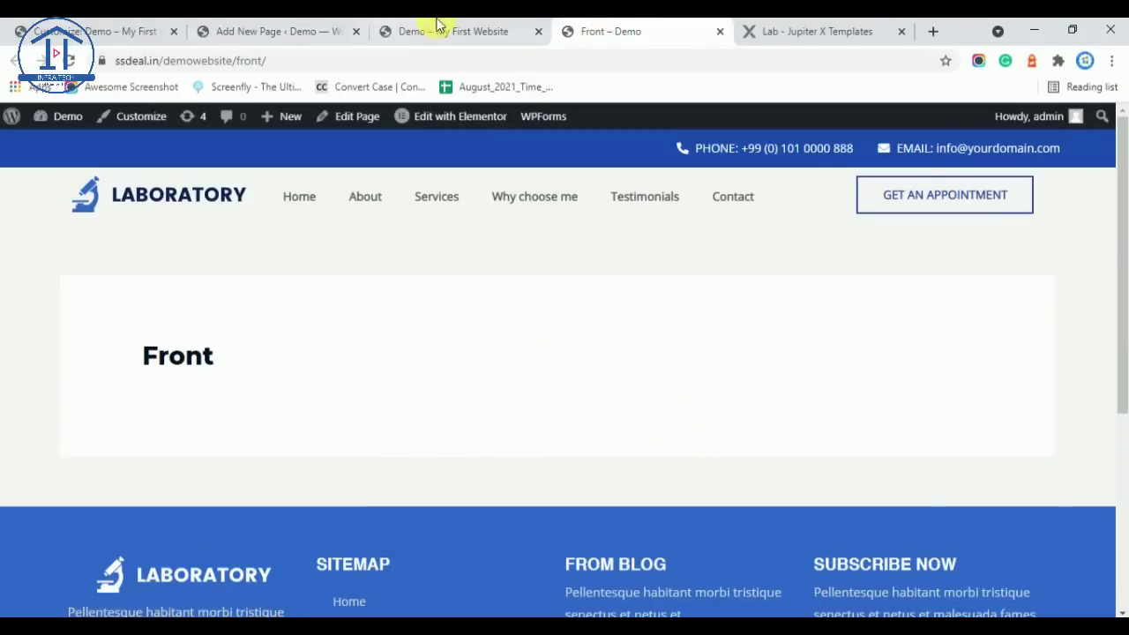
Review the Front page's Astra Settings in the editor and inspect the title on the live page
{"action": "left_click", "coordinate": [395, 27]}
{"action": "left_click", "coordinate": [298, 28]}
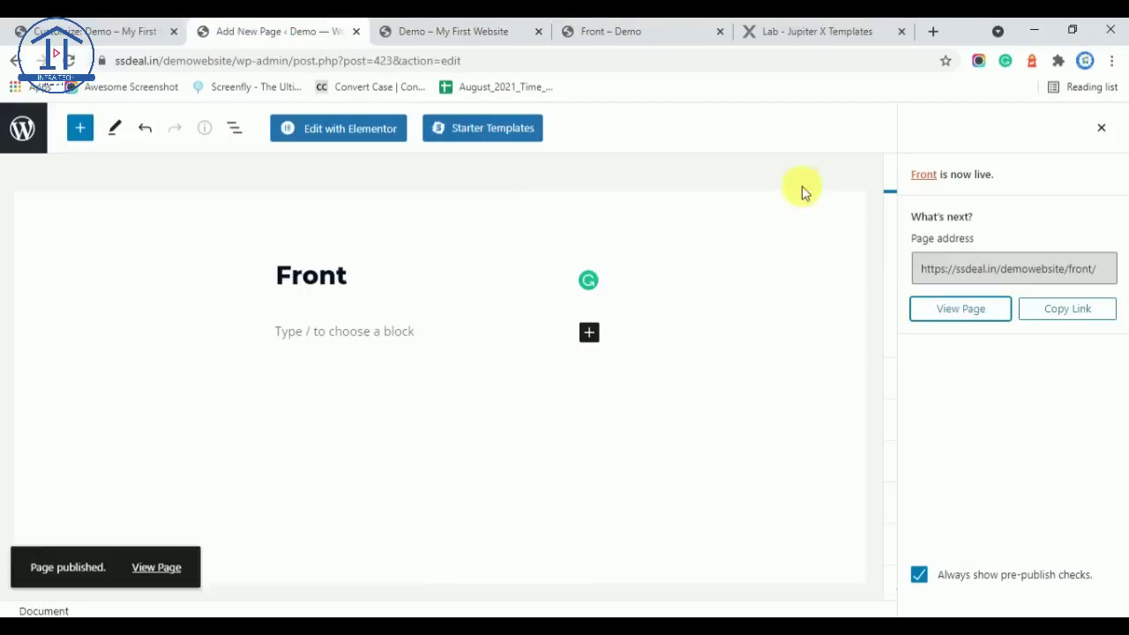
{"action": "left_click", "coordinate": [1100, 128]}
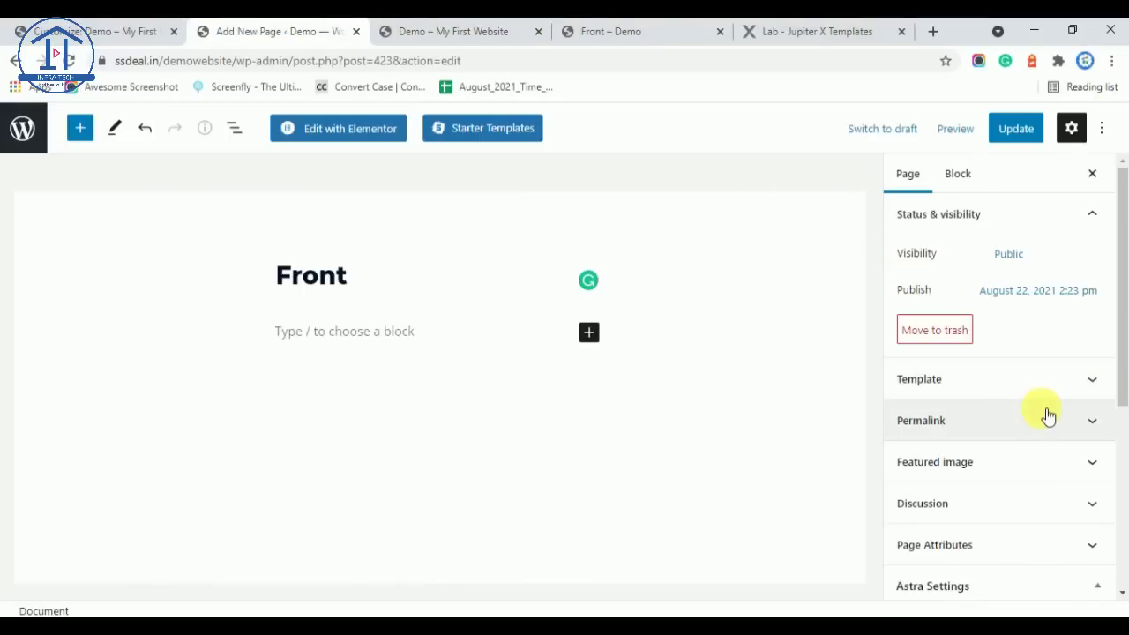
{"action": "scroll", "coordinate": [1048, 417], "scroll_direction": "down", "scroll_amount": 3}
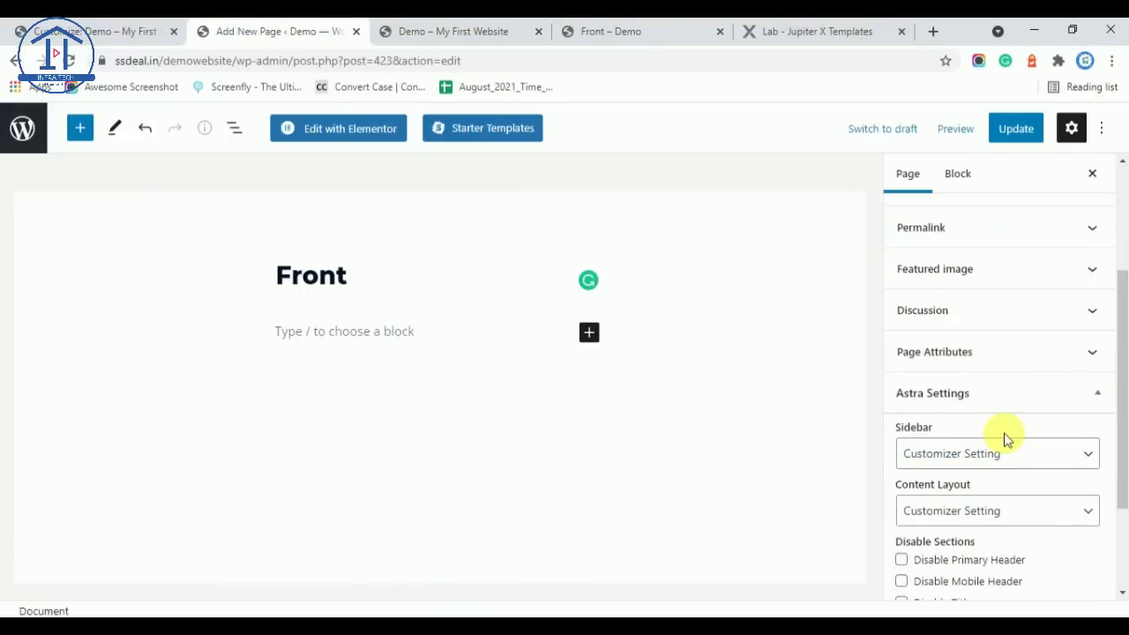
{"action": "scroll", "coordinate": [1006, 439], "scroll_direction": "down", "scroll_amount": 2}
{"action": "left_click", "coordinate": [605, 29]}
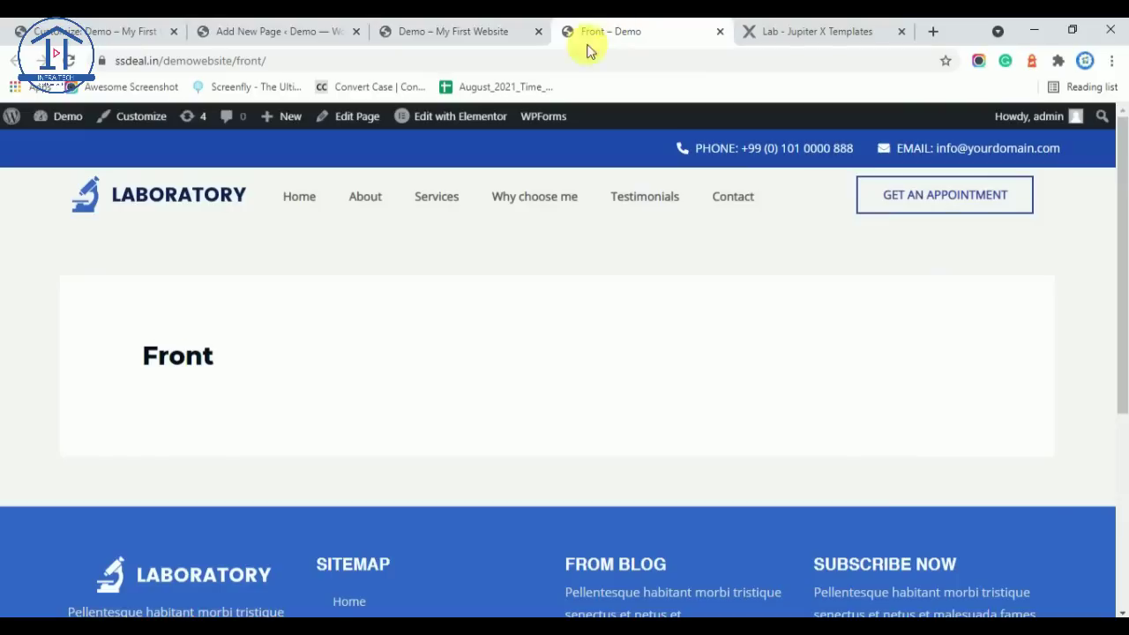
{"action": "left_click_drag", "start_coordinate": [142, 354], "coordinate": [222, 349]}
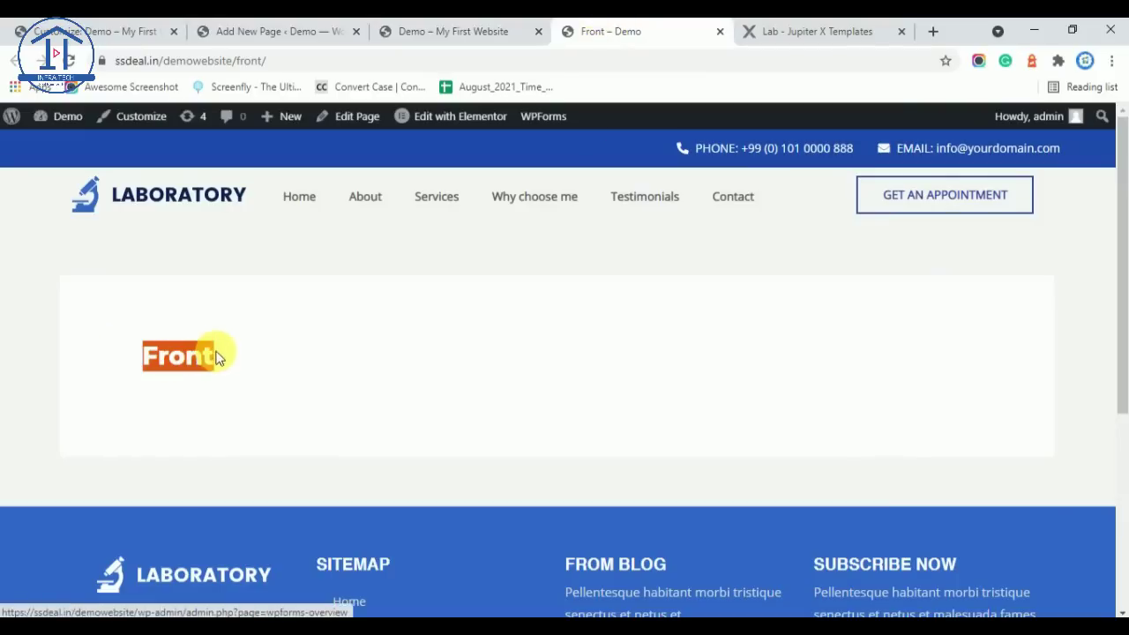
Disable the Front page's title and set its content layout to Full Width / Stretched in the editor's Astra Settings
{"action": "left_click", "coordinate": [247, 27]}
{"action": "left_click", "coordinate": [944, 462]}
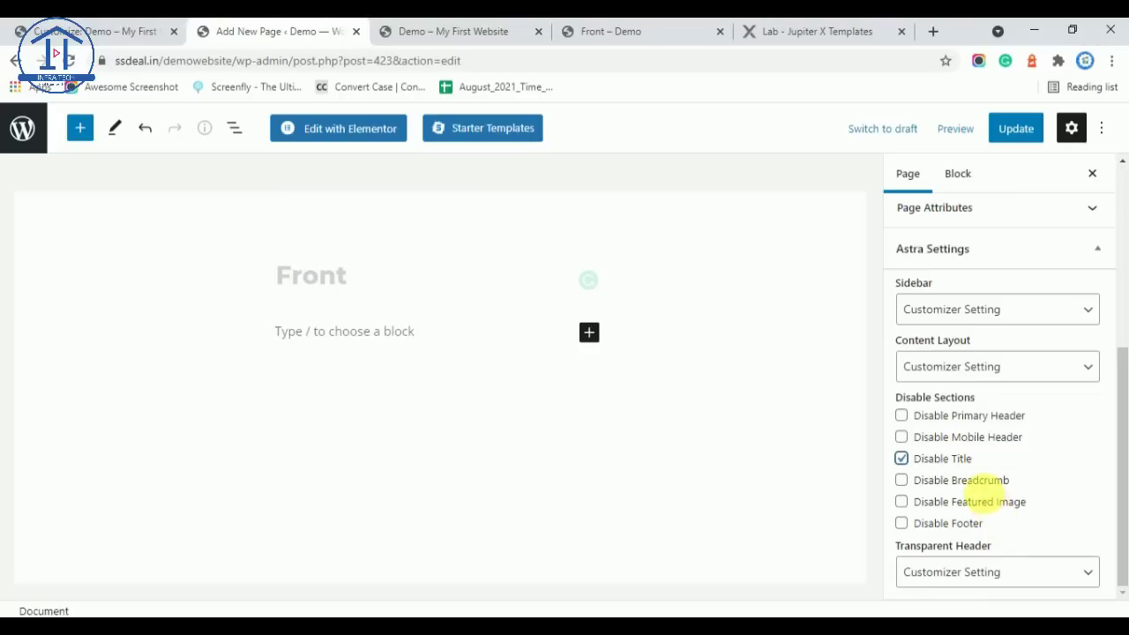
{"action": "left_click", "coordinate": [982, 310]}
{"action": "left_click", "coordinate": [982, 311]}
{"action": "left_click", "coordinate": [976, 372]}
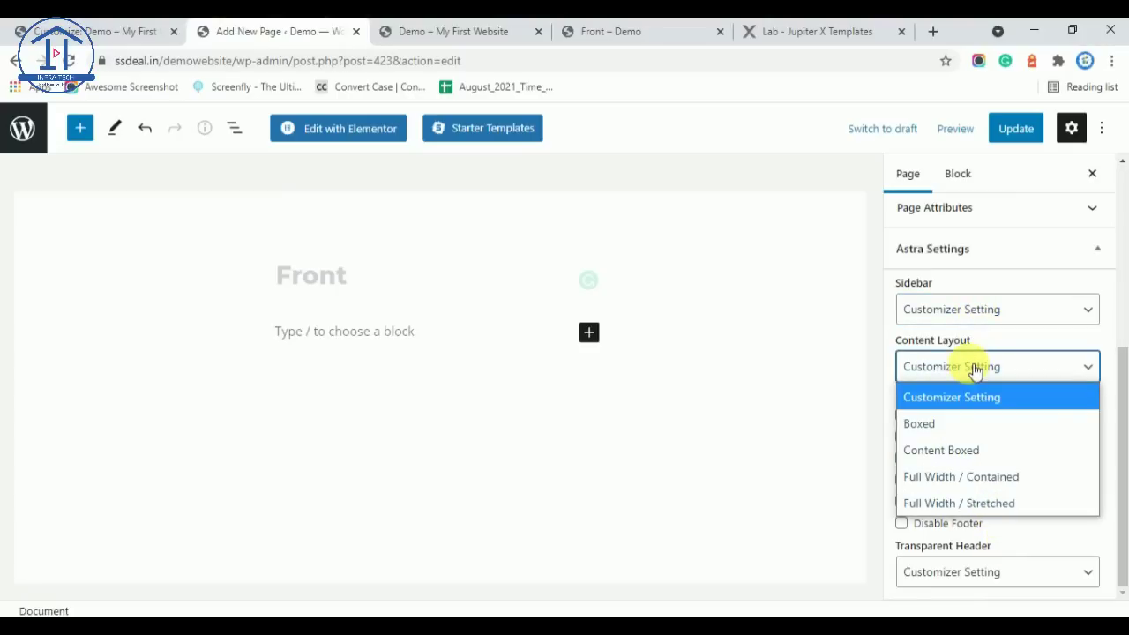
{"action": "left_click", "coordinate": [1009, 503]}
{"action": "left_click", "coordinate": [984, 574]}
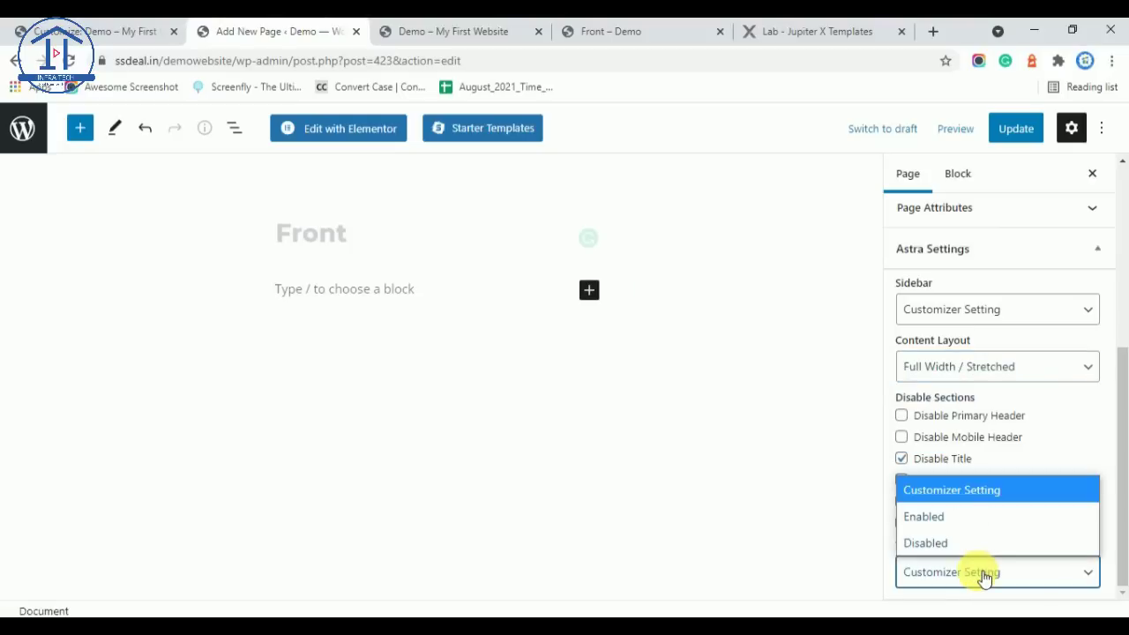
{"action": "left_click", "coordinate": [985, 573]}
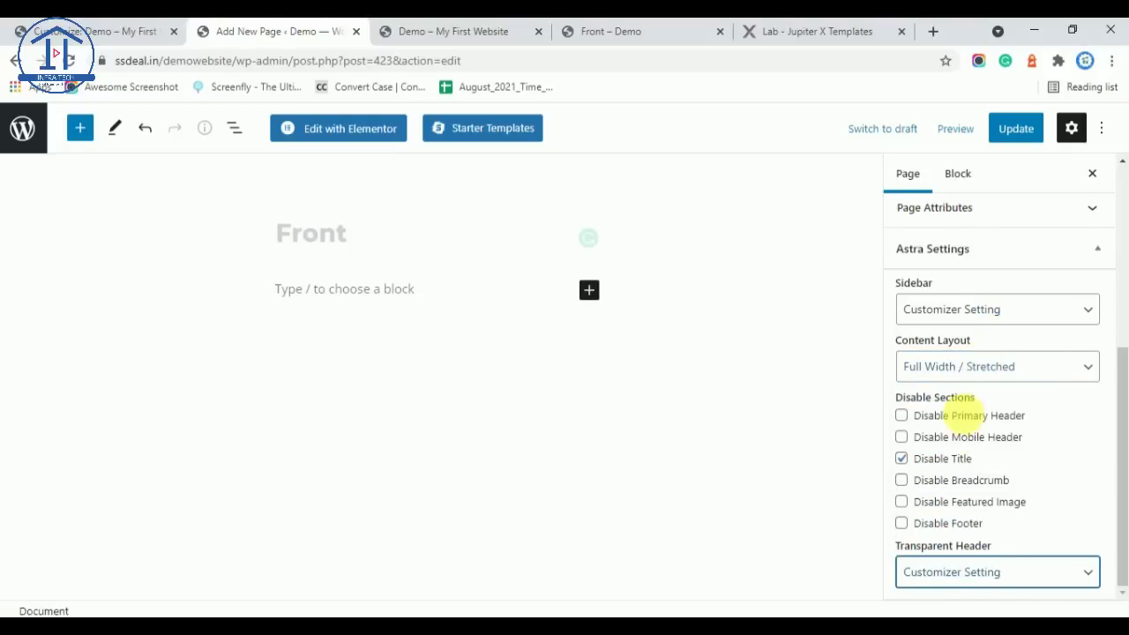
Update the Front page and reload its live version to check the new layout
{"action": "scroll", "coordinate": [971, 423], "scroll_direction": "up", "scroll_amount": 4}
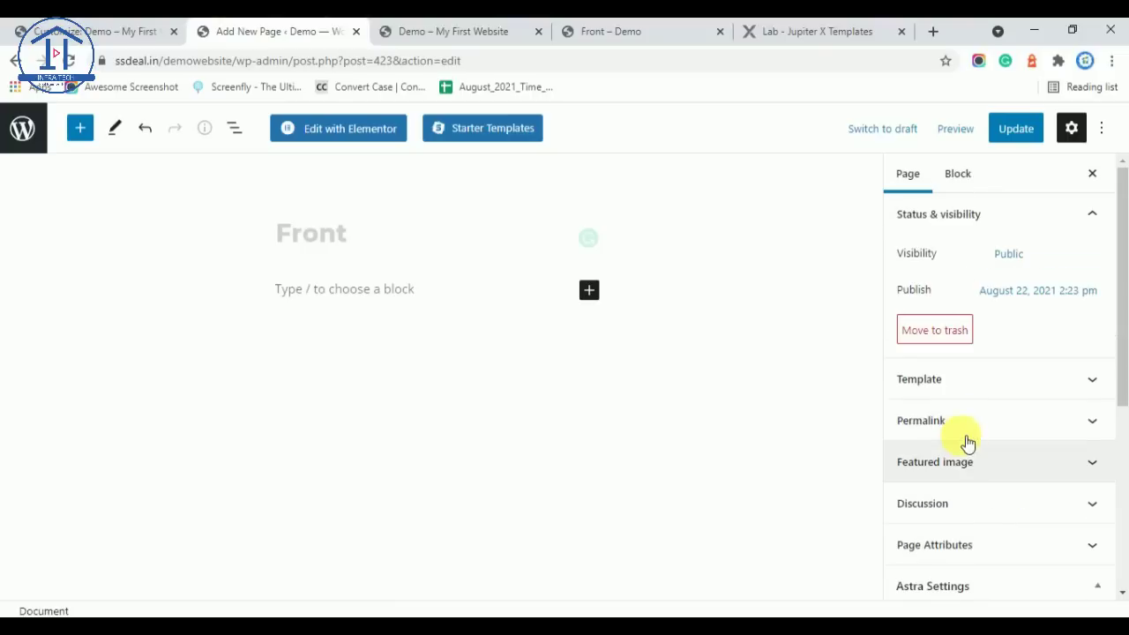
{"action": "left_click", "coordinate": [1021, 133]}
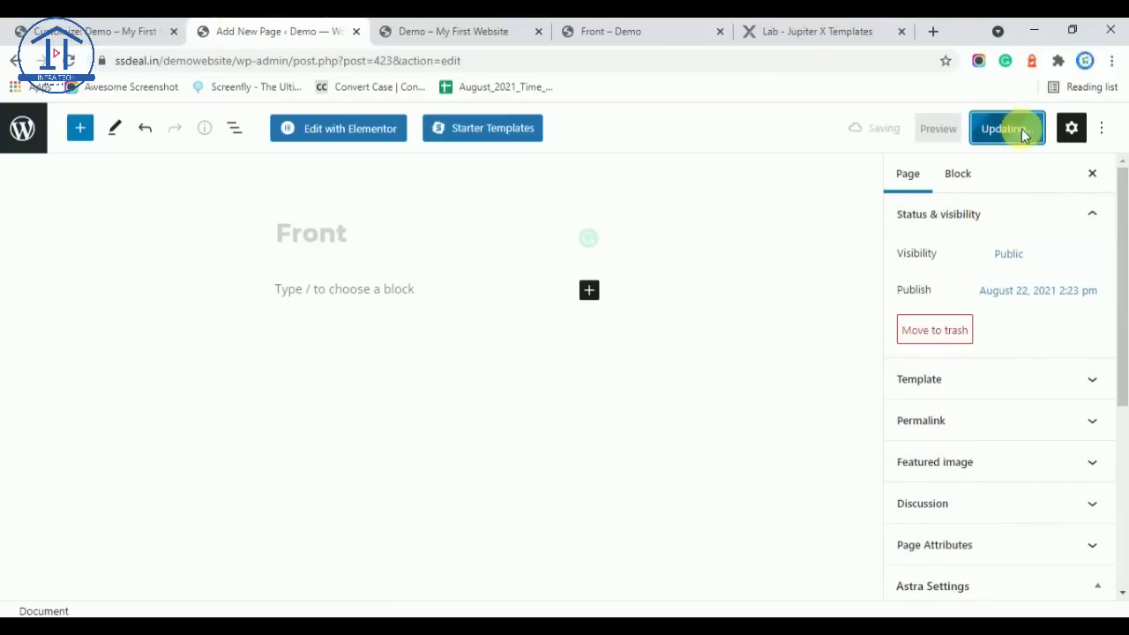
{"action": "left_click", "coordinate": [605, 27]}
{"action": "left_click", "coordinate": [602, 62]}
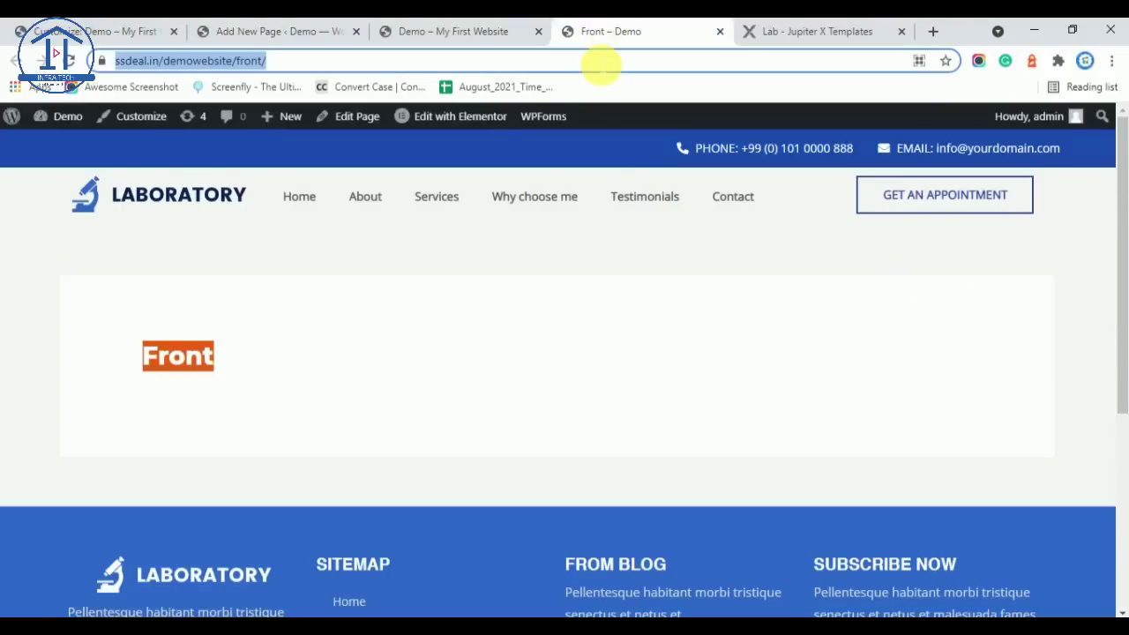
{"action": "key", "text": "Return"}
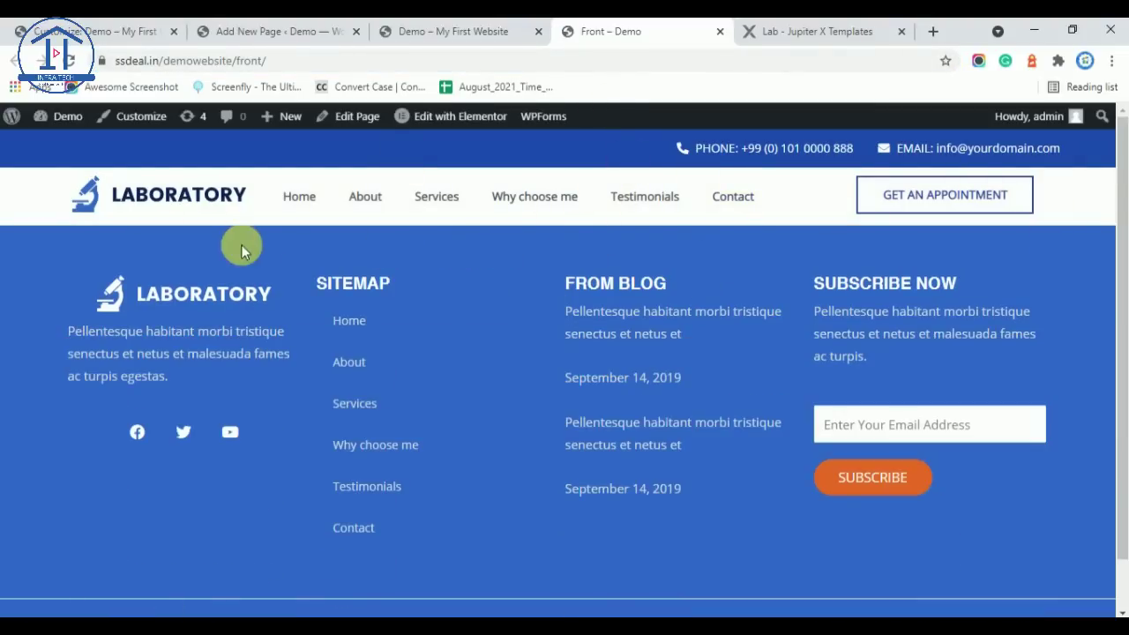
{"action": "left_click", "coordinate": [350, 333]}
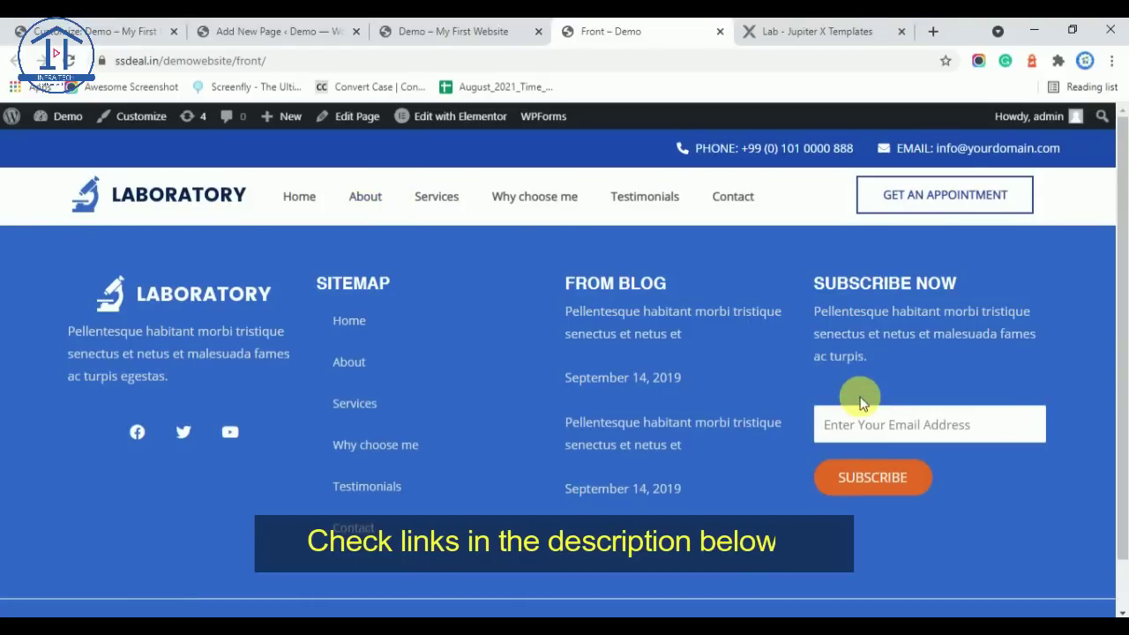
Return to the Front page's editor and open the page for editing with Elementor
{"action": "left_click", "coordinate": [391, 31]}
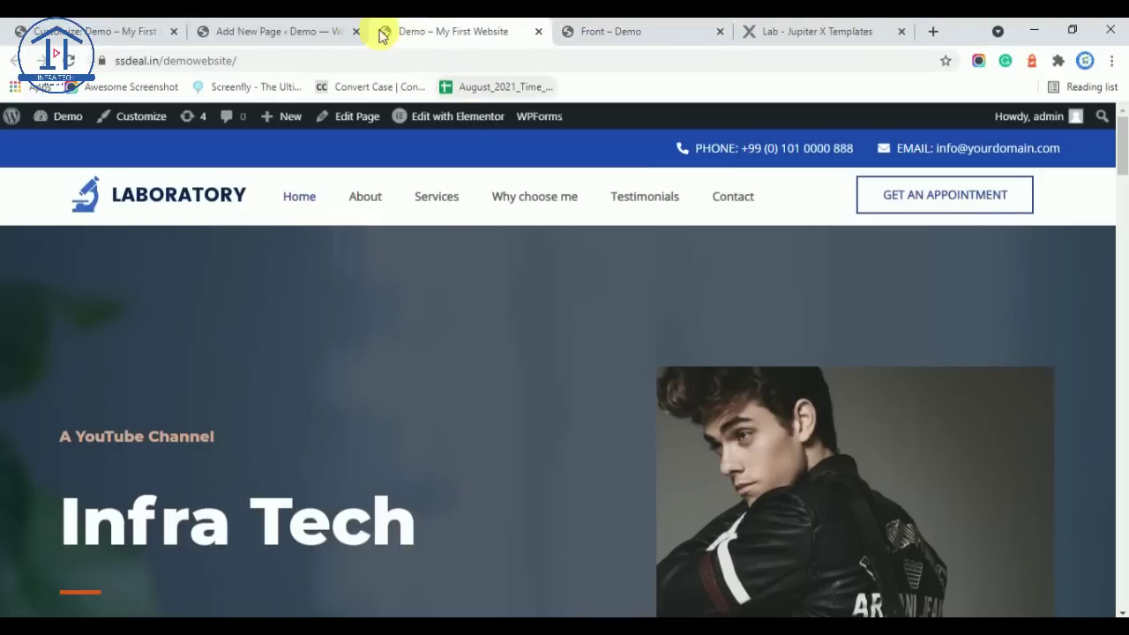
{"action": "left_click", "coordinate": [316, 27]}
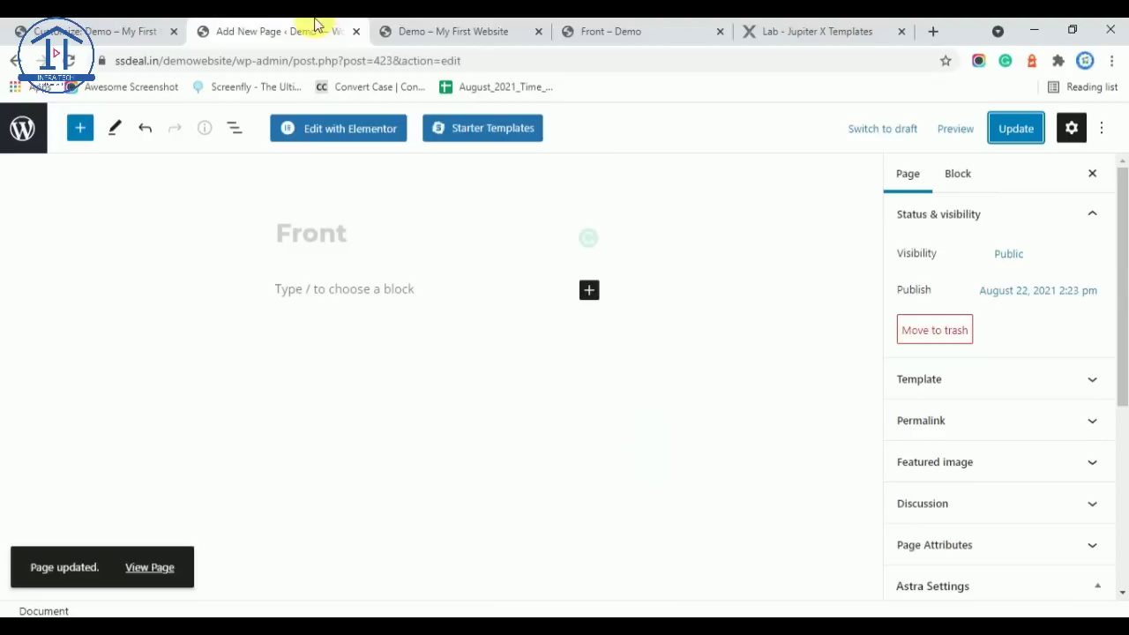
{"action": "left_click", "coordinate": [383, 129]}
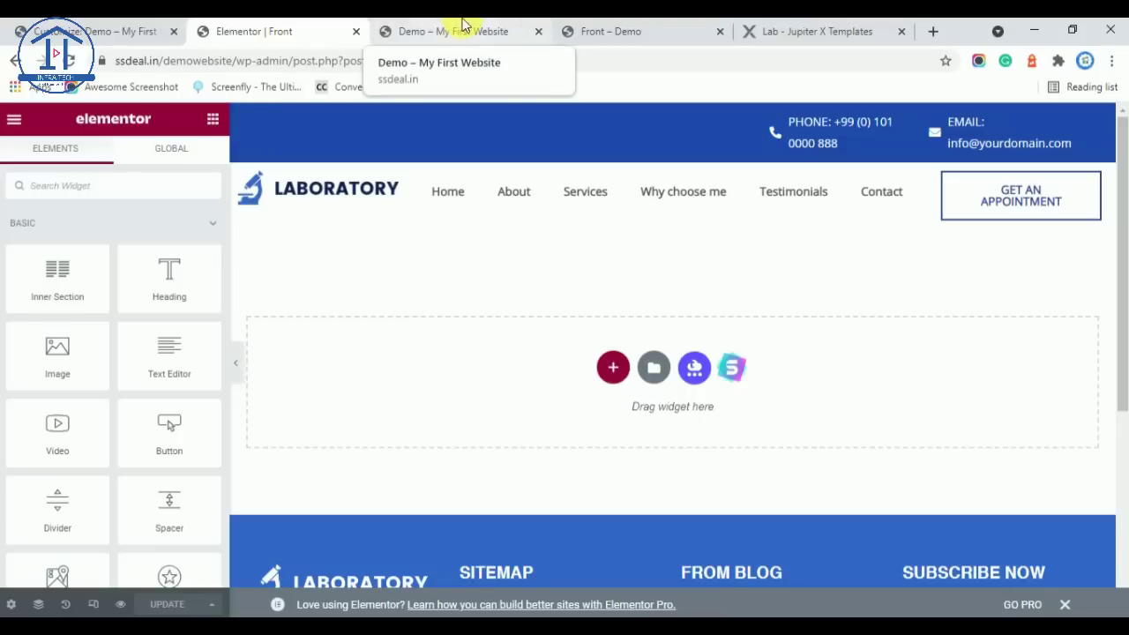
Place the Lab template's tab beside the Elementor one and examine the template's header, hero section and feature boxes
{"action": "left_click", "coordinate": [617, 28]}
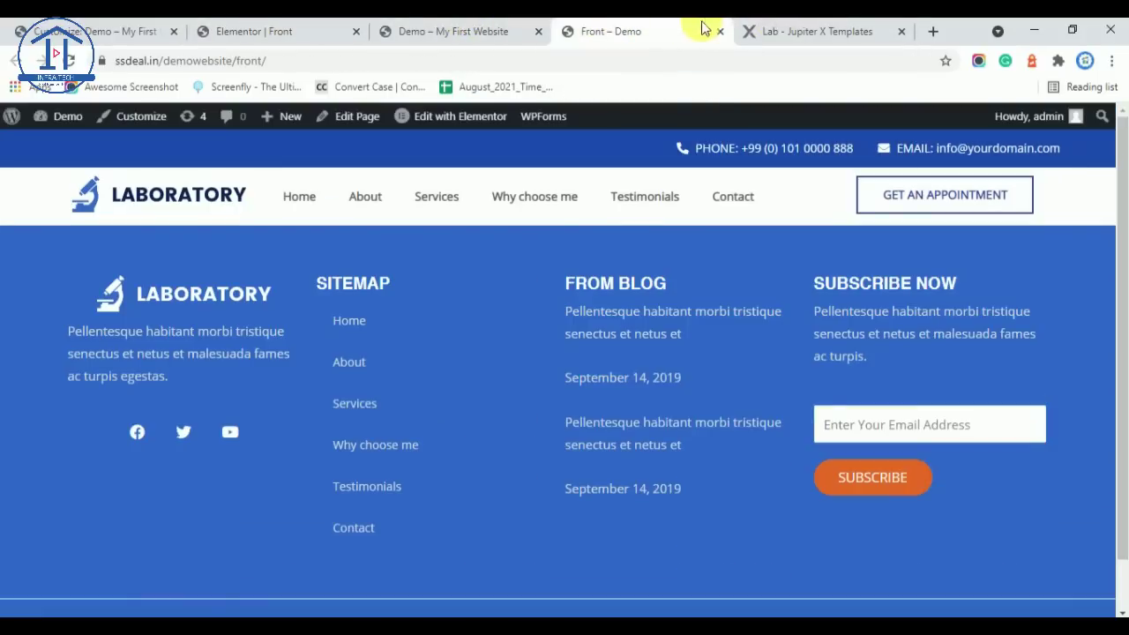
{"action": "left_click_drag", "start_coordinate": [769, 33], "coordinate": [425, 32]}
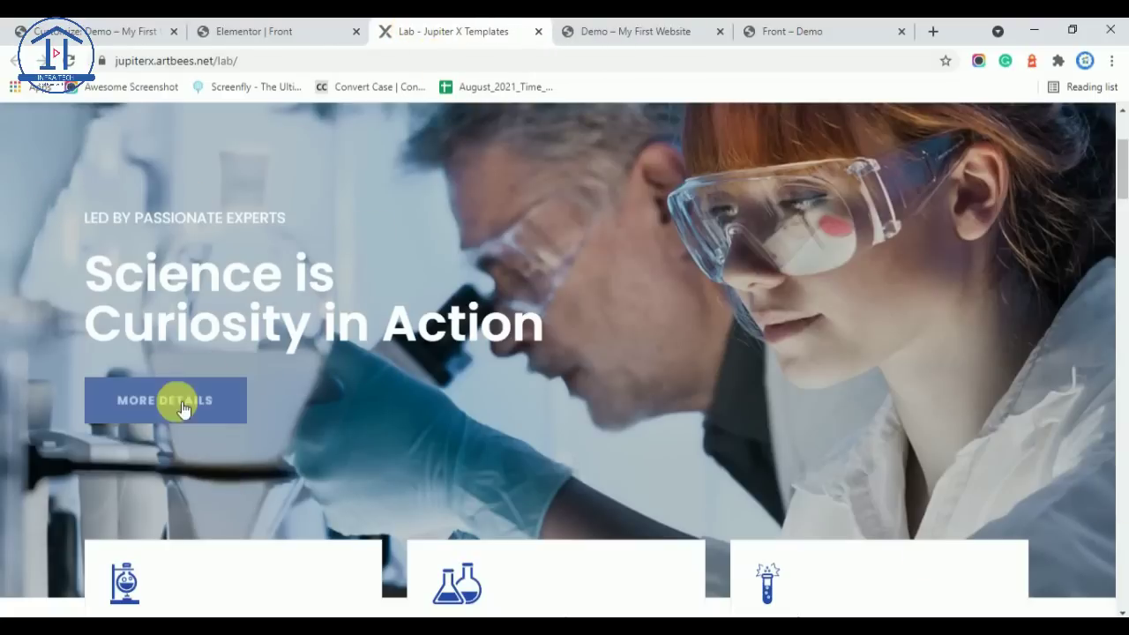
{"action": "scroll", "coordinate": [421, 390], "scroll_direction": "down", "scroll_amount": 2}
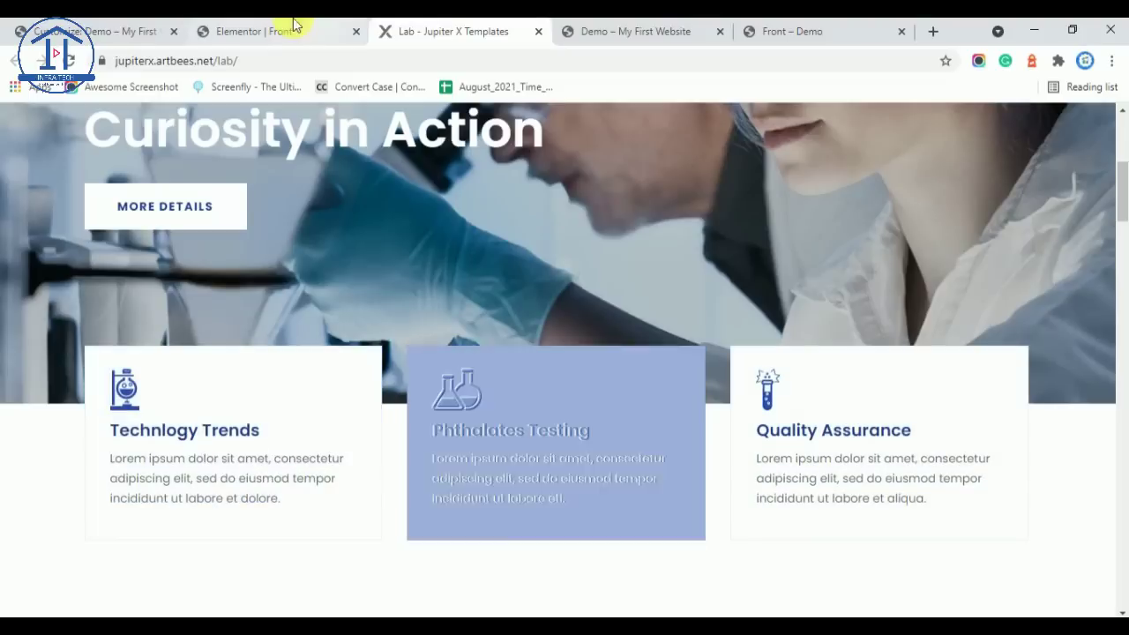
{"action": "scroll", "coordinate": [387, 353], "scroll_direction": "up", "scroll_amount": 2}
{"action": "scroll", "coordinate": [402, 358], "scroll_direction": "up", "scroll_amount": 3}
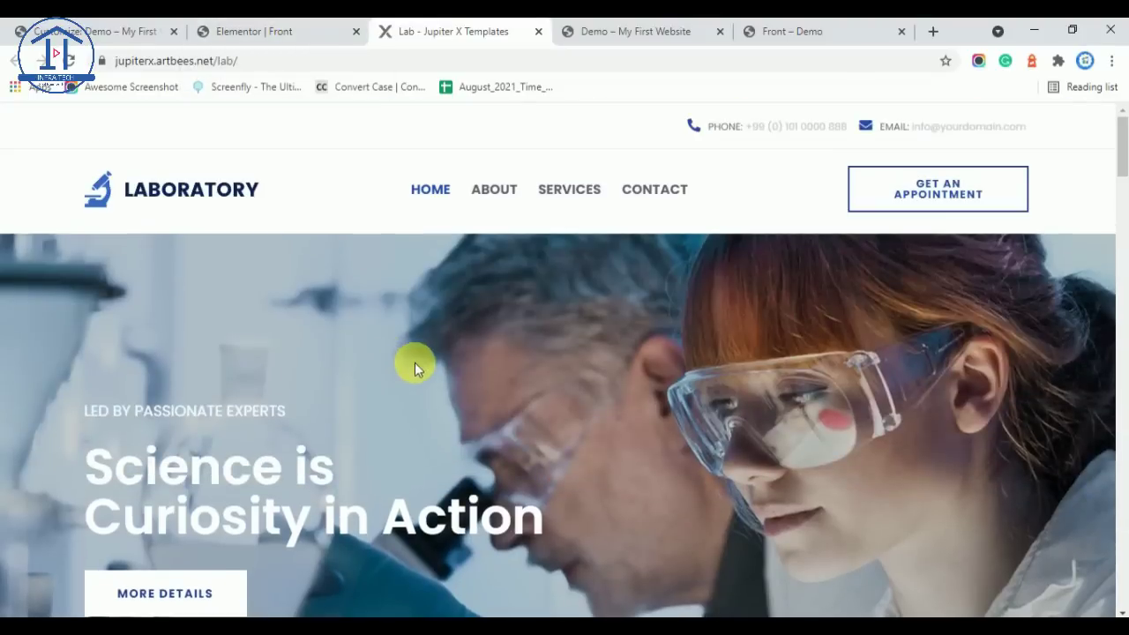
{"action": "scroll", "coordinate": [414, 363], "scroll_direction": "down", "scroll_amount": 2}
{"action": "scroll", "coordinate": [414, 362], "scroll_direction": "up", "scroll_amount": 2}
{"action": "scroll", "coordinate": [697, 459], "scroll_direction": "down", "scroll_amount": 1}
Add a new single-column section to the Front page in Elementor
{"action": "left_click", "coordinate": [270, 28]}
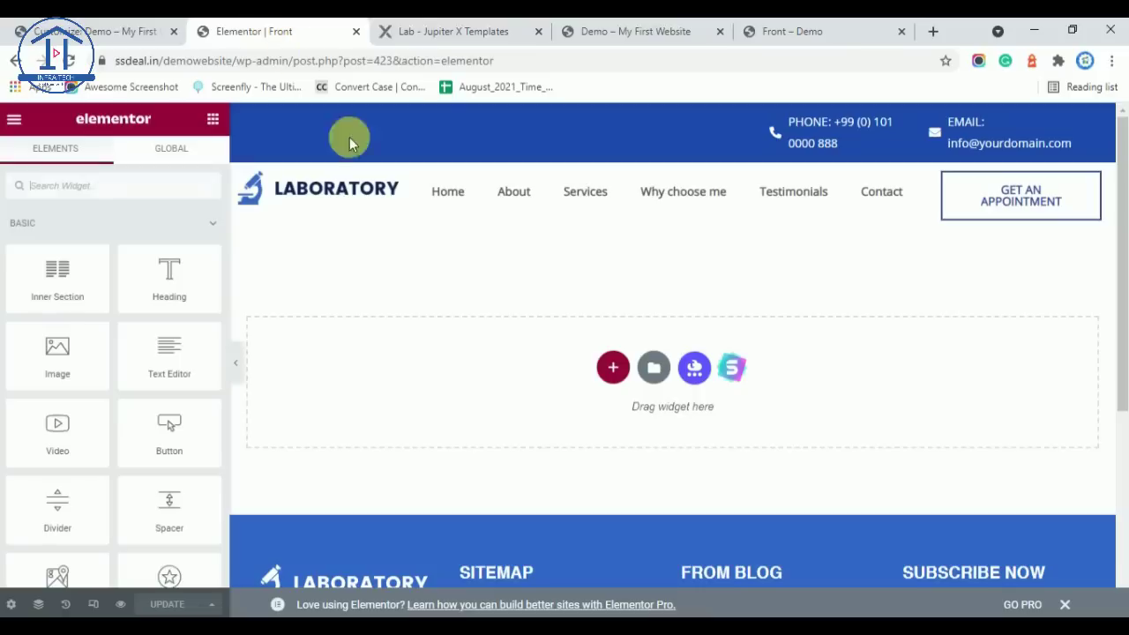
{"action": "left_click", "coordinate": [613, 367]}
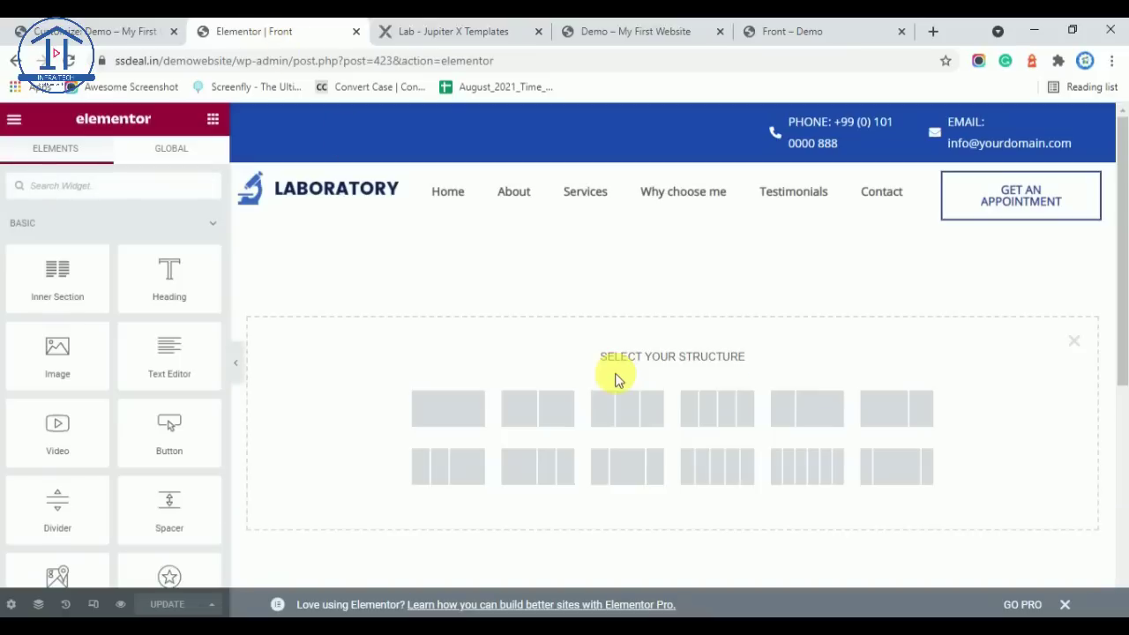
{"action": "left_click", "coordinate": [448, 410]}
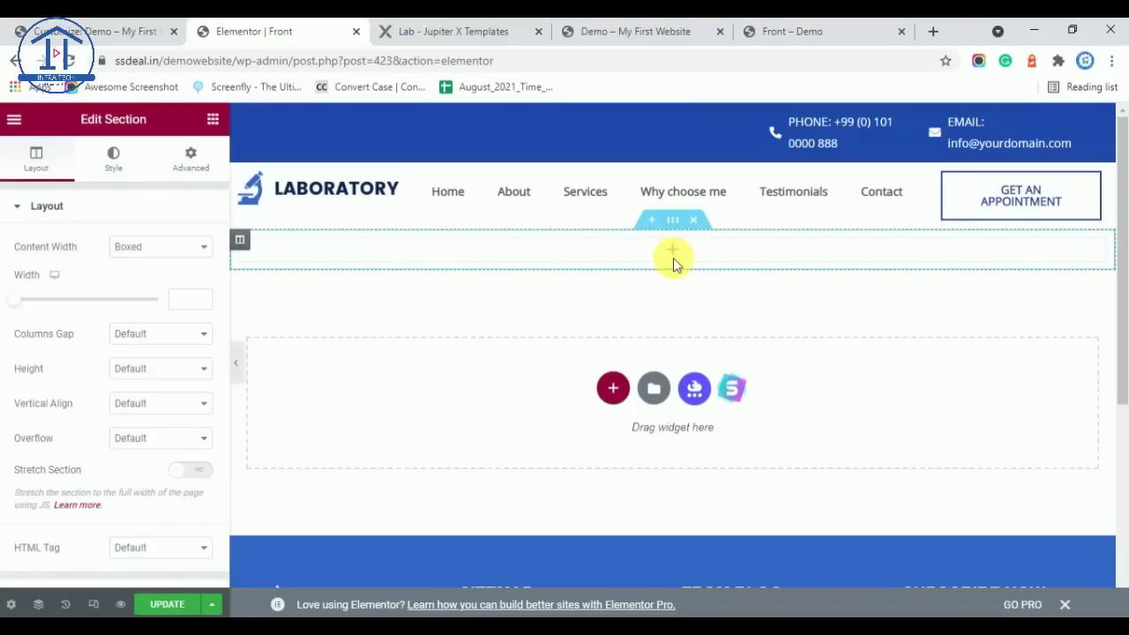
Copy the tagline "LED BY PASSIONATE EXPERTS" from the Lab template's hero section
{"action": "left_click", "coordinate": [453, 31]}
{"action": "left_click_drag", "start_coordinate": [68, 211], "coordinate": [294, 230]}
{"action": "key", "text": "ctrl+c"}
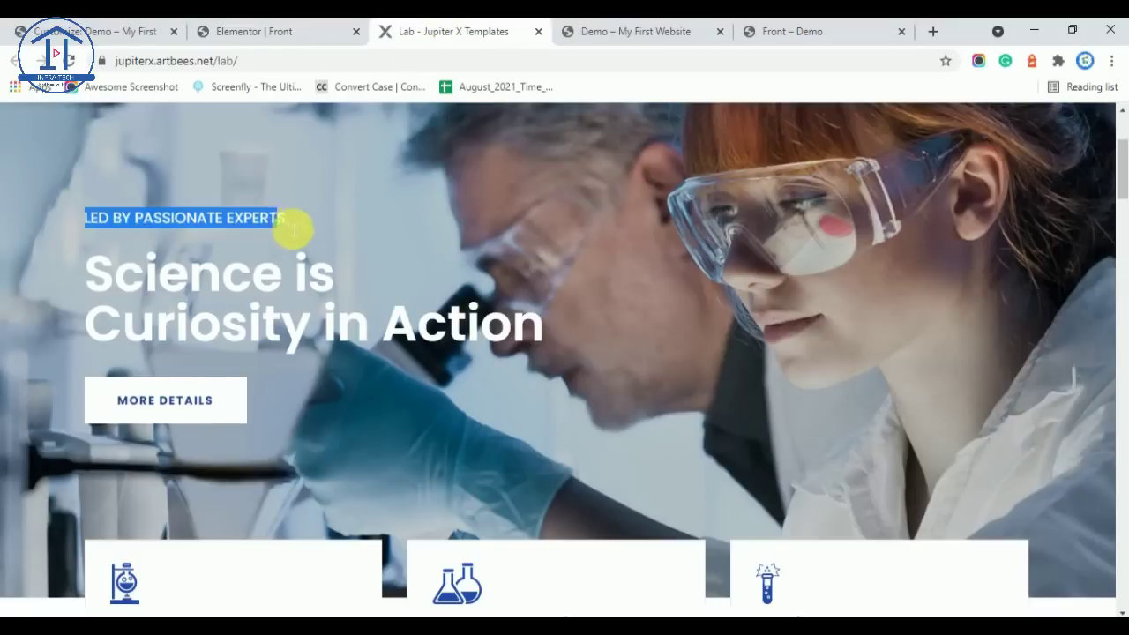
Add a second column to the new section on the Front page in Elementor
{"action": "left_click", "coordinate": [256, 31]}
{"action": "right_click", "coordinate": [613, 249]}
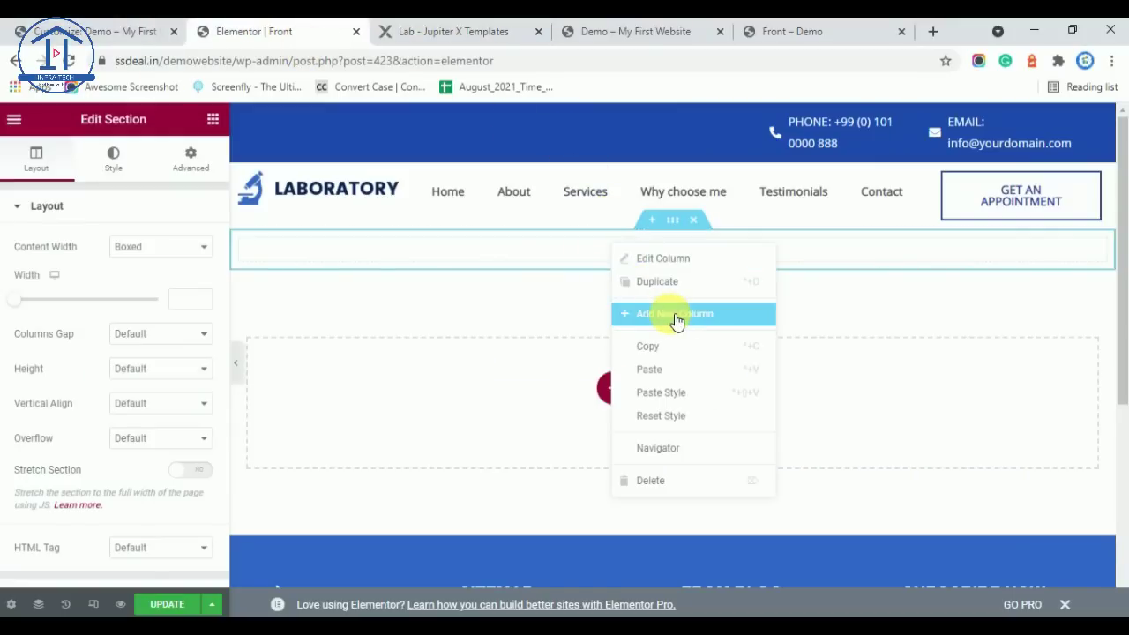
{"action": "left_click", "coordinate": [677, 315]}
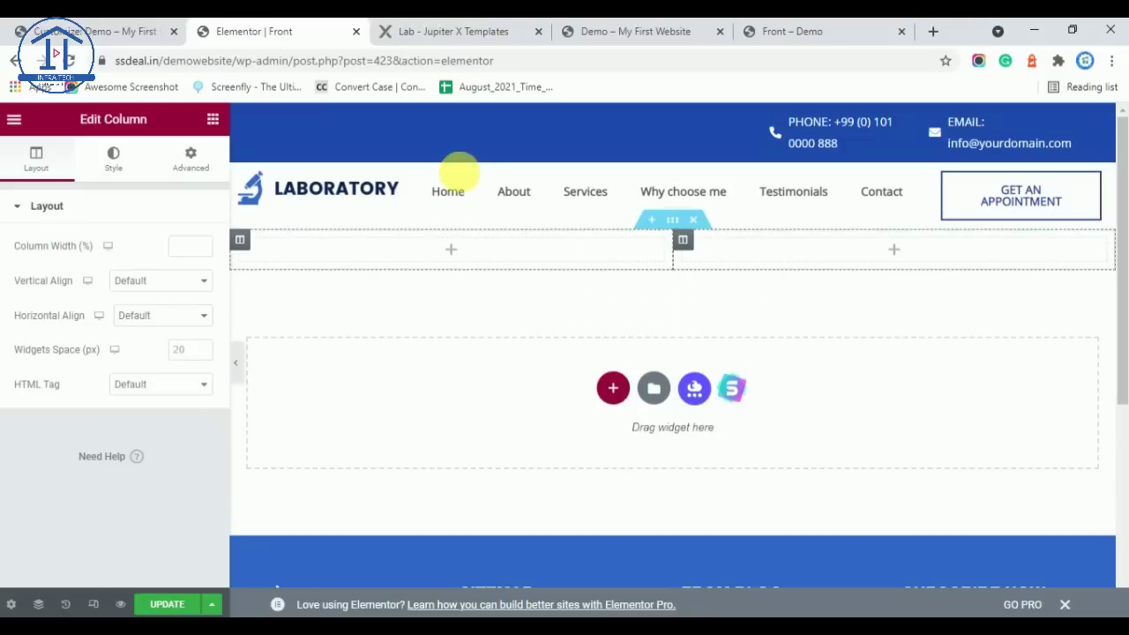
Insert a Heading widget in the section's first column, center it and paste "LED BY PASSIONATE EXPERTS" as its title
{"action": "left_click", "coordinate": [405, 30]}
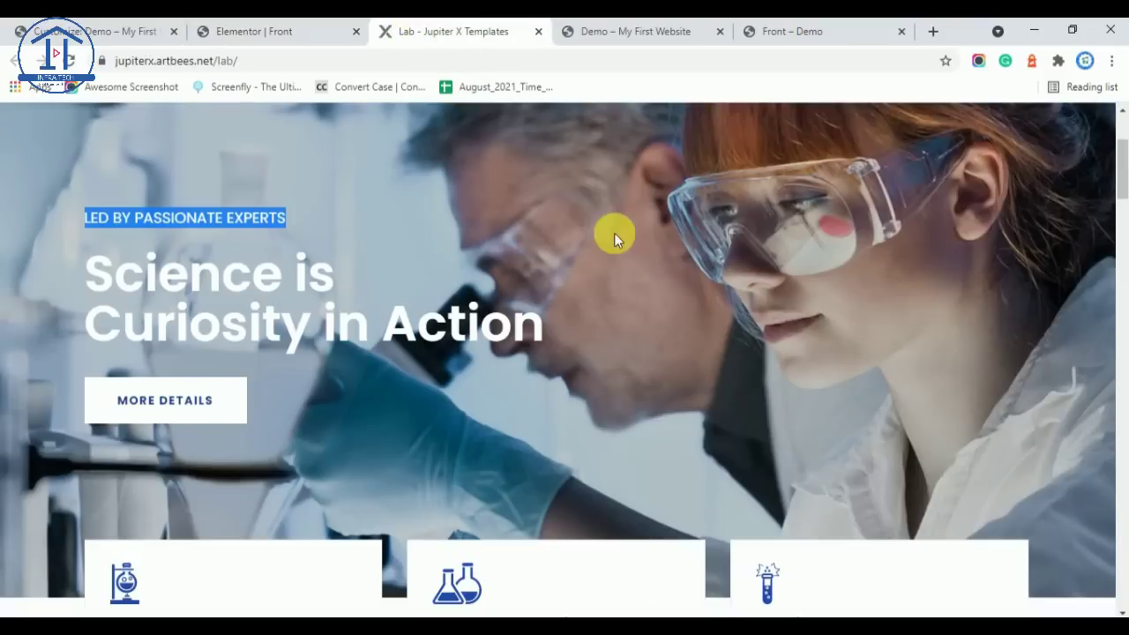
{"action": "left_click", "coordinate": [269, 31]}
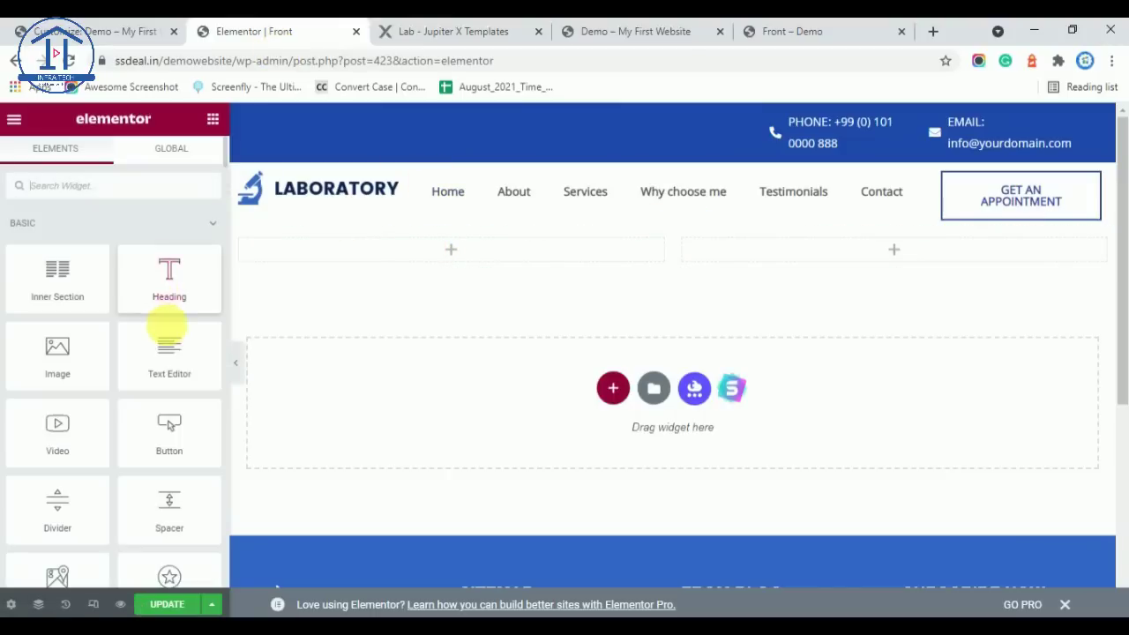
{"action": "left_click_drag", "start_coordinate": [171, 299], "coordinate": [440, 254]}
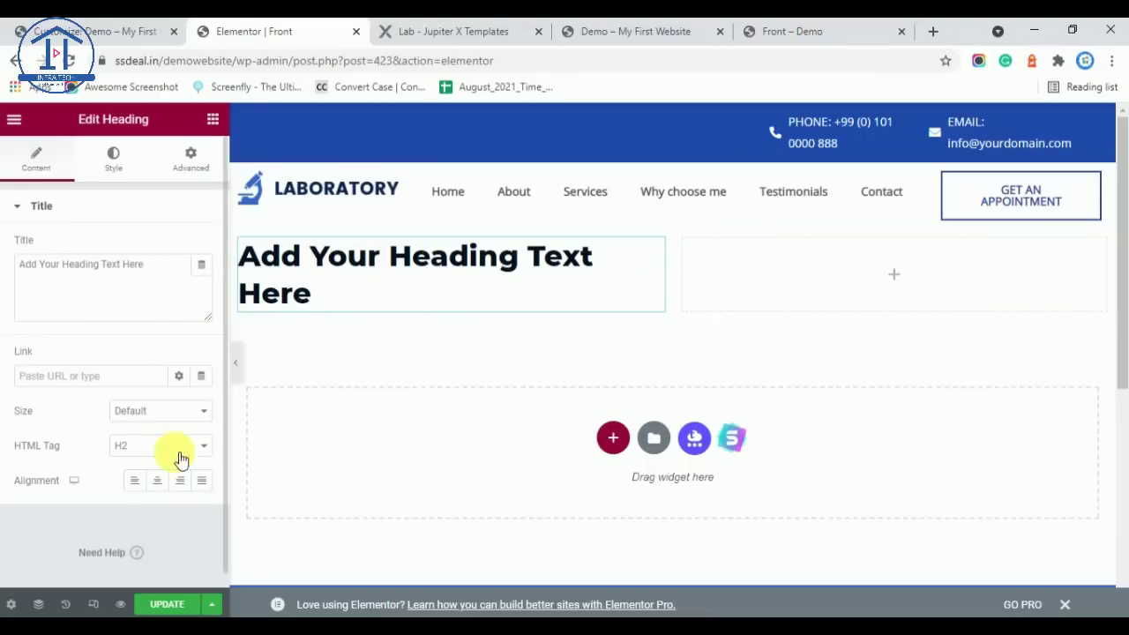
{"action": "left_click", "coordinate": [159, 480]}
{"action": "left_click_drag", "start_coordinate": [156, 269], "coordinate": [5, 300]}
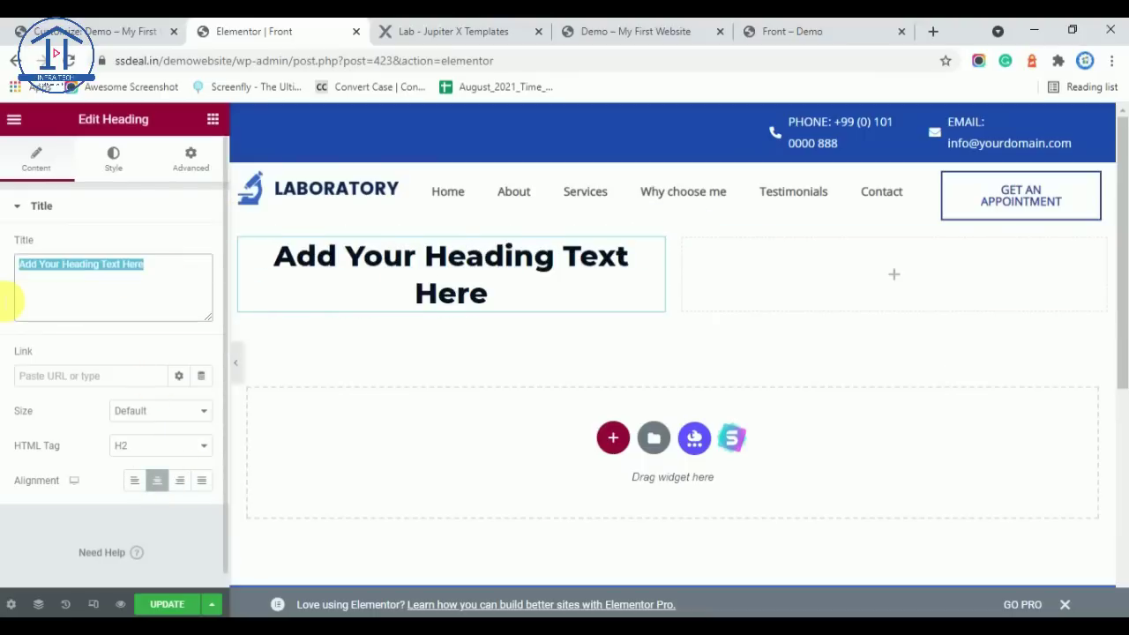
{"action": "key", "text": "ctrl+v"}
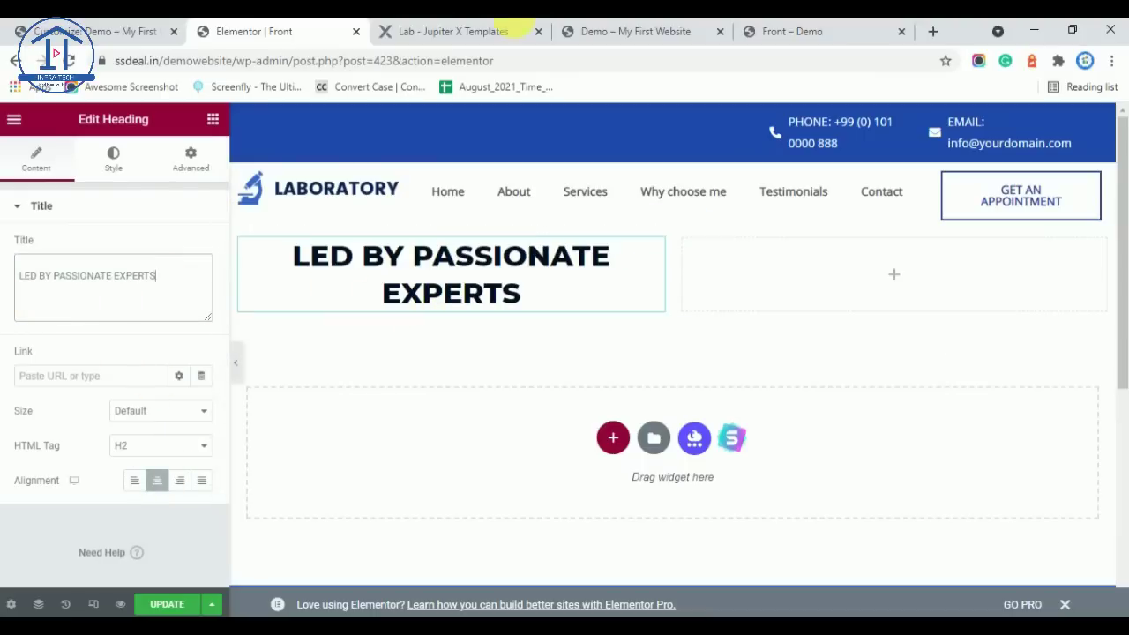
Compare the tagline with the Lab template's hero and set the tagline heading's font family to Poppins
{"action": "left_click", "coordinate": [454, 31]}
{"action": "left_click", "coordinate": [183, 226]}
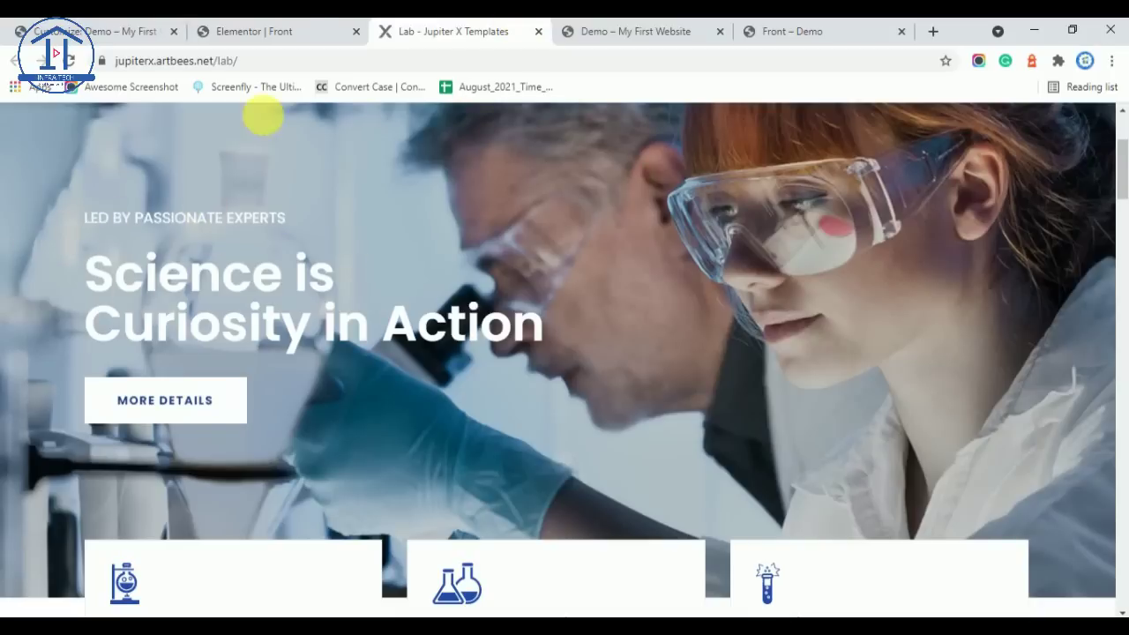
{"action": "left_click", "coordinate": [297, 31]}
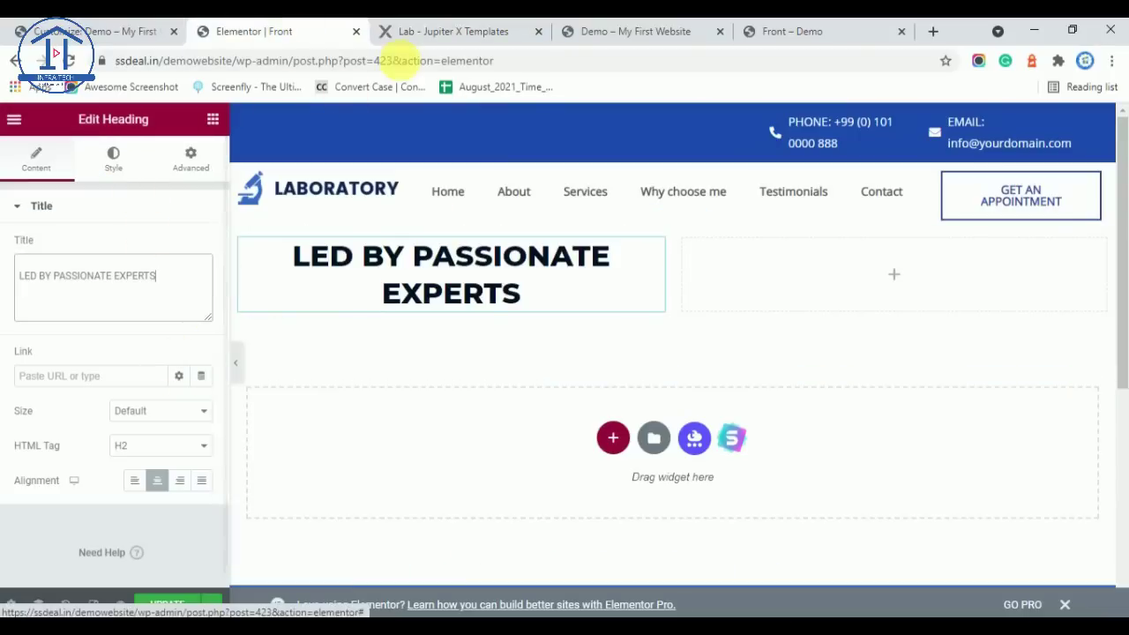
{"action": "left_click", "coordinate": [450, 31]}
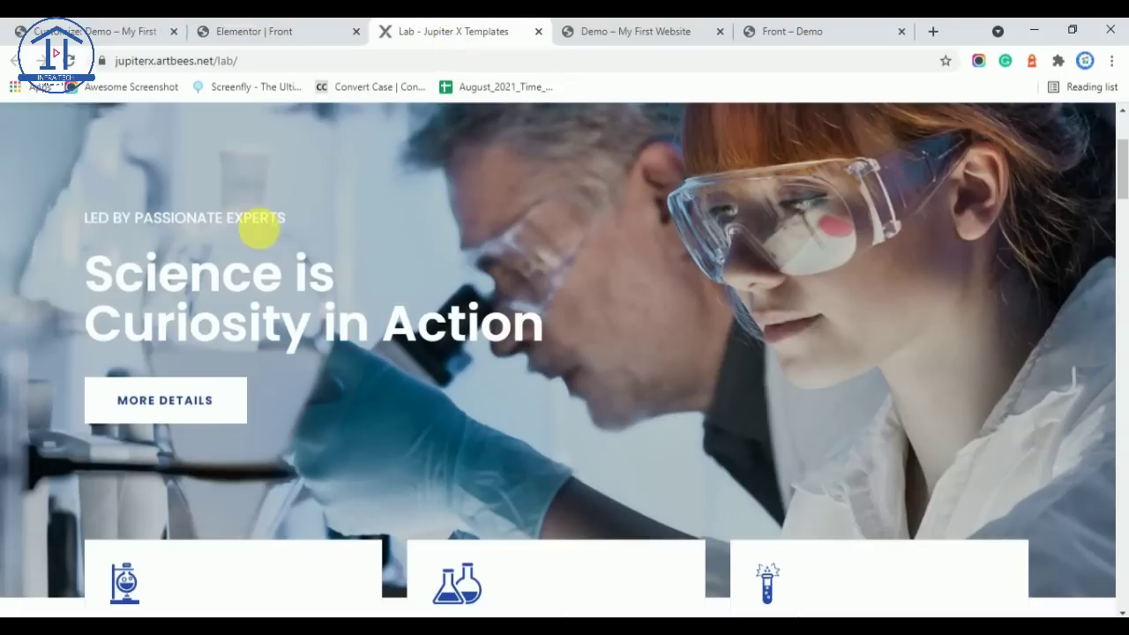
{"action": "left_click", "coordinate": [277, 31]}
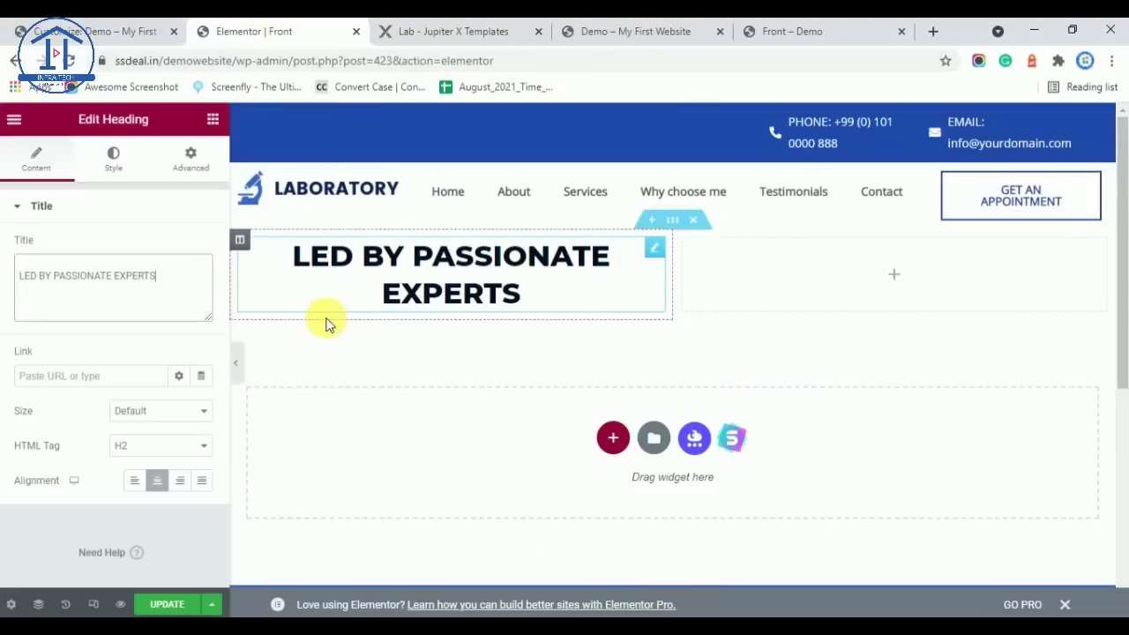
{"action": "left_click", "coordinate": [116, 156]}
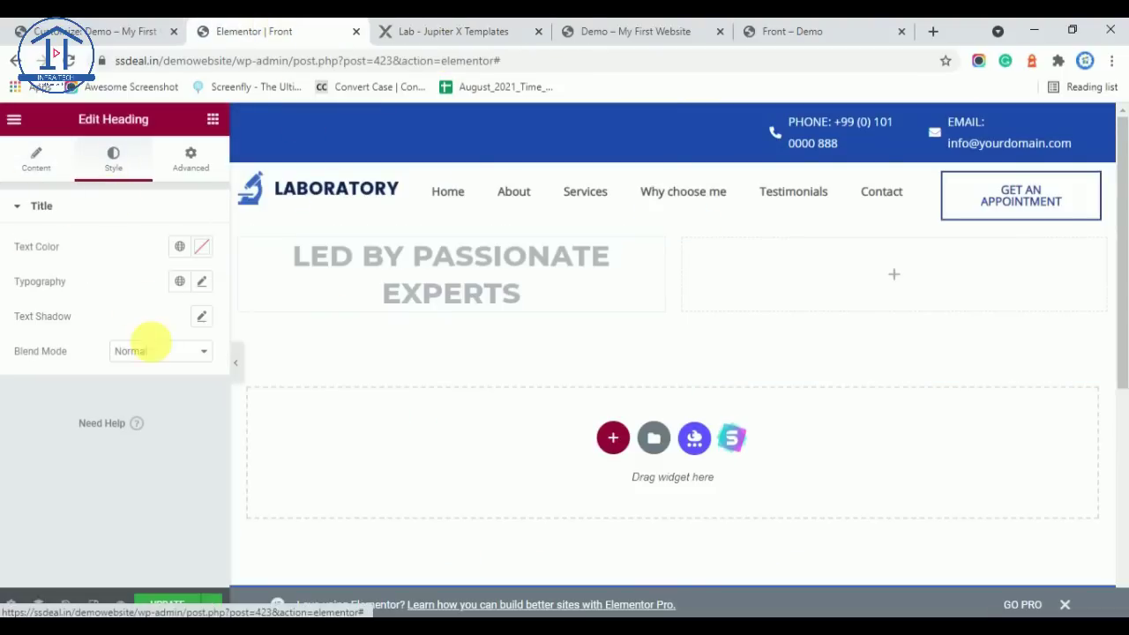
{"action": "left_click", "coordinate": [203, 283]}
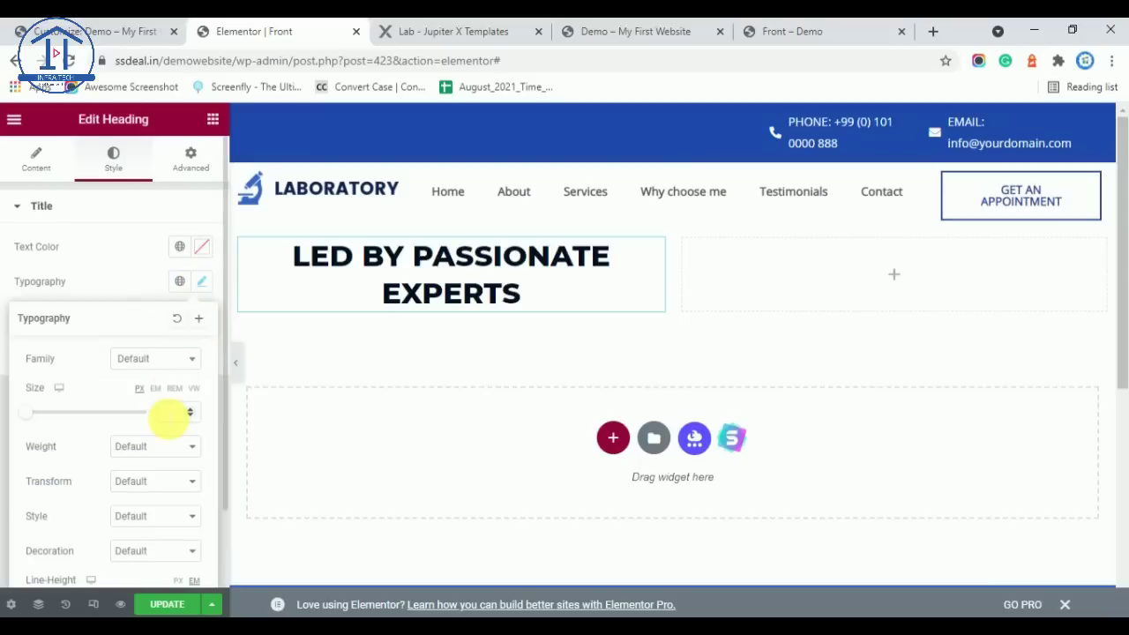
{"action": "left_click", "coordinate": [173, 366]}
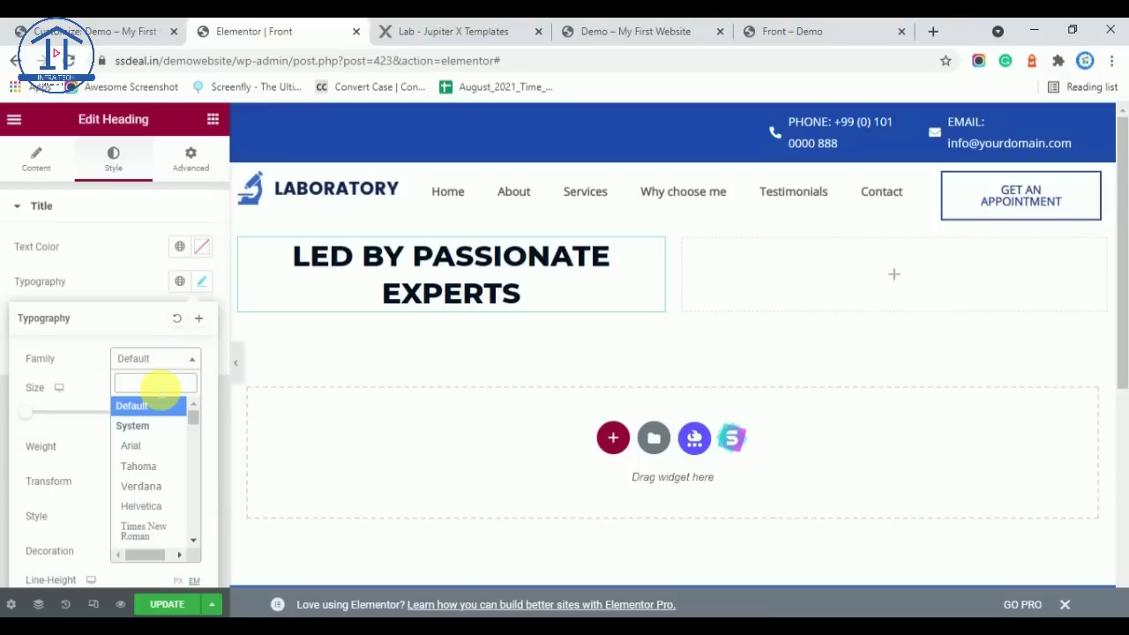
{"action": "type", "text": "poppi"}
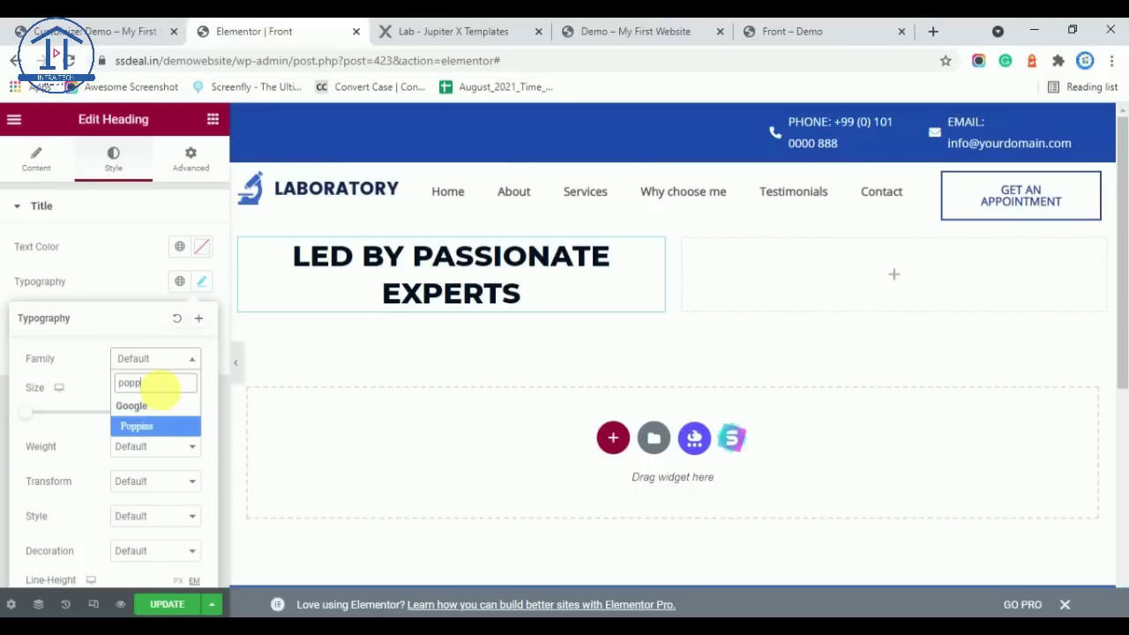
{"action": "left_click", "coordinate": [159, 426]}
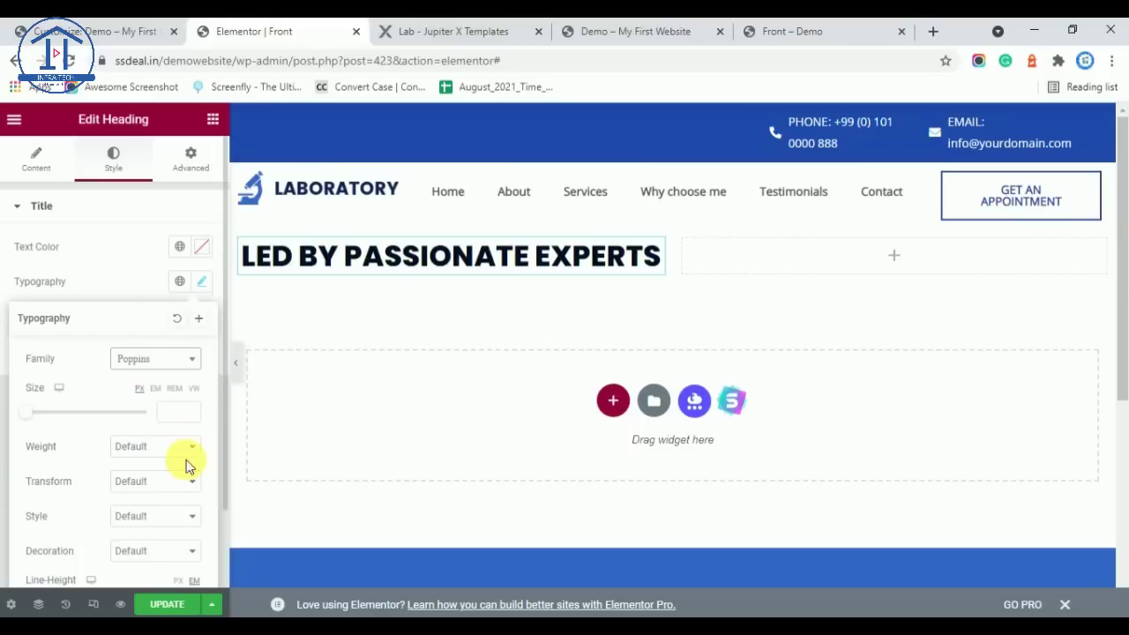
Set the tagline heading's font size to 20 px, trying 15, 18 and 19 px first
{"action": "left_click", "coordinate": [176, 412]}
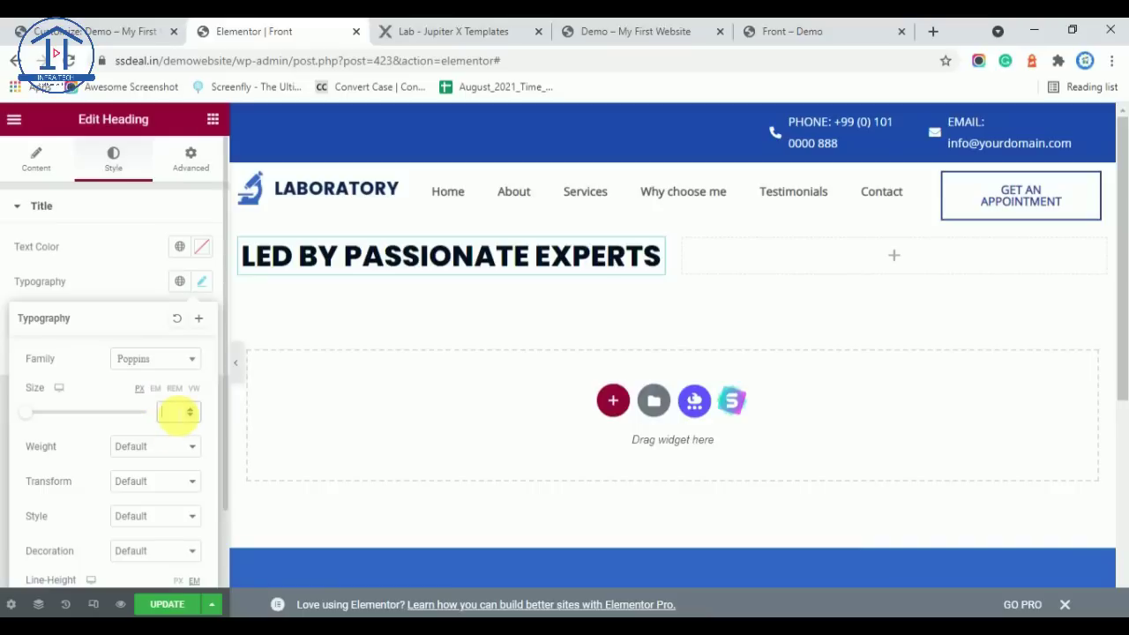
{"action": "type", "text": "15"}
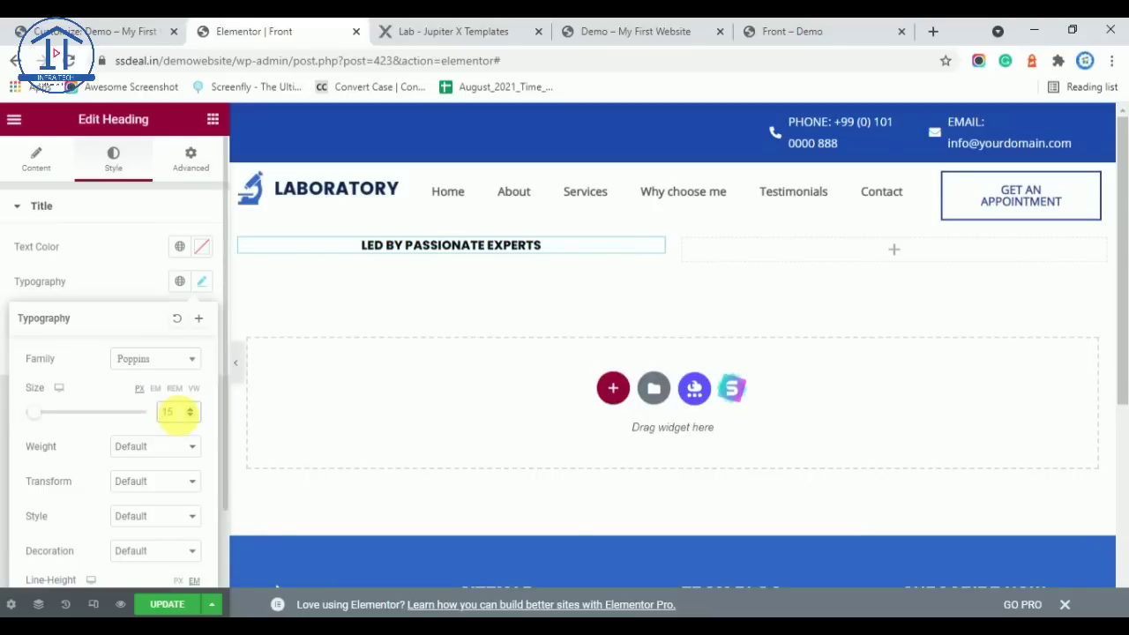
{"action": "key", "text": "BackSpace"}
{"action": "type", "text": "8"}
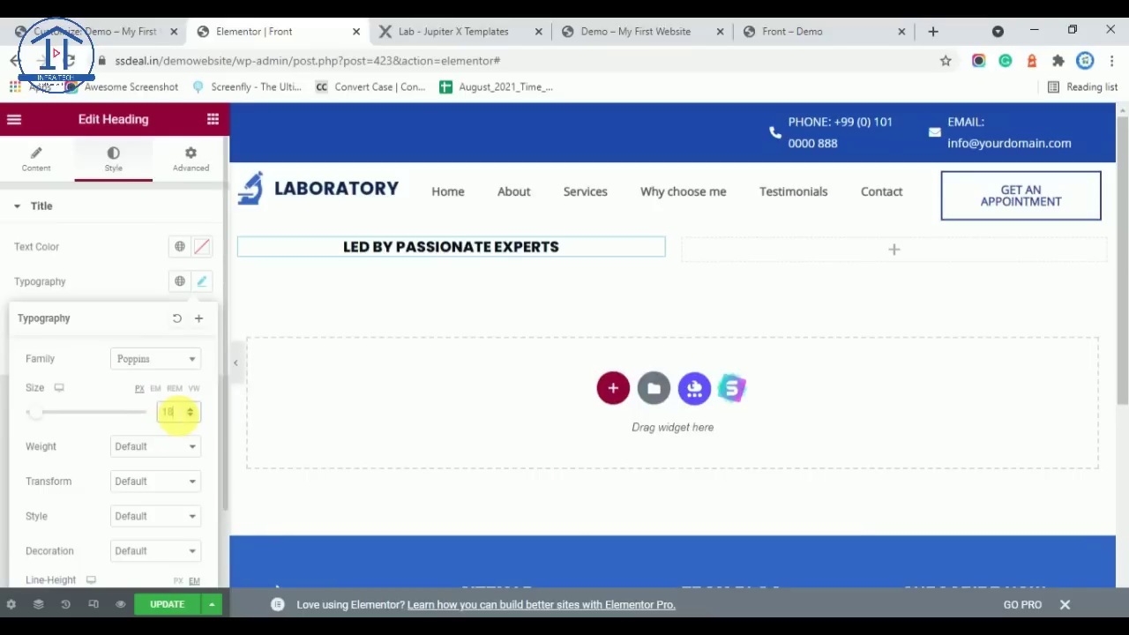
{"action": "key", "text": "BackSpace"}
{"action": "type", "text": "9"}
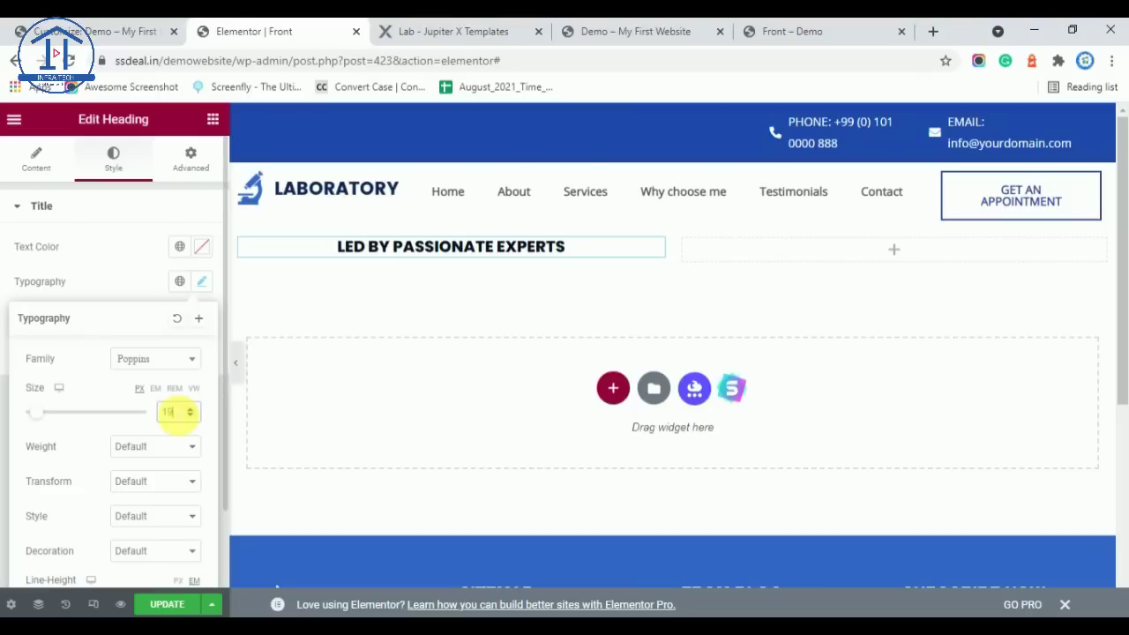
{"action": "key", "text": "BackSpace"}
{"action": "key", "text": "BackSpace"}
{"action": "type", "text": "20"}
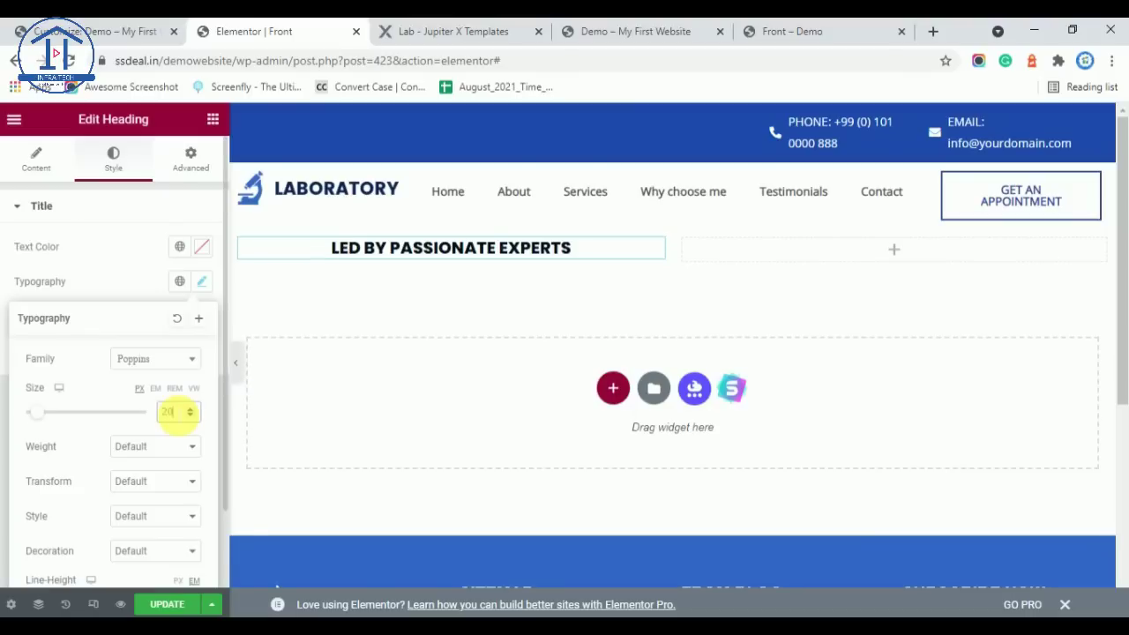
Set the tagline heading's font weight to 600, trying 400 and 500 first
{"action": "left_click", "coordinate": [153, 448]}
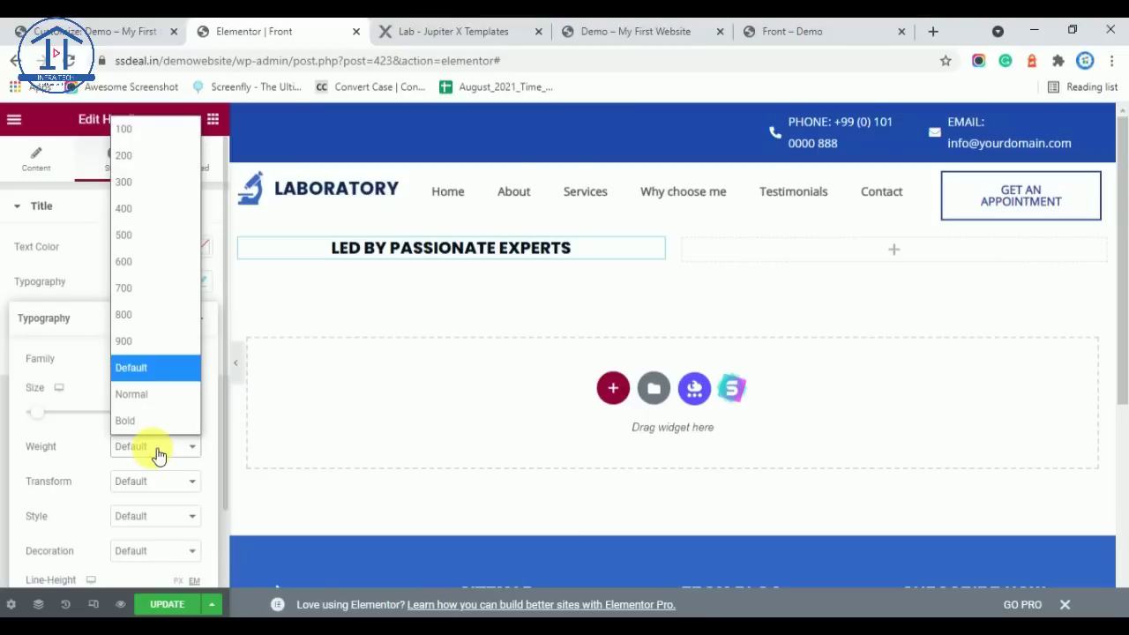
{"action": "left_click", "coordinate": [146, 210]}
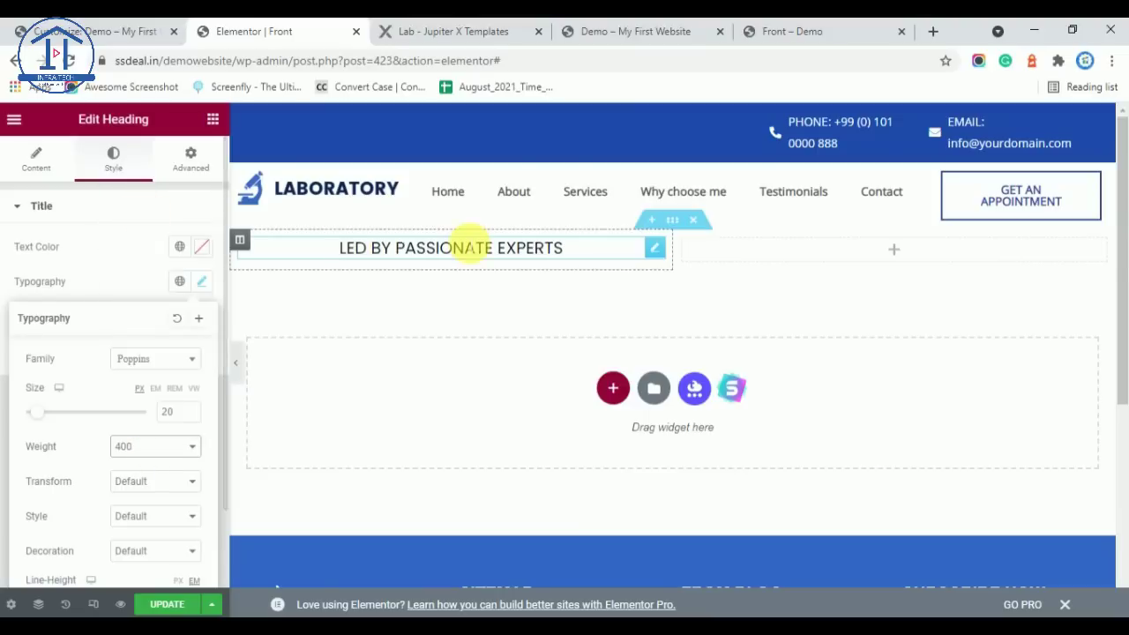
{"action": "left_click", "coordinate": [172, 450]}
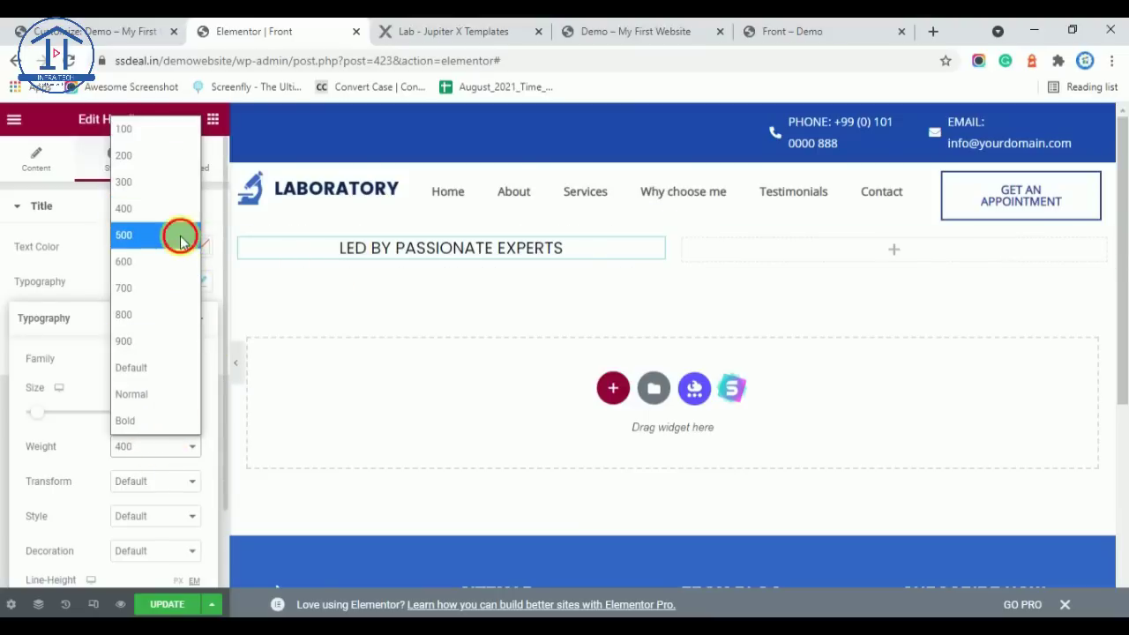
{"action": "left_click", "coordinate": [180, 238]}
{"action": "left_click", "coordinate": [179, 447]}
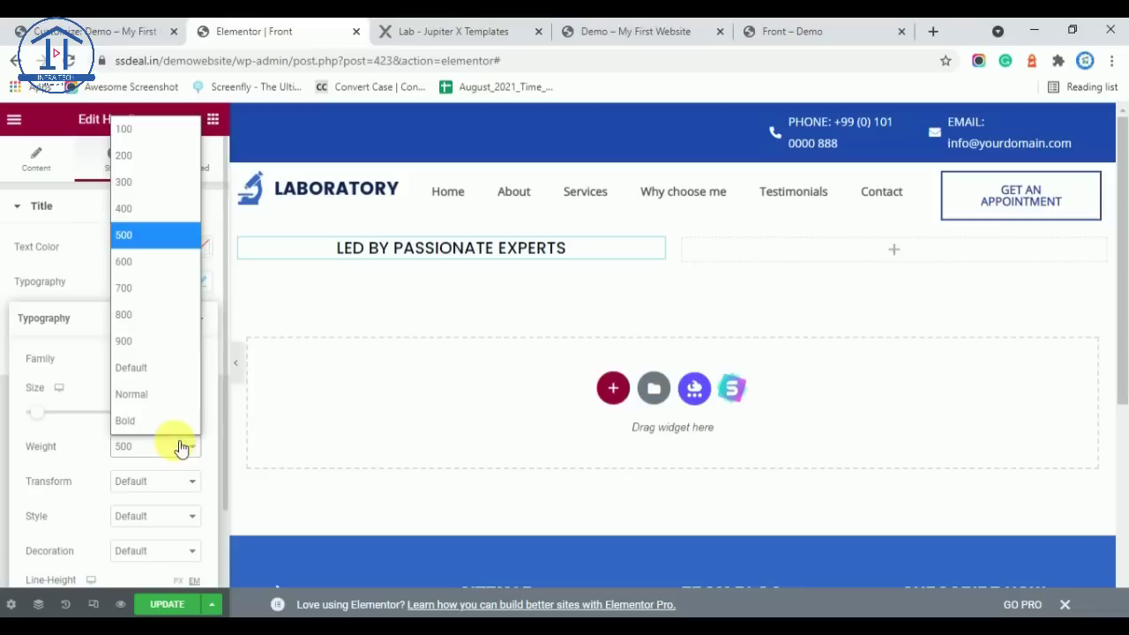
{"action": "left_click", "coordinate": [148, 262]}
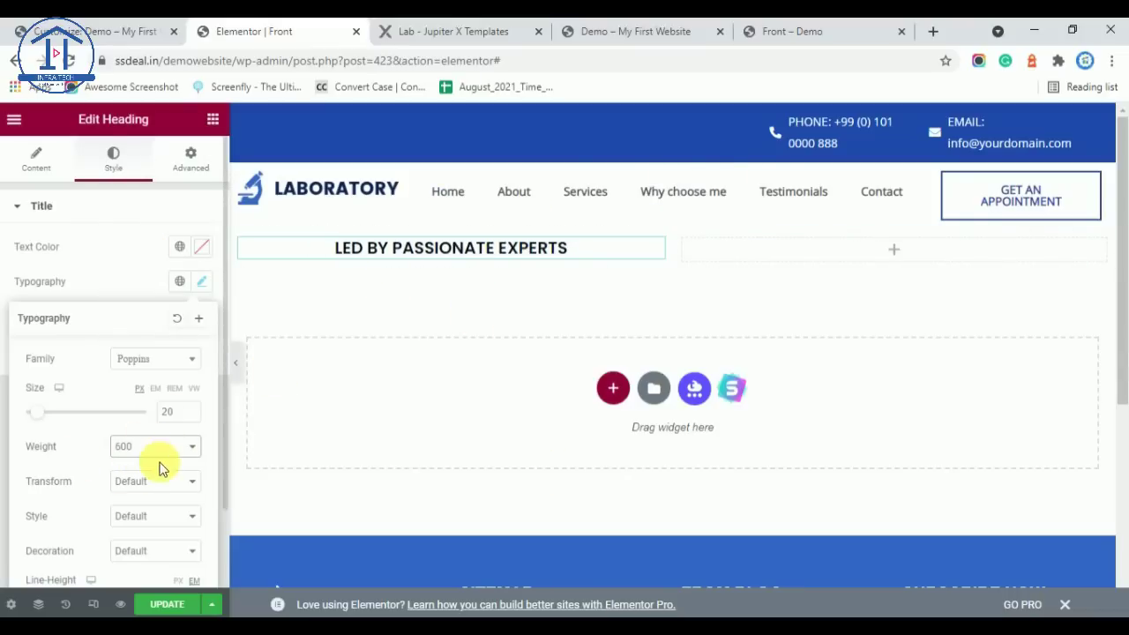
Check the tagline's placement in the Lab template and clear the center alignment of the tagline heading on the Front page
{"action": "left_click", "coordinate": [460, 29]}
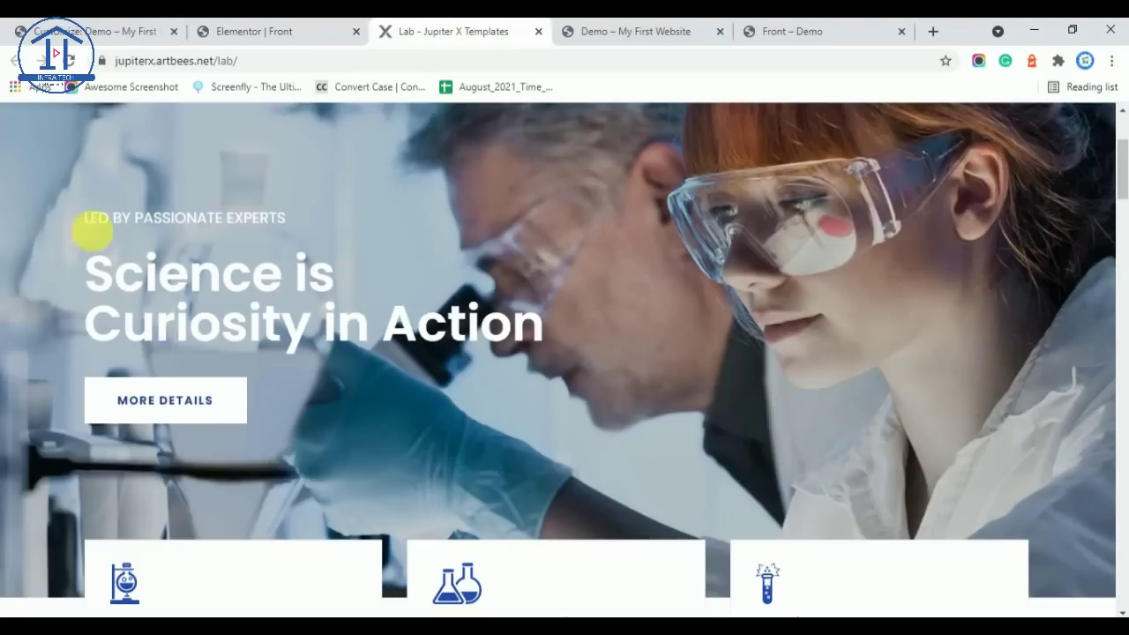
{"action": "left_click", "coordinate": [284, 29]}
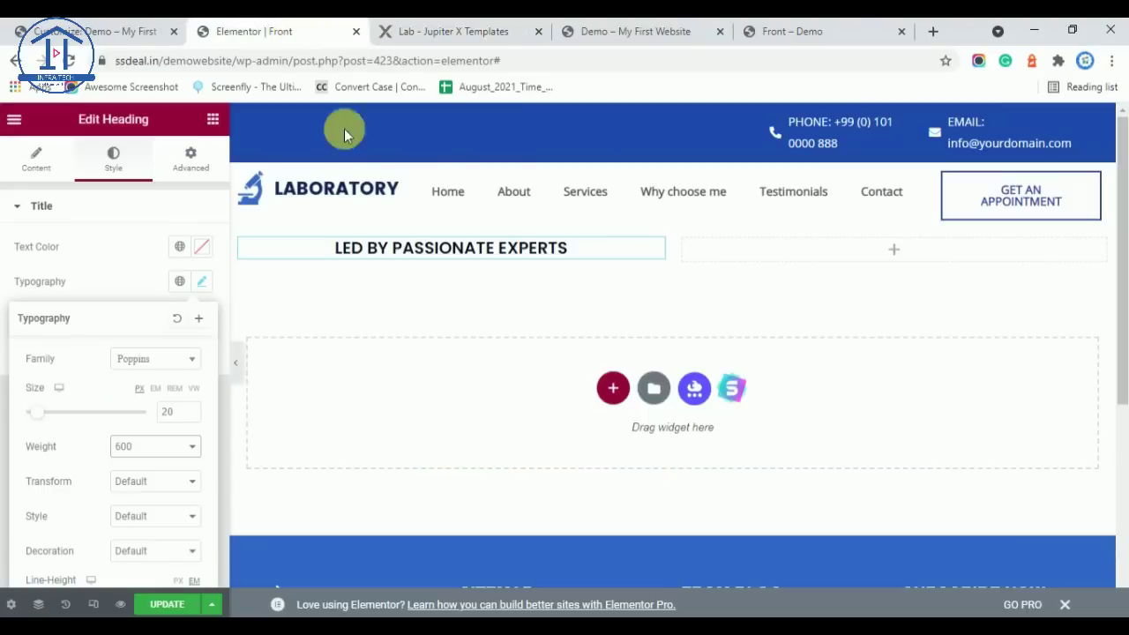
{"action": "left_click", "coordinate": [395, 30]}
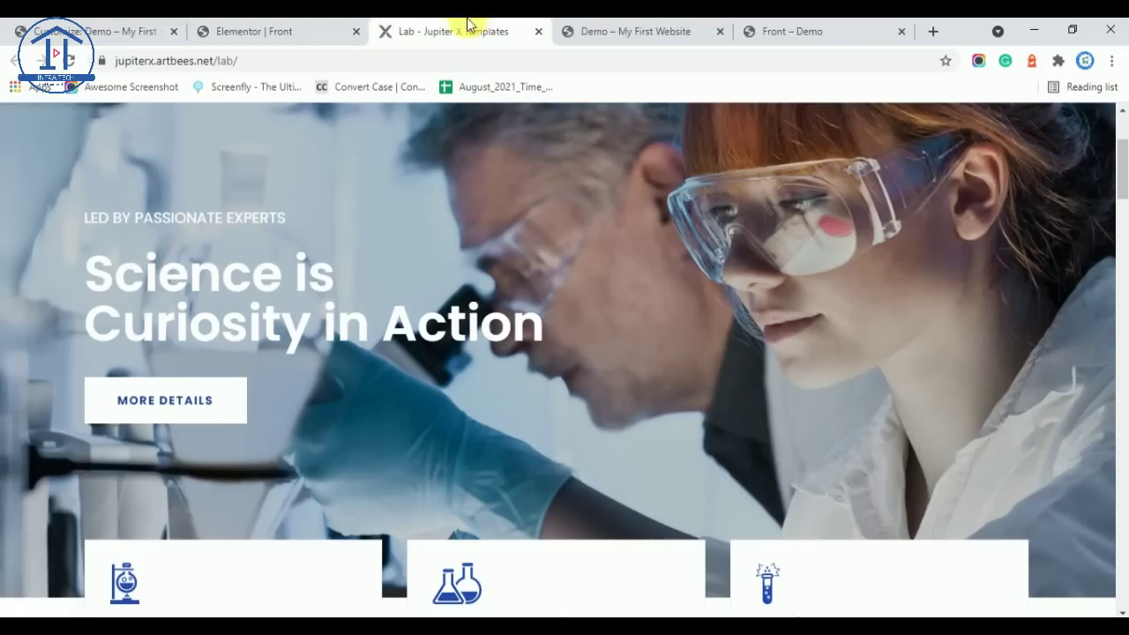
{"action": "left_click", "coordinate": [327, 34]}
{"action": "left_click", "coordinate": [40, 157]}
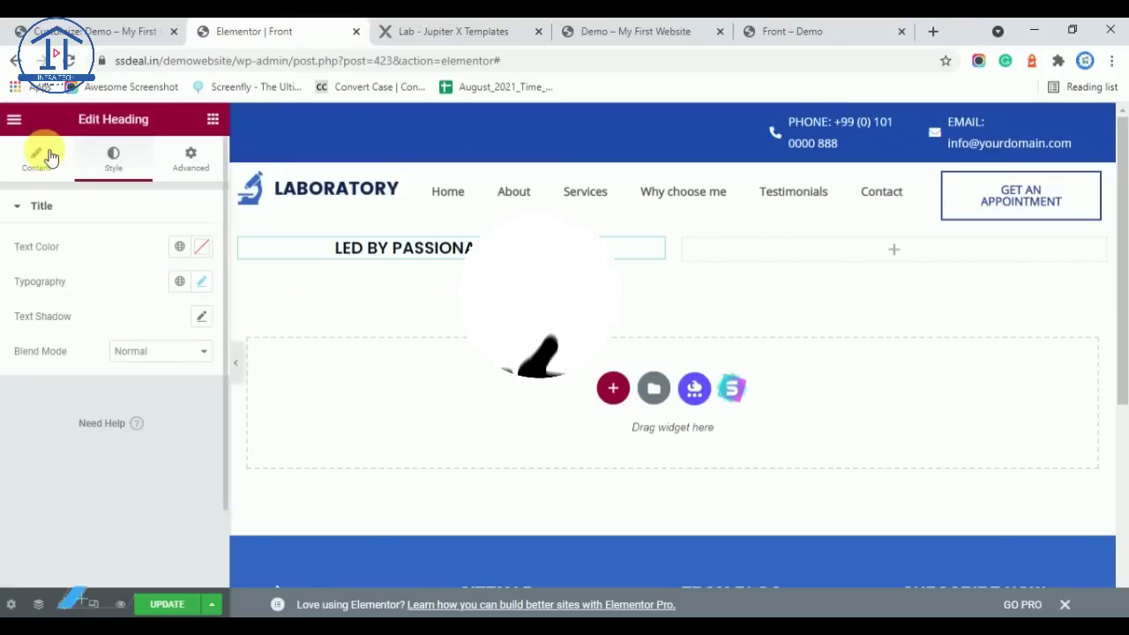
{"action": "left_click", "coordinate": [157, 480]}
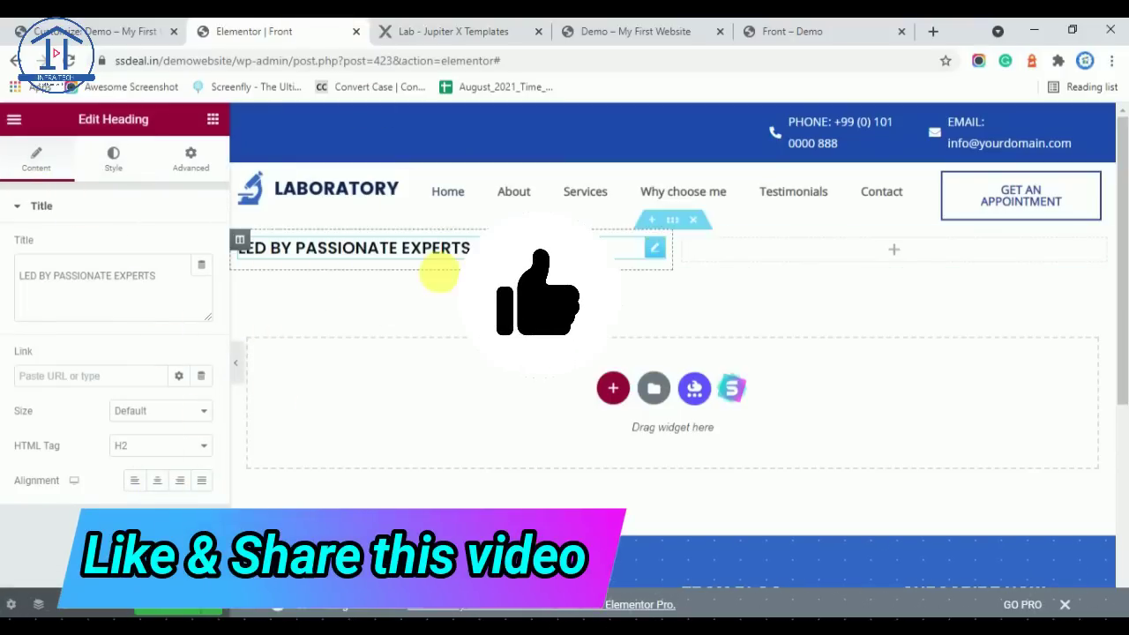
Copy the main title "Science is Curiosity in Action" from the Lab template's hero section
{"action": "left_click", "coordinate": [418, 22]}
{"action": "left_click_drag", "start_coordinate": [92, 271], "coordinate": [547, 348]}
{"action": "key", "text": "ctrl+c"}
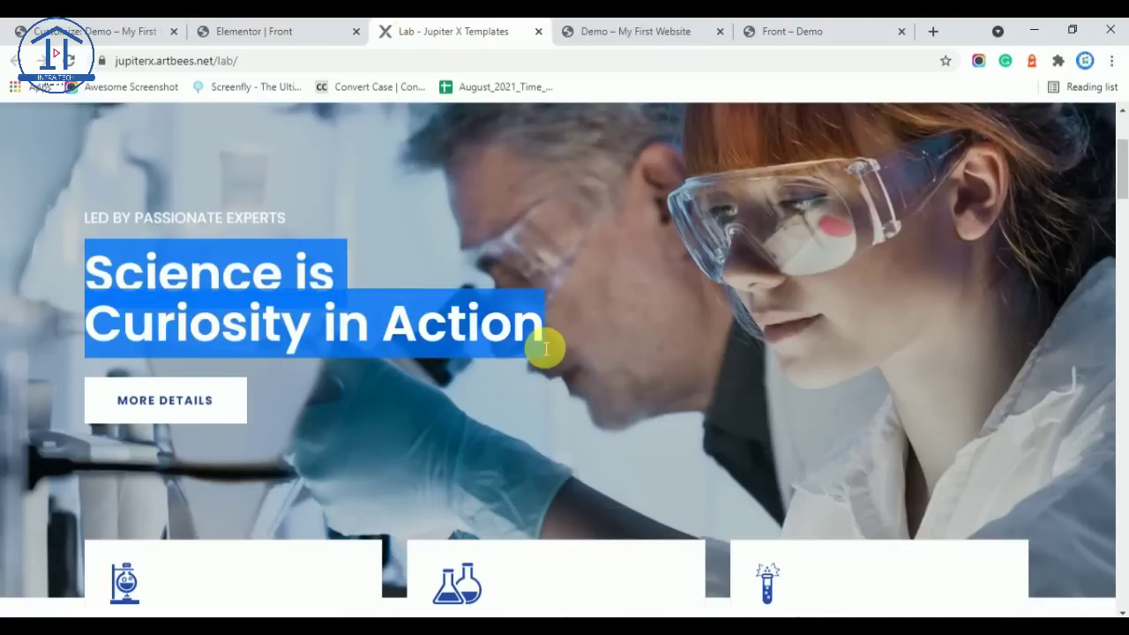
Insert a second Heading widget below the tagline on the Front page and replace its title with the copied "Science is Curiosity in Action"
{"action": "left_click", "coordinate": [291, 25]}
{"action": "left_click", "coordinate": [213, 120]}
{"action": "left_click_drag", "start_coordinate": [167, 274], "coordinate": [303, 254]}
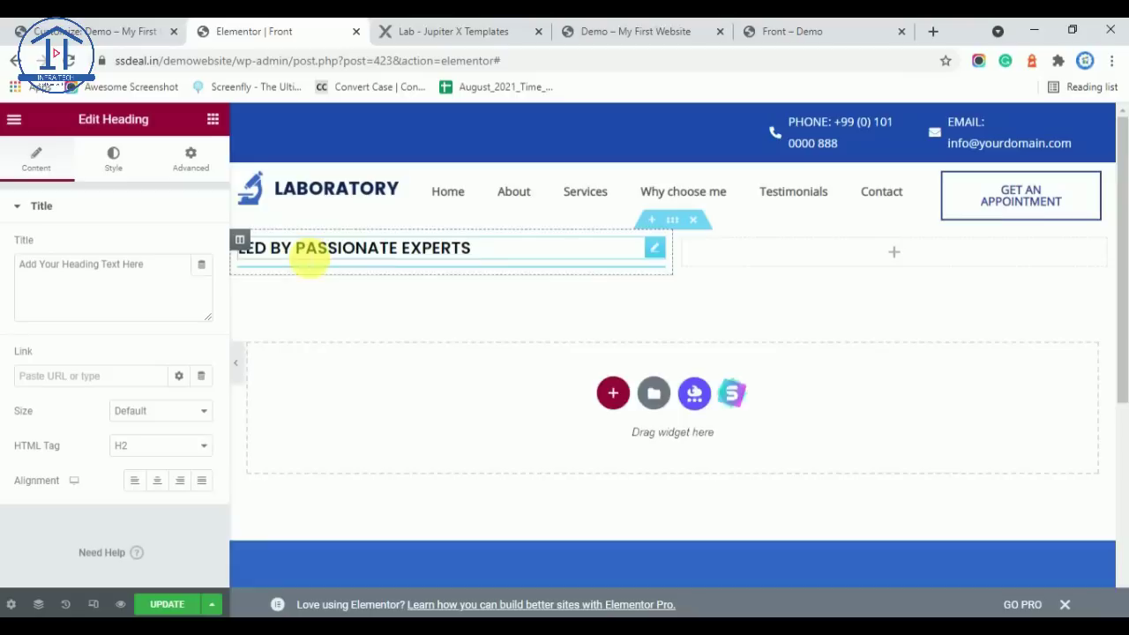
{"action": "left_click", "coordinate": [162, 277]}
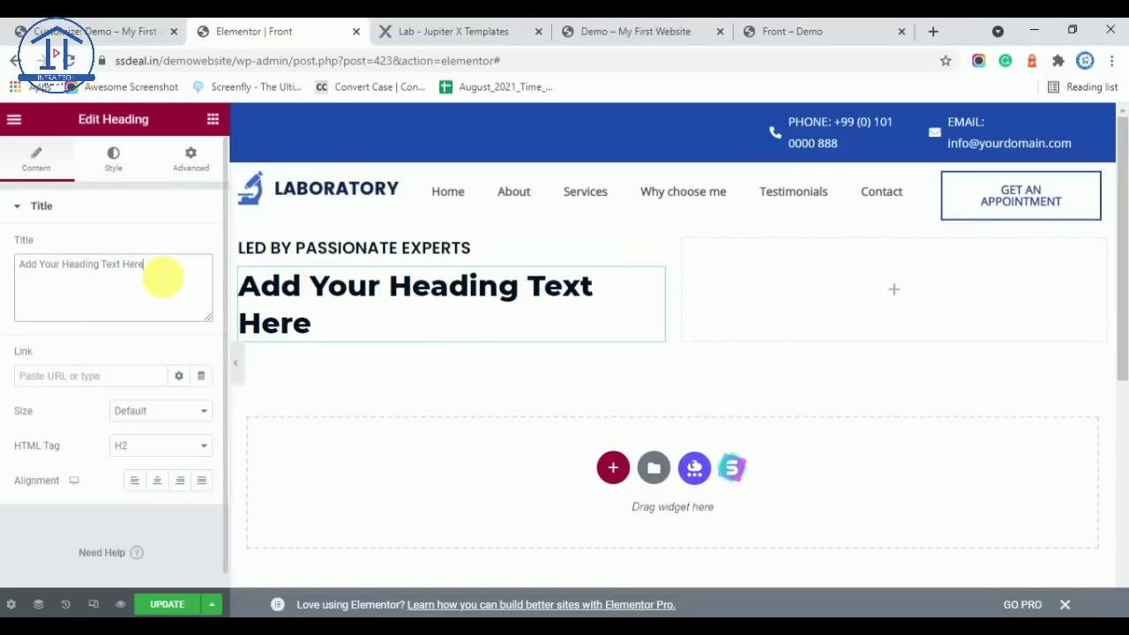
{"action": "key", "text": "ctrl+a"}
{"action": "key", "text": "ctrl+v"}
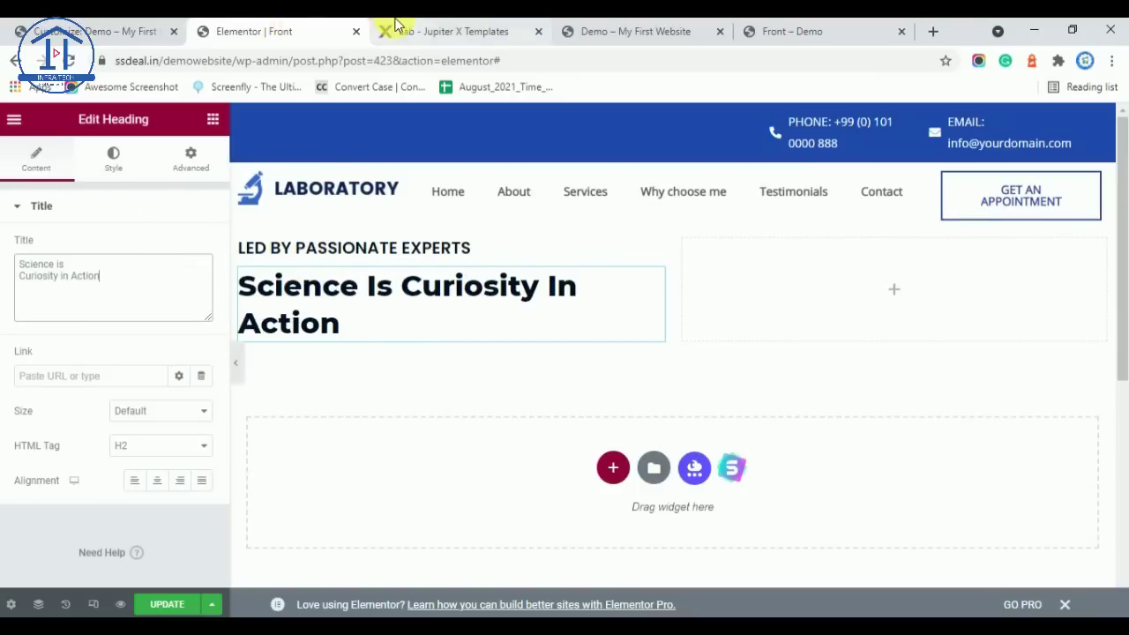
Check the title's line split in the Lab template and add a "<br>" tag after "Science is" in the new heading's title
{"action": "left_click", "coordinate": [394, 27]}
{"action": "left_click", "coordinate": [373, 235]}
{"action": "left_click_drag", "start_coordinate": [88, 270], "coordinate": [343, 273]}
{"action": "left_click", "coordinate": [151, 336]}
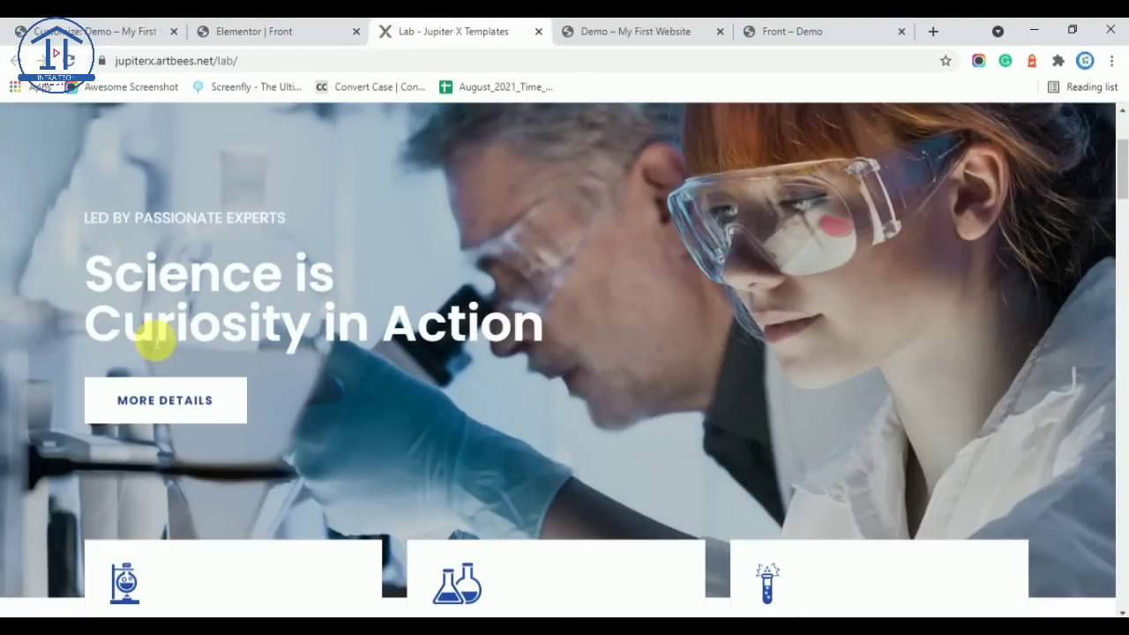
{"action": "left_click", "coordinate": [303, 27]}
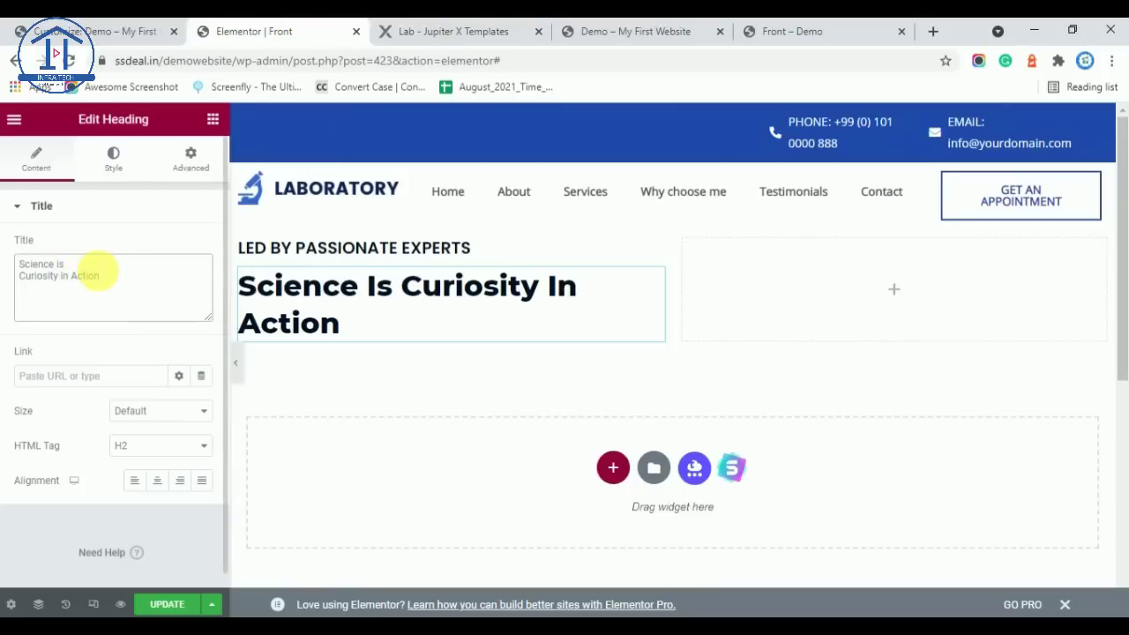
{"action": "type", "text": "<br>"}
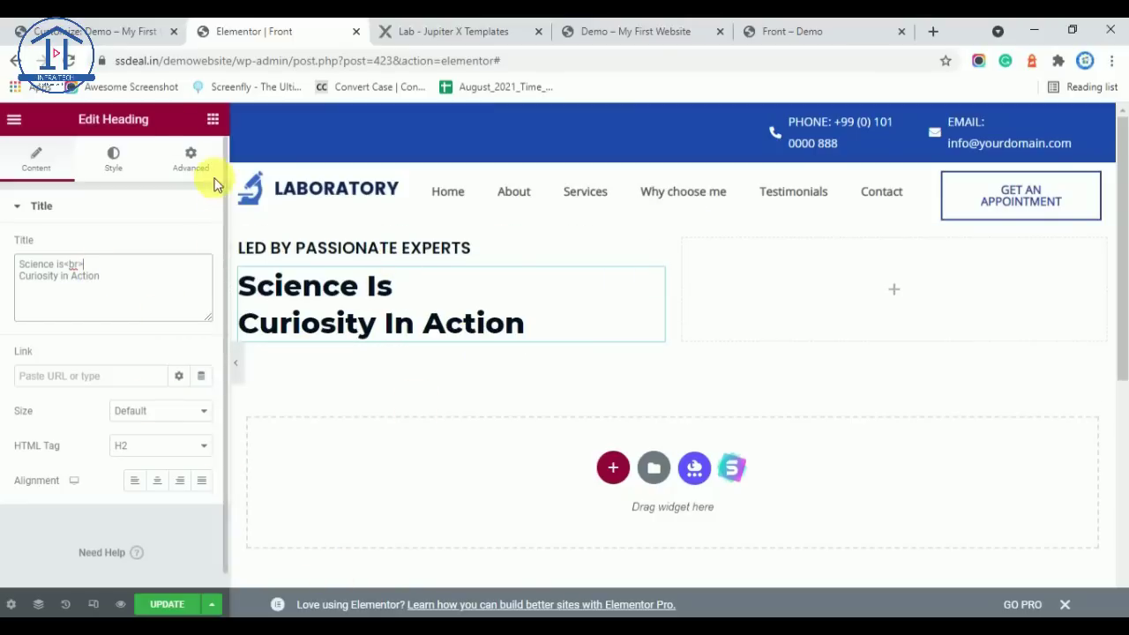
Compare the main title with the Lab template and set the "Science is Curiosity in Action" heading's font size to 55 px
{"action": "left_click", "coordinate": [446, 31]}
{"action": "left_click", "coordinate": [237, 31]}
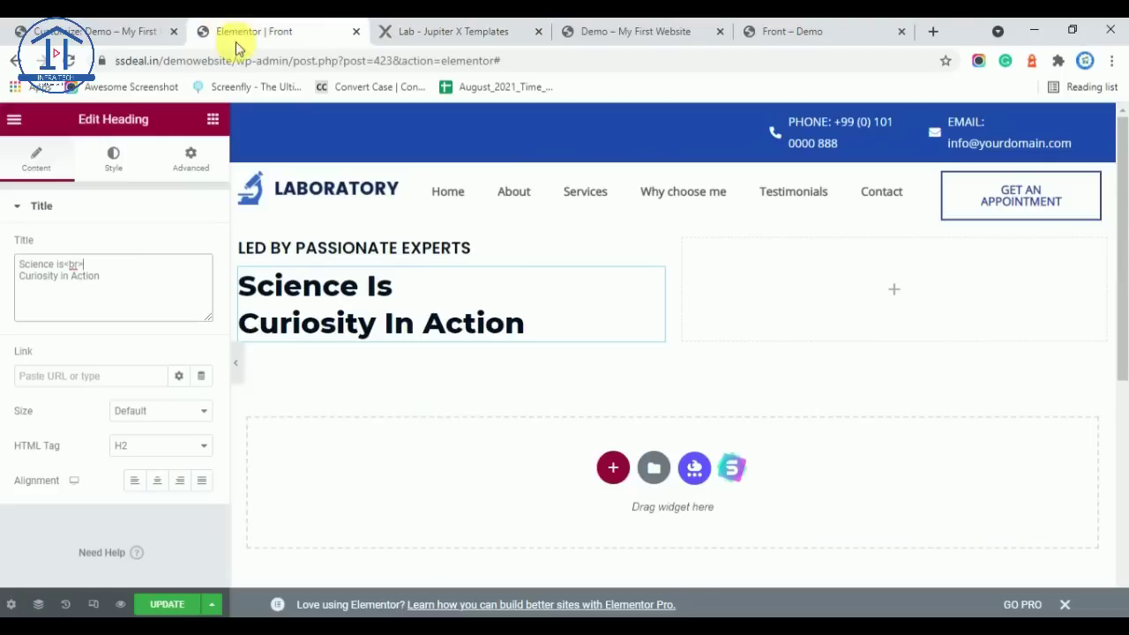
{"action": "left_click", "coordinate": [113, 159]}
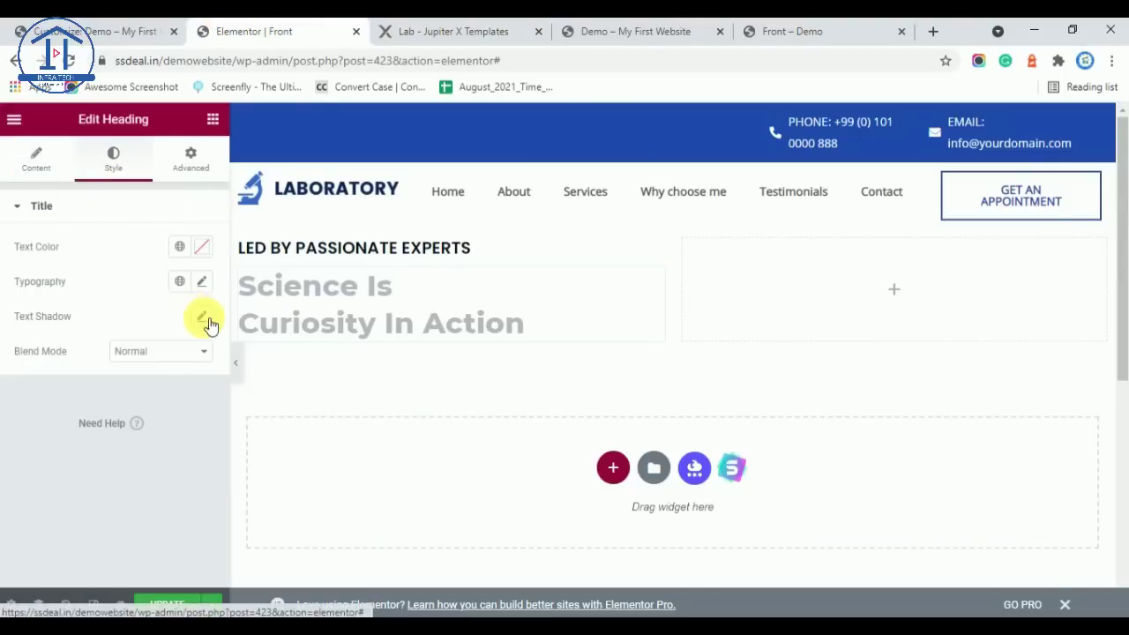
{"action": "left_click", "coordinate": [202, 281]}
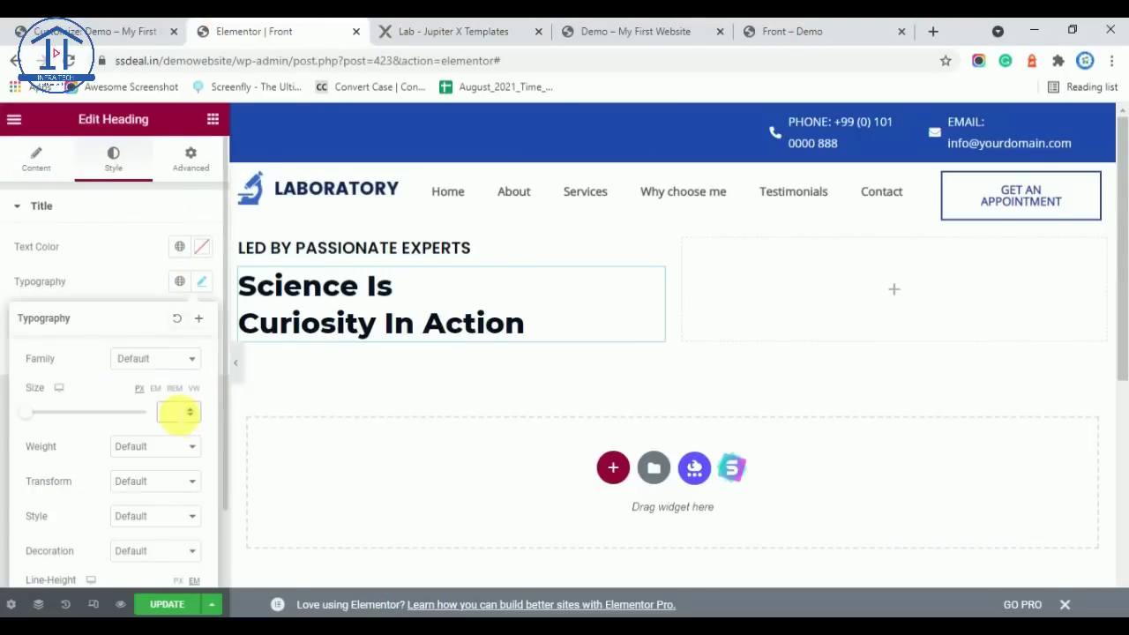
{"action": "left_click", "coordinate": [179, 412]}
{"action": "type", "text": "55"}
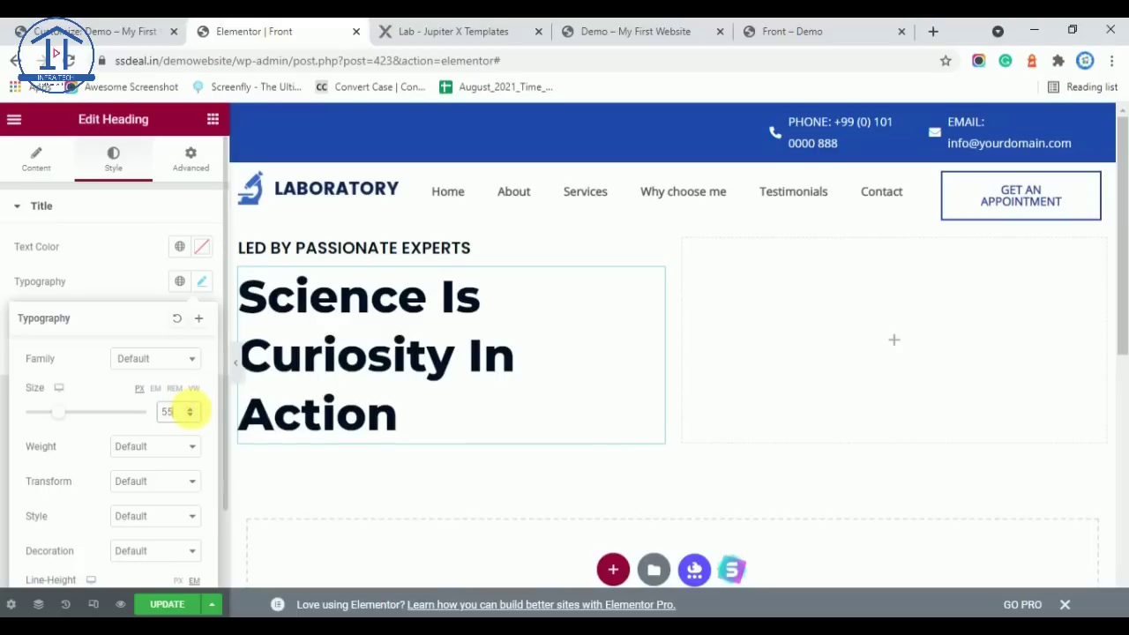
Set the "Science is Curiosity in Action" heading's font size to 50 px and compare it with the Lab template's main title
{"action": "key", "text": "BackSpace"}
{"action": "type", "text": "0"}
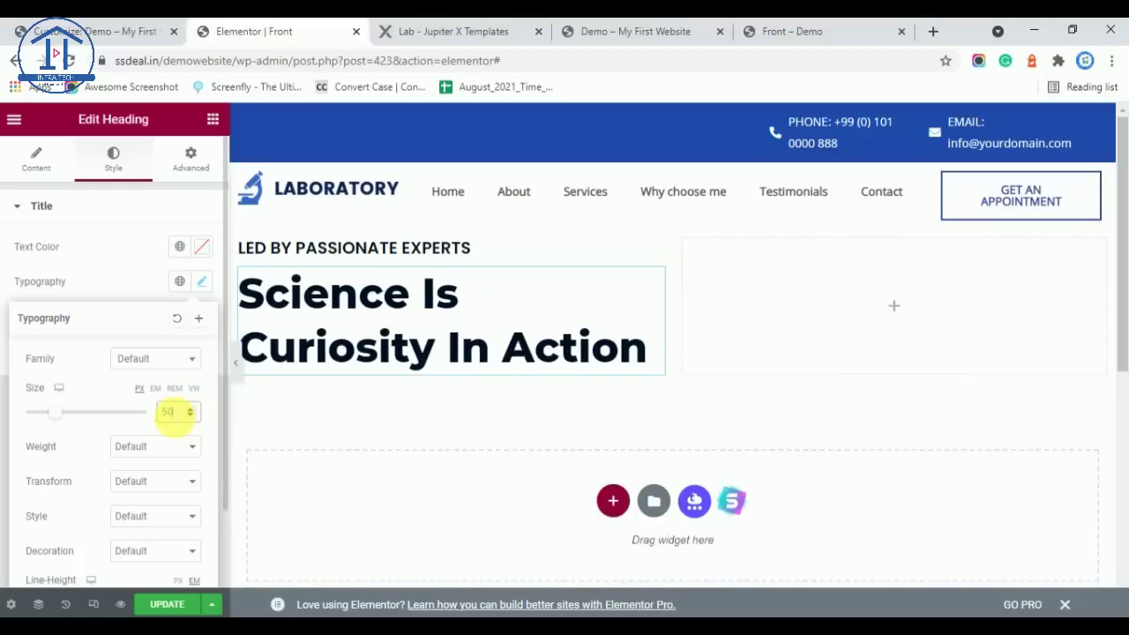
{"action": "left_click", "coordinate": [448, 26]}
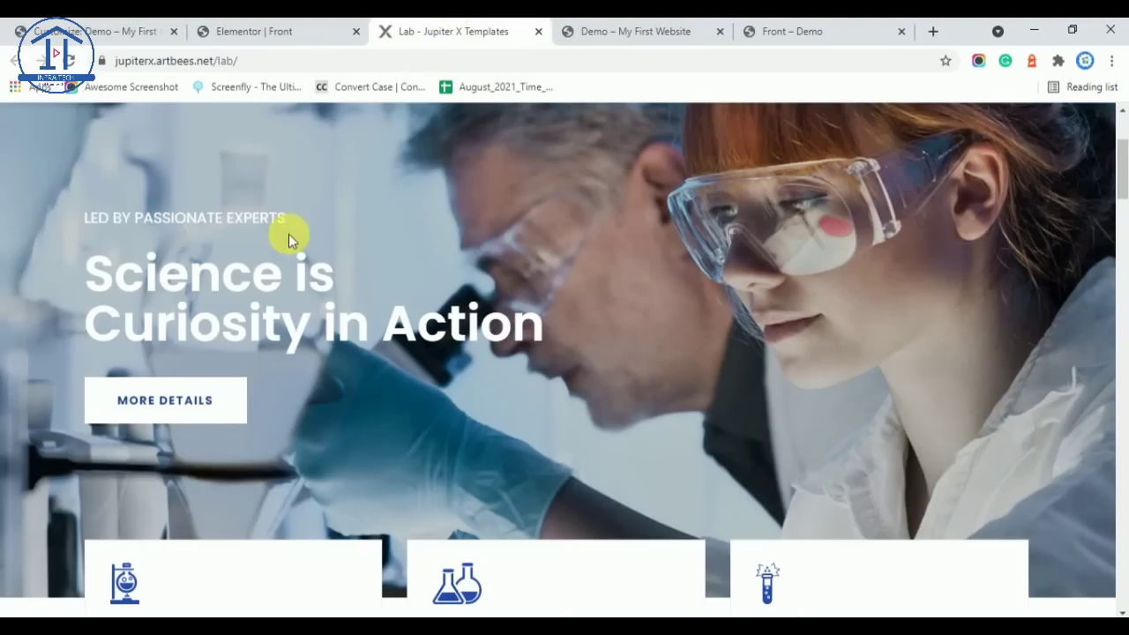
{"action": "left_click", "coordinate": [225, 30]}
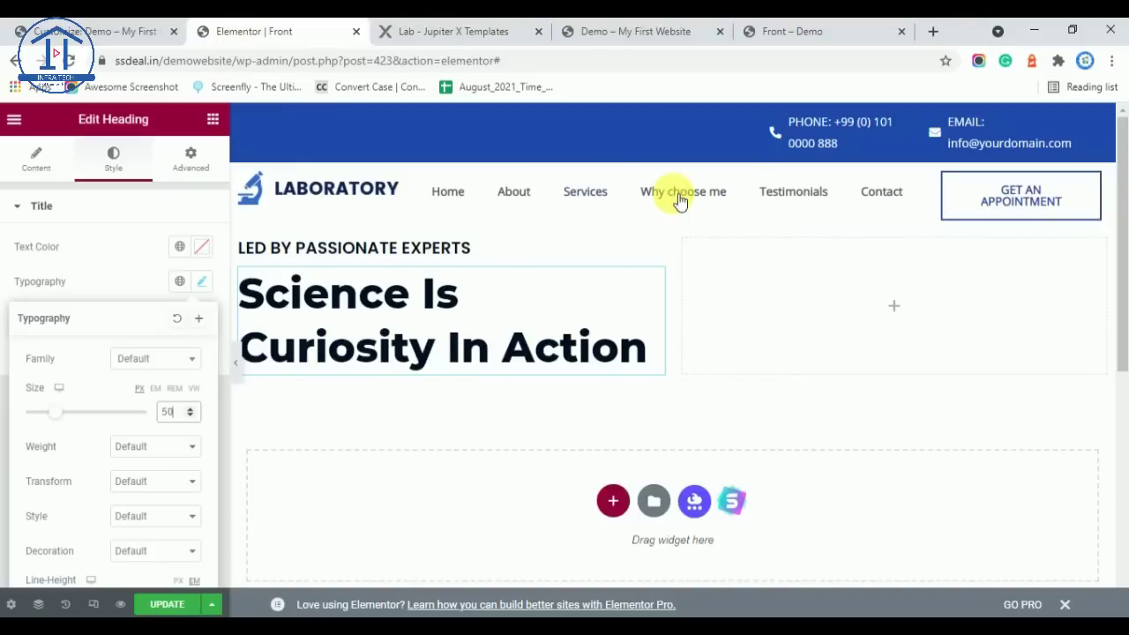
{"action": "left_click", "coordinate": [441, 29]}
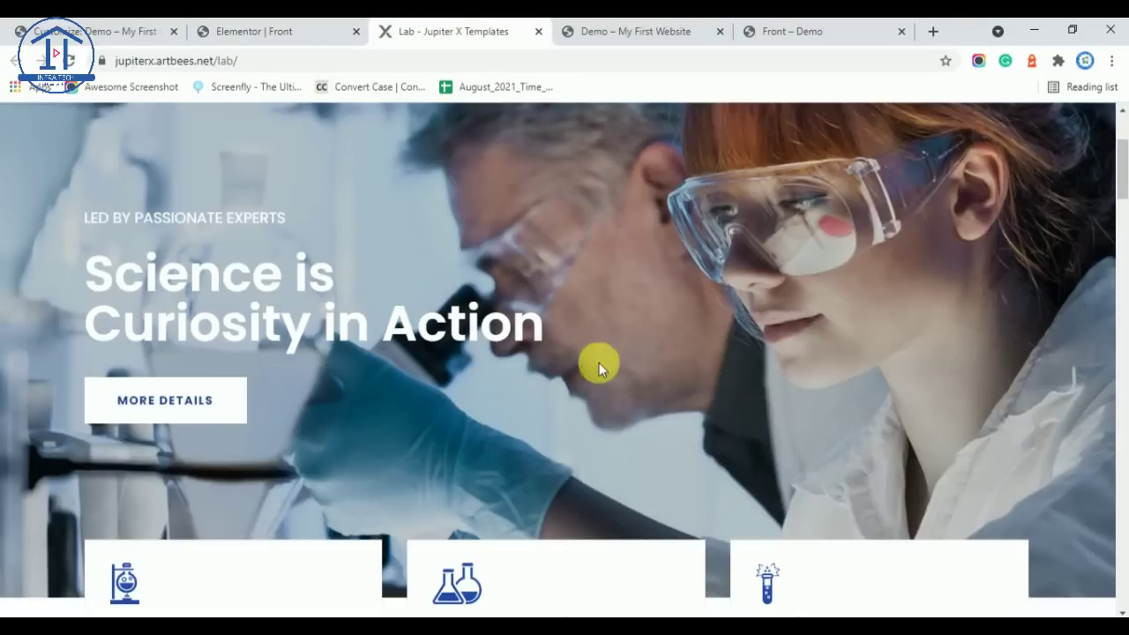
{"action": "left_click", "coordinate": [341, 31]}
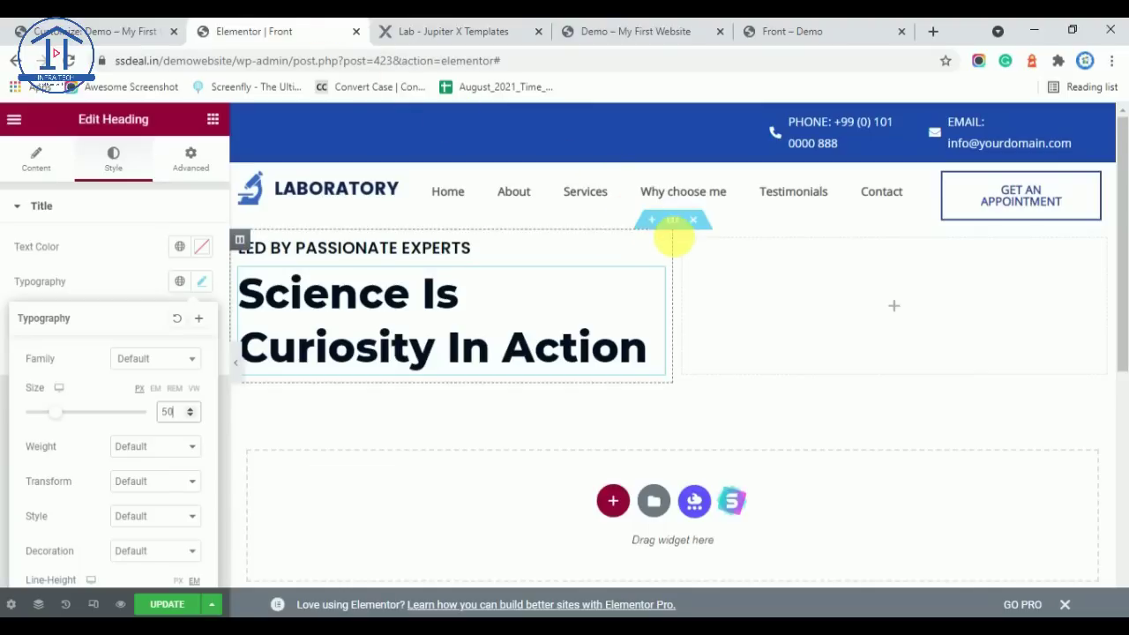
Give the hero section a Classic background and search the free images for "doctor" to fill its background image
{"action": "left_click", "coordinate": [676, 221]}
{"action": "left_click", "coordinate": [113, 157]}
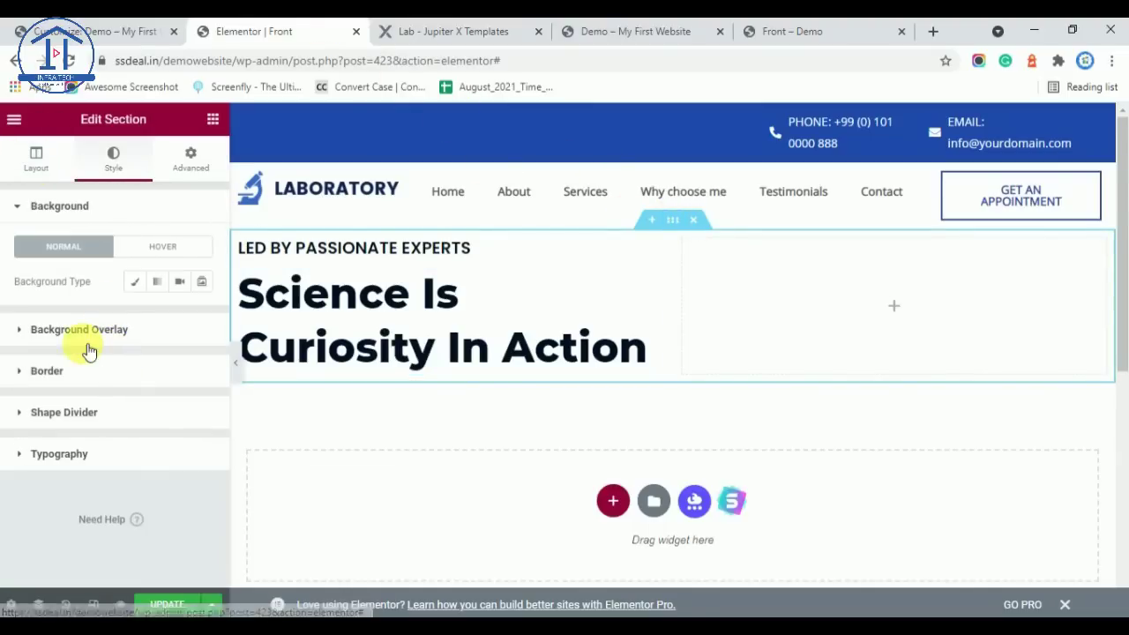
{"action": "left_click", "coordinate": [147, 283]}
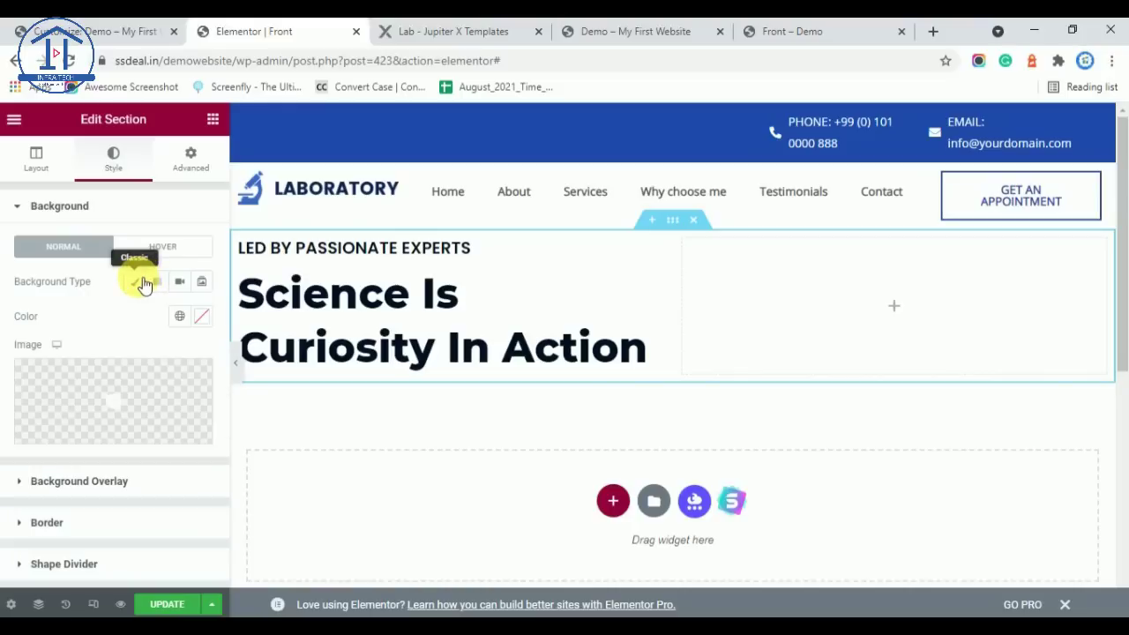
{"action": "left_click", "coordinate": [147, 388]}
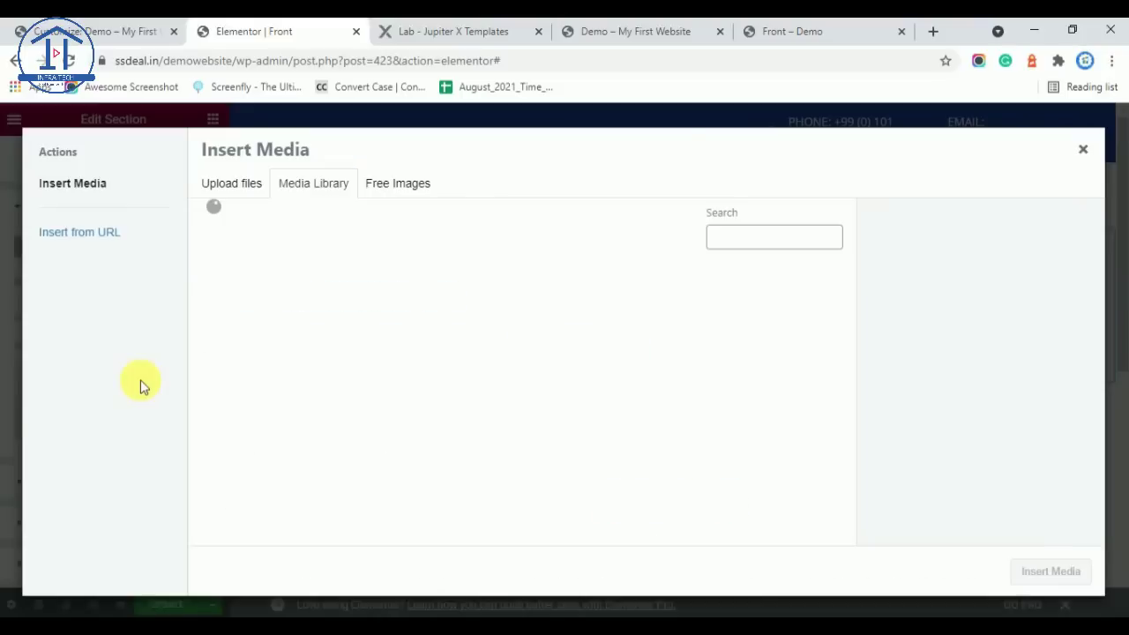
{"action": "left_click", "coordinate": [403, 190]}
{"action": "left_click", "coordinate": [432, 226]}
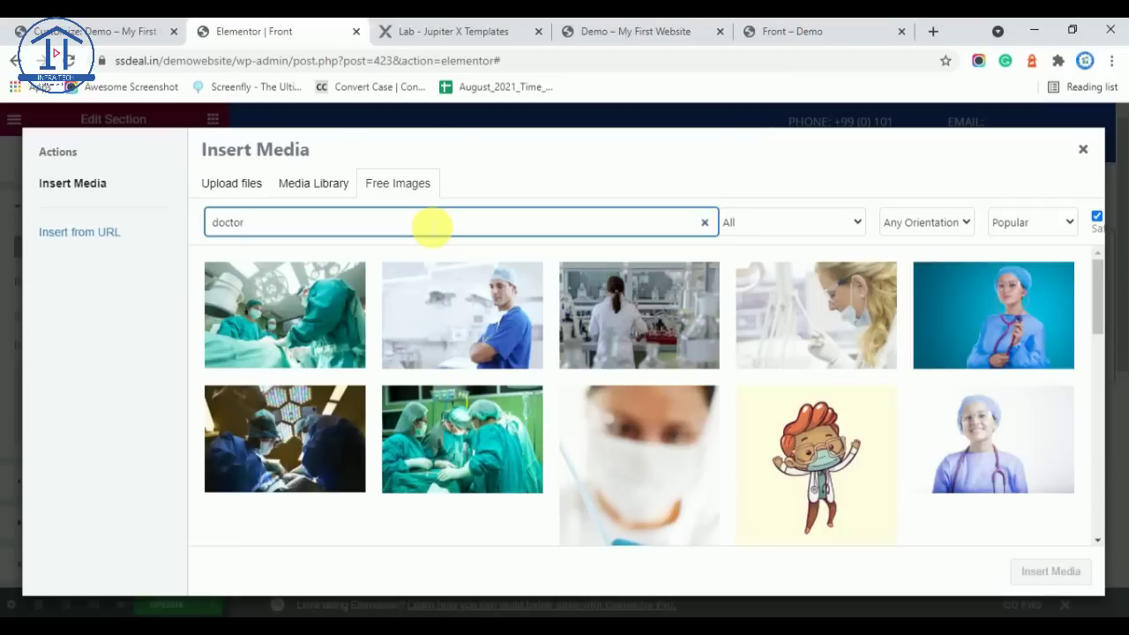
Examine the "doctor" image results against the Lab template's hero photo for a suitable background picture
{"action": "left_click", "coordinate": [446, 31]}
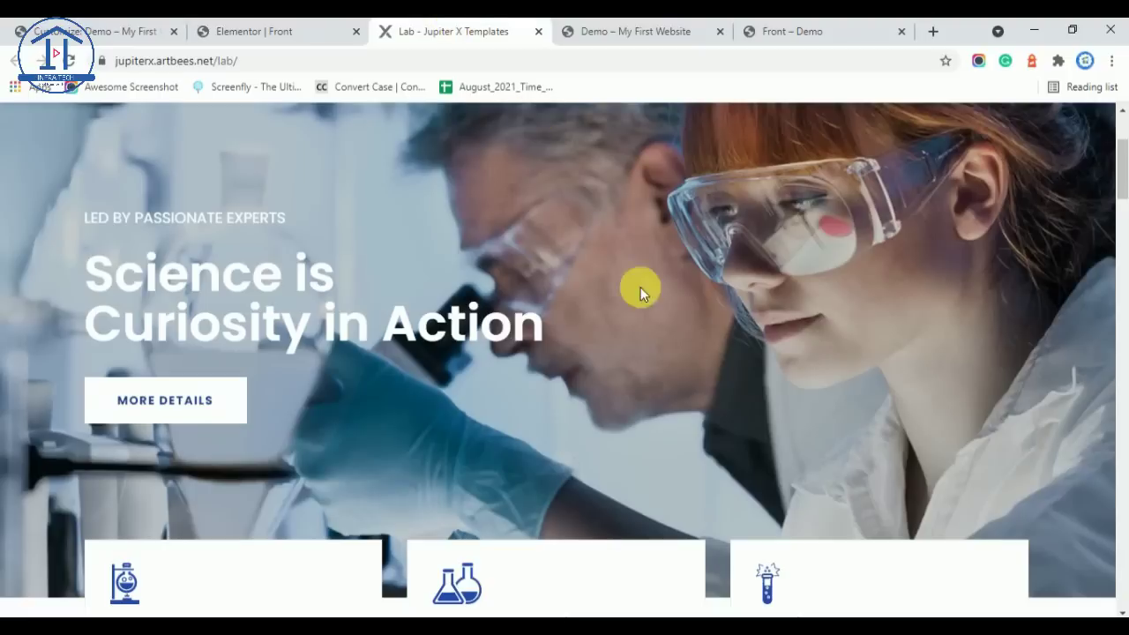
{"action": "left_click", "coordinate": [270, 29]}
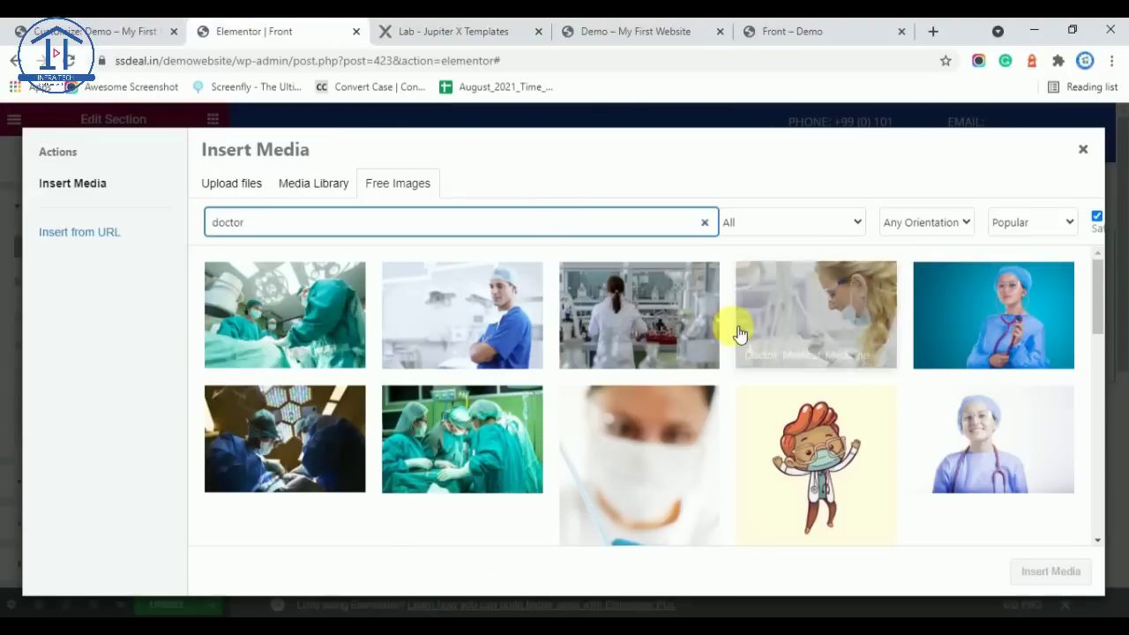
{"action": "scroll", "coordinate": [700, 335], "scroll_direction": "down", "scroll_amount": 1}
{"action": "scroll", "coordinate": [701, 335], "scroll_direction": "down", "scroll_amount": 3}
{"action": "scroll", "coordinate": [706, 360], "scroll_direction": "up", "scroll_amount": 2}
{"action": "scroll", "coordinate": [706, 365], "scroll_direction": "down", "scroll_amount": 2}
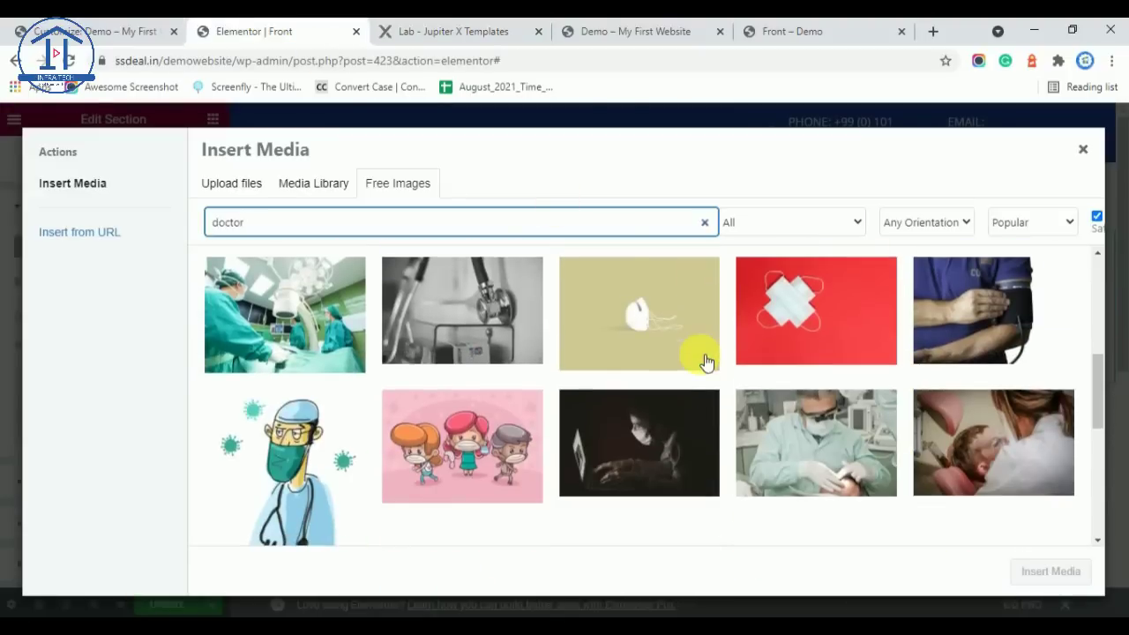
{"action": "scroll", "coordinate": [706, 365], "scroll_direction": "up", "scroll_amount": 5}
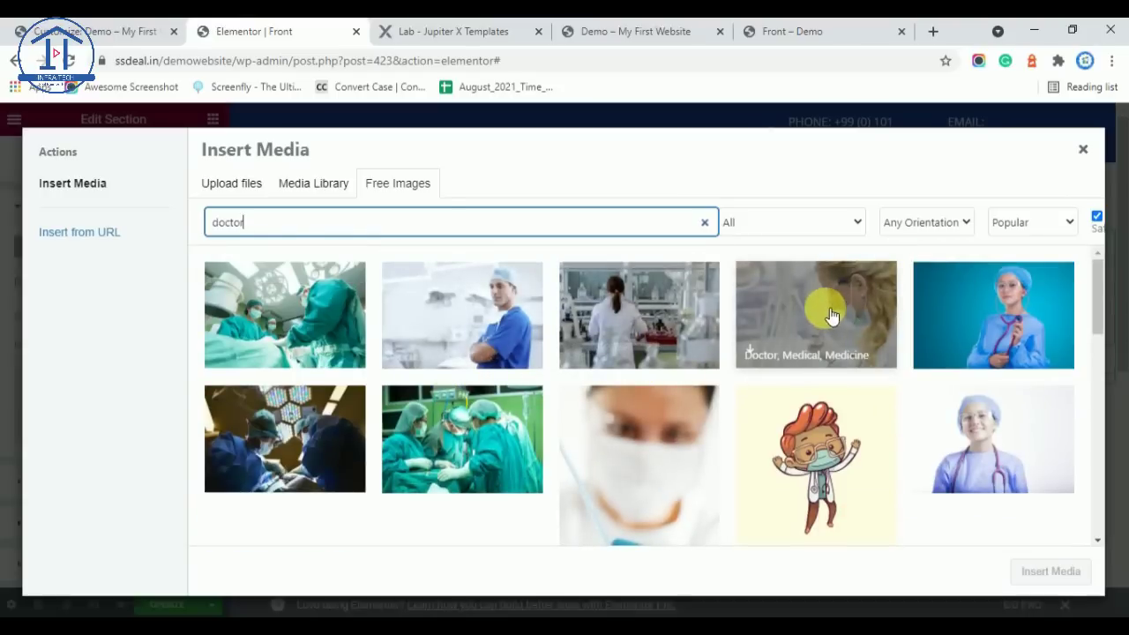
{"action": "left_click", "coordinate": [481, 26]}
{"action": "left_click", "coordinate": [265, 31]}
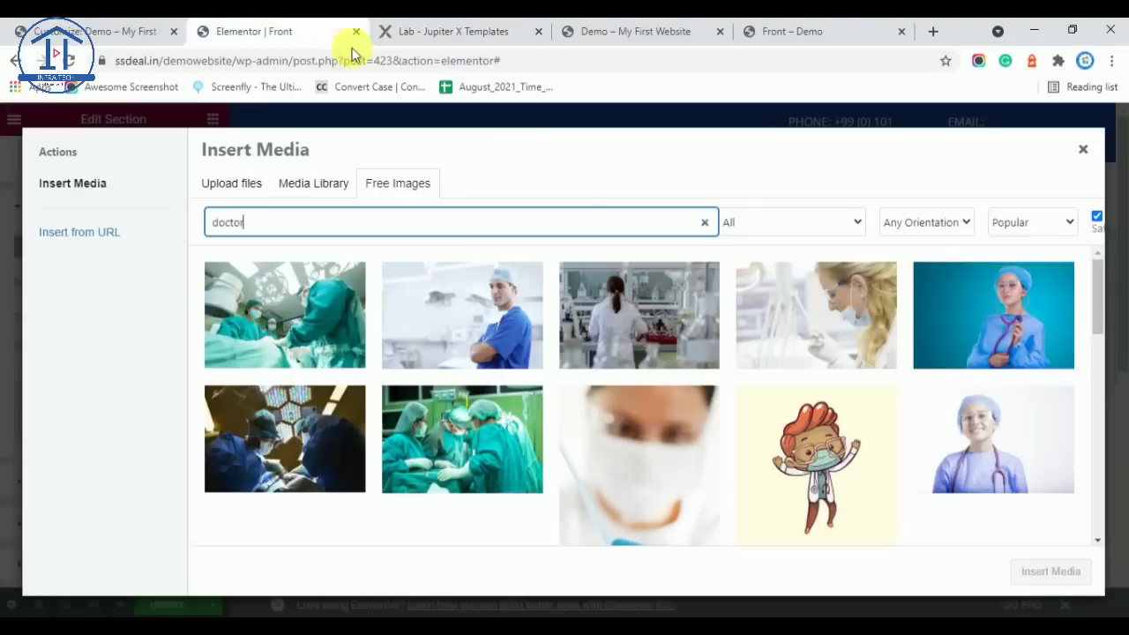
{"action": "left_click", "coordinate": [803, 300]}
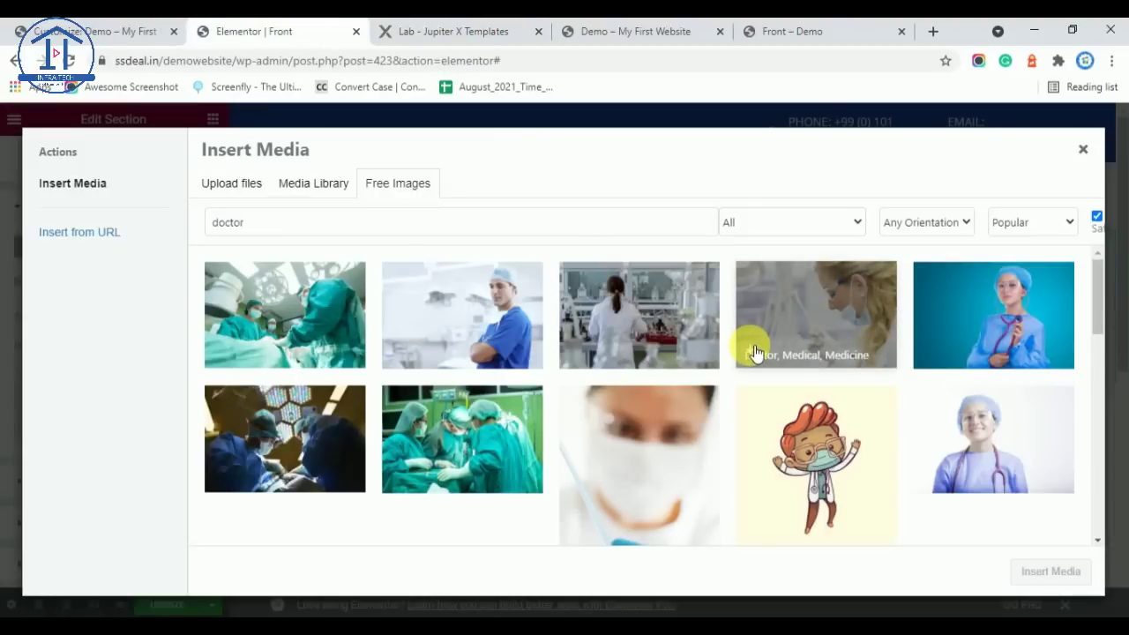
{"action": "scroll", "coordinate": [825, 419], "scroll_direction": "down", "scroll_amount": 5}
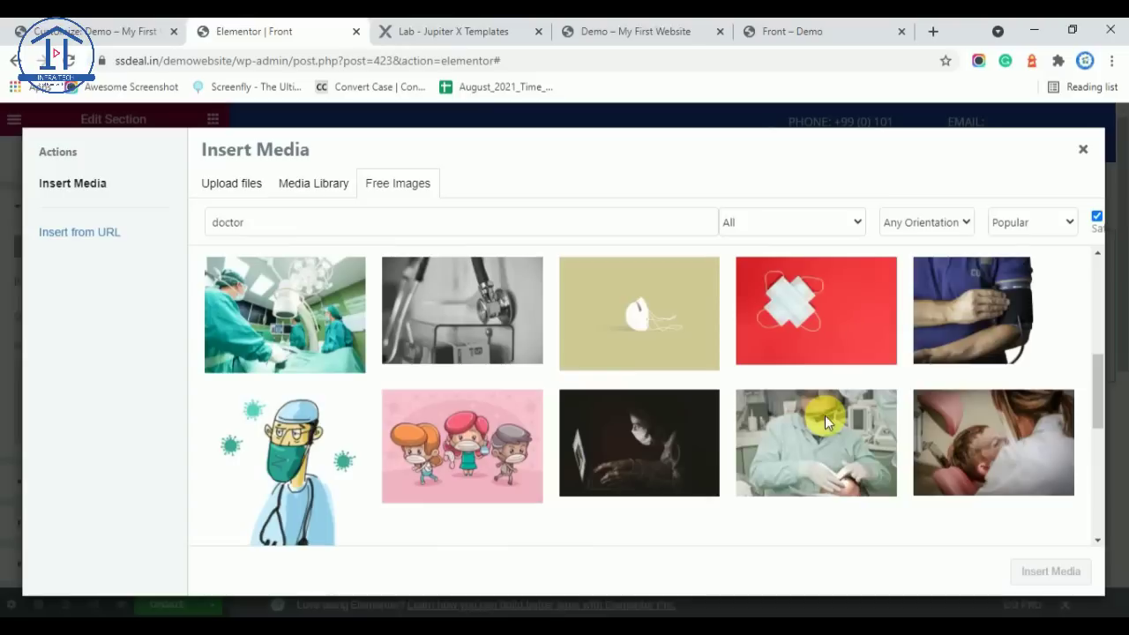
{"action": "scroll", "coordinate": [831, 424], "scroll_direction": "down", "scroll_amount": 3}
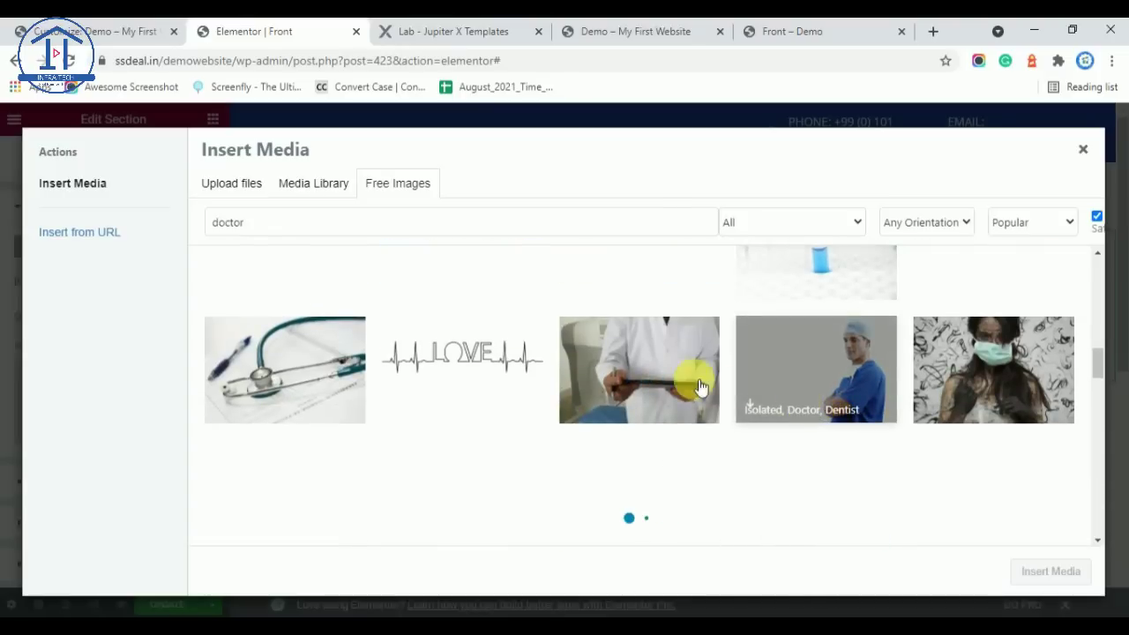
{"action": "scroll", "coordinate": [436, 379], "scroll_direction": "down", "scroll_amount": 3}
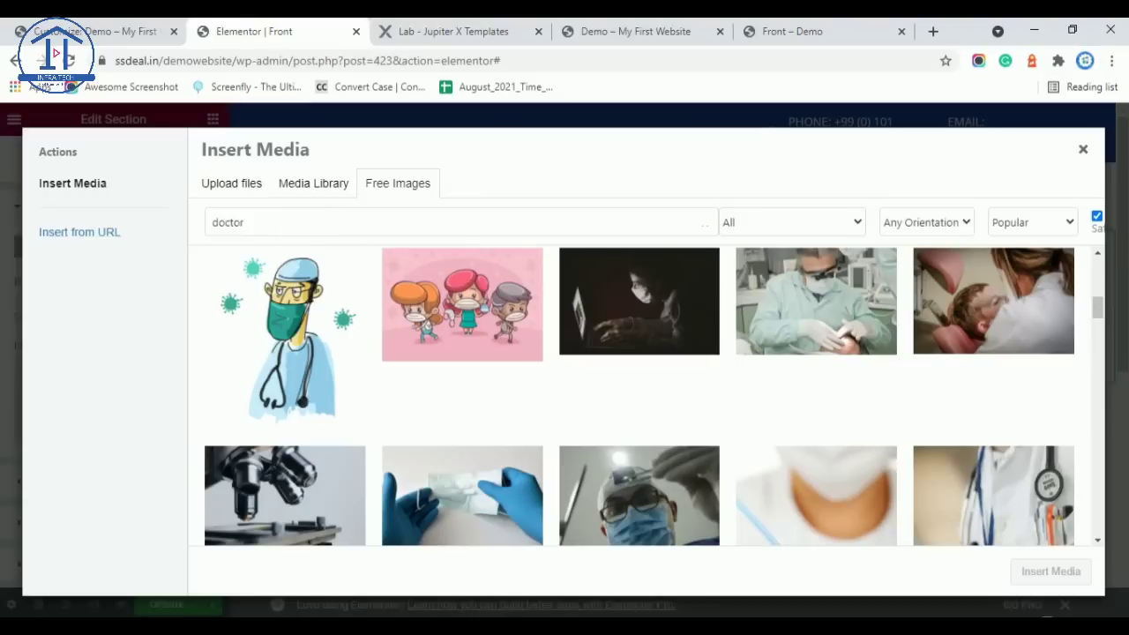
Search the free images for "medical lab" and insert the photo of the dark-haired woman at a microscope as the hero section's background
{"action": "left_click_drag", "start_coordinate": [264, 228], "coordinate": [195, 222]}
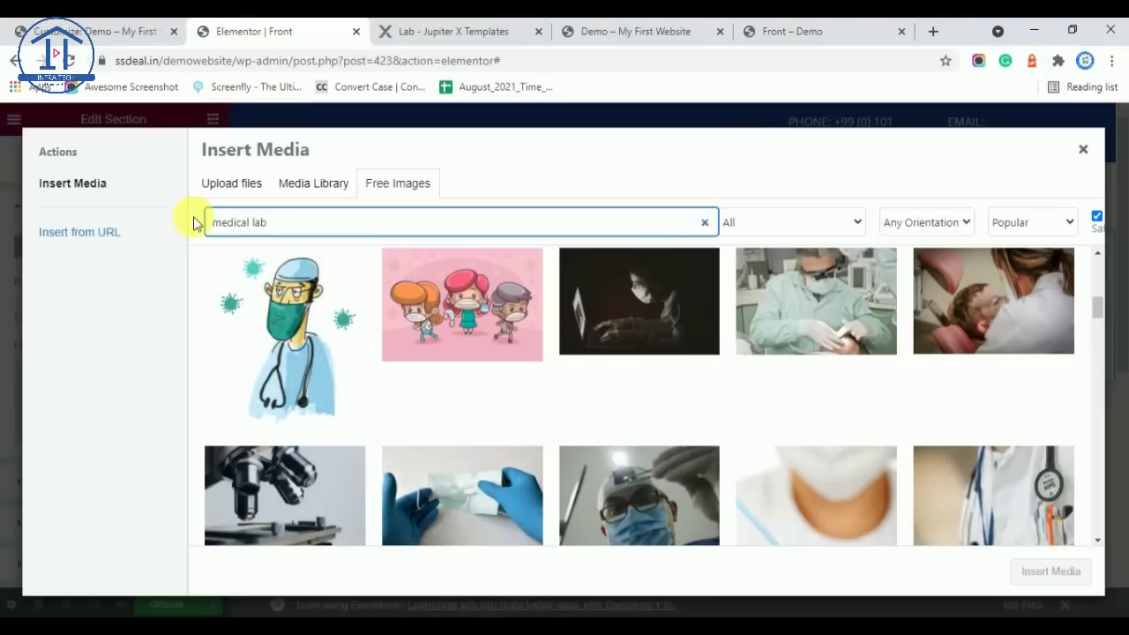
{"action": "type", "text": "medical lab"}
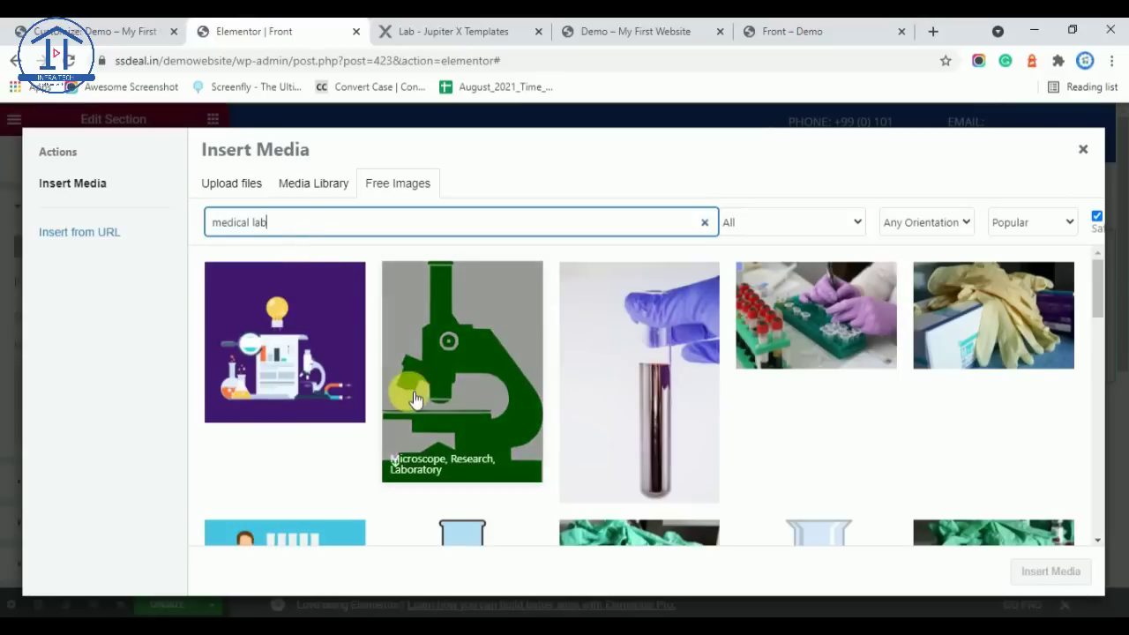
{"action": "scroll", "coordinate": [613, 343], "scroll_direction": "down", "scroll_amount": 6}
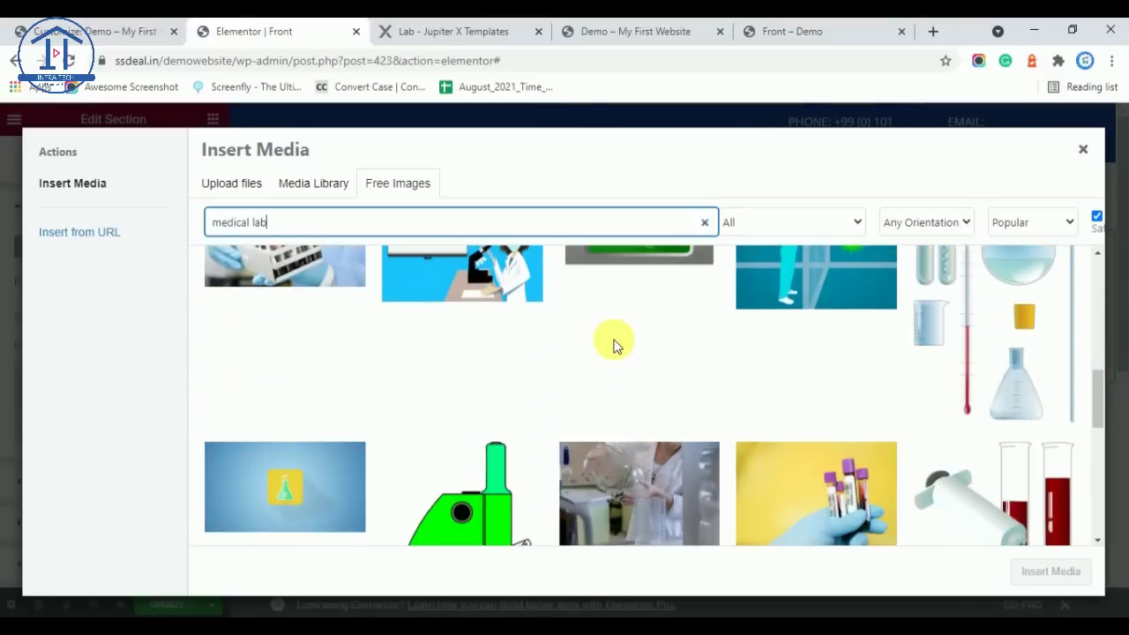
{"action": "scroll", "coordinate": [615, 343], "scroll_direction": "down", "scroll_amount": 4}
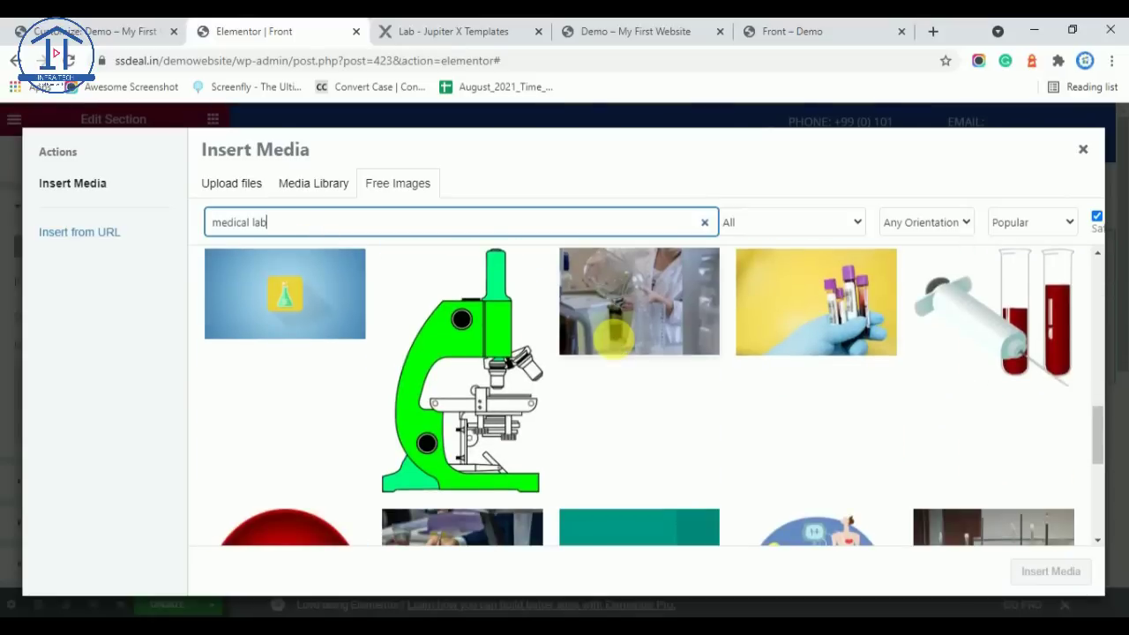
{"action": "scroll", "coordinate": [613, 344], "scroll_direction": "down", "scroll_amount": 4}
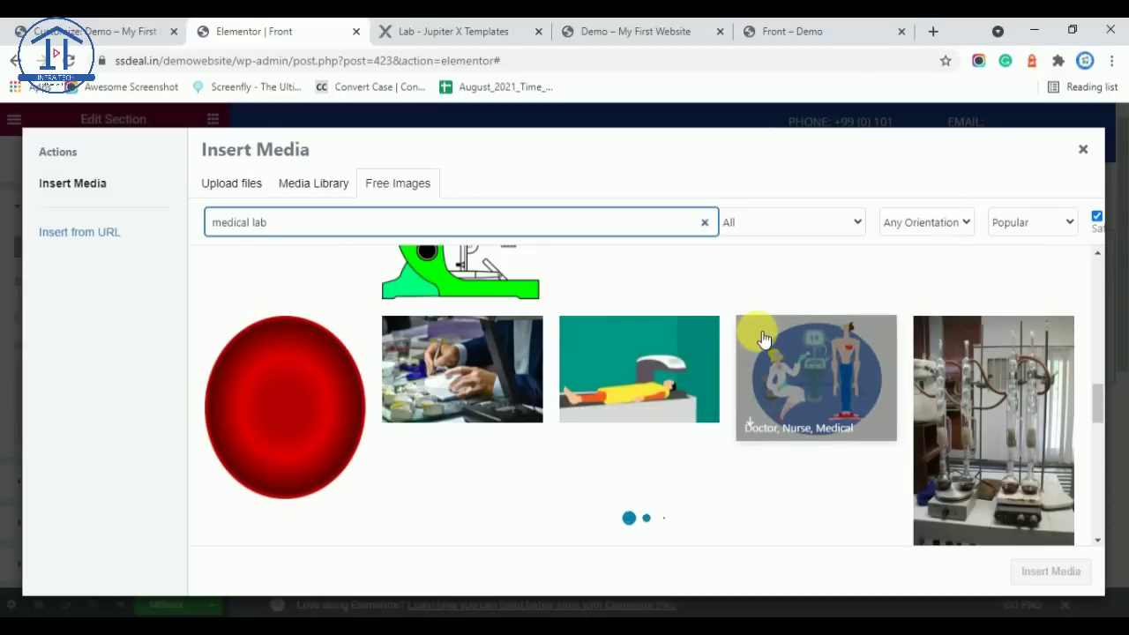
{"action": "scroll", "coordinate": [764, 340], "scroll_direction": "down", "scroll_amount": 2}
{"action": "scroll", "coordinate": [757, 331], "scroll_direction": "down", "scroll_amount": 1}
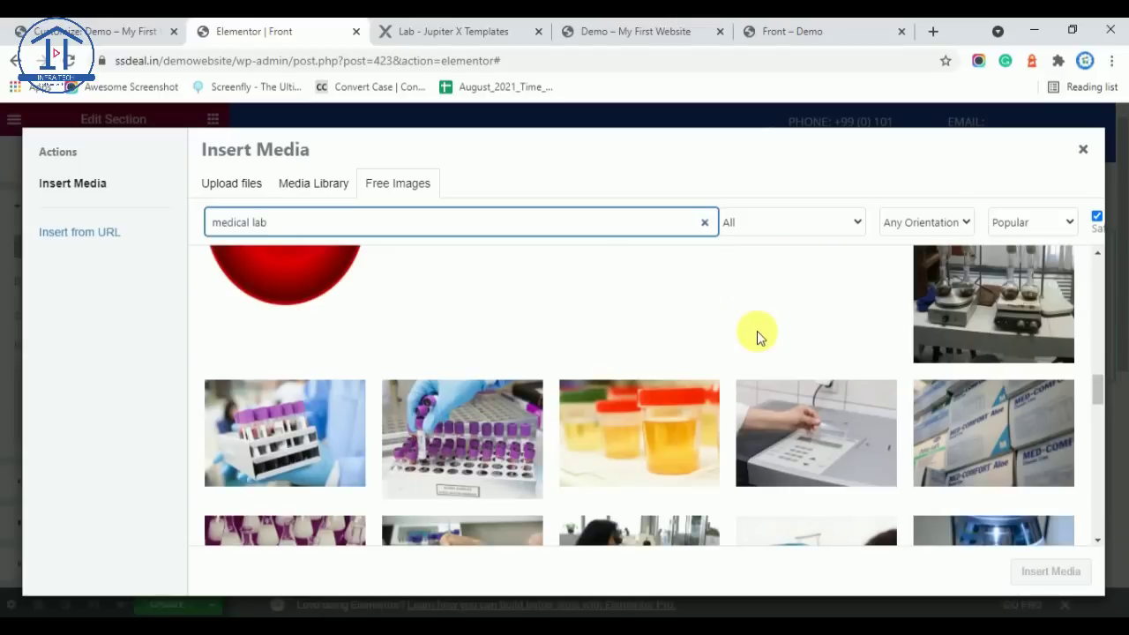
{"action": "scroll", "coordinate": [759, 336], "scroll_direction": "down", "scroll_amount": 2}
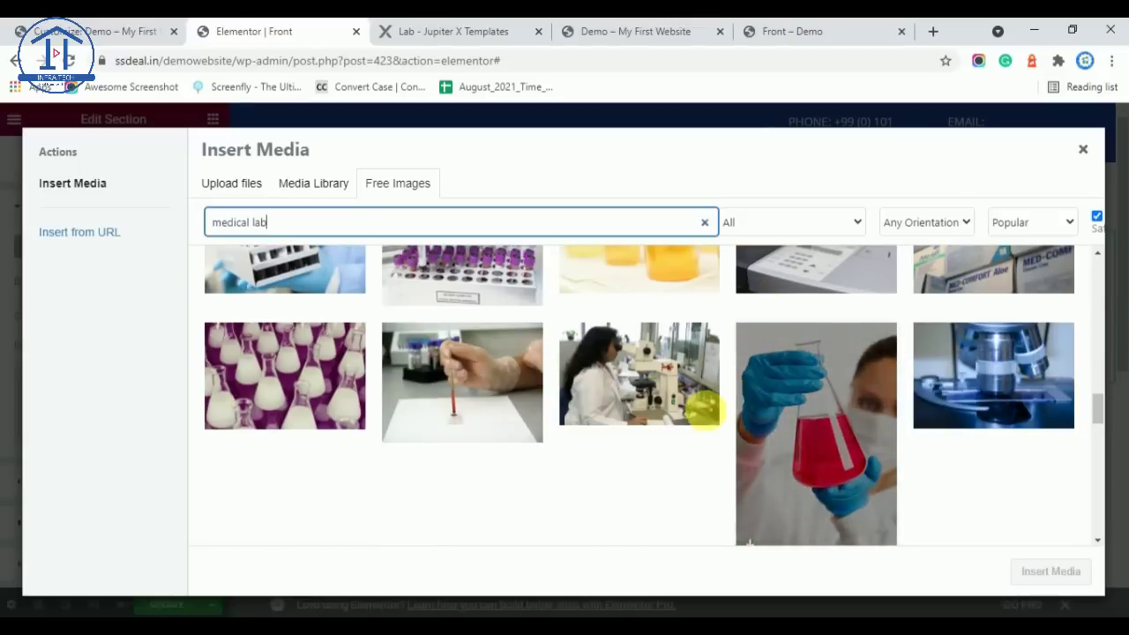
{"action": "scroll", "coordinate": [680, 406], "scroll_direction": "up", "scroll_amount": 3}
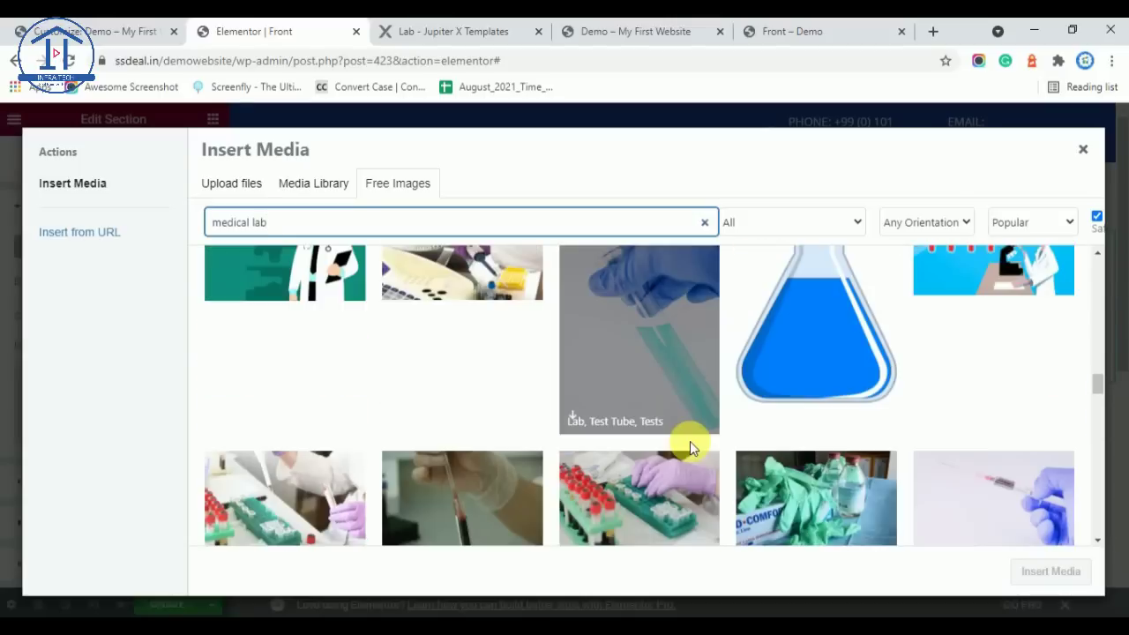
{"action": "scroll", "coordinate": [690, 441], "scroll_direction": "down", "scroll_amount": 2}
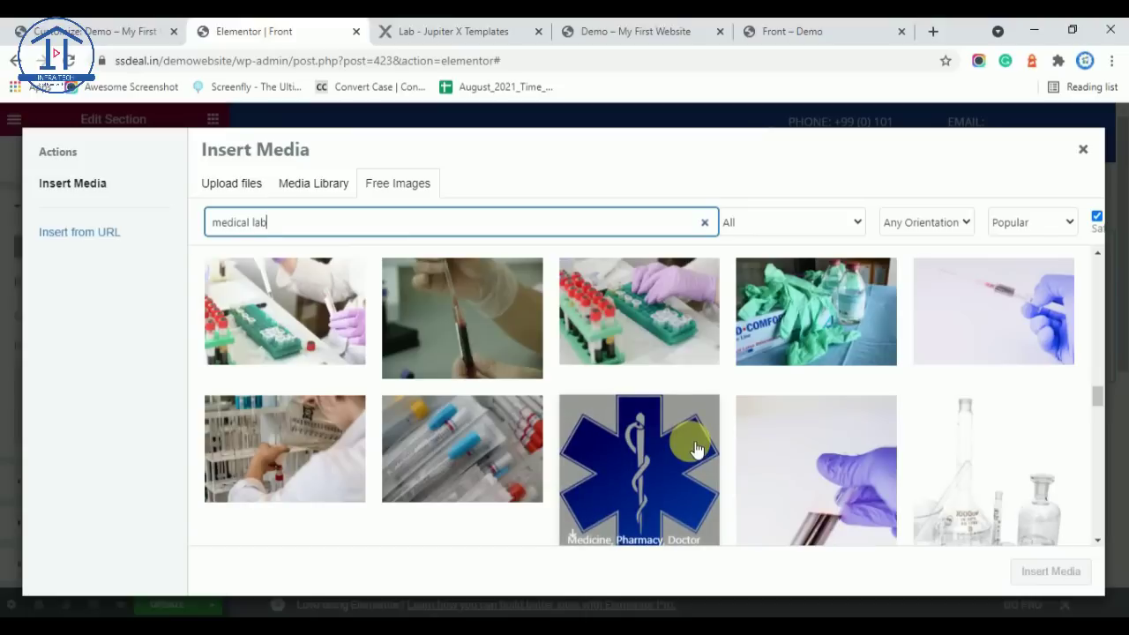
{"action": "scroll", "coordinate": [691, 445], "scroll_direction": "down", "scroll_amount": 5}
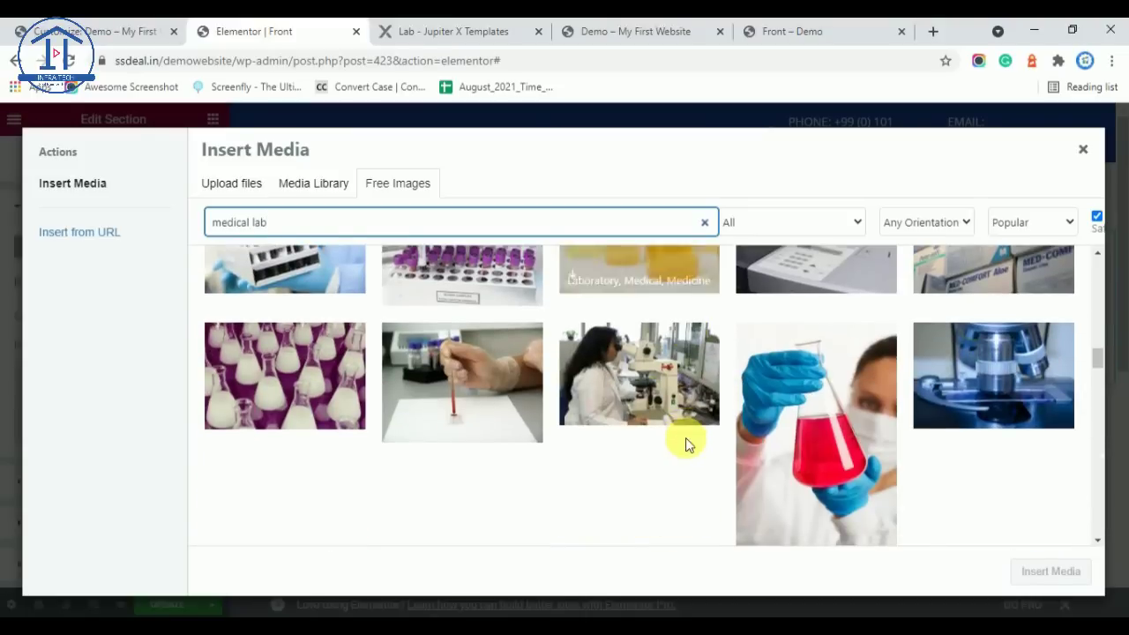
{"action": "left_click", "coordinate": [591, 371]}
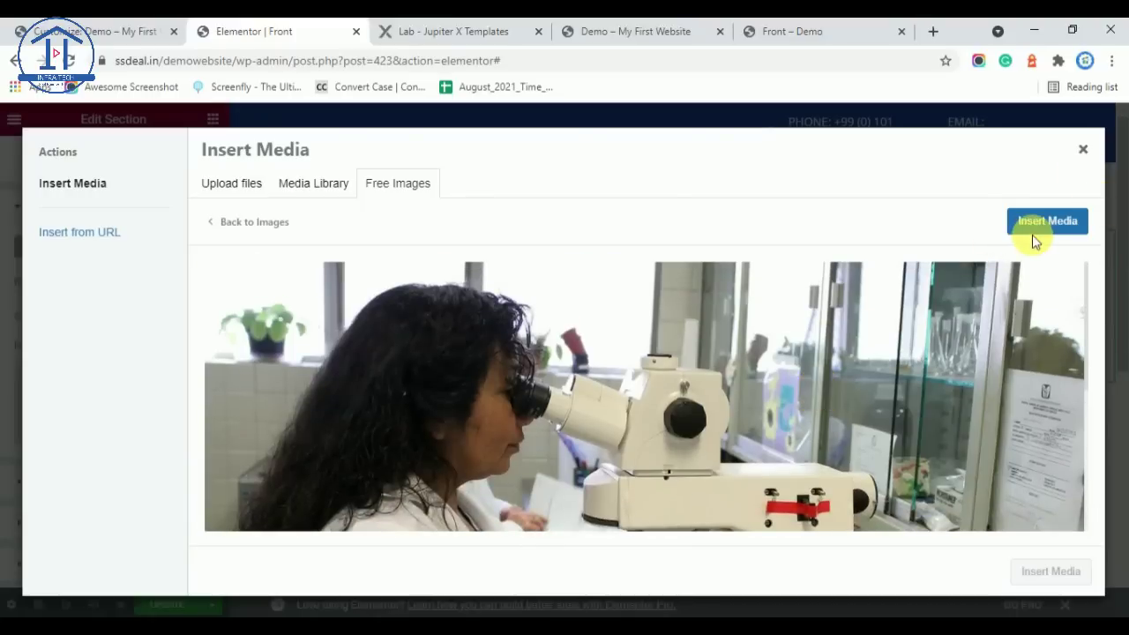
{"action": "left_click", "coordinate": [1043, 226]}
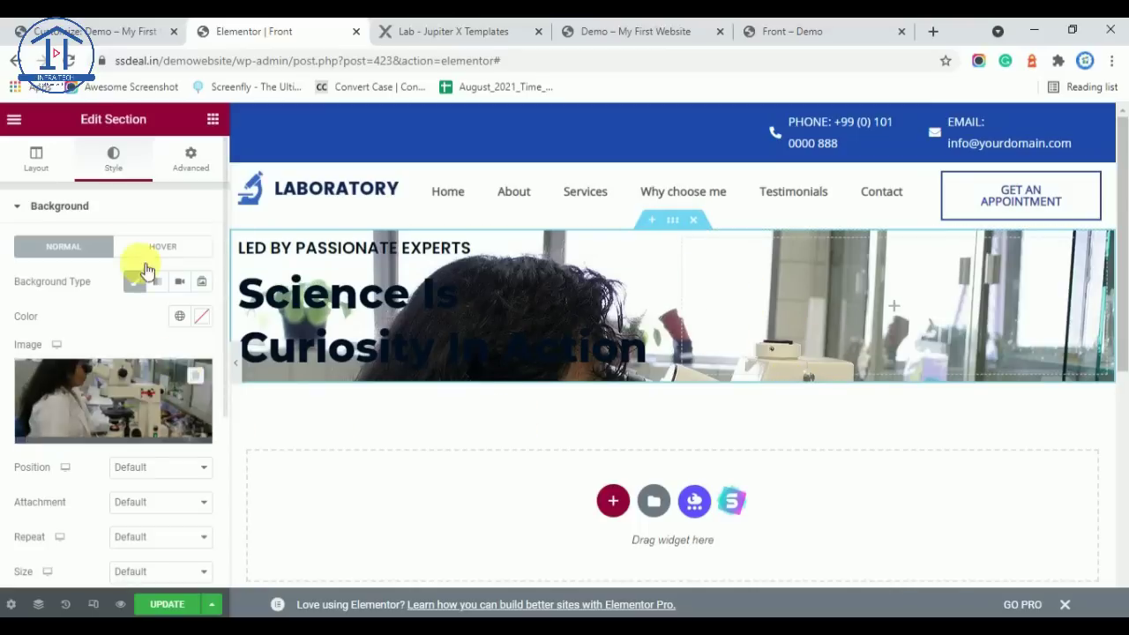
Check the Lab template's hero and add a Classic background overlay in black (#000000) to the hero section
{"action": "left_click", "coordinate": [26, 206]}
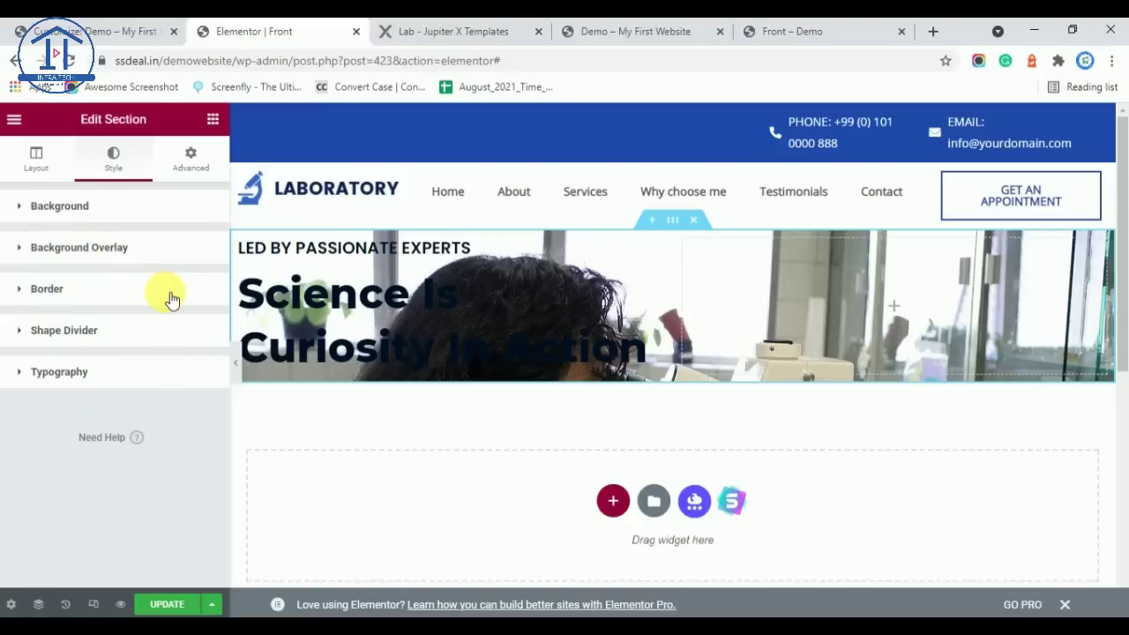
{"action": "left_click", "coordinate": [415, 27]}
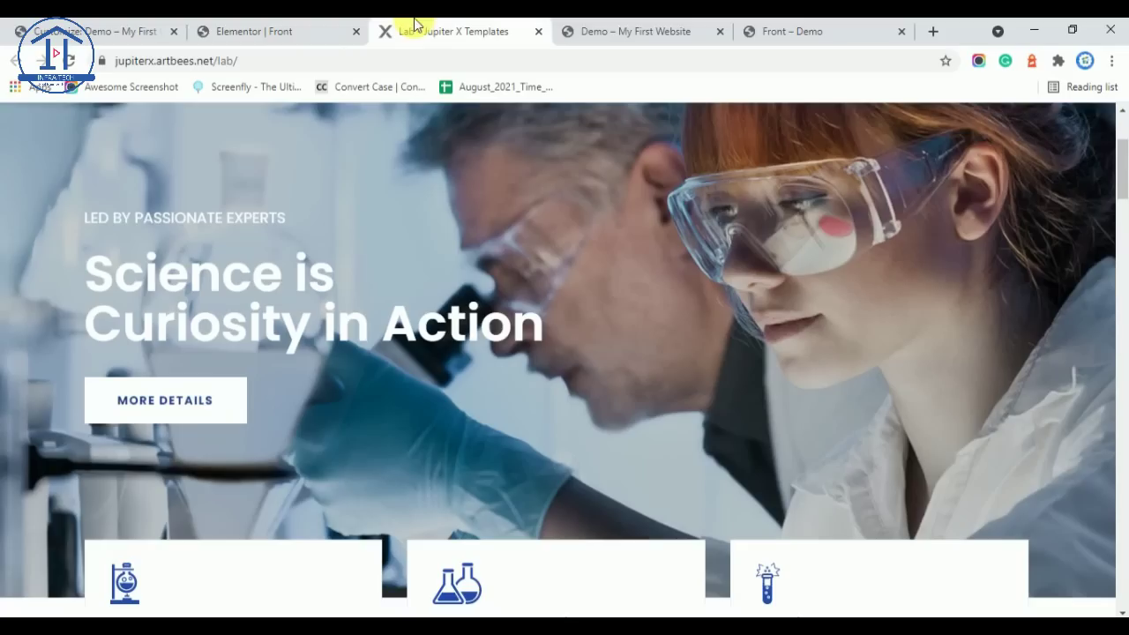
{"action": "left_click", "coordinate": [323, 29]}
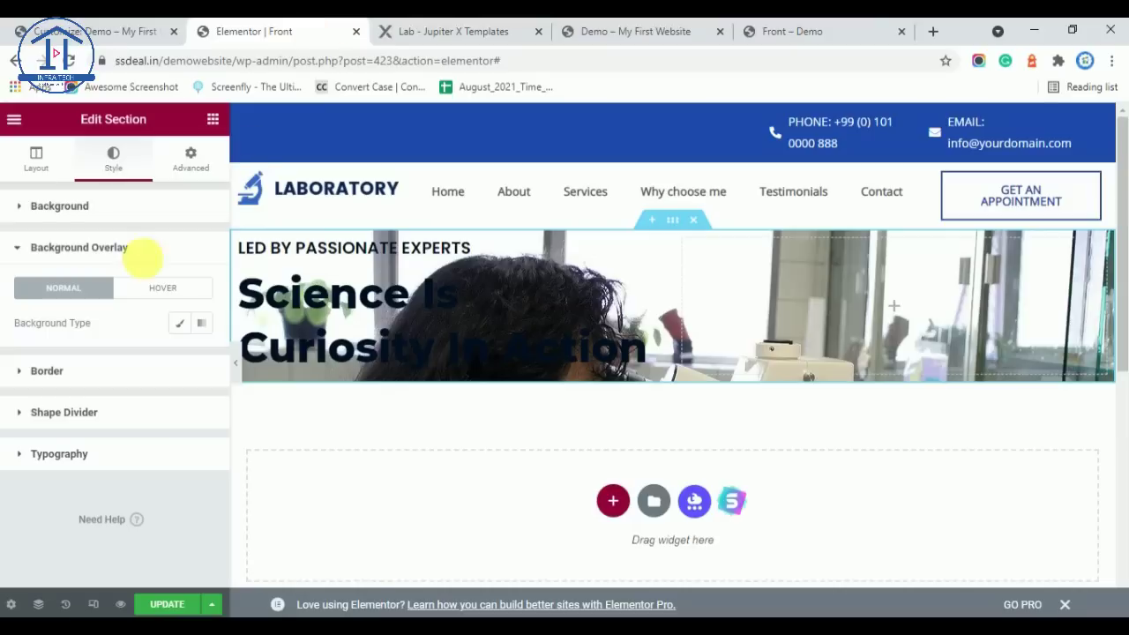
{"action": "left_click", "coordinate": [179, 323]}
{"action": "left_click", "coordinate": [210, 359]}
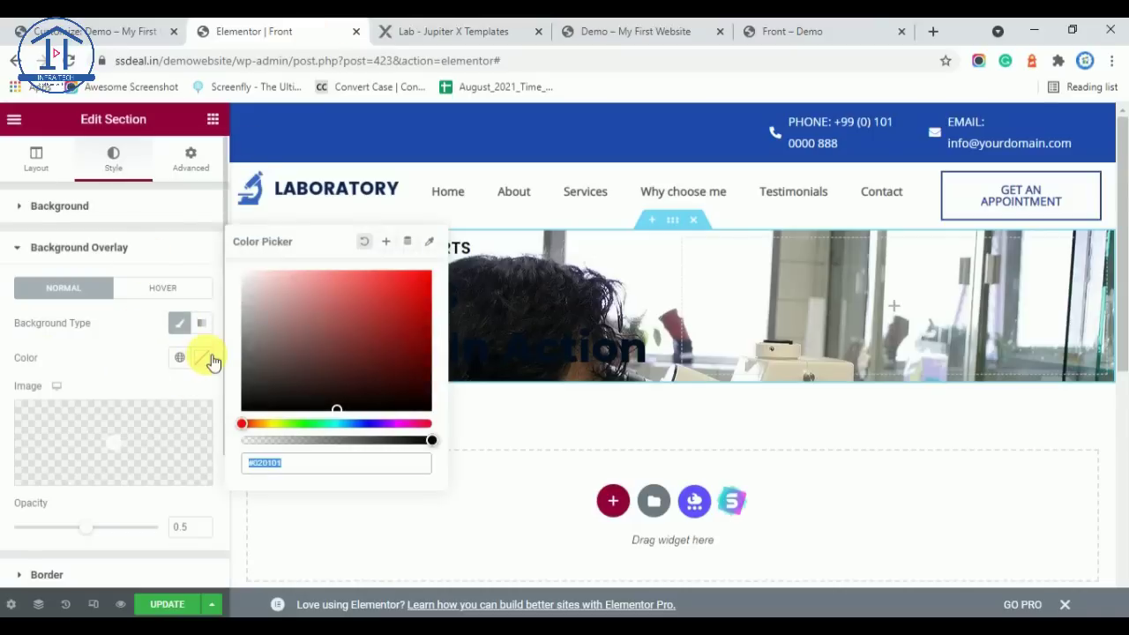
{"action": "left_click_drag", "start_coordinate": [247, 333], "coordinate": [222, 411]}
{"action": "mouse_move", "coordinate": [212, 433]}
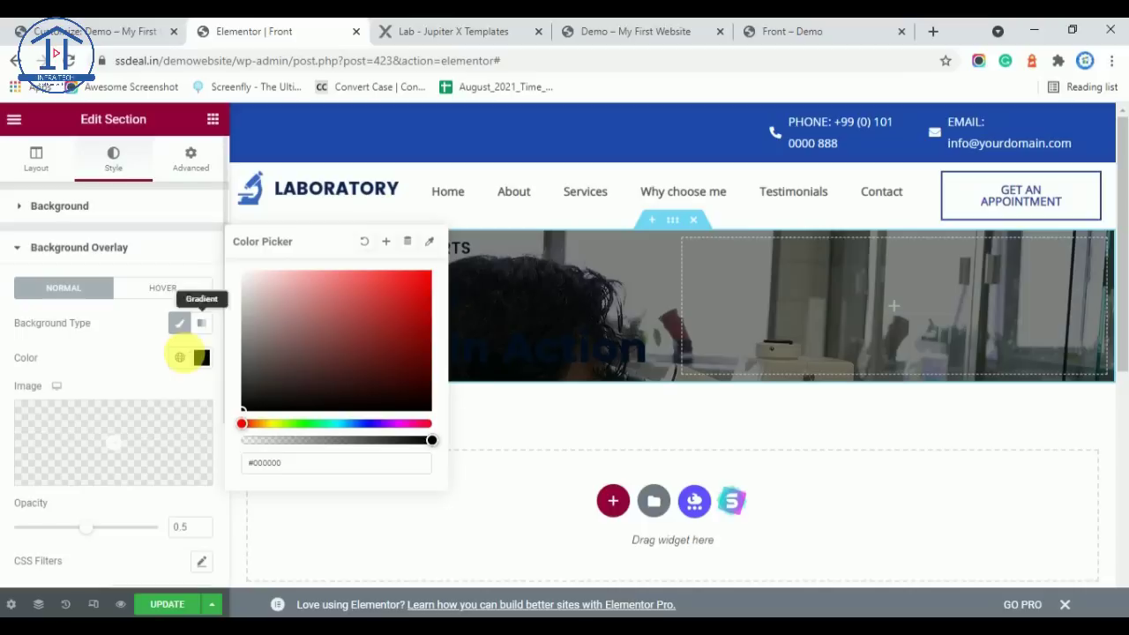
Try the global Main Color on the hero section's background overlay, and set the overlay back to black (#000000)
{"action": "left_click", "coordinate": [181, 357]}
{"action": "scroll", "coordinate": [101, 512], "scroll_direction": "down", "scroll_amount": 5}
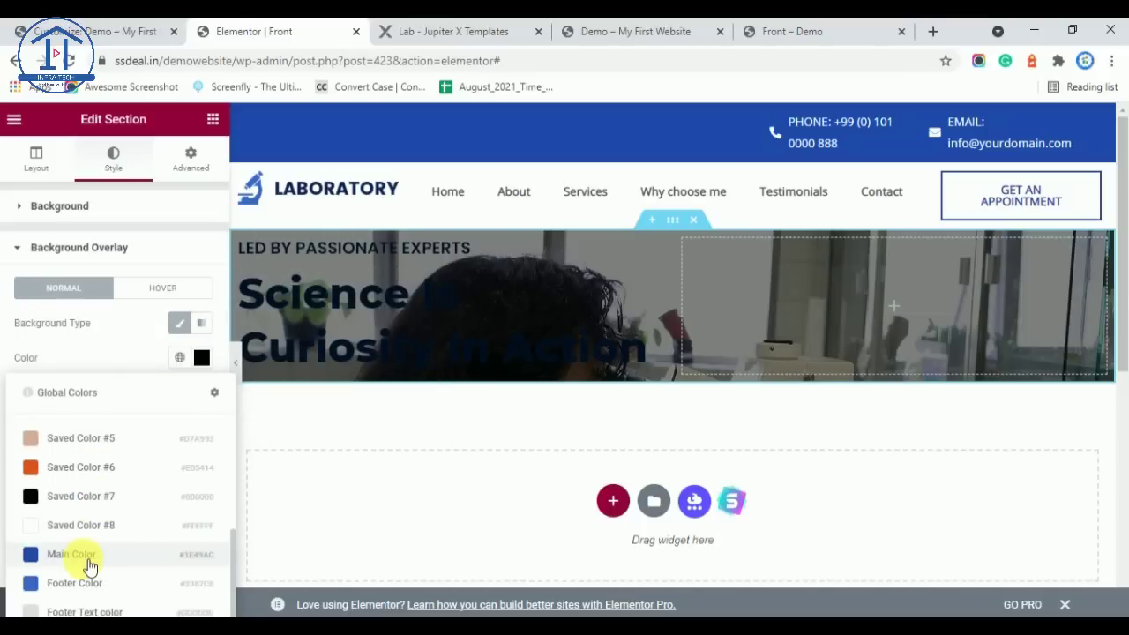
{"action": "left_click", "coordinate": [88, 565]}
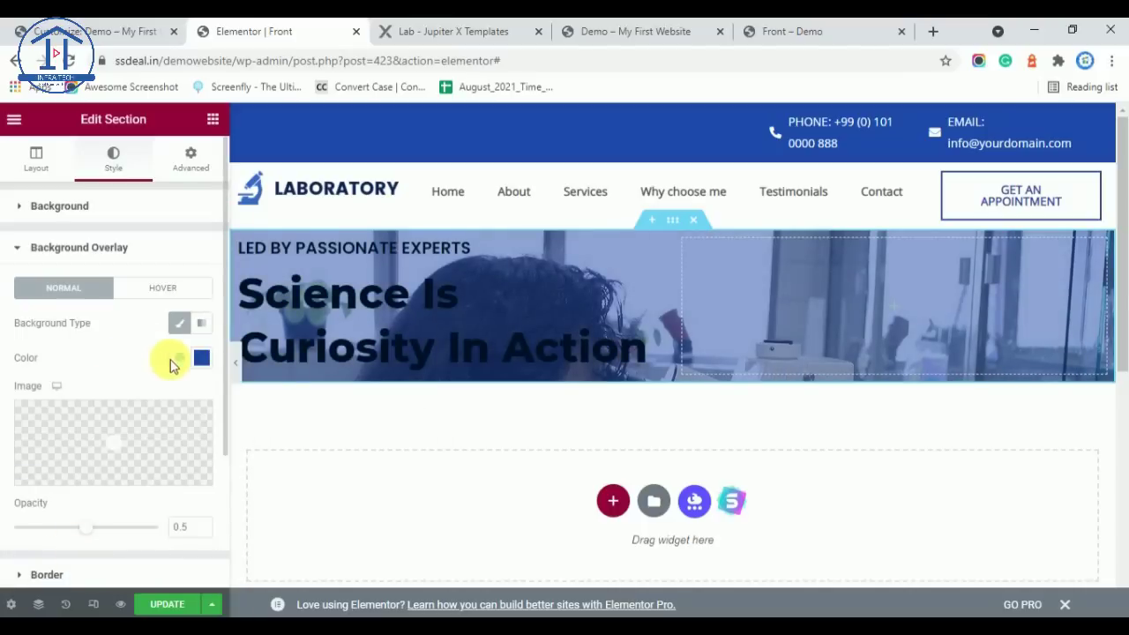
{"action": "left_click", "coordinate": [202, 358]}
{"action": "left_click_drag", "start_coordinate": [258, 397], "coordinate": [222, 433]}
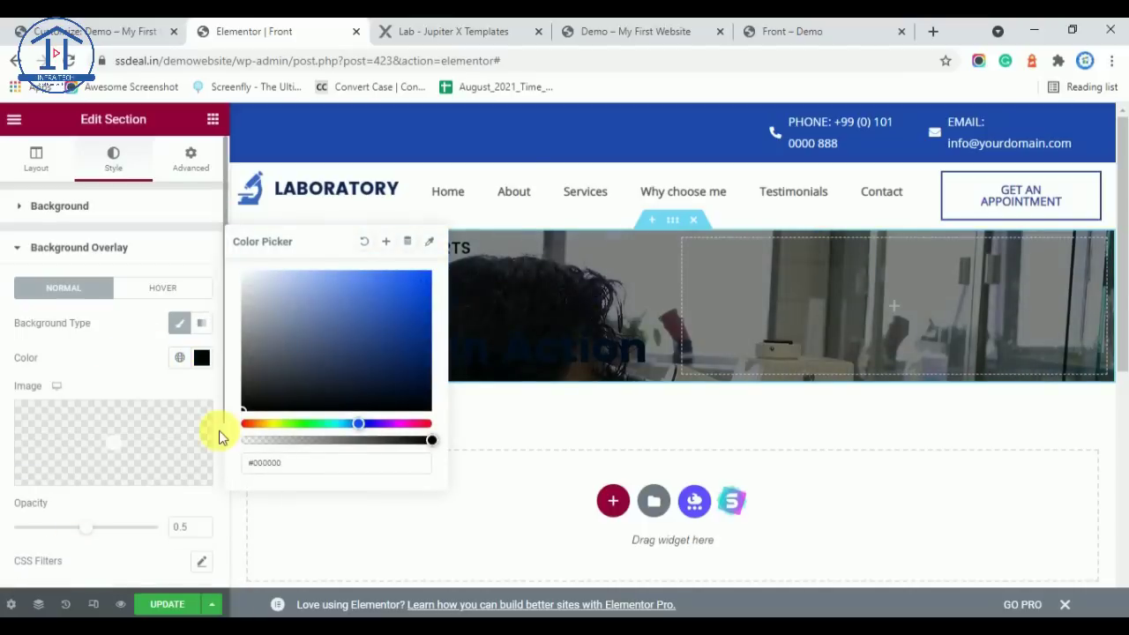
{"action": "left_click", "coordinate": [143, 353]}
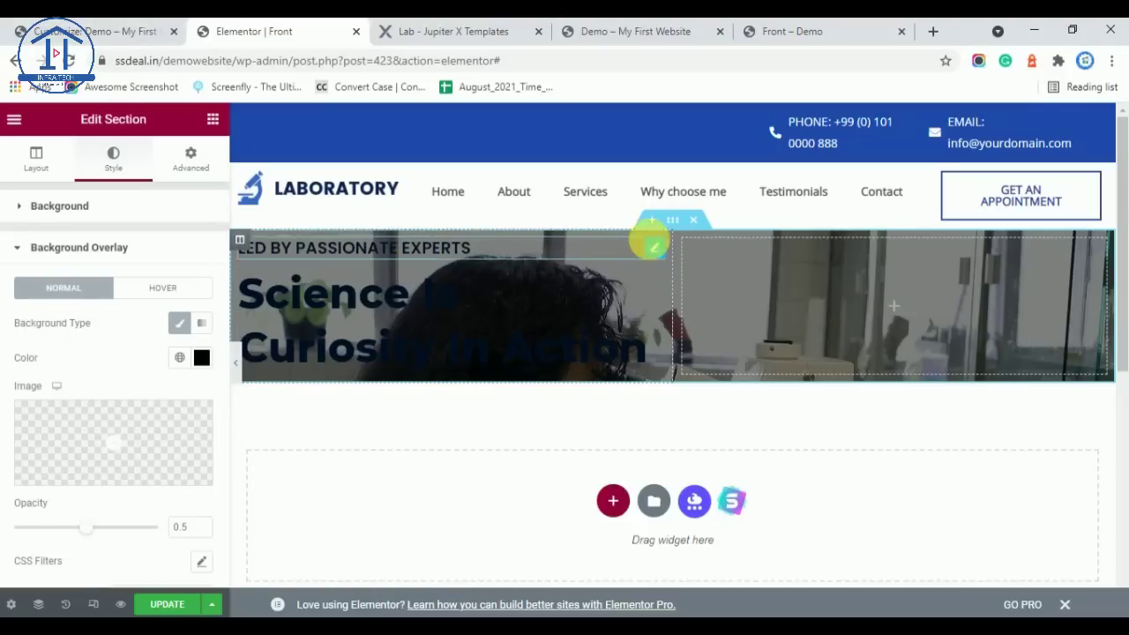
Check the Lab template's hero proportions, unlink the hero section's padding values and set its top and bottom padding to 150 px
{"action": "left_click", "coordinate": [474, 29]}
{"action": "scroll", "coordinate": [265, 291], "scroll_direction": "up", "scroll_amount": 3}
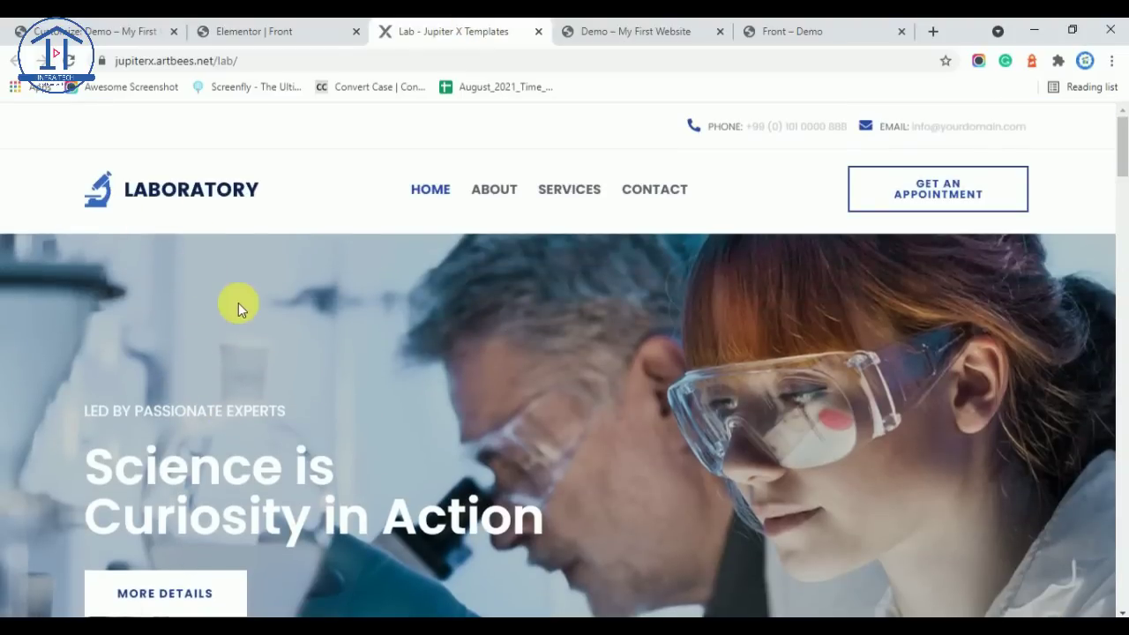
{"action": "scroll", "coordinate": [229, 265], "scroll_direction": "down", "scroll_amount": 5}
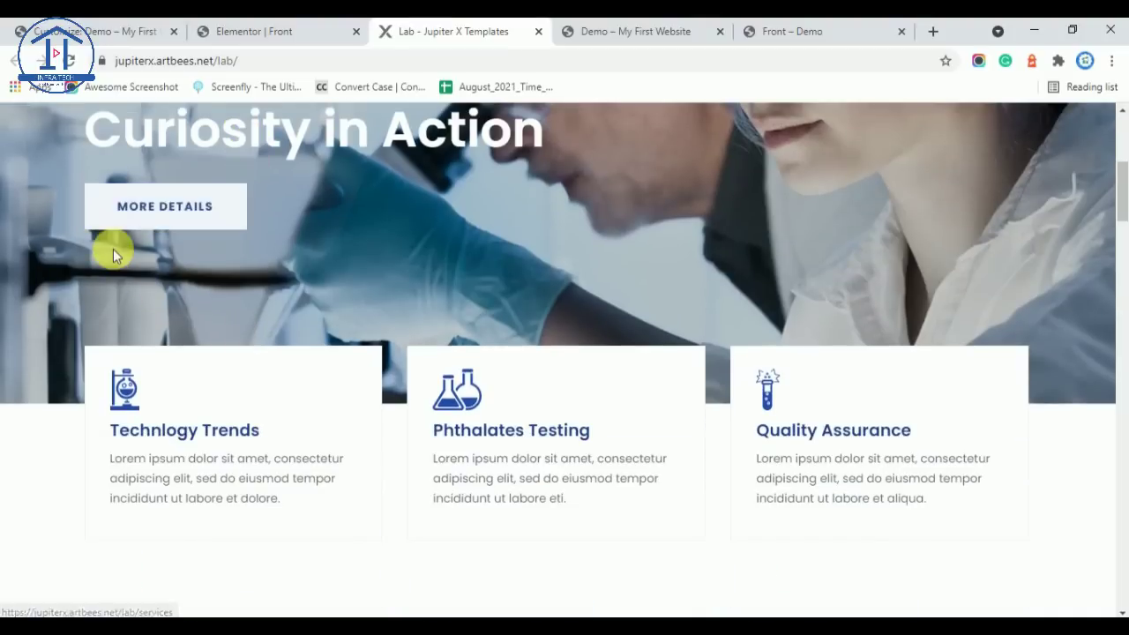
{"action": "left_click", "coordinate": [279, 28]}
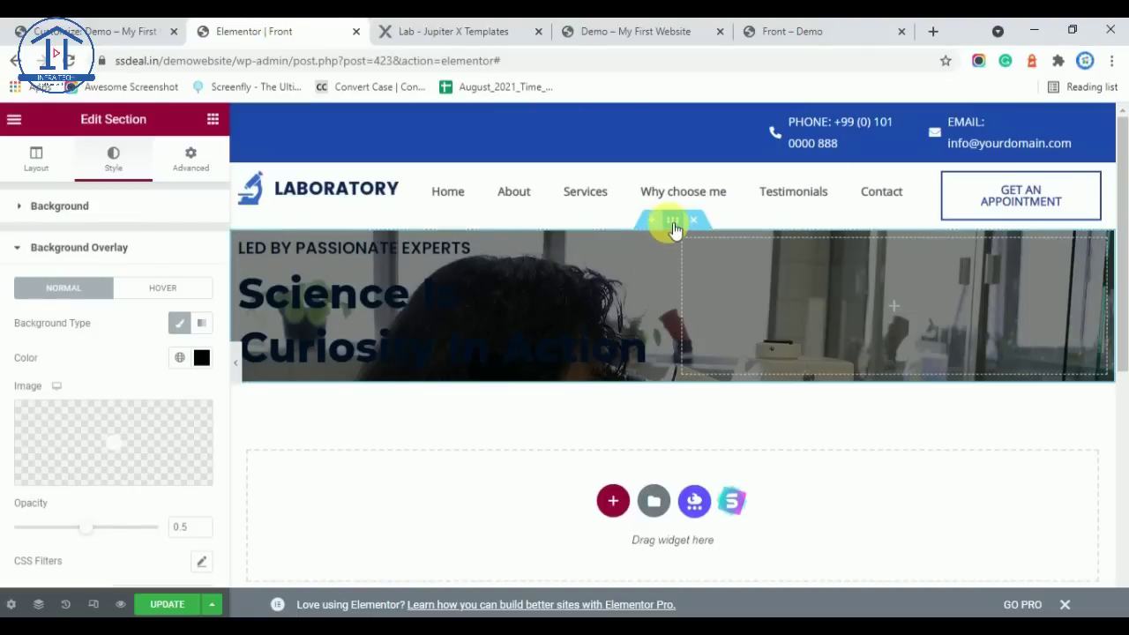
{"action": "left_click", "coordinate": [190, 159]}
{"action": "left_click", "coordinate": [195, 334]}
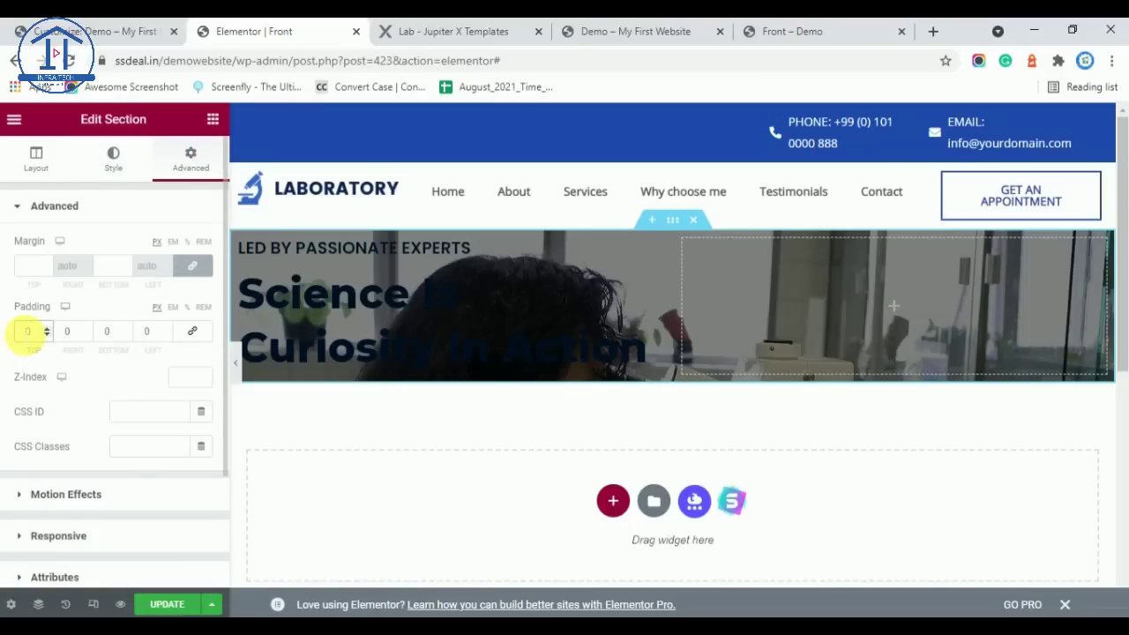
{"action": "type", "text": "120"}
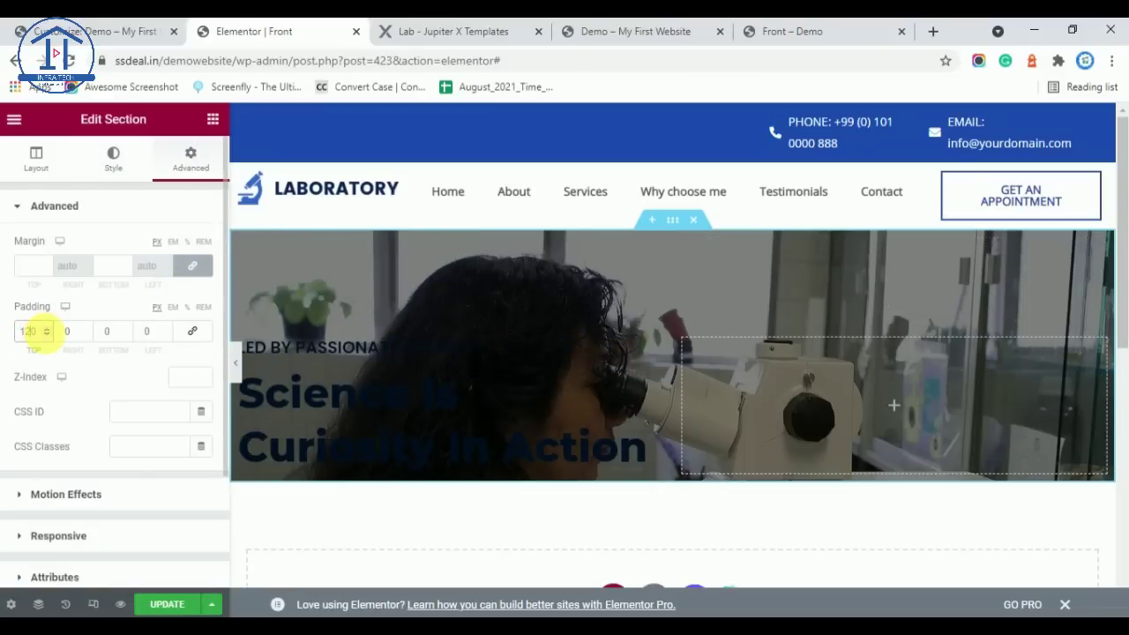
{"action": "key", "text": "BackSpace"}
{"action": "key", "text": "BackSpace"}
{"action": "type", "text": "50"}
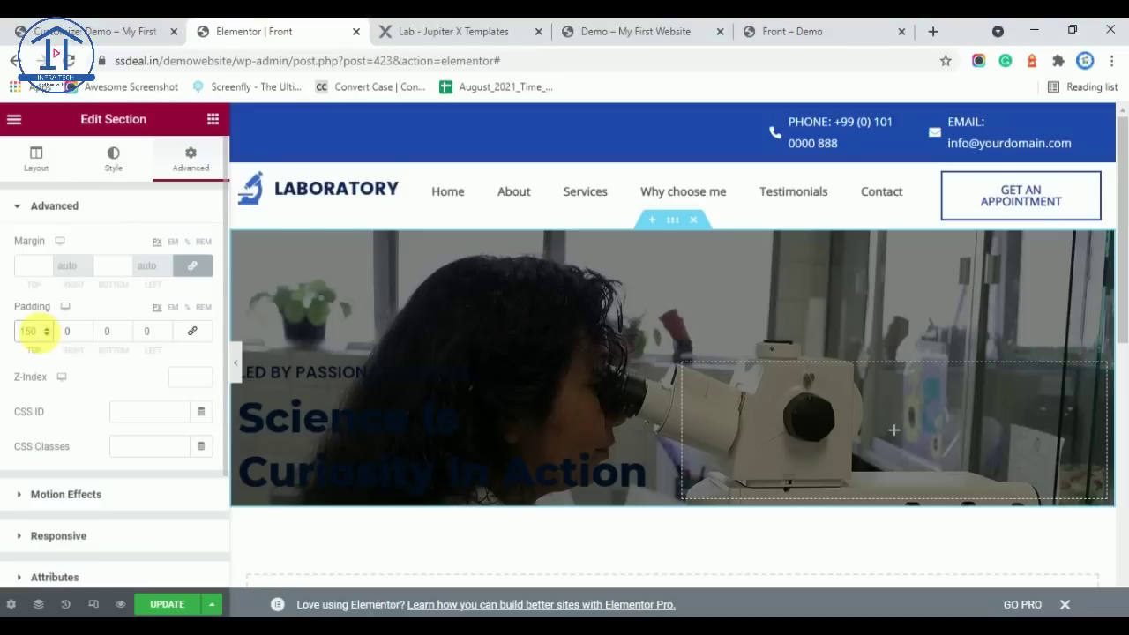
{"action": "left_click", "coordinate": [106, 331]}
{"action": "type", "text": "150"}
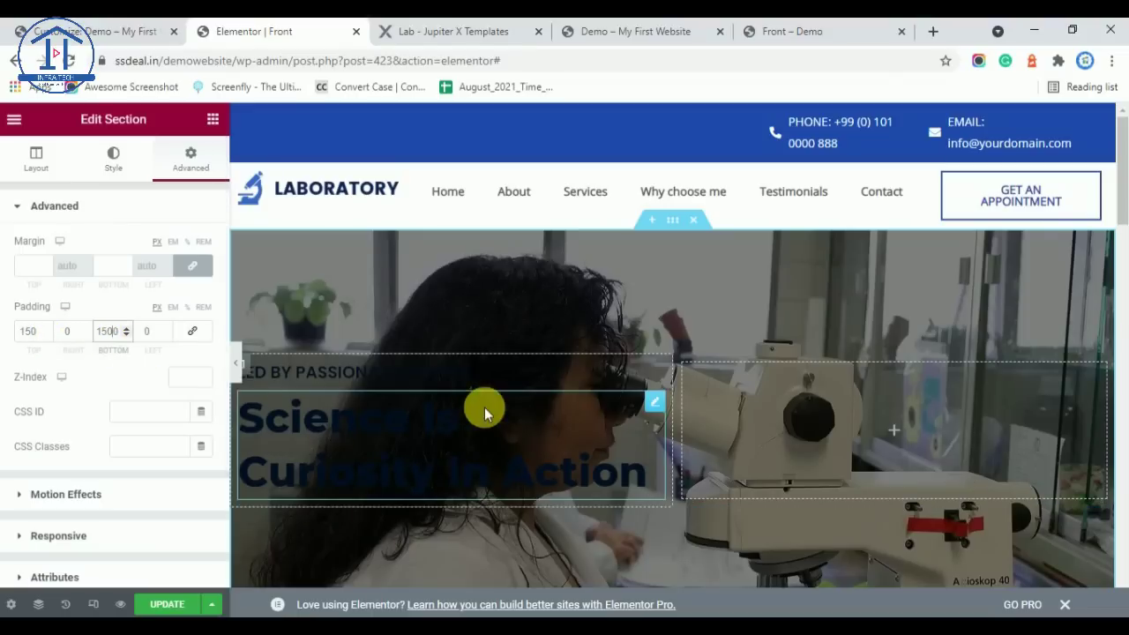
{"action": "scroll", "coordinate": [539, 430], "scroll_direction": "down", "scroll_amount": 5}
{"action": "scroll", "coordinate": [551, 434], "scroll_direction": "up", "scroll_amount": 5}
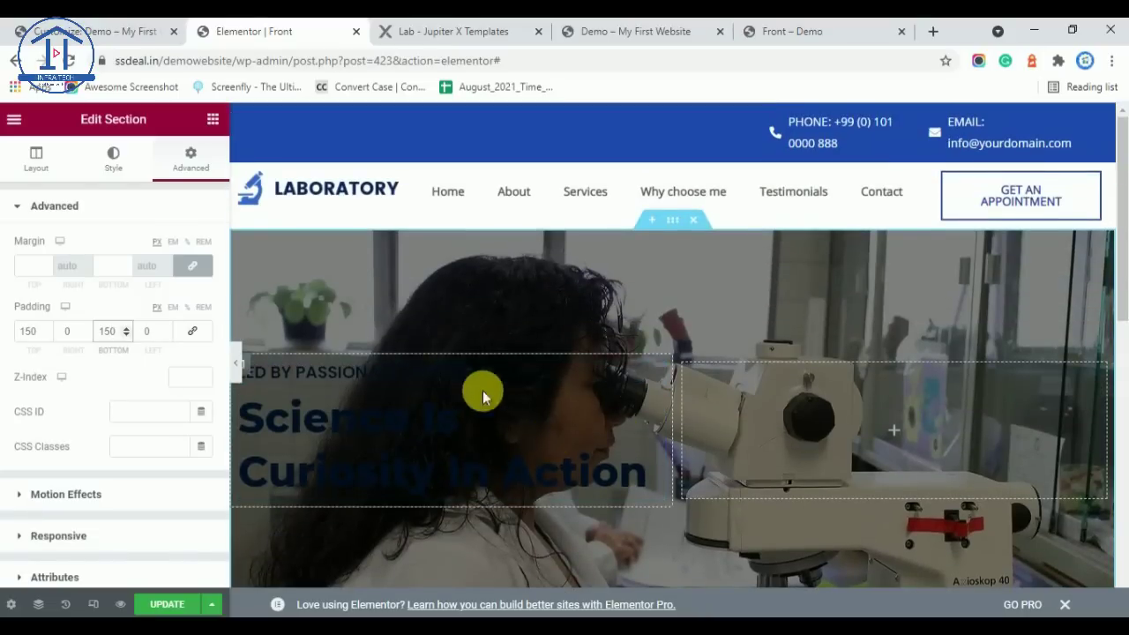
Set the text color of both hero headings to the global Saved Color #2 (#FFFFFF) and preview the page at full width
{"action": "left_click", "coordinate": [657, 377]}
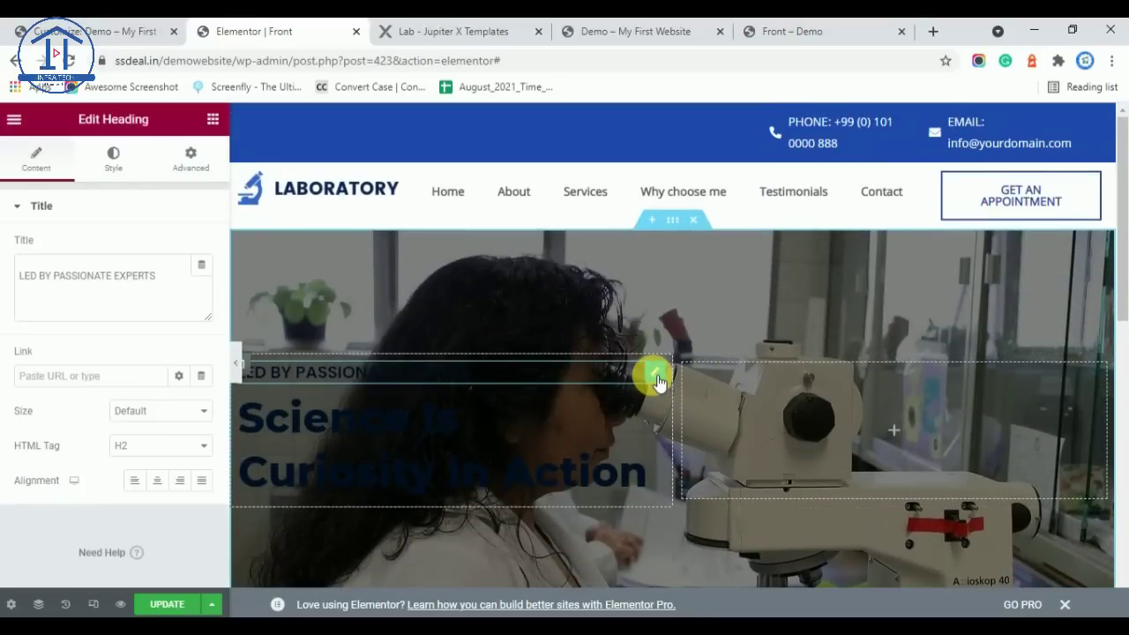
{"action": "left_click", "coordinate": [121, 165]}
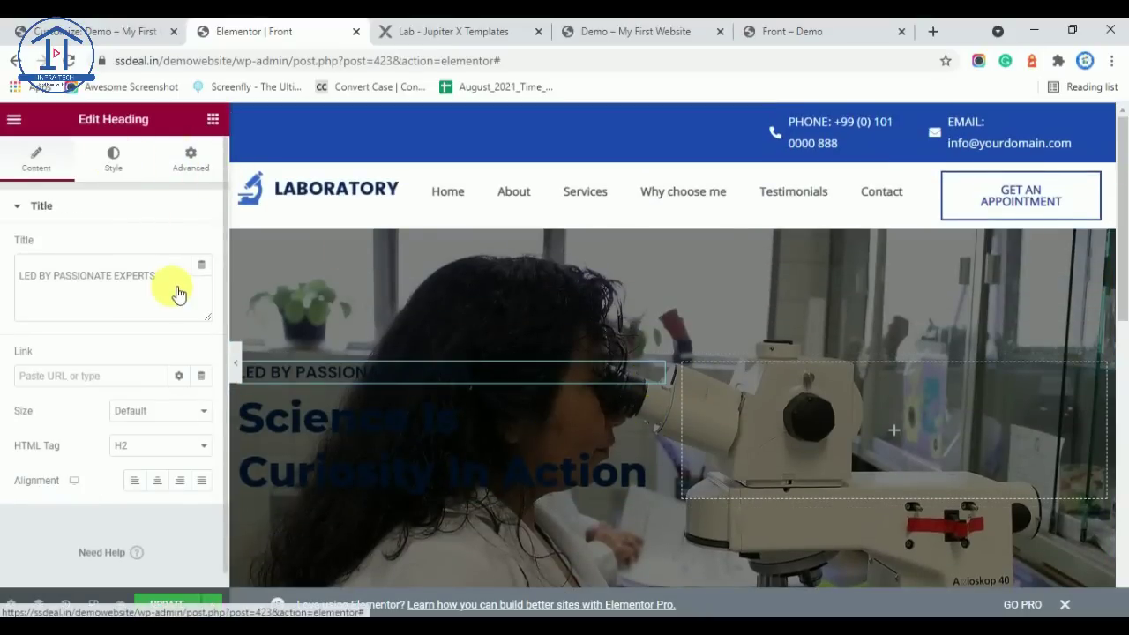
{"action": "left_click", "coordinate": [180, 249]}
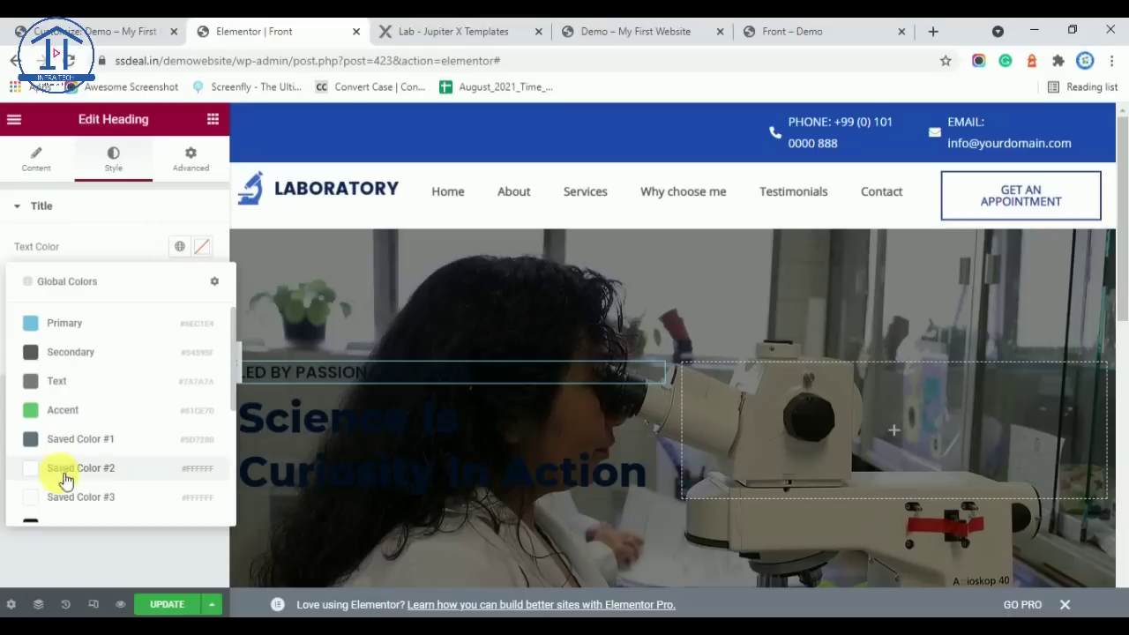
{"action": "left_click", "coordinate": [96, 470]}
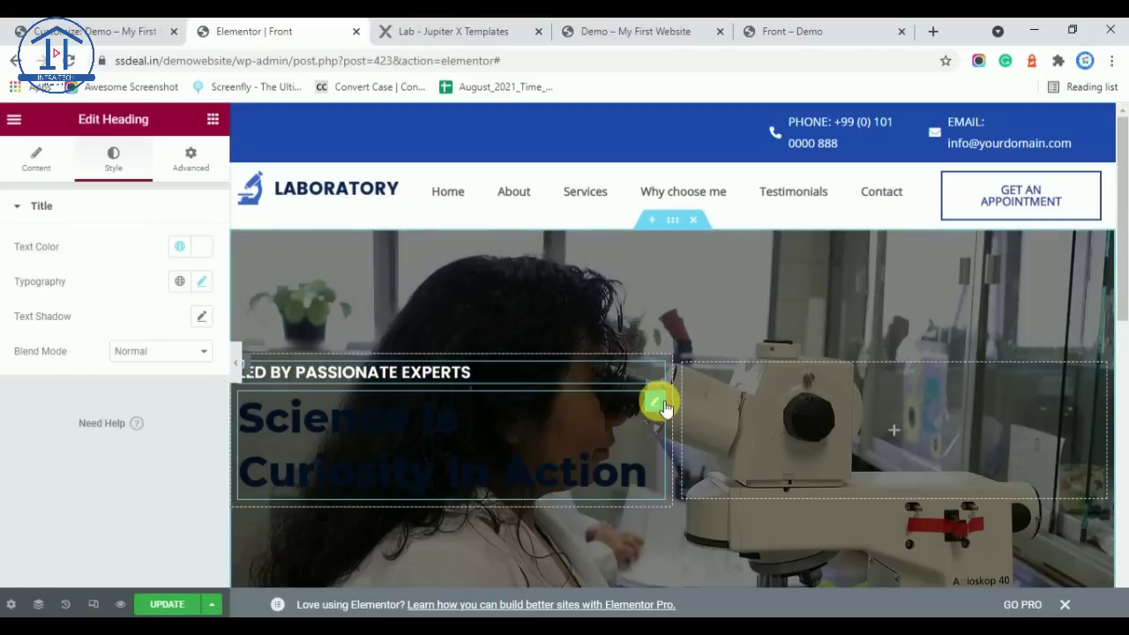
{"action": "left_click", "coordinate": [204, 249]}
{"action": "left_click", "coordinate": [181, 245]}
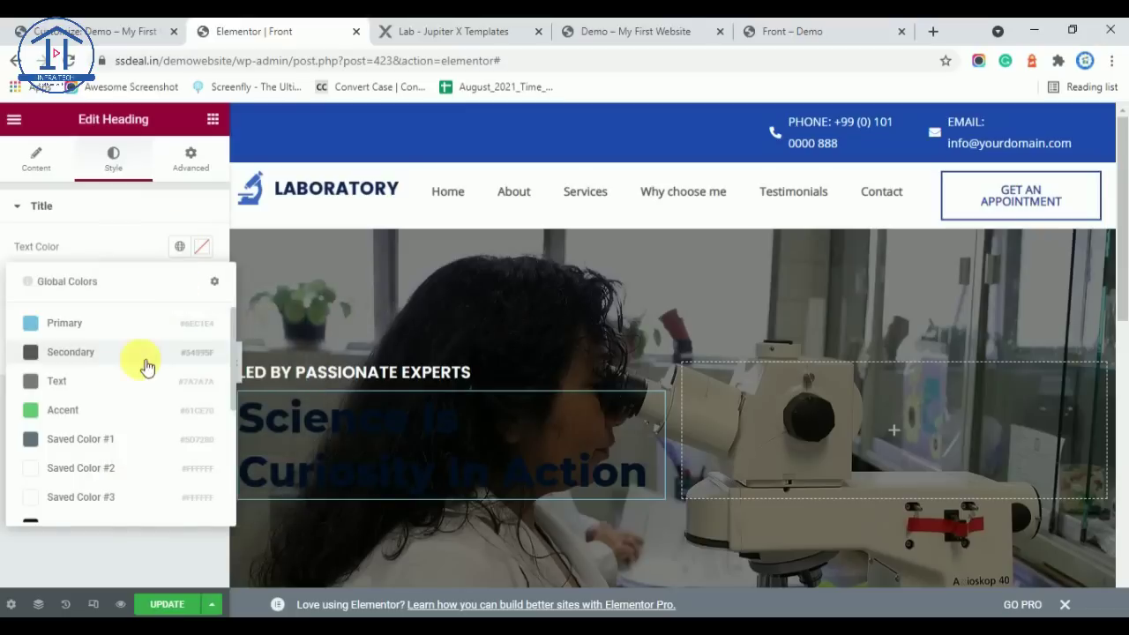
{"action": "left_click", "coordinate": [94, 470]}
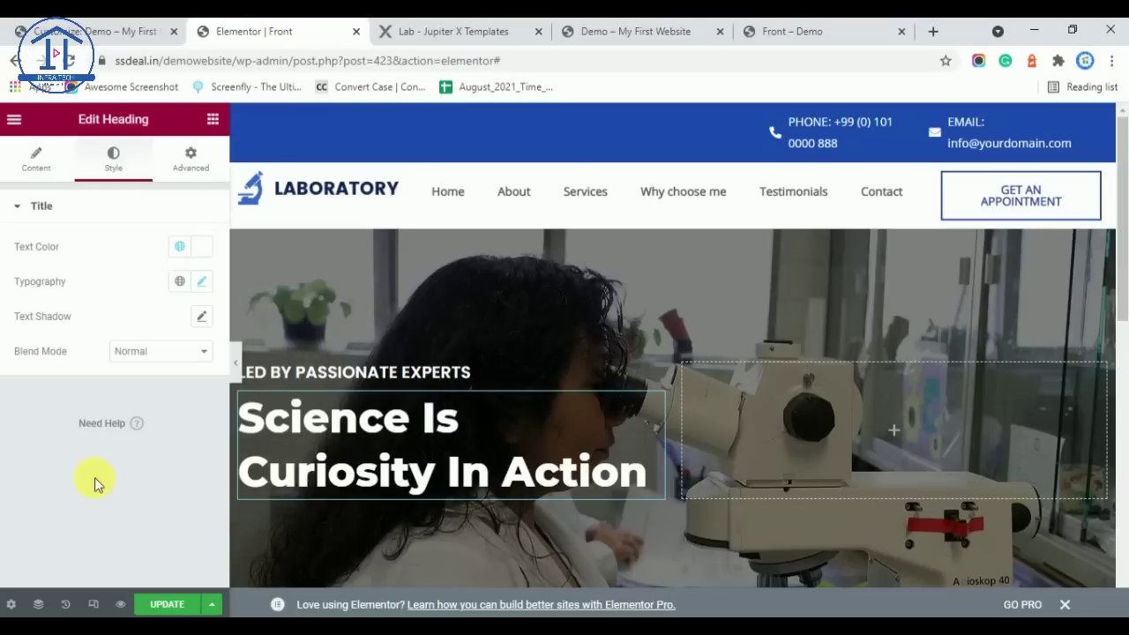
{"action": "left_click", "coordinate": [235, 362]}
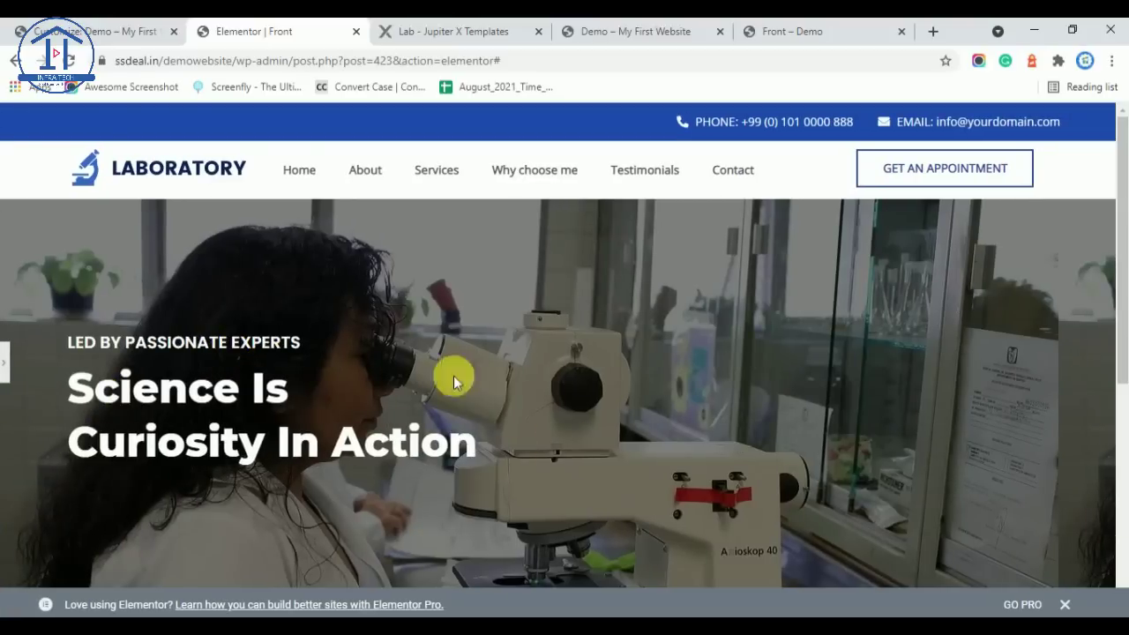
{"action": "scroll", "coordinate": [525, 374], "scroll_direction": "down", "scroll_amount": 2}
{"action": "scroll", "coordinate": [539, 378], "scroll_direction": "up", "scroll_amount": 2}
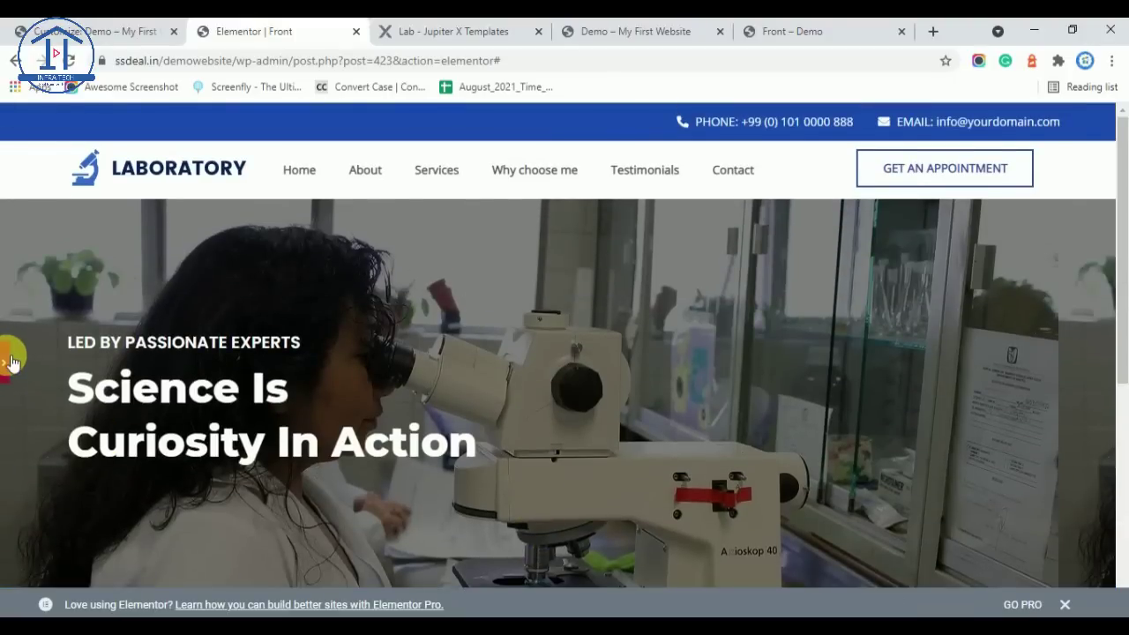
{"action": "left_click", "coordinate": [12, 362]}
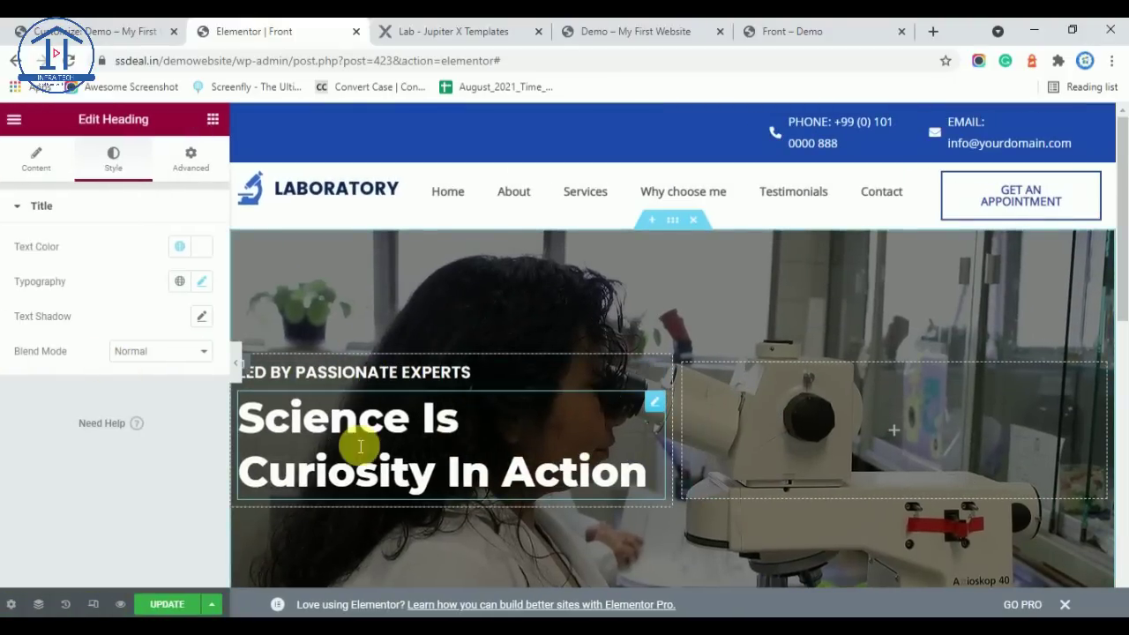
Check the Lab template's hero button and add a Button widget below the "Science Is Curiosity In Action" heading
{"action": "left_click", "coordinate": [214, 119]}
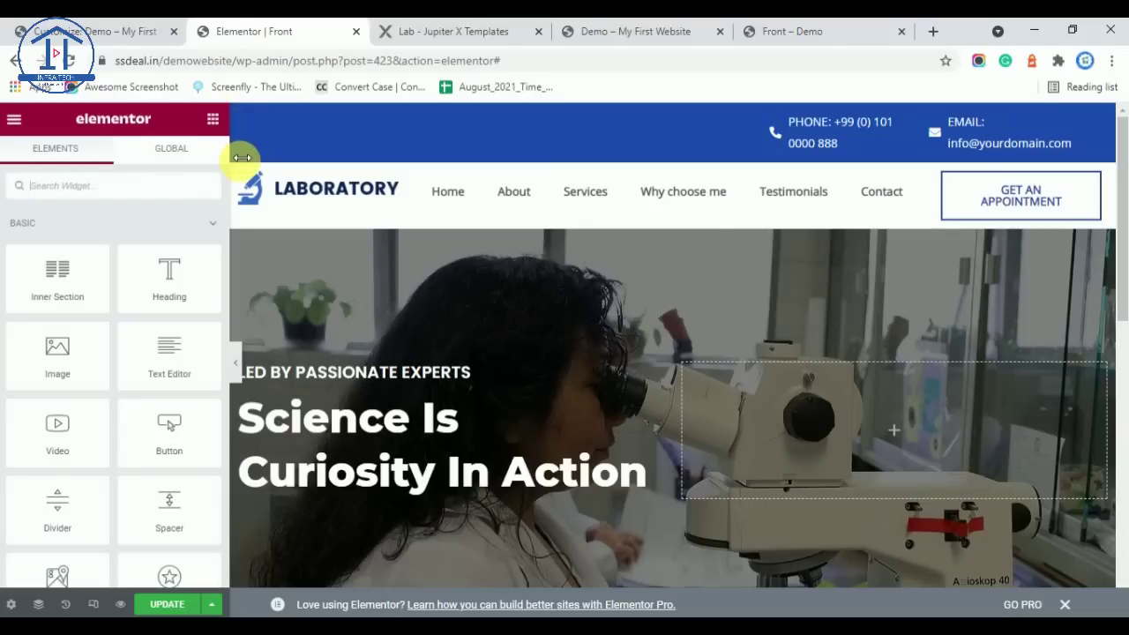
{"action": "left_click", "coordinate": [450, 31]}
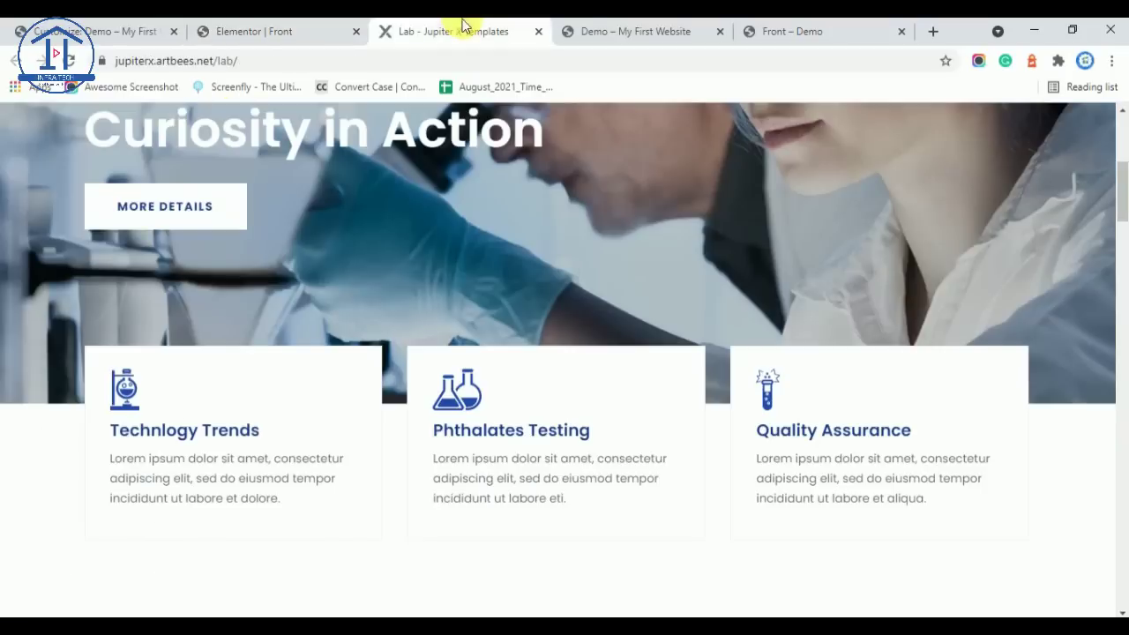
{"action": "left_click", "coordinate": [227, 29]}
{"action": "left_click_drag", "start_coordinate": [169, 446], "coordinate": [370, 500]}
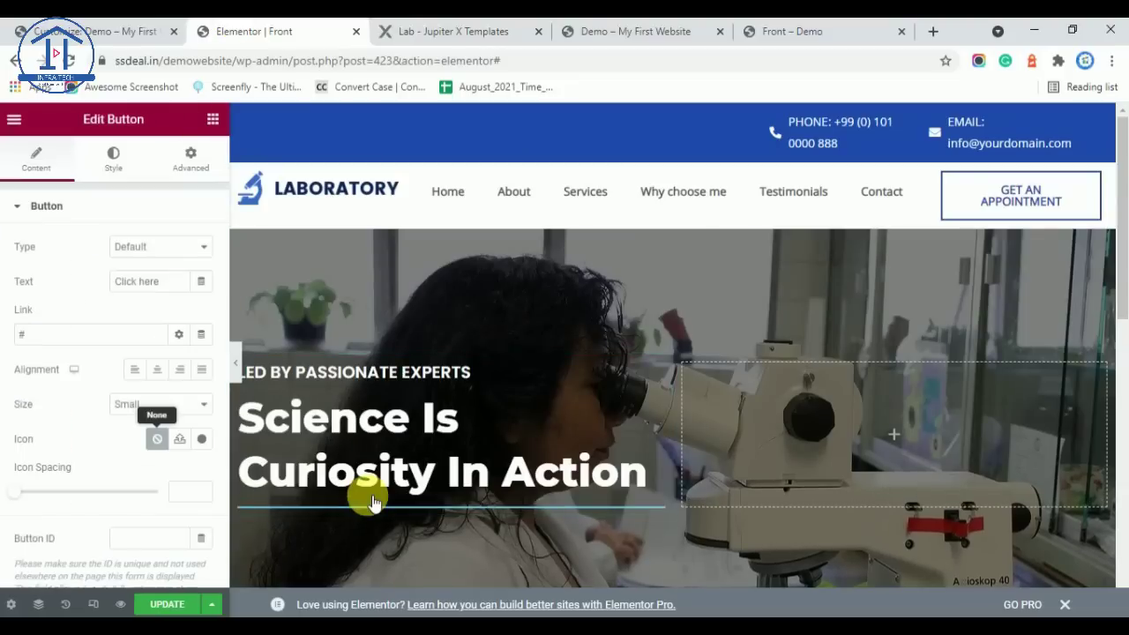
Change the hero button's text to "More Details", using the Lab template's button as reference
{"action": "left_click", "coordinate": [416, 24]}
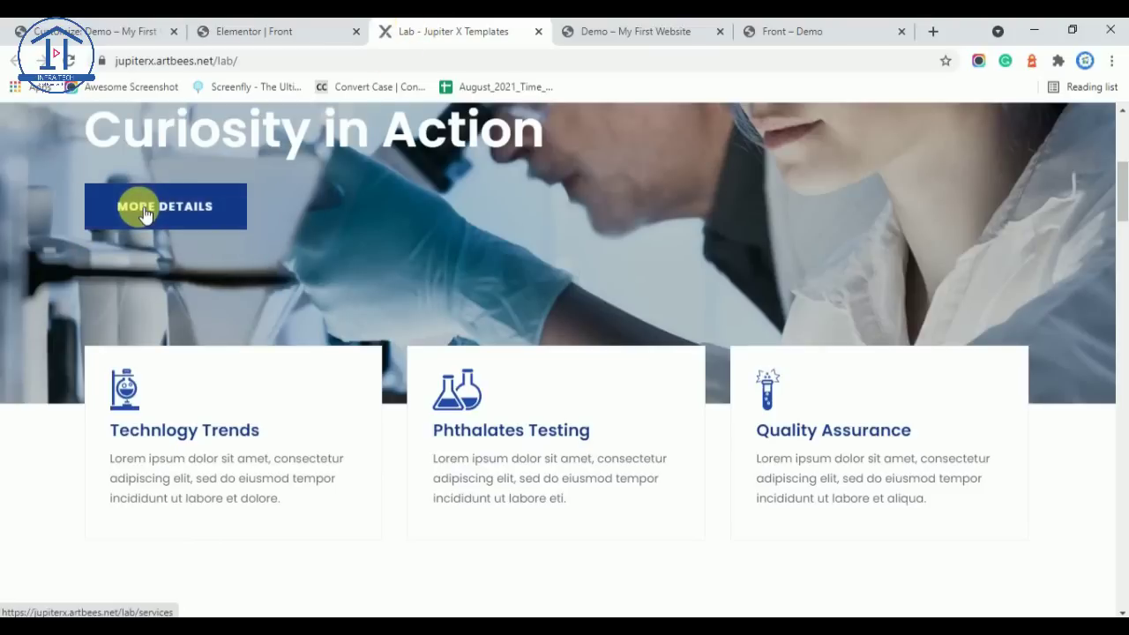
{"action": "left_click", "coordinate": [274, 29]}
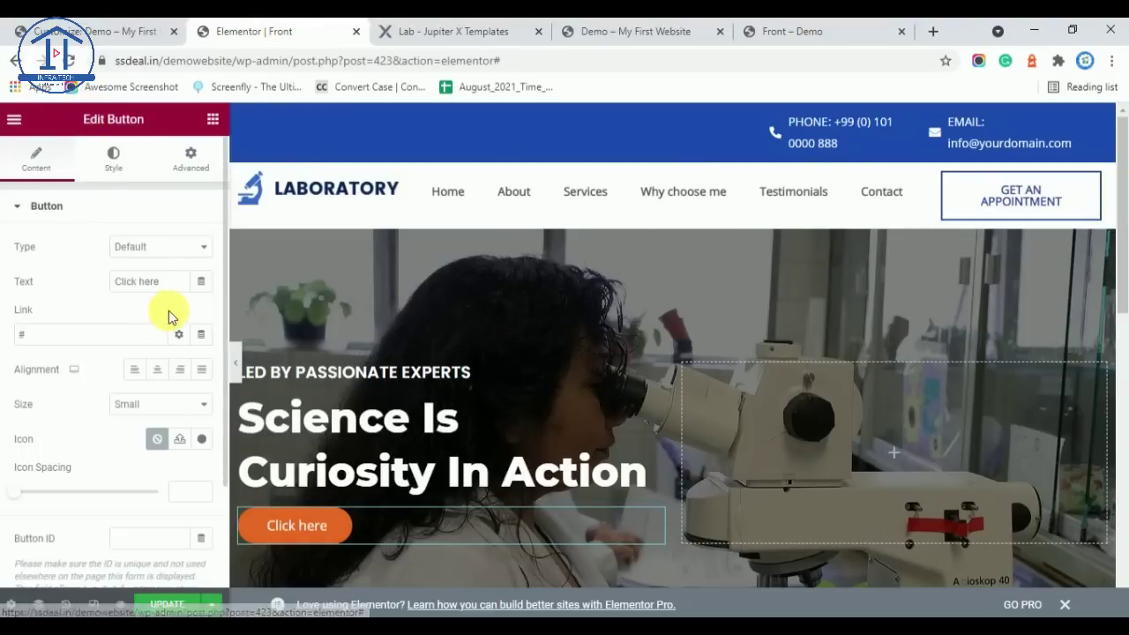
{"action": "left_click", "coordinate": [450, 30]}
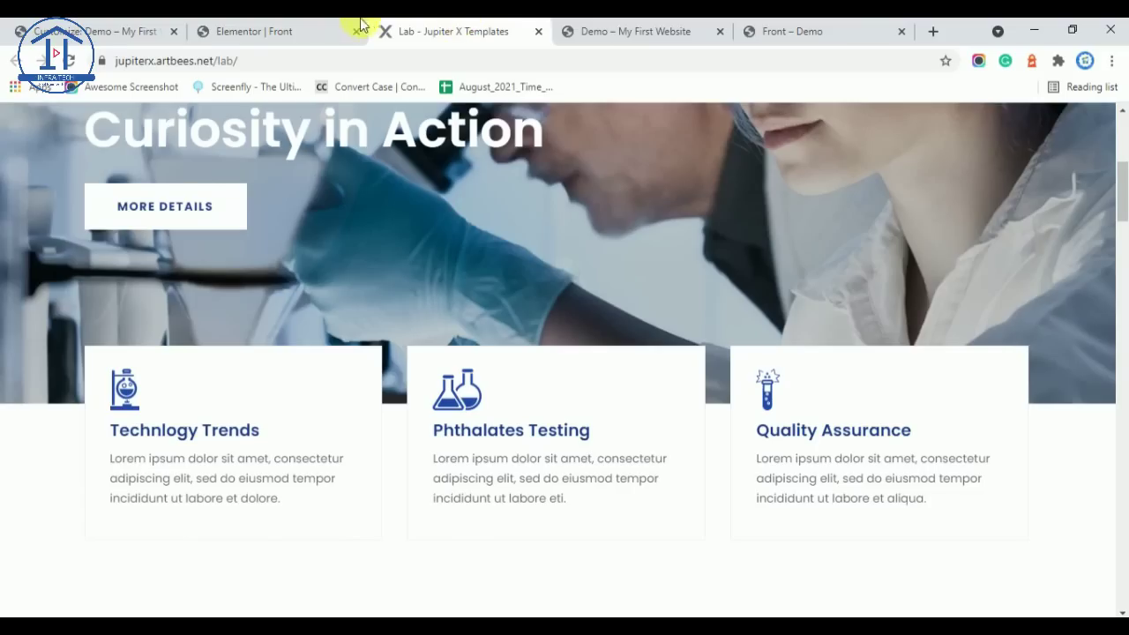
{"action": "left_click", "coordinate": [302, 29]}
{"action": "triple_click", "coordinate": [119, 283]}
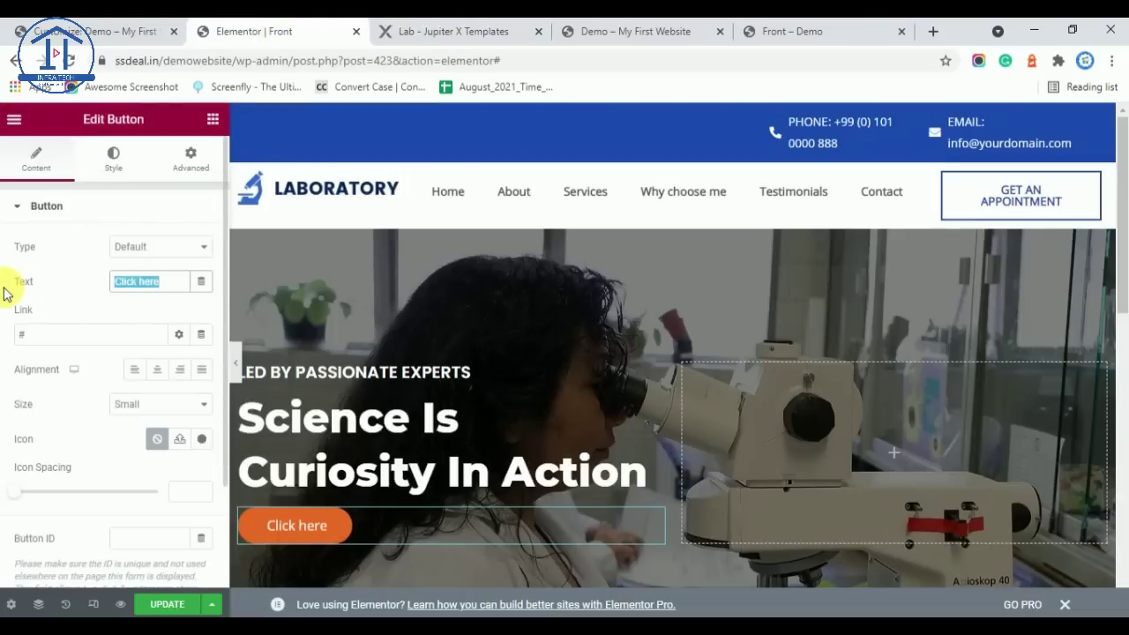
{"action": "type", "text": "More D"}
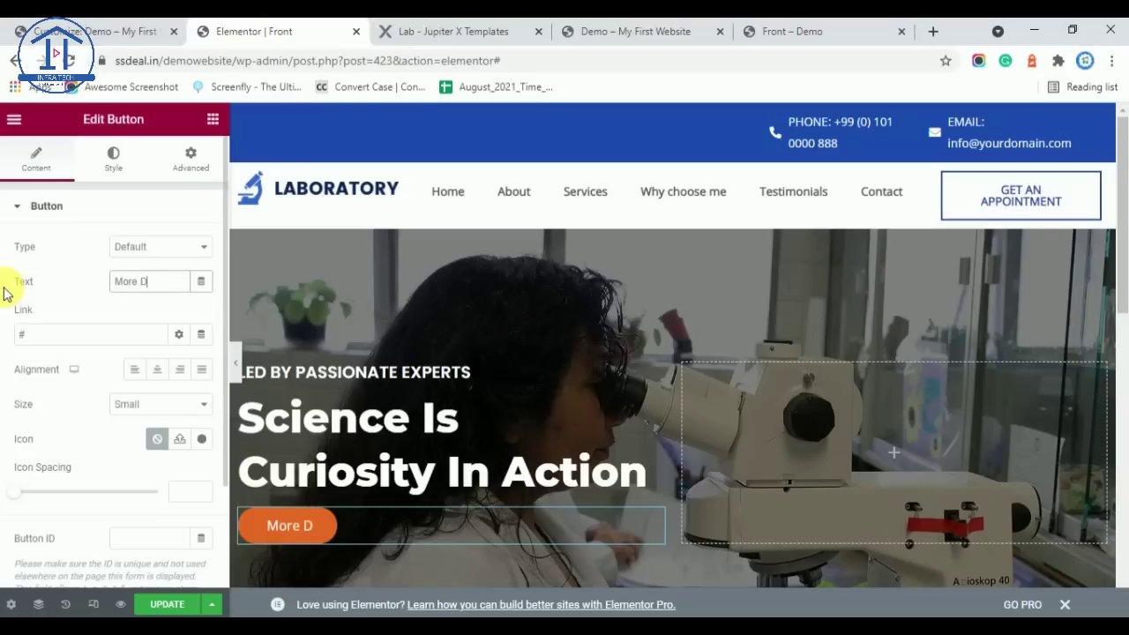
{"action": "type", "text": "ea"}
{"action": "key", "text": "BackSpace"}
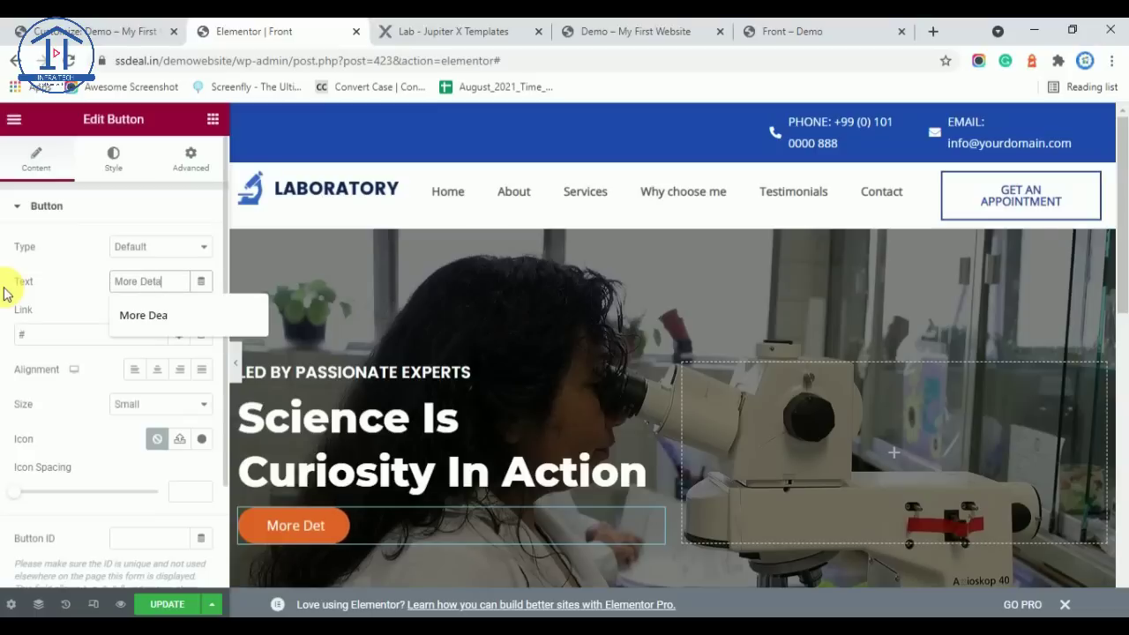
{"action": "left_click", "coordinate": [453, 31]}
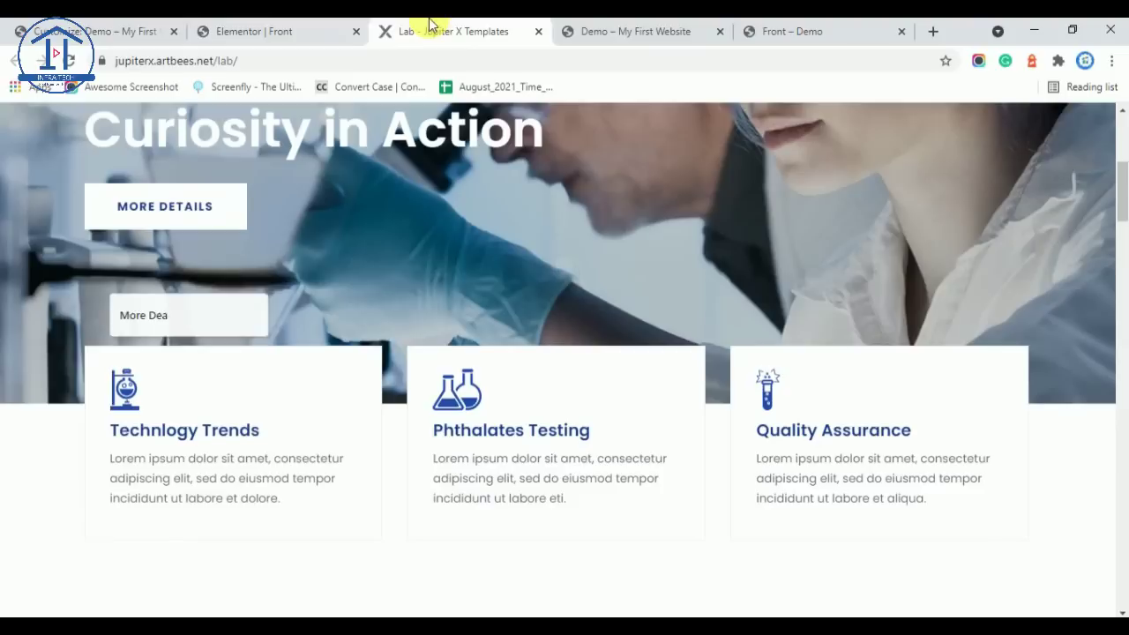
{"action": "left_click", "coordinate": [291, 31]}
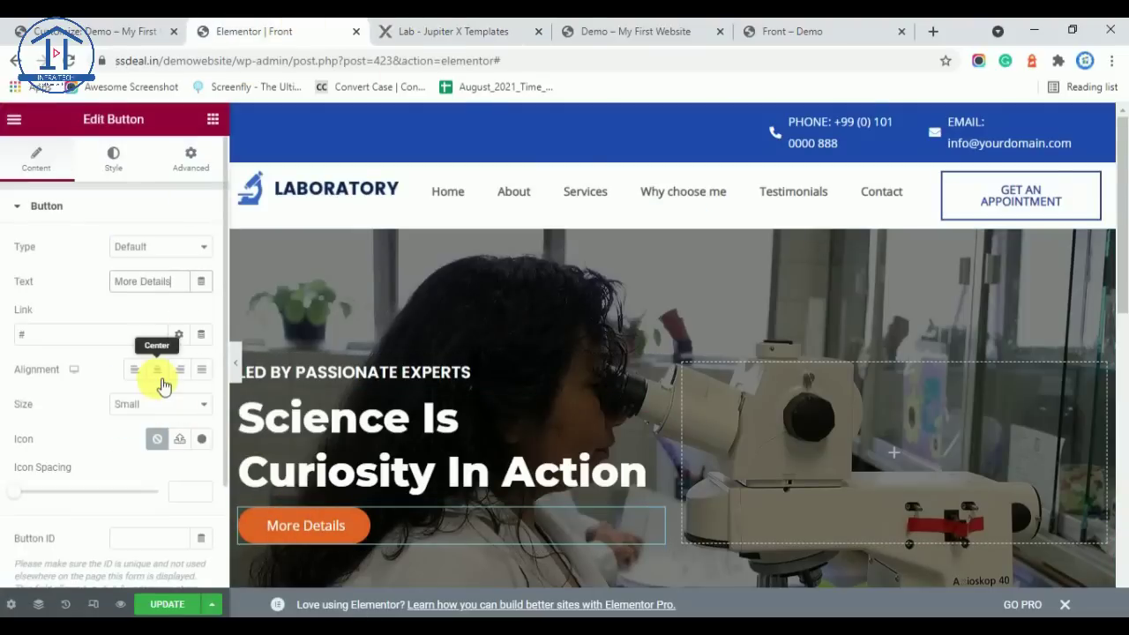
Give the More Details button a Classic background in a white global color
{"action": "left_click", "coordinate": [113, 148]}
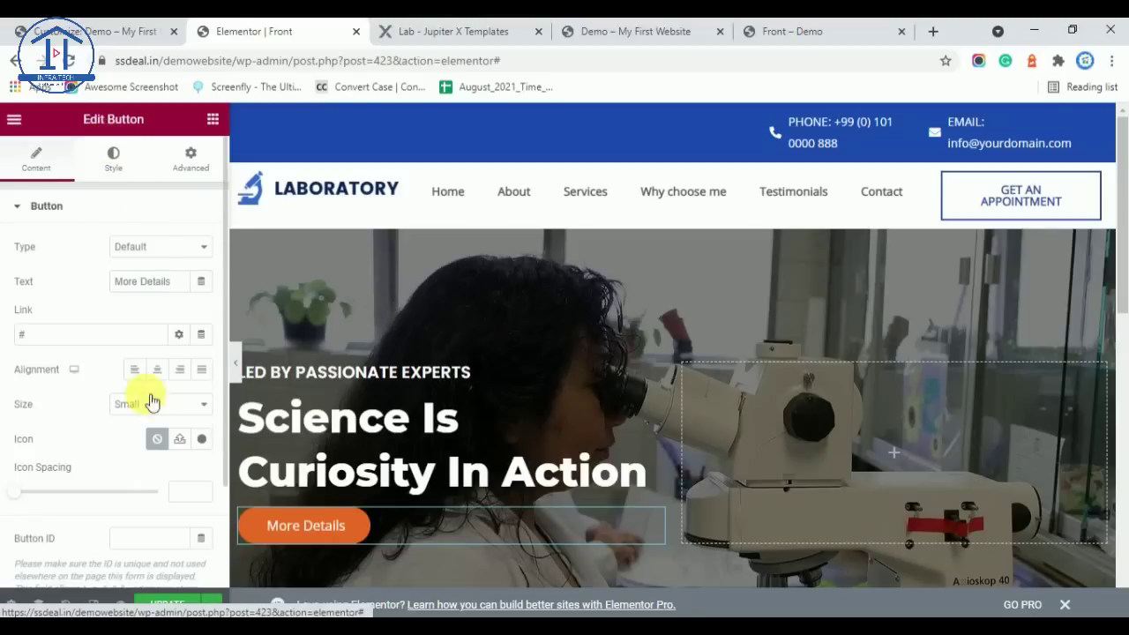
{"action": "left_click", "coordinate": [179, 385]}
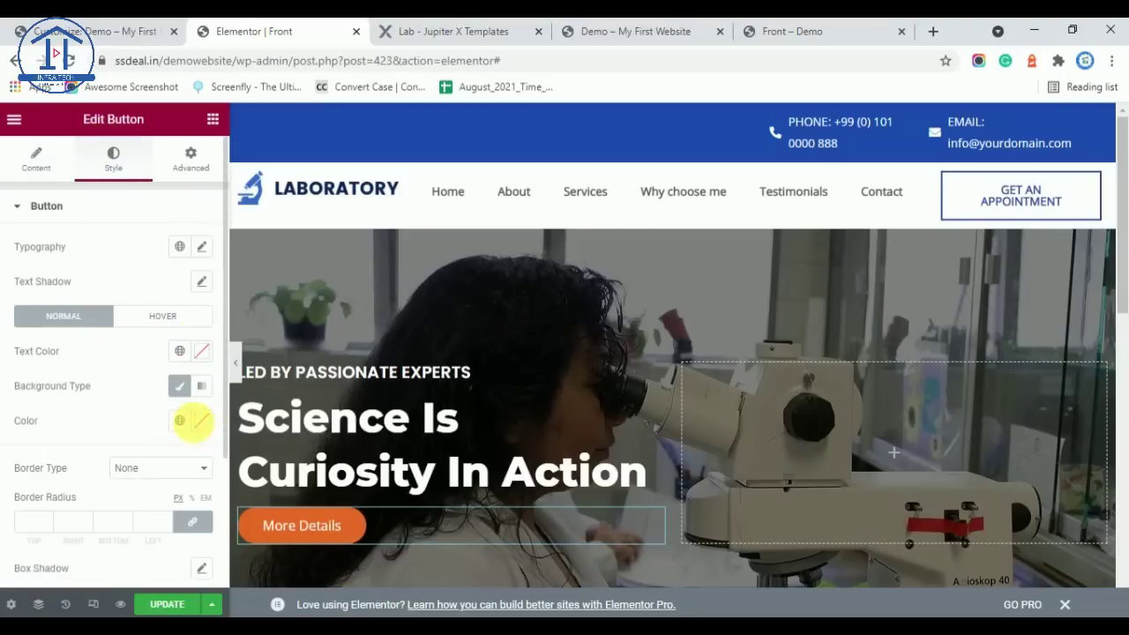
{"action": "left_click", "coordinate": [179, 420]}
{"action": "left_click", "coordinate": [71, 351]}
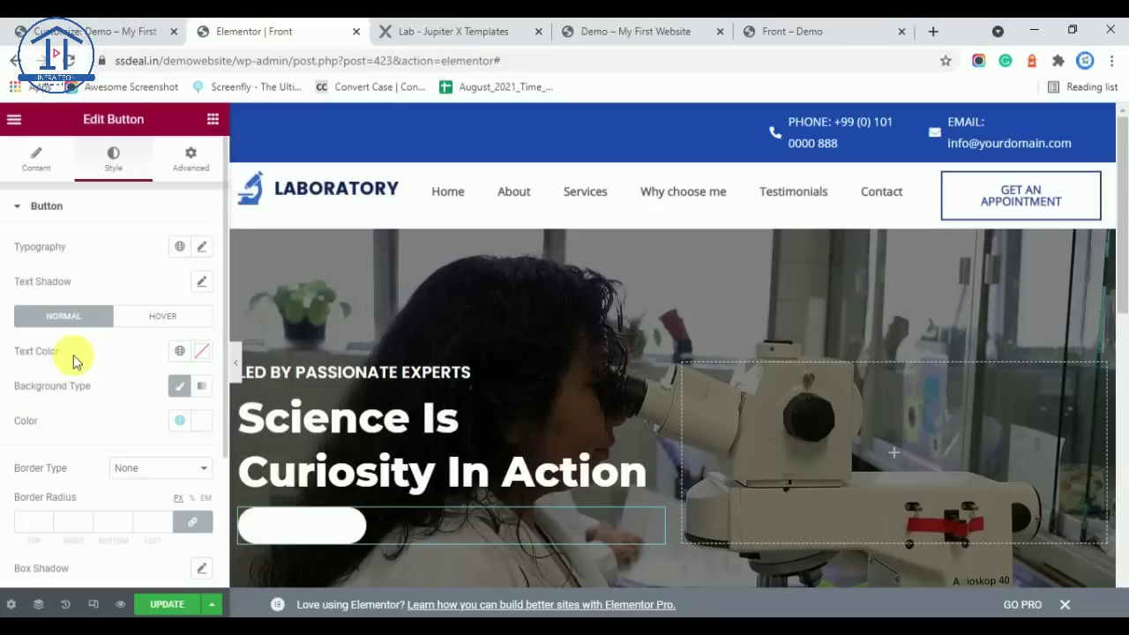
Check the Lab template's hero button and set the More Details button's normal text color to the blue global color
{"action": "left_click", "coordinate": [428, 31]}
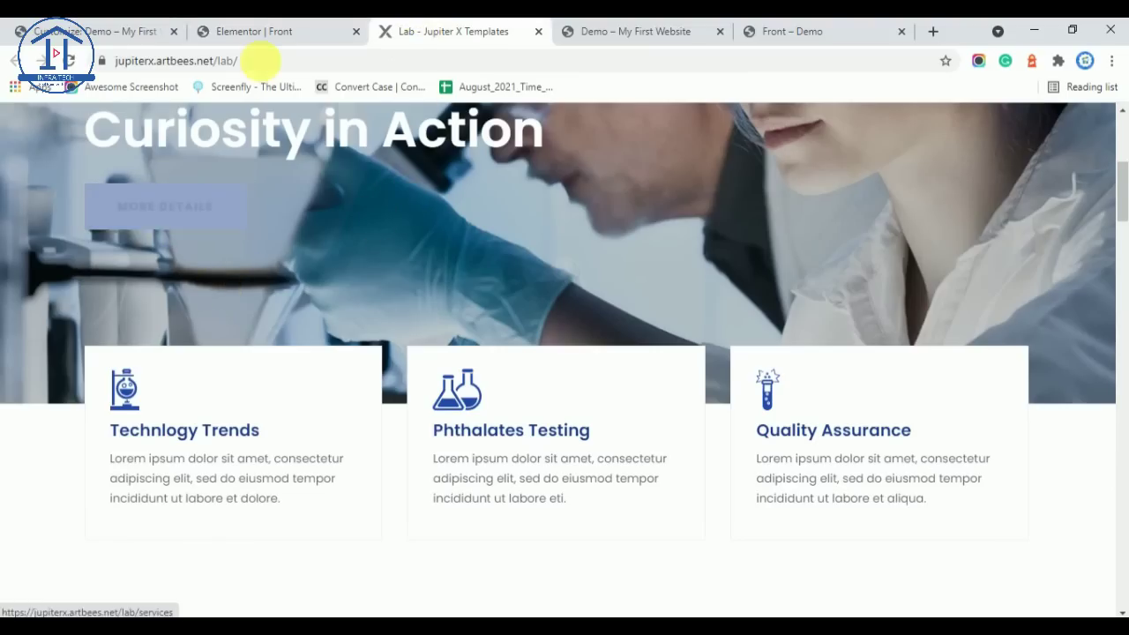
{"action": "left_click", "coordinate": [261, 33]}
{"action": "left_click", "coordinate": [181, 352]}
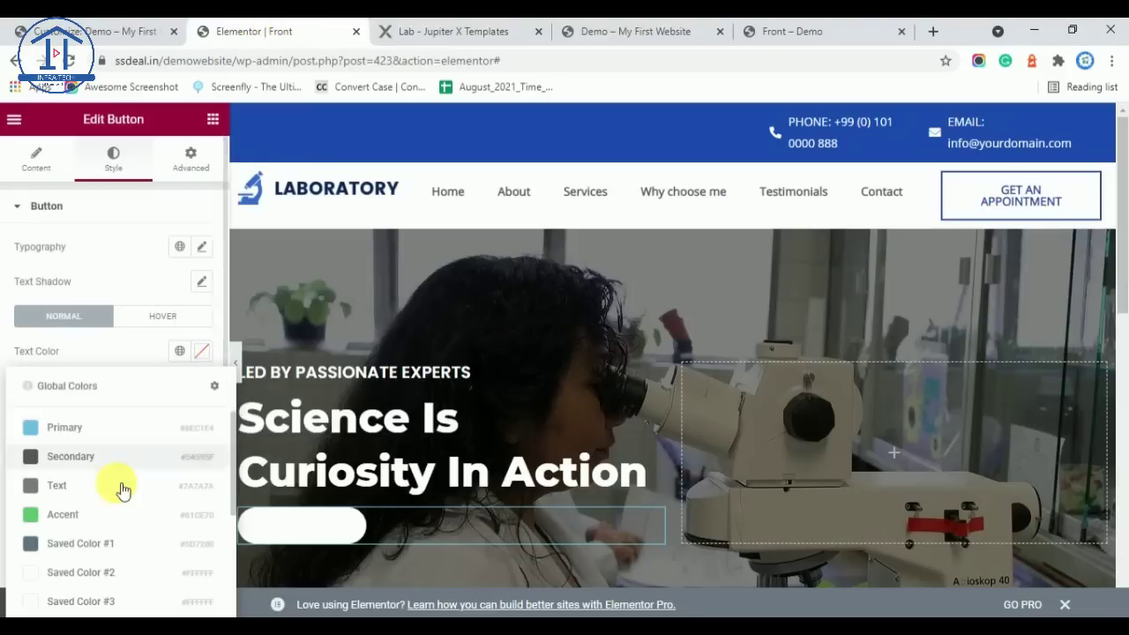
{"action": "scroll", "coordinate": [91, 529], "scroll_direction": "down", "scroll_amount": 1}
{"action": "left_click", "coordinate": [88, 542]}
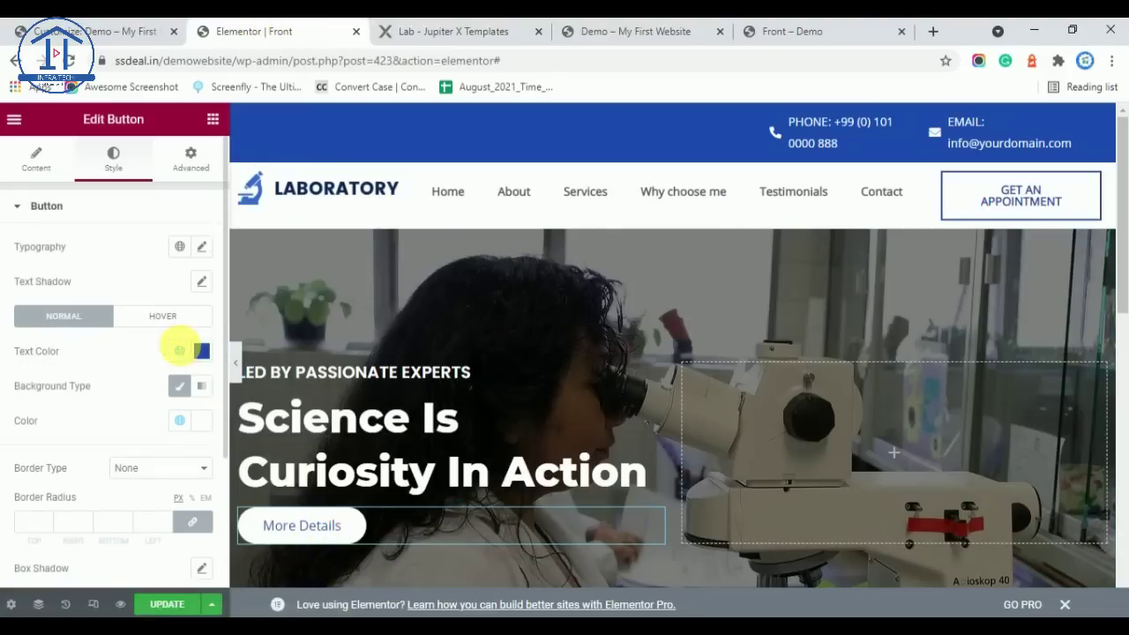
Give the More Details button's hover state a Classic blue global background and the text color Saved Color #2 (#FFFFFF)
{"action": "left_click", "coordinate": [166, 322]}
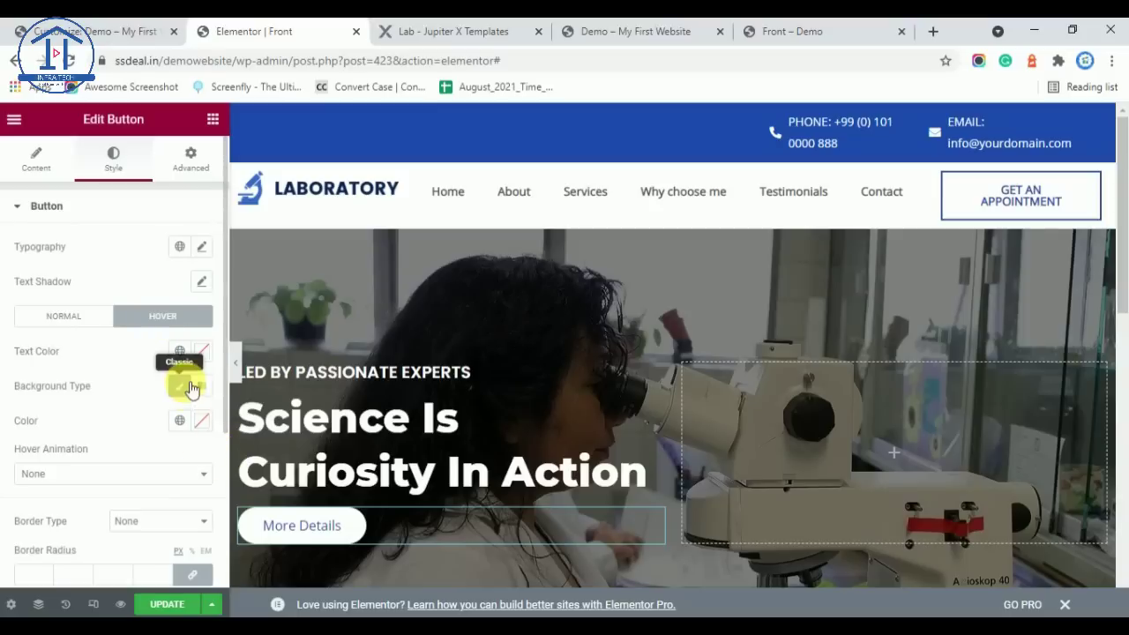
{"action": "left_click", "coordinate": [183, 421]}
{"action": "scroll", "coordinate": [109, 330], "scroll_direction": "down", "scroll_amount": 5}
{"action": "left_click", "coordinate": [100, 320]}
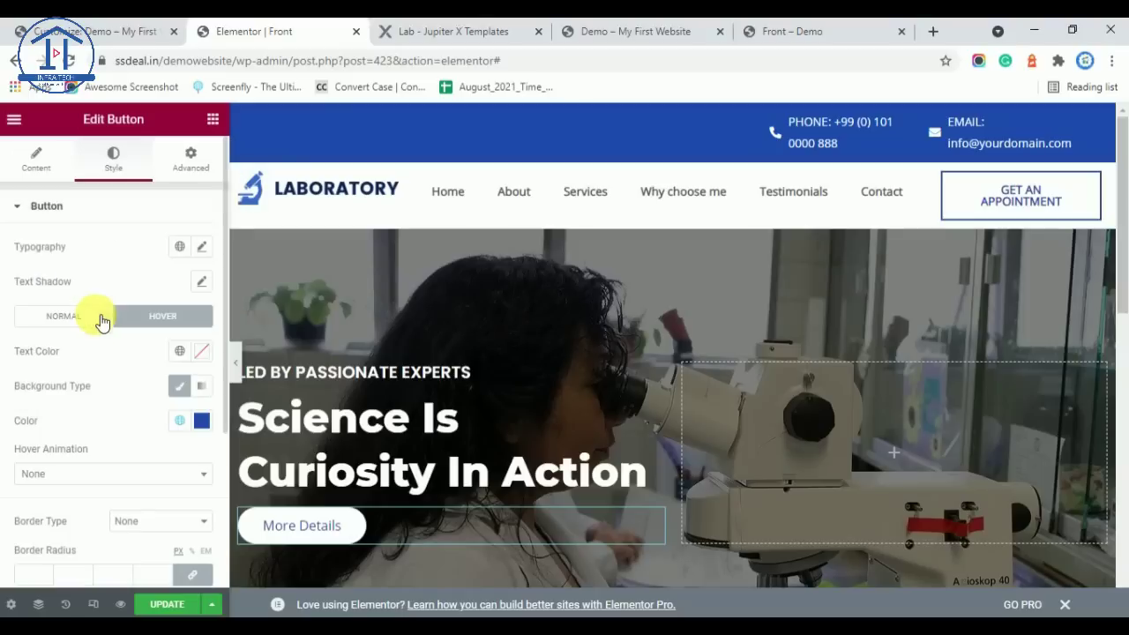
{"action": "left_click", "coordinate": [179, 351]}
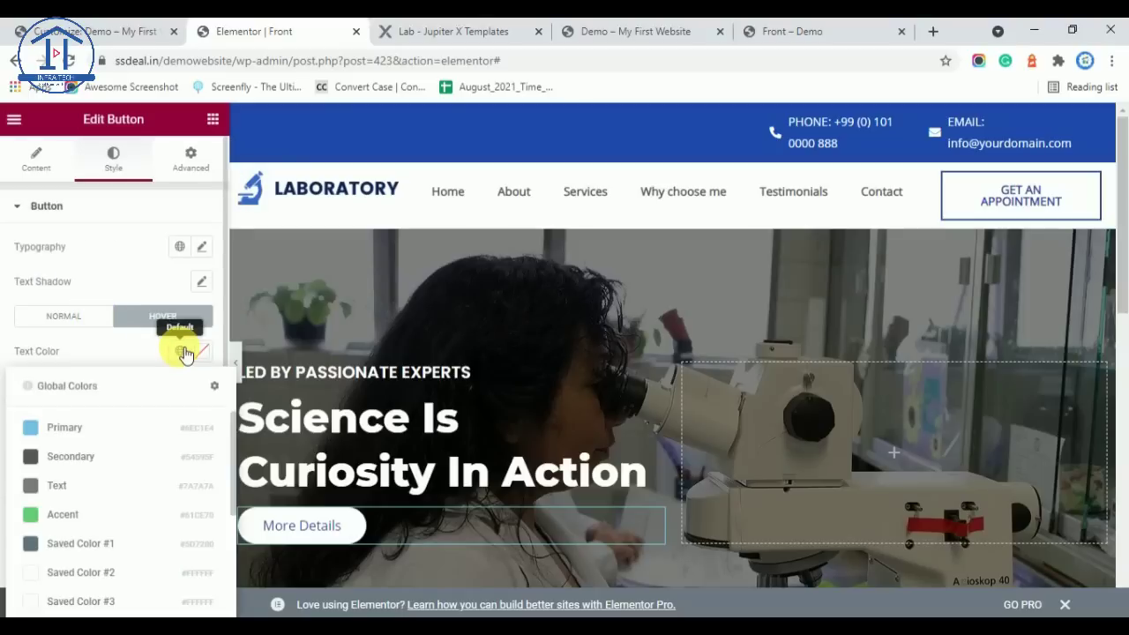
{"action": "left_click", "coordinate": [88, 572]}
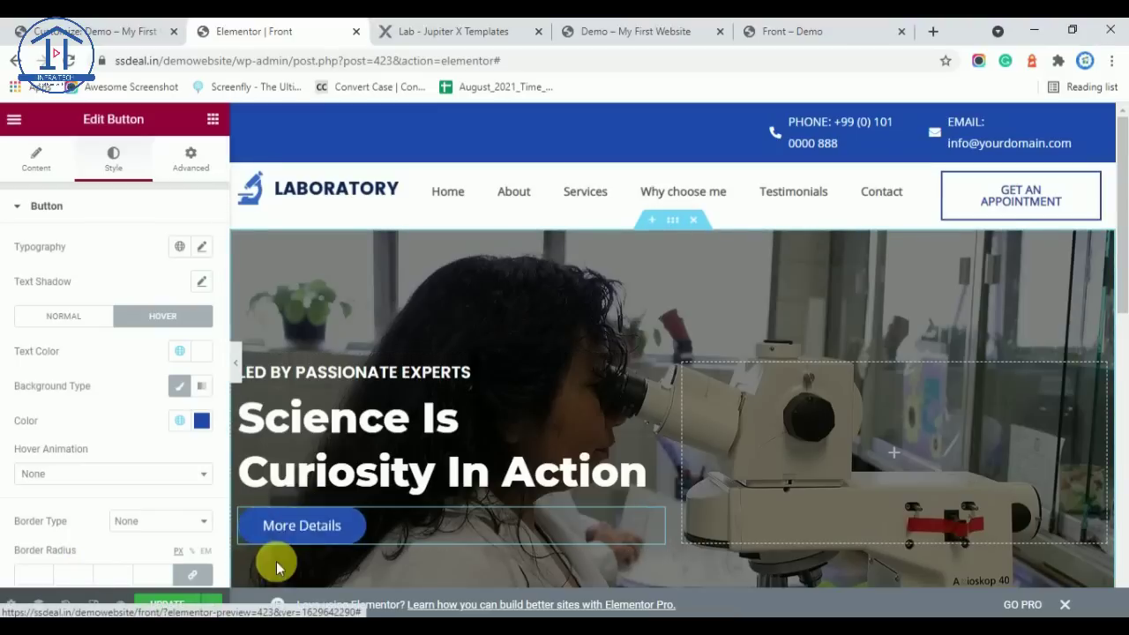
Set the More Details button's border radius to 0 px on all corners and compare it with the Lab template's button
{"action": "scroll", "coordinate": [46, 384], "scroll_direction": "down", "scroll_amount": 3}
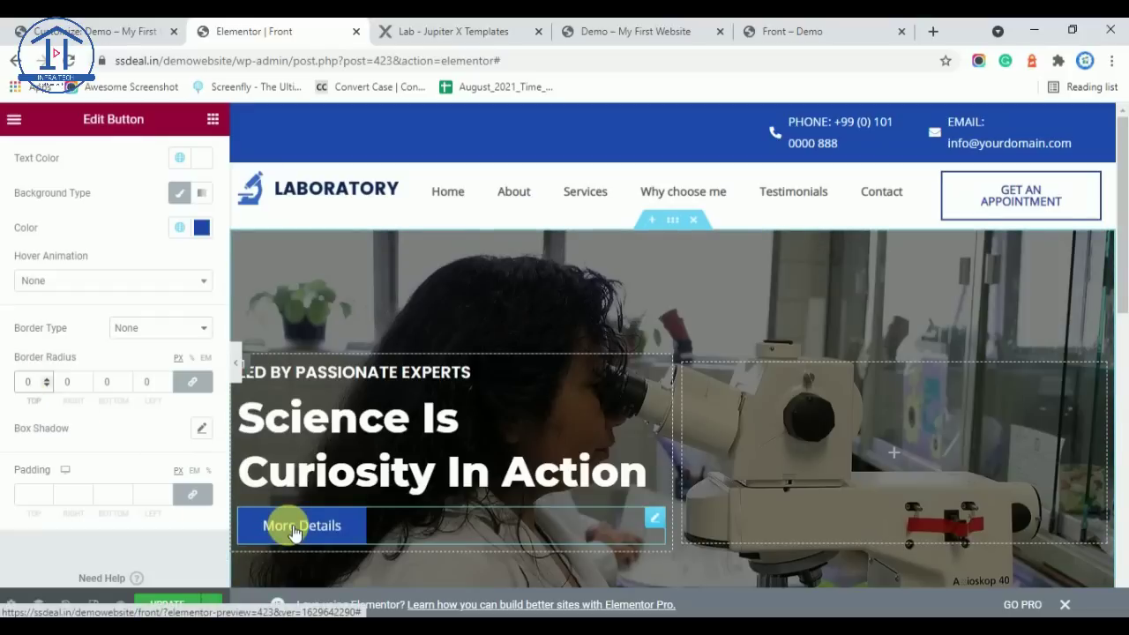
{"action": "left_click", "coordinate": [450, 31]}
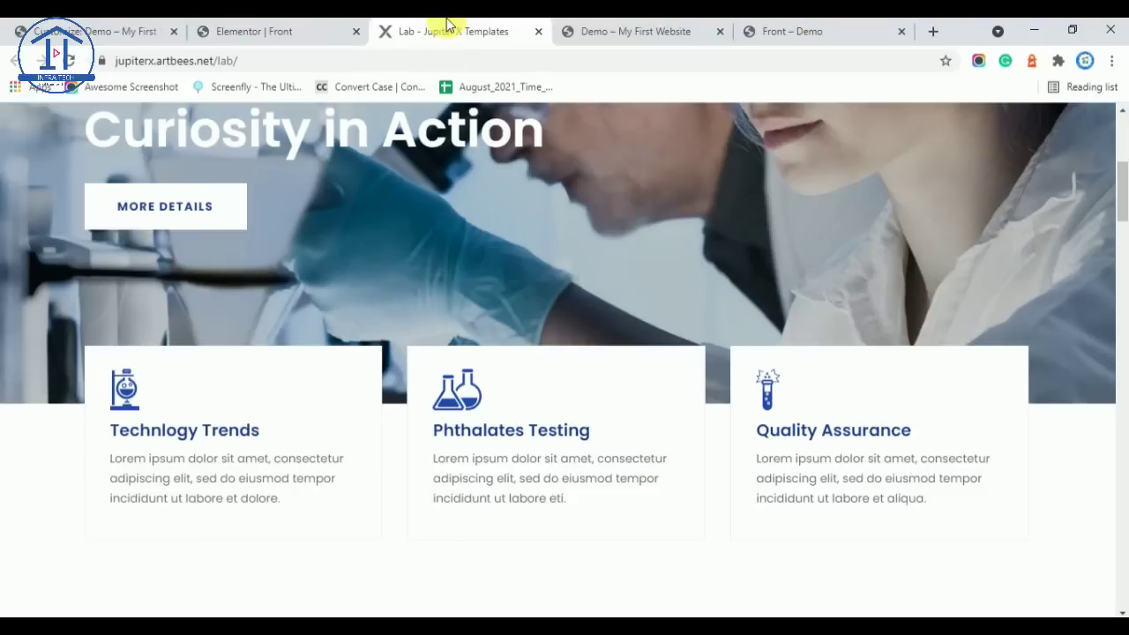
{"action": "left_click", "coordinate": [258, 29]}
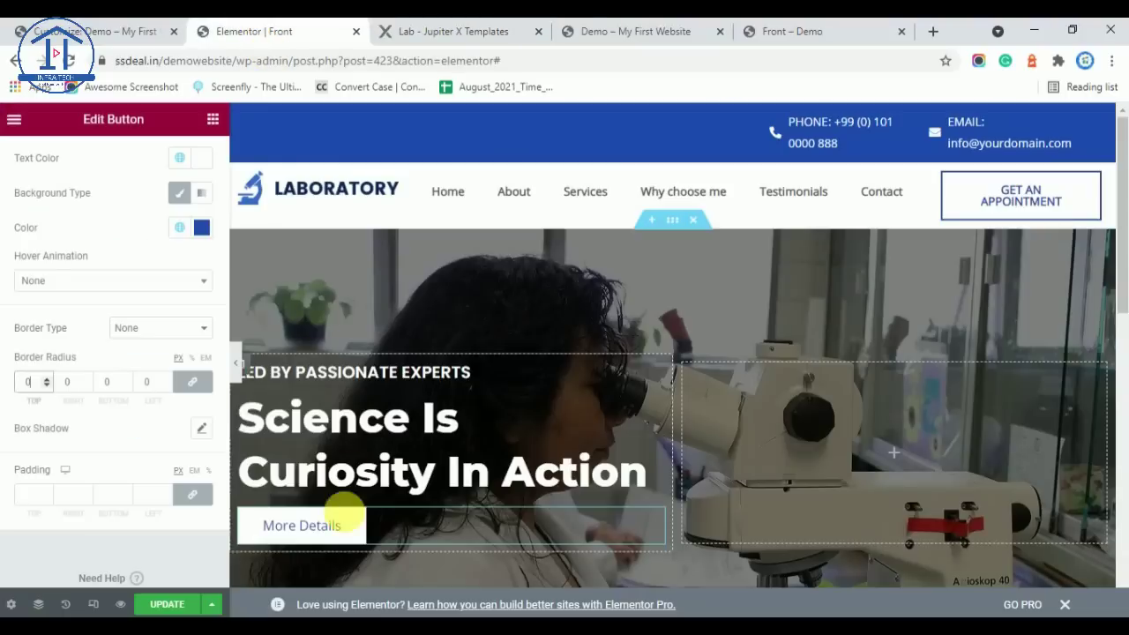
{"action": "left_click", "coordinate": [429, 31]}
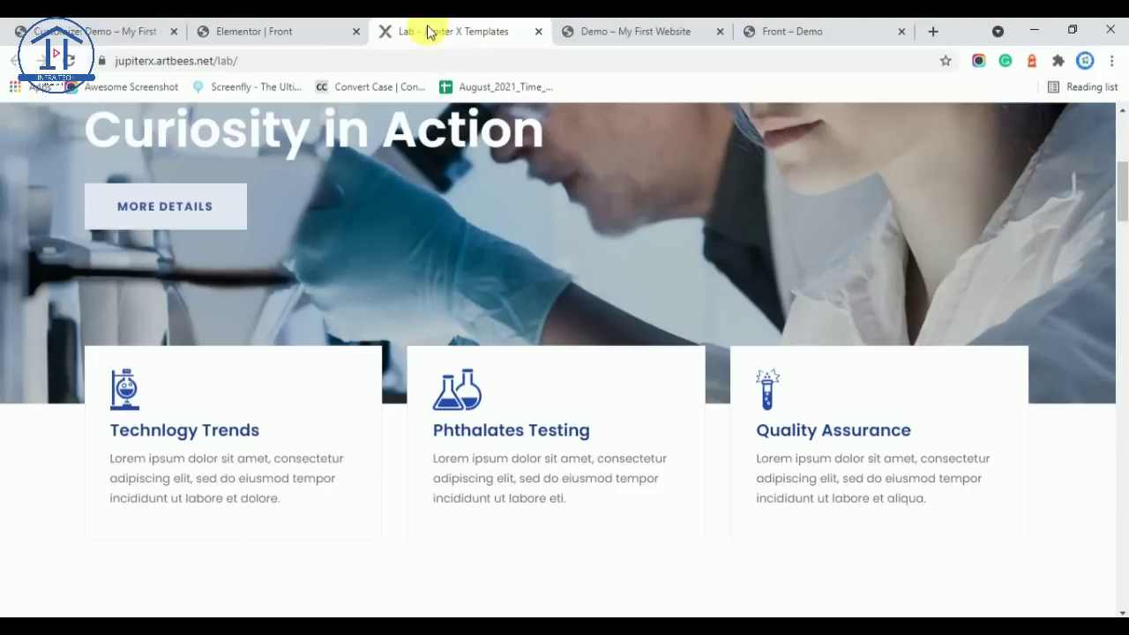
{"action": "left_click", "coordinate": [328, 26]}
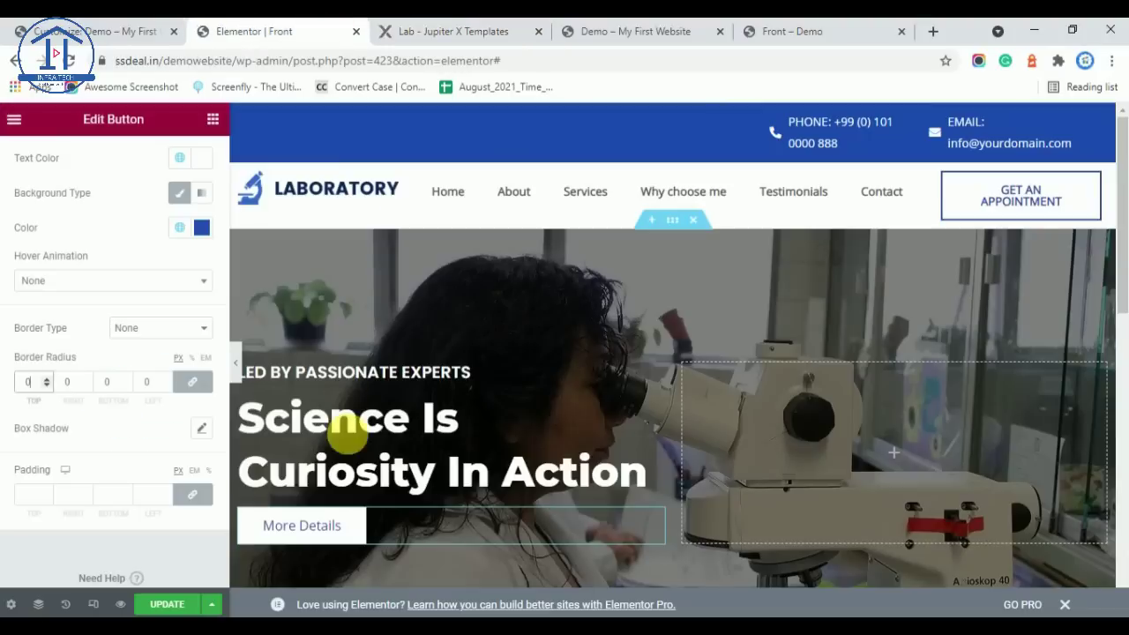
Set the More Details button's typography transform to Uppercase and preview the page at full width
{"action": "scroll", "coordinate": [139, 429], "scroll_direction": "up", "scroll_amount": 3}
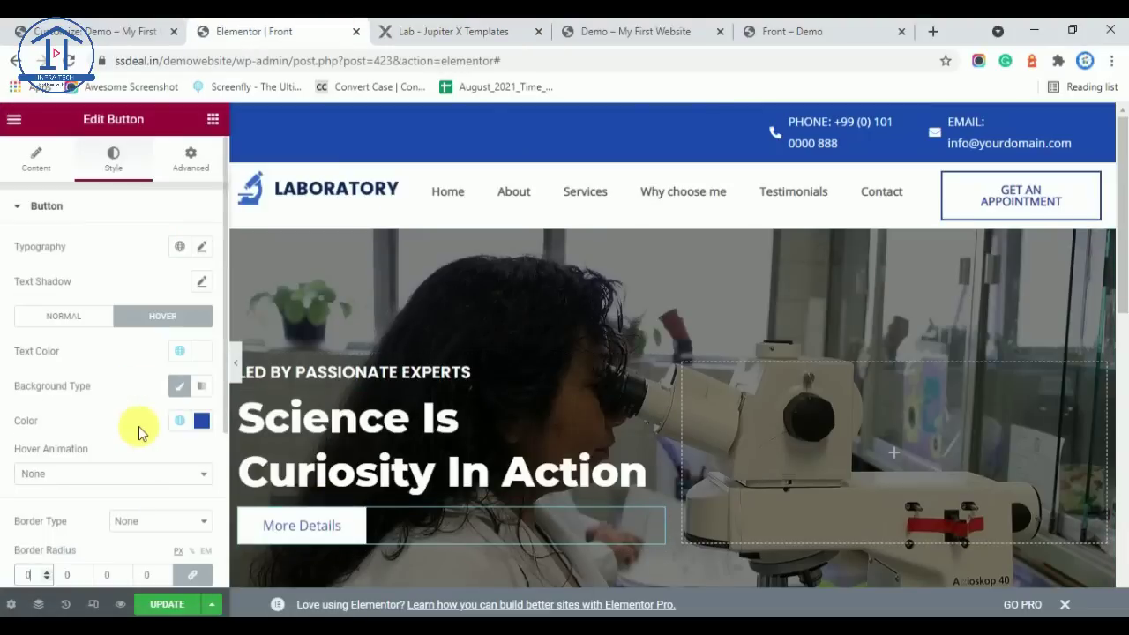
{"action": "left_click", "coordinate": [208, 250]}
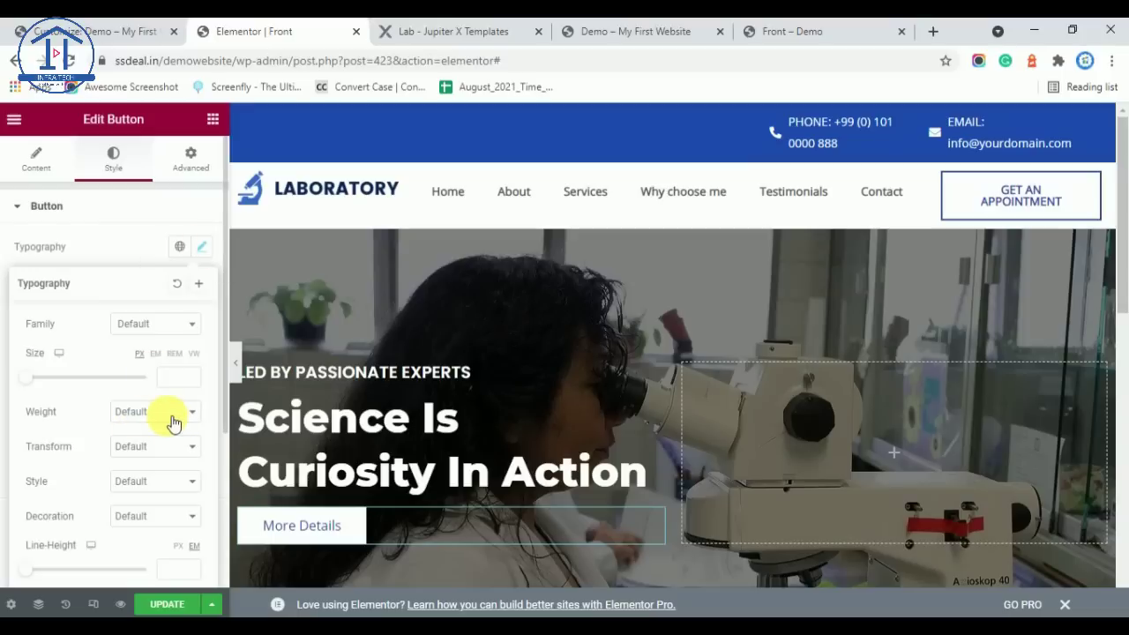
{"action": "left_click", "coordinate": [176, 446]}
{"action": "left_click", "coordinate": [160, 499]}
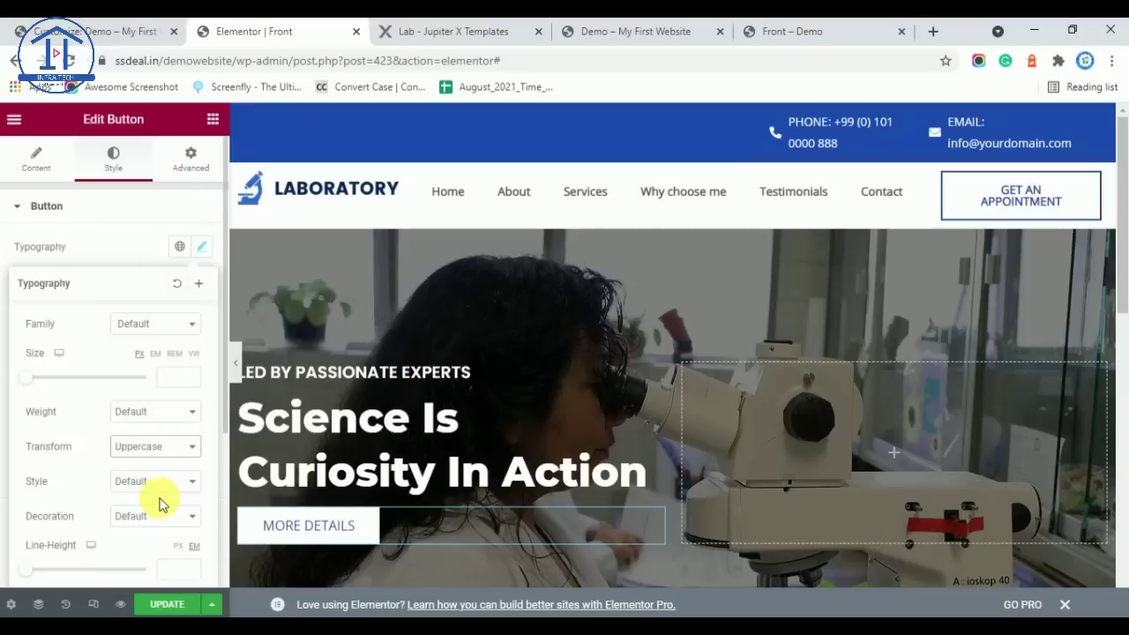
{"action": "left_click", "coordinate": [165, 417]}
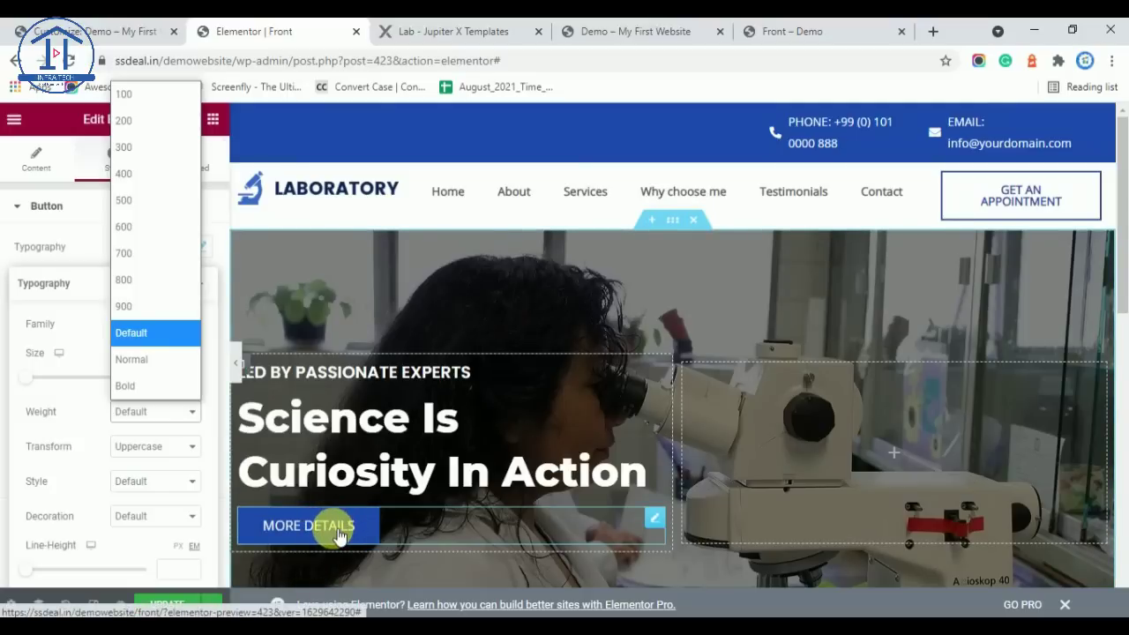
{"action": "left_click", "coordinate": [398, 33]}
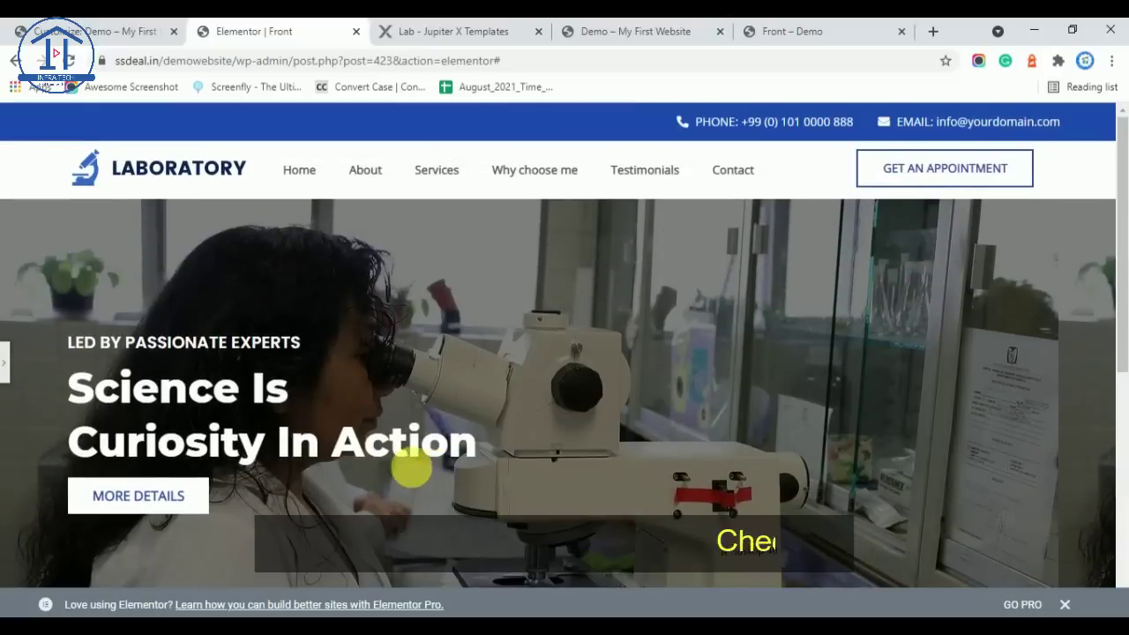
{"action": "scroll", "coordinate": [441, 335], "scroll_direction": "down", "scroll_amount": 3}
{"action": "scroll", "coordinate": [610, 368], "scroll_direction": "up", "scroll_amount": 3}
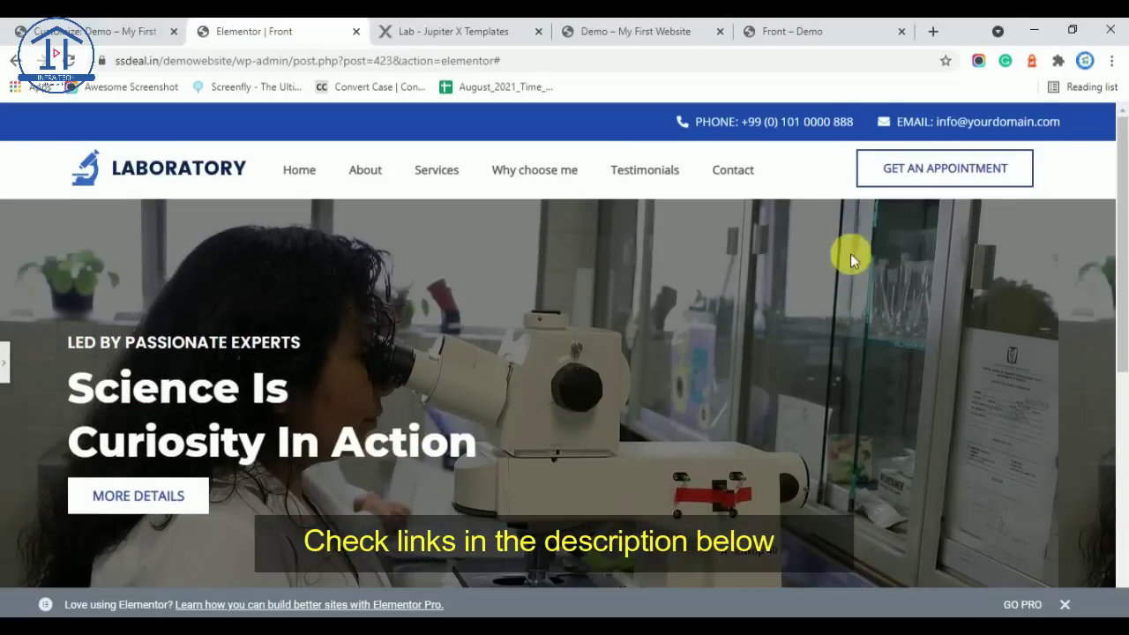
{"action": "left_click", "coordinate": [5, 360]}
Check the Lab template's feature cards and add a section with three equal columns below the hero
{"action": "left_click", "coordinate": [451, 32]}
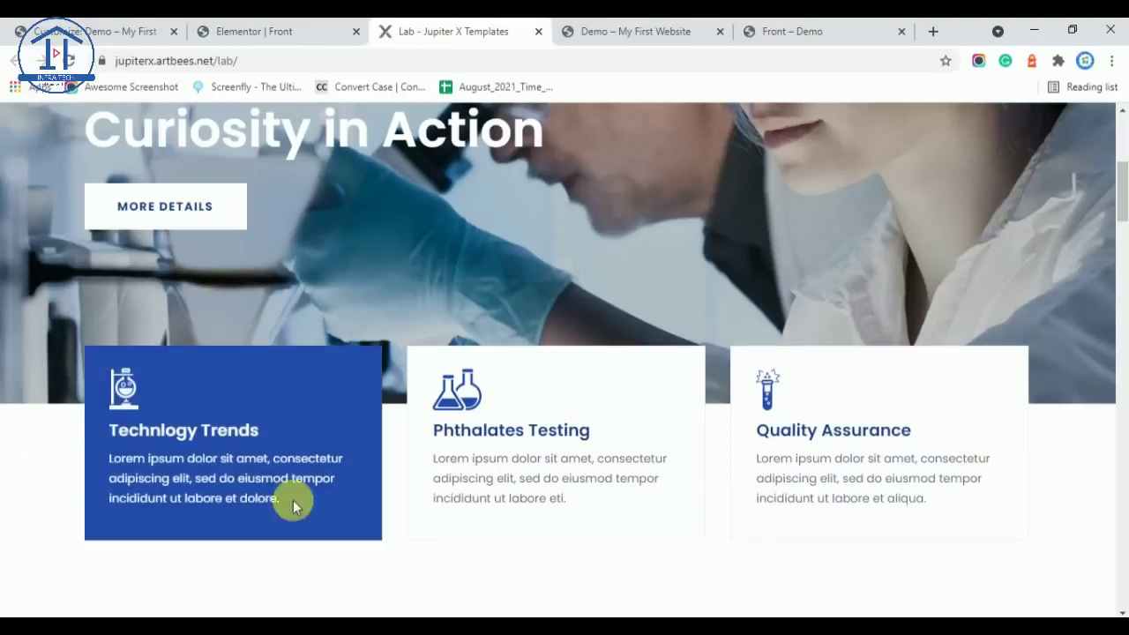
{"action": "left_click", "coordinate": [304, 30]}
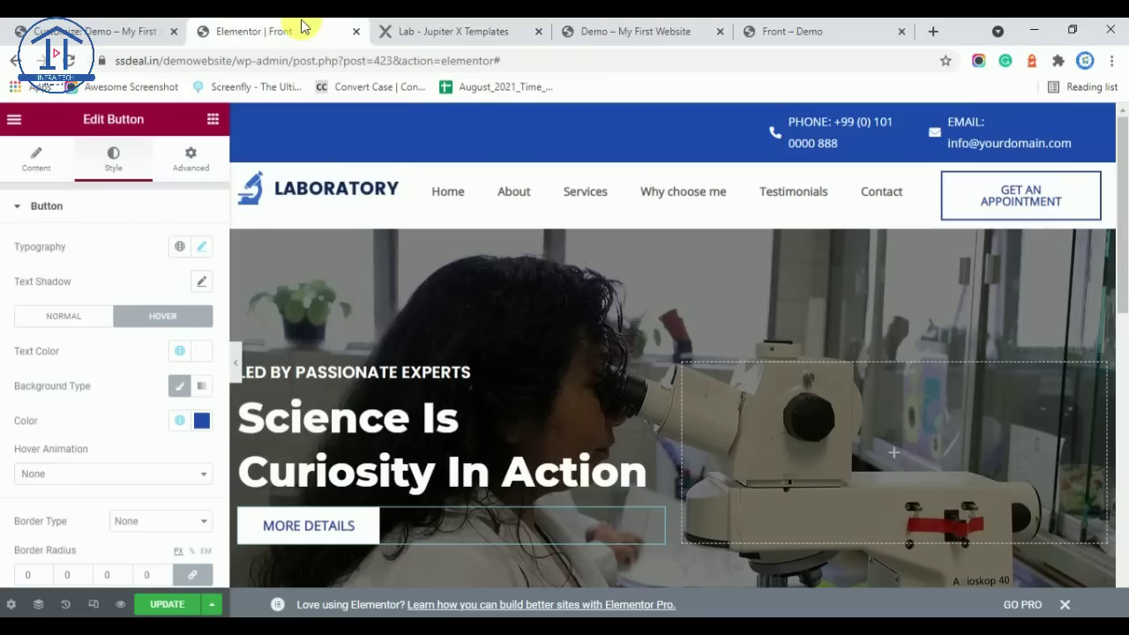
{"action": "scroll", "coordinate": [498, 412], "scroll_direction": "down", "scroll_amount": 2}
{"action": "scroll", "coordinate": [596, 441], "scroll_direction": "down", "scroll_amount": 2}
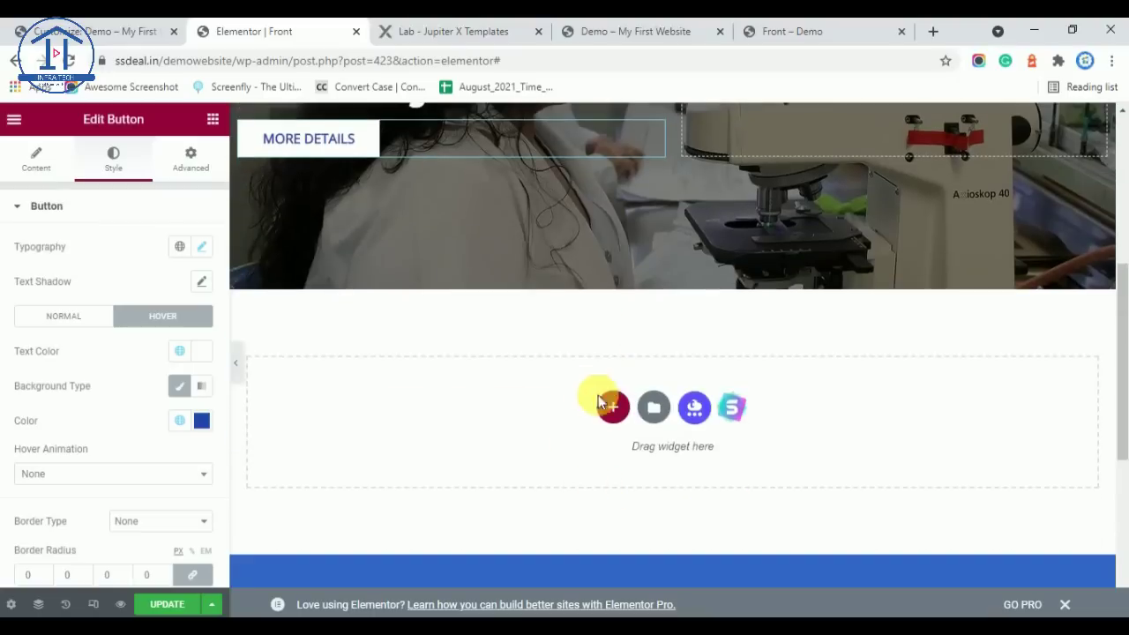
{"action": "left_click", "coordinate": [614, 408]}
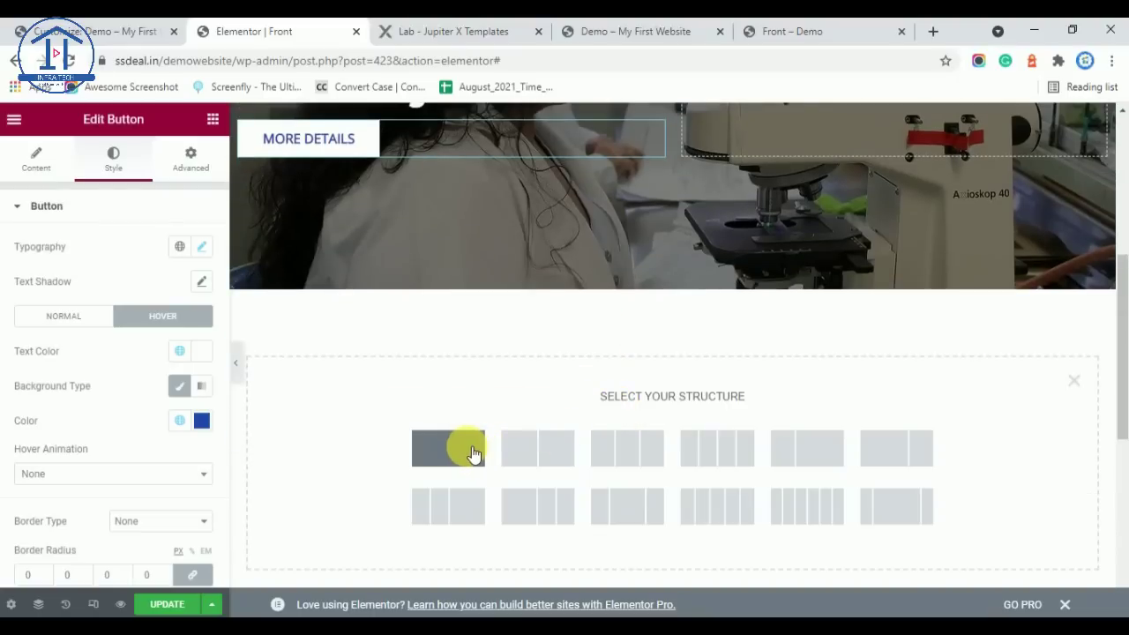
{"action": "left_click", "coordinate": [627, 450]}
Examine the icon and layout of the Lab template's feature cards
{"action": "left_click", "coordinate": [381, 27]}
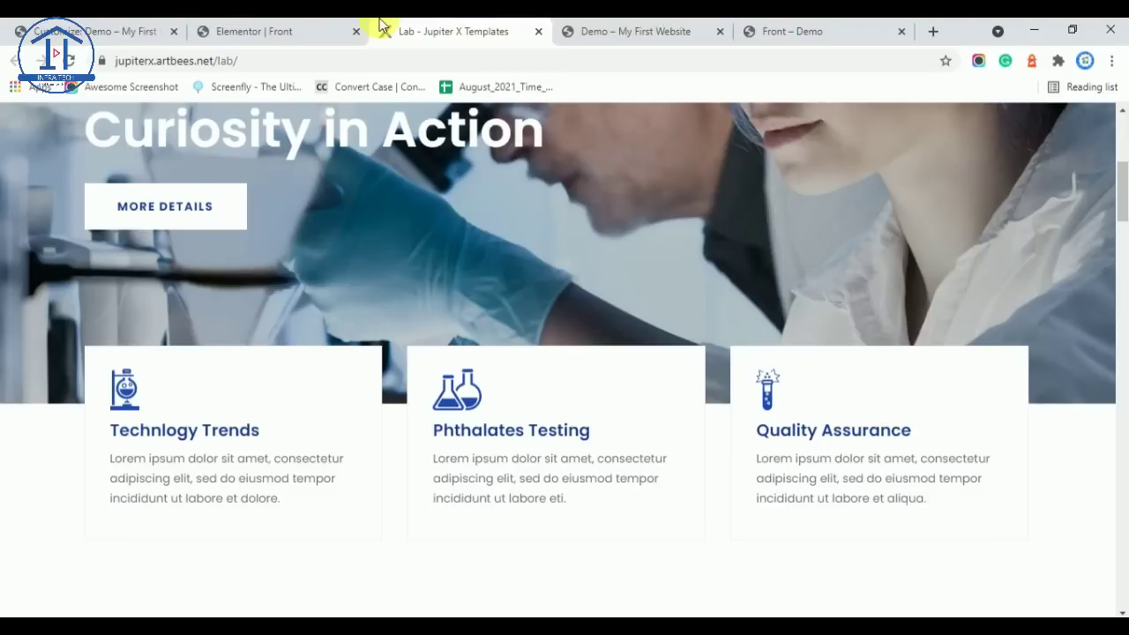
{"action": "right_click", "coordinate": [120, 392]}
{"action": "left_click", "coordinate": [55, 474]}
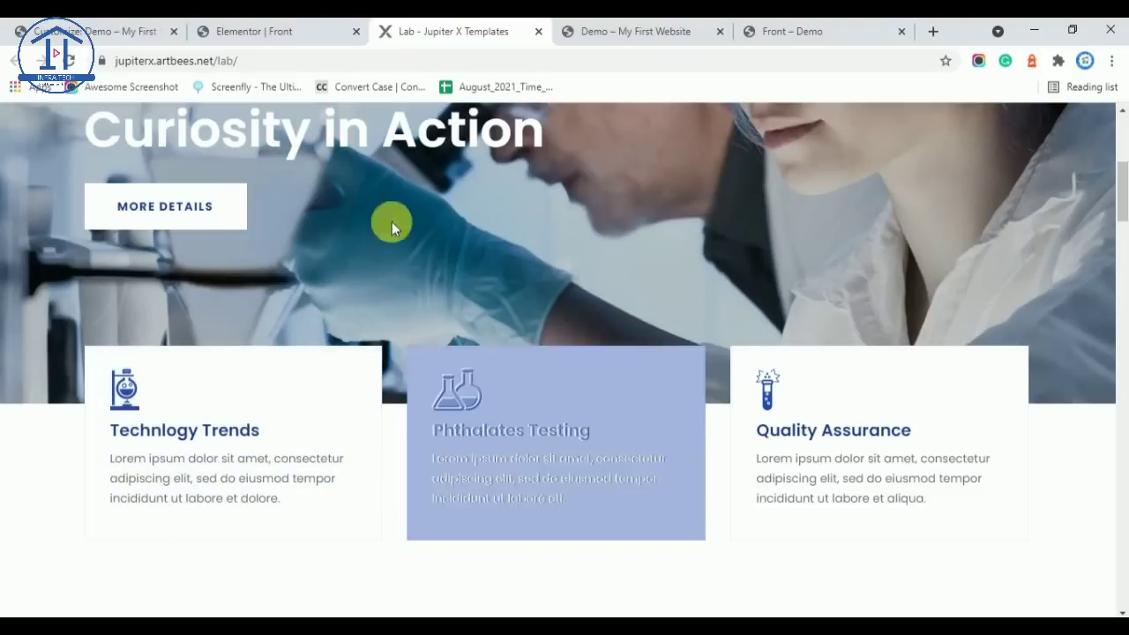
{"action": "left_click", "coordinate": [322, 29]}
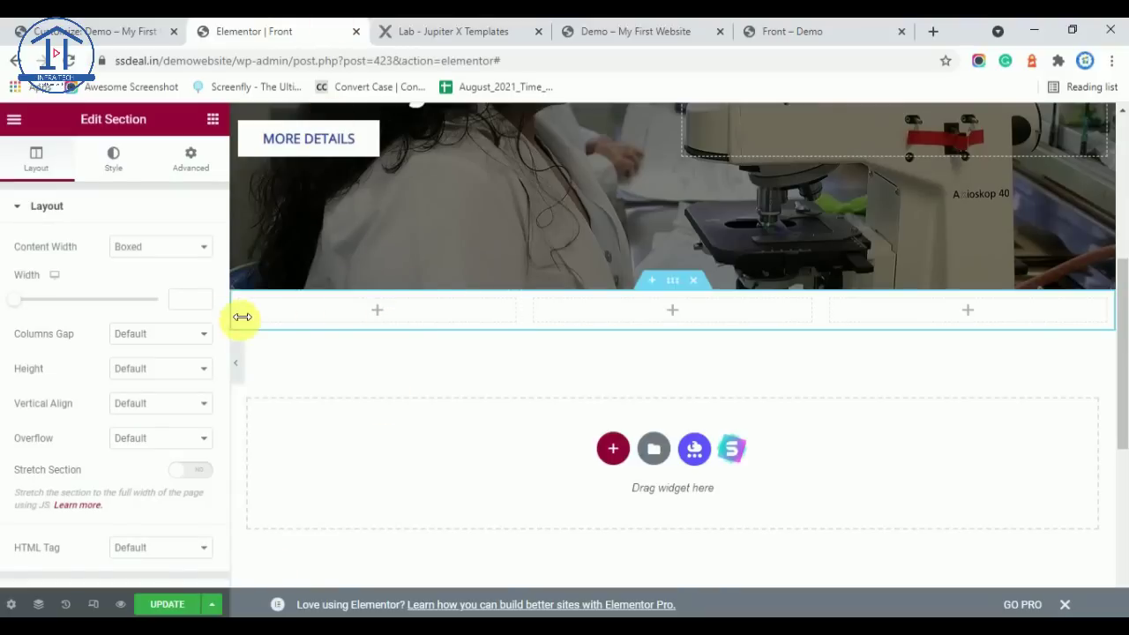
Copy the title and description of the "Technlogy Trends" card from the Lab template and return to the Front page editor
{"action": "left_click", "coordinate": [402, 28]}
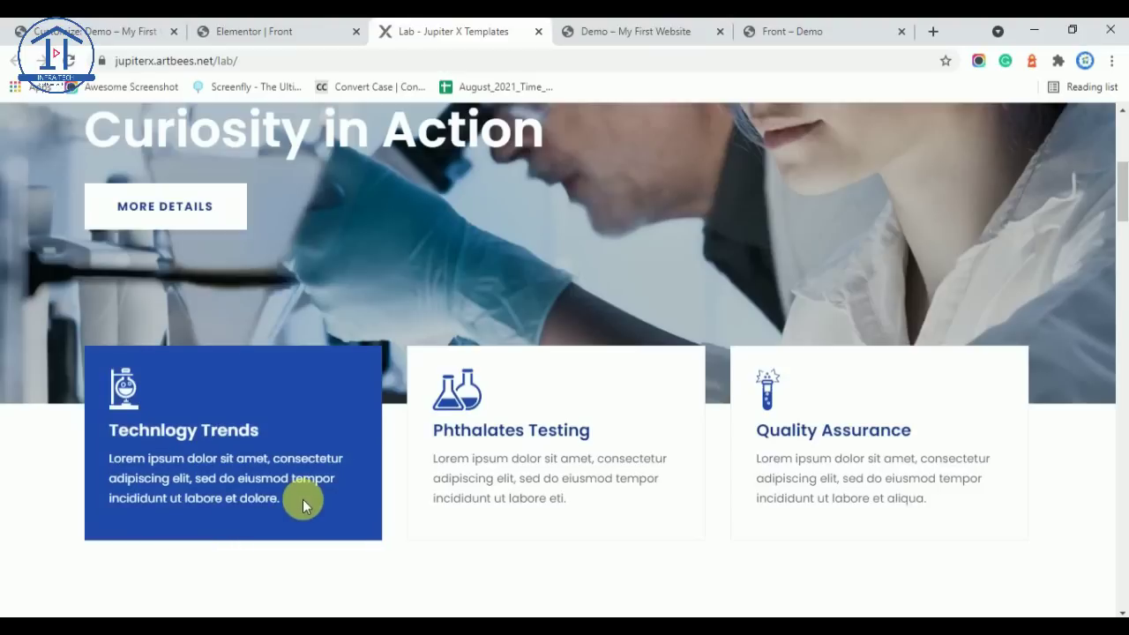
{"action": "left_click_drag", "start_coordinate": [301, 505], "coordinate": [119, 435]}
{"action": "key", "text": "ctrl+c"}
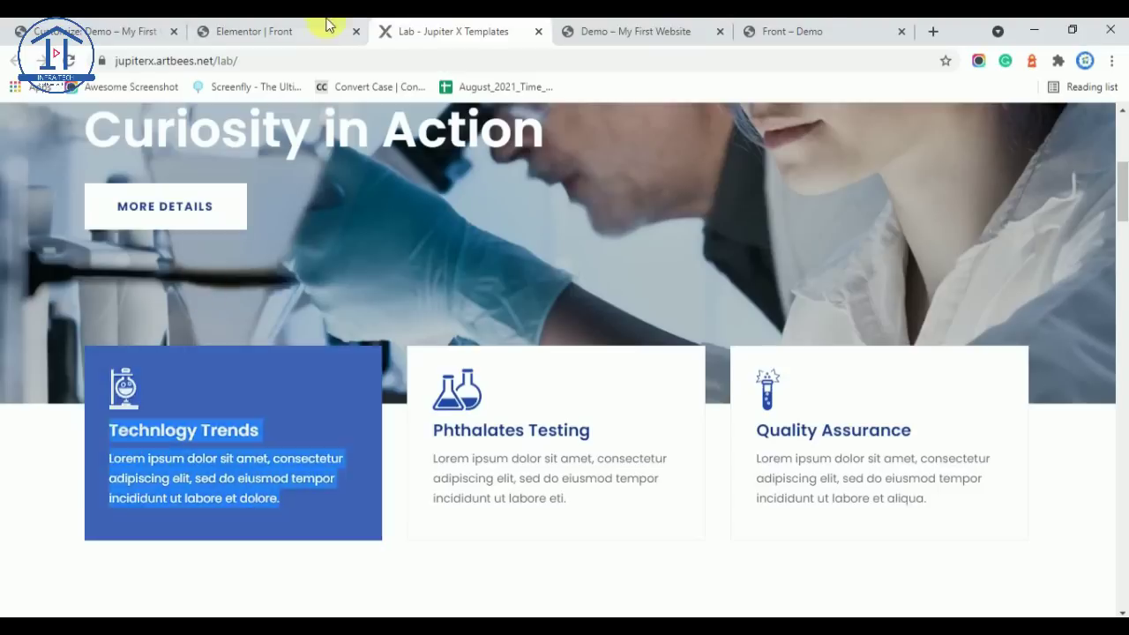
{"action": "left_click", "coordinate": [250, 31]}
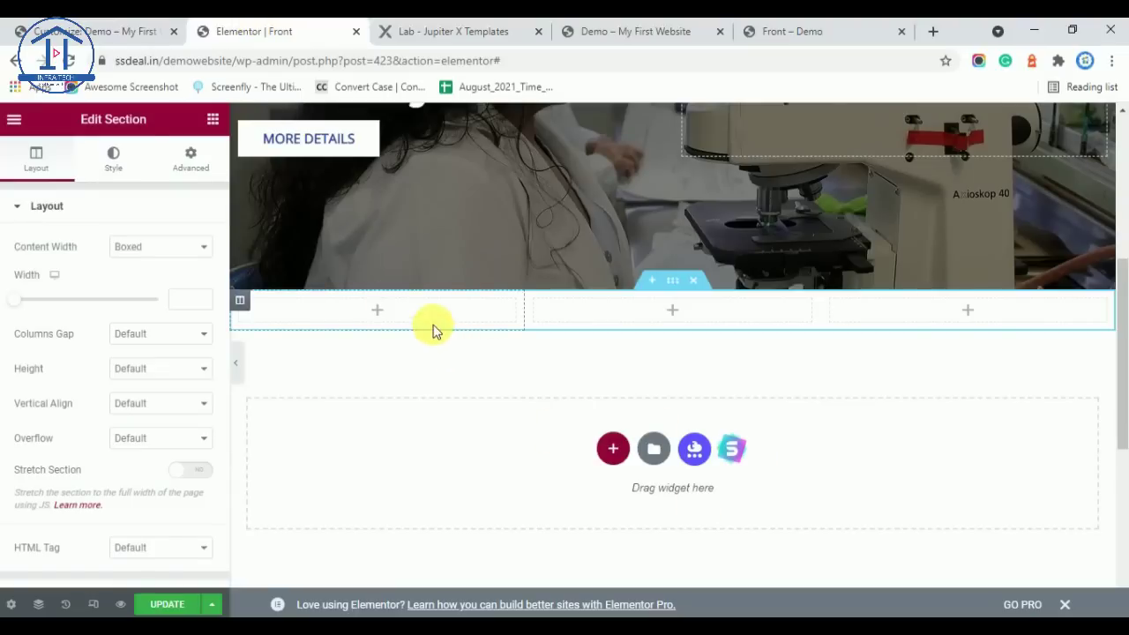
Search the widgets for "icon" and add an Icon Box to the first column of the three-column section
{"action": "left_click", "coordinate": [213, 118]}
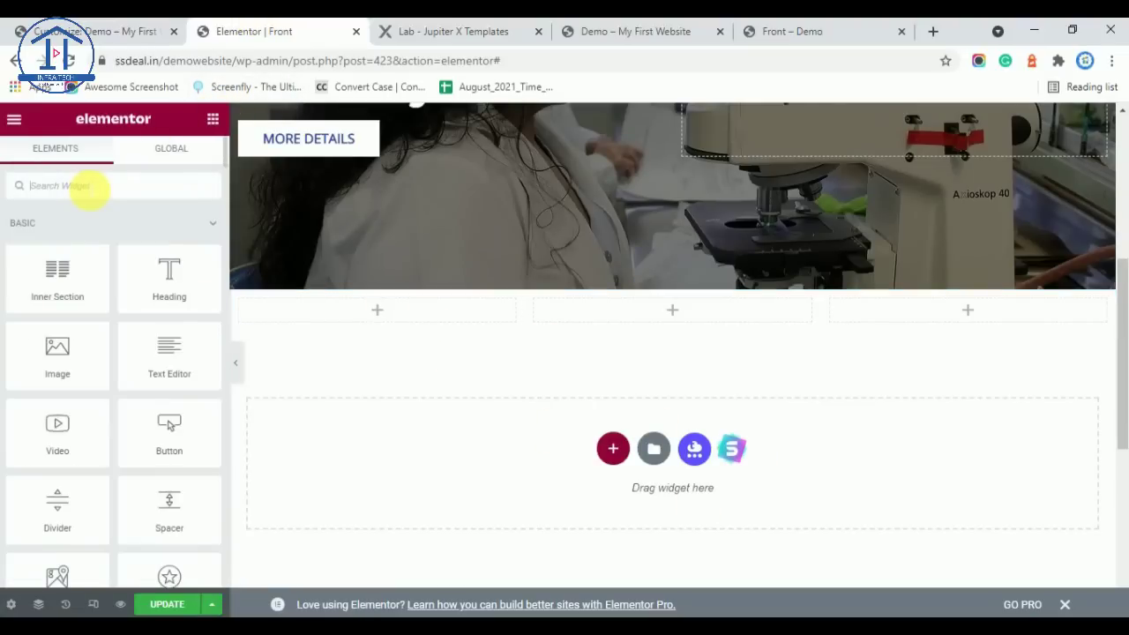
{"action": "type", "text": "icon"}
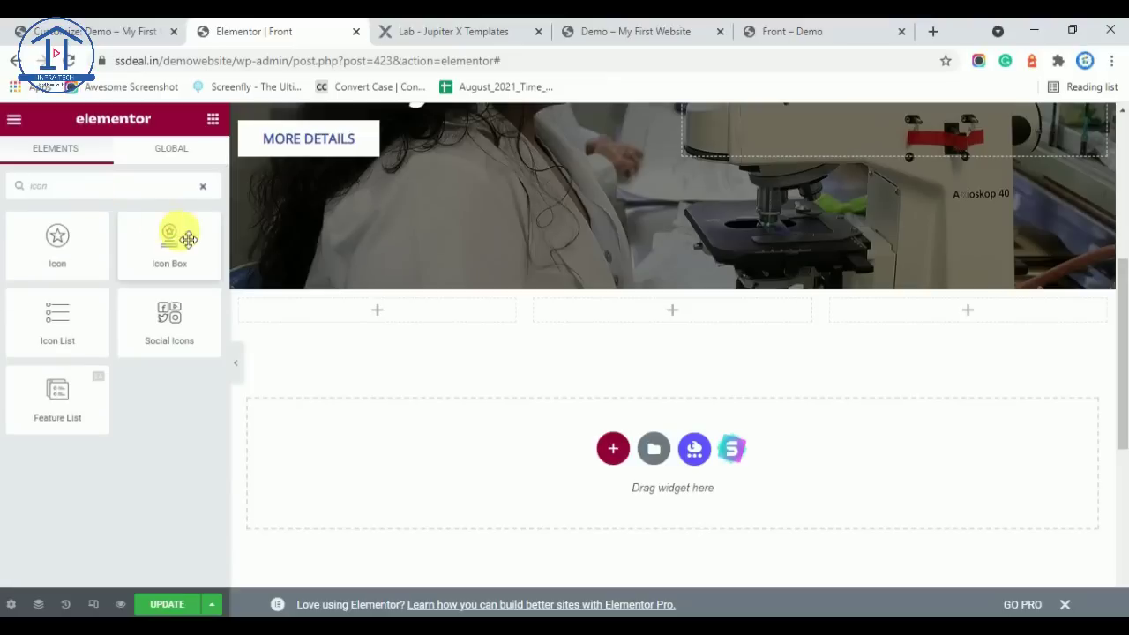
{"action": "left_click_drag", "start_coordinate": [171, 252], "coordinate": [371, 315]}
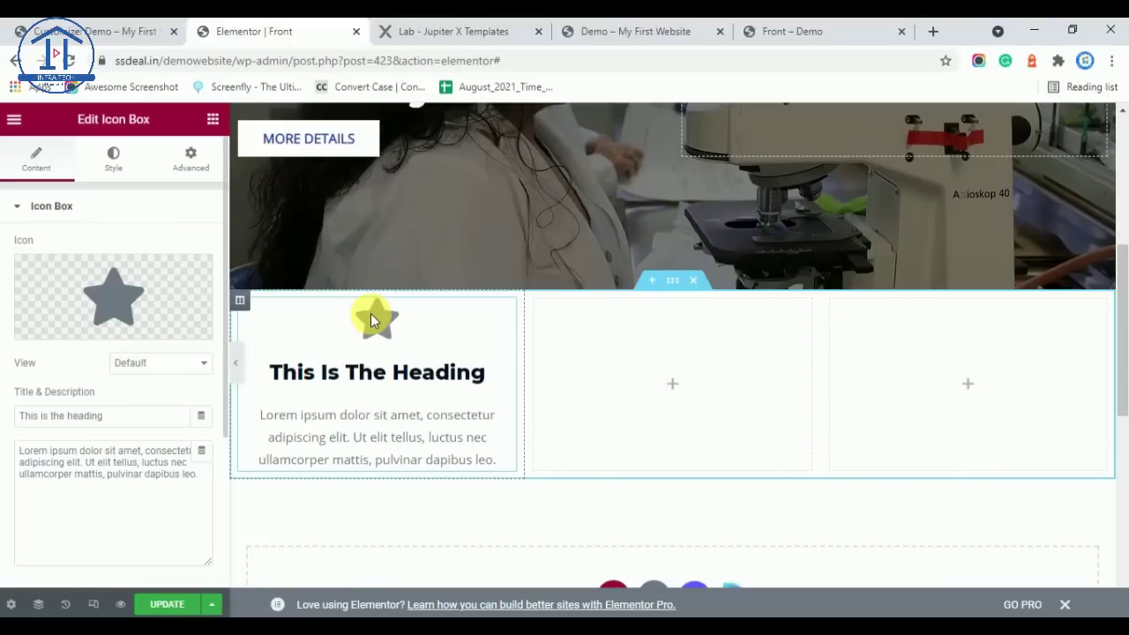
Replace the Icon Box description with the copied card text and cut the "Technlogy Trends" title line out of it
{"action": "mouse_move", "coordinate": [388, 540]}
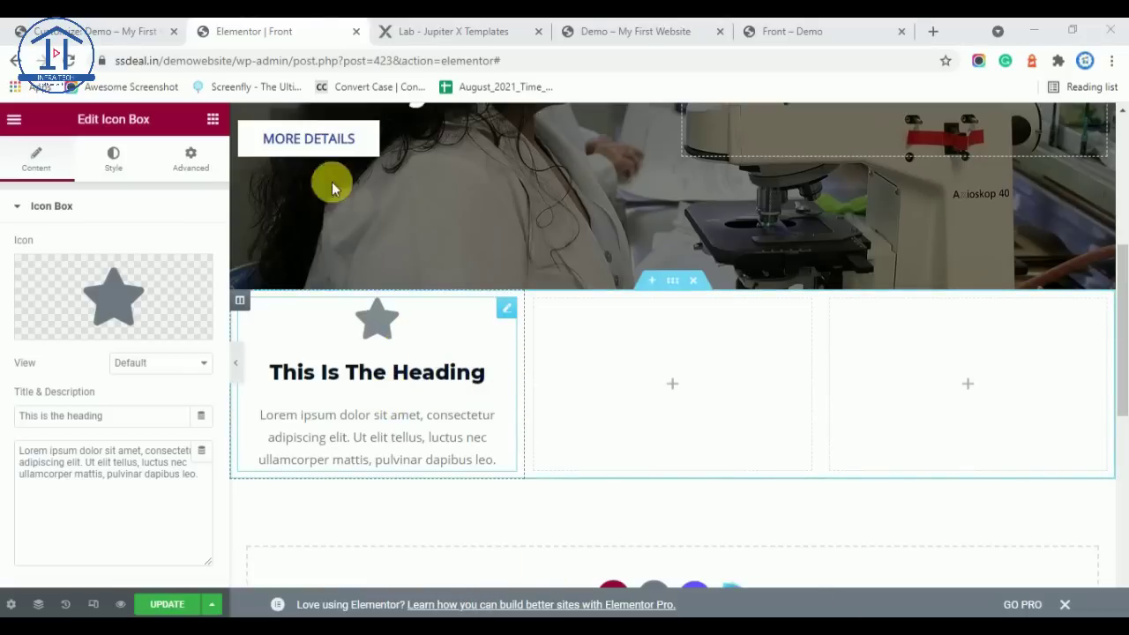
{"action": "left_click_drag", "start_coordinate": [132, 420], "coordinate": [20, 415]}
{"action": "left_click", "coordinate": [128, 485]}
{"action": "key", "text": "ctrl+a"}
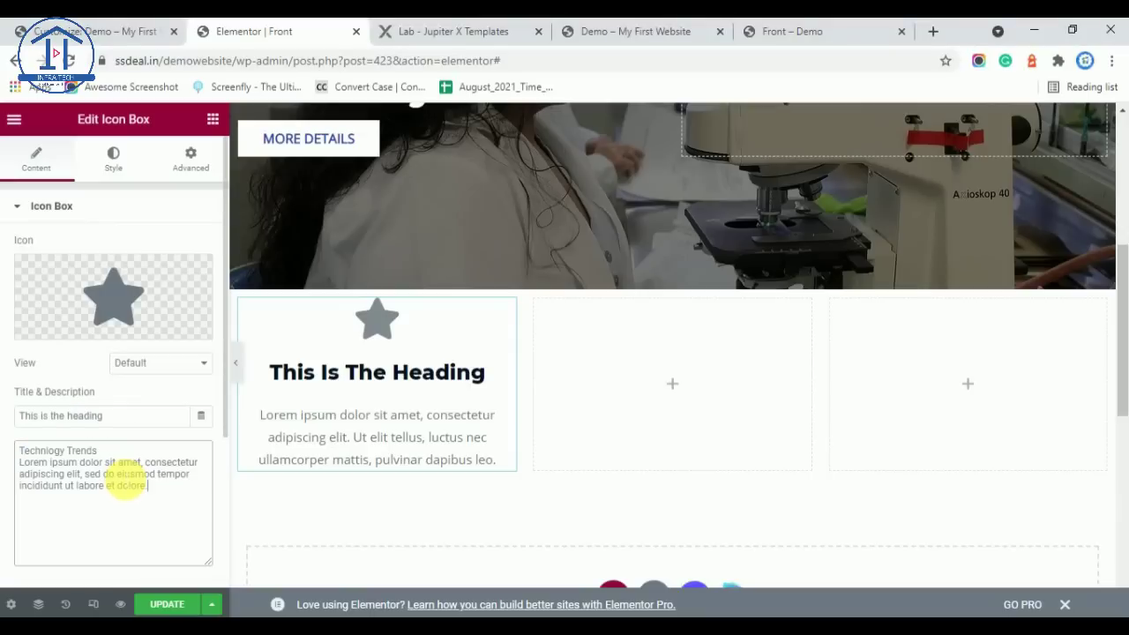
{"action": "key", "text": "ctrl+v"}
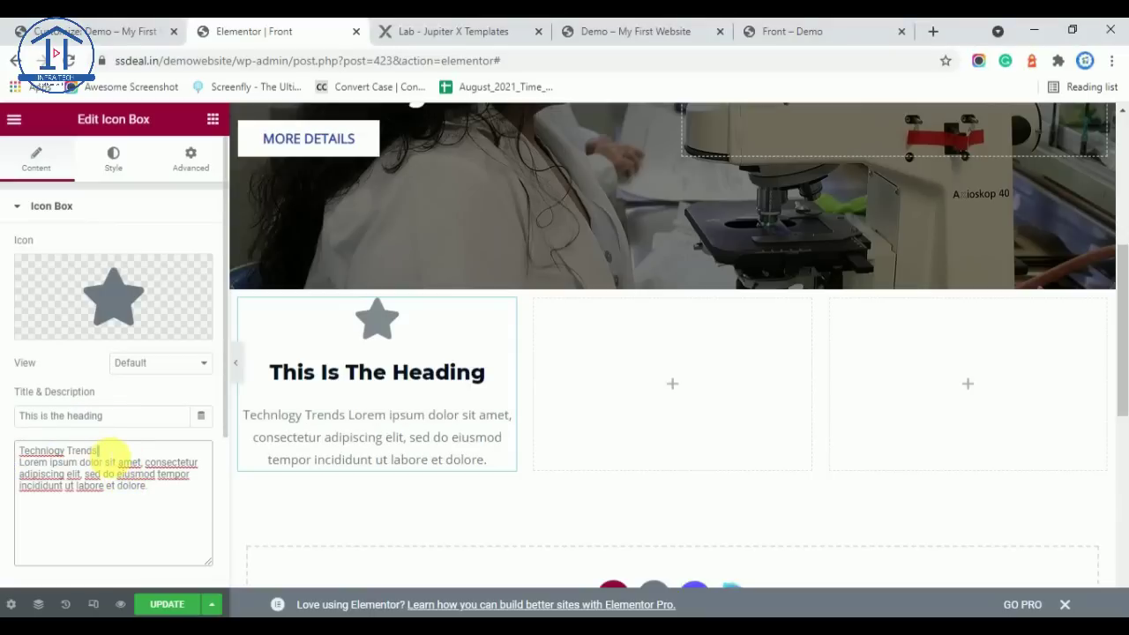
{"action": "left_click_drag", "start_coordinate": [110, 457], "coordinate": [35, 454]}
{"action": "key", "text": "ctrl+x"}
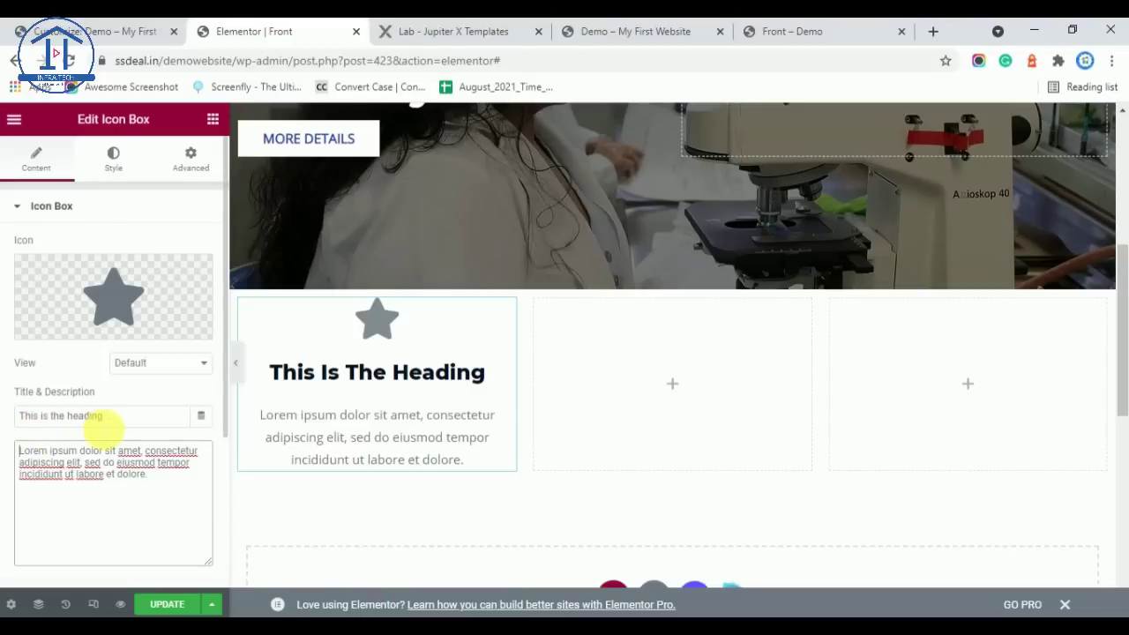
Replace the Icon Box title with the cut "Technlogy Trends" text and check it against the Lab template's card
{"action": "left_click_drag", "start_coordinate": [118, 415], "coordinate": [26, 419]}
{"action": "key", "text": "ctrl+v"}
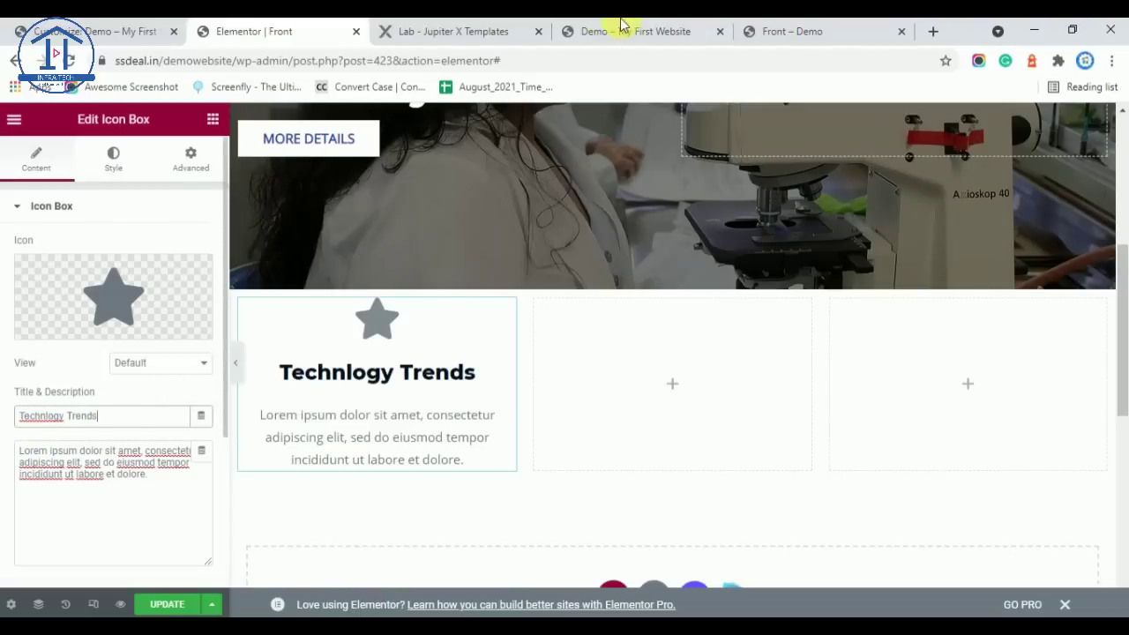
{"action": "left_click", "coordinate": [399, 26]}
{"action": "left_click_drag", "start_coordinate": [279, 499], "coordinate": [106, 429]}
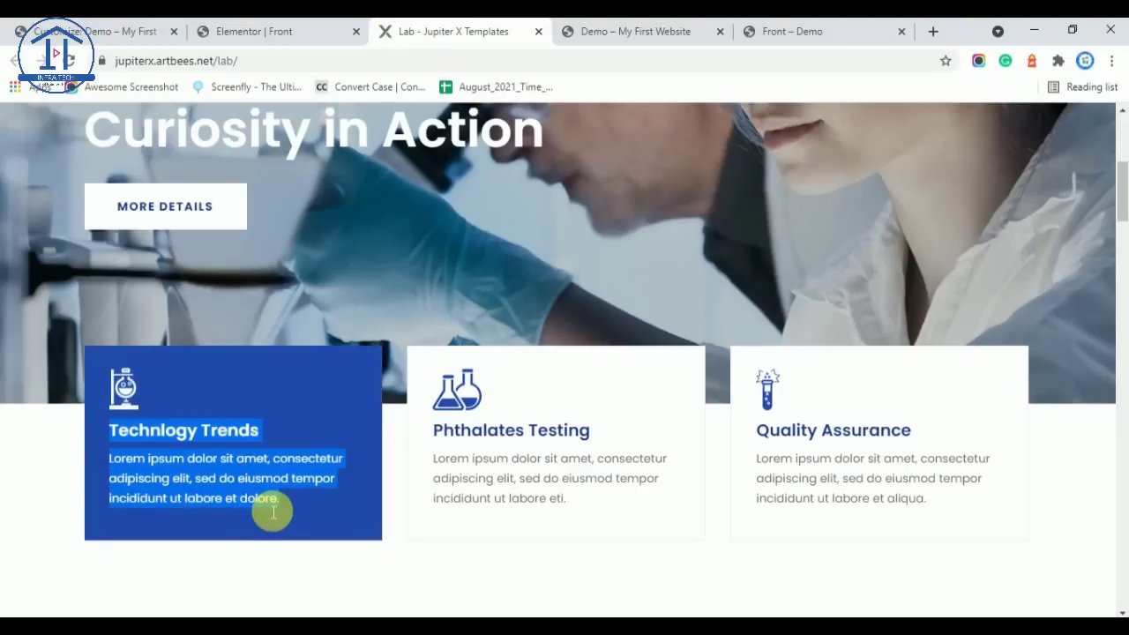
{"action": "left_click", "coordinate": [323, 29]}
Check the Lab card's icon and replace the Icon Box star with the medical pump bottle found by searching "medi"
{"action": "mouse_move", "coordinate": [113, 287]}
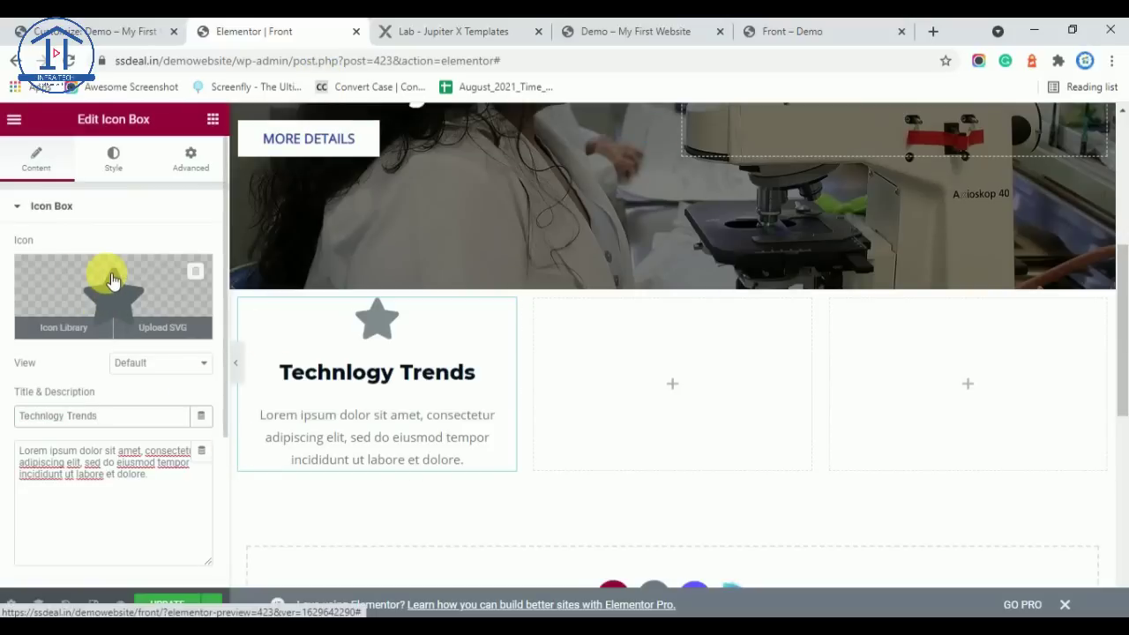
{"action": "left_click", "coordinate": [442, 31]}
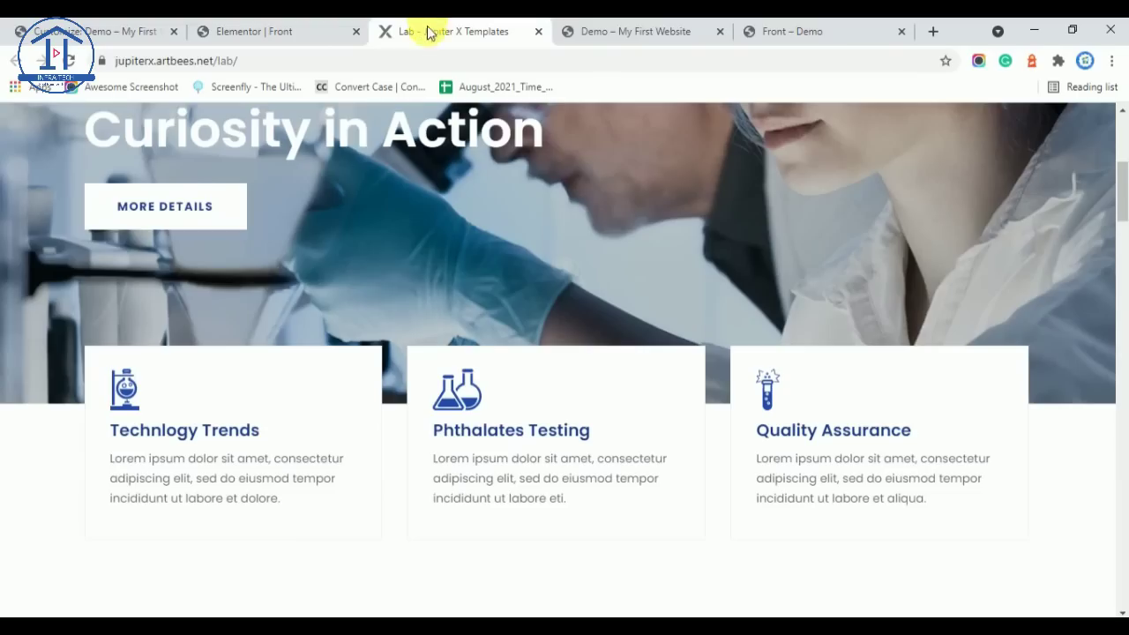
{"action": "left_click_drag", "start_coordinate": [114, 413], "coordinate": [468, 353]}
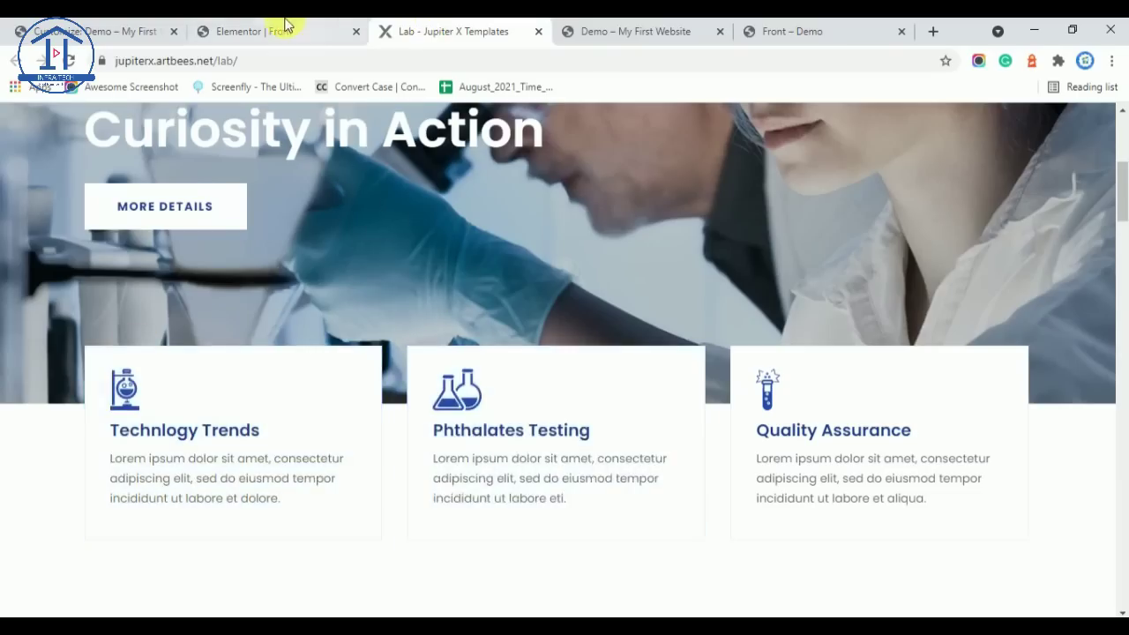
{"action": "left_click", "coordinate": [285, 28]}
{"action": "left_click", "coordinate": [91, 287]}
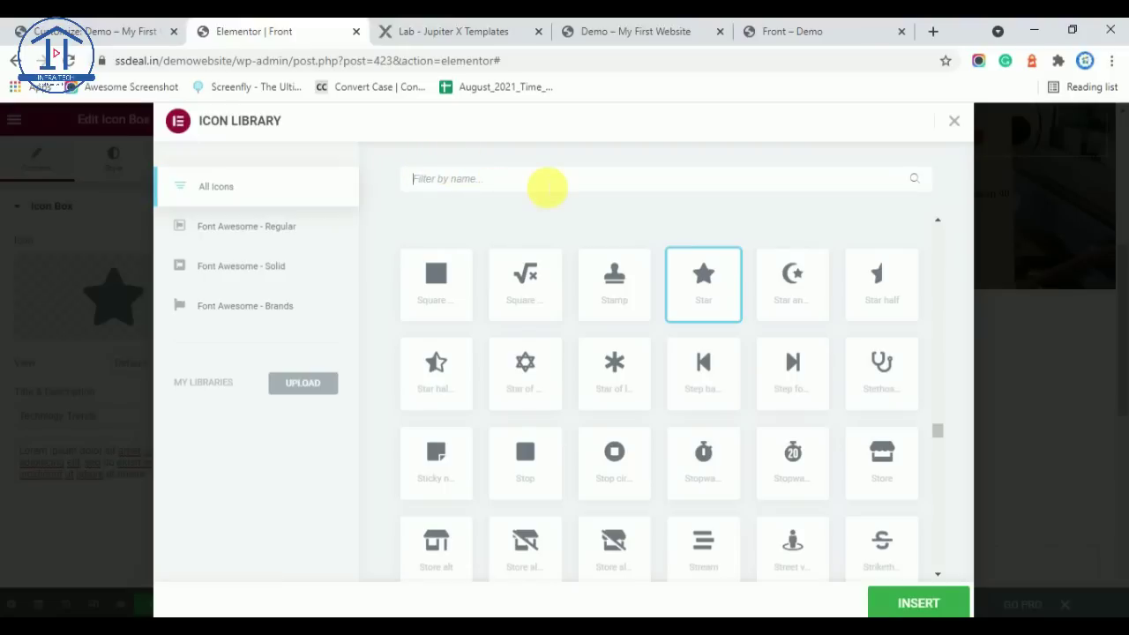
{"action": "type", "text": "medi"}
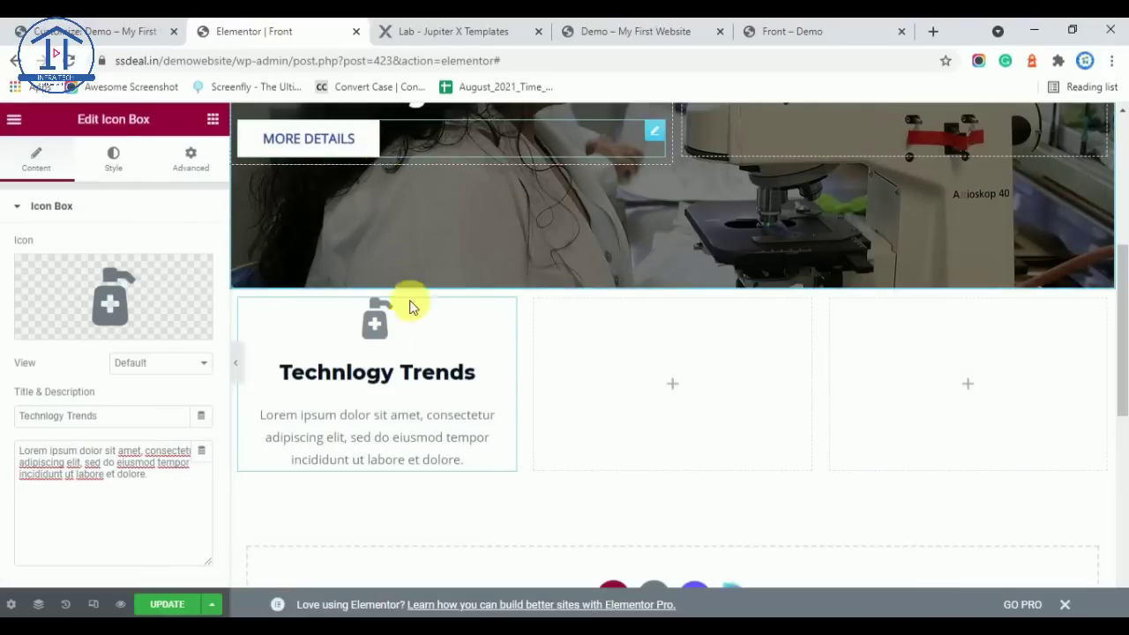
Compare the Icon Box with the Lab template's first card and set its icon's primary color to the global Main Color
{"action": "left_click", "coordinate": [427, 23]}
{"action": "left_click_drag", "start_coordinate": [126, 429], "coordinate": [222, 479]}
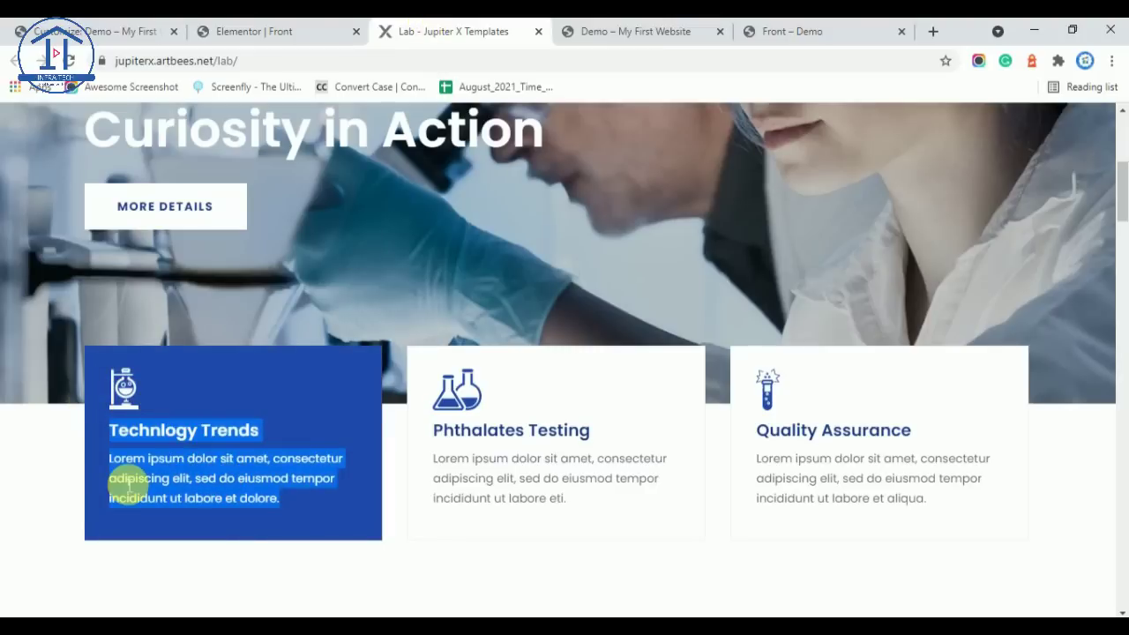
{"action": "left_click", "coordinate": [8, 451]}
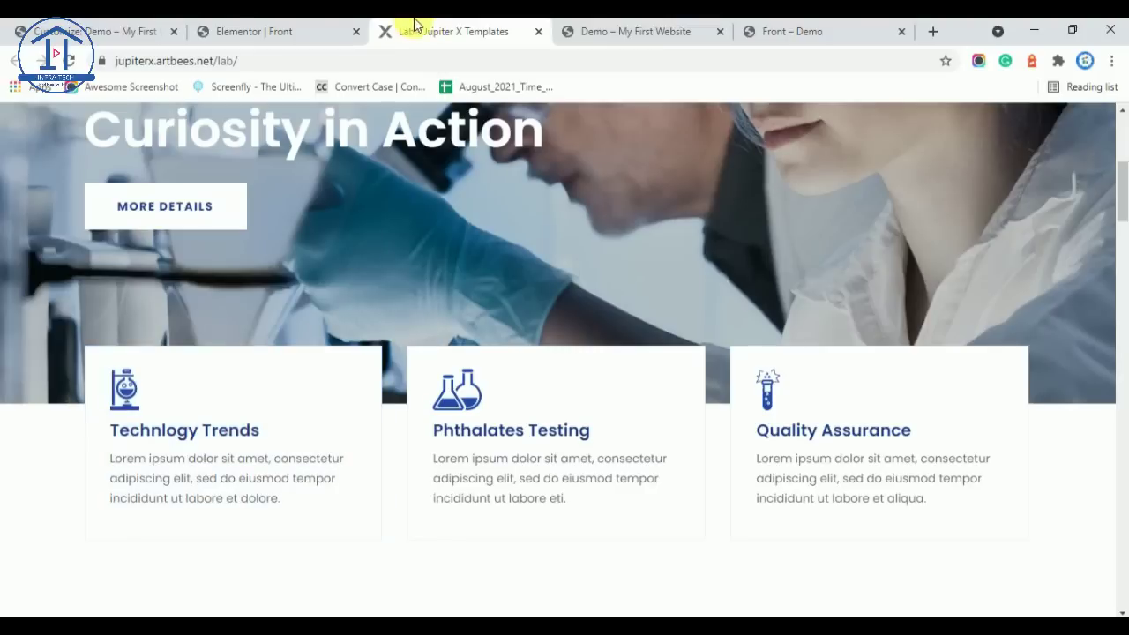
{"action": "left_click", "coordinate": [245, 27]}
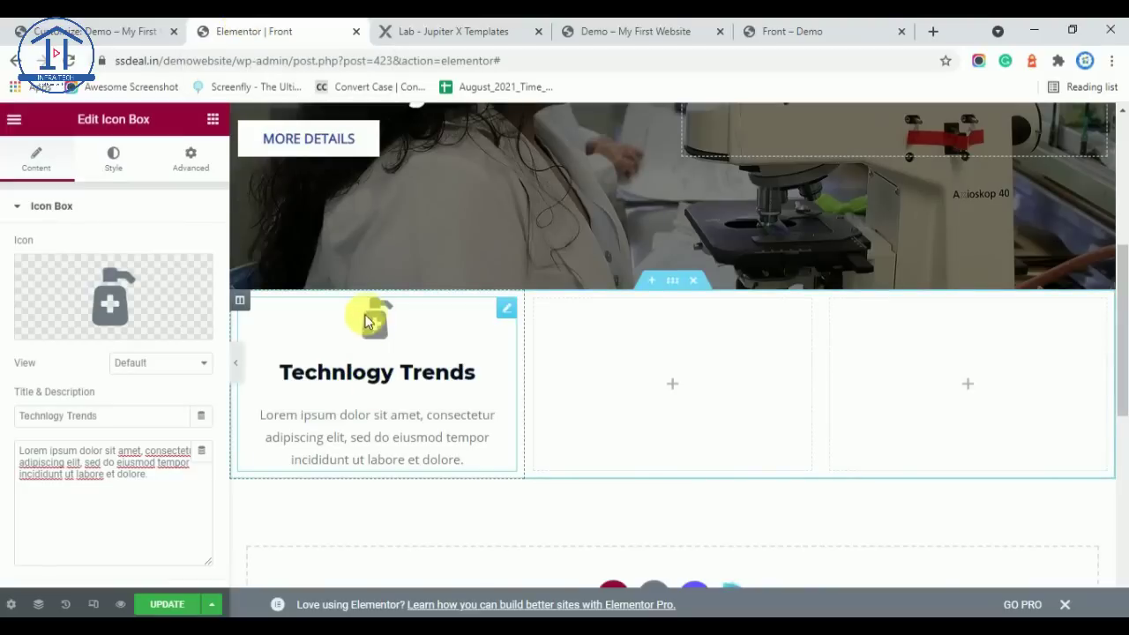
{"action": "left_click", "coordinate": [445, 24]}
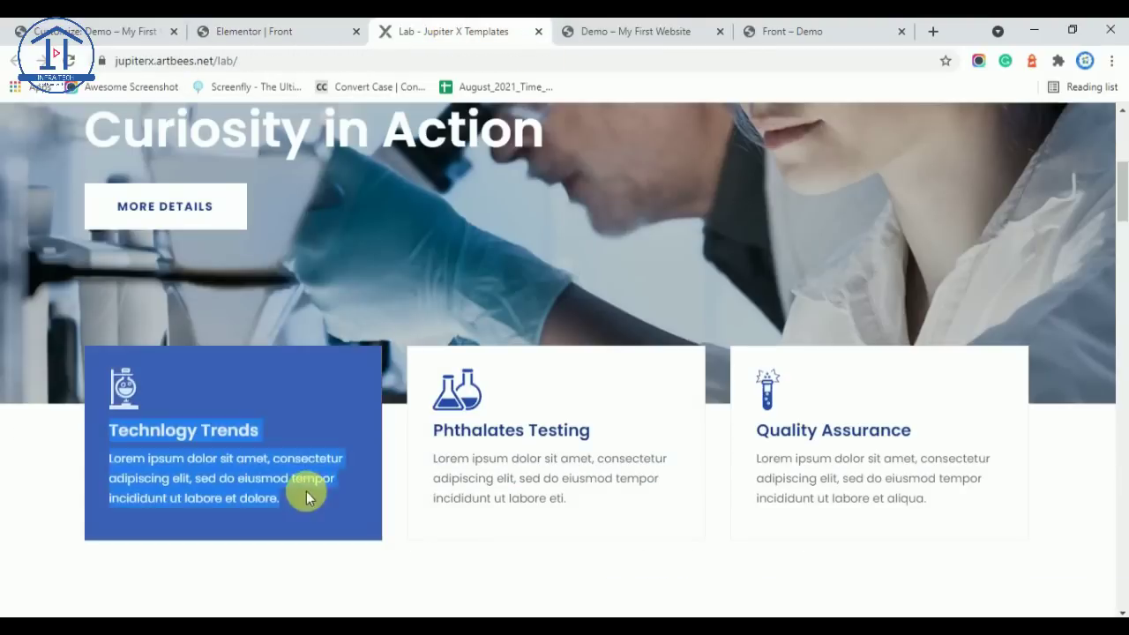
{"action": "left_click", "coordinate": [285, 26]}
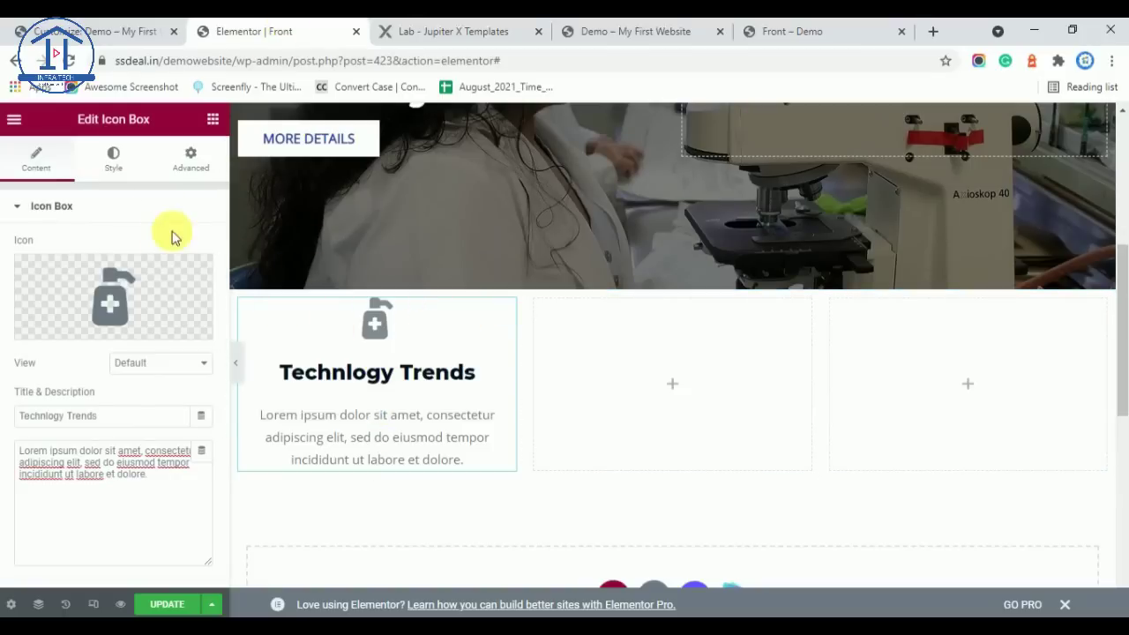
{"action": "left_click", "coordinate": [115, 160]}
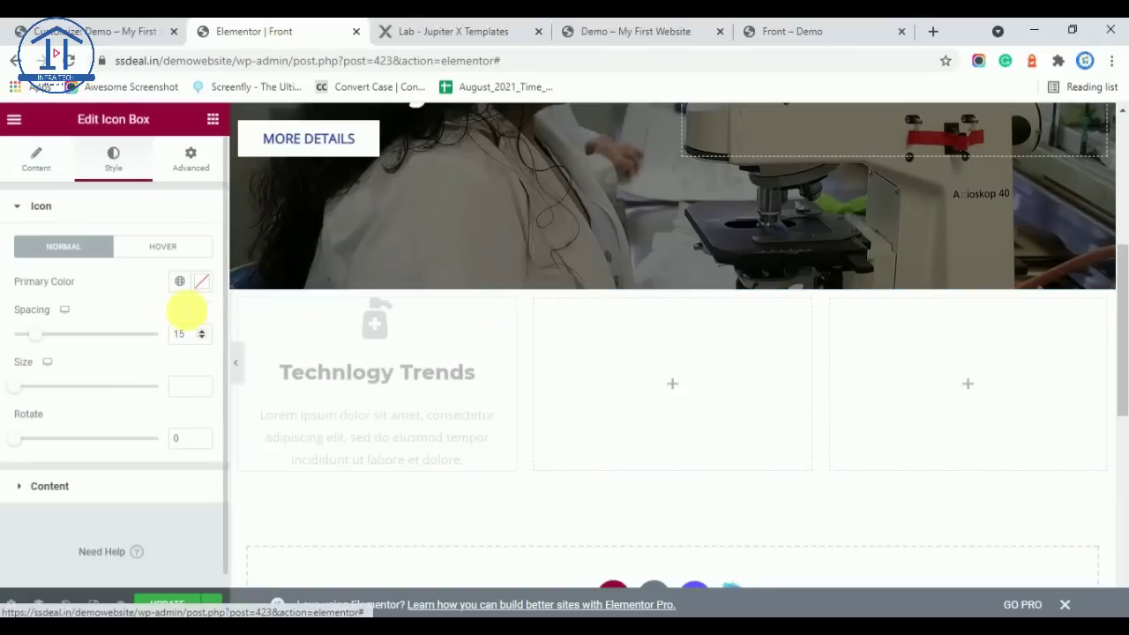
{"action": "left_click", "coordinate": [188, 289]}
{"action": "scroll", "coordinate": [124, 446], "scroll_direction": "down", "scroll_amount": 3}
{"action": "left_click", "coordinate": [85, 490]}
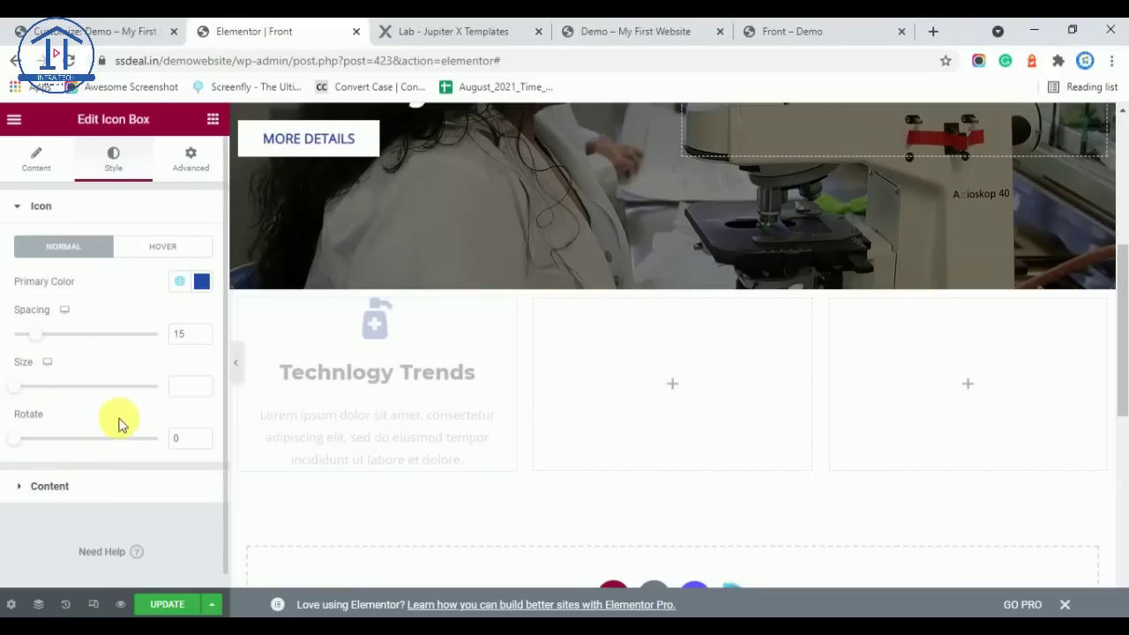
Set the Icon Box title color to the global Main Color and align the content left
{"action": "left_click", "coordinate": [53, 485]}
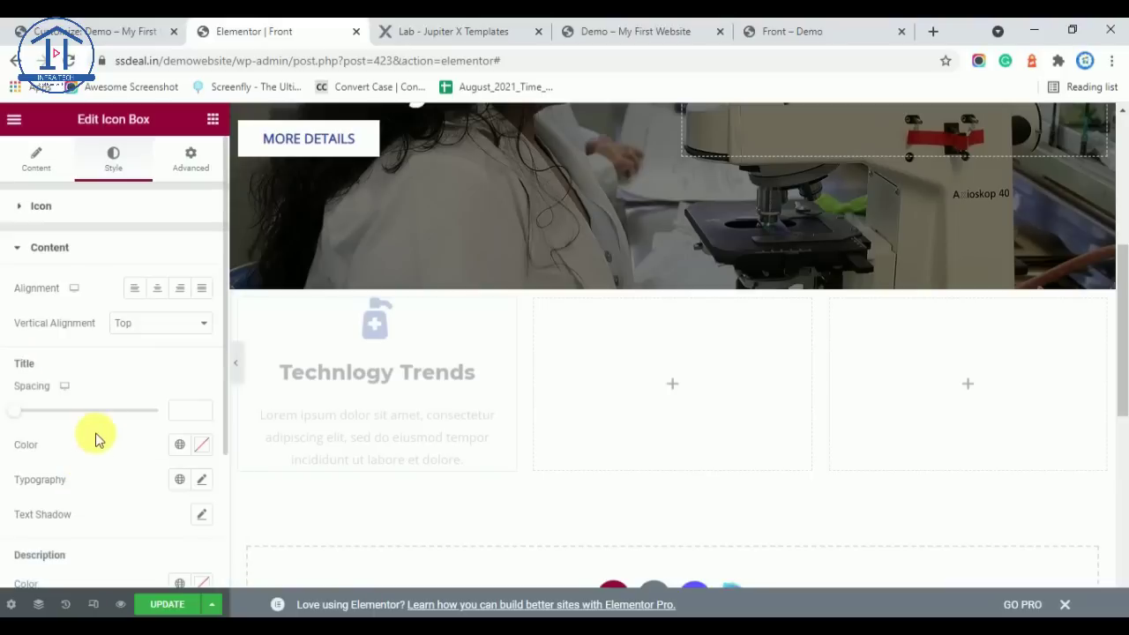
{"action": "left_click", "coordinate": [185, 449]}
{"action": "scroll", "coordinate": [94, 348], "scroll_direction": "down", "scroll_amount": 4}
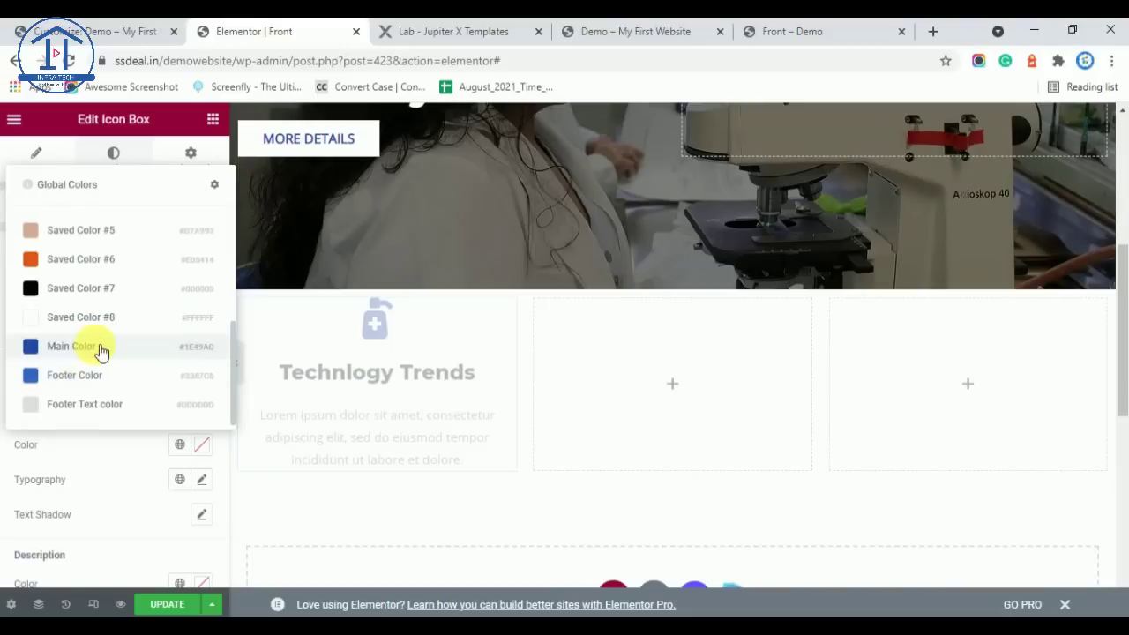
{"action": "left_click", "coordinate": [95, 352]}
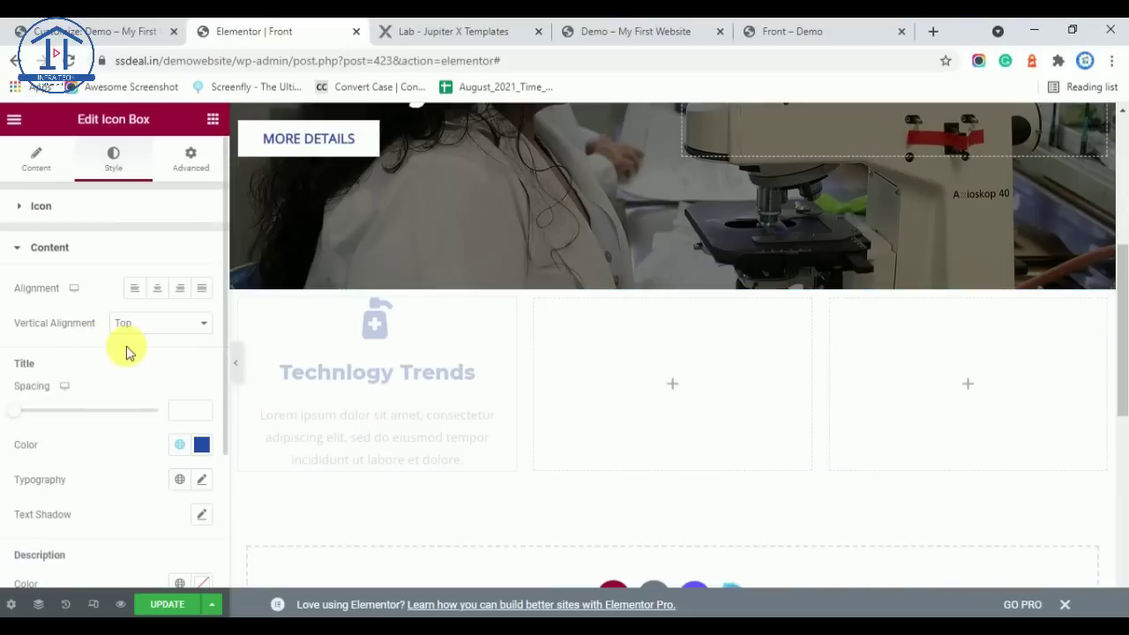
{"action": "left_click", "coordinate": [137, 289]}
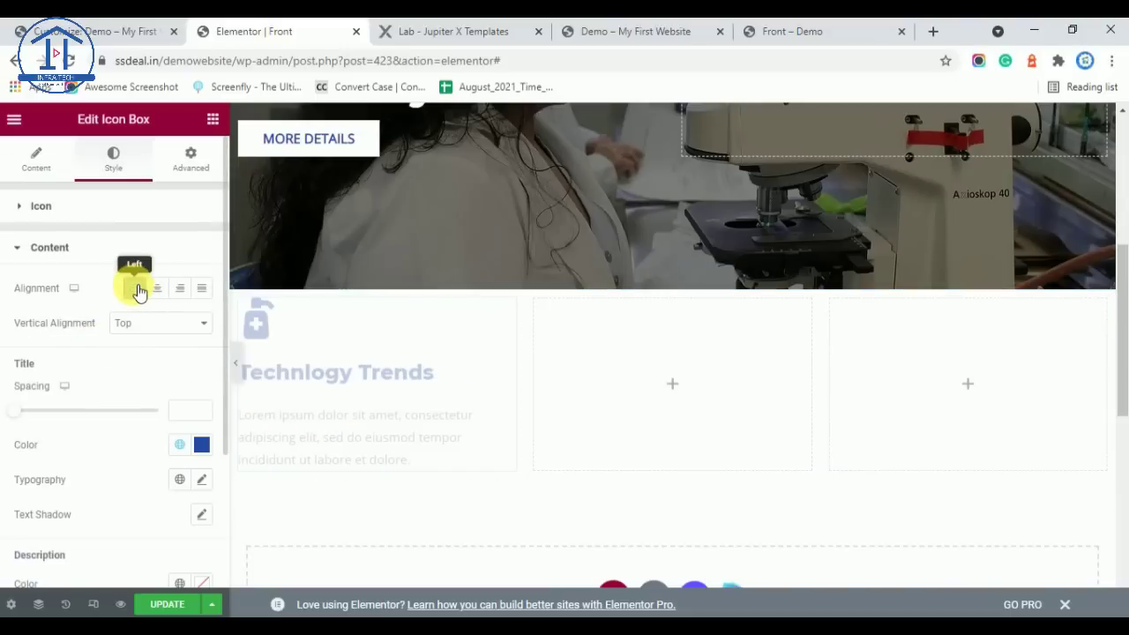
Compare the alignment and title font of the Lab template's "Technlogy Trends" card with the Icon Box
{"action": "left_click", "coordinate": [476, 31]}
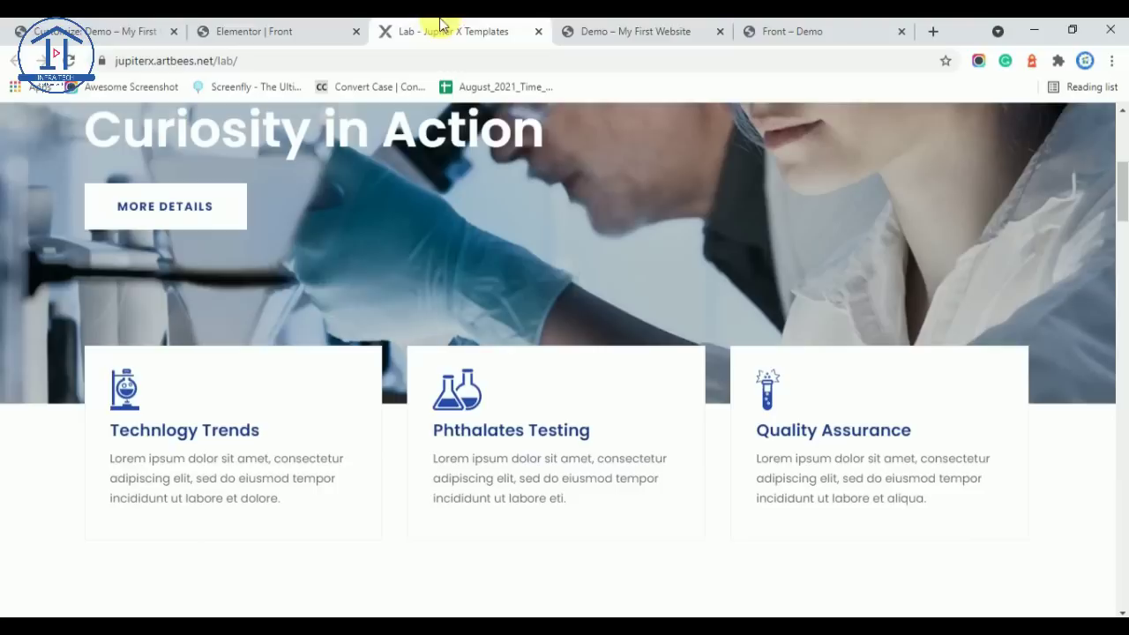
{"action": "left_click_drag", "start_coordinate": [120, 390], "coordinate": [203, 517]}
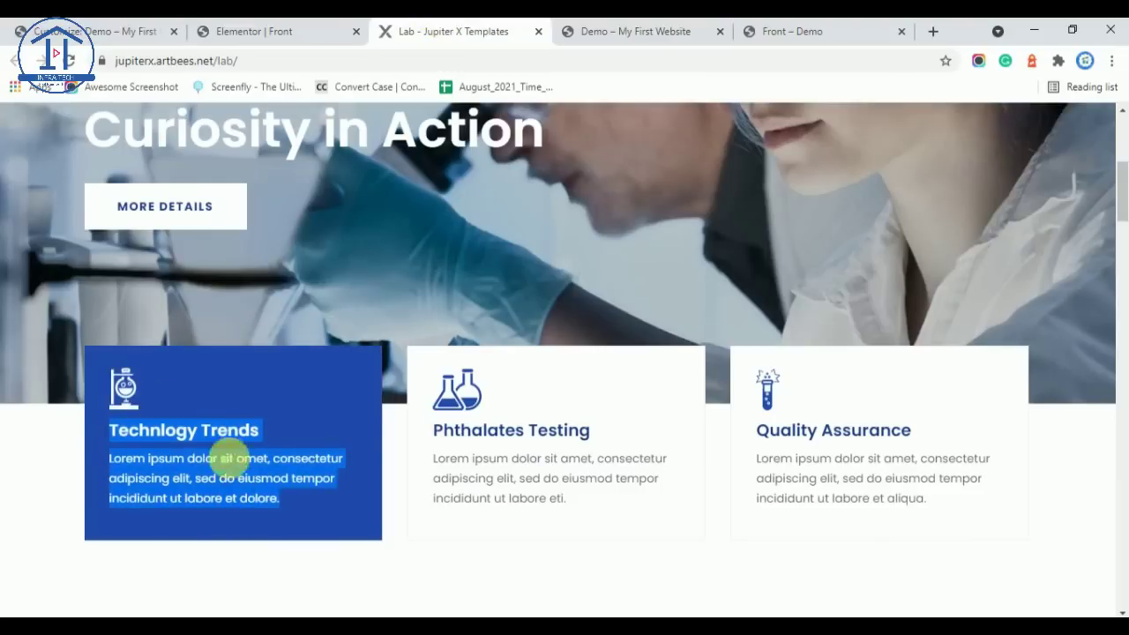
{"action": "left_click", "coordinate": [277, 29]}
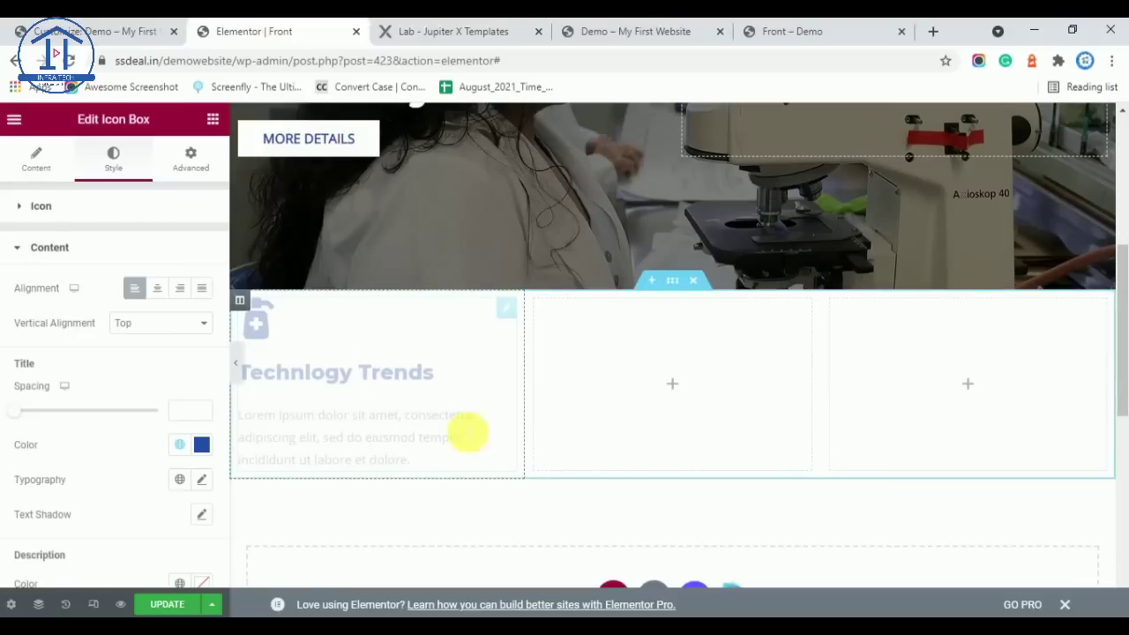
{"action": "left_click", "coordinate": [468, 29]}
{"action": "left_click", "coordinate": [346, 32]}
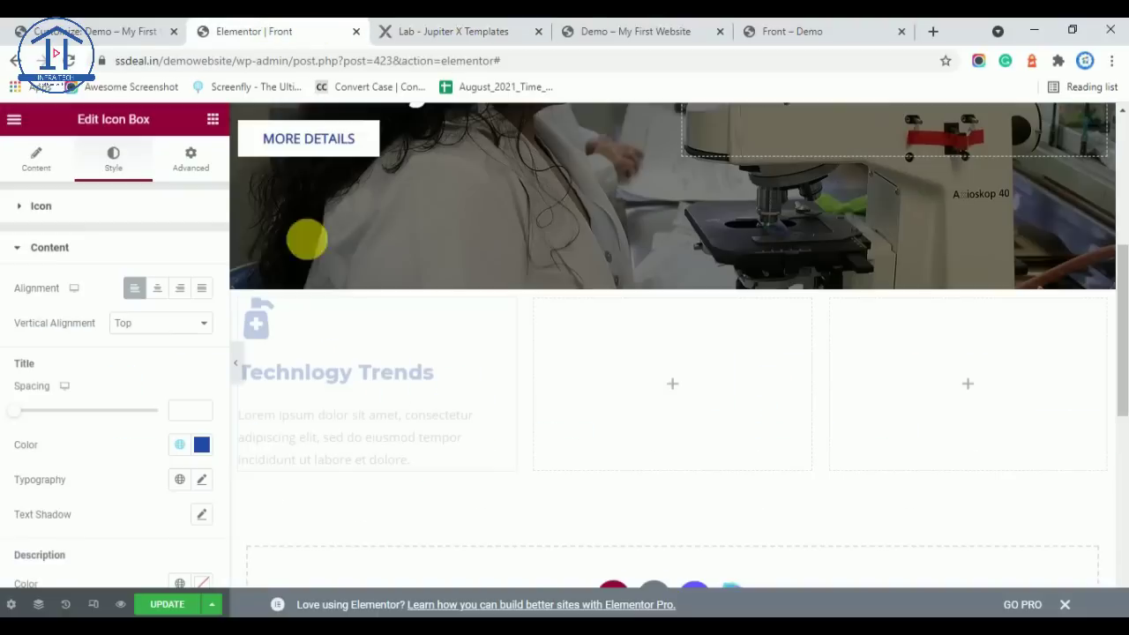
{"action": "left_click", "coordinate": [492, 29]}
{"action": "left_click_drag", "start_coordinate": [385, 300], "coordinate": [266, 429]}
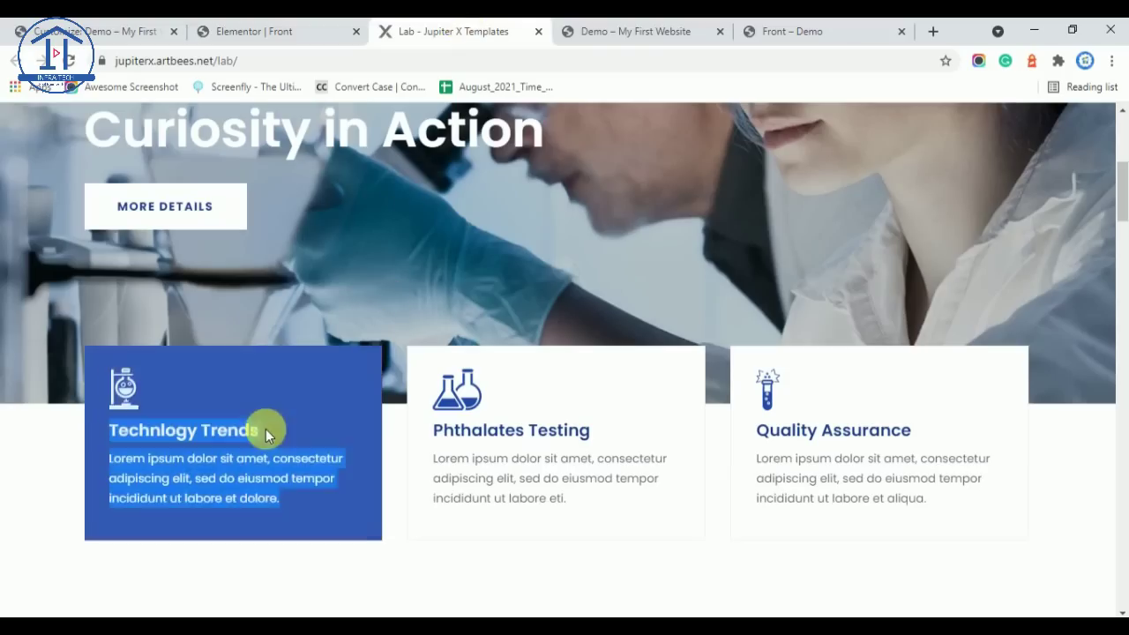
{"action": "left_click", "coordinate": [265, 31]}
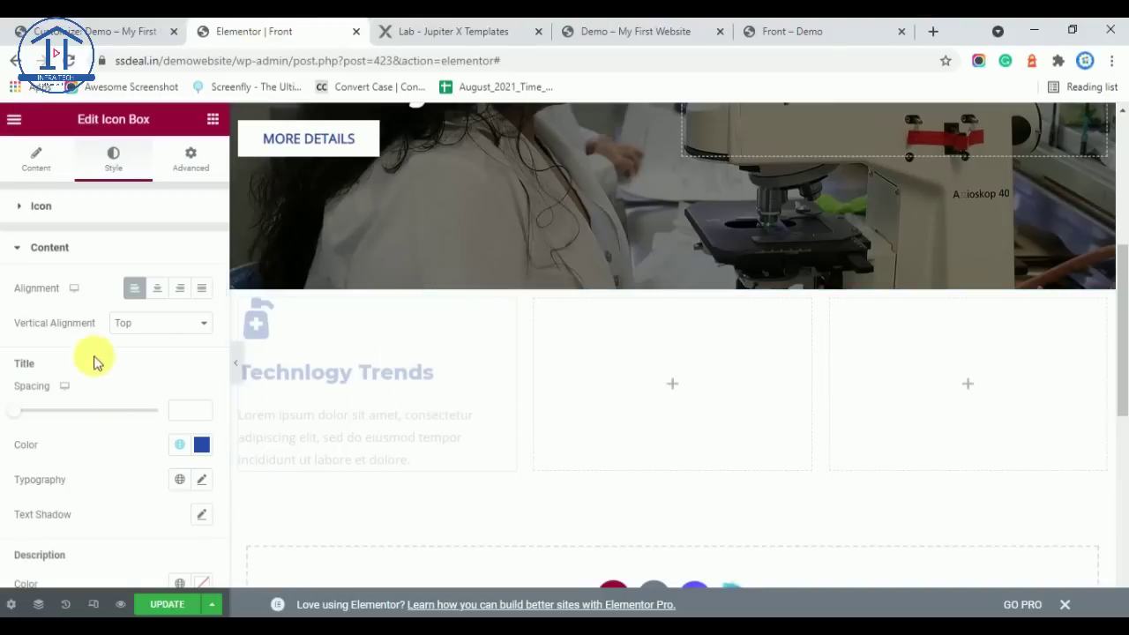
Set the Icon Box title typography to Poppins with weight 600 and check it against the Lab template
{"action": "left_click", "coordinate": [202, 483]}
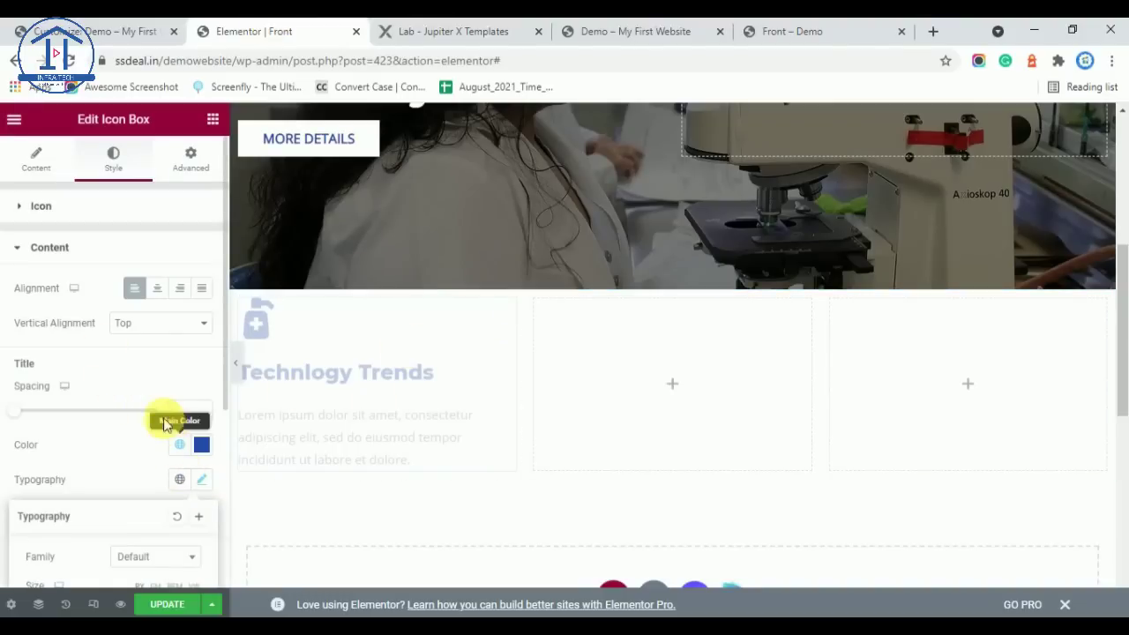
{"action": "scroll", "coordinate": [169, 424], "scroll_direction": "down", "scroll_amount": 2}
{"action": "left_click", "coordinate": [153, 365]}
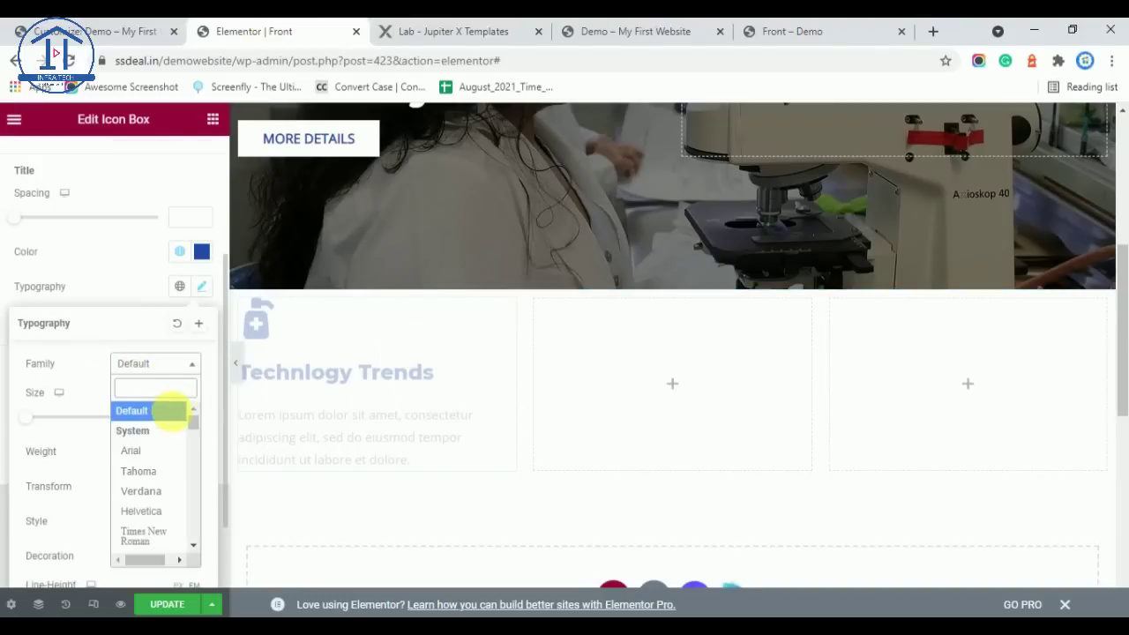
{"action": "type", "text": "pop"}
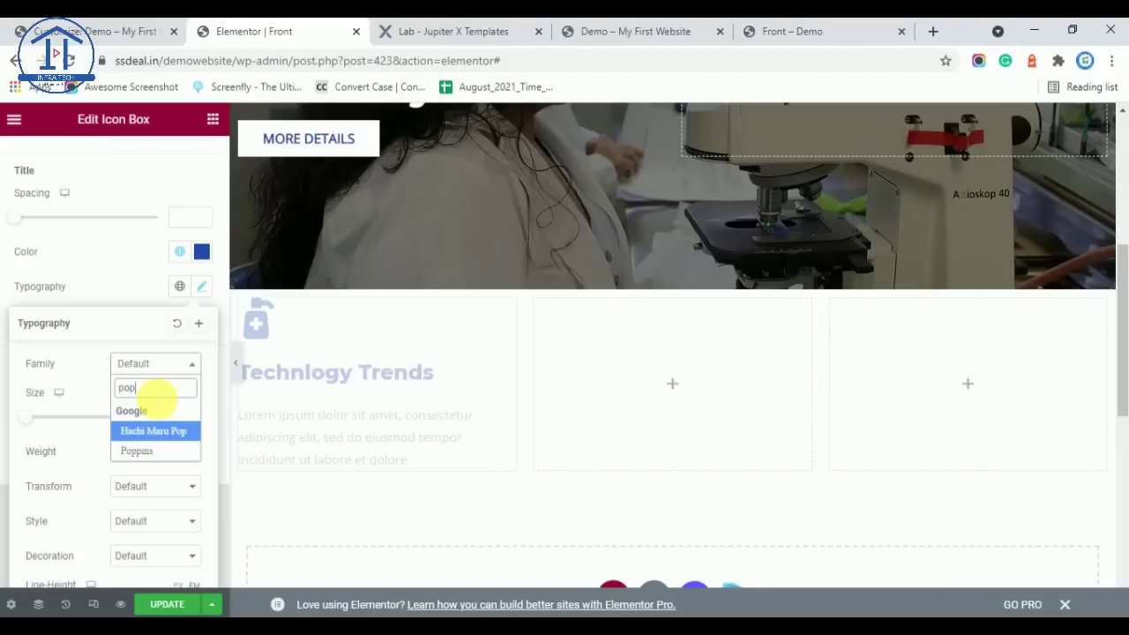
{"action": "left_click", "coordinate": [150, 453]}
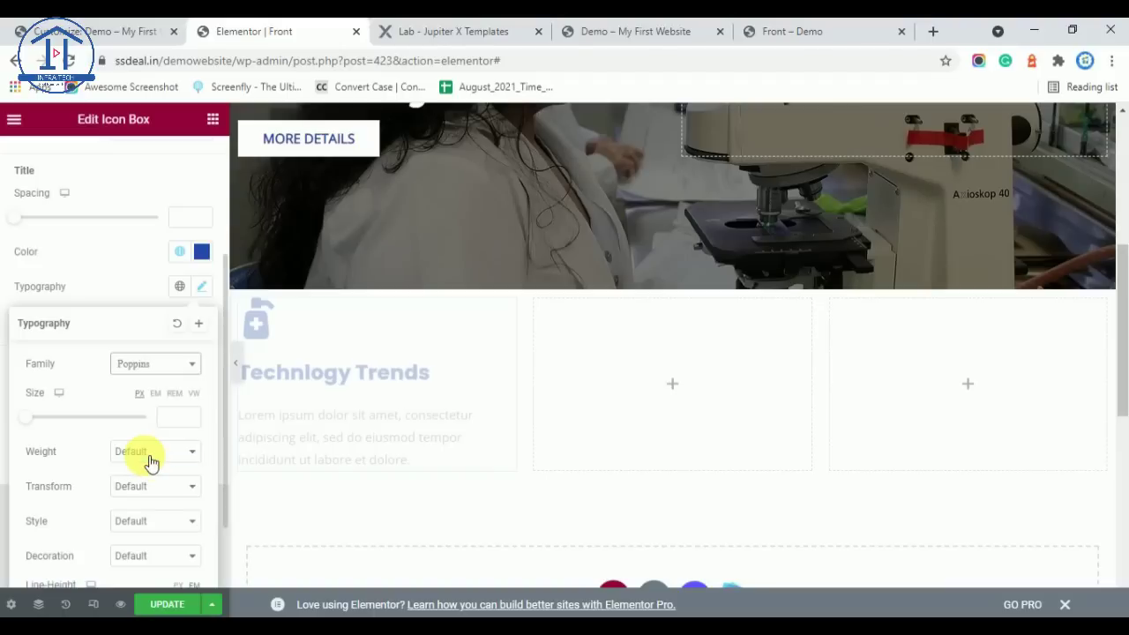
{"action": "left_click", "coordinate": [162, 451]}
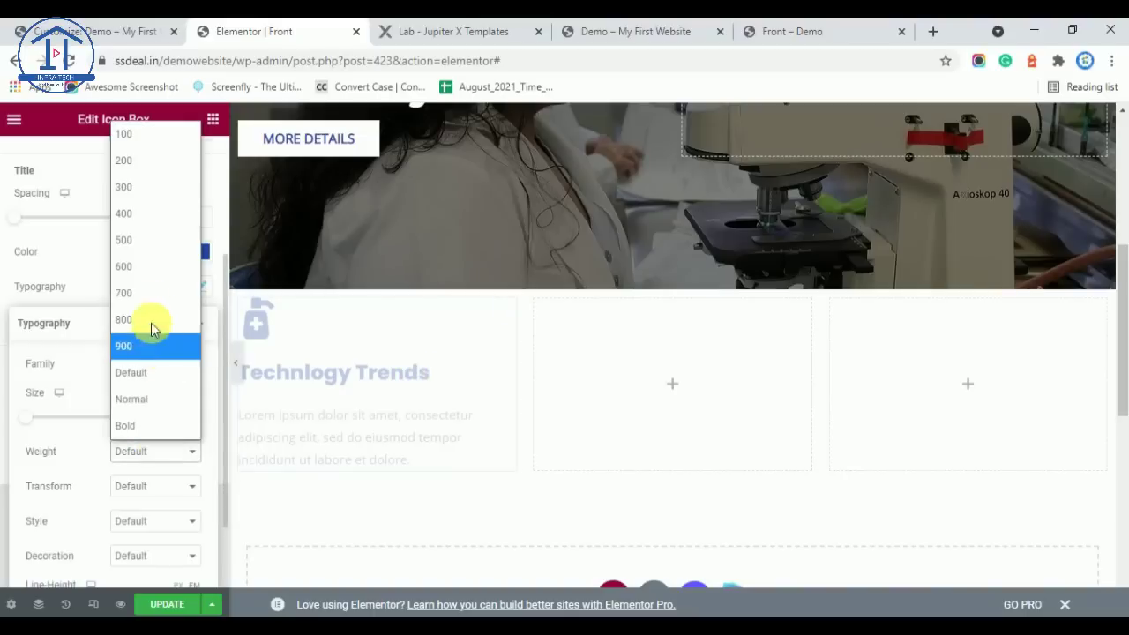
{"action": "left_click", "coordinate": [153, 267]}
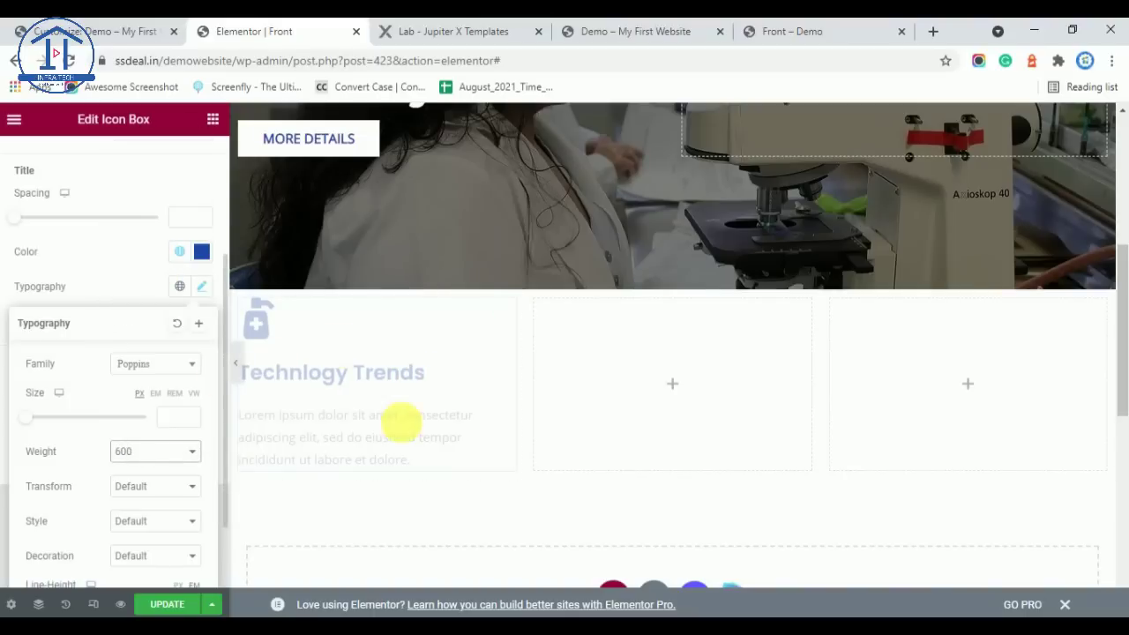
{"action": "left_click", "coordinate": [454, 31]}
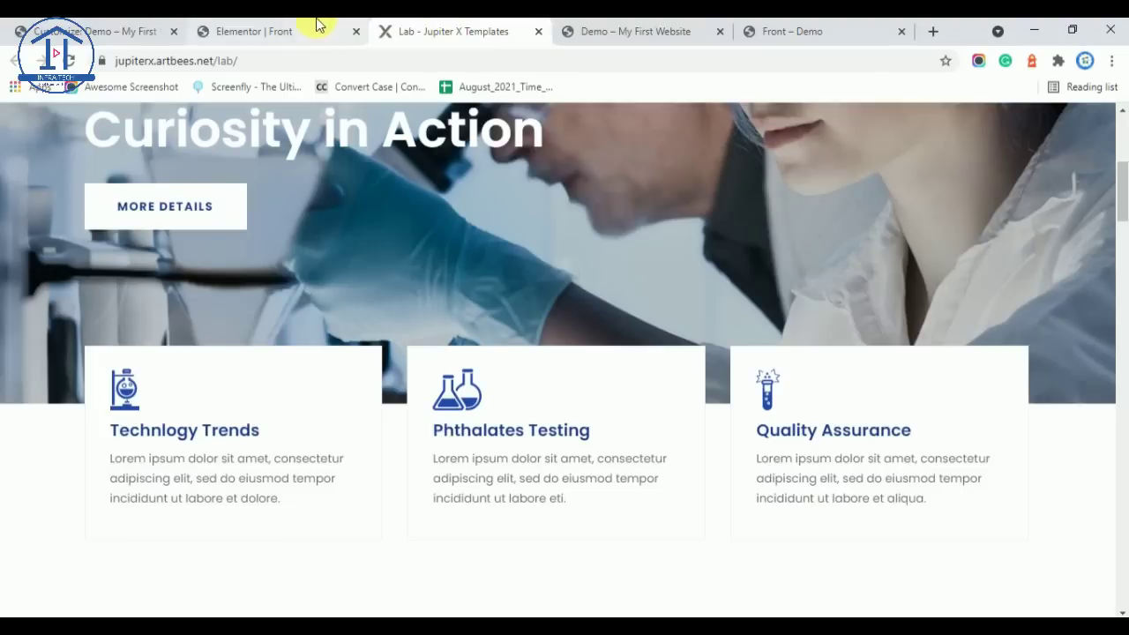
{"action": "left_click", "coordinate": [291, 27]}
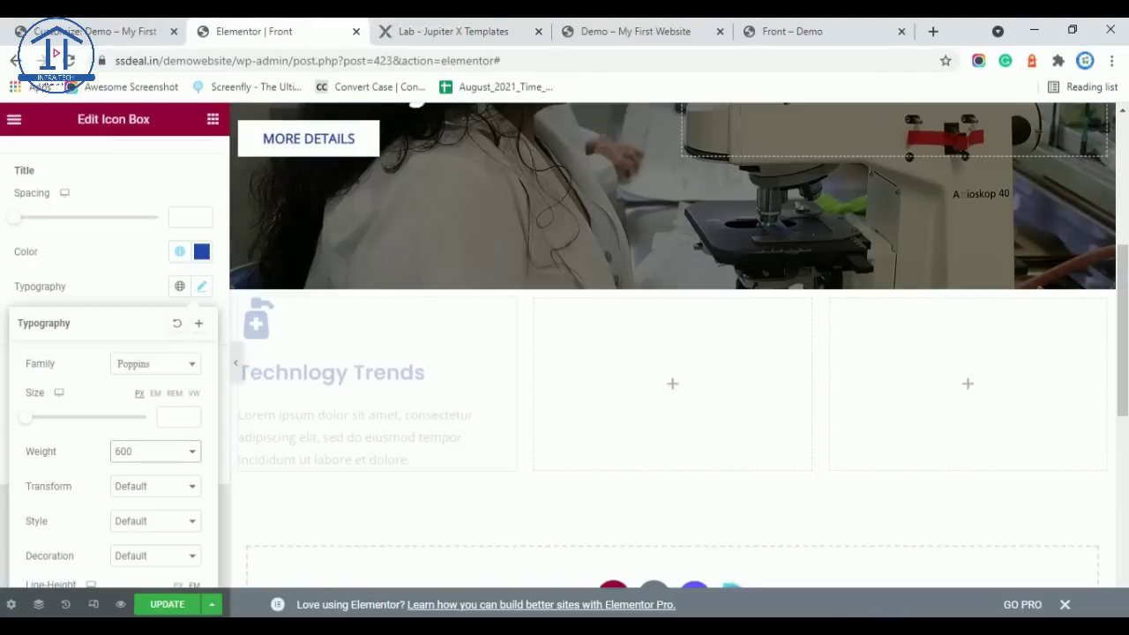
Update the Front page and reload its Elementor editor
{"action": "left_click", "coordinate": [176, 606]}
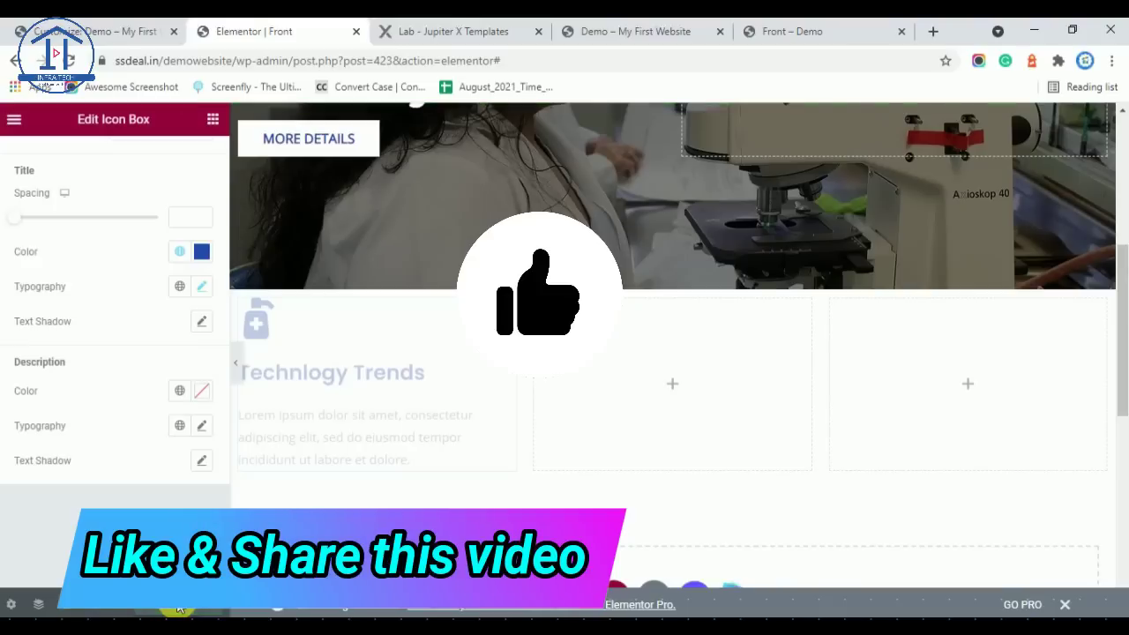
{"action": "left_click", "coordinate": [474, 62]}
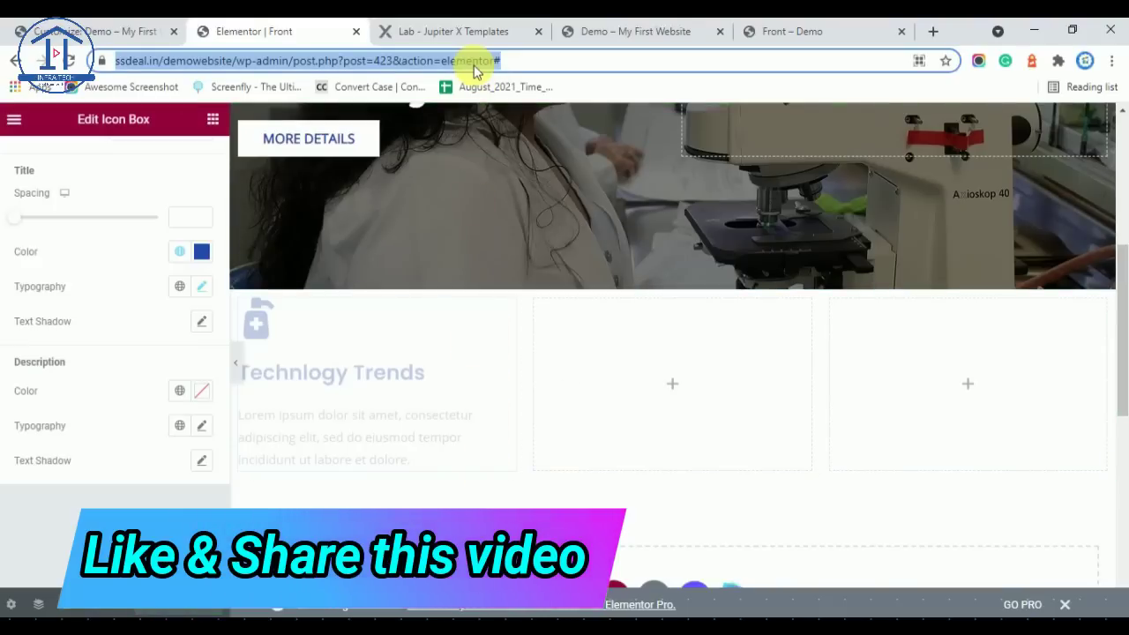
{"action": "key", "text": "Return"}
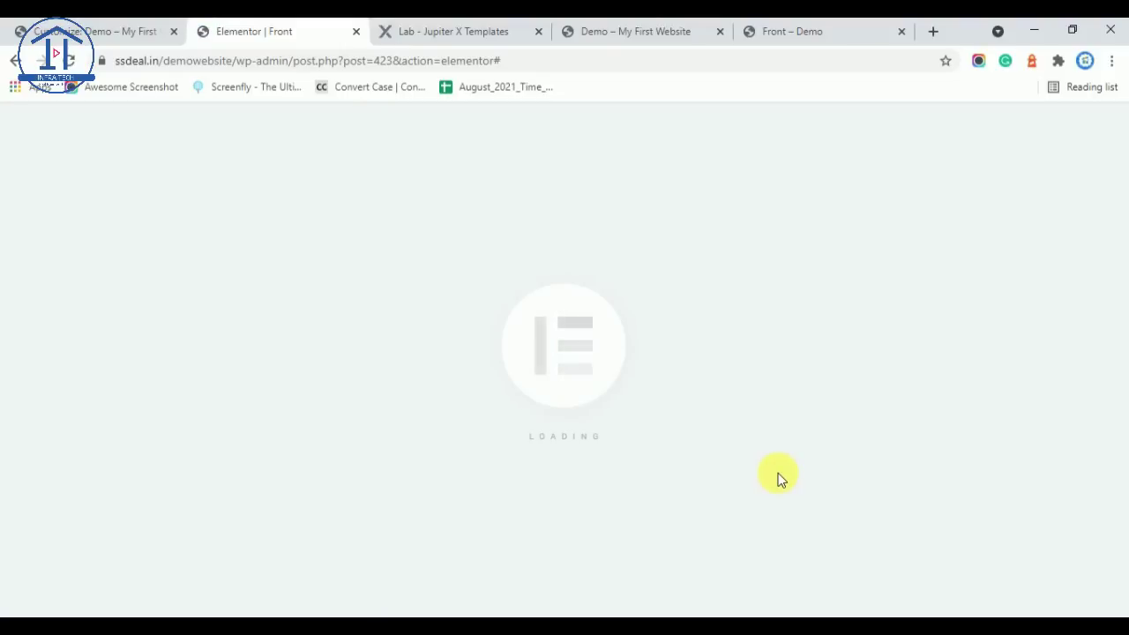
Compare the "Technlogy Trends" card's spacing with the Lab template and set the Icon Box padding to 20 px on all sides
{"action": "scroll", "coordinate": [527, 243], "scroll_direction": "down", "scroll_amount": 1}
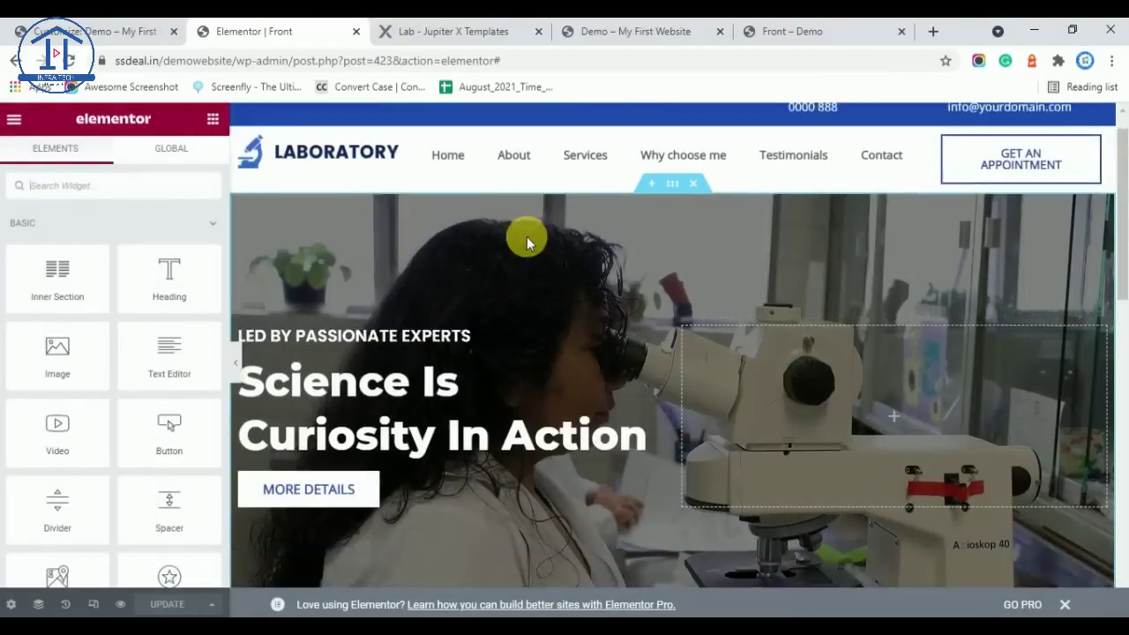
{"action": "scroll", "coordinate": [527, 236], "scroll_direction": "down", "scroll_amount": 5}
{"action": "scroll", "coordinate": [524, 308], "scroll_direction": "up", "scroll_amount": 1}
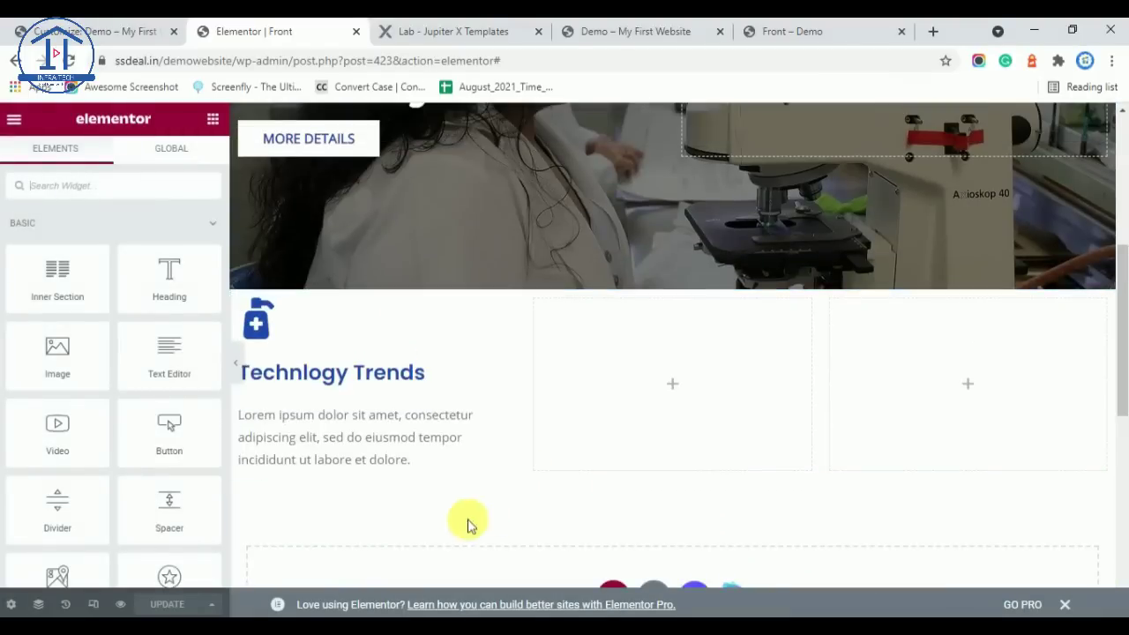
{"action": "left_click", "coordinate": [442, 32]}
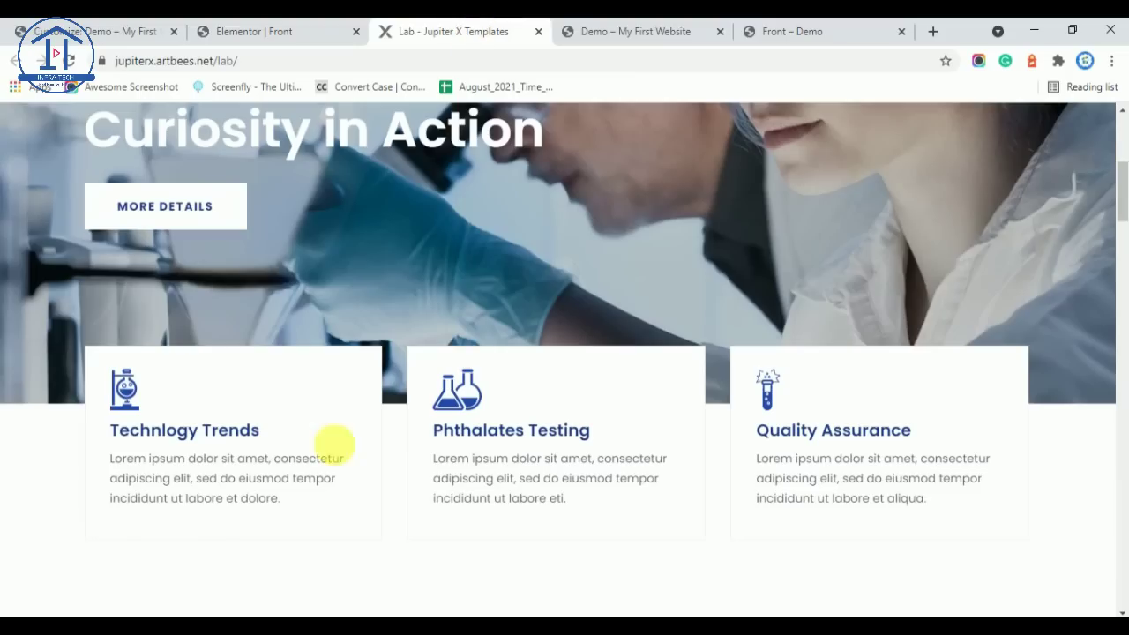
{"action": "triple_click", "coordinate": [333, 445]}
{"action": "left_click", "coordinate": [284, 26]}
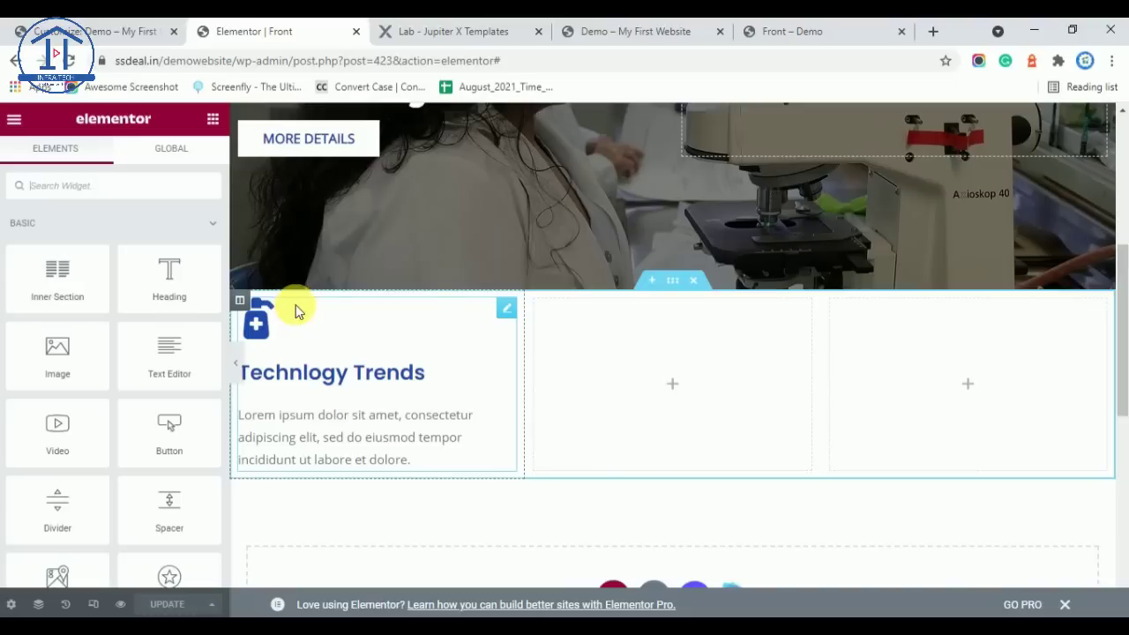
{"action": "left_click", "coordinate": [508, 309]}
{"action": "left_click", "coordinate": [198, 156]}
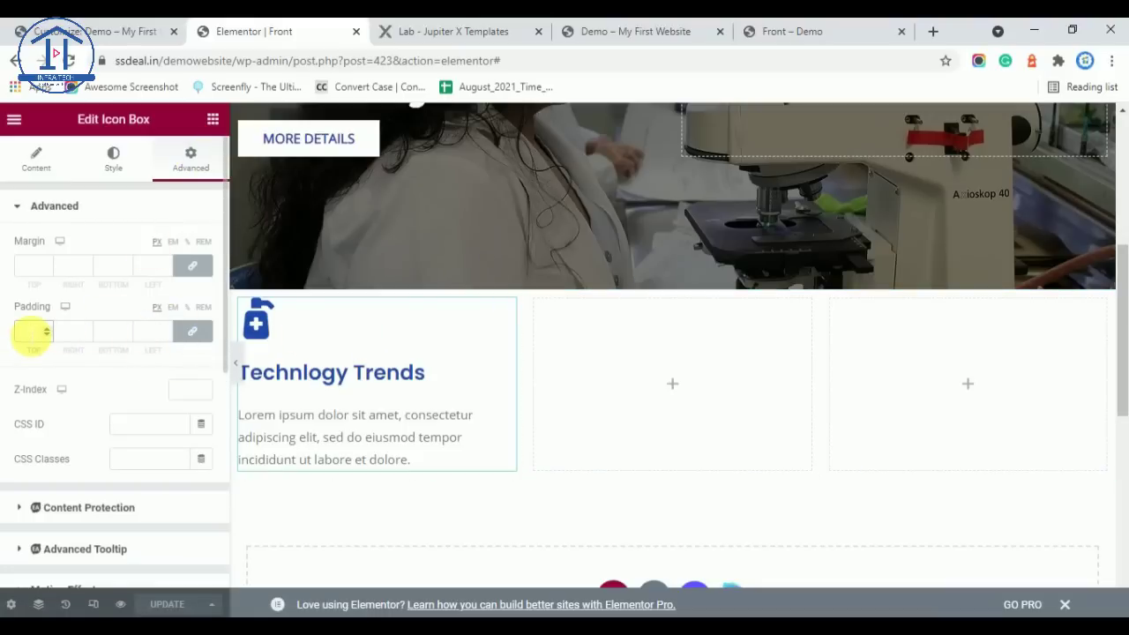
{"action": "left_click", "coordinate": [32, 331]}
{"action": "type", "text": "20"}
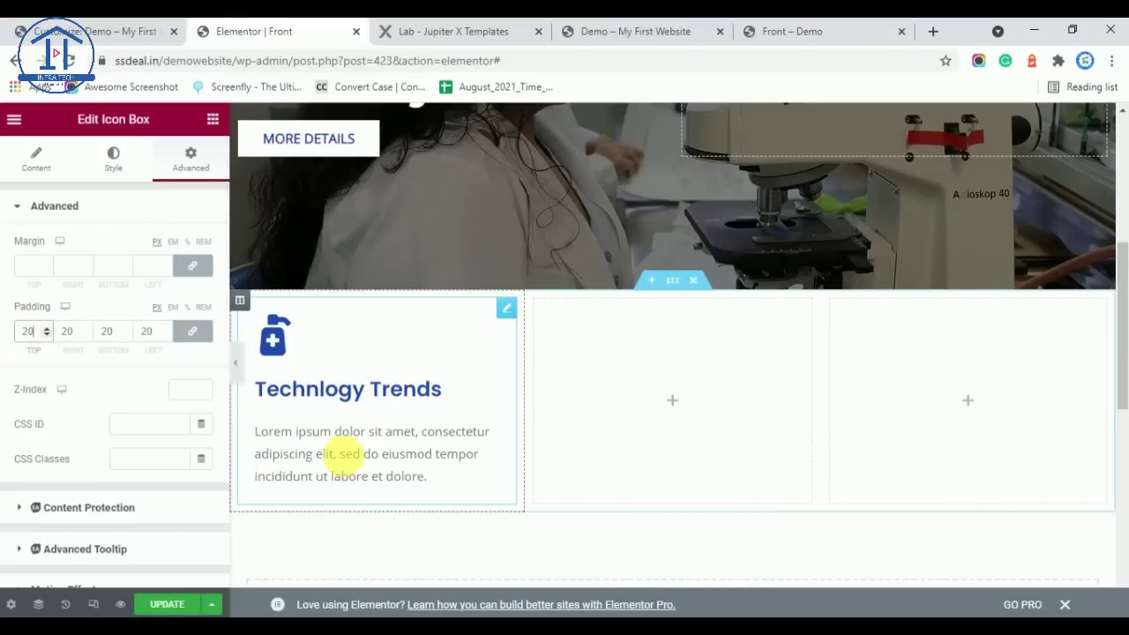
Check the Lab template's card and set the hover background of the "Technlogy Trends" column to the global blue Main Color
{"action": "left_click", "coordinate": [453, 29]}
{"action": "triple_click", "coordinate": [219, 446]}
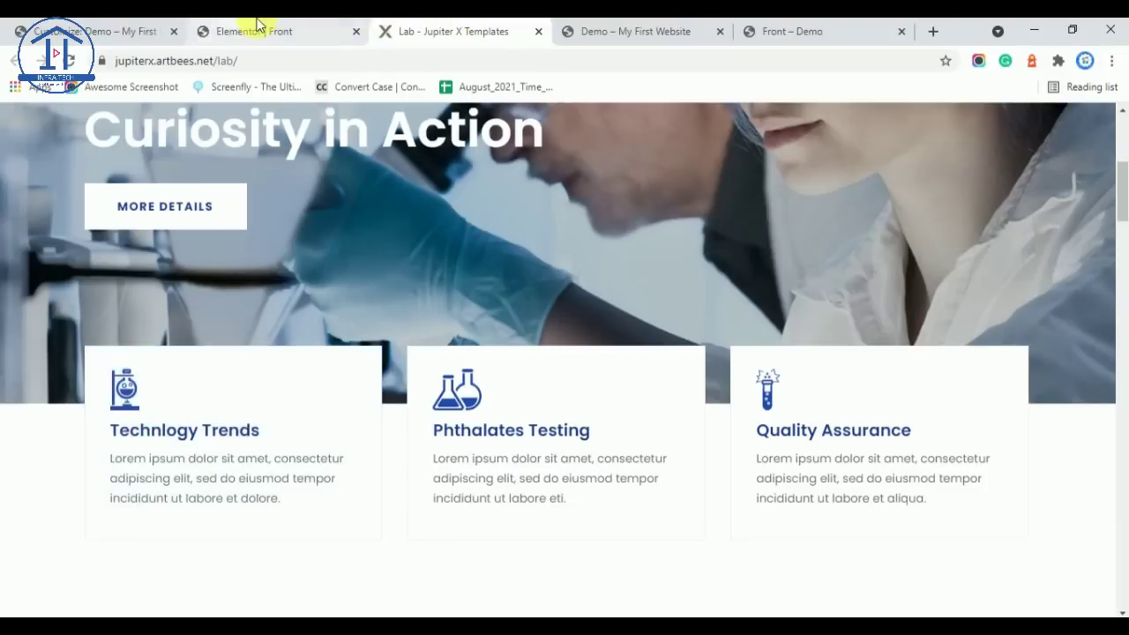
{"action": "left_click", "coordinate": [252, 31]}
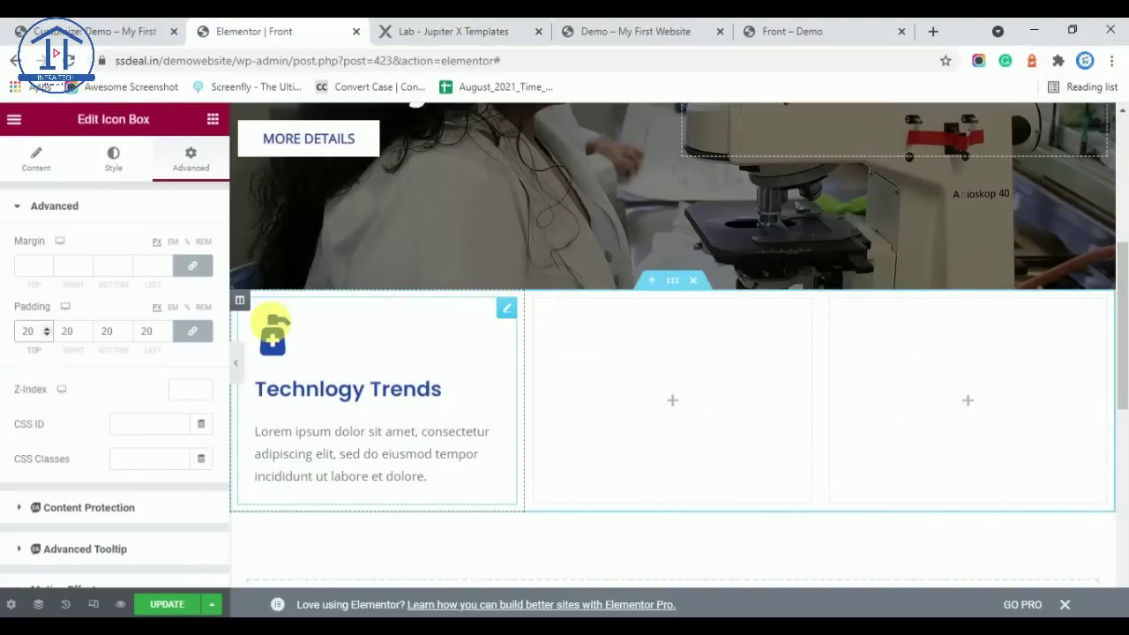
{"action": "left_click", "coordinate": [248, 302]}
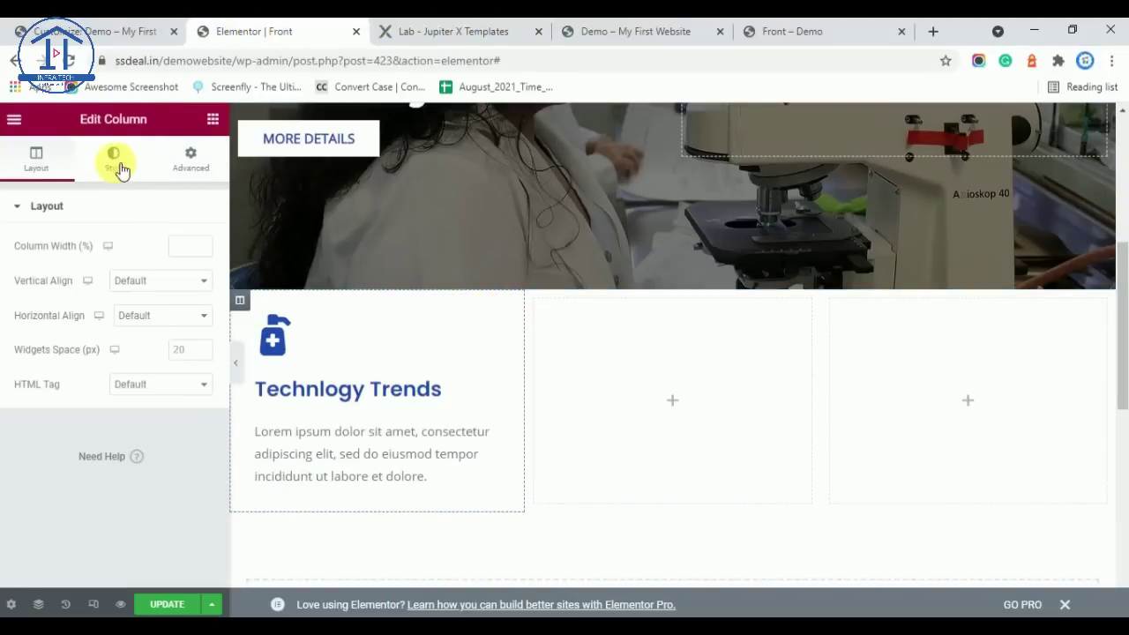
{"action": "left_click", "coordinate": [113, 158]}
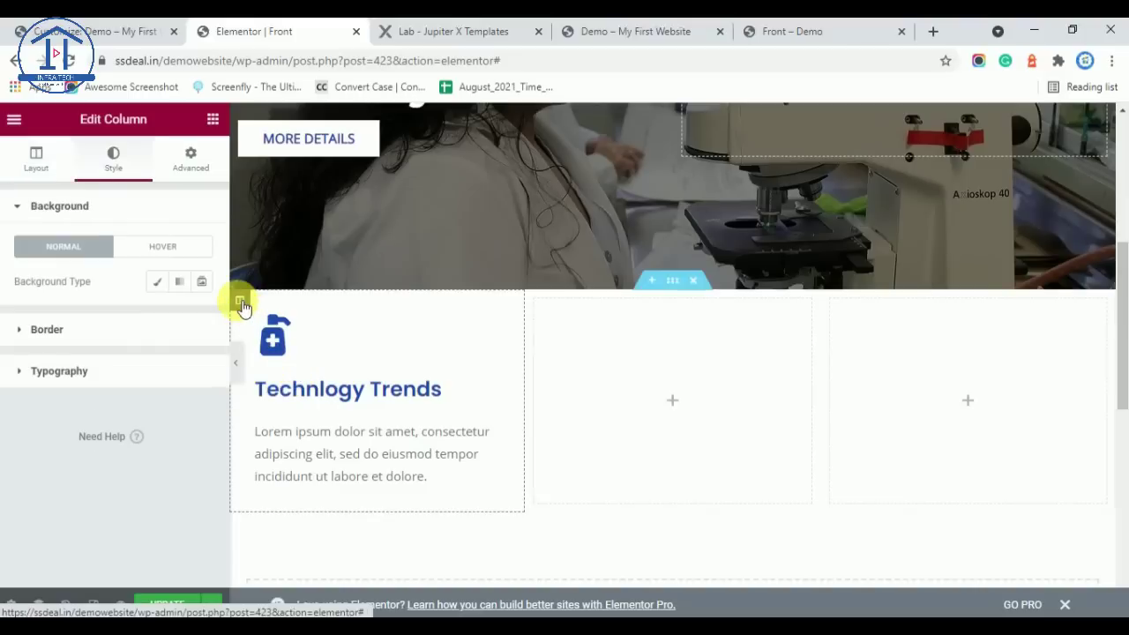
{"action": "left_click", "coordinate": [163, 248]}
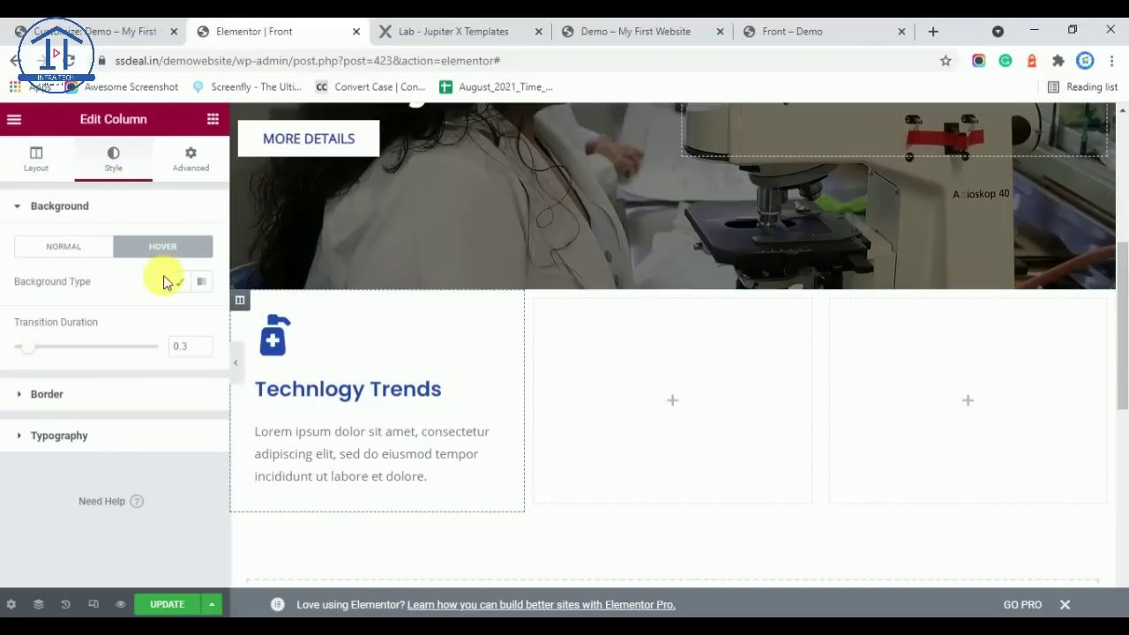
{"action": "left_click", "coordinate": [182, 284]}
{"action": "left_click", "coordinate": [180, 315]}
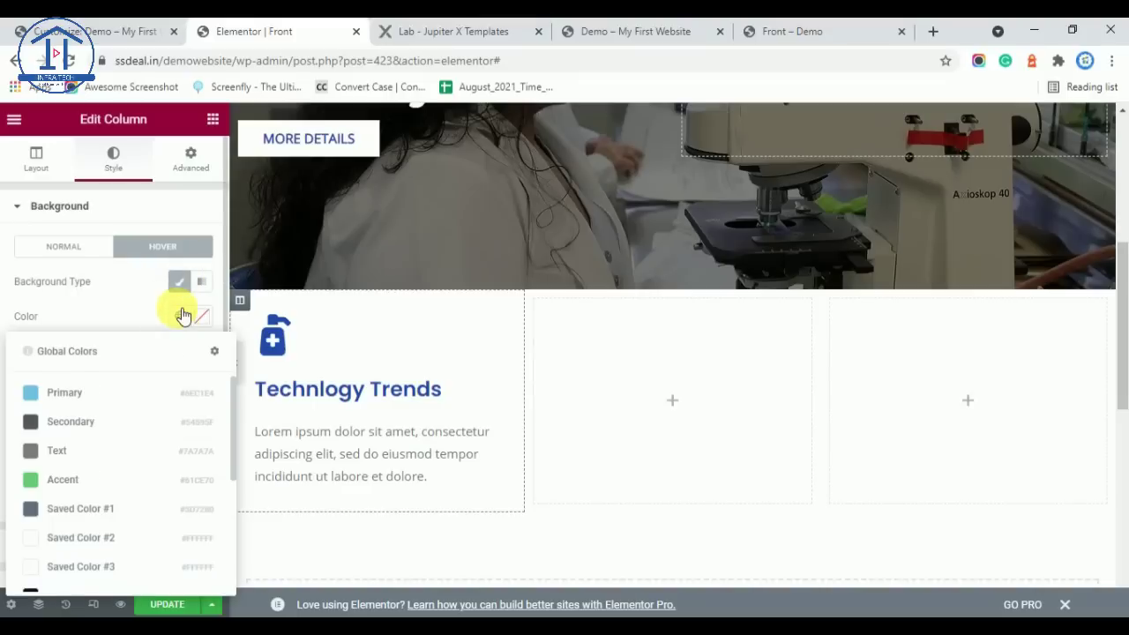
{"action": "scroll", "coordinate": [88, 494], "scroll_direction": "down", "scroll_amount": 3}
{"action": "left_click", "coordinate": [87, 513]}
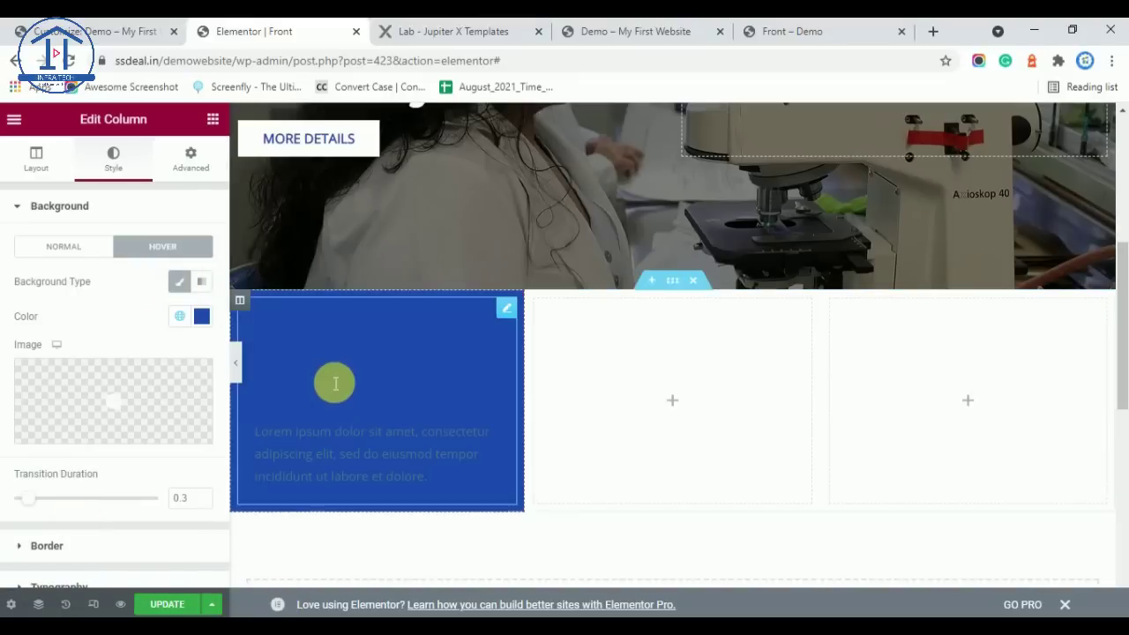
Examine the hover colors of the icon, title and description on the Lab template's "Technlogy Trends" card
{"action": "key", "text": "ctrl+Tab"}
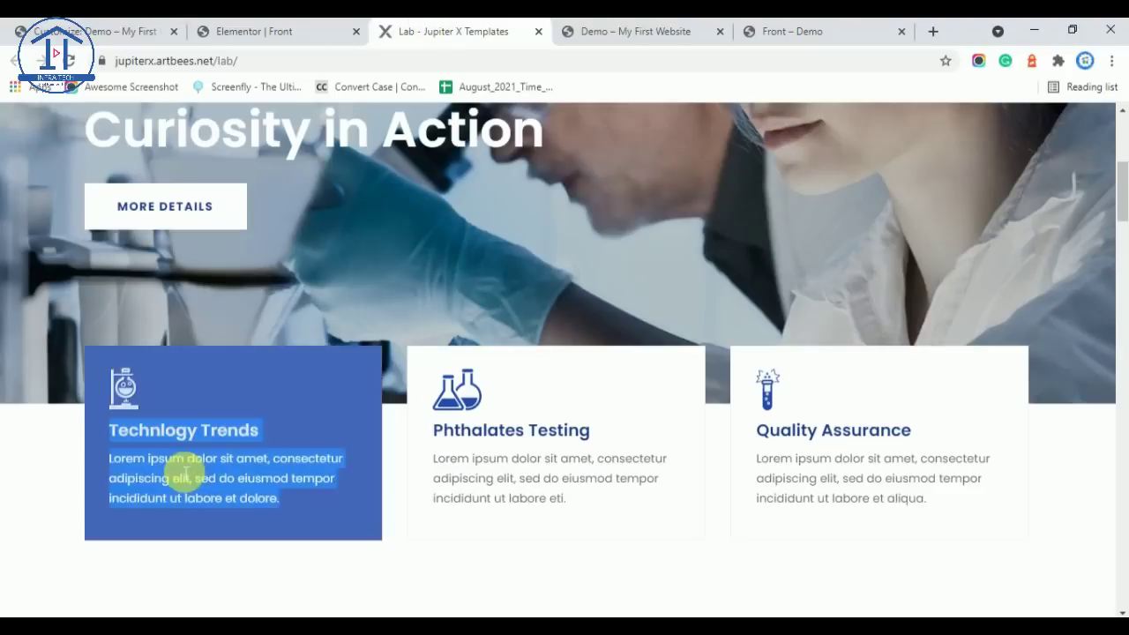
{"action": "left_click", "coordinate": [260, 26]}
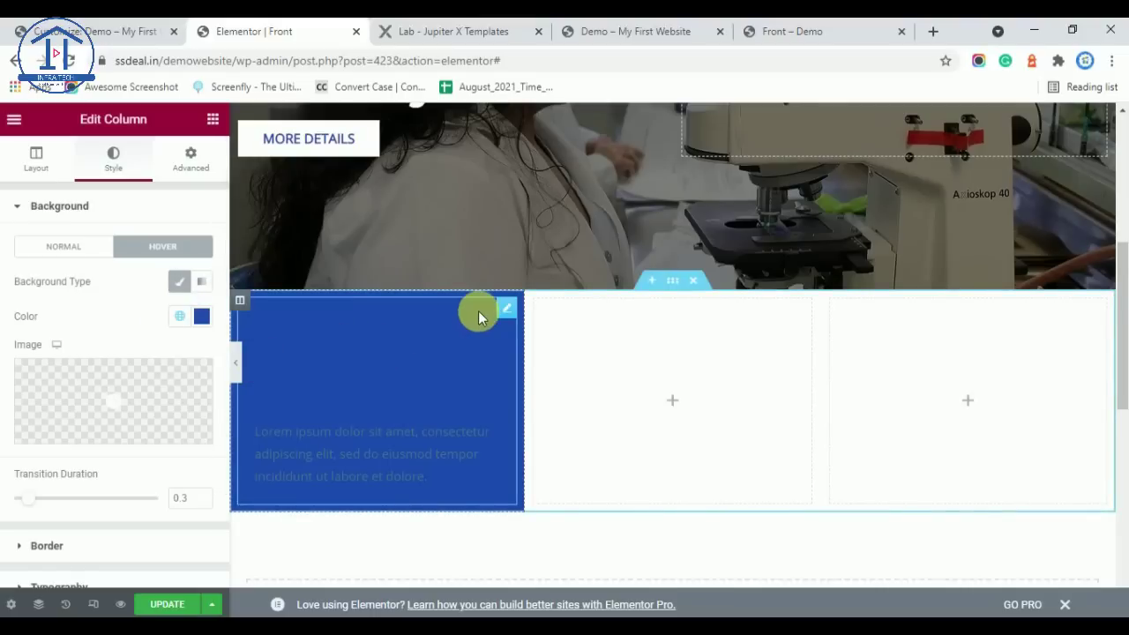
{"action": "left_click", "coordinate": [508, 308]}
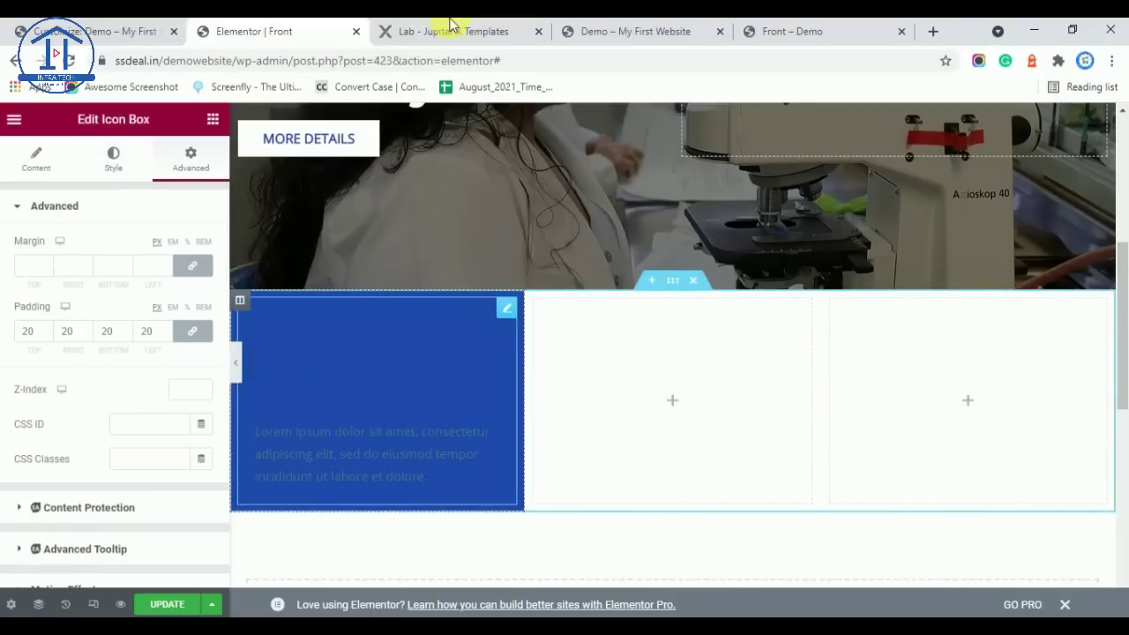
{"action": "left_click", "coordinate": [450, 25]}
{"action": "left_click_drag", "start_coordinate": [280, 498], "coordinate": [130, 432]}
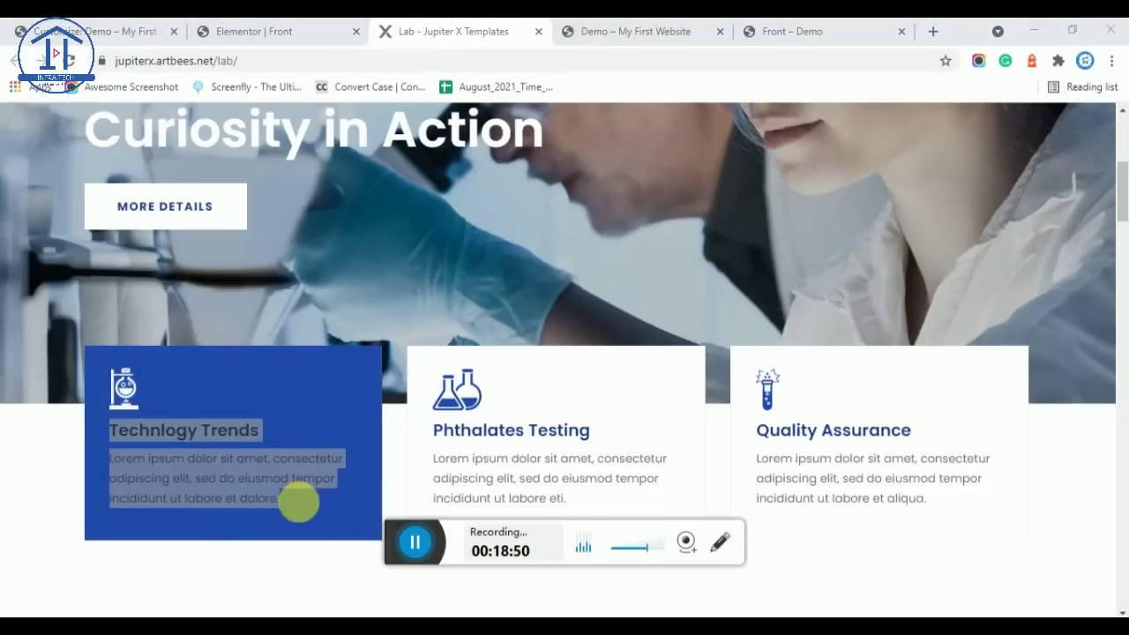
{"action": "left_click", "coordinate": [378, 528]}
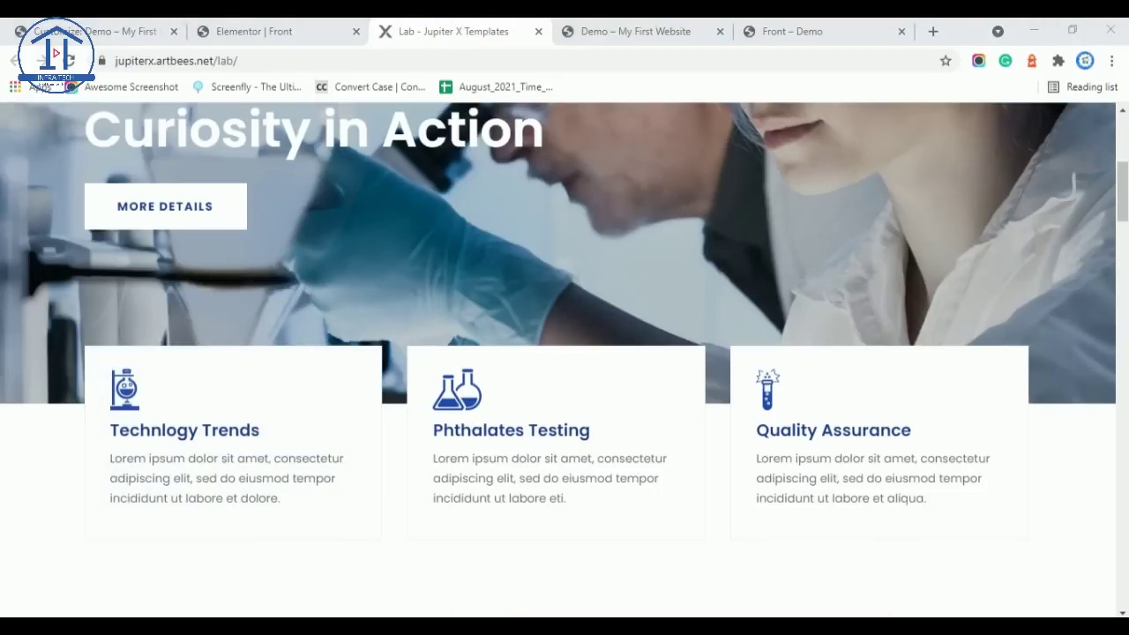
{"action": "left_click", "coordinate": [39, 483]}
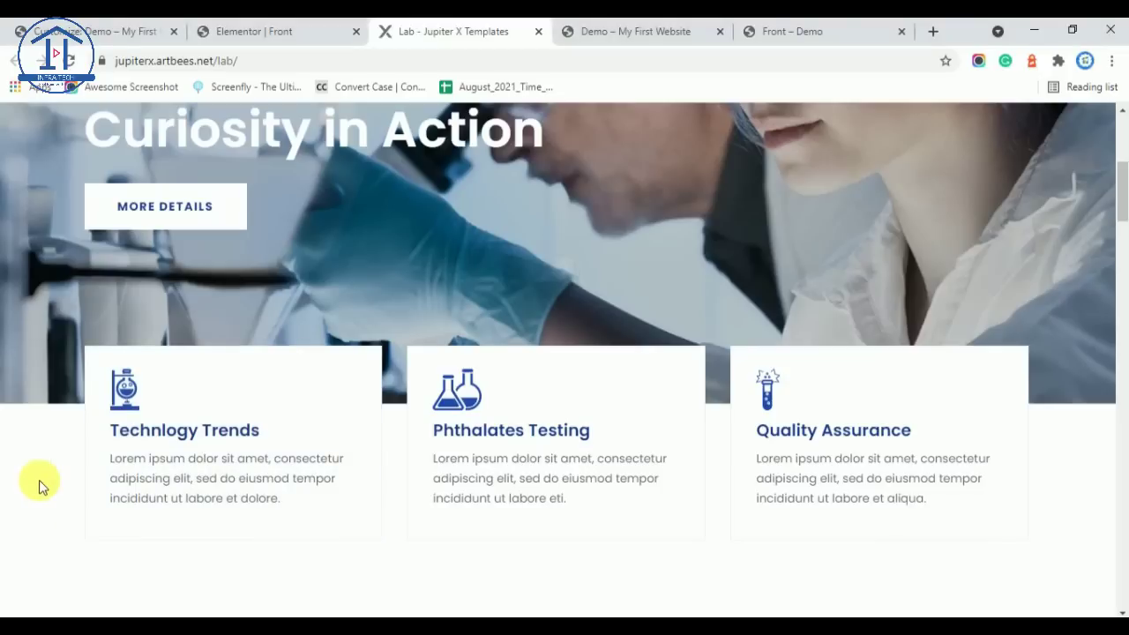
{"action": "left_click", "coordinate": [351, 27]}
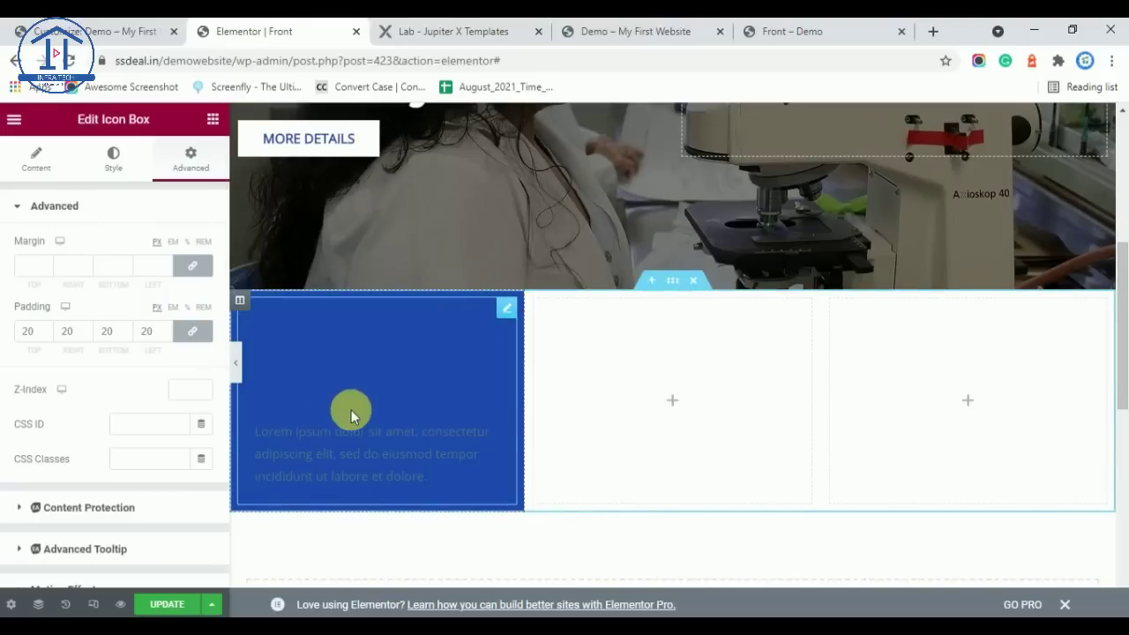
Set the Icon Box icon's hover primary color to the global white Saved Color #2
{"action": "left_click", "coordinate": [108, 160]}
{"action": "left_click", "coordinate": [170, 250]}
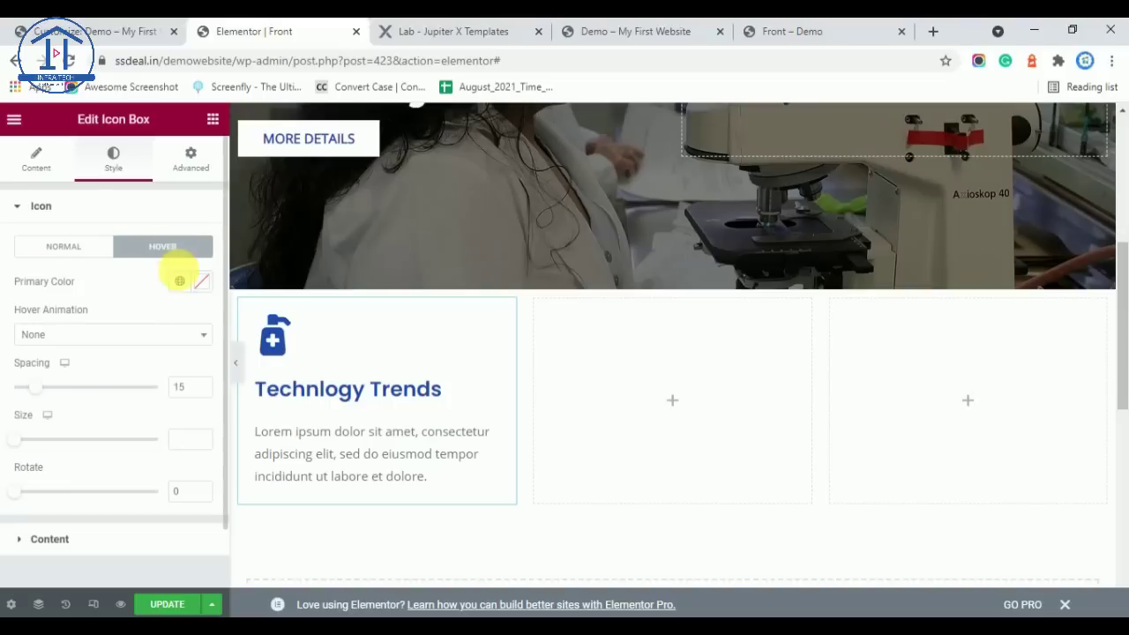
{"action": "left_click", "coordinate": [179, 281]}
{"action": "scroll", "coordinate": [88, 445], "scroll_direction": "down", "scroll_amount": 3}
{"action": "scroll", "coordinate": [96, 396], "scroll_direction": "up", "scroll_amount": 3}
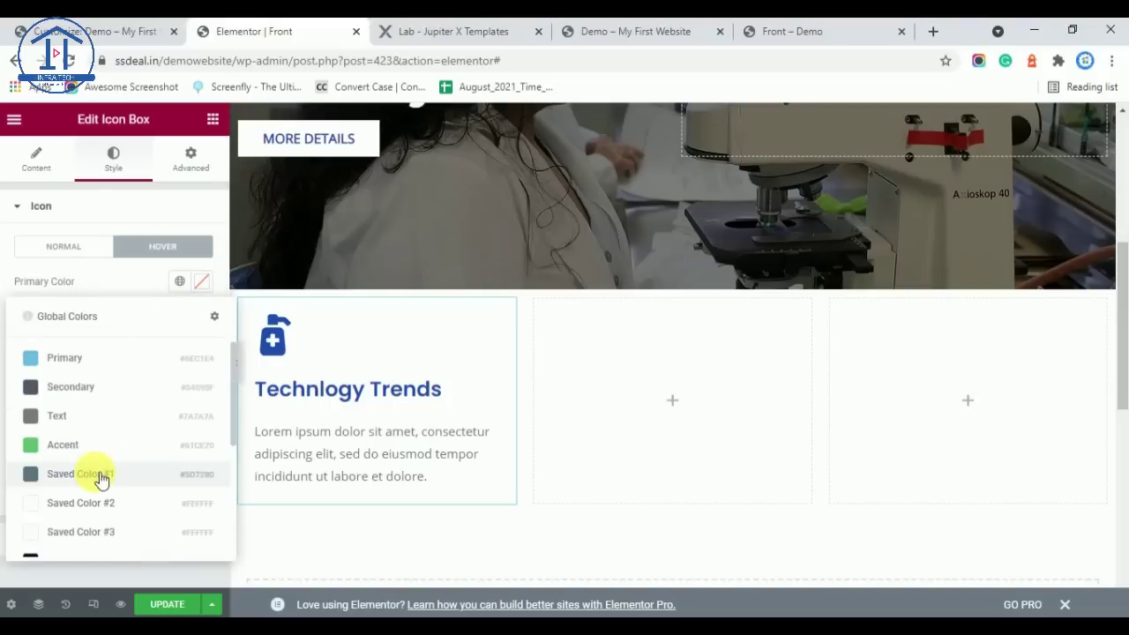
{"action": "left_click", "coordinate": [78, 508]}
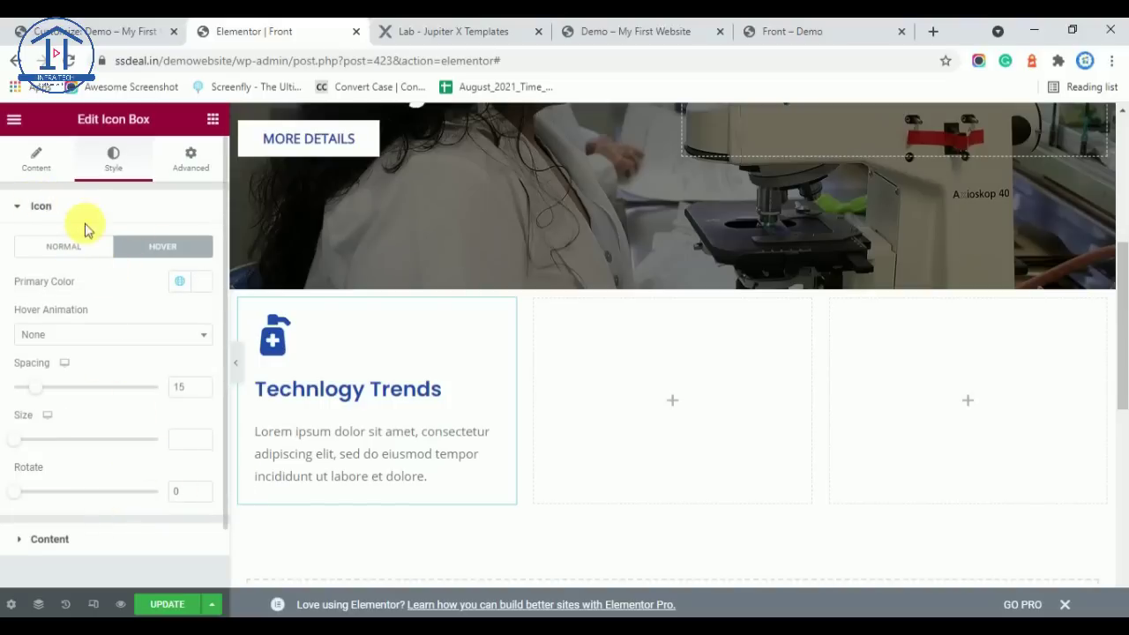
Look through the Icon Box title, description and icon style settings for hover color options
{"action": "left_click", "coordinate": [50, 207]}
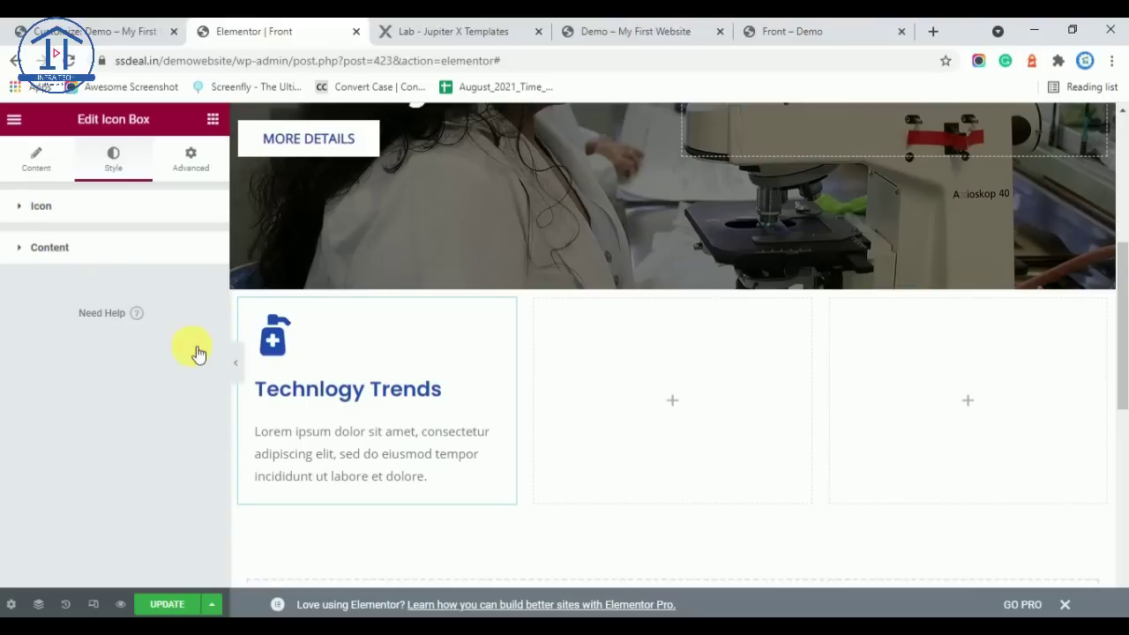
{"action": "left_click", "coordinate": [49, 247]}
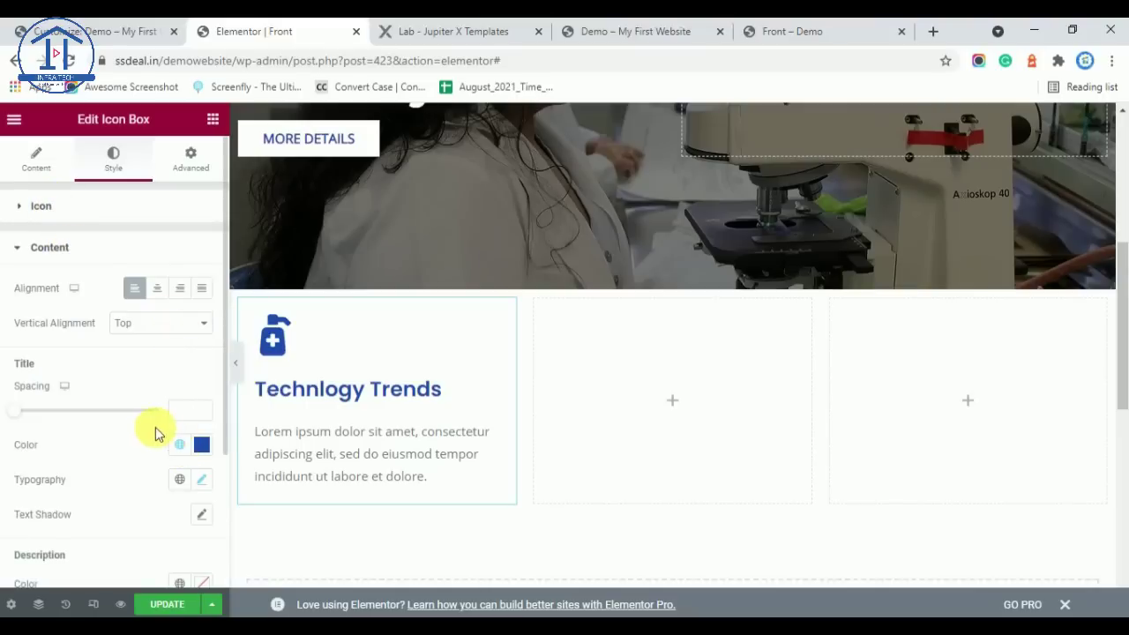
{"action": "scroll", "coordinate": [196, 465], "scroll_direction": "down", "scroll_amount": 2}
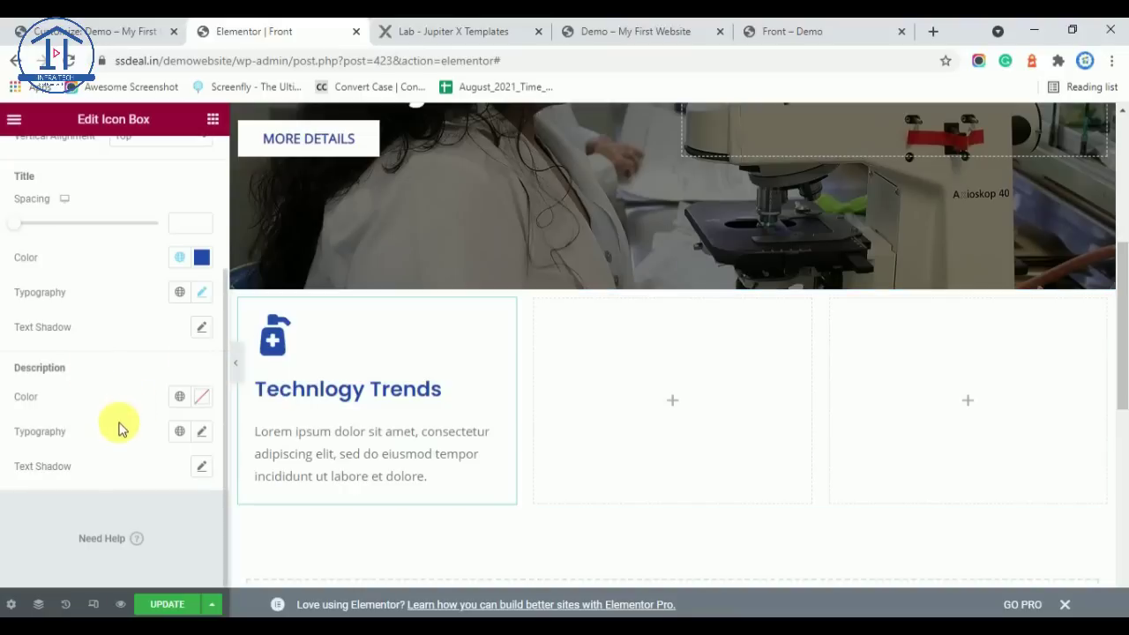
{"action": "scroll", "coordinate": [153, 438], "scroll_direction": "up", "scroll_amount": 2}
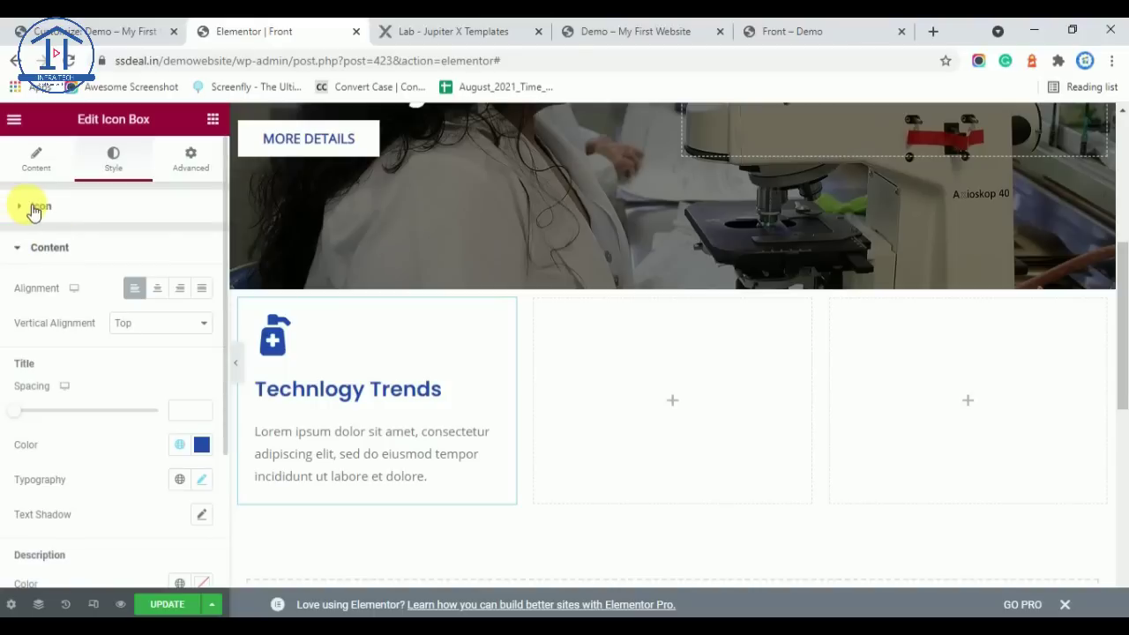
{"action": "scroll", "coordinate": [74, 341], "scroll_direction": "down", "scroll_amount": 2}
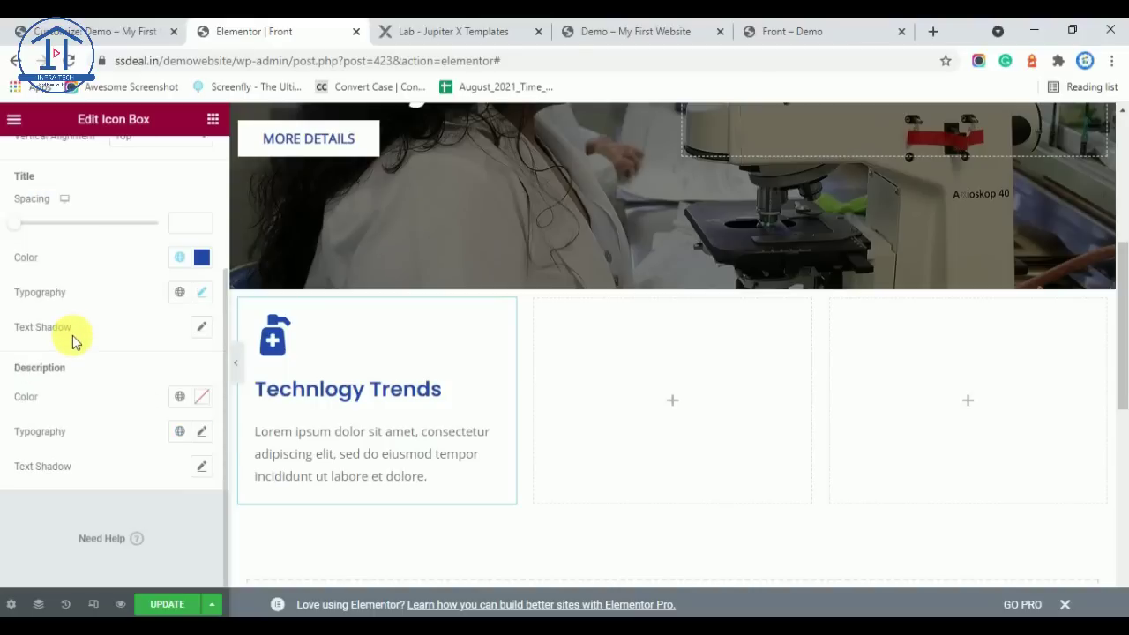
{"action": "scroll", "coordinate": [74, 342], "scroll_direction": "up", "scroll_amount": 2}
{"action": "left_click", "coordinate": [32, 210]}
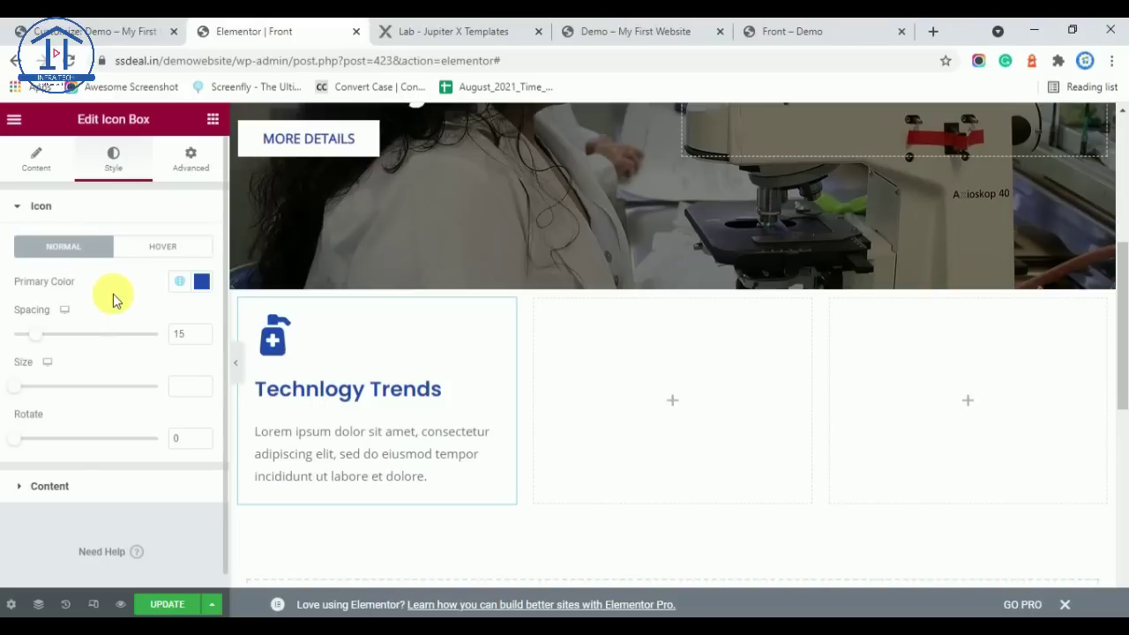
{"action": "left_click", "coordinate": [164, 254]}
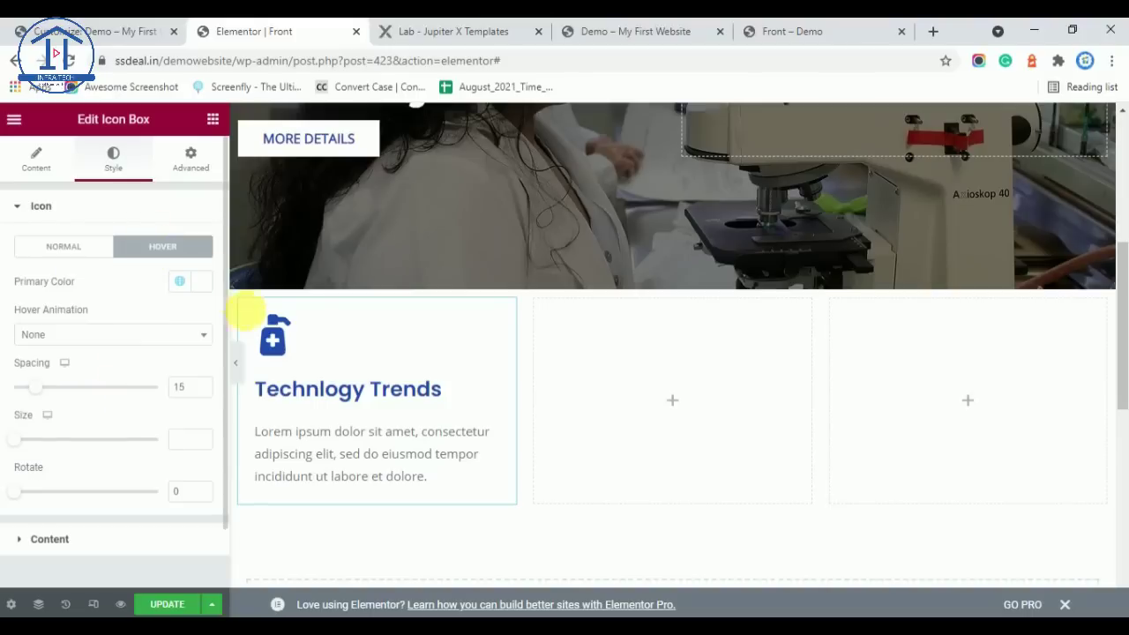
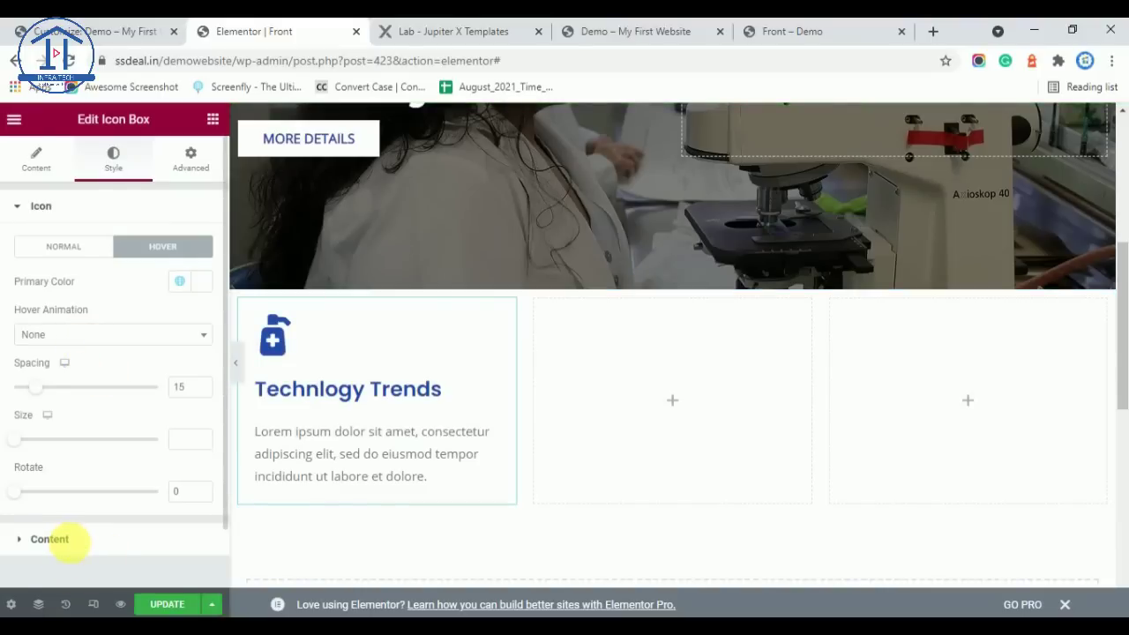
Remove the blue classic hover background from the first column, "Technlogy Trends"
{"action": "left_click", "coordinate": [49, 539]}
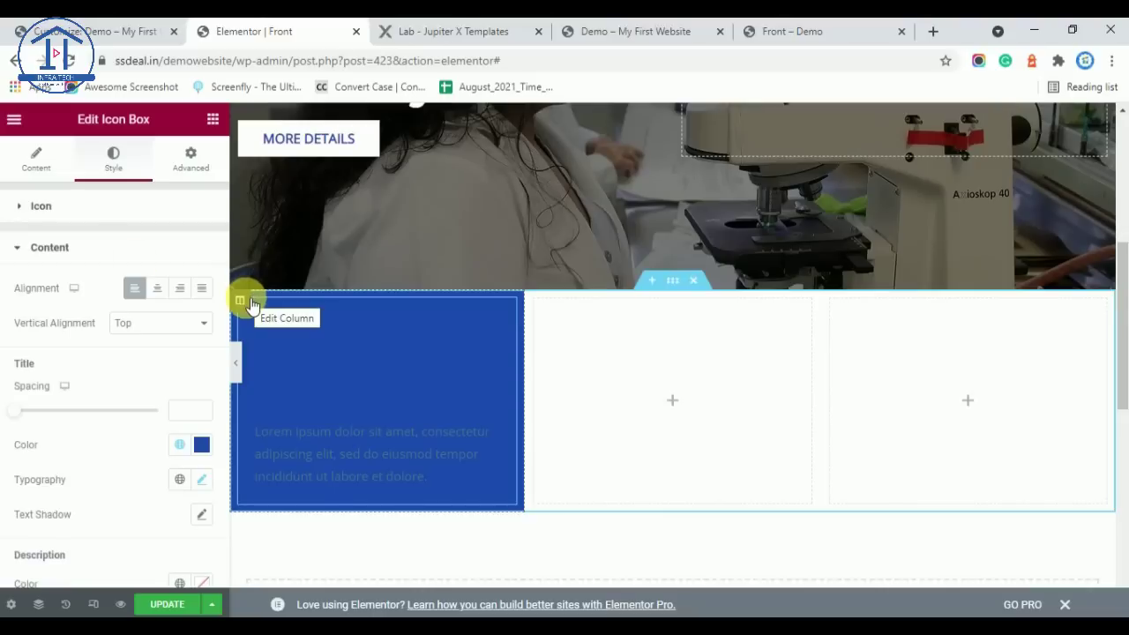
{"action": "left_click", "coordinate": [70, 212]}
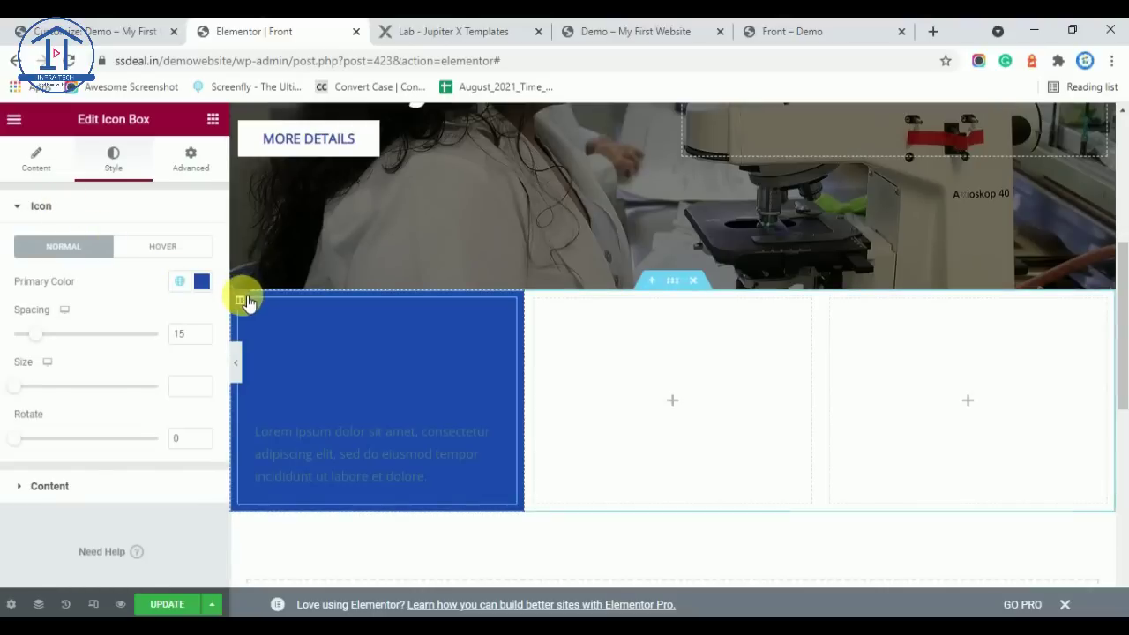
{"action": "left_click", "coordinate": [239, 302]}
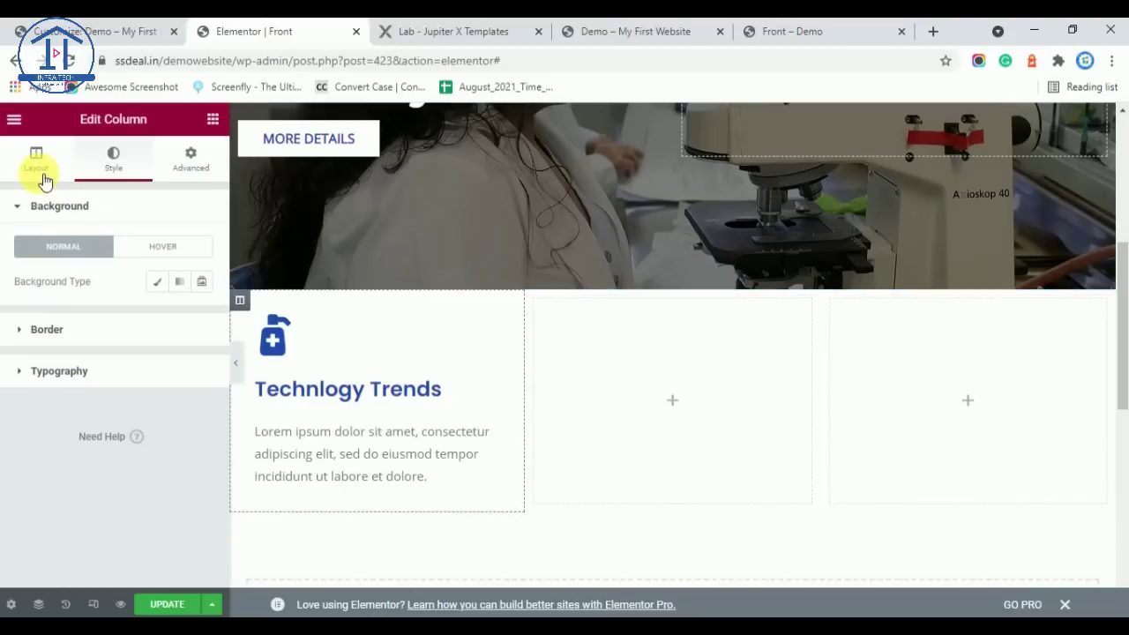
{"action": "left_click", "coordinate": [99, 173]}
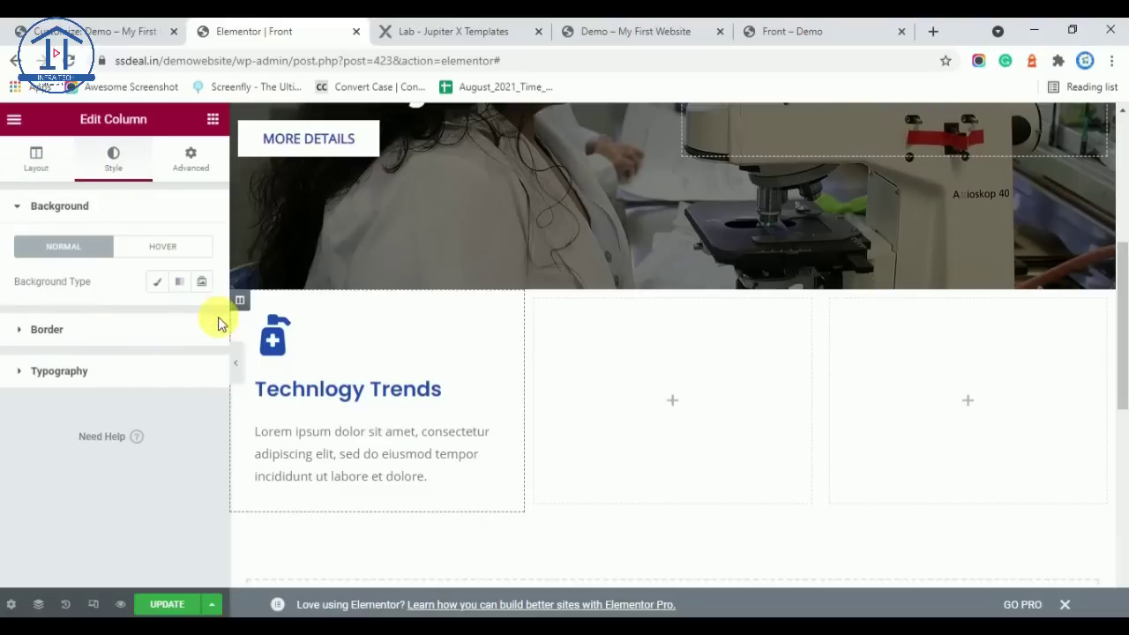
{"action": "left_click", "coordinate": [162, 246]}
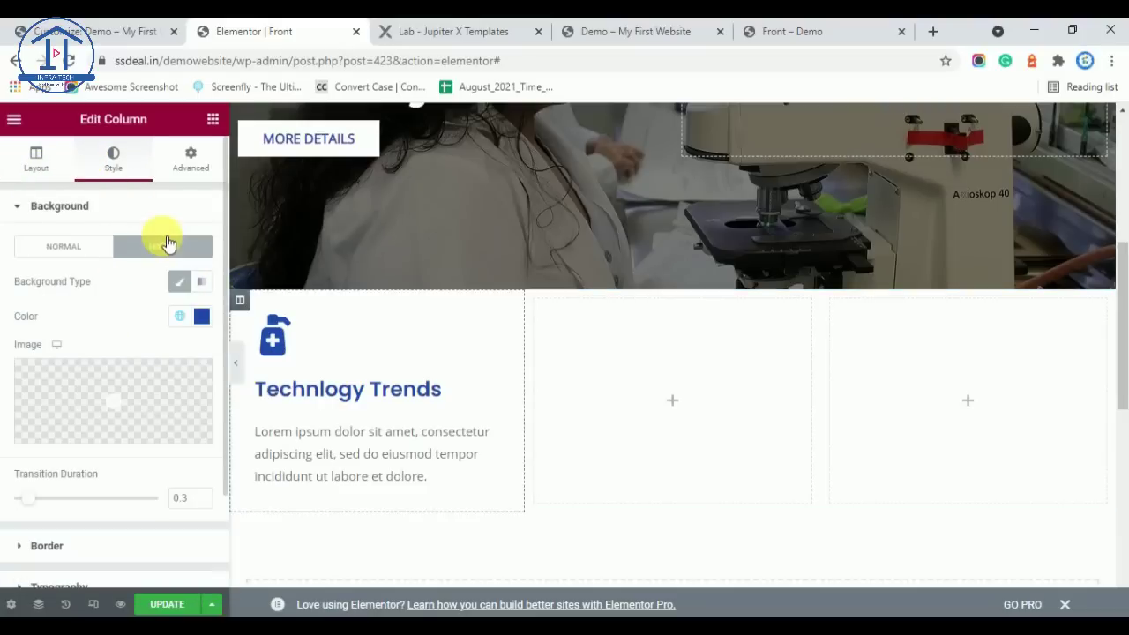
{"action": "left_click", "coordinate": [201, 316]}
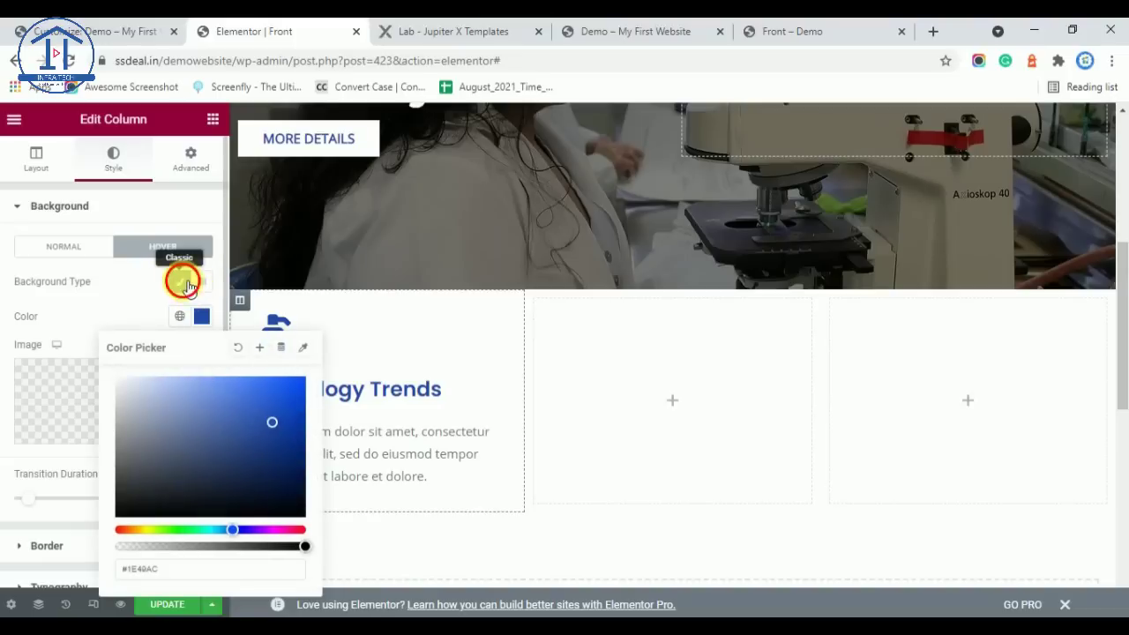
{"action": "left_click", "coordinate": [180, 280]}
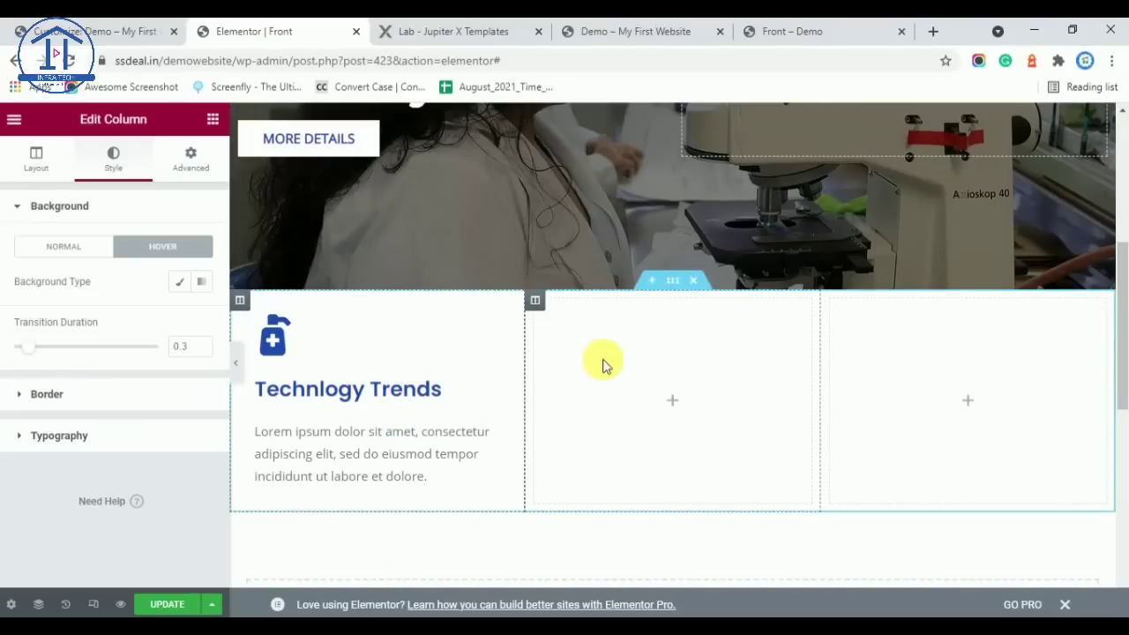
Give the empty middle column a classic normal background in the global blue Main Color
{"action": "left_click", "coordinate": [537, 303]}
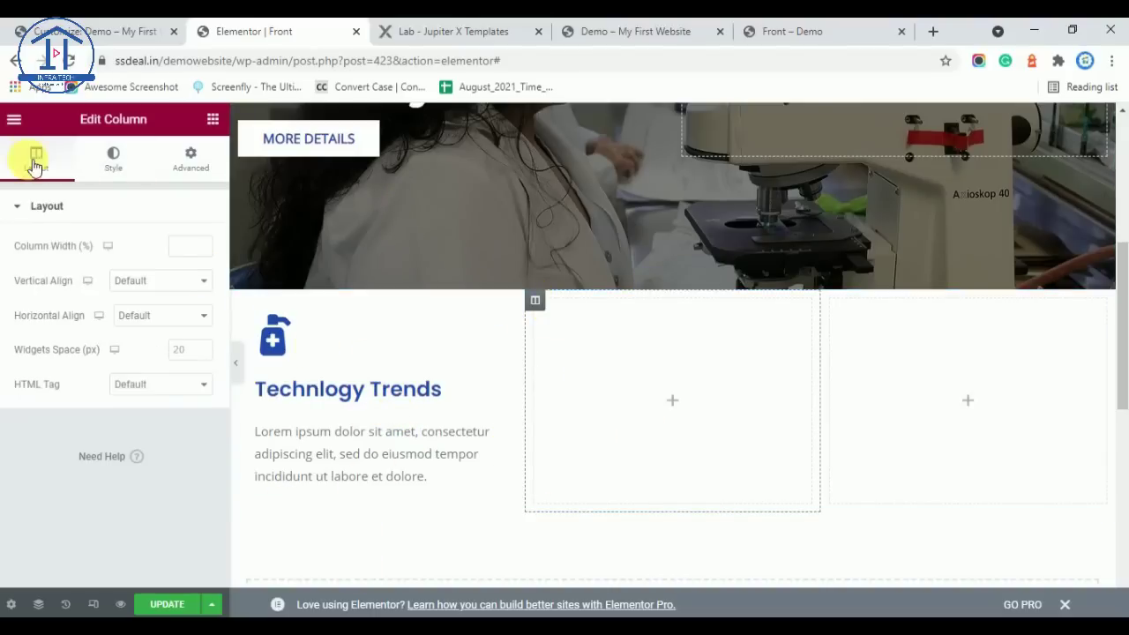
{"action": "left_click", "coordinate": [128, 177]}
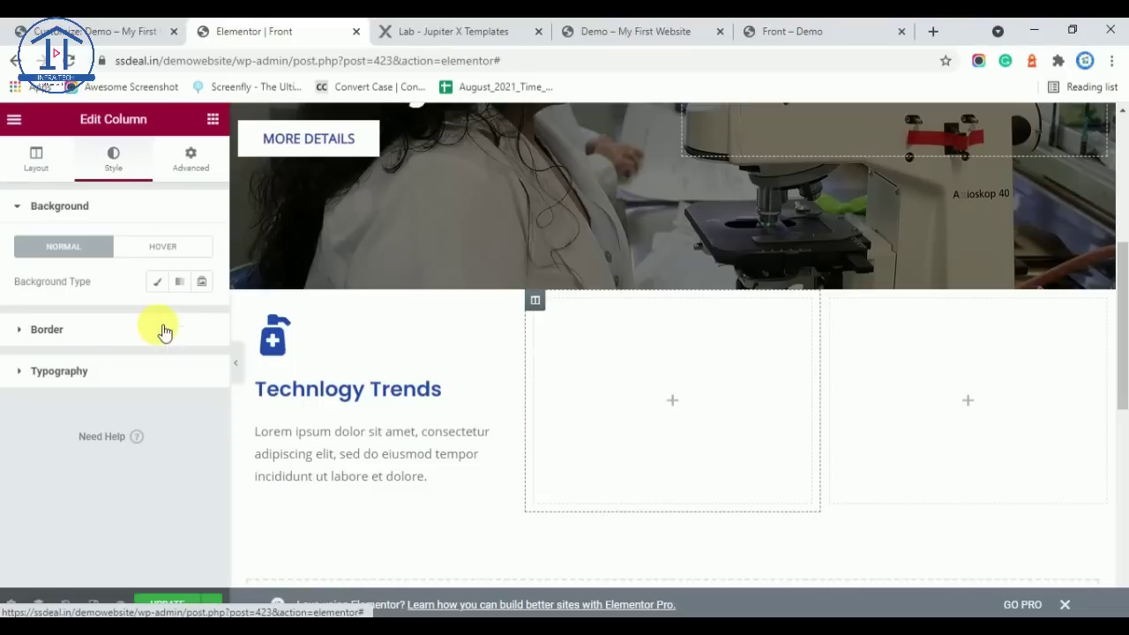
{"action": "left_click", "coordinate": [157, 281]}
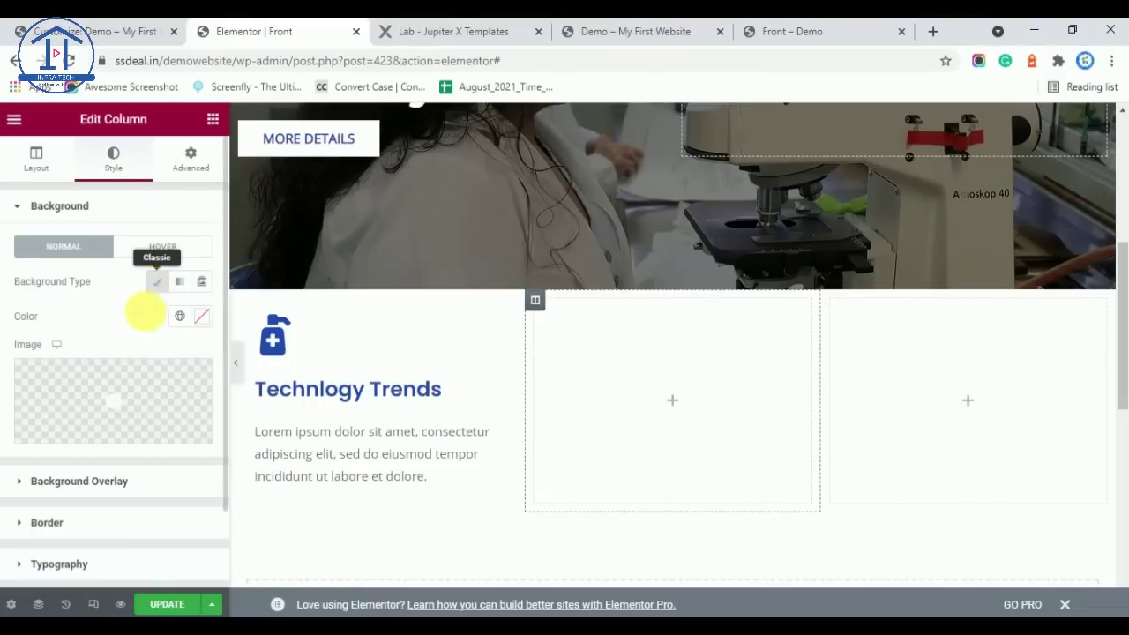
{"action": "left_click", "coordinate": [179, 316]}
{"action": "scroll", "coordinate": [72, 468], "scroll_direction": "down", "scroll_amount": 3}
{"action": "scroll", "coordinate": [72, 468], "scroll_direction": "down", "scroll_amount": 1}
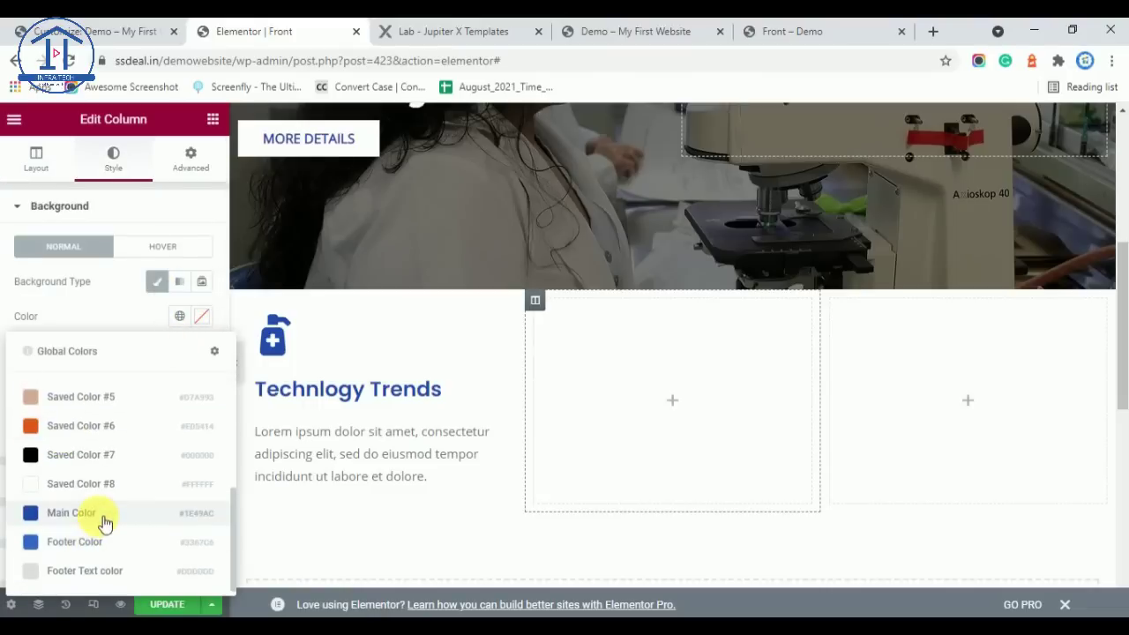
{"action": "left_click", "coordinate": [94, 517]}
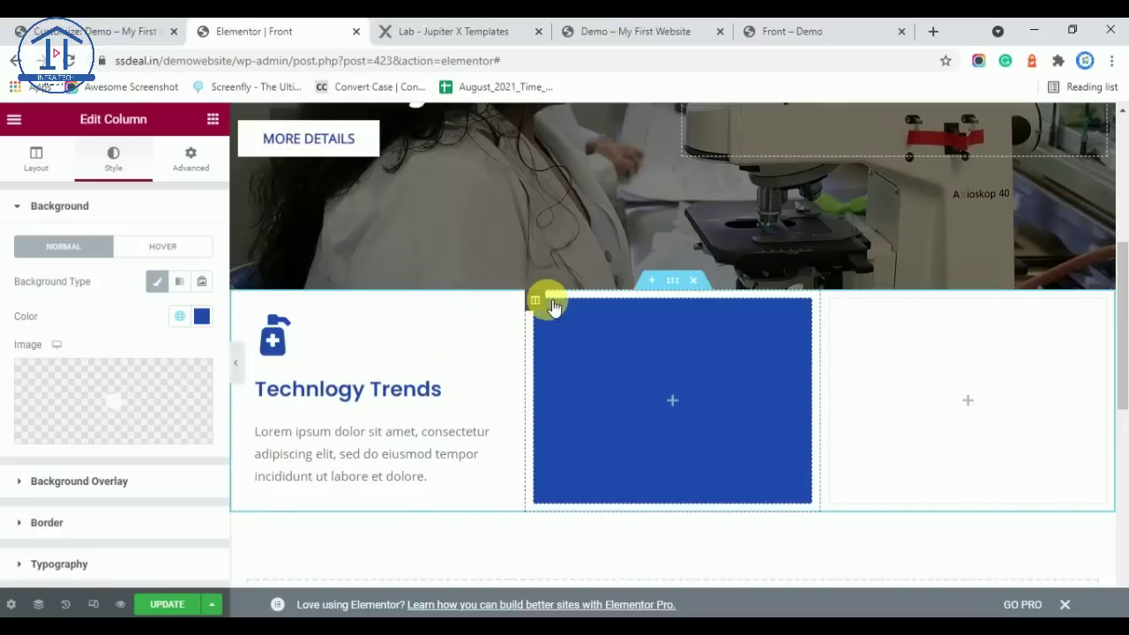
Set the three-column section's columns gap to No Gap
{"action": "left_click", "coordinate": [685, 288]}
{"action": "left_click", "coordinate": [196, 332]}
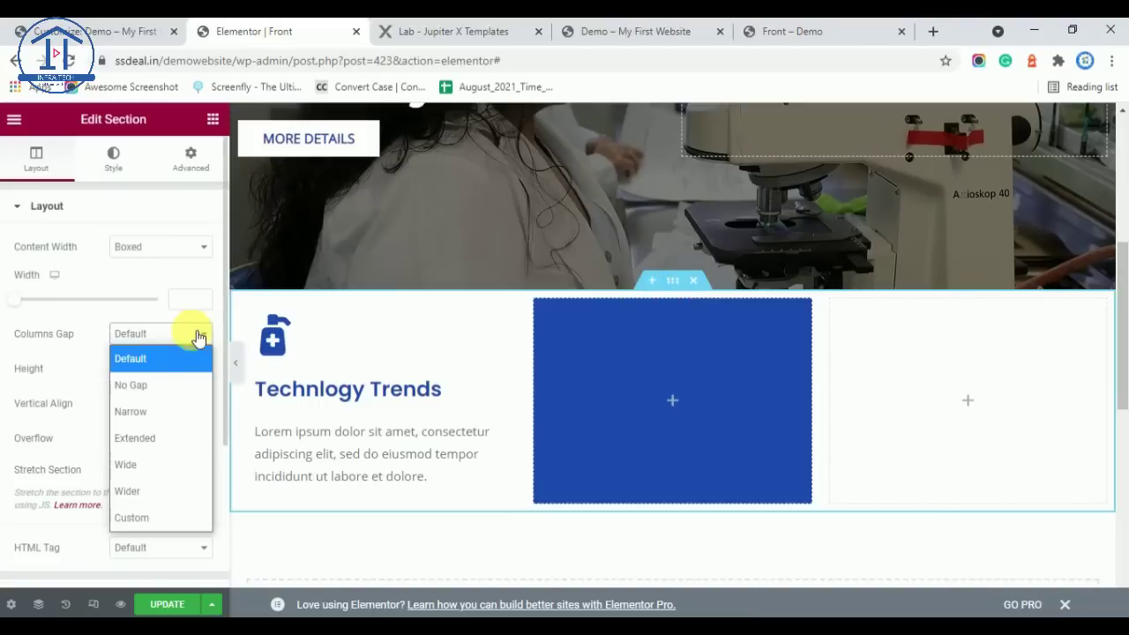
{"action": "left_click", "coordinate": [172, 385]}
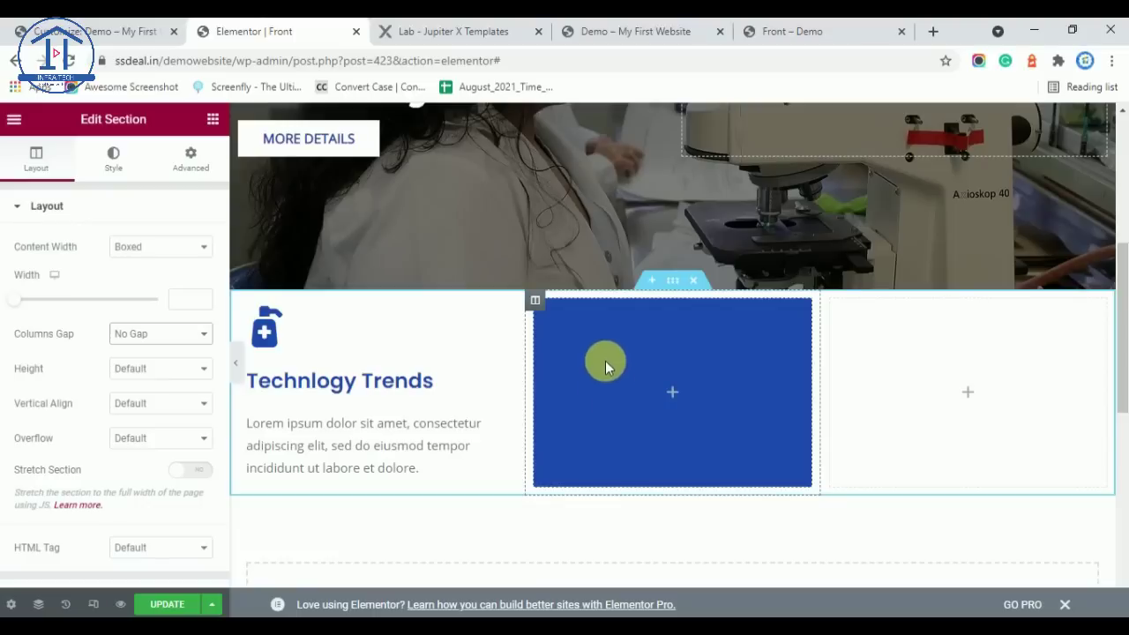
Copy the "Technlogy Trends" icon box from the first column into the blue middle column
{"action": "right_click", "coordinate": [375, 356]}
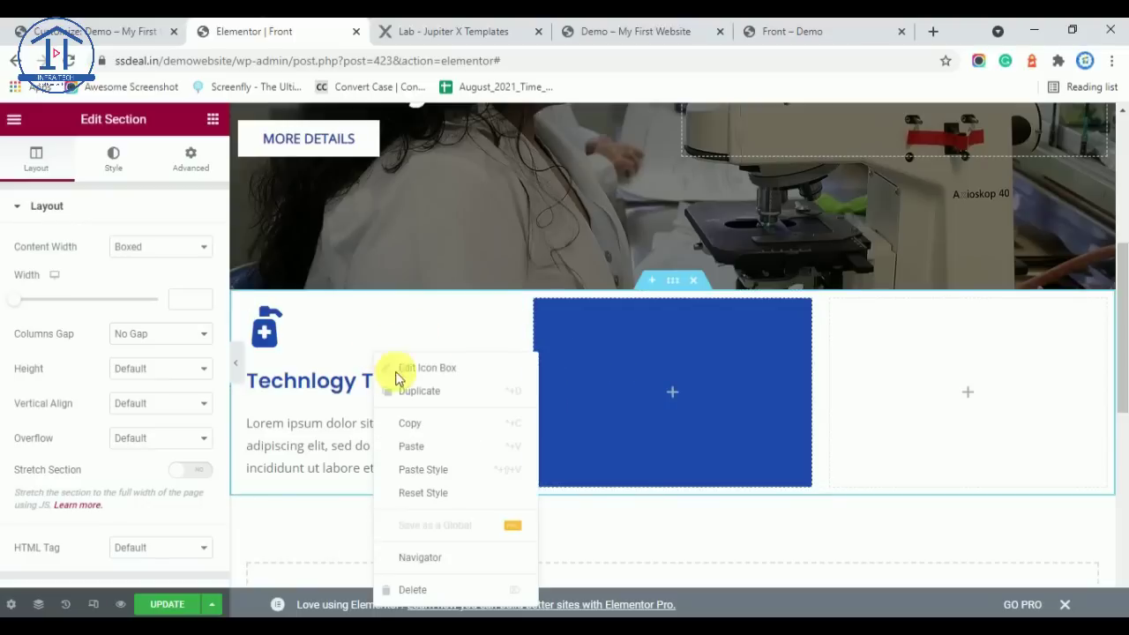
{"action": "left_click", "coordinate": [445, 428]}
{"action": "right_click", "coordinate": [603, 364]}
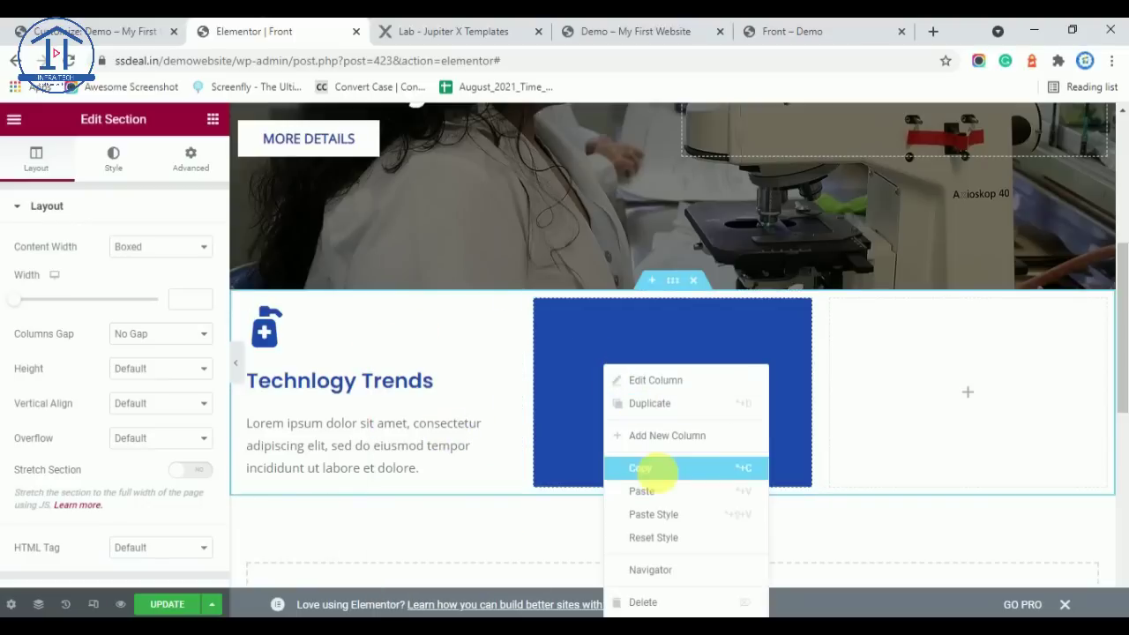
{"action": "left_click", "coordinate": [653, 492]}
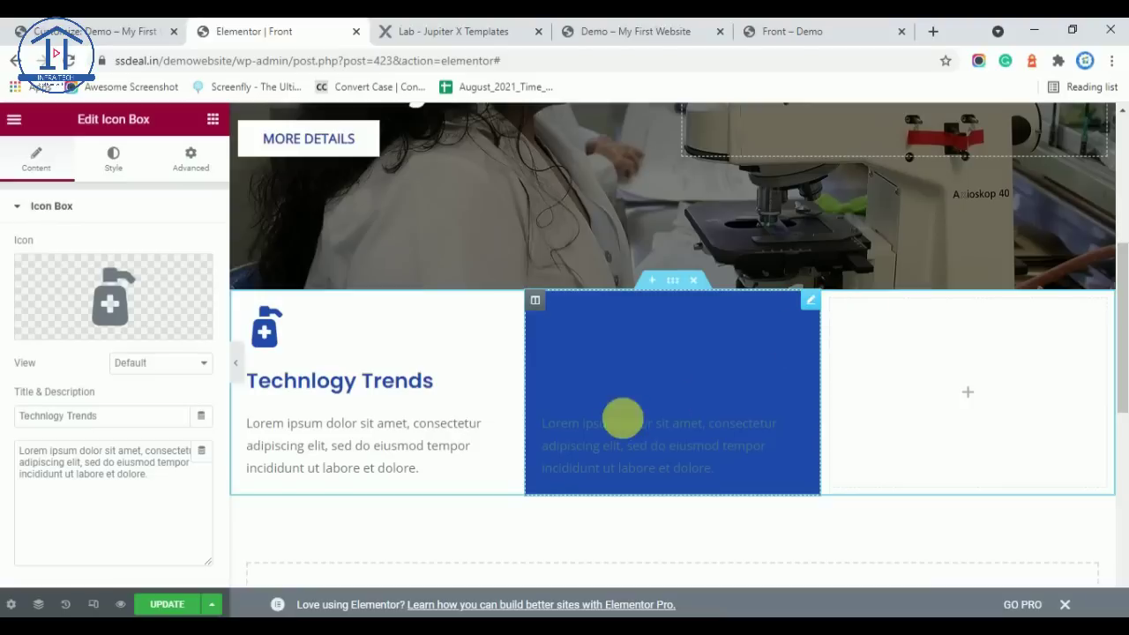
Set the middle icon box's icon primary color and title color to a global white
{"action": "left_click", "coordinate": [113, 158]}
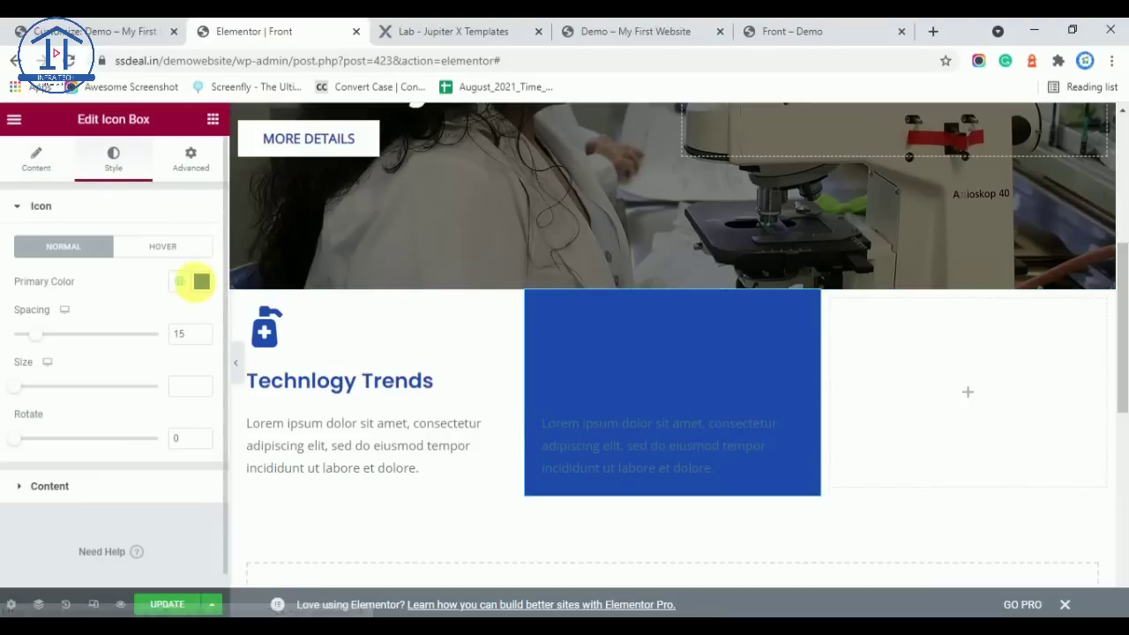
{"action": "left_click", "coordinate": [180, 281]}
{"action": "left_click", "coordinate": [70, 517]}
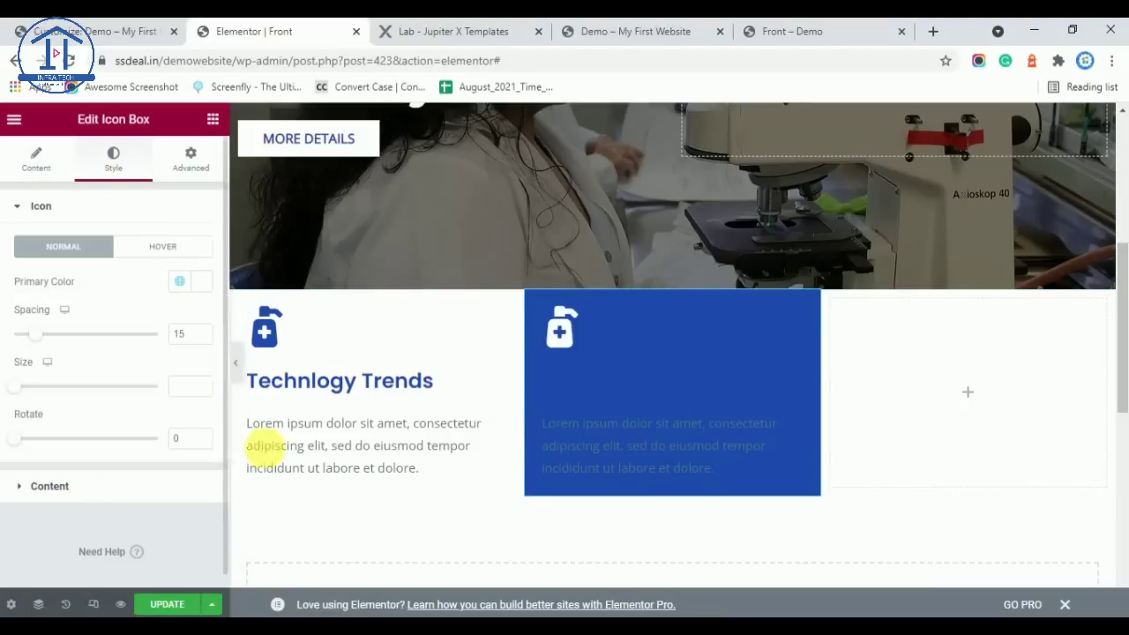
{"action": "left_click", "coordinate": [18, 208]}
{"action": "left_click", "coordinate": [49, 247]}
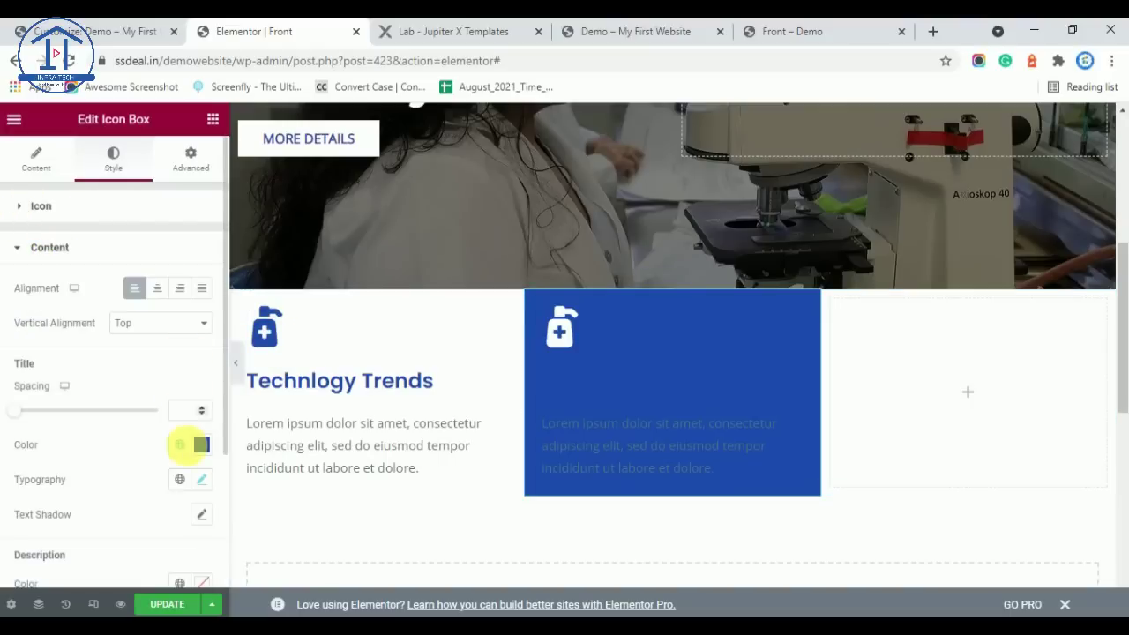
{"action": "left_click", "coordinate": [180, 446]}
{"action": "left_click", "coordinate": [89, 373]}
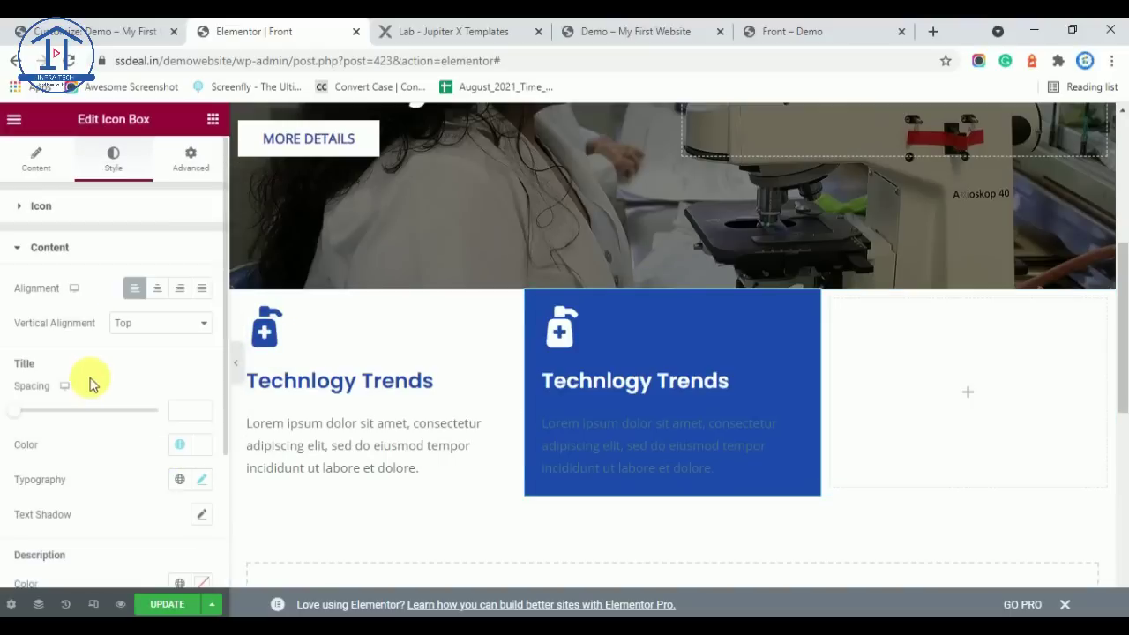
Set the middle icon box's description color to the global white Saved Color #2
{"action": "left_click", "coordinate": [50, 248]}
{"action": "left_click", "coordinate": [49, 247]}
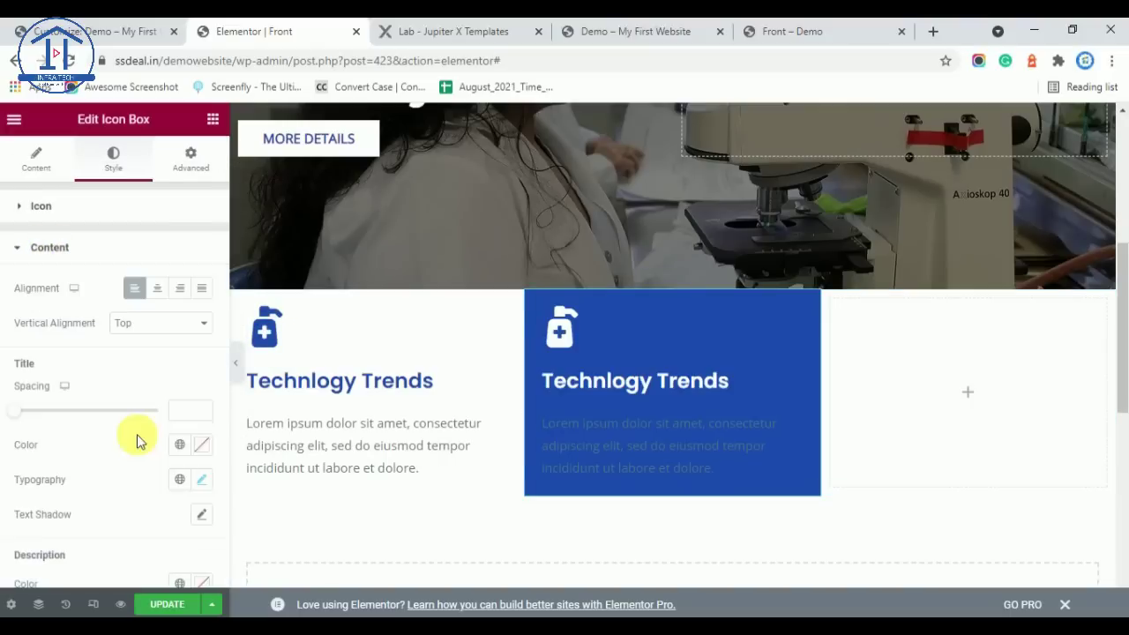
{"action": "scroll", "coordinate": [138, 436], "scroll_direction": "down", "scroll_amount": 3}
{"action": "left_click", "coordinate": [180, 397]}
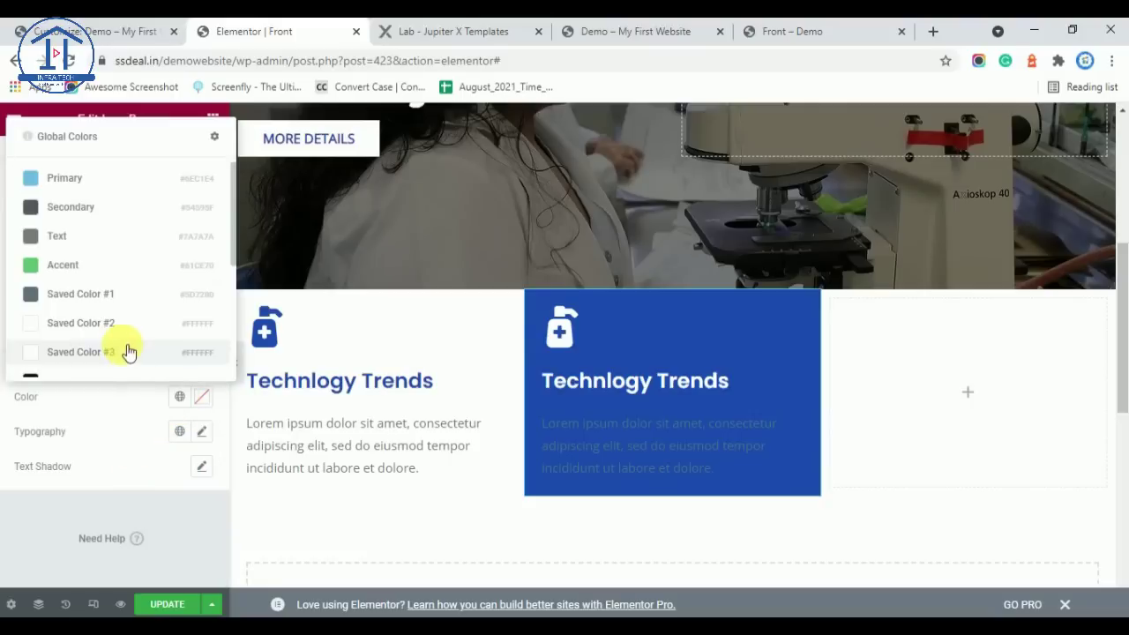
{"action": "left_click", "coordinate": [55, 332]}
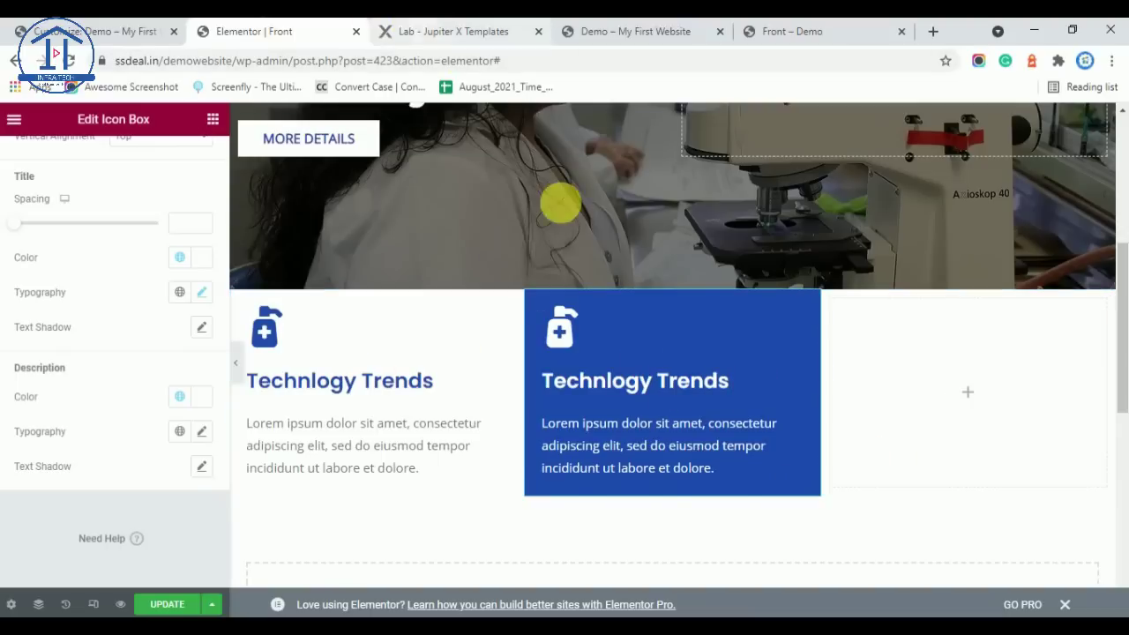
Replace the empty last column with a duplicate of the first column, keeping the blue column in the middle
{"action": "right_click", "coordinate": [246, 299]}
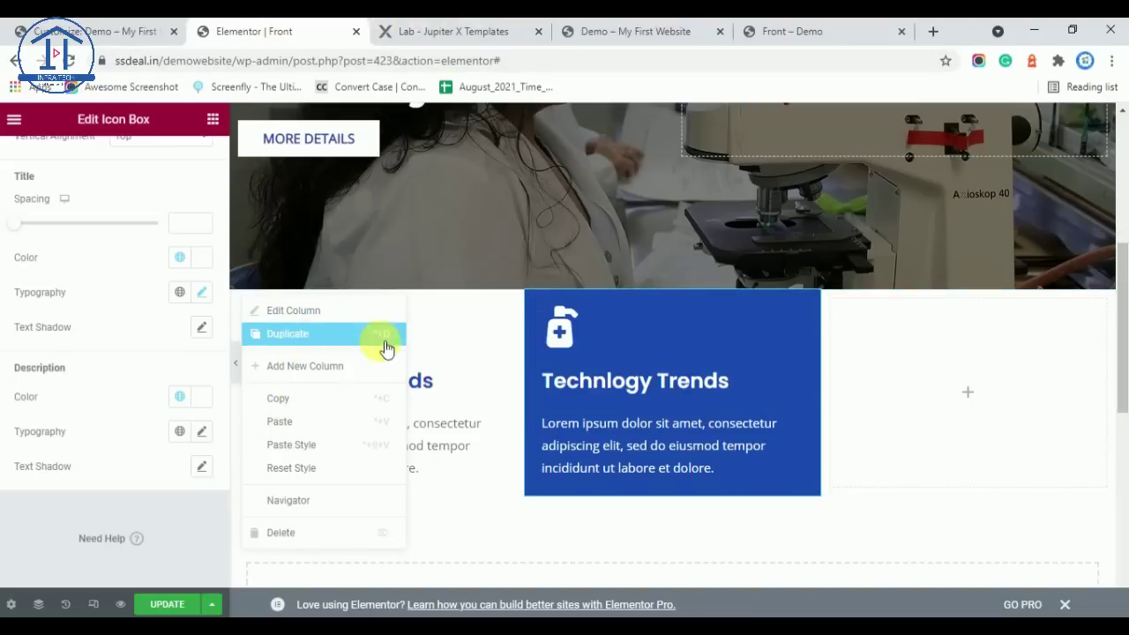
{"action": "left_click", "coordinate": [302, 337]}
{"action": "right_click", "coordinate": [977, 351]}
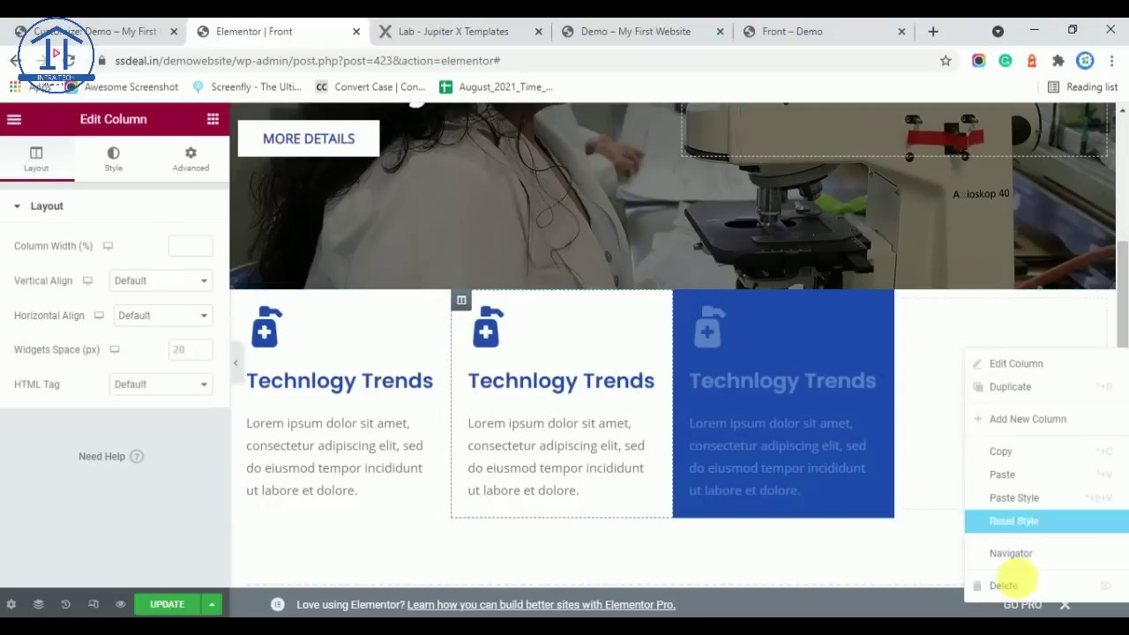
{"action": "left_click", "coordinate": [1014, 585]}
{"action": "left_click_drag", "start_coordinate": [834, 301], "coordinate": [577, 344]}
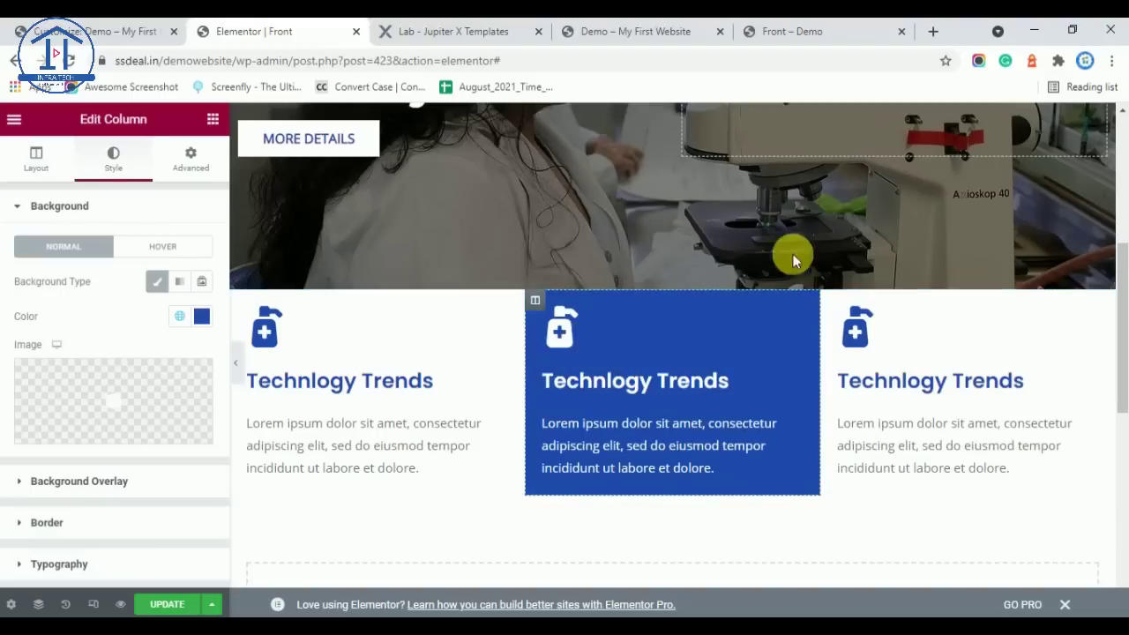
Copy the "Phthalates Testing" card's title and description from the Lab template page and return to the Elementor editor
{"action": "left_click", "coordinate": [450, 31]}
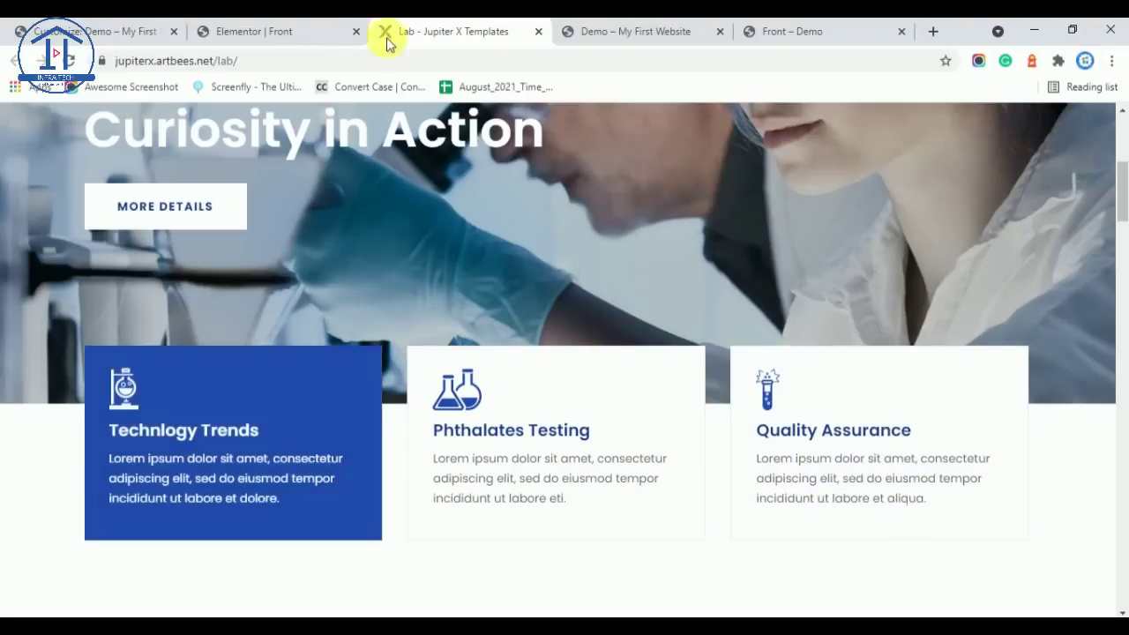
{"action": "left_click", "coordinate": [222, 31]}
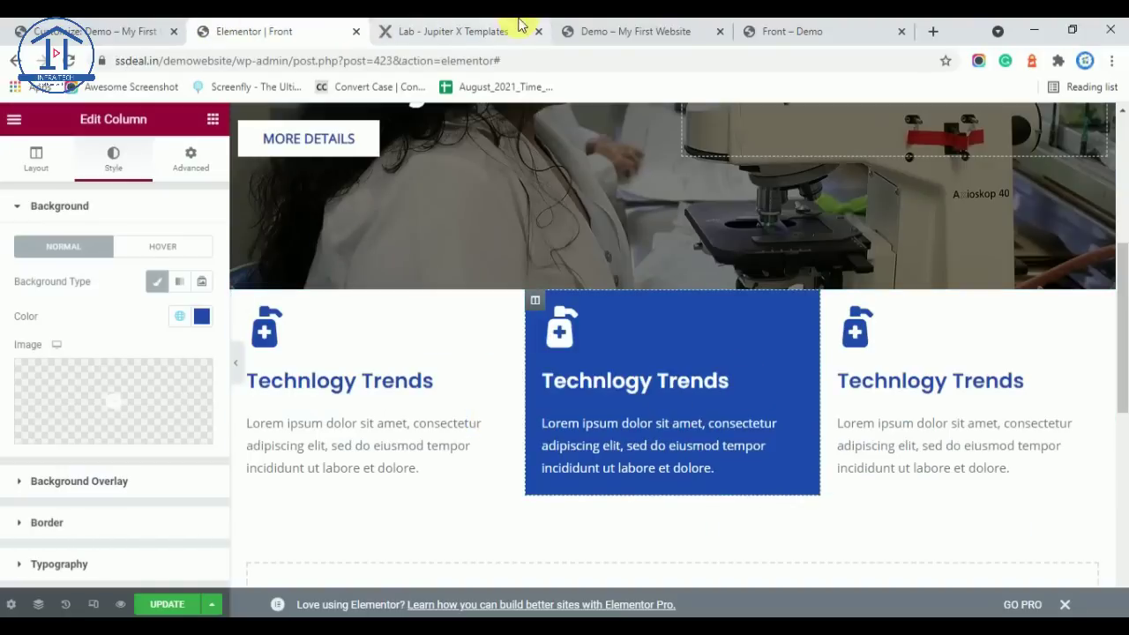
{"action": "left_click", "coordinate": [480, 30]}
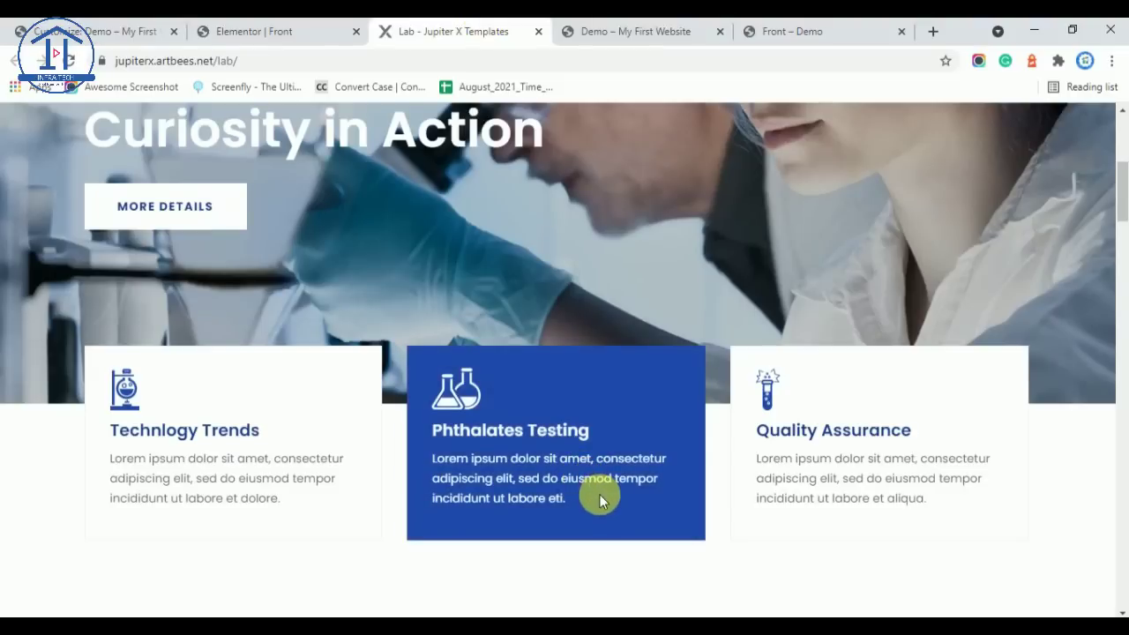
{"action": "left_click_drag", "start_coordinate": [580, 491], "coordinate": [452, 433]}
{"action": "key", "text": "ctrl+c"}
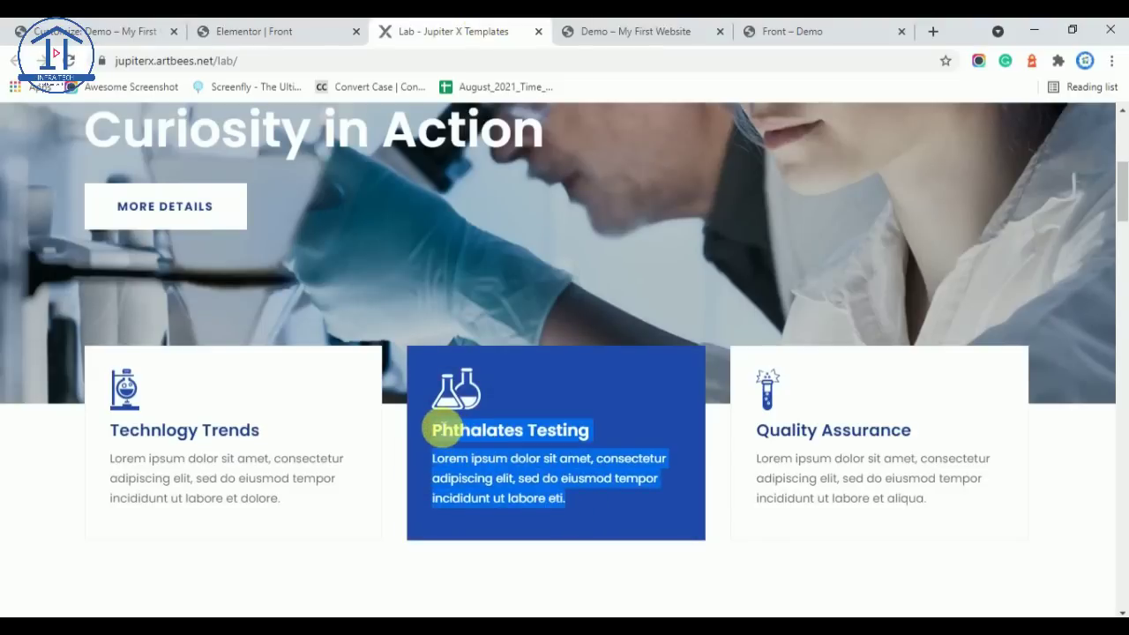
{"action": "left_click", "coordinate": [247, 31]}
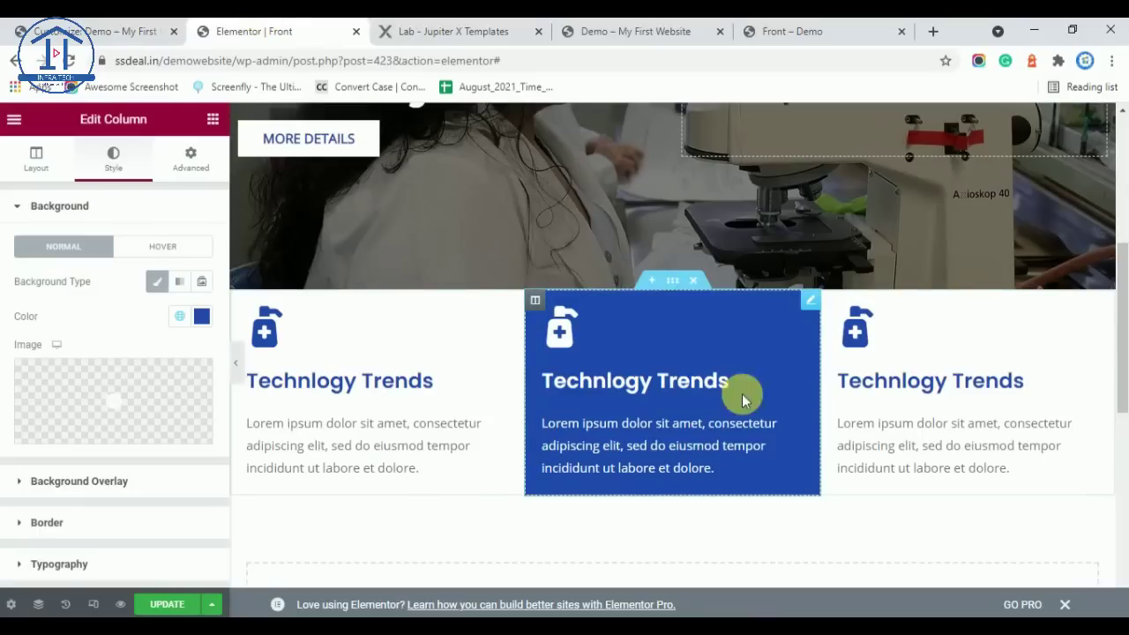
Replace the middle icon box's description with the copied Lorem ipsum text, removing the "Phthalates Testing" line from it
{"action": "left_click", "coordinate": [254, 379]}
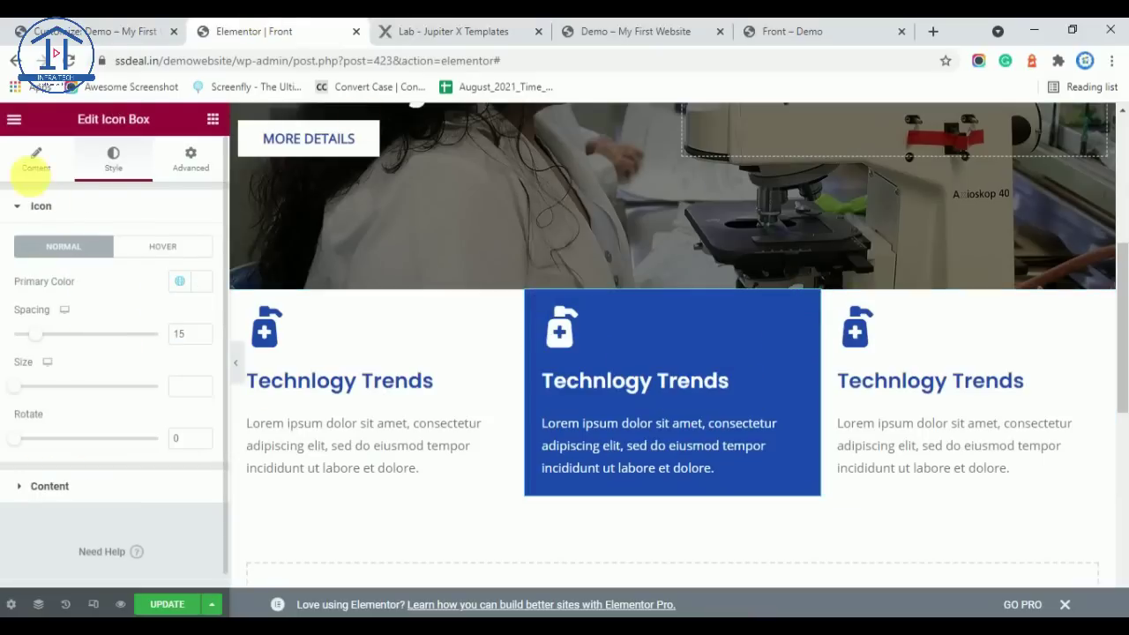
{"action": "left_click", "coordinate": [35, 160]}
{"action": "triple_click", "coordinate": [134, 487]}
{"action": "key", "text": "ctrl+v"}
{"action": "left_click_drag", "start_coordinate": [103, 451], "coordinate": [87, 451]}
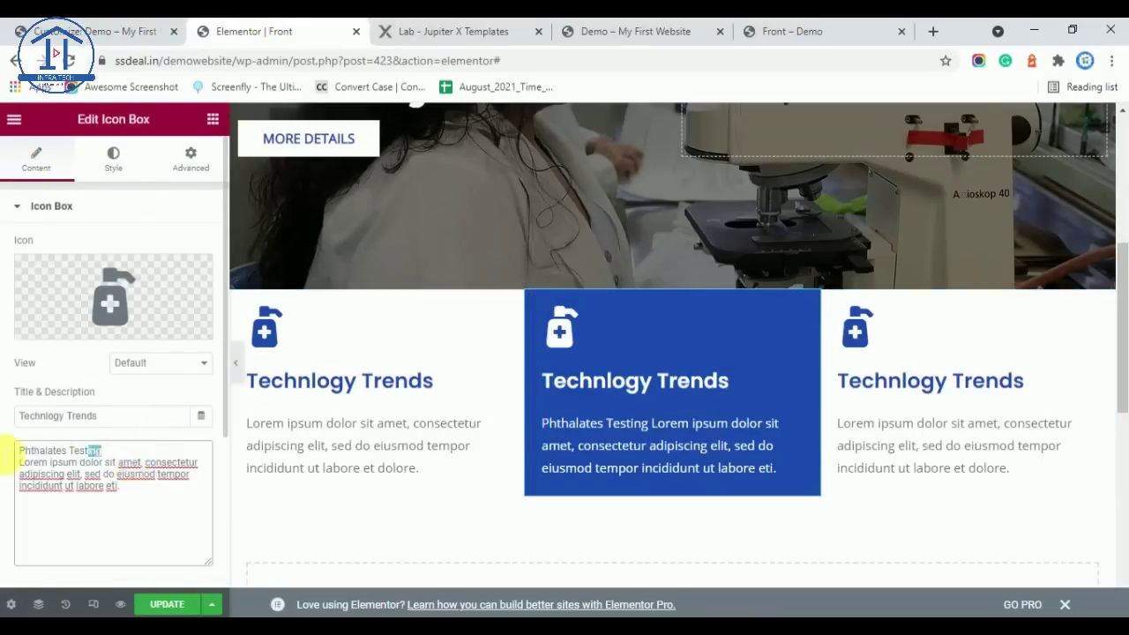
{"action": "key", "text": "BackSpace"}
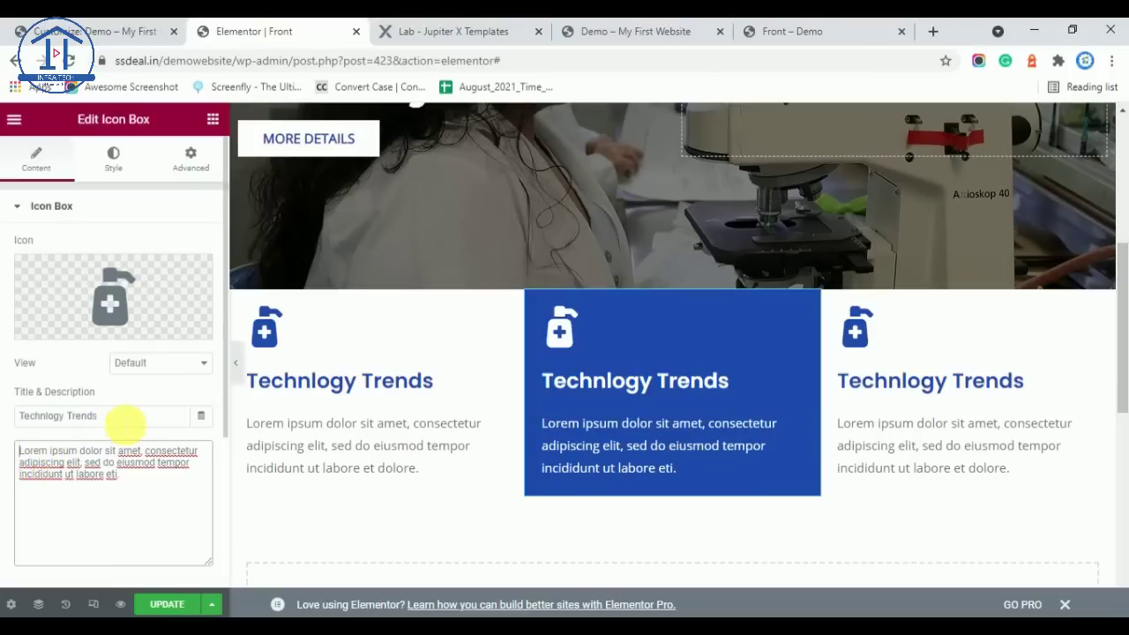
Set the middle icon box's title to "Phthalates Testing" and change its icon to the medical laptop found by searching "medi"
{"action": "left_click_drag", "start_coordinate": [126, 416], "coordinate": [19, 416]}
{"action": "type", "text": "Phthalates Testing"}
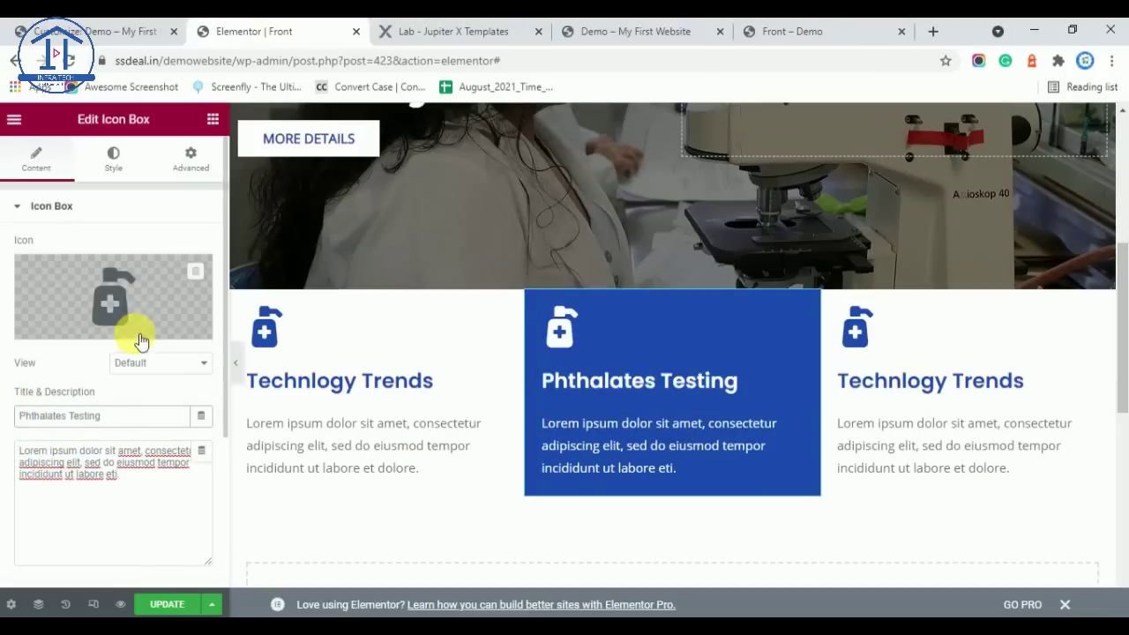
{"action": "left_click", "coordinate": [113, 298]}
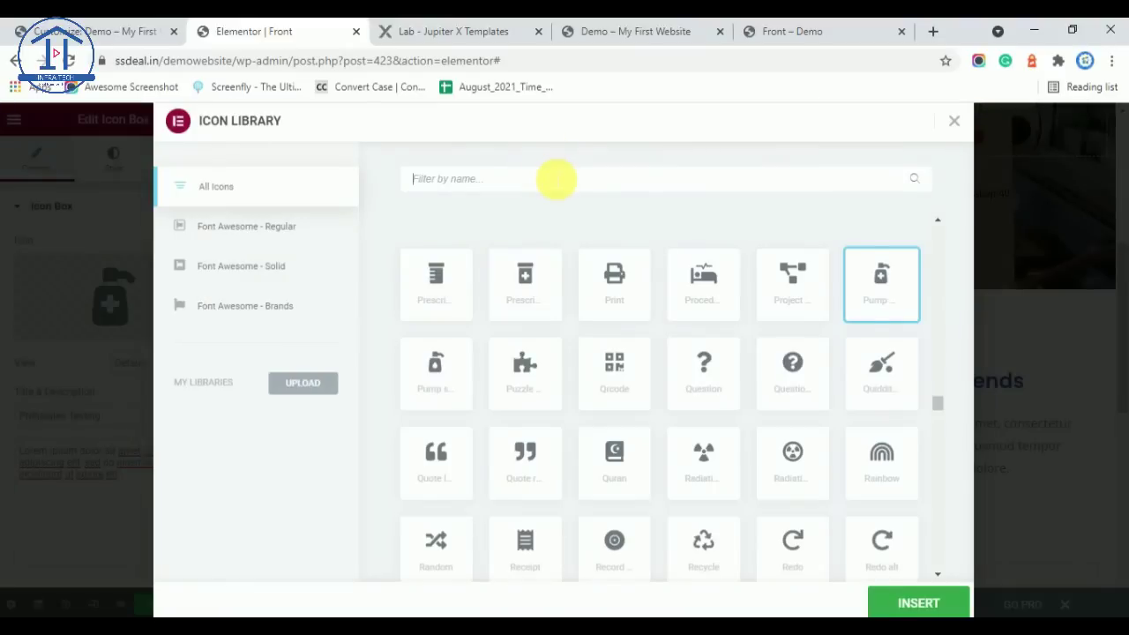
{"action": "type", "text": "lab"}
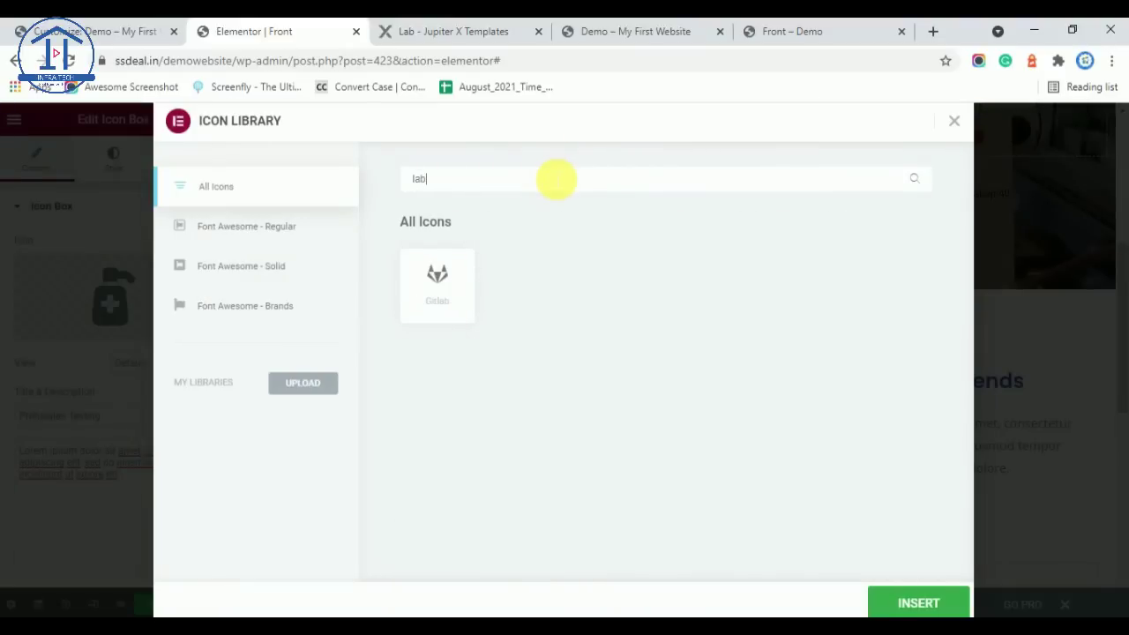
{"action": "key", "text": "BackSpace"}
{"action": "key", "text": "BackSpace"}
{"action": "key", "text": "BackSpace"}
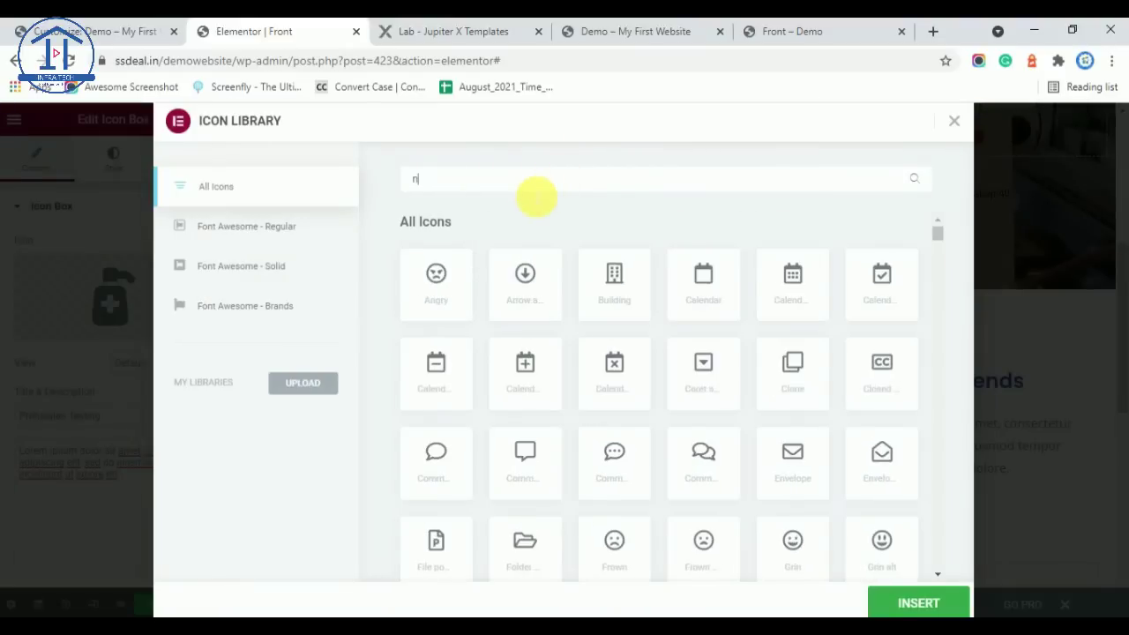
{"action": "type", "text": "medi"}
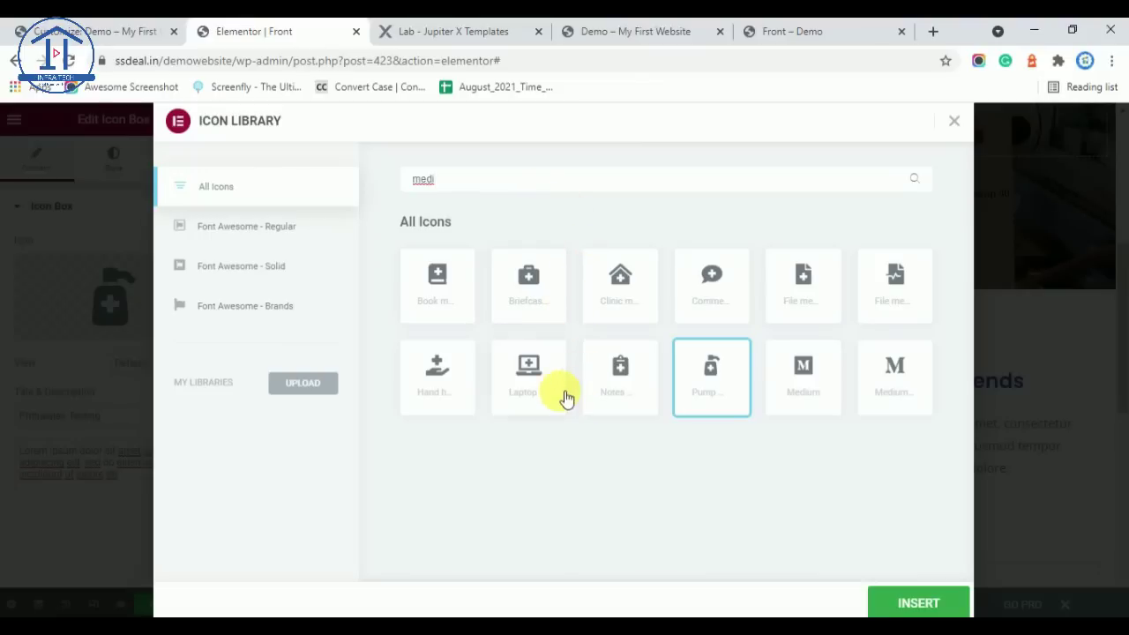
{"action": "left_click", "coordinate": [534, 378]}
{"action": "left_click", "coordinate": [915, 605]}
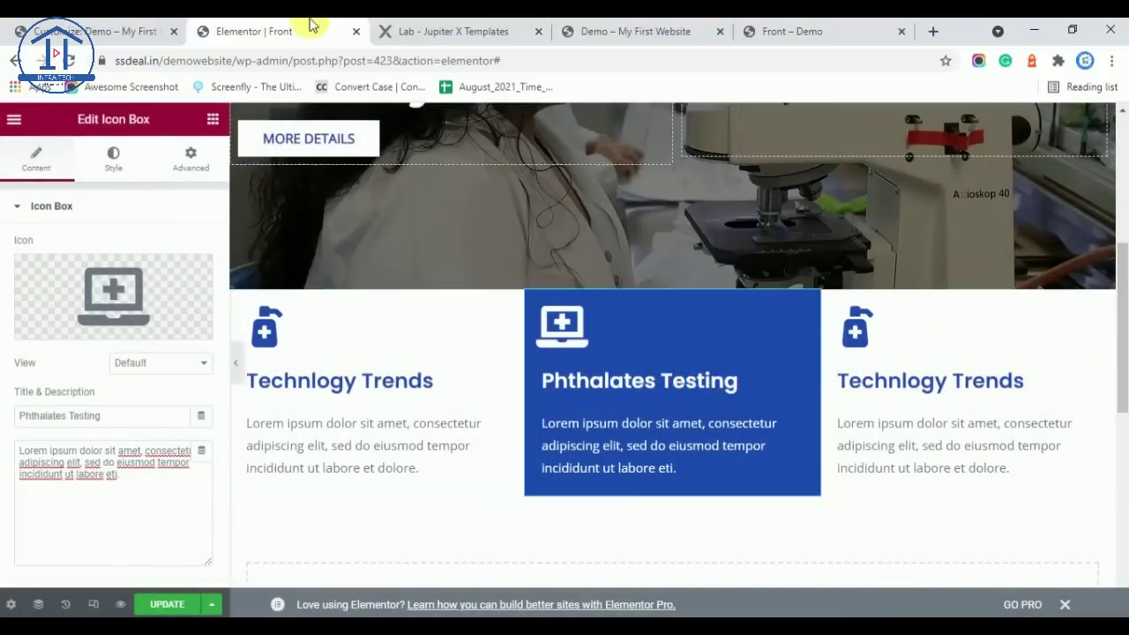
Copy the "Quality Assurance" card's title and description from the Lab template page and return to the Elementor editor
{"action": "left_click", "coordinate": [462, 31]}
{"action": "left_click_drag", "start_coordinate": [932, 504], "coordinate": [759, 434]}
{"action": "key", "text": "ctrl+c"}
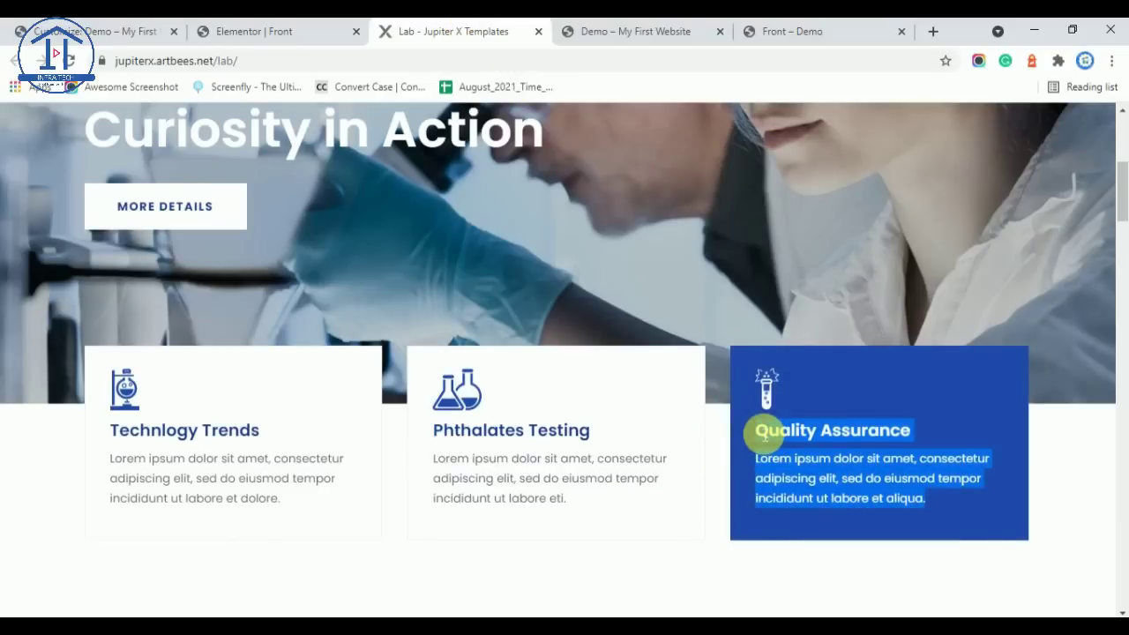
{"action": "left_click", "coordinate": [220, 30]}
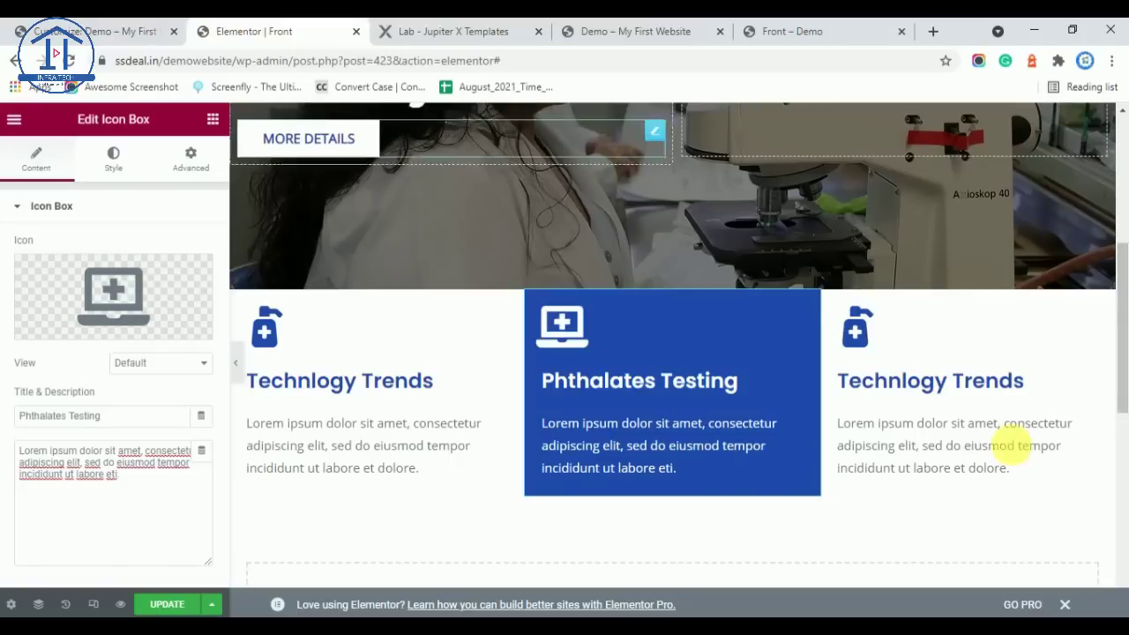
Replace the last icon box's description with the copied Lorem ipsum text without its heading line, and set the title to "Quality Assurance"
{"action": "left_click", "coordinate": [1102, 300]}
{"action": "triple_click", "coordinate": [135, 500]}
{"action": "key", "text": "ctrl+v"}
{"action": "left_click_drag", "start_coordinate": [135, 451], "coordinate": [7, 451]}
{"action": "key", "text": "BackSpace"}
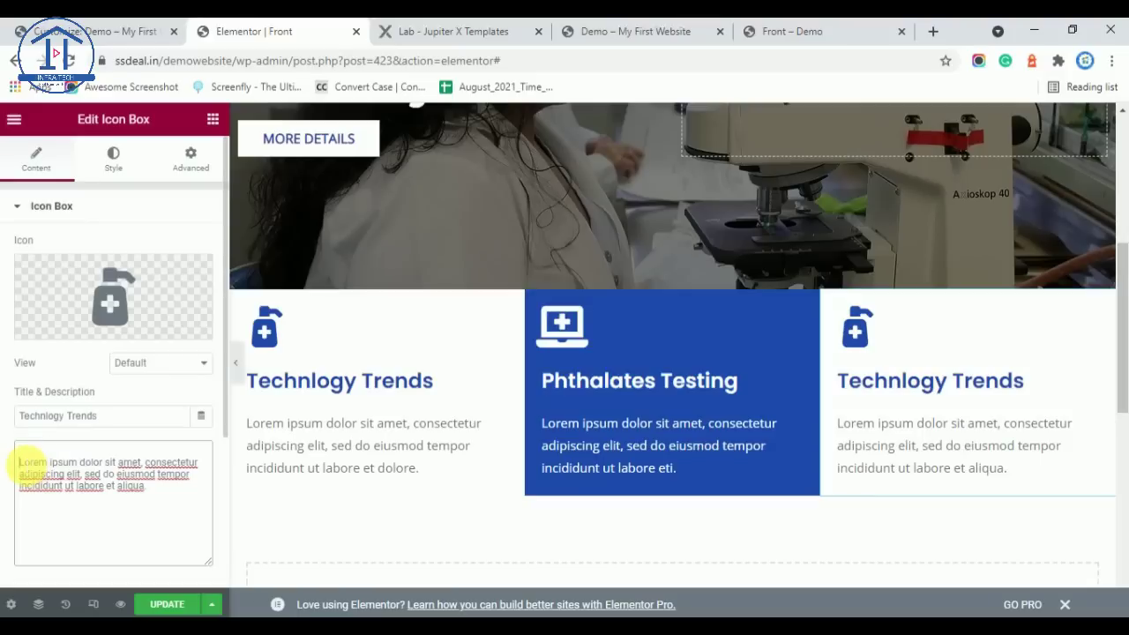
{"action": "left_click_drag", "start_coordinate": [126, 416], "coordinate": [4, 425]}
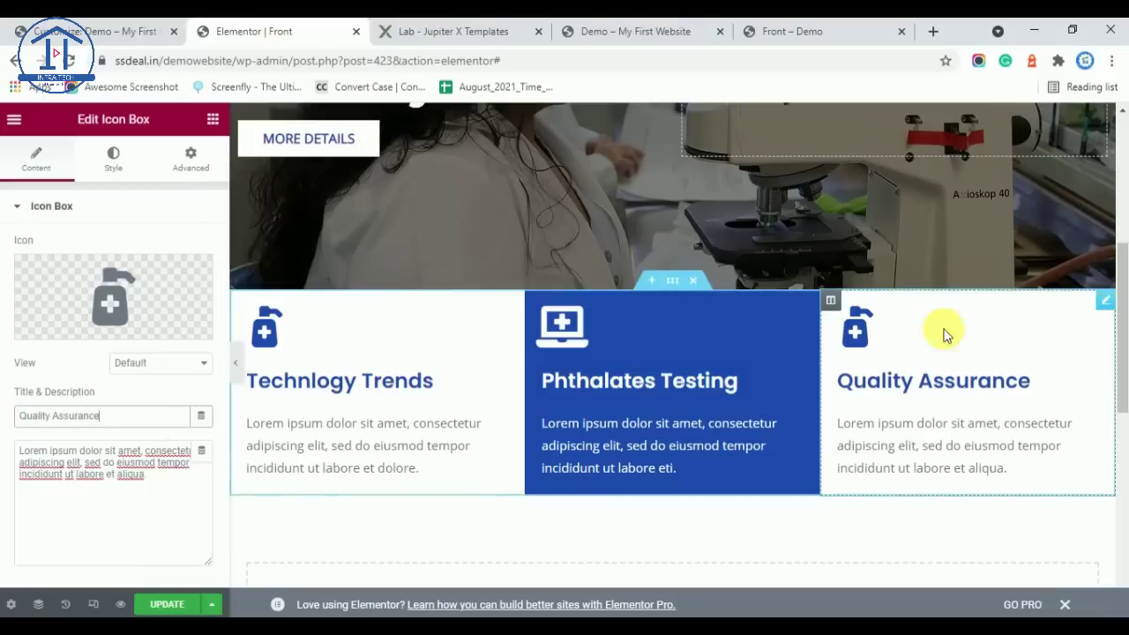
Change the "Quality Assurance" icon box's icon to the medical notes clipboard found by searching "medi" in the icon library
{"action": "left_click", "coordinate": [108, 271]}
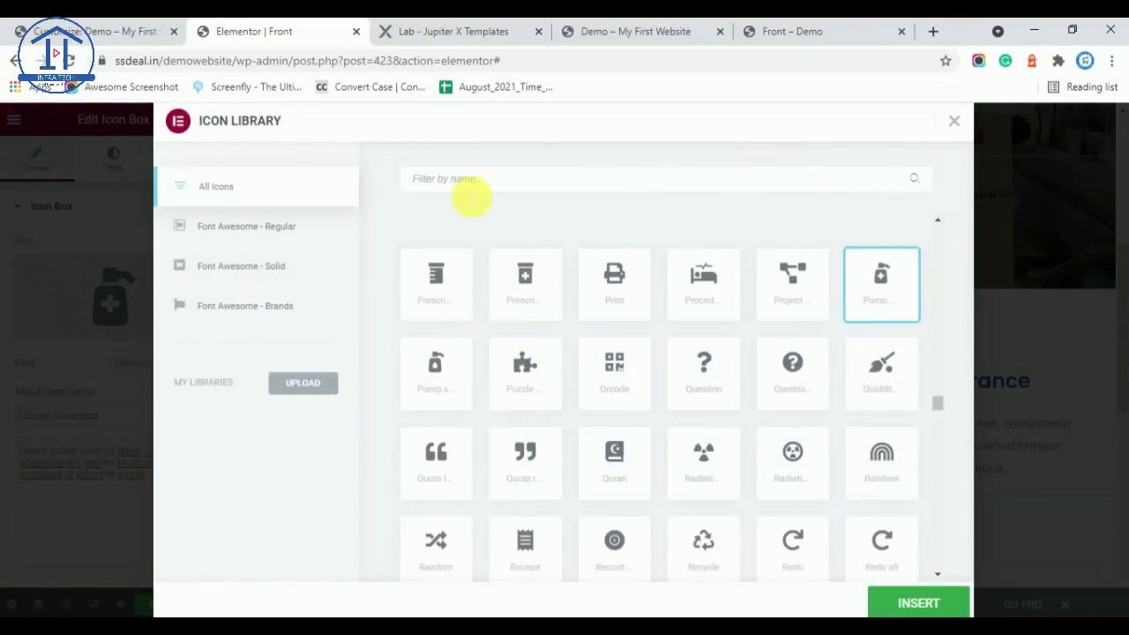
{"action": "type", "text": "m"}
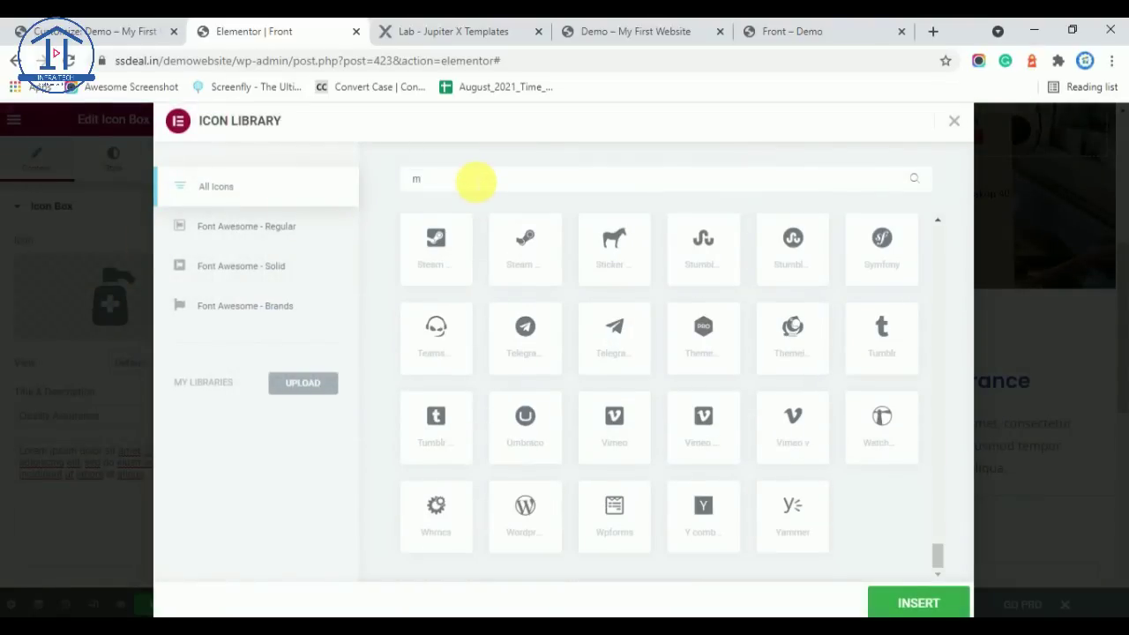
{"action": "key", "text": "BackSpace"}
{"action": "type", "text": "qual"}
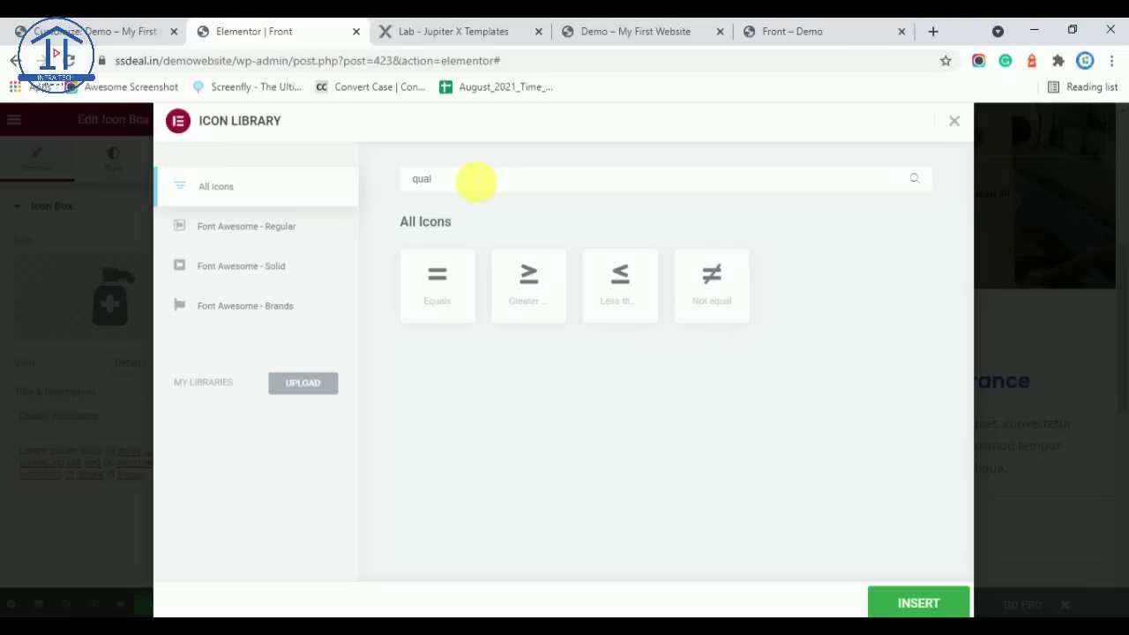
{"action": "key", "text": "BackSpace"}
{"action": "key", "text": "BackSpace"}
{"action": "key", "text": "BackSpace"}
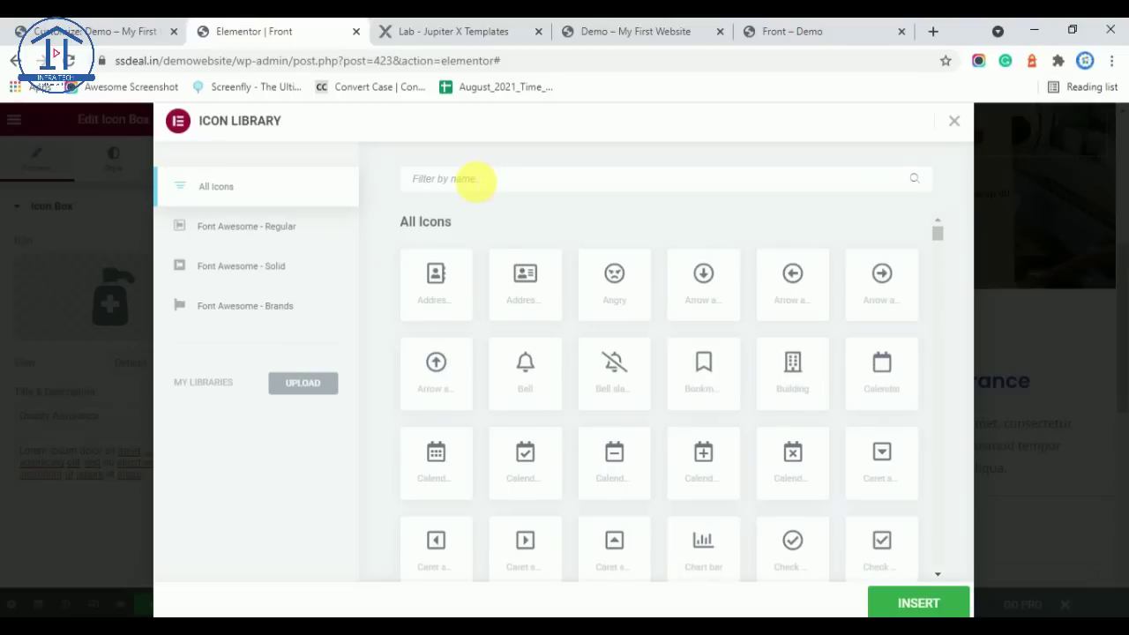
{"action": "type", "text": "medi"}
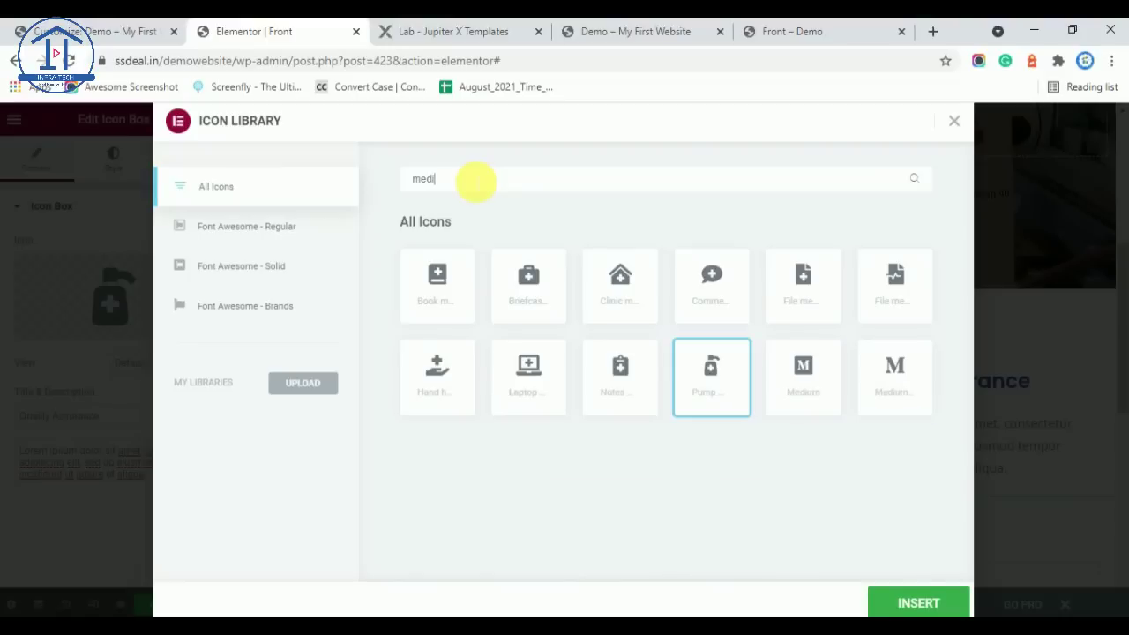
{"action": "left_click", "coordinate": [620, 379]}
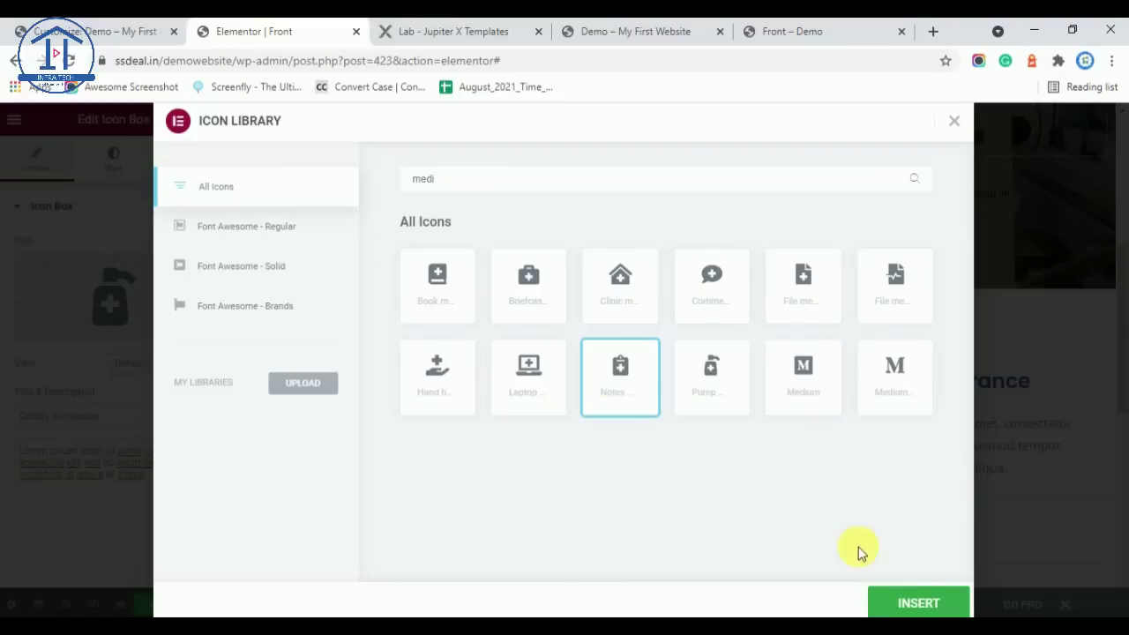
{"action": "left_click", "coordinate": [907, 602]}
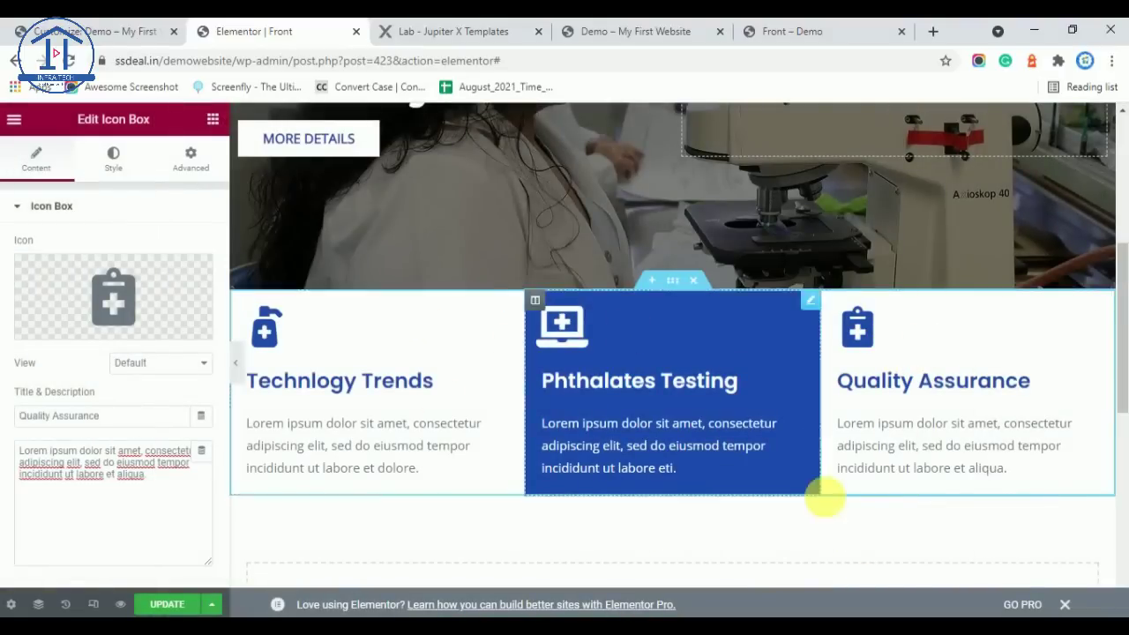
Check the card spacing on the Lab template page, then set the first column's margin to 10 px on all sides
{"action": "left_click", "coordinate": [472, 29]}
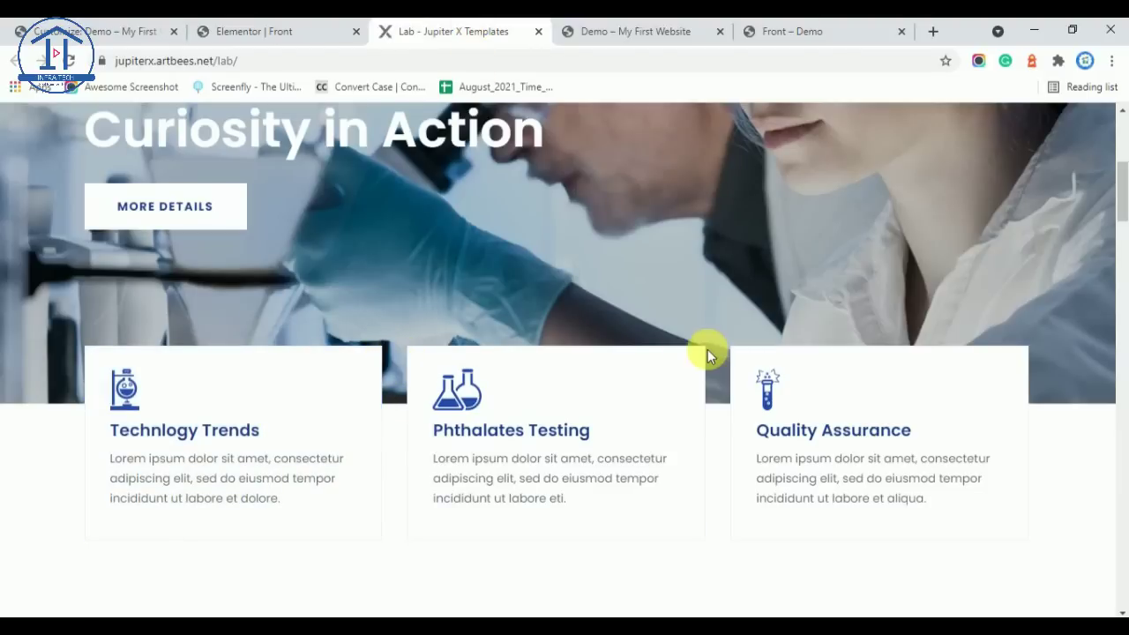
{"action": "left_click", "coordinate": [318, 30]}
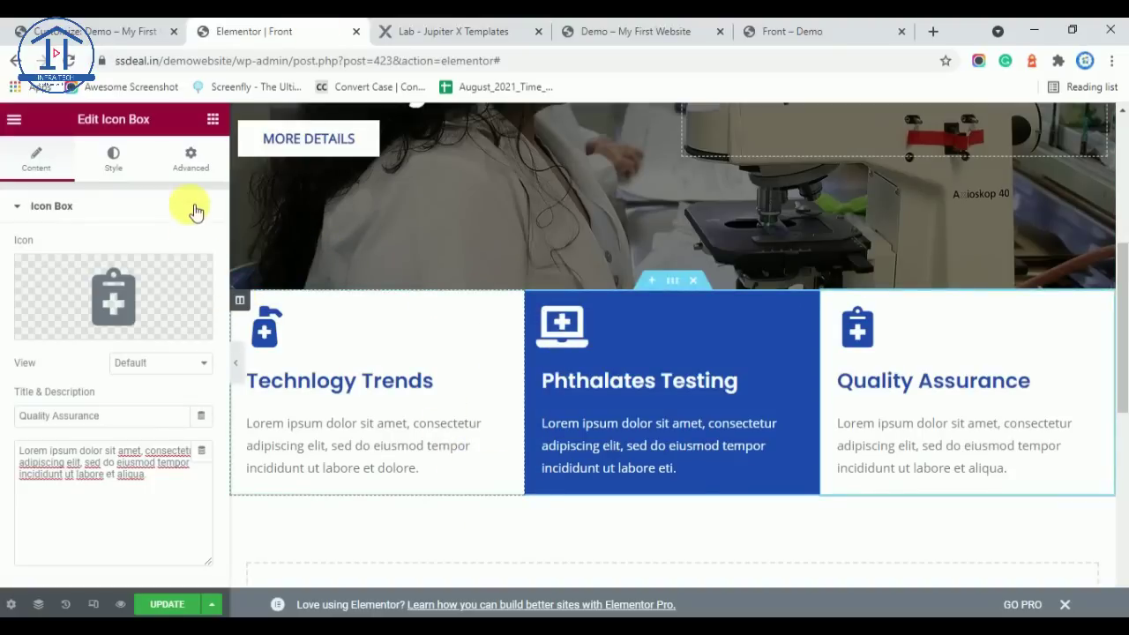
{"action": "left_click", "coordinate": [240, 300]}
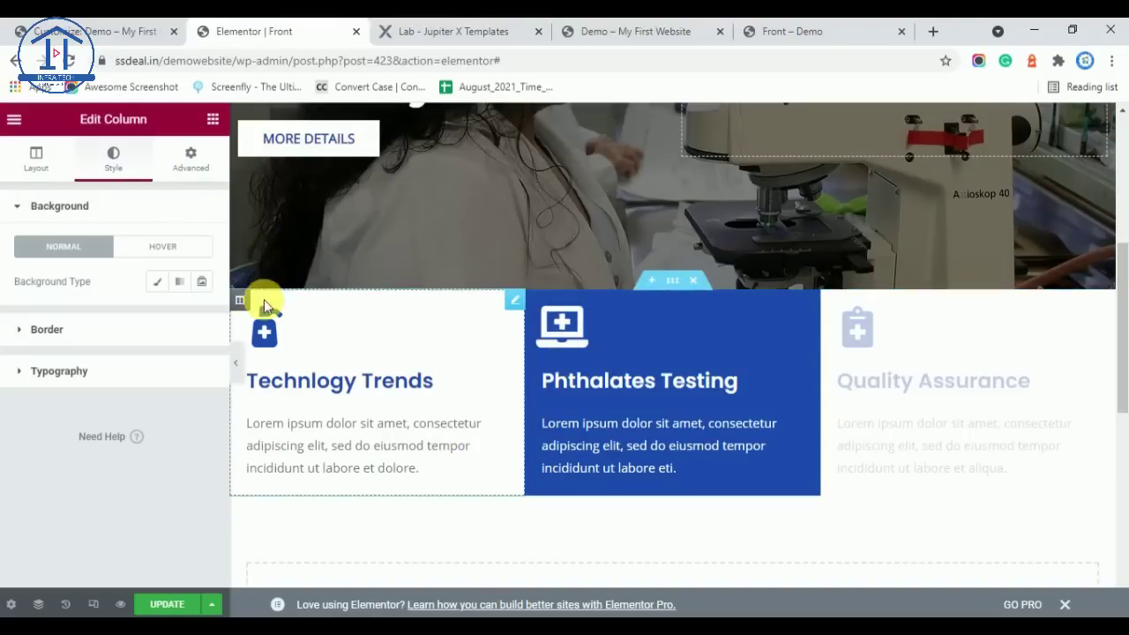
{"action": "left_click", "coordinate": [195, 161]}
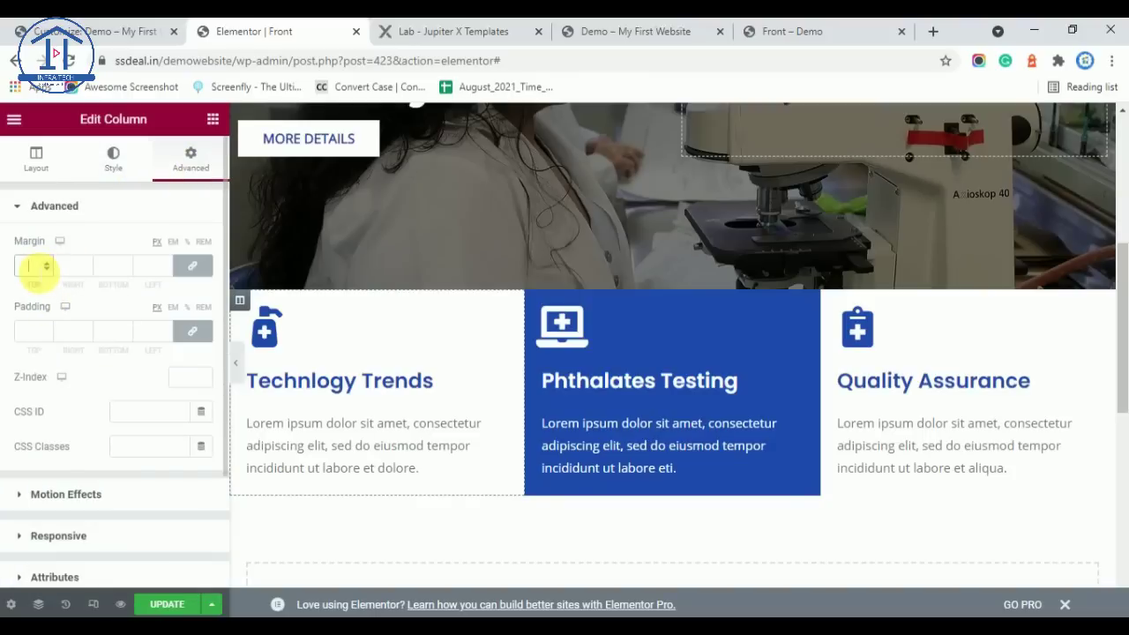
{"action": "left_click", "coordinate": [33, 266]}
{"action": "type", "text": "10"}
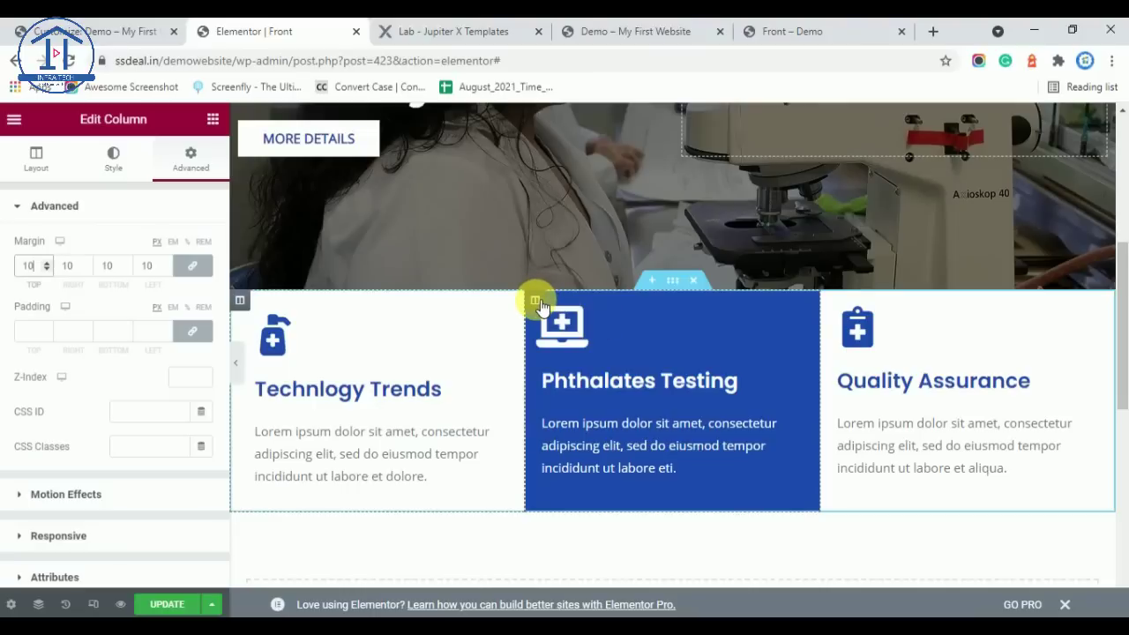
Set the blue middle column's margin to 10 px on all sides
{"action": "left_click", "coordinate": [141, 161]}
{"action": "left_click", "coordinate": [191, 159]}
{"action": "left_click", "coordinate": [23, 267]}
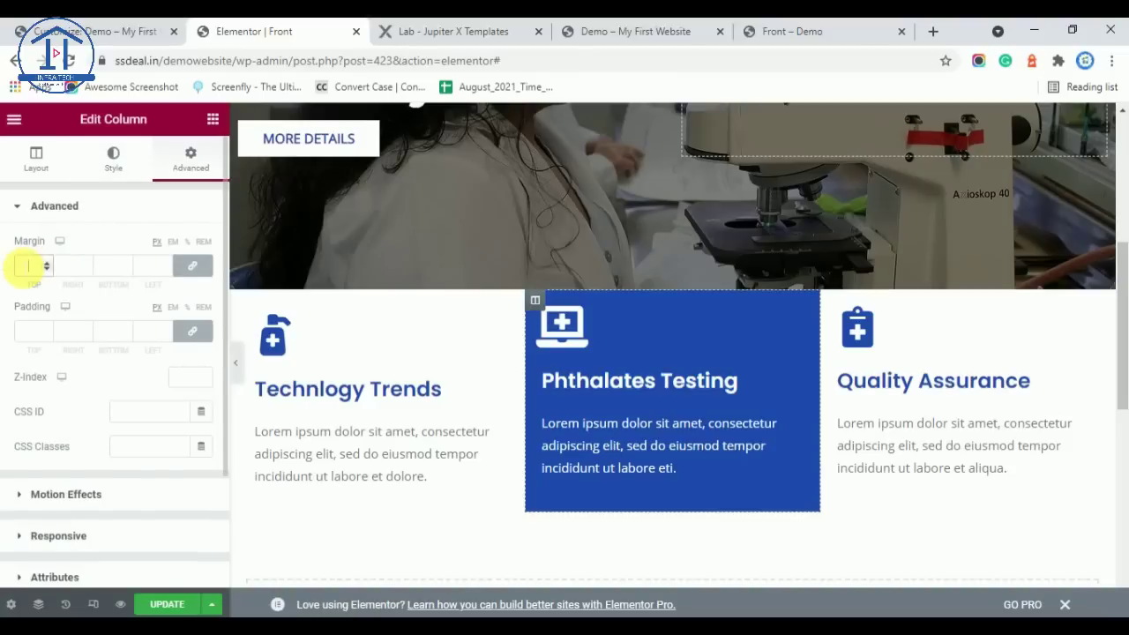
{"action": "type", "text": "10"}
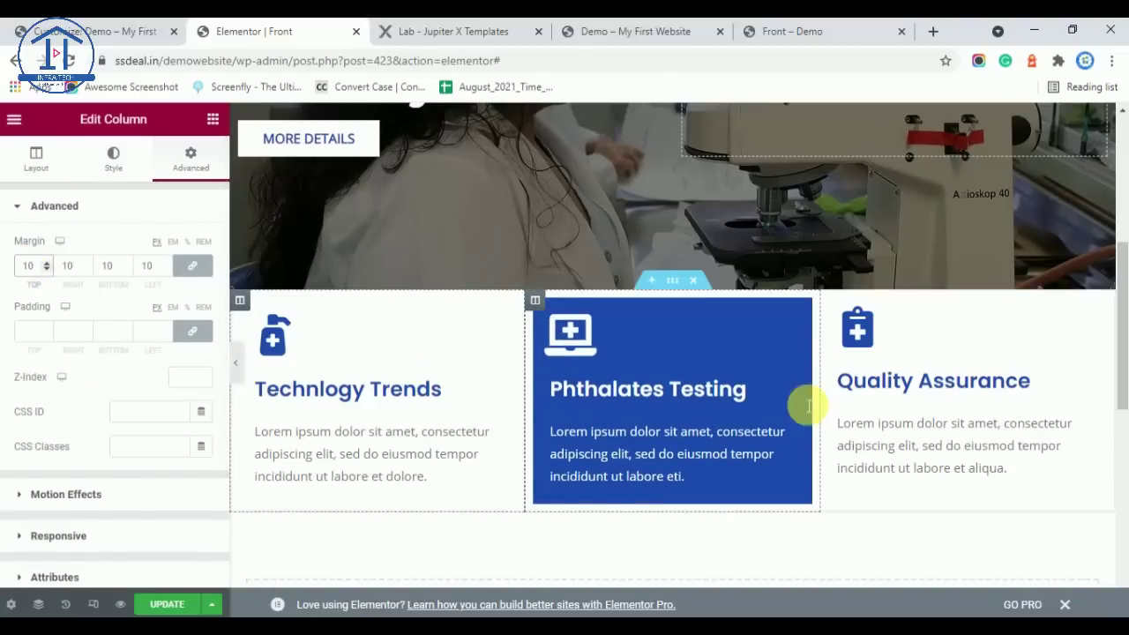
Set the "Quality Assurance" column's margin to 10 px on all sides
{"action": "left_click", "coordinate": [832, 303]}
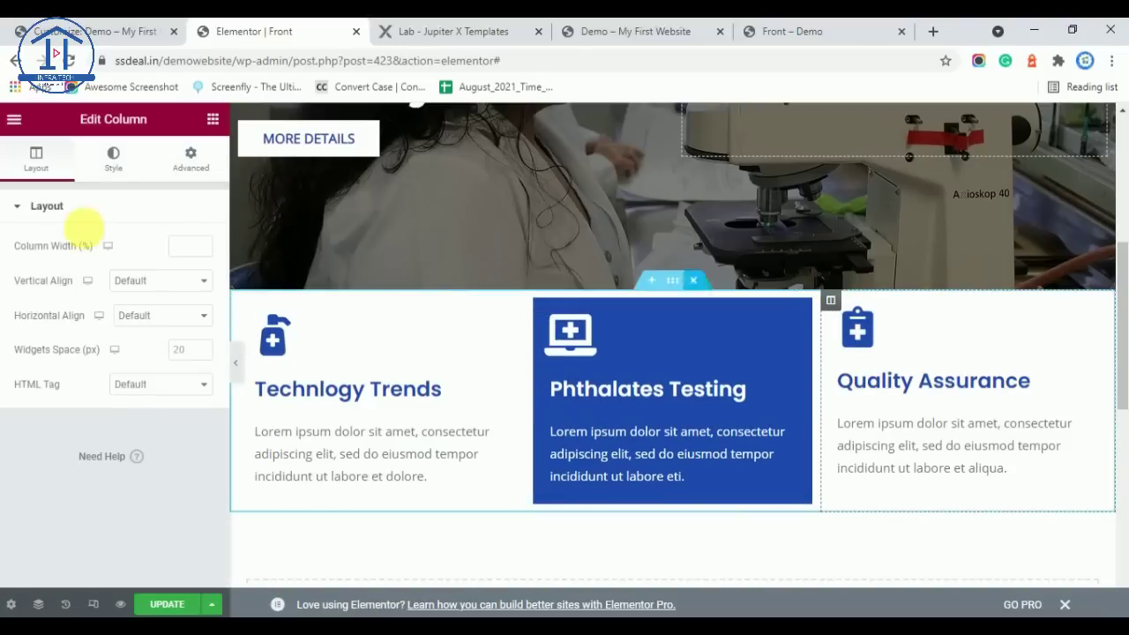
{"action": "left_click", "coordinate": [203, 159]}
{"action": "left_click", "coordinate": [31, 267]}
{"action": "type", "text": "10"}
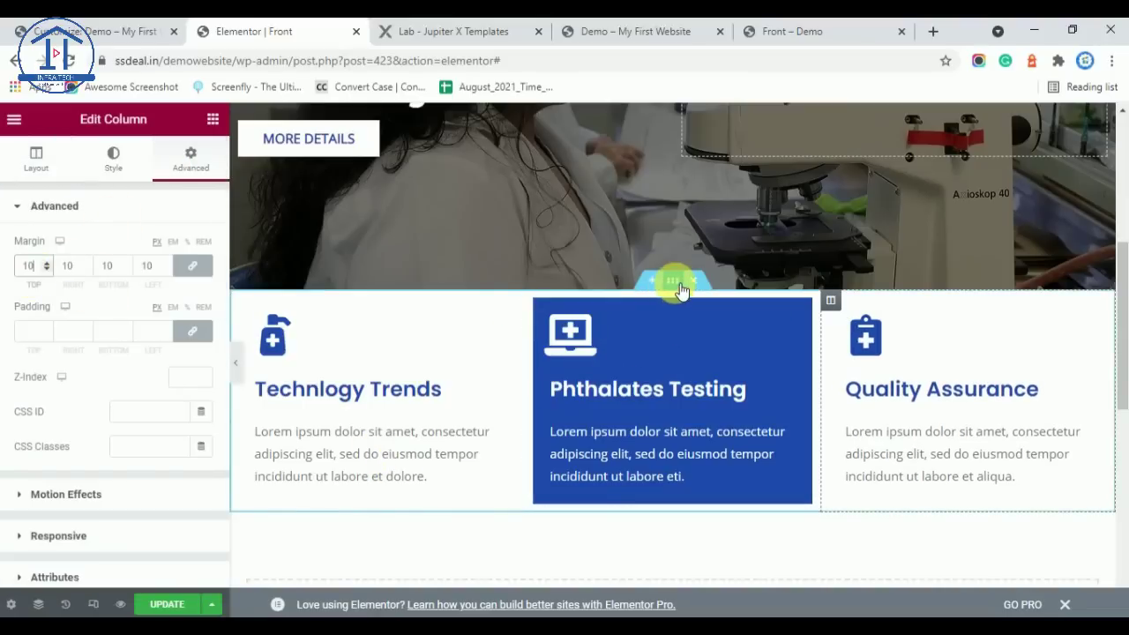
Give the three-column icon box section a Classic background with the fully transparent color #02010100
{"action": "left_click", "coordinate": [687, 282]}
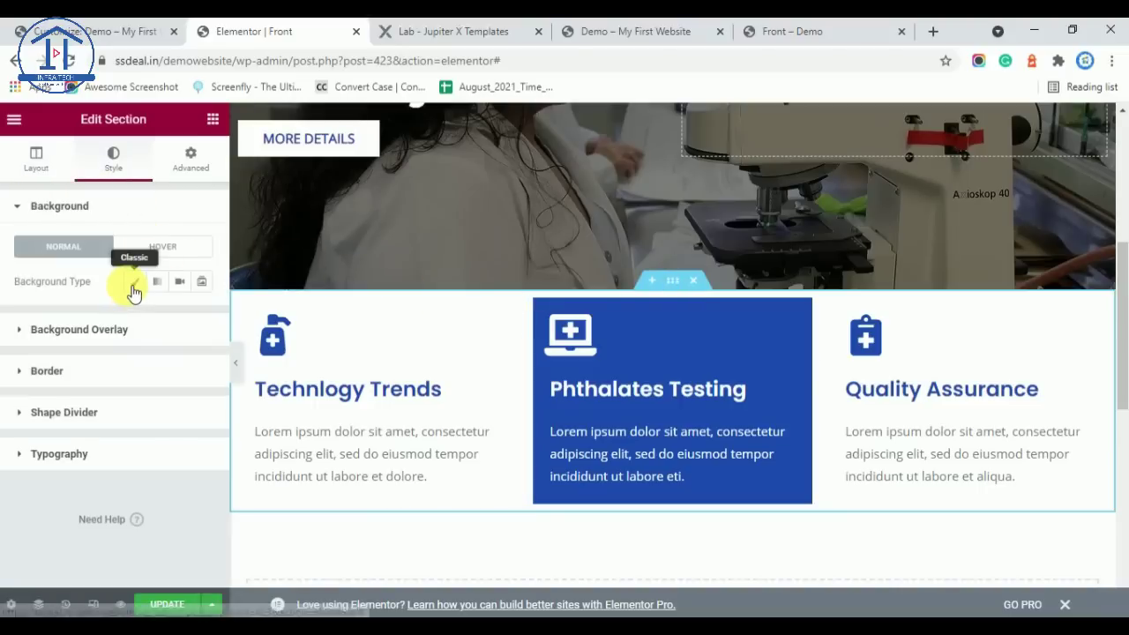
{"action": "left_click", "coordinate": [135, 283]}
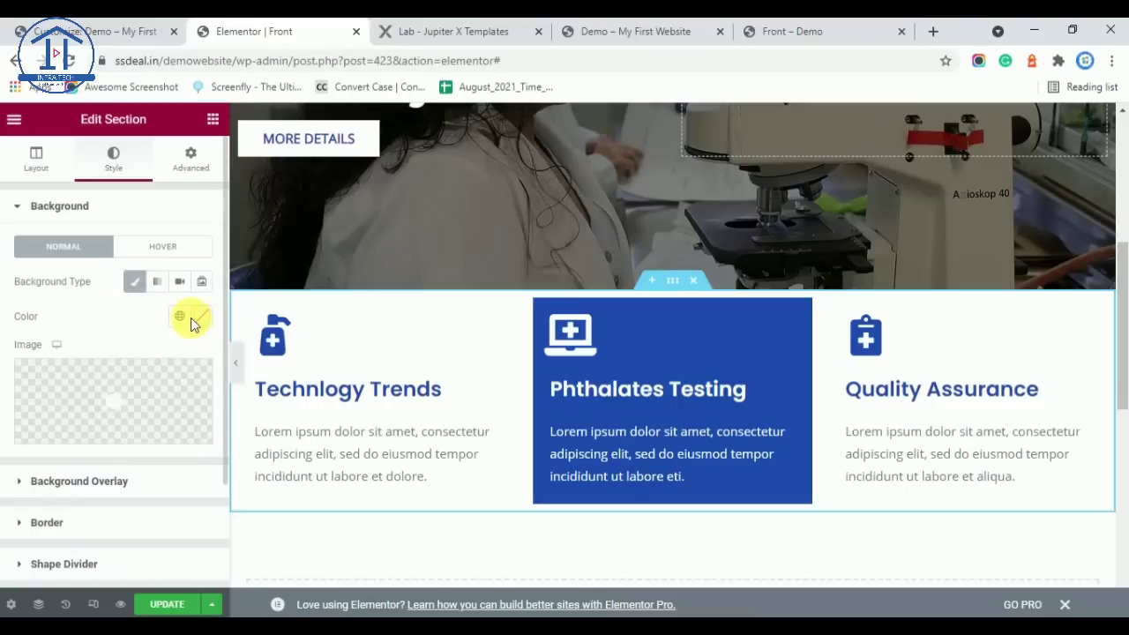
{"action": "left_click", "coordinate": [202, 323]}
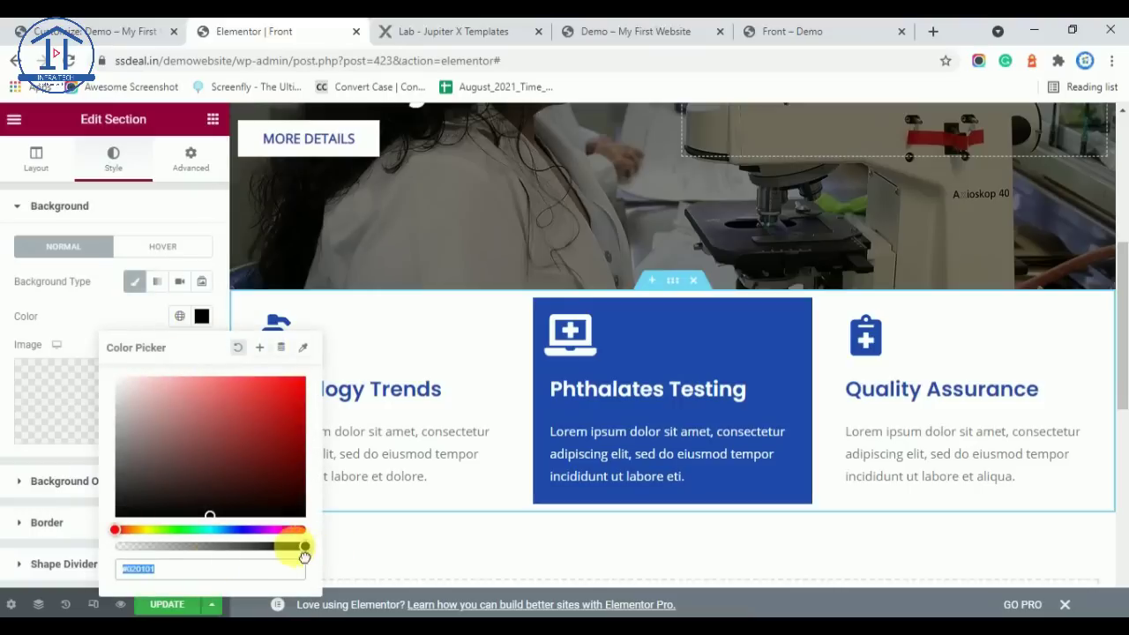
{"action": "left_click_drag", "start_coordinate": [304, 554], "coordinate": [38, 550]}
{"action": "scroll", "coordinate": [600, 388], "scroll_direction": "down", "scroll_amount": 3}
{"action": "scroll", "coordinate": [600, 388], "scroll_direction": "up", "scroll_amount": 3}
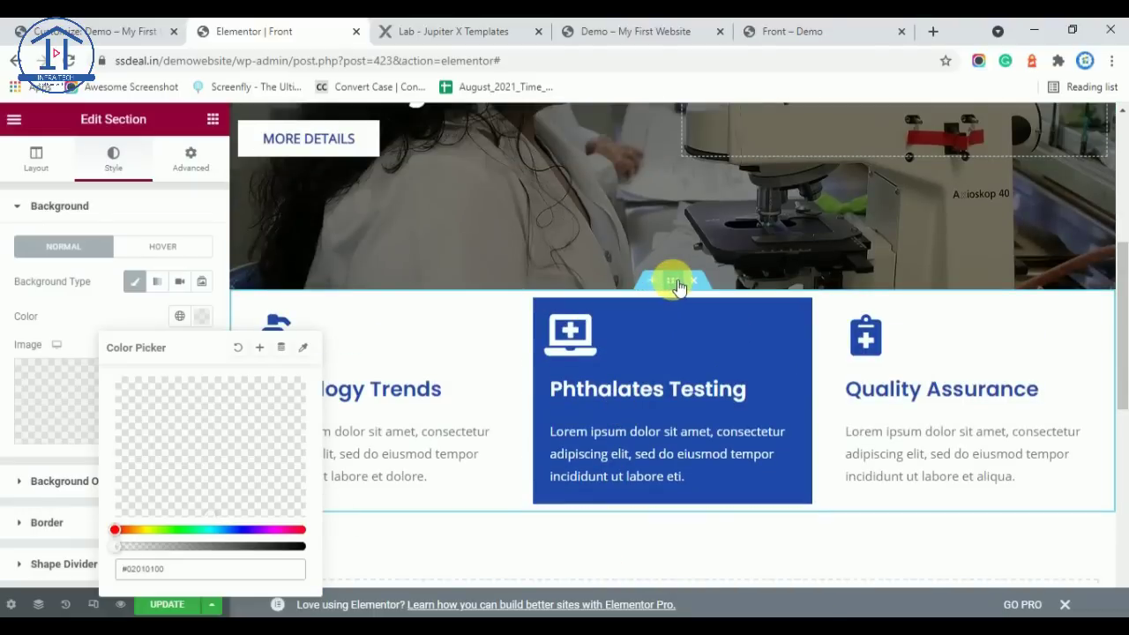
Compare with the Lab template's overlapping cards and set the icon box section's top and bottom margins to -60 px
{"action": "scroll", "coordinate": [507, 353], "scroll_direction": "up", "scroll_amount": 5}
{"action": "left_click", "coordinate": [433, 31]}
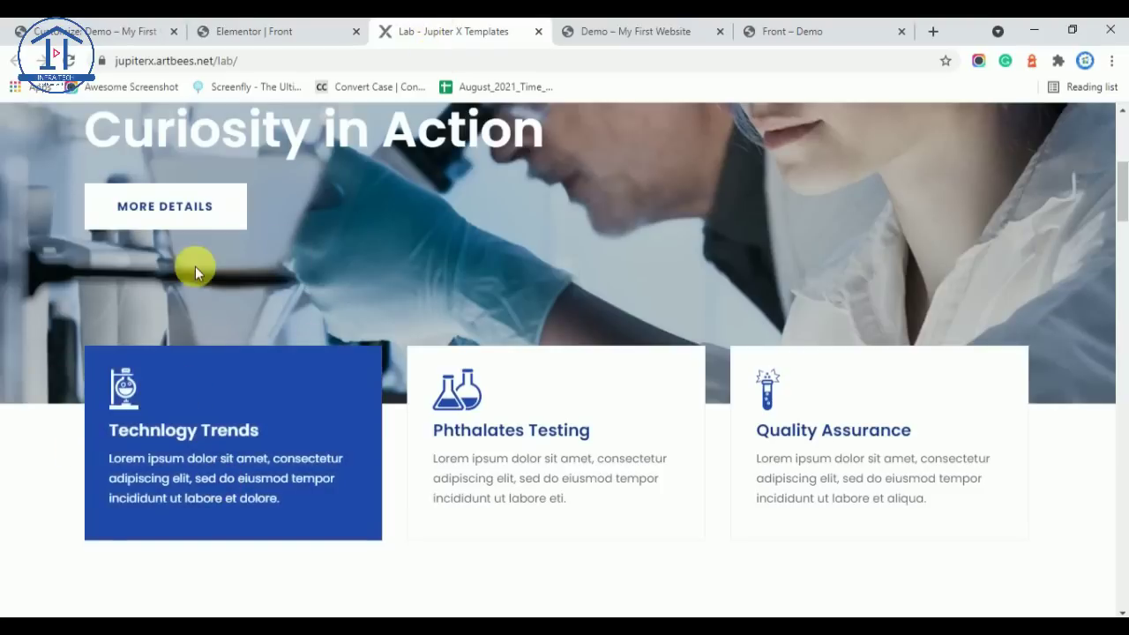
{"action": "left_click", "coordinate": [255, 30]}
{"action": "scroll", "coordinate": [601, 390], "scroll_direction": "down", "scroll_amount": 4}
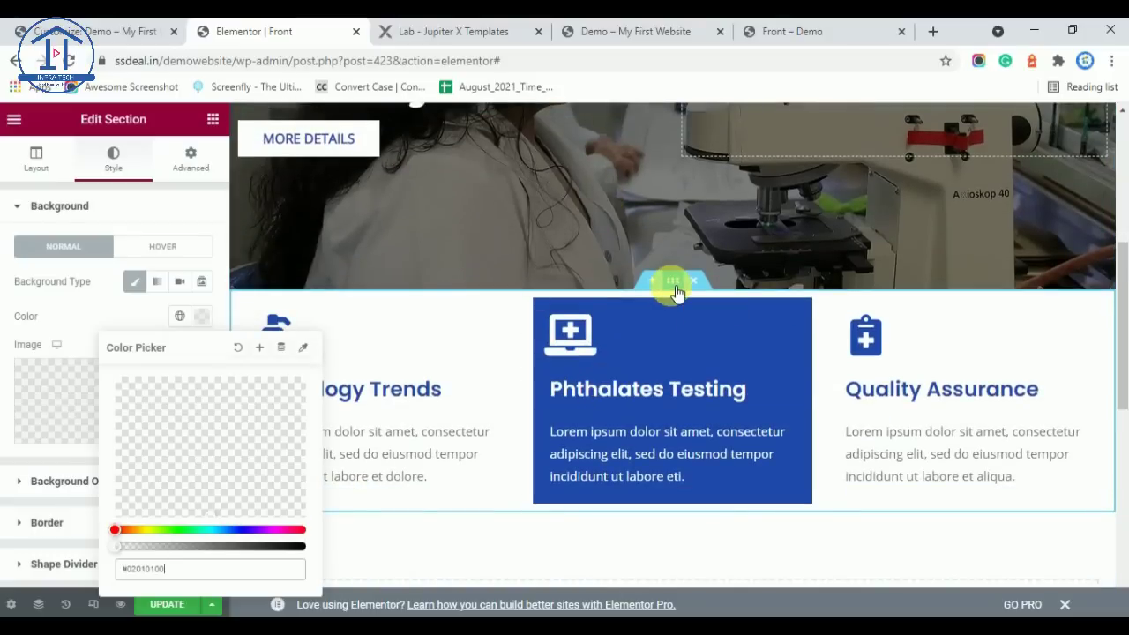
{"action": "left_click", "coordinate": [185, 162]}
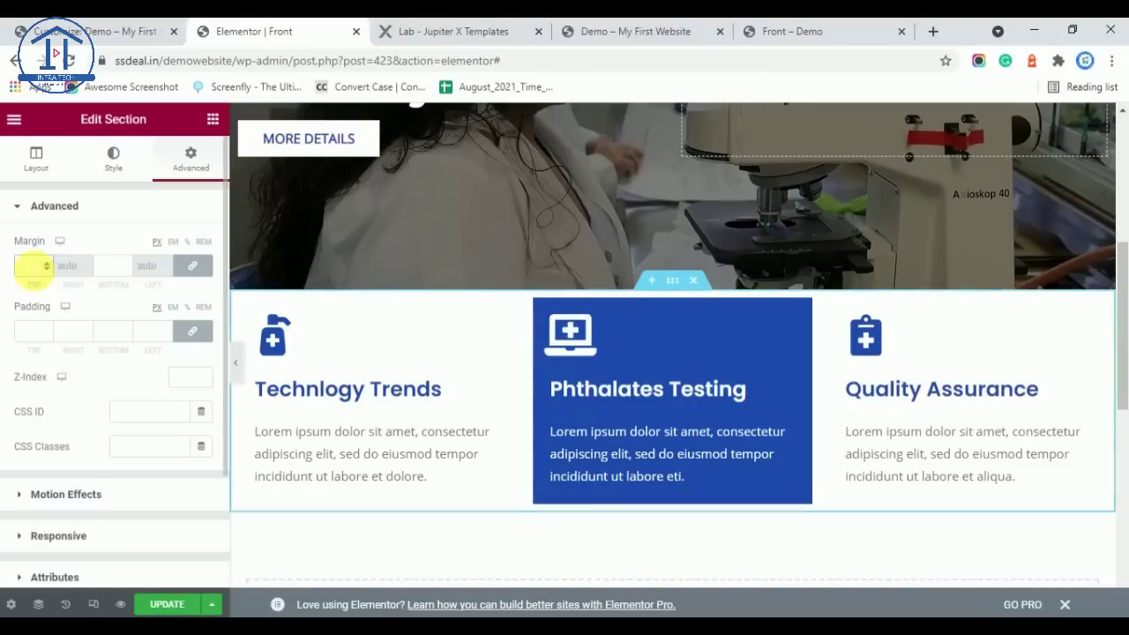
{"action": "type", "text": "60"}
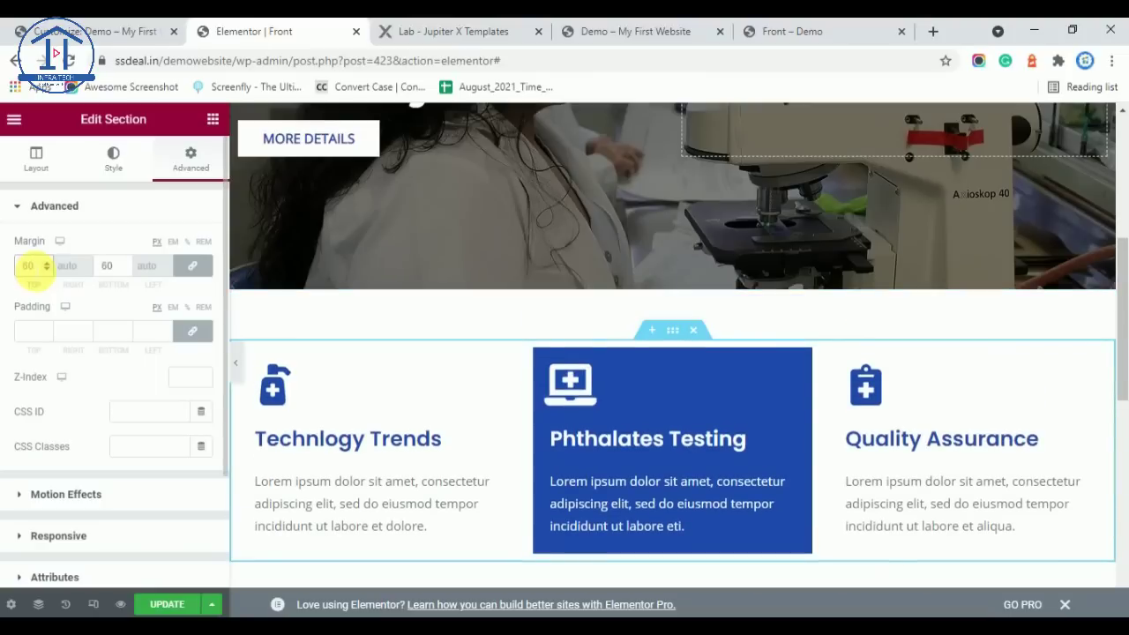
{"action": "left_click", "coordinate": [24, 266]}
{"action": "type", "text": "-"}
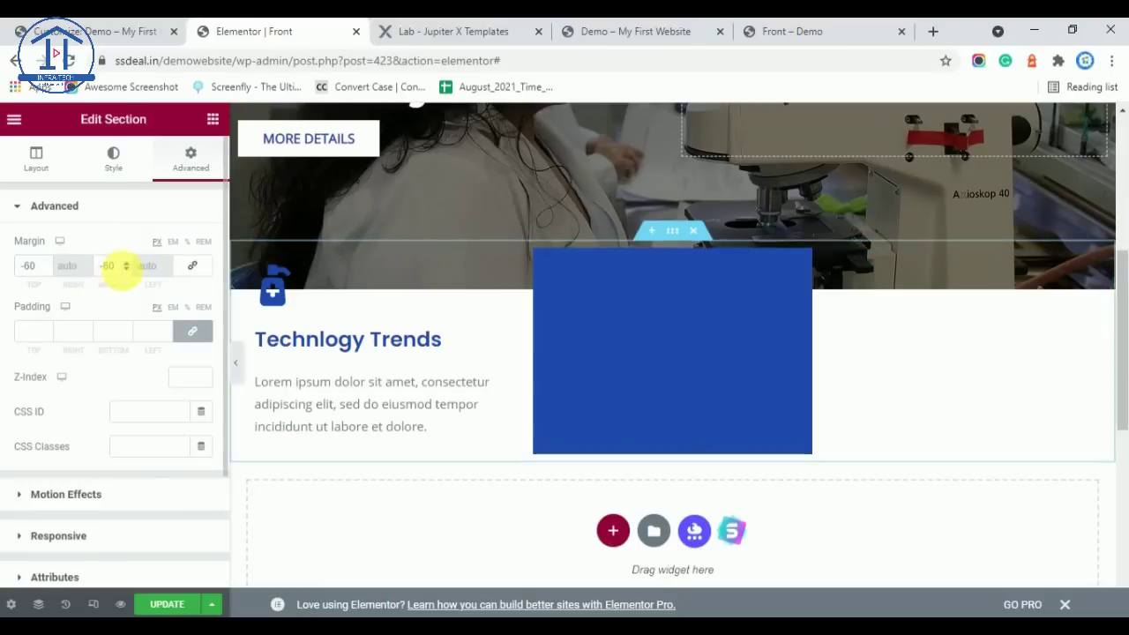
Set the icon box section's bottom margin to 0 and its top margin to -80 px
{"action": "scroll", "coordinate": [100, 258], "scroll_direction": "up", "scroll_amount": 3}
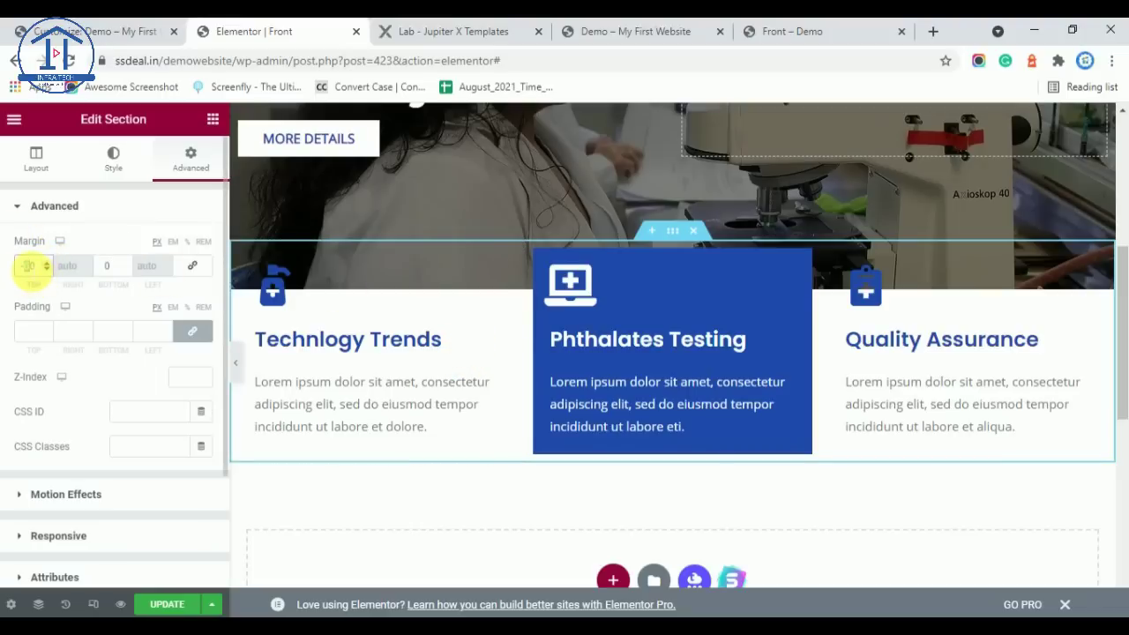
{"action": "scroll", "coordinate": [31, 266], "scroll_direction": "down", "scroll_amount": 3}
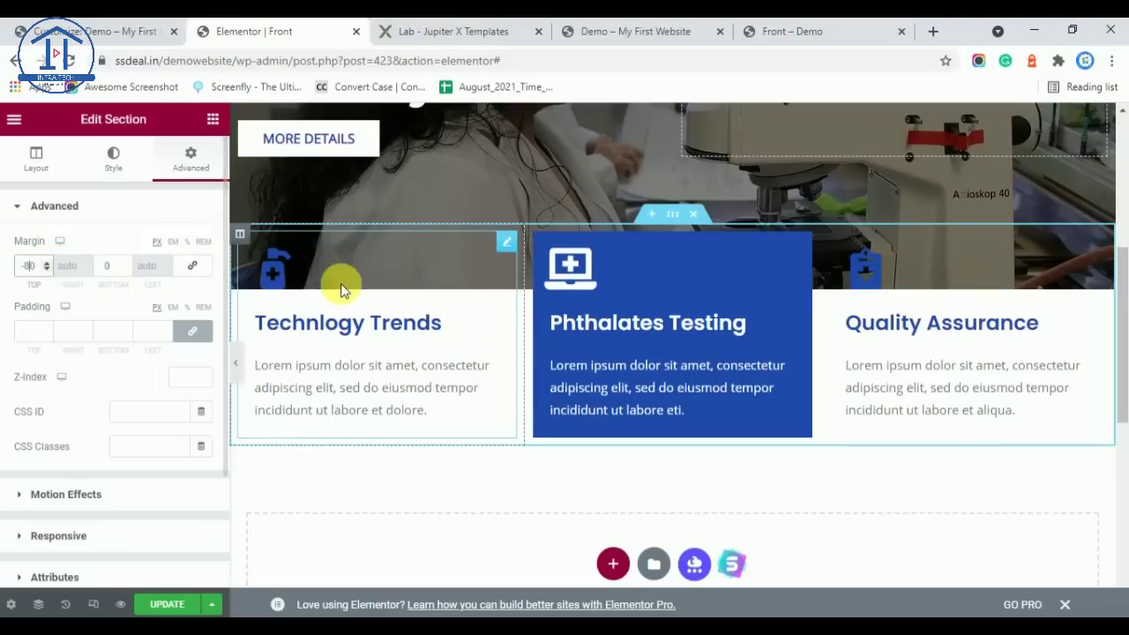
Give the "Technlogy Trends" column a Classic background with a white global color
{"action": "left_click", "coordinate": [241, 236]}
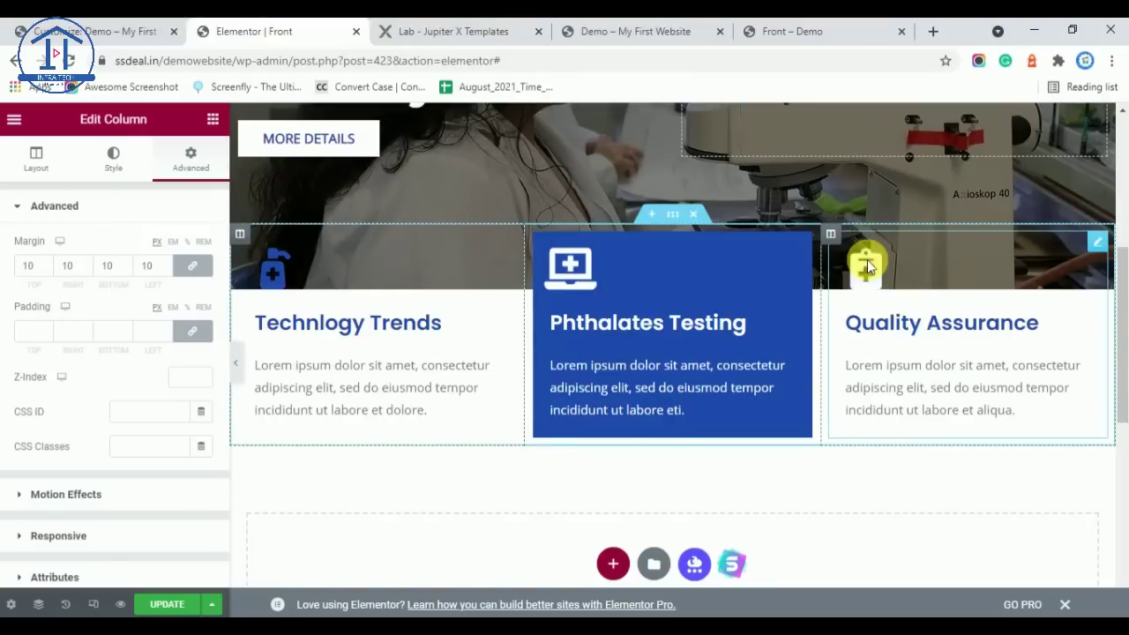
{"action": "left_click", "coordinate": [37, 160]}
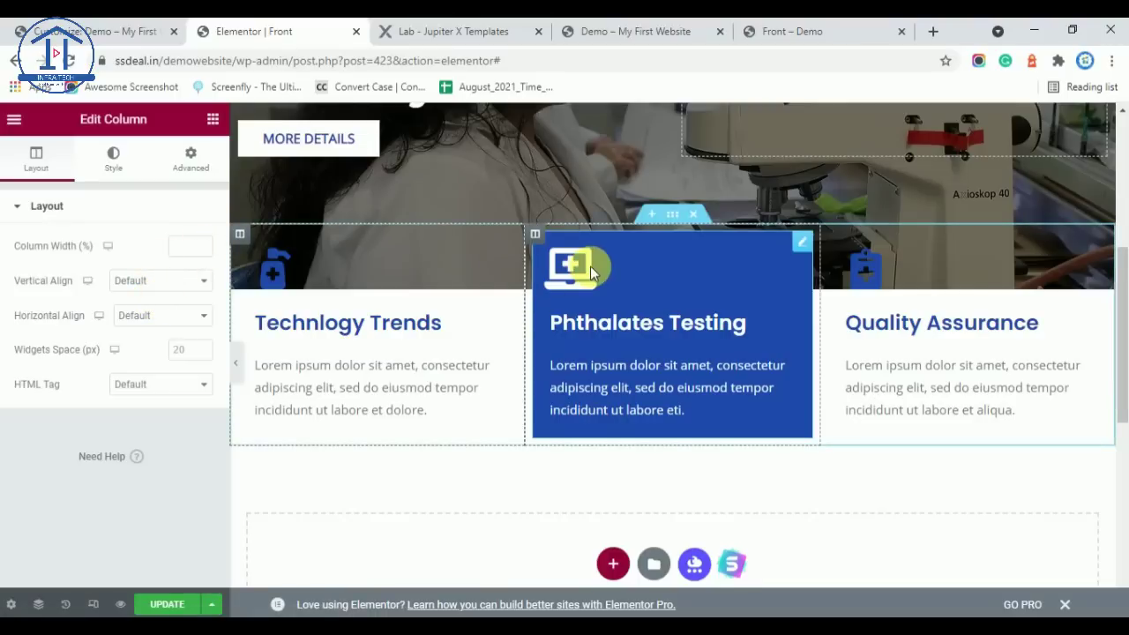
{"action": "left_click", "coordinate": [124, 169]}
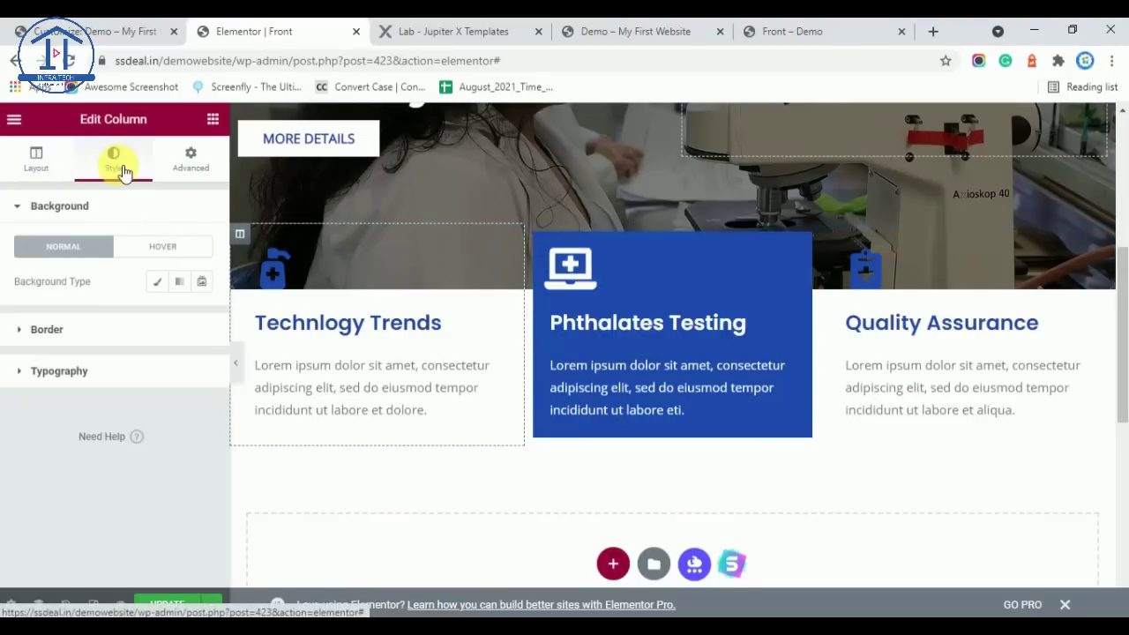
{"action": "left_click", "coordinate": [157, 281]}
{"action": "left_click", "coordinate": [179, 318]}
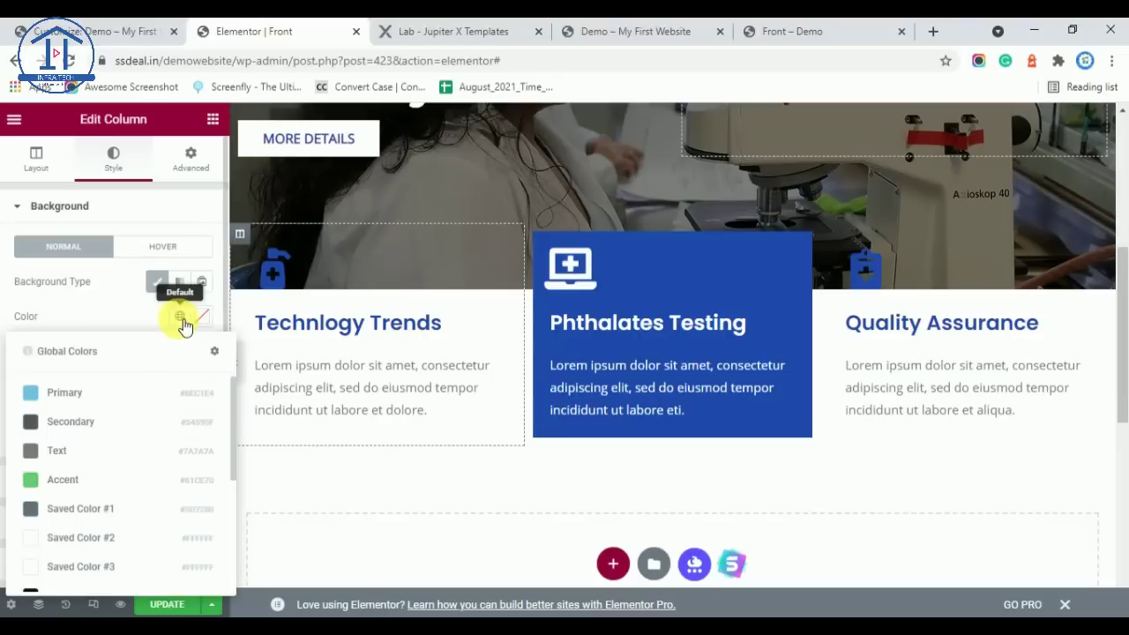
{"action": "left_click", "coordinate": [61, 507]}
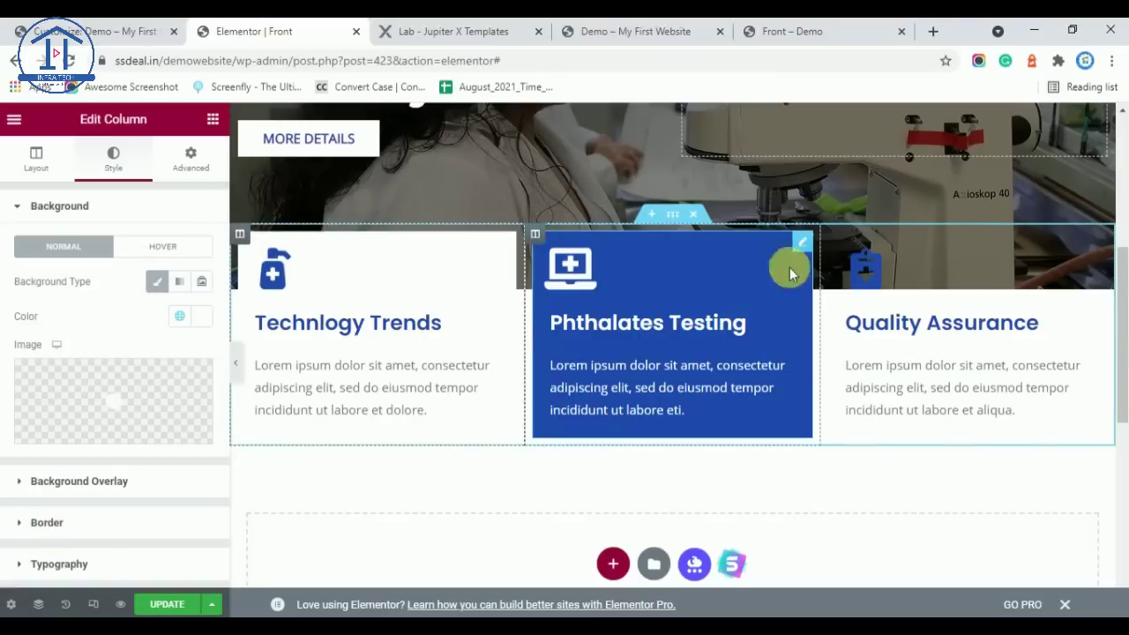
Give the "Quality Assurance" column a Classic background with the global color Saved Color #2 (#FFFFFF)
{"action": "left_click", "coordinate": [830, 234]}
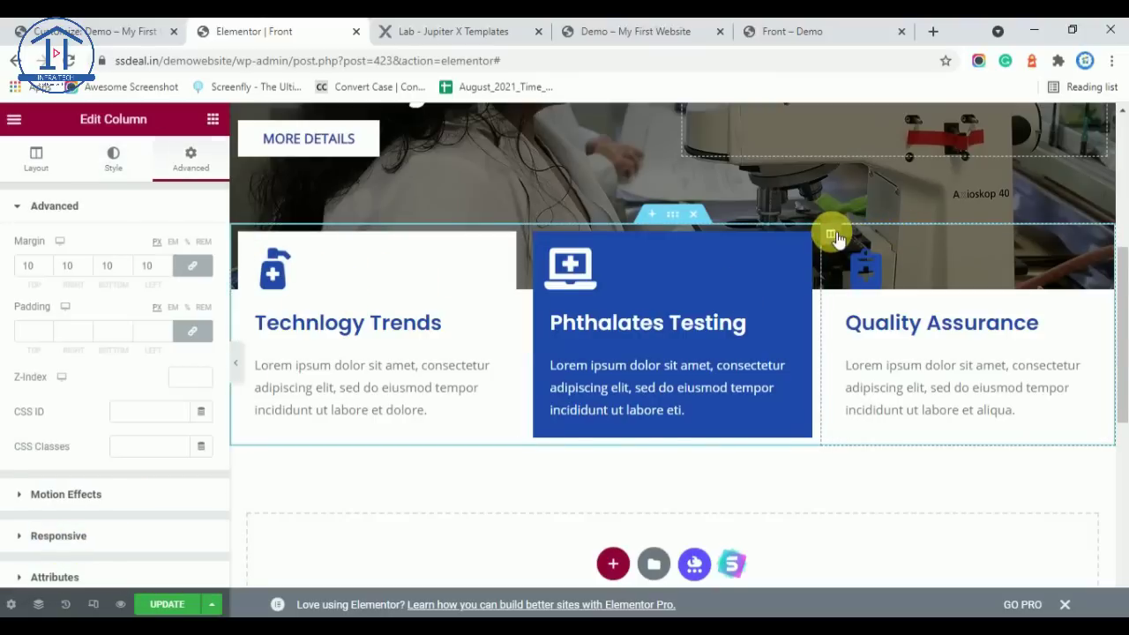
{"action": "left_click", "coordinate": [113, 159]}
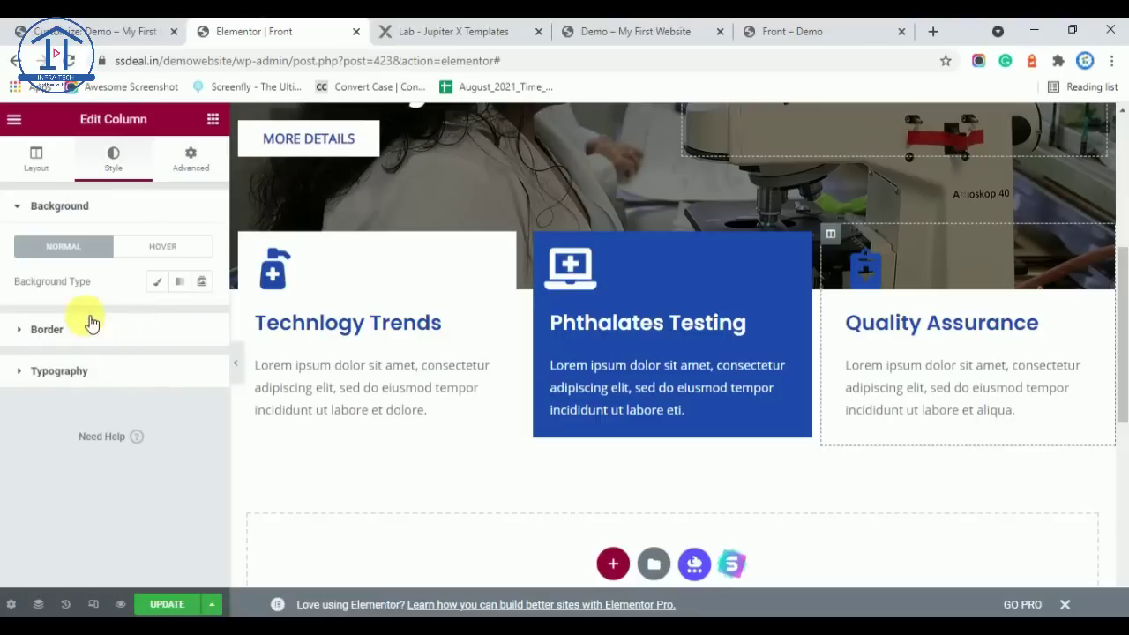
{"action": "left_click", "coordinate": [159, 282]}
{"action": "left_click", "coordinate": [179, 316]}
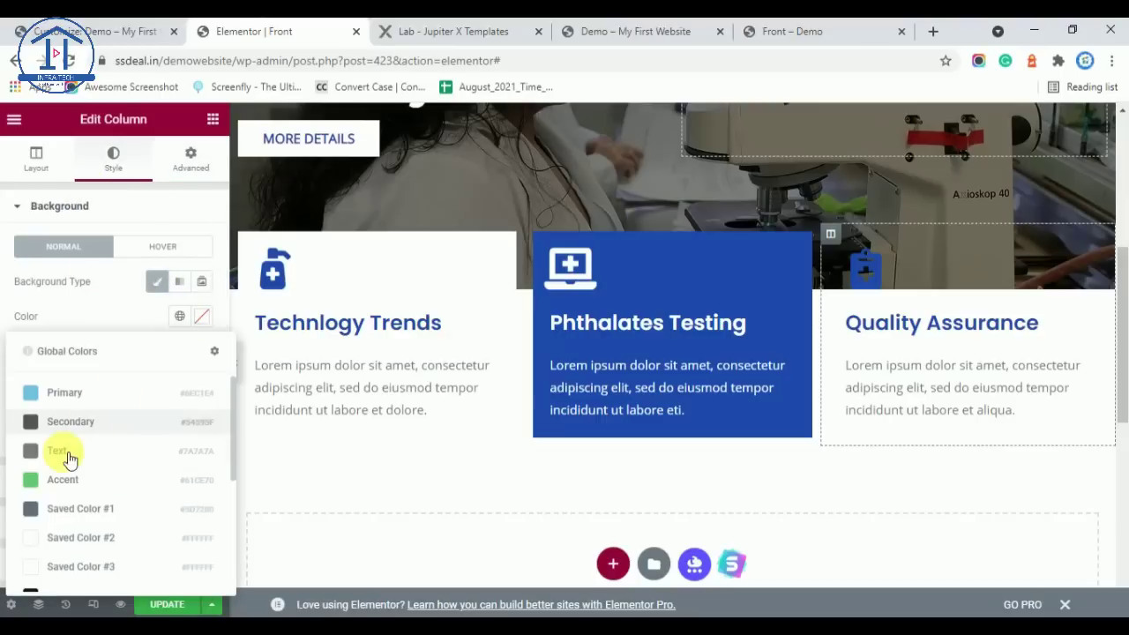
{"action": "left_click", "coordinate": [78, 537]}
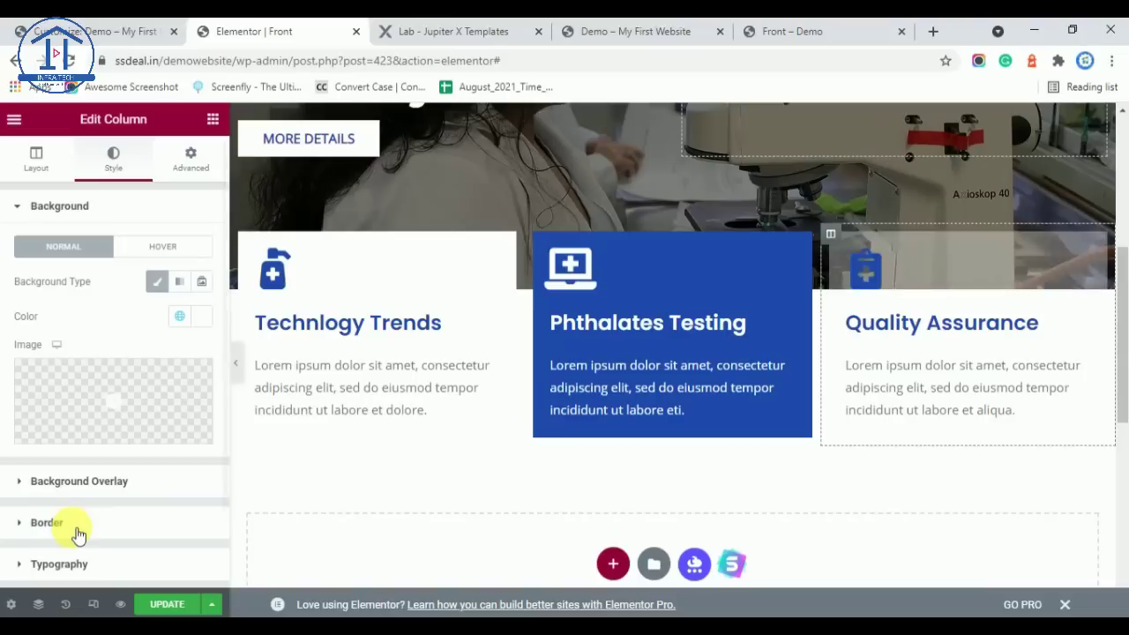
Hide the editing panel and examine how the three cards overlap the hero's lower edge at full page width
{"action": "left_click", "coordinate": [237, 359]}
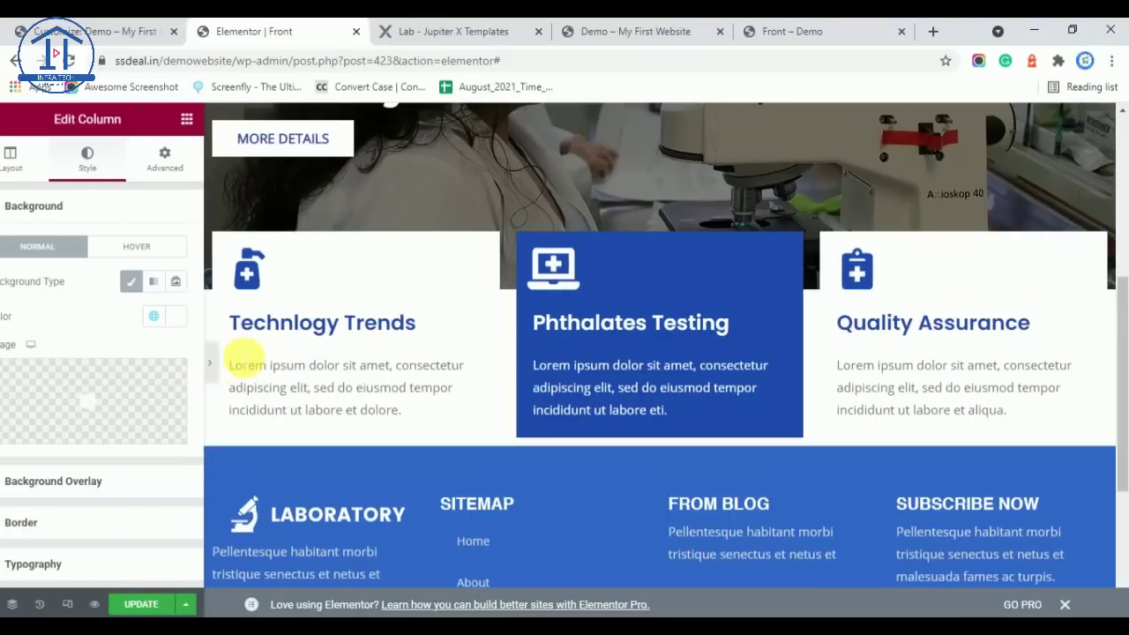
{"action": "scroll", "coordinate": [388, 415], "scroll_direction": "up", "scroll_amount": 3}
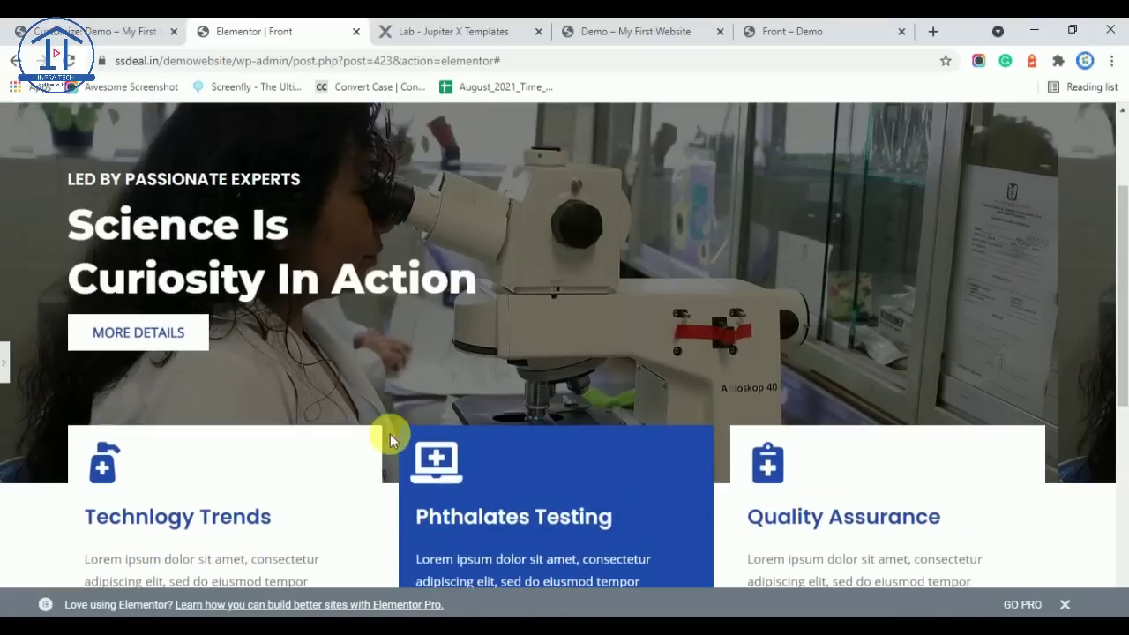
{"action": "left_click", "coordinate": [521, 29]}
{"action": "left_click", "coordinate": [273, 29]}
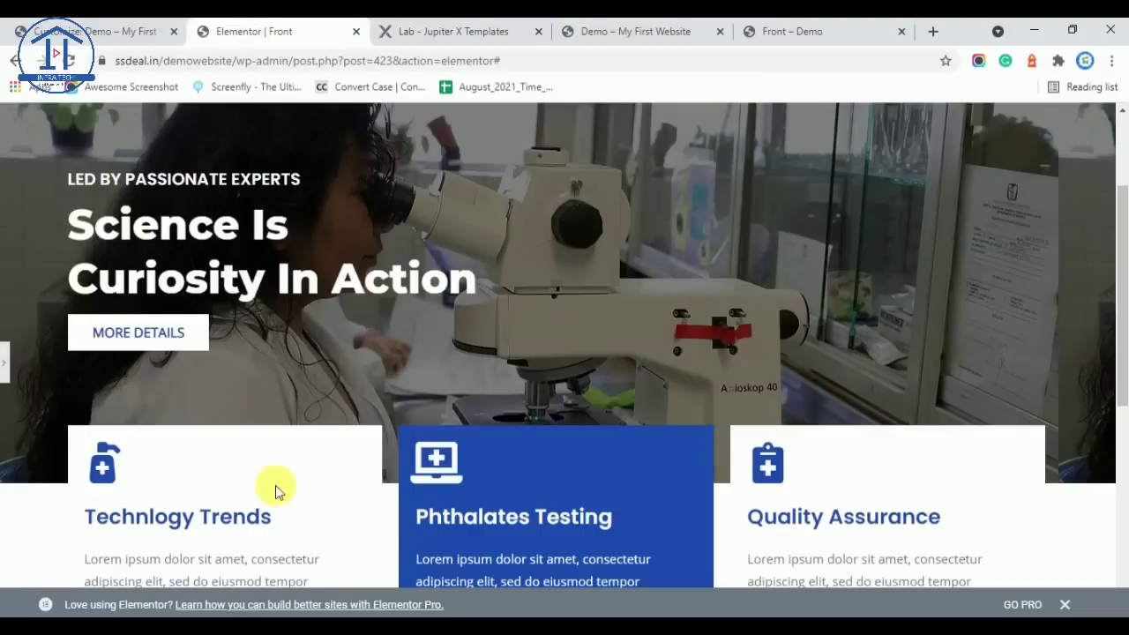
{"action": "scroll", "coordinate": [587, 418], "scroll_direction": "up", "scroll_amount": 3}
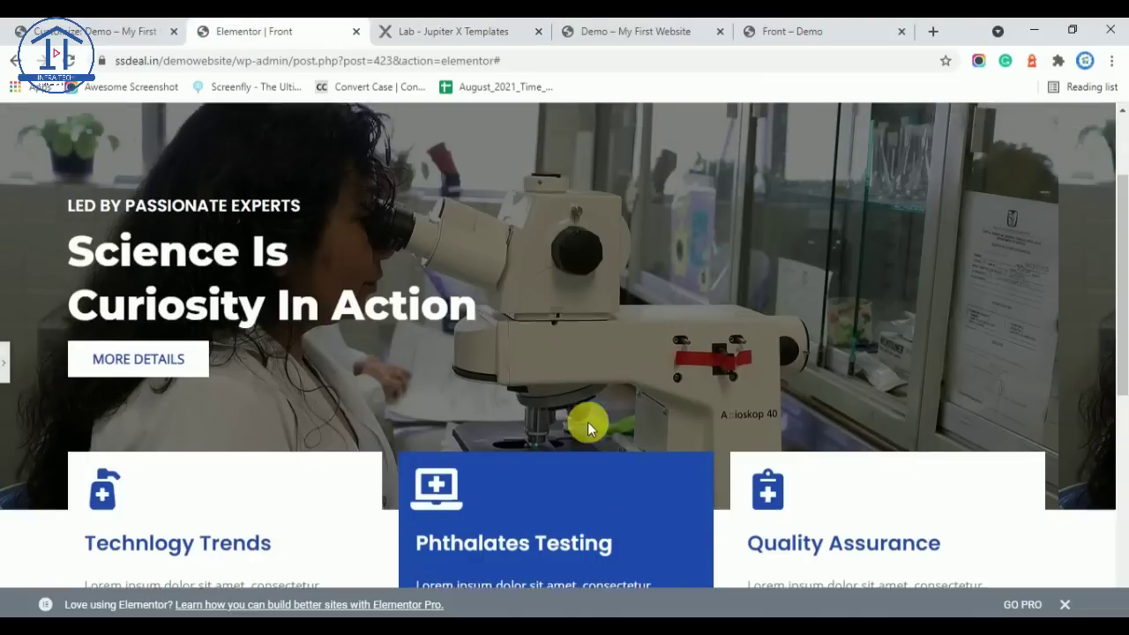
{"action": "scroll", "coordinate": [584, 383], "scroll_direction": "down", "scroll_amount": 3}
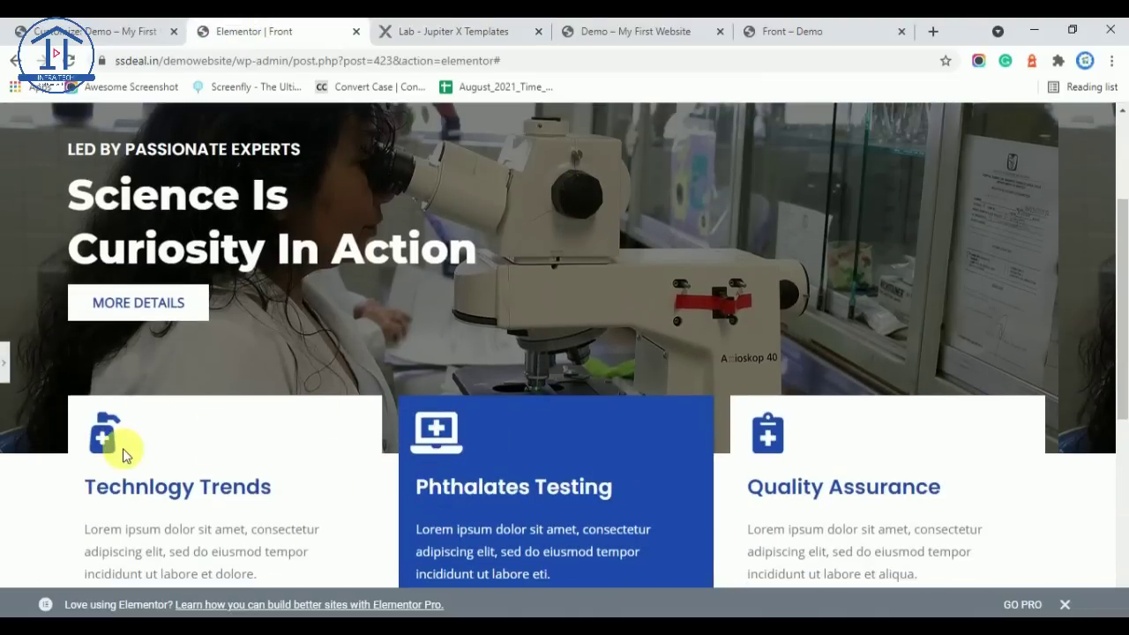
{"action": "scroll", "coordinate": [397, 516], "scroll_direction": "down", "scroll_amount": 2}
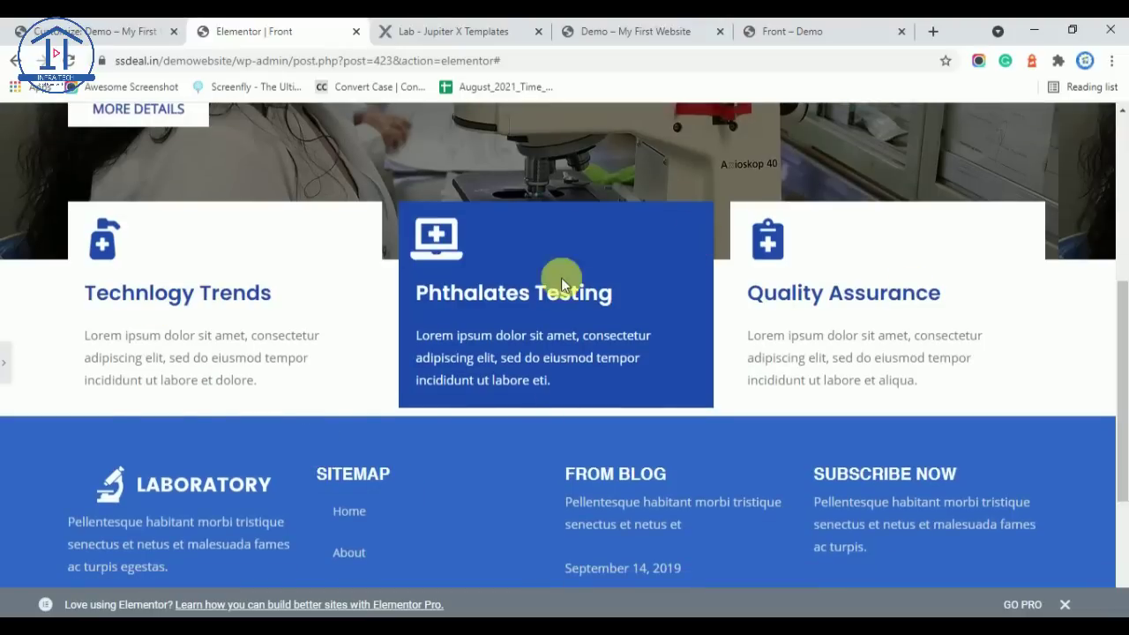
Compare the page's three icon box cards with the Lab template's card row and its hover colors
{"action": "left_click", "coordinate": [441, 31]}
{"action": "scroll", "coordinate": [597, 312], "scroll_direction": "down", "scroll_amount": 4}
{"action": "scroll", "coordinate": [608, 370], "scroll_direction": "up", "scroll_amount": 4}
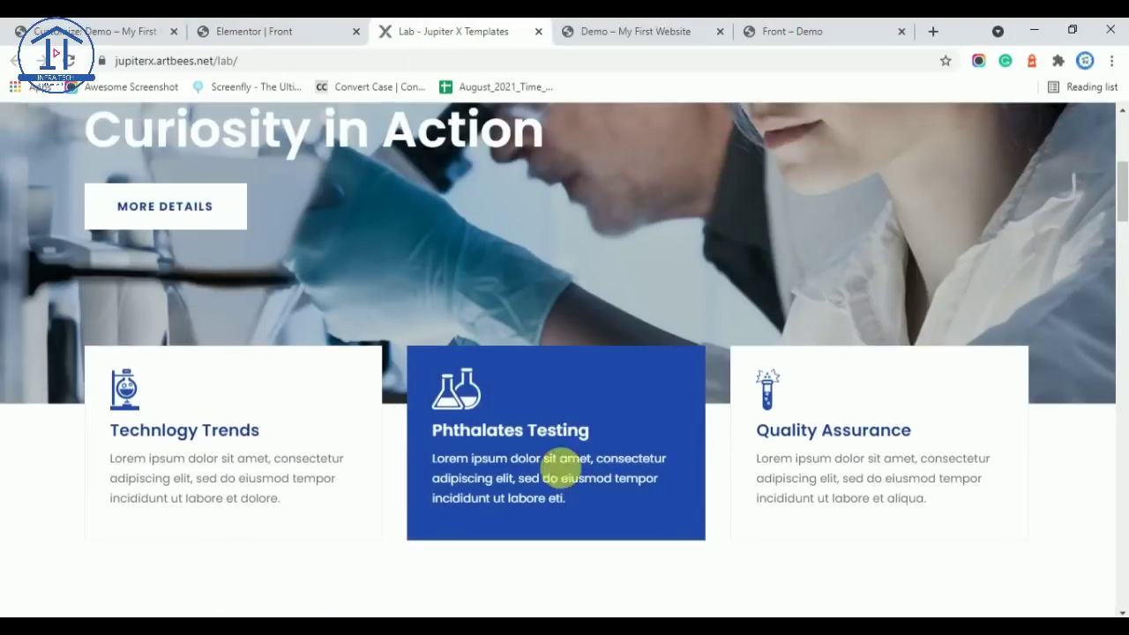
{"action": "scroll", "coordinate": [593, 440], "scroll_direction": "down", "scroll_amount": 2}
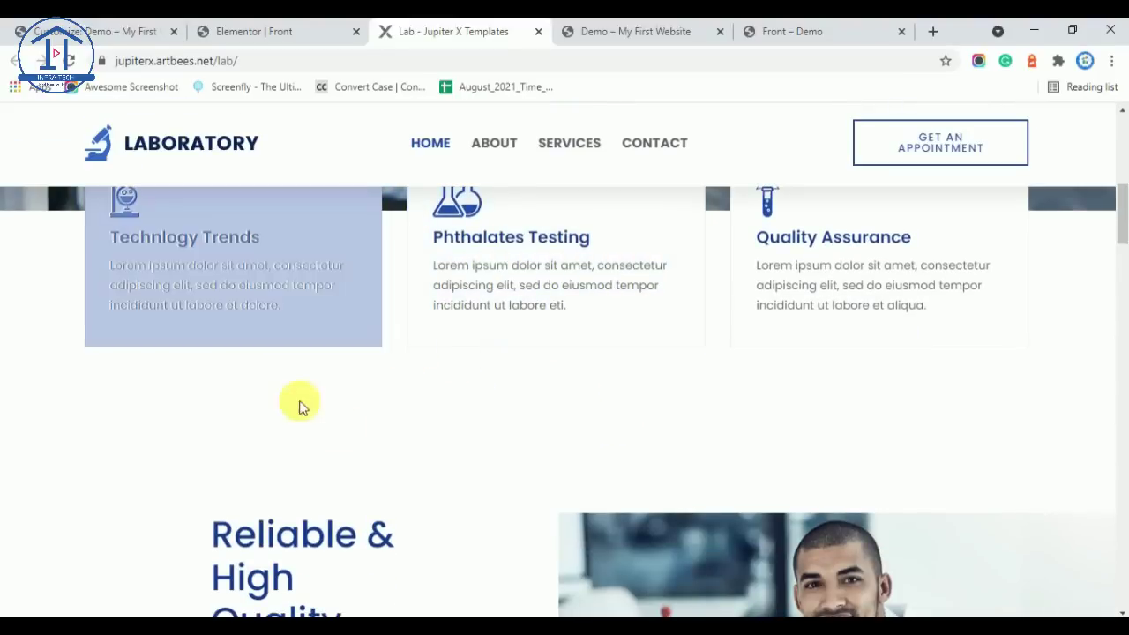
{"action": "scroll", "coordinate": [343, 433], "scroll_direction": "down", "scroll_amount": 2}
{"action": "scroll", "coordinate": [353, 446], "scroll_direction": "up", "scroll_amount": 2}
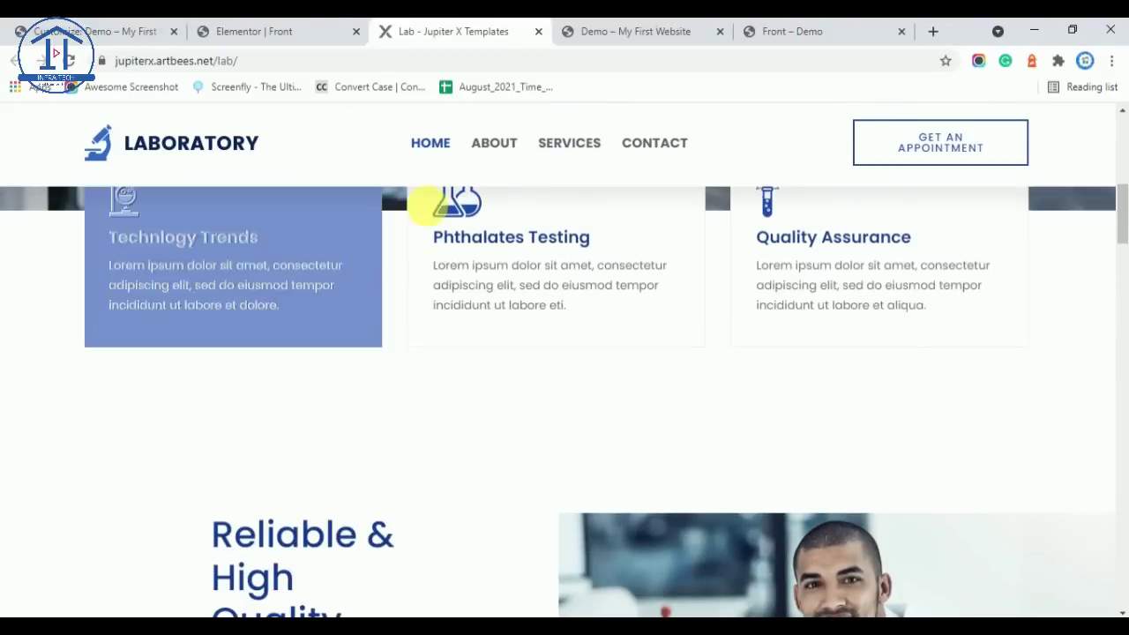
{"action": "left_click", "coordinate": [265, 31]}
{"action": "left_click", "coordinate": [453, 30]}
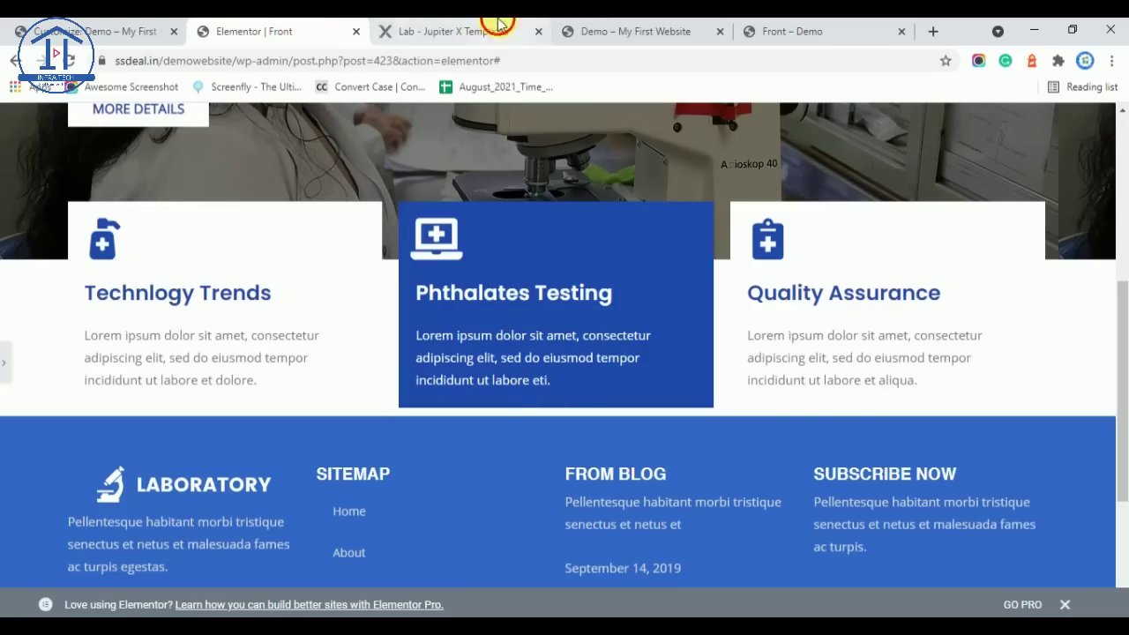
{"action": "left_click", "coordinate": [284, 31]}
{"action": "scroll", "coordinate": [597, 403], "scroll_direction": "up", "scroll_amount": 5}
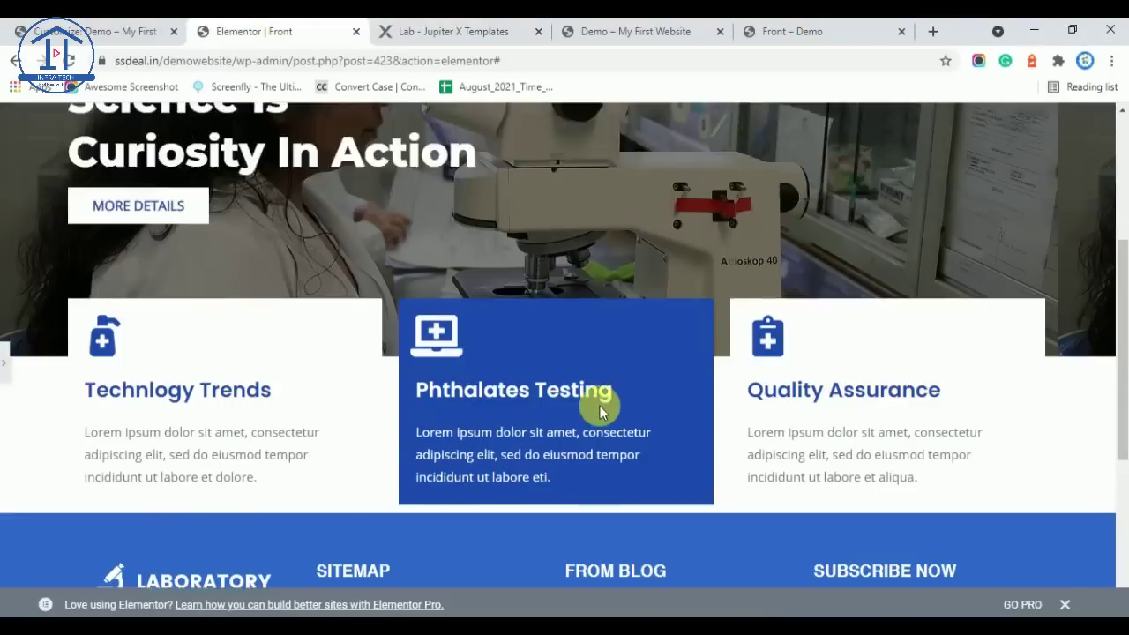
{"action": "scroll", "coordinate": [456, 468], "scroll_direction": "down", "scroll_amount": 3}
{"action": "left_click", "coordinate": [418, 27]}
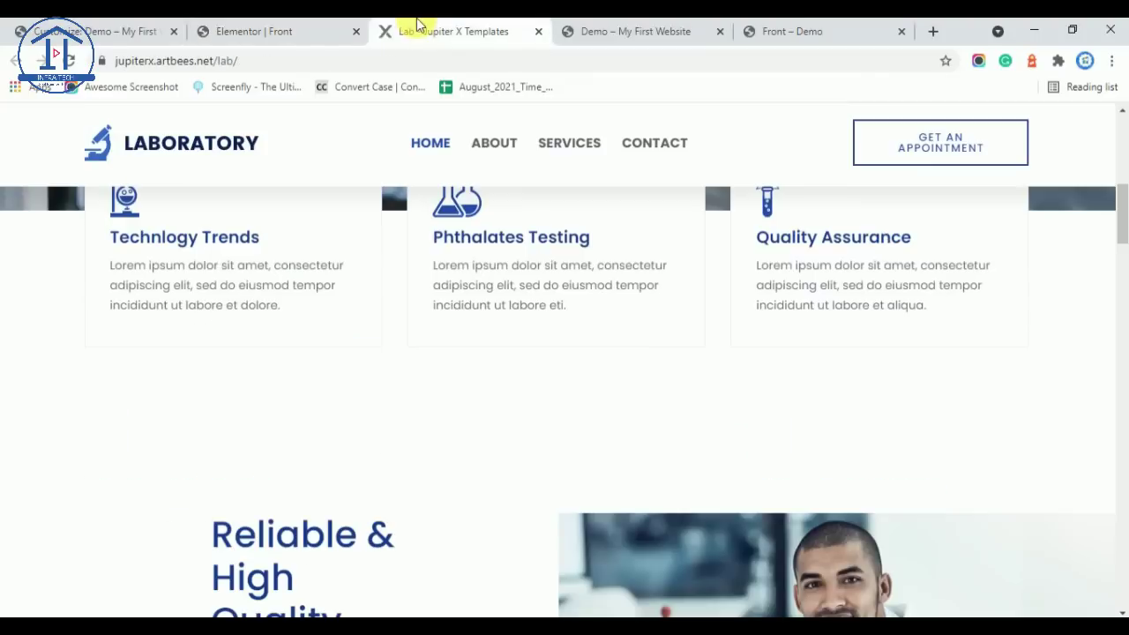
Check the Lab template's "Reliable & High Quality Laboratory" block and add an equal two-column section below the icon boxes
{"action": "scroll", "coordinate": [703, 423], "scroll_direction": "down", "scroll_amount": 2}
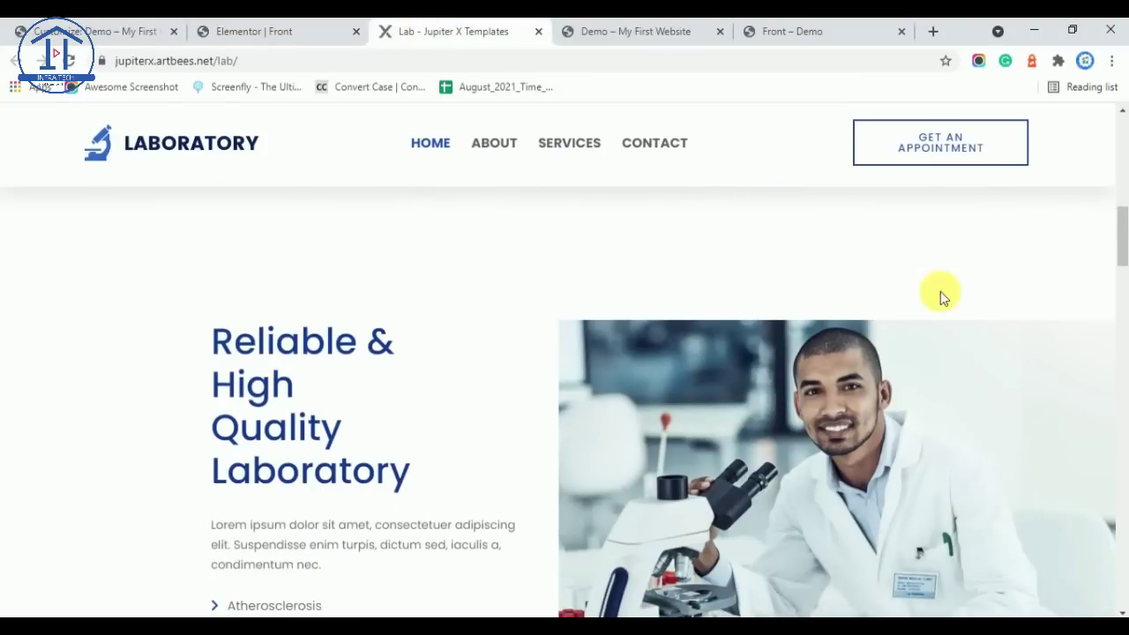
{"action": "scroll", "coordinate": [1019, 425], "scroll_direction": "down", "scroll_amount": 2}
{"action": "left_click", "coordinate": [250, 30]}
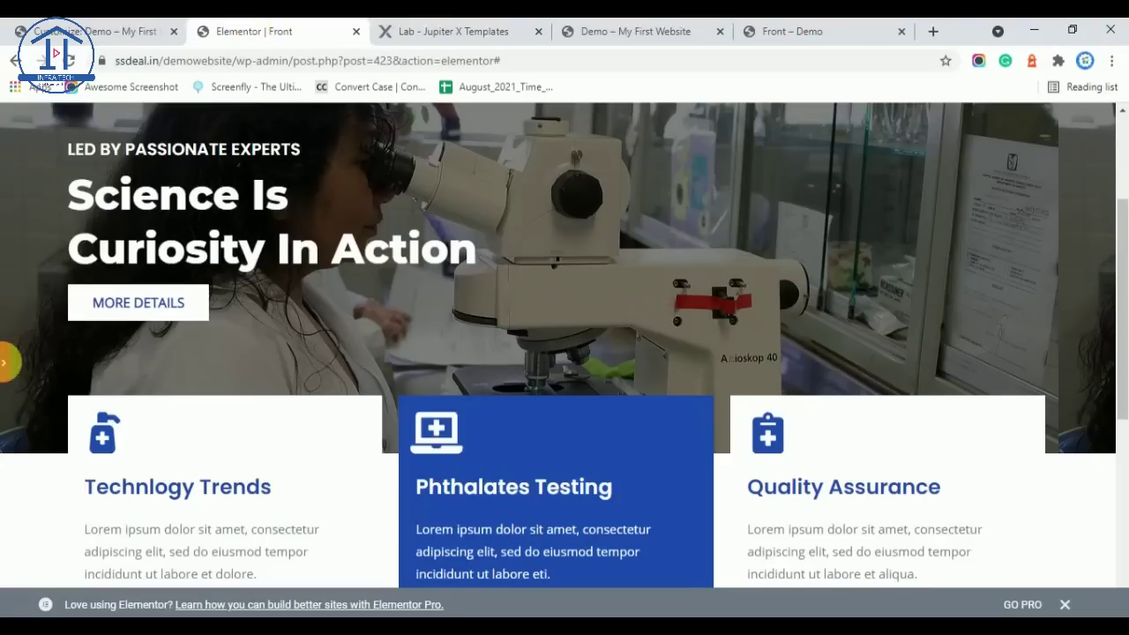
{"action": "left_click", "coordinate": [4, 361]}
{"action": "left_click", "coordinate": [445, 31]}
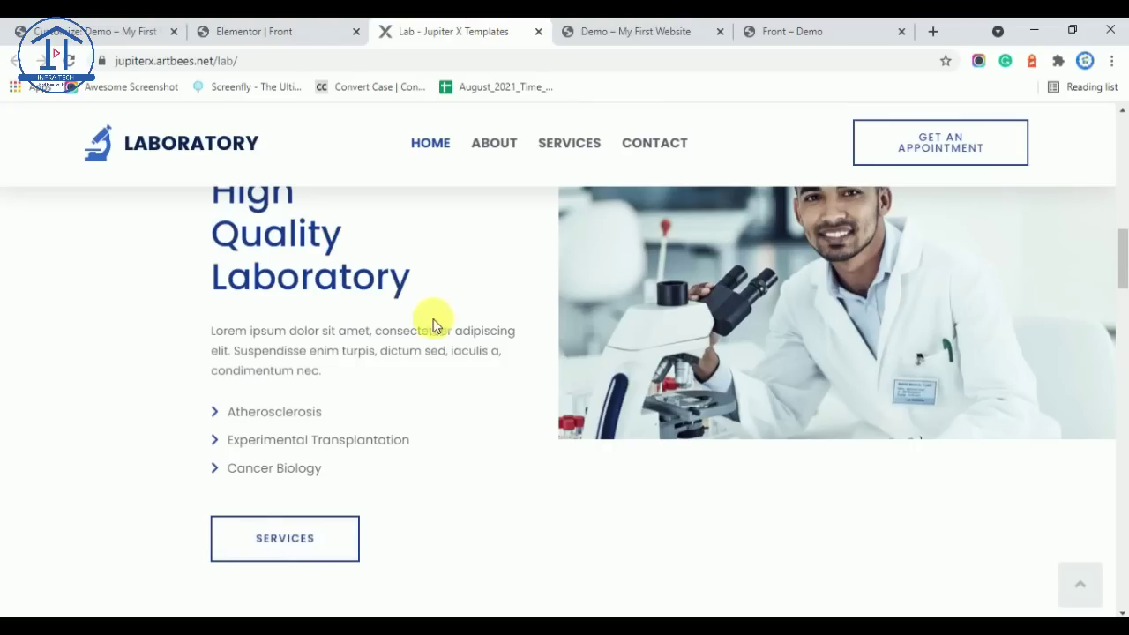
{"action": "scroll", "coordinate": [360, 381], "scroll_direction": "up", "scroll_amount": 2}
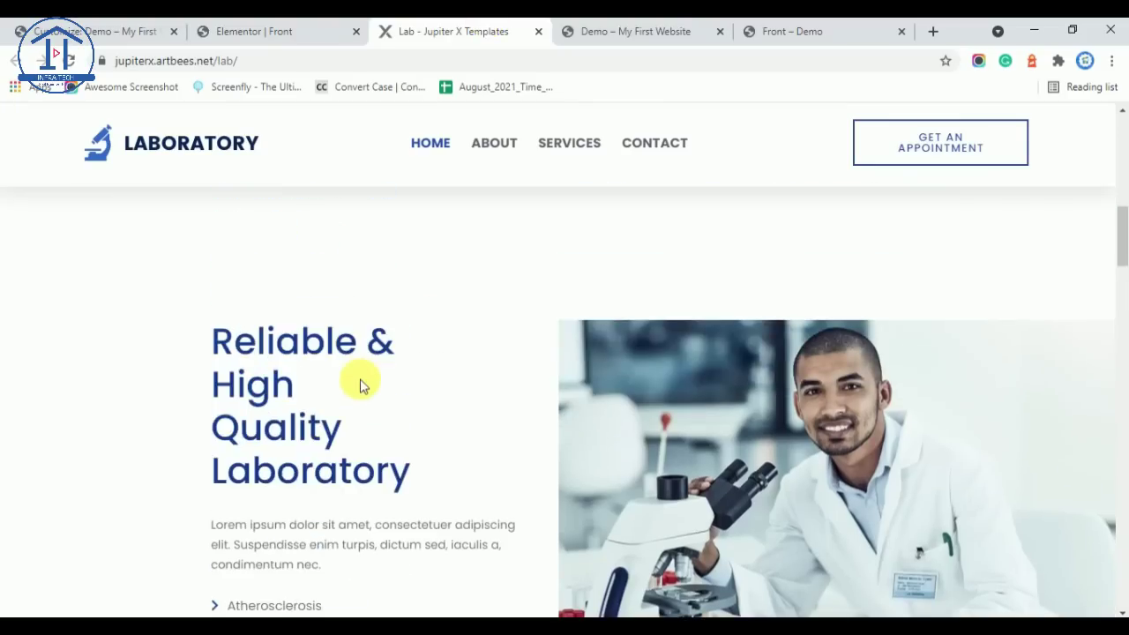
{"action": "left_click", "coordinate": [316, 25]}
{"action": "scroll", "coordinate": [628, 431], "scroll_direction": "down", "scroll_amount": 5}
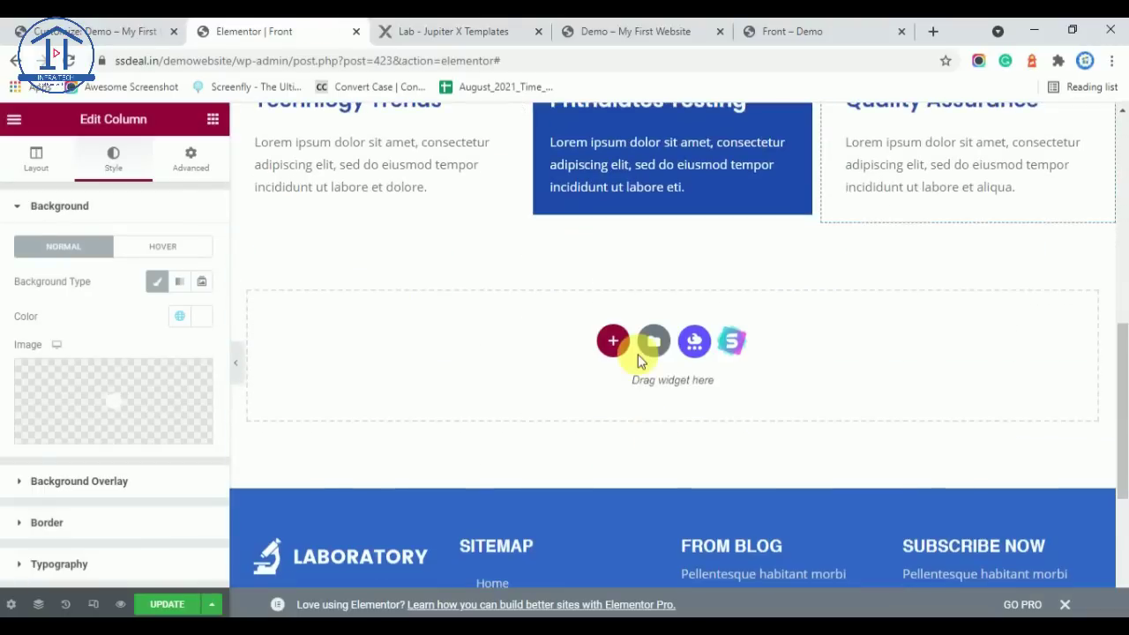
{"action": "left_click", "coordinate": [613, 342]}
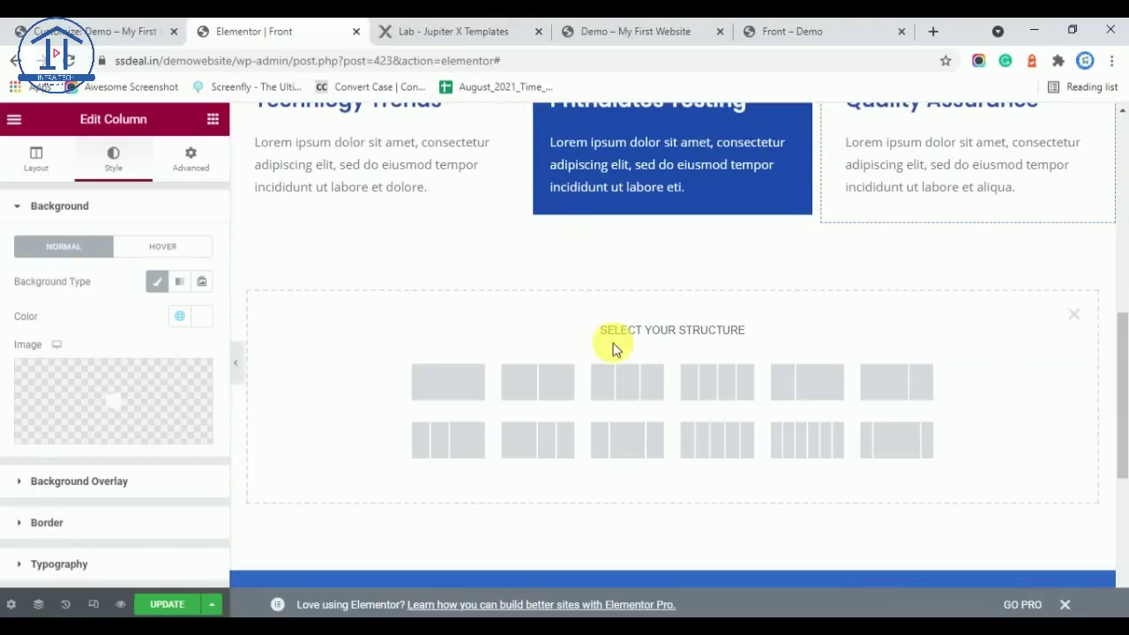
{"action": "left_click", "coordinate": [524, 386]}
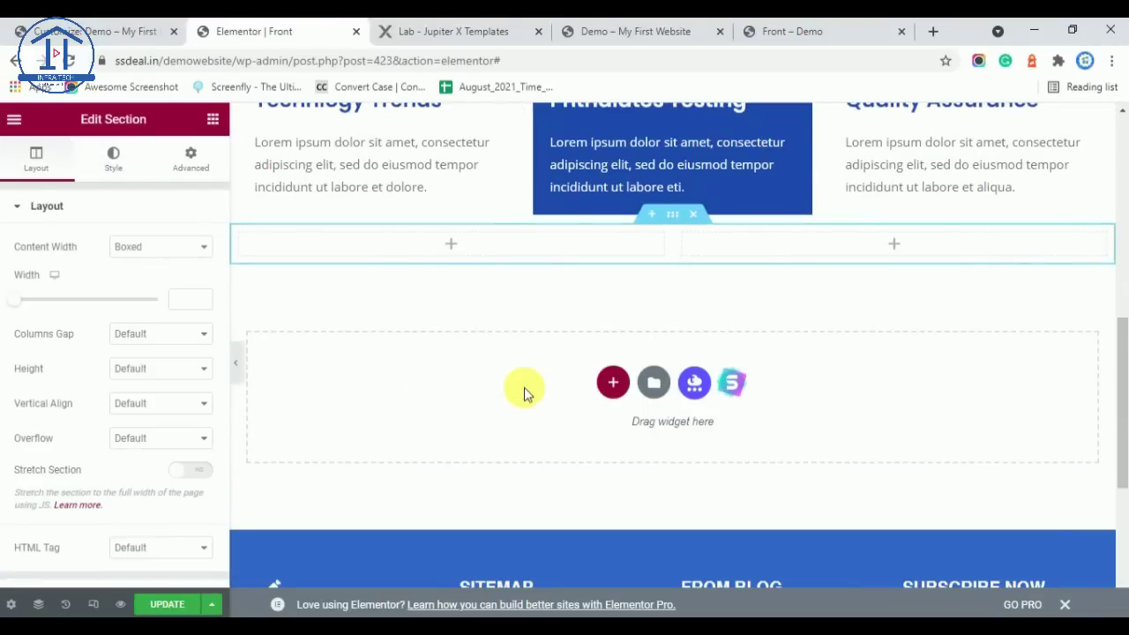
Compare with the Lab template's text column and set the new section's left column width to 40%
{"action": "left_click", "coordinate": [415, 31]}
{"action": "double_click", "coordinate": [255, 384]}
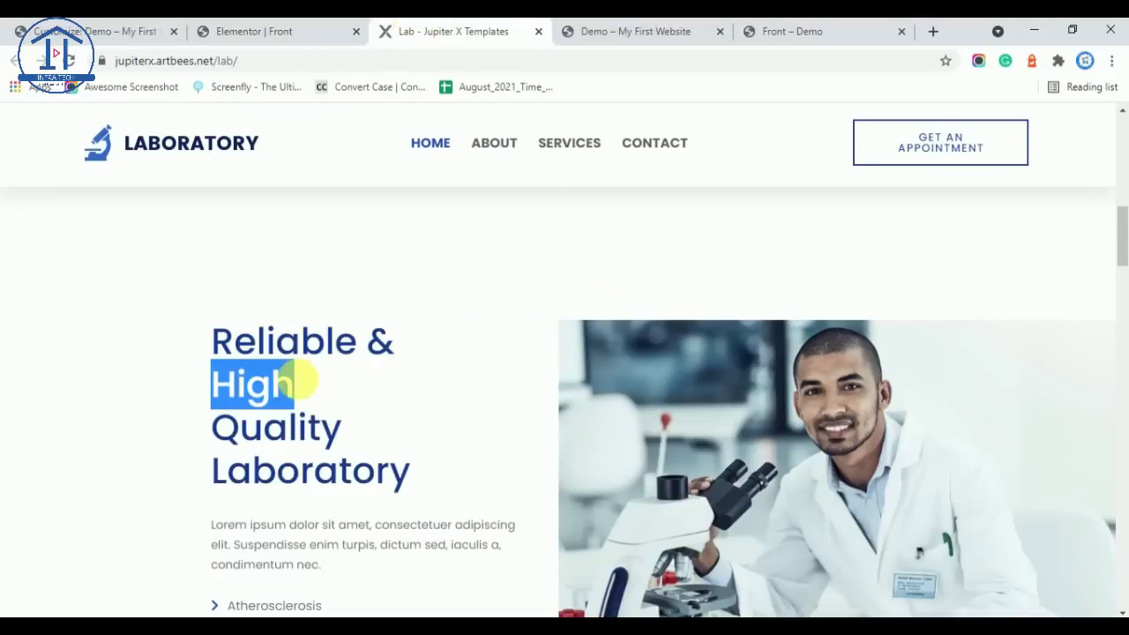
{"action": "left_click", "coordinate": [264, 31]}
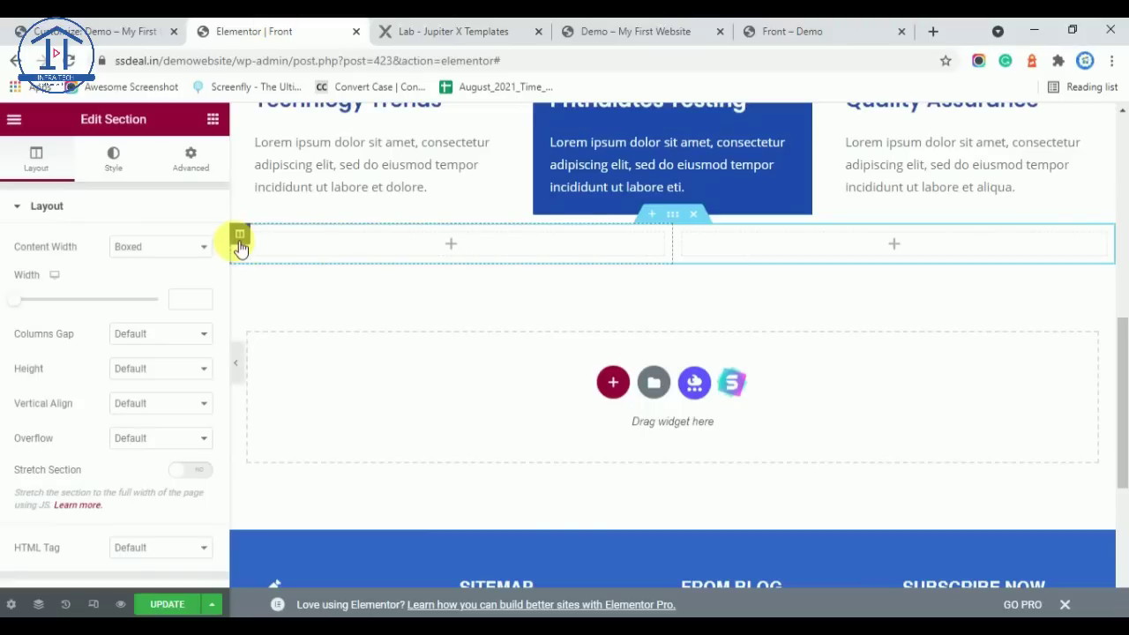
{"action": "left_click", "coordinate": [240, 235]}
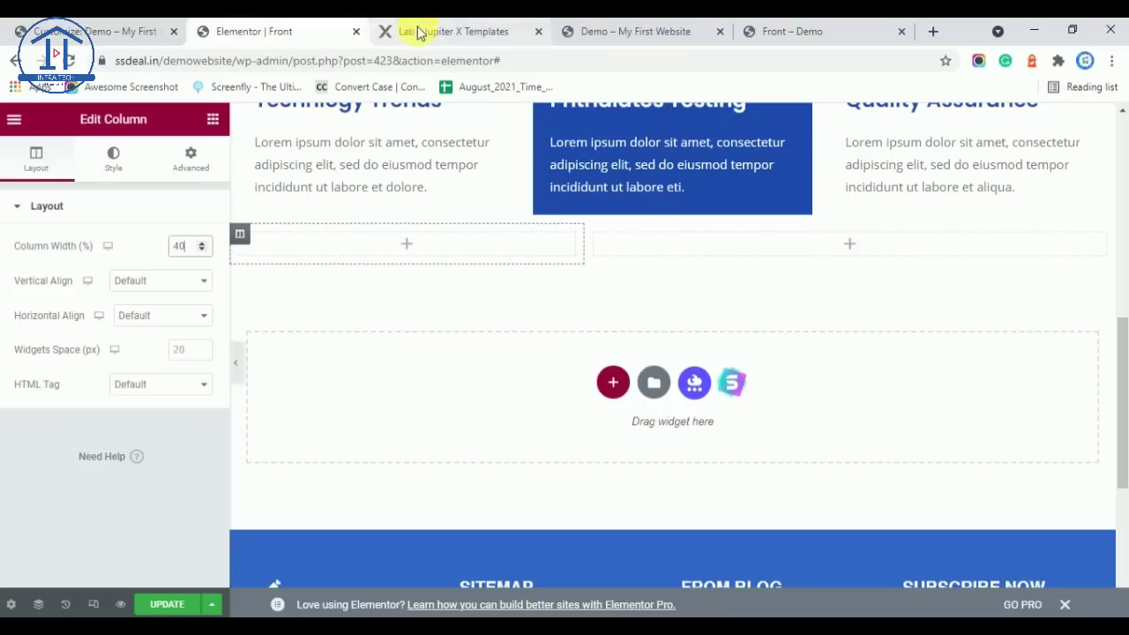
Check the Lab template's section heading and copy the hero heading "Science Is Curiosity In Action" into the new section's left column
{"action": "left_click", "coordinate": [464, 26]}
{"action": "left_click", "coordinate": [274, 437]}
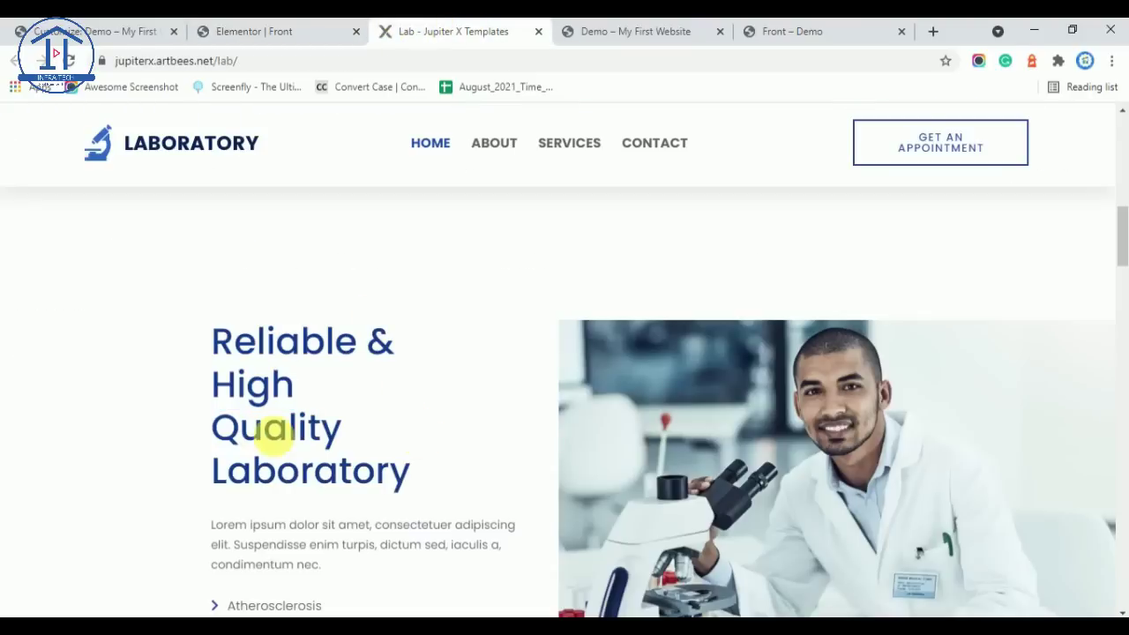
{"action": "left_click", "coordinate": [315, 27]}
{"action": "scroll", "coordinate": [476, 370], "scroll_direction": "up", "scroll_amount": 5}
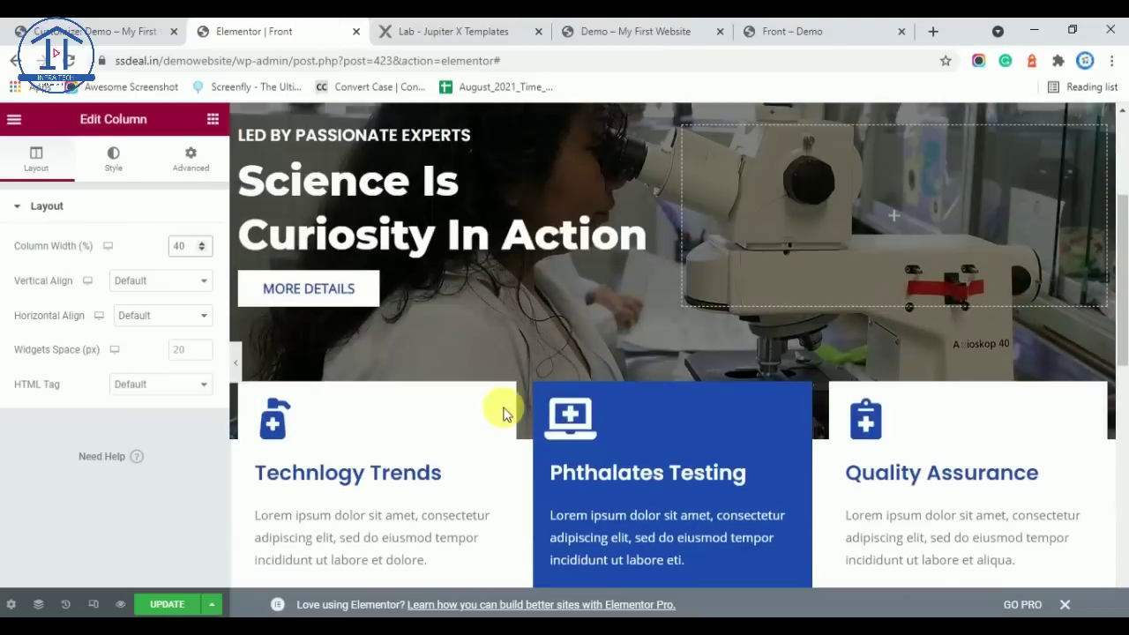
{"action": "right_click", "coordinate": [403, 226]}
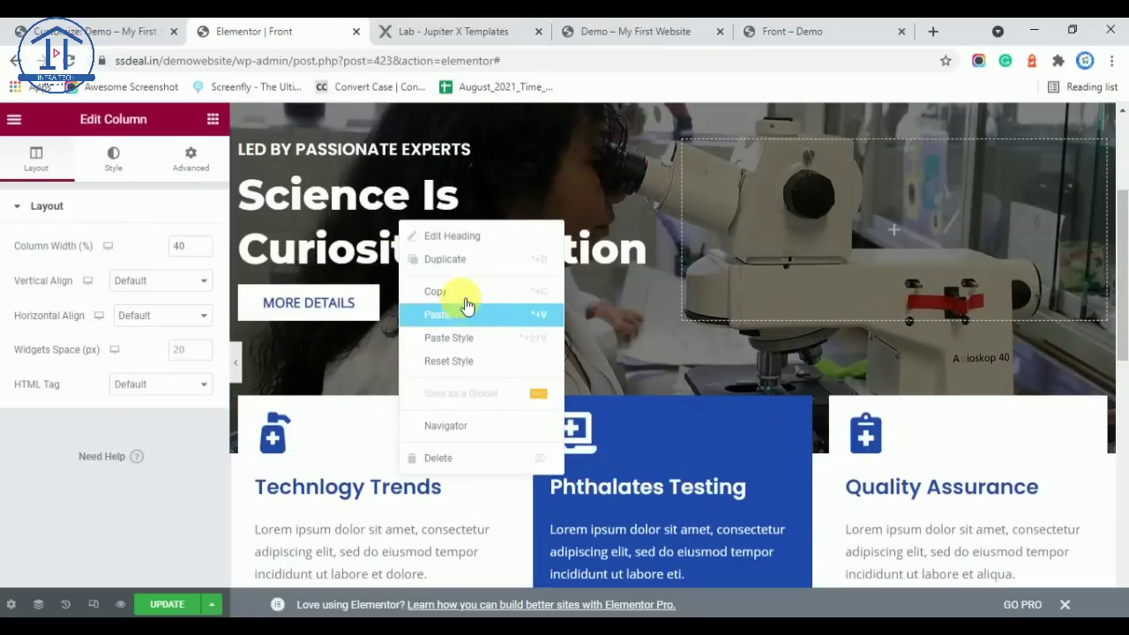
{"action": "left_click", "coordinate": [465, 300]}
{"action": "scroll", "coordinate": [452, 282], "scroll_direction": "down", "scroll_amount": 1}
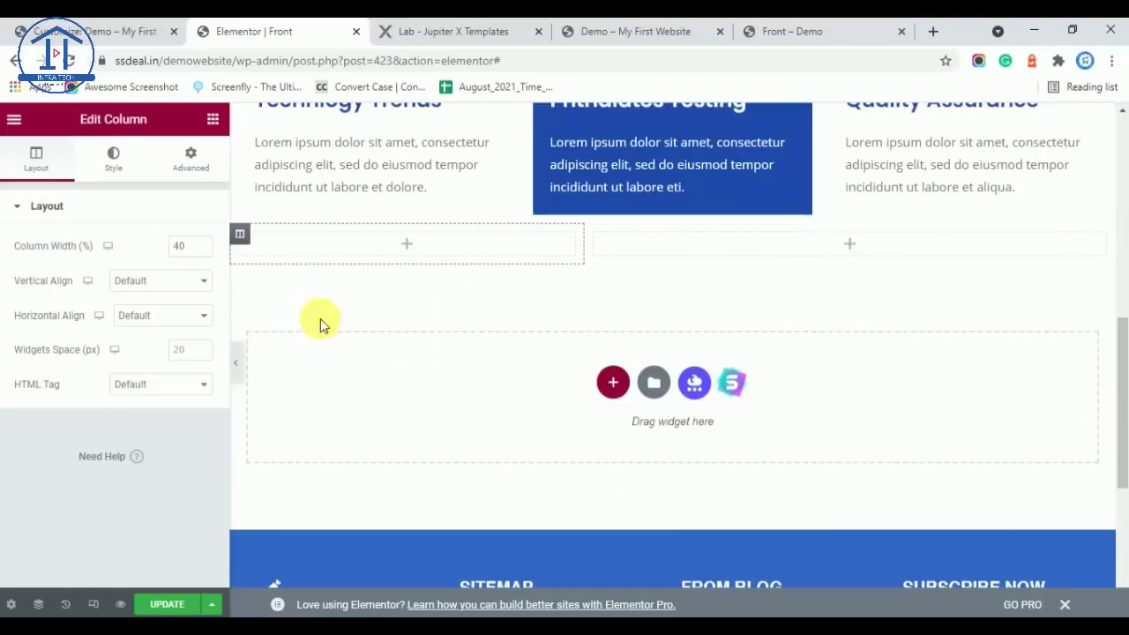
{"action": "right_click", "coordinate": [320, 245]}
{"action": "left_click", "coordinate": [403, 373]}
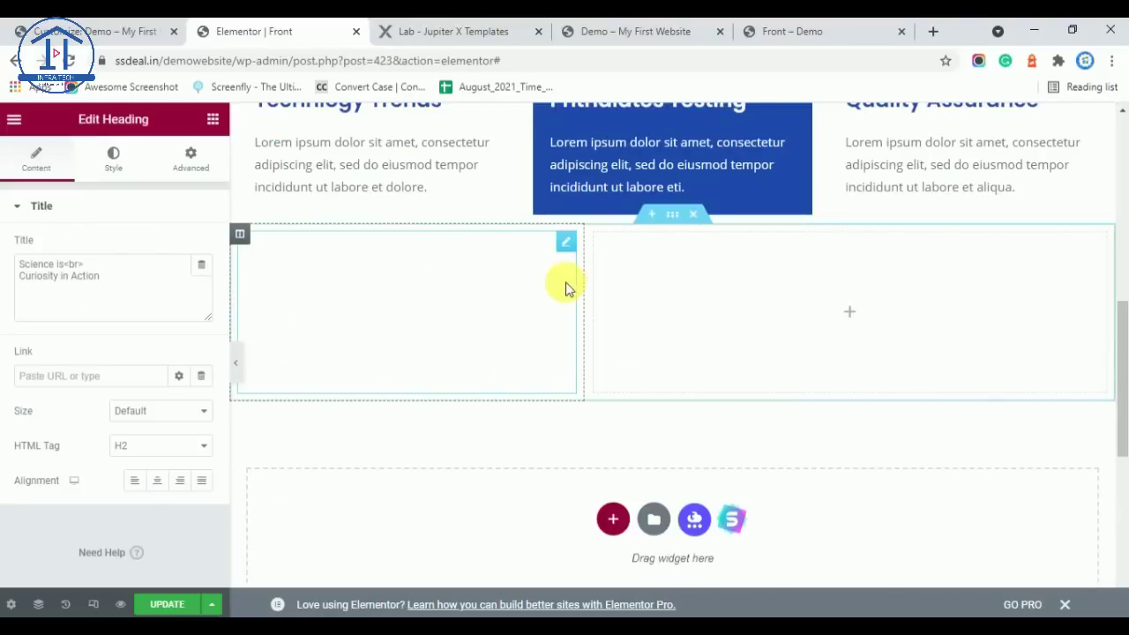
Set the copied heading's text color to the dark blue global color
{"action": "left_click", "coordinate": [113, 160]}
{"action": "left_click", "coordinate": [181, 247]}
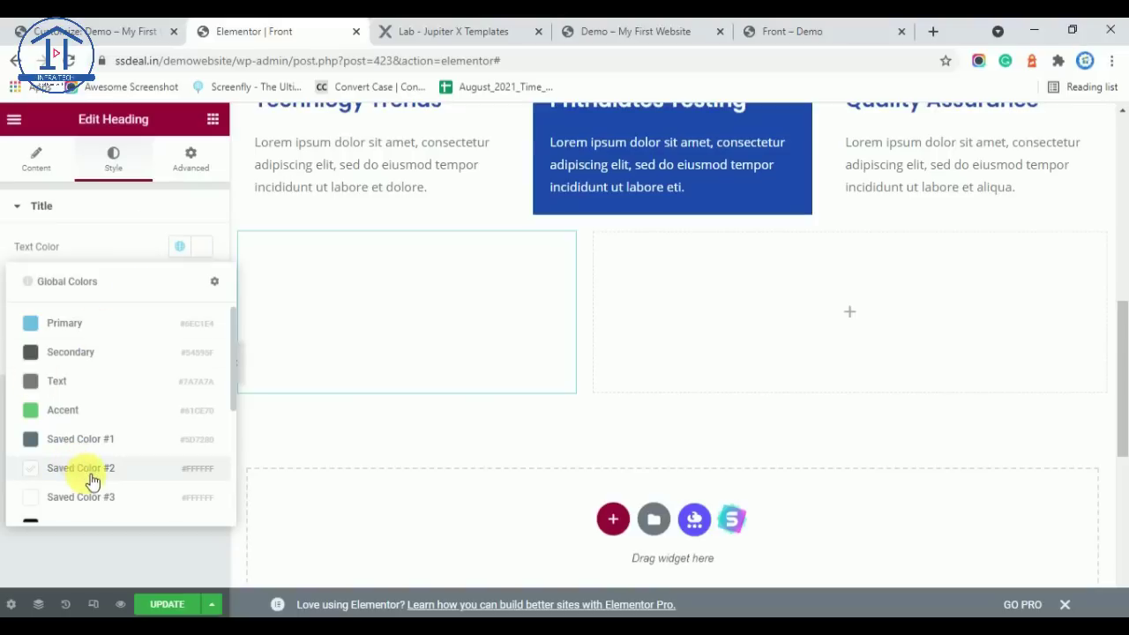
{"action": "scroll", "coordinate": [96, 441], "scroll_direction": "down", "scroll_amount": 3}
{"action": "left_click", "coordinate": [91, 444]}
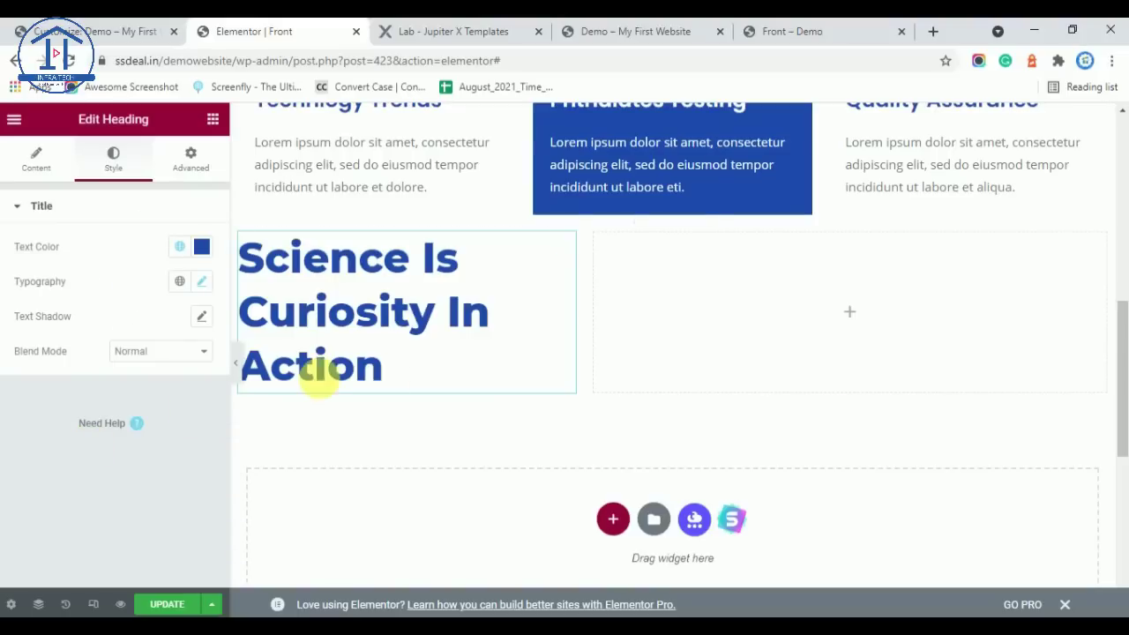
Copy "Reliable & High Quality Laboratory" from the Lab template and paste it into the title of the left column's heading
{"action": "left_click", "coordinate": [477, 31]}
{"action": "left_click_drag", "start_coordinate": [428, 483], "coordinate": [178, 325]}
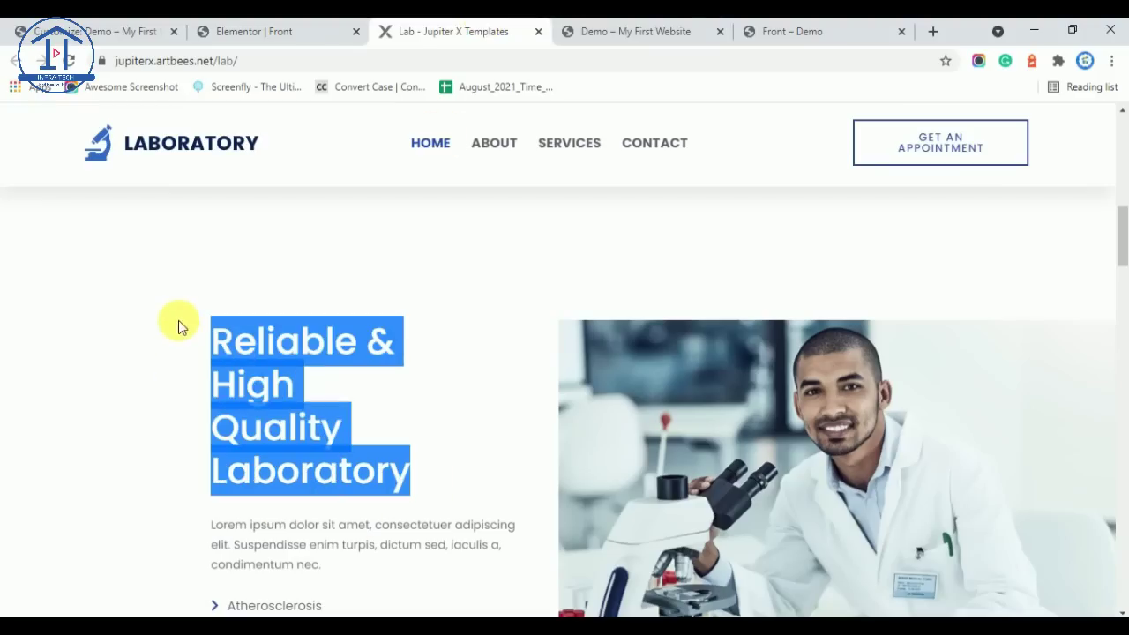
{"action": "left_click", "coordinate": [318, 33]}
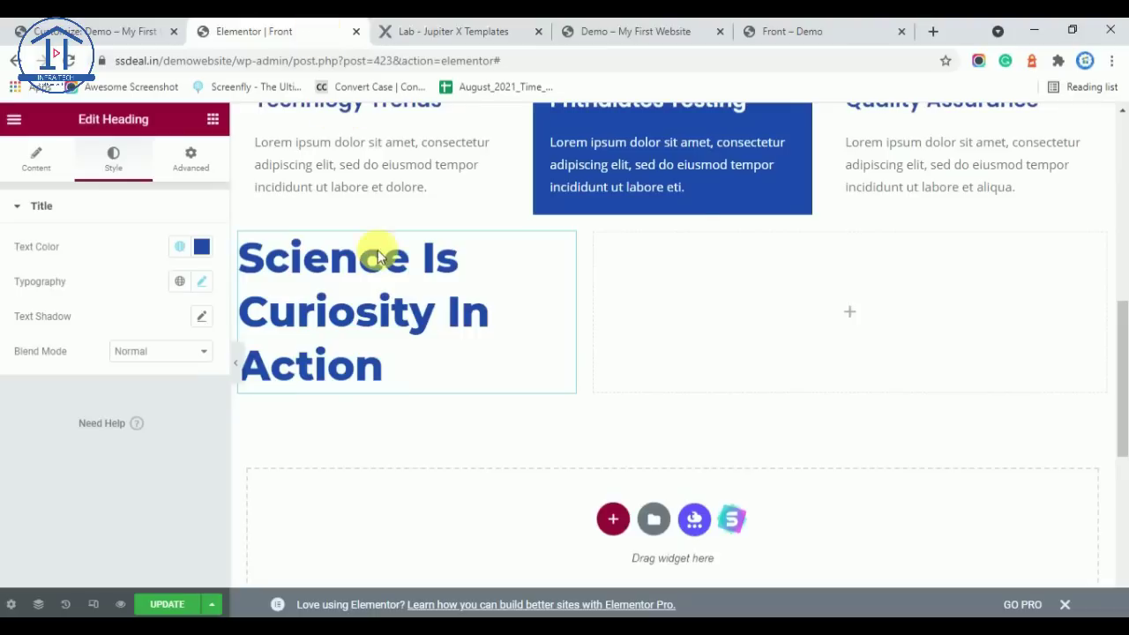
{"action": "left_click", "coordinate": [452, 331]}
{"action": "left_click", "coordinate": [34, 152]}
{"action": "left_click", "coordinate": [105, 289]}
{"action": "key", "text": "ctrl+v"}
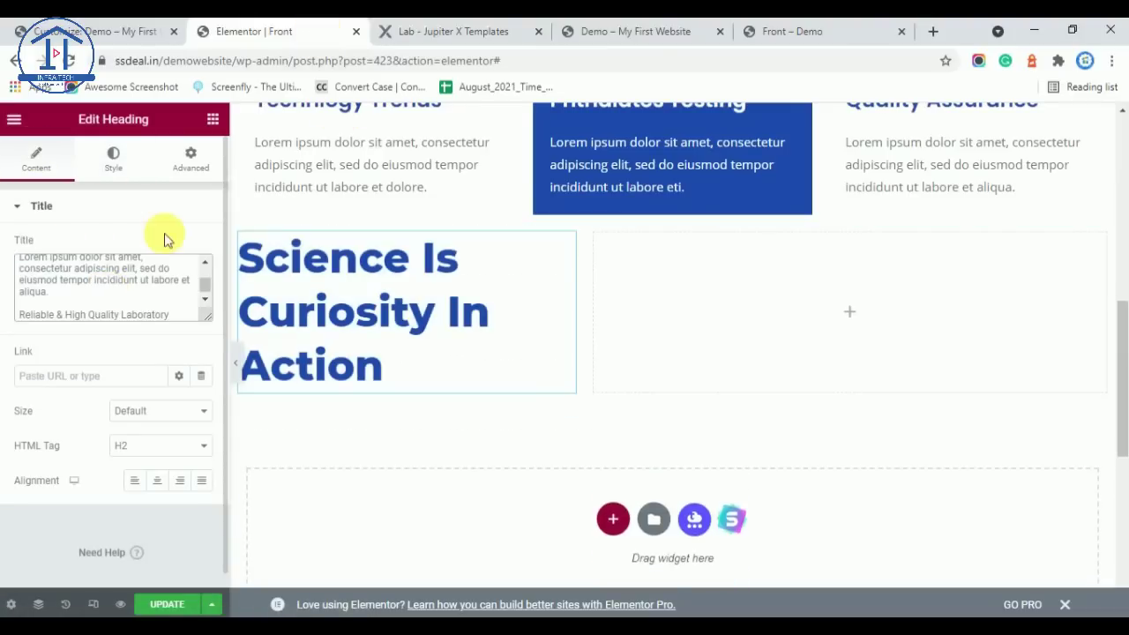
Replace the heading's title with "Reliable & High Quality Laboratory" copied from the Lab template page
{"action": "left_click", "coordinate": [457, 29]}
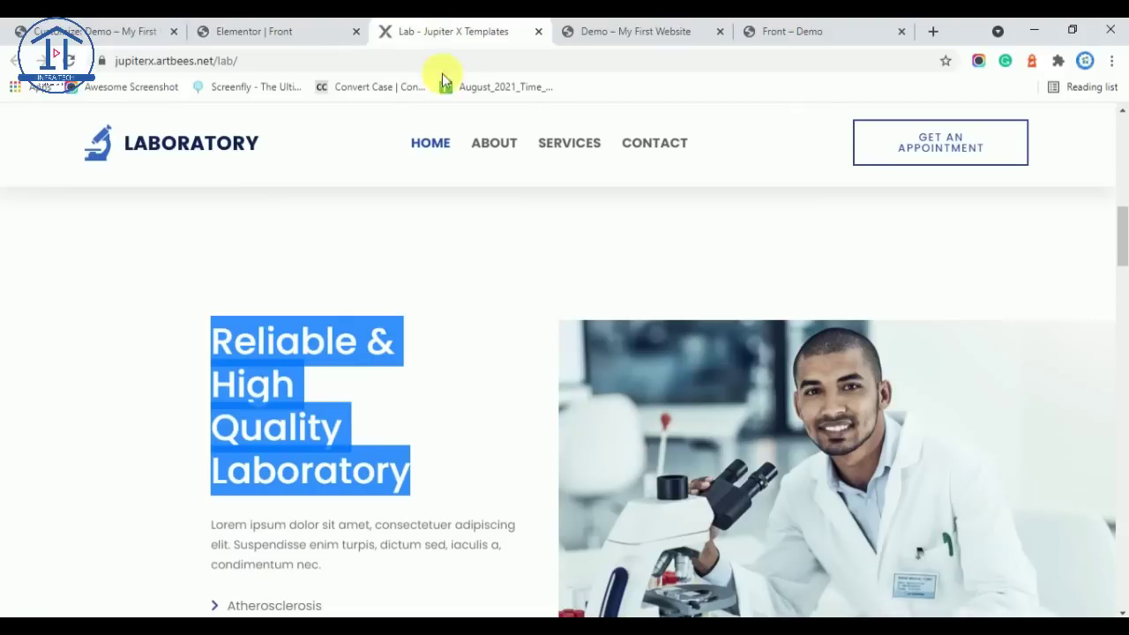
{"action": "left_click", "coordinate": [153, 343]}
{"action": "left_click", "coordinate": [310, 28]}
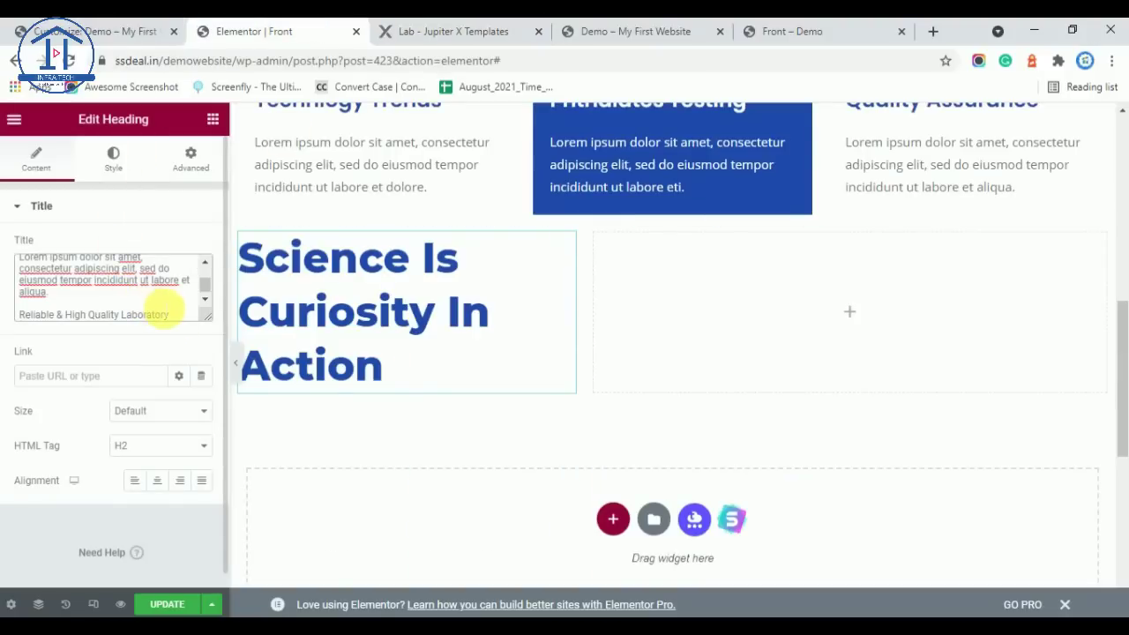
{"action": "left_click", "coordinate": [458, 29]}
{"action": "left_click_drag", "start_coordinate": [421, 482], "coordinate": [217, 336]}
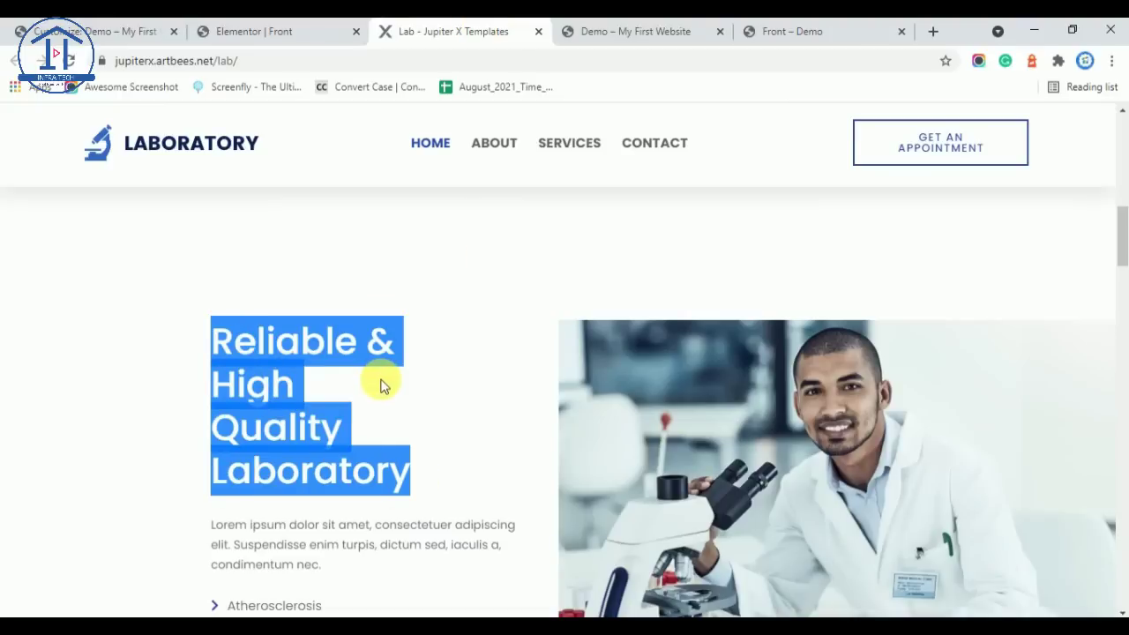
{"action": "left_click", "coordinate": [254, 31]}
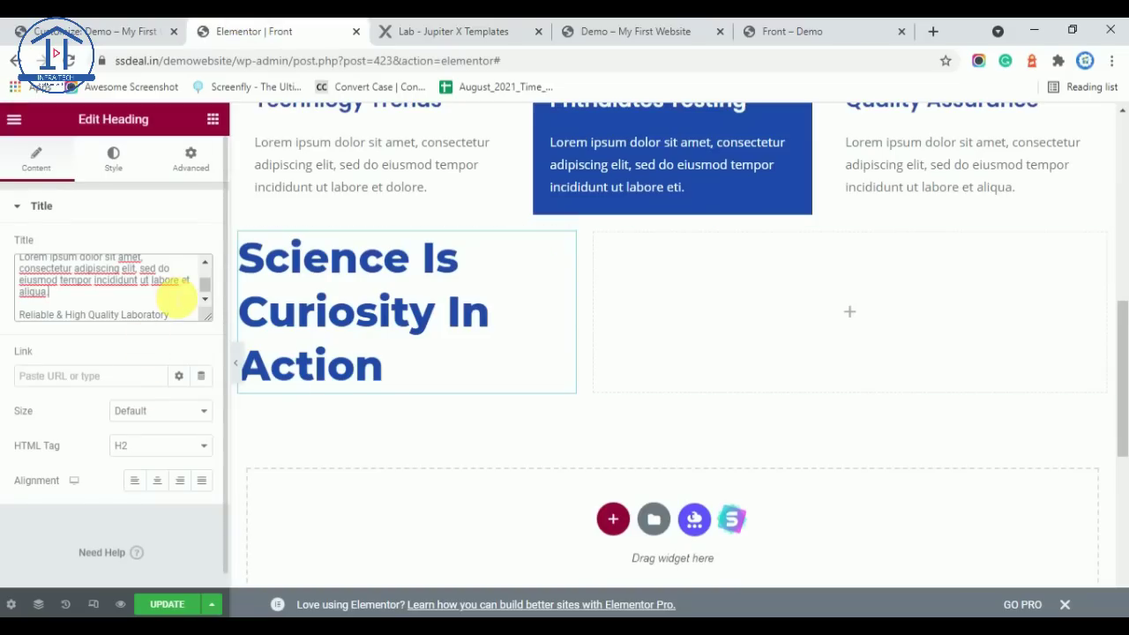
{"action": "key", "text": "ctrl+a"}
{"action": "key", "text": "ctrl+v"}
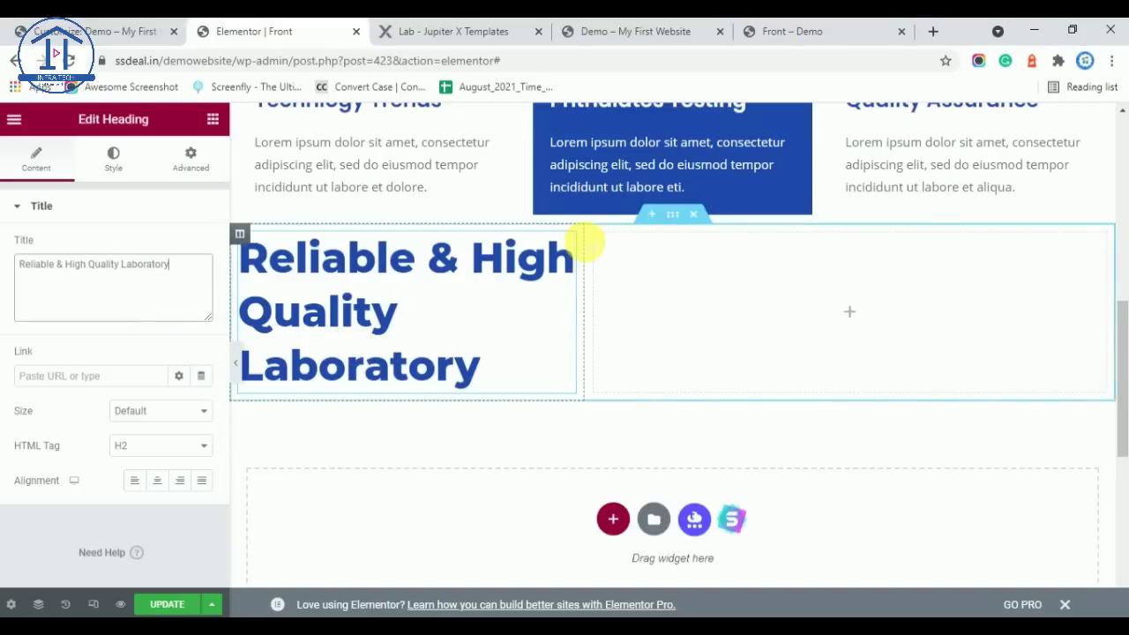
Insert <br> tags after "&", "High" and "Quality" in the title to match the template's line breaks
{"action": "left_click", "coordinate": [426, 32]}
{"action": "left_click", "coordinate": [419, 347]}
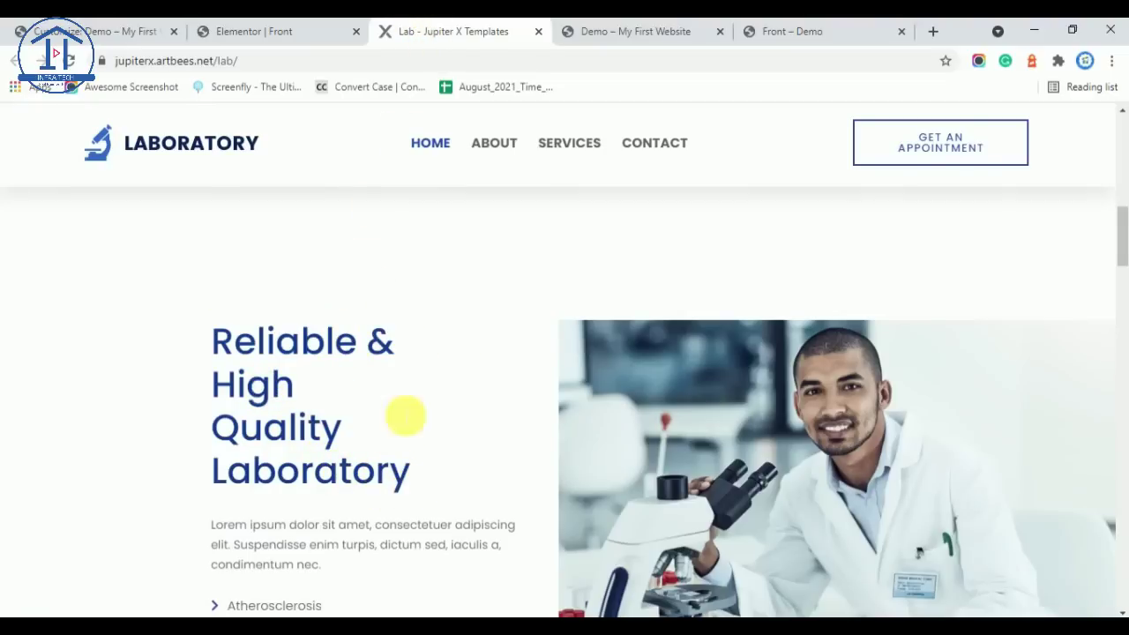
{"action": "left_click", "coordinate": [264, 26]}
{"action": "left_click", "coordinate": [66, 278]}
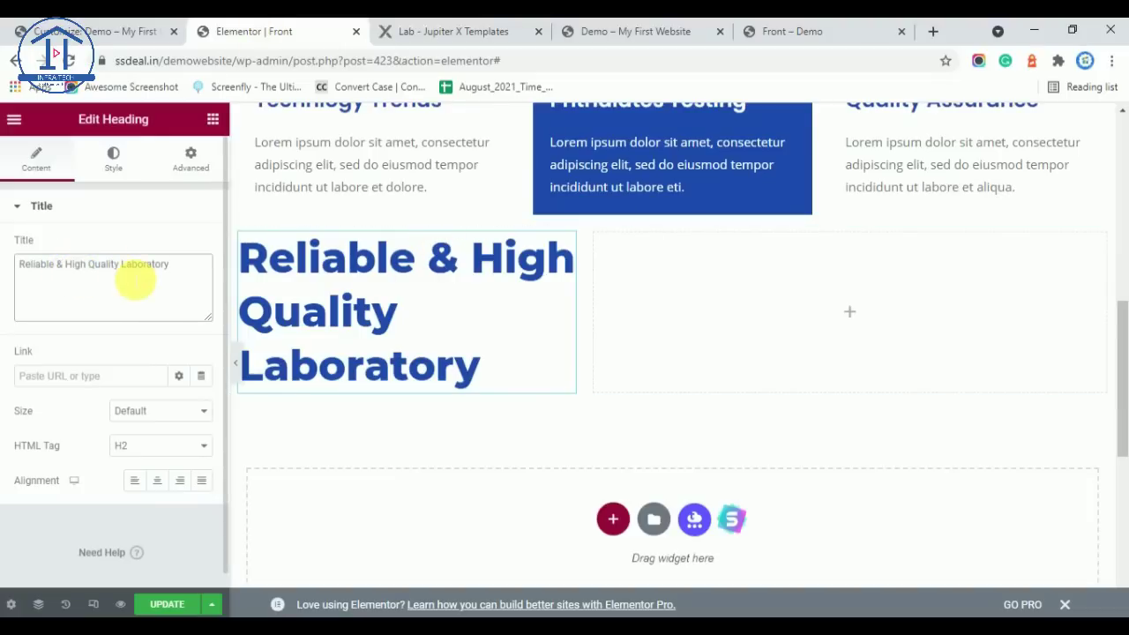
{"action": "type", "text": "<br"}
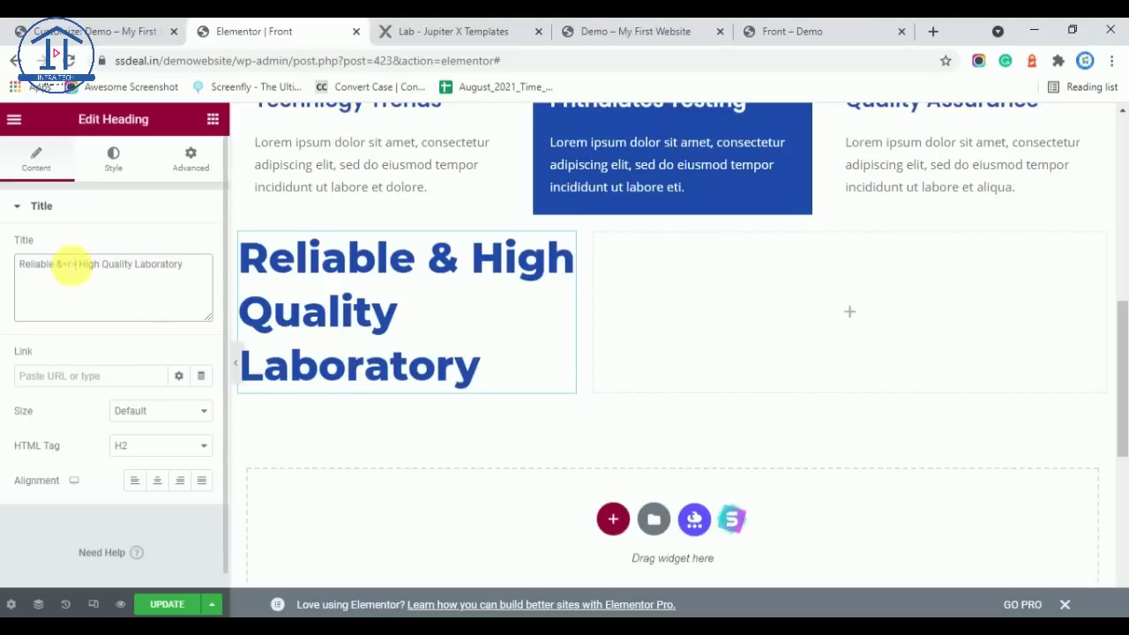
{"action": "type", "text": ">"}
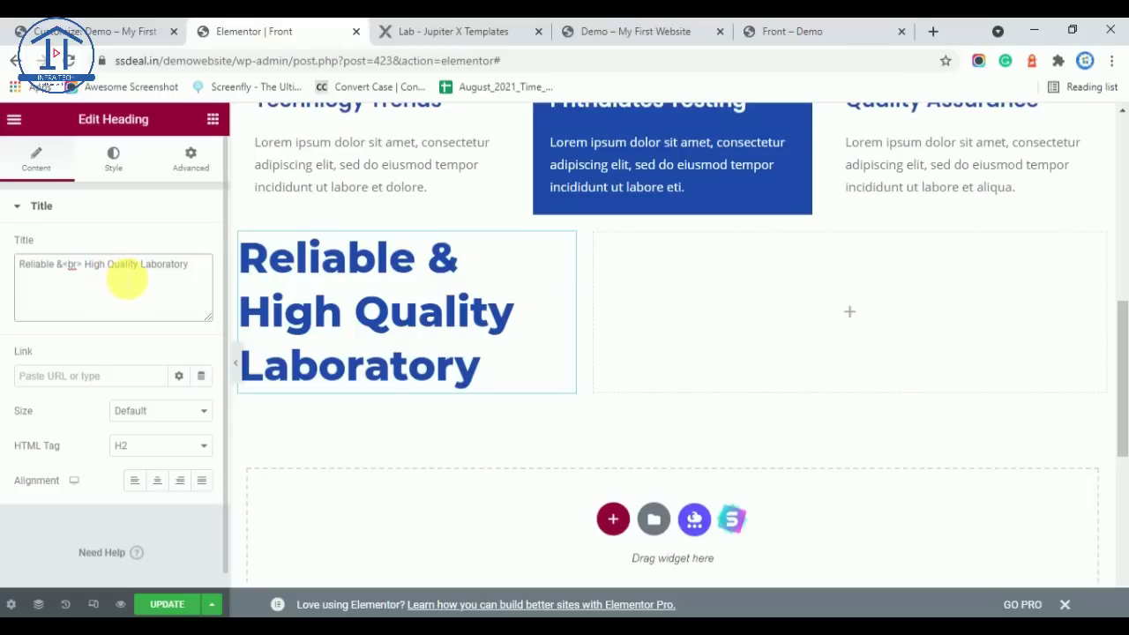
{"action": "type", "text": "<br>"}
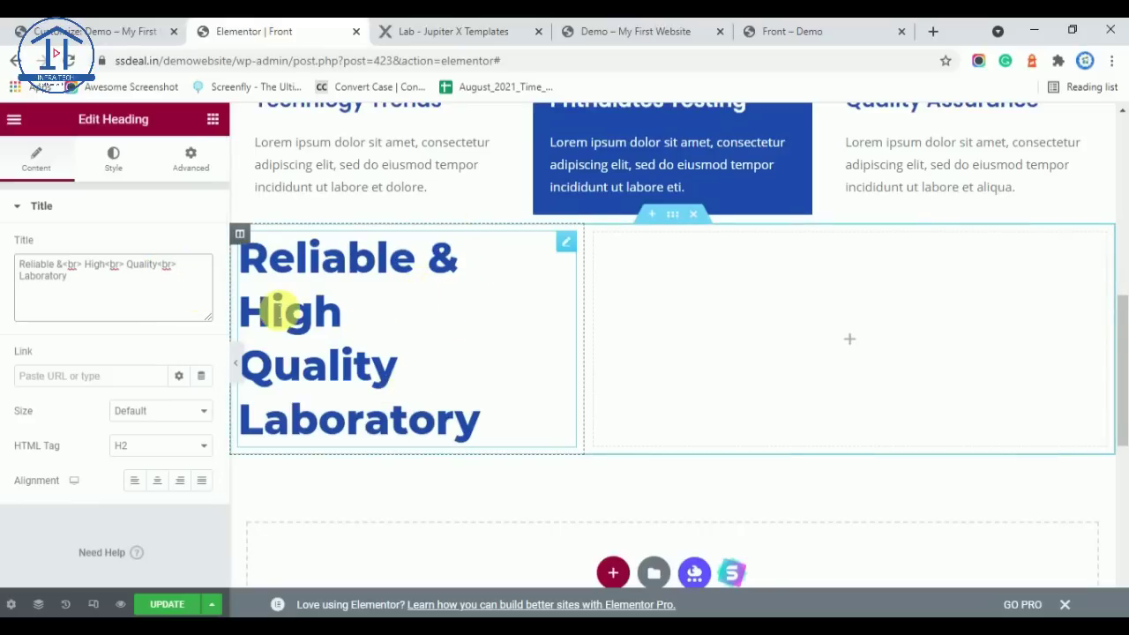
Set the heading's typography to the Poppins font family with a weight of 600
{"action": "left_click", "coordinate": [113, 158]}
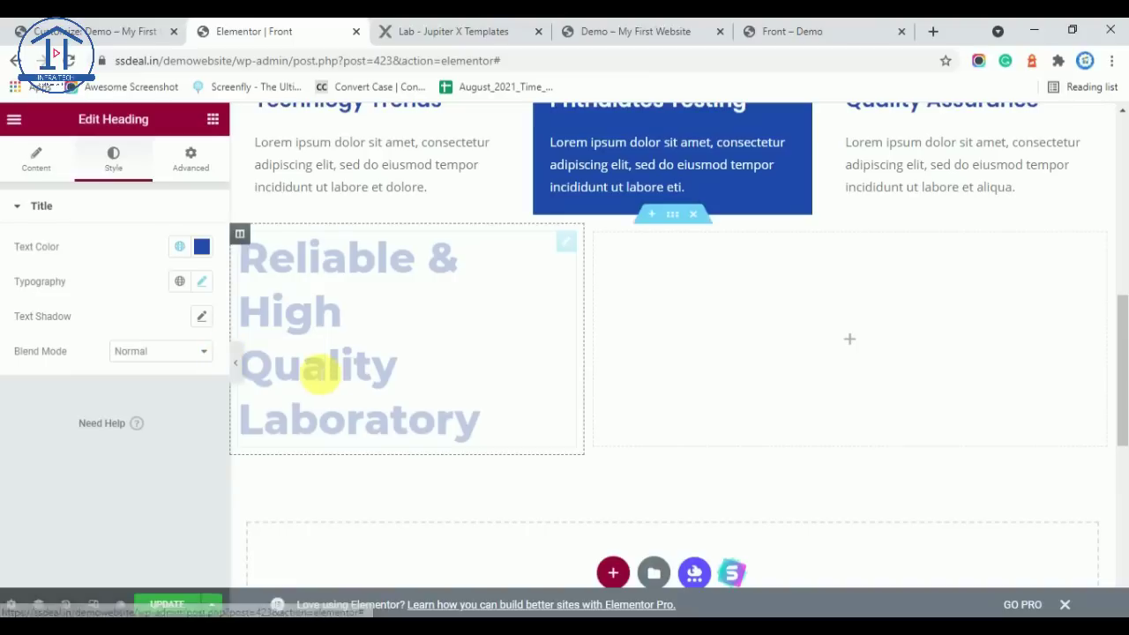
{"action": "left_click", "coordinate": [203, 281]}
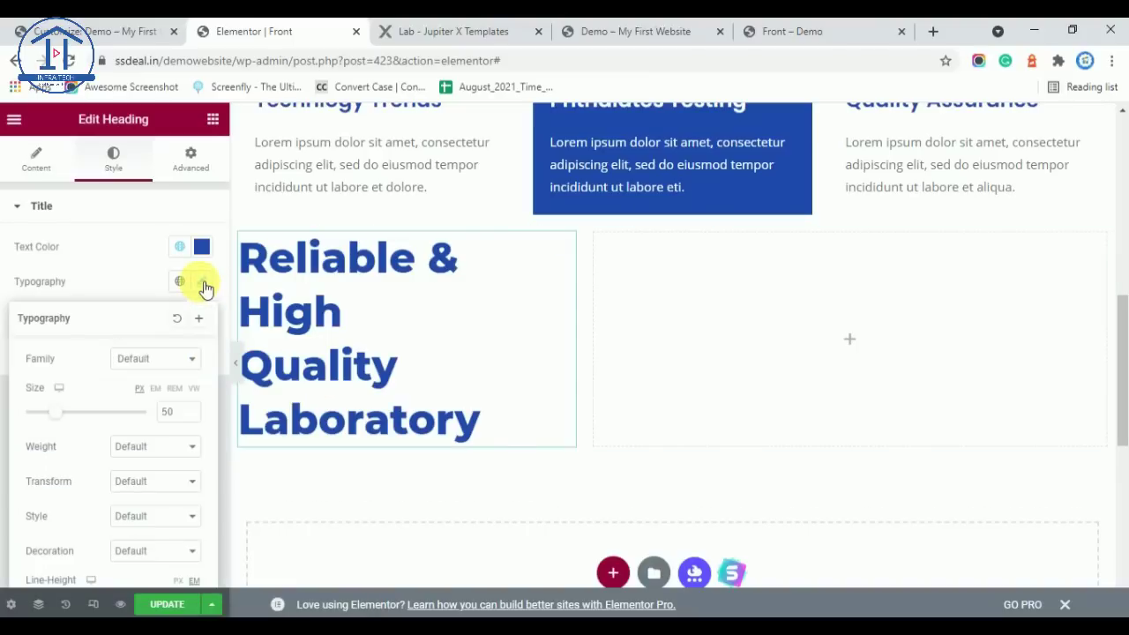
{"action": "left_click", "coordinate": [168, 359]}
{"action": "type", "text": "popp"}
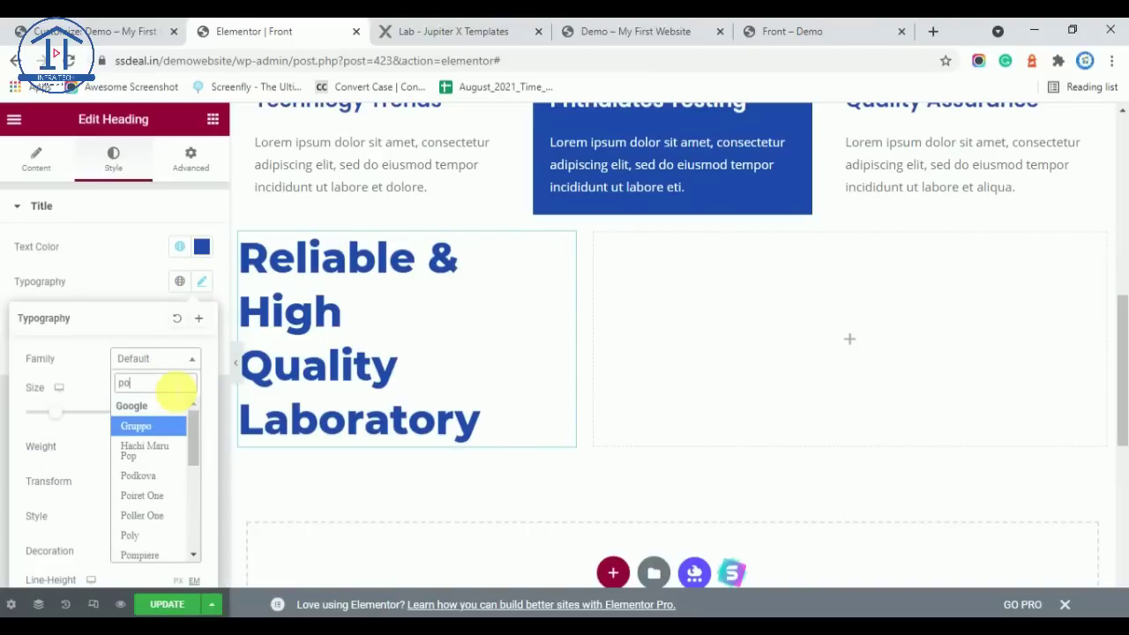
{"action": "left_click", "coordinate": [146, 428]}
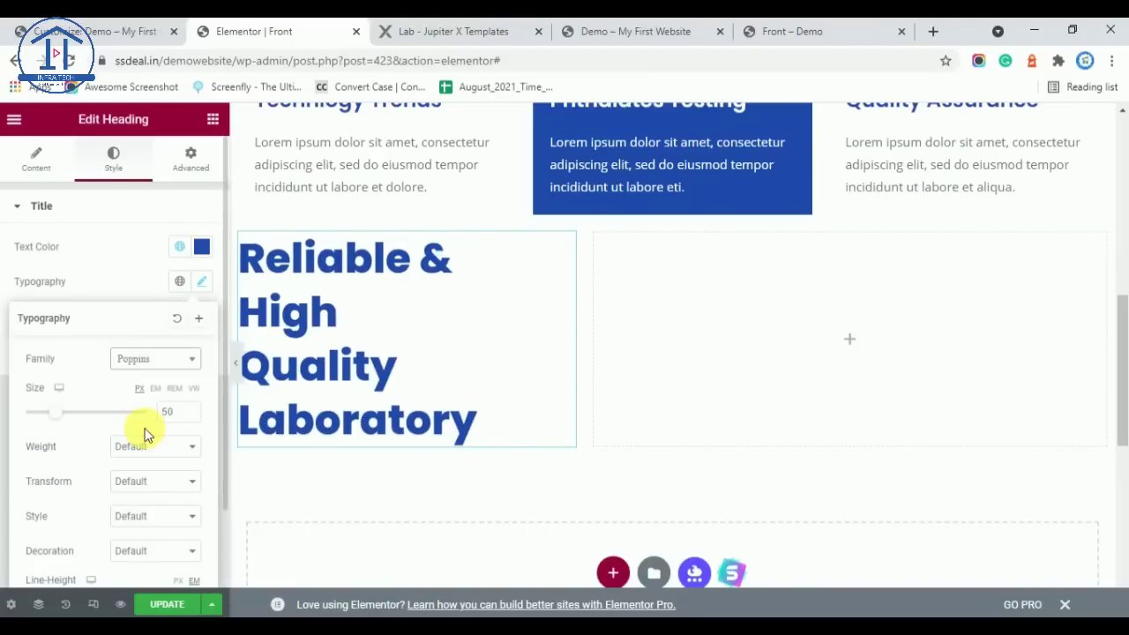
{"action": "left_click", "coordinate": [151, 449]}
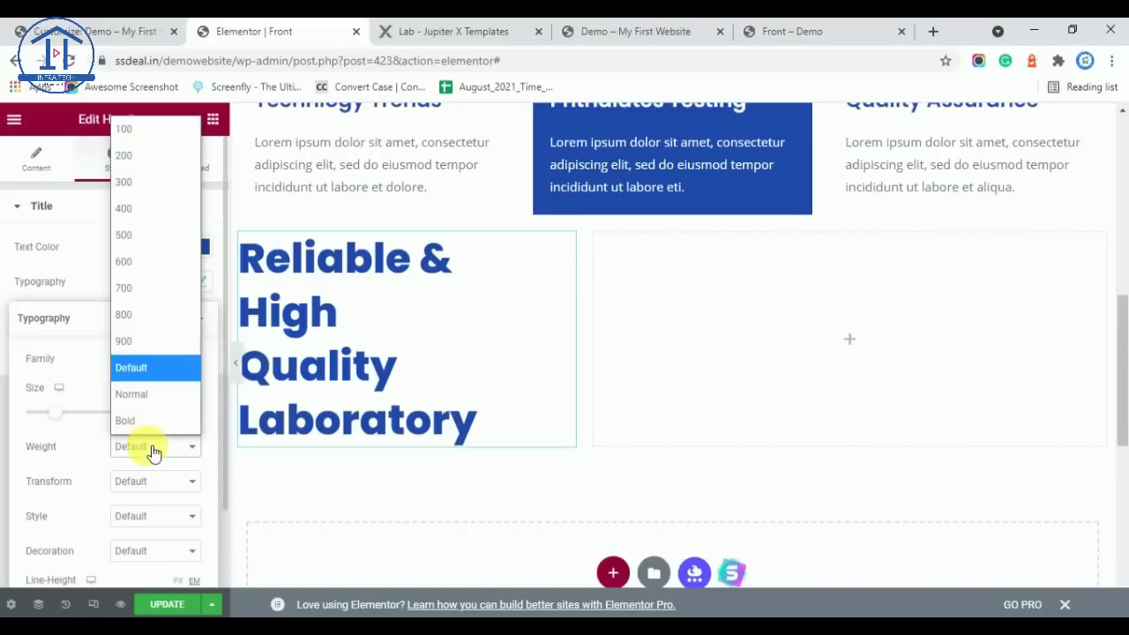
{"action": "left_click", "coordinate": [173, 263]}
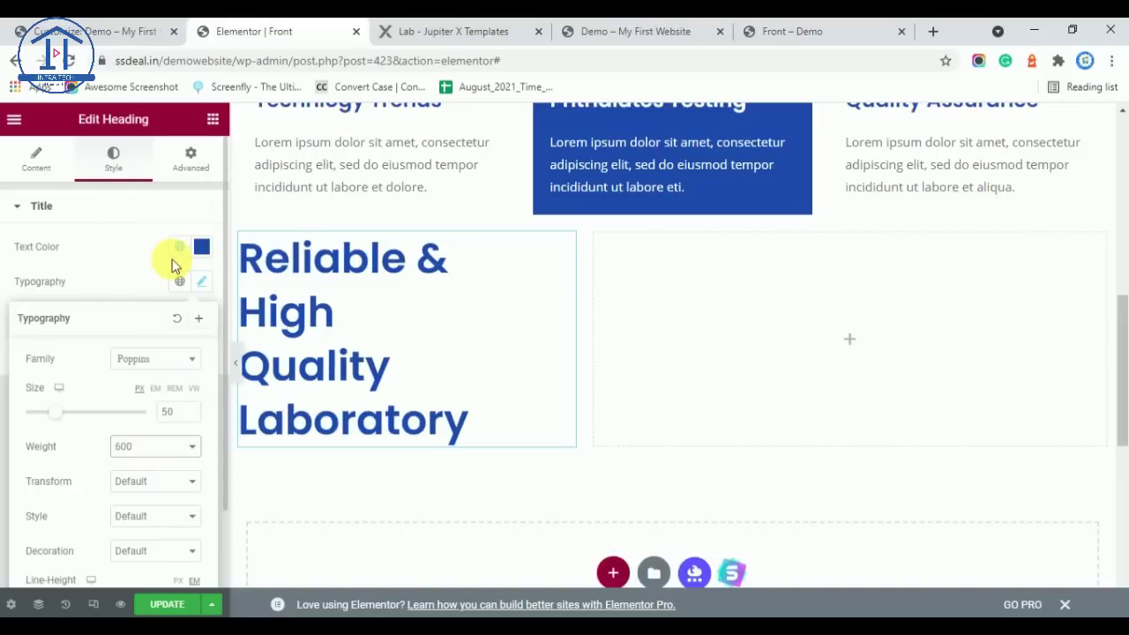
Set the heading's font weight to 500, comparing it with the heading on the Lab template page
{"action": "left_click", "coordinate": [450, 31]}
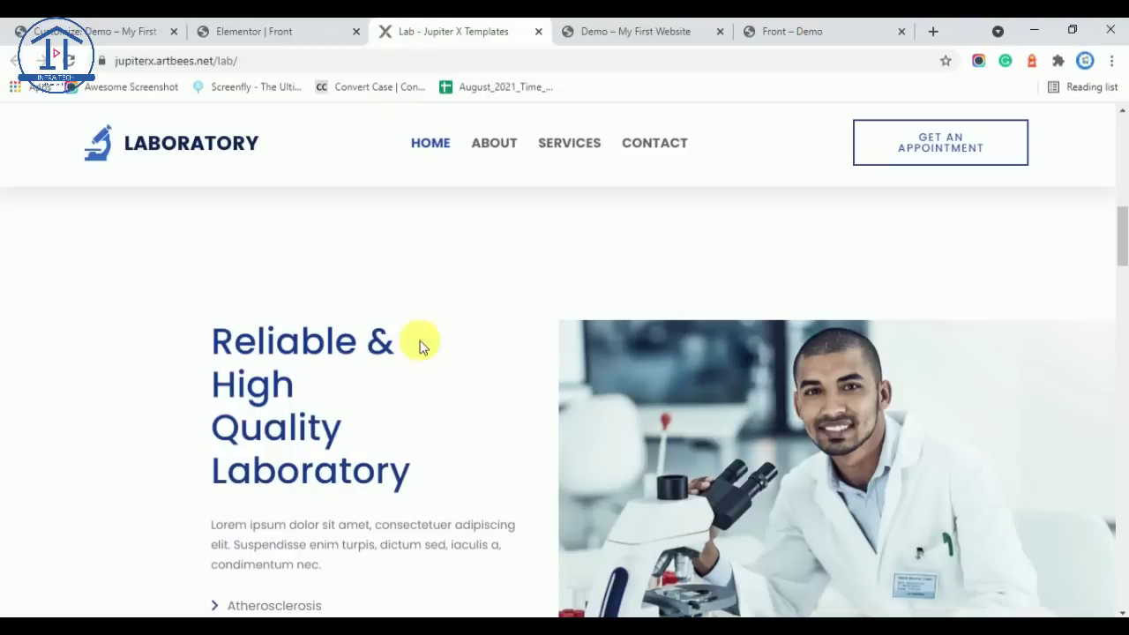
{"action": "left_click", "coordinate": [323, 31]}
{"action": "left_click", "coordinate": [141, 449]}
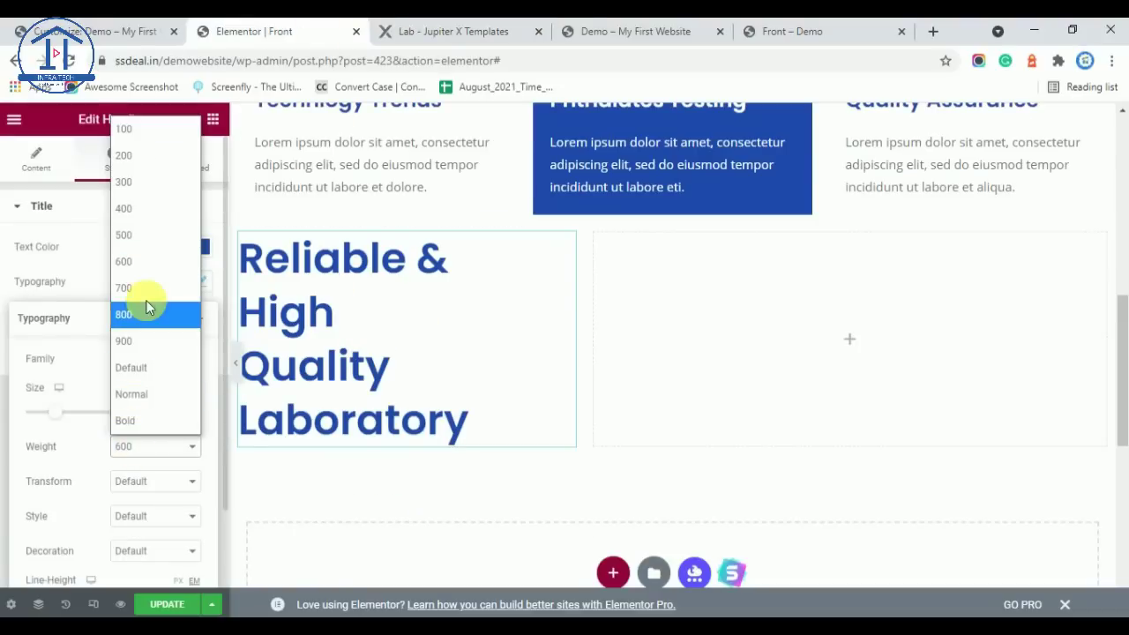
{"action": "left_click", "coordinate": [138, 239]}
{"action": "left_click", "coordinate": [422, 29]}
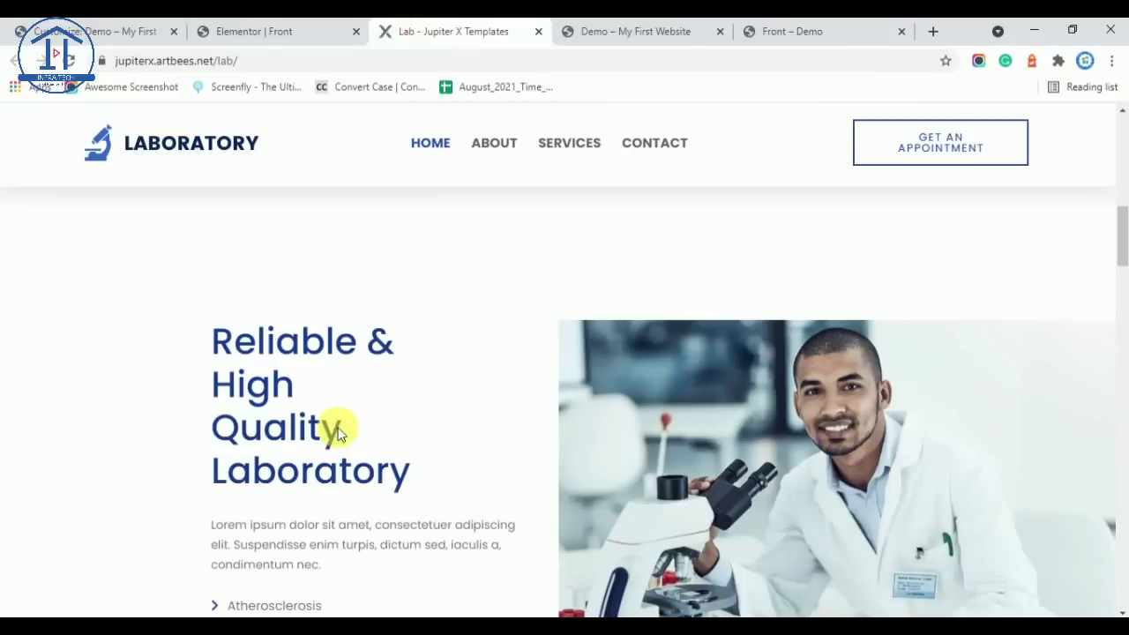
{"action": "left_click", "coordinate": [288, 26]}
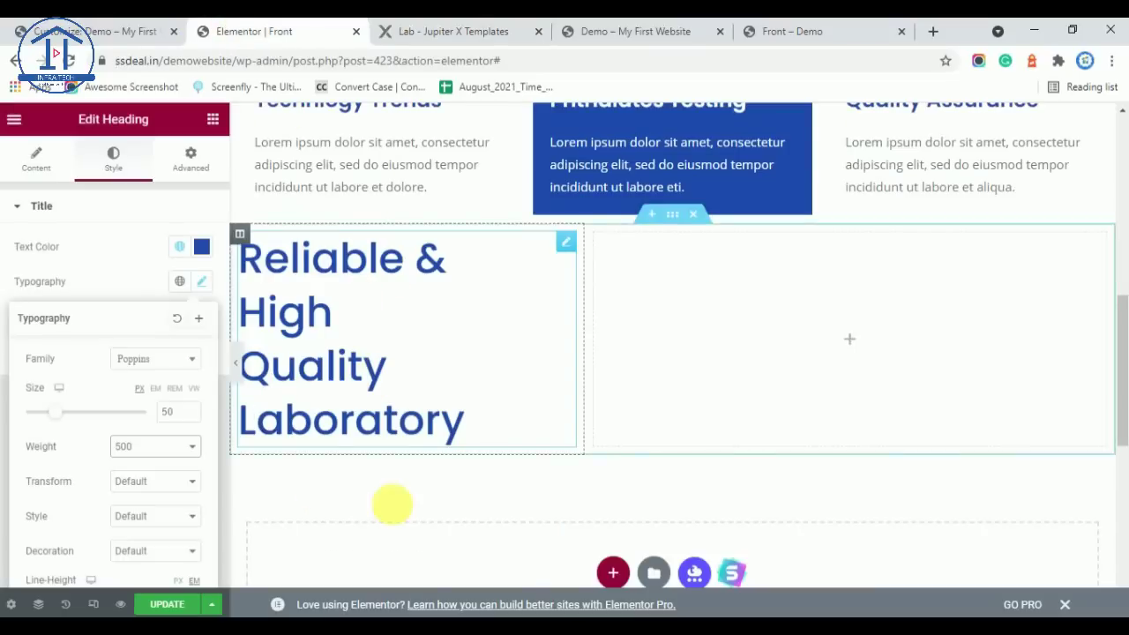
Check what follows the heading on the Lab template page and add a Text Editor widget below the Elementor heading
{"action": "left_click", "coordinate": [512, 27]}
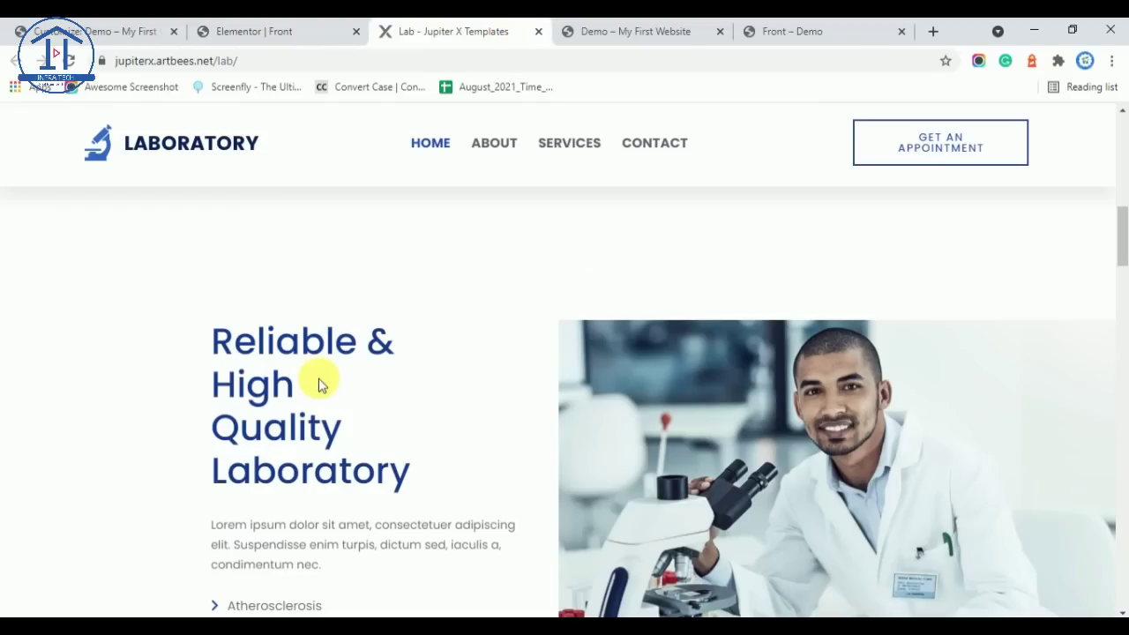
{"action": "scroll", "coordinate": [320, 386], "scroll_direction": "down", "scroll_amount": 2}
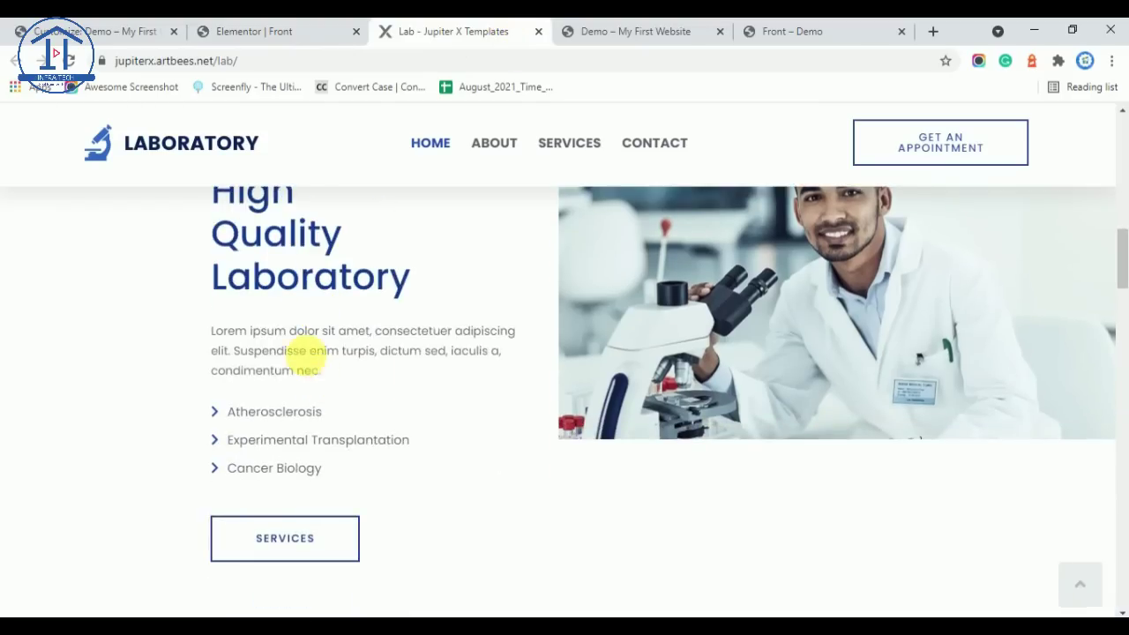
{"action": "left_click", "coordinate": [317, 25]}
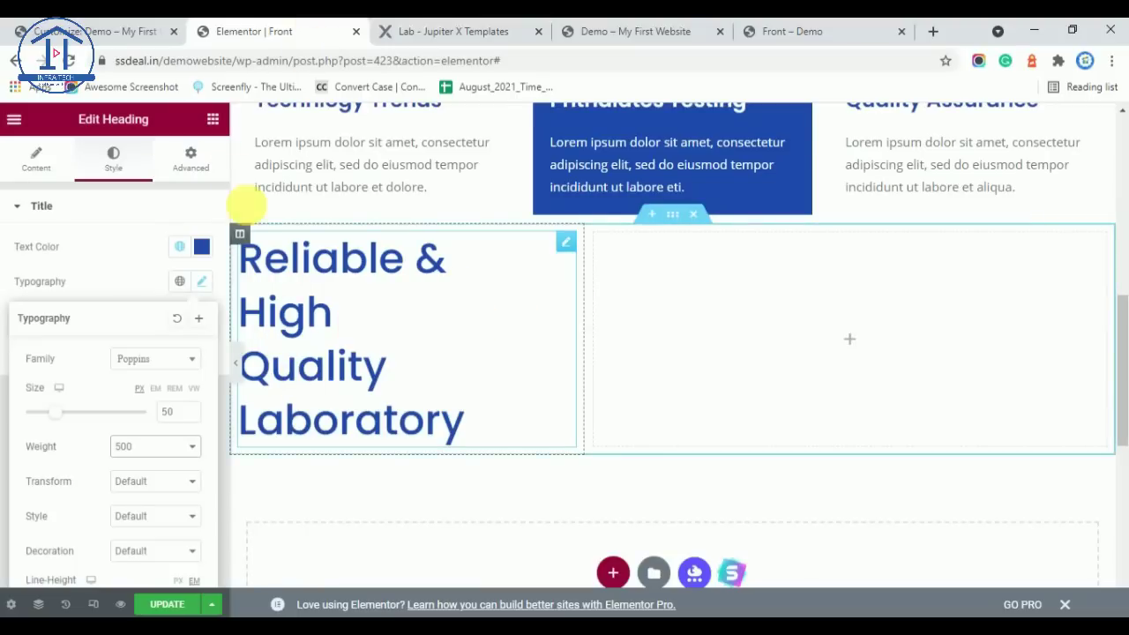
{"action": "left_click", "coordinate": [213, 119]}
{"action": "left_click_drag", "start_coordinate": [186, 356], "coordinate": [371, 436]}
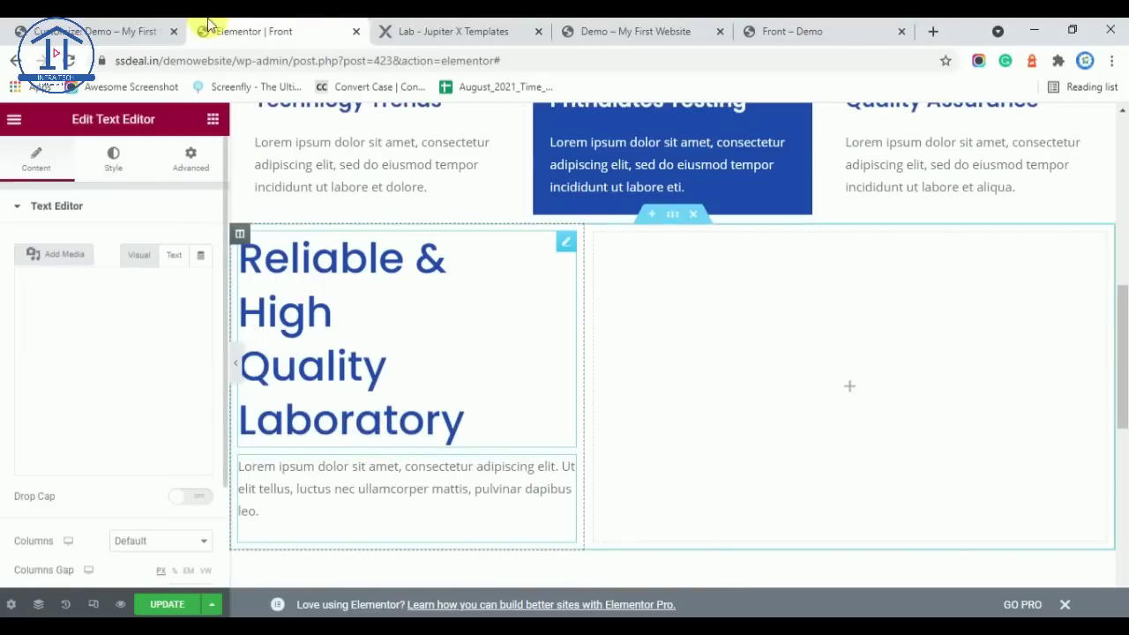
Replace the Text Editor's placeholder with the Lorem ipsum paragraph copied from below the Lab template's heading
{"action": "left_click", "coordinate": [433, 28]}
{"action": "left_click_drag", "start_coordinate": [322, 371], "coordinate": [199, 334]}
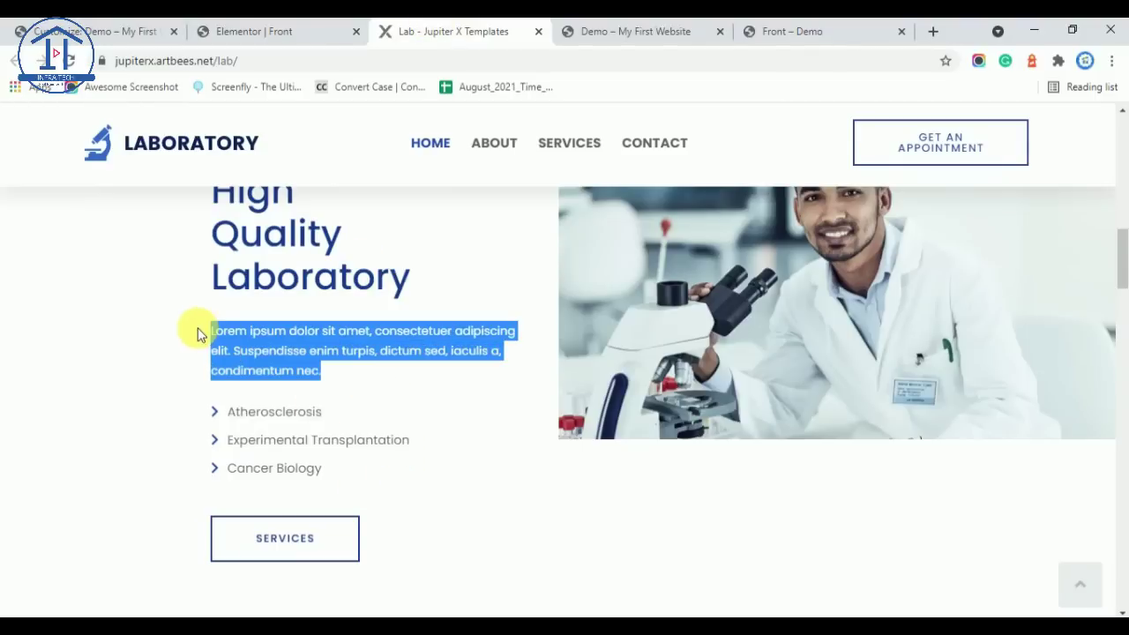
{"action": "right_click", "coordinate": [223, 337]}
{"action": "left_click", "coordinate": [247, 343]}
{"action": "left_click", "coordinate": [254, 31]}
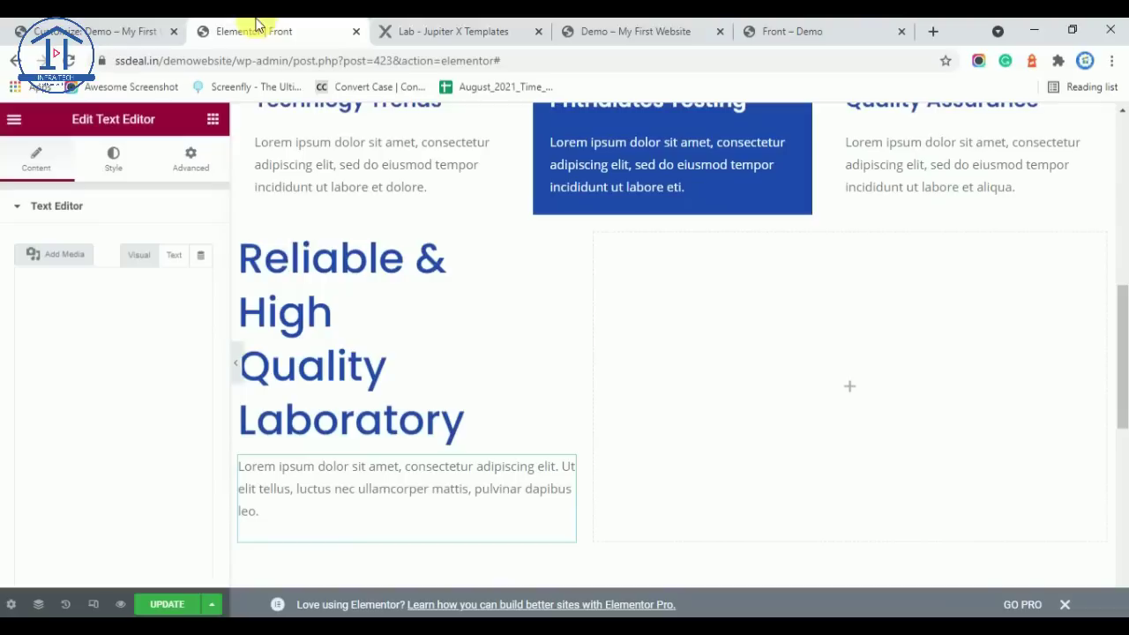
{"action": "left_click", "coordinate": [141, 424]}
{"action": "key", "text": "ctrl+a"}
{"action": "key", "text": "ctrl+v"}
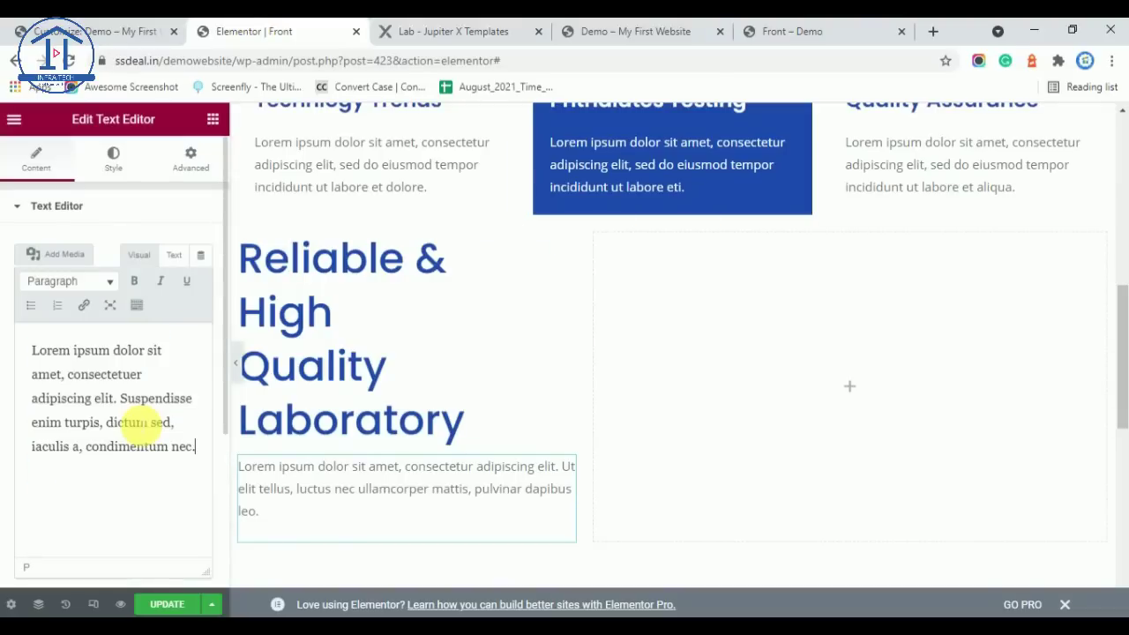
Copy the Atherosclerosis, Experimental Transplantation and Cancer Biology list text from the Lab template page and return to the Elementor editor
{"action": "left_click", "coordinate": [476, 31]}
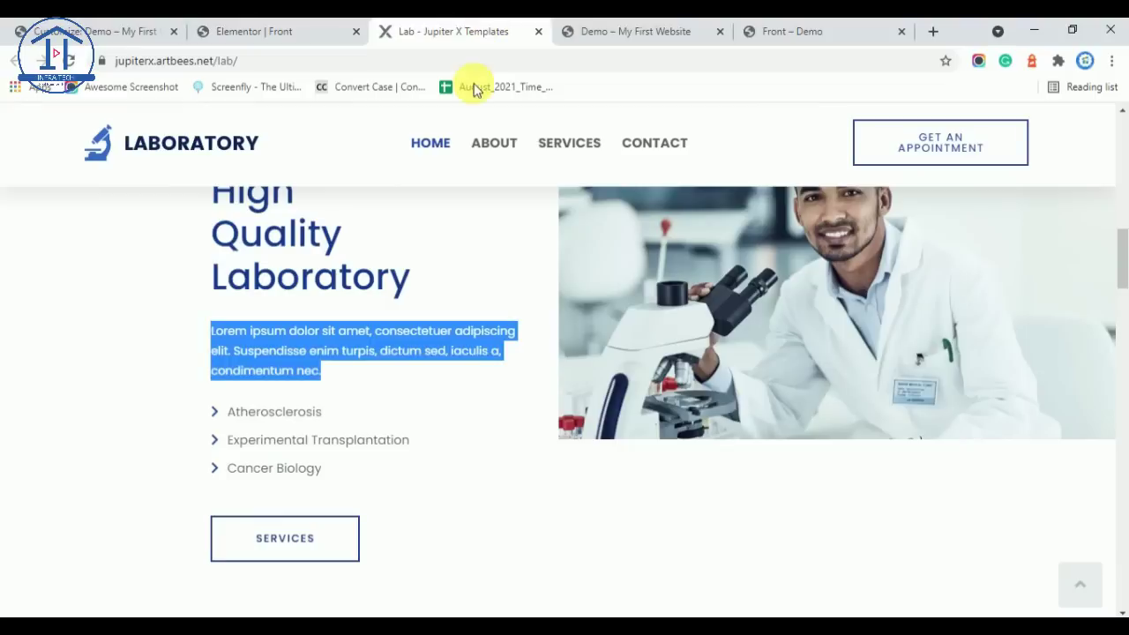
{"action": "mouse_move", "coordinate": [324, 476]}
{"action": "left_mouse_down"}
{"action": "mouse_move", "coordinate": [298, 441]}
{"action": "mouse_move", "coordinate": [239, 408]}
{"action": "mouse_move", "coordinate": [348, 482]}
{"action": "mouse_move", "coordinate": [326, 469]}
{"action": "mouse_move", "coordinate": [20, 550]}
{"action": "mouse_move", "coordinate": [88, 479]}
{"action": "mouse_move", "coordinate": [331, 467]}
{"action": "mouse_move", "coordinate": [227, 398]}
{"action": "mouse_move", "coordinate": [276, 470]}
{"action": "mouse_move", "coordinate": [328, 474]}
{"action": "left_mouse_up"}
{"action": "left_click", "coordinate": [171, 420]}
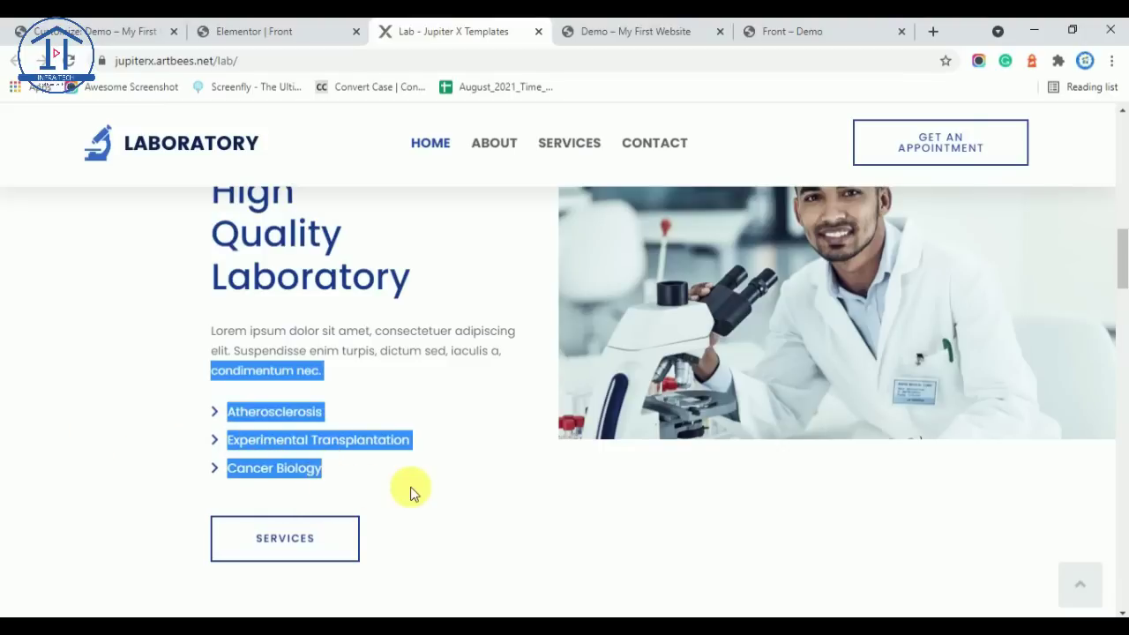
{"action": "left_click", "coordinate": [304, 26]}
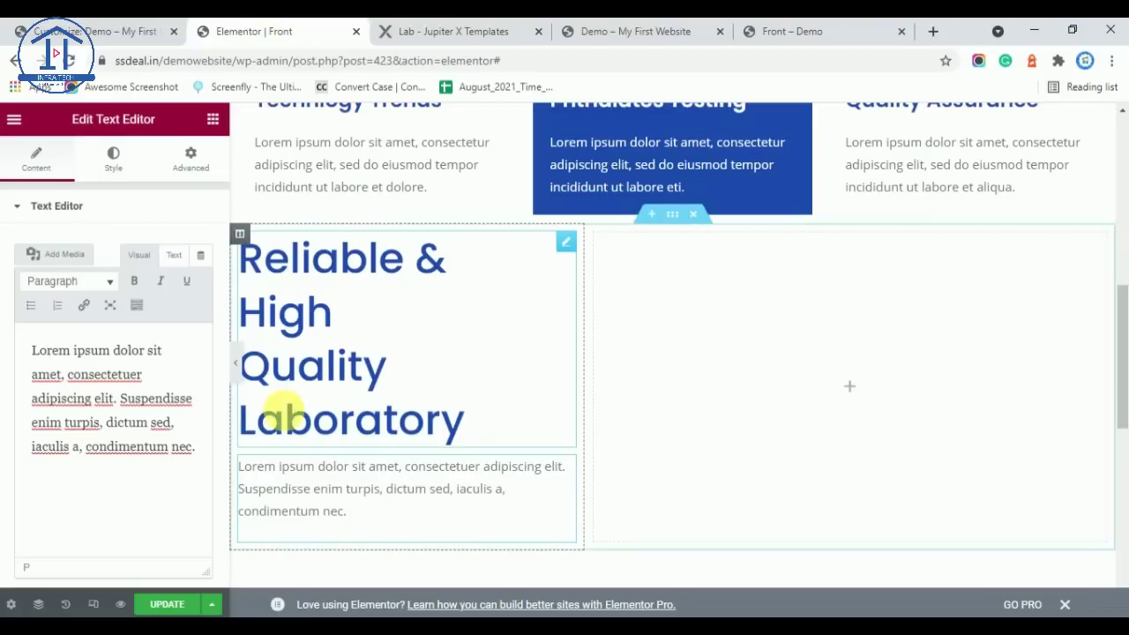
Search the widgets for "icon" and add an Icon List widget below the paragraph
{"action": "left_click", "coordinate": [212, 118]}
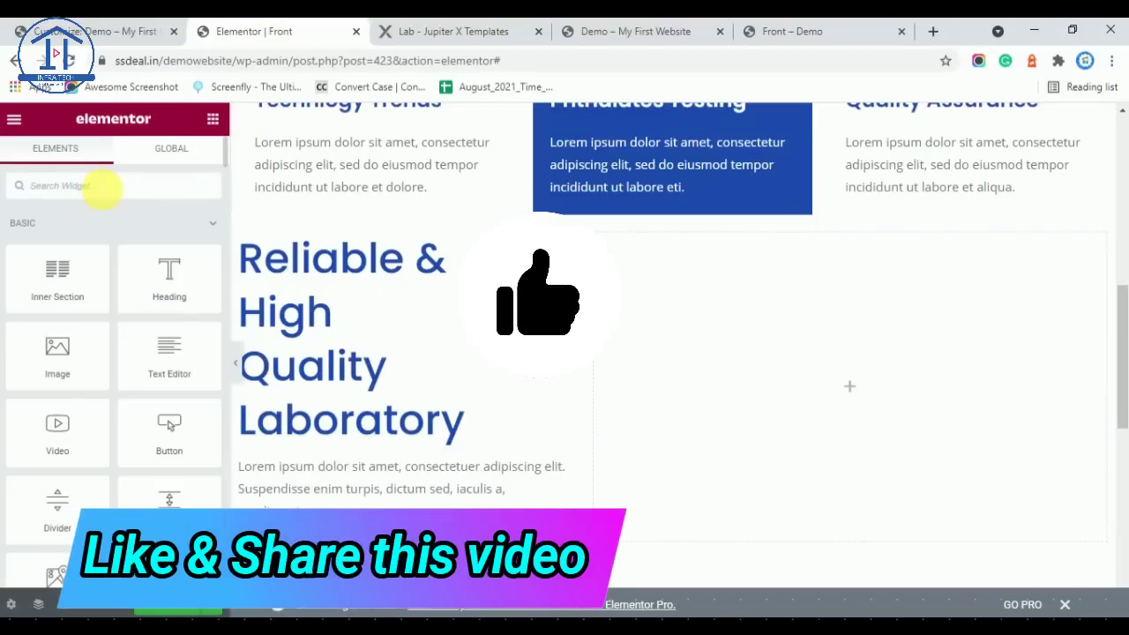
{"action": "type", "text": "icon"}
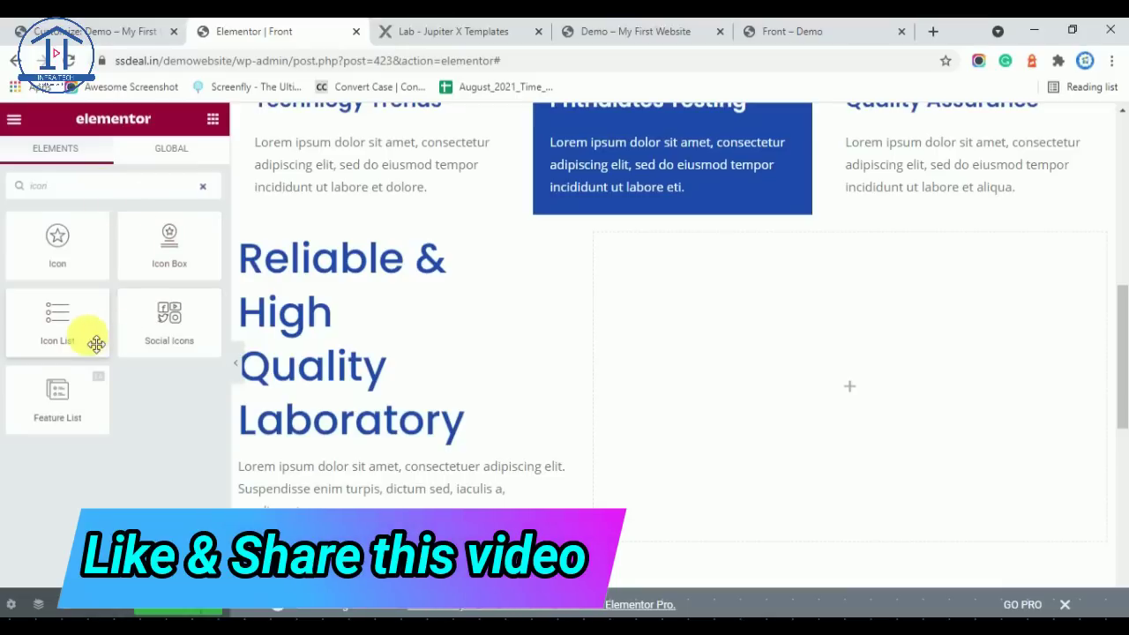
{"action": "left_click_drag", "start_coordinate": [35, 327], "coordinate": [352, 512]}
{"action": "scroll", "coordinate": [381, 456], "scroll_direction": "down", "scroll_amount": 3}
{"action": "scroll", "coordinate": [323, 265], "scroll_direction": "up", "scroll_amount": 3}
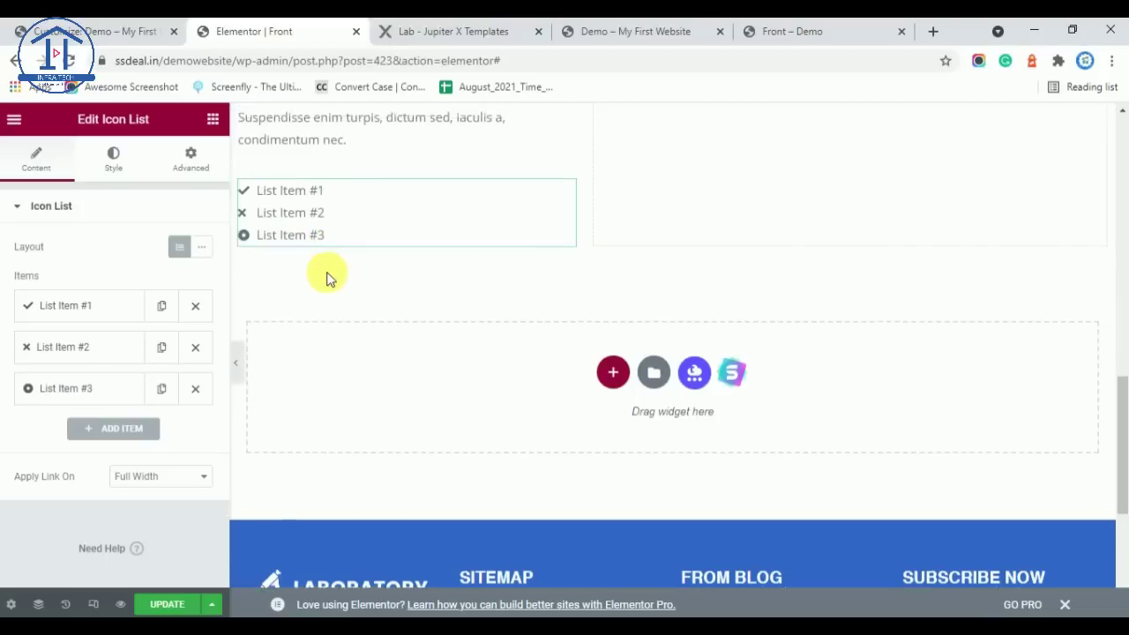
Delete the second and third icon list items and replace the first item's text with the copied list text
{"action": "left_click", "coordinate": [196, 346]}
{"action": "left_click", "coordinate": [196, 347]}
{"action": "left_click", "coordinate": [88, 306]}
{"action": "left_click_drag", "start_coordinate": [105, 364], "coordinate": [5, 365]}
{"action": "key", "text": "ctrl+v"}
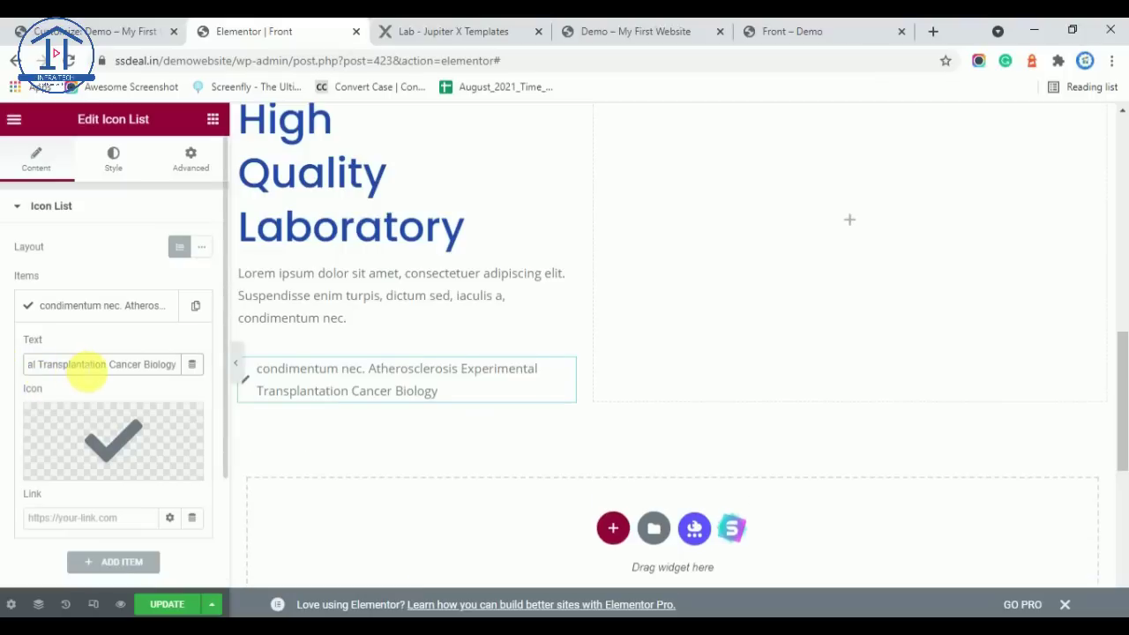
Remove the stray "condimentum nec." from the start of the first list item's text
{"action": "left_click_drag", "start_coordinate": [86, 369], "coordinate": [3, 370]}
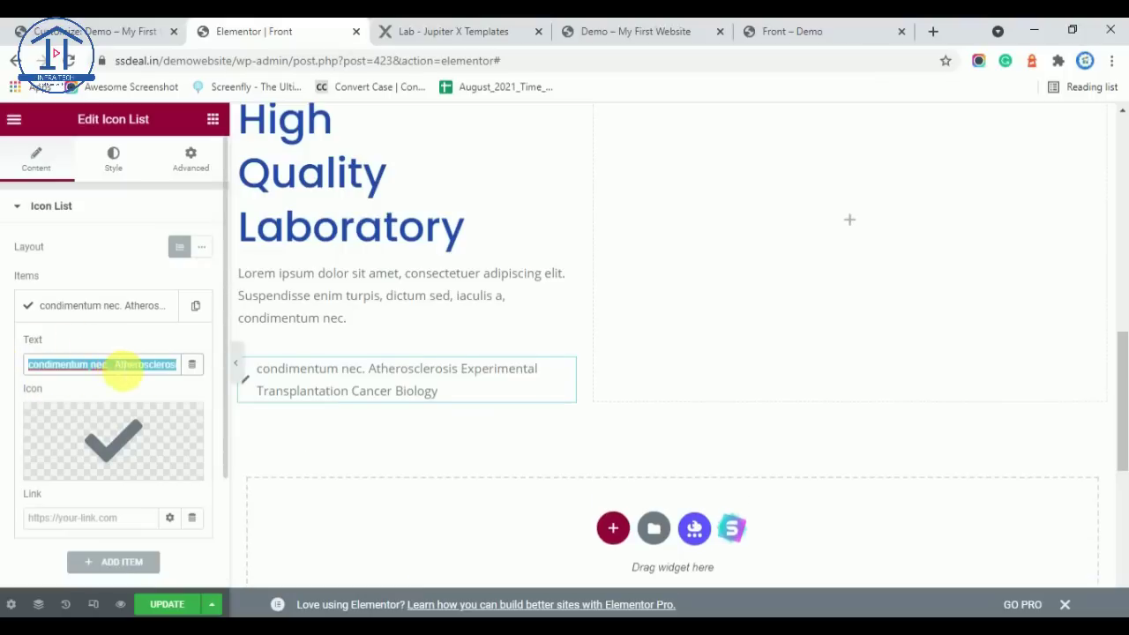
{"action": "key", "text": "BackSpace"}
{"action": "key", "text": "BackSpace"}
{"action": "key", "text": "BackSpace"}
{"action": "key", "text": "BackSpace"}
{"action": "key", "text": "BackSpace"}
{"action": "key", "text": "BackSpace"}
{"action": "key", "text": "BackSpace"}
{"action": "key", "text": "BackSpace"}
{"action": "key", "text": "BackSpace"}
{"action": "key", "text": "BackSpace"}
{"action": "key", "text": "BackSpace"}
{"action": "key", "text": "BackSpace"}
{"action": "key", "text": "BackSpace"}
{"action": "key", "text": "BackSpace"}
{"action": "key", "text": "BackSpace"}
{"action": "key", "text": "BackSpace"}
{"action": "key", "text": "BackSpace"}
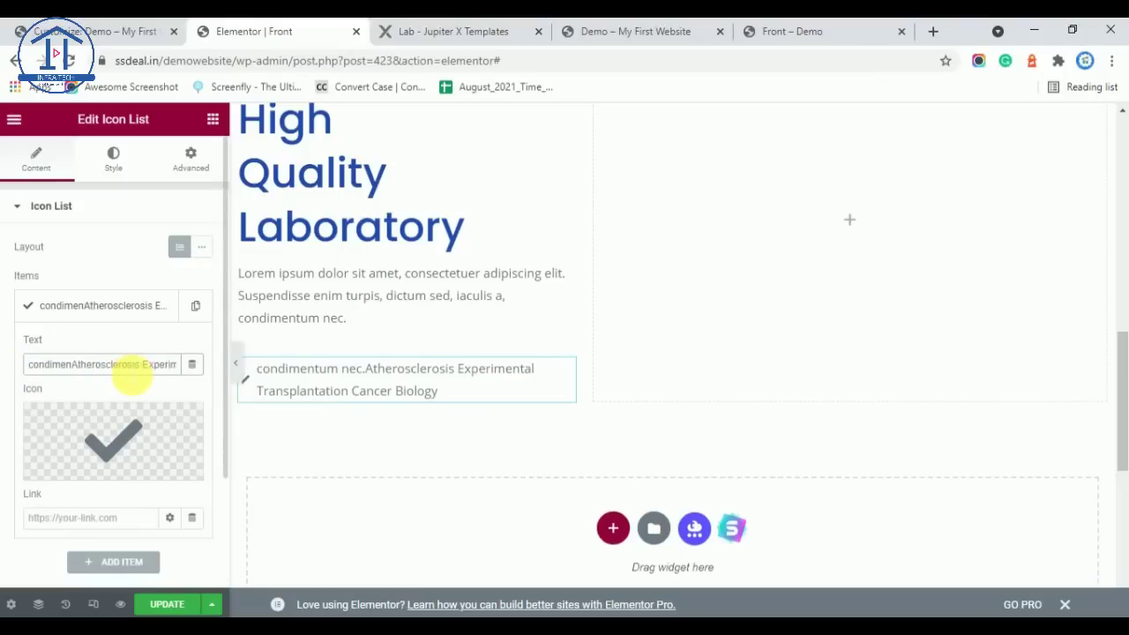
Check the list entries on the Lab template page and trim the first item's text to "Atherosclerosis"
{"action": "key", "text": "ctrl+Tab"}
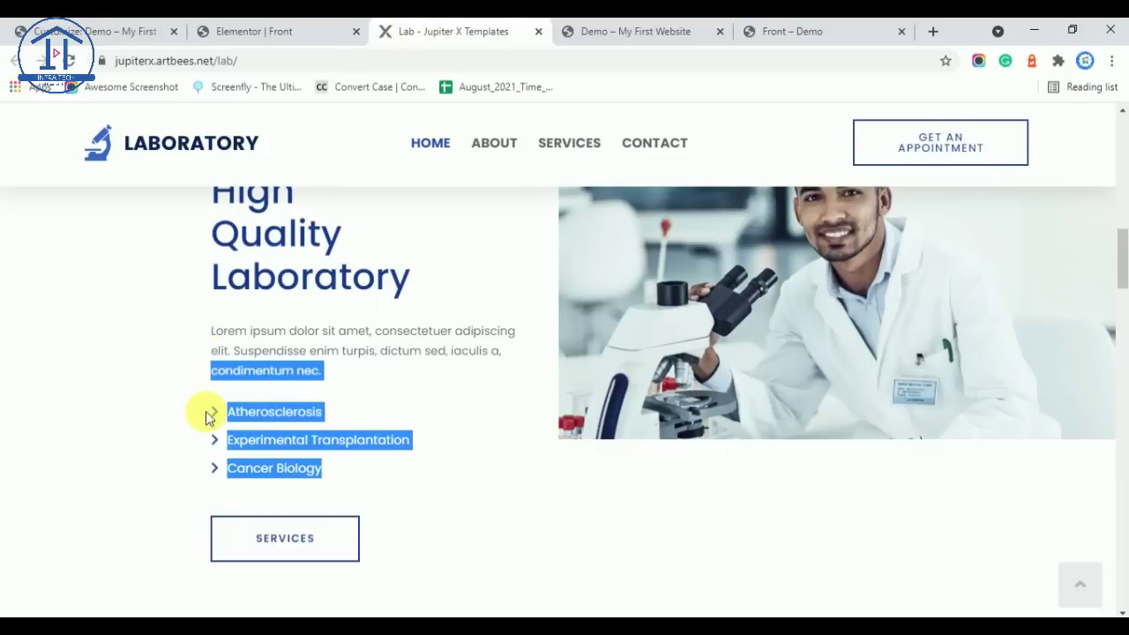
{"action": "left_click", "coordinate": [169, 398]}
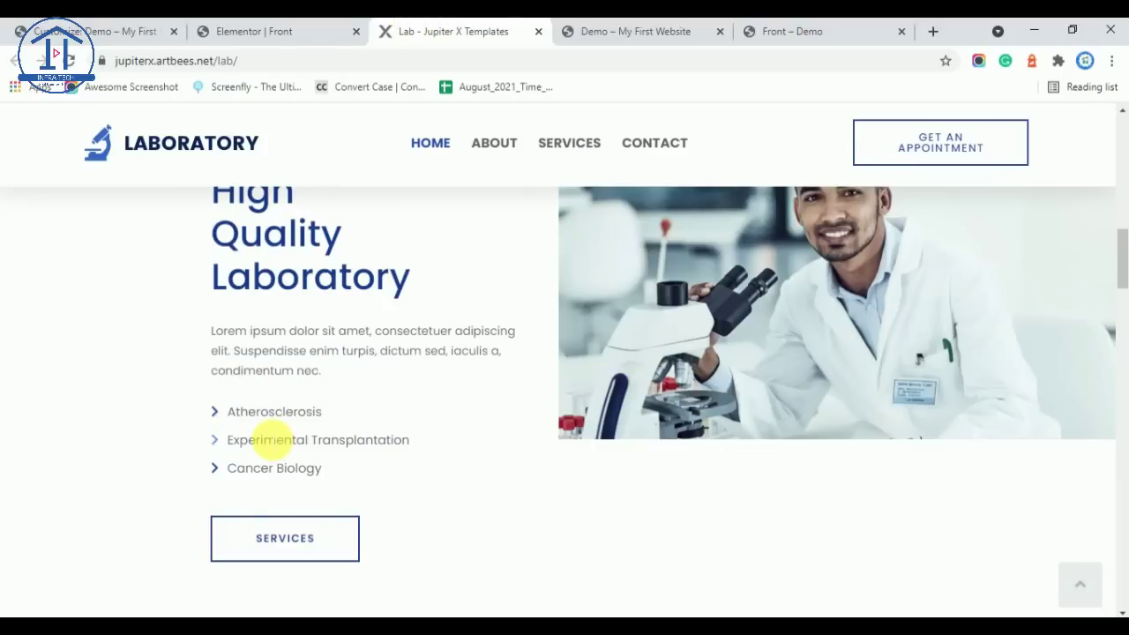
{"action": "left_click", "coordinate": [310, 27]}
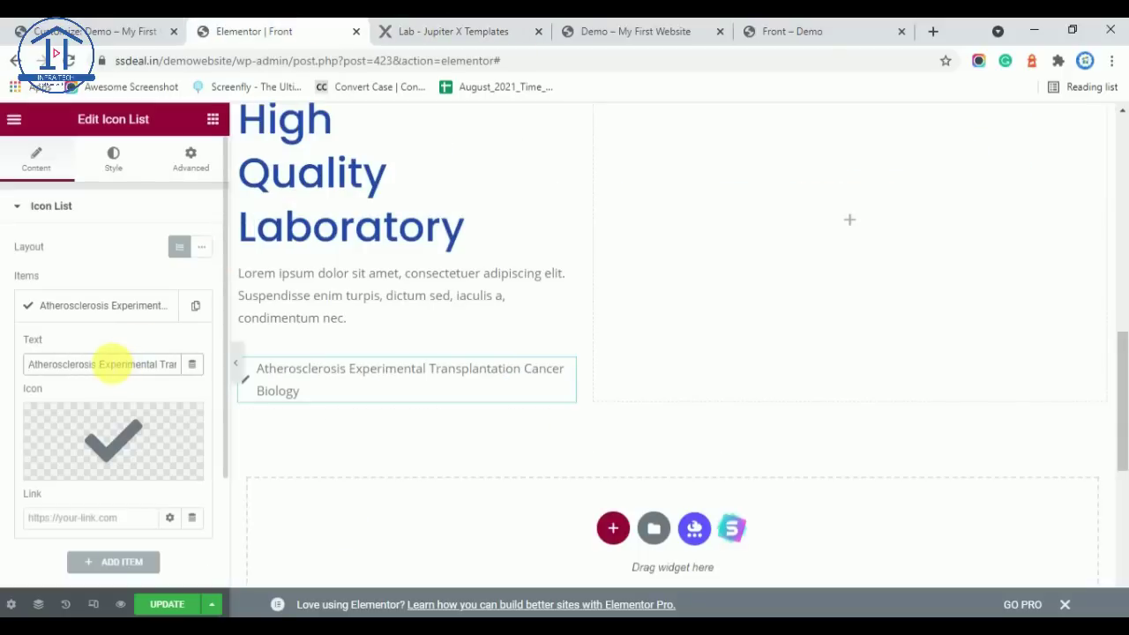
{"action": "left_click_drag", "start_coordinate": [107, 369], "coordinate": [206, 380]}
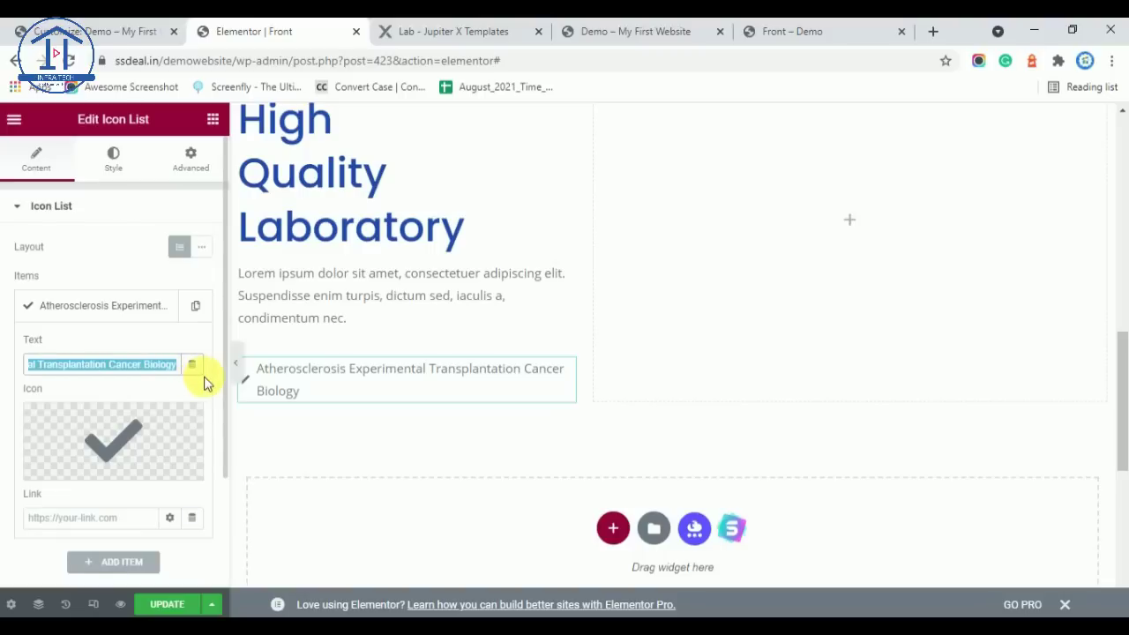
{"action": "key", "text": "BackSpace"}
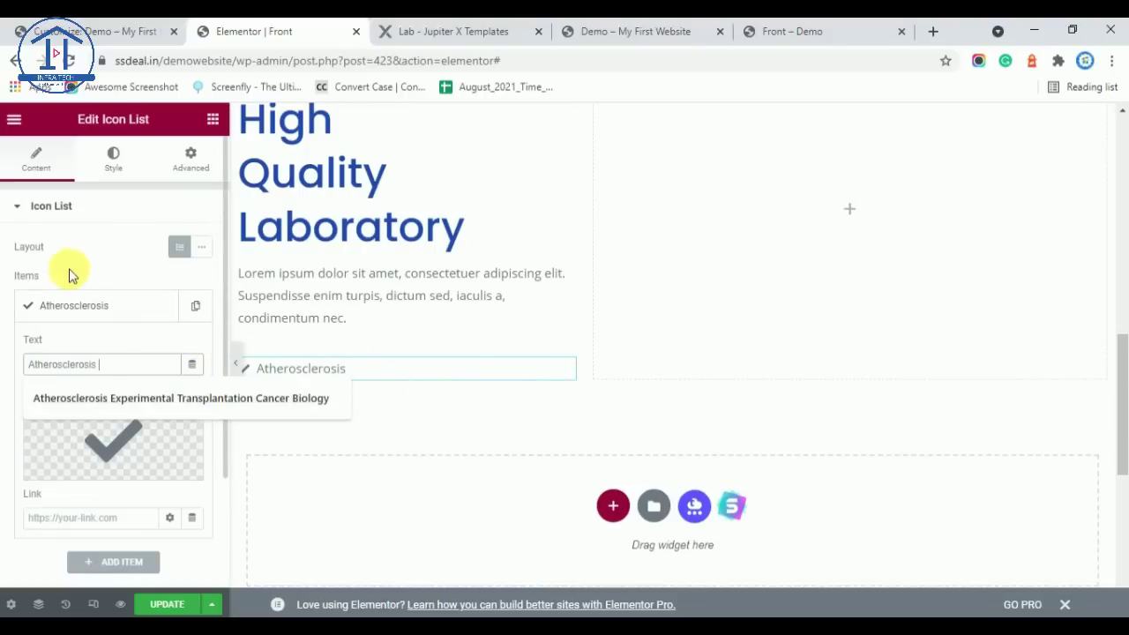
Check the list's icon style on the Lab template page and open the icon library for the Atherosclerosis item
{"action": "left_click", "coordinate": [457, 29]}
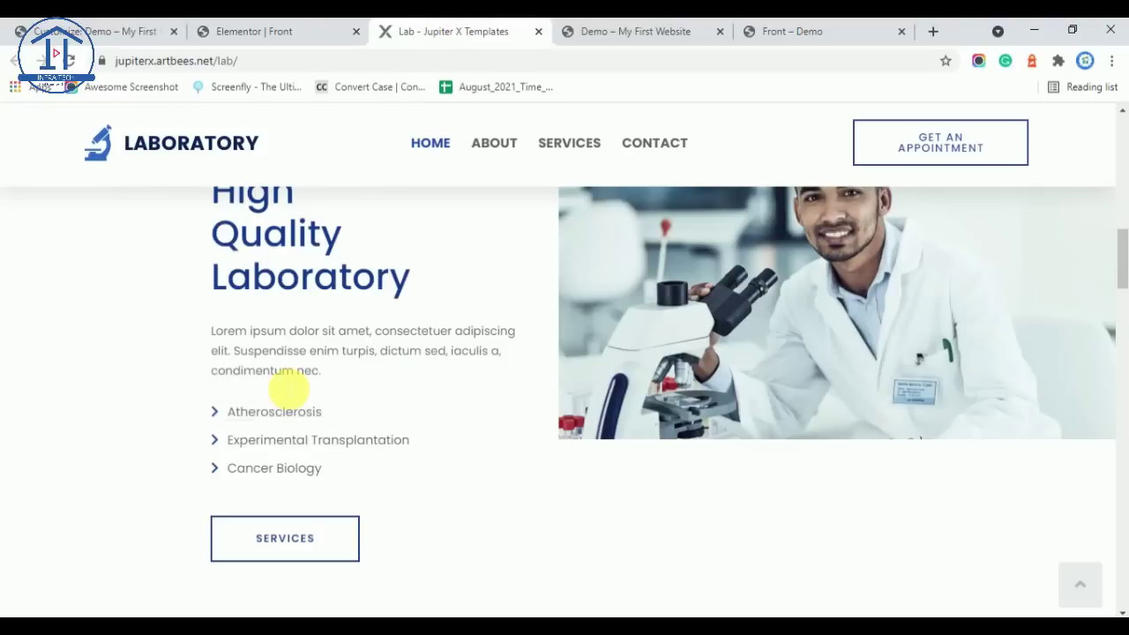
{"action": "left_click", "coordinate": [335, 30]}
{"action": "left_click", "coordinate": [129, 430]}
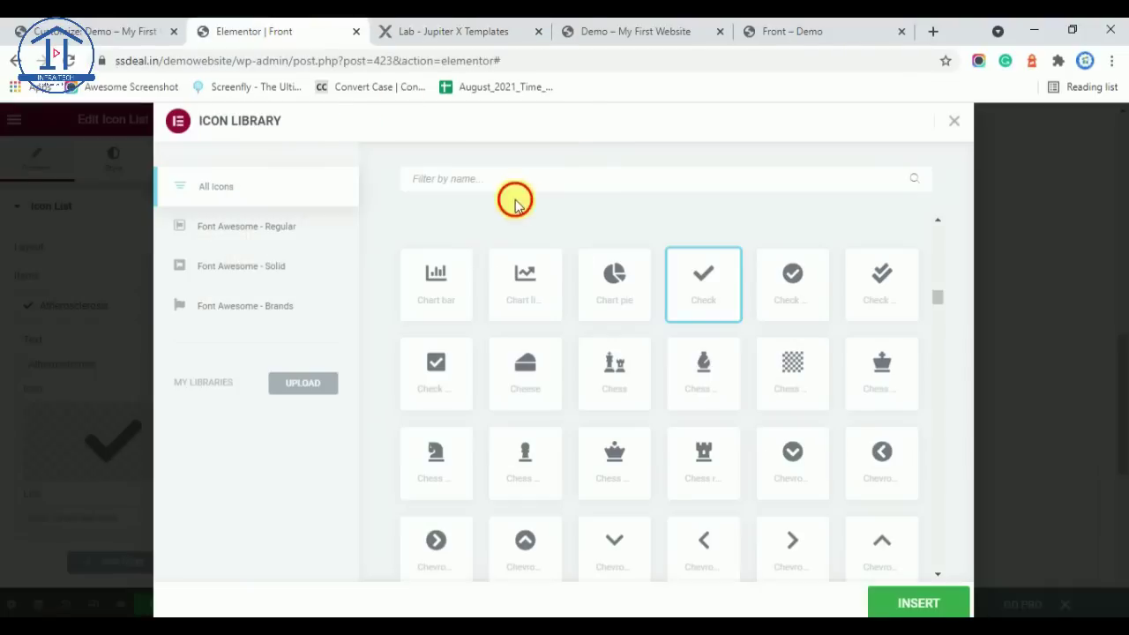
Try to find a matching list icon by filtering the icon library for "arro" and "slid"
{"action": "type", "text": "arro"}
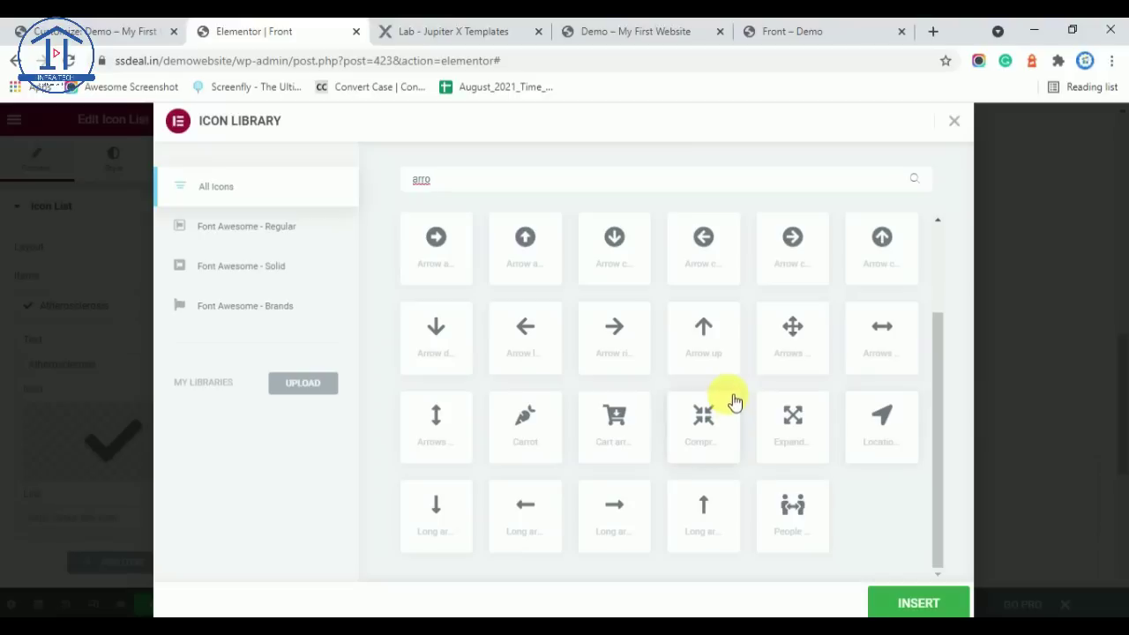
{"action": "scroll", "coordinate": [675, 438], "scroll_direction": "up", "scroll_amount": 3}
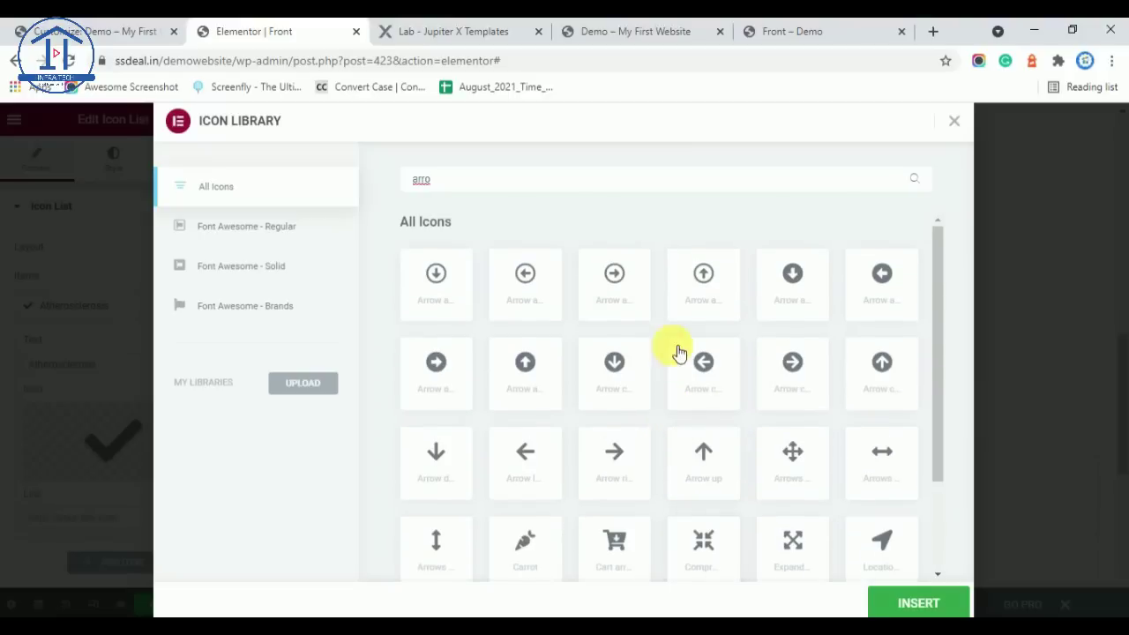
{"action": "scroll", "coordinate": [687, 433], "scroll_direction": "down", "scroll_amount": 2}
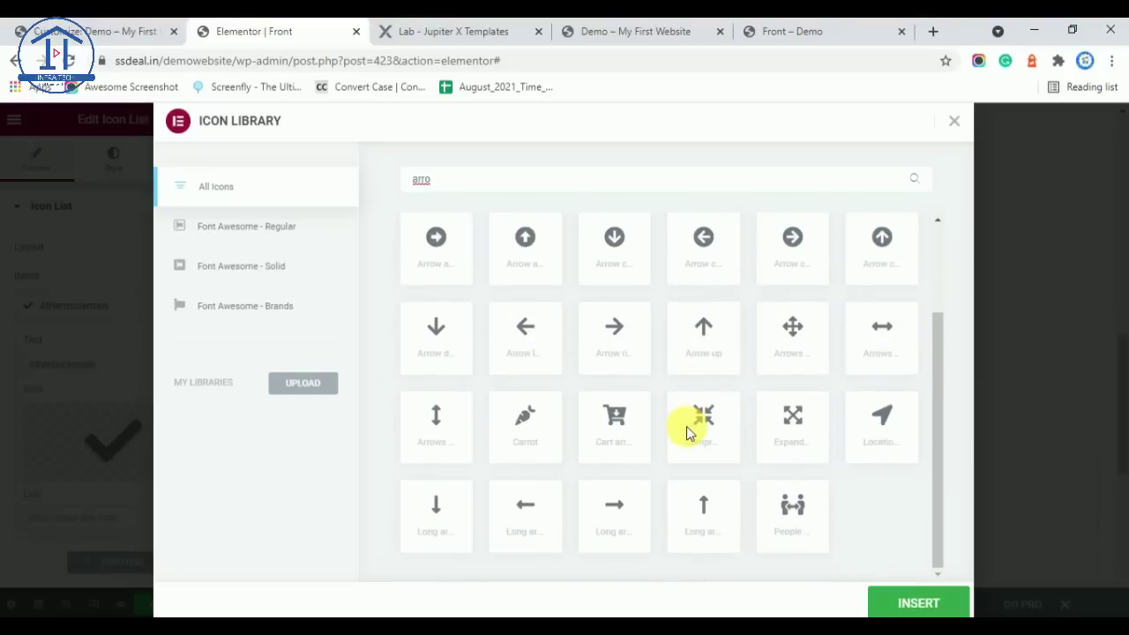
{"action": "scroll", "coordinate": [686, 427], "scroll_direction": "up", "scroll_amount": 2}
{"action": "key", "text": "BackSpace"}
{"action": "key", "text": "BackSpace"}
{"action": "key", "text": "BackSpace"}
{"action": "key", "text": "BackSpace"}
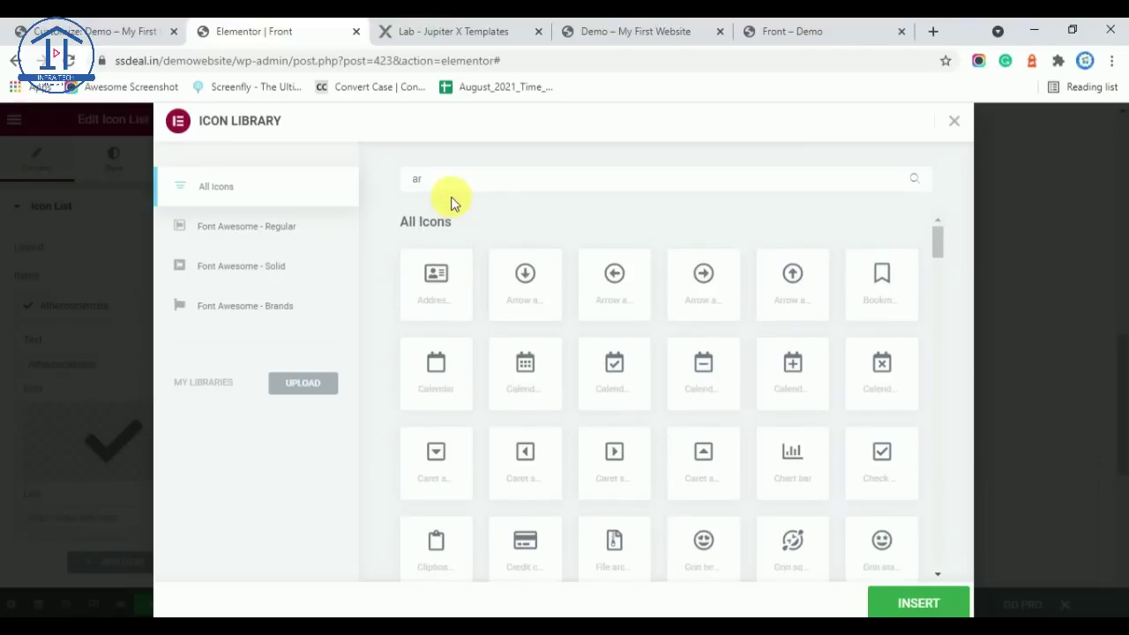
{"action": "scroll", "coordinate": [650, 333], "scroll_direction": "down", "scroll_amount": 5}
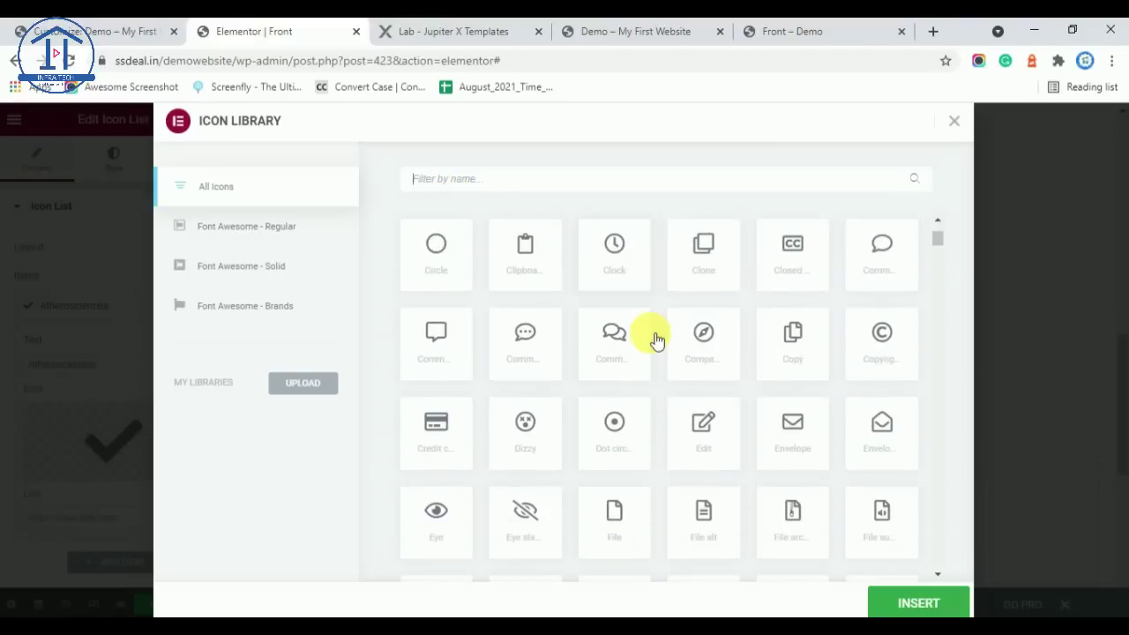
{"action": "scroll", "coordinate": [649, 331], "scroll_direction": "up", "scroll_amount": 5}
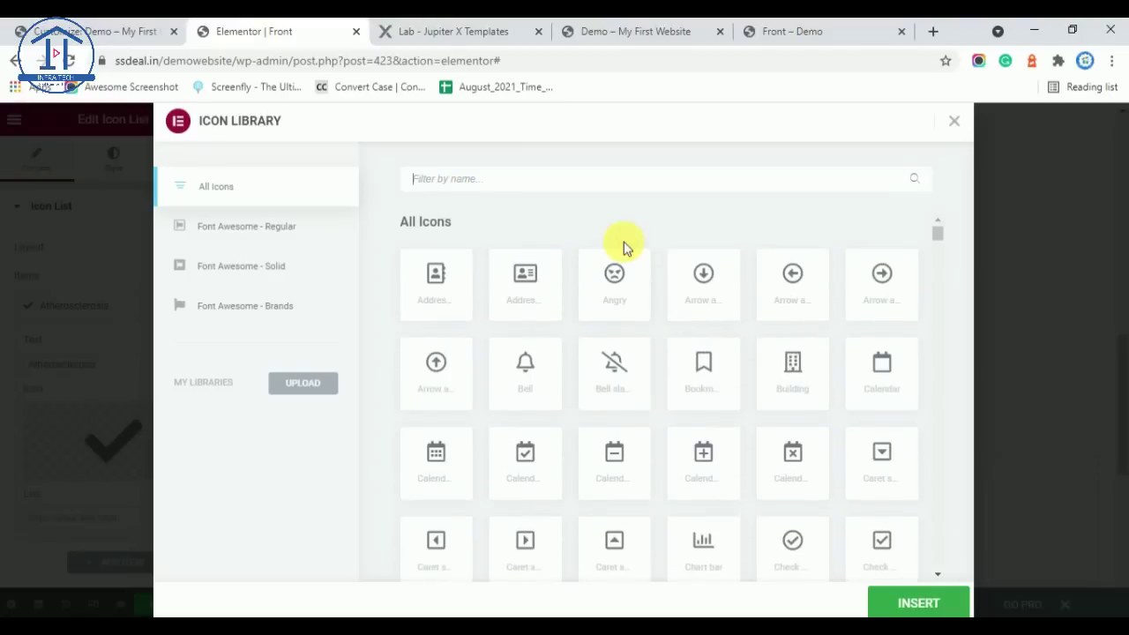
{"action": "type", "text": "slid"}
{"action": "key", "text": "BackSpace"}
{"action": "key", "text": "BackSpace"}
{"action": "key", "text": "BackSpace"}
{"action": "key", "text": "BackSpace"}
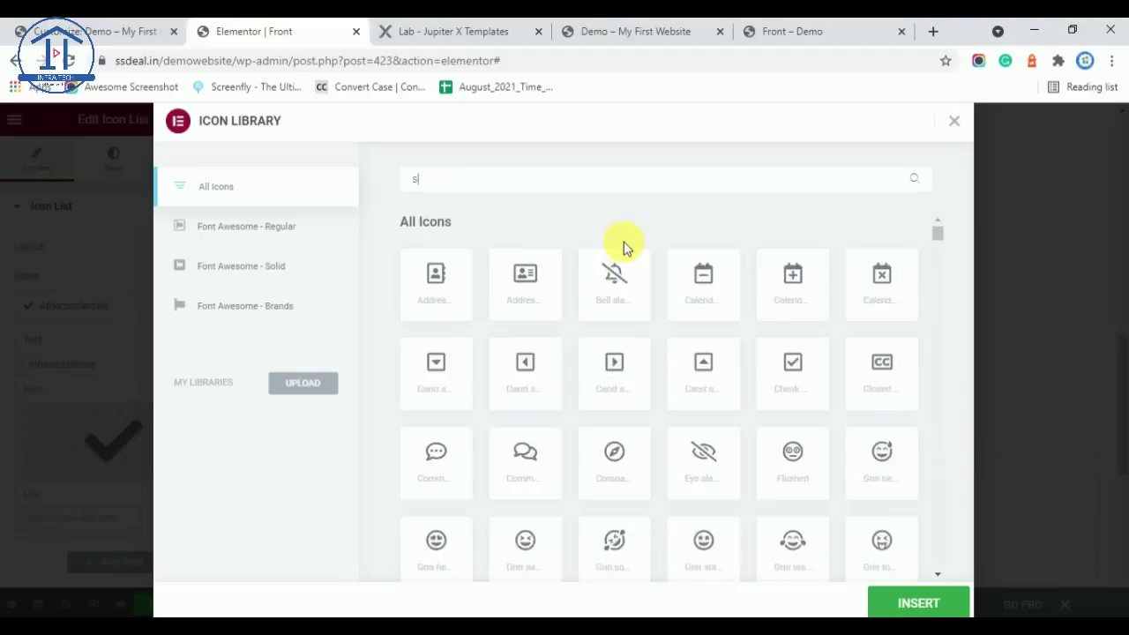
Filter the icon library for "right", compare with the Lab template's list and insert the chevron-right icon
{"action": "type", "text": "right"}
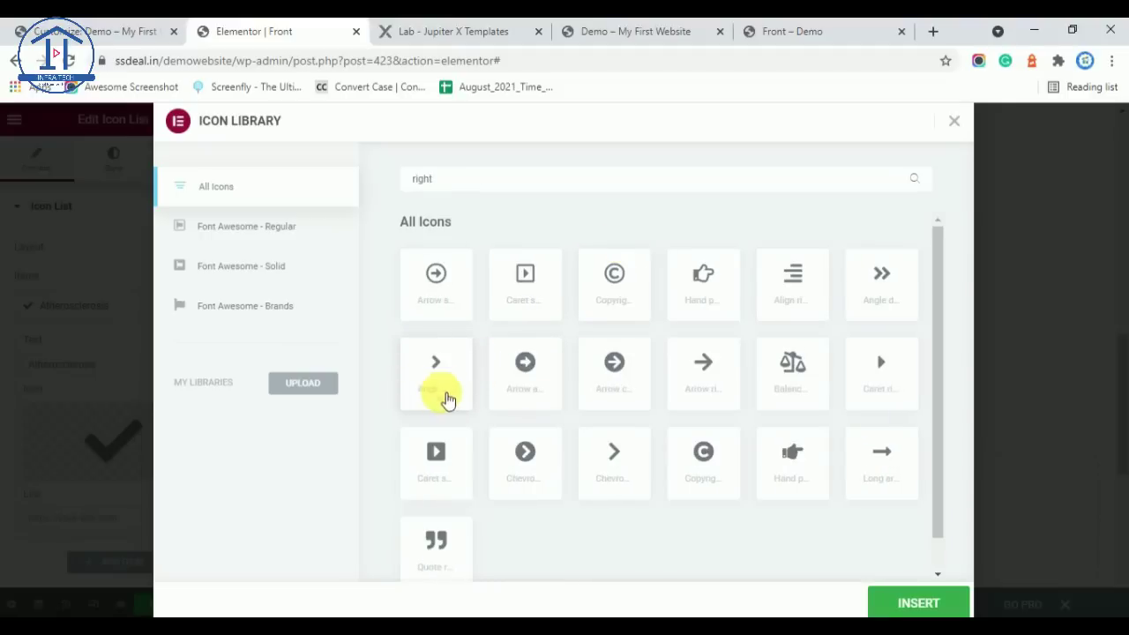
{"action": "left_click", "coordinate": [422, 28]}
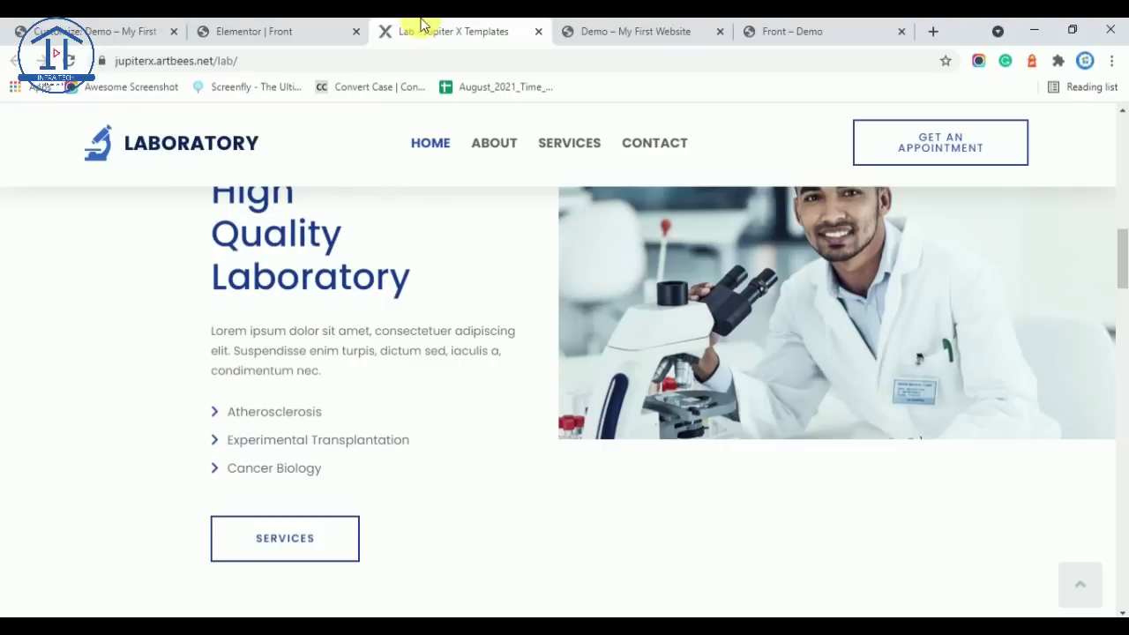
{"action": "left_click", "coordinate": [250, 36]}
{"action": "left_click", "coordinate": [624, 459]}
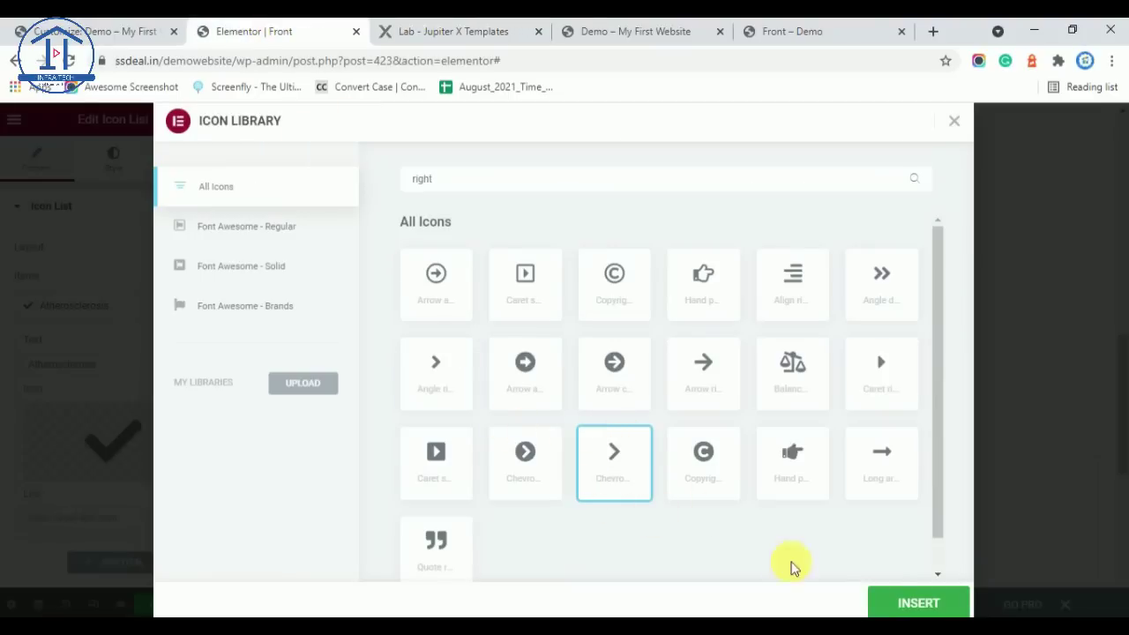
{"action": "left_click", "coordinate": [917, 602]}
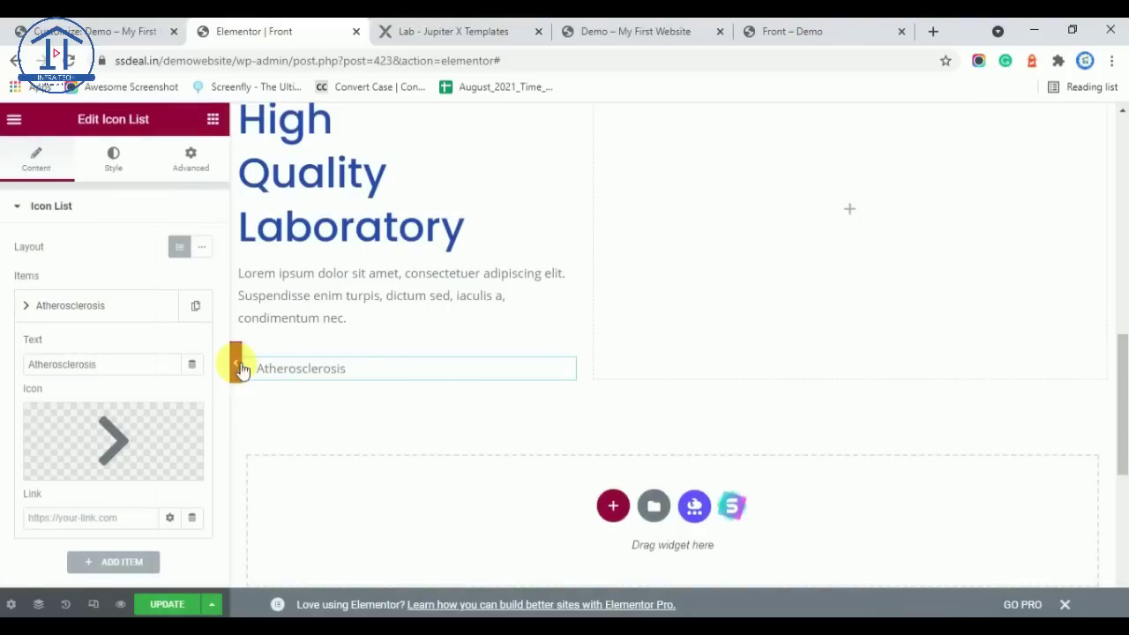
Preview the icon list without the editing panel and compare its icon color with the Lab template page
{"action": "left_click", "coordinate": [237, 361]}
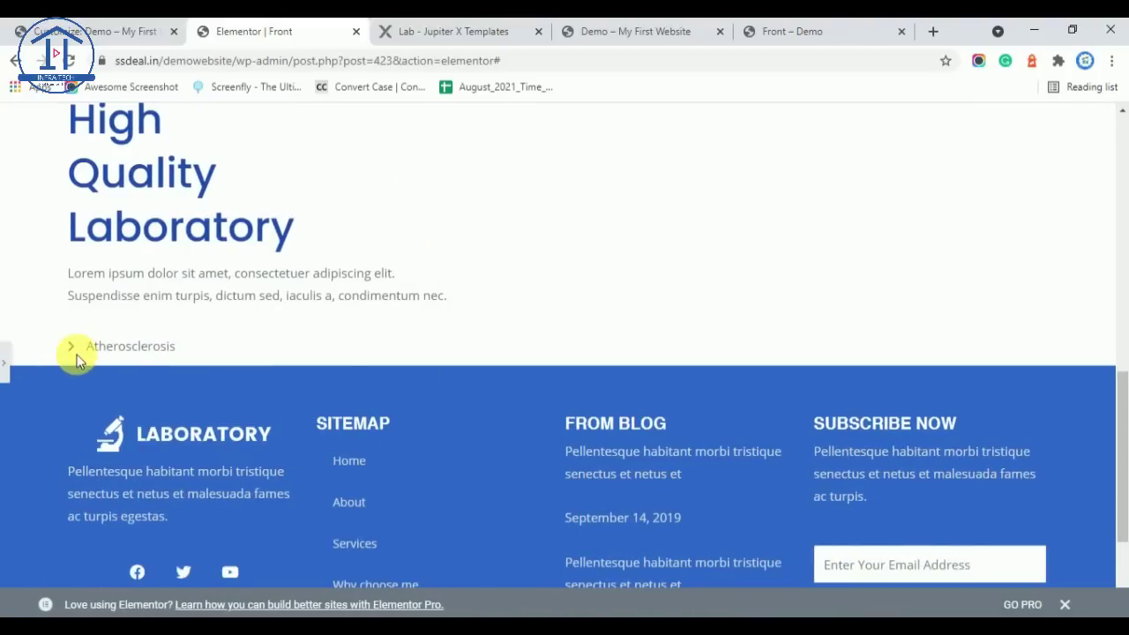
{"action": "left_click", "coordinate": [401, 25]}
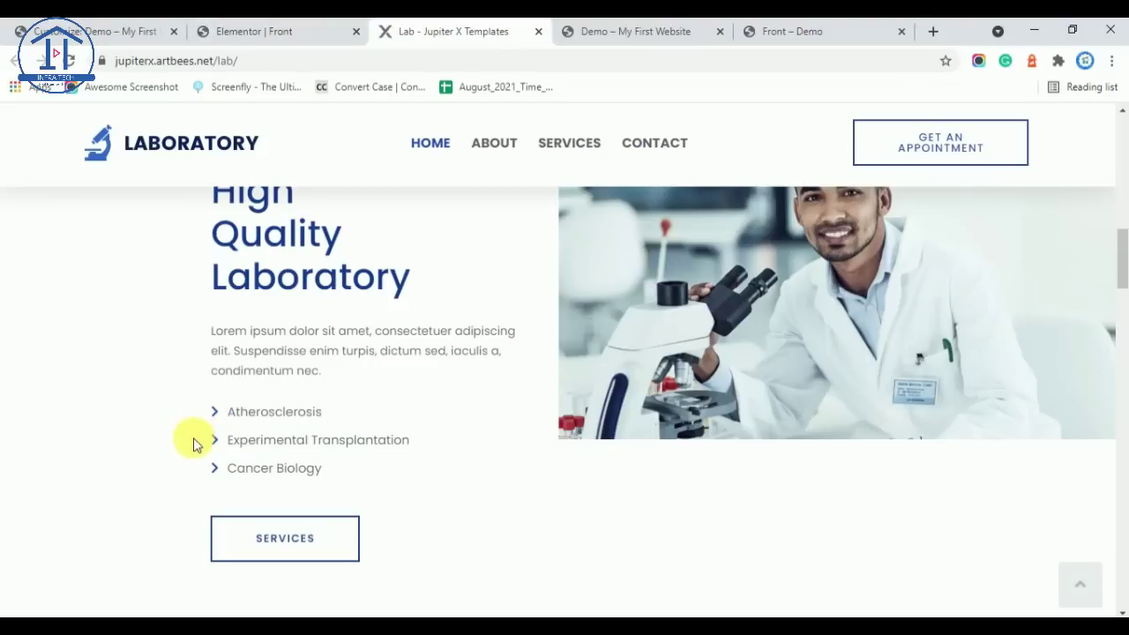
{"action": "left_click", "coordinate": [253, 32]}
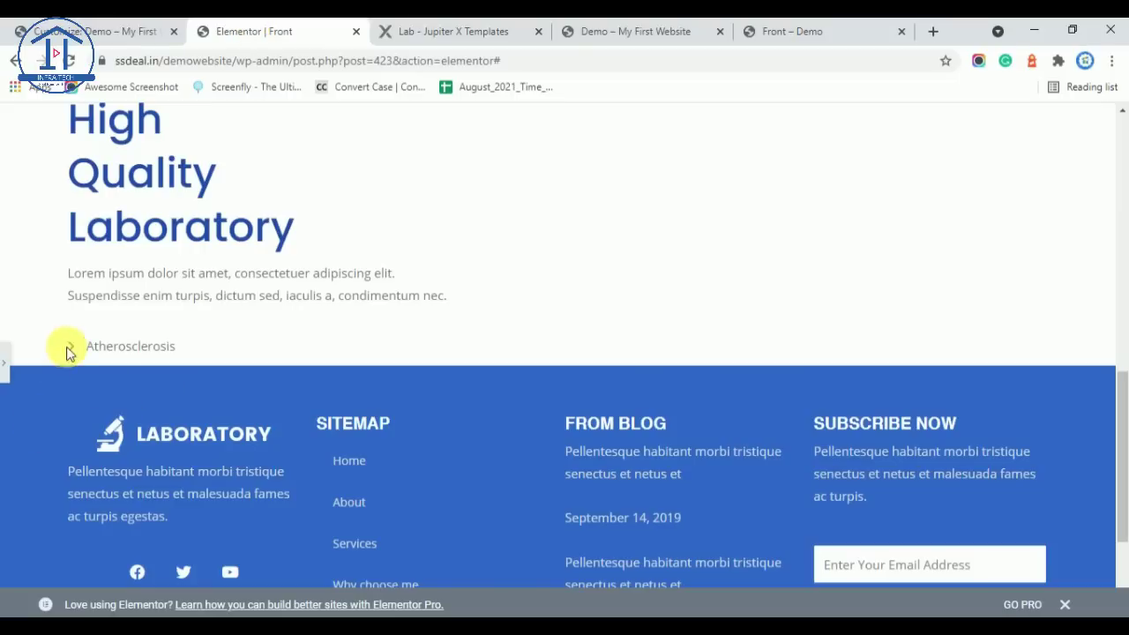
{"action": "left_click", "coordinate": [13, 357]}
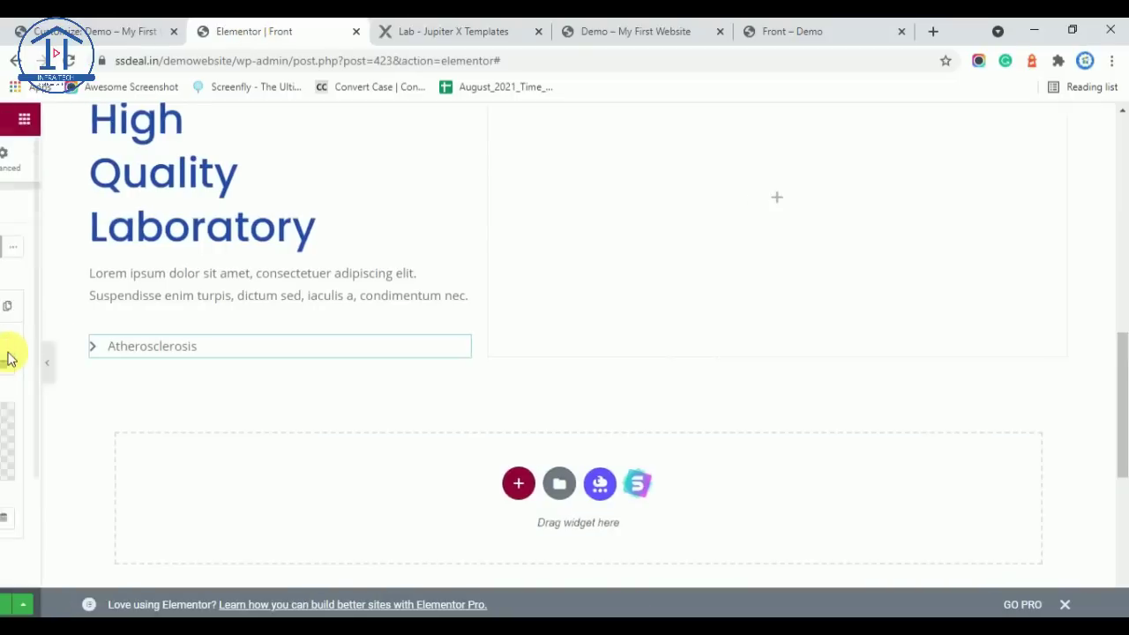
Set the icon list's icon color to the global Main Color
{"action": "left_click", "coordinate": [114, 163]}
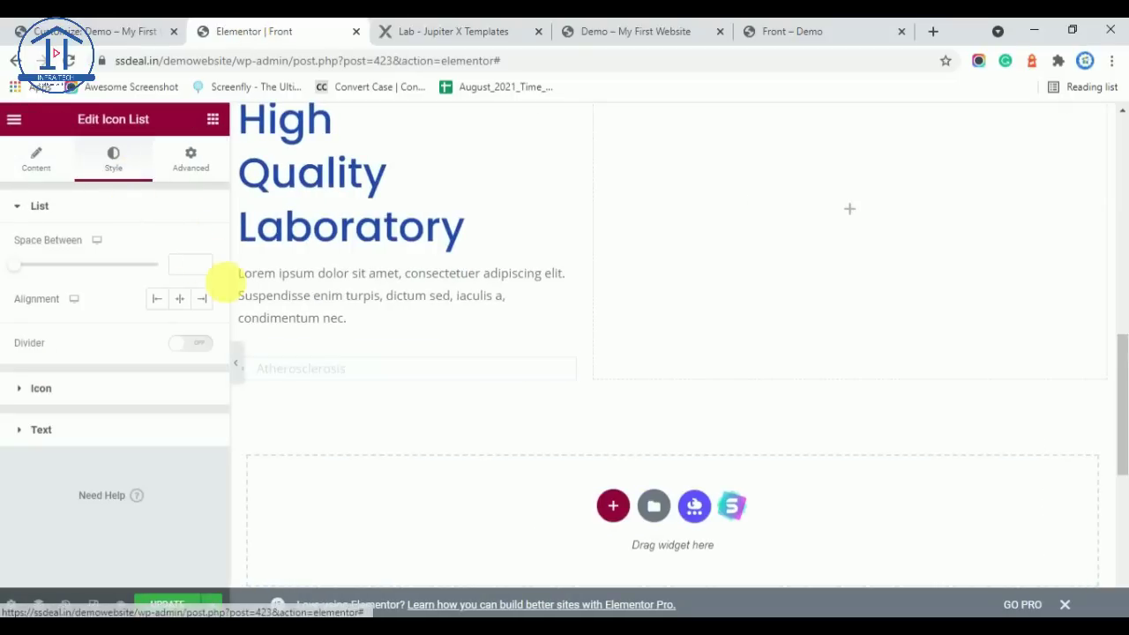
{"action": "left_click", "coordinate": [41, 389]}
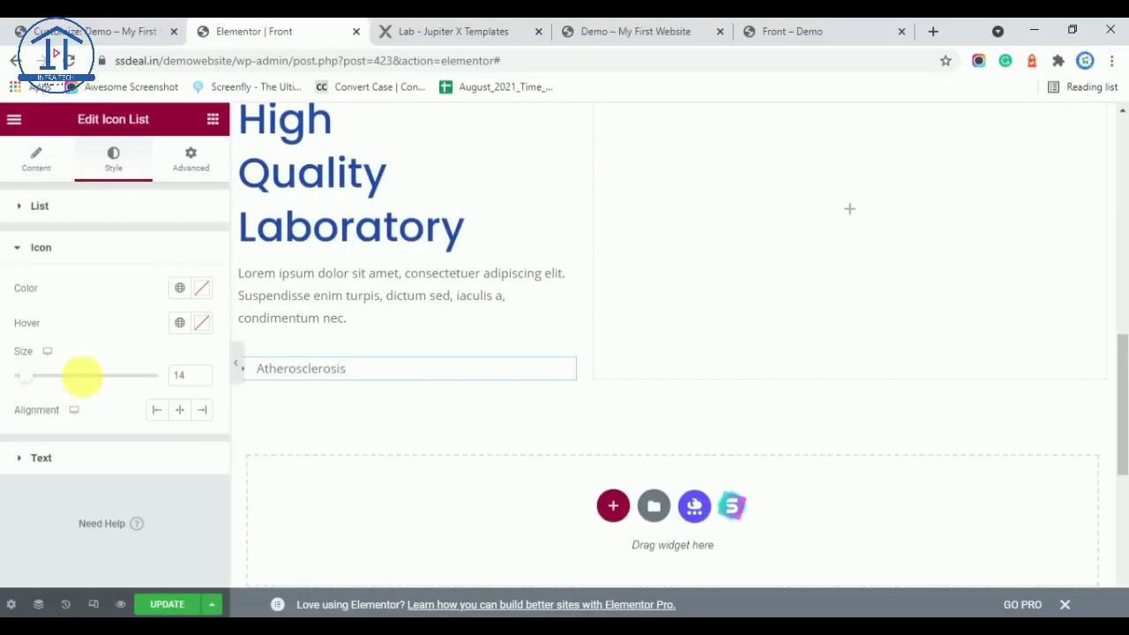
{"action": "left_click", "coordinate": [180, 289]}
{"action": "scroll", "coordinate": [75, 529], "scroll_direction": "down", "scroll_amount": 4}
{"action": "left_click", "coordinate": [60, 517]}
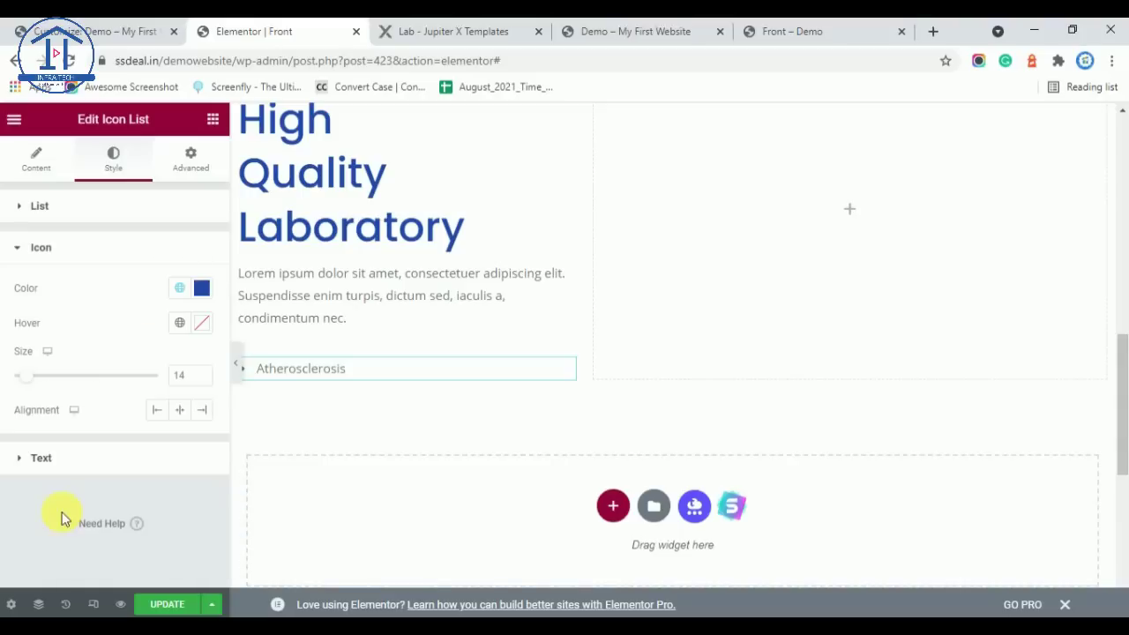
Set the icons' hover color to the global Footer Color and preview the list without the editing panel
{"action": "left_click", "coordinate": [188, 324]}
{"action": "scroll", "coordinate": [132, 459], "scroll_direction": "down", "scroll_amount": 4}
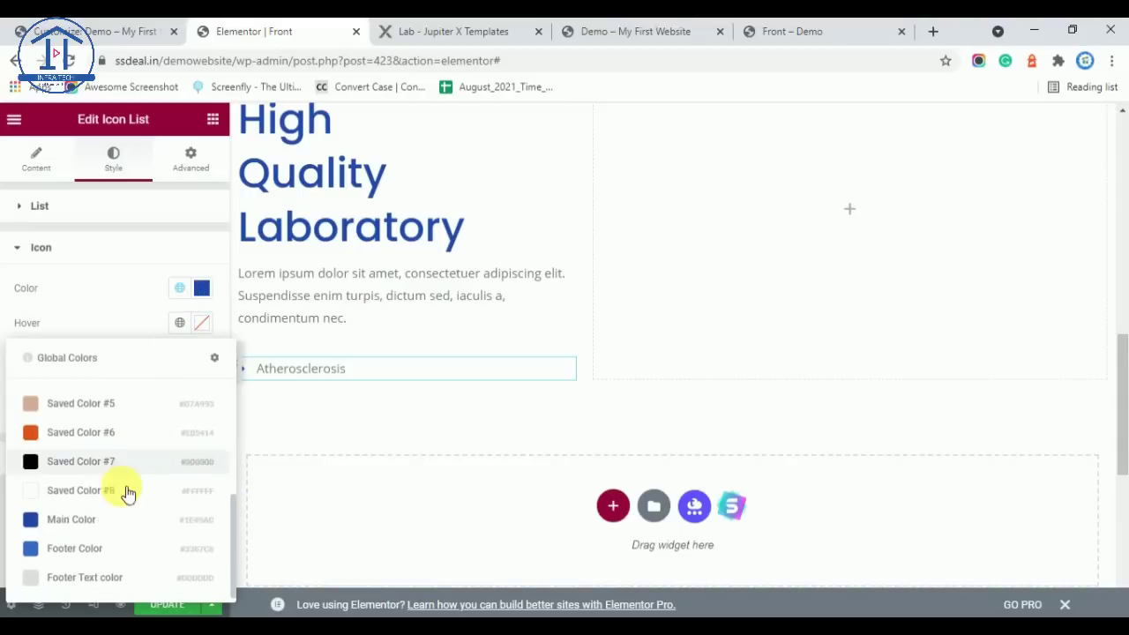
{"action": "left_click", "coordinate": [89, 545]}
{"action": "left_click", "coordinate": [235, 361]}
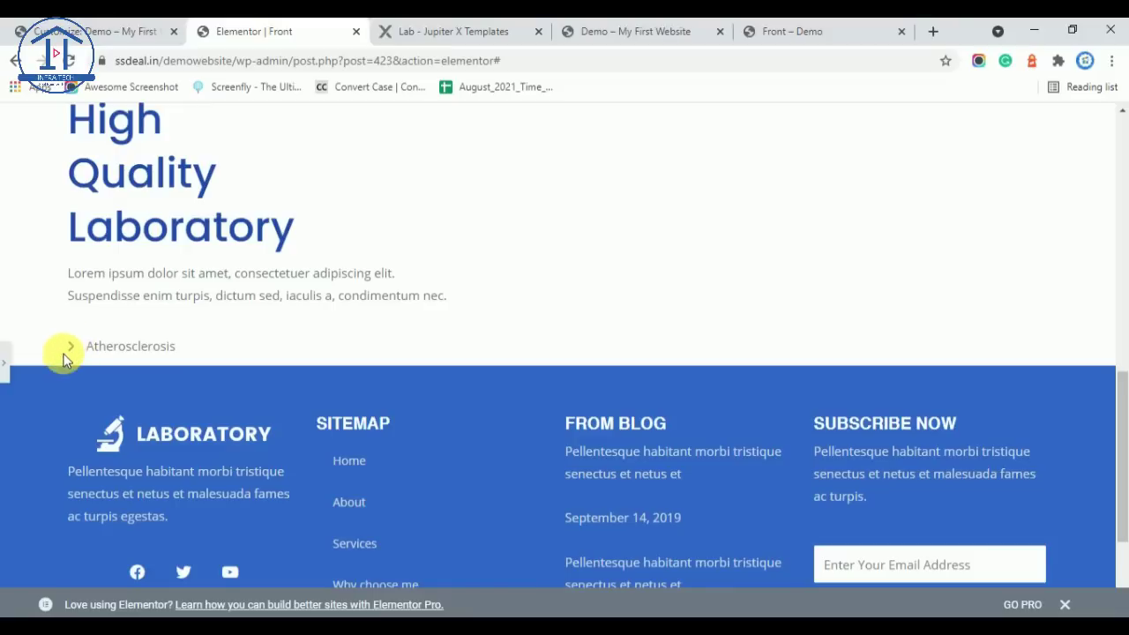
{"action": "left_click", "coordinate": [12, 362]}
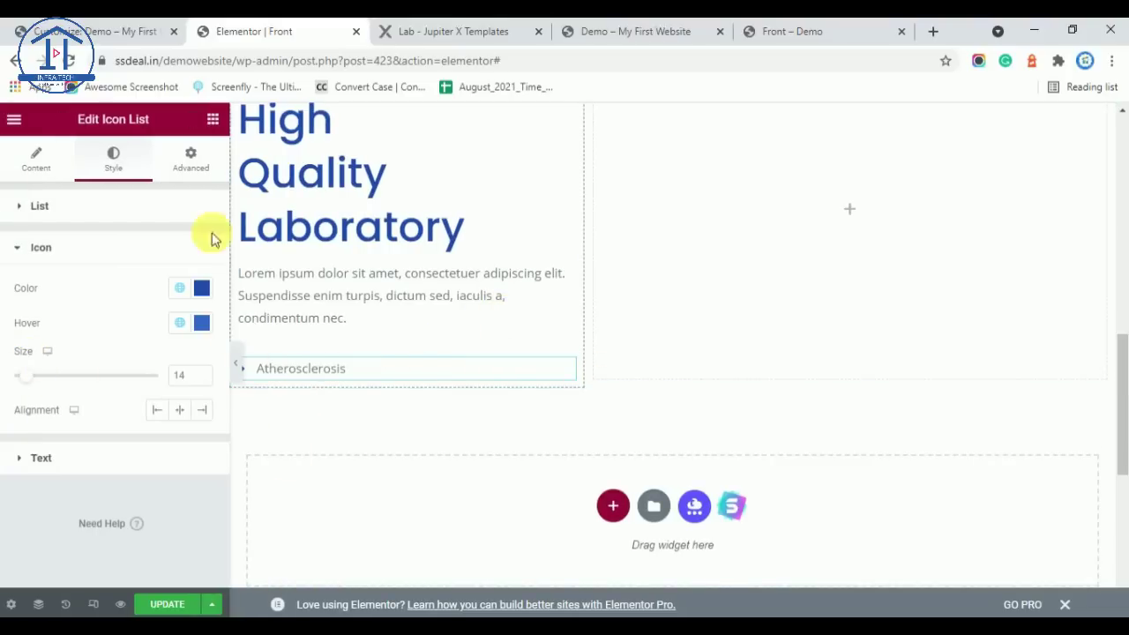
Duplicate the Atherosclerosis list item twice to make three list items
{"action": "left_click", "coordinate": [37, 160]}
{"action": "left_click", "coordinate": [195, 305]}
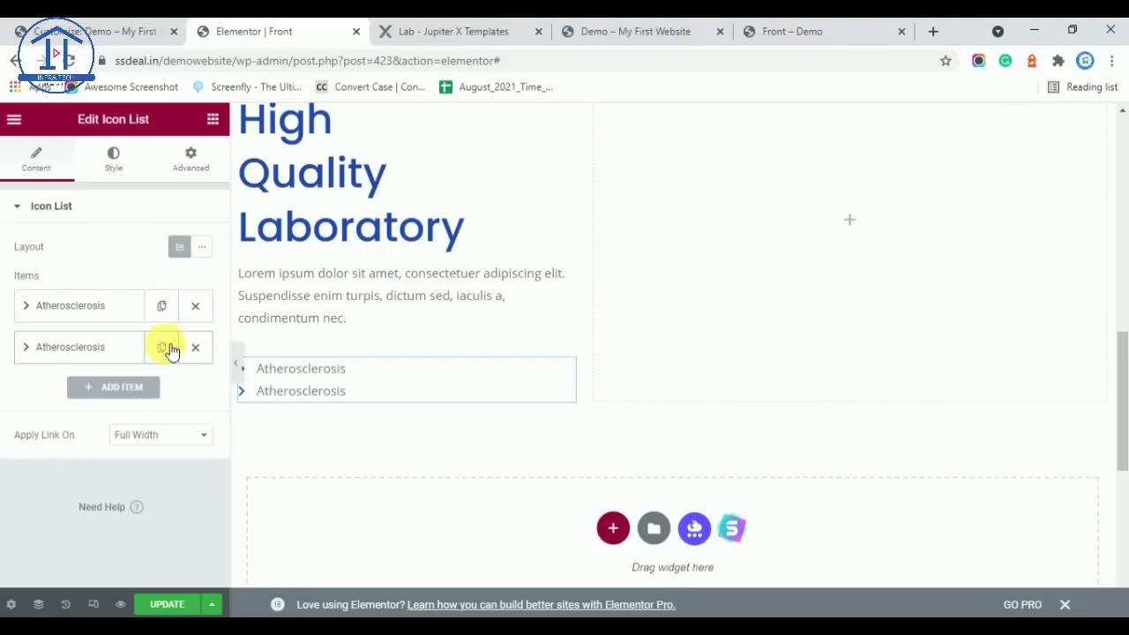
{"action": "left_click", "coordinate": [161, 348]}
Change the second list item's text to "Experimental Transplantation", matching the Lab template page
{"action": "left_click", "coordinate": [77, 351]}
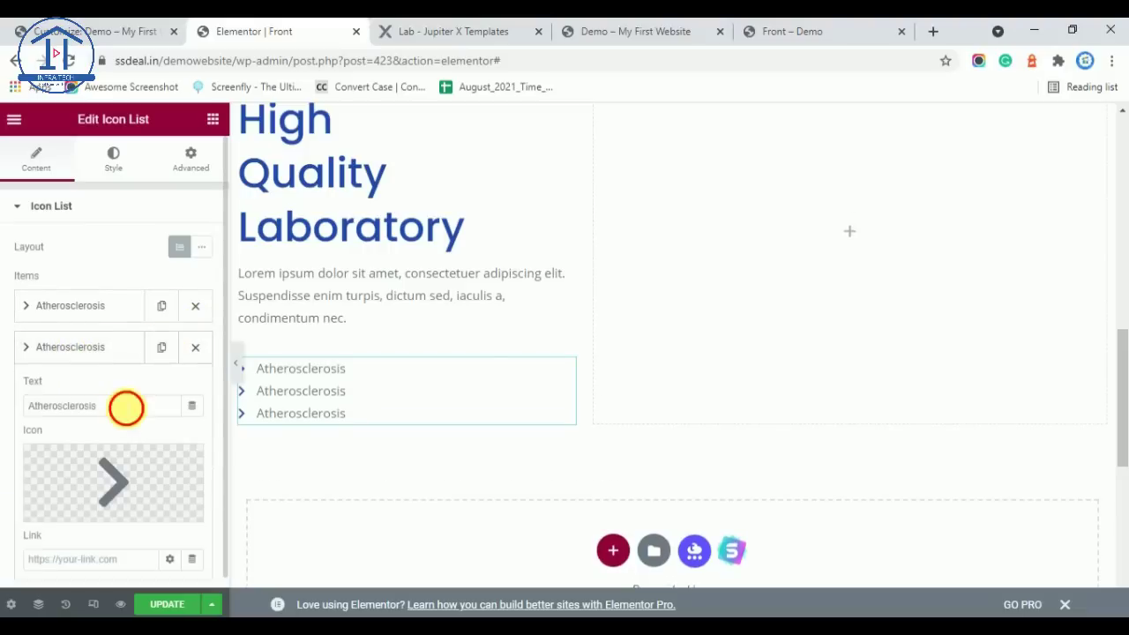
{"action": "type", "text": "Experimental Transplantation Cancer Biology"}
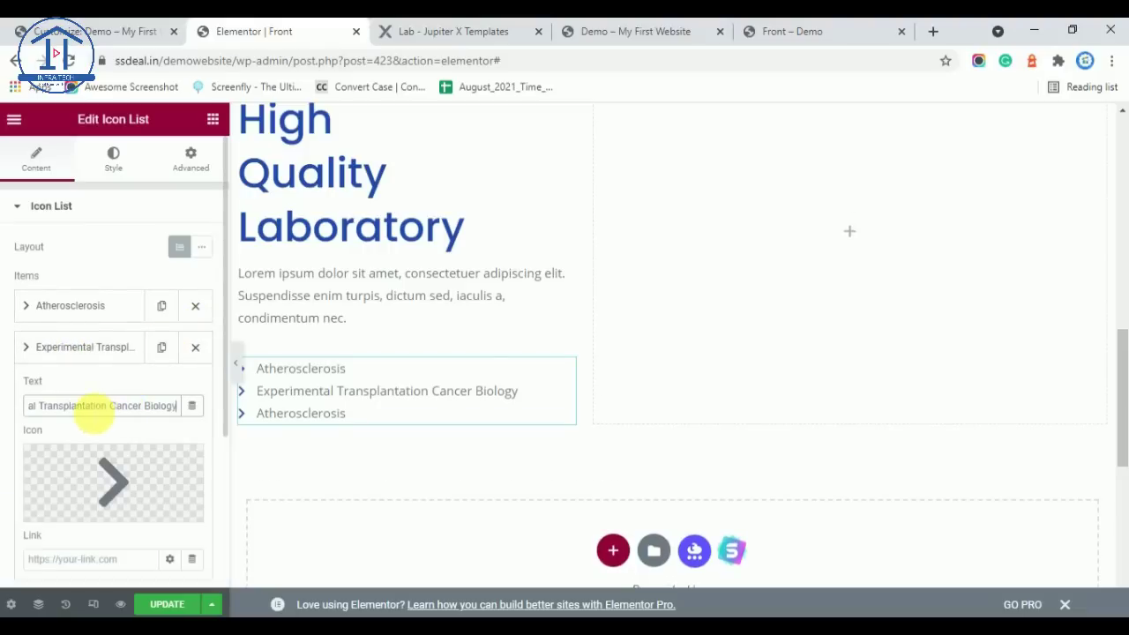
{"action": "left_click", "coordinate": [419, 31]}
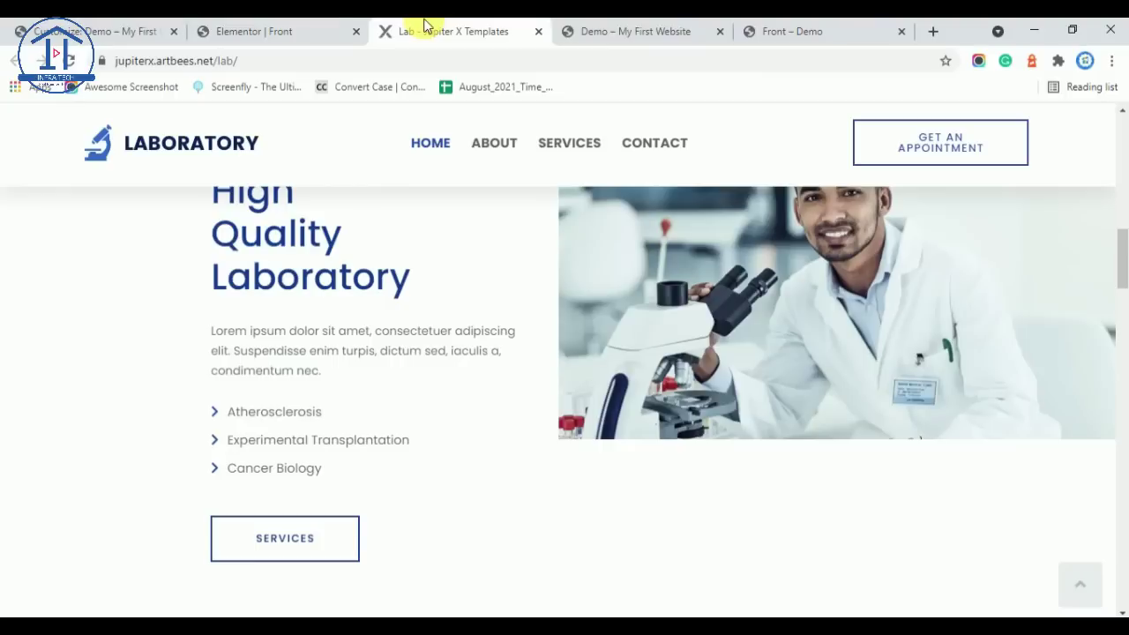
{"action": "left_click", "coordinate": [322, 27]}
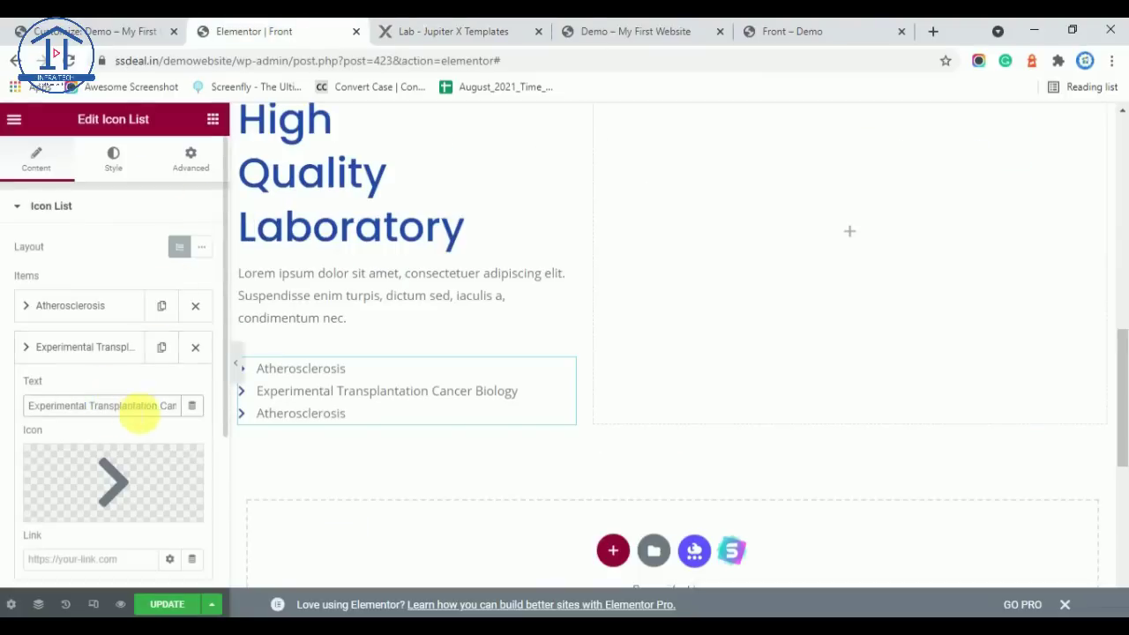
{"action": "left_click_drag", "start_coordinate": [162, 406], "coordinate": [219, 429]}
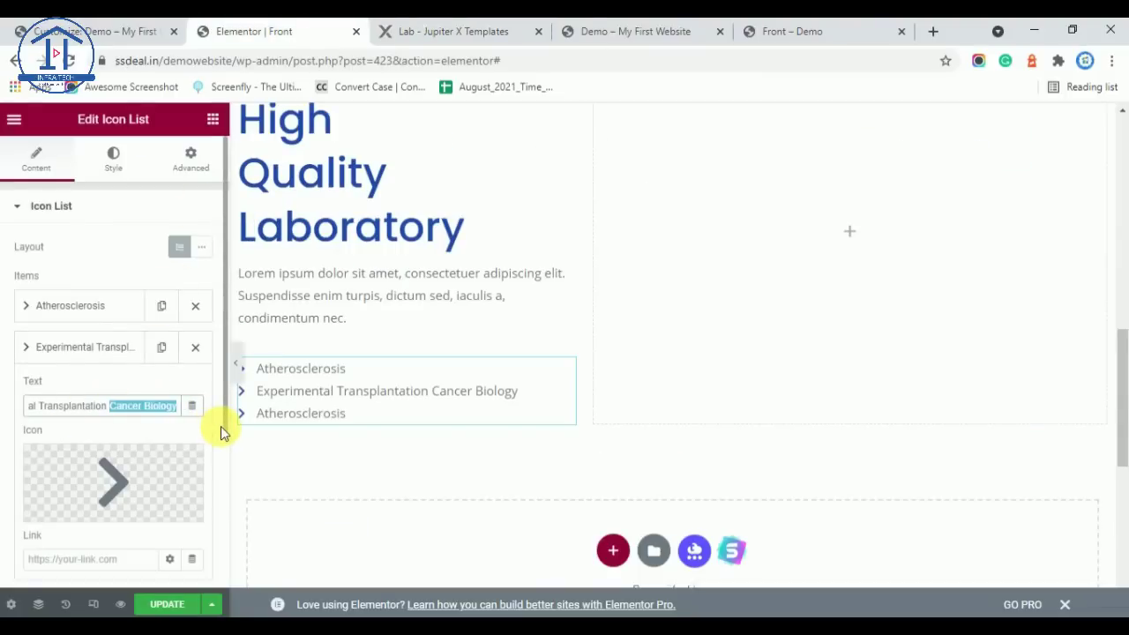
{"action": "key", "text": "BackSpace"}
Change the third list item's text to "Cancer Biology"
{"action": "left_click", "coordinate": [84, 356]}
{"action": "left_click", "coordinate": [76, 393]}
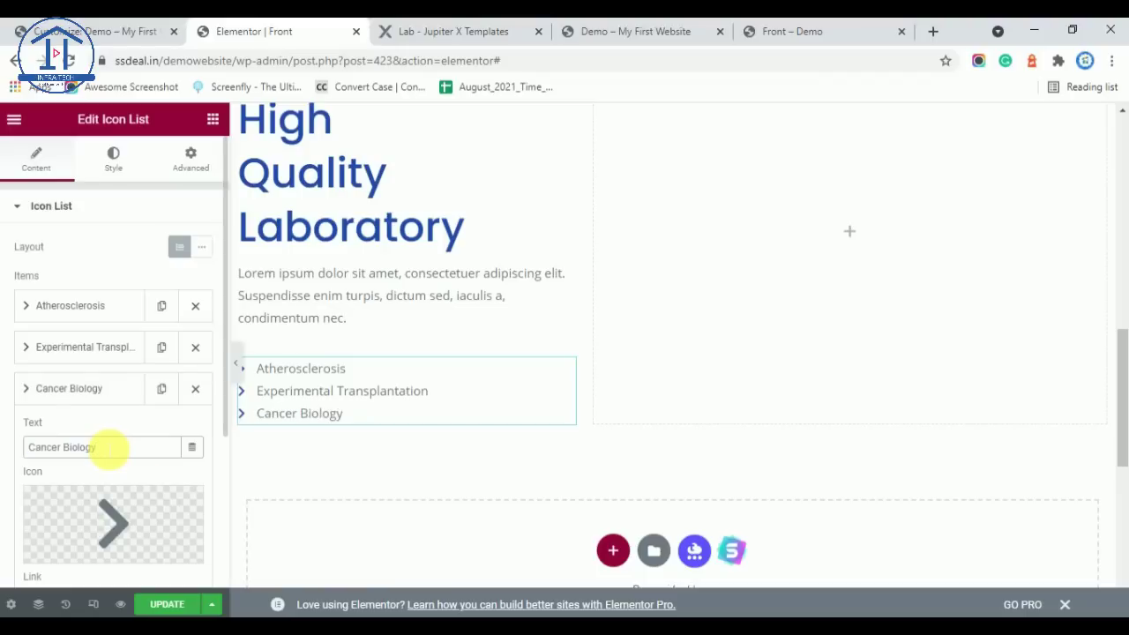
{"action": "scroll", "coordinate": [354, 315], "scroll_direction": "up", "scroll_amount": 2}
{"action": "scroll", "coordinate": [353, 315], "scroll_direction": "down", "scroll_amount": 2}
{"action": "scroll", "coordinate": [388, 441], "scroll_direction": "up", "scroll_amount": 2}
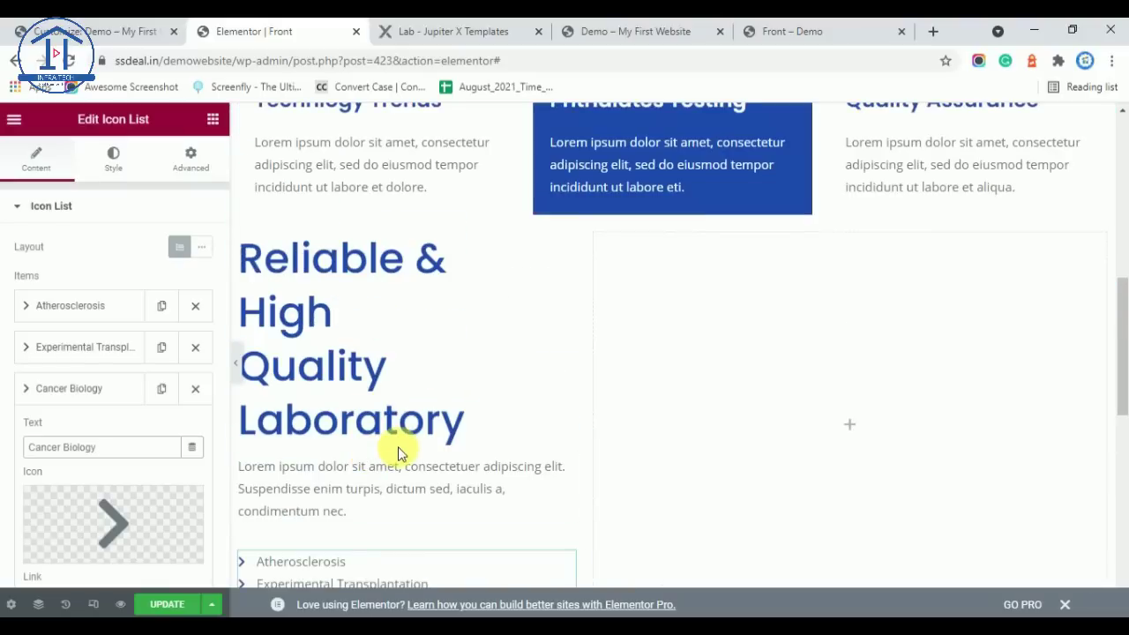
Save the Lab template's photo of the man with the microscope as home-bg-02.jpg in the Downloads folder
{"action": "left_click", "coordinate": [443, 26]}
{"action": "scroll", "coordinate": [709, 462], "scroll_direction": "up", "scroll_amount": 2}
{"action": "right_click", "coordinate": [742, 444]}
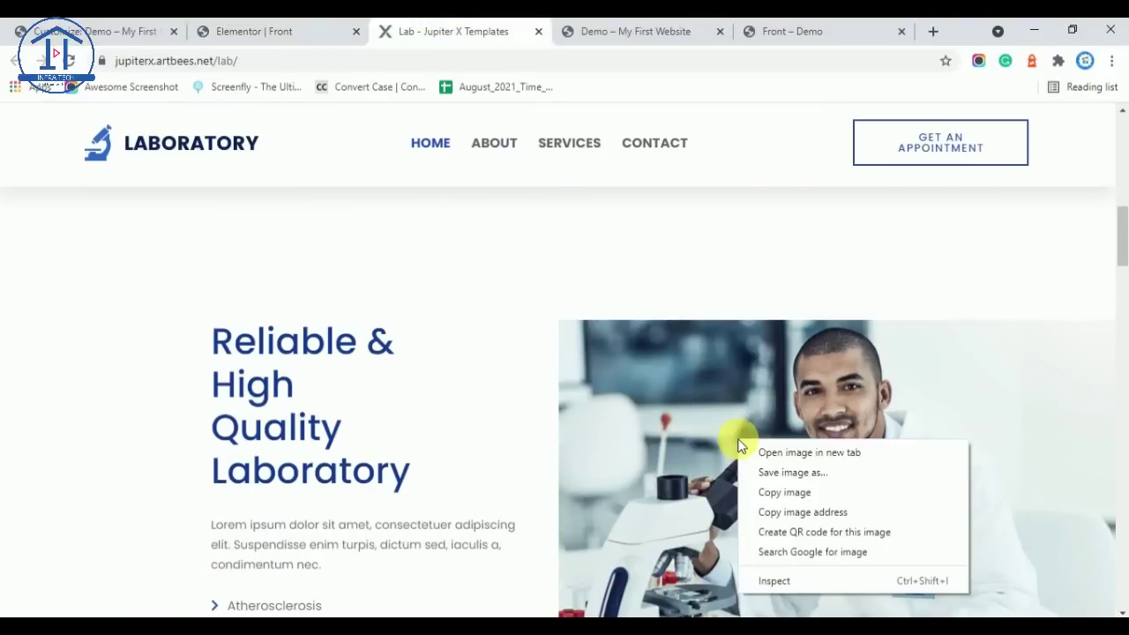
{"action": "left_click", "coordinate": [764, 473]}
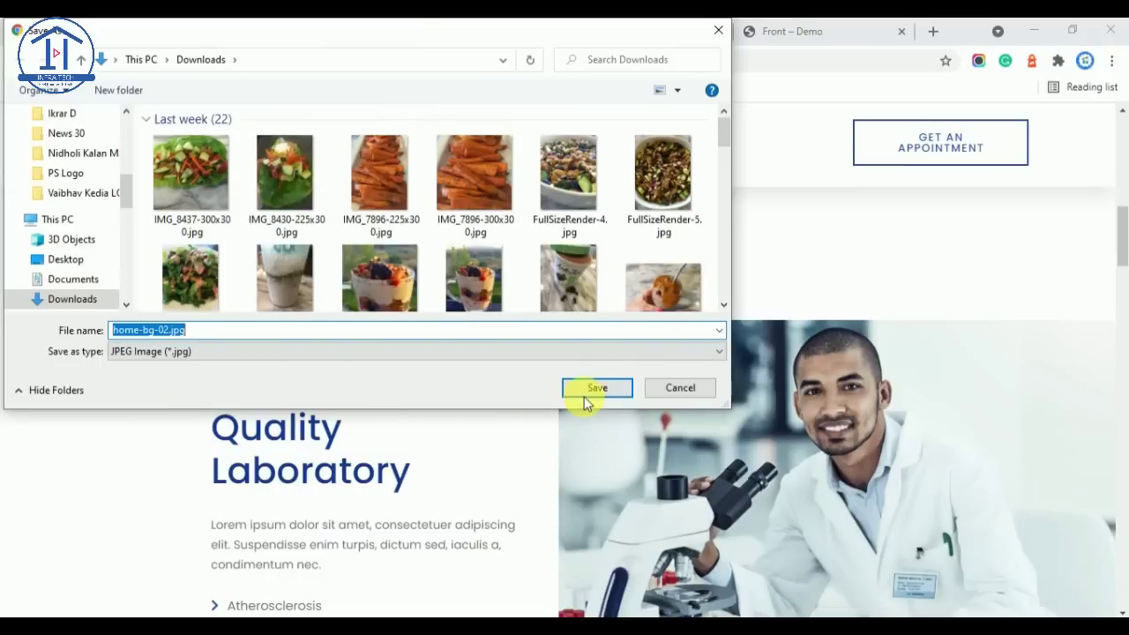
{"action": "scroll", "coordinate": [35, 202], "scroll_direction": "up", "scroll_amount": 5}
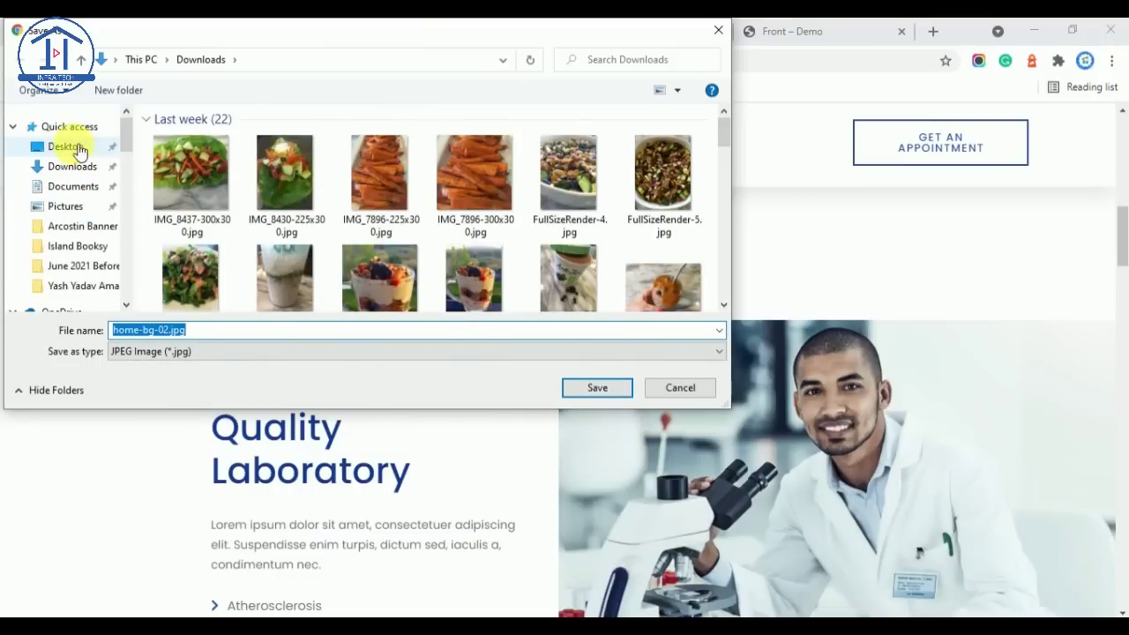
{"action": "left_click", "coordinate": [79, 152]}
{"action": "scroll", "coordinate": [50, 171], "scroll_direction": "up", "scroll_amount": 5}
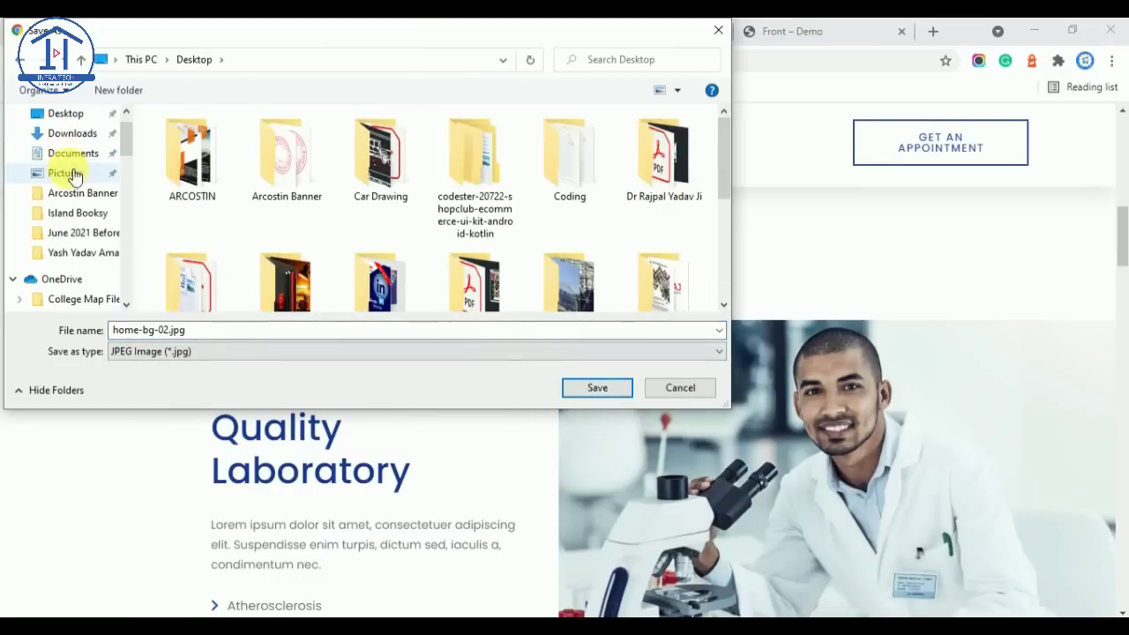
{"action": "scroll", "coordinate": [70, 167], "scroll_direction": "up", "scroll_amount": 2}
{"action": "left_click", "coordinate": [65, 171]}
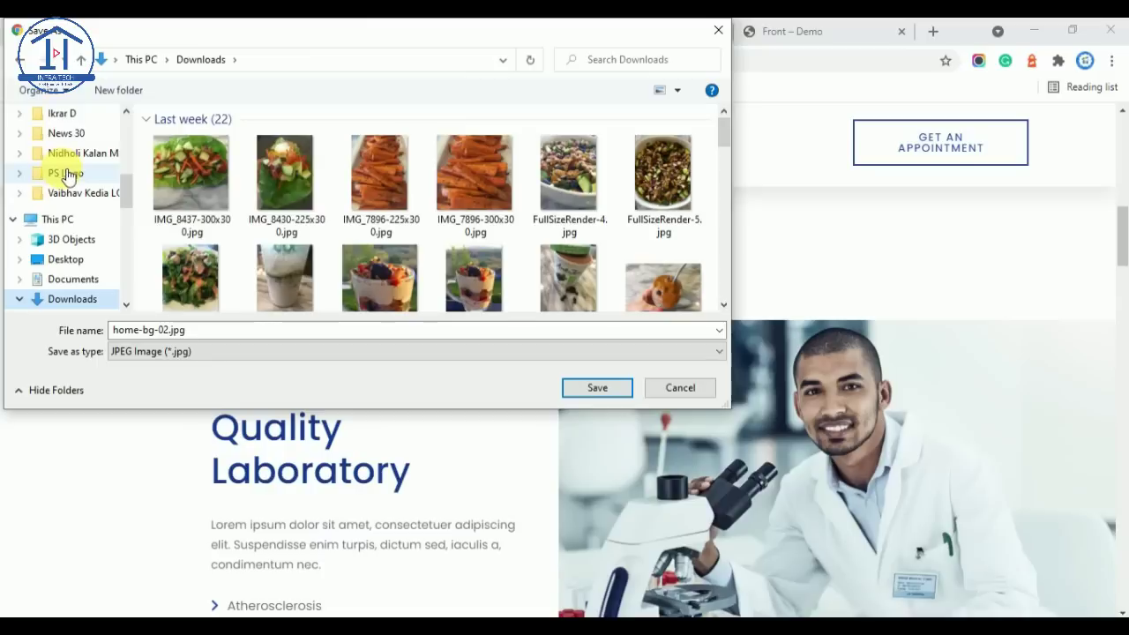
{"action": "scroll", "coordinate": [53, 199], "scroll_direction": "up", "scroll_amount": 5}
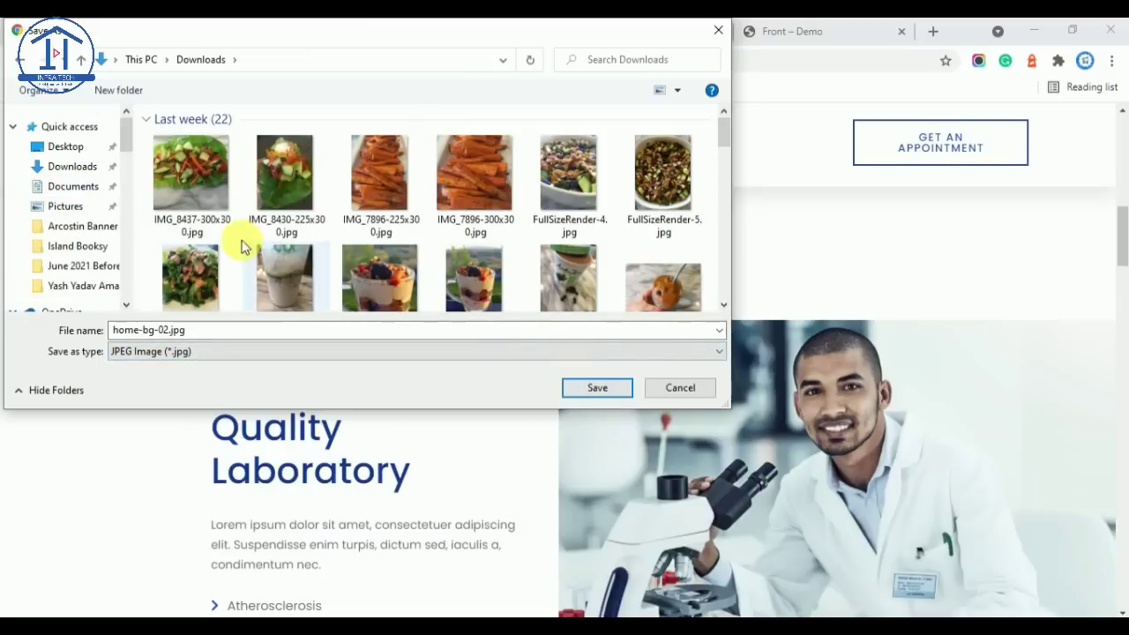
{"action": "left_click", "coordinate": [596, 388]}
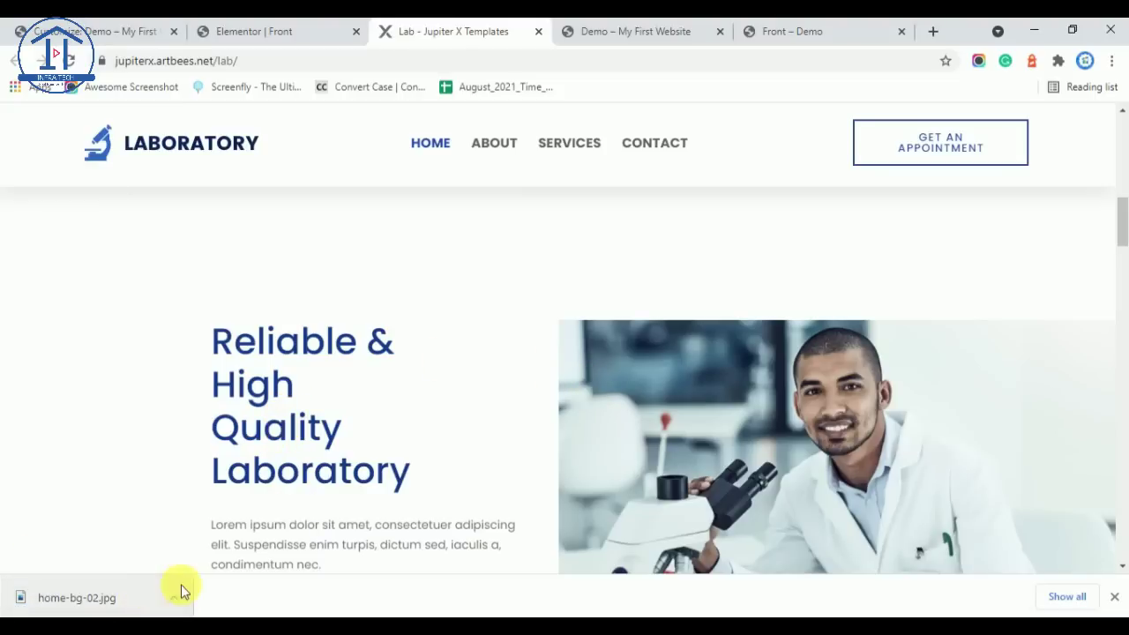
Add an Image widget to the empty column beside the Reliable & High Quality Laboratory text and open its image chooser
{"action": "left_click", "coordinate": [274, 30]}
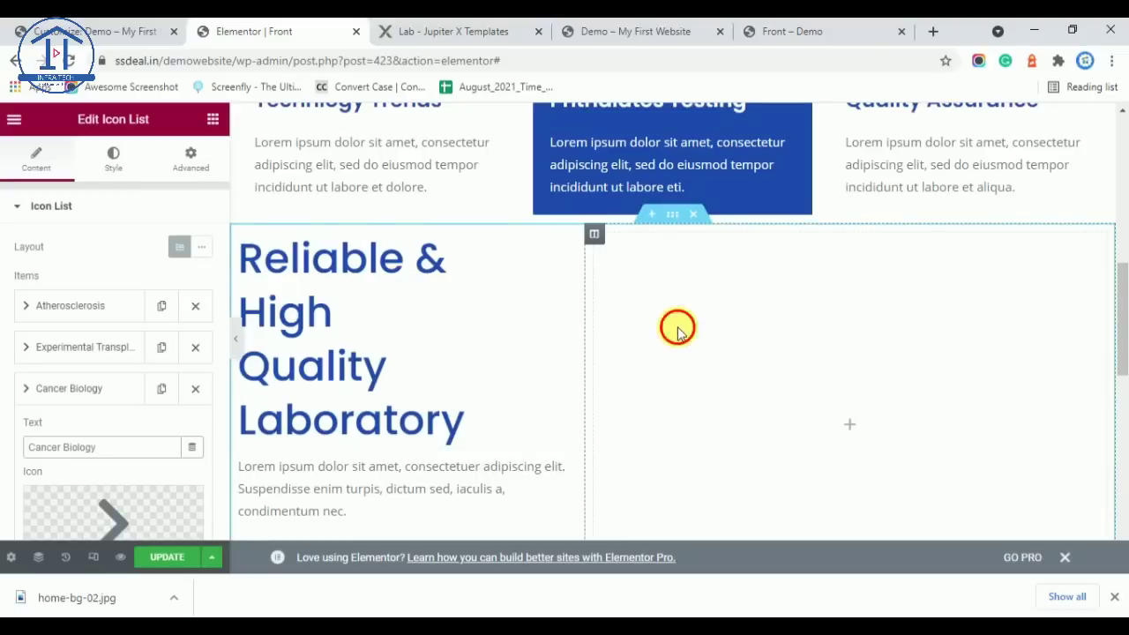
{"action": "left_click", "coordinate": [114, 151]}
{"action": "left_click", "coordinate": [122, 154]}
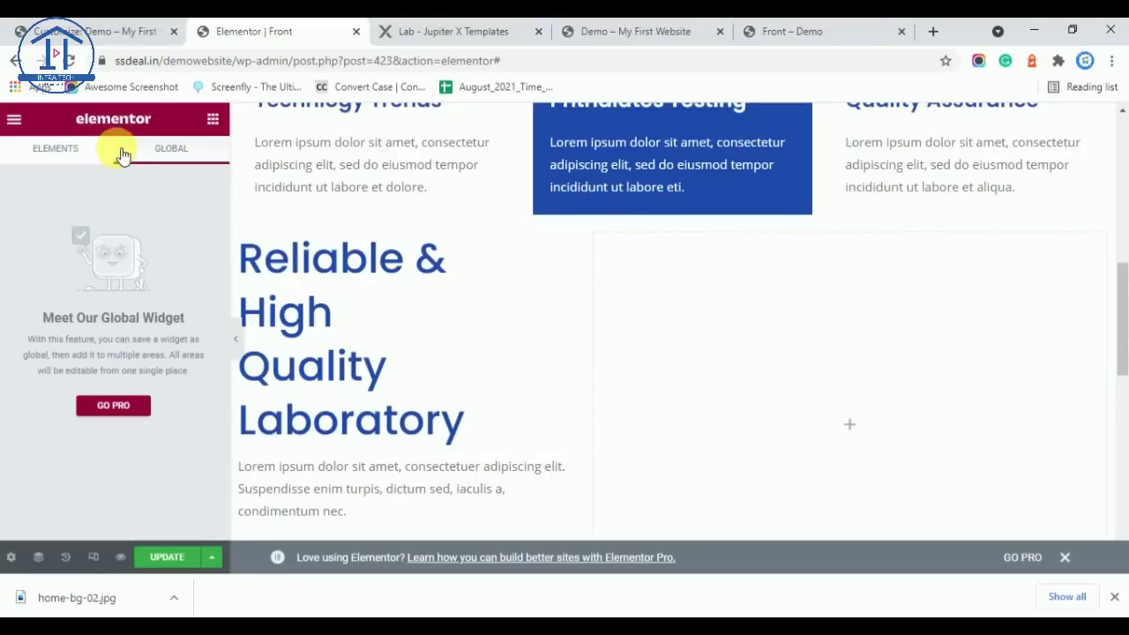
{"action": "left_click", "coordinate": [66, 159]}
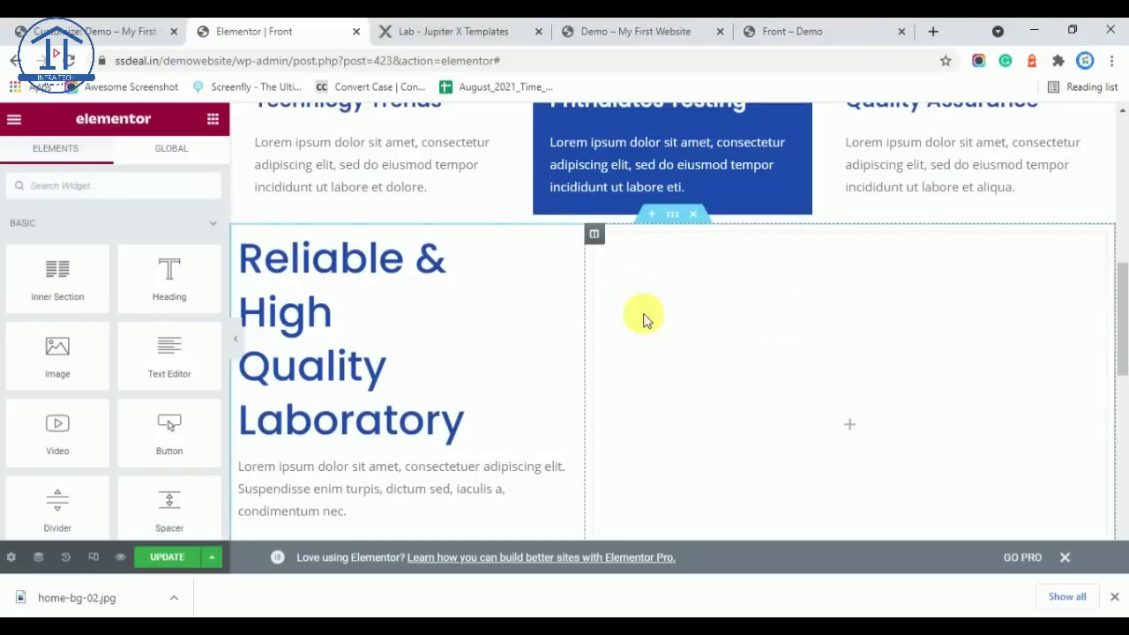
{"action": "left_click_drag", "start_coordinate": [76, 369], "coordinate": [722, 415]}
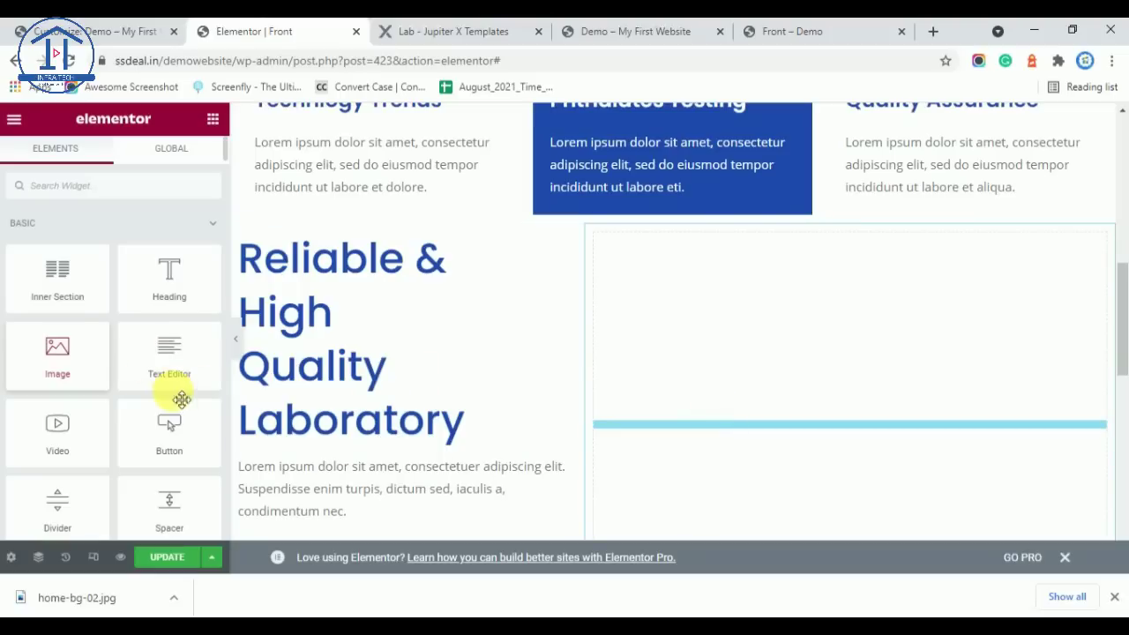
{"action": "left_click_drag", "start_coordinate": [181, 400], "coordinate": [106, 214]}
{"action": "left_click", "coordinate": [113, 254]}
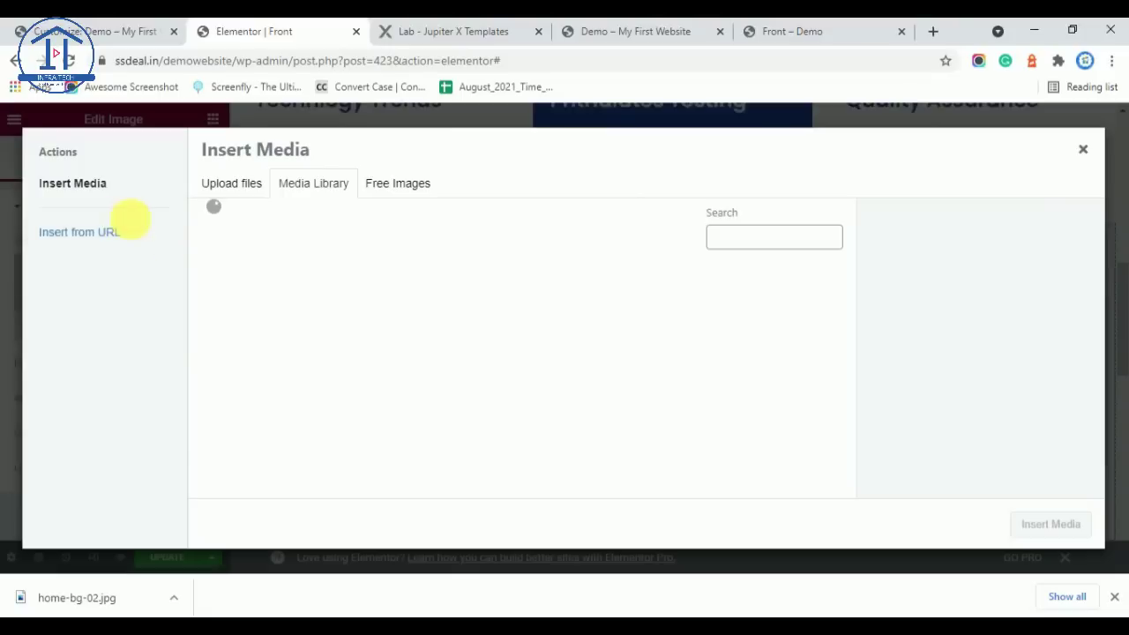
Upload home-bg-02.jpg to the media library and insert it into the Image widget
{"action": "left_click", "coordinate": [253, 181]}
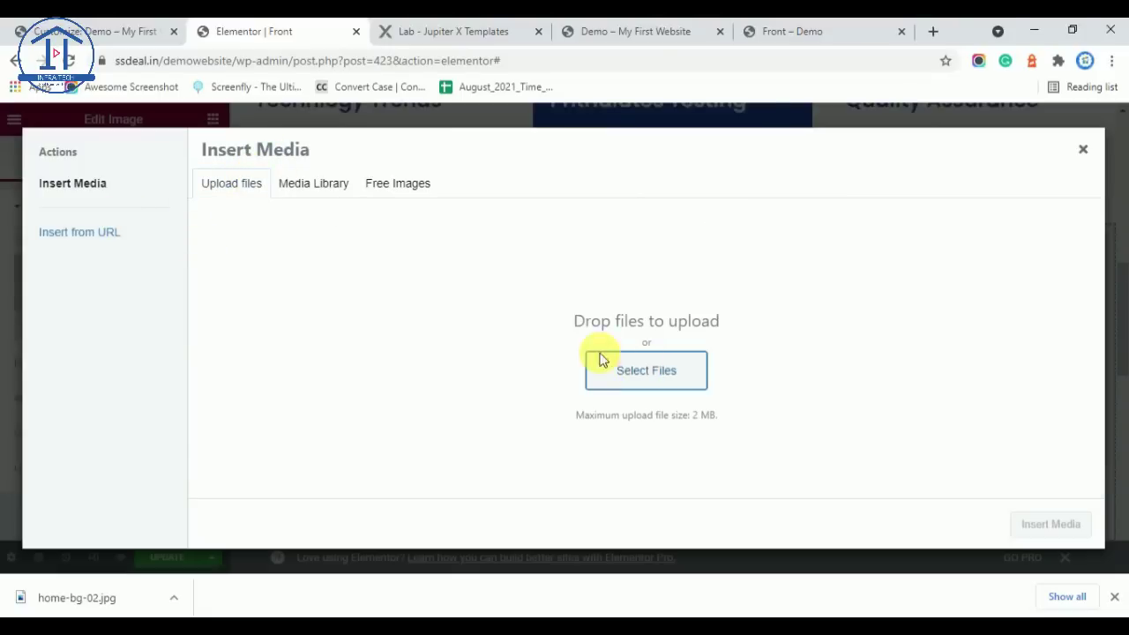
{"action": "left_click", "coordinate": [205, 250]}
{"action": "left_click", "coordinate": [202, 169]}
{"action": "double_click", "coordinate": [203, 169]}
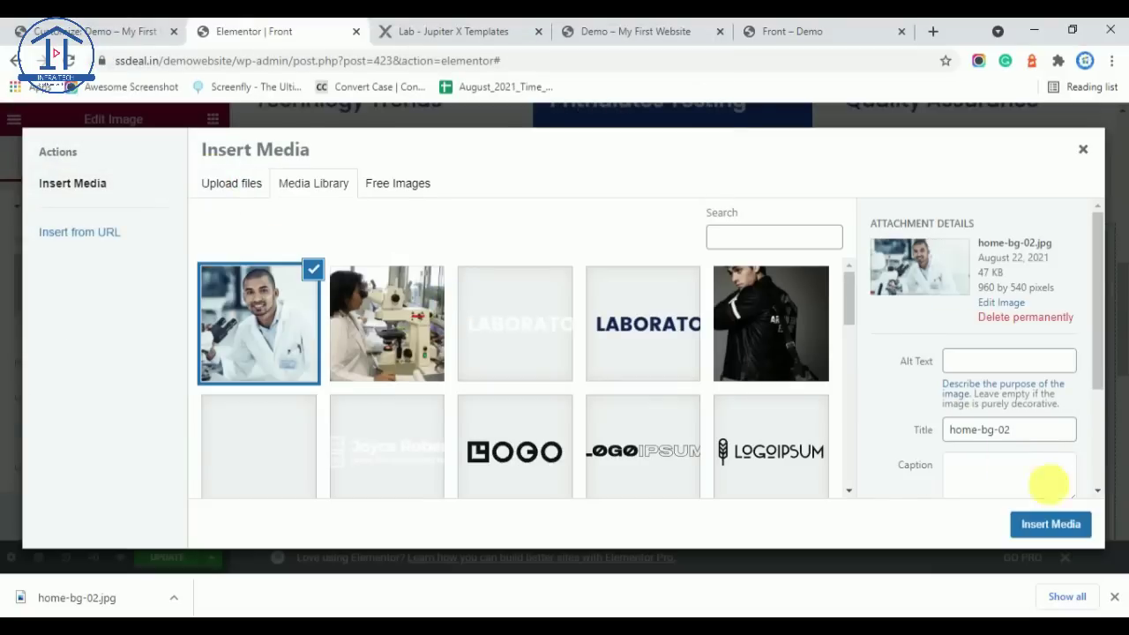
{"action": "left_click", "coordinate": [1050, 524]}
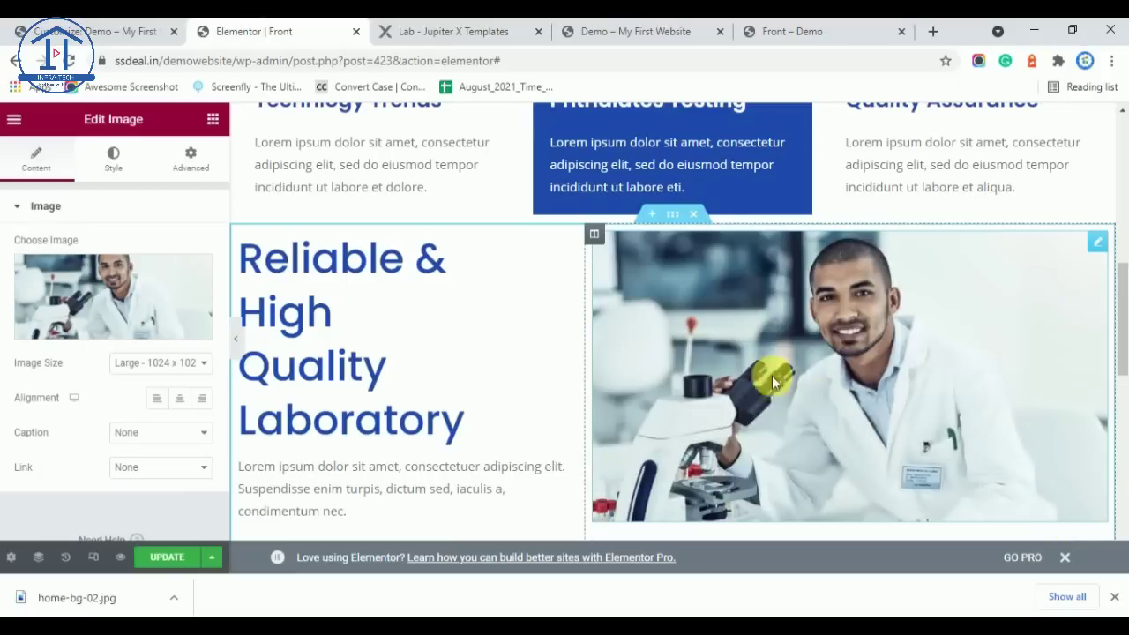
Copy the hero section's More Details button and paste it below the icon list, following the Lab template's layout
{"action": "left_click", "coordinate": [476, 31]}
{"action": "scroll", "coordinate": [660, 417], "scroll_direction": "down", "scroll_amount": 4}
{"action": "scroll", "coordinate": [627, 411], "scroll_direction": "up", "scroll_amount": 2}
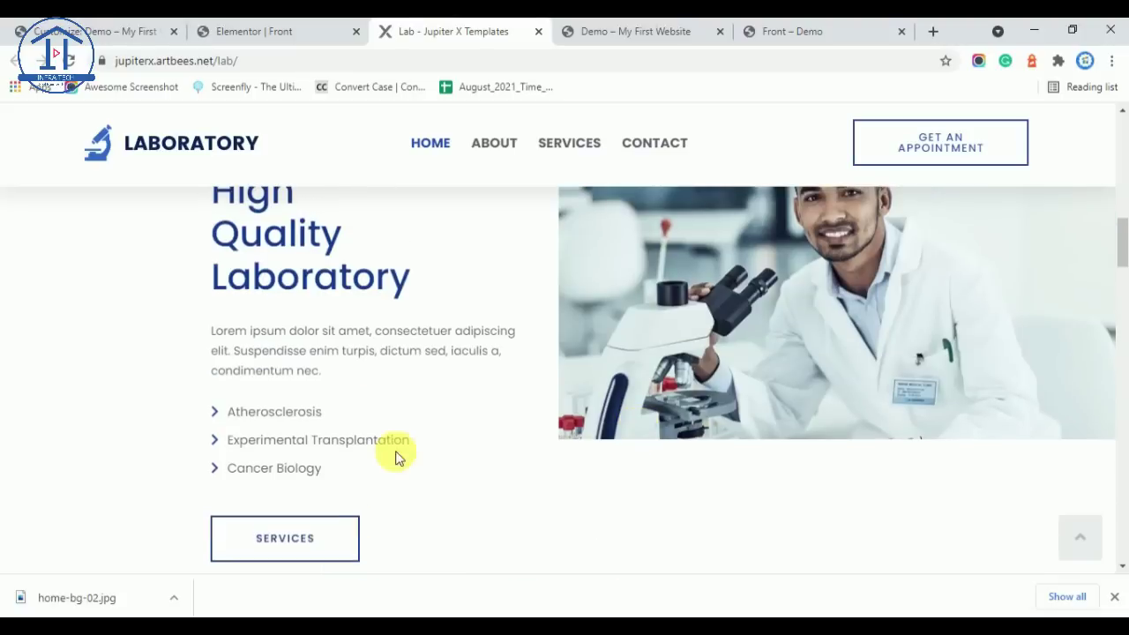
{"action": "left_click", "coordinate": [291, 24]}
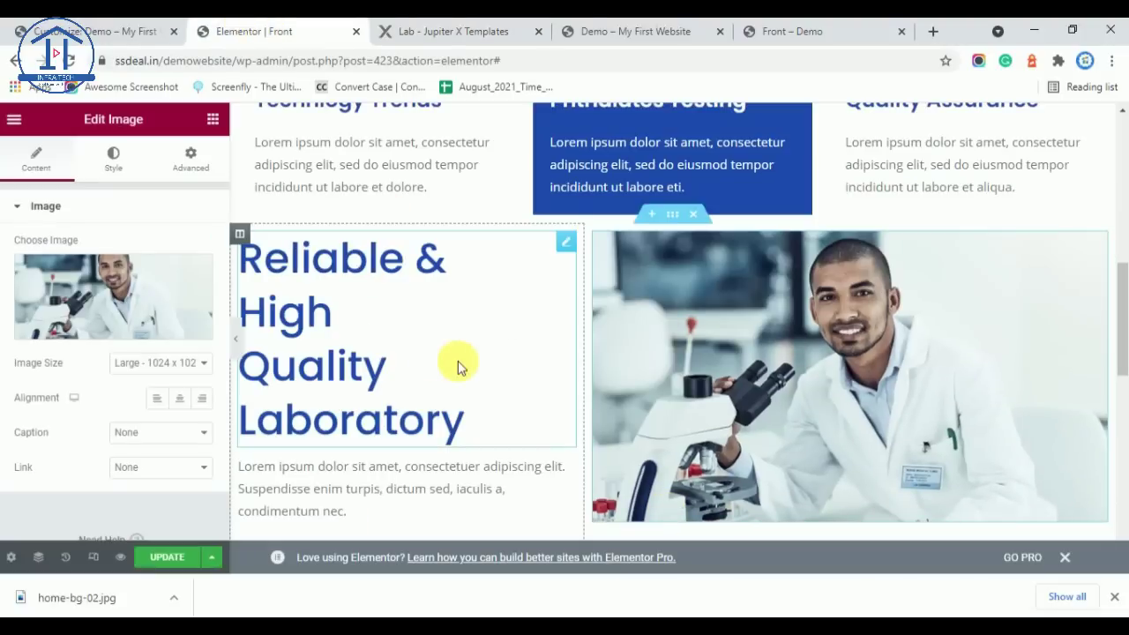
{"action": "scroll", "coordinate": [456, 363], "scroll_direction": "up", "scroll_amount": 10}
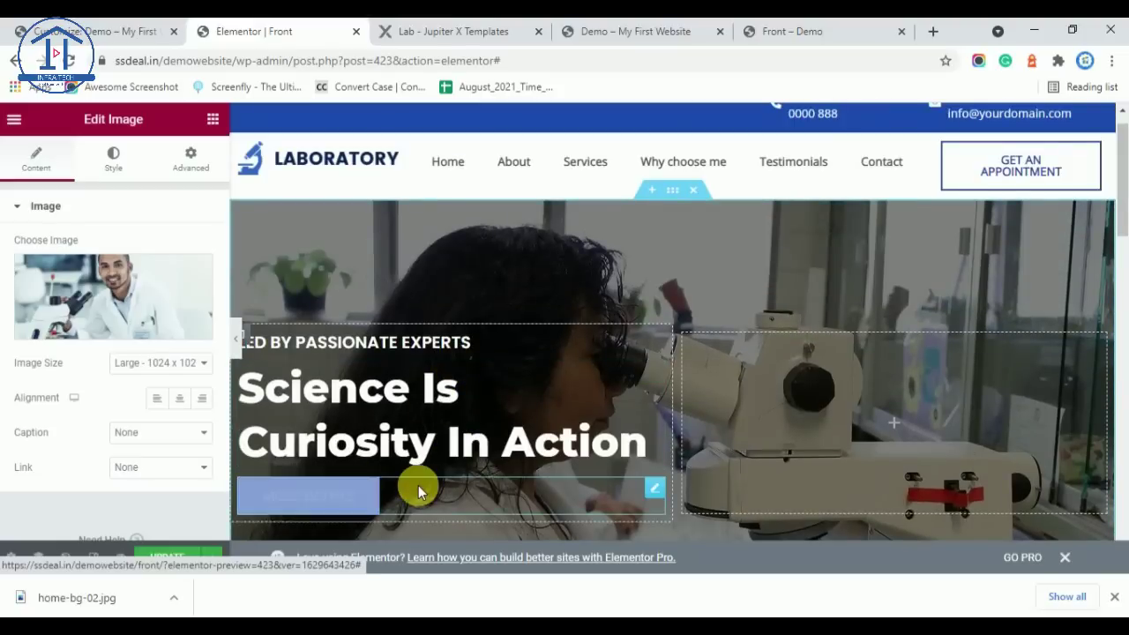
{"action": "right_click", "coordinate": [413, 486]}
{"action": "left_click", "coordinate": [469, 390]}
{"action": "scroll", "coordinate": [433, 274], "scroll_direction": "down", "scroll_amount": 10}
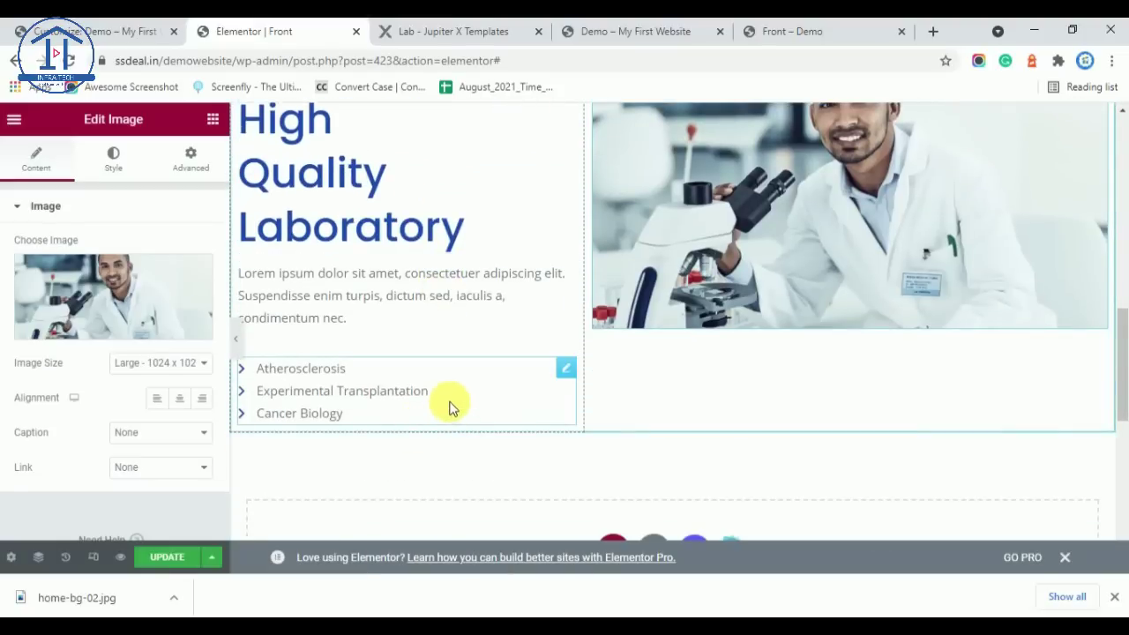
{"action": "right_click", "coordinate": [450, 406]}
{"action": "left_click", "coordinate": [481, 415]}
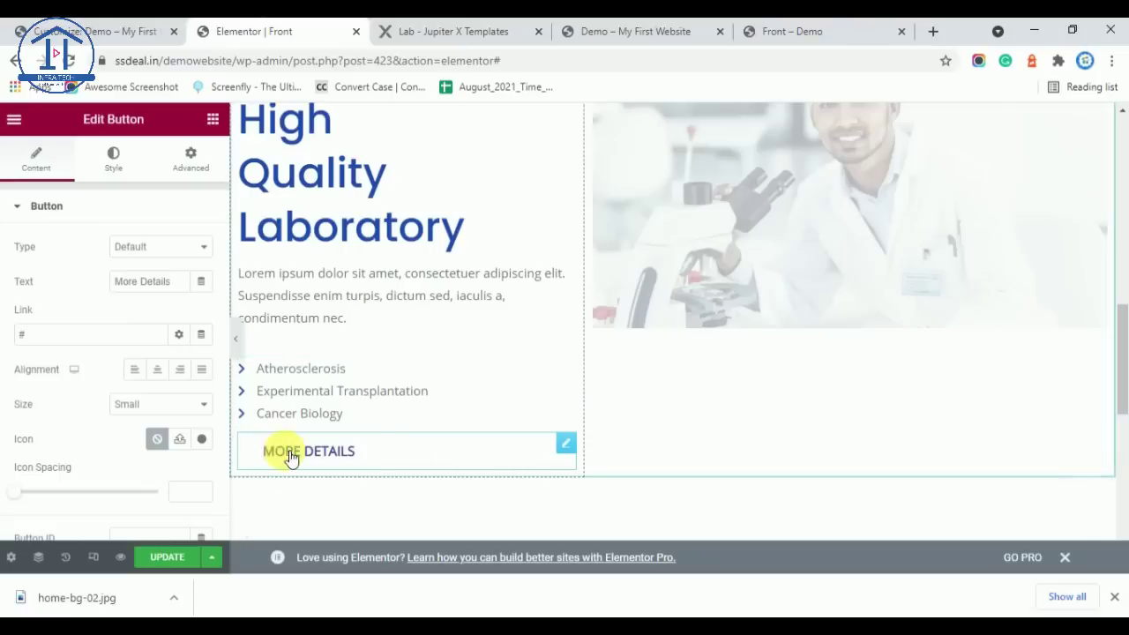
Check the template's Services button and give the pasted More Details button a solid border with width 2 on all sides
{"action": "left_click", "coordinate": [432, 31]}
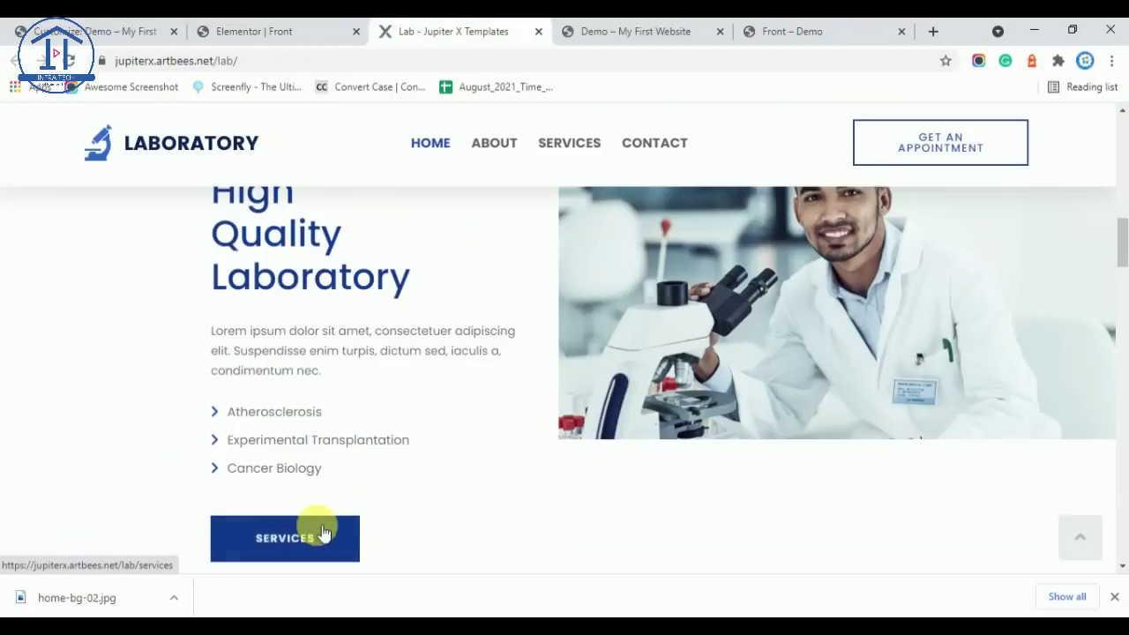
{"action": "left_click", "coordinate": [295, 29]}
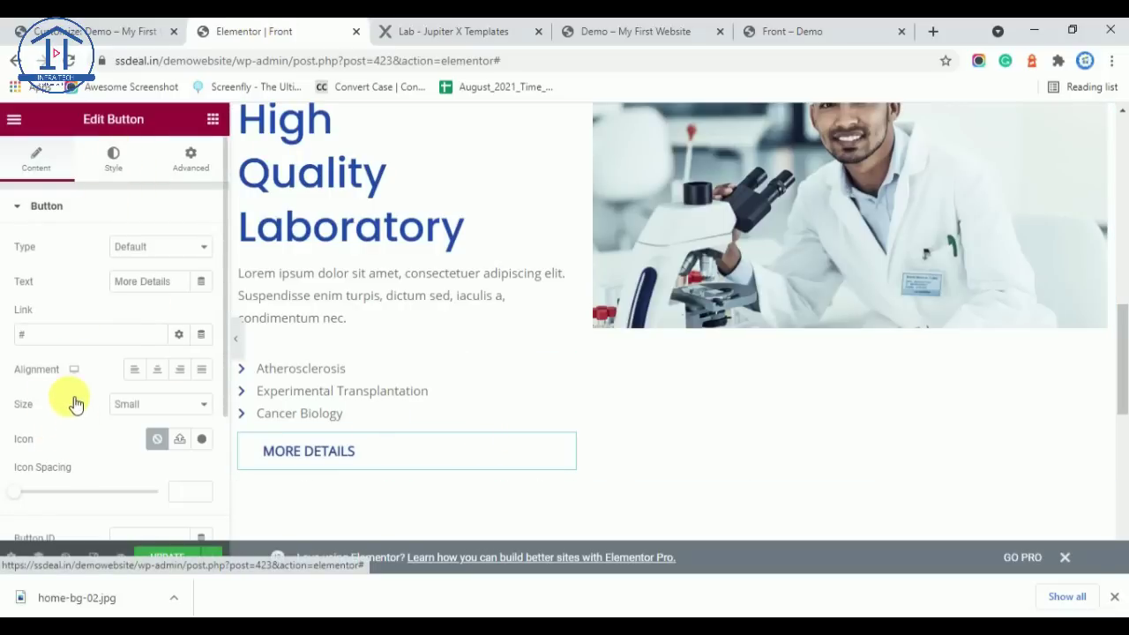
{"action": "left_click", "coordinate": [111, 161]}
{"action": "scroll", "coordinate": [102, 340], "scroll_direction": "down", "scroll_amount": 3}
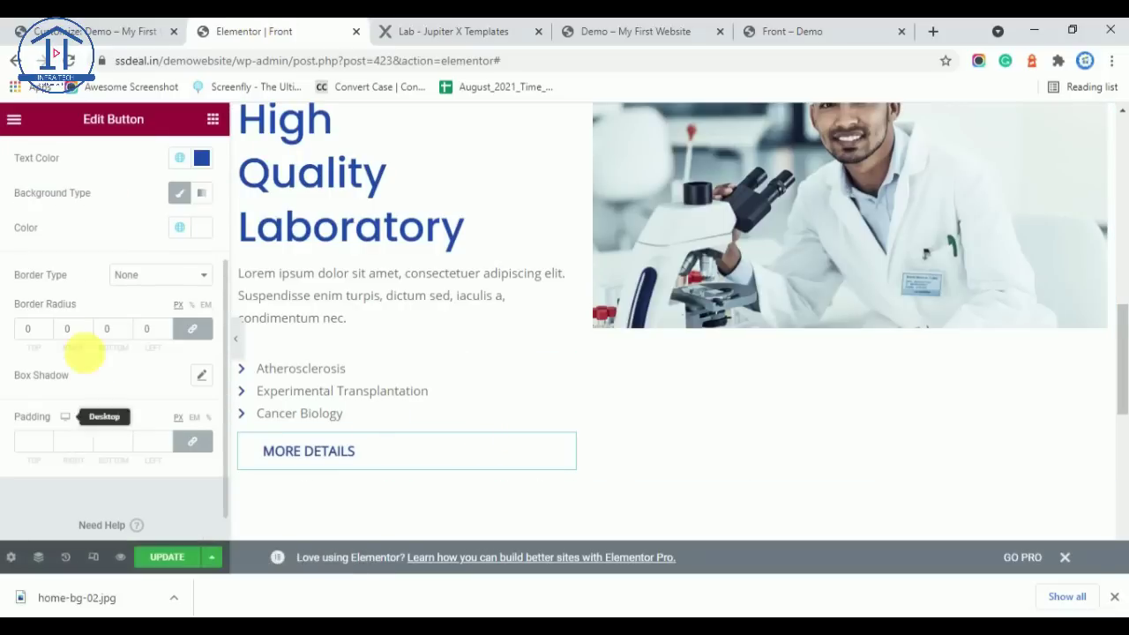
{"action": "left_click", "coordinate": [141, 276]}
{"action": "left_click", "coordinate": [144, 322]}
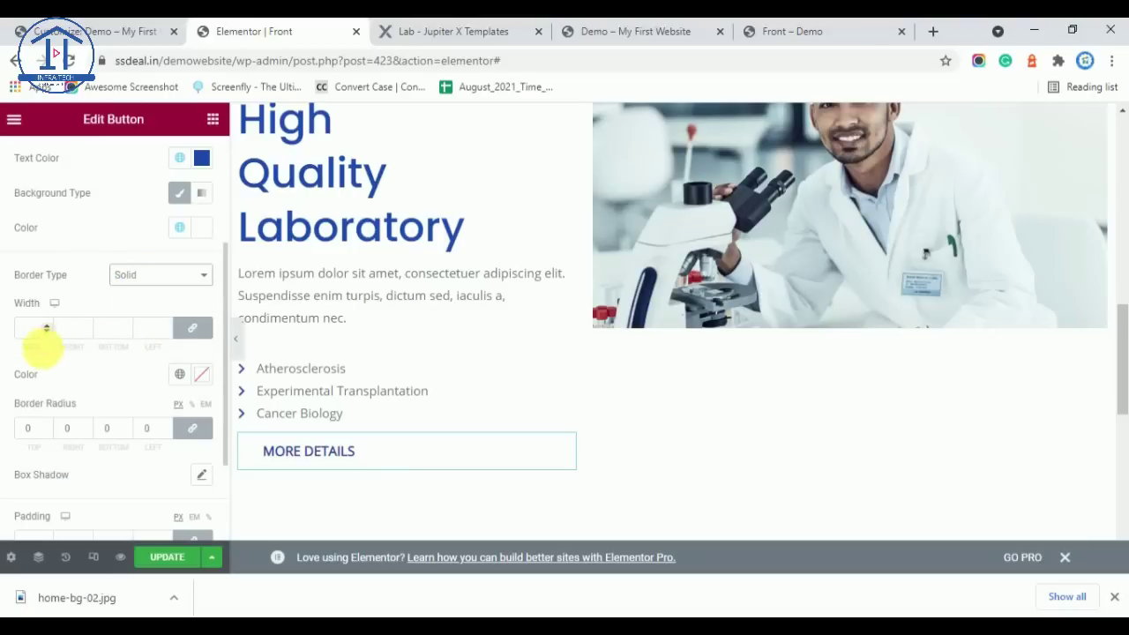
{"action": "left_click", "coordinate": [34, 329]}
{"action": "type", "text": "2"}
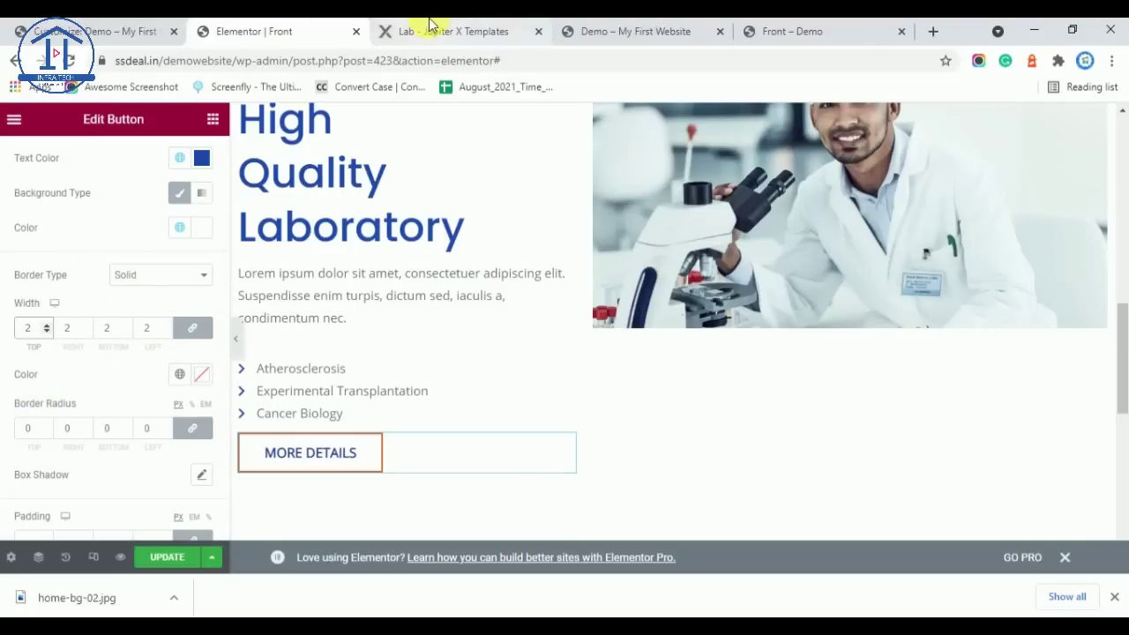
Compare the border with the Lab template and set the button's border color to the global Main Color
{"action": "left_click", "coordinate": [430, 27]}
{"action": "left_click", "coordinate": [283, 29]}
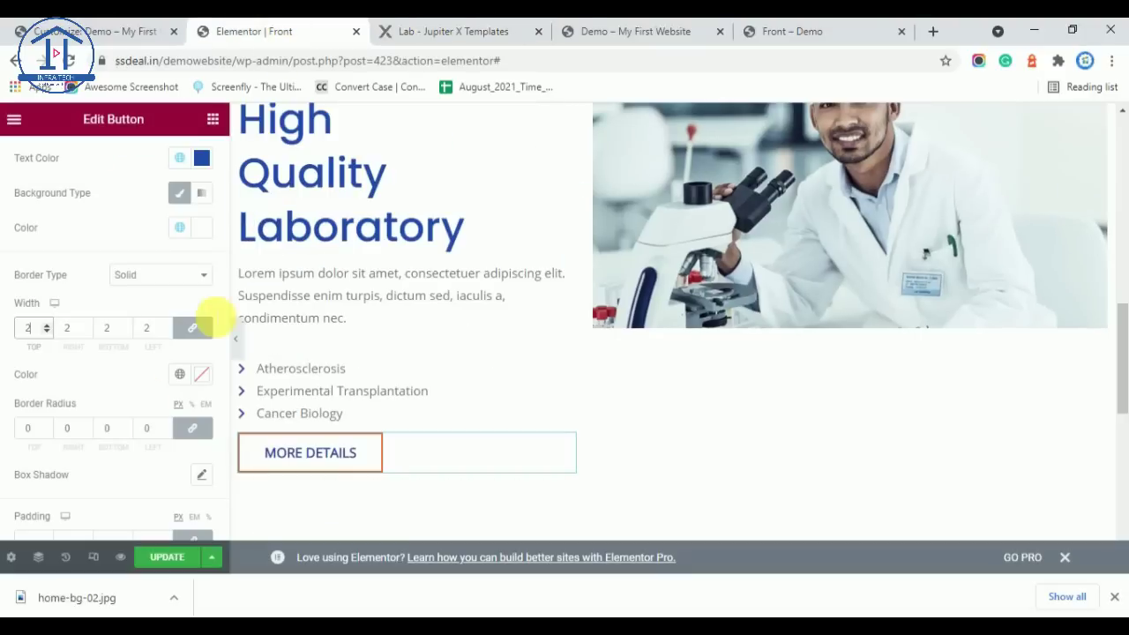
{"action": "left_click", "coordinate": [185, 381]}
{"action": "scroll", "coordinate": [101, 317], "scroll_direction": "down", "scroll_amount": 3}
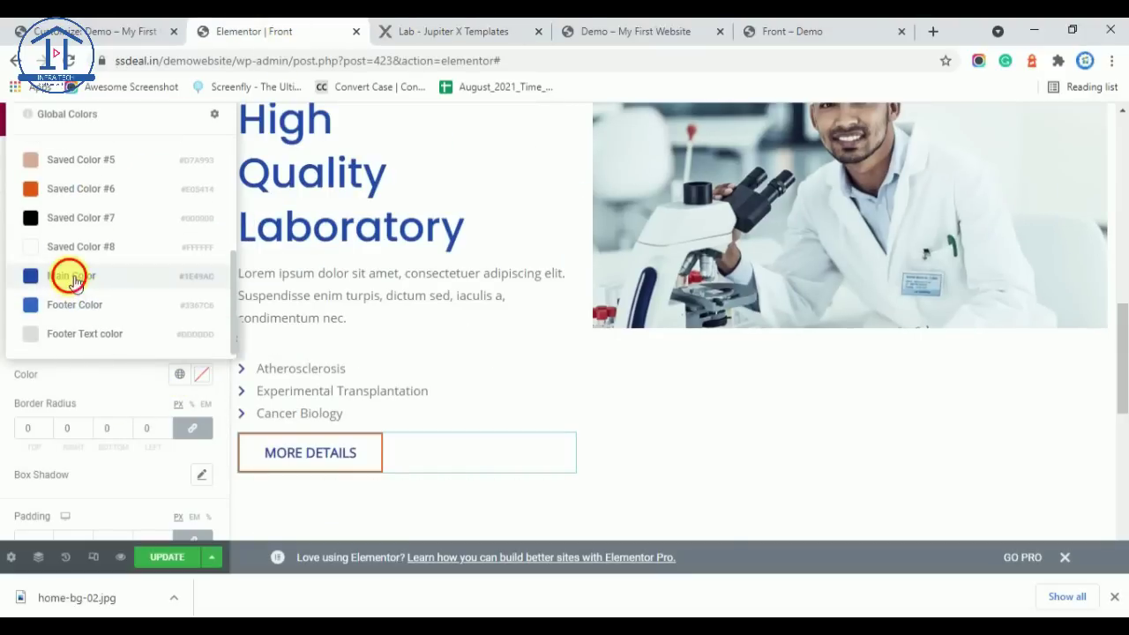
{"action": "left_click", "coordinate": [69, 276]}
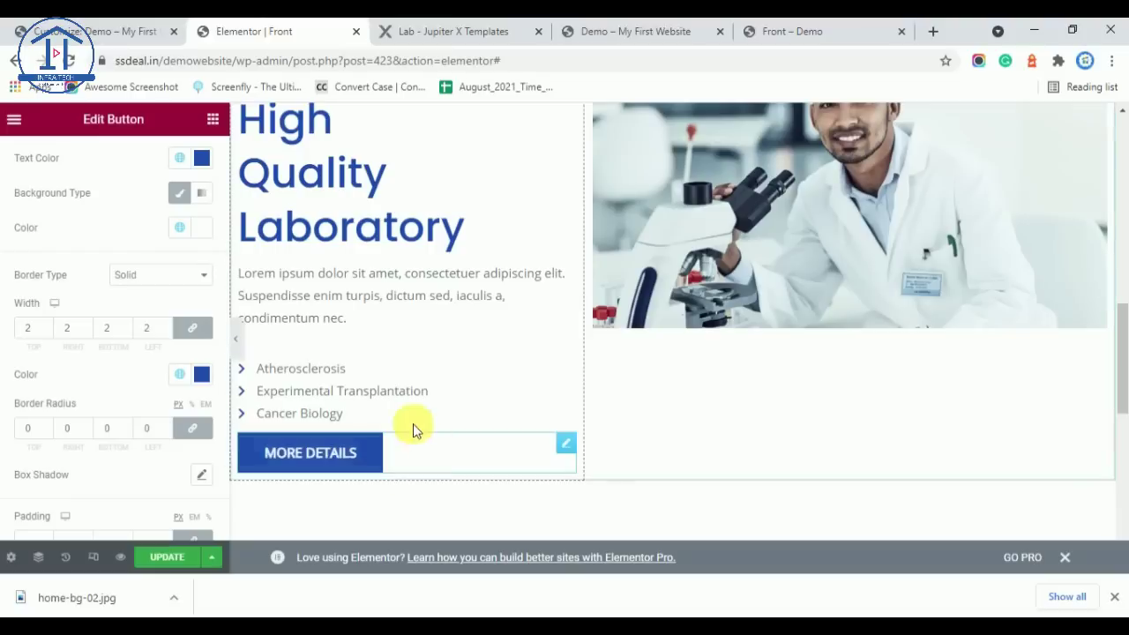
Change the text of the outlined button below the icon list to "Services"
{"action": "scroll", "coordinate": [108, 240], "scroll_direction": "up", "scroll_amount": 5}
{"action": "left_click", "coordinate": [36, 159]}
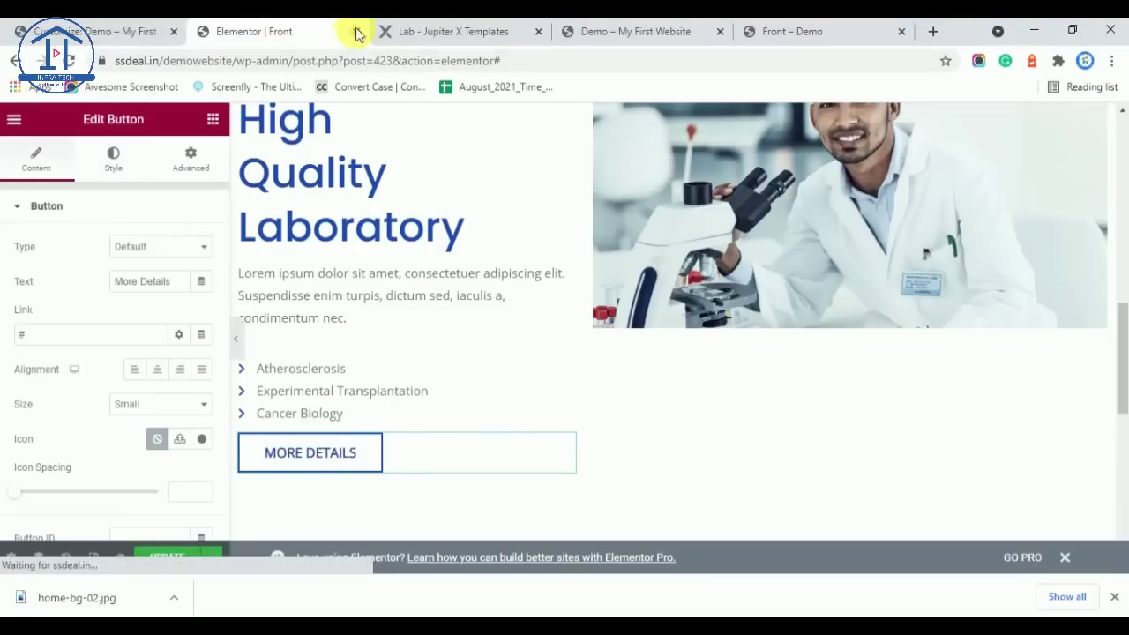
{"action": "left_click", "coordinate": [147, 281]}
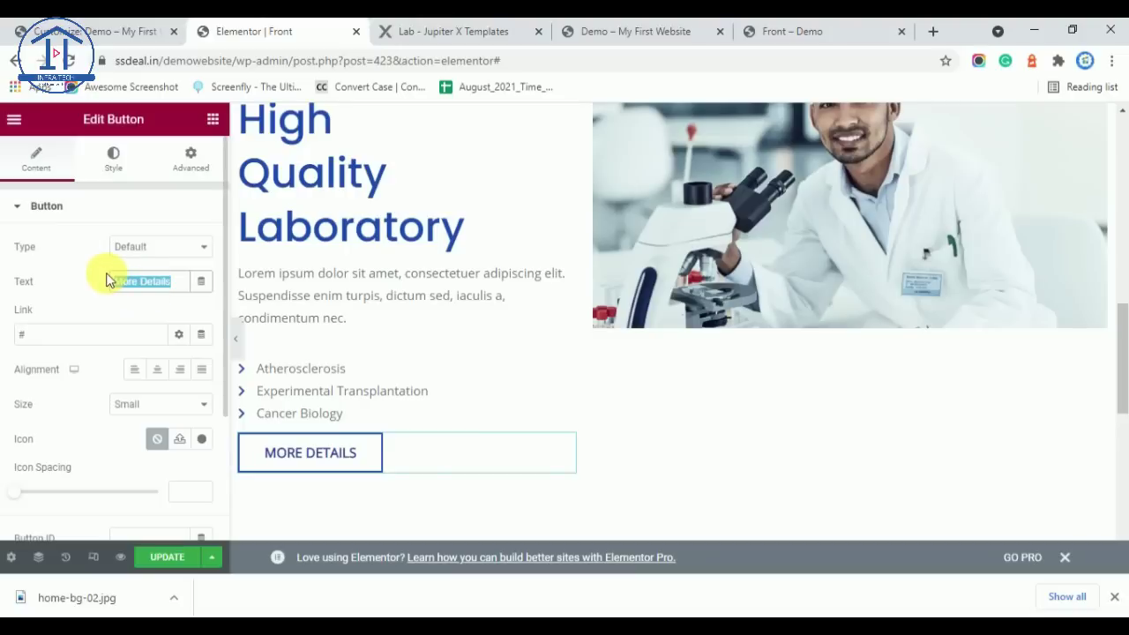
{"action": "type", "text": "Services"}
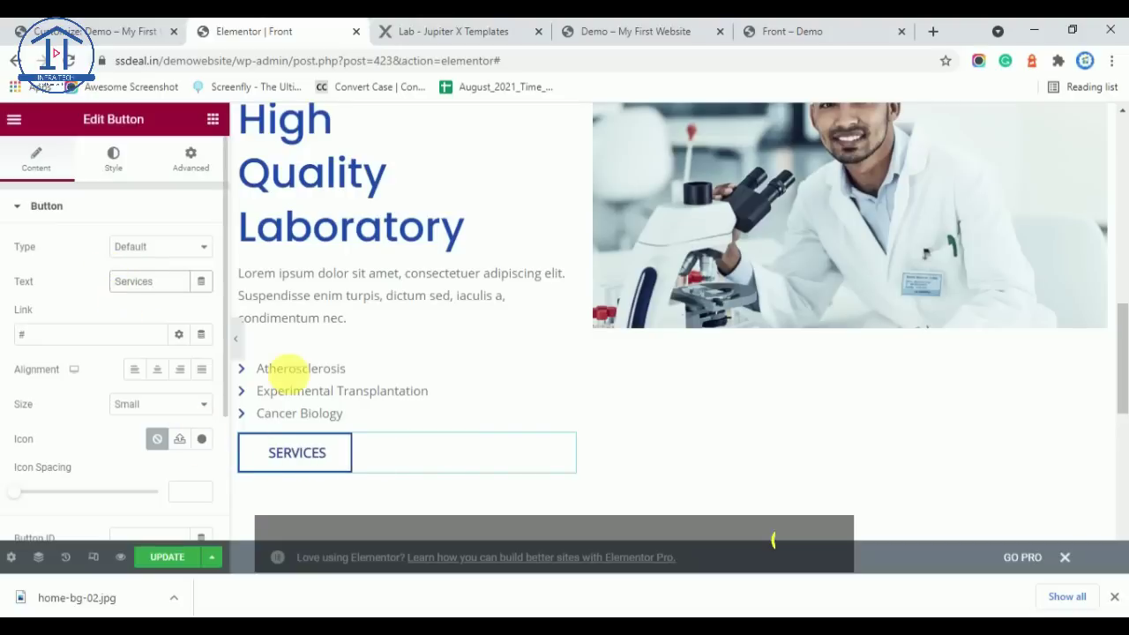
Compare the Services button and its spacing with the Lab template and preview the section at full page width
{"action": "left_click", "coordinate": [455, 30]}
{"action": "left_click", "coordinate": [309, 30]}
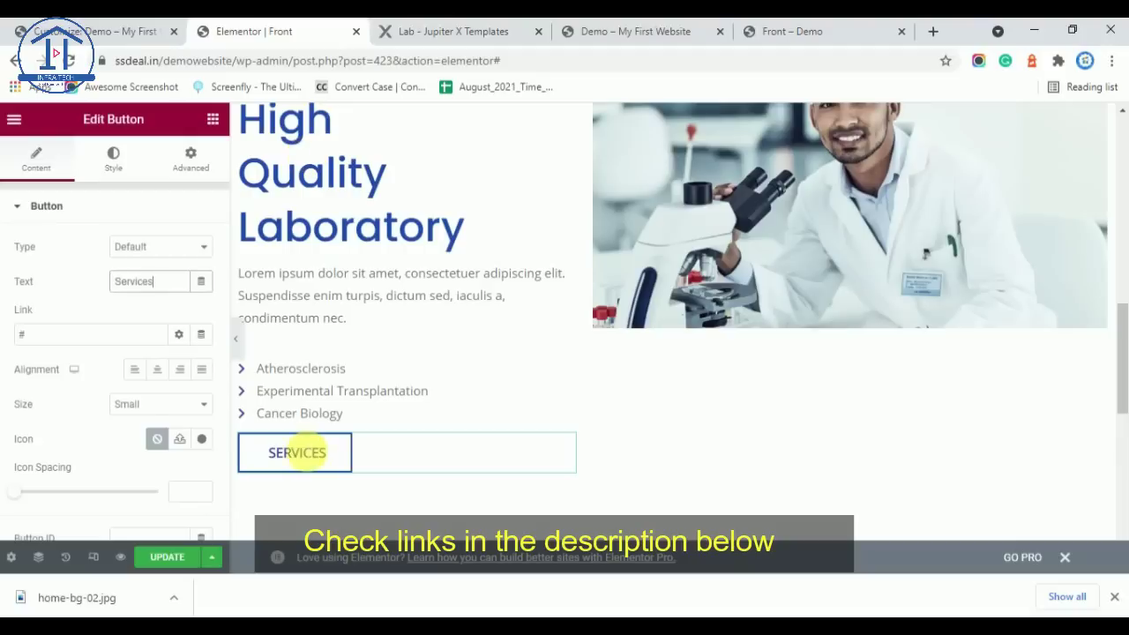
{"action": "left_click", "coordinate": [476, 27]}
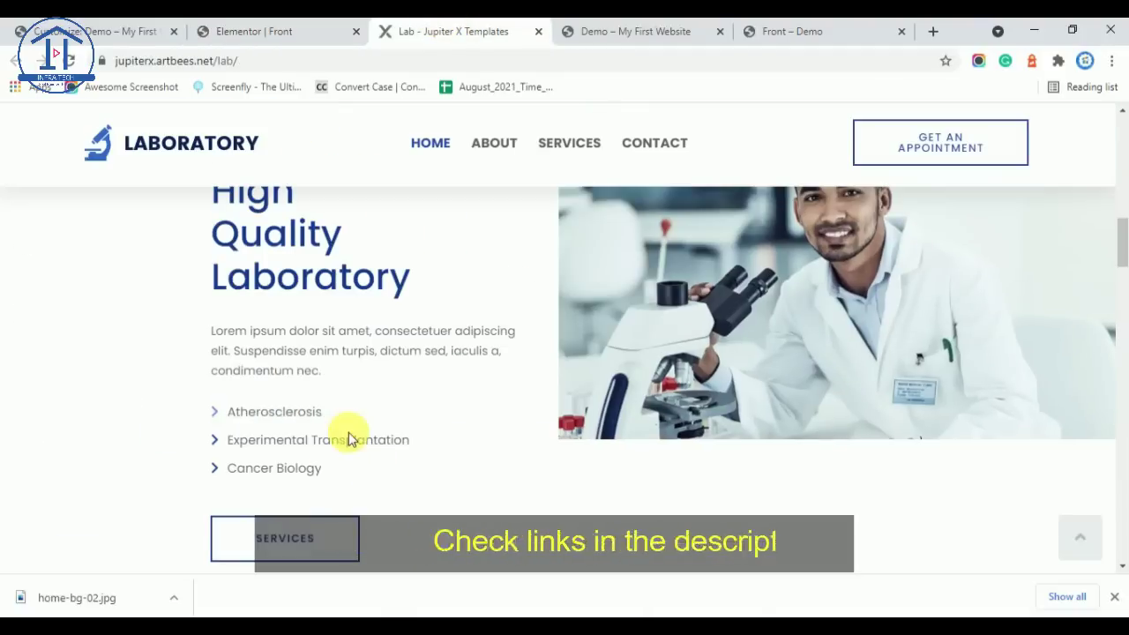
{"action": "left_click", "coordinate": [239, 32]}
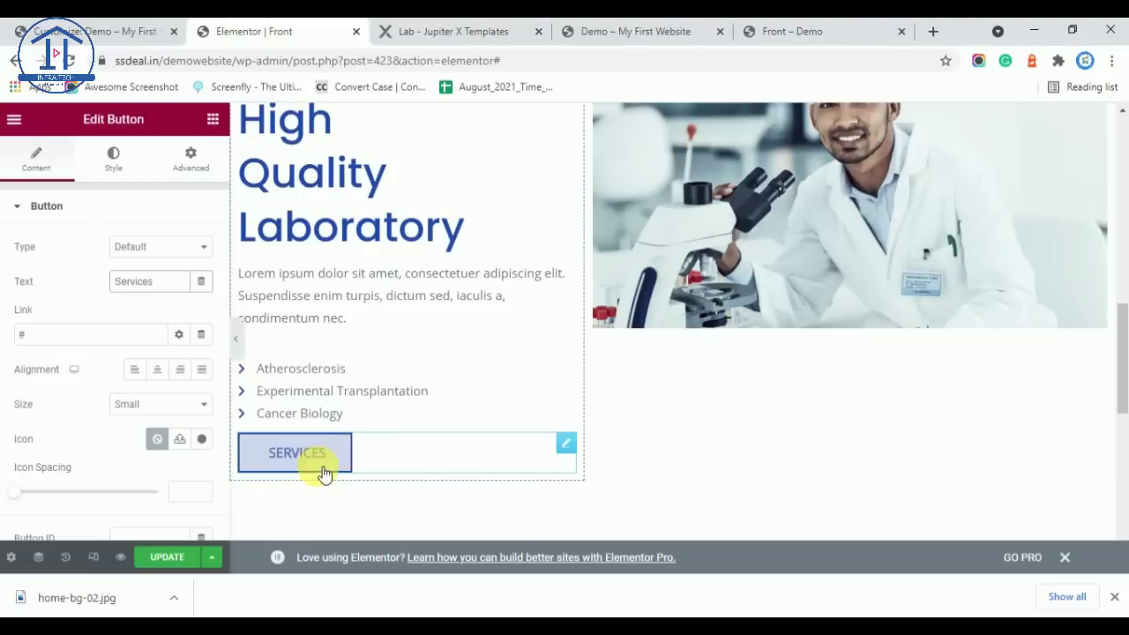
{"action": "left_click", "coordinate": [441, 29]}
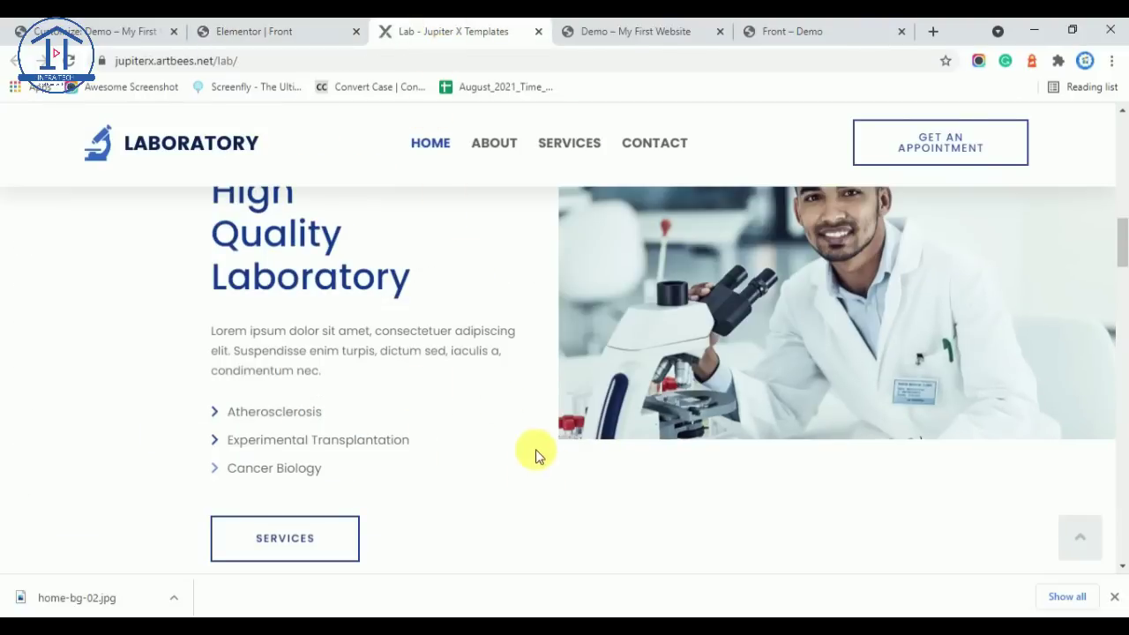
{"action": "left_click", "coordinate": [276, 30]}
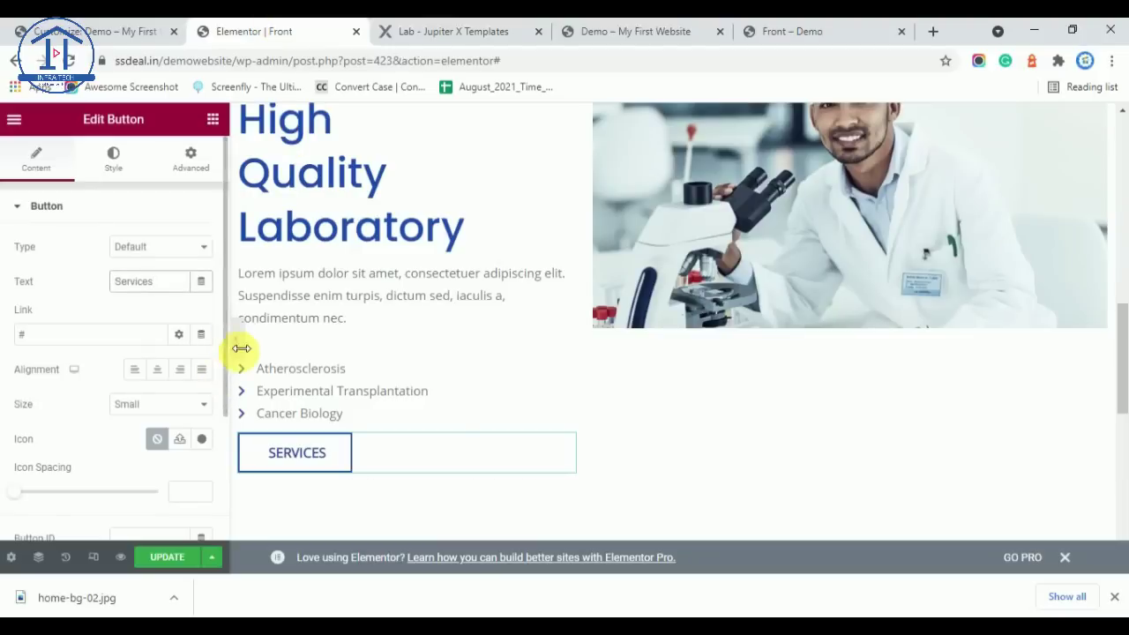
{"action": "left_click", "coordinate": [236, 343]}
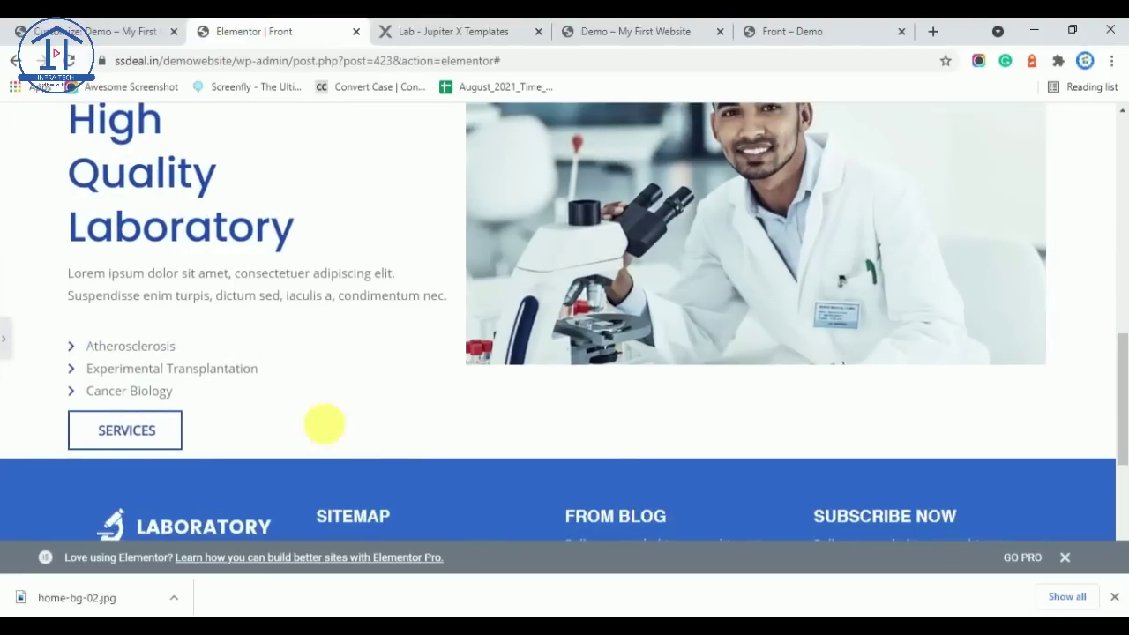
{"action": "scroll", "coordinate": [448, 403], "scroll_direction": "down", "scroll_amount": 2}
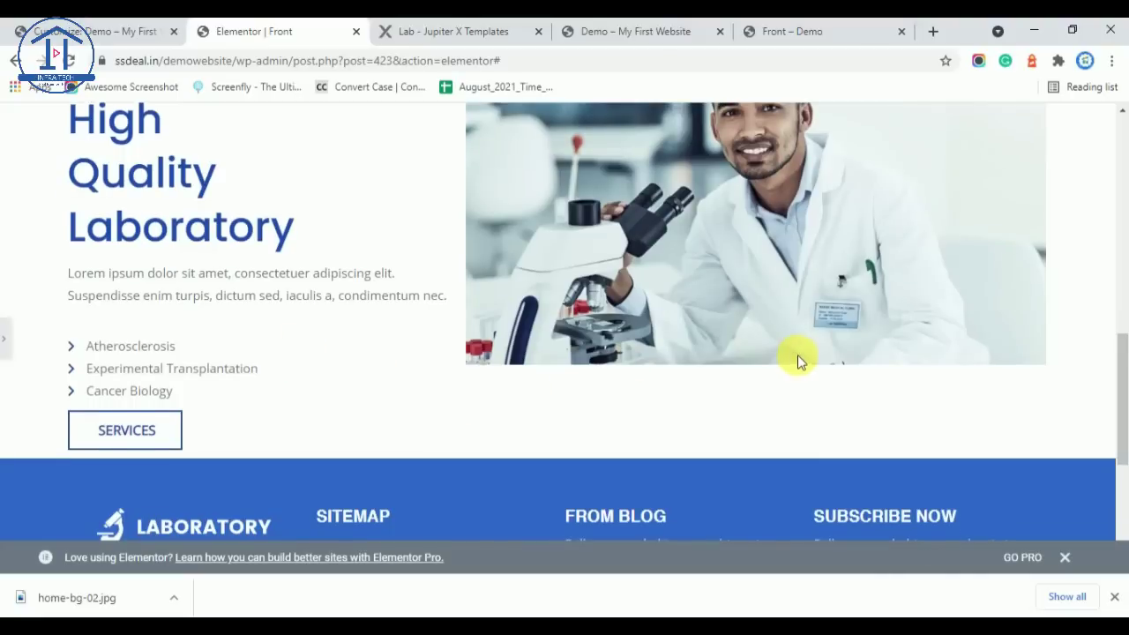
{"action": "scroll", "coordinate": [798, 356], "scroll_direction": "up", "scroll_amount": 2}
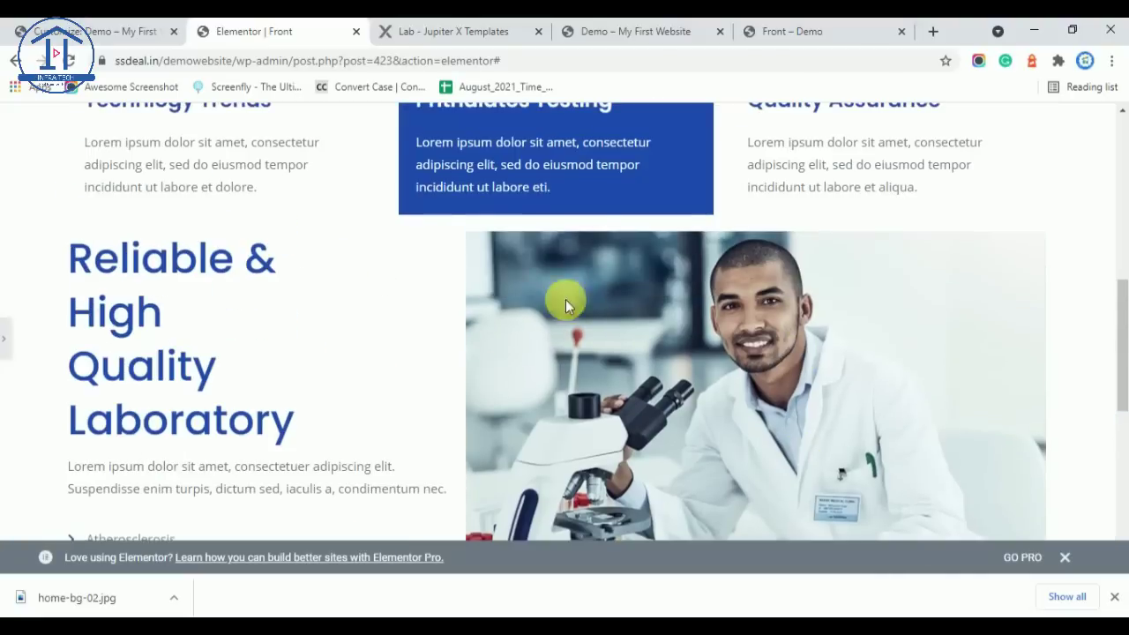
Edit the section heading's title to "Reliable & High<br> Quality Laboratory", keeping only one line break
{"action": "left_click", "coordinate": [9, 339]}
{"action": "scroll", "coordinate": [461, 441], "scroll_direction": "down", "scroll_amount": 2}
{"action": "scroll", "coordinate": [381, 353], "scroll_direction": "up", "scroll_amount": 2}
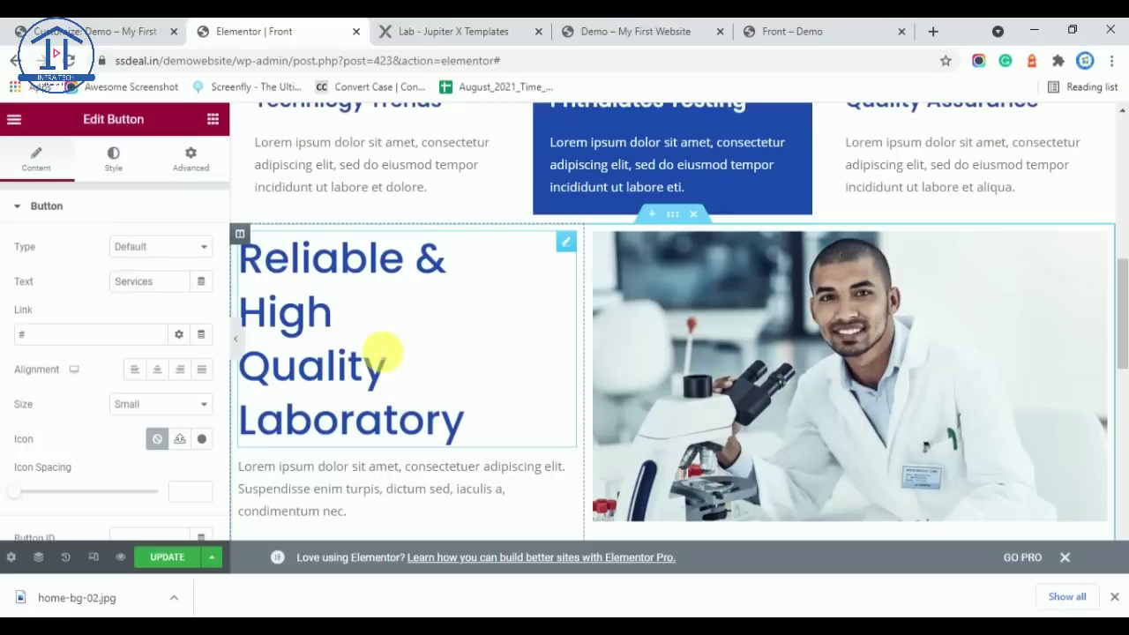
{"action": "left_click", "coordinate": [502, 310]}
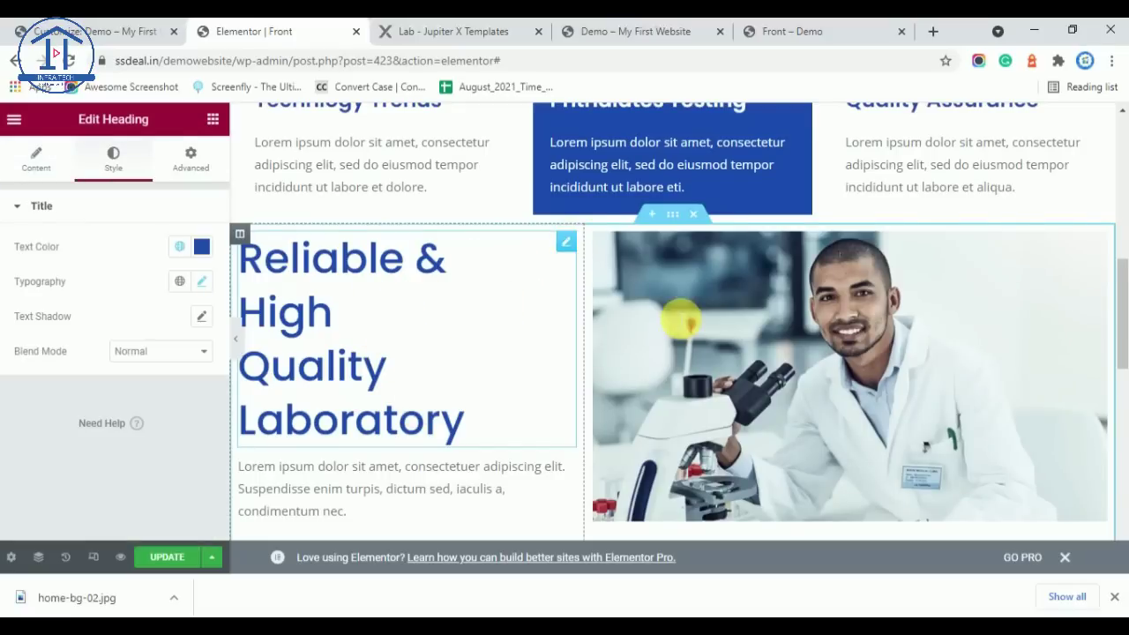
{"action": "left_click", "coordinate": [39, 152]}
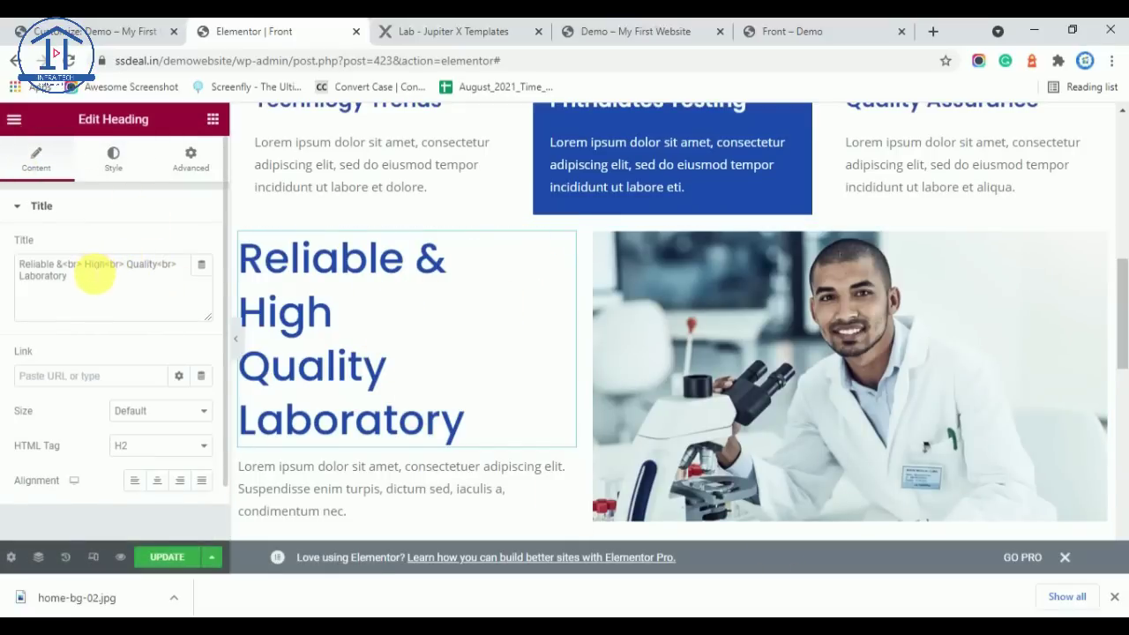
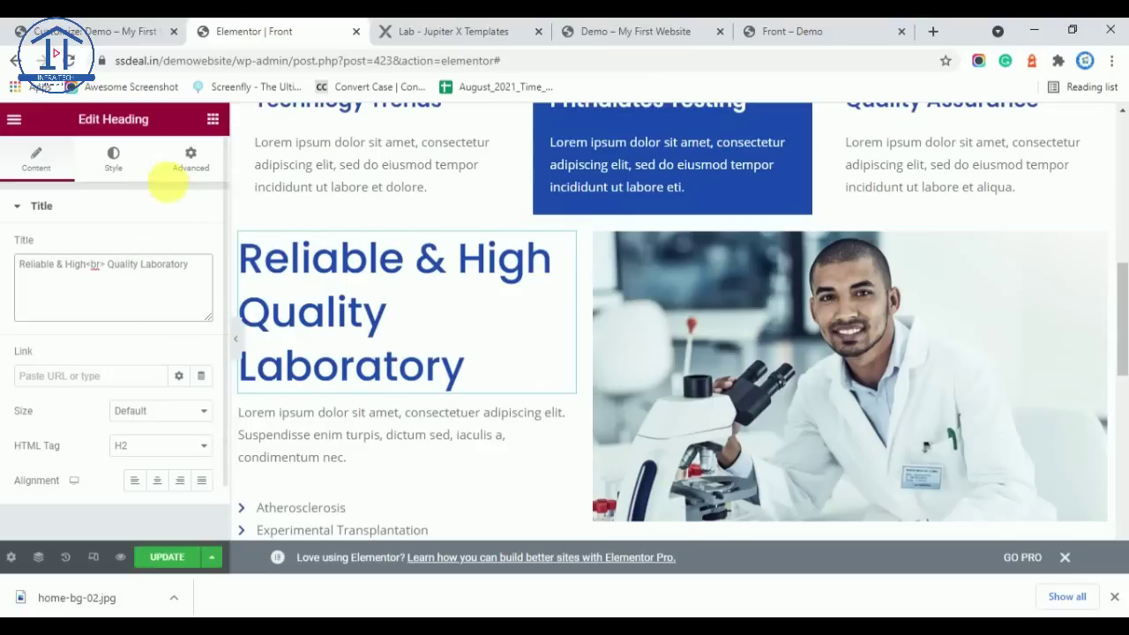
Set the section heading's font size to 45 px and preview the section at full page width
{"action": "left_click", "coordinate": [114, 158]}
{"action": "left_click", "coordinate": [202, 284]}
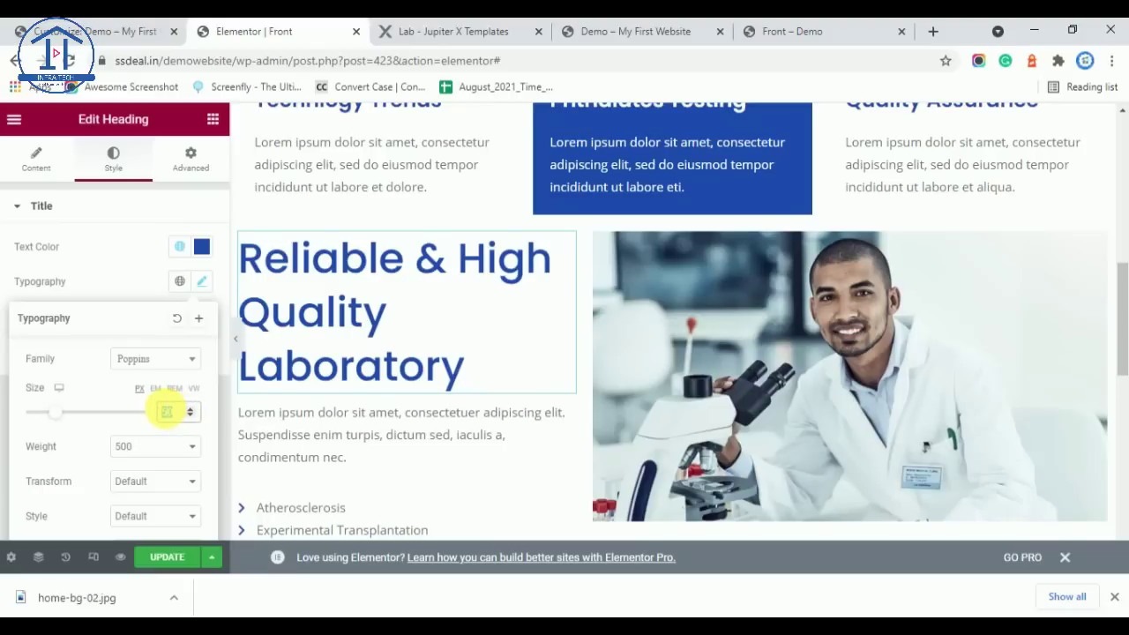
{"action": "type", "text": "45"}
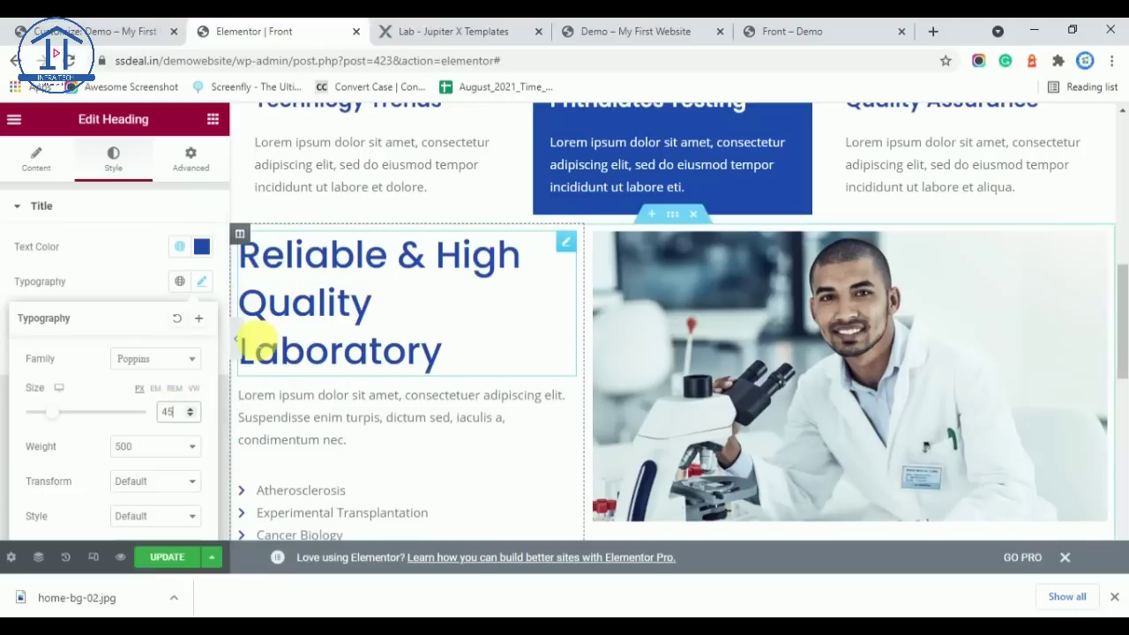
{"action": "left_click", "coordinate": [235, 338]}
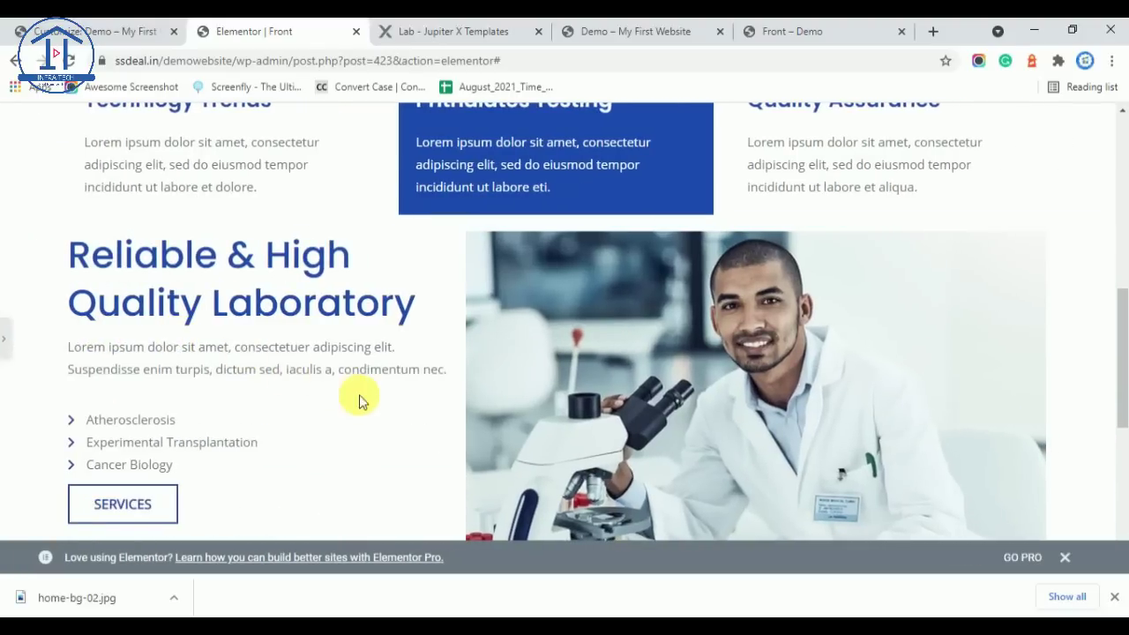
{"action": "scroll", "coordinate": [442, 388], "scroll_direction": "down", "scroll_amount": 1}
{"action": "scroll", "coordinate": [490, 386], "scroll_direction": "down", "scroll_amount": 1}
{"action": "scroll", "coordinate": [423, 379], "scroll_direction": "up", "scroll_amount": 2}
{"action": "scroll", "coordinate": [264, 353], "scroll_direction": "down", "scroll_amount": 2}
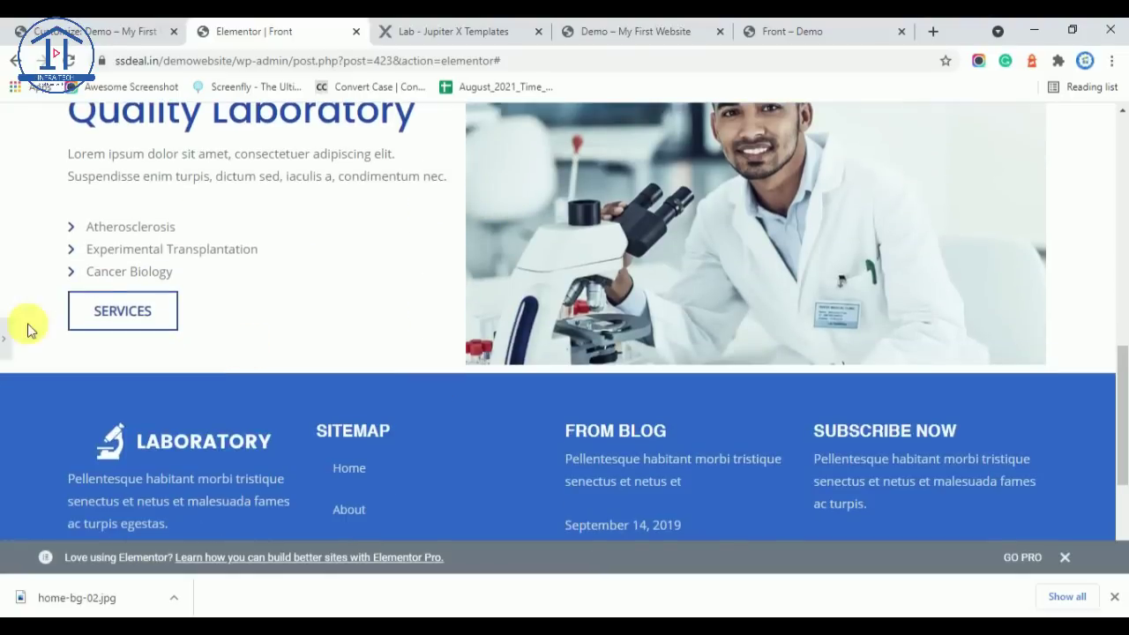
Unlink the Services button's padding values and set its top padding to 20 px
{"action": "left_click", "coordinate": [7, 347]}
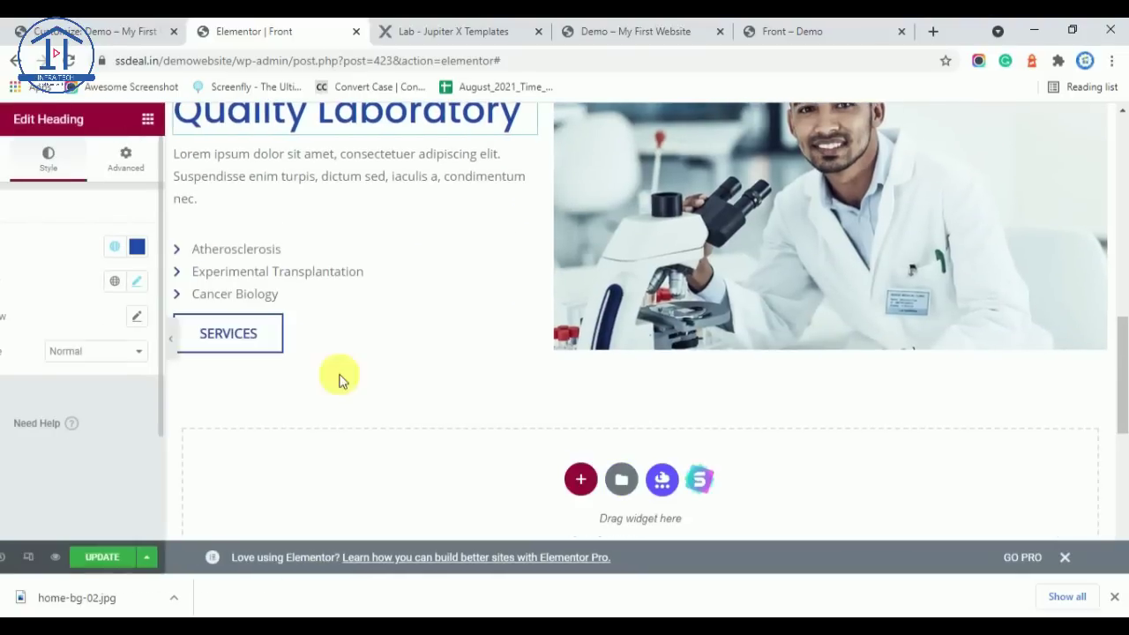
{"action": "scroll", "coordinate": [494, 406], "scroll_direction": "up", "scroll_amount": 2}
{"action": "scroll", "coordinate": [527, 424], "scroll_direction": "down", "scroll_amount": 2}
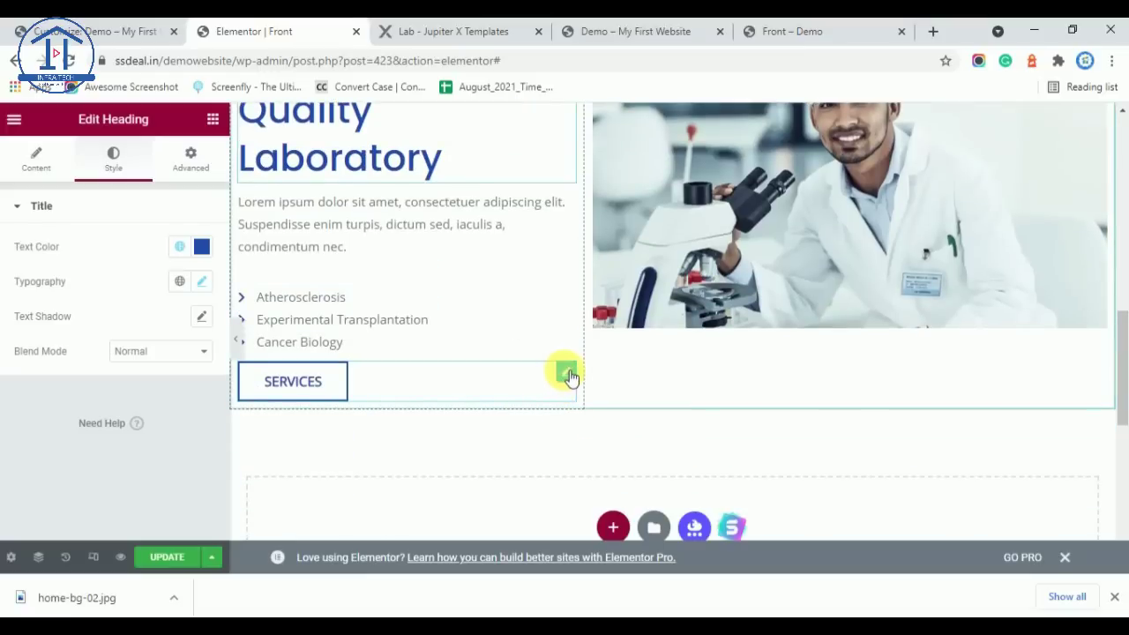
{"action": "left_click", "coordinate": [565, 374]}
{"action": "left_click", "coordinate": [191, 156]}
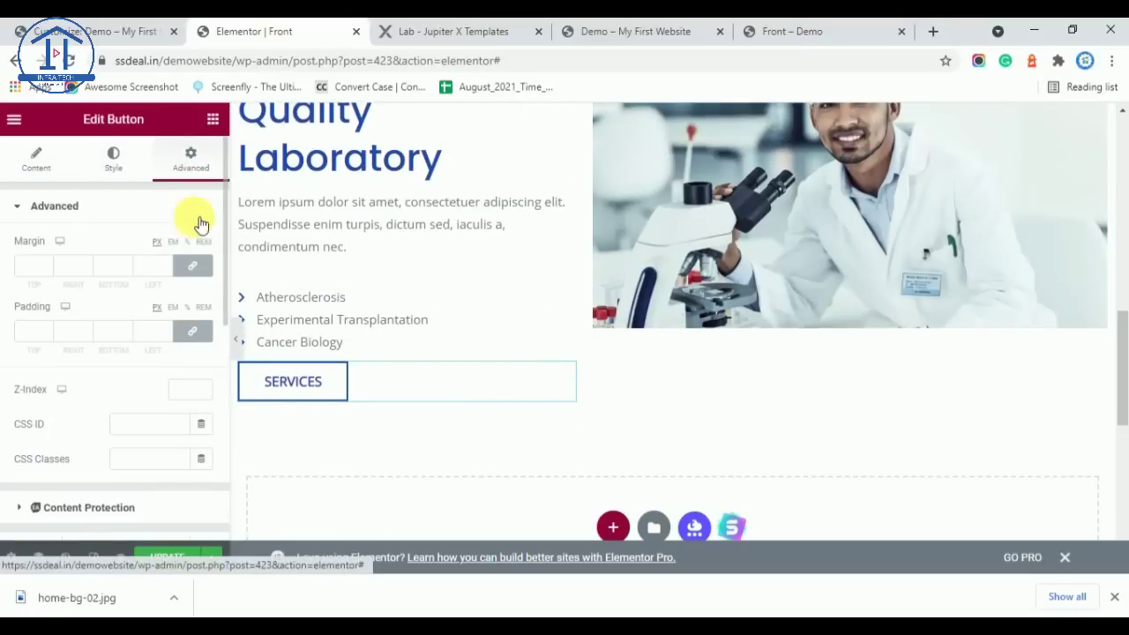
{"action": "left_click", "coordinate": [196, 331]}
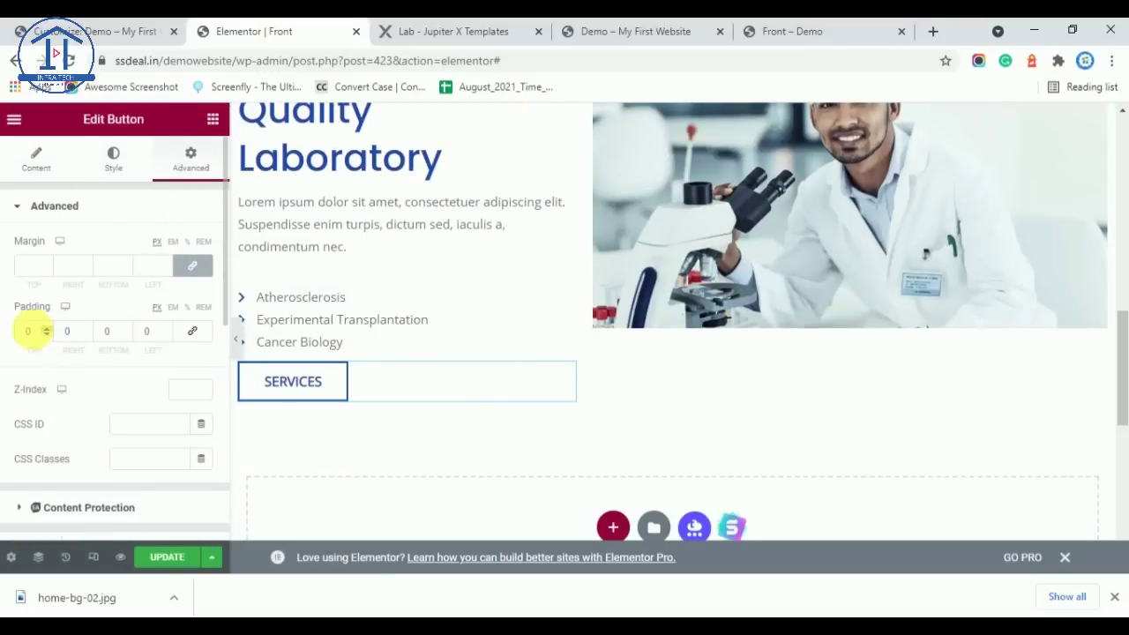
{"action": "type", "text": "20"}
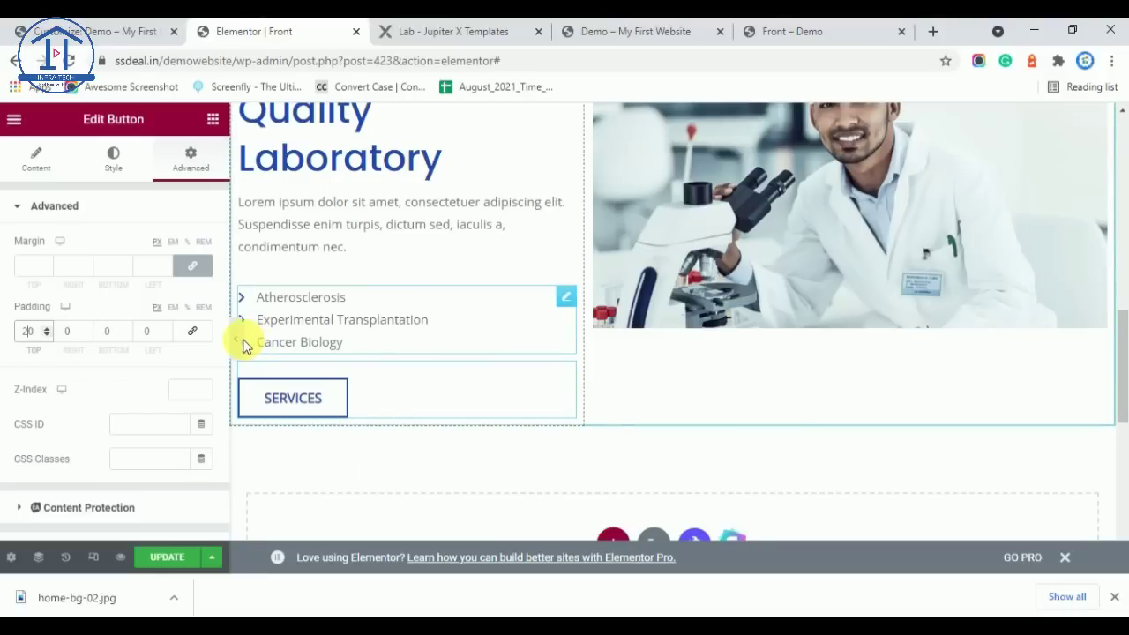
Check the spacing around the section in the Lab template, then unlink the section's padding and set its top padding to 50 px
{"action": "scroll", "coordinate": [365, 361], "scroll_direction": "up", "scroll_amount": 4}
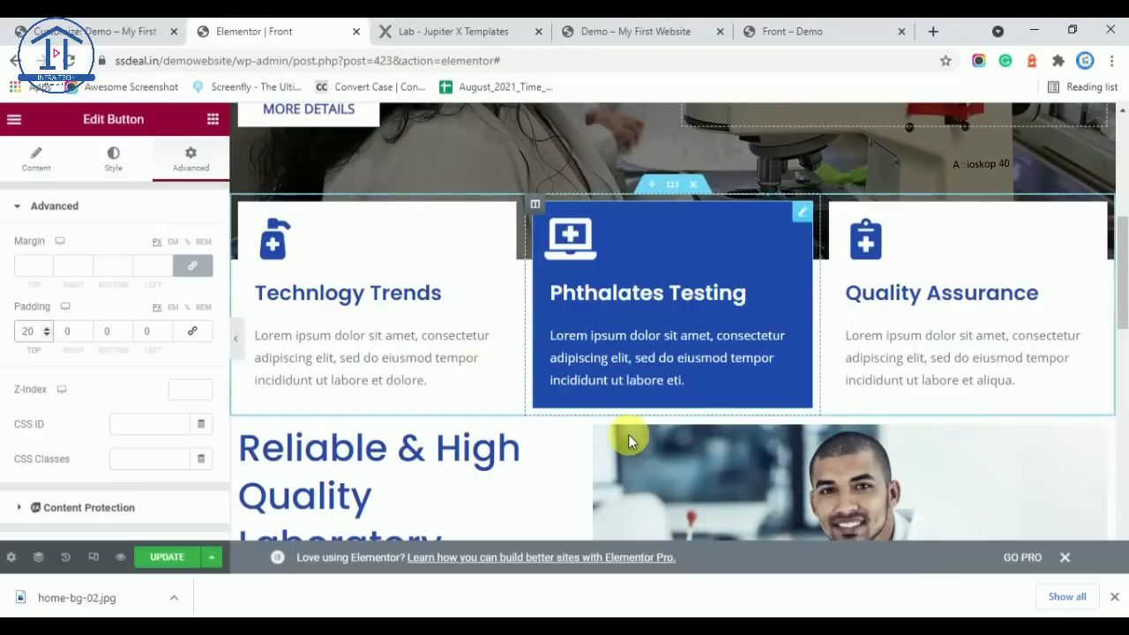
{"action": "left_click", "coordinate": [423, 31]}
{"action": "scroll", "coordinate": [592, 415], "scroll_direction": "up", "scroll_amount": 5}
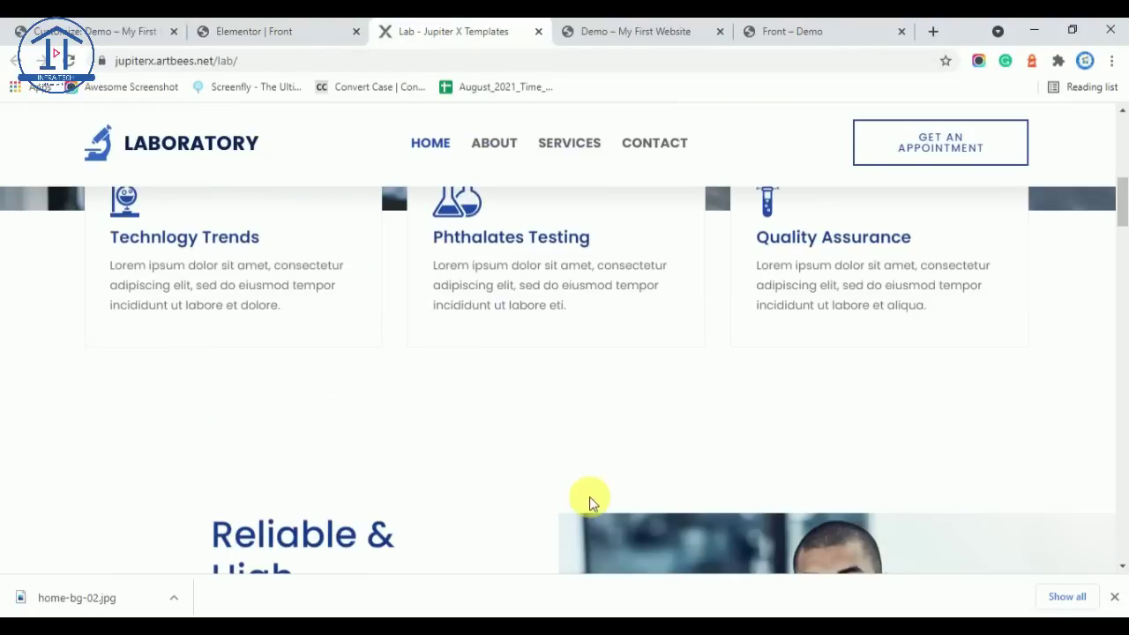
{"action": "scroll", "coordinate": [608, 468], "scroll_direction": "down", "scroll_amount": 1}
{"action": "scroll", "coordinate": [608, 468], "scroll_direction": "down", "scroll_amount": 7}
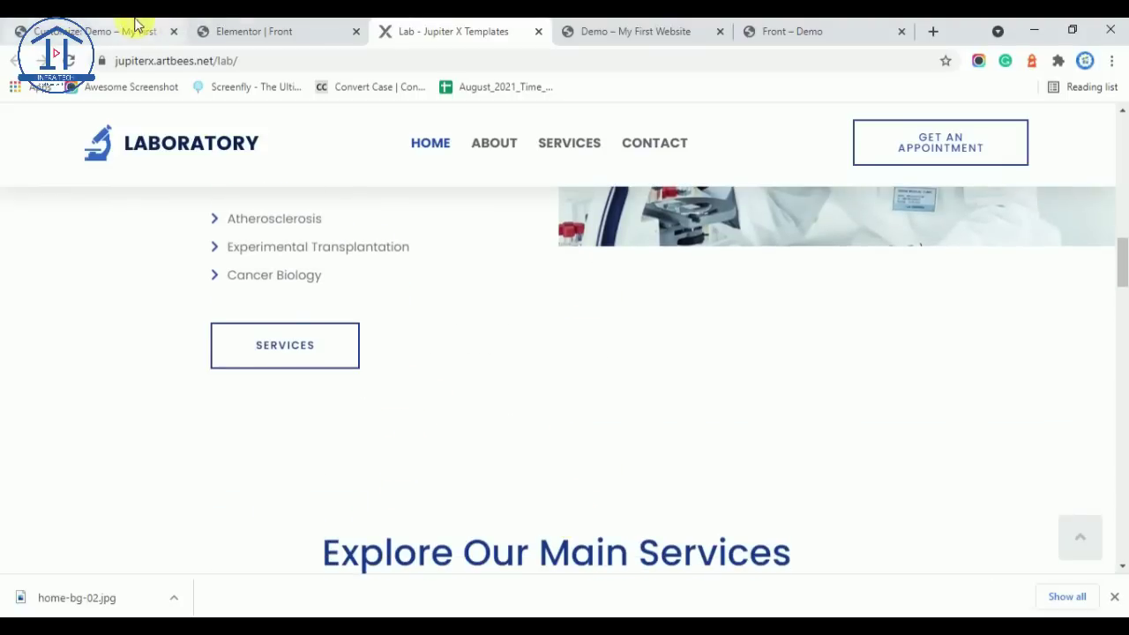
{"action": "left_click", "coordinate": [287, 31]}
{"action": "scroll", "coordinate": [600, 353], "scroll_direction": "down", "scroll_amount": 3}
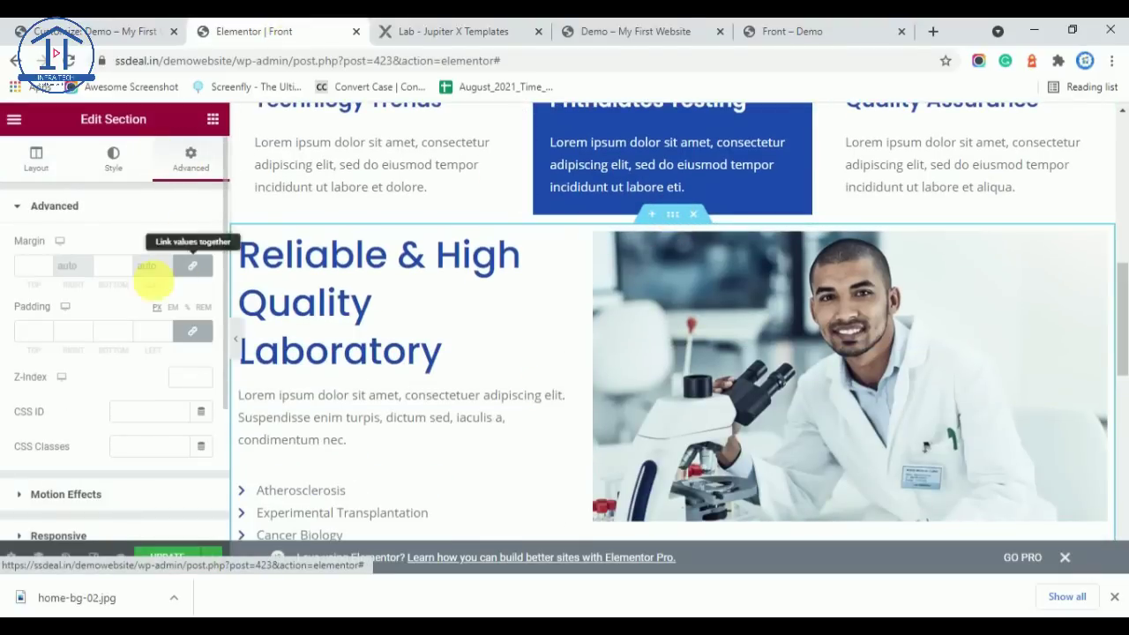
{"action": "left_click", "coordinate": [201, 338]}
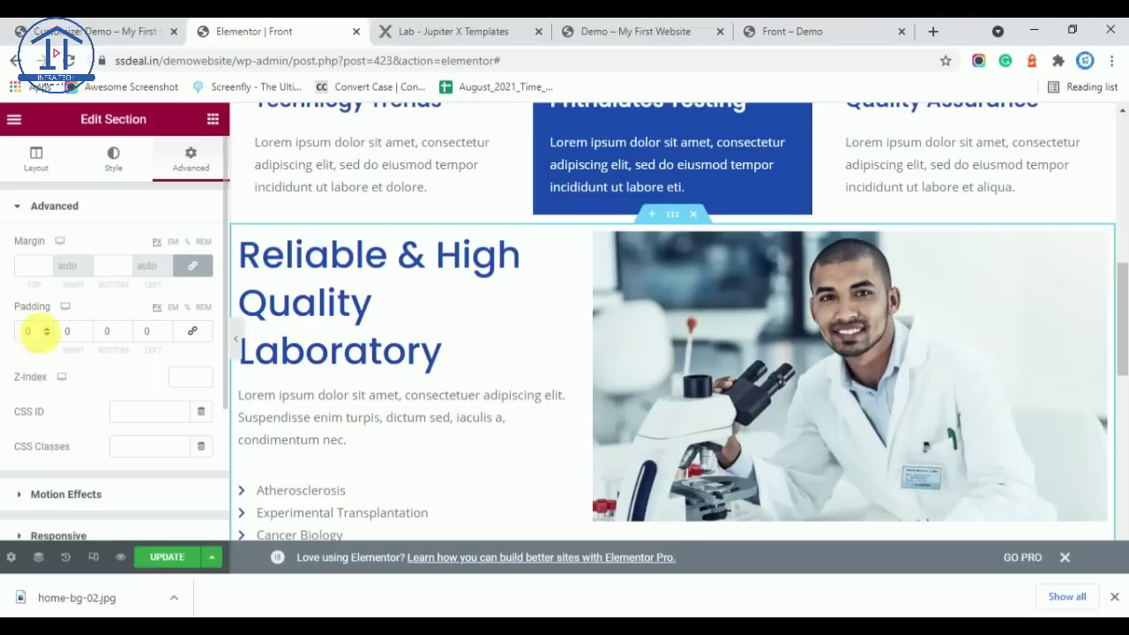
{"action": "type", "text": "4"}
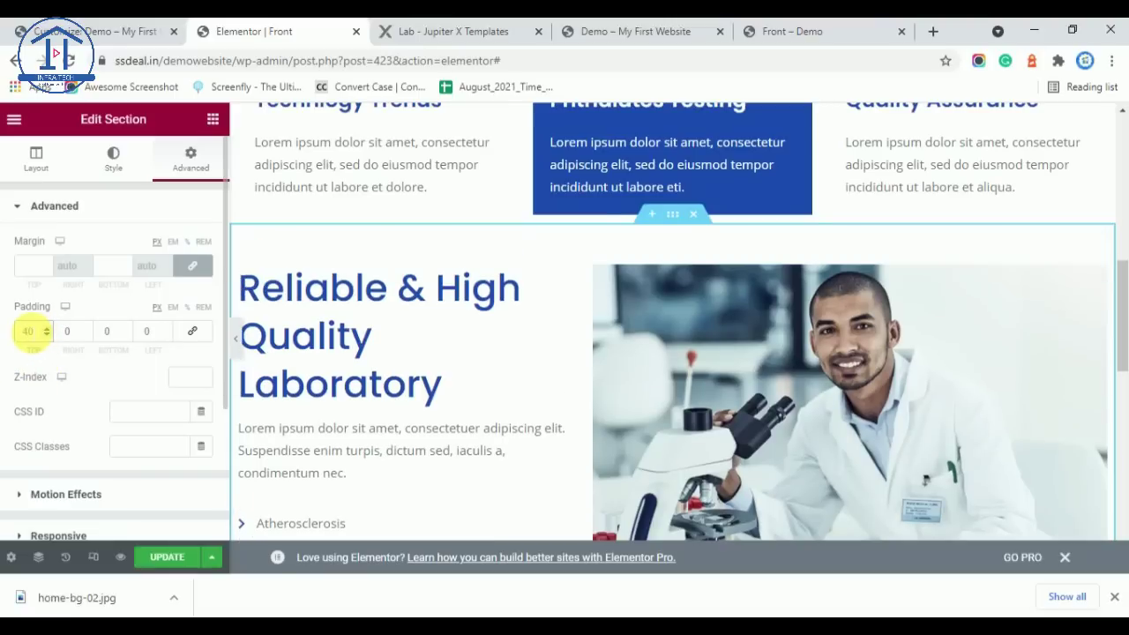
{"action": "key", "text": "BackSpace"}
{"action": "type", "text": "5"}
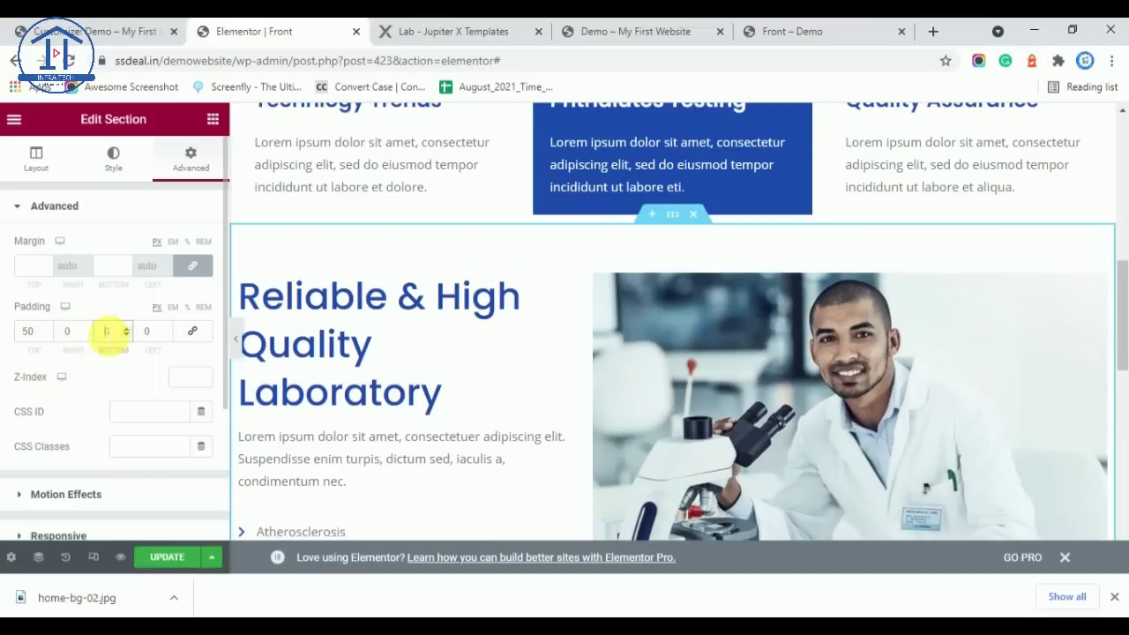
Set the section's bottom padding to 50 px and preview the spacing at full page width
{"action": "left_click", "coordinate": [106, 331]}
{"action": "type", "text": "50"}
{"action": "scroll", "coordinate": [686, 410], "scroll_direction": "down", "scroll_amount": 2}
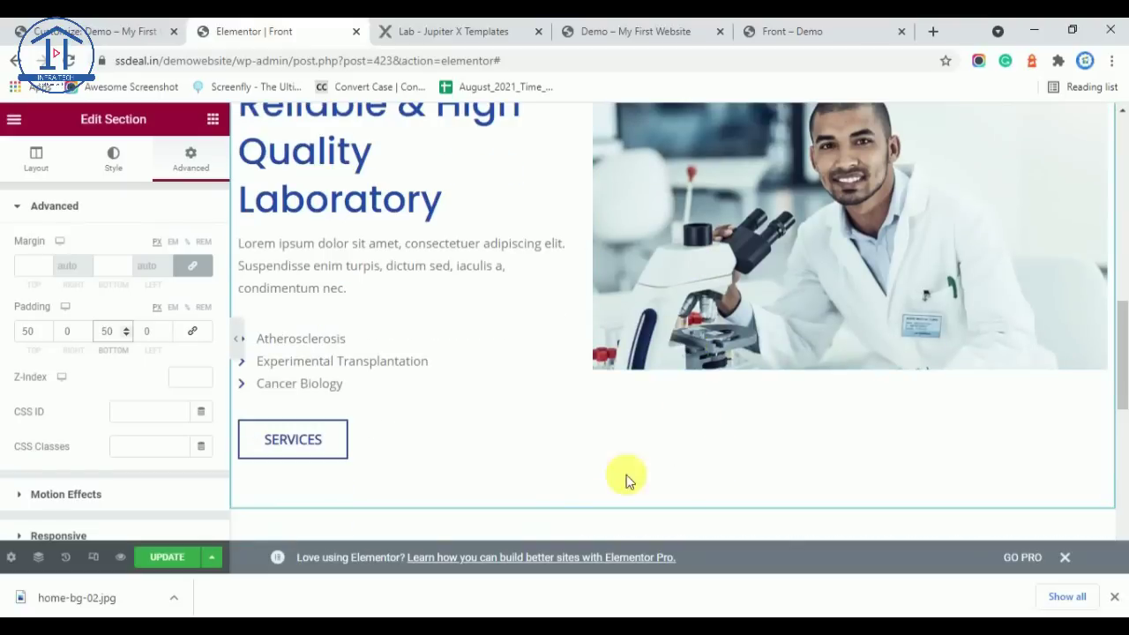
{"action": "scroll", "coordinate": [757, 472], "scroll_direction": "up", "scroll_amount": 2}
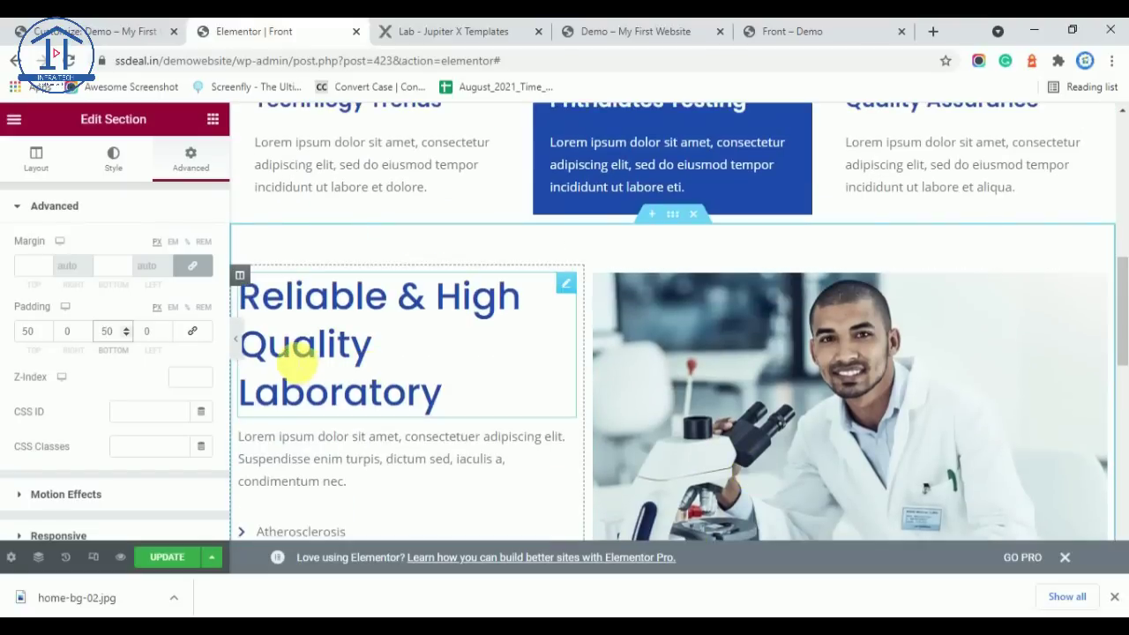
{"action": "left_click", "coordinate": [233, 333]}
{"action": "scroll", "coordinate": [683, 419], "scroll_direction": "down", "scroll_amount": 4}
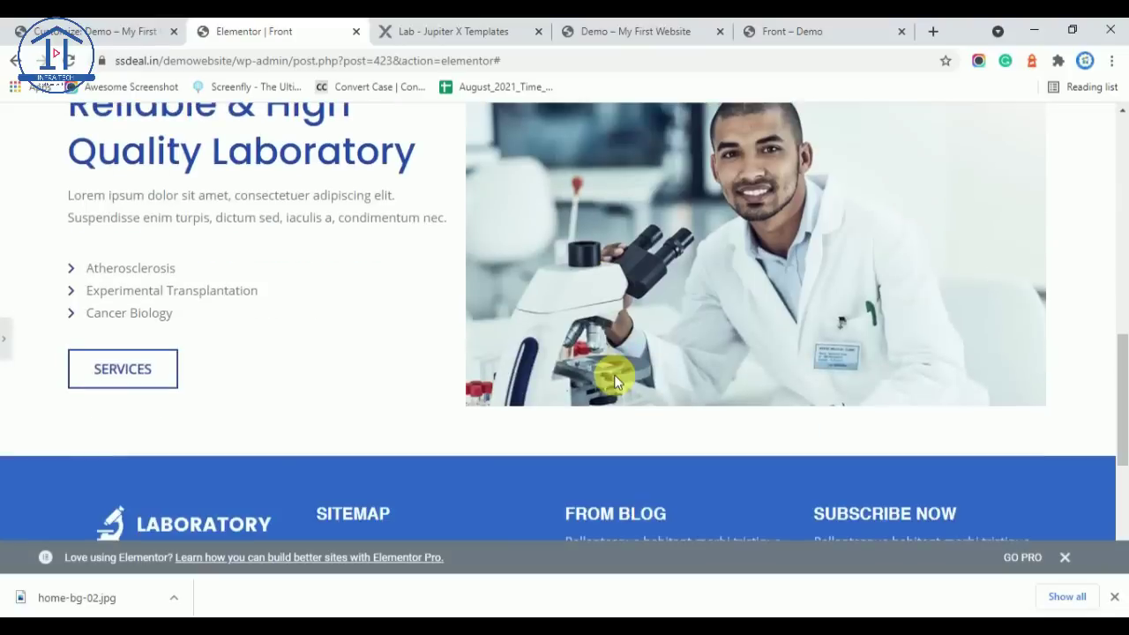
{"action": "scroll", "coordinate": [684, 419], "scroll_direction": "up", "scroll_amount": 4}
{"action": "scroll", "coordinate": [679, 410], "scroll_direction": "down", "scroll_amount": 2}
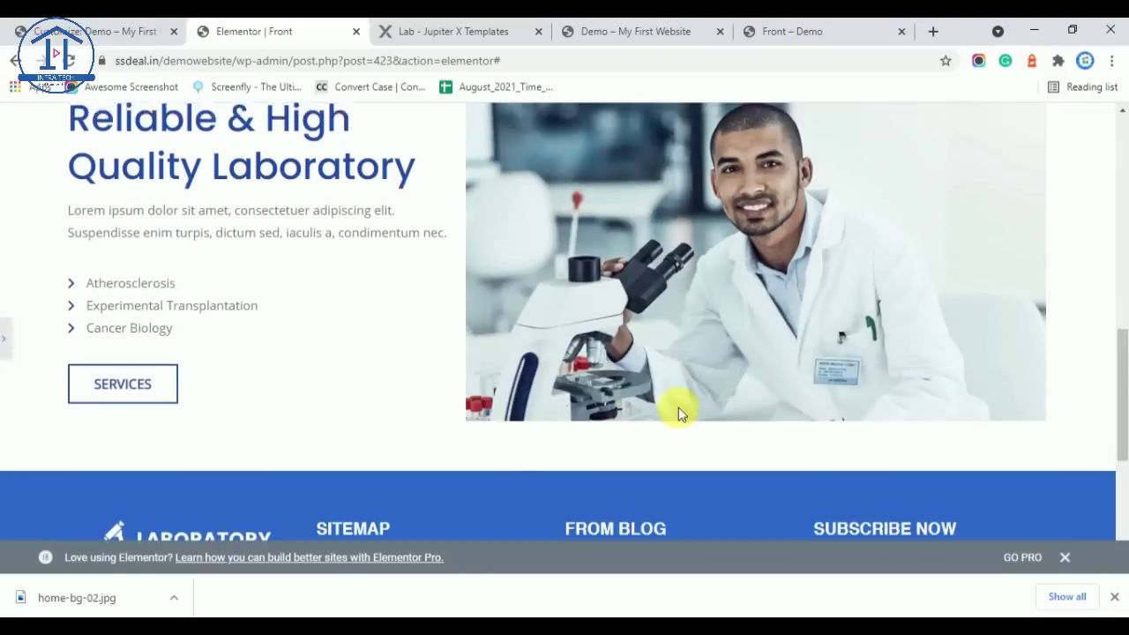
Set the bottom margin of the three-card section containing Technlogy Trends, Phthalates Testing and Quality Assurance to 50 px
{"action": "scroll", "coordinate": [678, 407], "scroll_direction": "up", "scroll_amount": 2}
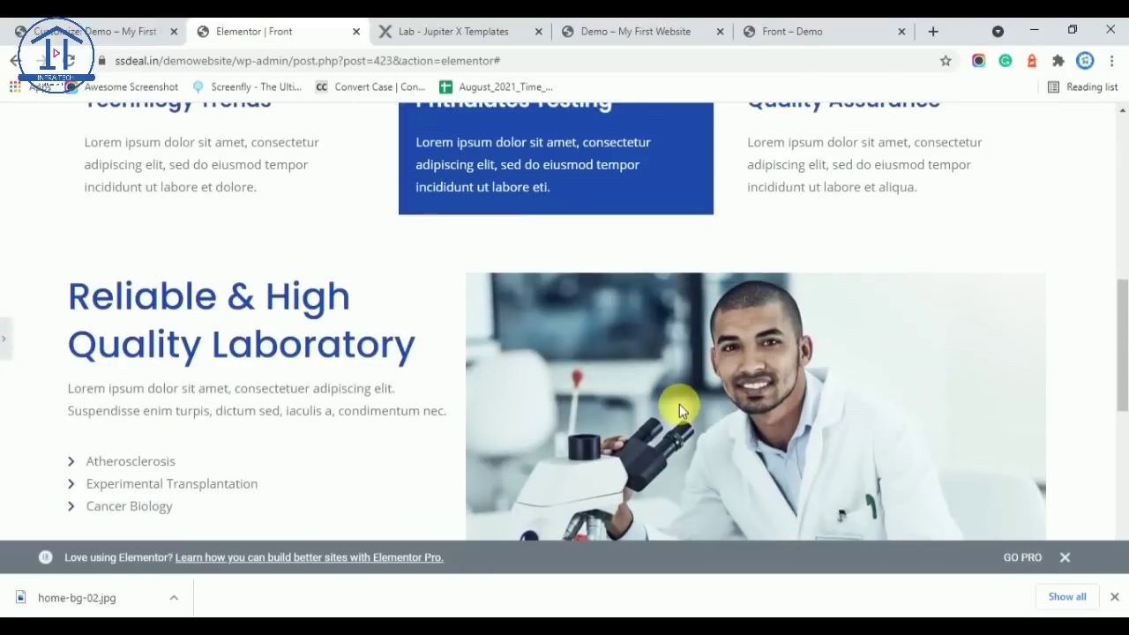
{"action": "left_click", "coordinate": [7, 349]}
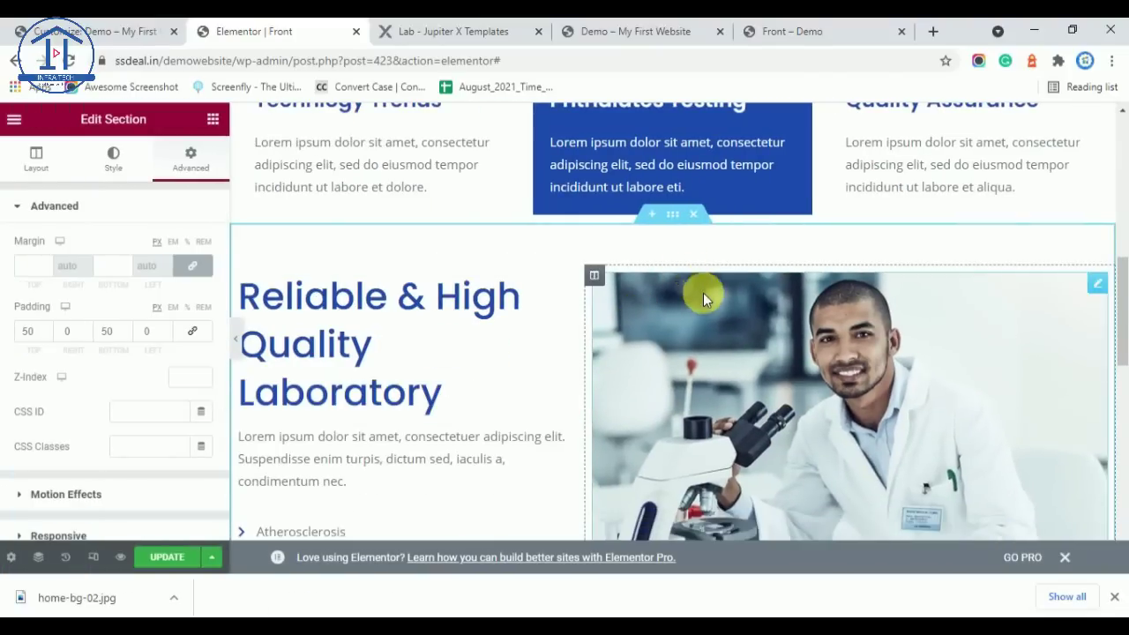
{"action": "scroll", "coordinate": [671, 326], "scroll_direction": "up", "scroll_amount": 2}
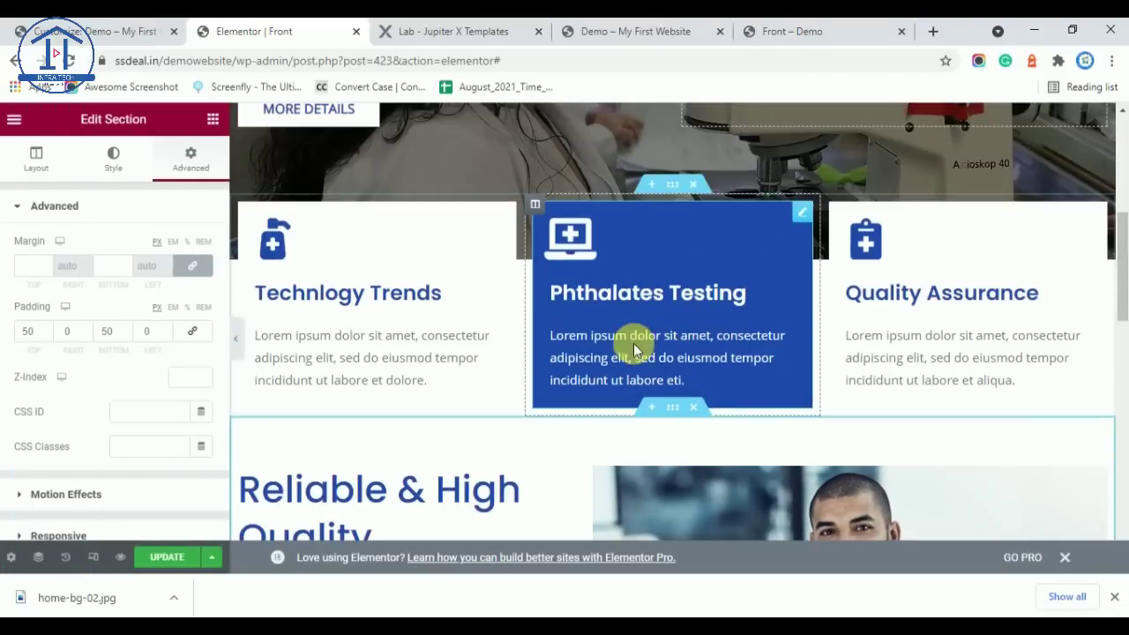
{"action": "left_click", "coordinate": [679, 185]}
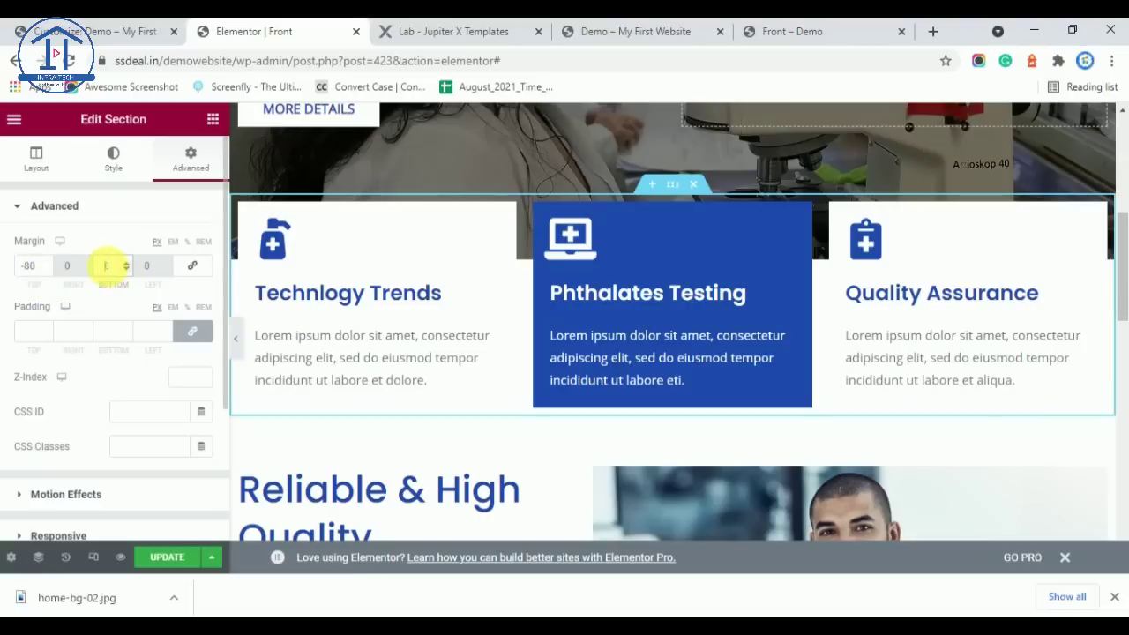
{"action": "left_click", "coordinate": [106, 265]}
{"action": "type", "text": "50"}
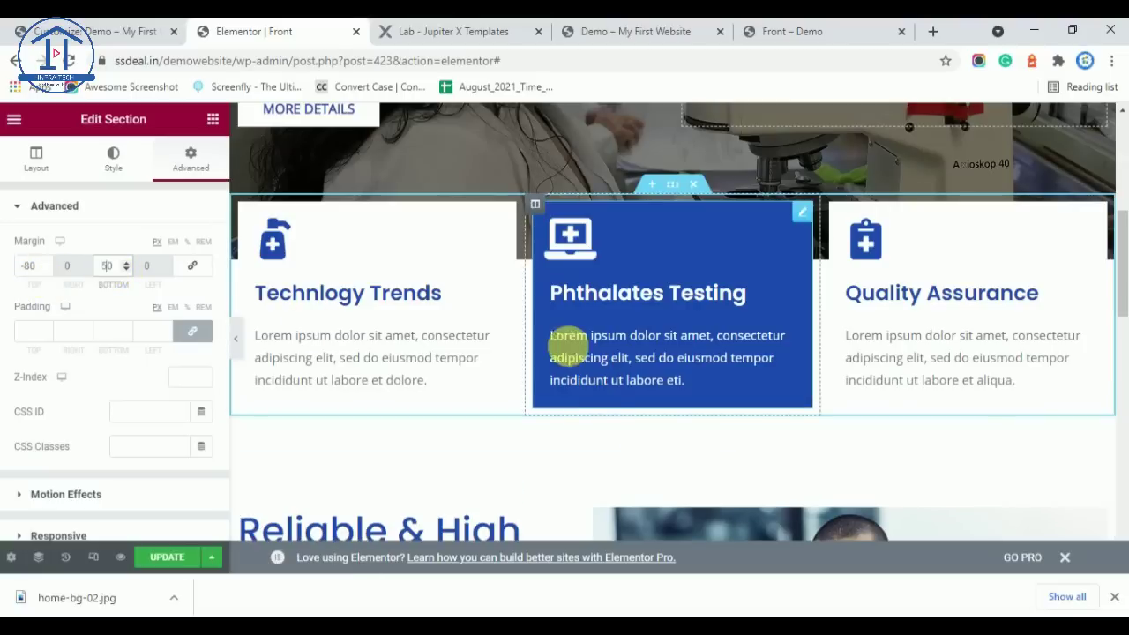
{"action": "scroll", "coordinate": [627, 458], "scroll_direction": "up", "scroll_amount": 3}
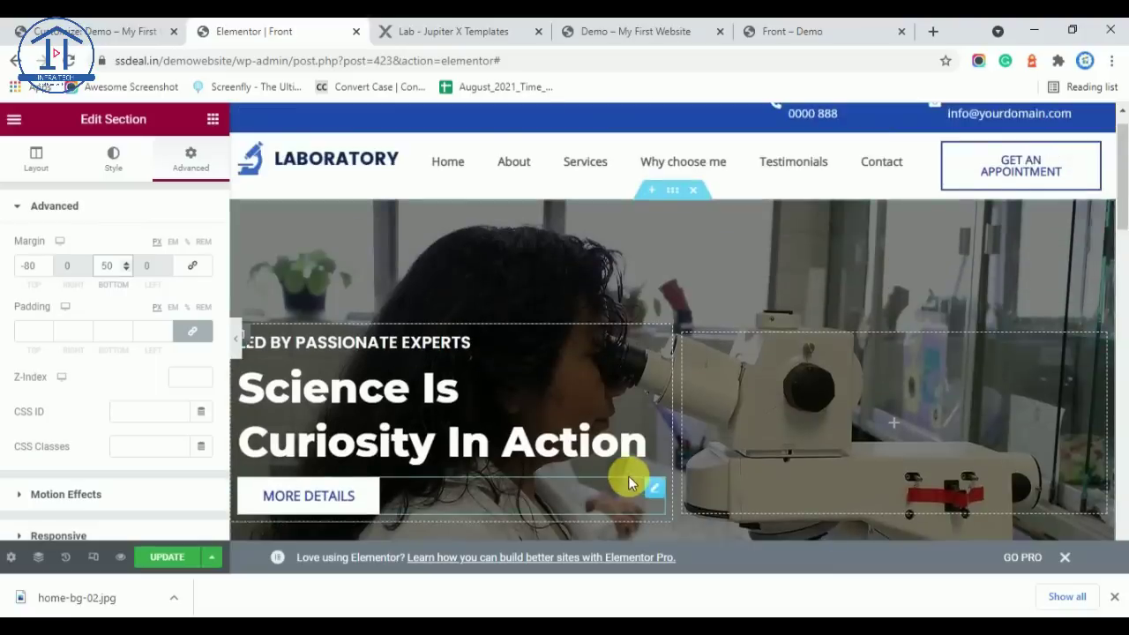
{"action": "scroll", "coordinate": [621, 454], "scroll_direction": "down", "scroll_amount": 2}
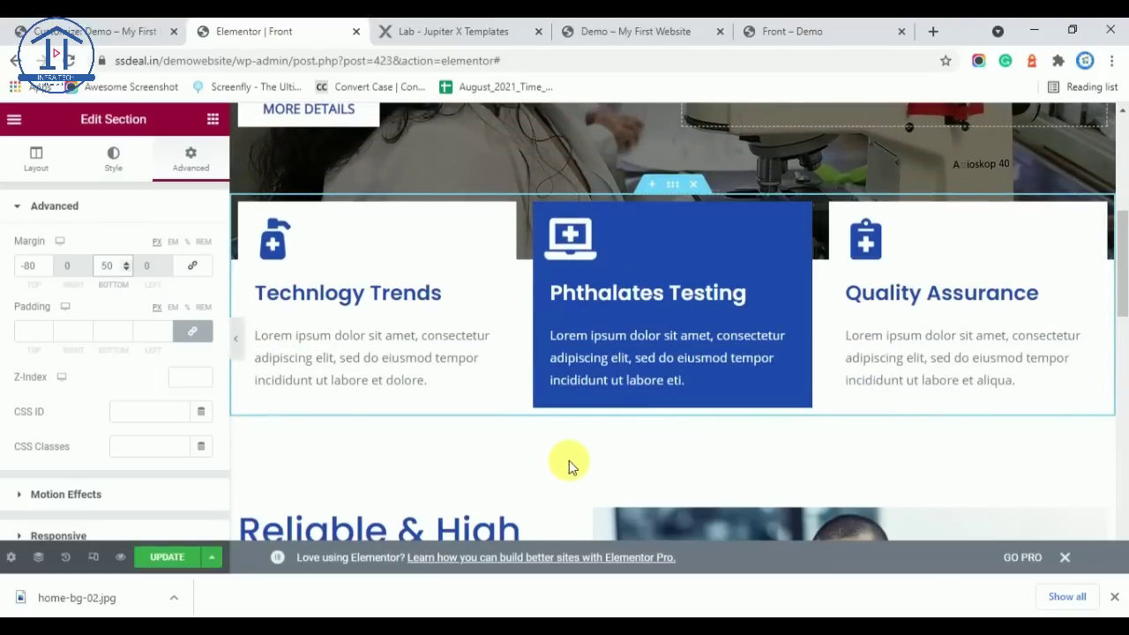
Set the background type of the "Reliable & High Quality Laboratory" section to Classic
{"action": "left_click", "coordinate": [680, 451]}
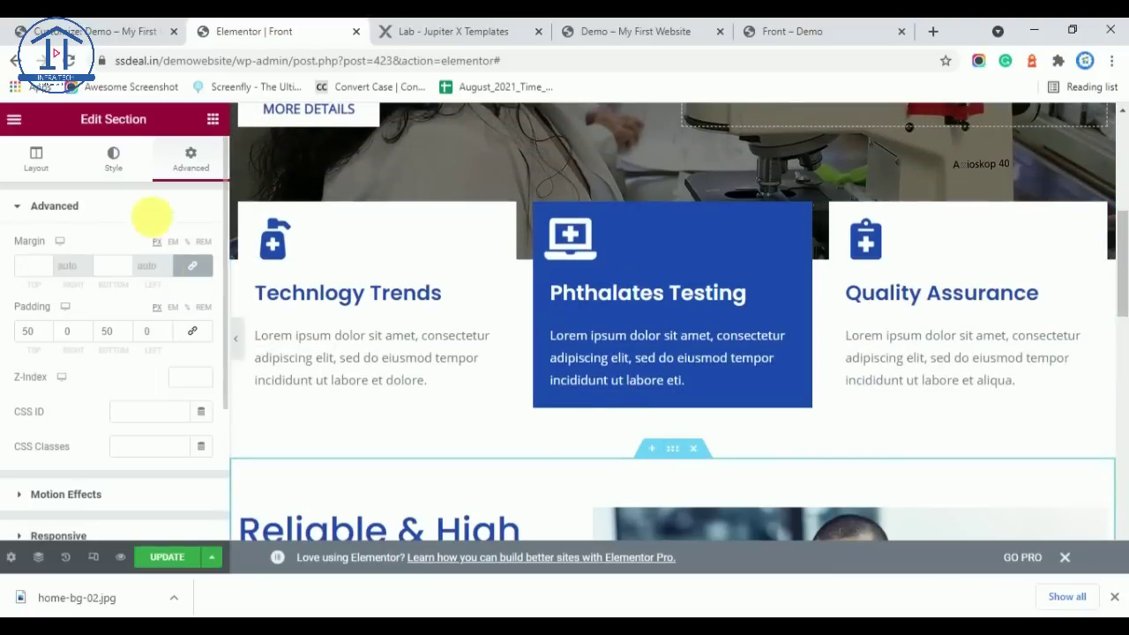
{"action": "left_click", "coordinate": [113, 159]}
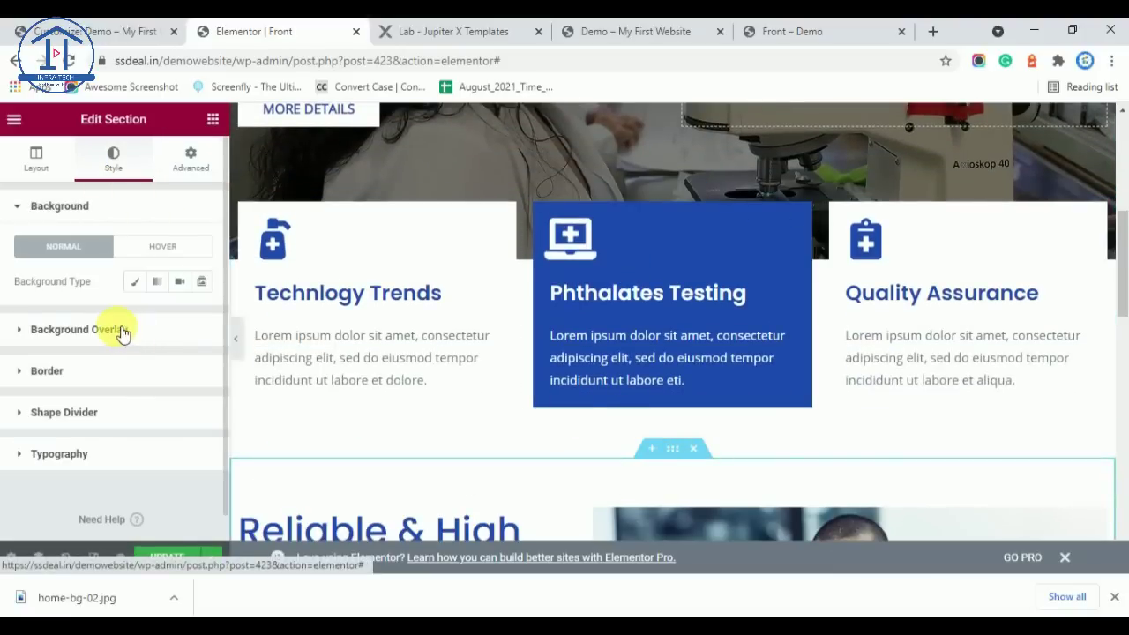
{"action": "left_click", "coordinate": [143, 283]}
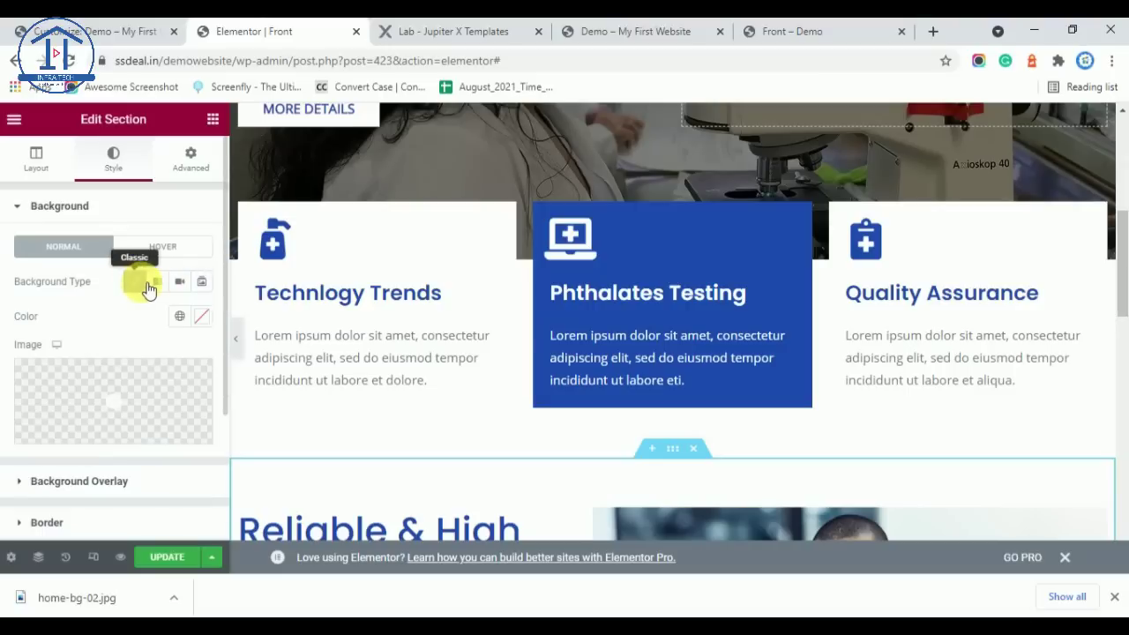
Try the tan saved global color and Saved Color #2 as the section's background
{"action": "left_click", "coordinate": [183, 317]}
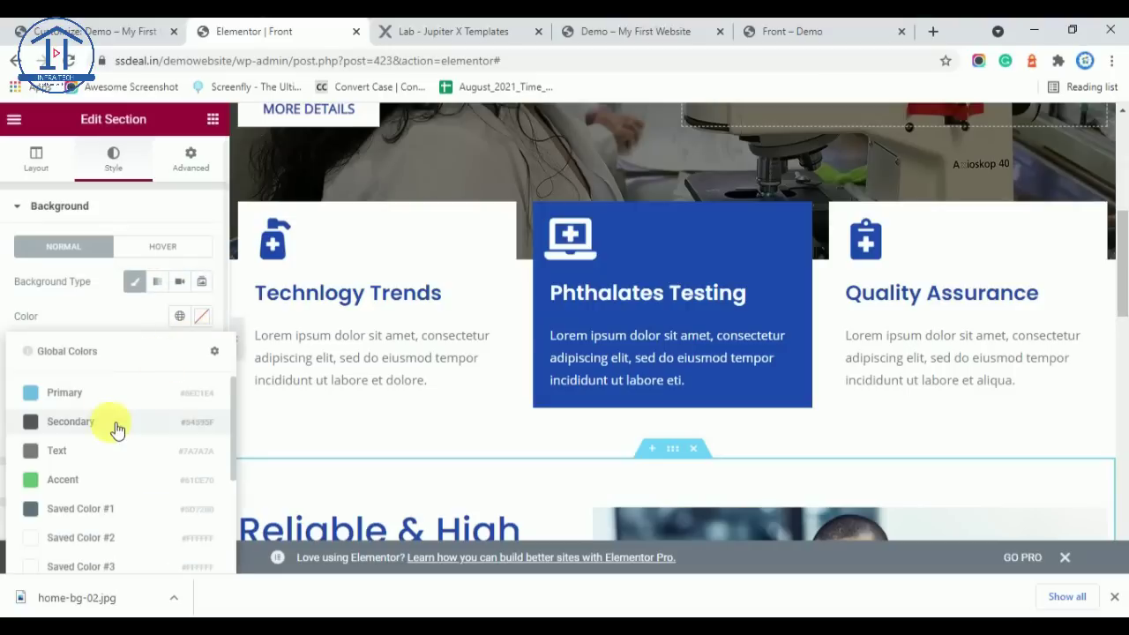
{"action": "scroll", "coordinate": [113, 429], "scroll_direction": "down", "scroll_amount": 3}
{"action": "left_click", "coordinate": [83, 433]}
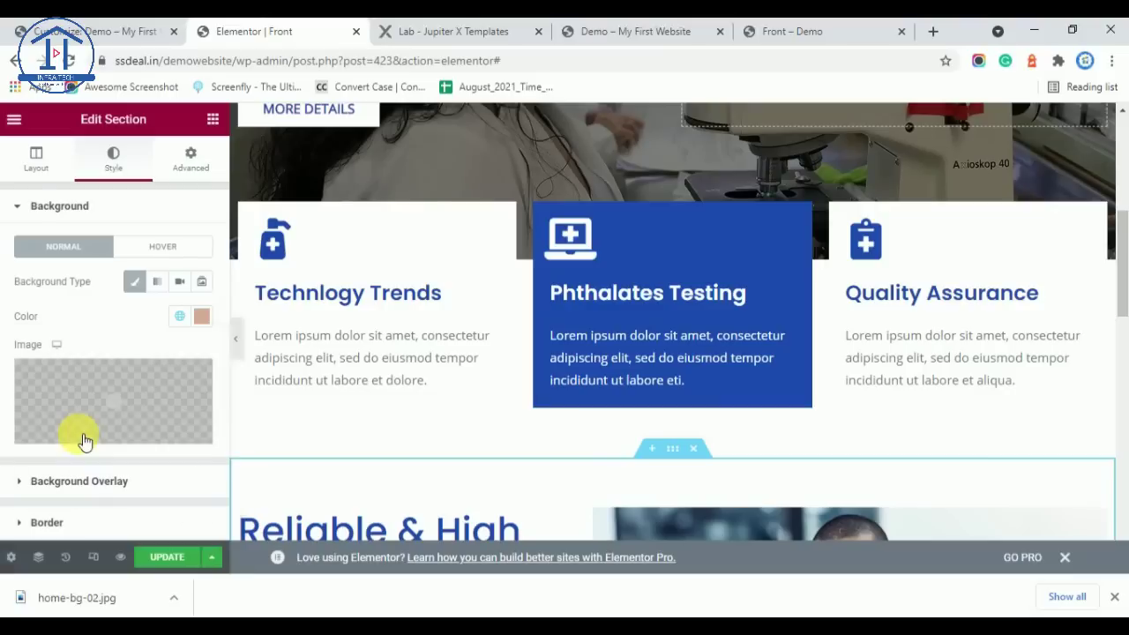
{"action": "left_click", "coordinate": [184, 318]}
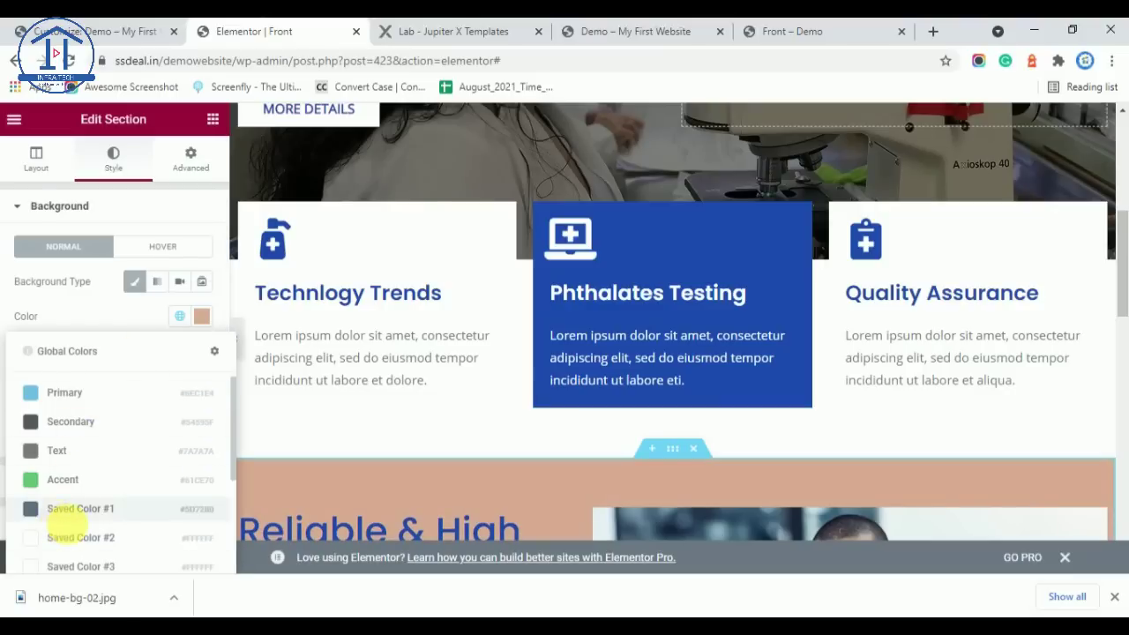
{"action": "left_click", "coordinate": [86, 540]}
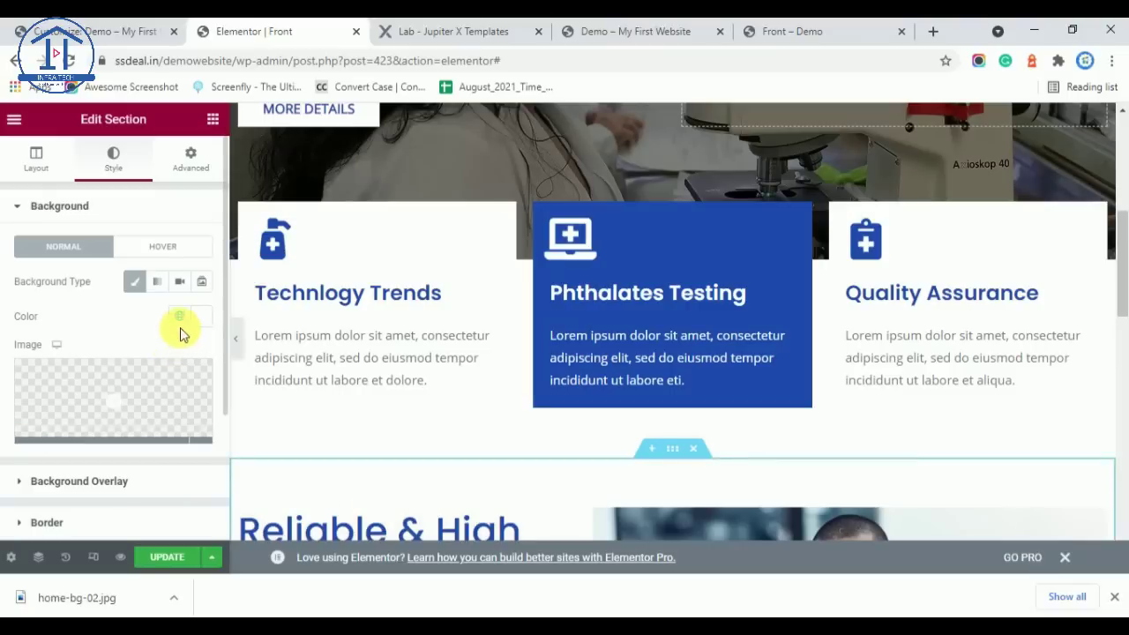
Apply the Footer Text color from the global colors to the section's background
{"action": "left_click", "coordinate": [180, 317]}
{"action": "scroll", "coordinate": [150, 432], "scroll_direction": "down", "scroll_amount": 5}
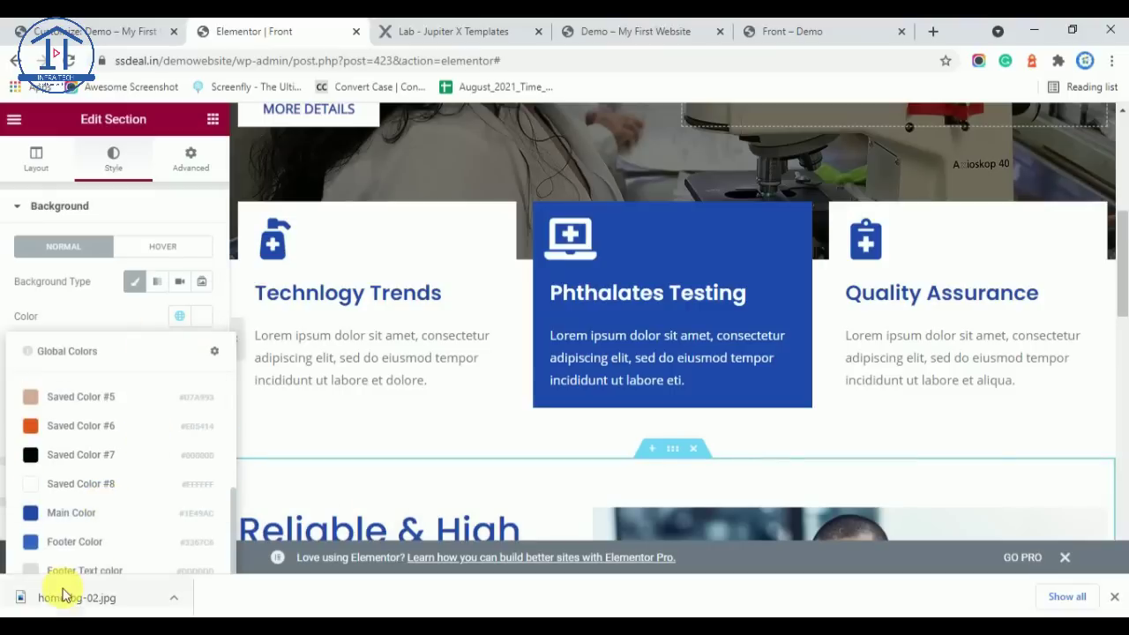
{"action": "left_click", "coordinate": [61, 571]}
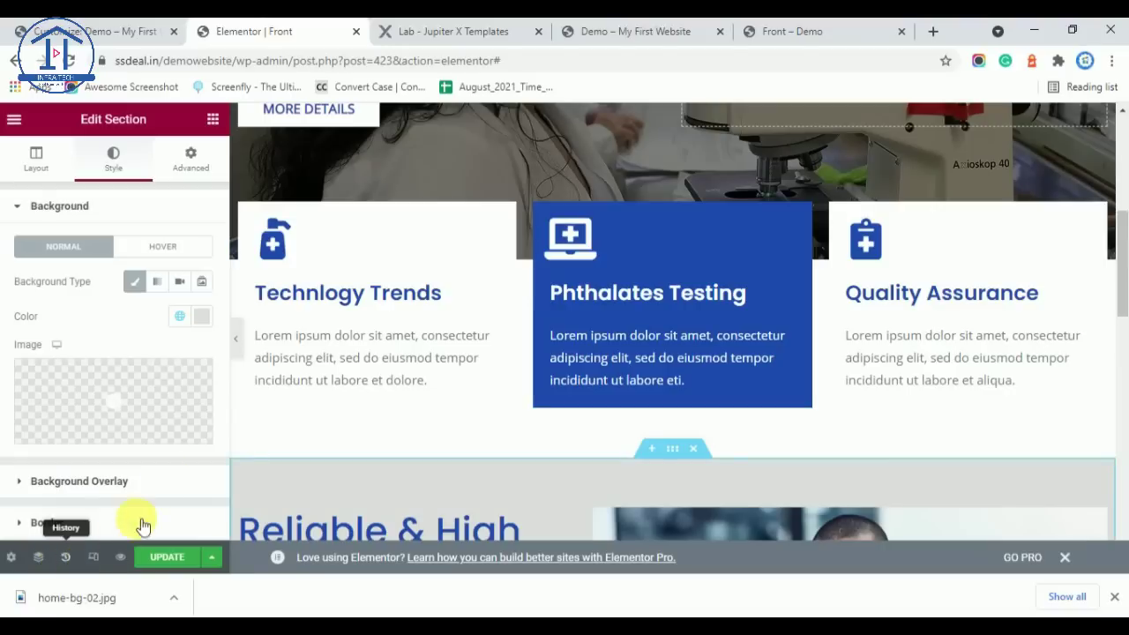
Preview the page at full width and examine how the section's background works with the cards above and the footer below
{"action": "left_click", "coordinate": [236, 339]}
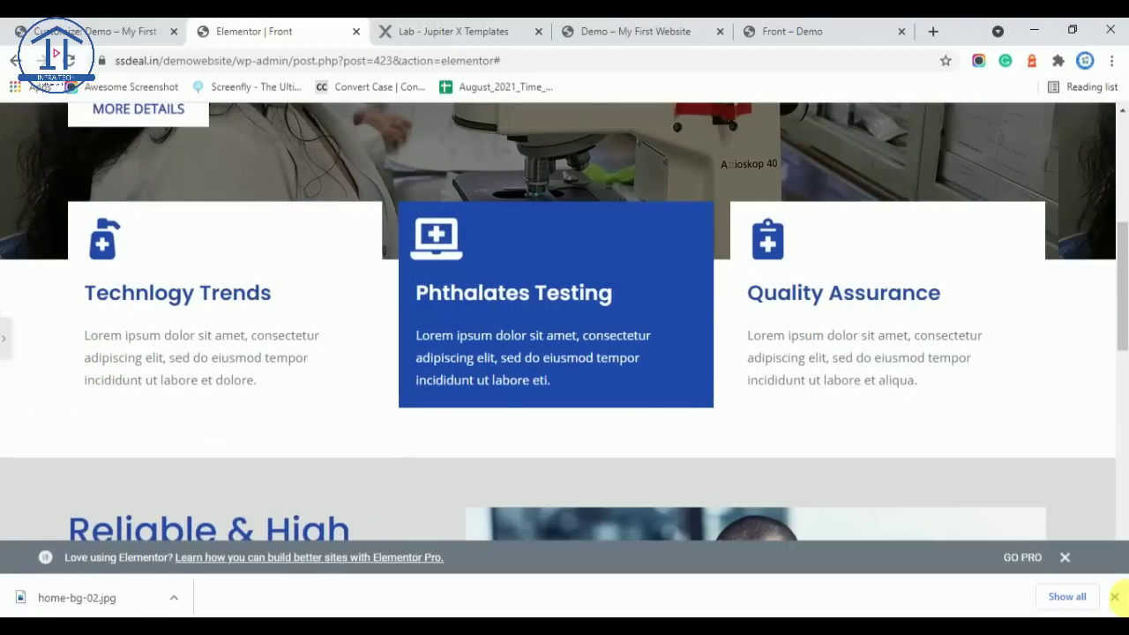
{"action": "left_click", "coordinate": [1113, 598]}
{"action": "scroll", "coordinate": [588, 453], "scroll_direction": "down", "scroll_amount": 4}
{"action": "scroll", "coordinate": [270, 412], "scroll_direction": "up", "scroll_amount": 2}
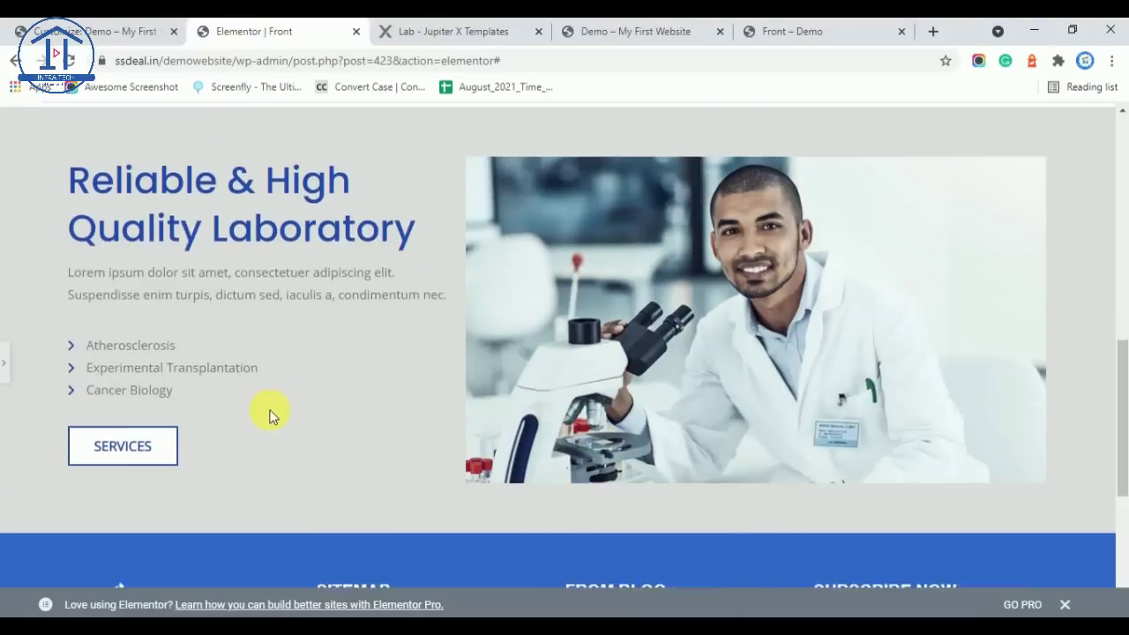
{"action": "scroll", "coordinate": [195, 366], "scroll_direction": "down", "scroll_amount": 2}
{"action": "scroll", "coordinate": [250, 421], "scroll_direction": "up", "scroll_amount": 6}
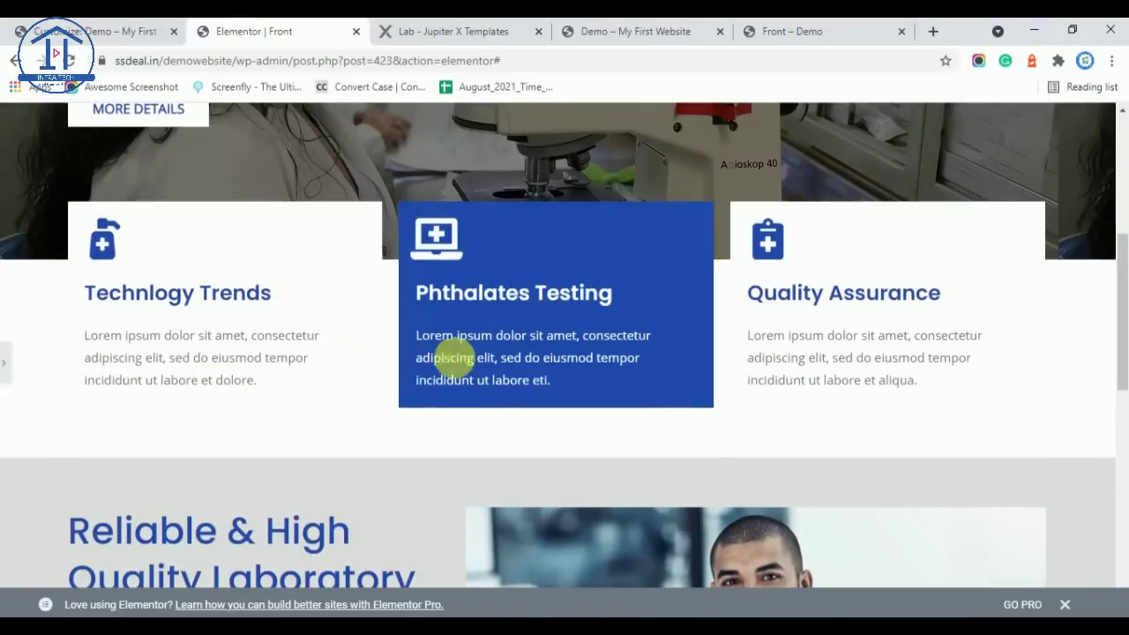
{"action": "scroll", "coordinate": [400, 477], "scroll_direction": "down", "scroll_amount": 2}
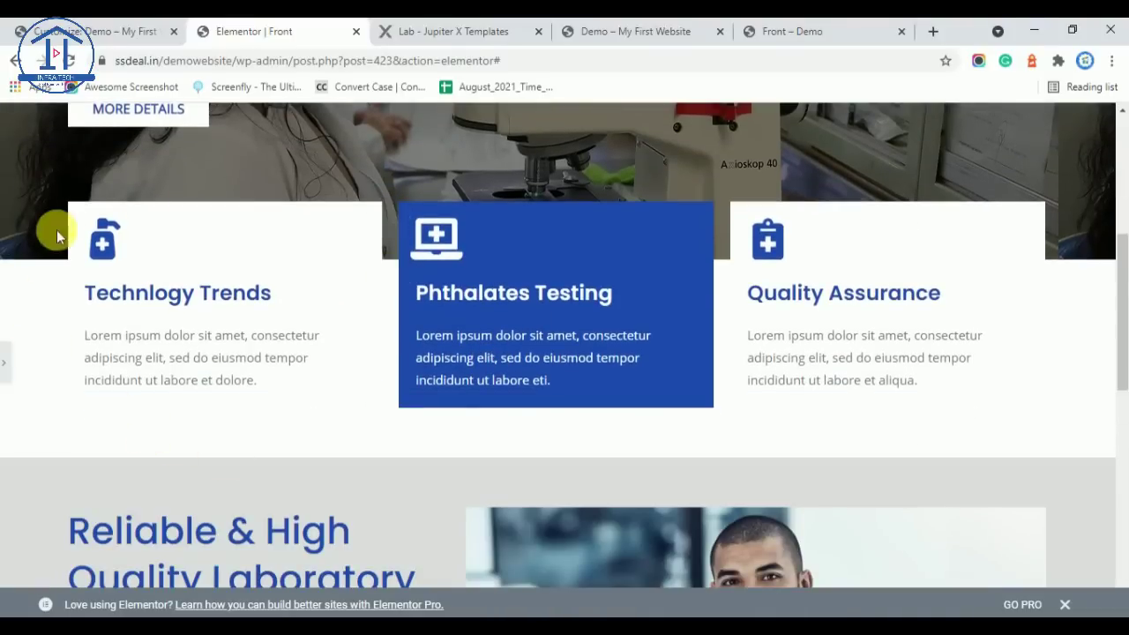
{"action": "scroll", "coordinate": [389, 351], "scroll_direction": "down", "scroll_amount": 6}
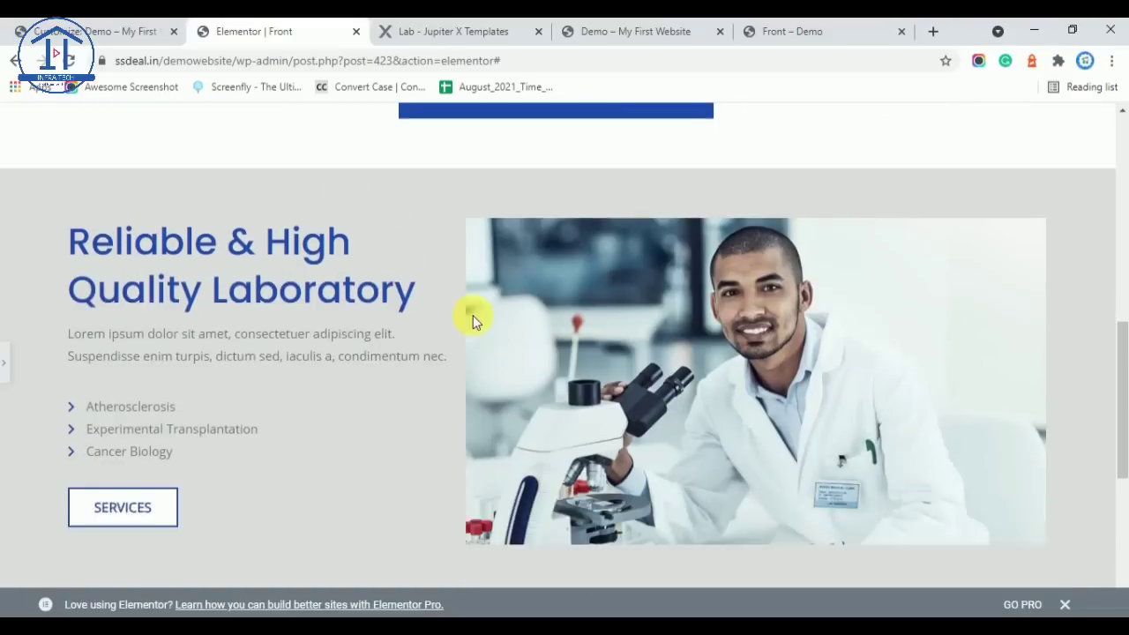
{"action": "scroll", "coordinate": [100, 401], "scroll_direction": "up", "scroll_amount": 2}
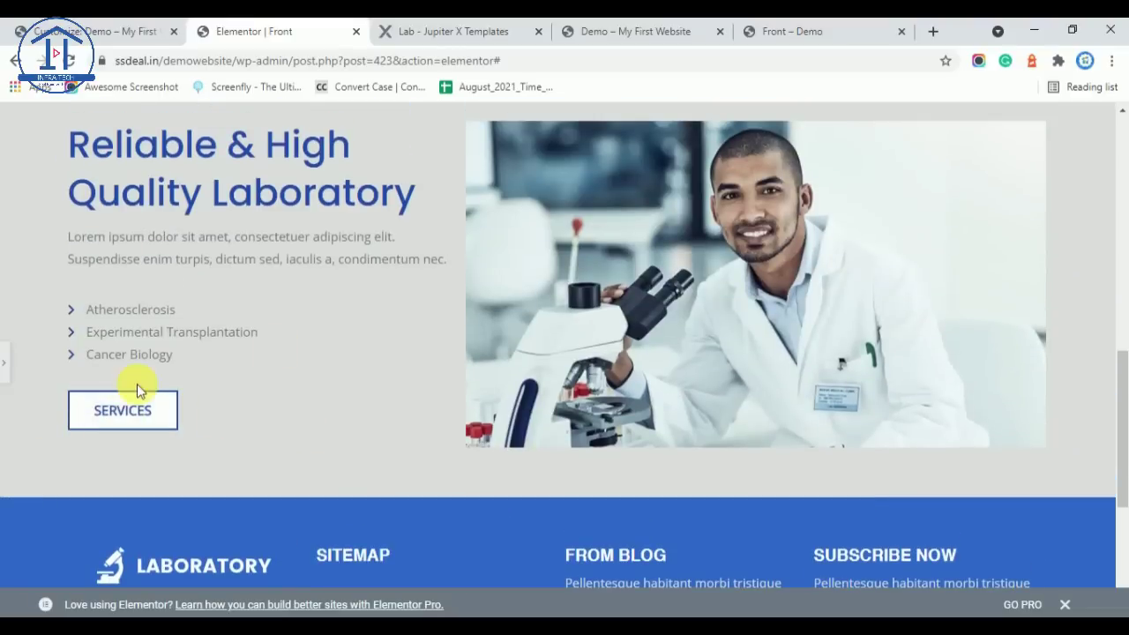
Lighten the section's background color to #F2F2F2 and preview the section at full page width
{"action": "left_click", "coordinate": [14, 375]}
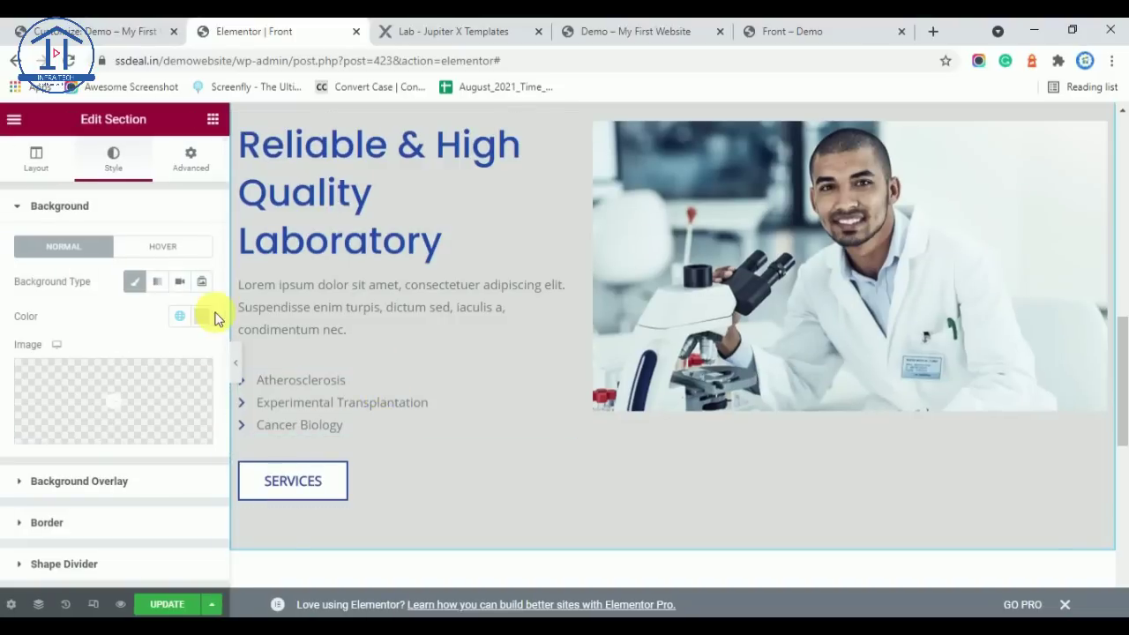
{"action": "left_click", "coordinate": [202, 317]}
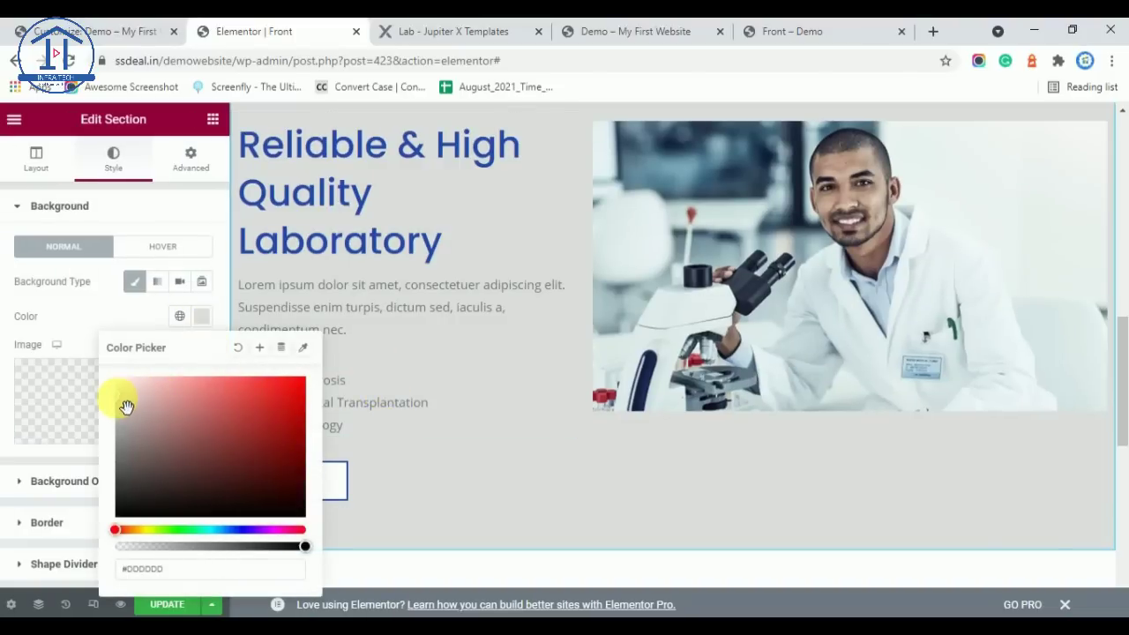
{"action": "left_click_drag", "start_coordinate": [124, 400], "coordinate": [113, 391]}
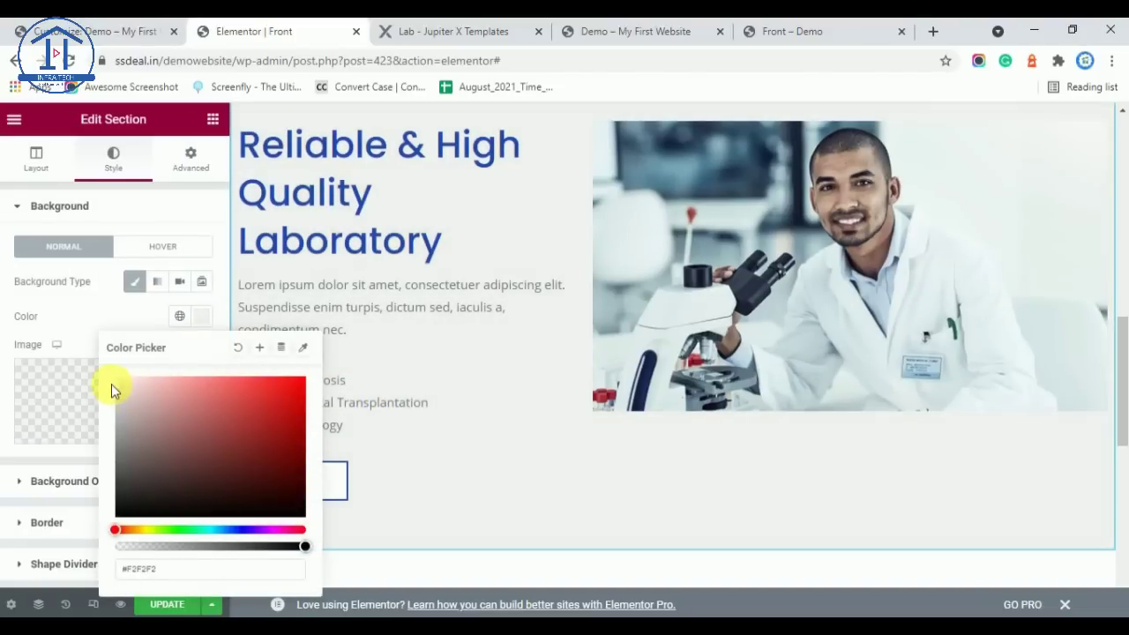
{"action": "left_click", "coordinate": [162, 324]}
{"action": "scroll", "coordinate": [517, 395], "scroll_direction": "up", "scroll_amount": 4}
{"action": "scroll", "coordinate": [517, 395], "scroll_direction": "down", "scroll_amount": 2}
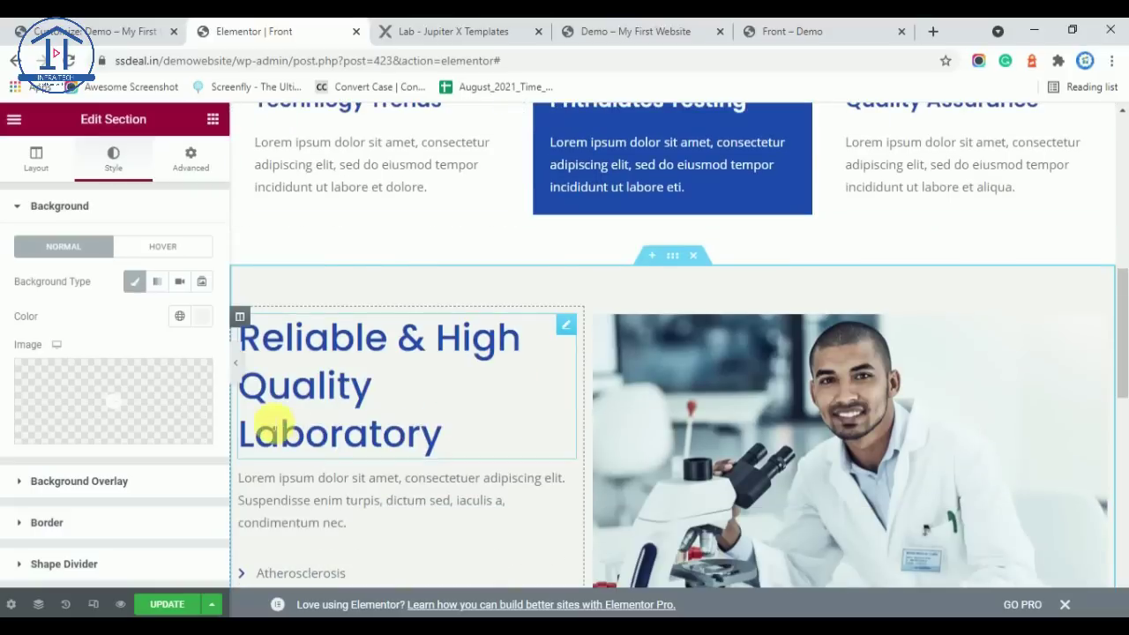
{"action": "left_click", "coordinate": [235, 365]}
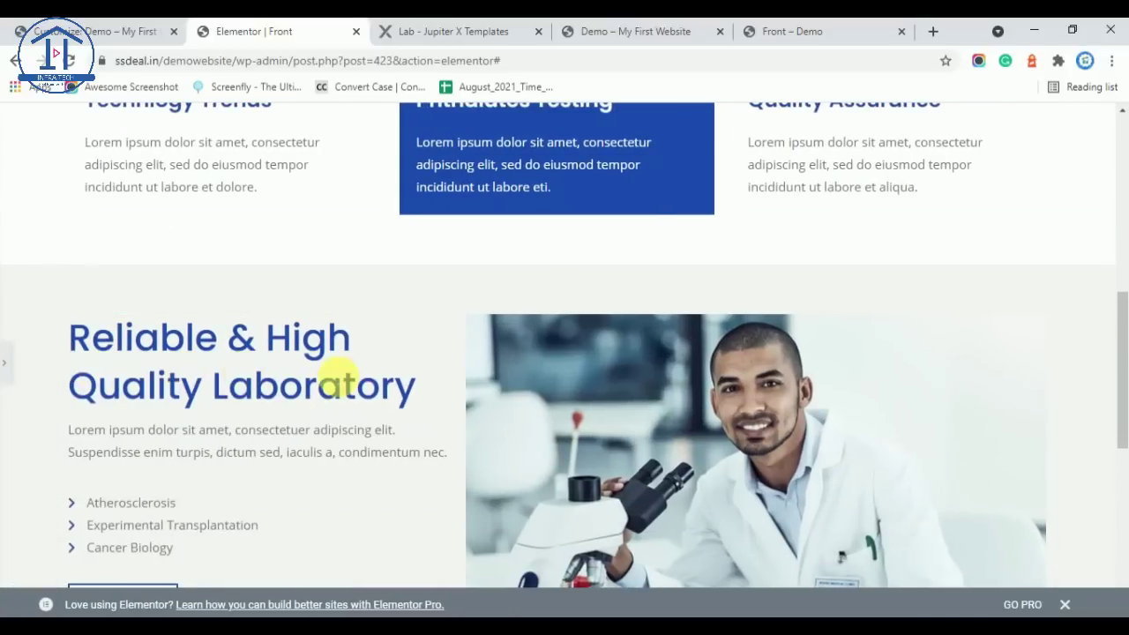
{"action": "scroll", "coordinate": [654, 355], "scroll_direction": "down", "scroll_amount": 2}
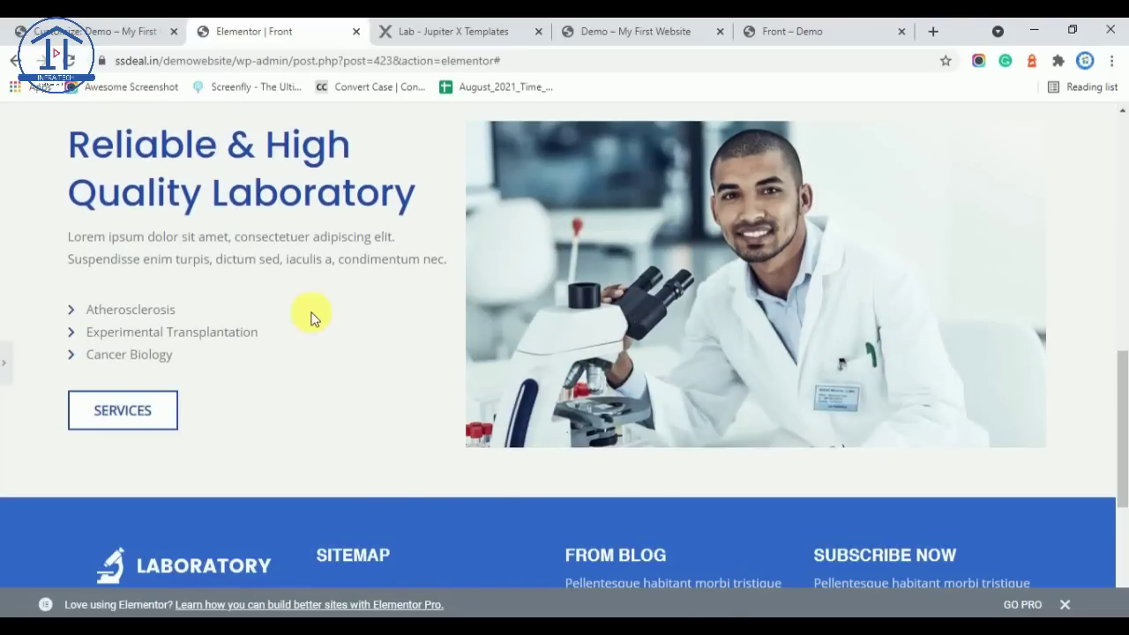
{"action": "scroll", "coordinate": [405, 330], "scroll_direction": "up", "scroll_amount": 2}
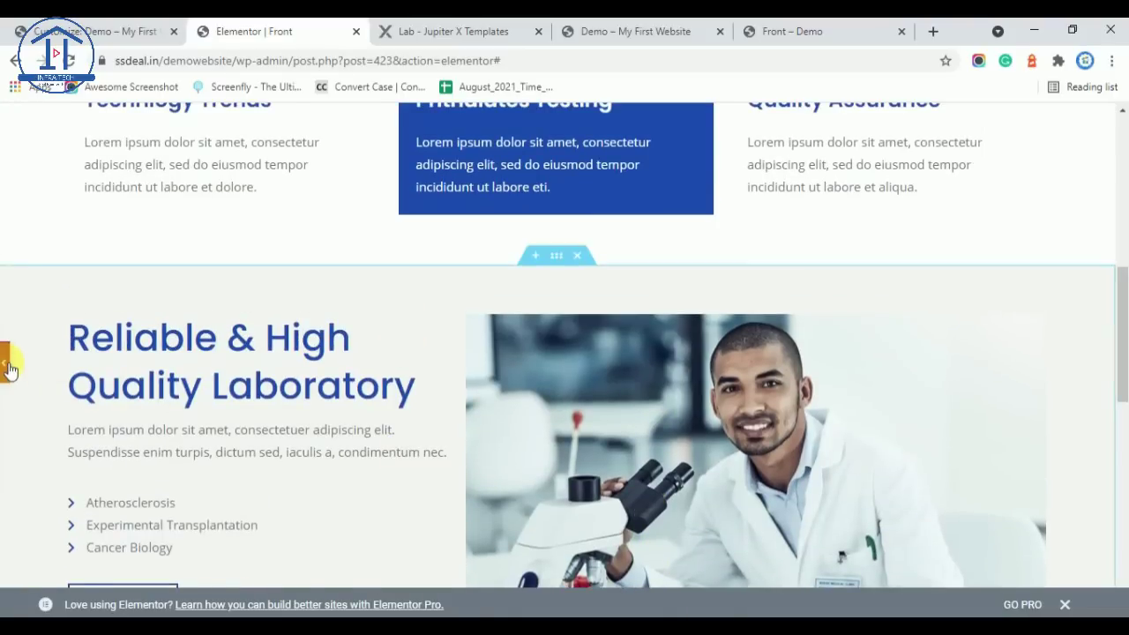
{"action": "left_click", "coordinate": [9, 369]}
Examine the "Explore Our Main Services" section in the Lab template, including its tabs and Pathology Testing content, and return to the Elementor page
{"action": "scroll", "coordinate": [467, 369], "scroll_direction": "down", "scroll_amount": 2}
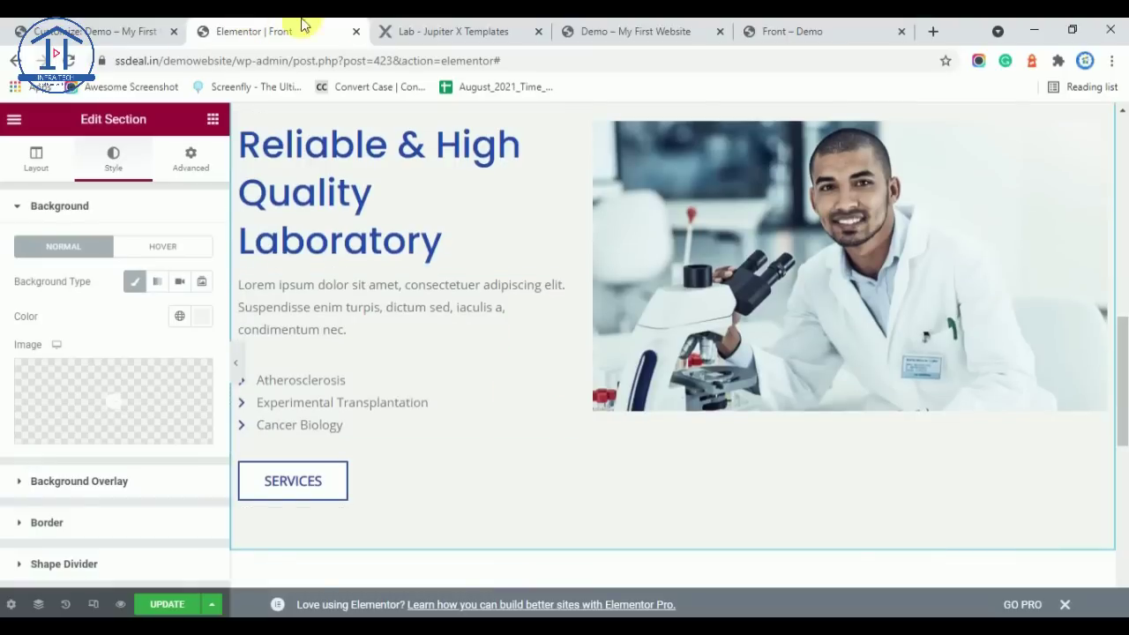
{"action": "left_click", "coordinate": [428, 31]}
{"action": "scroll", "coordinate": [558, 378], "scroll_direction": "down", "scroll_amount": 1}
{"action": "scroll", "coordinate": [565, 375], "scroll_direction": "down", "scroll_amount": 2}
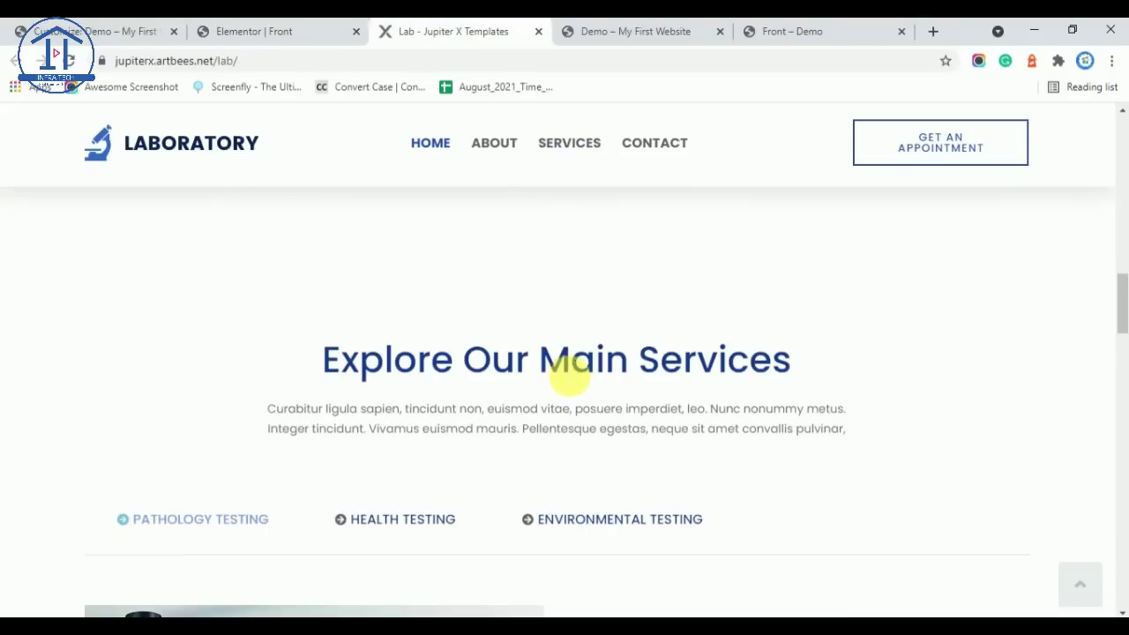
{"action": "scroll", "coordinate": [576, 380], "scroll_direction": "down", "scroll_amount": 2}
{"action": "scroll", "coordinate": [586, 397], "scroll_direction": "up", "scroll_amount": 2}
{"action": "scroll", "coordinate": [600, 353], "scroll_direction": "down", "scroll_amount": 2}
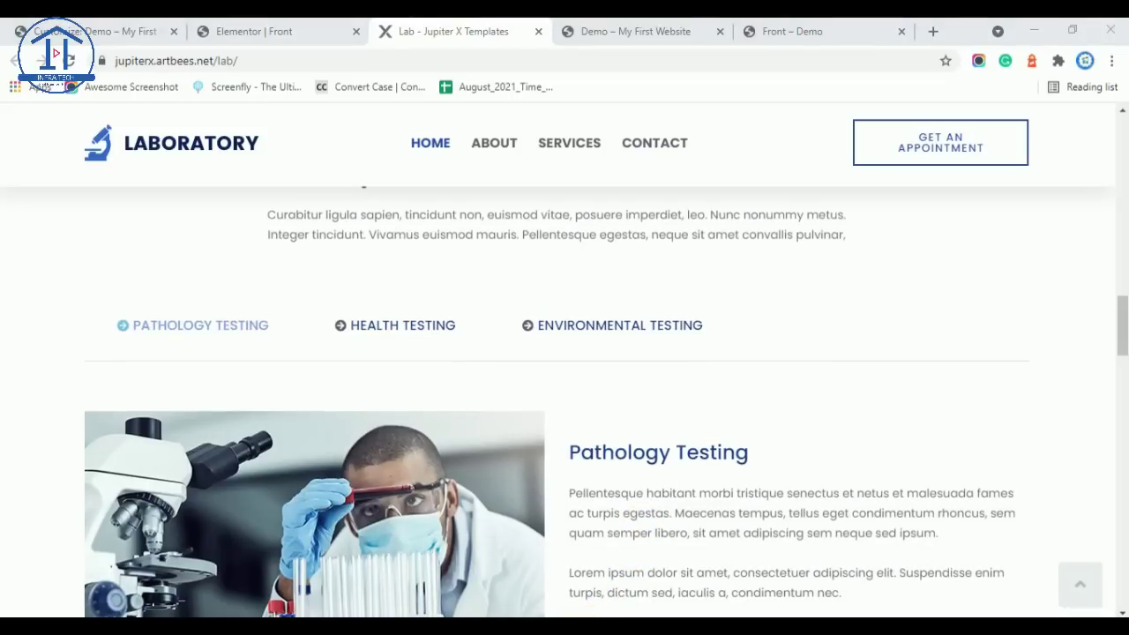
{"action": "scroll", "coordinate": [387, 369], "scroll_direction": "up", "scroll_amount": 2}
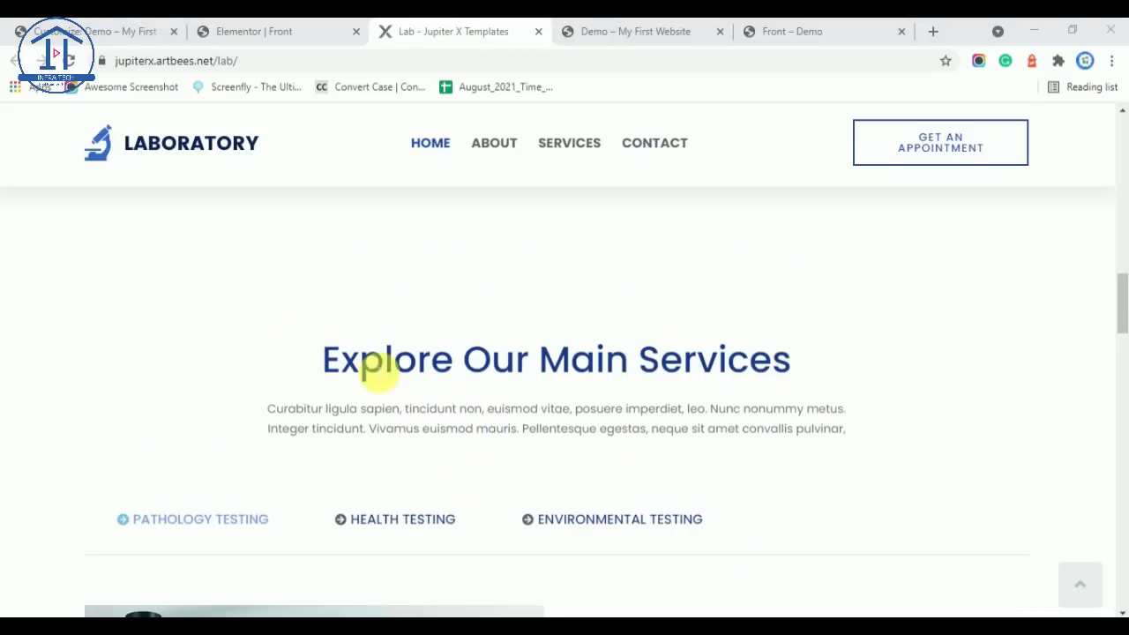
{"action": "left_click", "coordinate": [240, 31]}
{"action": "scroll", "coordinate": [547, 298], "scroll_direction": "up", "scroll_amount": 2}
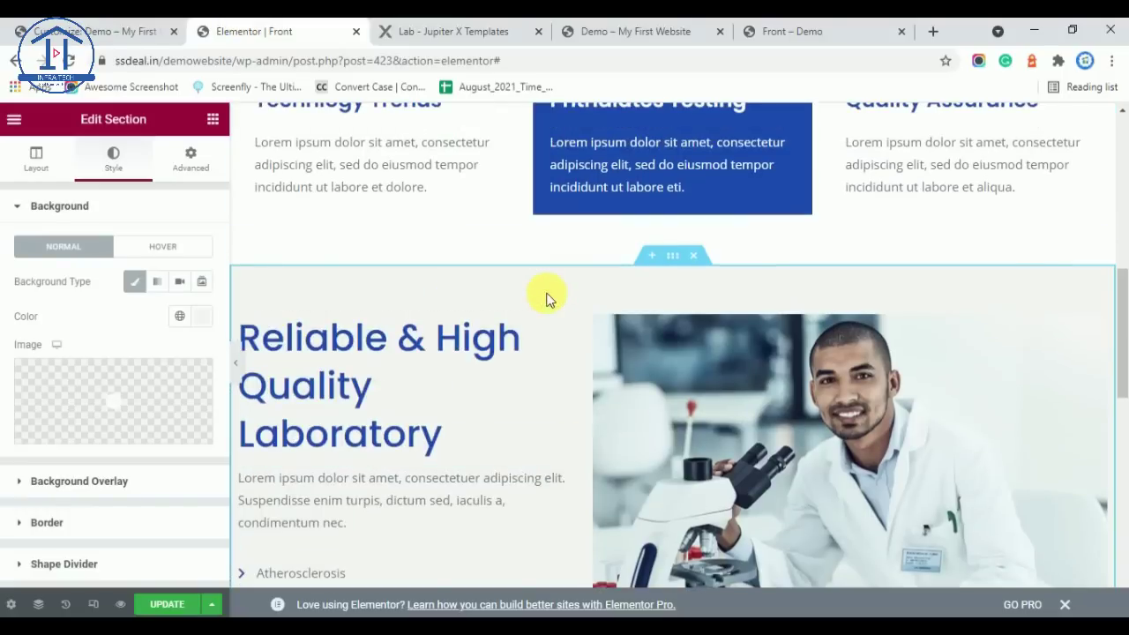
{"action": "scroll", "coordinate": [604, 350], "scroll_direction": "up", "scroll_amount": 4}
{"action": "scroll", "coordinate": [604, 349], "scroll_direction": "down", "scroll_amount": 8}
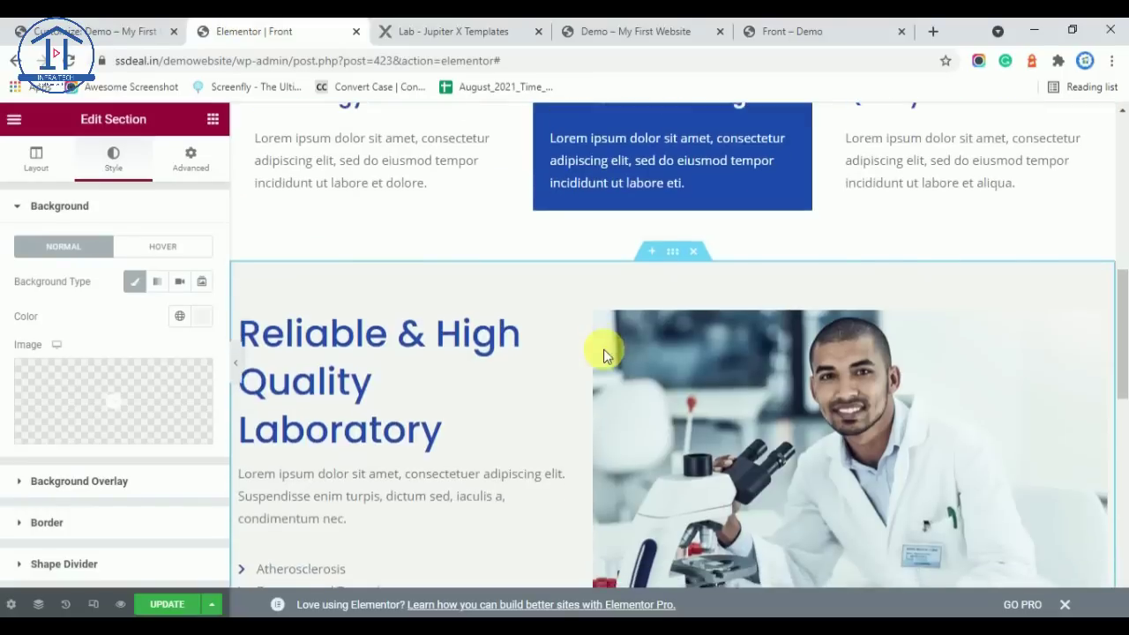
Add a new single-column section below the "Reliable & High Quality Laboratory" section
{"action": "scroll", "coordinate": [603, 349], "scroll_direction": "down", "scroll_amount": 2}
{"action": "left_click", "coordinate": [610, 282]}
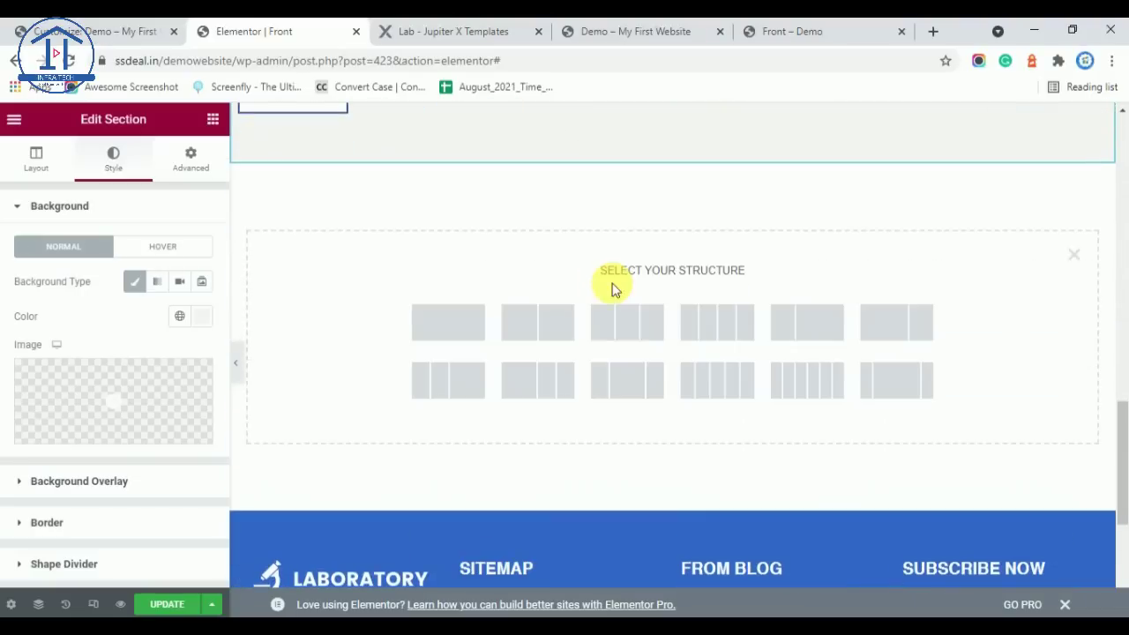
{"action": "left_click", "coordinate": [484, 325]}
{"action": "scroll", "coordinate": [564, 401], "scroll_direction": "up", "scroll_amount": 2}
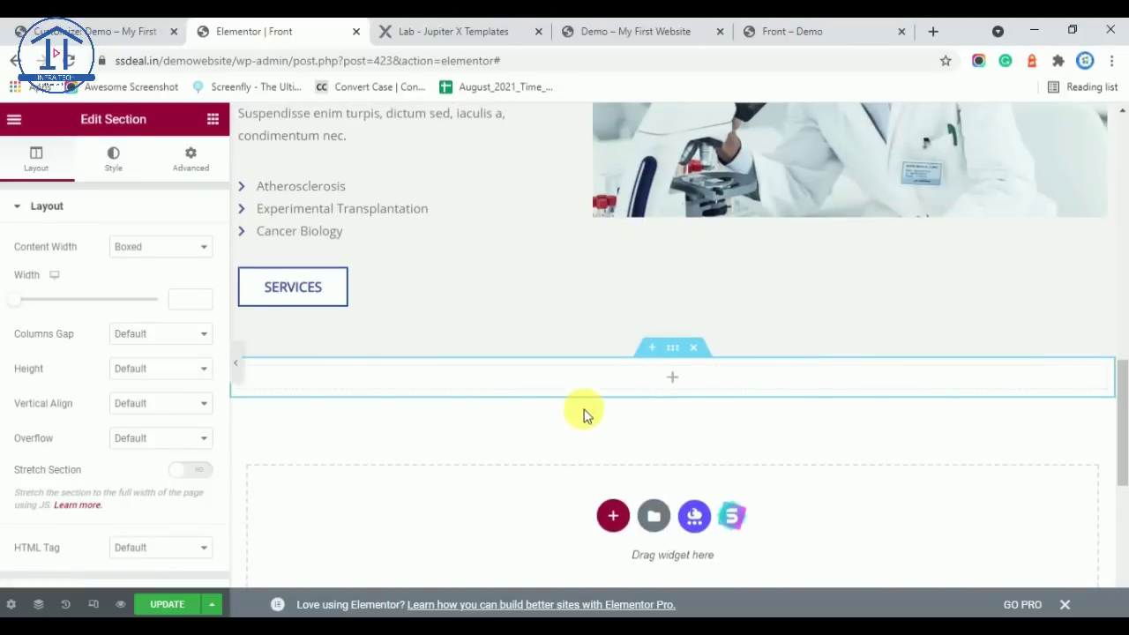
{"action": "left_click", "coordinate": [454, 26]}
{"action": "left_click", "coordinate": [308, 26]}
Copy the "Reliable & High Quality Laboratory" heading and paste it into the new empty section
{"action": "scroll", "coordinate": [502, 335], "scroll_direction": "up", "scroll_amount": 3}
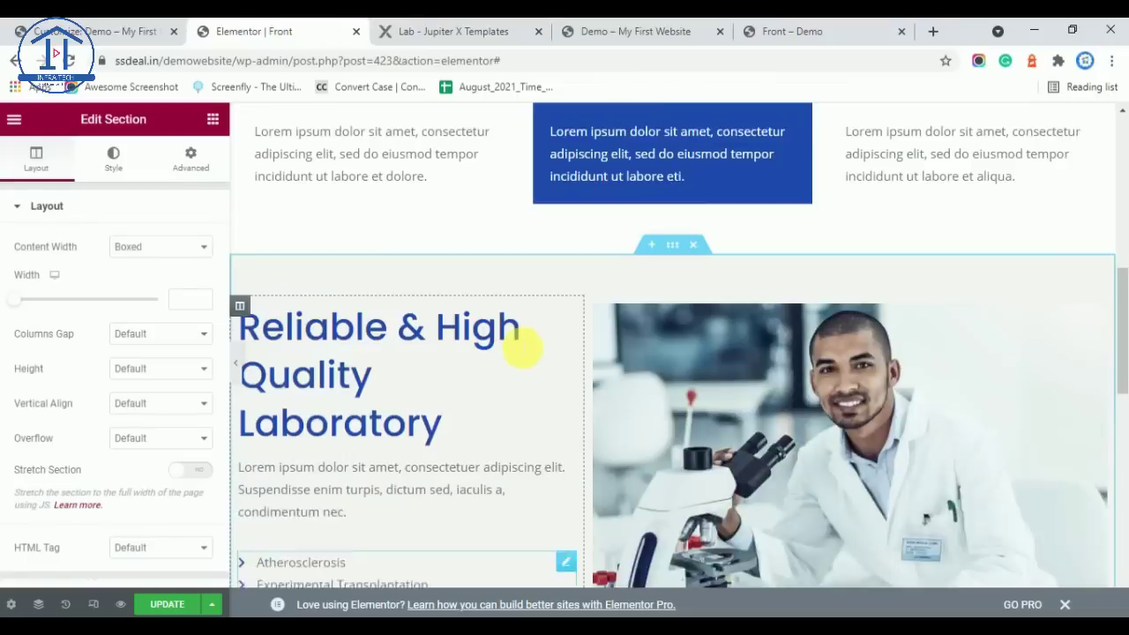
{"action": "right_click", "coordinate": [370, 365]}
{"action": "left_click", "coordinate": [429, 433]}
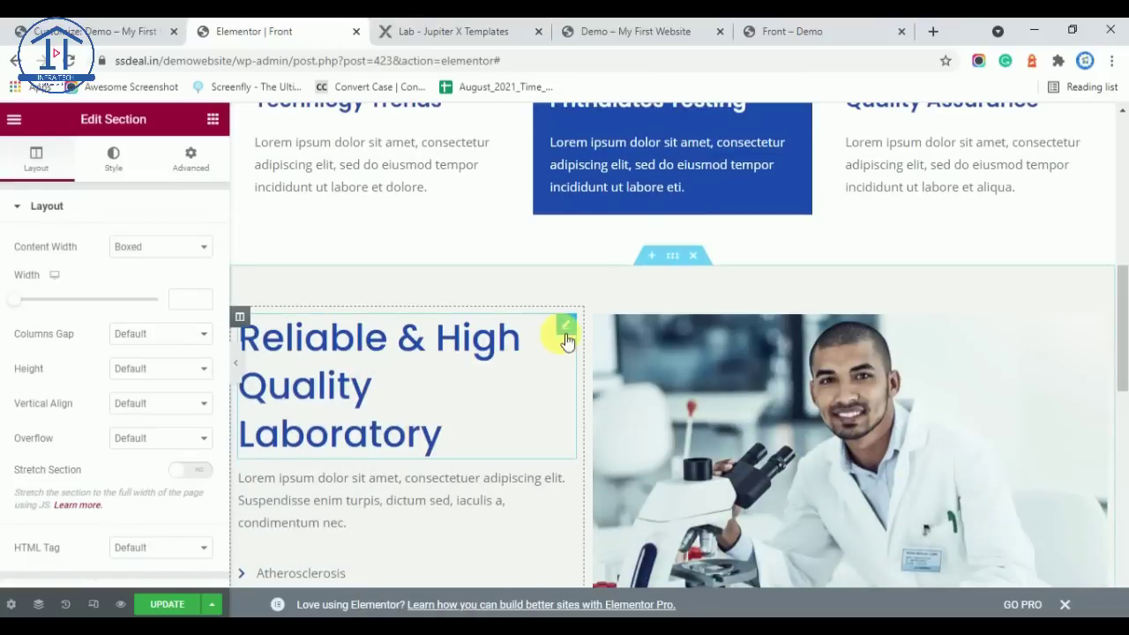
{"action": "scroll", "coordinate": [564, 343], "scroll_direction": "down", "scroll_amount": 5}
{"action": "scroll", "coordinate": [580, 346], "scroll_direction": "up", "scroll_amount": 1}
{"action": "right_click", "coordinate": [569, 374]}
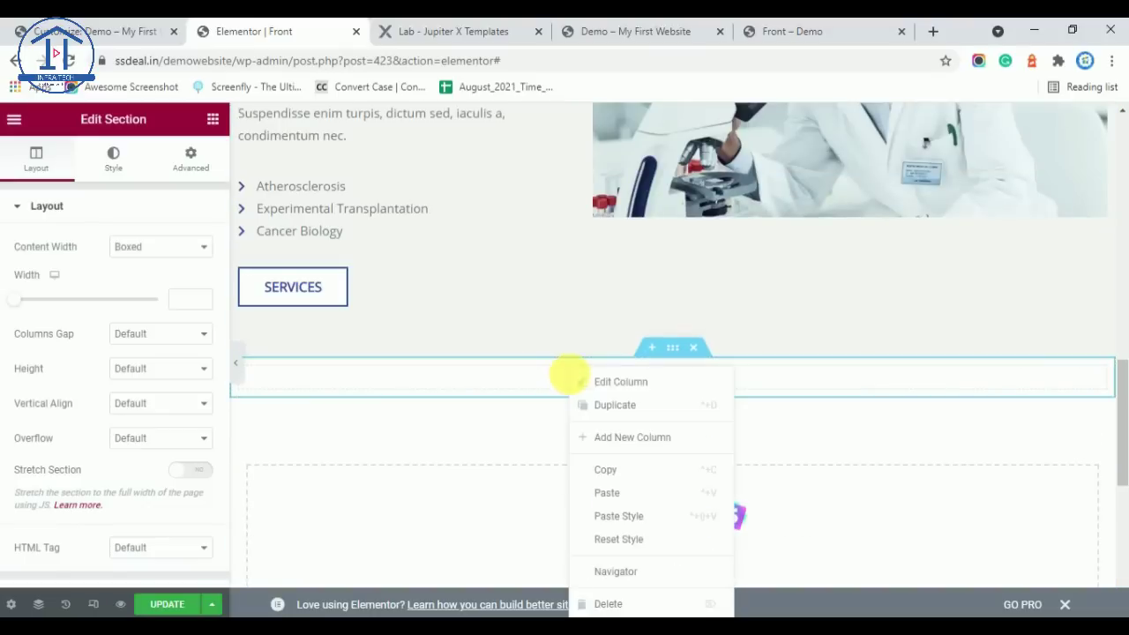
{"action": "left_click", "coordinate": [615, 492]}
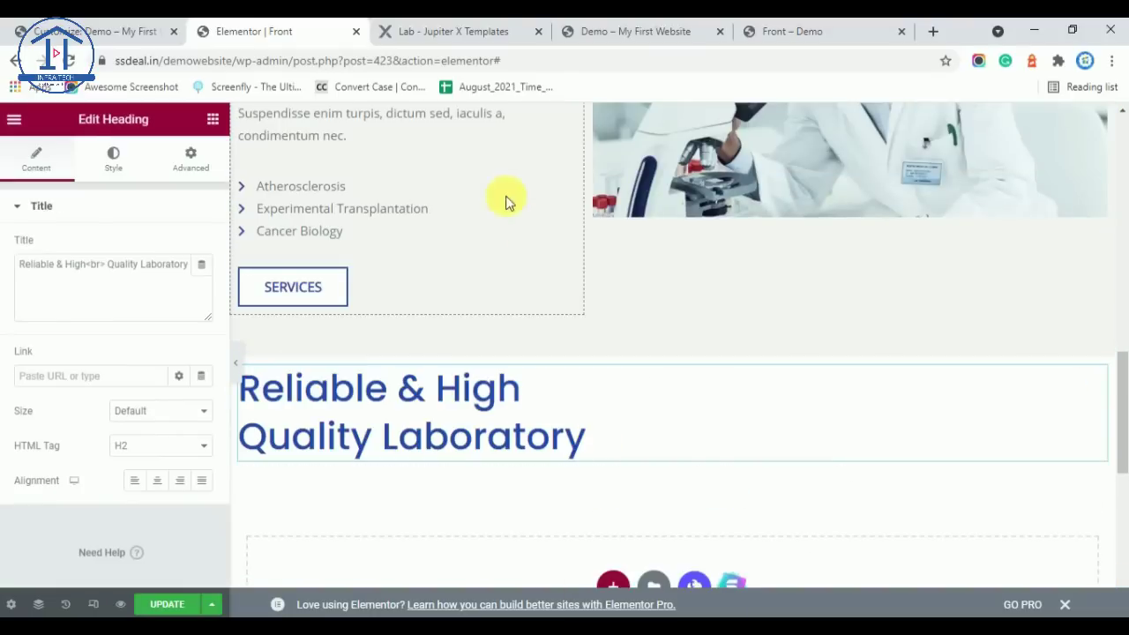
Replace the pasted heading's title with "Explore Our Main Services" from the Lab template and center-align it
{"action": "left_click", "coordinate": [490, 29]}
{"action": "left_click_drag", "start_coordinate": [794, 353], "coordinate": [319, 395]}
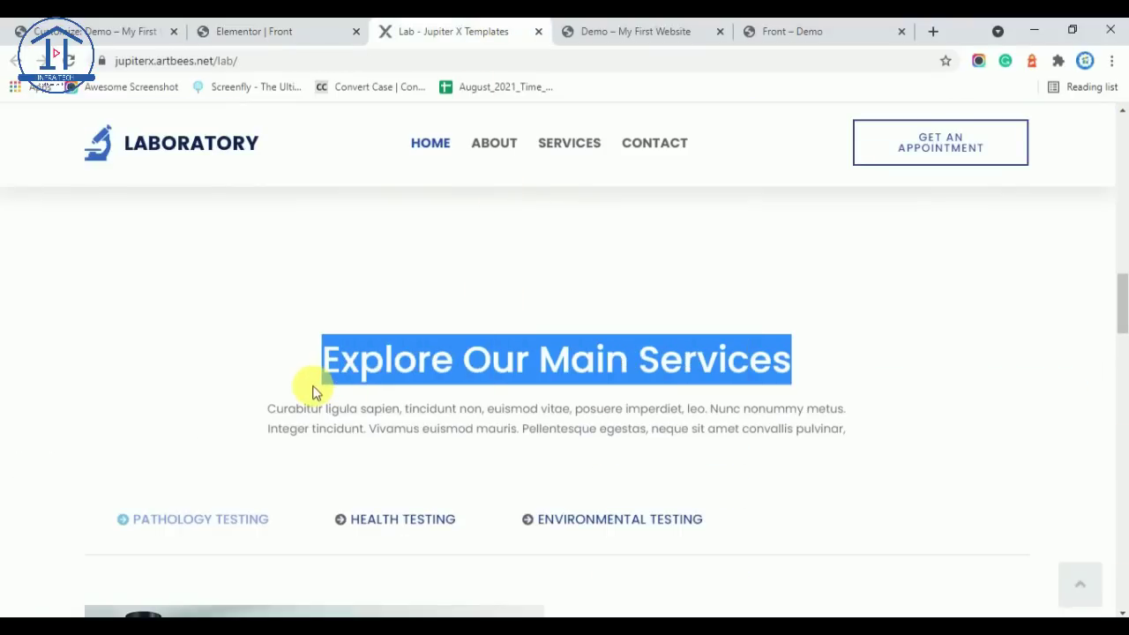
{"action": "left_click", "coordinate": [236, 26]}
{"action": "left_click", "coordinate": [141, 264]}
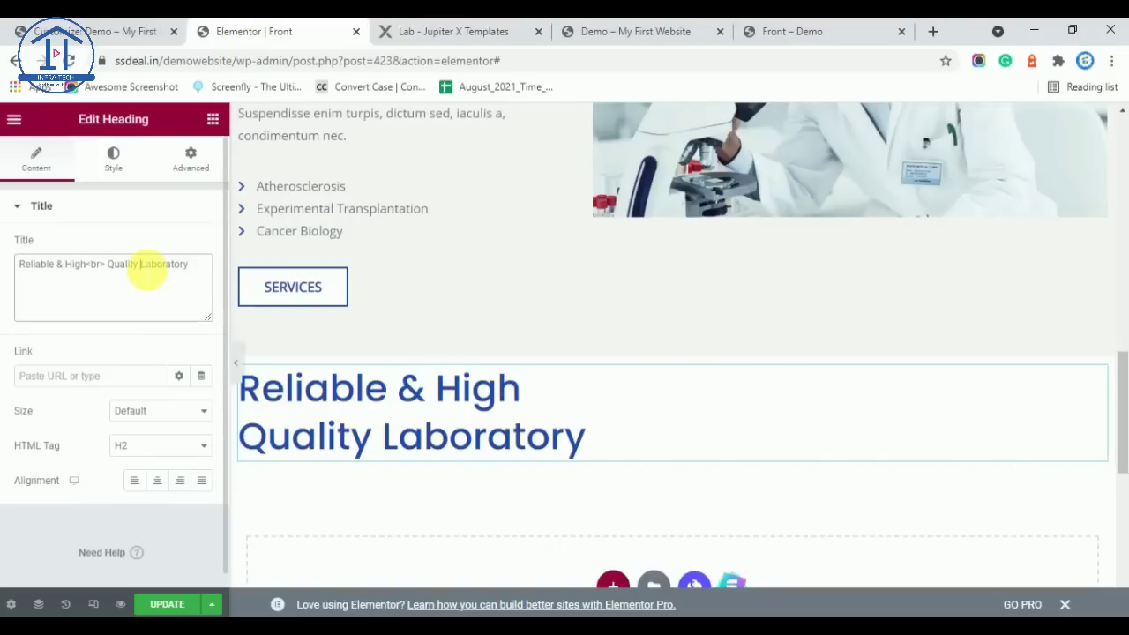
{"action": "left_click", "coordinate": [168, 485]}
Add a Text Editor widget below the heading and fill it with the template's "Curabitur ligula sapien" paragraph
{"action": "left_click", "coordinate": [458, 31]}
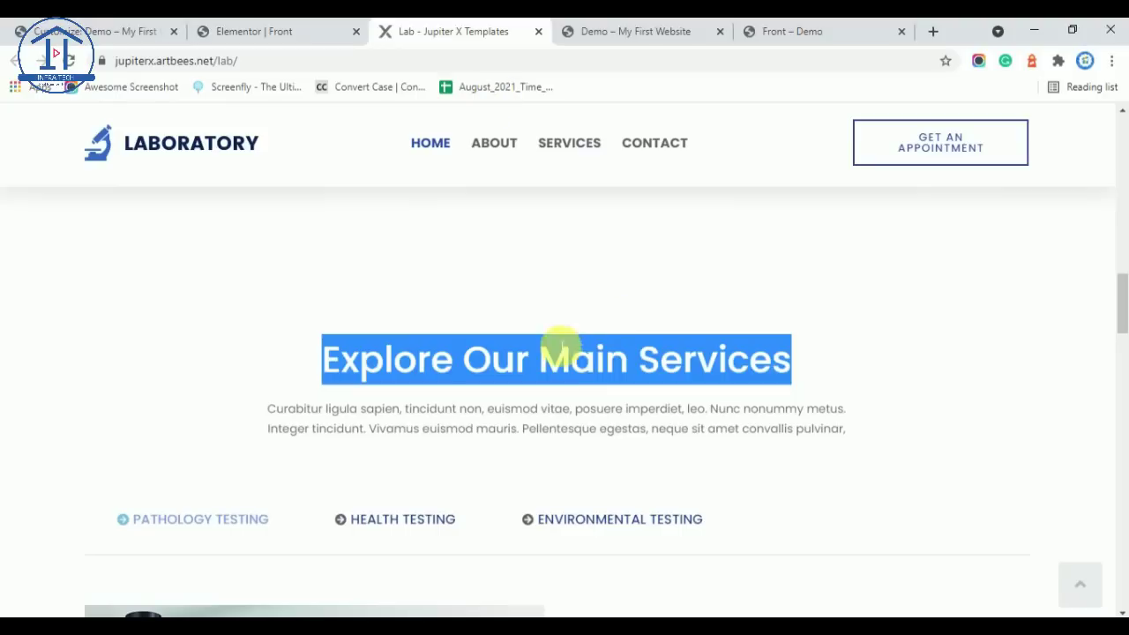
{"action": "left_click_drag", "start_coordinate": [845, 437], "coordinate": [281, 412]}
{"action": "left_click", "coordinate": [235, 26]}
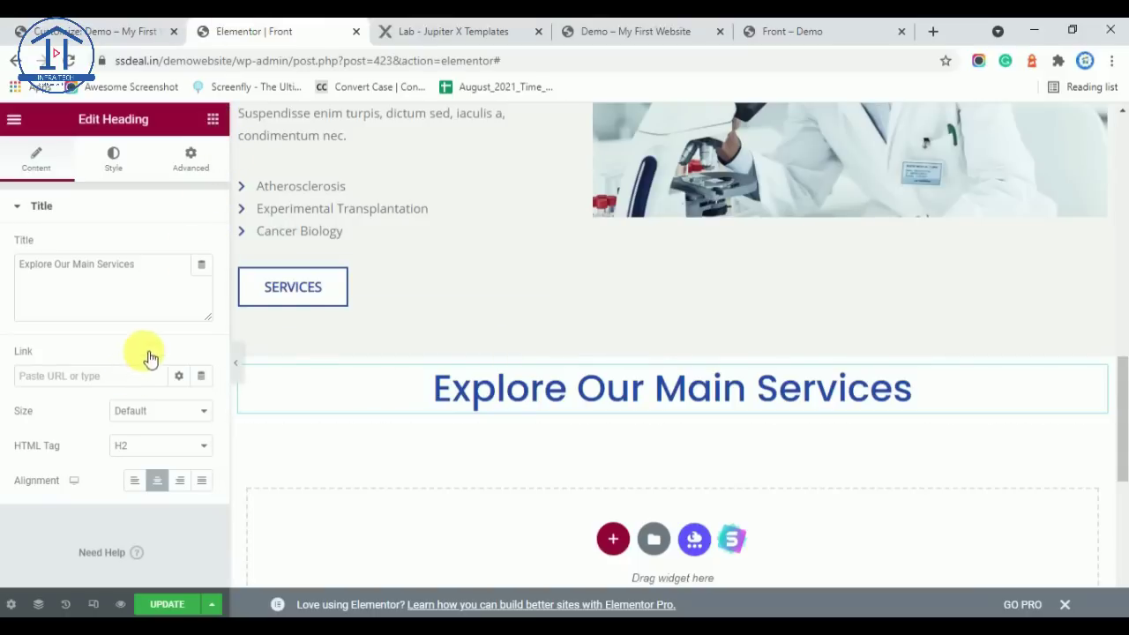
{"action": "left_click_drag", "start_coordinate": [171, 361], "coordinate": [550, 403]}
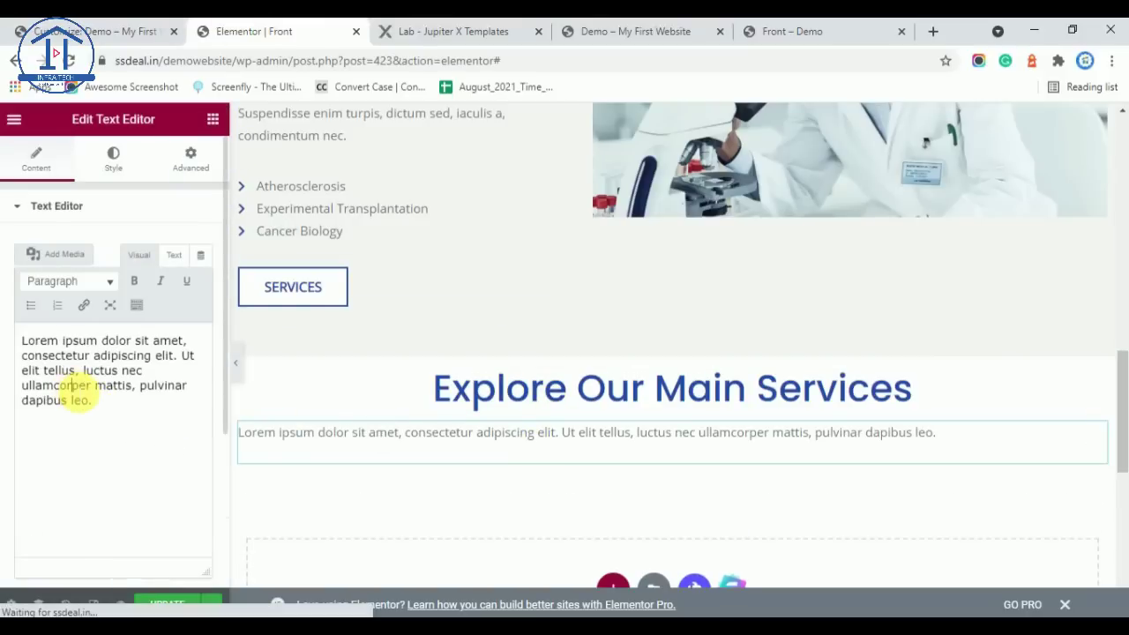
{"action": "key", "text": "ctrl+a"}
{"action": "key", "text": "ctrl+v"}
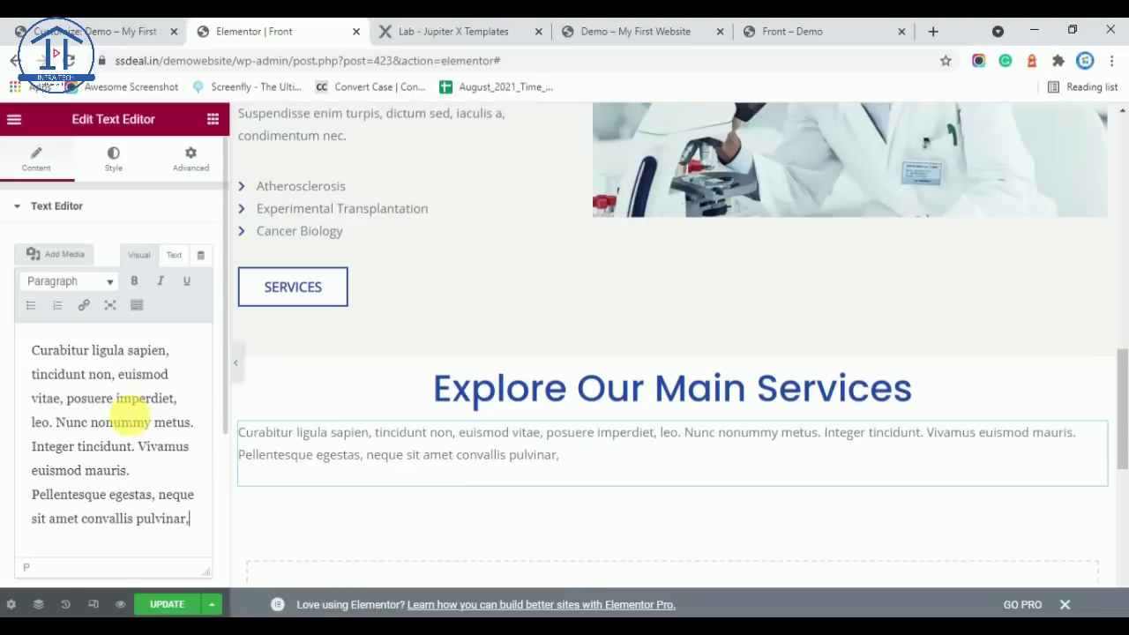
Center-align the paragraph under the heading and compare it with the template's version
{"action": "left_click", "coordinate": [117, 164]}
{"action": "left_click", "coordinate": [164, 247]}
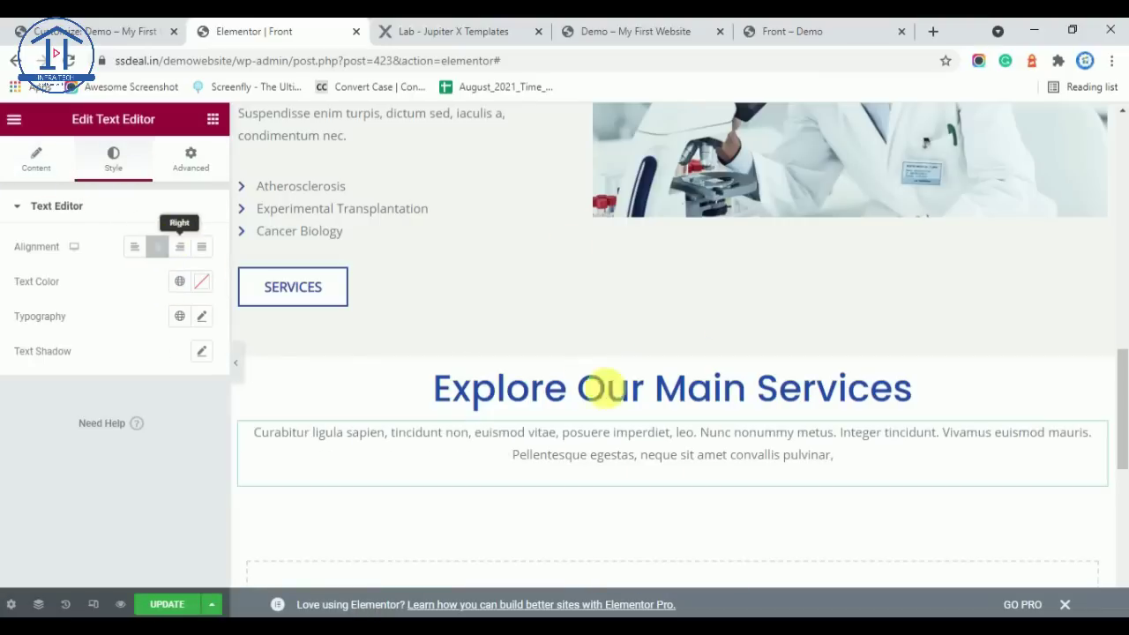
{"action": "left_click", "coordinate": [392, 31]}
{"action": "left_click", "coordinate": [265, 31]}
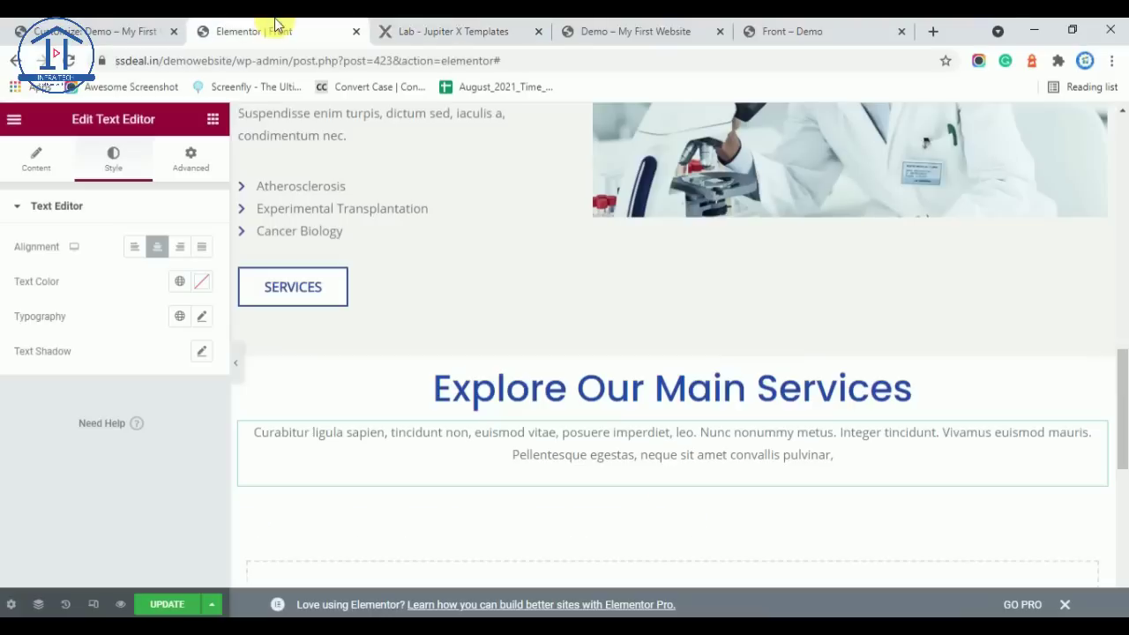
Insert a <br> line break after "Nunc nonummy metus." as in the template, and preview the section at full page width
{"action": "key", "text": "ctrl+Tab"}
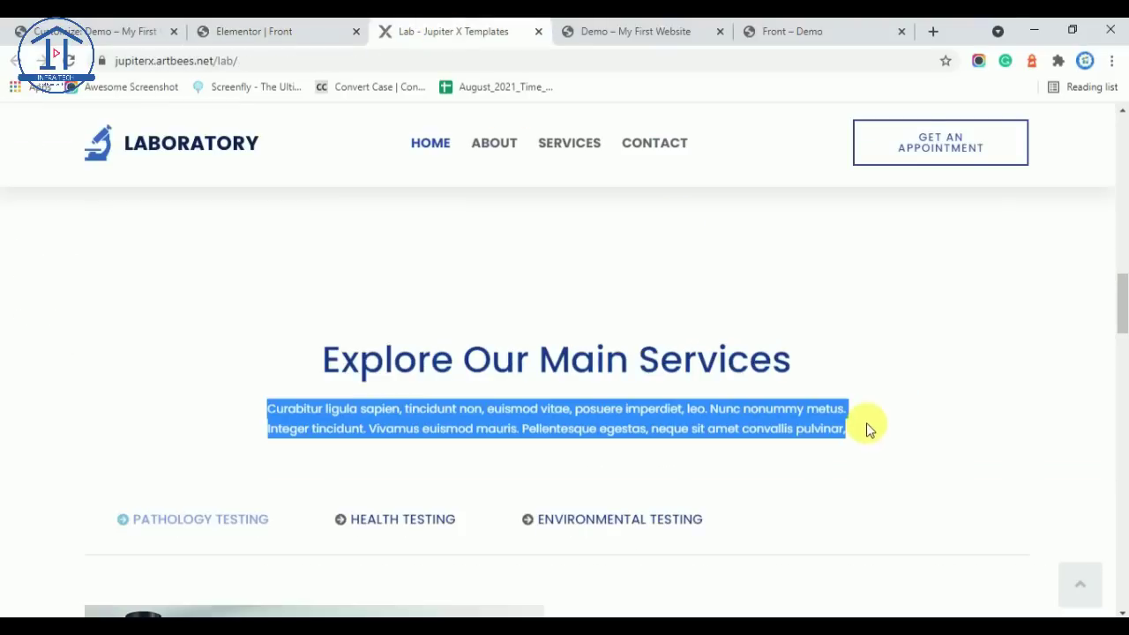
{"action": "left_click", "coordinate": [833, 423]}
{"action": "left_click", "coordinate": [313, 27]}
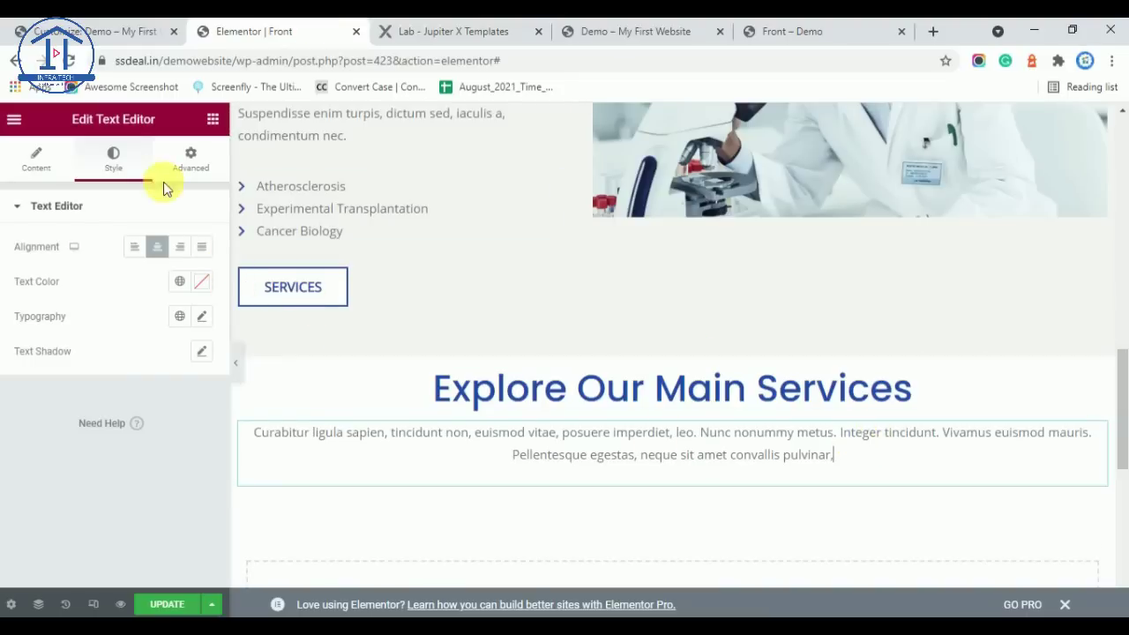
{"action": "left_click", "coordinate": [31, 157]}
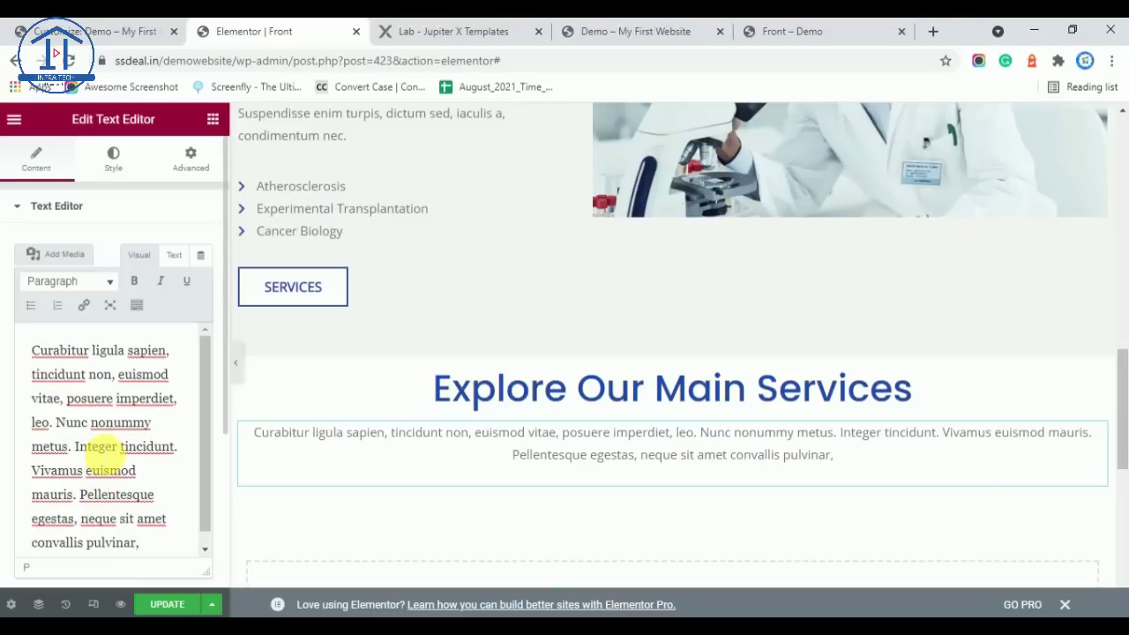
{"action": "left_click", "coordinate": [181, 258]}
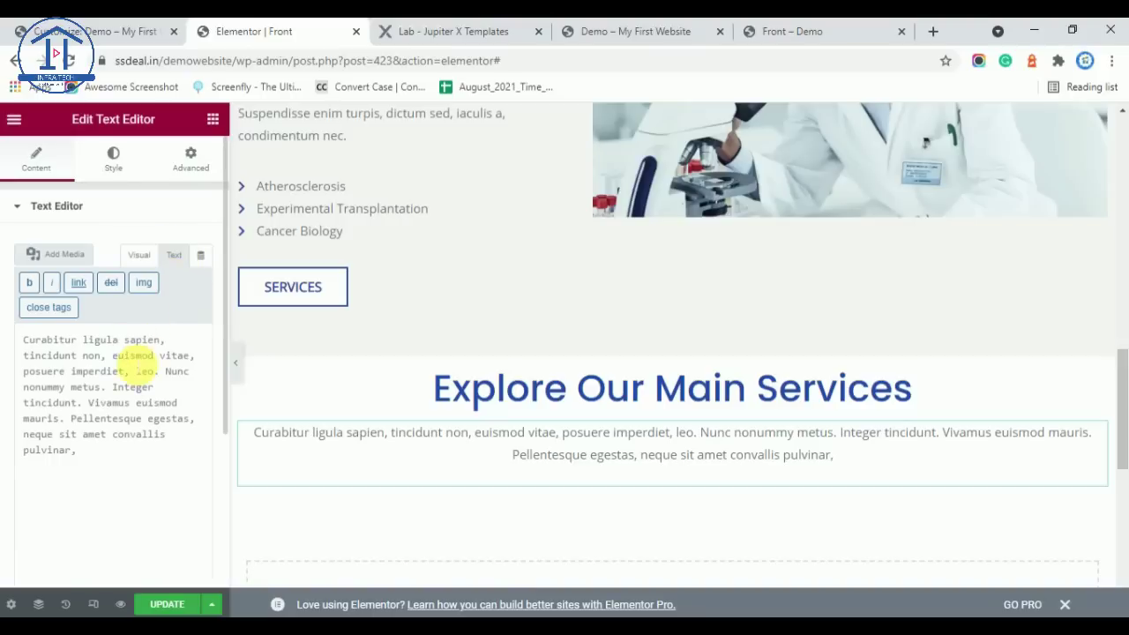
{"action": "type", "text": "<rb"}
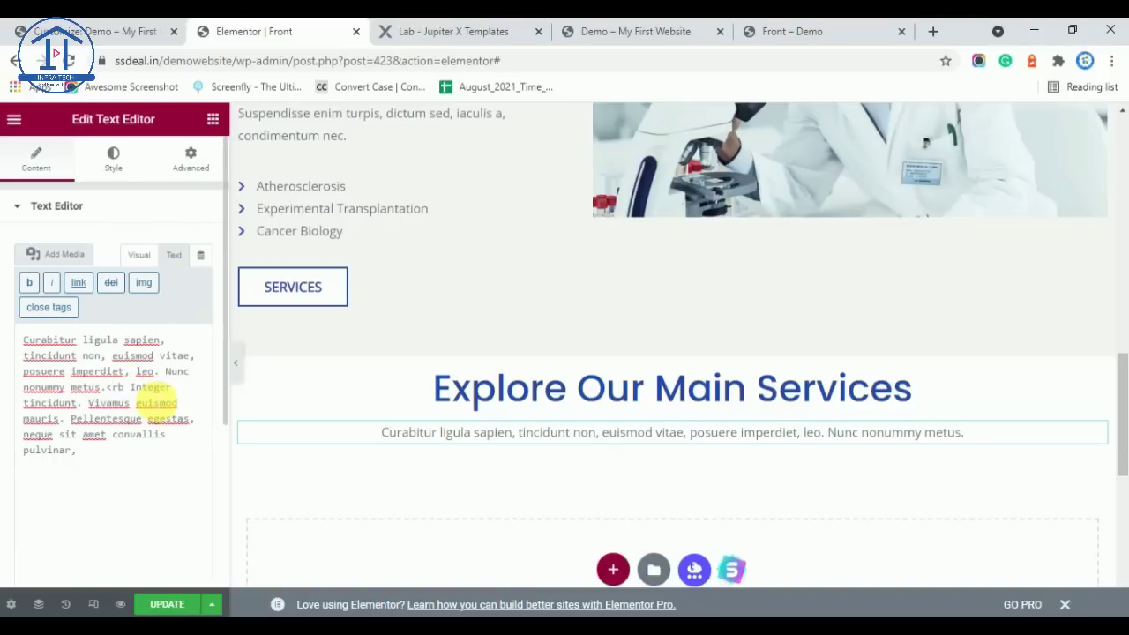
{"action": "type", "text": "r>"}
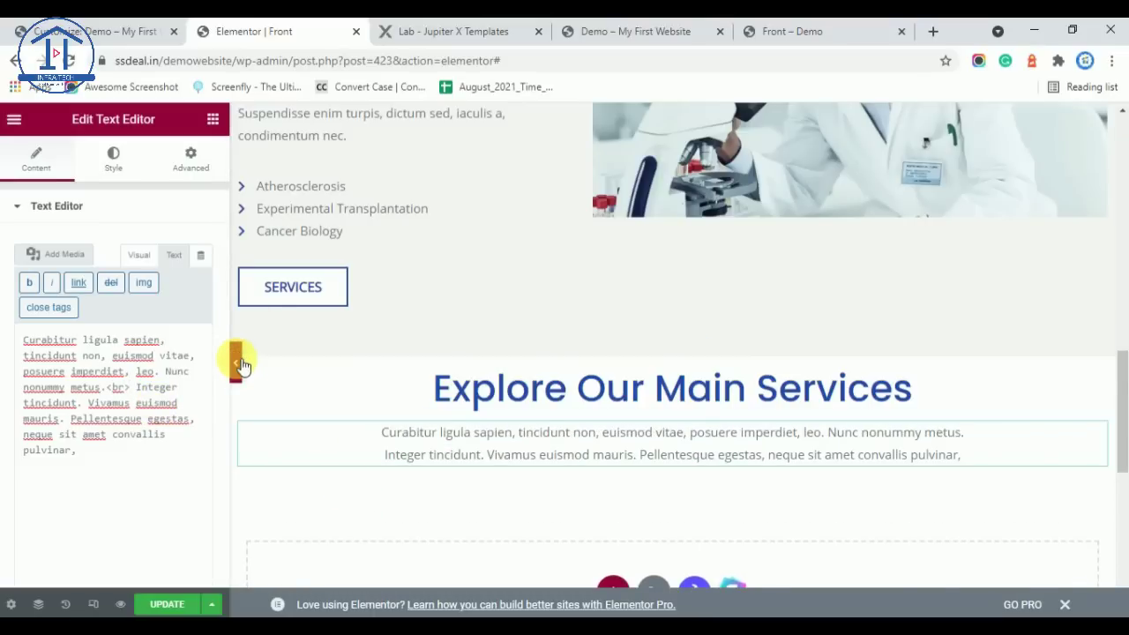
{"action": "left_click", "coordinate": [239, 362]}
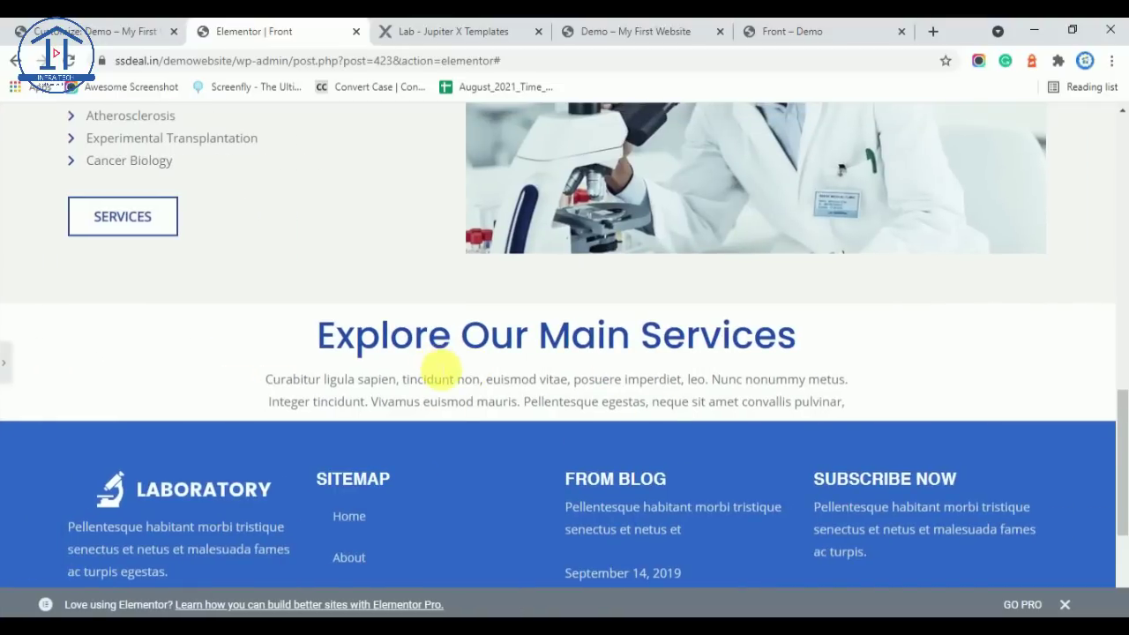
Check the template's services tabs, then copy the icon list from the laboratory section and paste it below the paragraph
{"action": "left_click", "coordinate": [520, 28]}
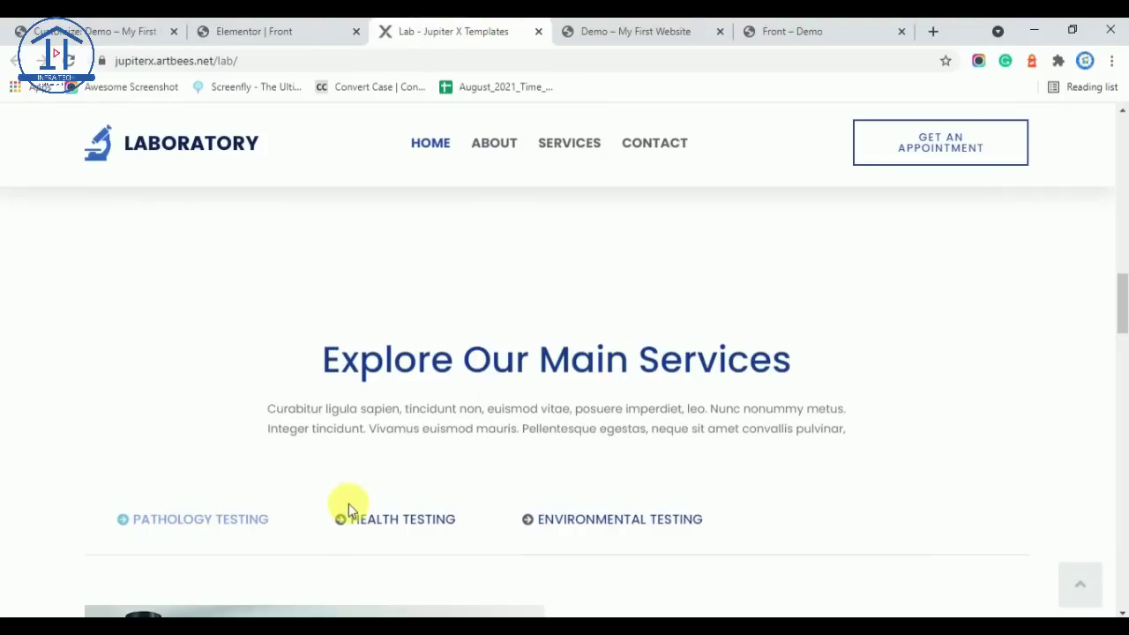
{"action": "left_click", "coordinate": [264, 29]}
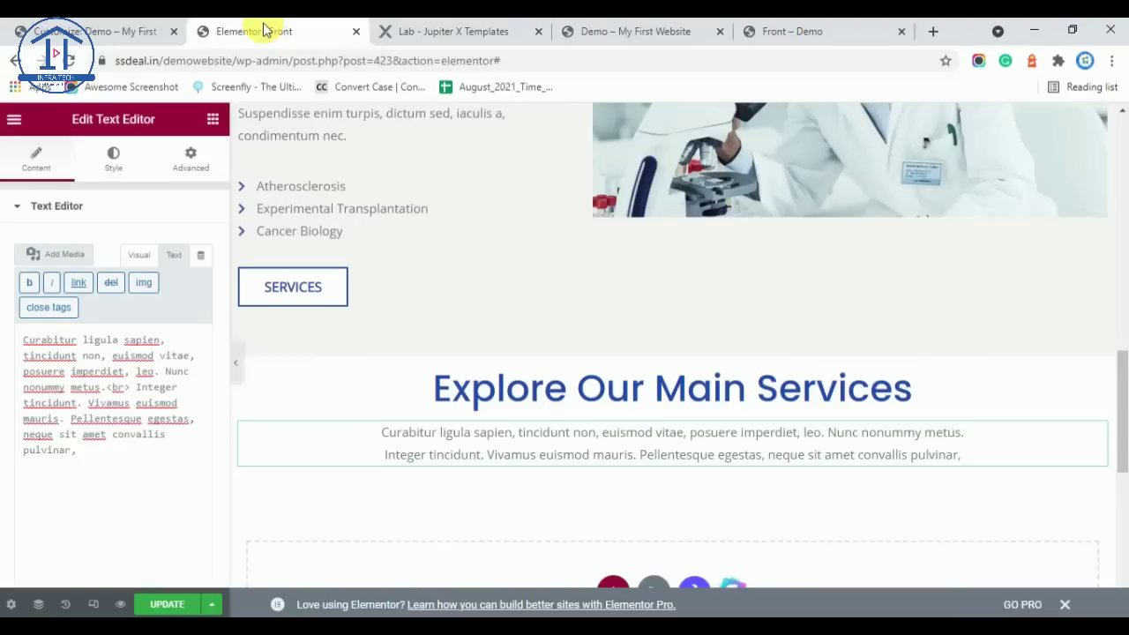
{"action": "right_click", "coordinate": [474, 189]}
{"action": "left_click", "coordinate": [517, 258]}
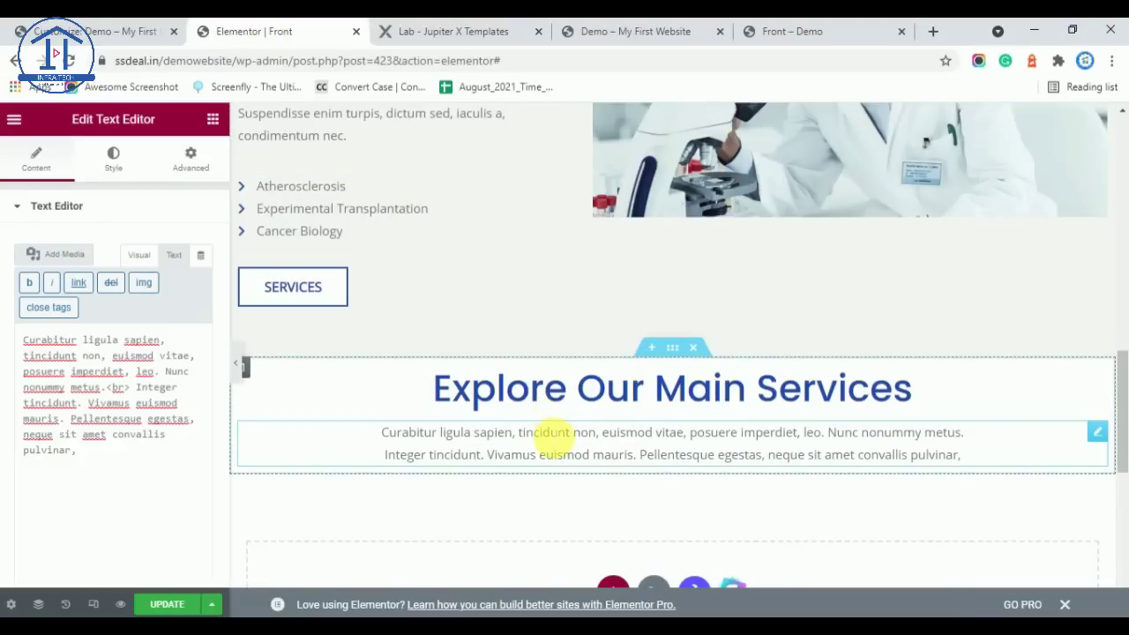
{"action": "right_click", "coordinate": [550, 437]}
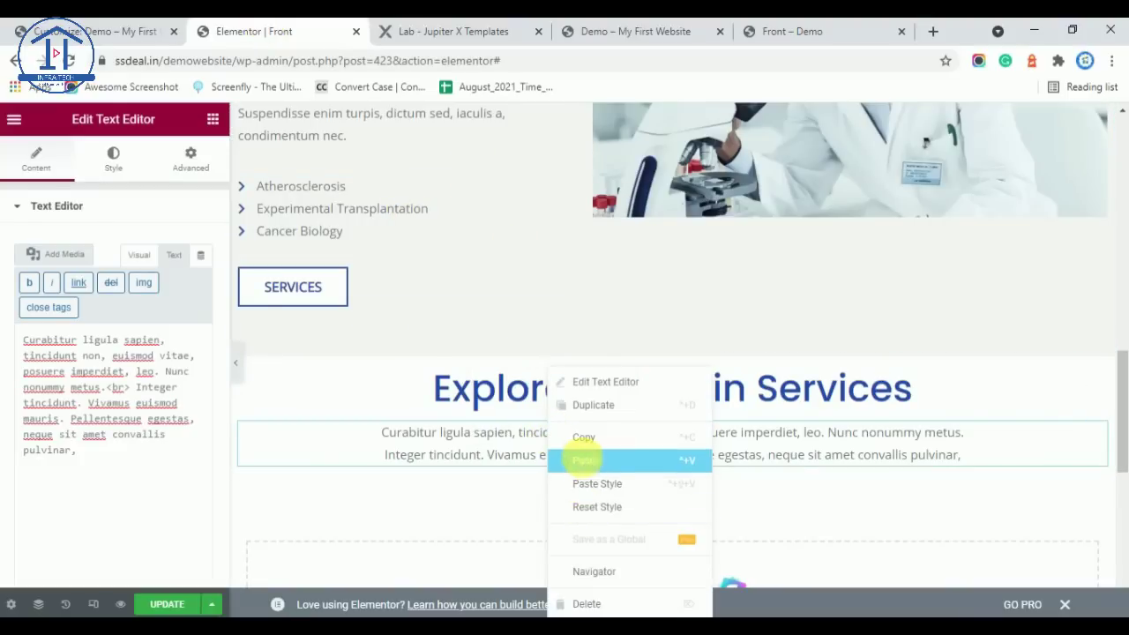
{"action": "left_click", "coordinate": [584, 460]}
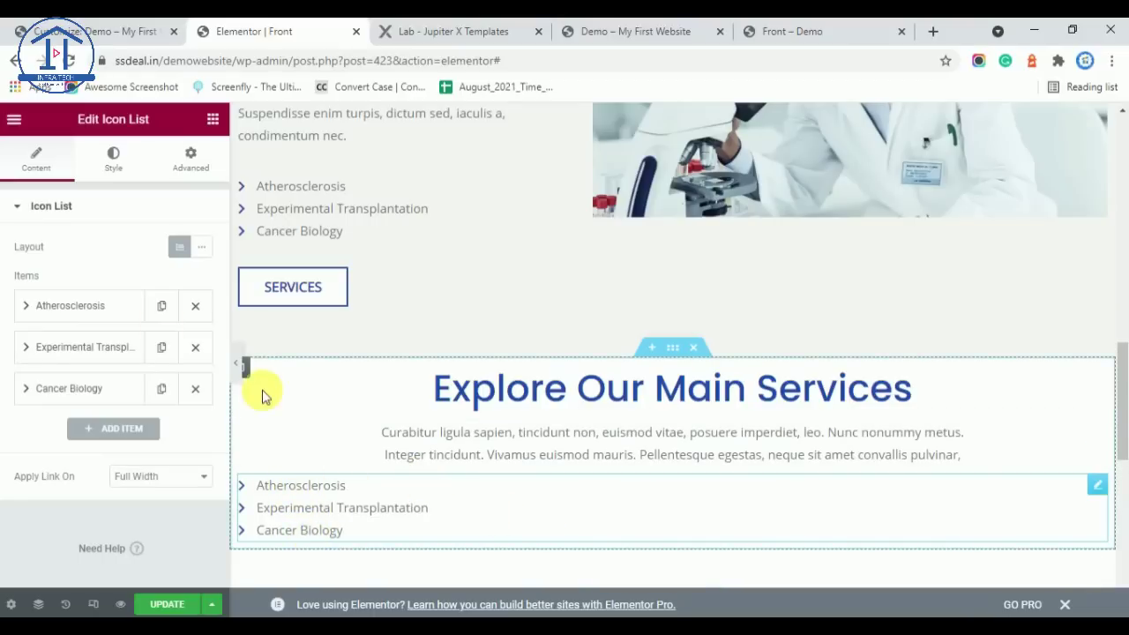
Set the pasted icon list's layout to Inline and compare it with the template's services tabs
{"action": "left_click", "coordinate": [206, 253]}
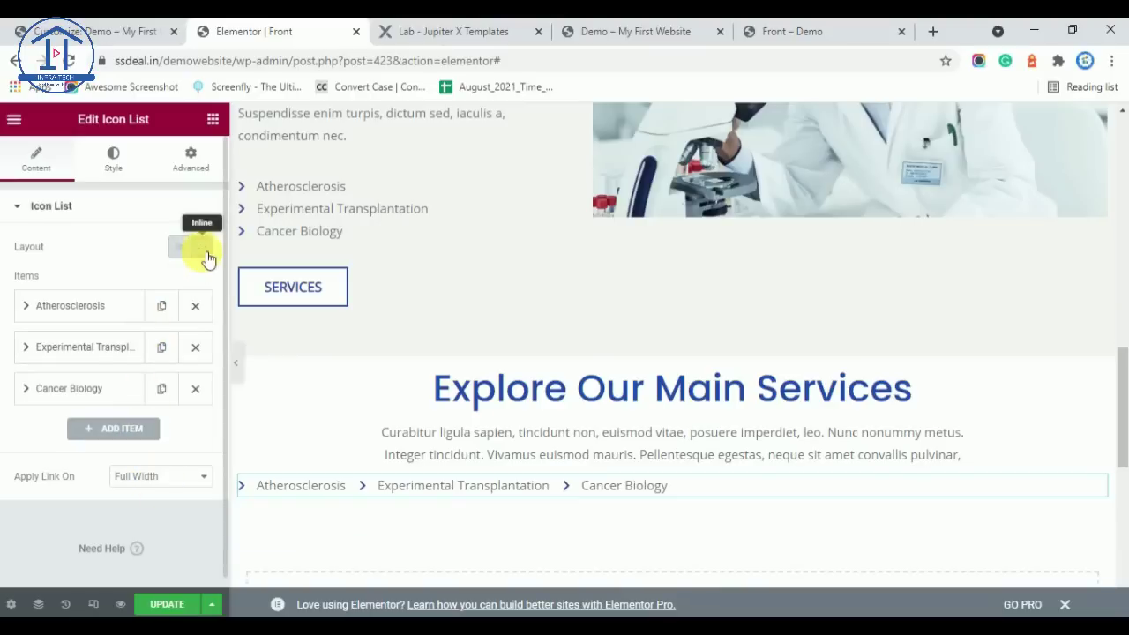
{"action": "left_click", "coordinate": [481, 32]}
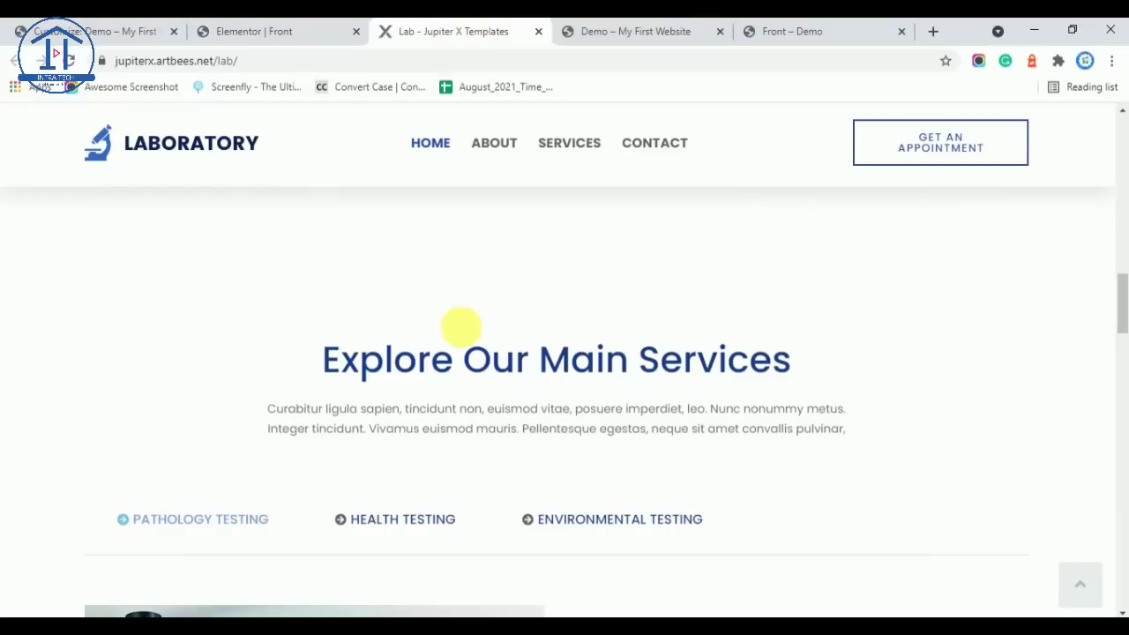
{"action": "left_click", "coordinate": [274, 28]}
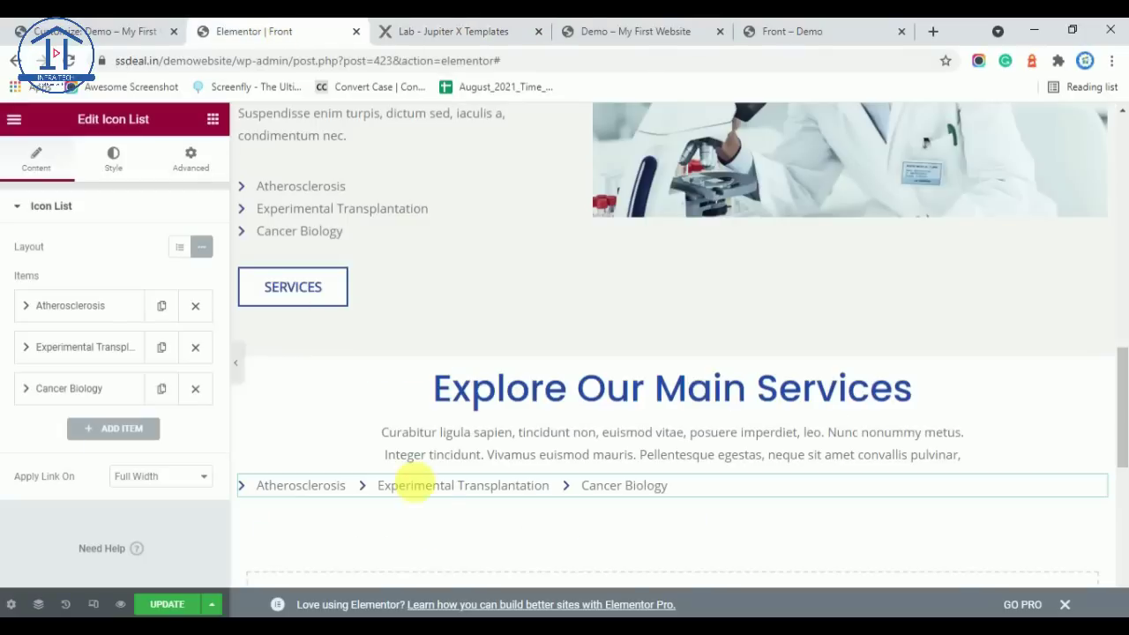
Apply the Main Color from the global colors to the icon list's text
{"action": "left_click", "coordinate": [115, 156]}
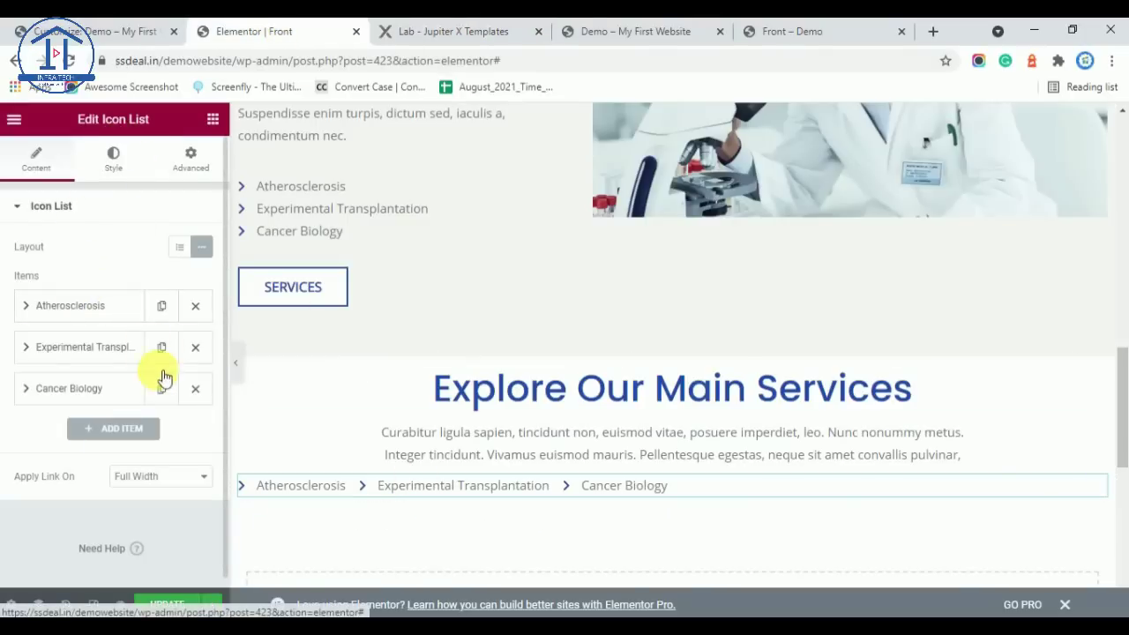
{"action": "left_click", "coordinate": [41, 430]}
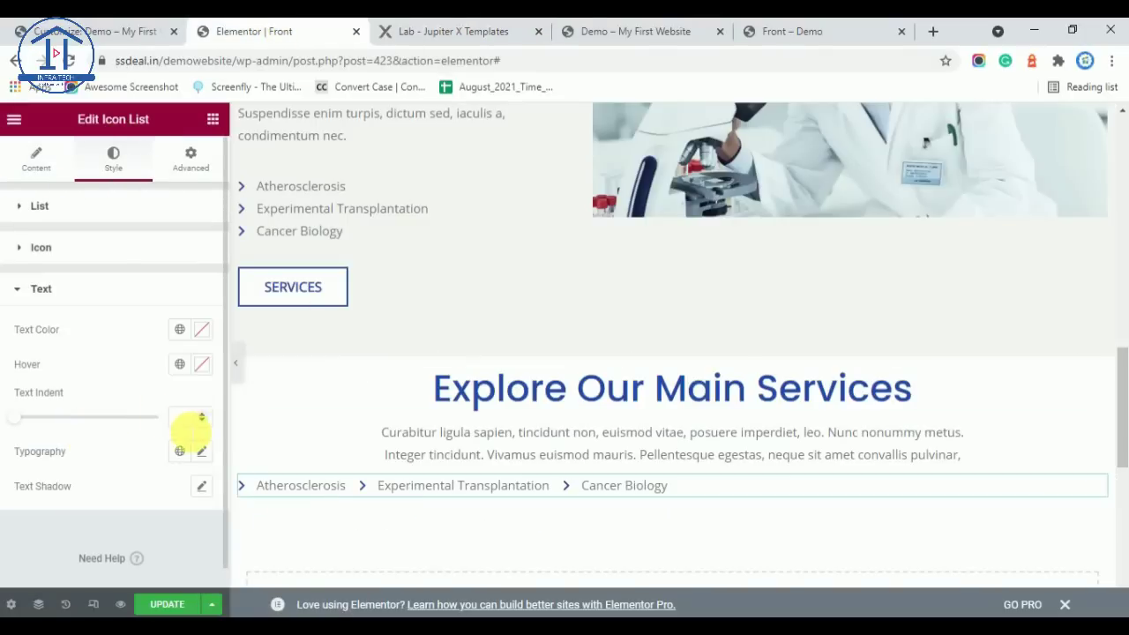
{"action": "left_click", "coordinate": [179, 334]}
{"action": "scroll", "coordinate": [139, 456], "scroll_direction": "down", "scroll_amount": 3}
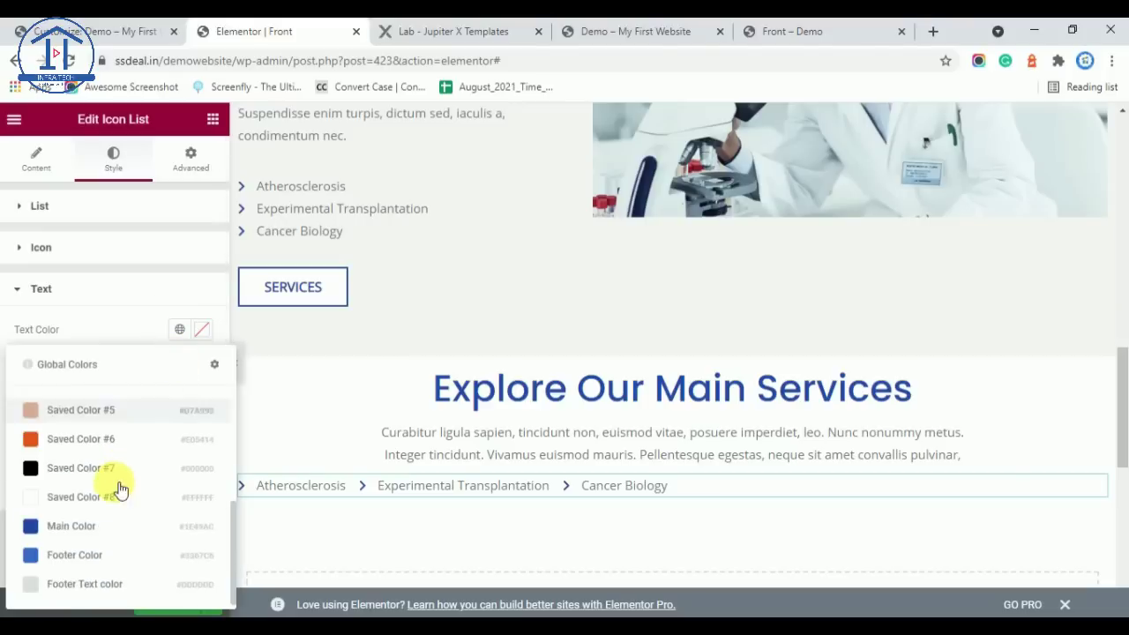
{"action": "left_click", "coordinate": [76, 529]}
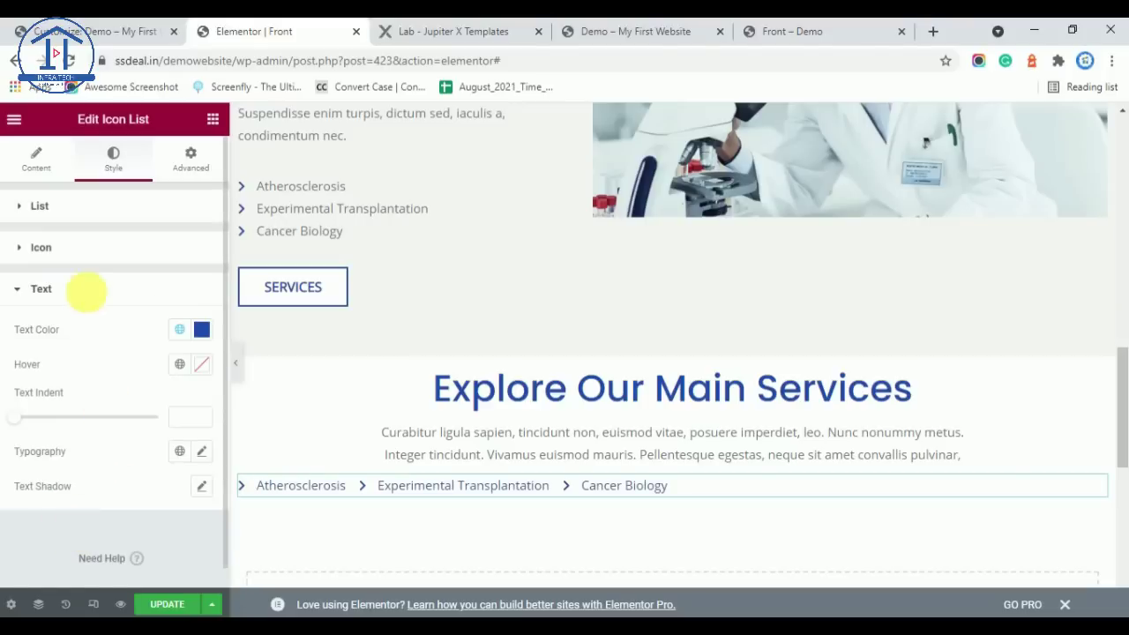
Set the icon list text's font weight to 600
{"action": "left_click", "coordinate": [202, 453]}
{"action": "scroll", "coordinate": [143, 416], "scroll_direction": "down", "scroll_amount": 2}
{"action": "left_click", "coordinate": [159, 427]}
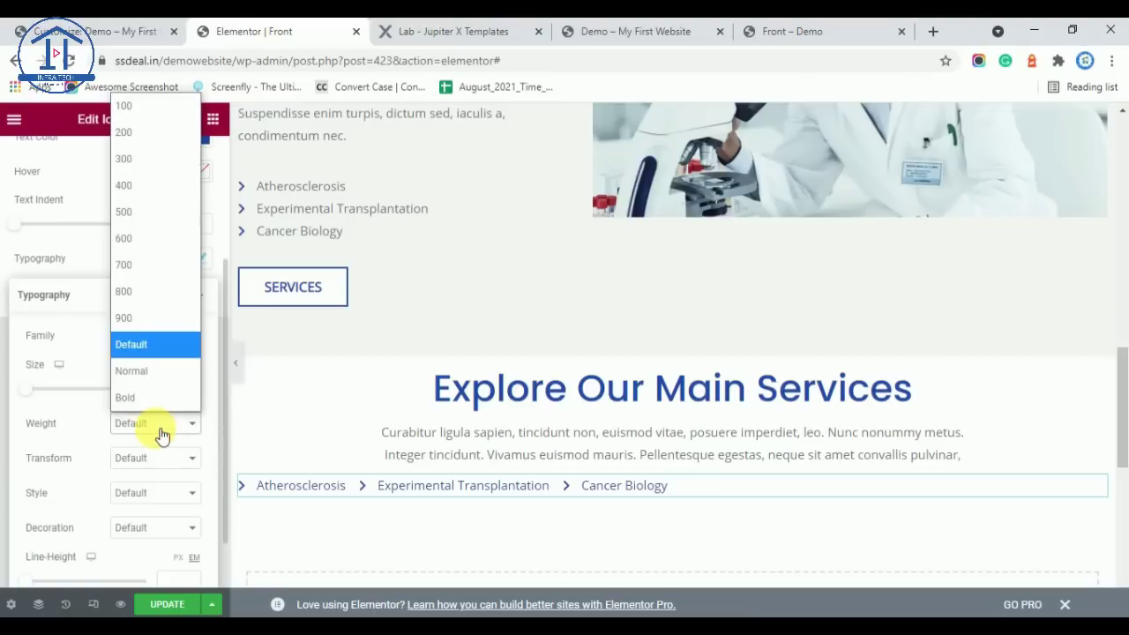
{"action": "left_click", "coordinate": [144, 248]}
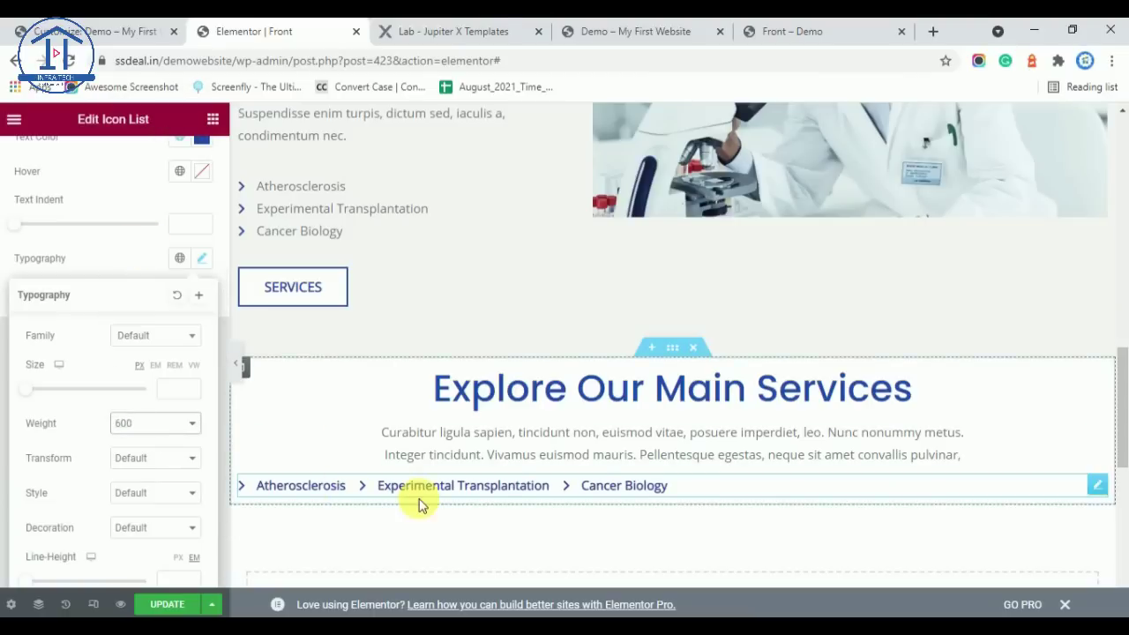
Replace the icon of the Atherosclerosis item in the inline list with the circled right arrow, searching the icon library for "arro"
{"action": "left_click", "coordinate": [404, 27]}
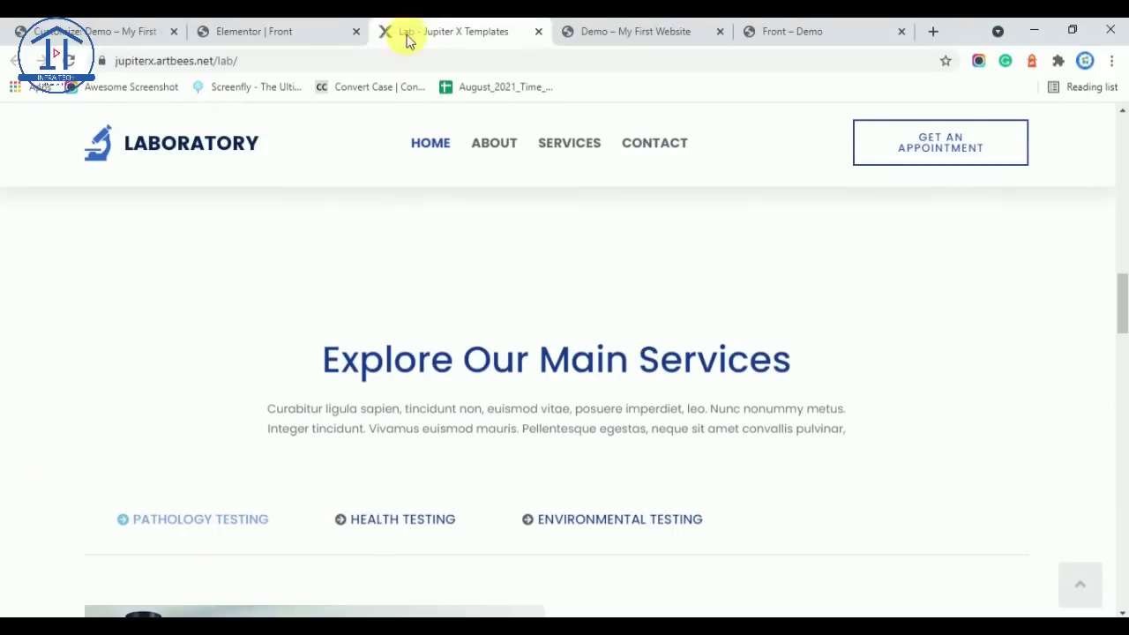
{"action": "left_click", "coordinate": [337, 28]}
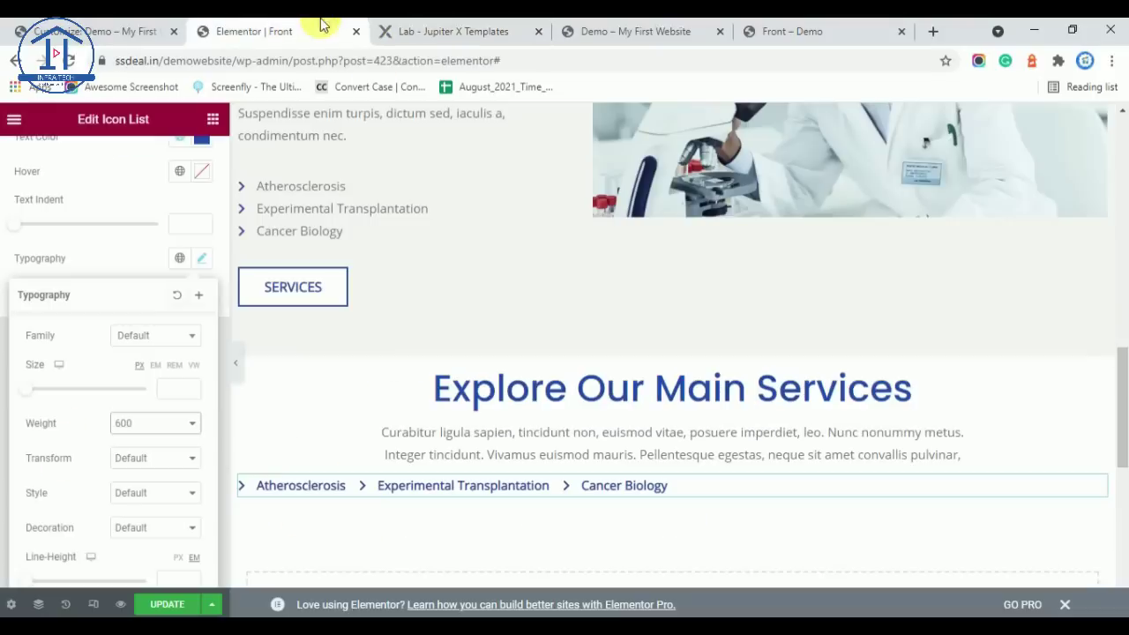
{"action": "left_click", "coordinate": [126, 260]}
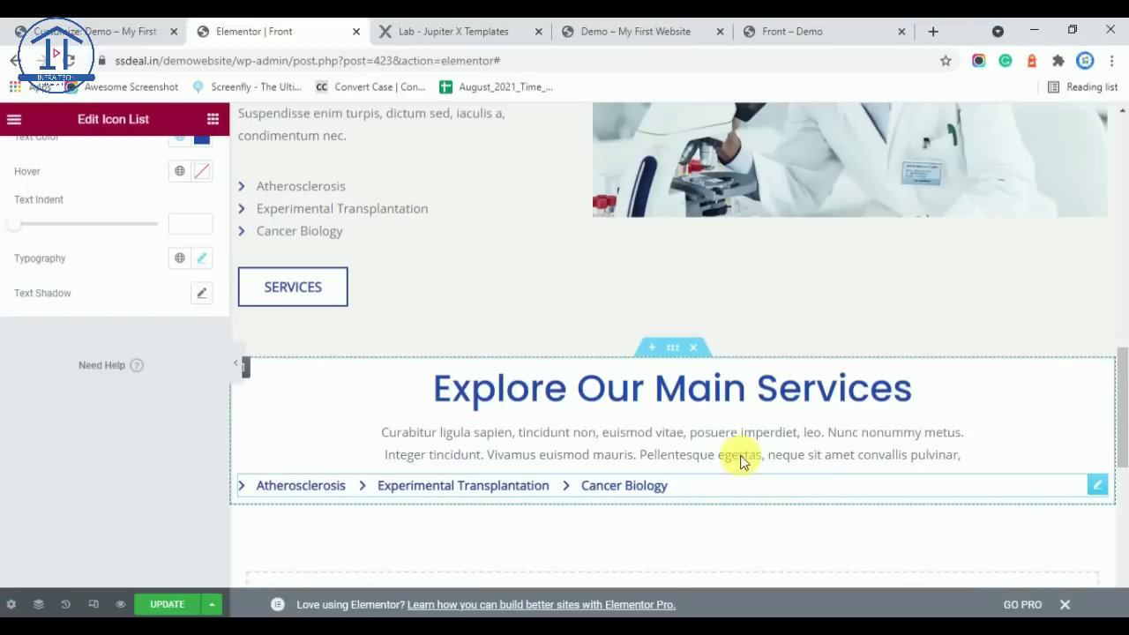
{"action": "scroll", "coordinate": [145, 300], "scroll_direction": "up", "scroll_amount": 3}
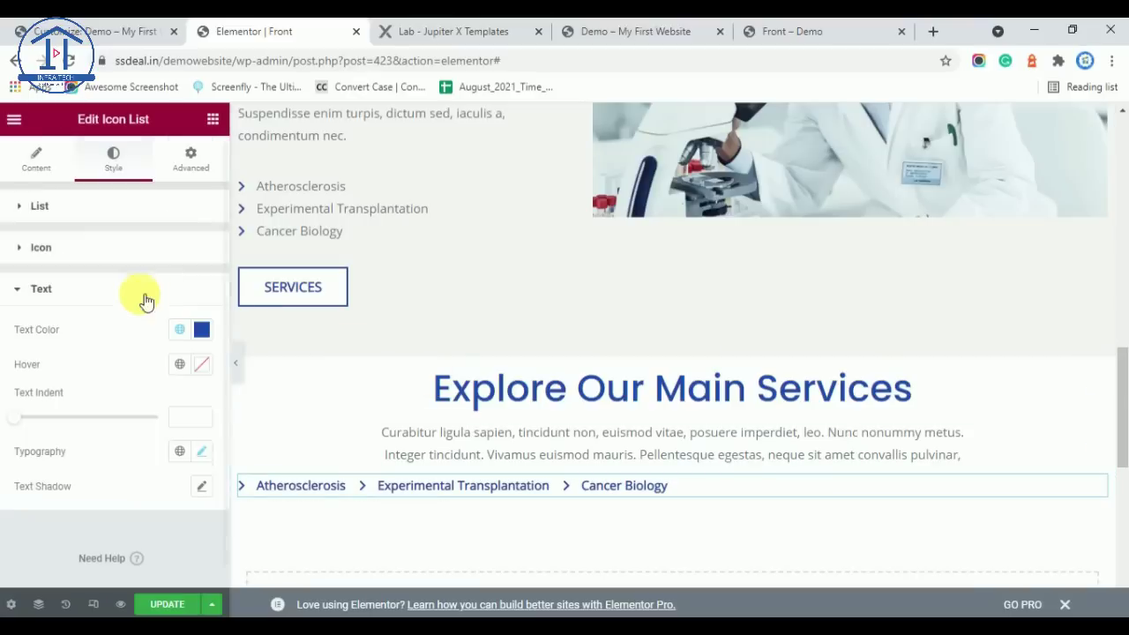
{"action": "left_click", "coordinate": [33, 159]}
{"action": "left_click", "coordinate": [55, 307]}
{"action": "left_click", "coordinate": [119, 433]}
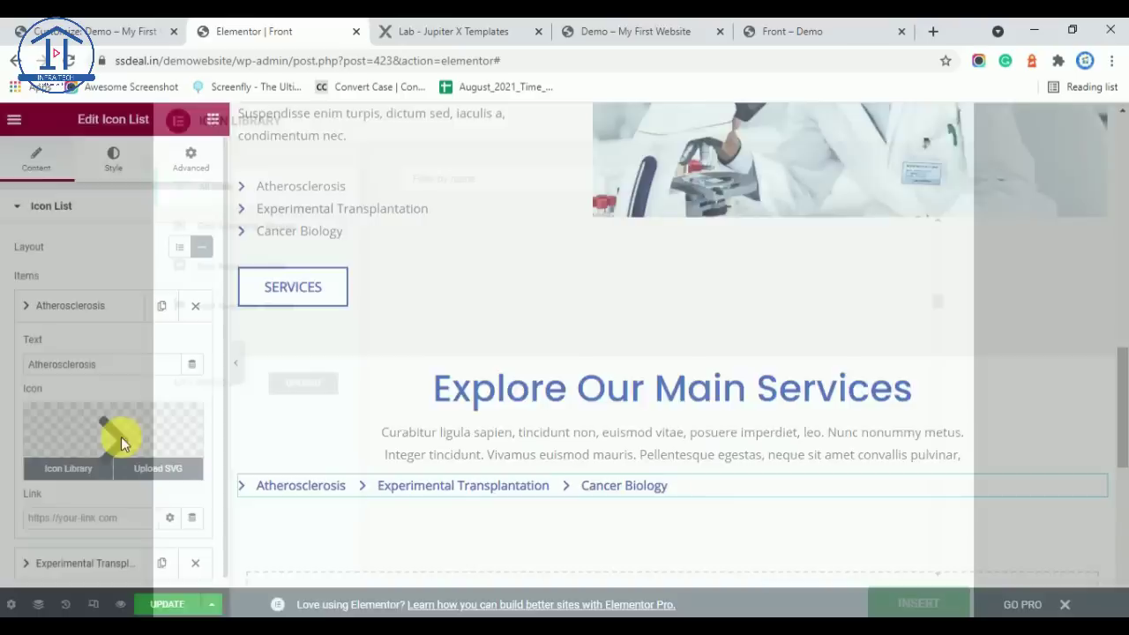
{"action": "left_click", "coordinate": [436, 300]}
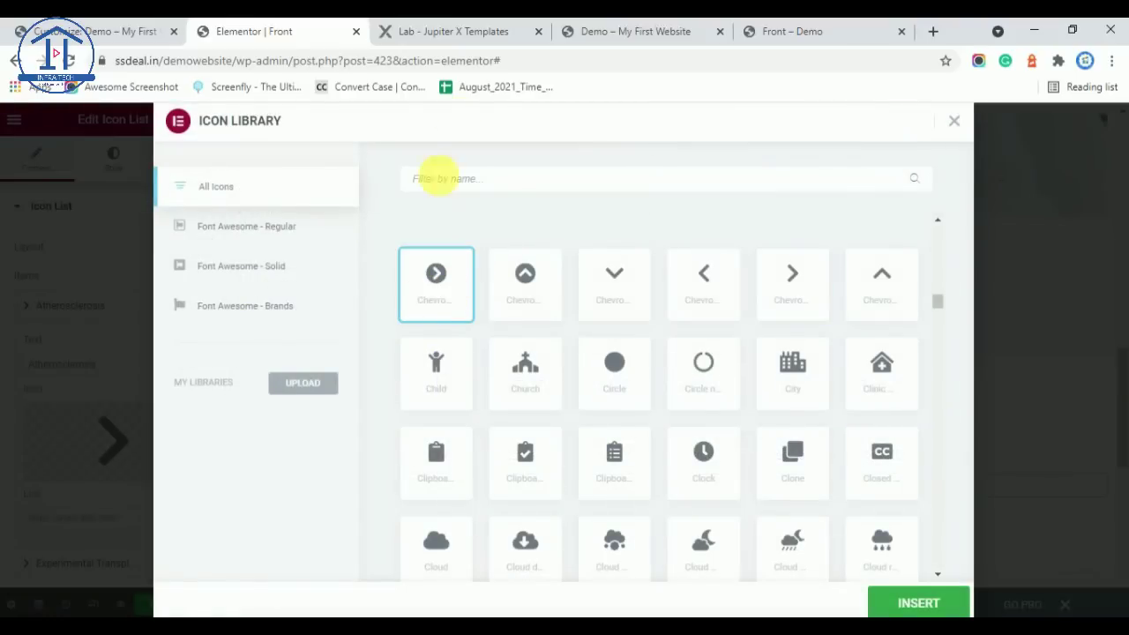
{"action": "left_click", "coordinate": [403, 27]}
{"action": "left_click", "coordinate": [280, 28]}
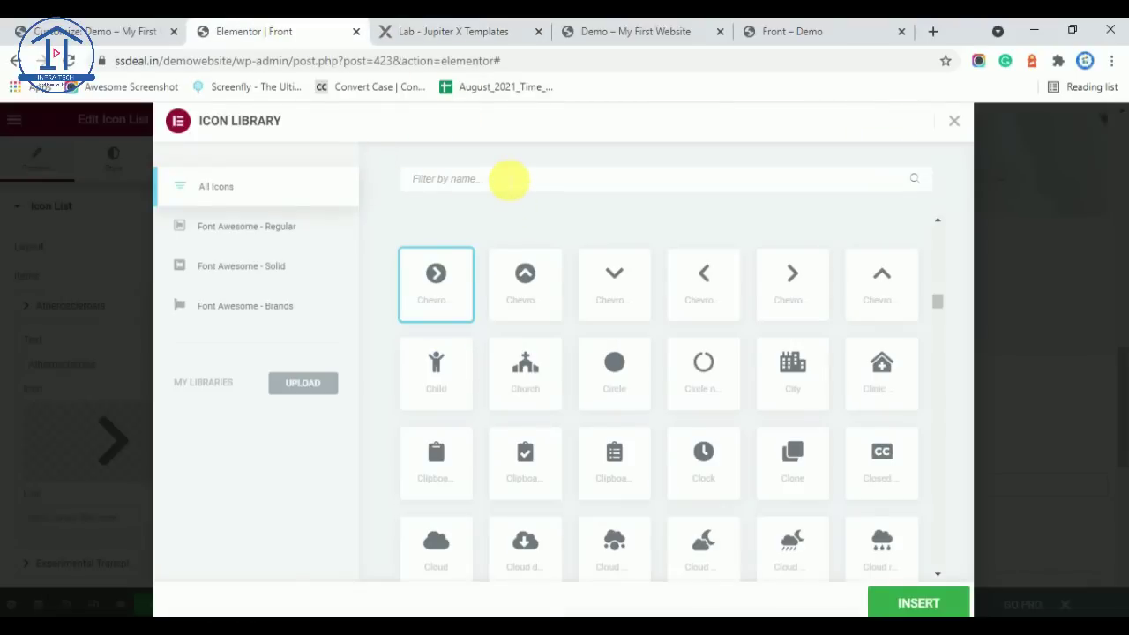
{"action": "left_click", "coordinate": [509, 180]}
{"action": "type", "text": "arro"}
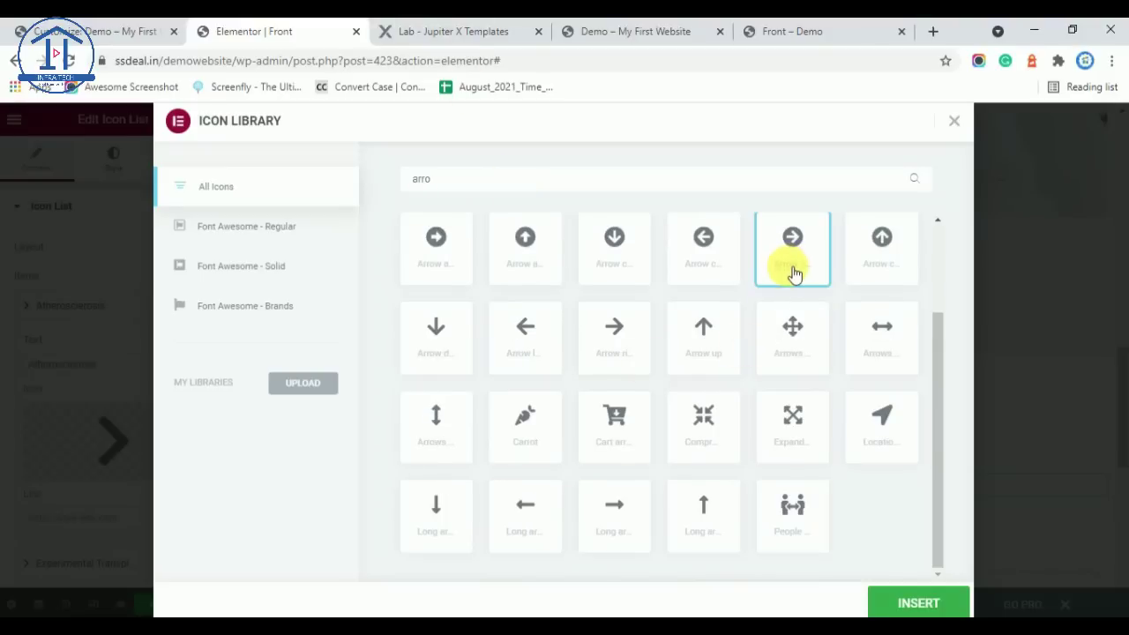
{"action": "left_click", "coordinate": [941, 602]}
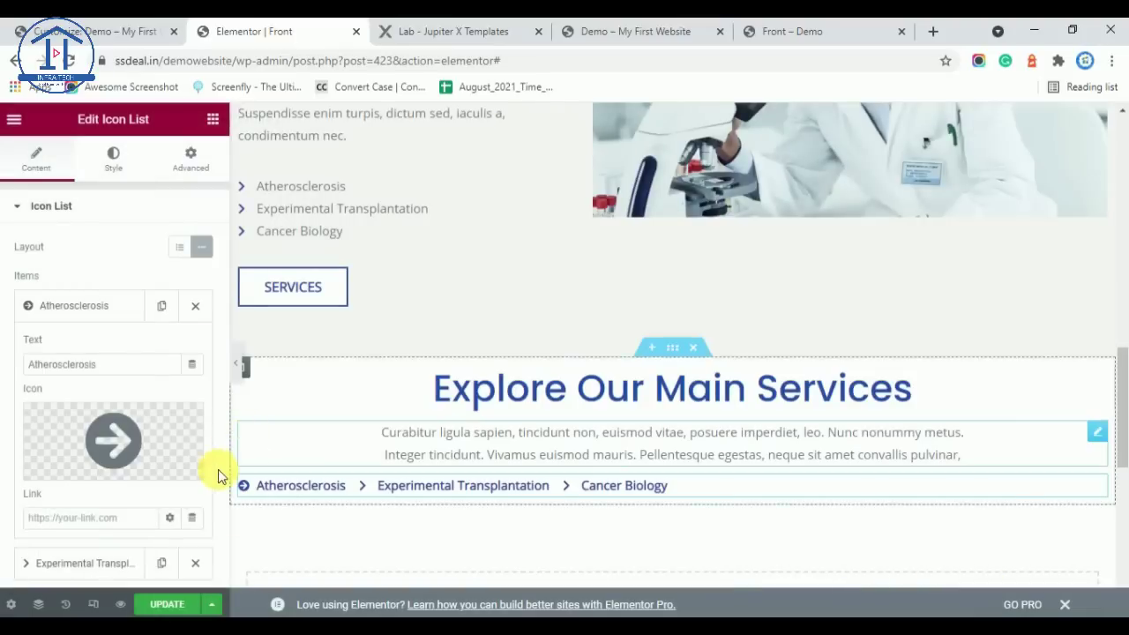
Change the Experimental Transplantation item's icon to the circled right arrow, found by searching "arro"
{"action": "left_click", "coordinate": [113, 311]}
{"action": "left_click", "coordinate": [104, 347]}
{"action": "left_click", "coordinate": [97, 503]}
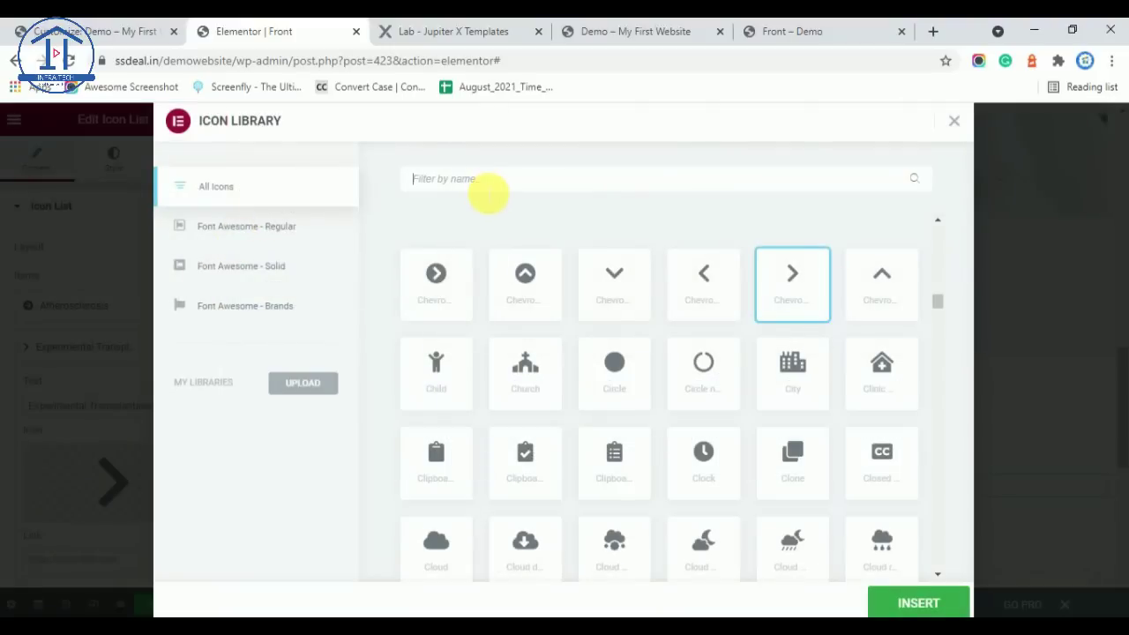
{"action": "type", "text": "arro"}
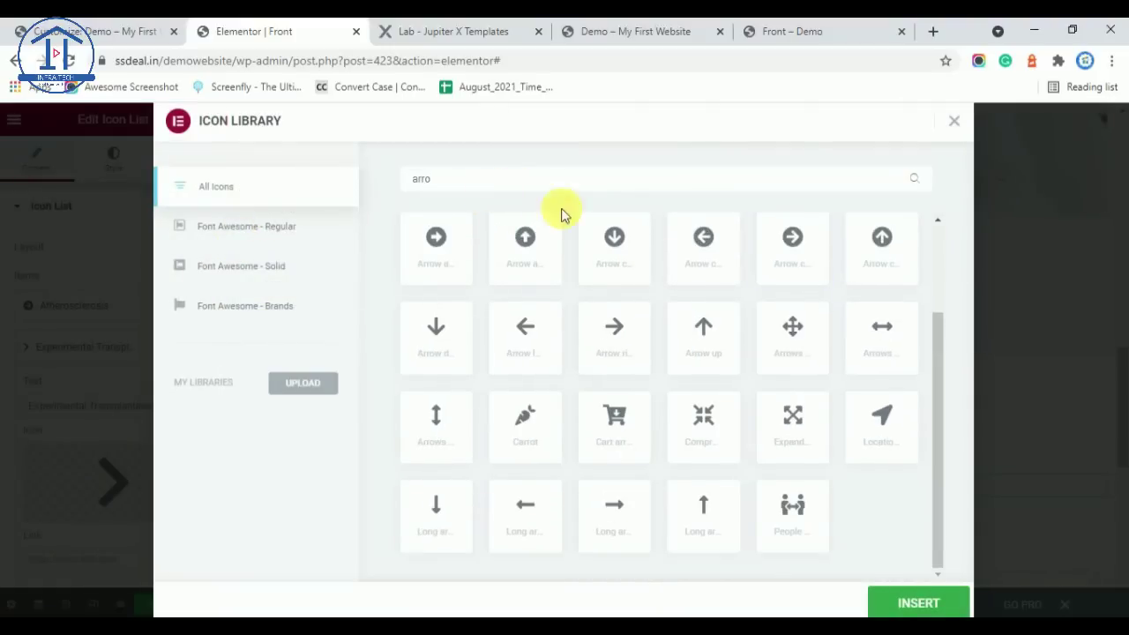
{"action": "left_click", "coordinate": [811, 256]}
{"action": "left_click", "coordinate": [914, 602]}
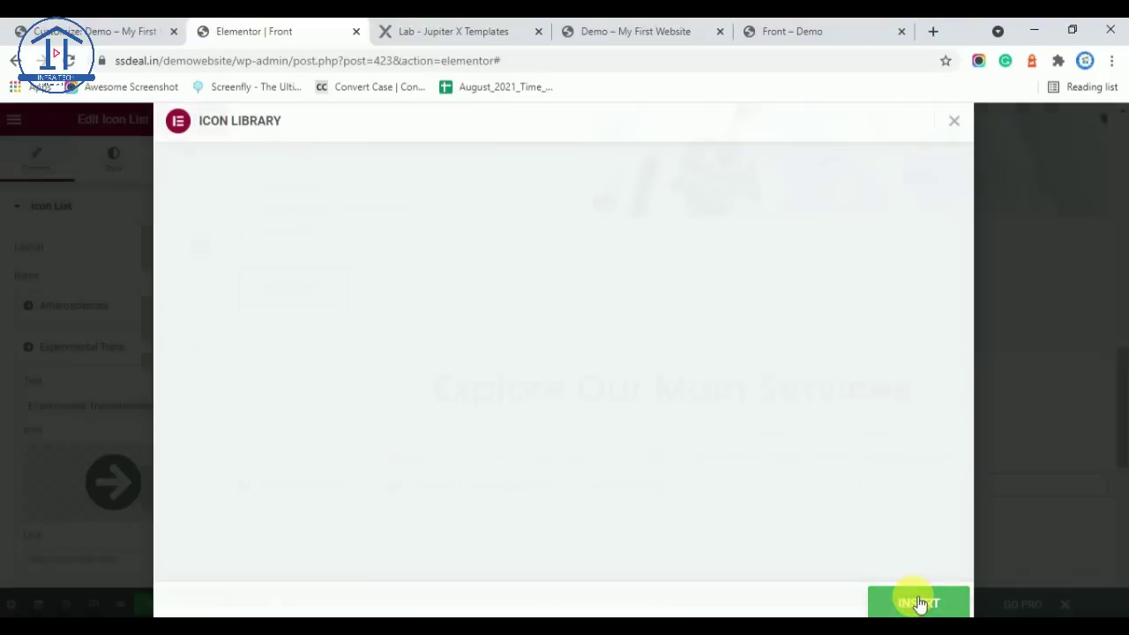
Give the Cancer Biology item the circled right arrow icon, found by searching "arro"
{"action": "left_click", "coordinate": [72, 346]}
{"action": "left_click", "coordinate": [70, 388]}
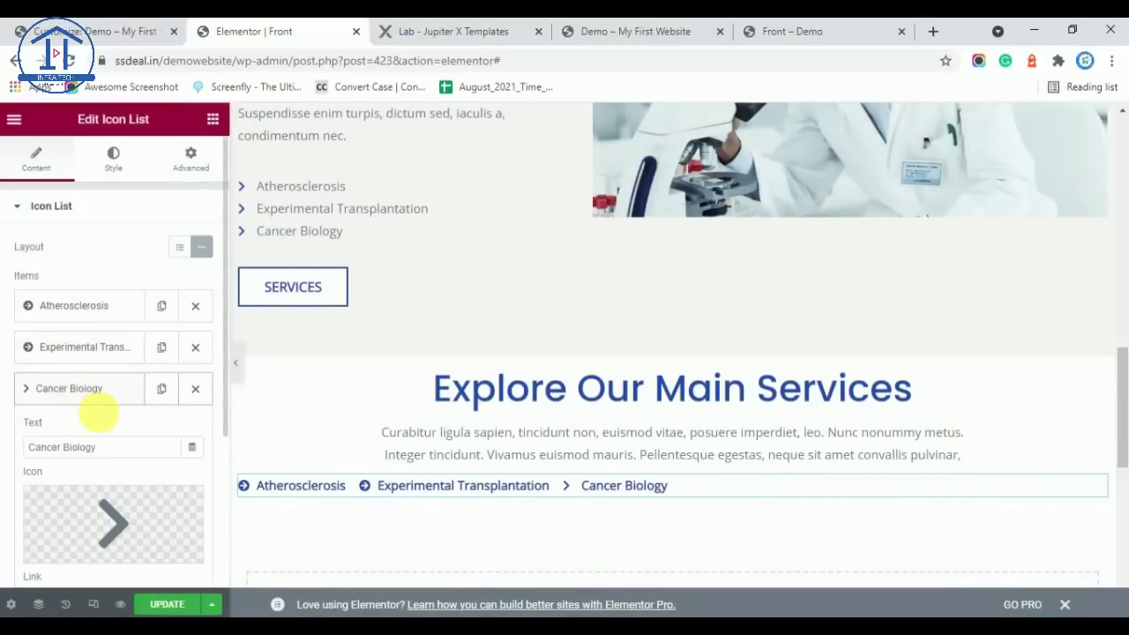
{"action": "left_click", "coordinate": [123, 509]}
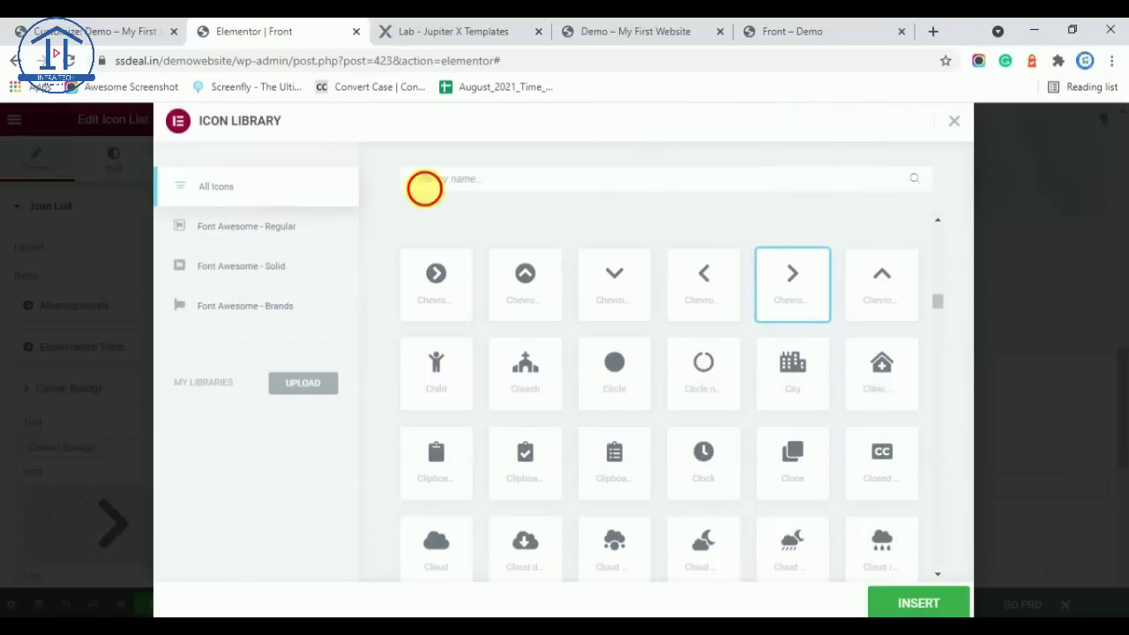
{"action": "type", "text": "arro"}
{"action": "left_click", "coordinate": [792, 238]}
{"action": "left_click", "coordinate": [909, 603]}
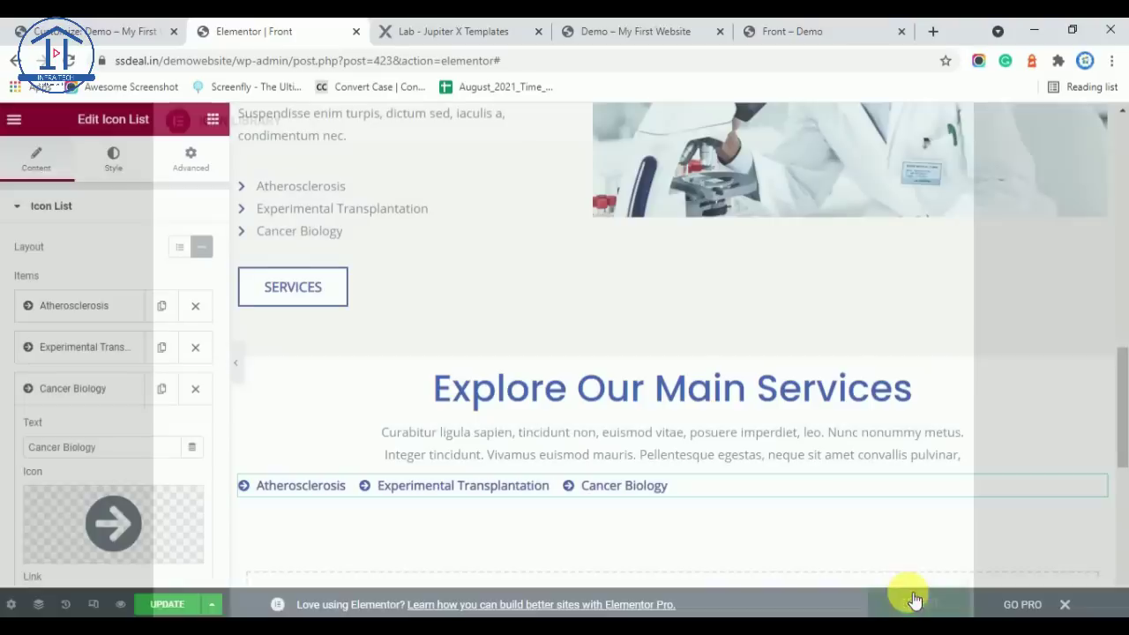
Check how the template's Health Testing and Pathology Testing tabs behave, then center-align the icon list
{"action": "left_click", "coordinate": [496, 27]}
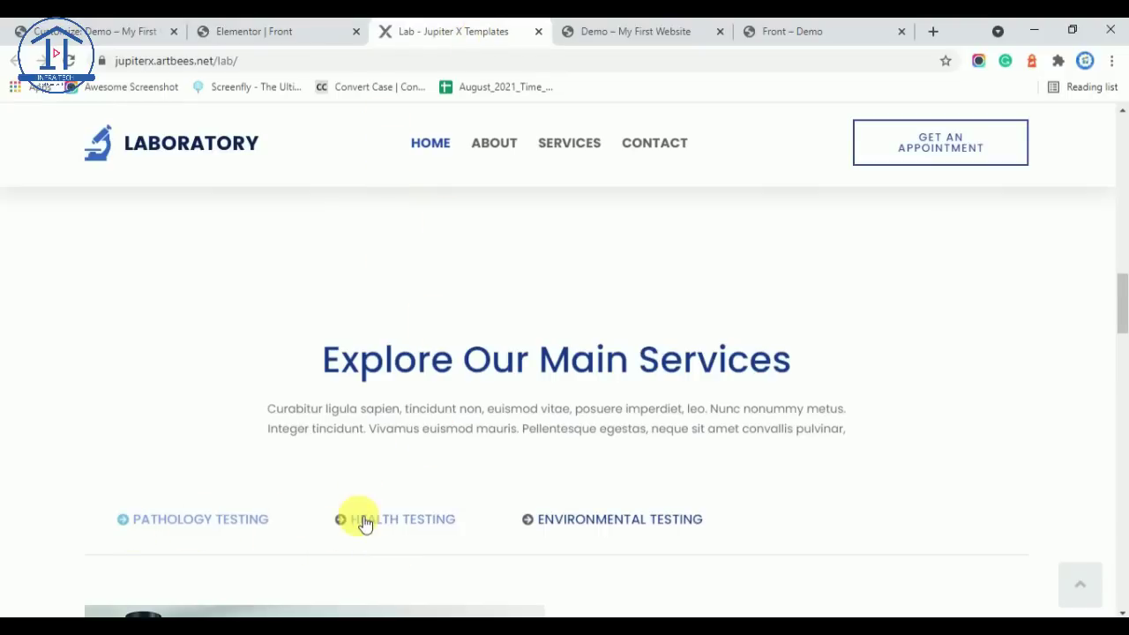
{"action": "scroll", "coordinate": [365, 521], "scroll_direction": "down", "scroll_amount": 4}
{"action": "scroll", "coordinate": [385, 524], "scroll_direction": "up", "scroll_amount": 2}
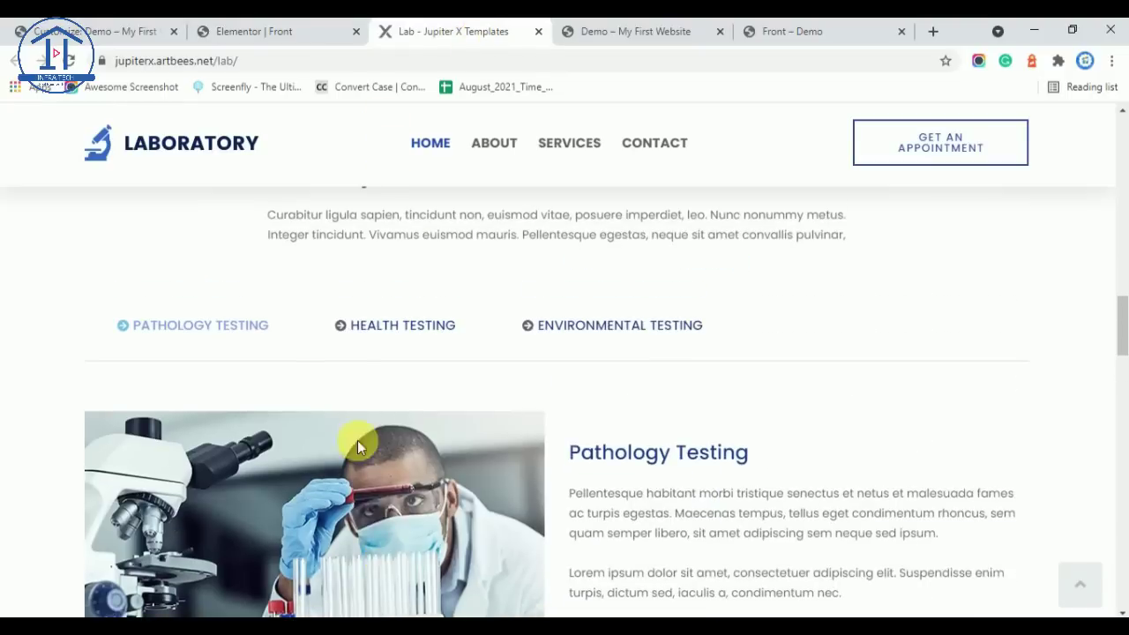
{"action": "left_click", "coordinate": [389, 344]}
{"action": "left_click", "coordinate": [195, 347]}
{"action": "left_click", "coordinate": [238, 31]}
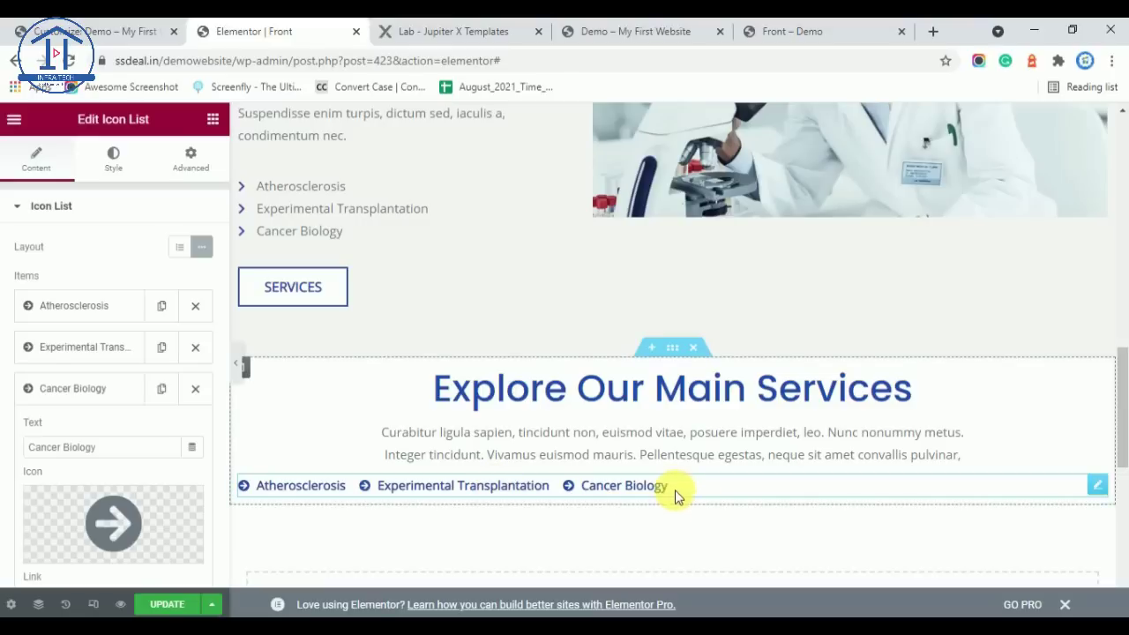
{"action": "left_click", "coordinate": [103, 159]}
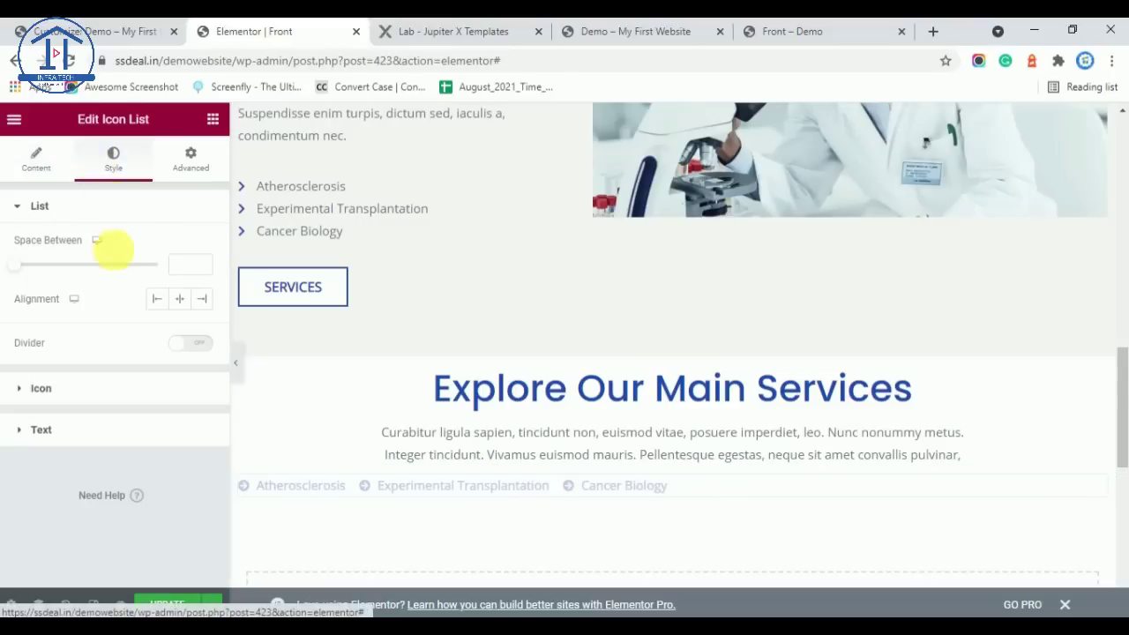
{"action": "left_click", "coordinate": [180, 300]}
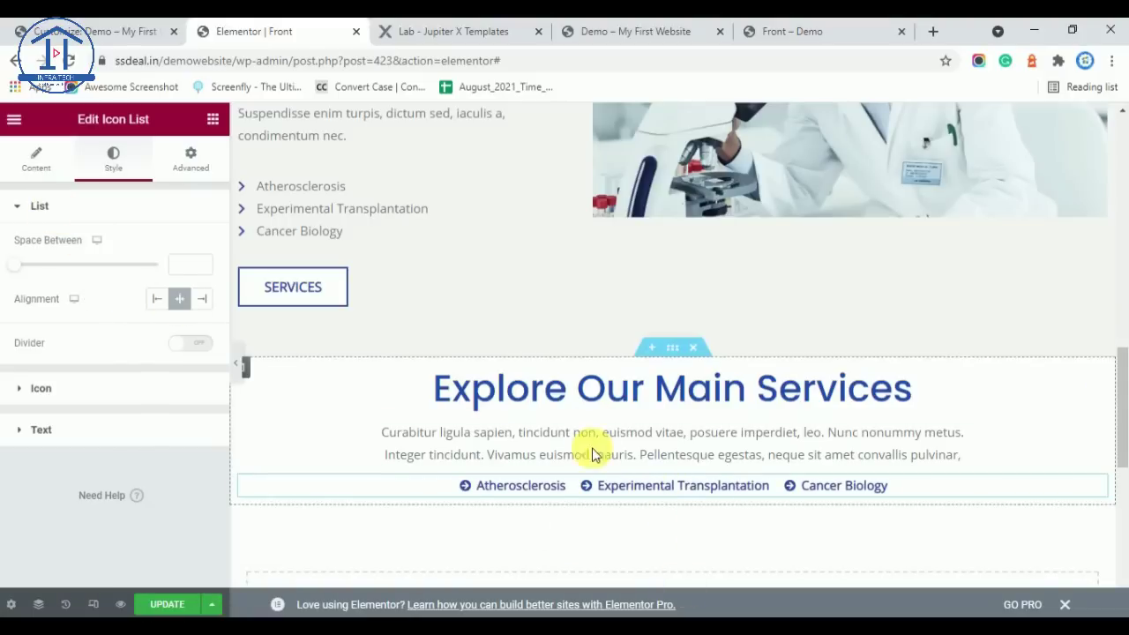
Review the template's Pathology Testing block, then add a two-column inner section below the icon list
{"action": "left_click", "coordinate": [512, 29]}
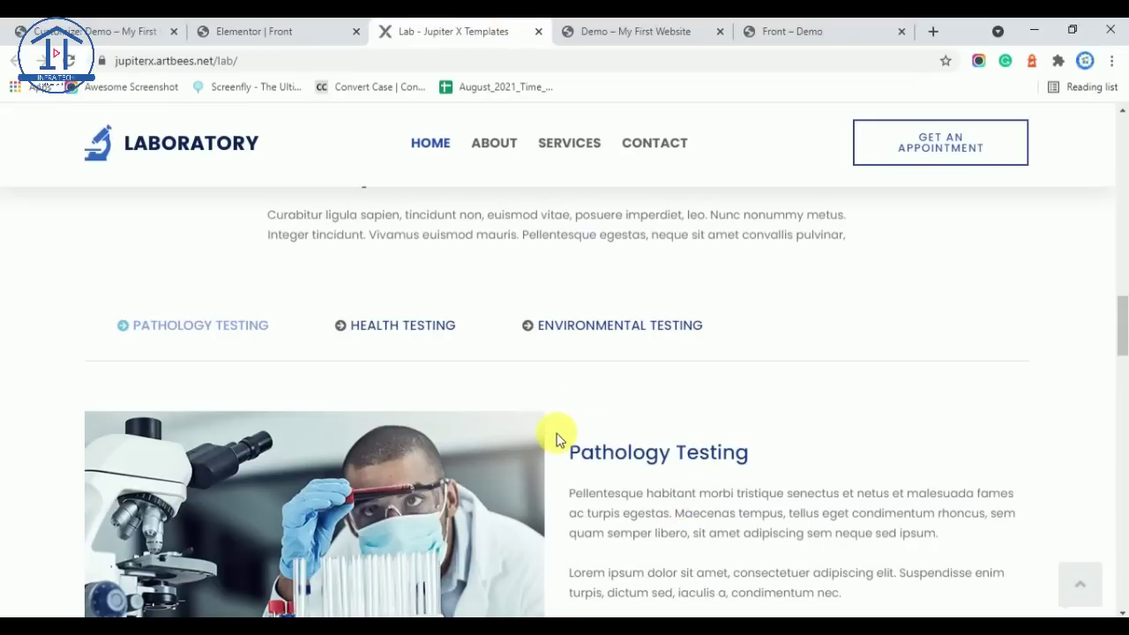
{"action": "scroll", "coordinate": [673, 422], "scroll_direction": "down", "scroll_amount": 2}
{"action": "scroll", "coordinate": [524, 409], "scroll_direction": "up", "scroll_amount": 2}
{"action": "scroll", "coordinate": [935, 455], "scroll_direction": "down", "scroll_amount": 2}
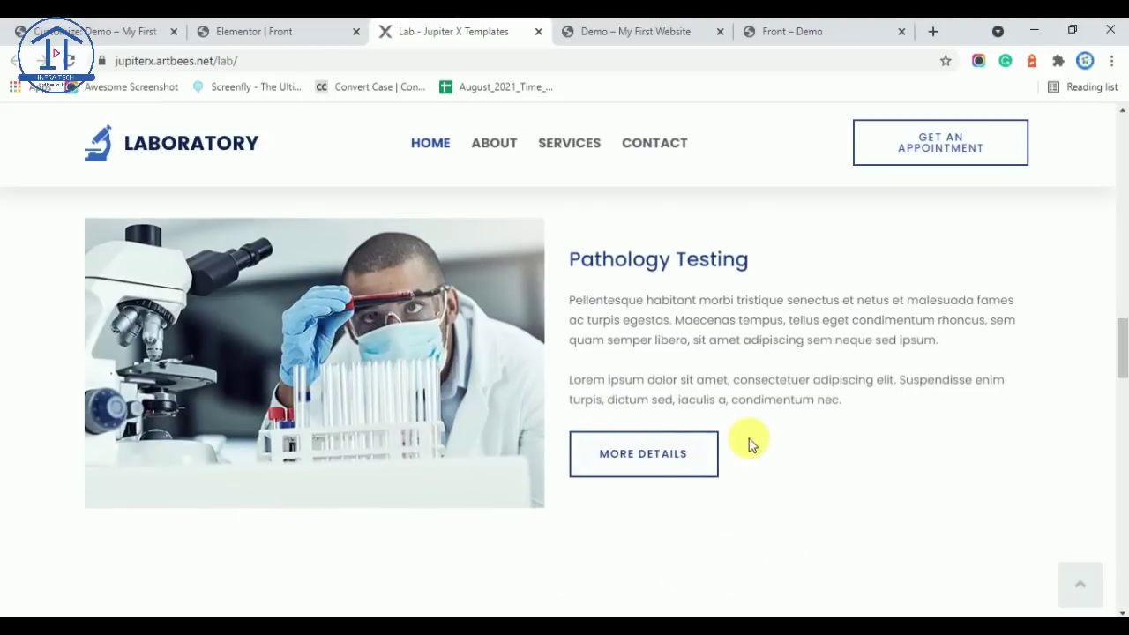
{"action": "left_click_drag", "start_coordinate": [844, 402], "coordinate": [569, 261]}
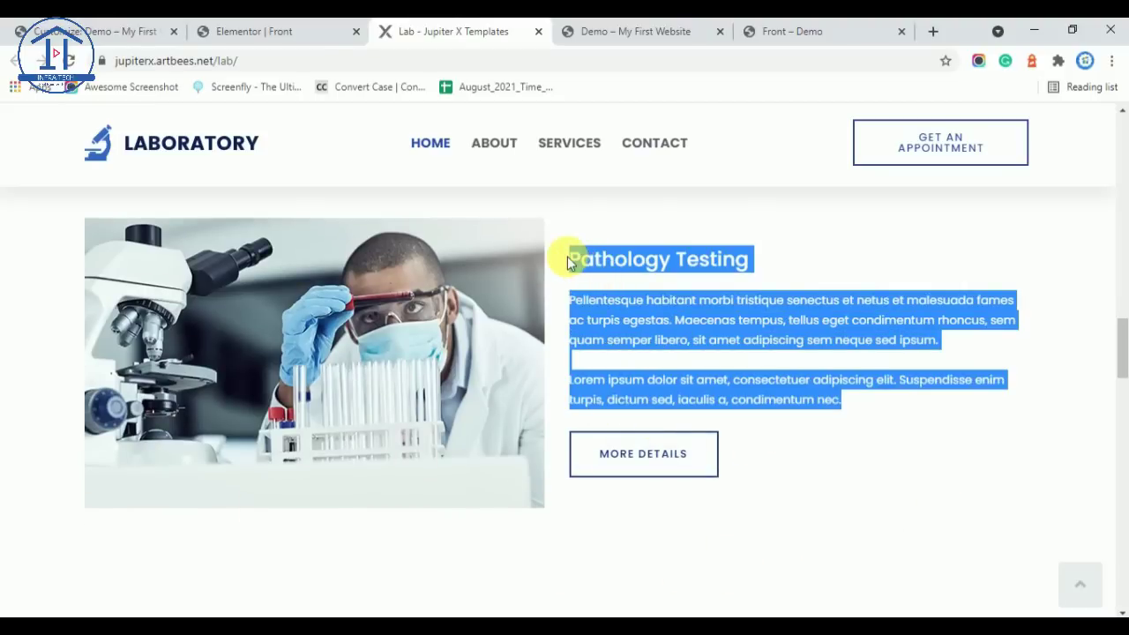
{"action": "left_click", "coordinate": [227, 30]}
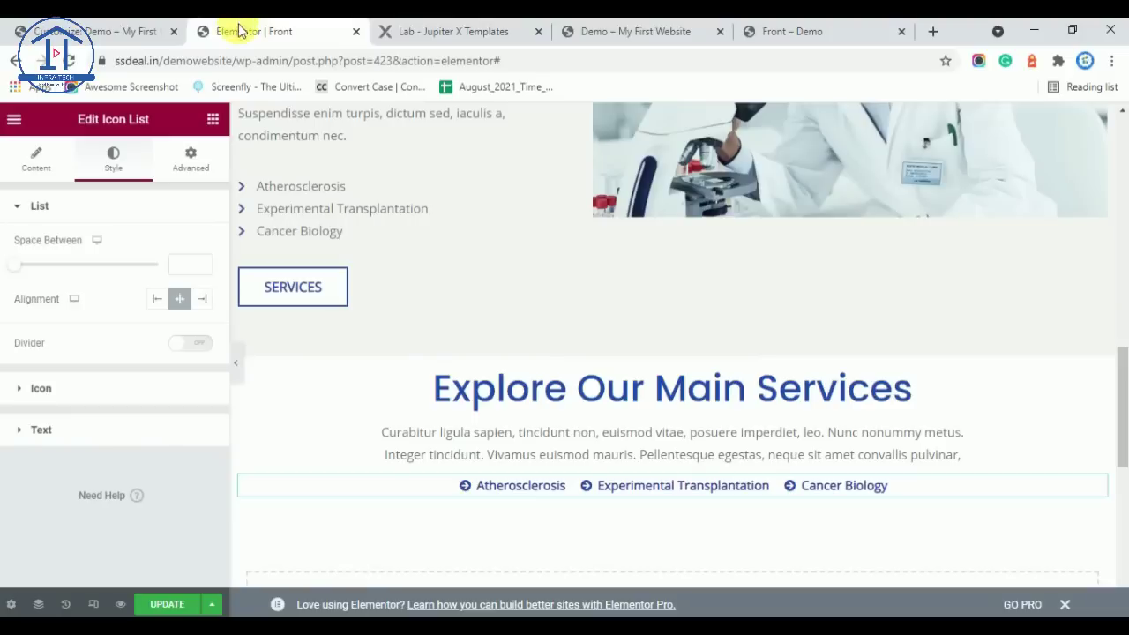
{"action": "left_click", "coordinate": [214, 120]}
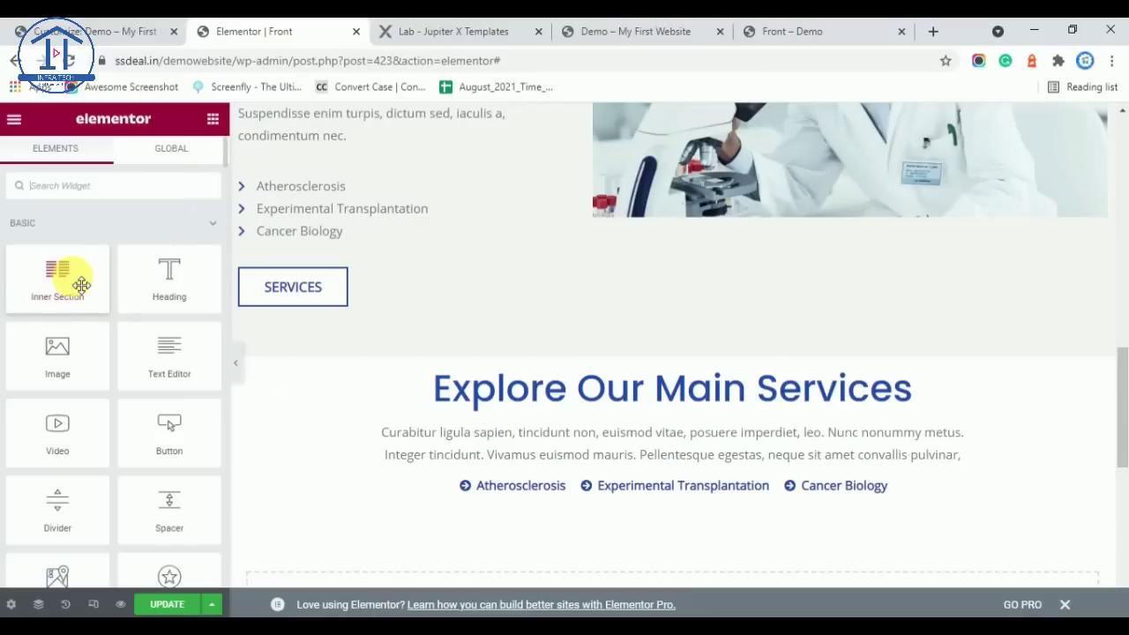
{"action": "left_click_drag", "start_coordinate": [72, 276], "coordinate": [598, 573]}
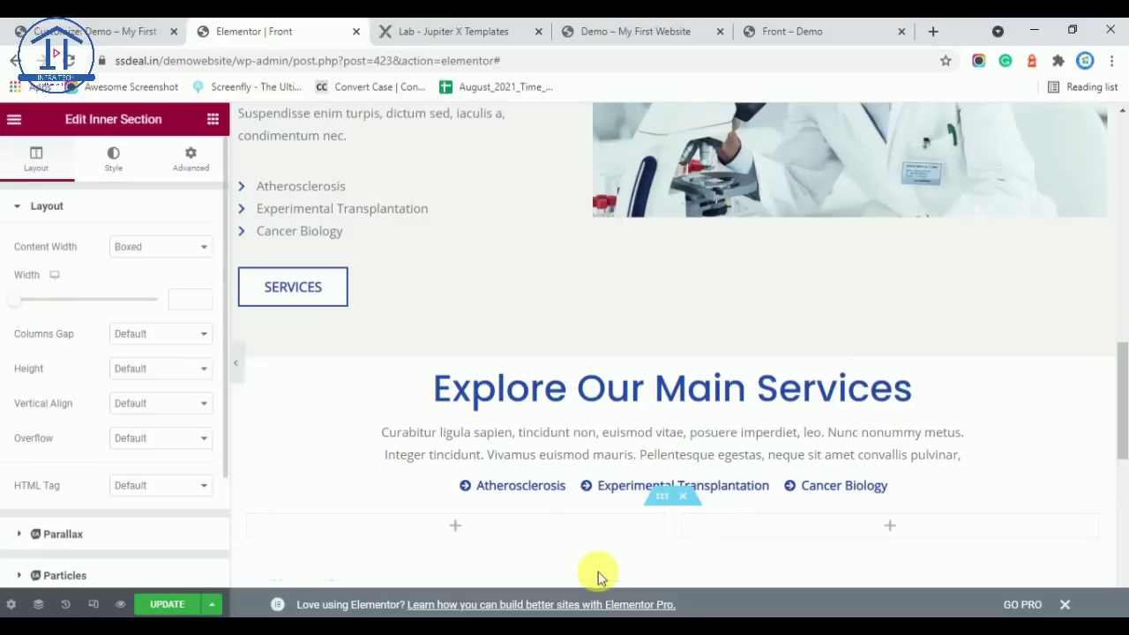
Compare the inner section with the template's Pathology Testing block and add an Image widget to its left column
{"action": "left_click", "coordinate": [450, 26]}
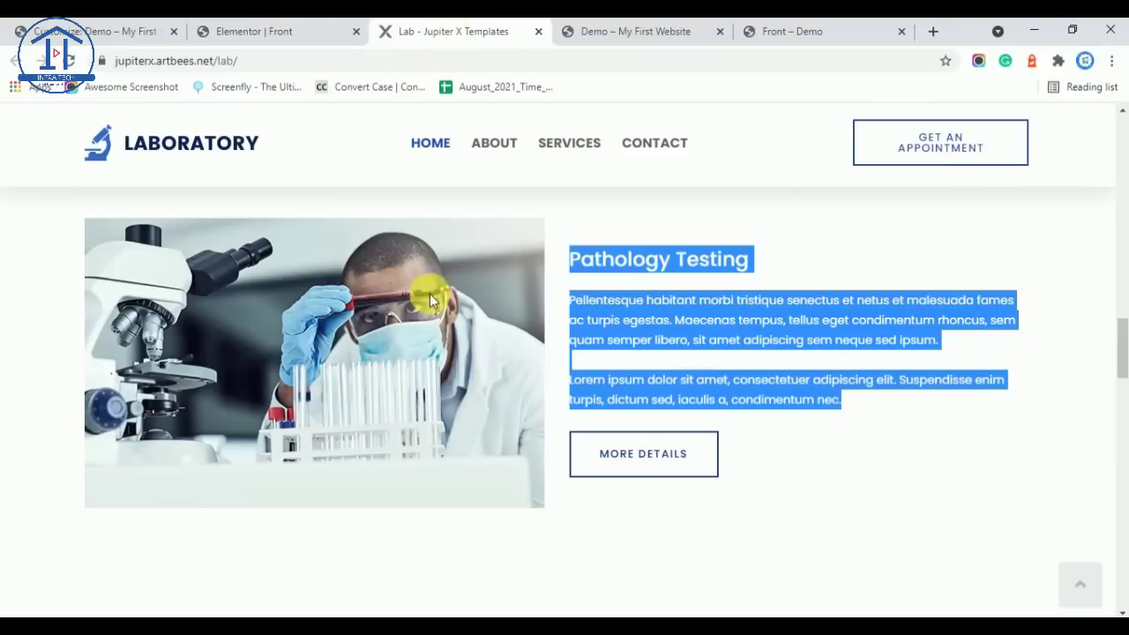
{"action": "left_click", "coordinate": [282, 31]}
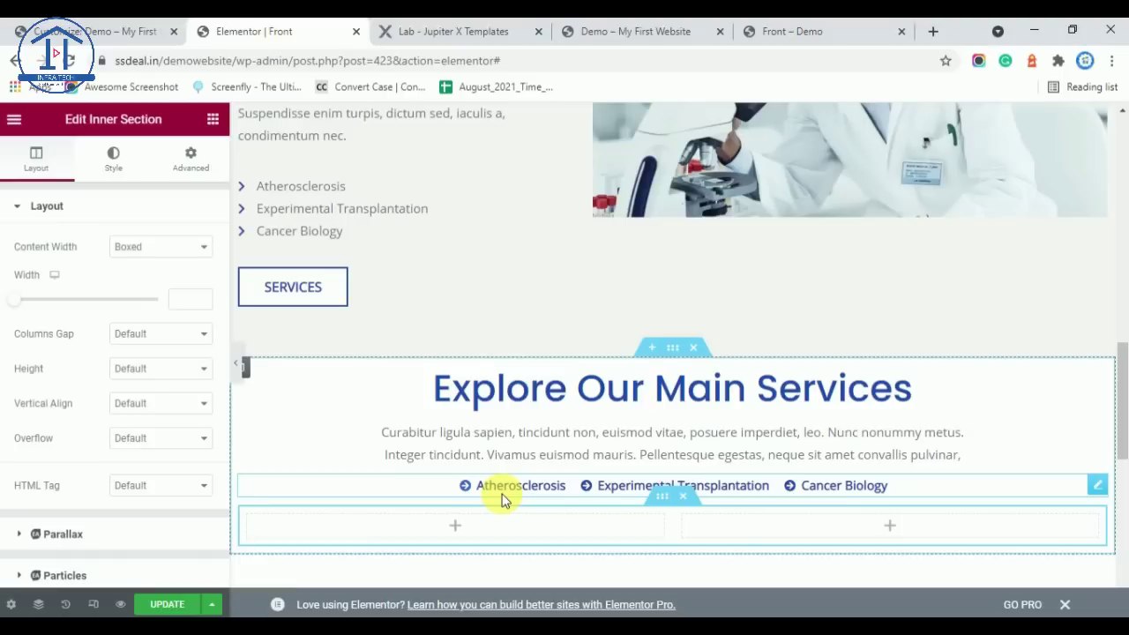
{"action": "left_click", "coordinate": [535, 535]}
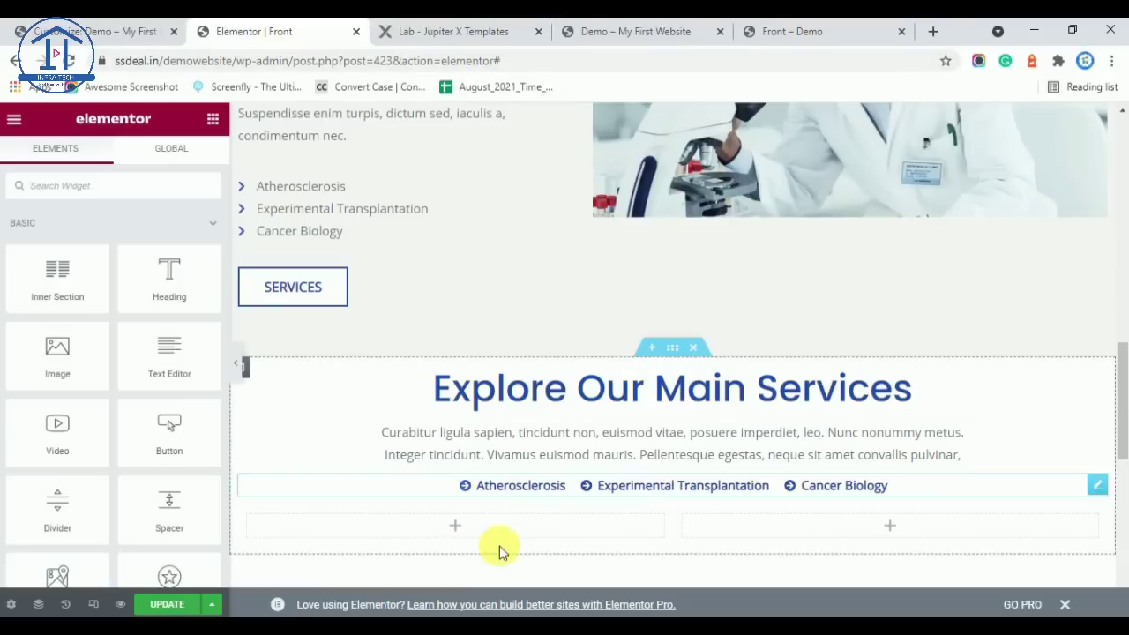
{"action": "left_click", "coordinate": [491, 27]}
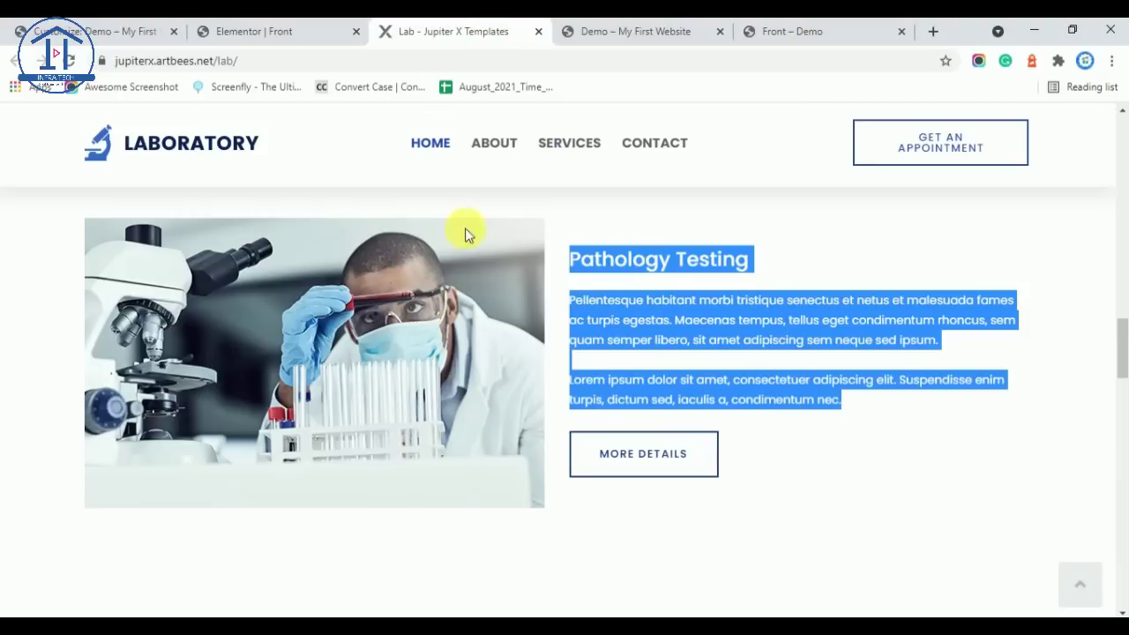
{"action": "left_click", "coordinate": [284, 29]}
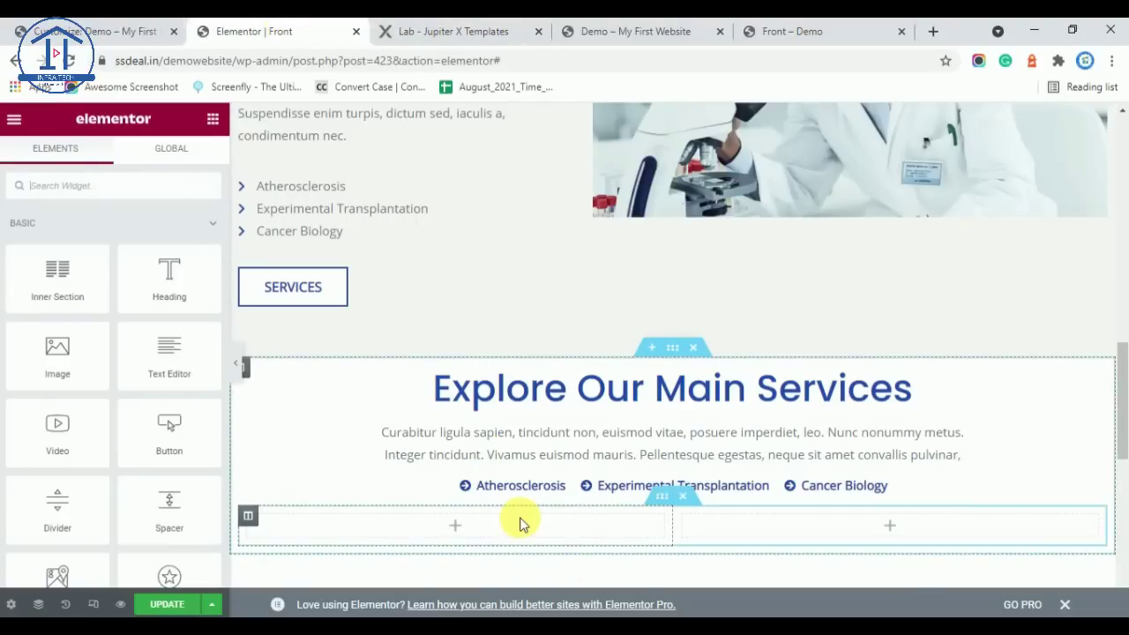
{"action": "left_click_drag", "start_coordinate": [76, 371], "coordinate": [472, 525]}
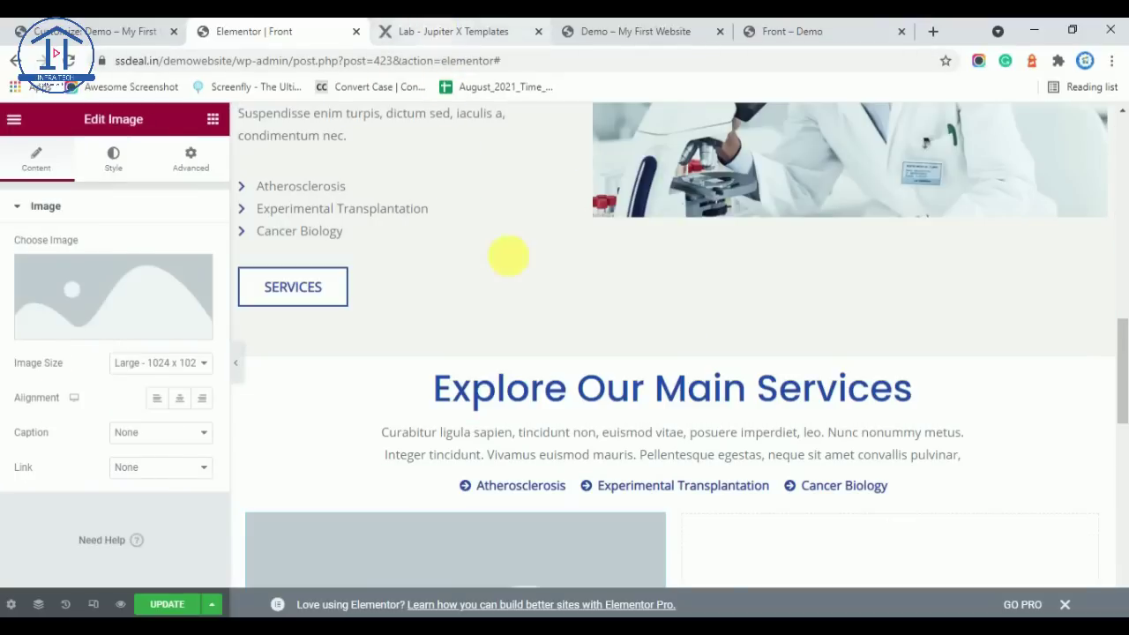
Review the template's Pathology Testing text block and its three icon cards for a matching widget layout
{"action": "left_click", "coordinate": [481, 27]}
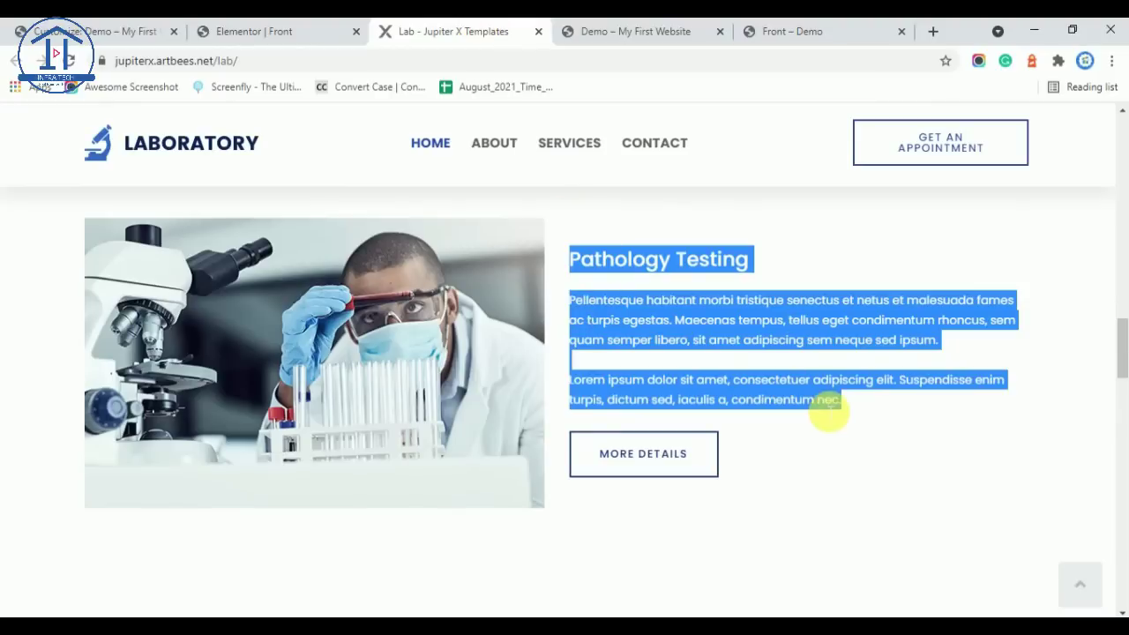
{"action": "left_click", "coordinate": [830, 413]}
{"action": "scroll", "coordinate": [843, 451], "scroll_direction": "up", "scroll_amount": 10}
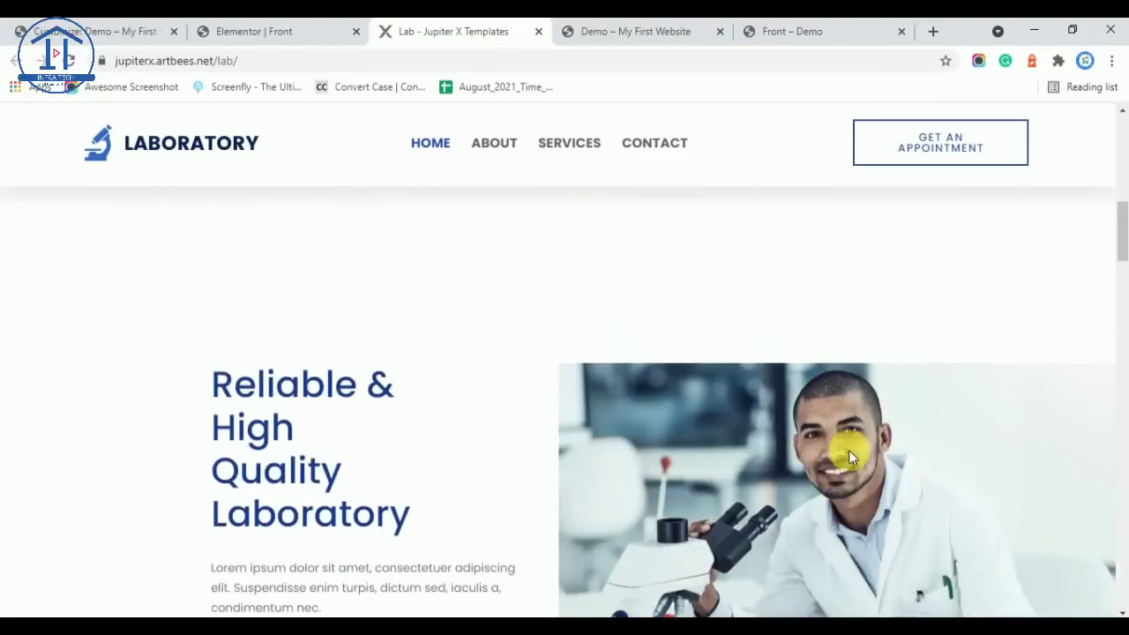
{"action": "scroll", "coordinate": [849, 451], "scroll_direction": "up", "scroll_amount": 5}
{"action": "scroll", "coordinate": [803, 432], "scroll_direction": "down", "scroll_amount": 4}
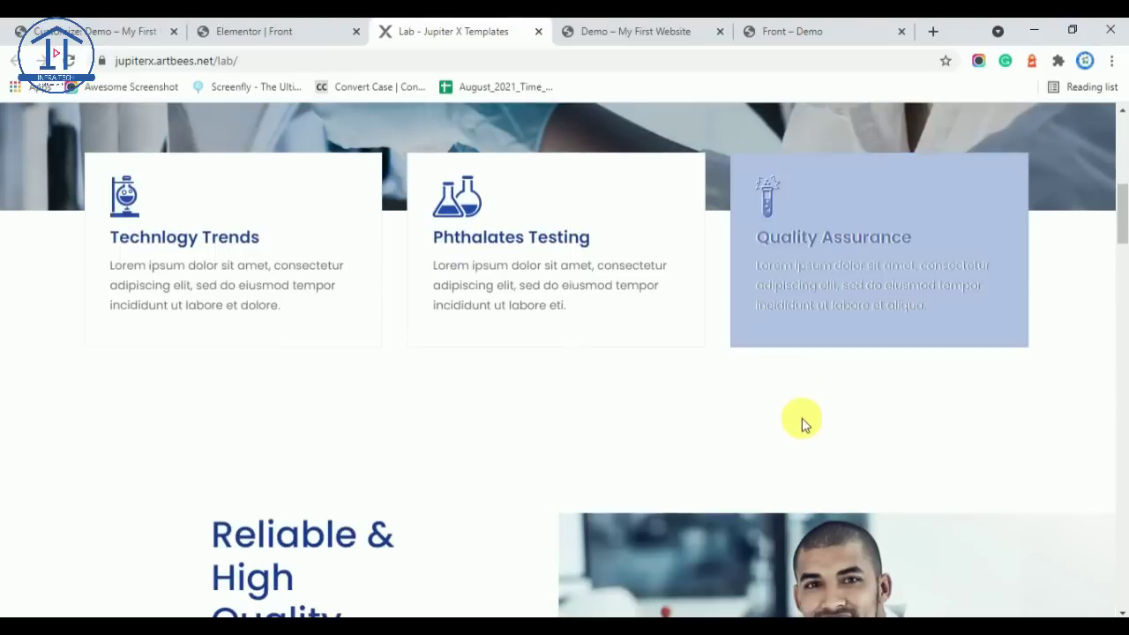
{"action": "scroll", "coordinate": [803, 424], "scroll_direction": "down", "scroll_amount": 8}
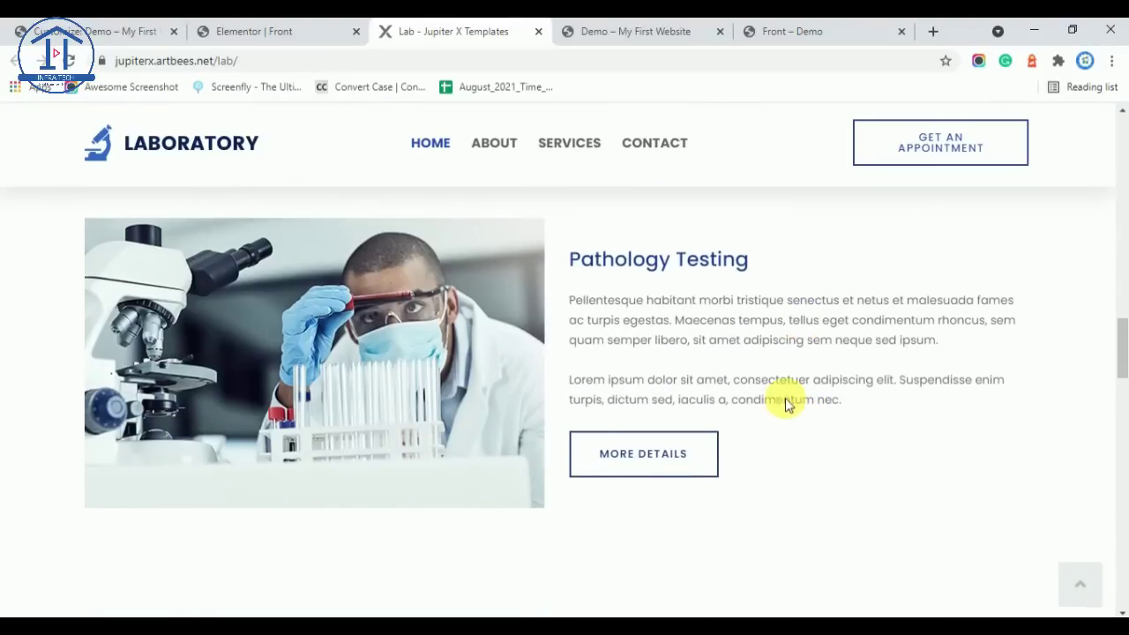
Copy the Technlogy Trends icon box and paste it into the empty right column of the inner section
{"action": "left_click", "coordinate": [228, 29]}
{"action": "scroll", "coordinate": [629, 415], "scroll_direction": "up", "scroll_amount": 6}
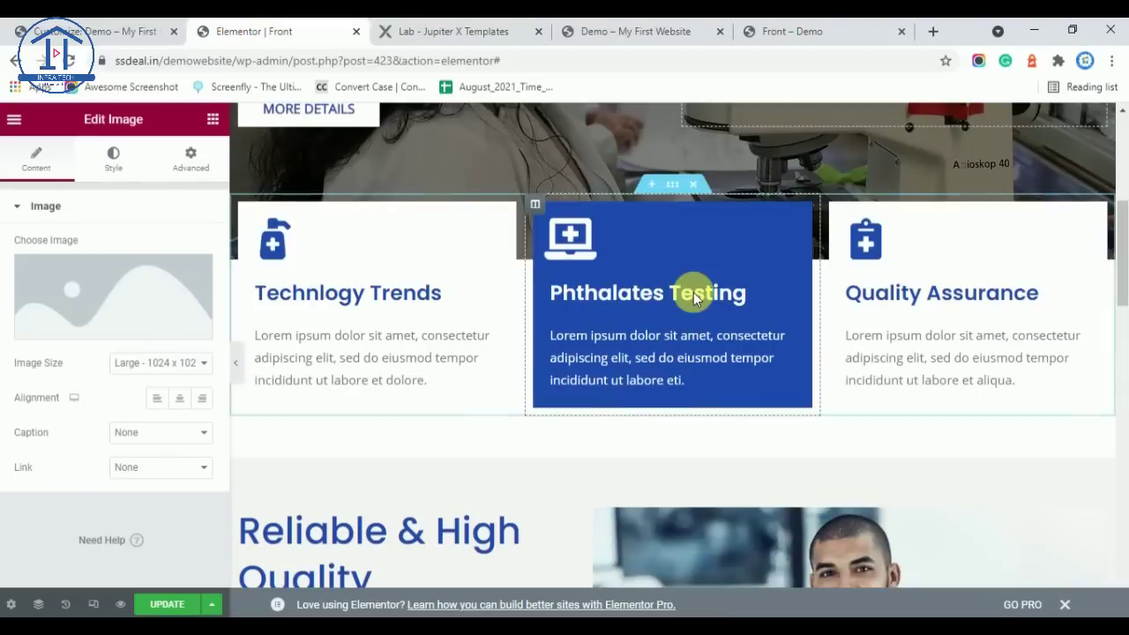
{"action": "right_click", "coordinate": [648, 344]}
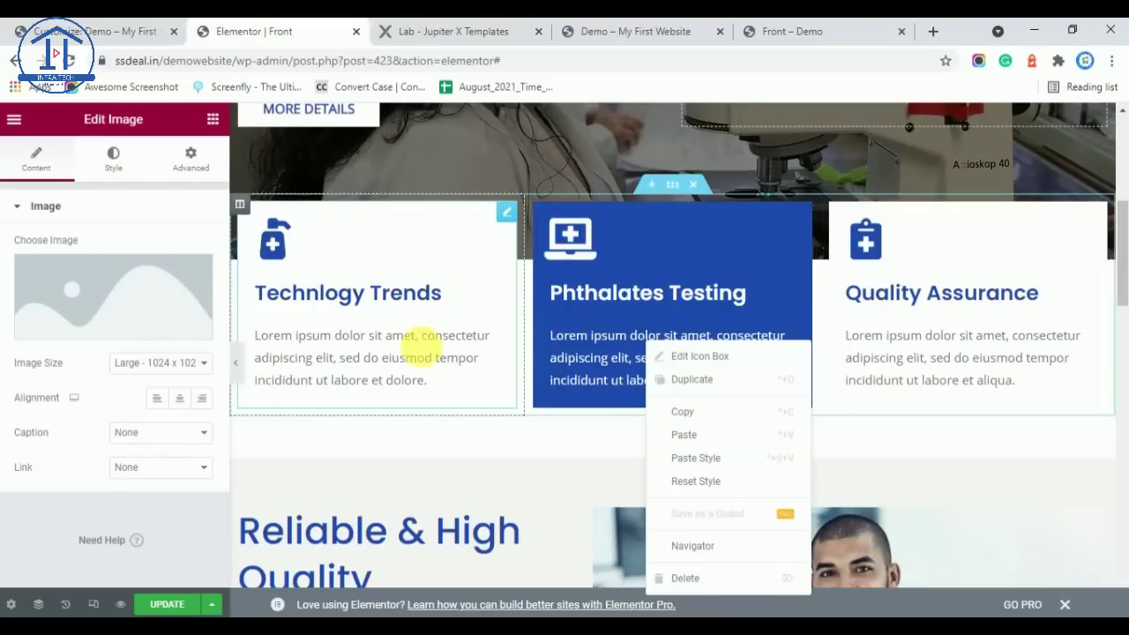
{"action": "right_click", "coordinate": [413, 343]}
{"action": "left_click", "coordinate": [491, 434]}
{"action": "scroll", "coordinate": [579, 324], "scroll_direction": "down", "scroll_amount": 3}
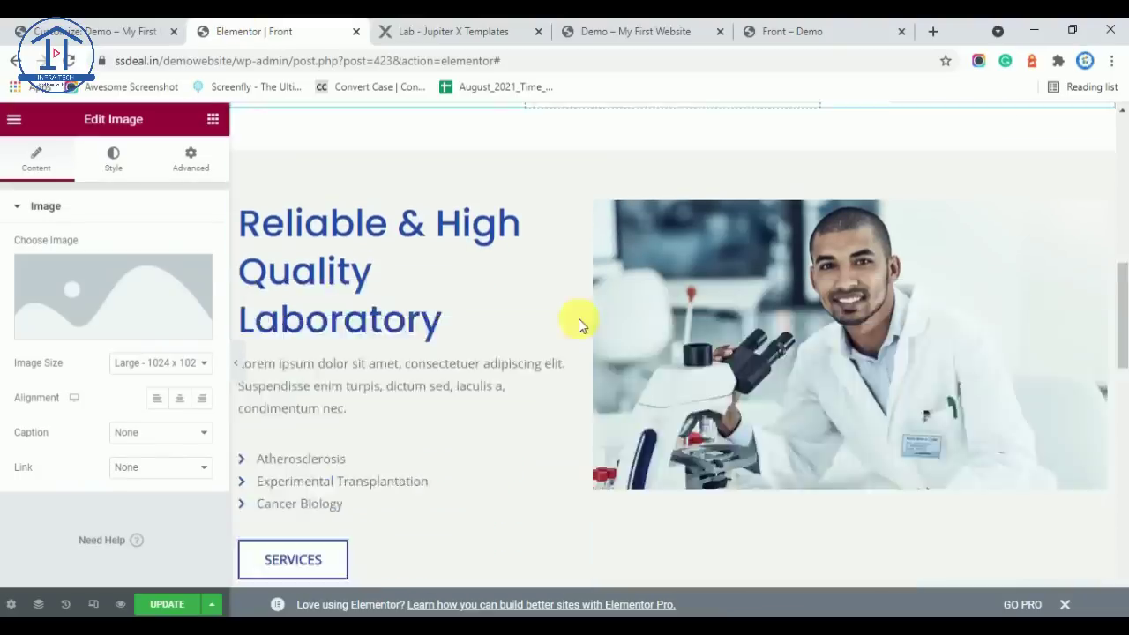
{"action": "scroll", "coordinate": [579, 325], "scroll_direction": "down", "scroll_amount": 5}
{"action": "right_click", "coordinate": [782, 424]}
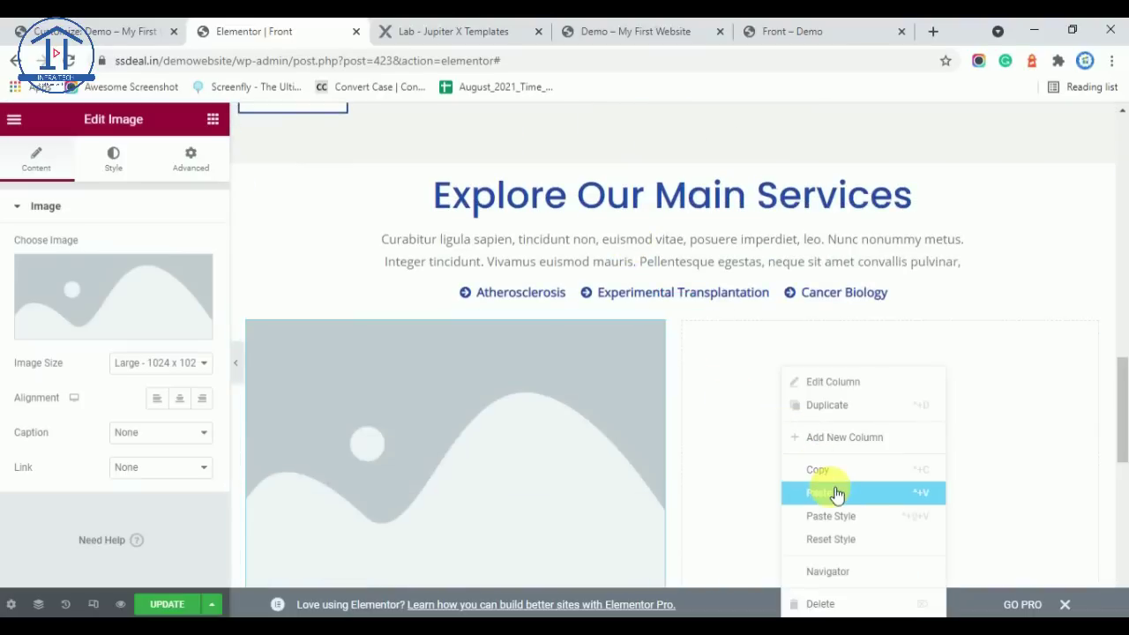
{"action": "left_click", "coordinate": [836, 494]}
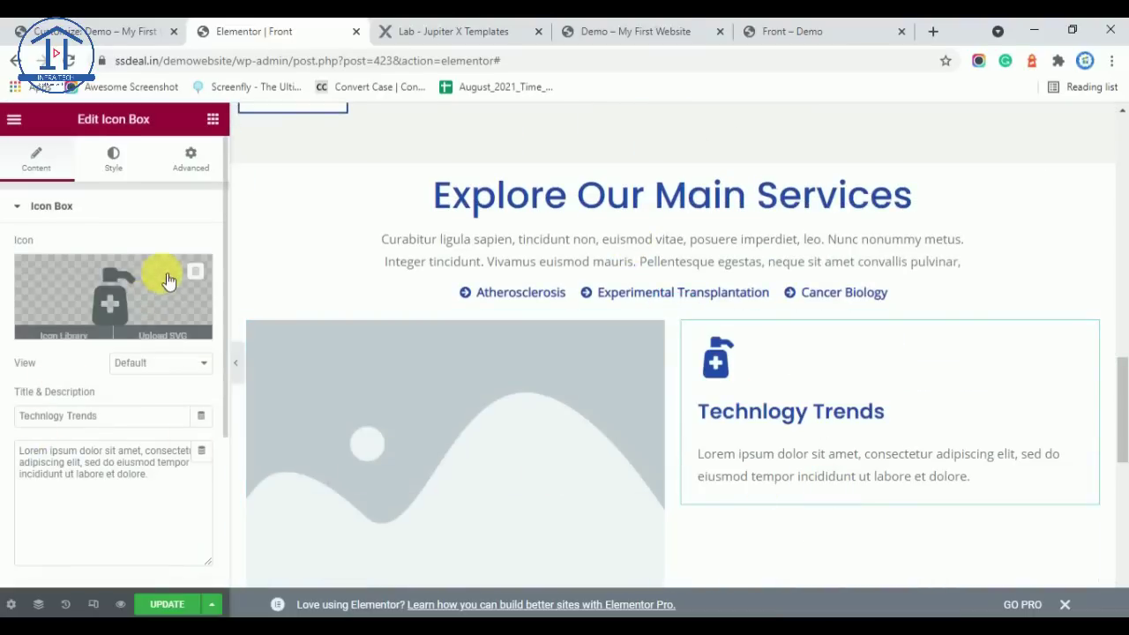
Remove the pasted box's icon, title it "Pathology Testing" and replace its description with the template's "Pellentesque habitant morbi" text
{"action": "left_click", "coordinate": [195, 271]}
{"action": "key", "text": "ctrl+a"}
{"action": "type", "text": "Pathology Testing Pellentesque habitant morbi tristique senectus et netus et malesuada fames ac turpis egestas. Maecenas tempus, tellus eget condimentum rhoncus, sem quam semper libero, sit amet adipiscing sem neque sed ipsum.  Lorem ipsum dolor sit amet, consectetuer adipiscing elit. Suspendisse enim turpis, dictum sed, iaculis a, condimentum nec."}
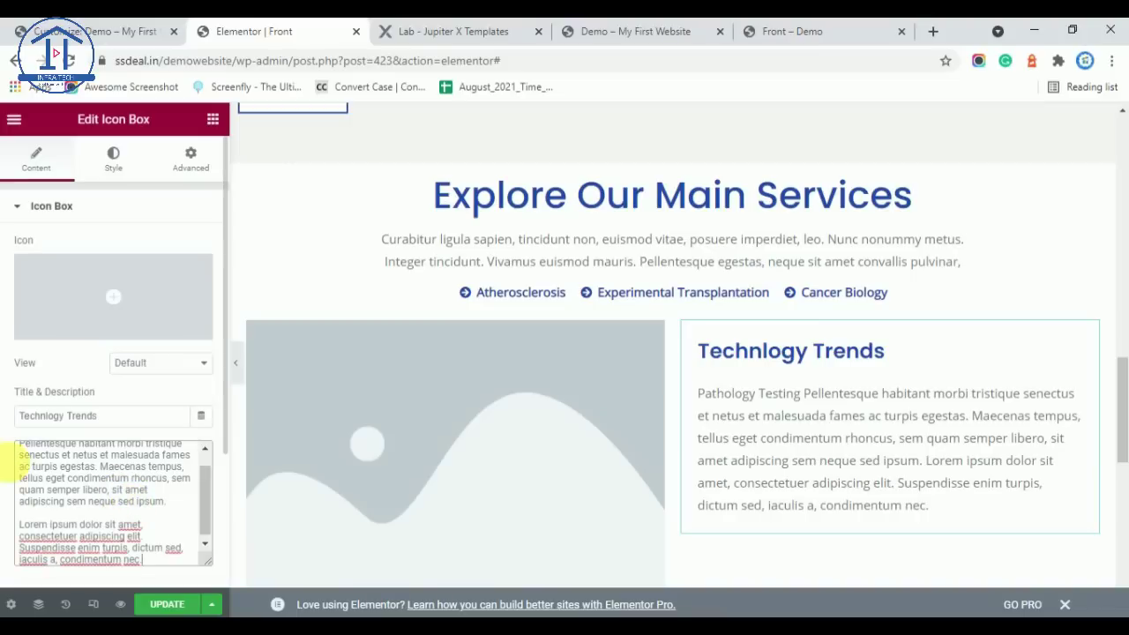
{"action": "scroll", "coordinate": [102, 540], "scroll_direction": "up", "scroll_amount": 1}
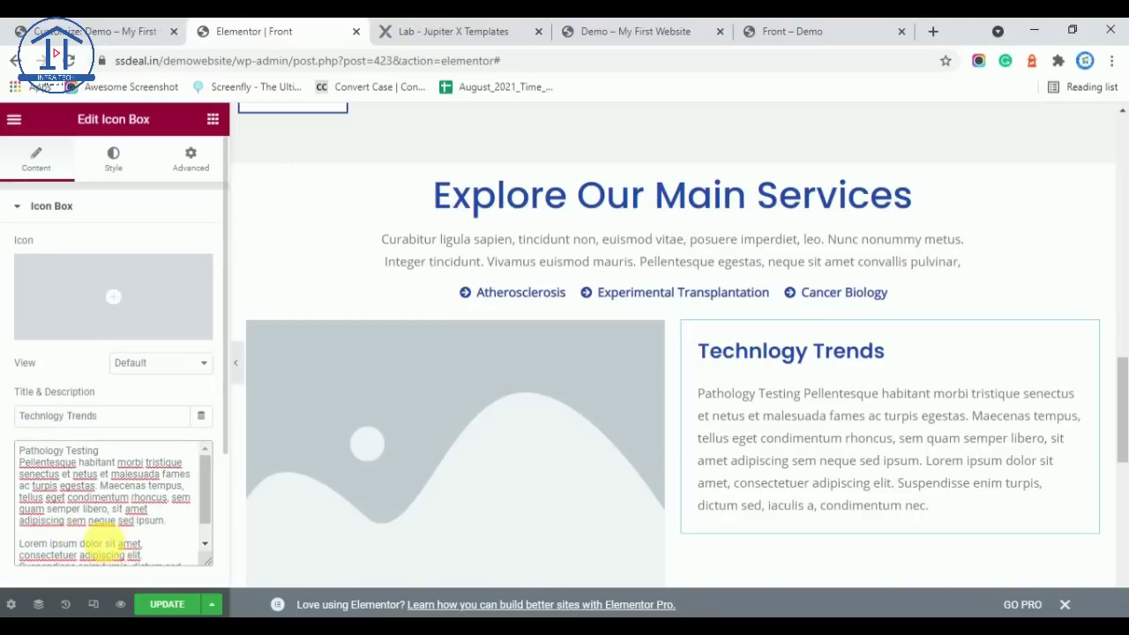
{"action": "left_click_drag", "start_coordinate": [113, 443], "coordinate": [9, 453]}
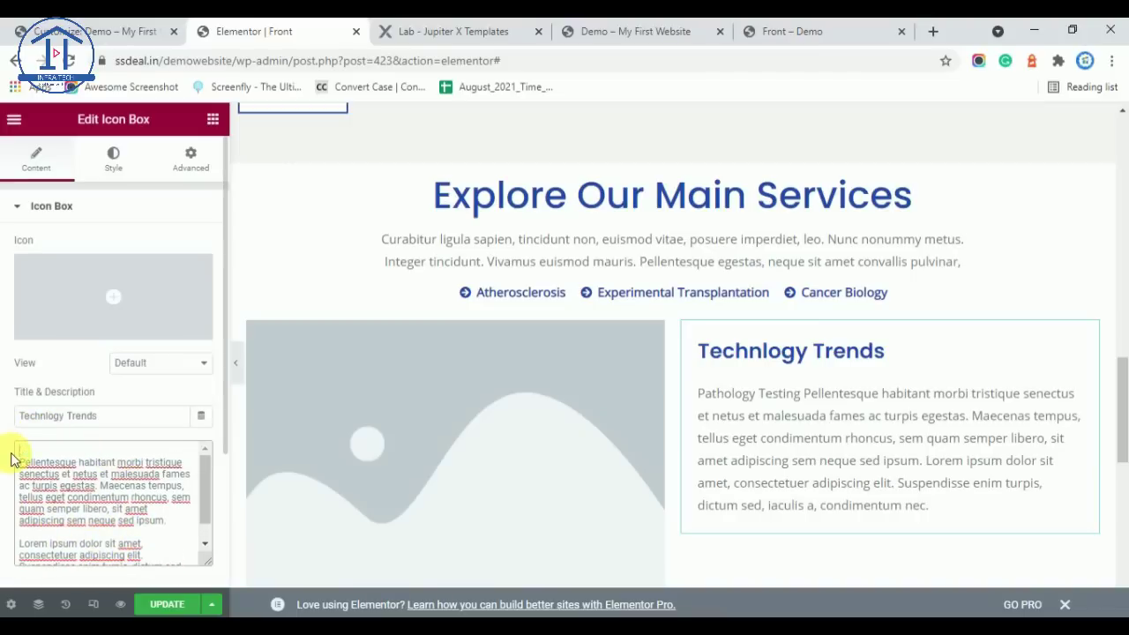
{"action": "left_click_drag", "start_coordinate": [138, 416], "coordinate": [7, 428]}
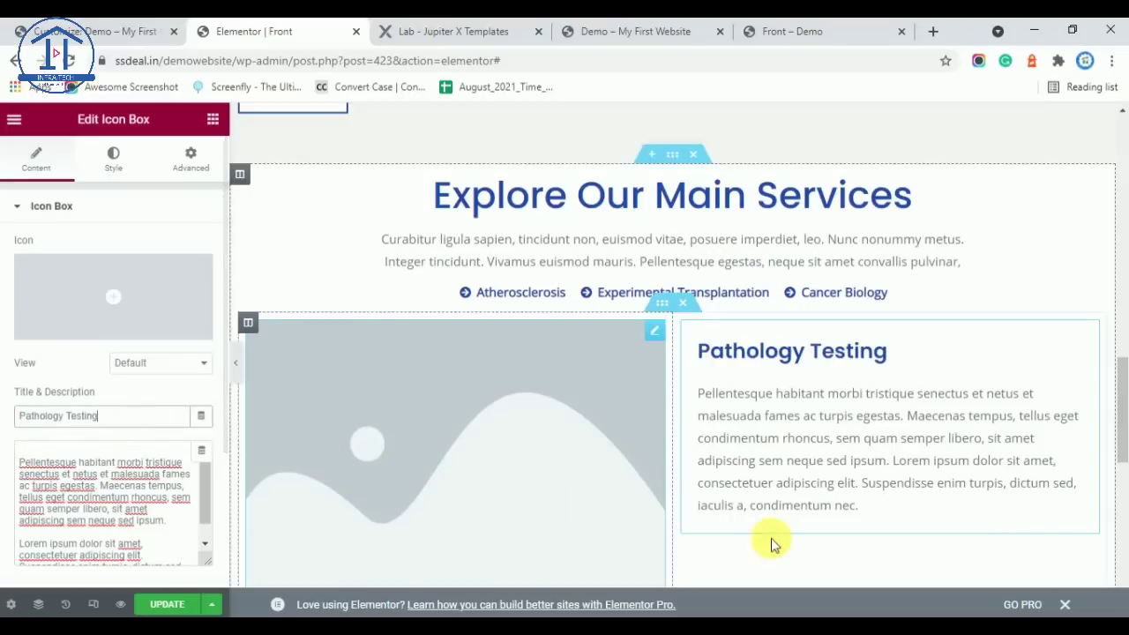
Copy the hero section's MORE DETAILS button and paste it below the Pathology Testing box
{"action": "left_click", "coordinate": [415, 31]}
{"action": "left_click", "coordinate": [260, 31]}
{"action": "scroll", "coordinate": [595, 348], "scroll_direction": "up", "scroll_amount": 5}
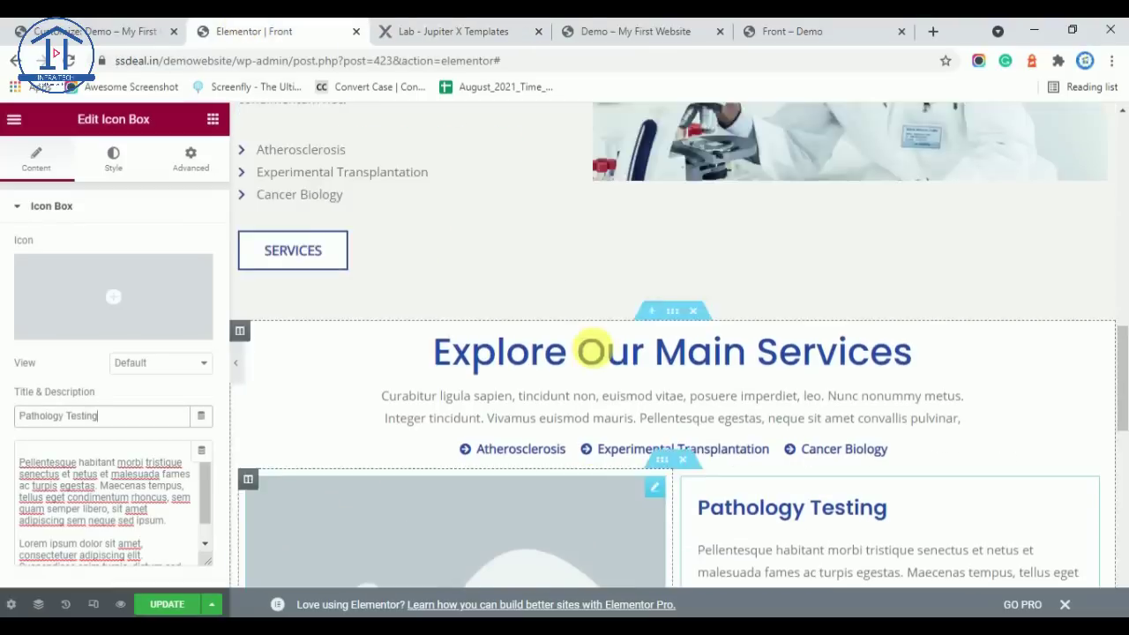
{"action": "scroll", "coordinate": [416, 467], "scroll_direction": "up", "scroll_amount": 5}
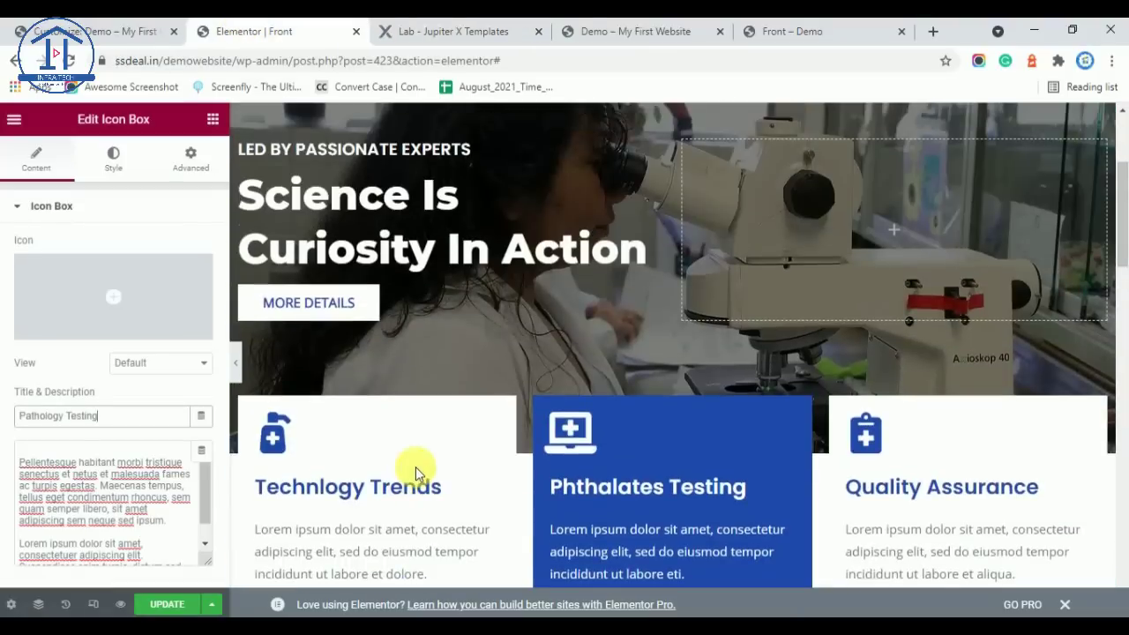
{"action": "scroll", "coordinate": [407, 304], "scroll_direction": "down", "scroll_amount": 1}
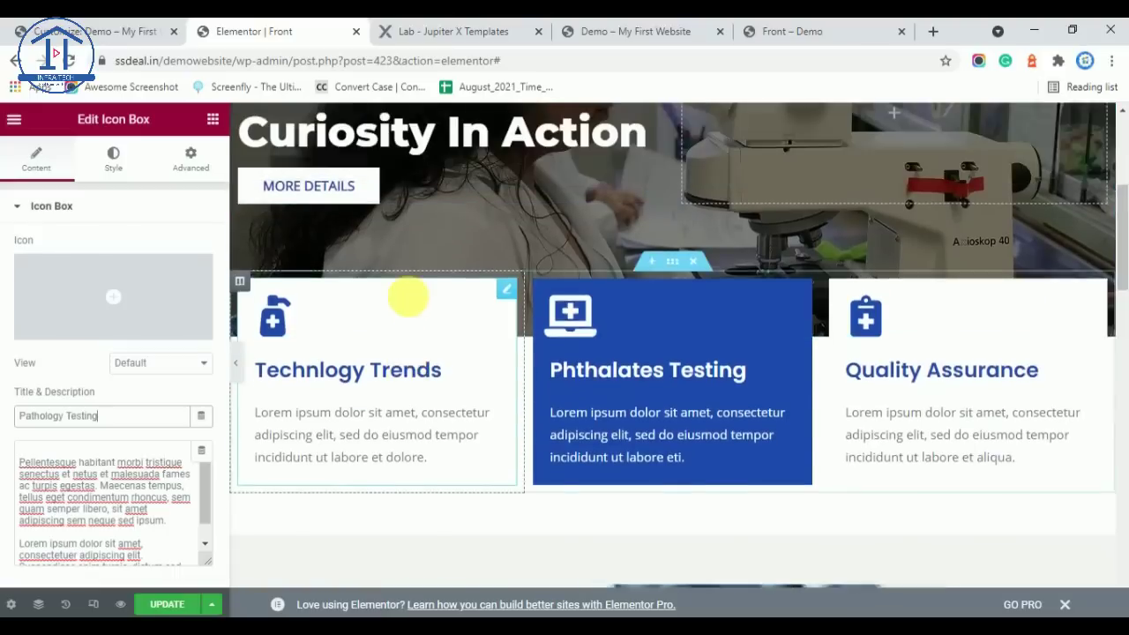
{"action": "scroll", "coordinate": [406, 298], "scroll_direction": "up", "scroll_amount": 1}
{"action": "right_click", "coordinate": [421, 297]}
{"action": "left_click", "coordinate": [476, 368]}
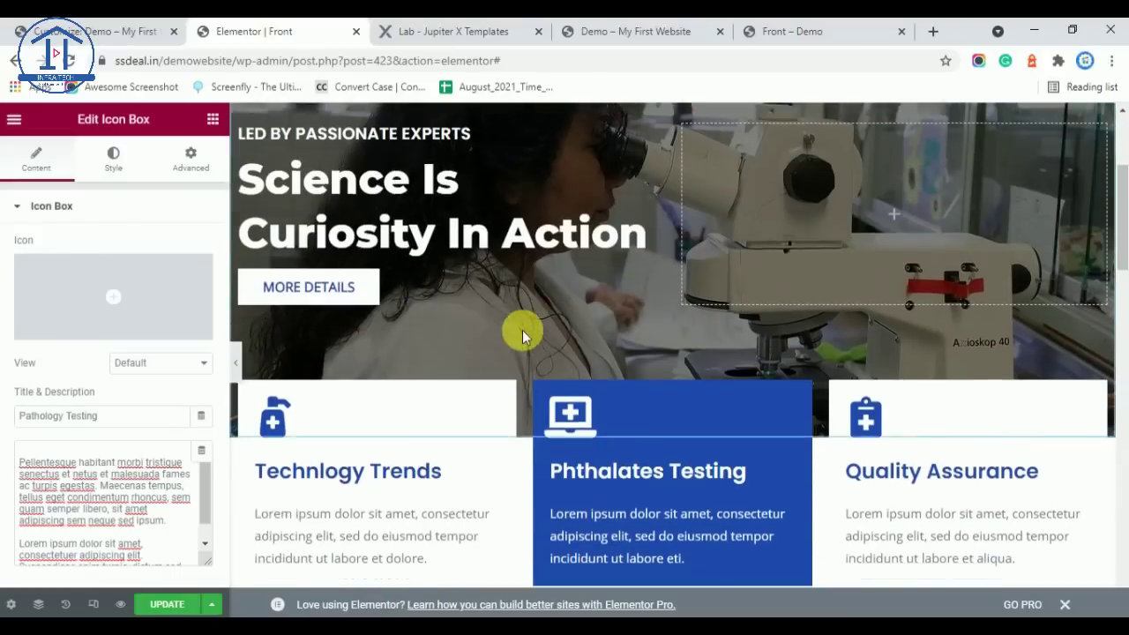
{"action": "scroll", "coordinate": [522, 327], "scroll_direction": "down", "scroll_amount": 10}
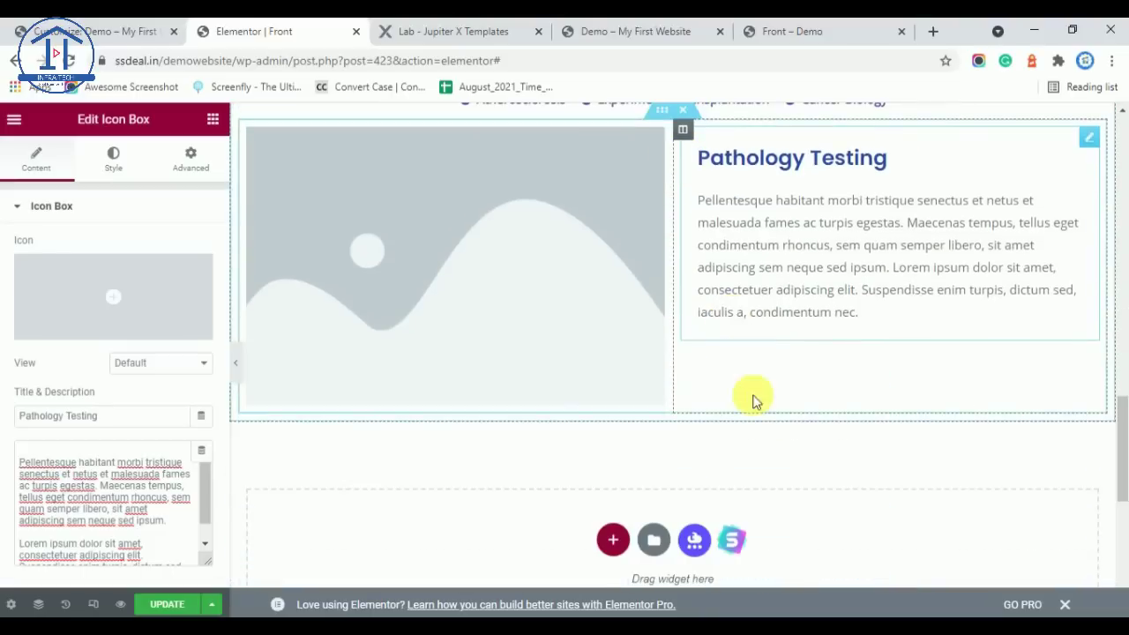
{"action": "right_click", "coordinate": [799, 282]}
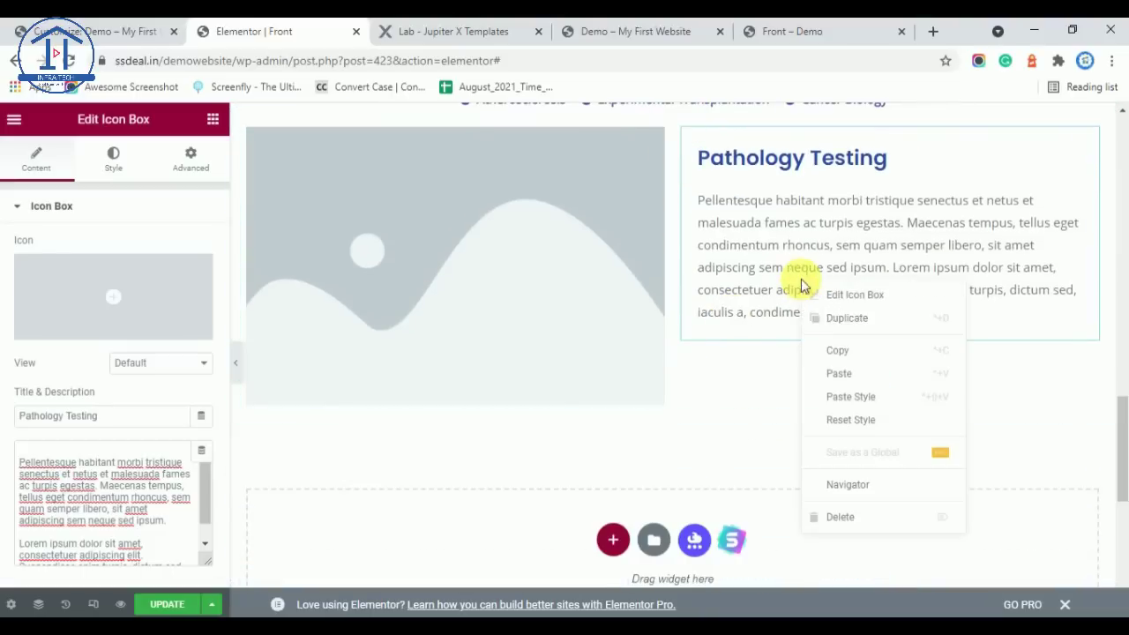
{"action": "left_click", "coordinate": [849, 377]}
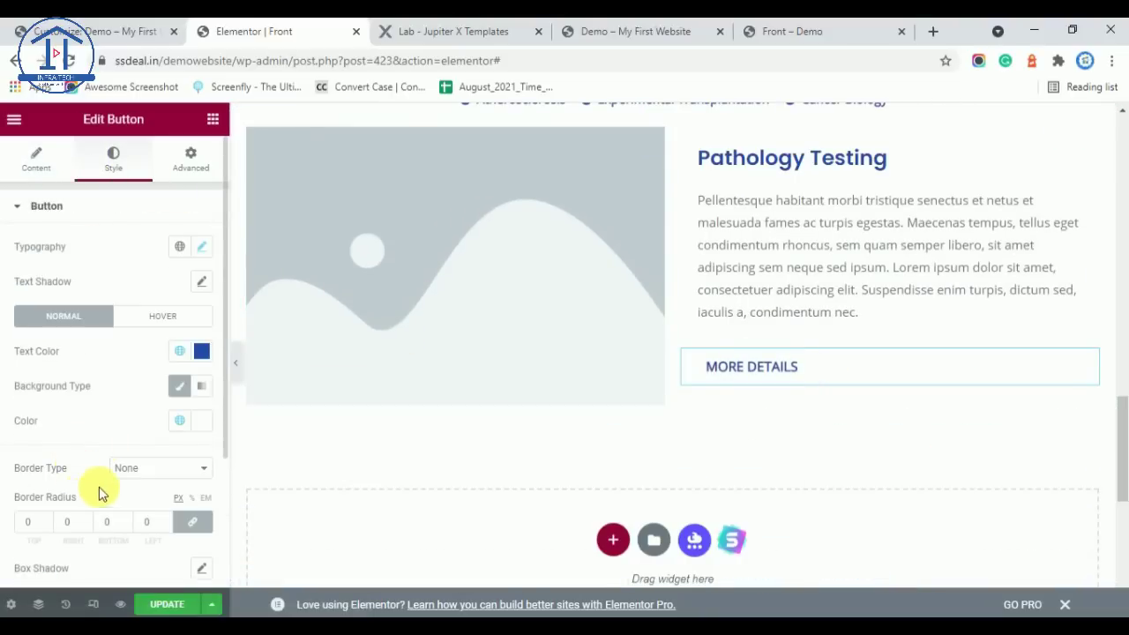
Give the pasted MORE DETAILS button a solid border of width 2 in the saved dark blue color and preview it at full width
{"action": "left_click", "coordinate": [156, 468]}
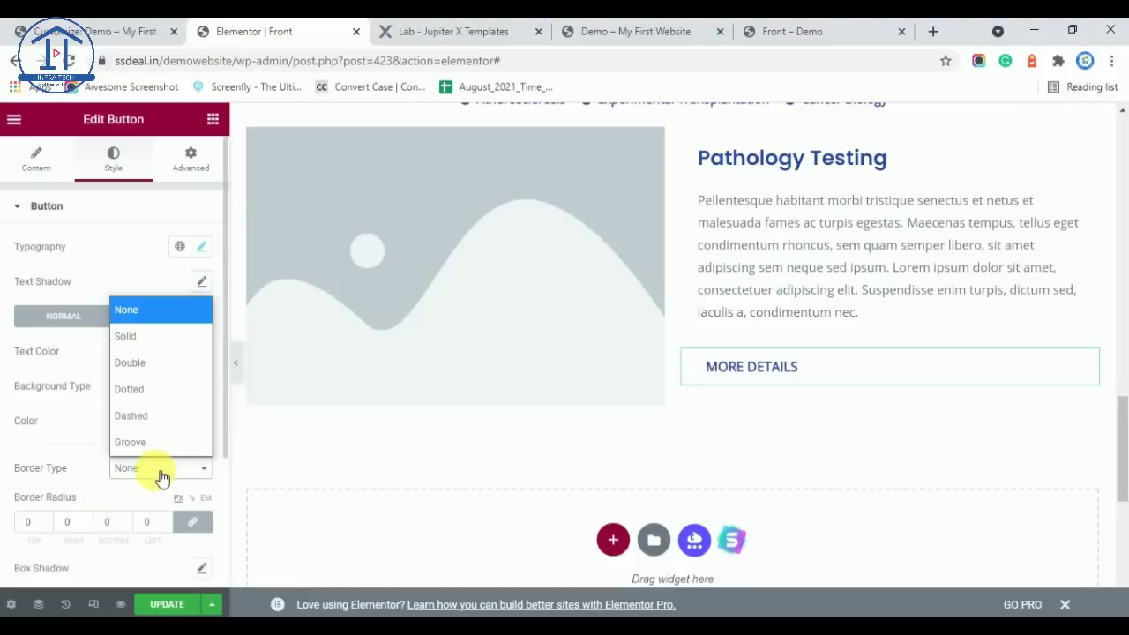
{"action": "left_click", "coordinate": [143, 334]}
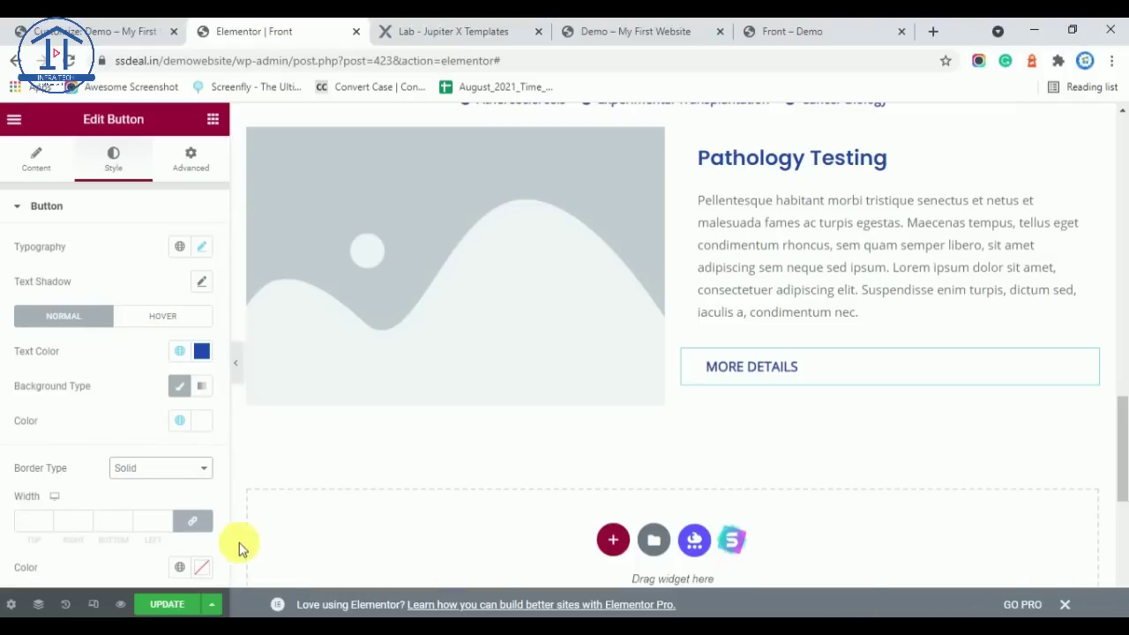
{"action": "left_click", "coordinate": [33, 523]}
{"action": "type", "text": "2"}
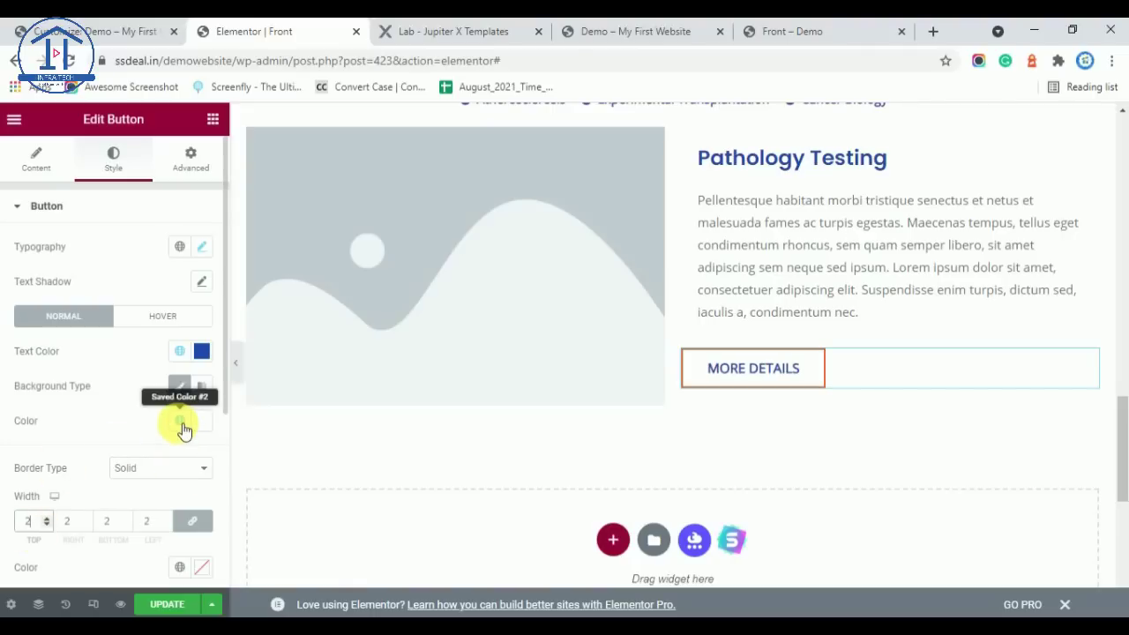
{"action": "scroll", "coordinate": [183, 430], "scroll_direction": "down", "scroll_amount": 2}
{"action": "left_click", "coordinate": [179, 374]}
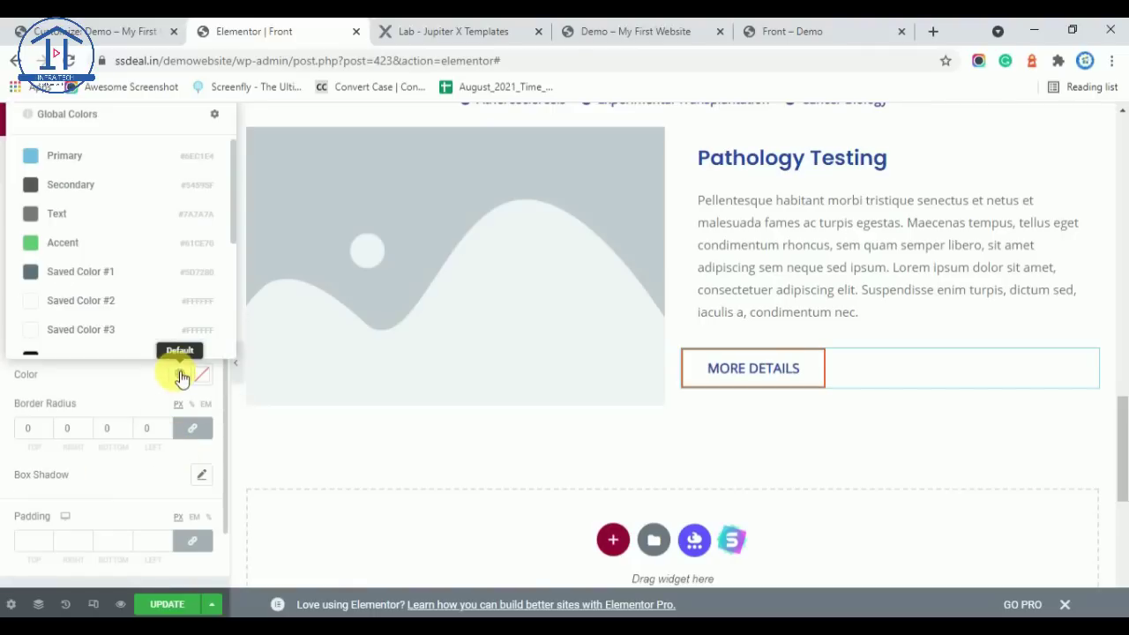
{"action": "scroll", "coordinate": [122, 313], "scroll_direction": "down", "scroll_amount": 4}
{"action": "left_click", "coordinate": [91, 281]}
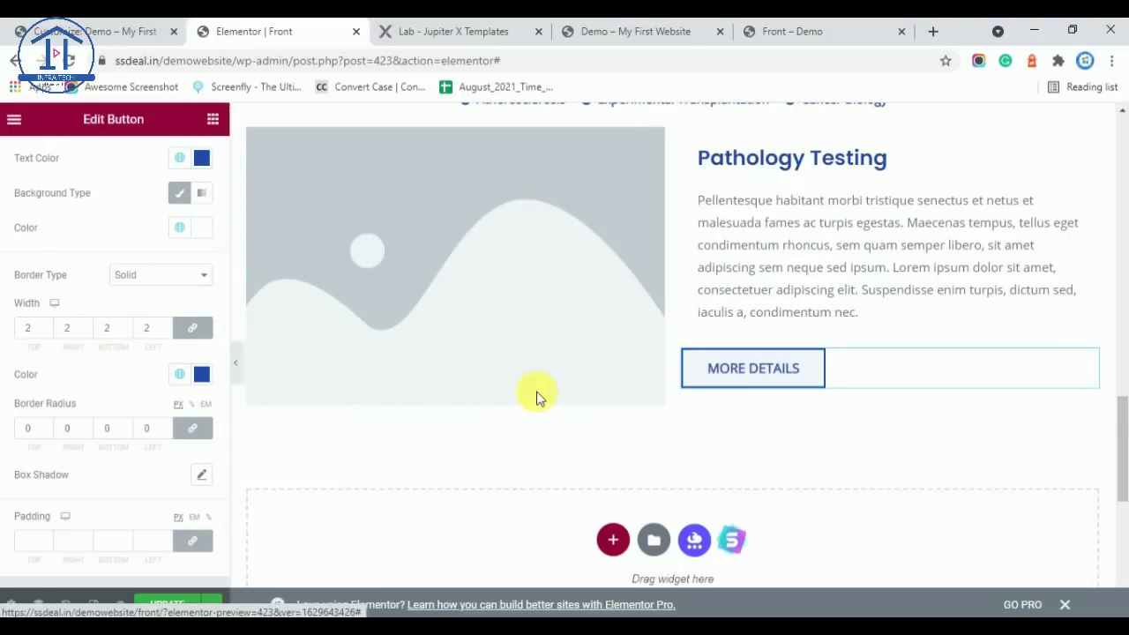
{"action": "left_click", "coordinate": [236, 361]}
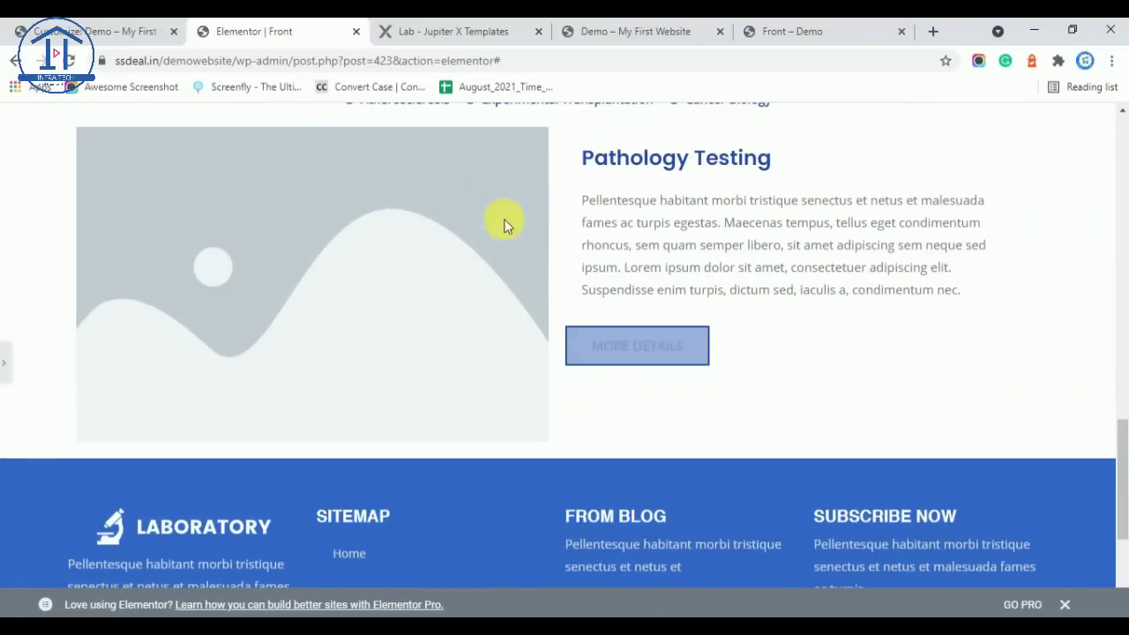
{"action": "scroll", "coordinate": [644, 305], "scroll_direction": "up", "scroll_amount": 2}
{"action": "scroll", "coordinate": [651, 305], "scroll_direction": "down", "scroll_amount": 2}
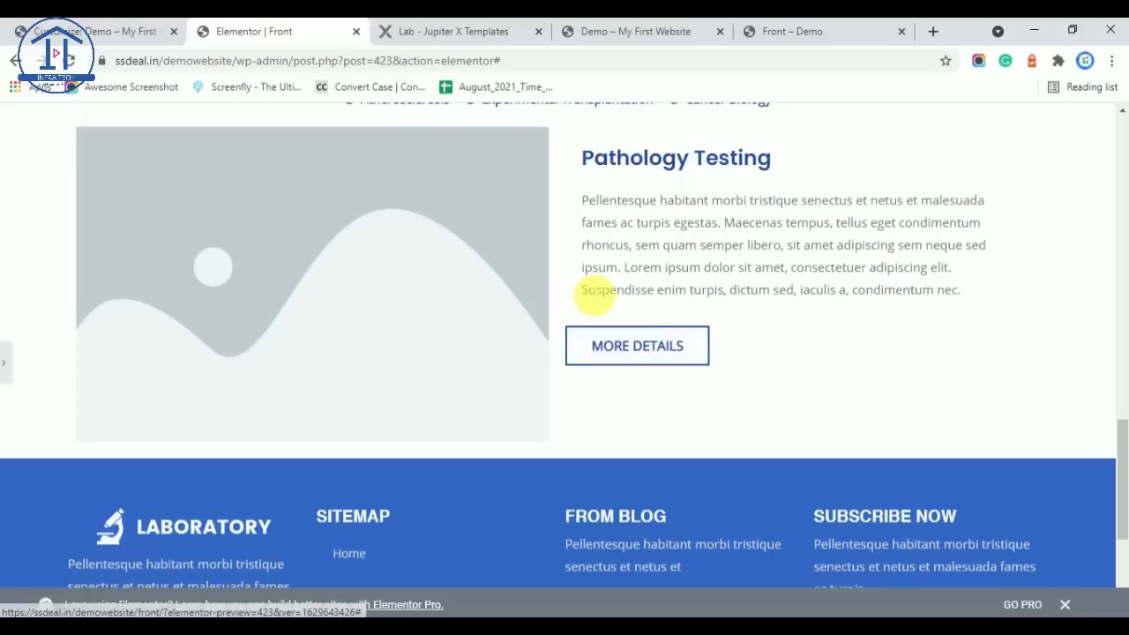
Save the template's Pathology Testing image to Downloads as home-tab-03.jpg
{"action": "left_click", "coordinate": [468, 29]}
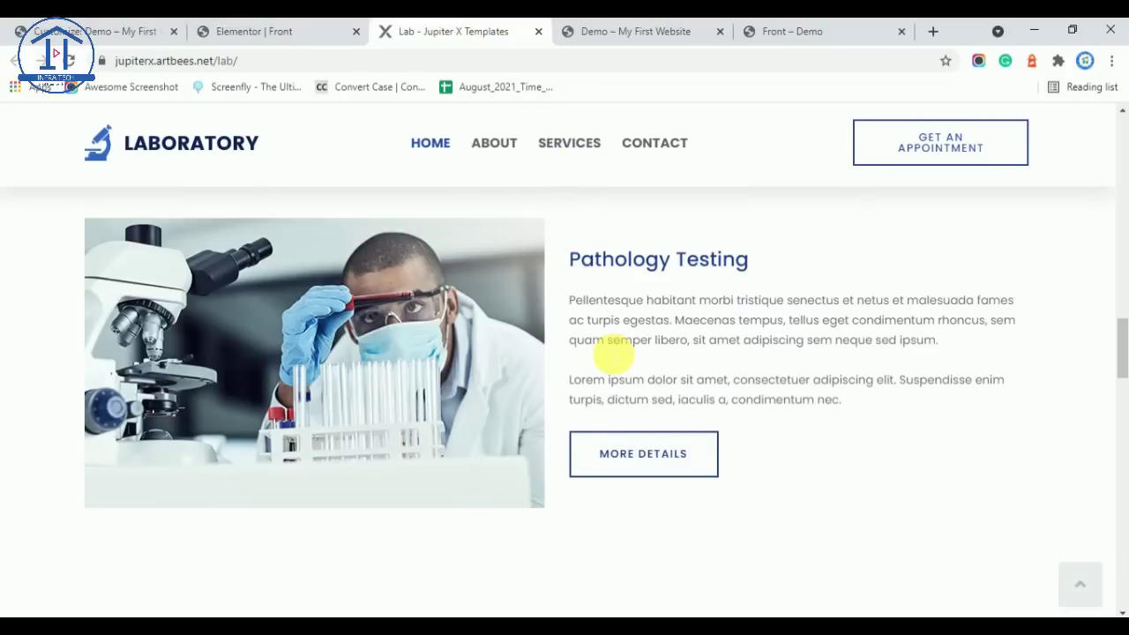
{"action": "right_click", "coordinate": [398, 358]}
{"action": "left_click", "coordinate": [467, 409]}
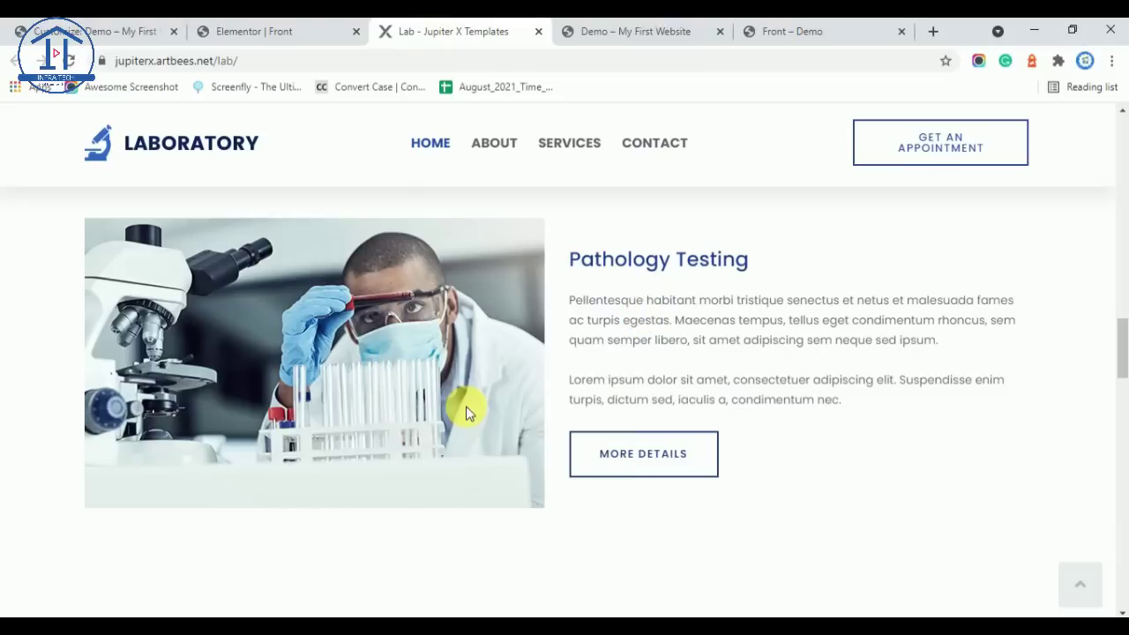
{"action": "right_click", "coordinate": [385, 308]}
{"action": "left_click", "coordinate": [420, 339]}
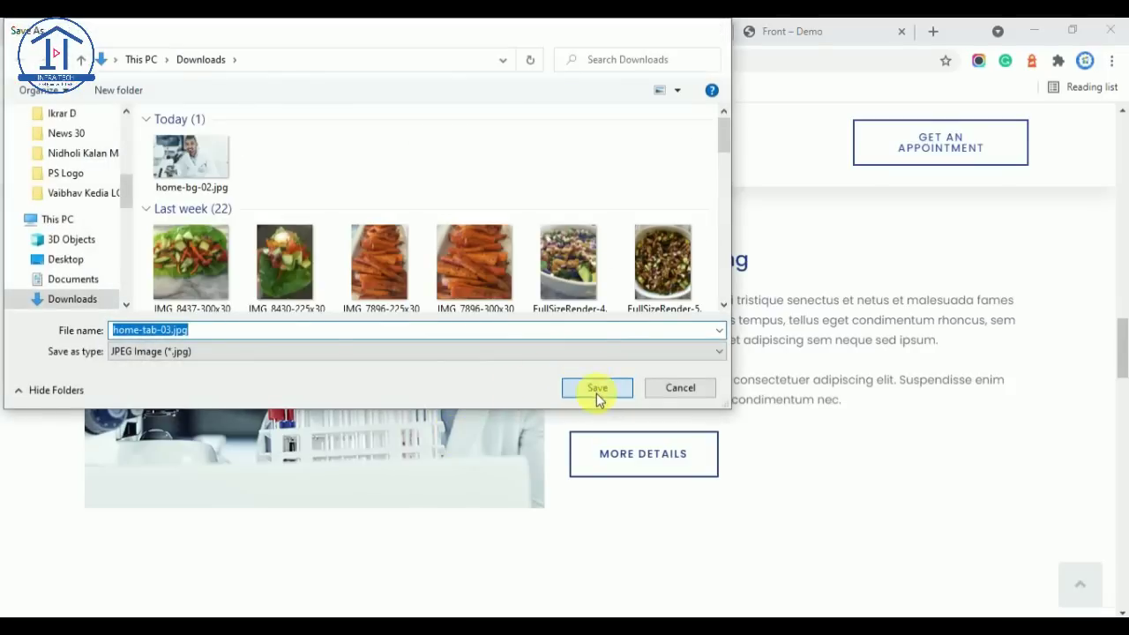
{"action": "left_click", "coordinate": [597, 388]}
Upload home-tab-03.jpg from Downloads and insert it into the placeholder image beside the Pathology Testing text
{"action": "left_click", "coordinate": [276, 32]}
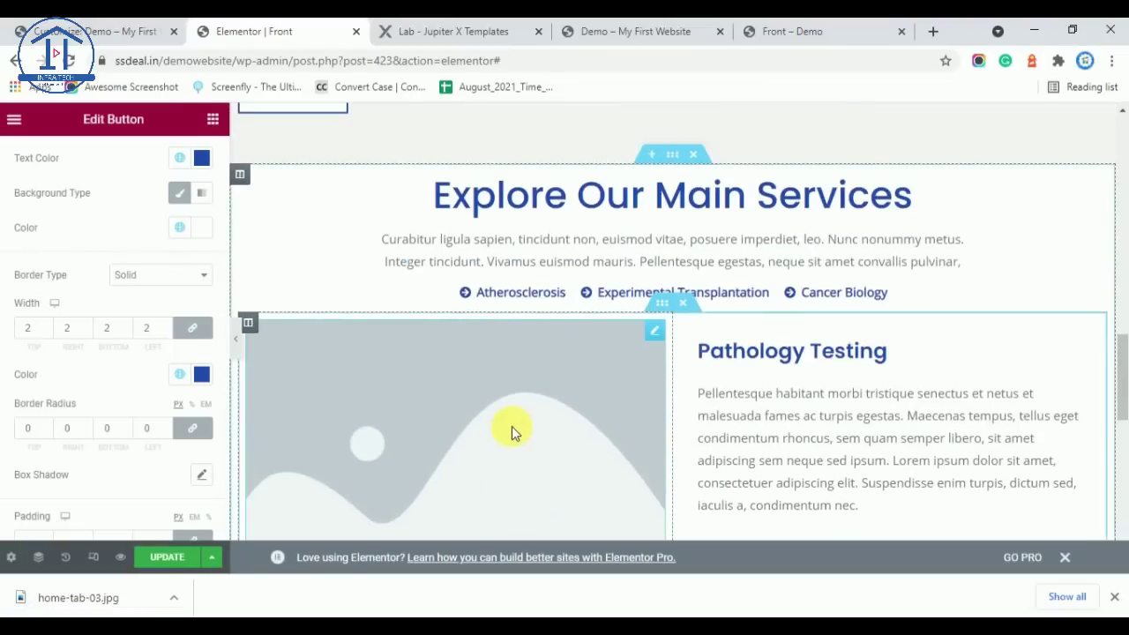
{"action": "scroll", "coordinate": [511, 432], "scroll_direction": "down", "scroll_amount": 2}
{"action": "left_click", "coordinate": [492, 290]}
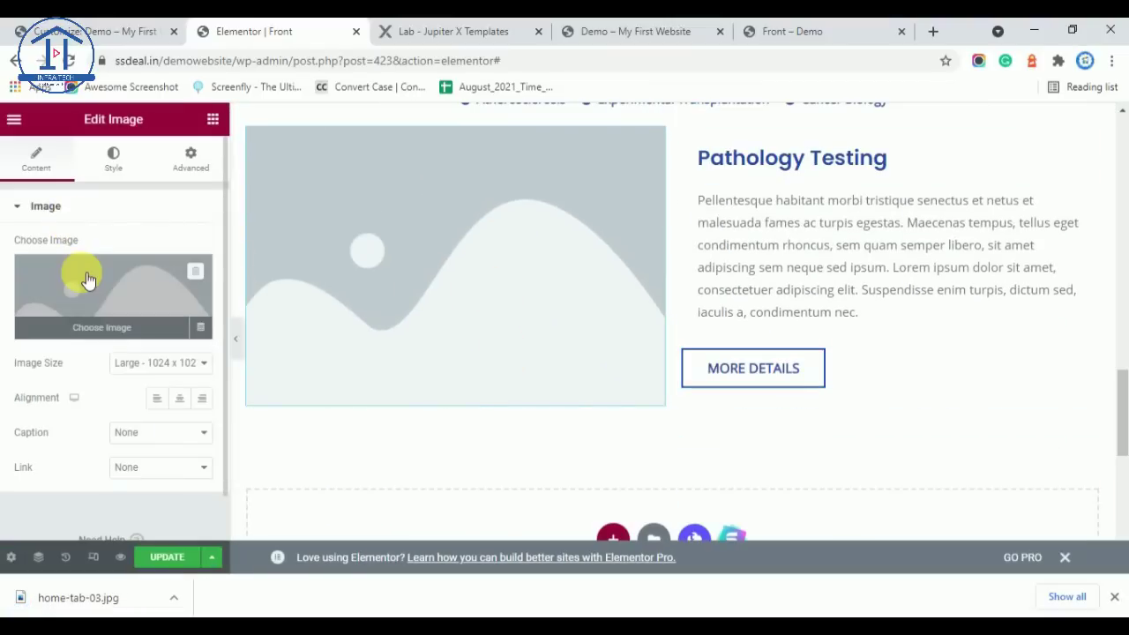
{"action": "left_click", "coordinate": [88, 279]}
{"action": "left_click", "coordinate": [216, 185]}
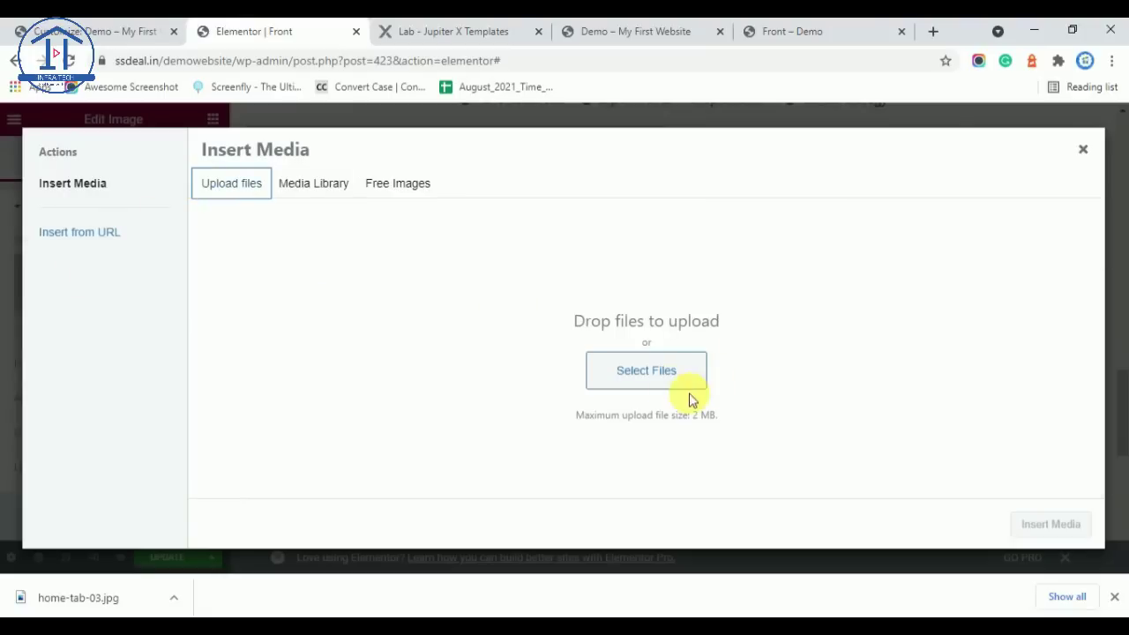
{"action": "left_click", "coordinate": [668, 374]}
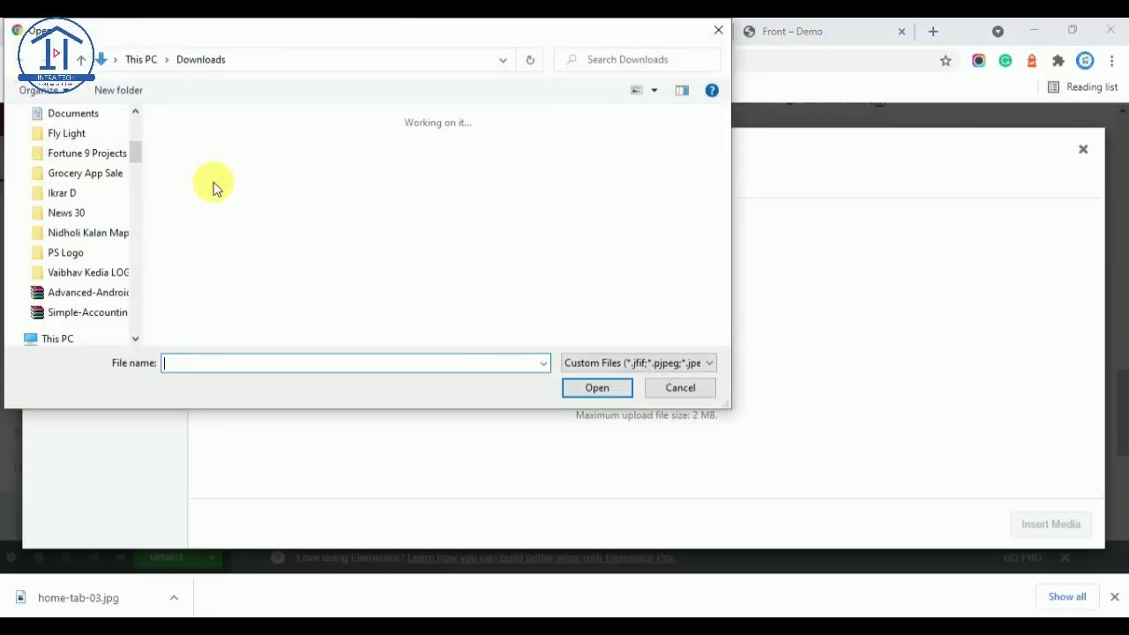
{"action": "double_click", "coordinate": [204, 167]}
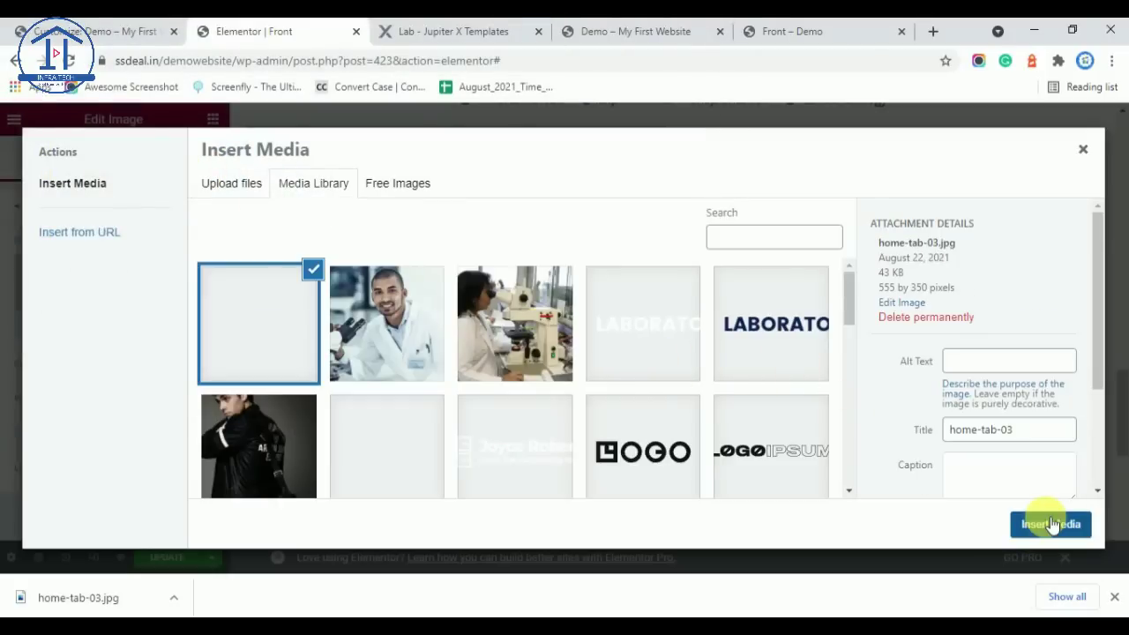
{"action": "left_click", "coordinate": [1052, 524]}
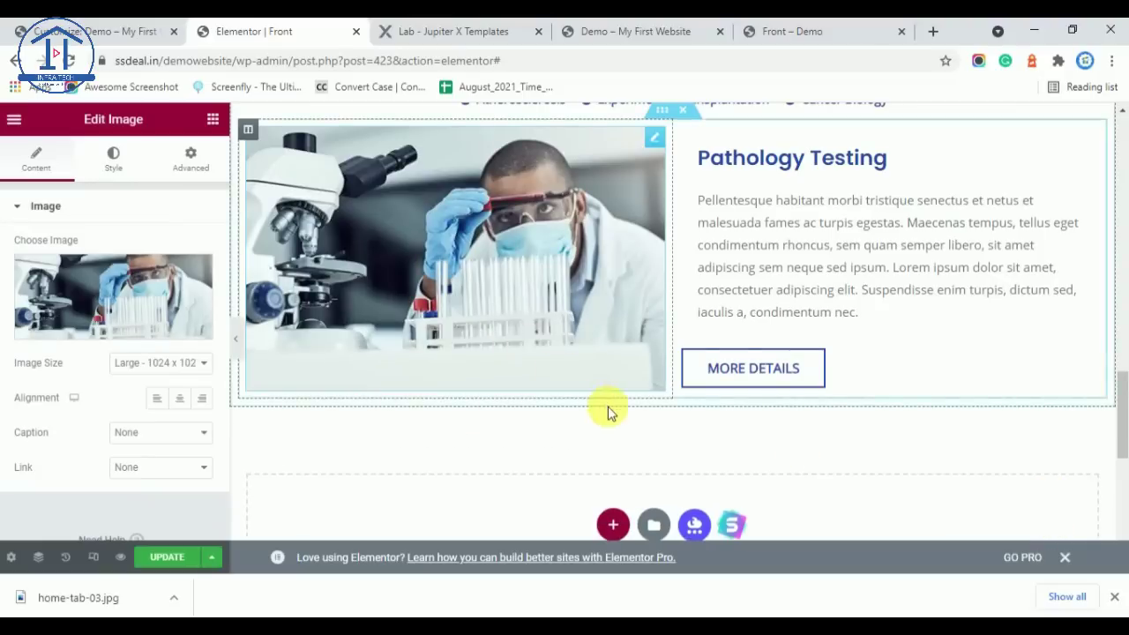
Unlink the Pathology Testing text column's padding and set it to 50 px on the left and 0 on the other sides
{"action": "scroll", "coordinate": [617, 406], "scroll_direction": "up", "scroll_amount": 3}
{"action": "scroll", "coordinate": [789, 421], "scroll_direction": "down", "scroll_amount": 2}
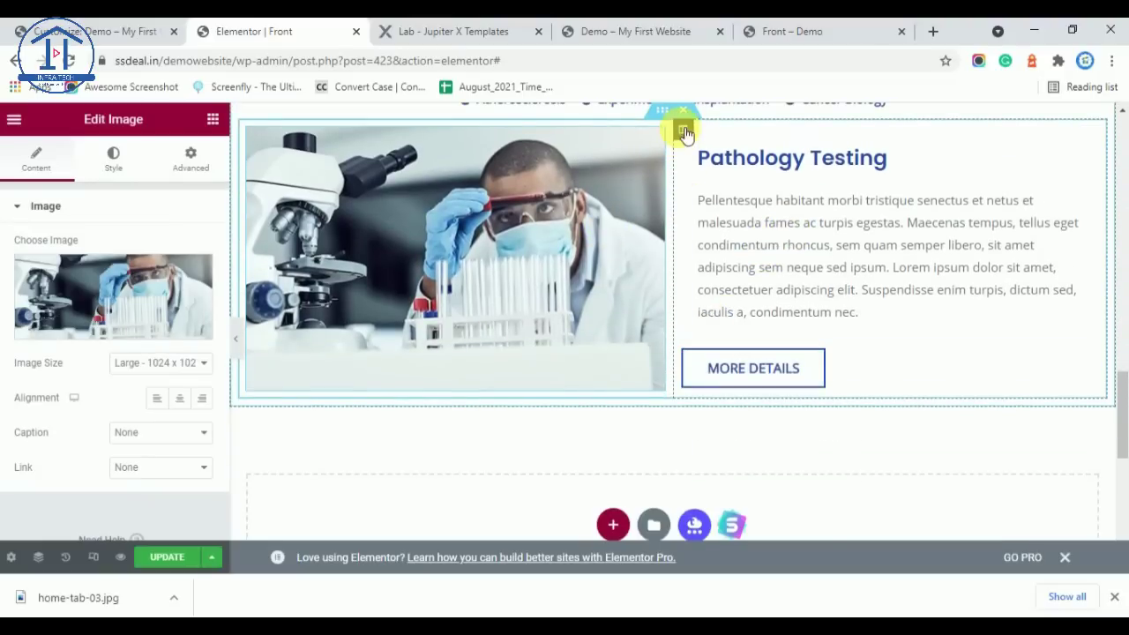
{"action": "left_click", "coordinate": [291, 247]}
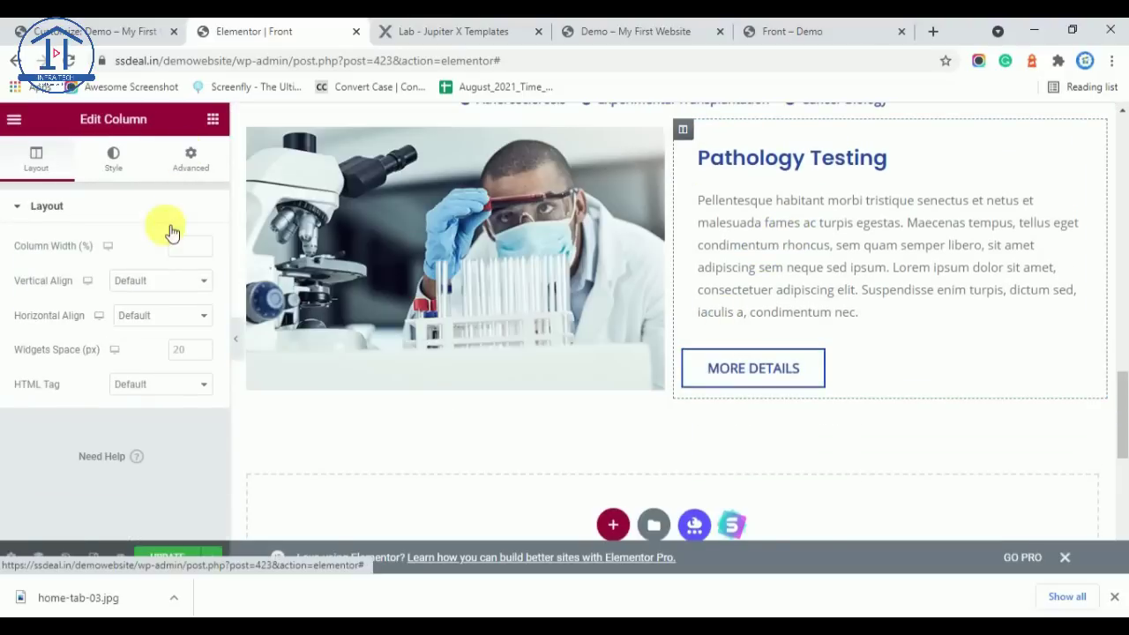
{"action": "left_click", "coordinate": [190, 159]}
{"action": "left_click", "coordinate": [196, 331]}
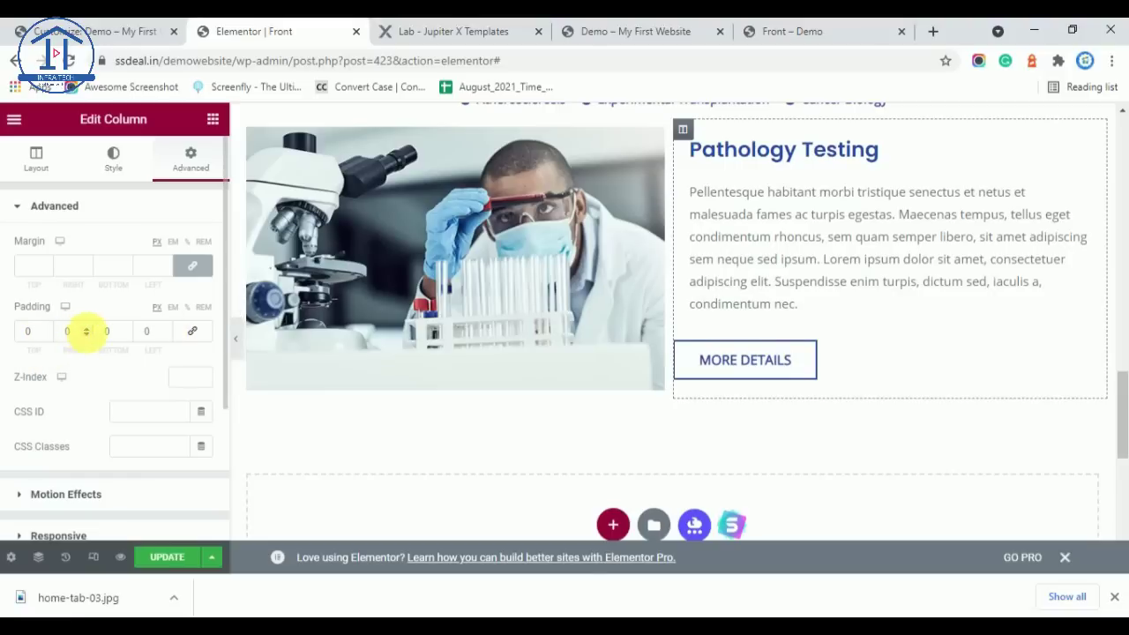
{"action": "left_click", "coordinate": [147, 331]}
{"action": "type", "text": "50"}
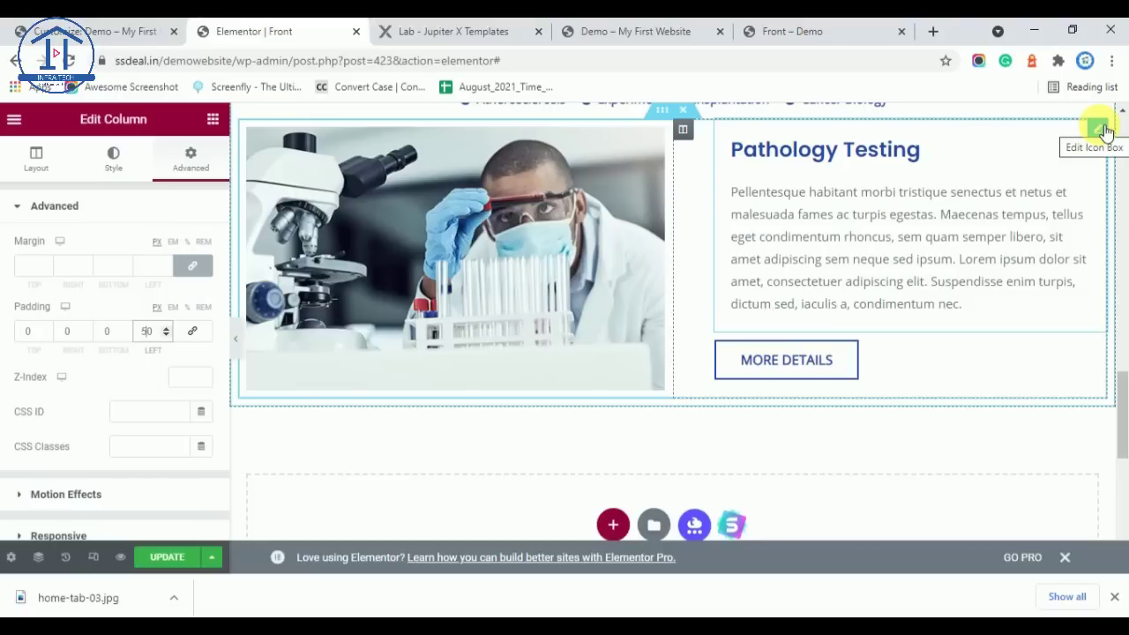
Clear the padding on all sides of the Pathology Testing icon box
{"action": "left_click", "coordinate": [1101, 130]}
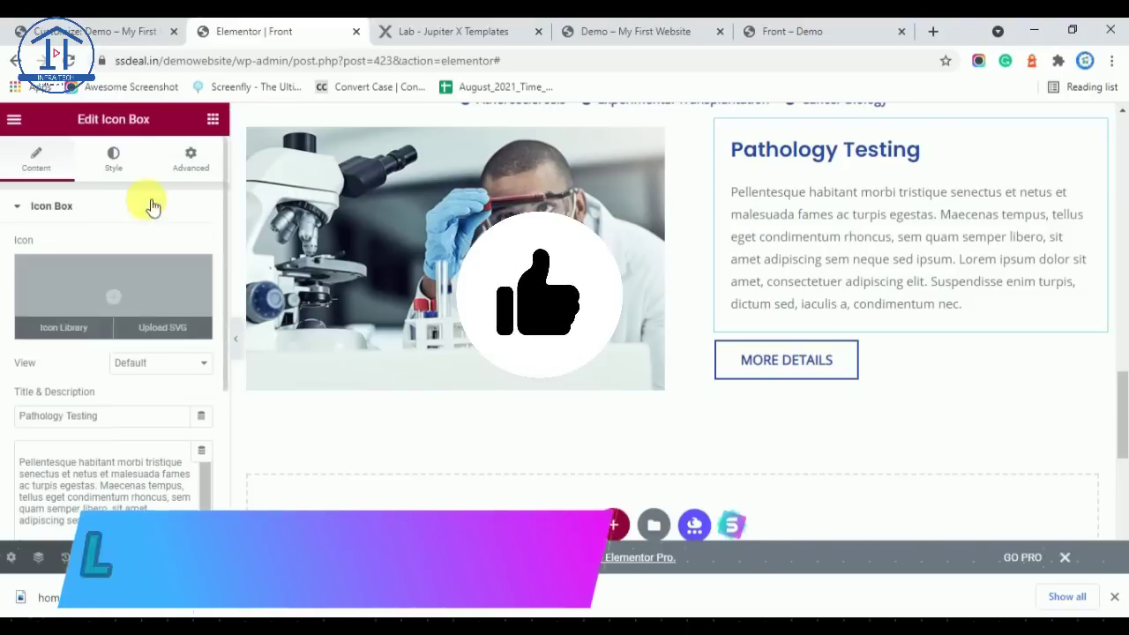
{"action": "left_click", "coordinate": [179, 164]}
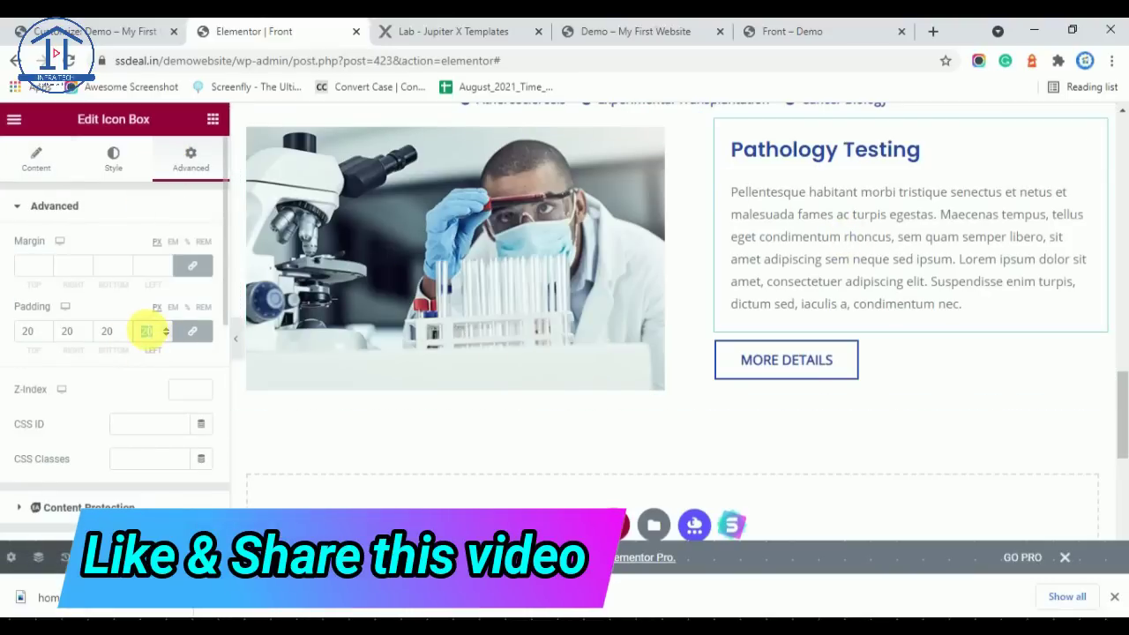
{"action": "key", "text": "BackSpace"}
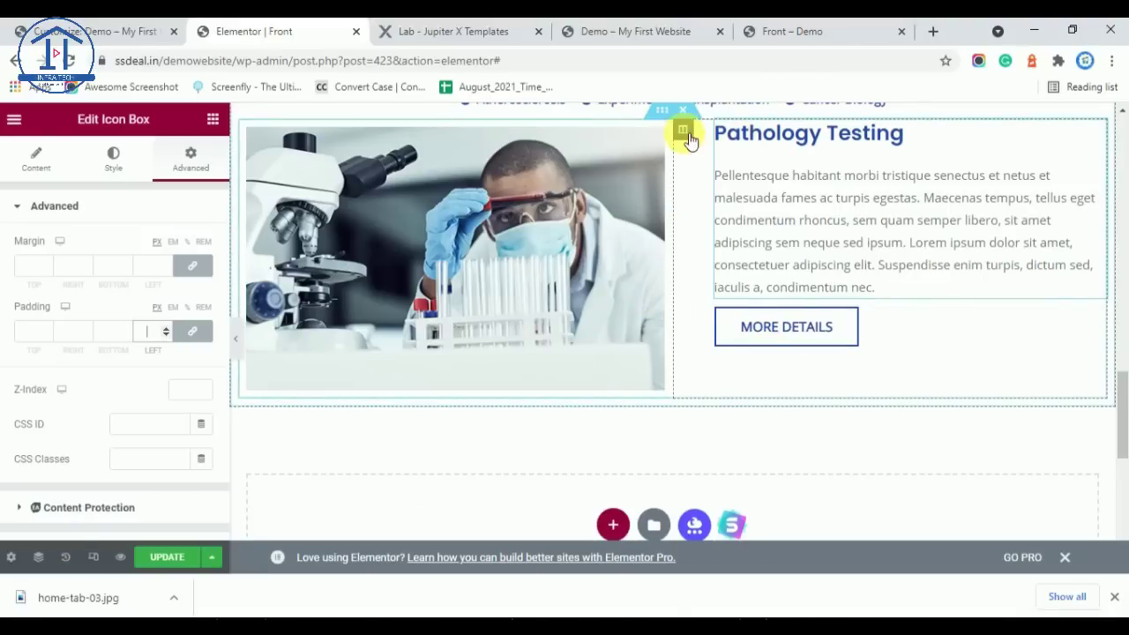
Set the vertical alignment of the Pathology Testing text column to Middle
{"action": "left_click", "coordinate": [684, 132]}
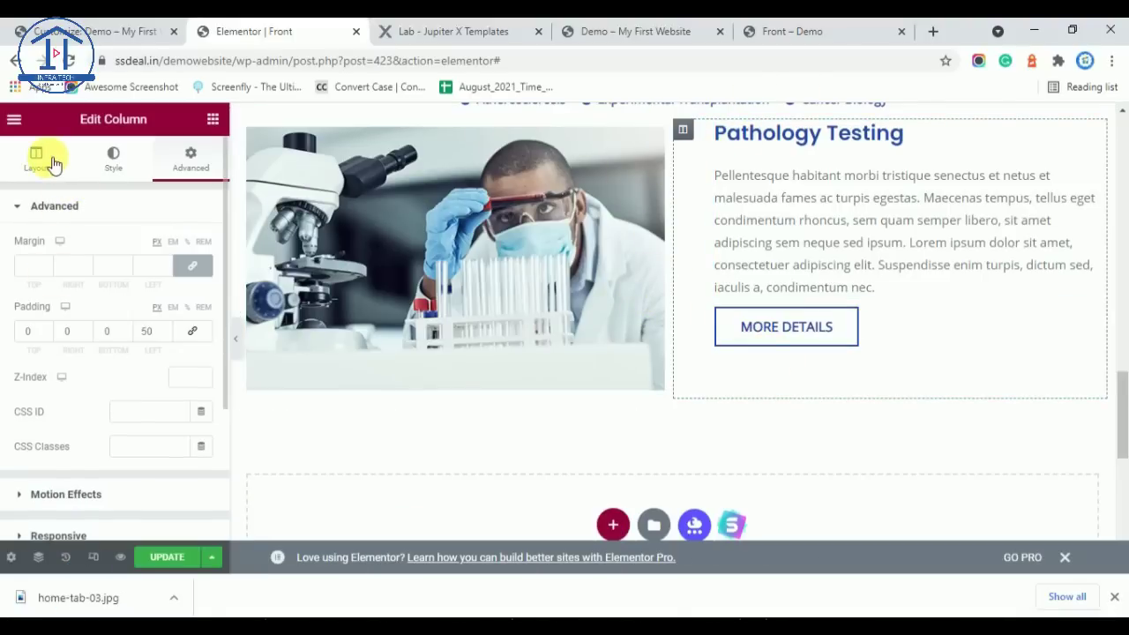
{"action": "left_click", "coordinate": [683, 130]}
{"action": "left_click", "coordinate": [161, 281]}
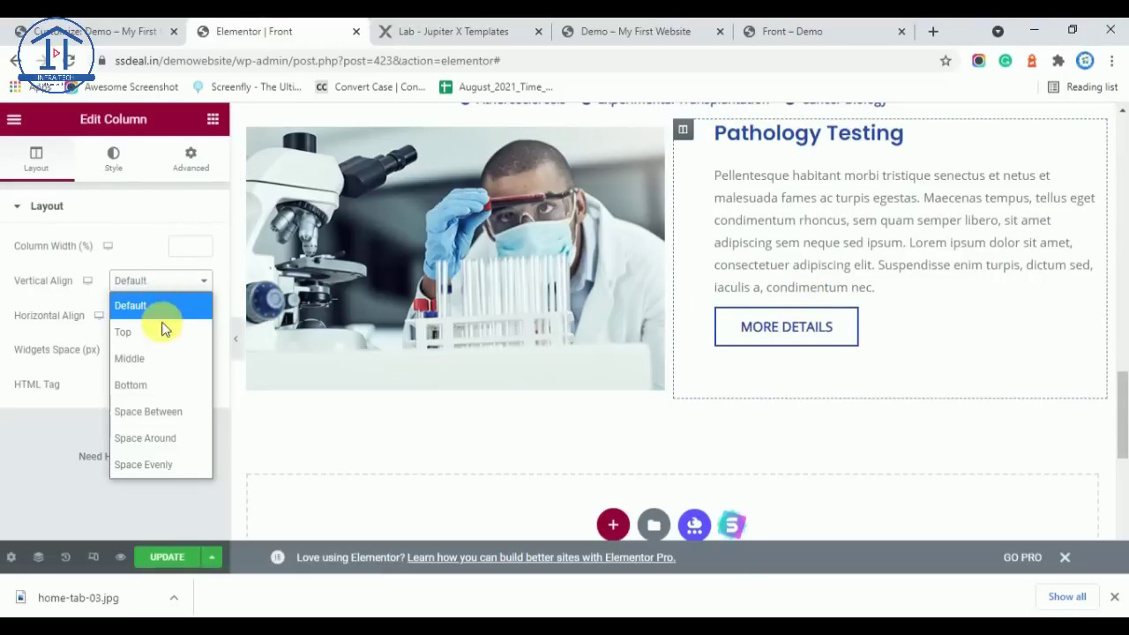
{"action": "left_click", "coordinate": [167, 357]}
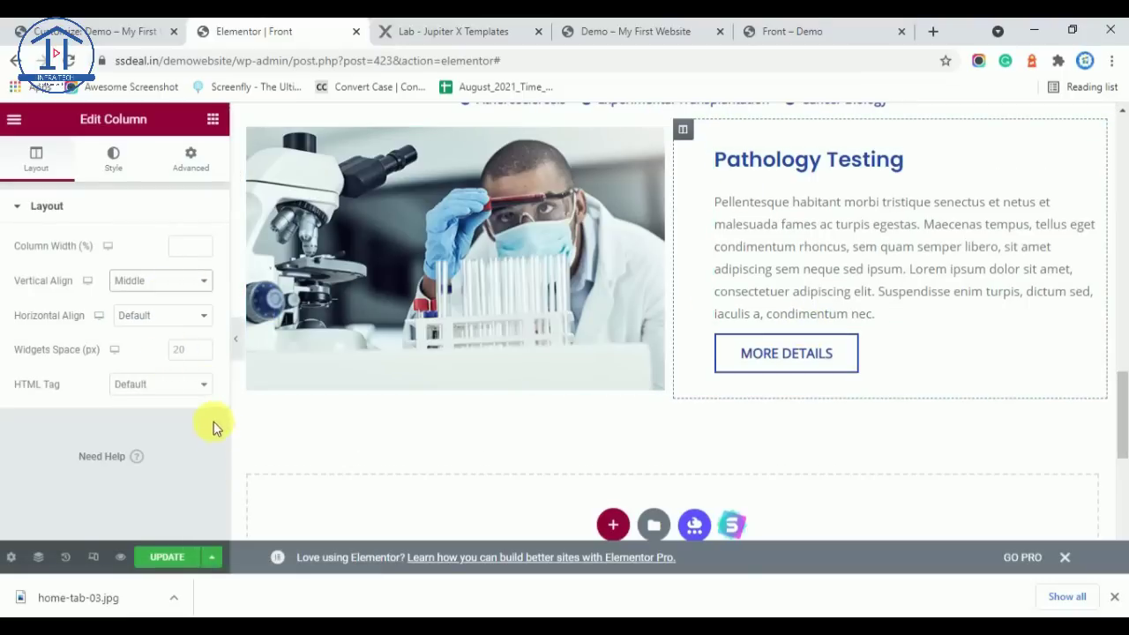
Preview the services section at full width and compare its spacing and divider line with the Lab template
{"action": "left_click", "coordinate": [236, 341]}
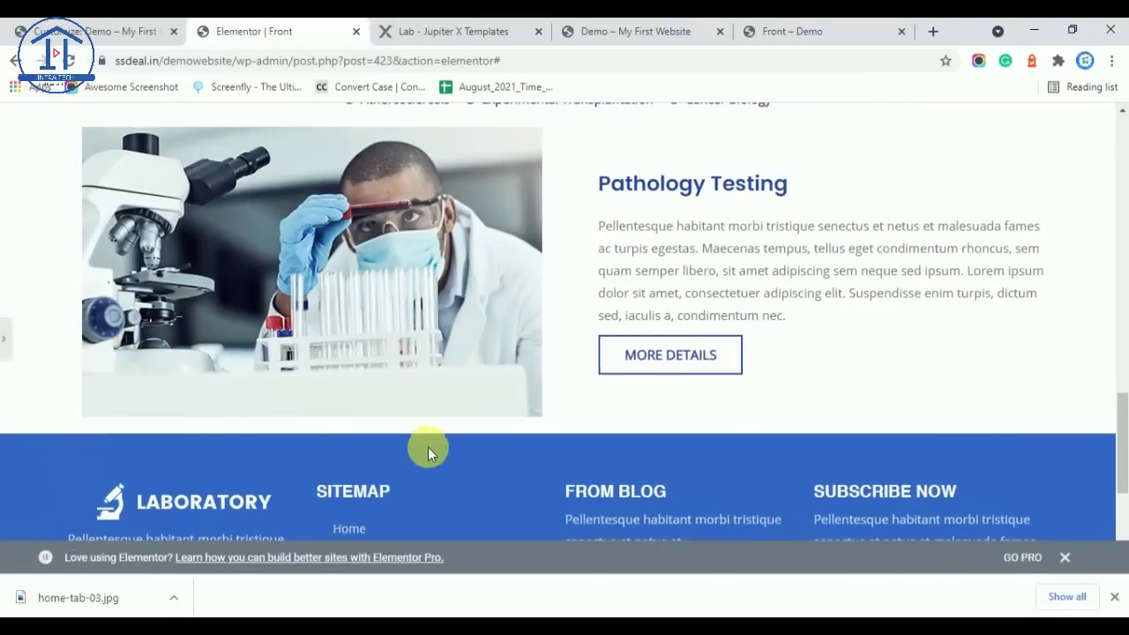
{"action": "scroll", "coordinate": [612, 365], "scroll_direction": "up", "scroll_amount": 3}
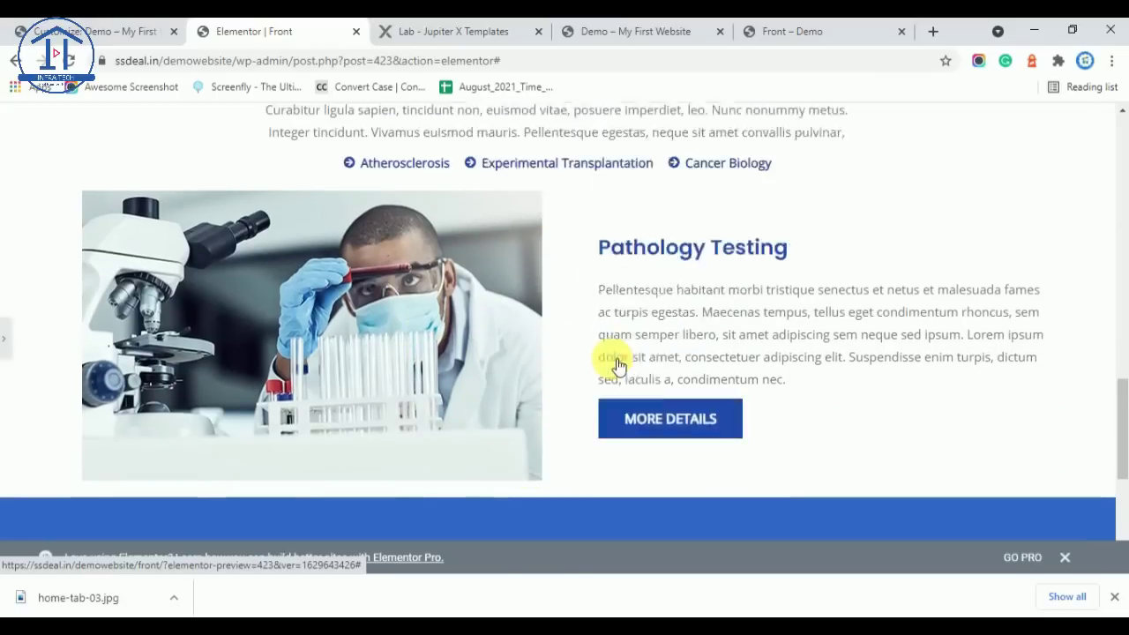
{"action": "left_click", "coordinate": [403, 26]}
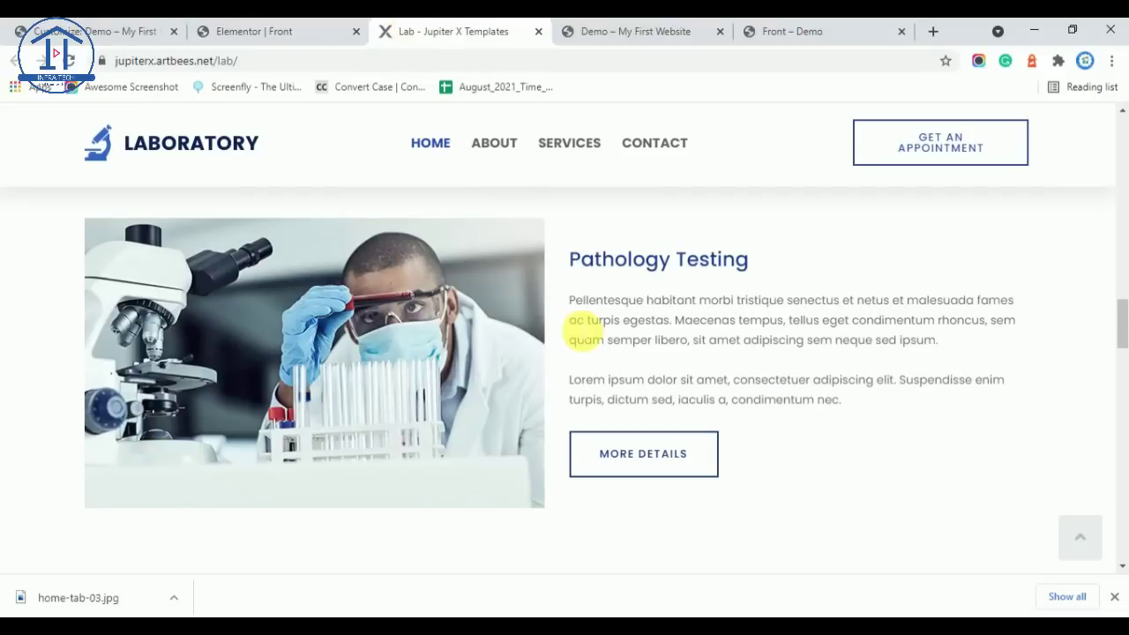
{"action": "scroll", "coordinate": [494, 371], "scroll_direction": "up", "scroll_amount": 3}
{"action": "left_click", "coordinate": [255, 31]}
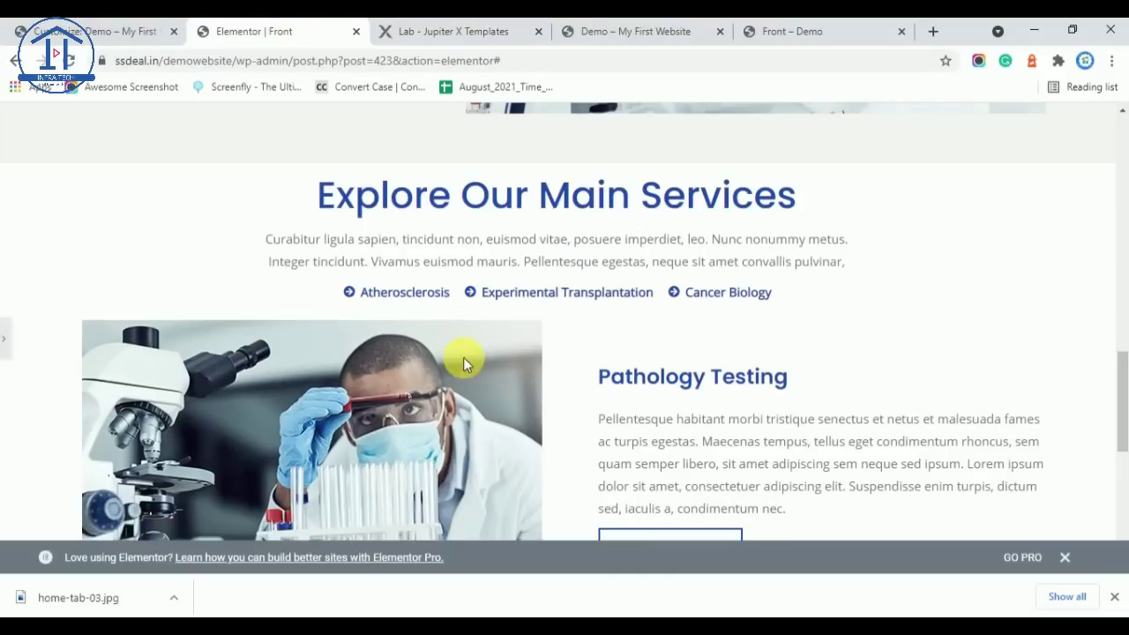
{"action": "left_click", "coordinate": [428, 31]}
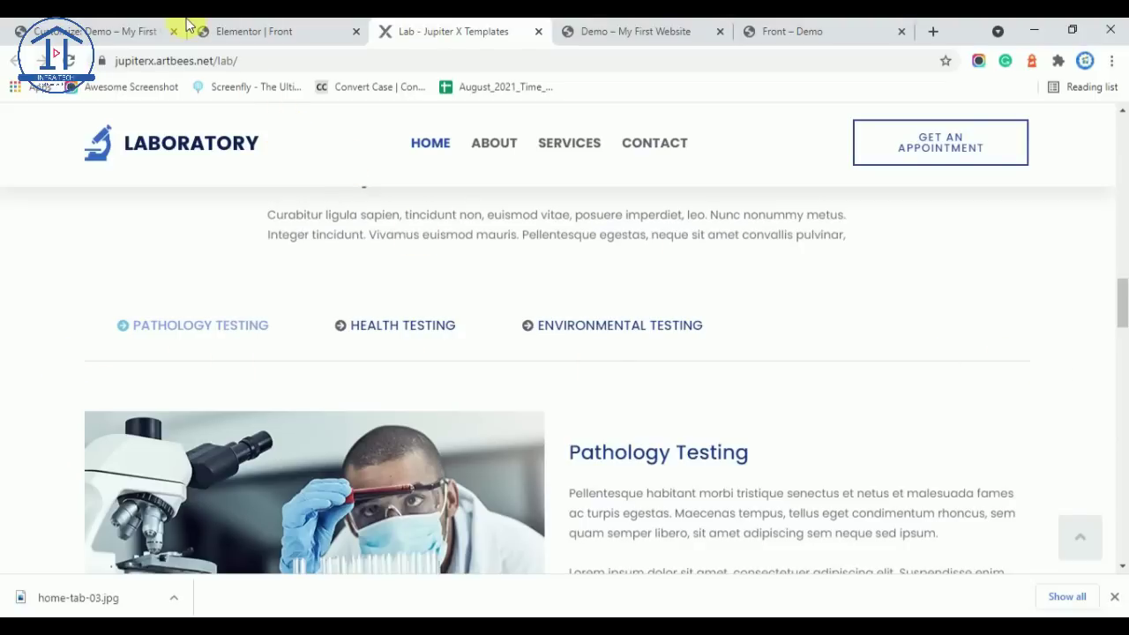
{"action": "left_click", "coordinate": [239, 27]}
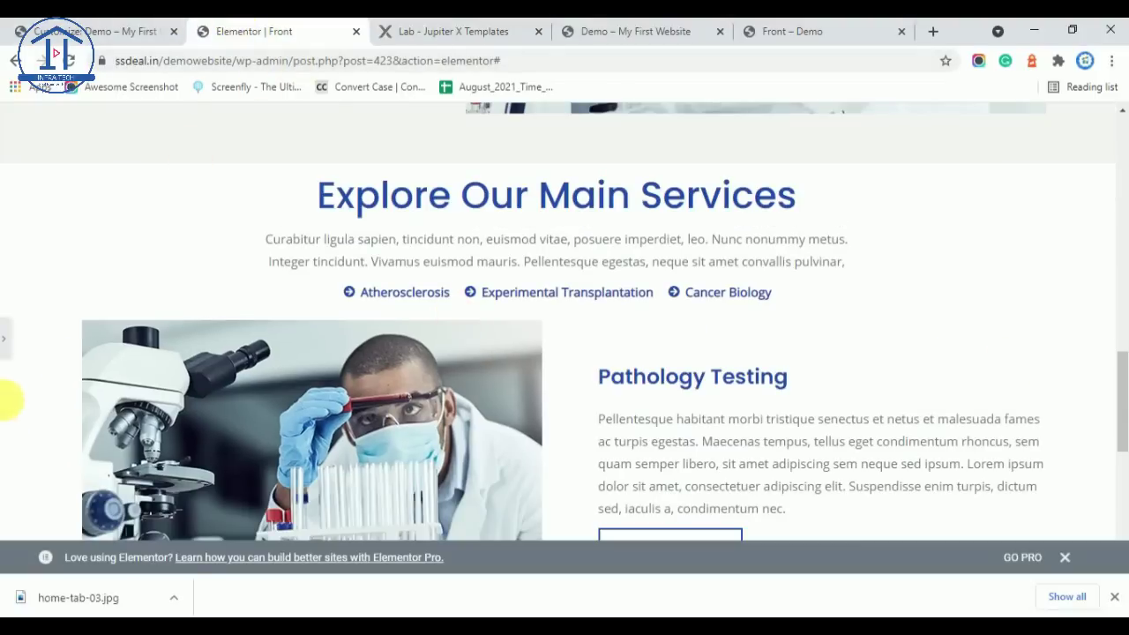
Set the two-column inner section's top padding to 40 px, unlinked, with the other sides at 0
{"action": "left_click", "coordinate": [6, 348]}
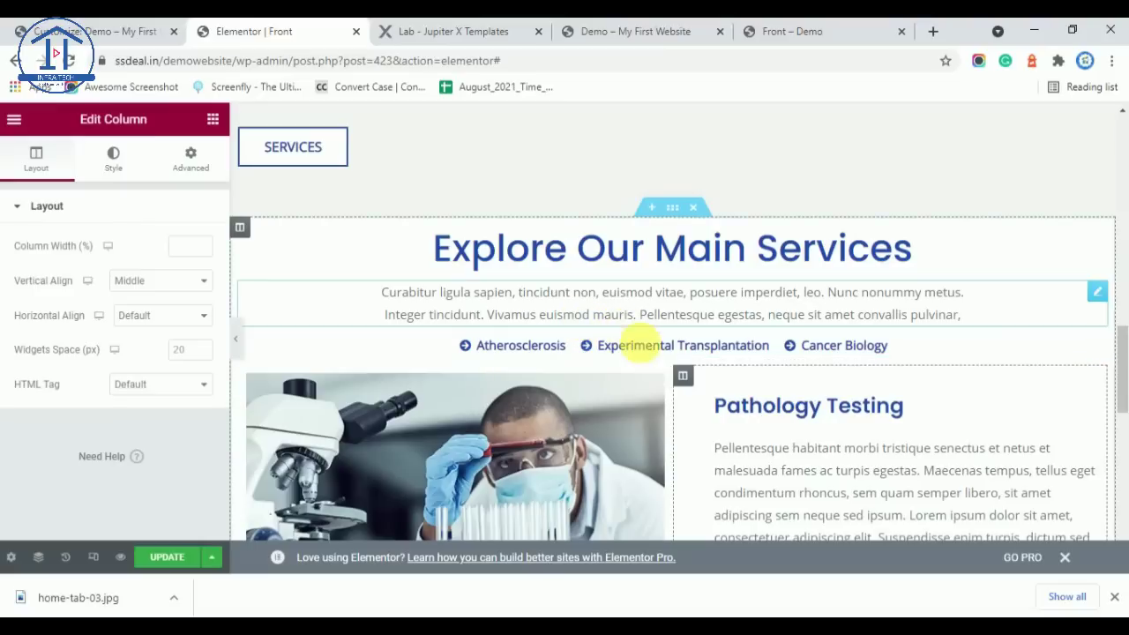
{"action": "left_click", "coordinate": [664, 357]}
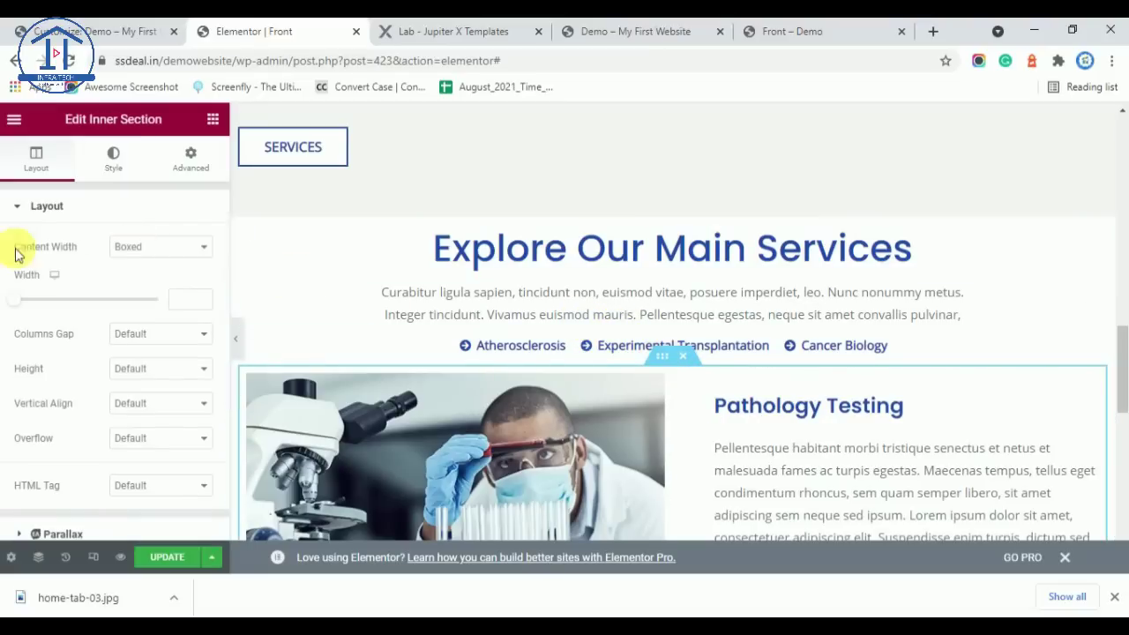
{"action": "left_click", "coordinate": [191, 159]}
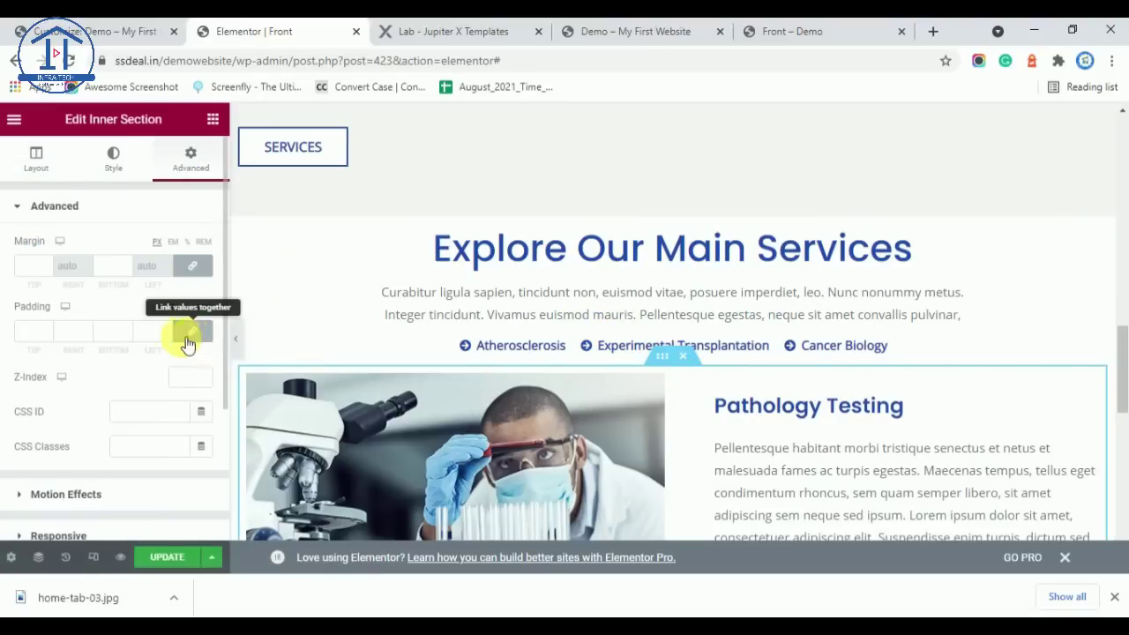
{"action": "left_click", "coordinate": [28, 332]}
{"action": "type", "text": "50"}
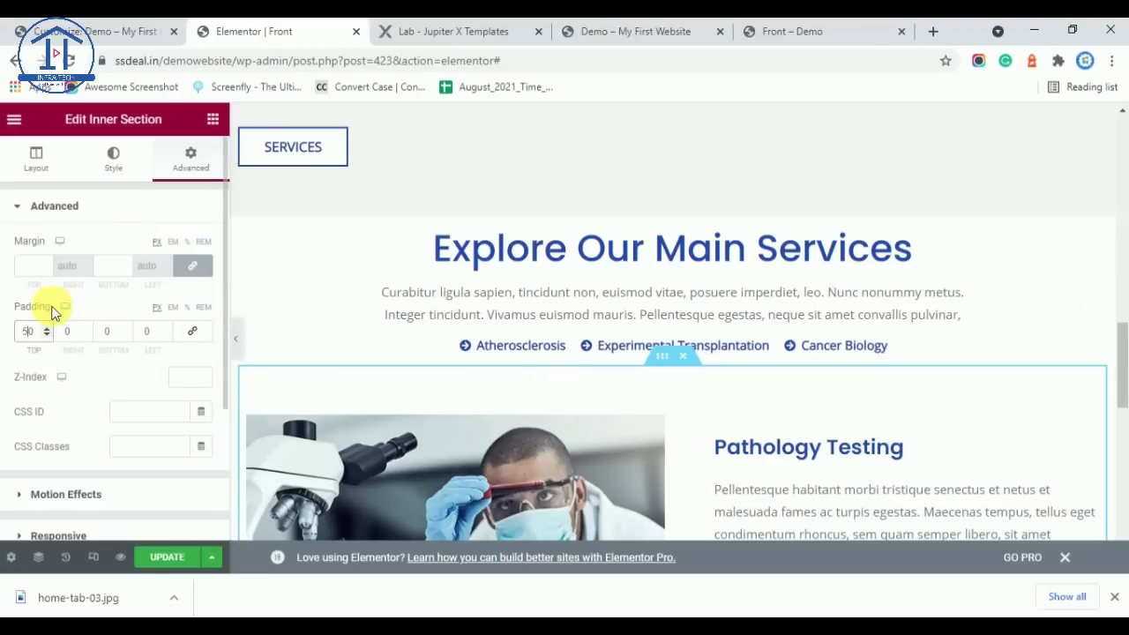
{"action": "type", "text": "40"}
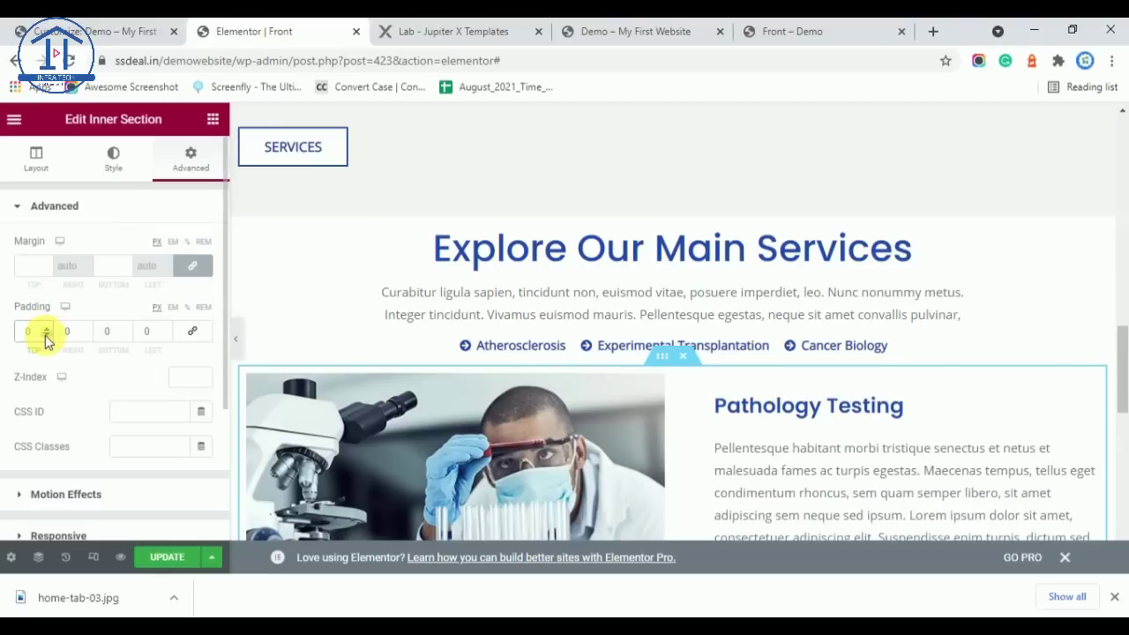
Give the inner section a solid border with unlinked widths: 2 px on top and 0 on the other sides
{"action": "left_click", "coordinate": [104, 166]}
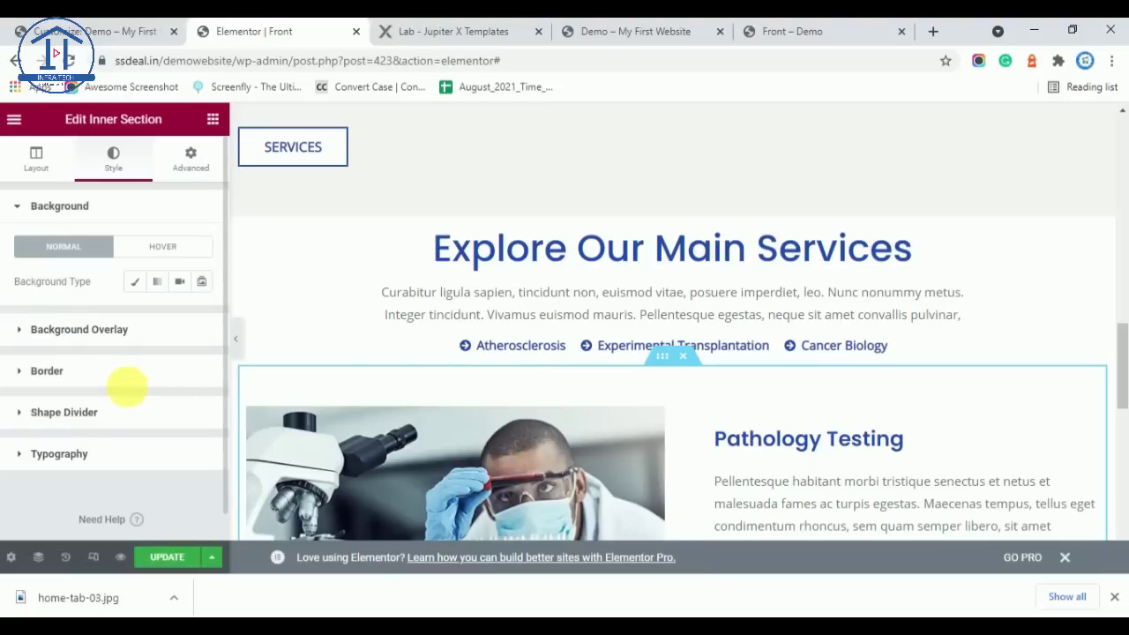
{"action": "left_click", "coordinate": [48, 370]}
{"action": "left_click", "coordinate": [137, 366]}
{"action": "left_click", "coordinate": [135, 407]}
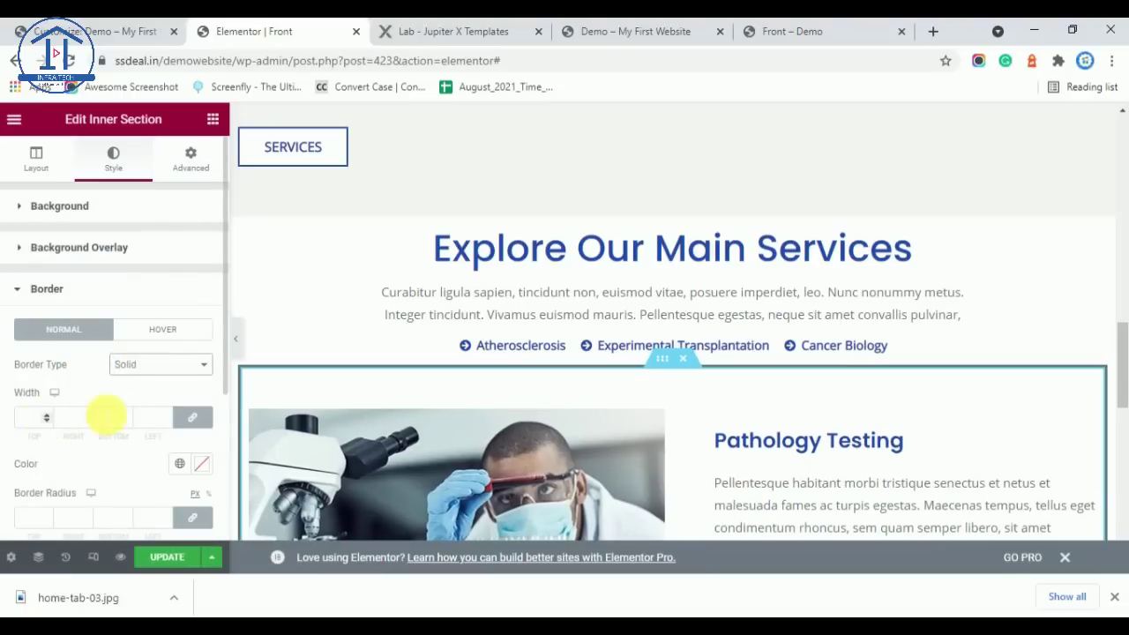
{"action": "left_click", "coordinate": [193, 416]}
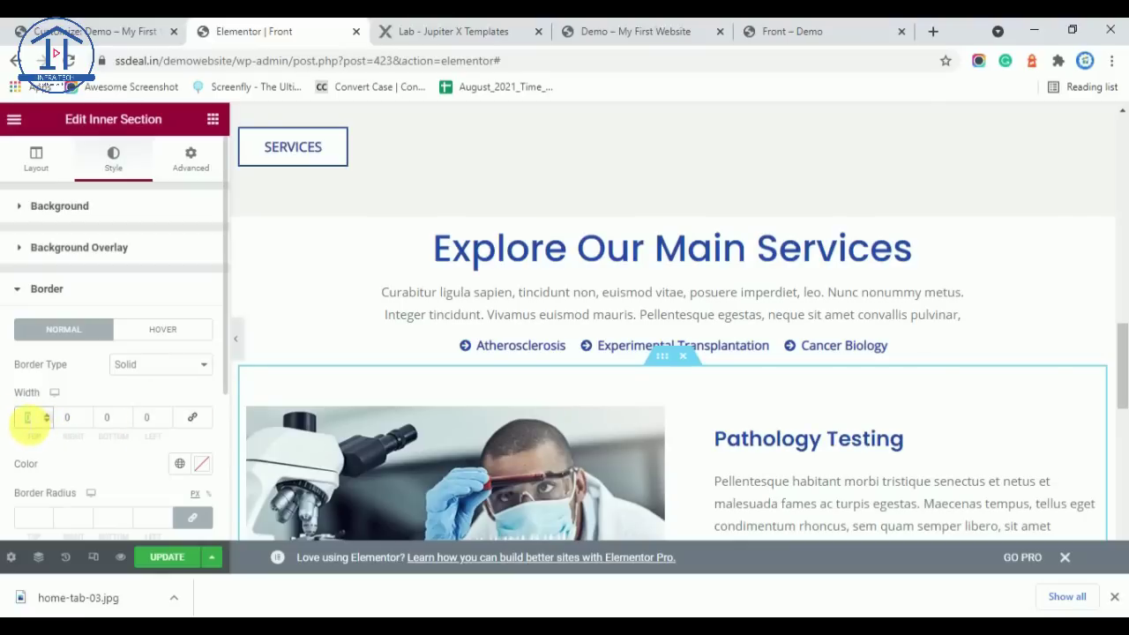
{"action": "type", "text": "2"}
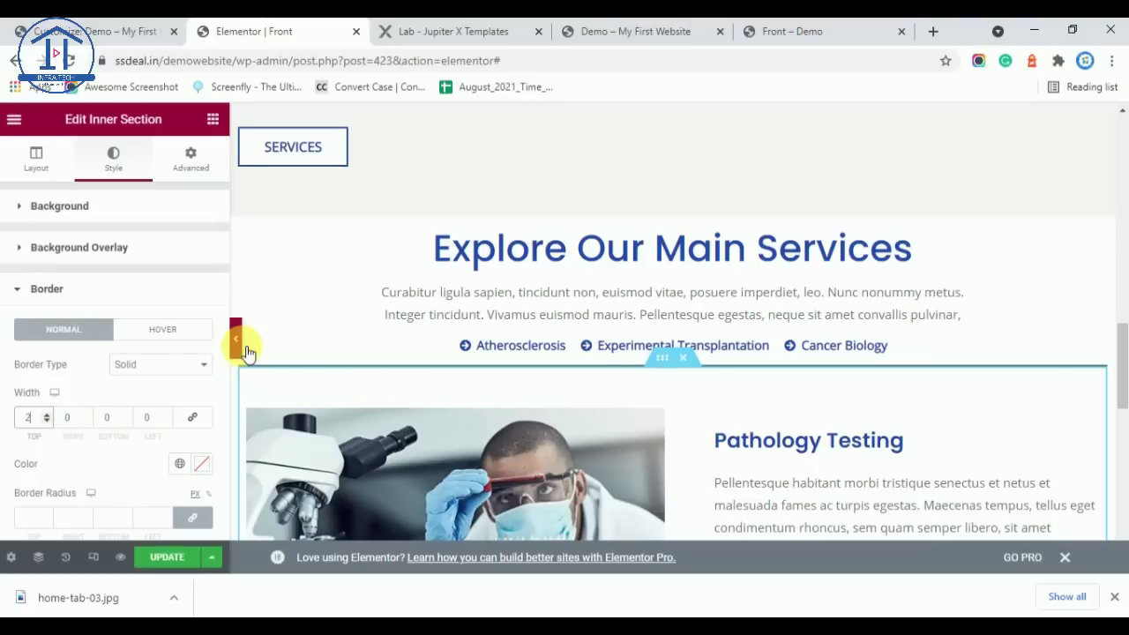
Compare the full-width divider line with the Lab template's and set the inner section's top border width to 1 px
{"action": "left_click", "coordinate": [237, 339]}
{"action": "scroll", "coordinate": [552, 424], "scroll_direction": "down", "scroll_amount": 4}
{"action": "scroll", "coordinate": [552, 424], "scroll_direction": "up", "scroll_amount": 4}
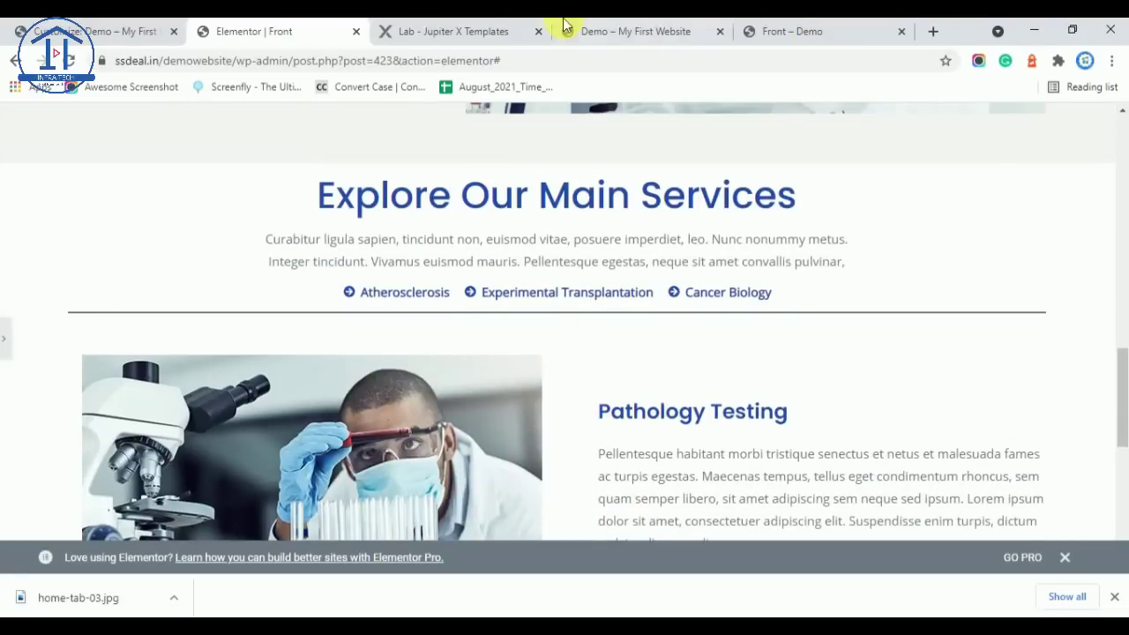
{"action": "left_click", "coordinate": [484, 27]}
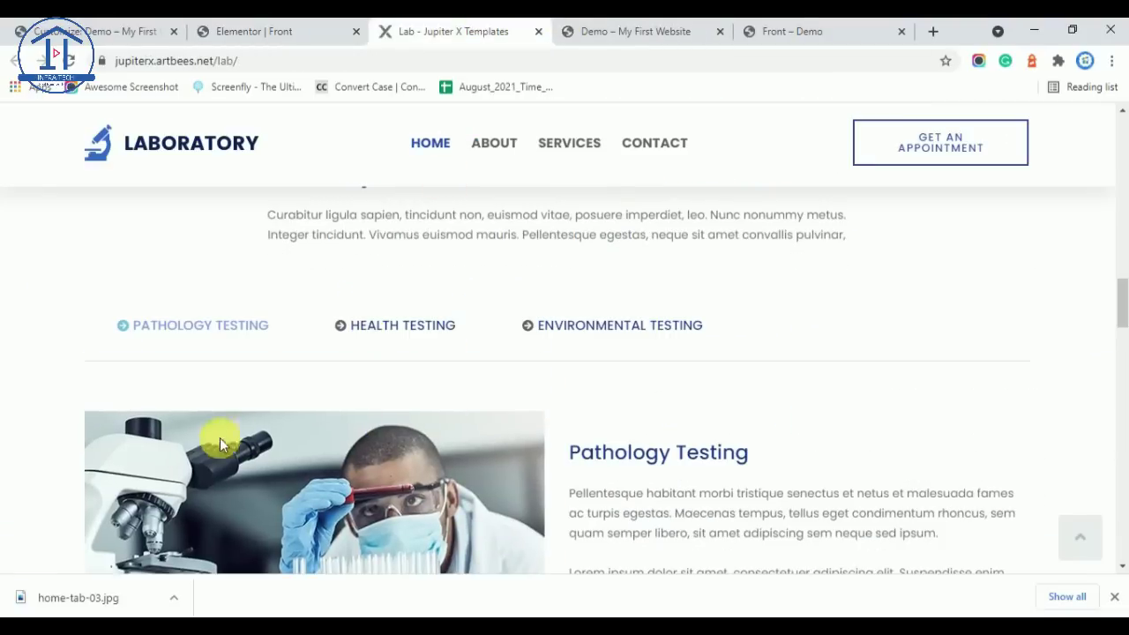
{"action": "left_click", "coordinate": [287, 29]}
{"action": "left_click", "coordinate": [11, 351]}
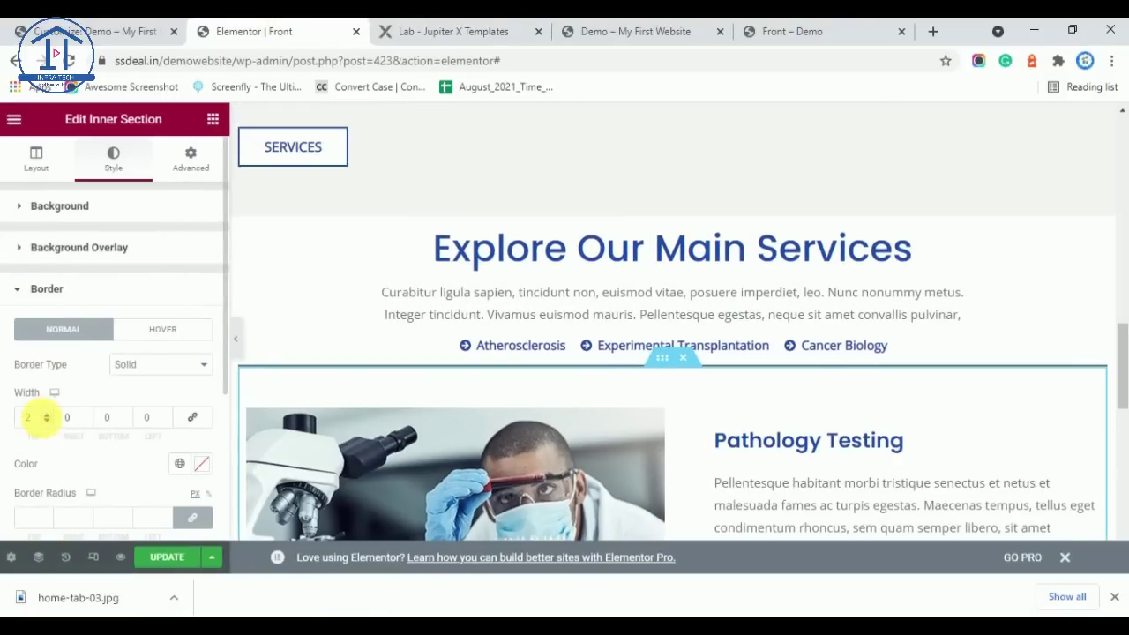
{"action": "left_click", "coordinate": [24, 412]}
{"action": "type", "text": "1"}
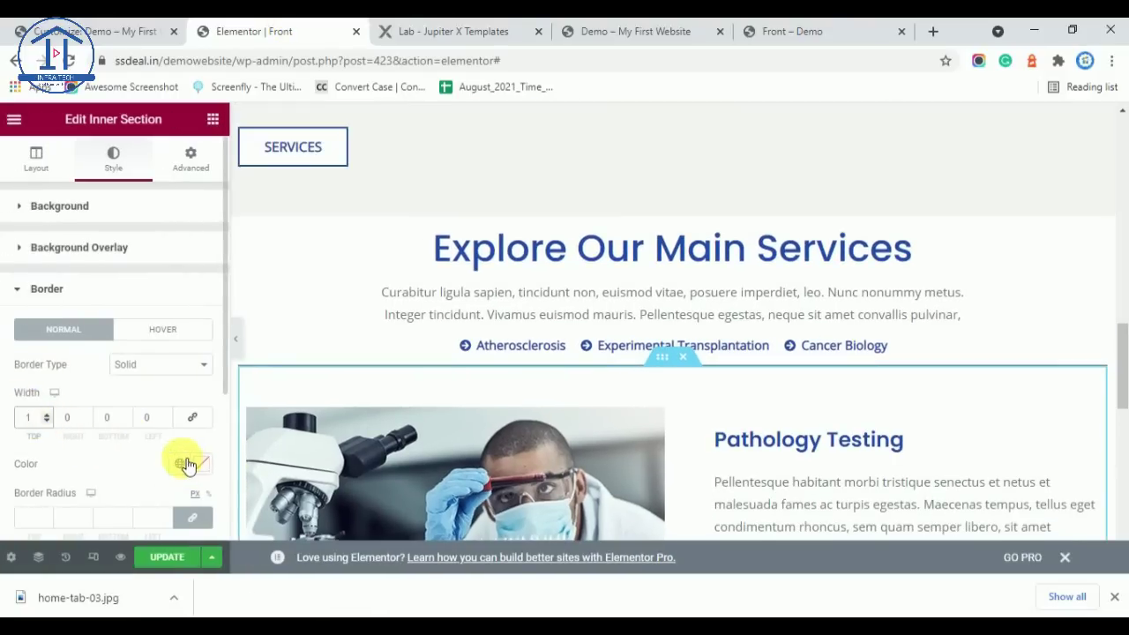
Set the inner section's border color to the light grey global color
{"action": "left_click", "coordinate": [182, 464]}
{"action": "scroll", "coordinate": [164, 337], "scroll_direction": "down", "scroll_amount": 3}
{"action": "scroll", "coordinate": [116, 410], "scroll_direction": "down", "scroll_amount": 1}
{"action": "left_click", "coordinate": [88, 421]}
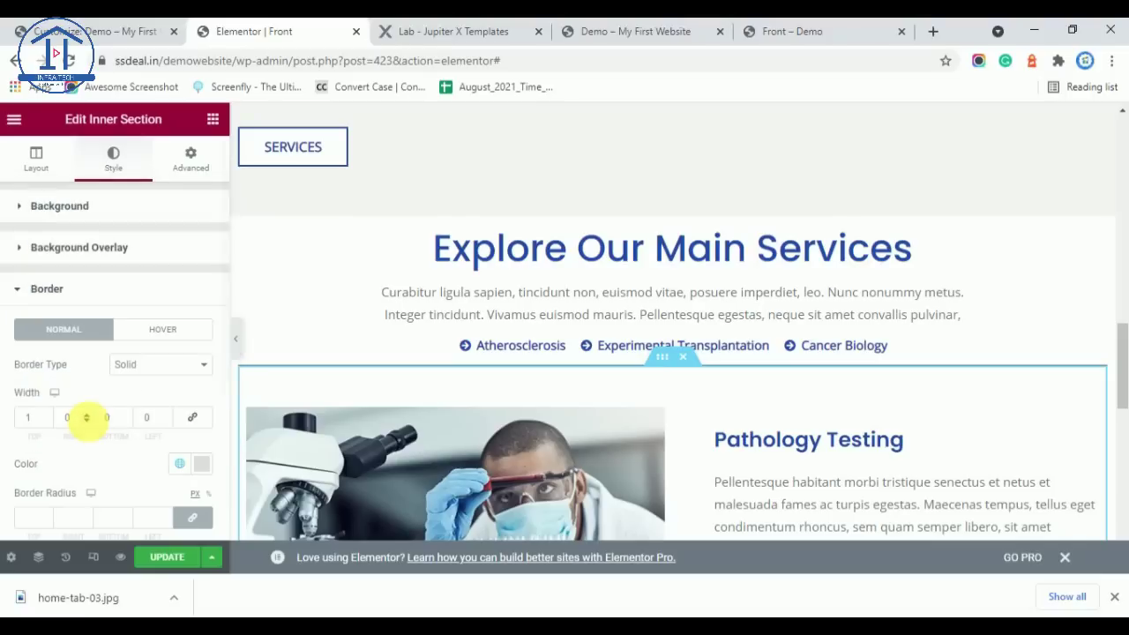
Preview the grey divider line at full width and compare it with the Lab template's
{"action": "left_click", "coordinate": [240, 335]}
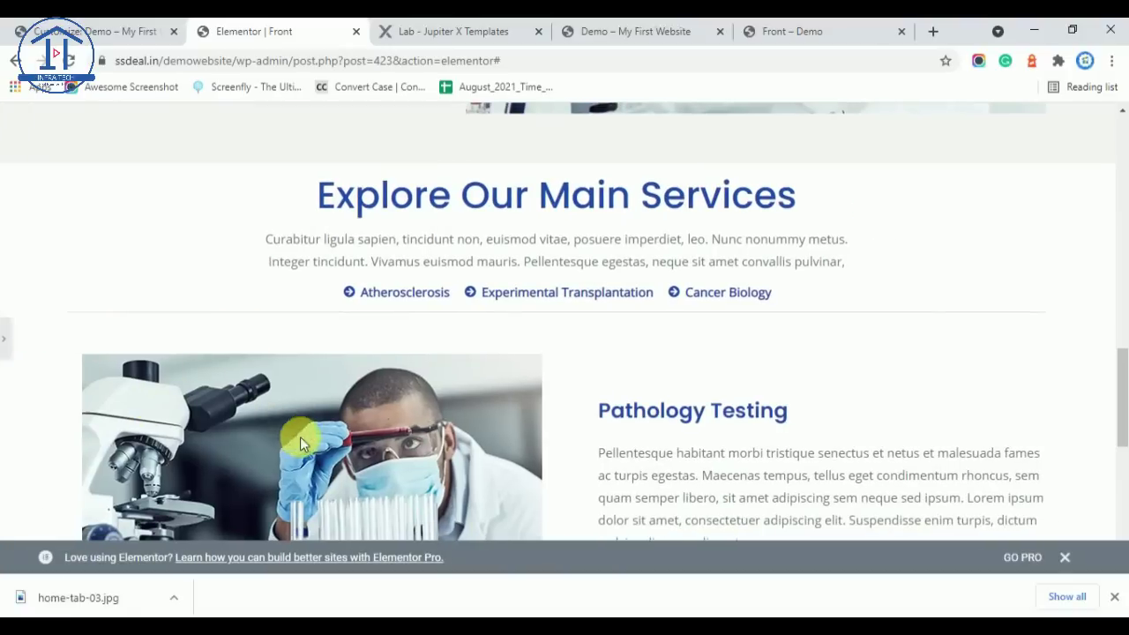
{"action": "left_click", "coordinate": [411, 31]}
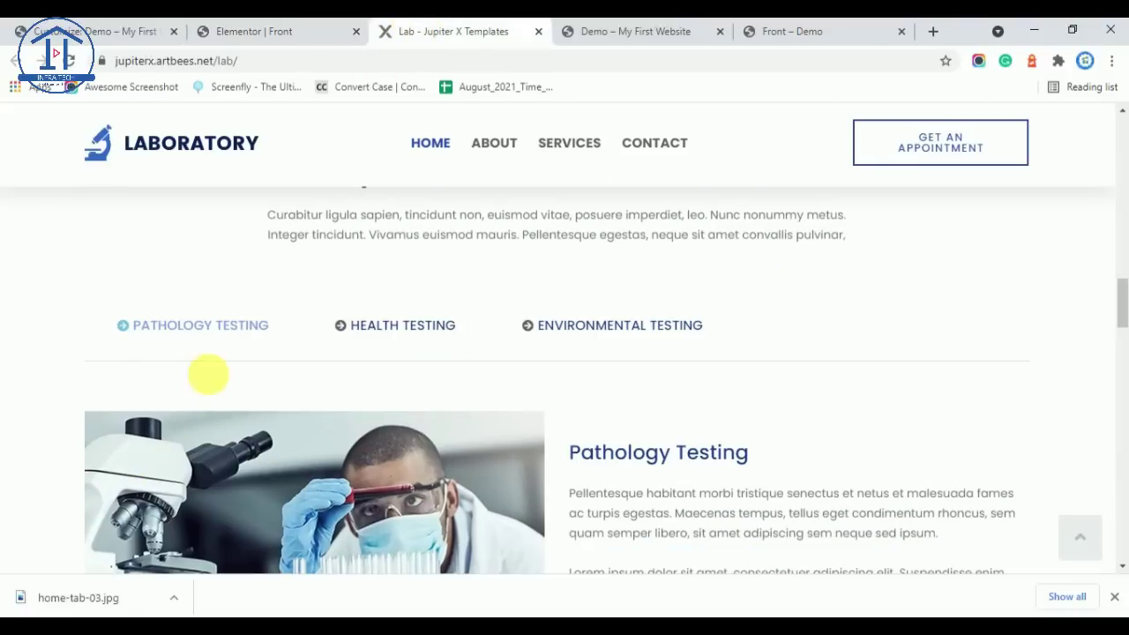
{"action": "left_click", "coordinate": [243, 31]}
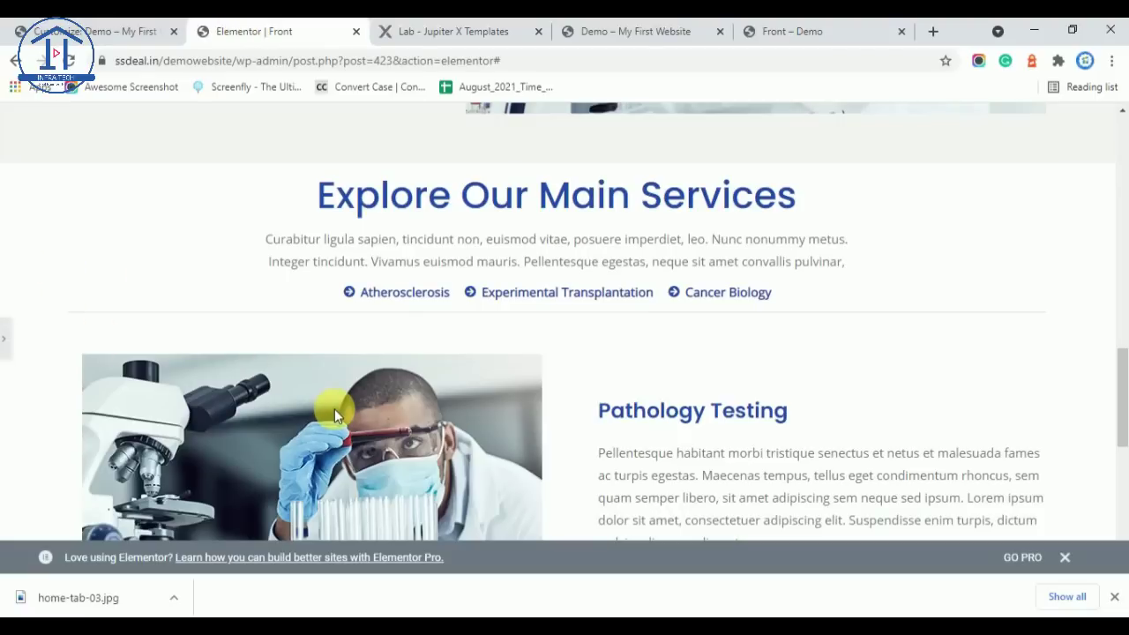
{"action": "left_click", "coordinate": [14, 333]}
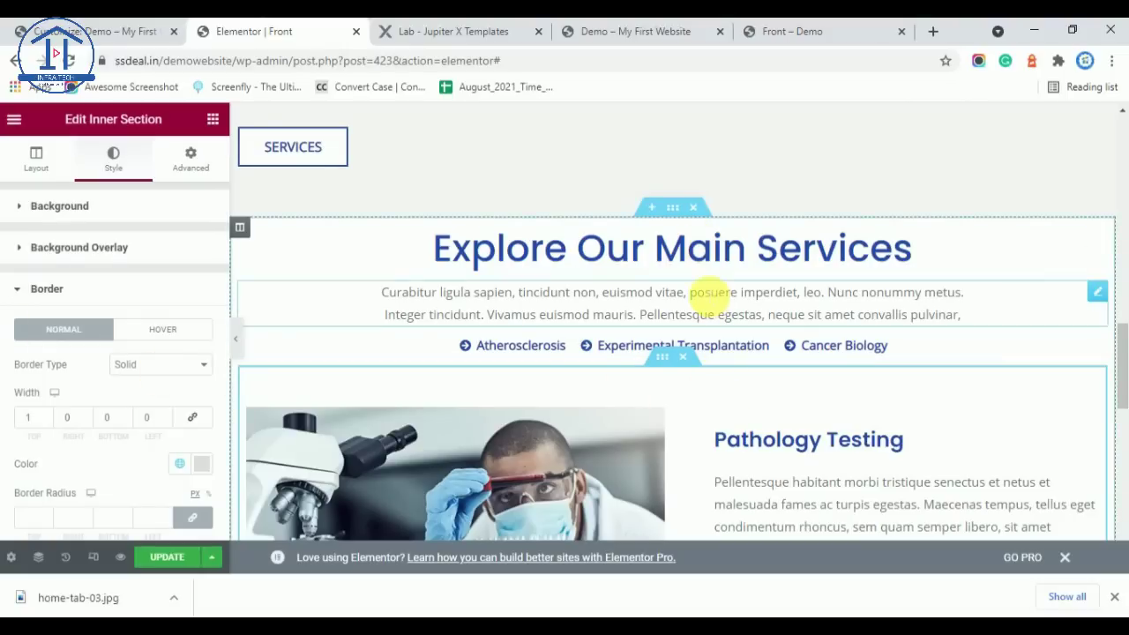
Set the "Explore Our Main Services" section's padding, unlinked, to 50 px top and bottom with 0 on the sides, and update the page
{"action": "scroll", "coordinate": [767, 353], "scroll_direction": "down", "scroll_amount": 1}
{"action": "scroll", "coordinate": [750, 366], "scroll_direction": "down", "scroll_amount": 3}
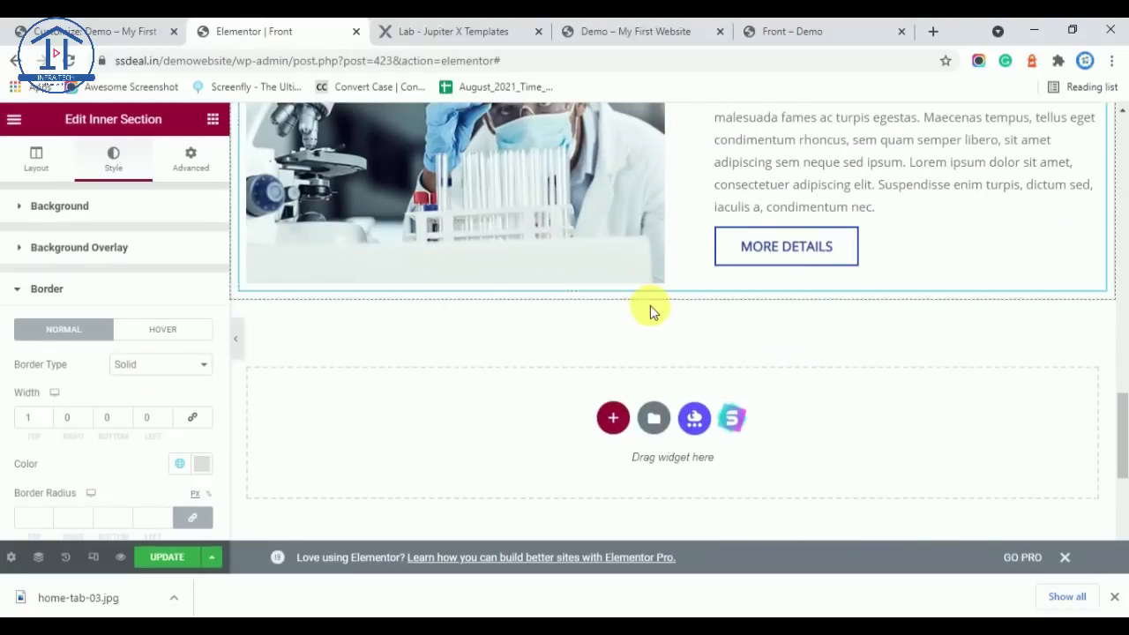
{"action": "scroll", "coordinate": [663, 320], "scroll_direction": "up", "scroll_amount": 4}
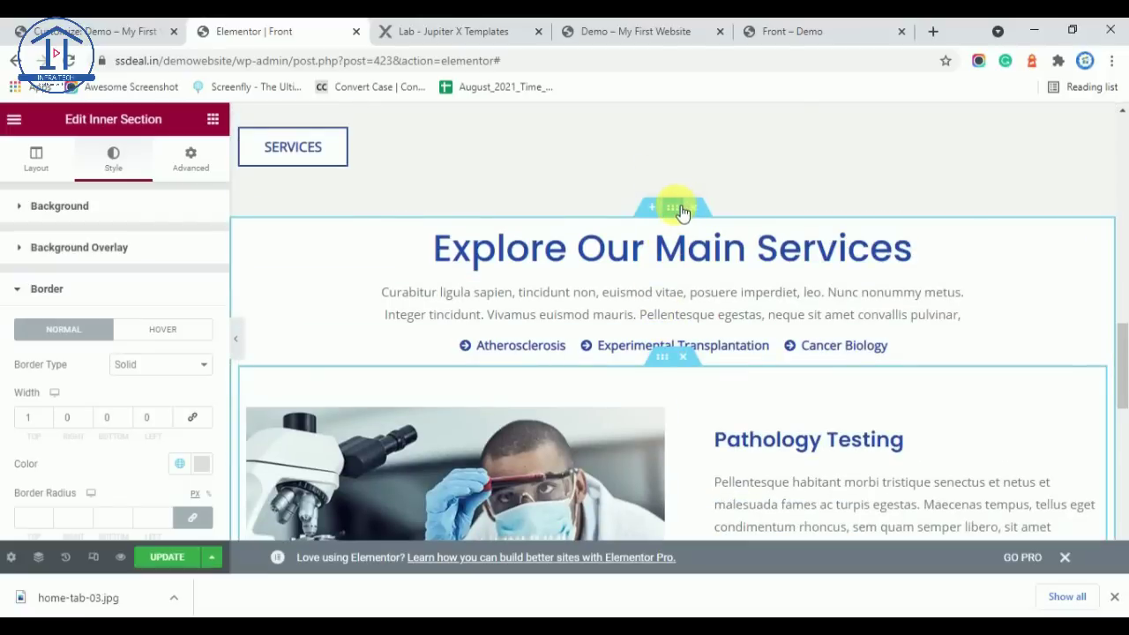
{"action": "left_click", "coordinate": [681, 212]}
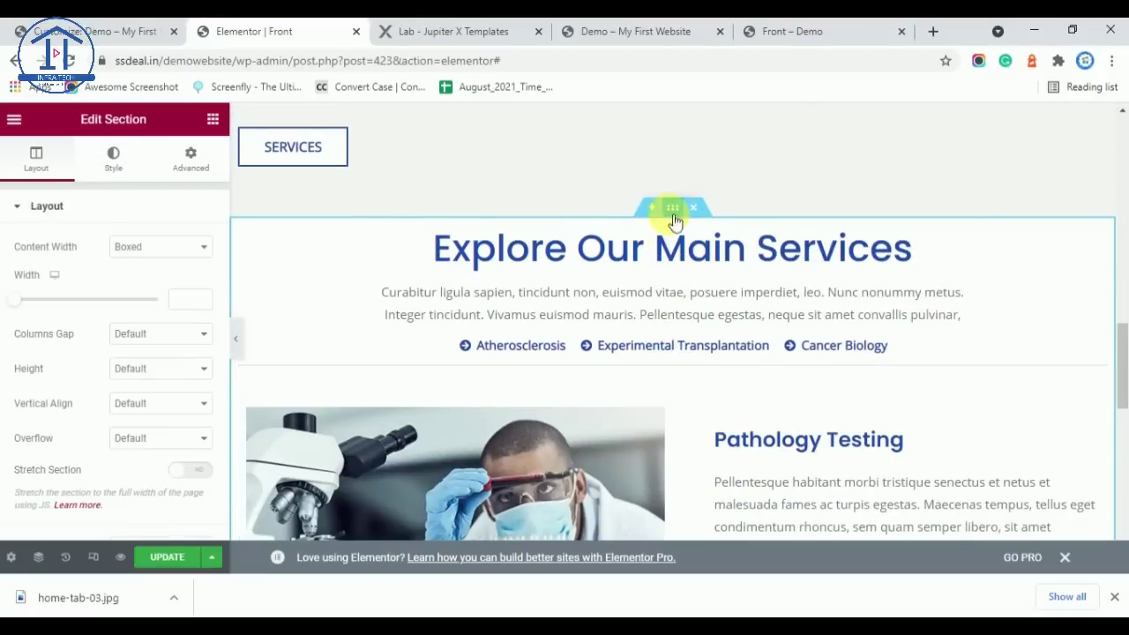
{"action": "left_click", "coordinate": [187, 155]}
{"action": "left_click", "coordinate": [197, 334]}
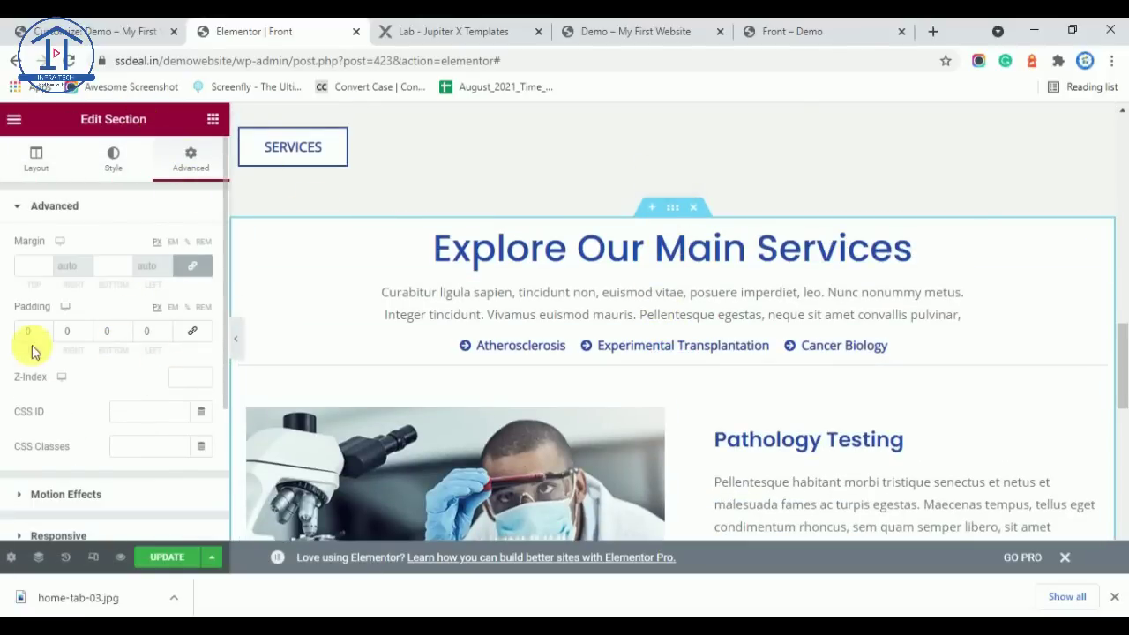
{"action": "left_click", "coordinate": [28, 331]}
{"action": "type", "text": "50"}
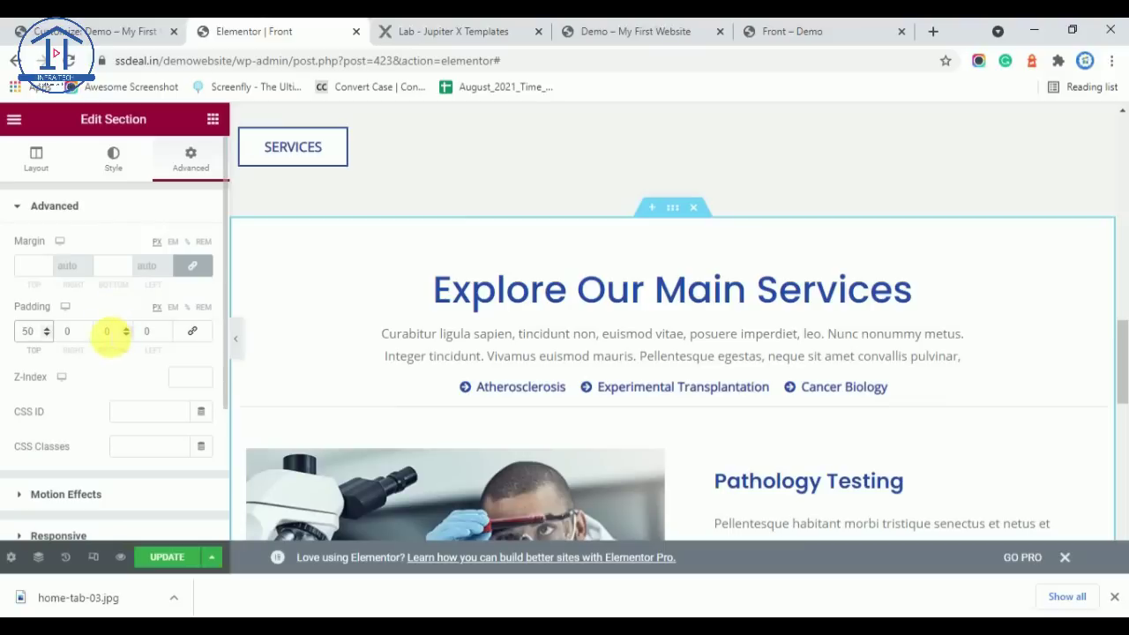
{"action": "type", "text": "50"}
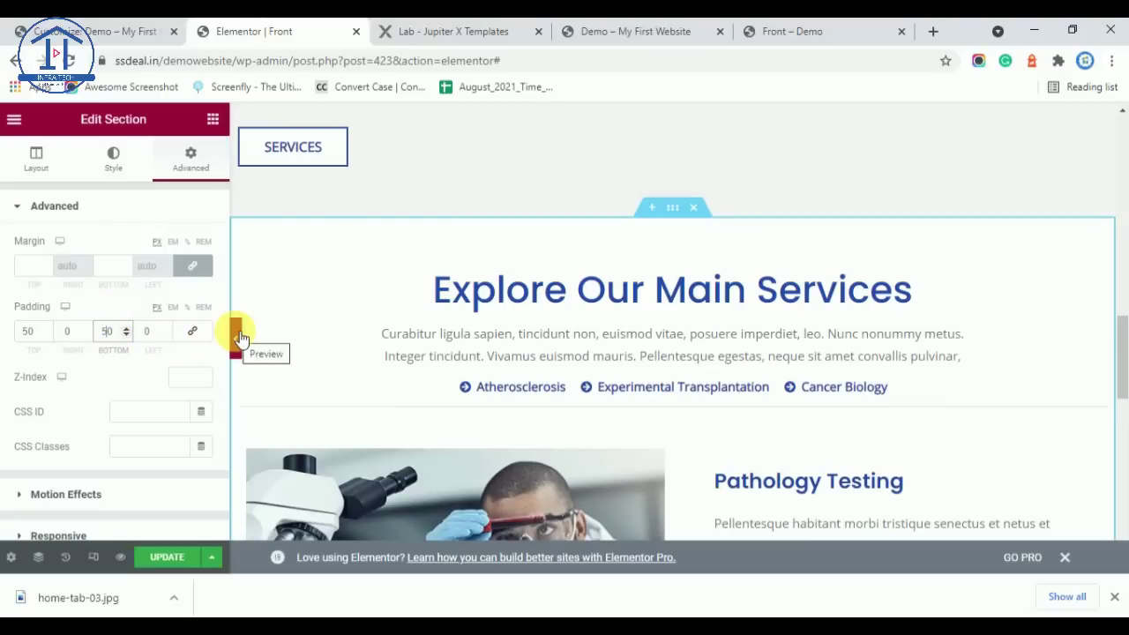
{"action": "scroll", "coordinate": [343, 461], "scroll_direction": "down", "scroll_amount": 2}
{"action": "scroll", "coordinate": [608, 429], "scroll_direction": "down", "scroll_amount": 2}
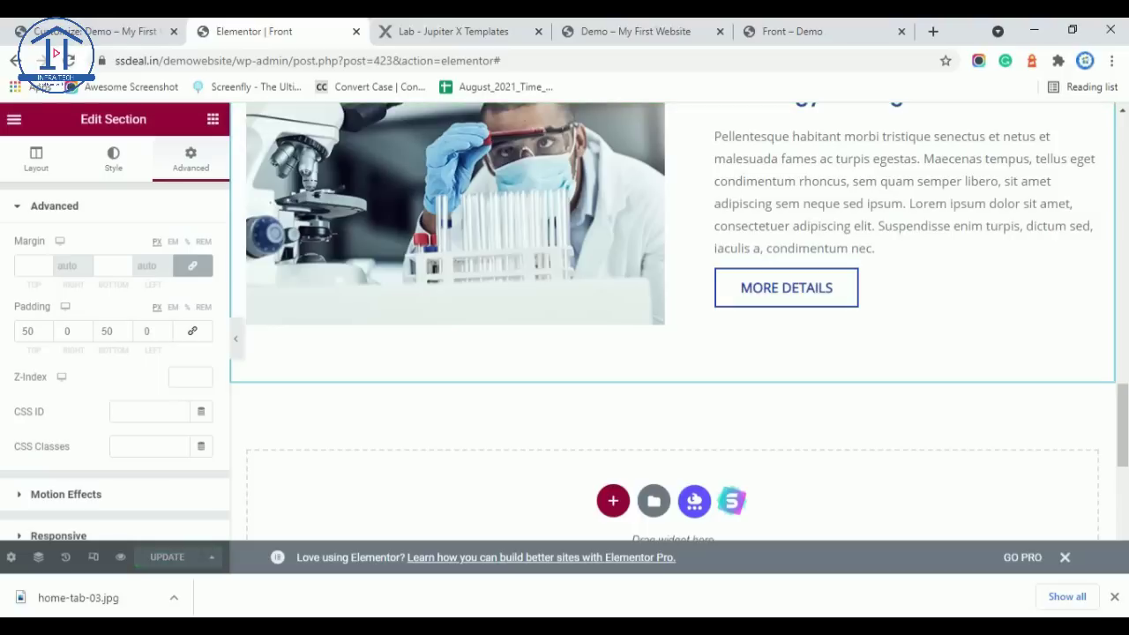
Load the published front page at ssdeal.in/demowebsite/front in place of the demo site's homepage
{"action": "left_click", "coordinate": [591, 615]}
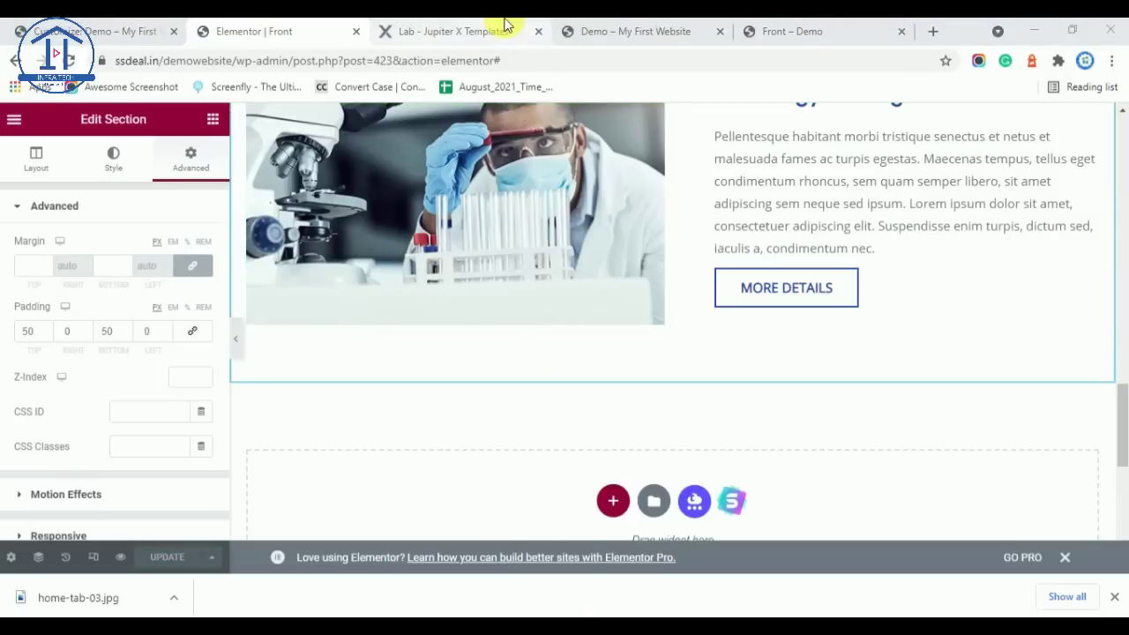
{"action": "left_click", "coordinate": [637, 27]}
{"action": "left_click", "coordinate": [371, 59]}
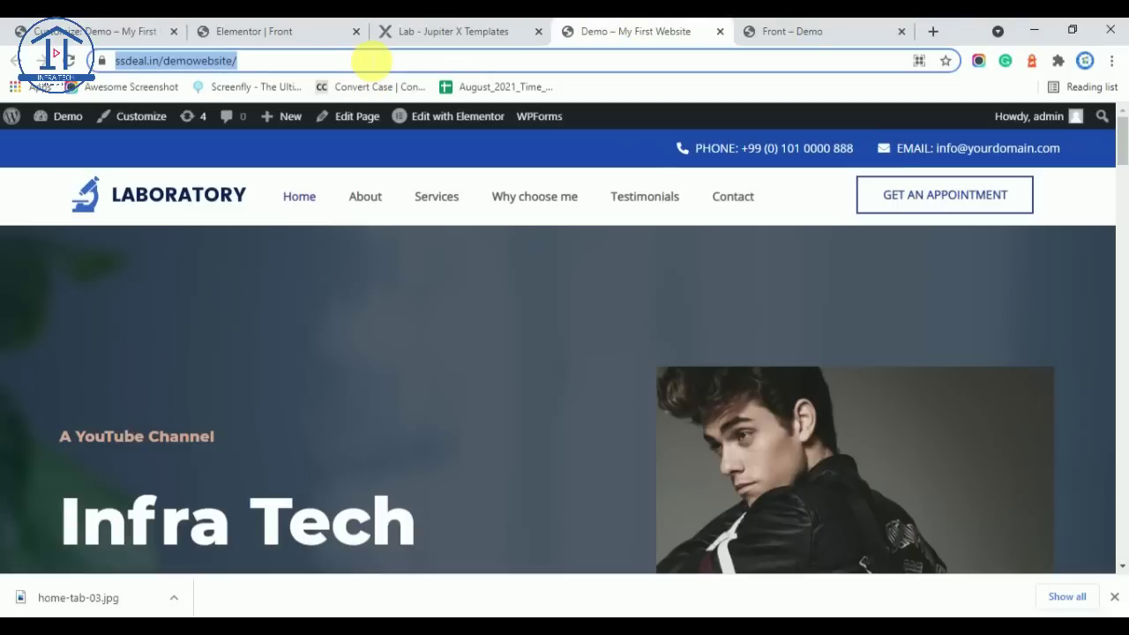
{"action": "key", "text": "Return"}
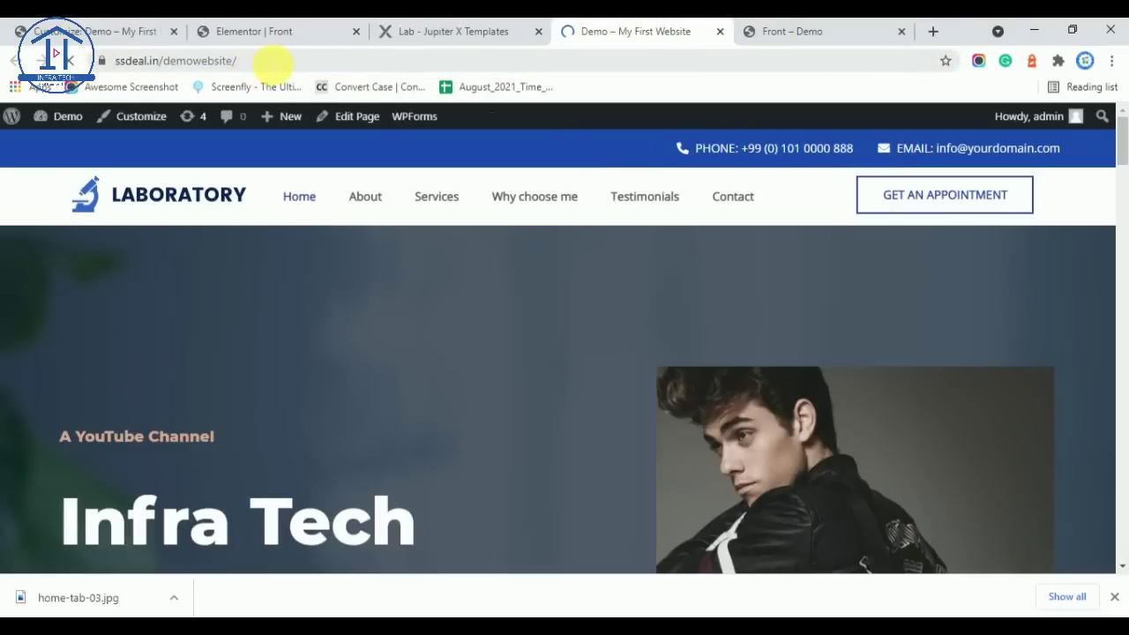
{"action": "left_click_drag", "start_coordinate": [279, 63], "coordinate": [165, 58]}
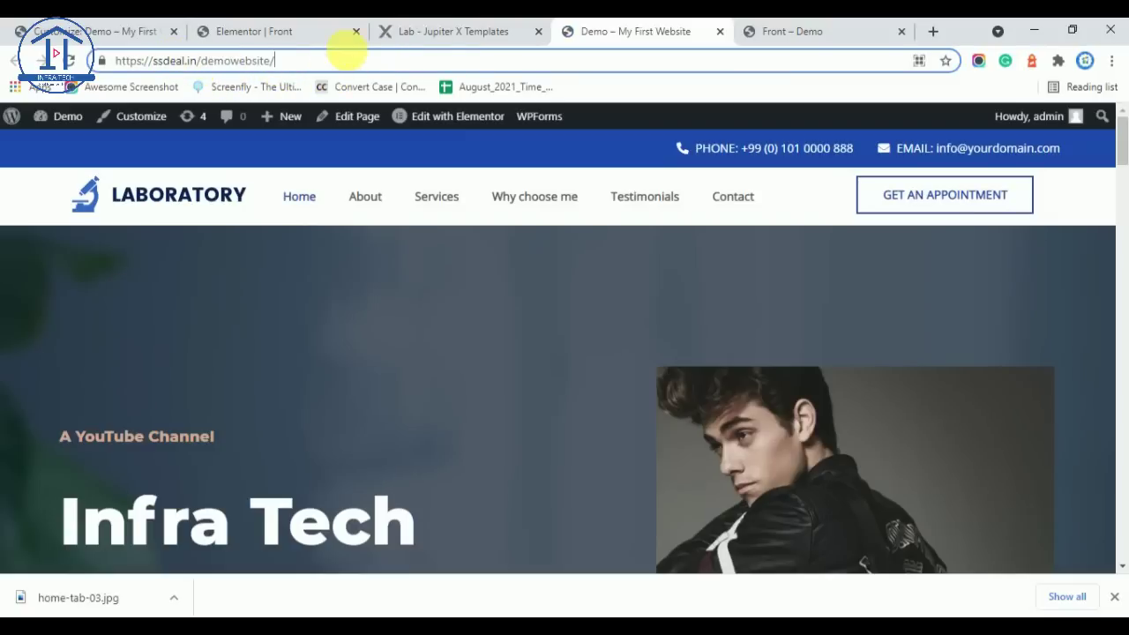
{"action": "type", "text": "front"}
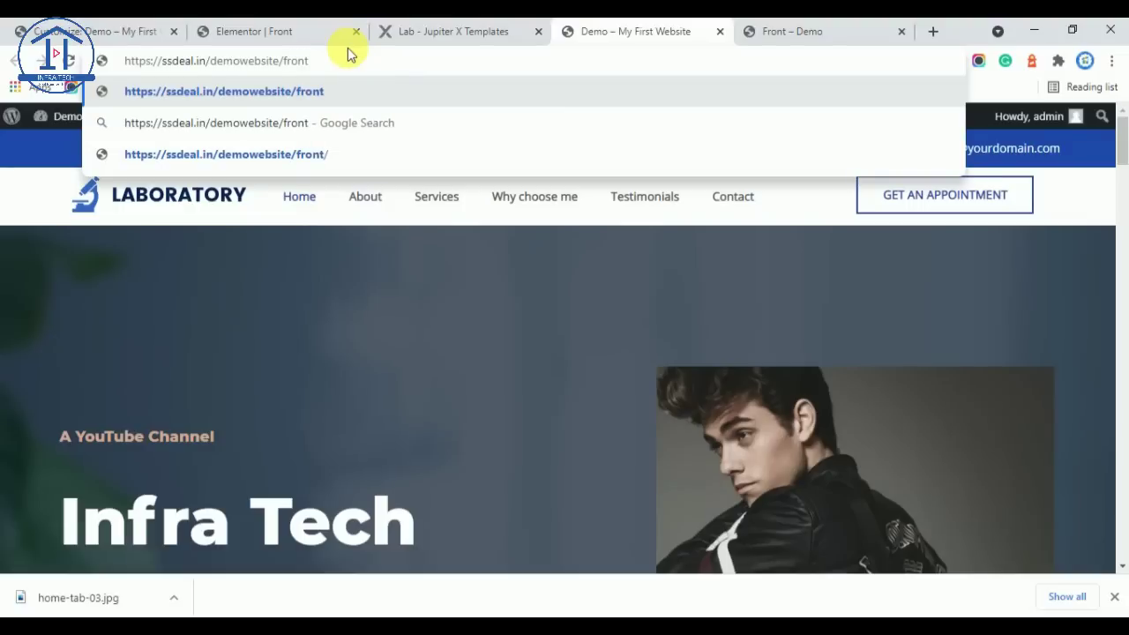
{"action": "key", "text": "Return"}
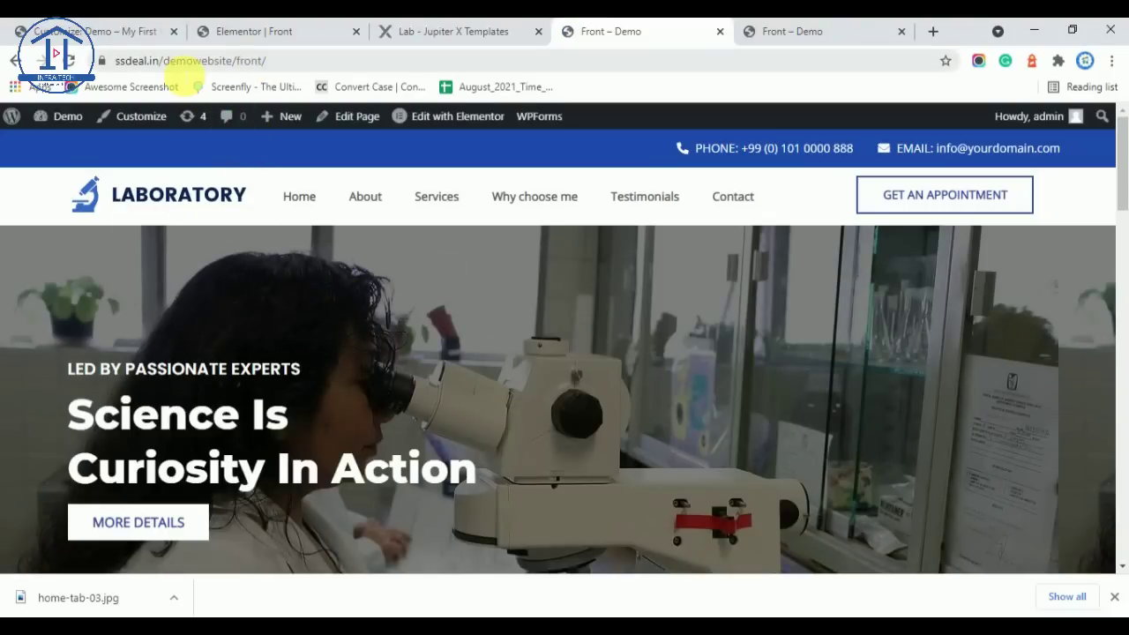
Review the published front page from the hero banner through the services section to the footer
{"action": "scroll", "coordinate": [518, 432], "scroll_direction": "down", "scroll_amount": 7}
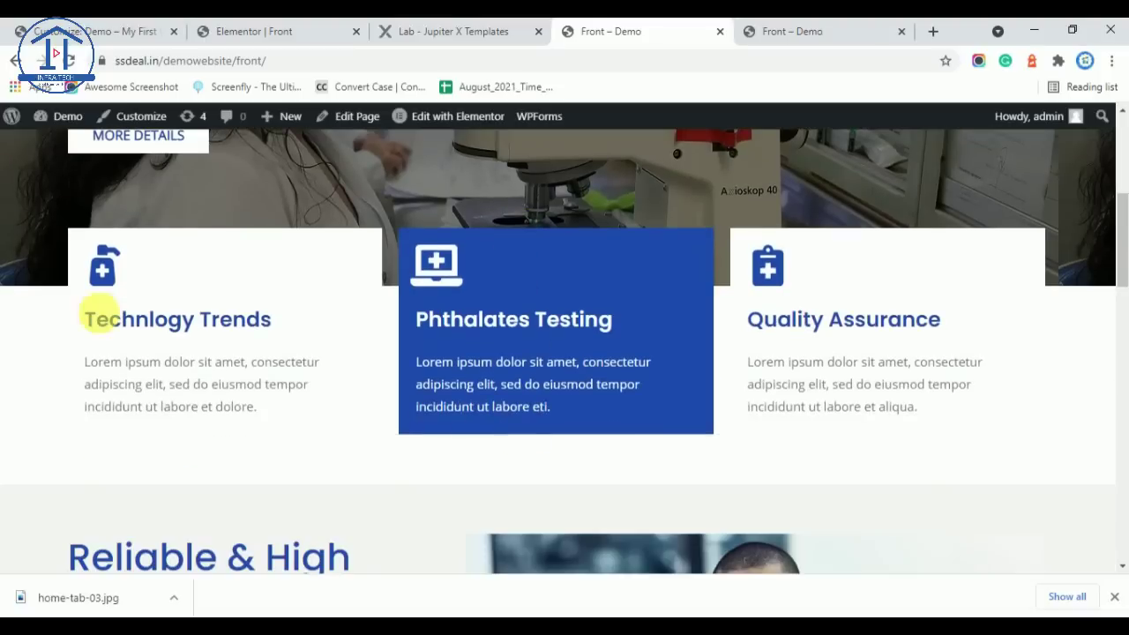
{"action": "scroll", "coordinate": [593, 372], "scroll_direction": "up", "scroll_amount": 7}
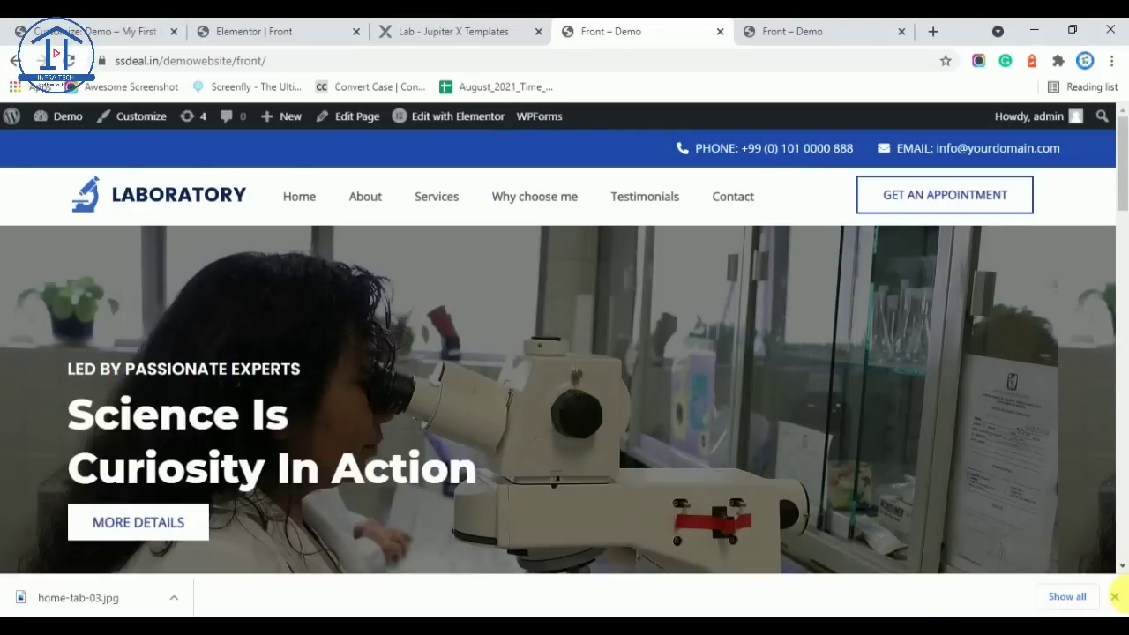
{"action": "left_click", "coordinate": [1116, 599]}
{"action": "scroll", "coordinate": [468, 392], "scroll_direction": "down", "scroll_amount": 2}
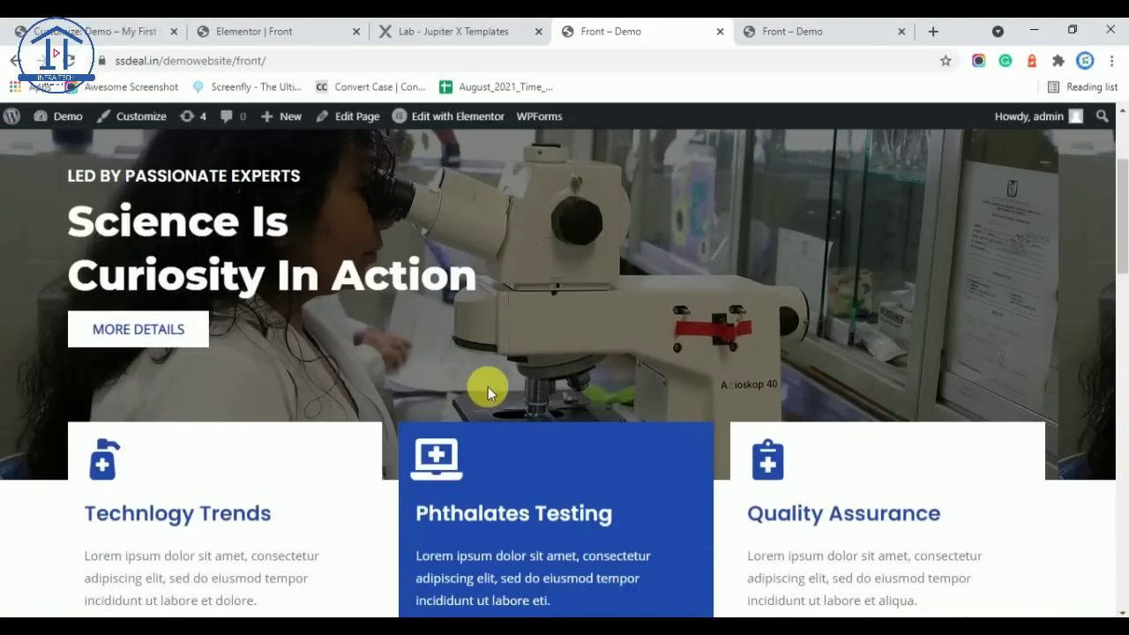
{"action": "scroll", "coordinate": [800, 326], "scroll_direction": "down", "scroll_amount": 2}
{"action": "scroll", "coordinate": [703, 375], "scroll_direction": "down", "scroll_amount": 2}
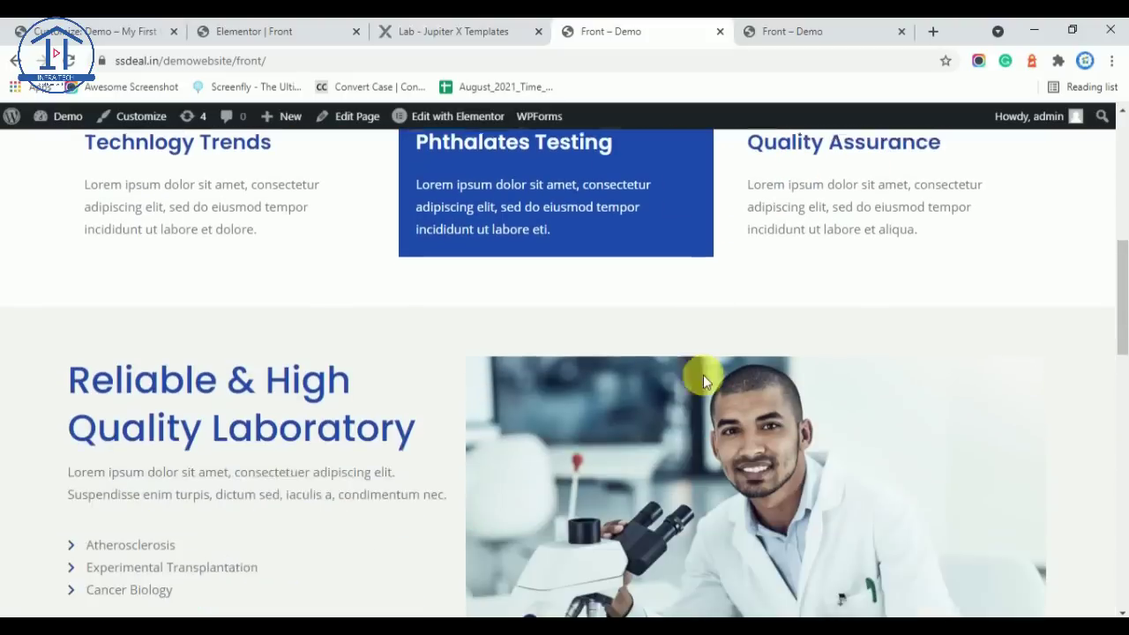
{"action": "scroll", "coordinate": [264, 335], "scroll_direction": "down", "scroll_amount": 2}
{"action": "scroll", "coordinate": [719, 373], "scroll_direction": "down", "scroll_amount": 2}
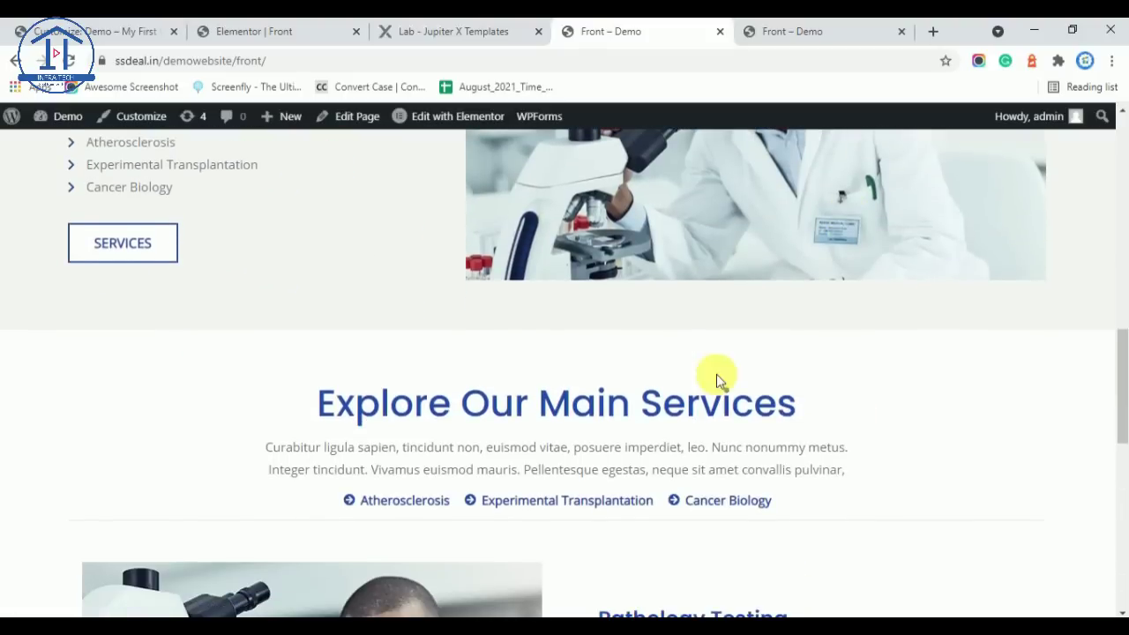
{"action": "scroll", "coordinate": [433, 411], "scroll_direction": "down", "scroll_amount": 2}
{"action": "scroll", "coordinate": [532, 421], "scroll_direction": "down", "scroll_amount": 2}
{"action": "scroll", "coordinate": [497, 408], "scroll_direction": "down", "scroll_amount": 2}
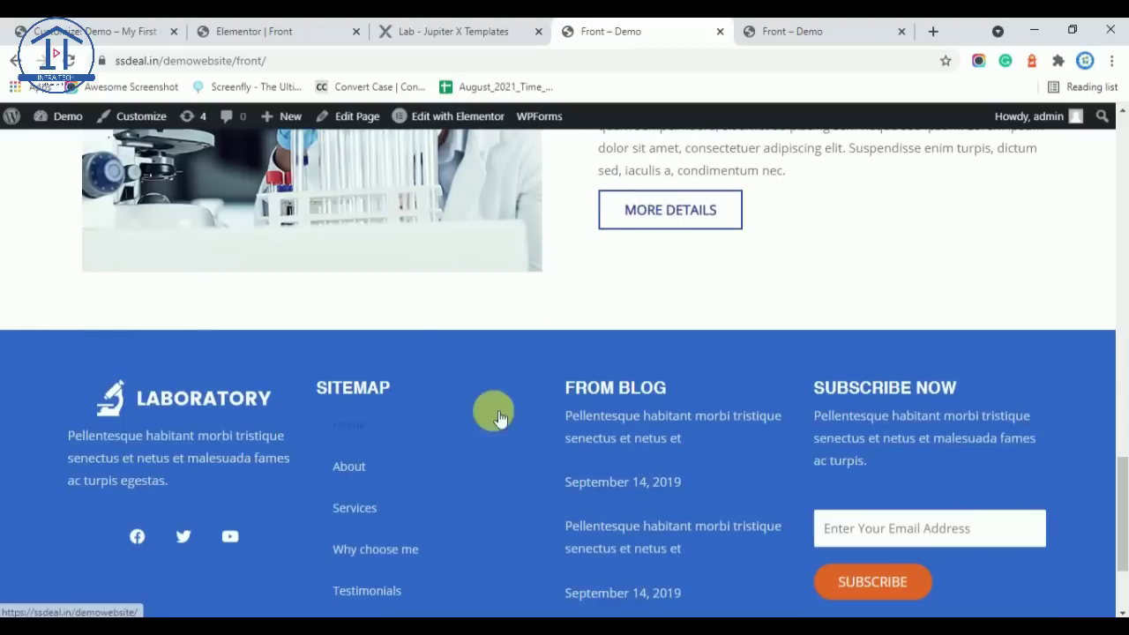
{"action": "scroll", "coordinate": [497, 408], "scroll_direction": "up", "scroll_amount": 20}
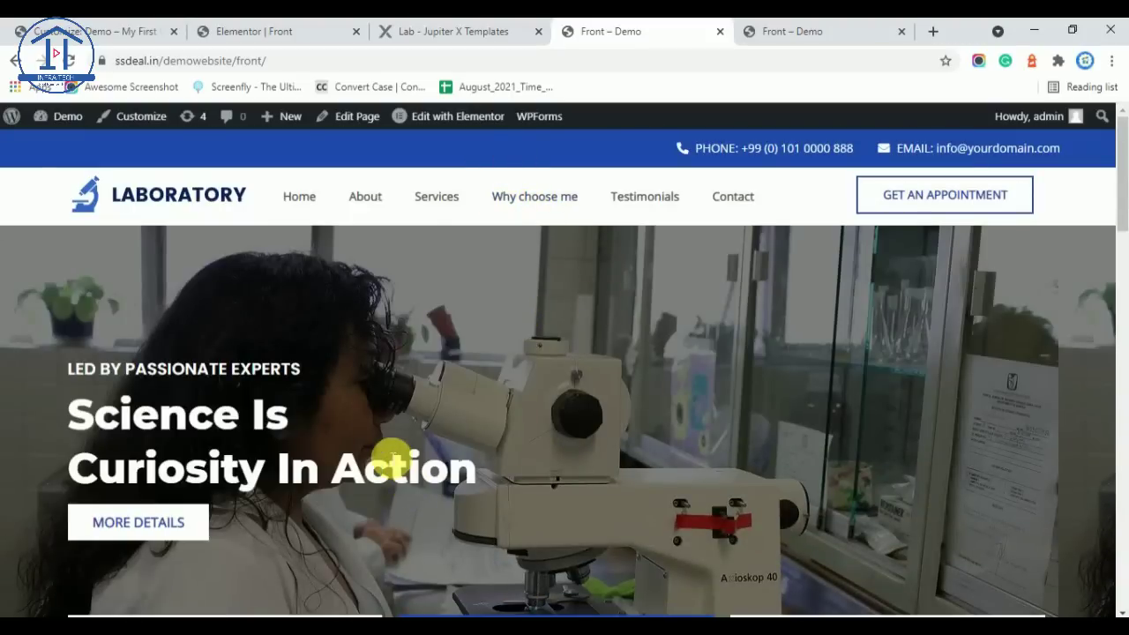
Examine the Lab template's spacing below the Pathology Testing block and its "All the Services You Except From Stone Lab" banner
{"action": "left_click", "coordinate": [421, 24]}
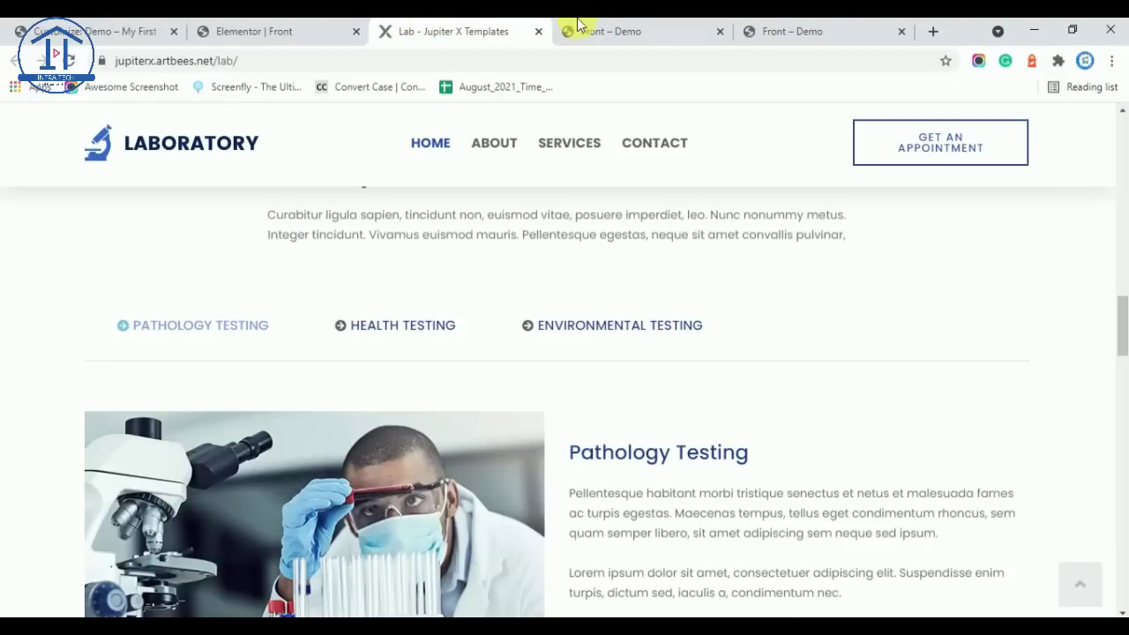
{"action": "left_click", "coordinate": [318, 24]}
{"action": "left_click", "coordinate": [491, 31]}
{"action": "scroll", "coordinate": [618, 411], "scroll_direction": "down", "scroll_amount": 5}
{"action": "scroll", "coordinate": [436, 339], "scroll_direction": "down", "scroll_amount": 2}
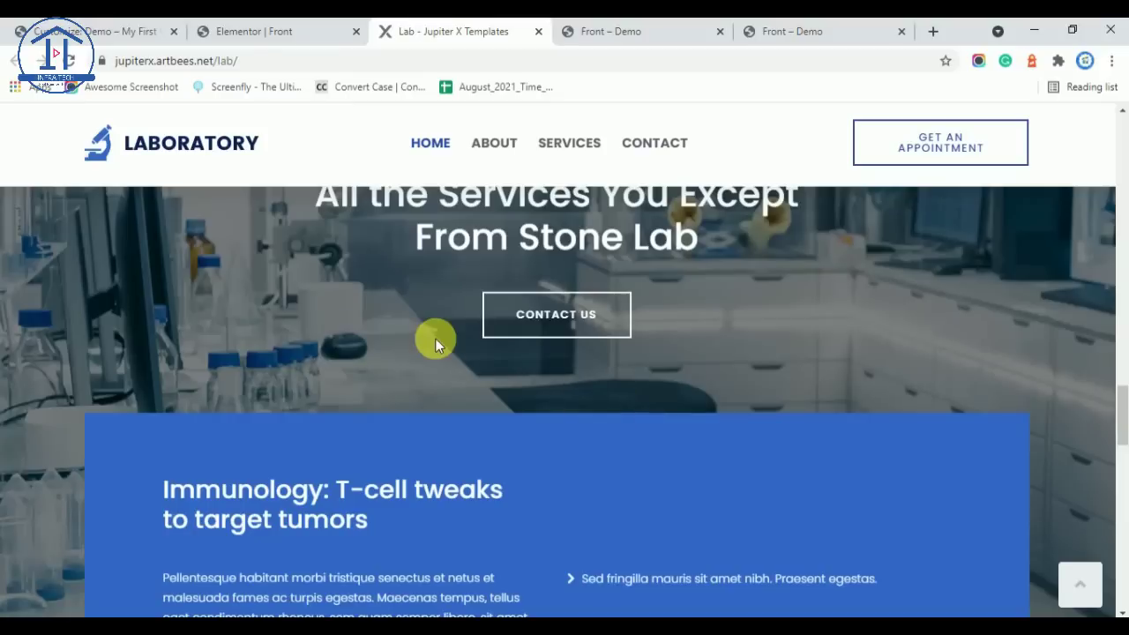
{"action": "scroll", "coordinate": [444, 343], "scroll_direction": "up", "scroll_amount": 2}
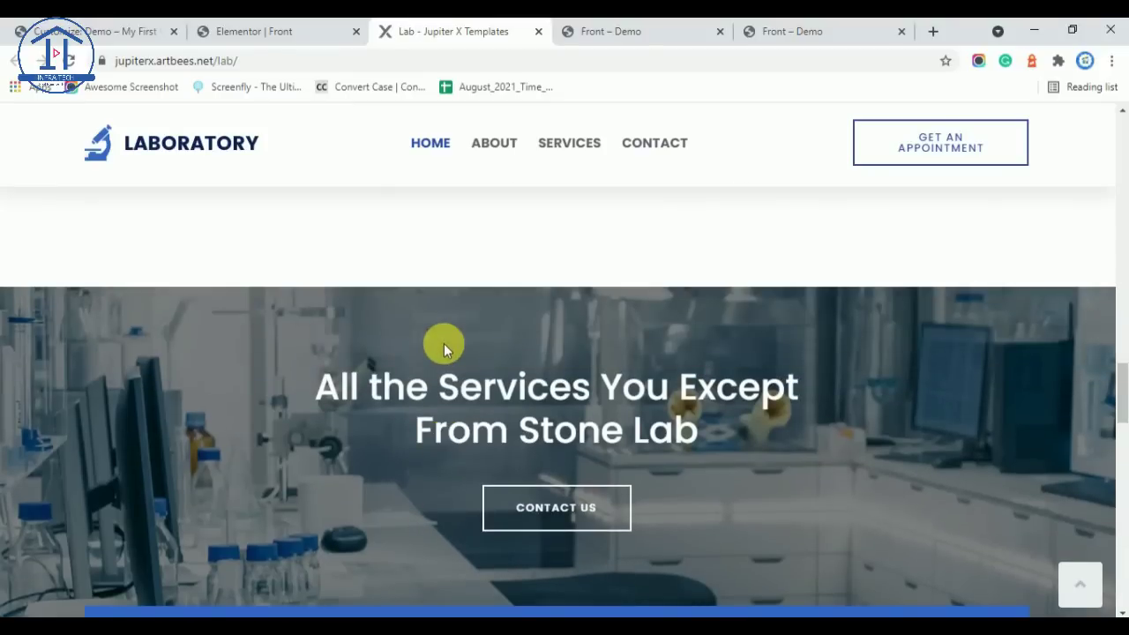
{"action": "scroll", "coordinate": [444, 343], "scroll_direction": "up", "scroll_amount": 4}
{"action": "scroll", "coordinate": [491, 386], "scroll_direction": "down", "scroll_amount": 2}
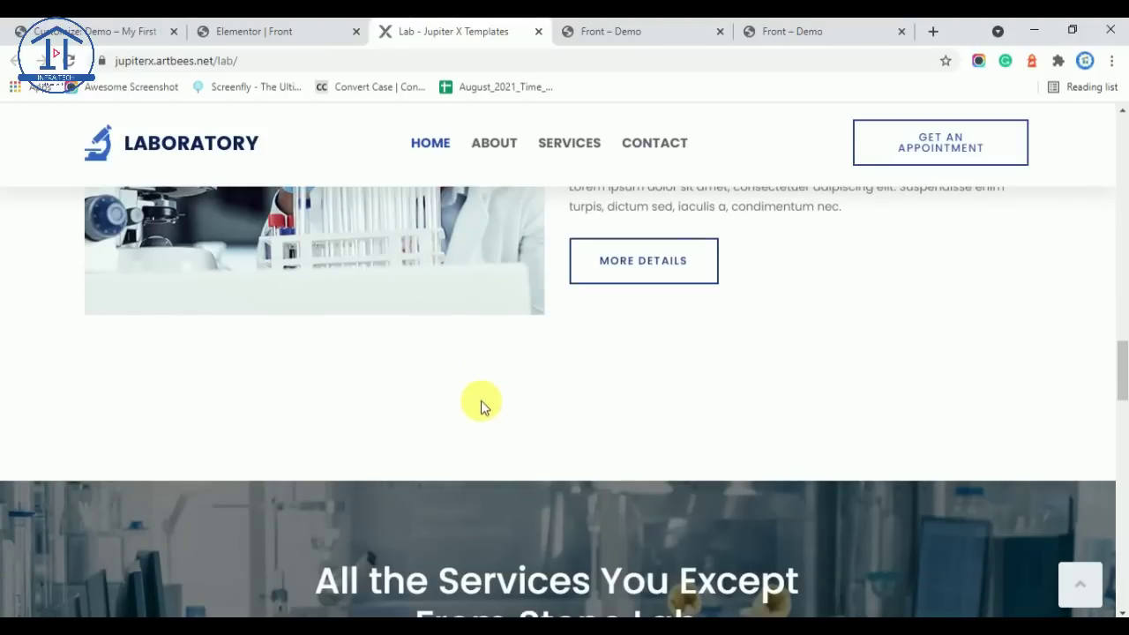
Examine the Lab template's remaining sections: the blue Immunology box, the customer counters and the "Get Your Quote or Call" banner
{"action": "scroll", "coordinate": [468, 345], "scroll_direction": "down", "scroll_amount": 6}
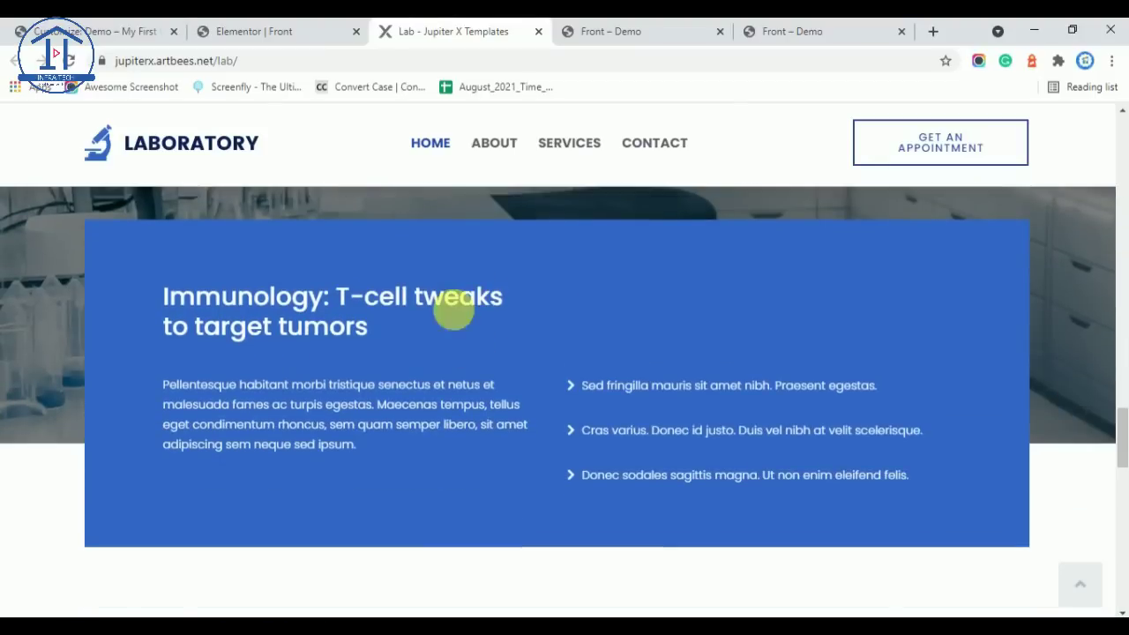
{"action": "scroll", "coordinate": [600, 340], "scroll_direction": "down", "scroll_amount": 3}
{"action": "scroll", "coordinate": [600, 342], "scroll_direction": "down", "scroll_amount": 1}
{"action": "scroll", "coordinate": [600, 351], "scroll_direction": "up", "scroll_amount": 4}
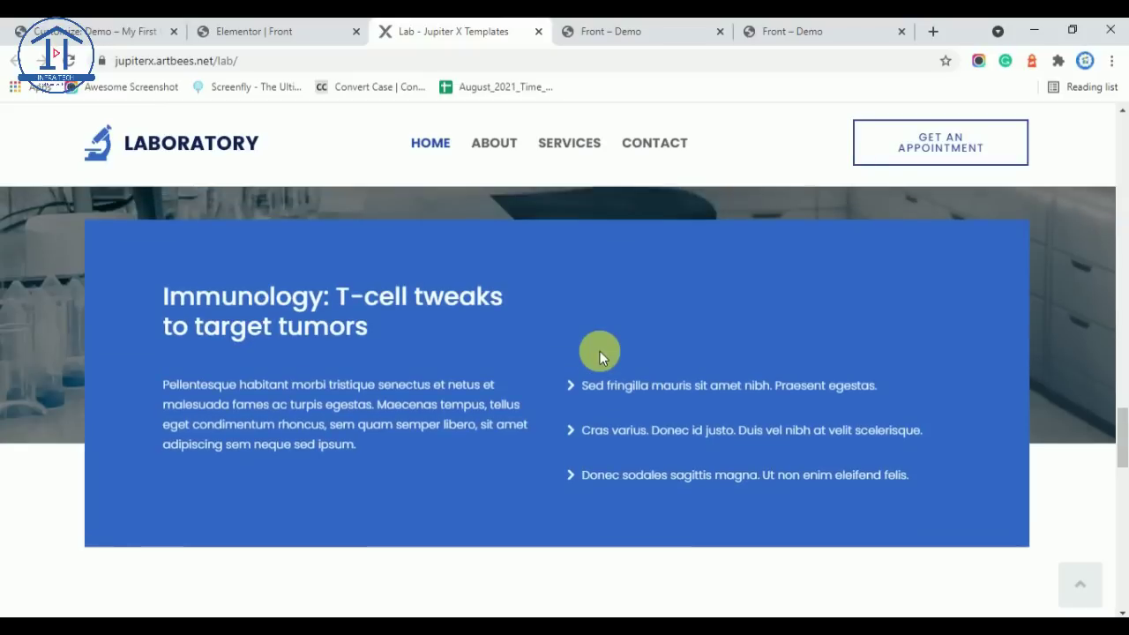
{"action": "scroll", "coordinate": [592, 347], "scroll_direction": "down", "scroll_amount": 4}
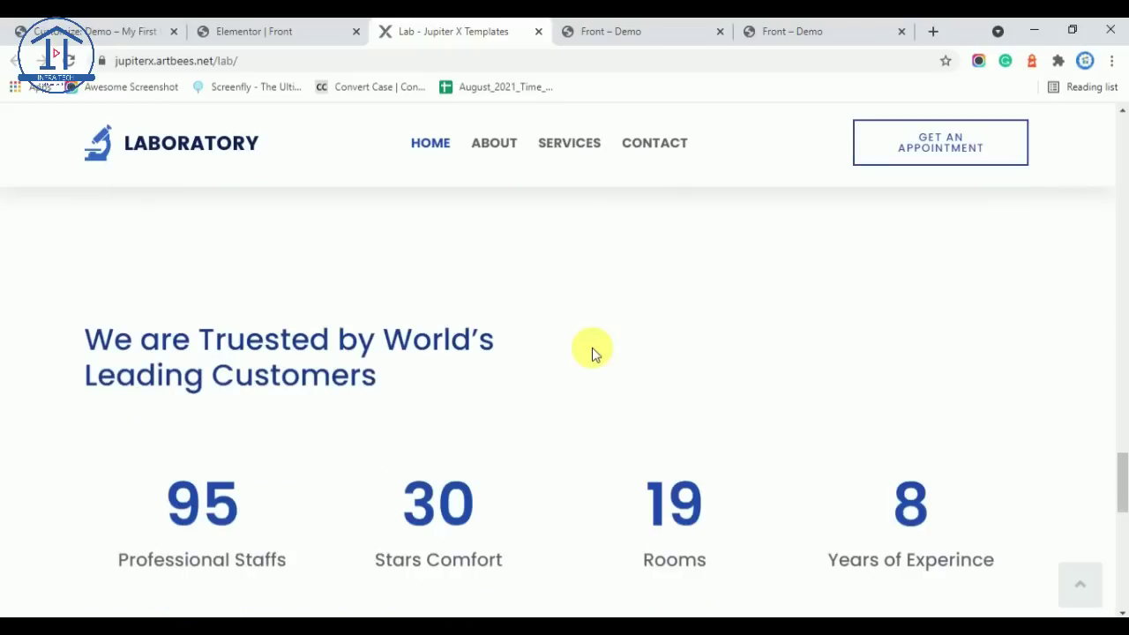
{"action": "scroll", "coordinate": [592, 351], "scroll_direction": "up", "scroll_amount": 2}
{"action": "scroll", "coordinate": [201, 569], "scroll_direction": "down", "scroll_amount": 6}
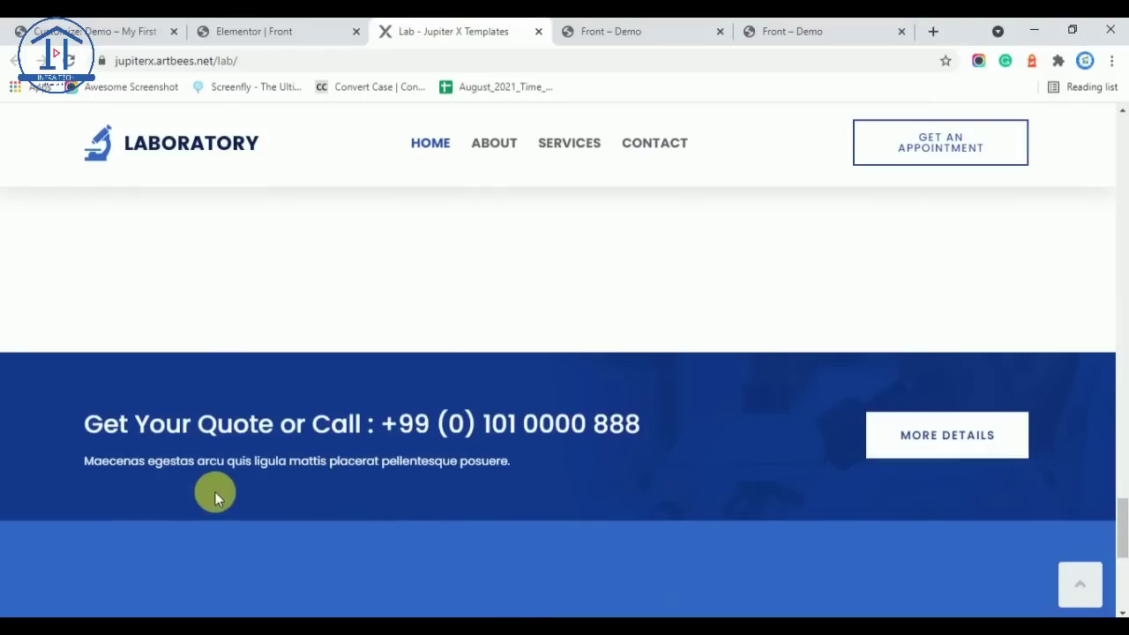
{"action": "scroll", "coordinate": [638, 459], "scroll_direction": "up", "scroll_amount": 10}
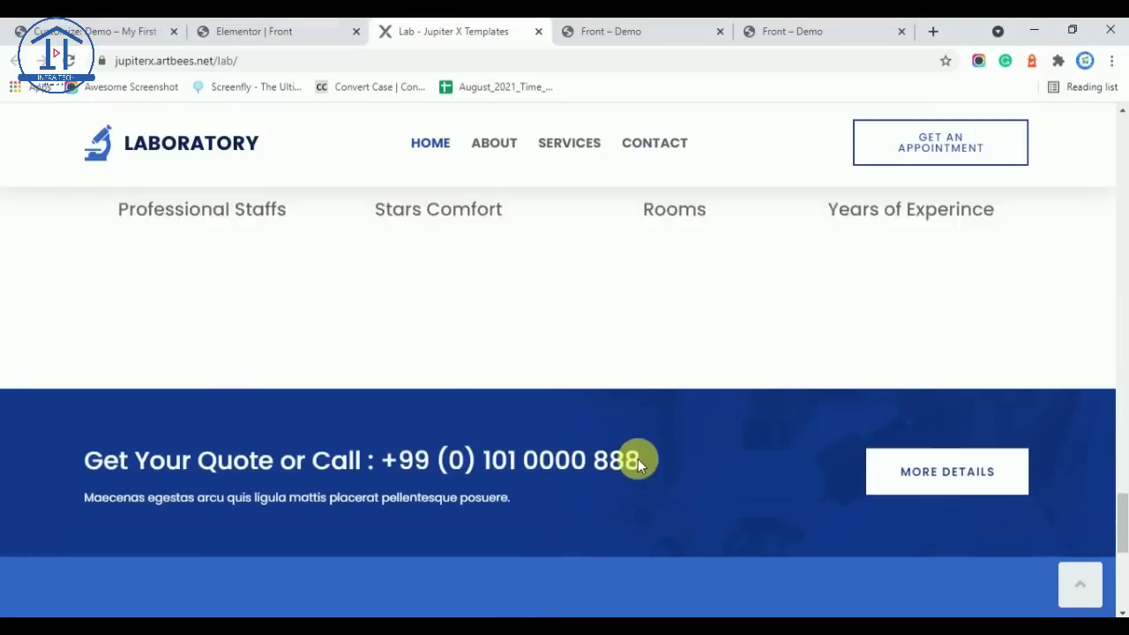
{"action": "scroll", "coordinate": [504, 353], "scroll_direction": "down", "scroll_amount": 2}
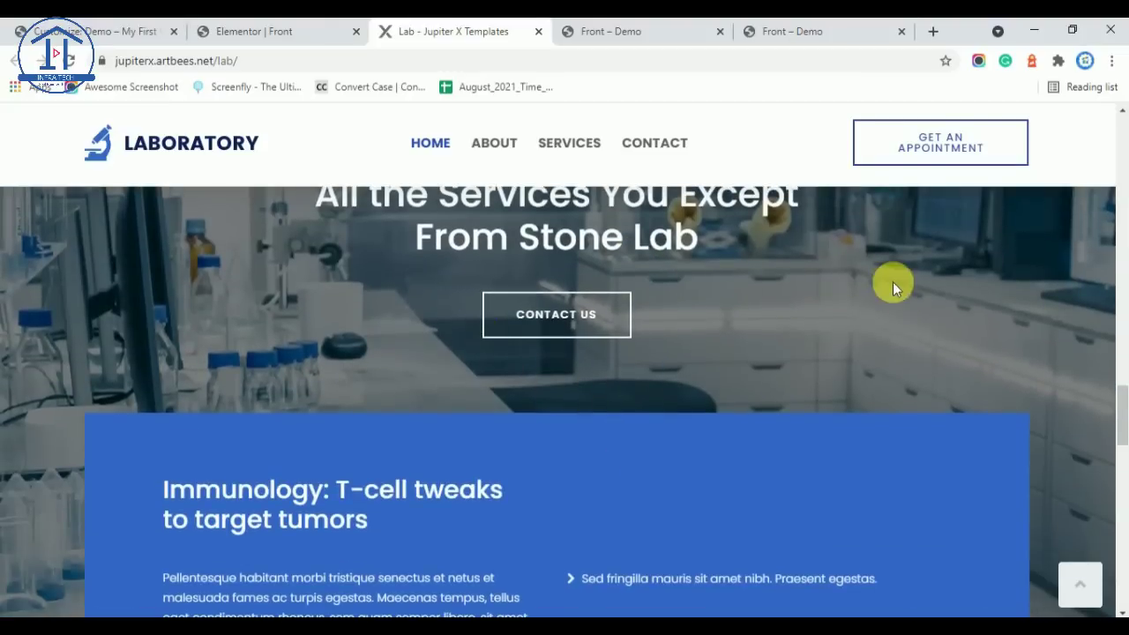
Copy the "Reliable & High Quality Laboratory" section and paste it below the "Explore Our Main Services" section
{"action": "left_click", "coordinate": [324, 27]}
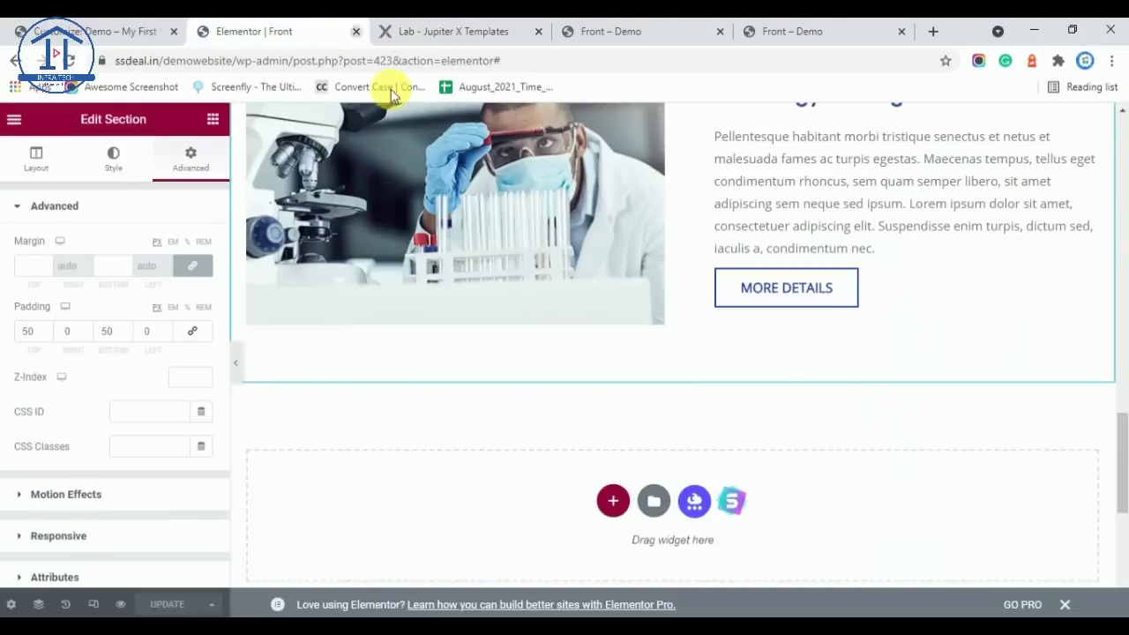
{"action": "scroll", "coordinate": [677, 375], "scroll_direction": "up", "scroll_amount": 10}
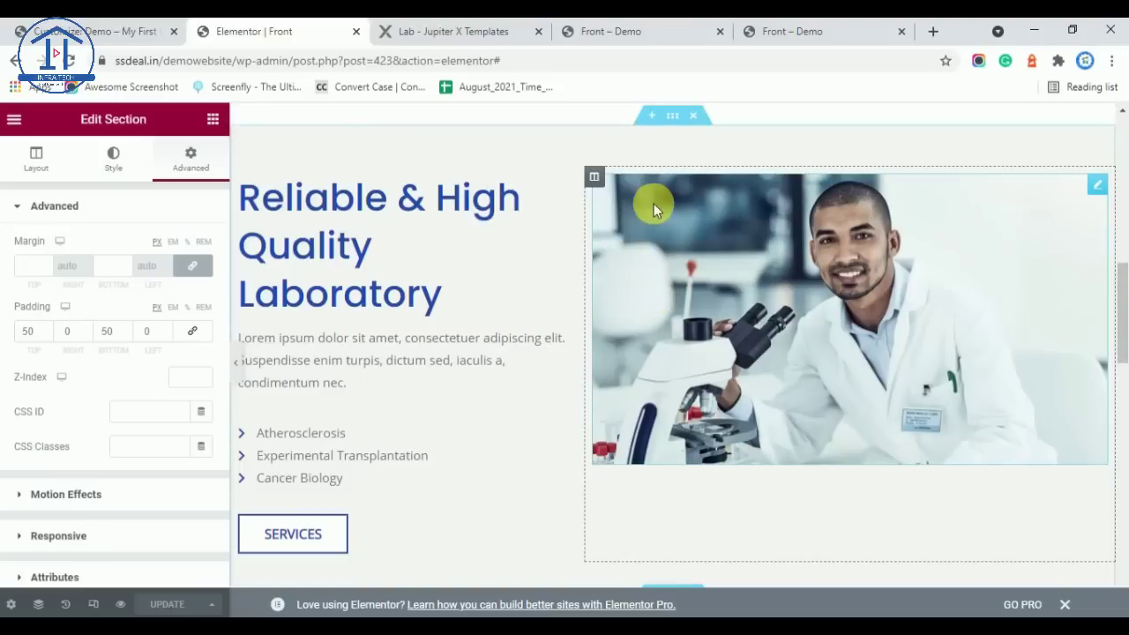
{"action": "right_click", "coordinate": [674, 117]}
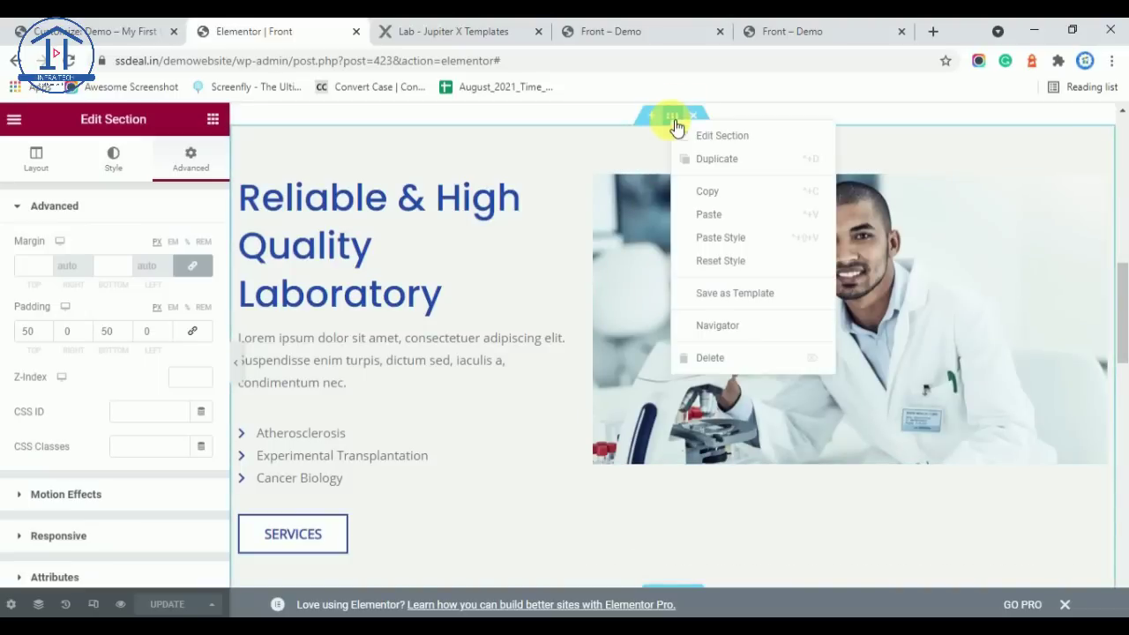
{"action": "left_click", "coordinate": [703, 202]}
{"action": "scroll", "coordinate": [708, 204], "scroll_direction": "down", "scroll_amount": 6}
{"action": "scroll", "coordinate": [697, 225], "scroll_direction": "up", "scroll_amount": 2}
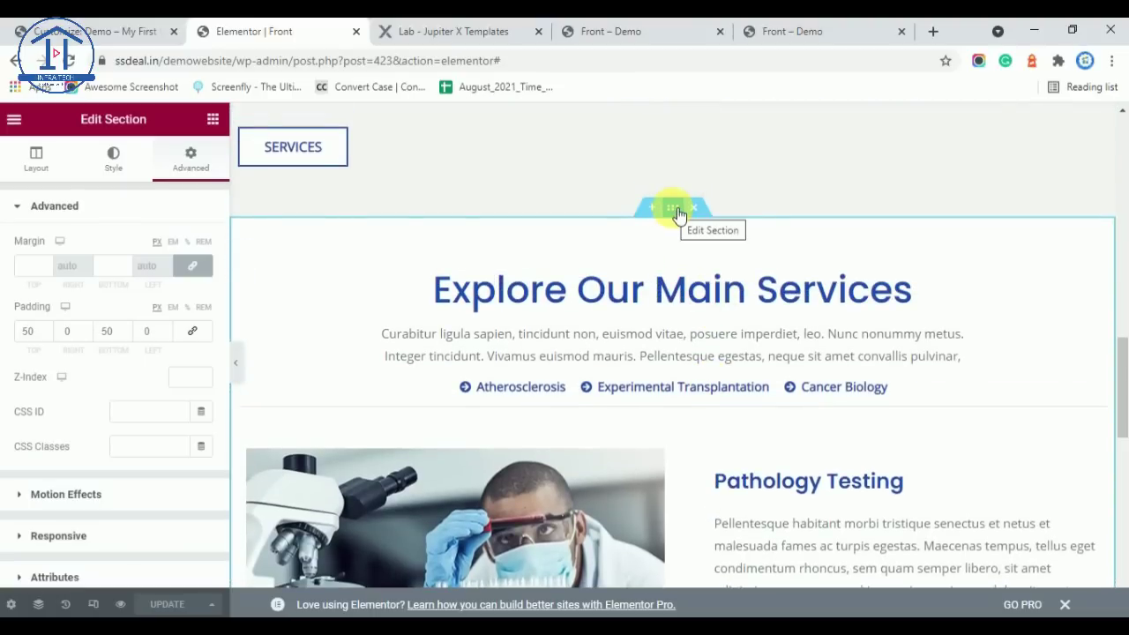
{"action": "scroll", "coordinate": [678, 214], "scroll_direction": "down", "scroll_amount": 6}
{"action": "left_click", "coordinate": [372, 305]}
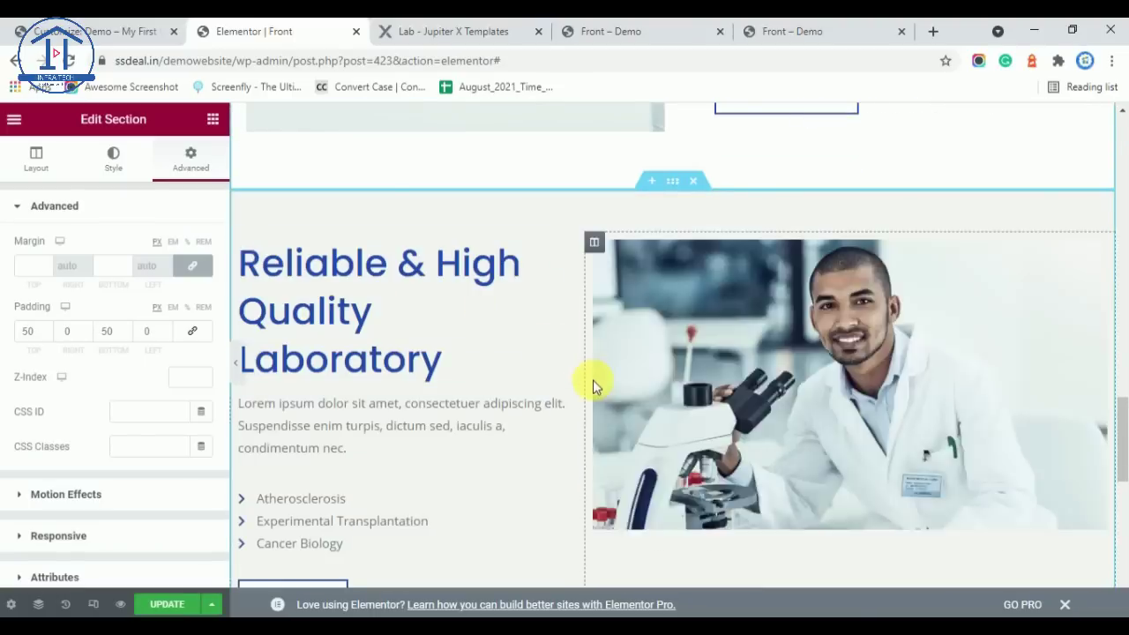
{"action": "scroll", "coordinate": [593, 379], "scroll_direction": "up", "scroll_amount": 4}
{"action": "scroll", "coordinate": [539, 326], "scroll_direction": "down", "scroll_amount": 2}
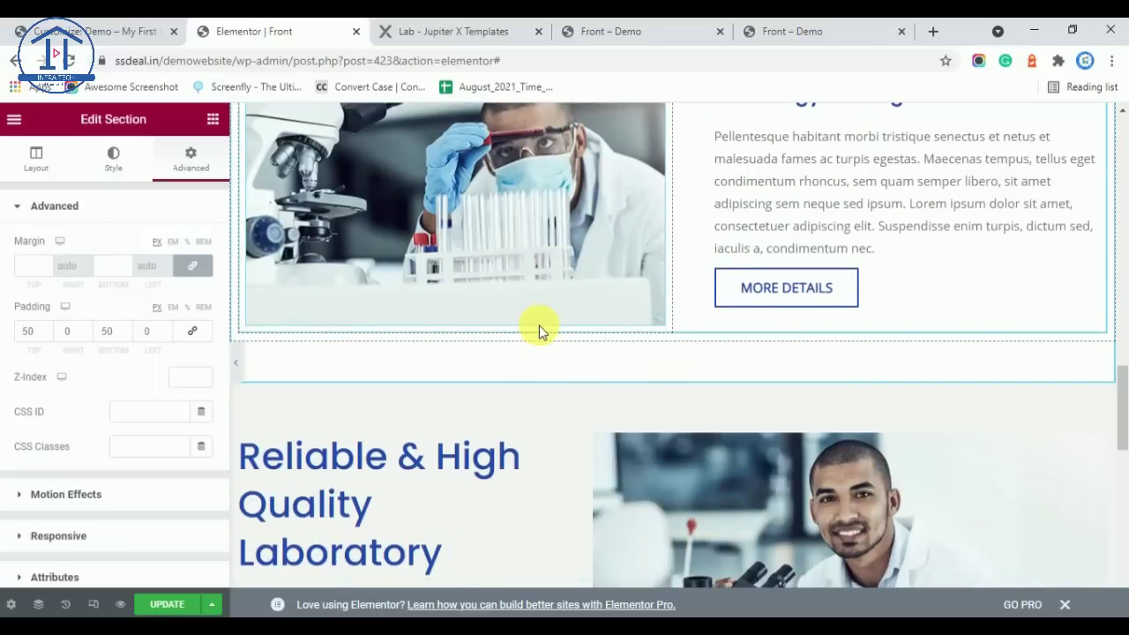
Copy the heading "All the Services You Except From Stone Lab" from the Lab template's banner
{"action": "left_click", "coordinate": [468, 26]}
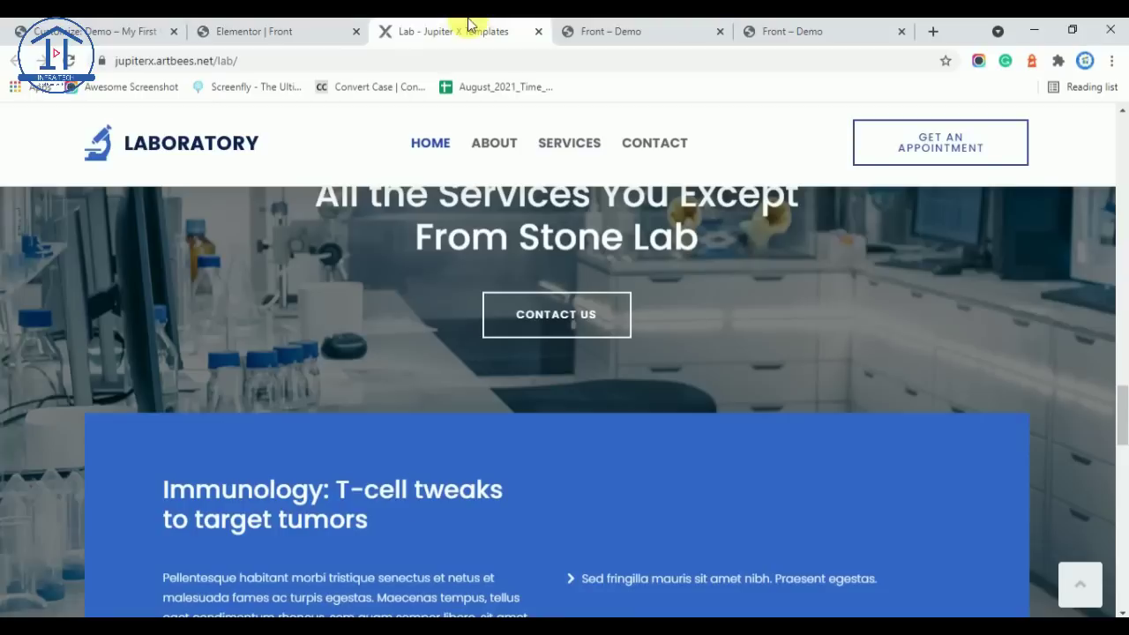
{"action": "scroll", "coordinate": [312, 424], "scroll_direction": "up", "scroll_amount": 2}
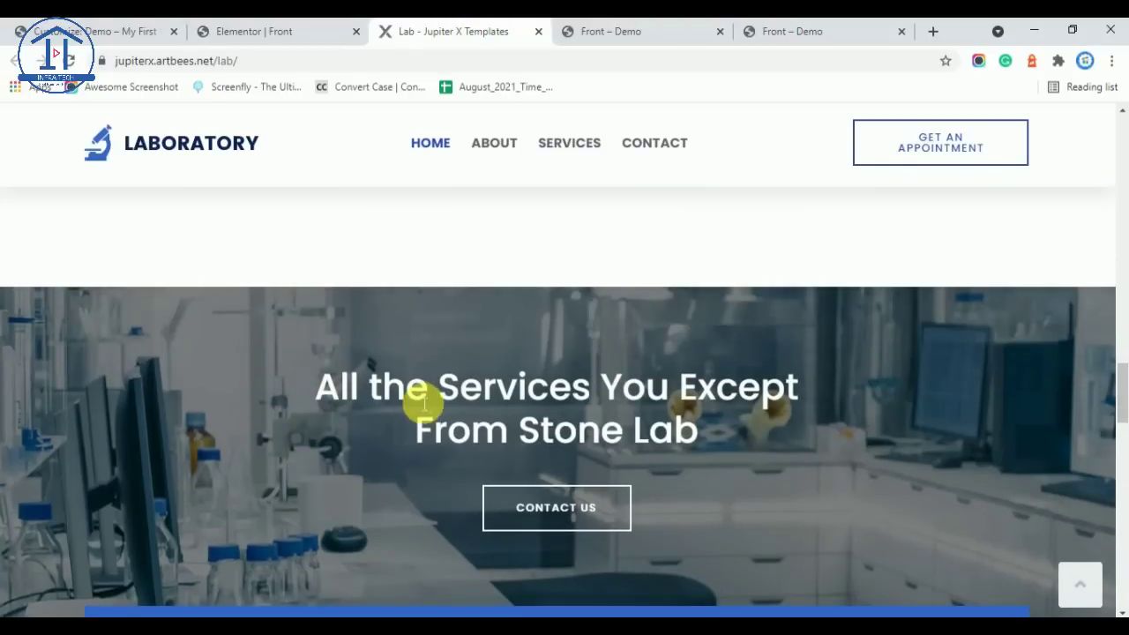
{"action": "left_click_drag", "start_coordinate": [316, 388], "coordinate": [701, 432]}
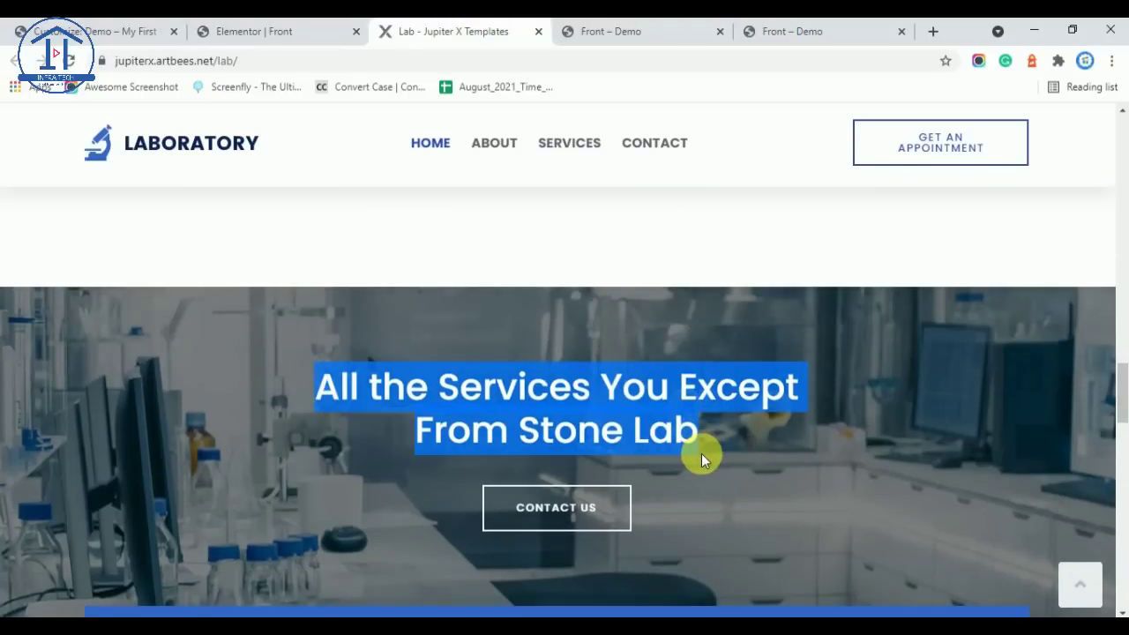
Delete the scientist image and its emptied column from the pasted "Reliable & High Quality Laboratory" section in Elementor
{"action": "left_click", "coordinate": [248, 30]}
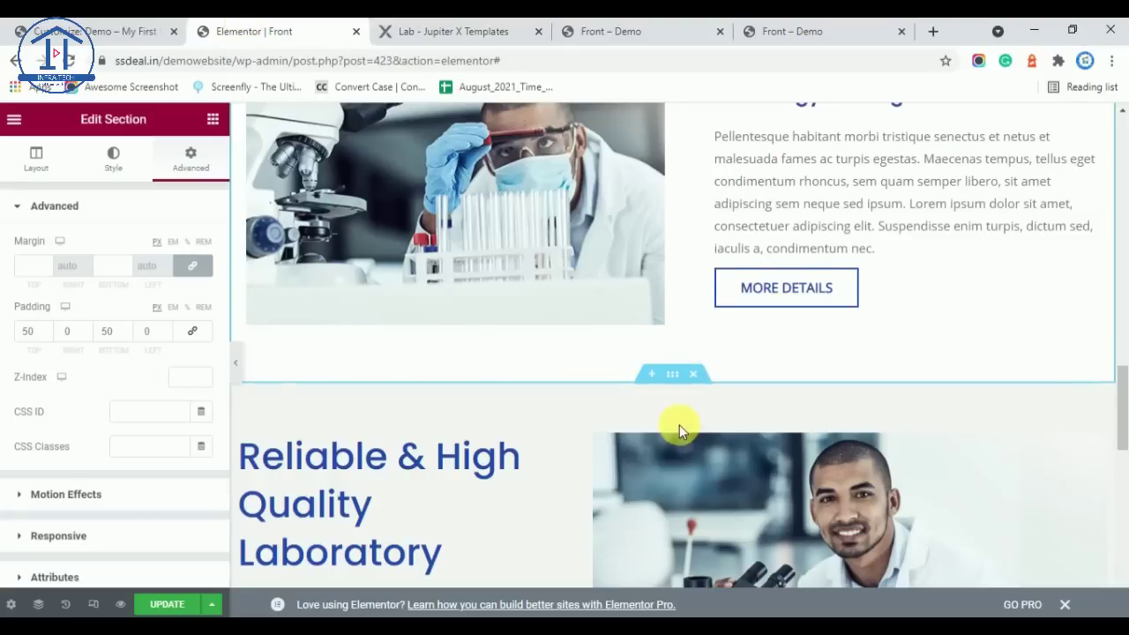
{"action": "scroll", "coordinate": [680, 425], "scroll_direction": "down", "scroll_amount": 2}
{"action": "right_click", "coordinate": [630, 355]}
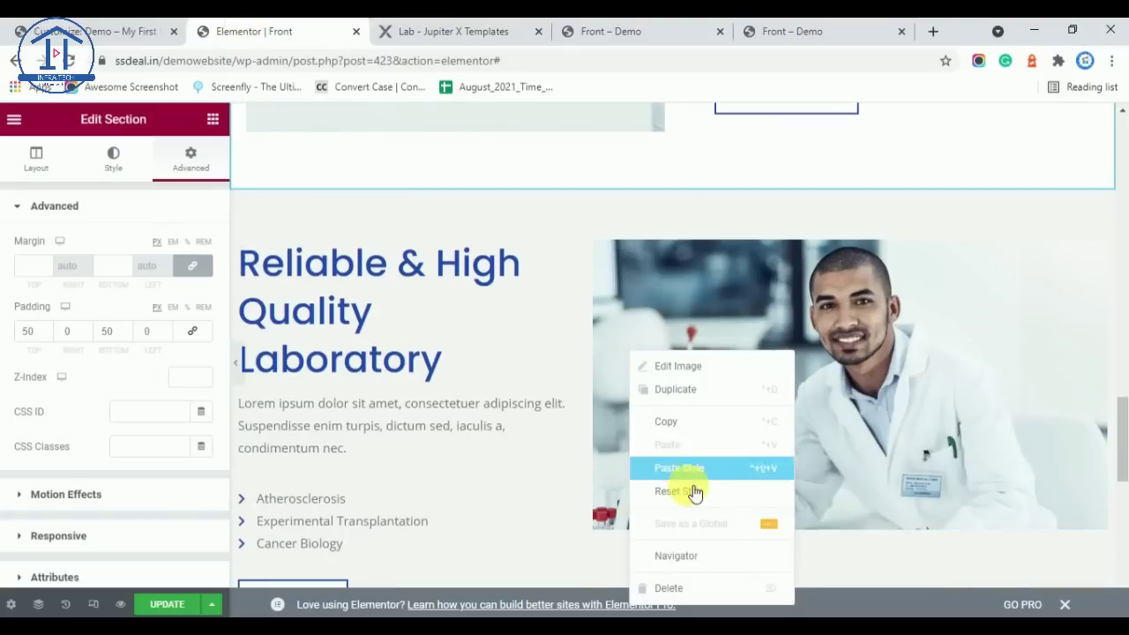
{"action": "left_click", "coordinate": [697, 589]}
{"action": "right_click", "coordinate": [718, 310]}
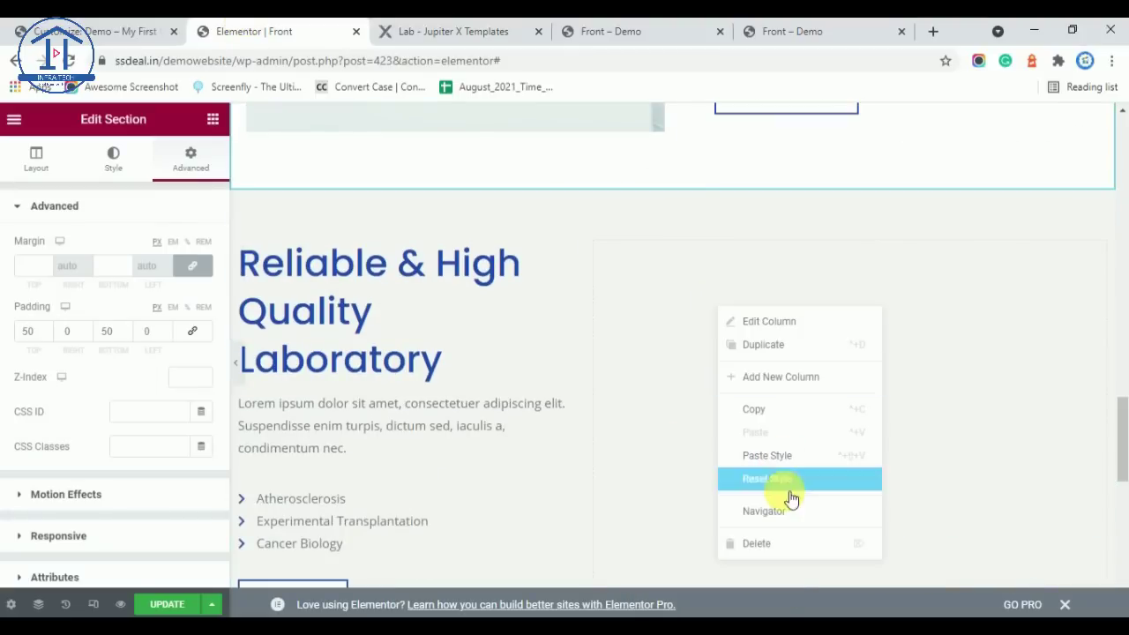
{"action": "left_click", "coordinate": [780, 557]}
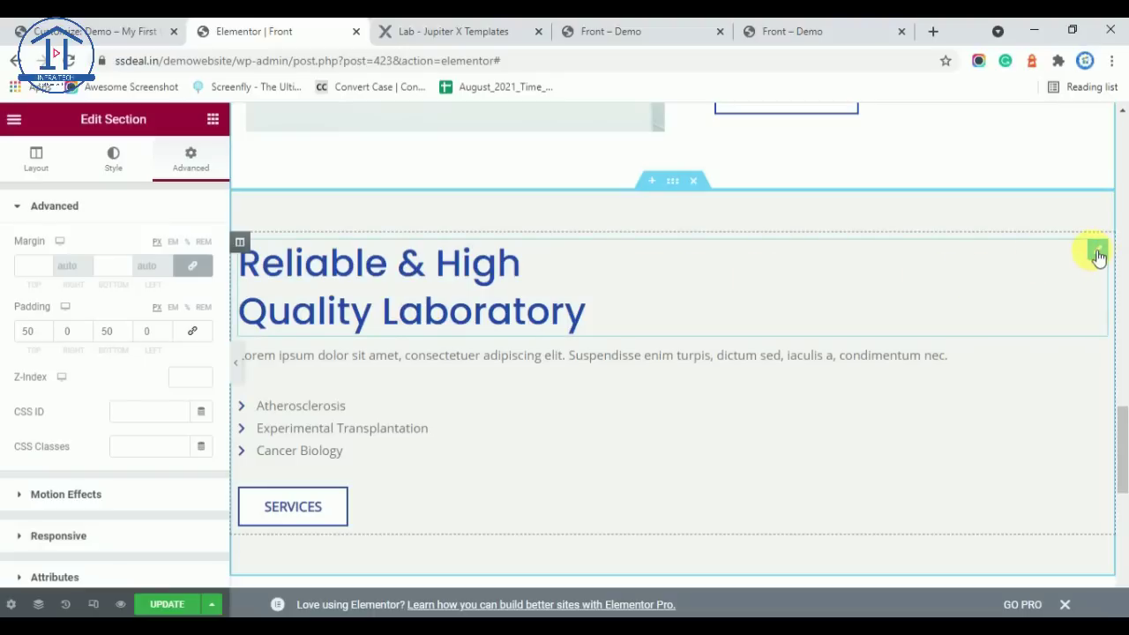
Clear the background color of the pasted "Reliable & High Quality Laboratory" section
{"action": "left_click", "coordinate": [415, 233]}
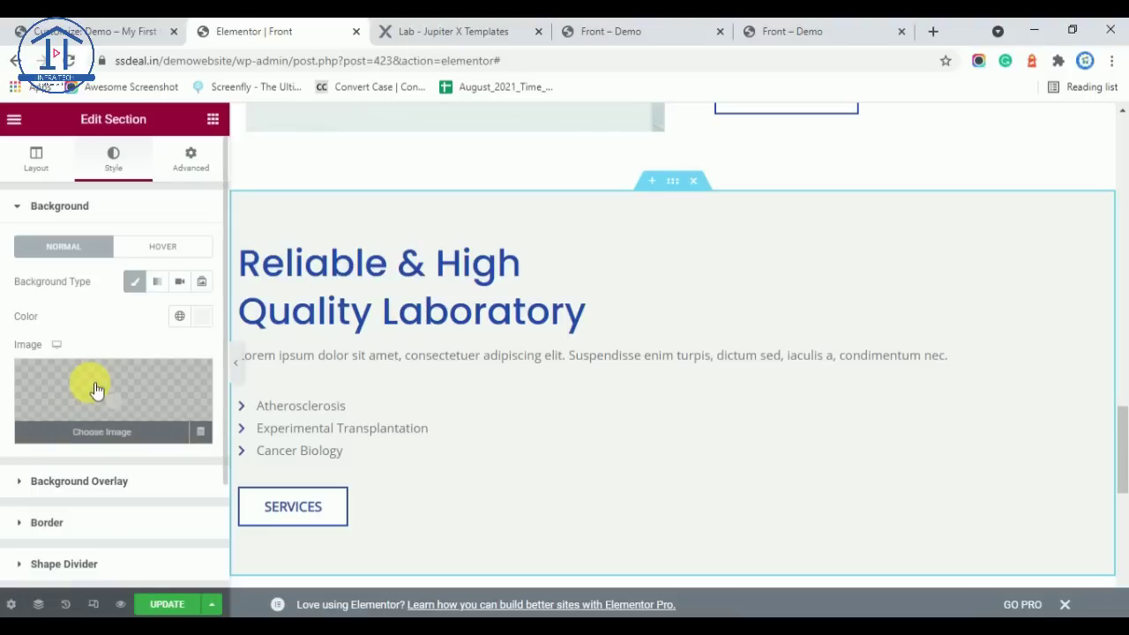
{"action": "left_click", "coordinate": [200, 319]}
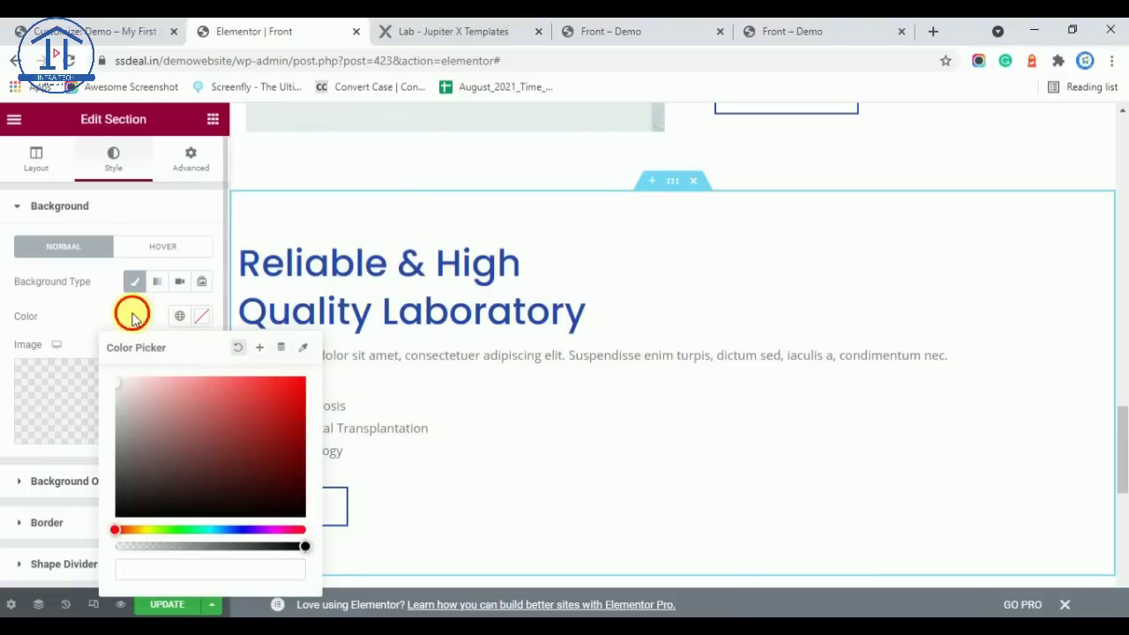
{"action": "left_click", "coordinate": [96, 398]}
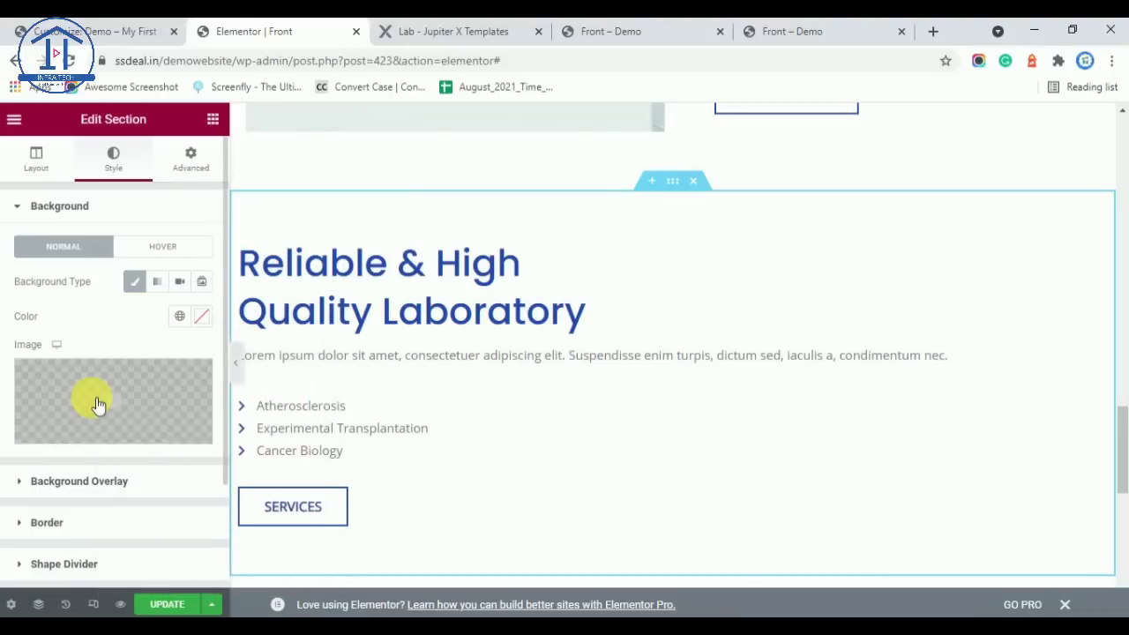
Search the free images for "medical" and insert the doctor-dentist-dental photo as the pasted section's background image
{"action": "left_click", "coordinate": [91, 397]}
{"action": "left_click", "coordinate": [398, 183]}
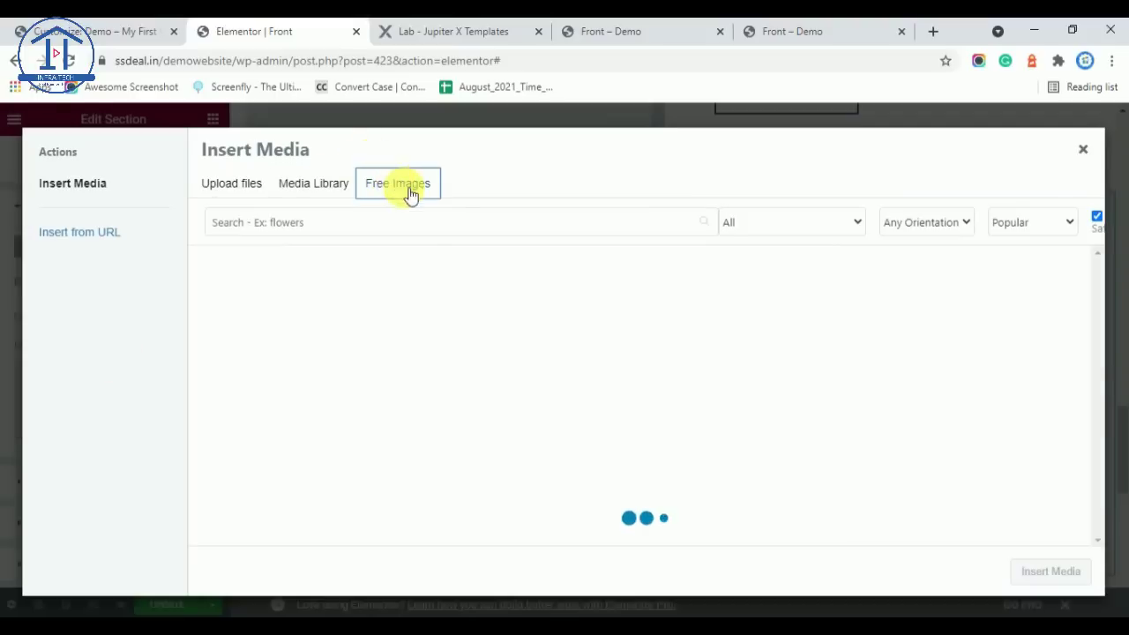
{"action": "left_click", "coordinate": [437, 228]}
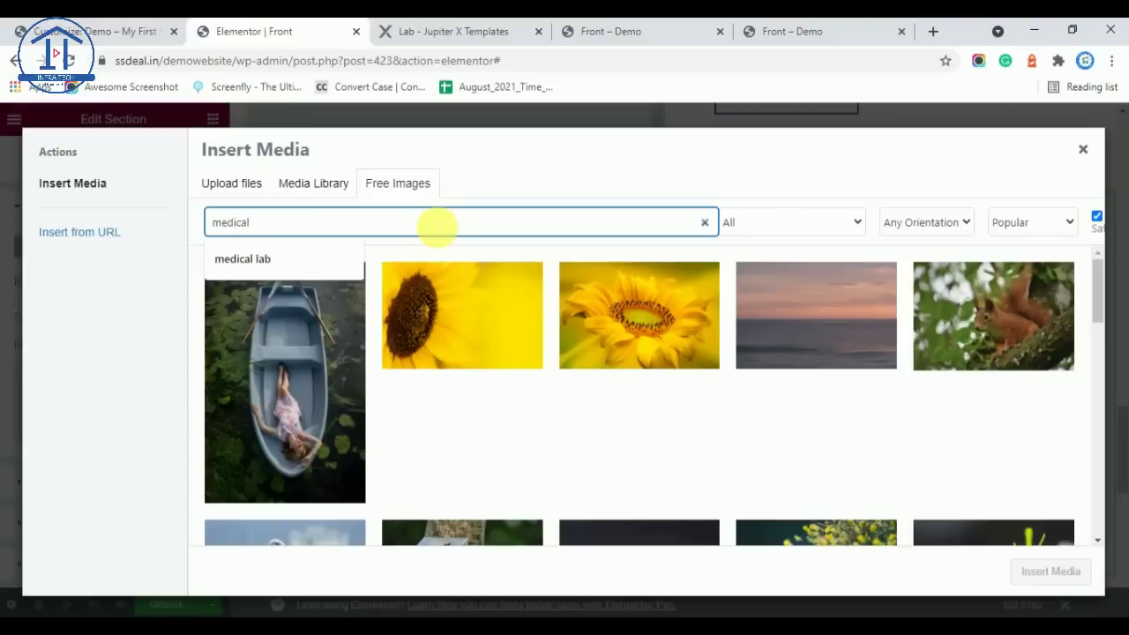
{"action": "key", "text": "Return"}
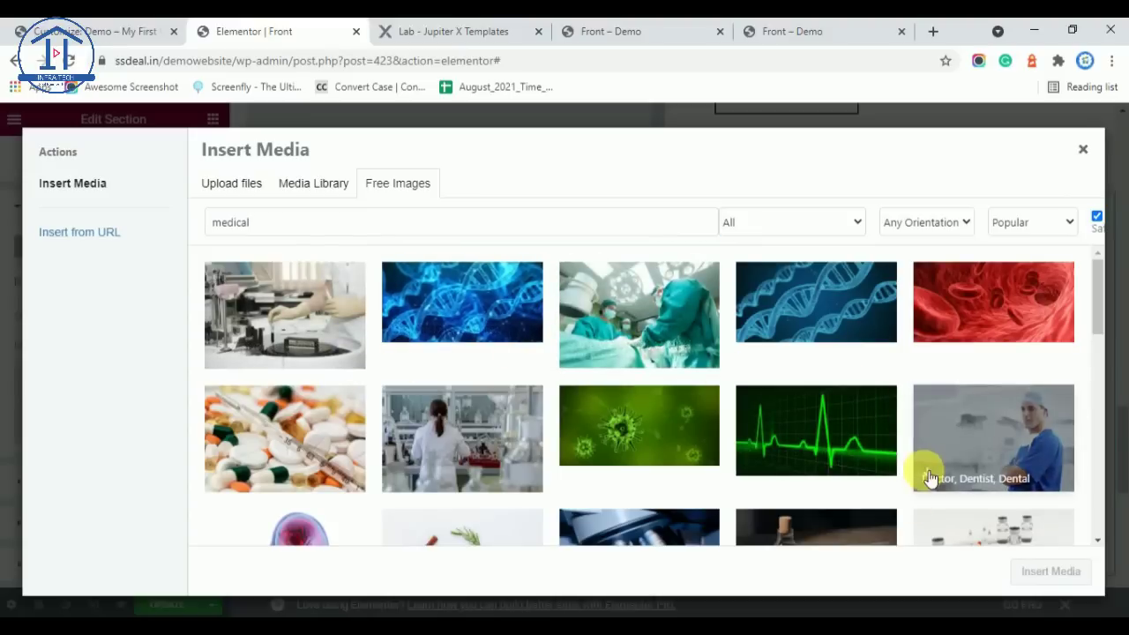
{"action": "left_click", "coordinate": [966, 448]}
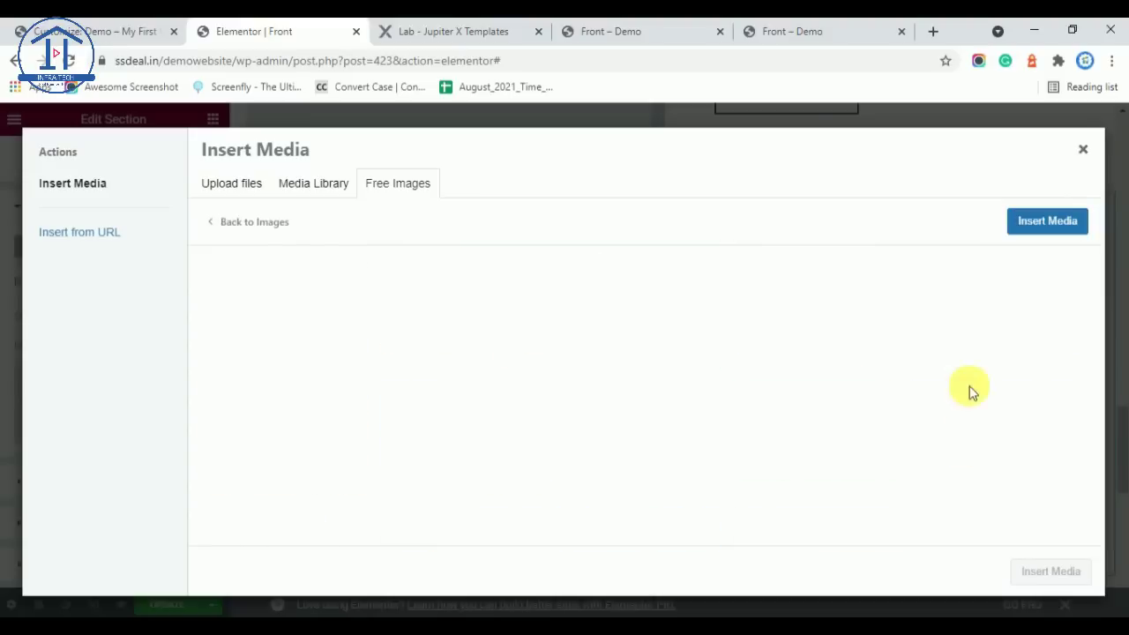
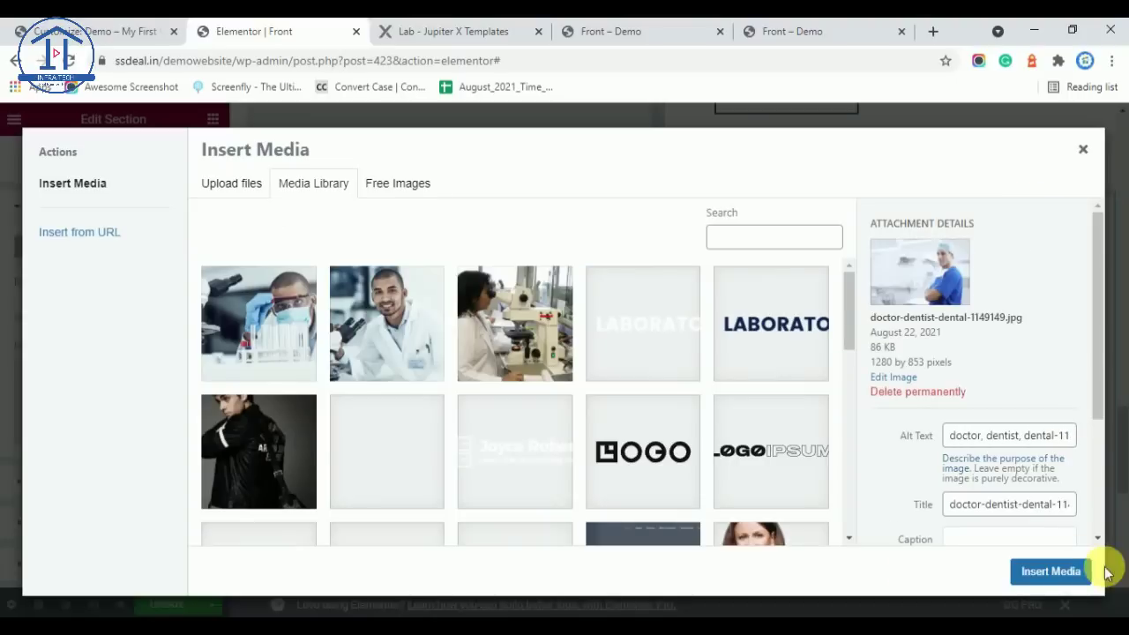
{"action": "left_click", "coordinate": [1074, 571]}
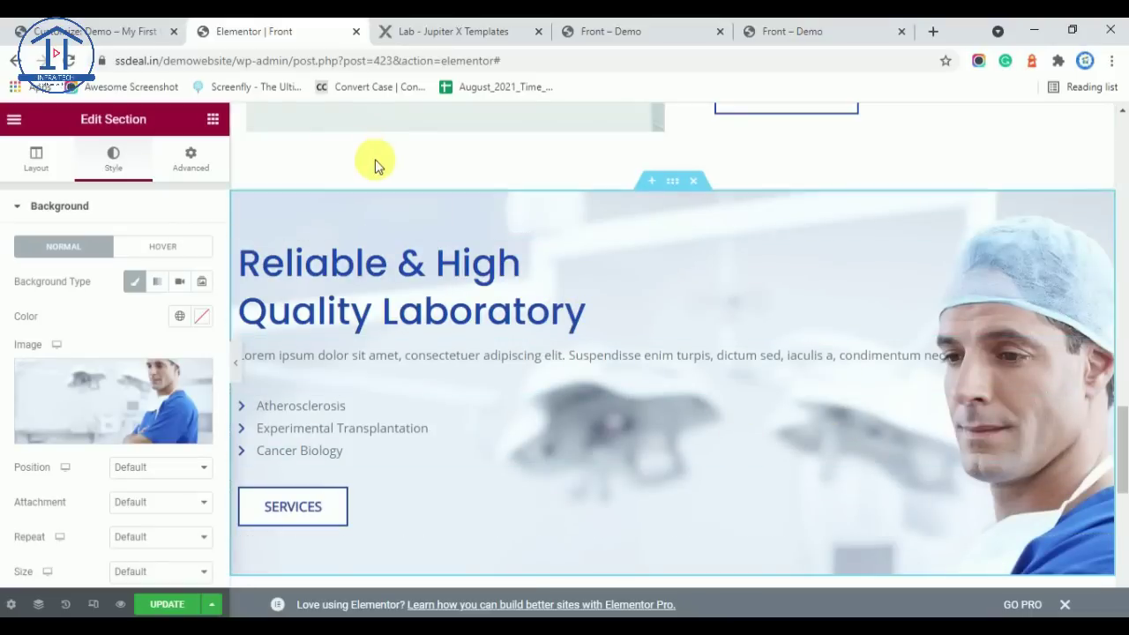
Add a classic background overlay in black (#000000) to the pasted section, comparing it with the Lab template's banner
{"action": "left_click", "coordinate": [438, 24]}
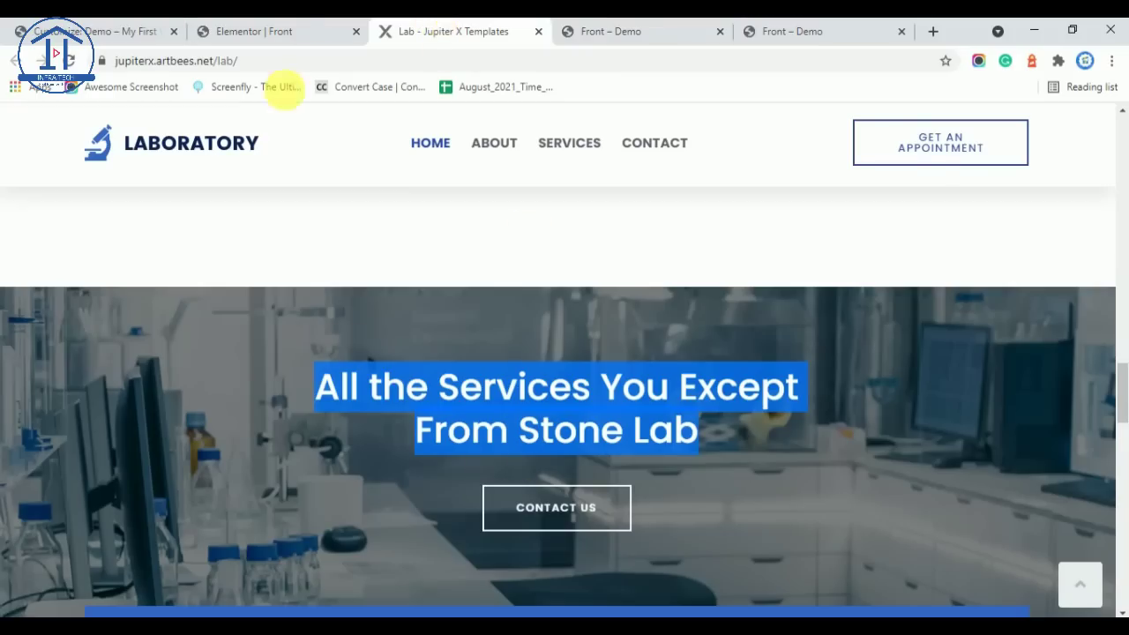
{"action": "left_click", "coordinate": [291, 31]}
{"action": "scroll", "coordinate": [124, 441], "scroll_direction": "down", "scroll_amount": 2}
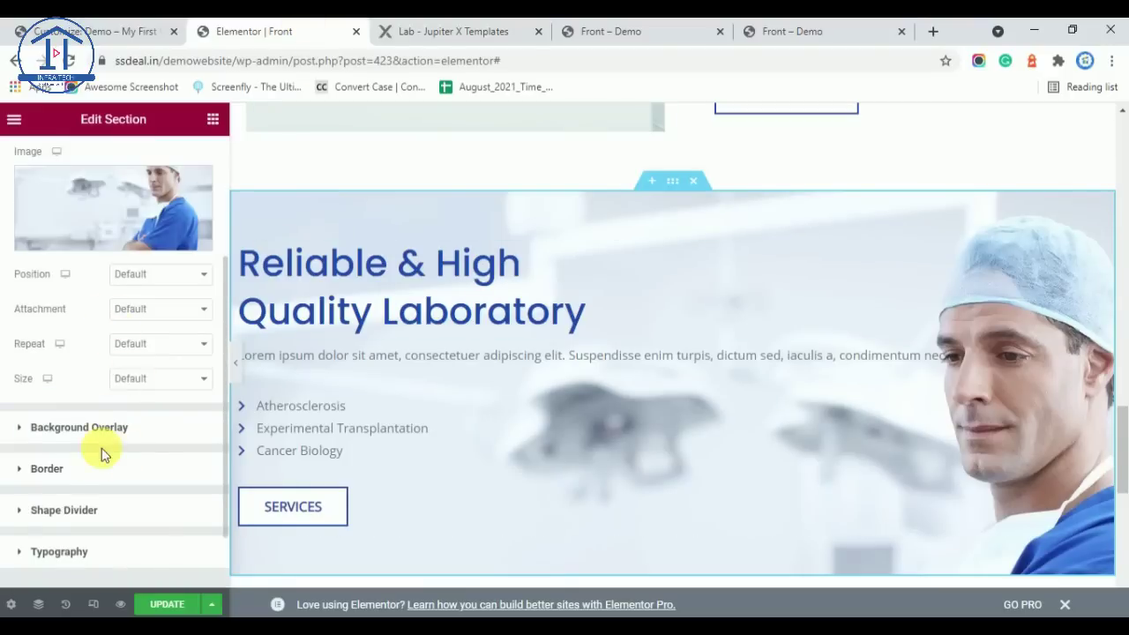
{"action": "left_click", "coordinate": [106, 424]}
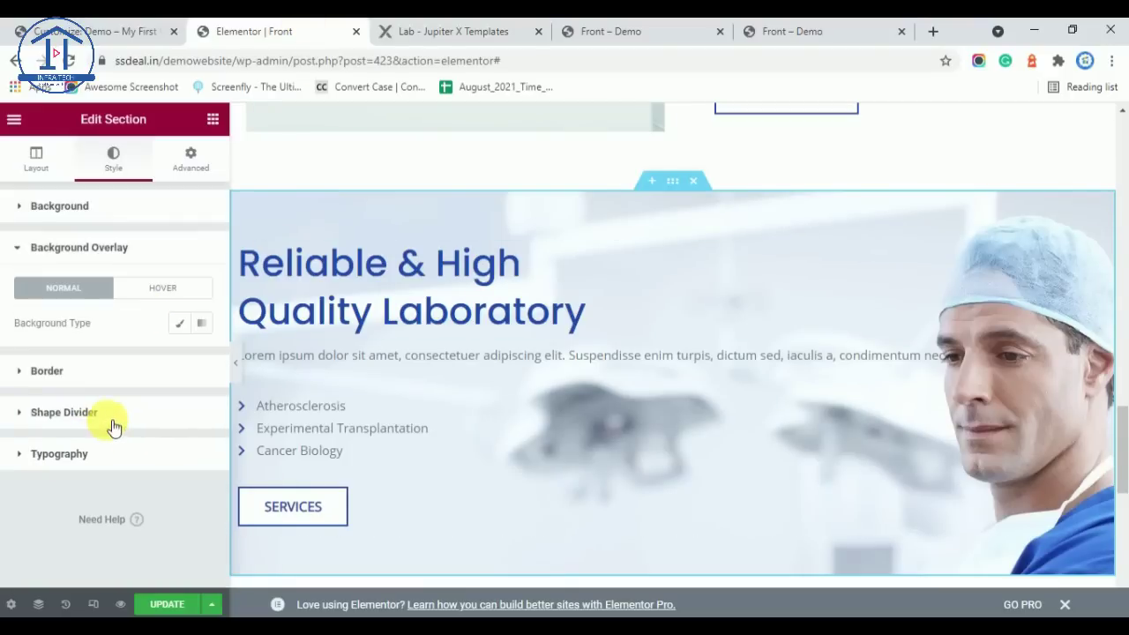
{"action": "left_click", "coordinate": [183, 326]}
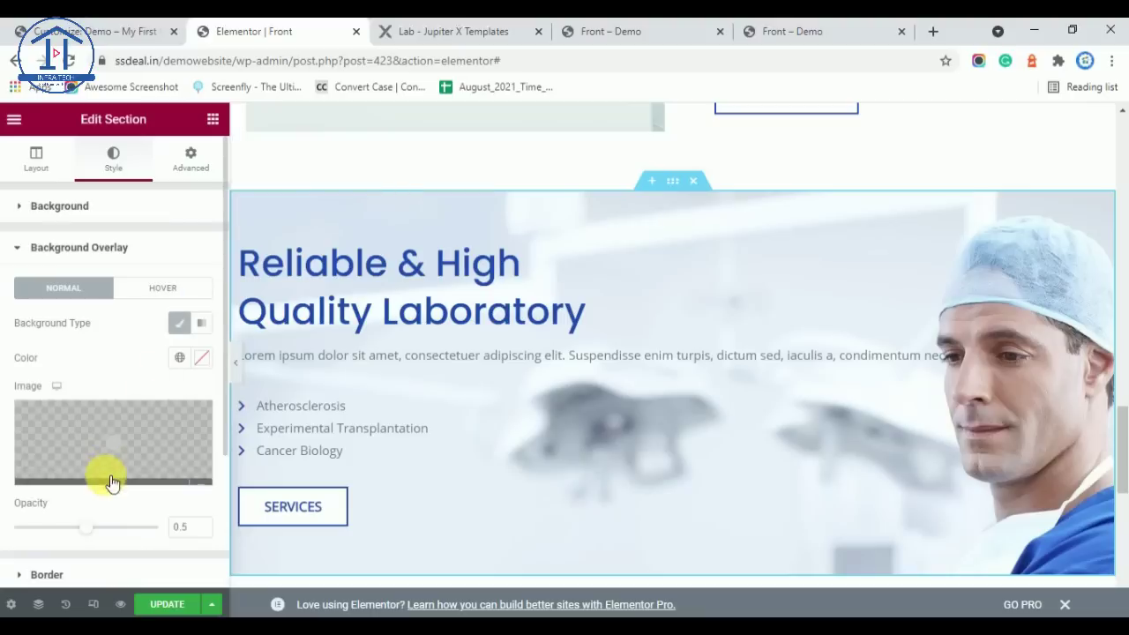
{"action": "left_click", "coordinate": [202, 359]}
{"action": "left_click", "coordinate": [255, 393]}
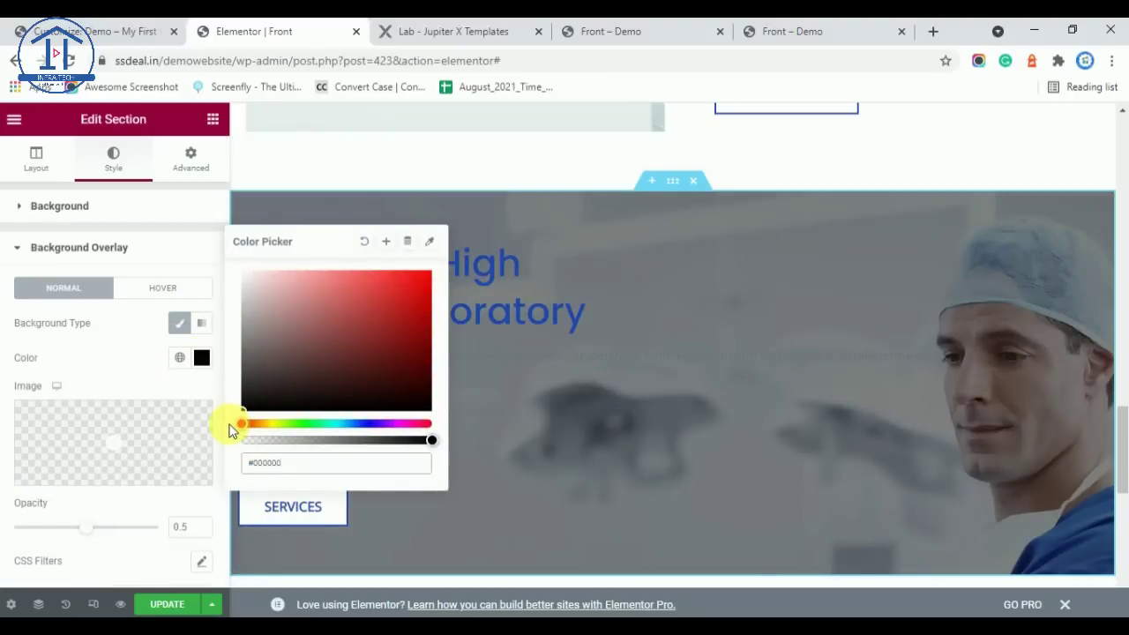
{"action": "left_click", "coordinate": [477, 29]}
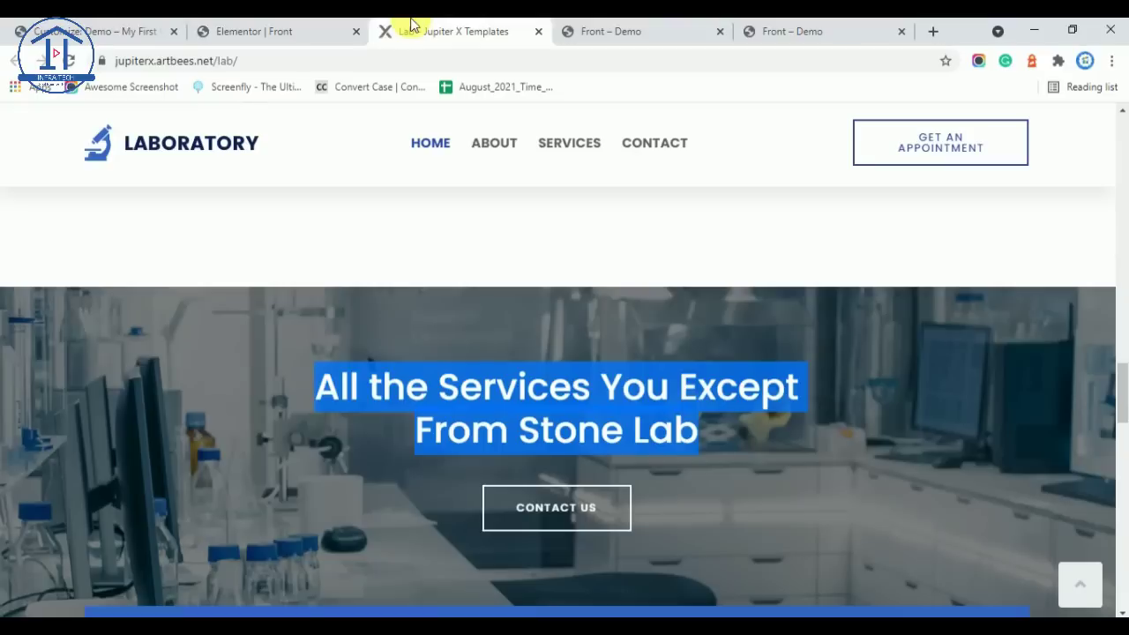
{"action": "left_click", "coordinate": [300, 29]}
{"action": "left_click", "coordinate": [76, 353]}
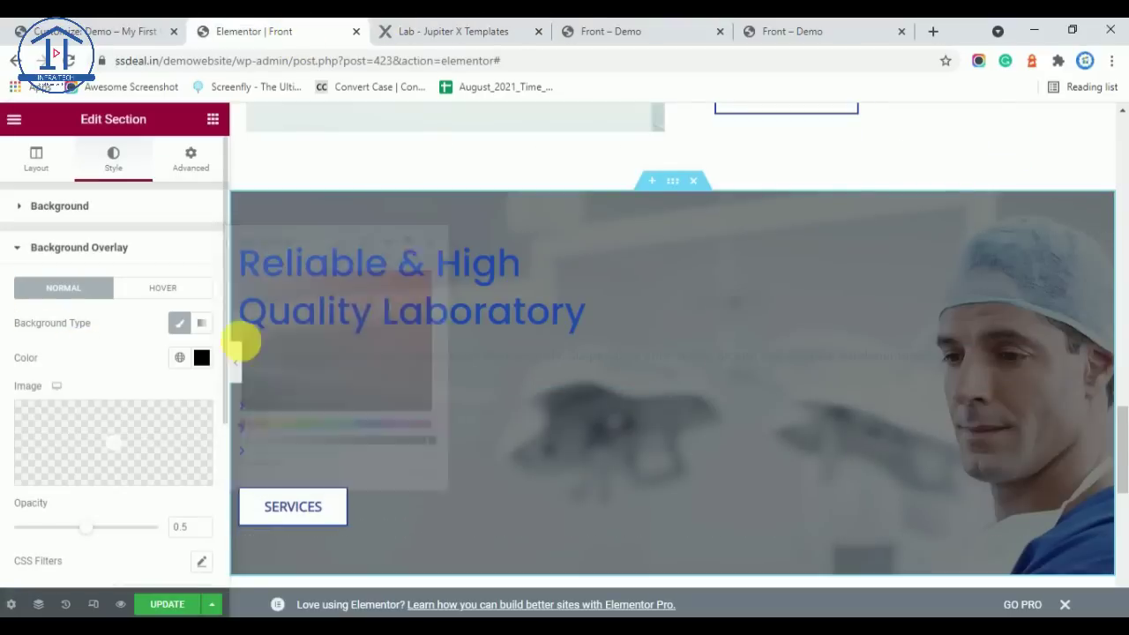
Center the pasted section's heading and replace its text with "All the Services You Except From Stone Lab"
{"action": "left_click", "coordinate": [547, 309]}
{"action": "left_click", "coordinate": [157, 480]}
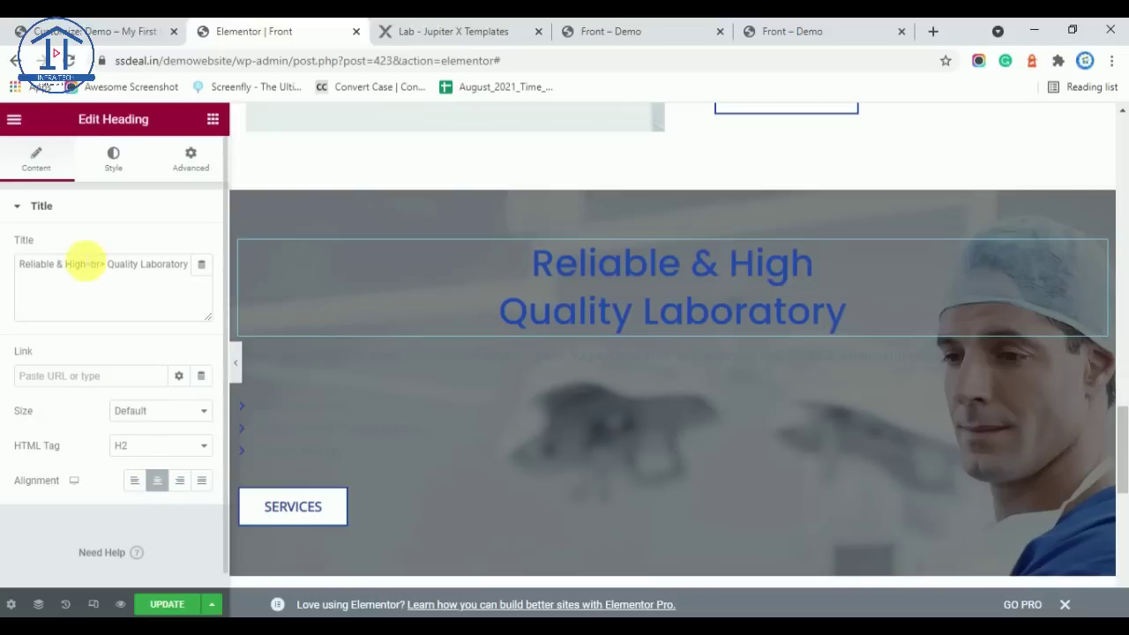
{"action": "left_click", "coordinate": [395, 32]}
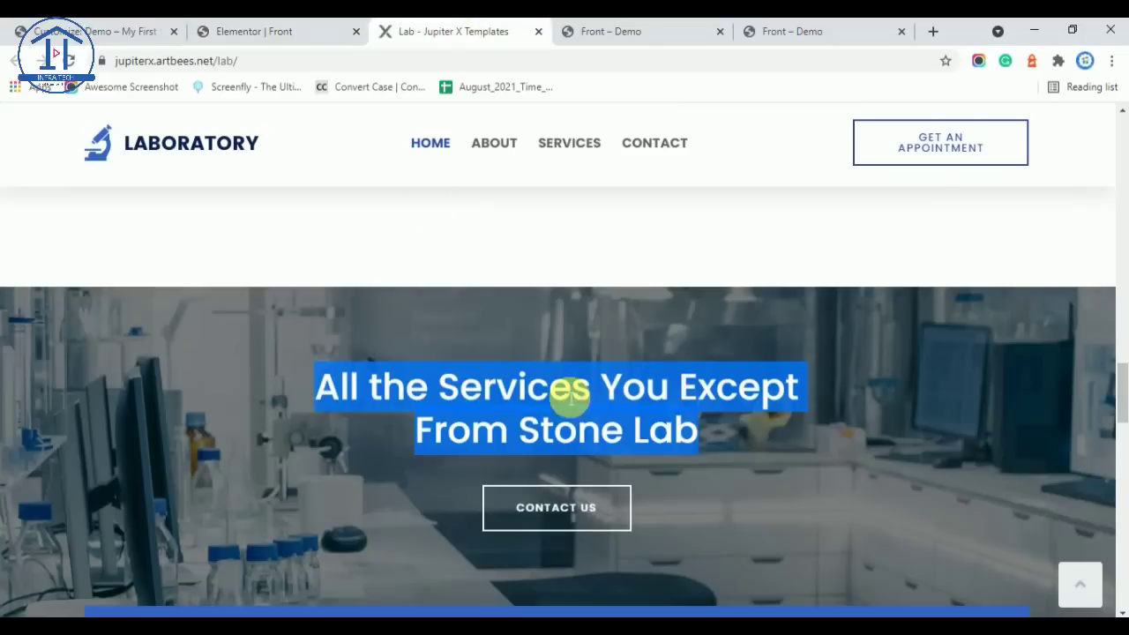
{"action": "left_click", "coordinate": [263, 26]}
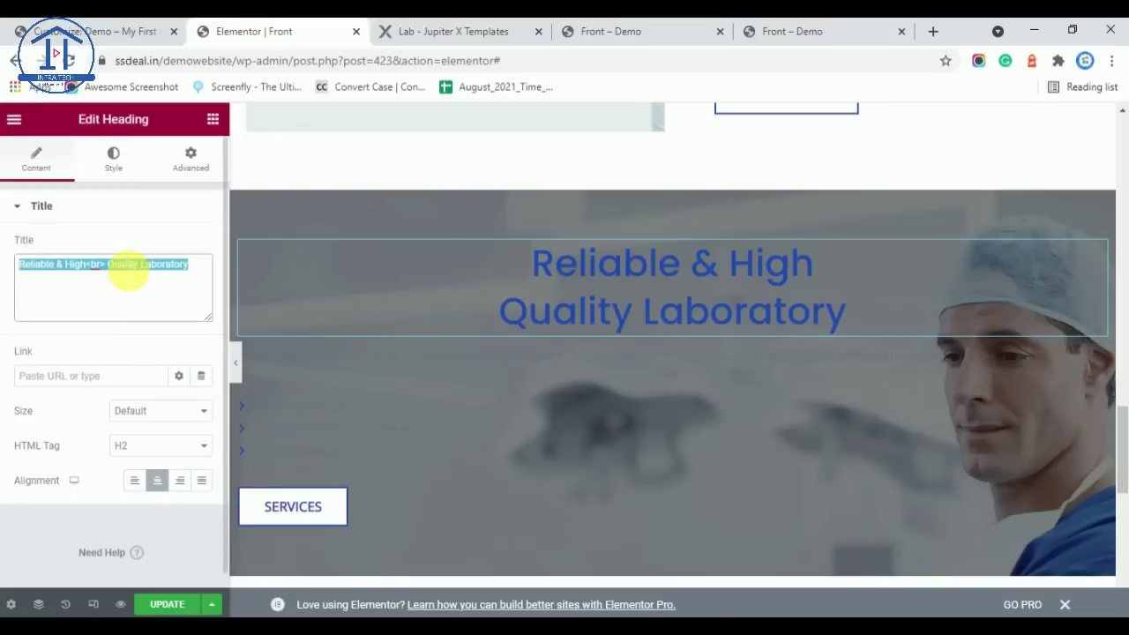
{"action": "type", "text": "All the Services You Except From Stone Lab"}
Delete the text editor and icon list widgets beneath the "All the Services You Except From Stone Lab" heading
{"action": "right_click", "coordinate": [612, 315]}
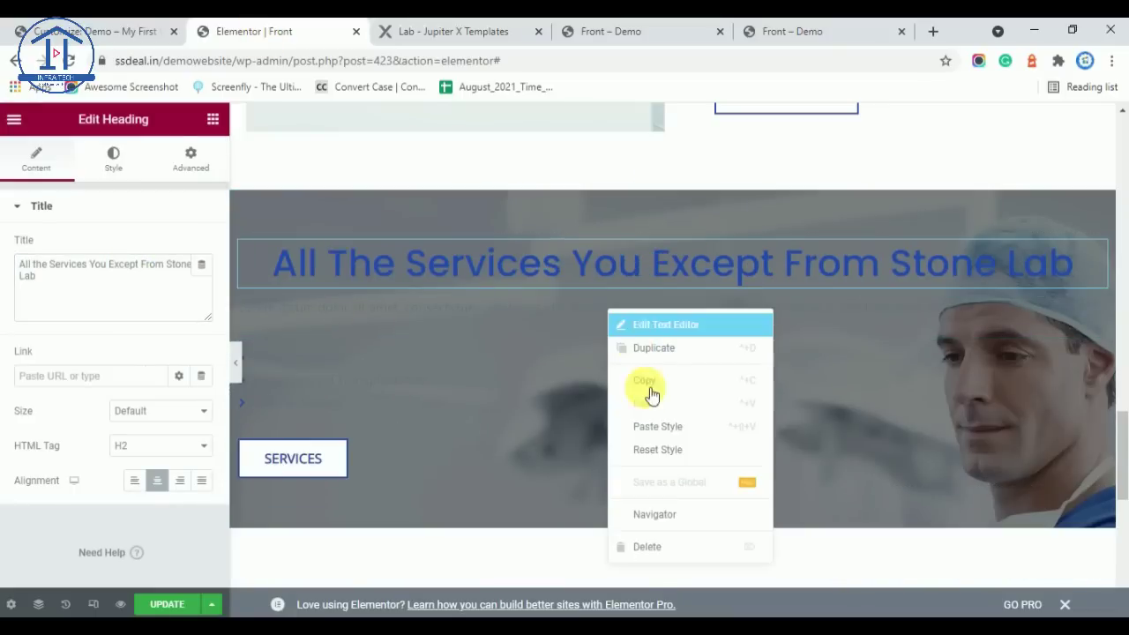
{"action": "left_click", "coordinate": [662, 547]}
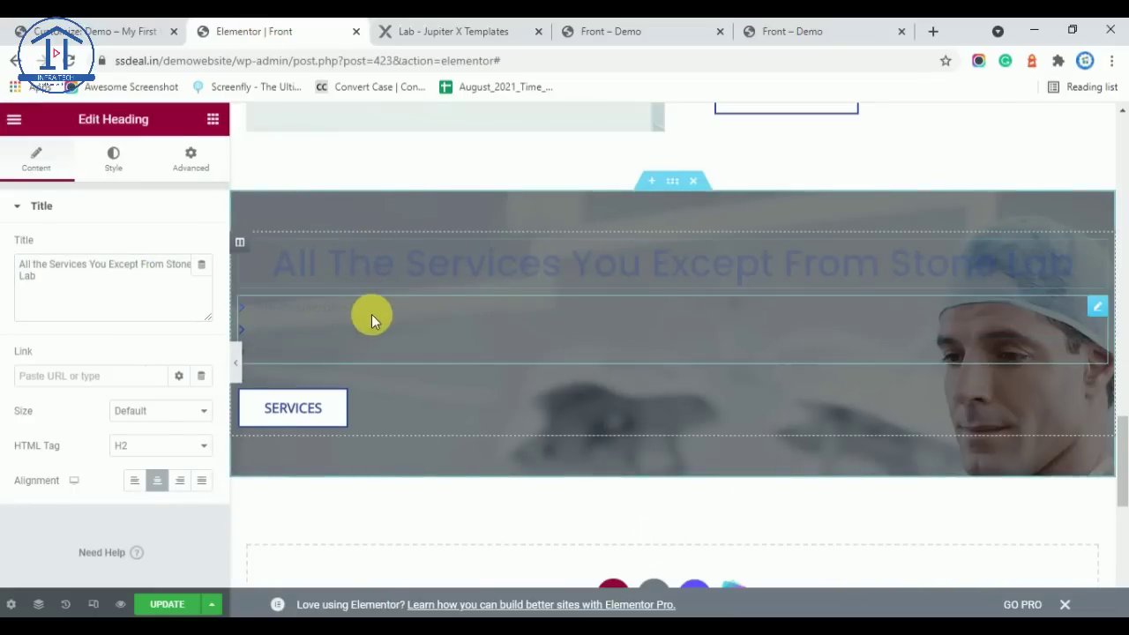
{"action": "right_click", "coordinate": [469, 318]}
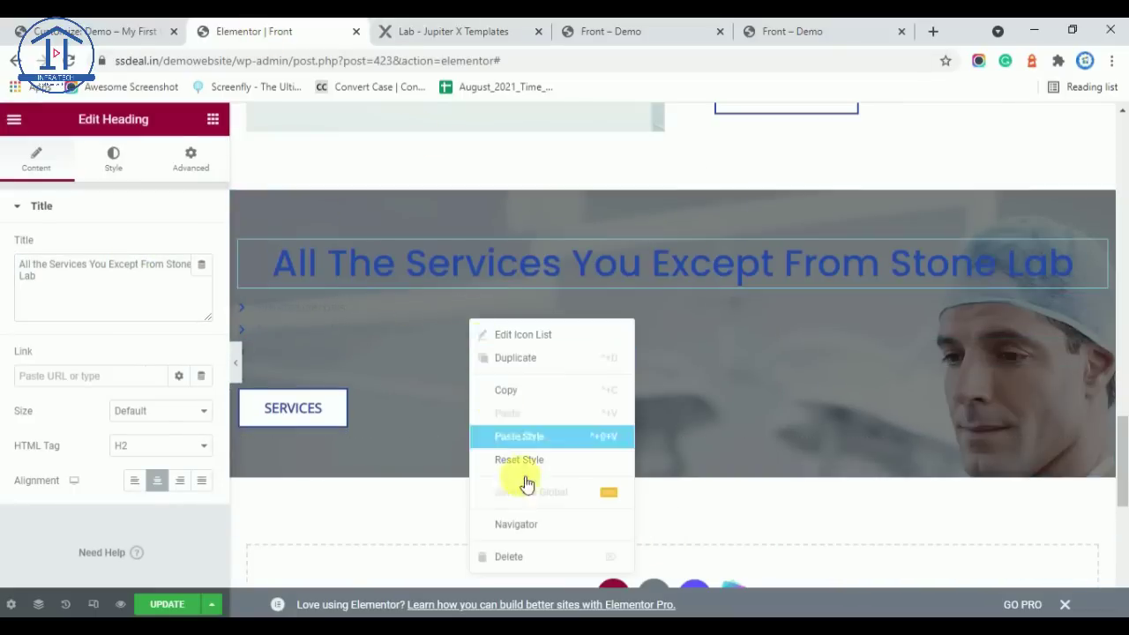
{"action": "left_click", "coordinate": [539, 558]}
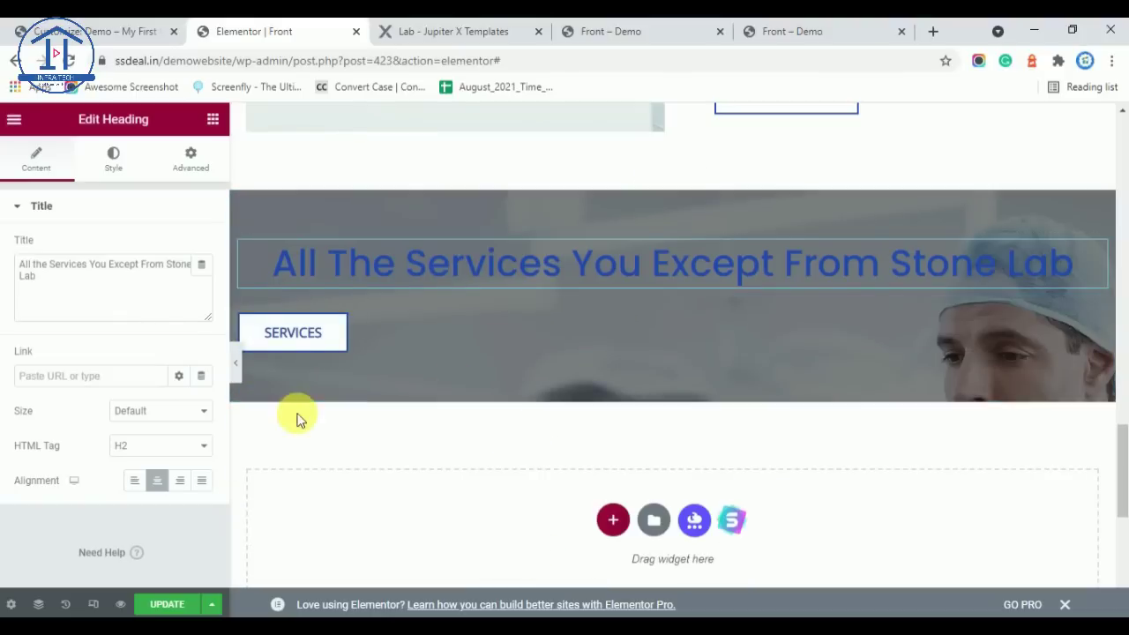
Copy the hero section's "More Details" button and paste it below the "All the Services You Except From Stone Lab" heading
{"action": "scroll", "coordinate": [297, 419], "scroll_direction": "up", "scroll_amount": 18}
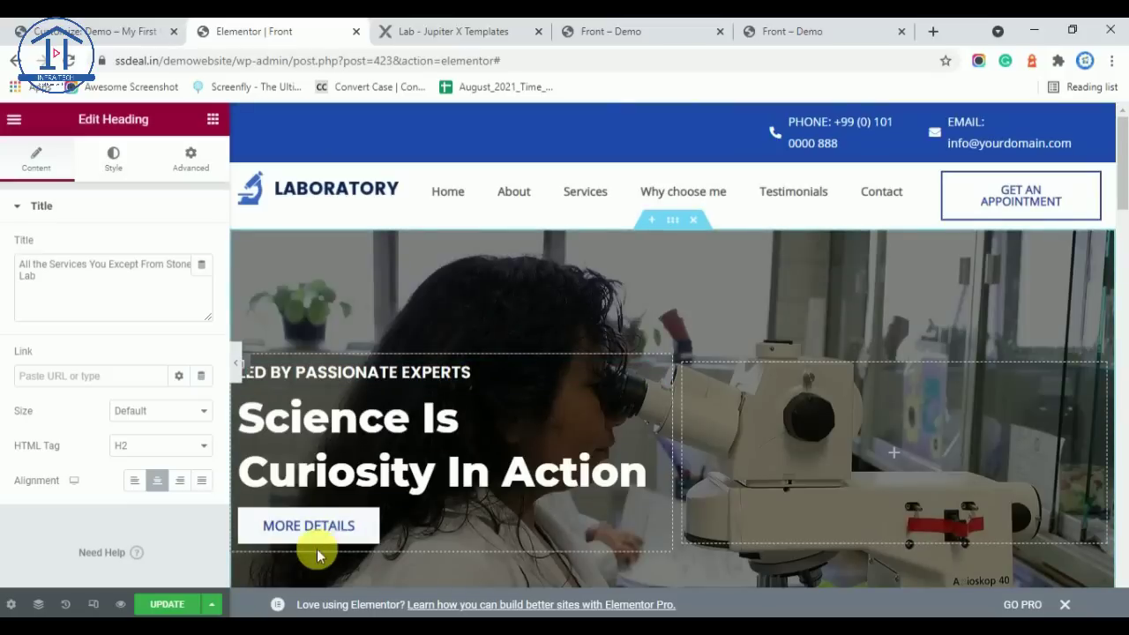
{"action": "right_click", "coordinate": [407, 524]}
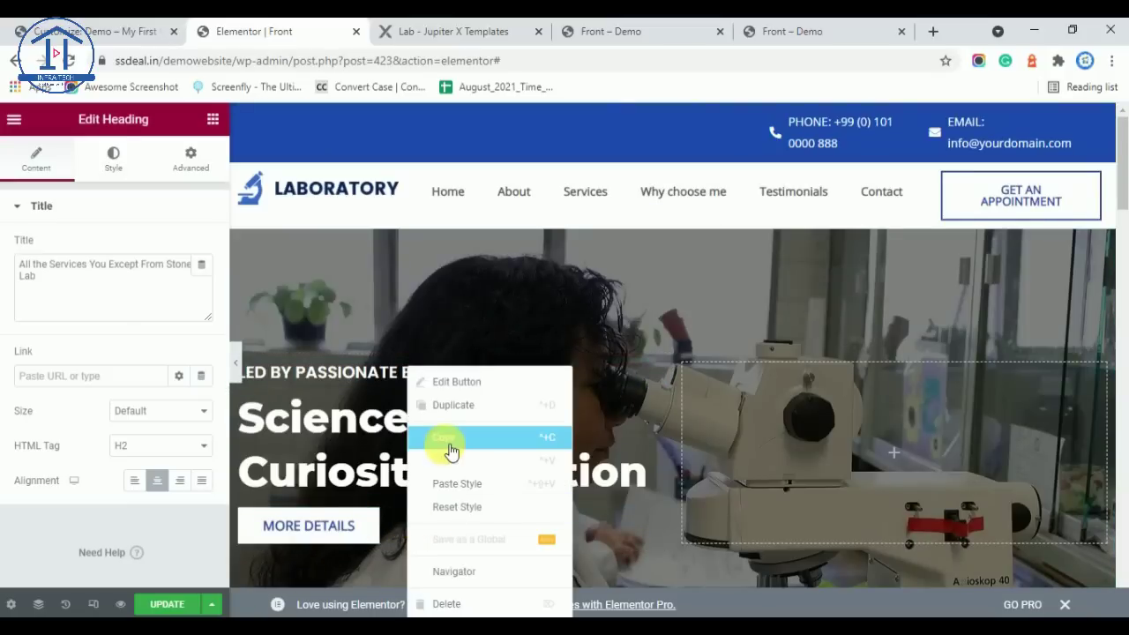
{"action": "left_click", "coordinate": [450, 439]}
{"action": "scroll", "coordinate": [512, 346], "scroll_direction": "down", "scroll_amount": 15}
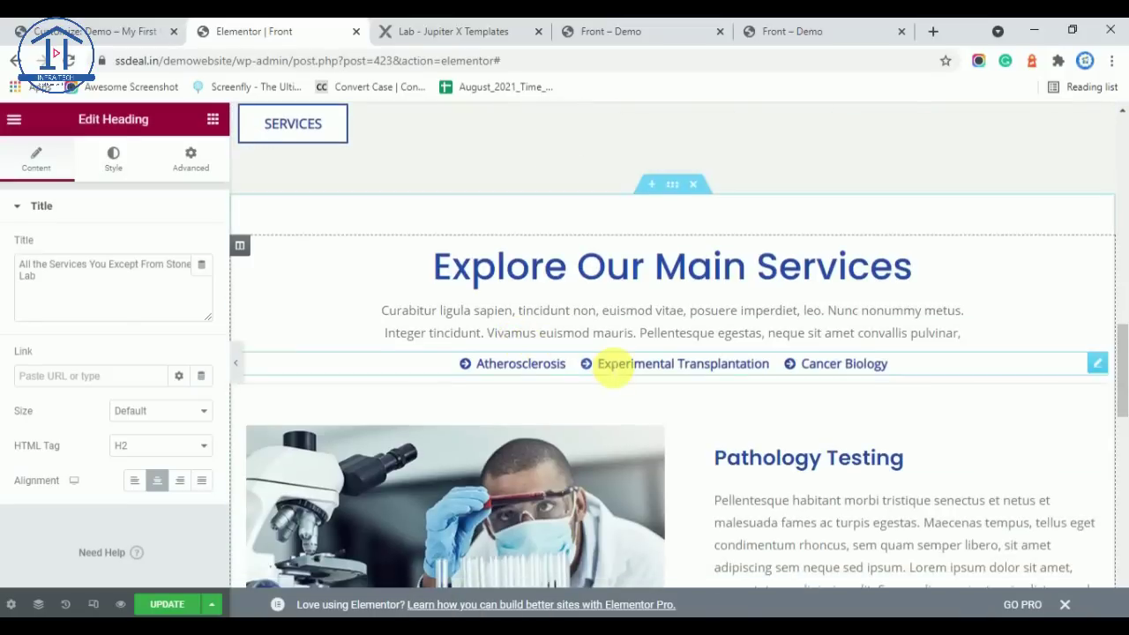
{"action": "scroll", "coordinate": [605, 361], "scroll_direction": "down", "scroll_amount": 9}
{"action": "scroll", "coordinate": [605, 360], "scroll_direction": "up", "scroll_amount": 4}
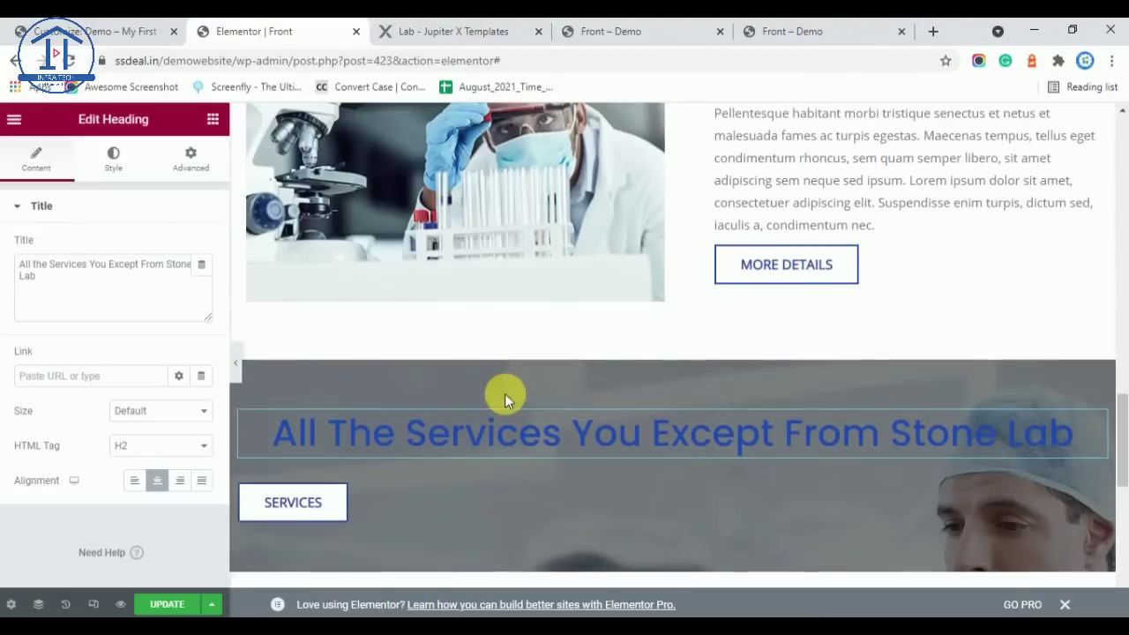
{"action": "right_click", "coordinate": [521, 442]}
{"action": "left_click", "coordinate": [549, 461]}
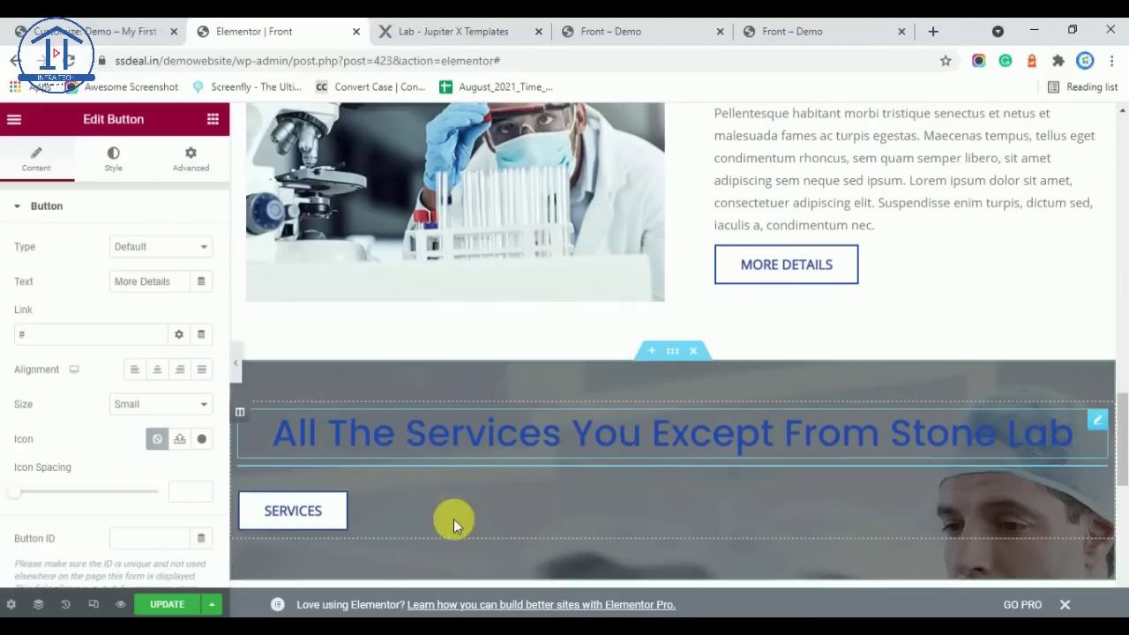
Delete the banner's old "Services" button and center the pasted "More Details" button
{"action": "right_click", "coordinate": [384, 529]}
{"action": "left_click", "coordinate": [426, 605]}
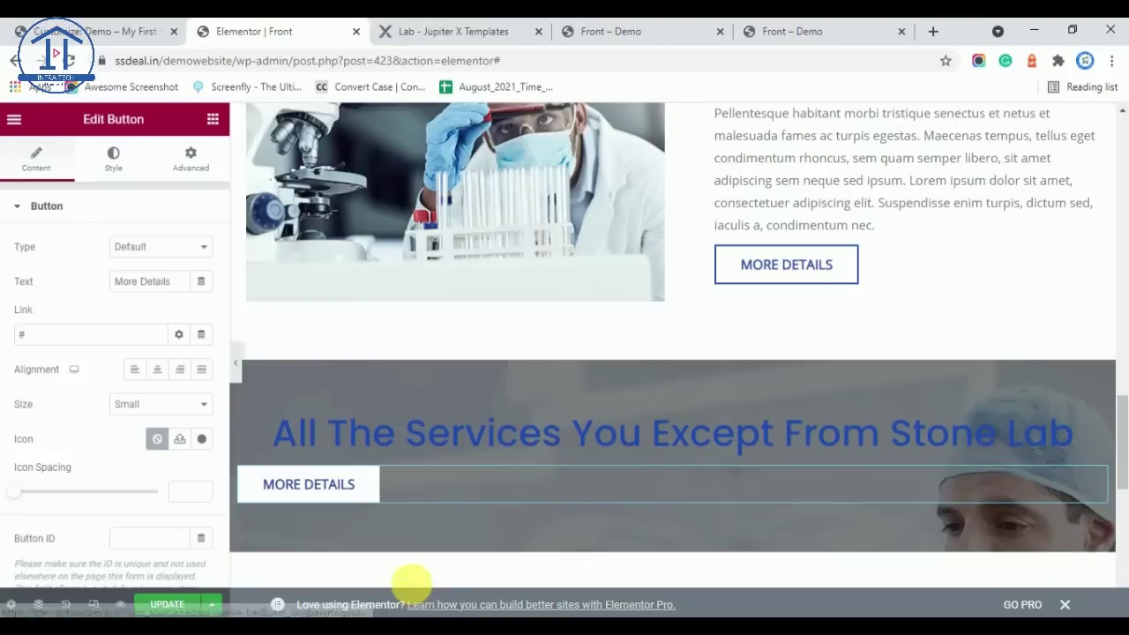
{"action": "left_click", "coordinate": [158, 368]}
Check the Lab template's banner for reference and open the Elementor banner's heading for editing
{"action": "left_click", "coordinate": [472, 31]}
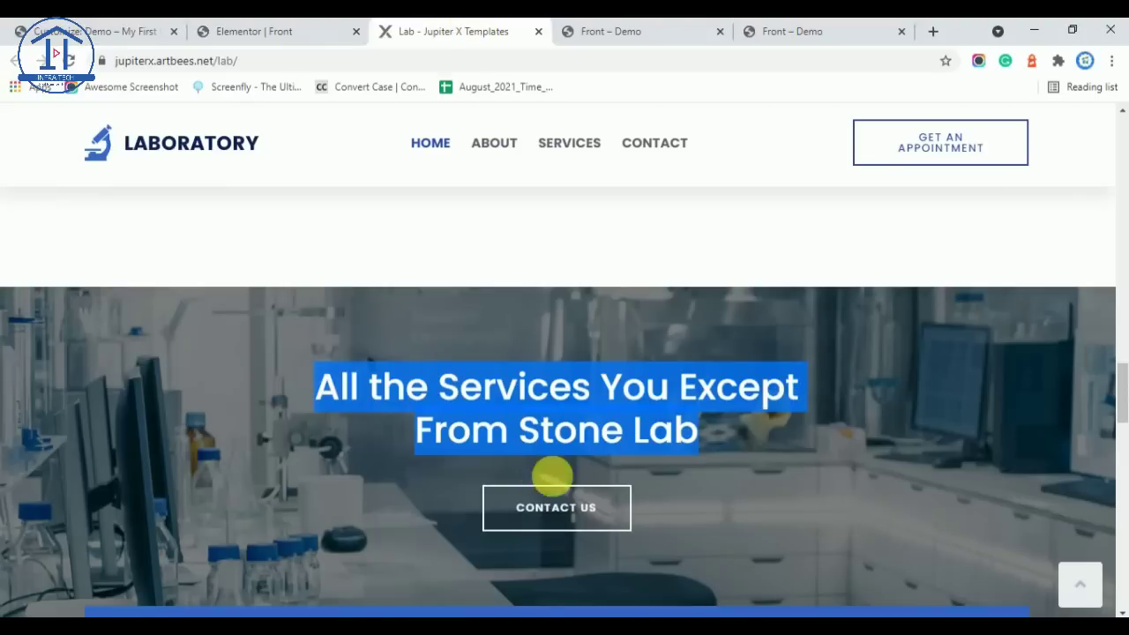
{"action": "left_click", "coordinate": [260, 26]}
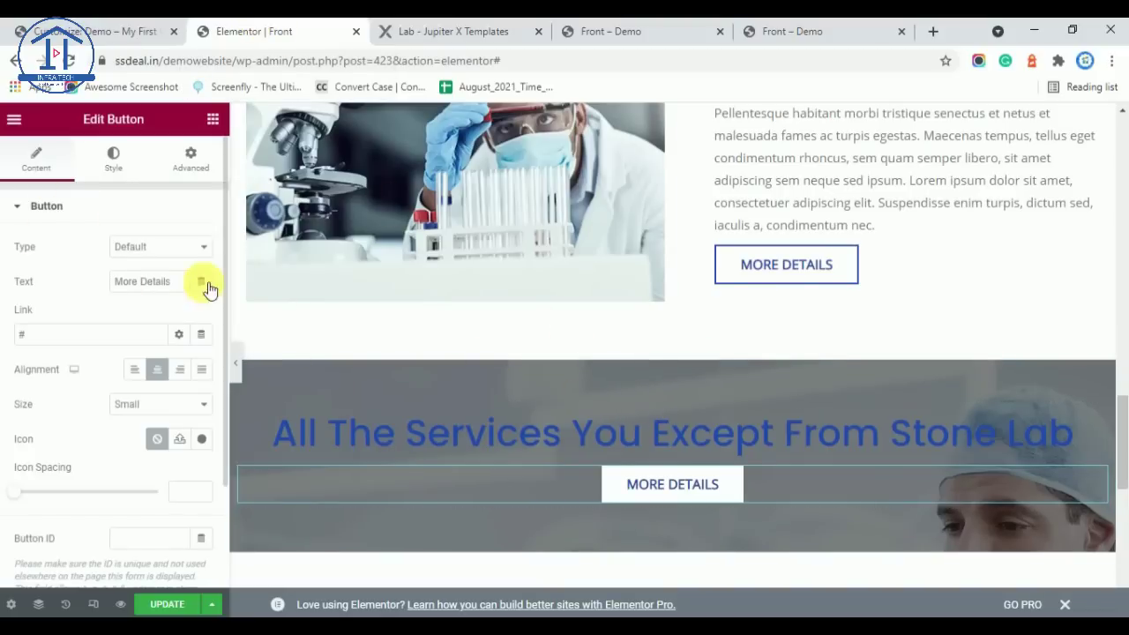
{"action": "left_click", "coordinate": [686, 439]}
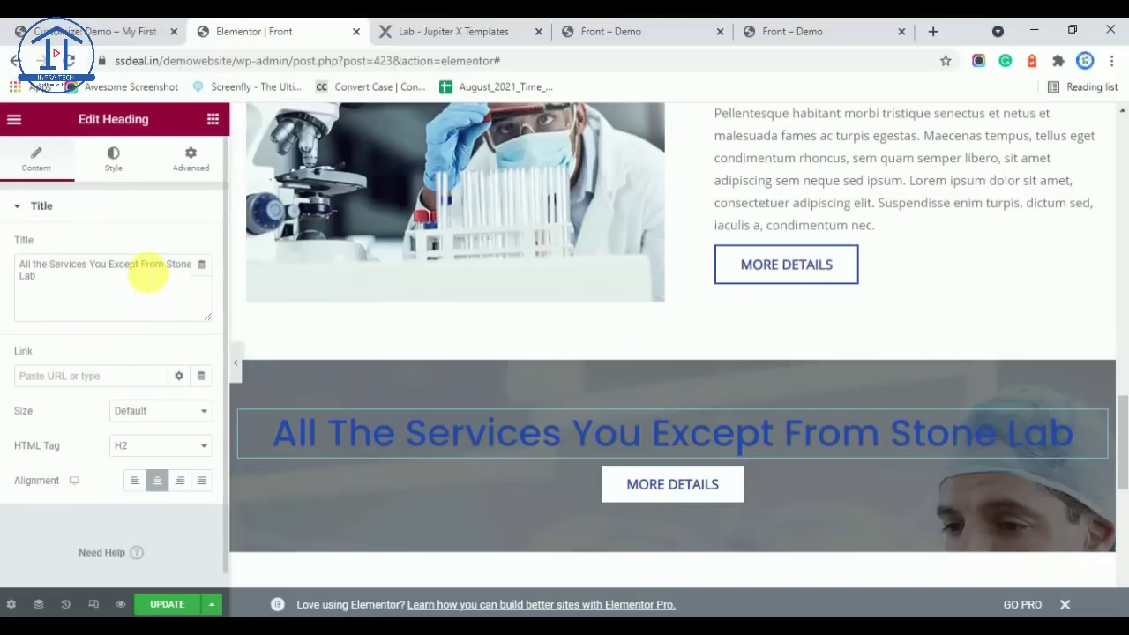
Insert a <br> before "From" in the banner heading, set its text color to Saved Color #2, and compare it with the Lab template
{"action": "key", "text": "Delete"}
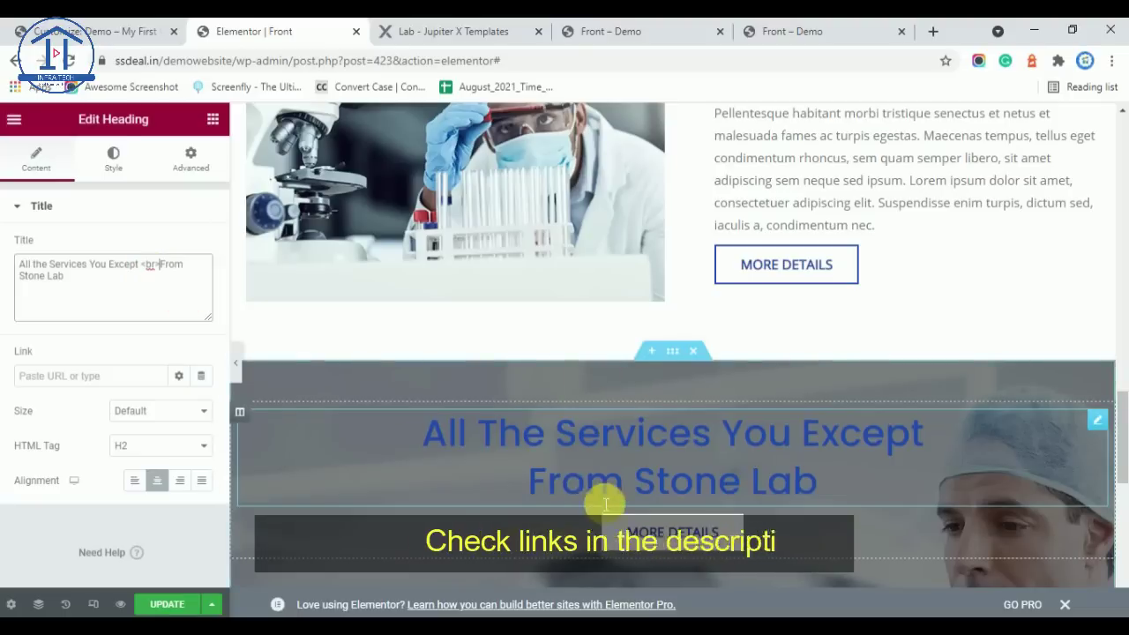
{"action": "left_click", "coordinate": [113, 157]}
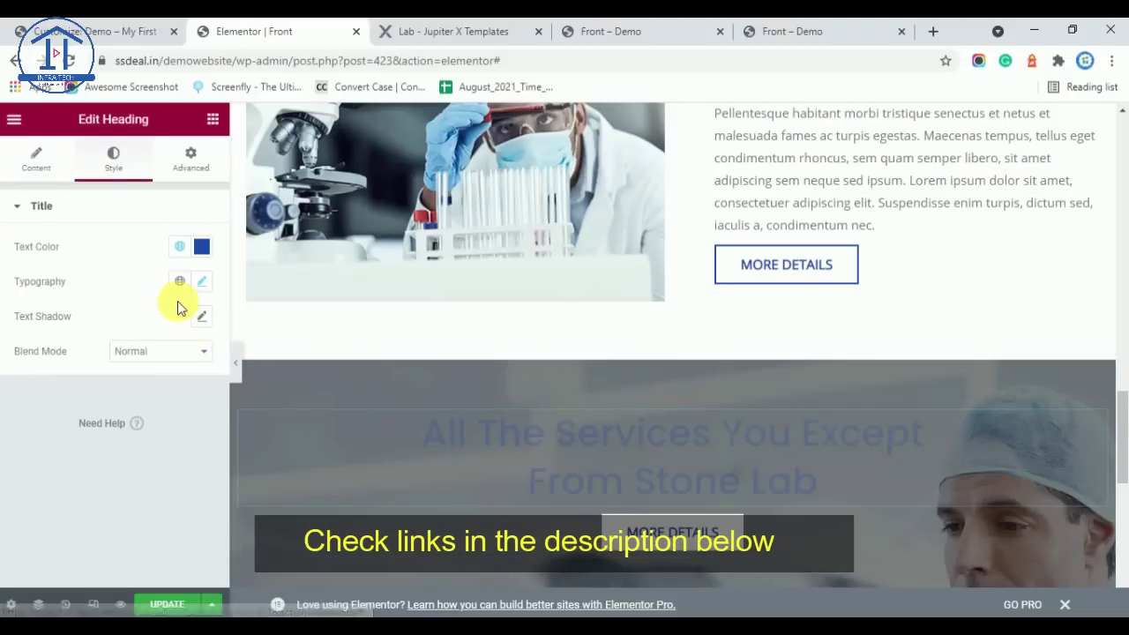
{"action": "left_click", "coordinate": [179, 247]}
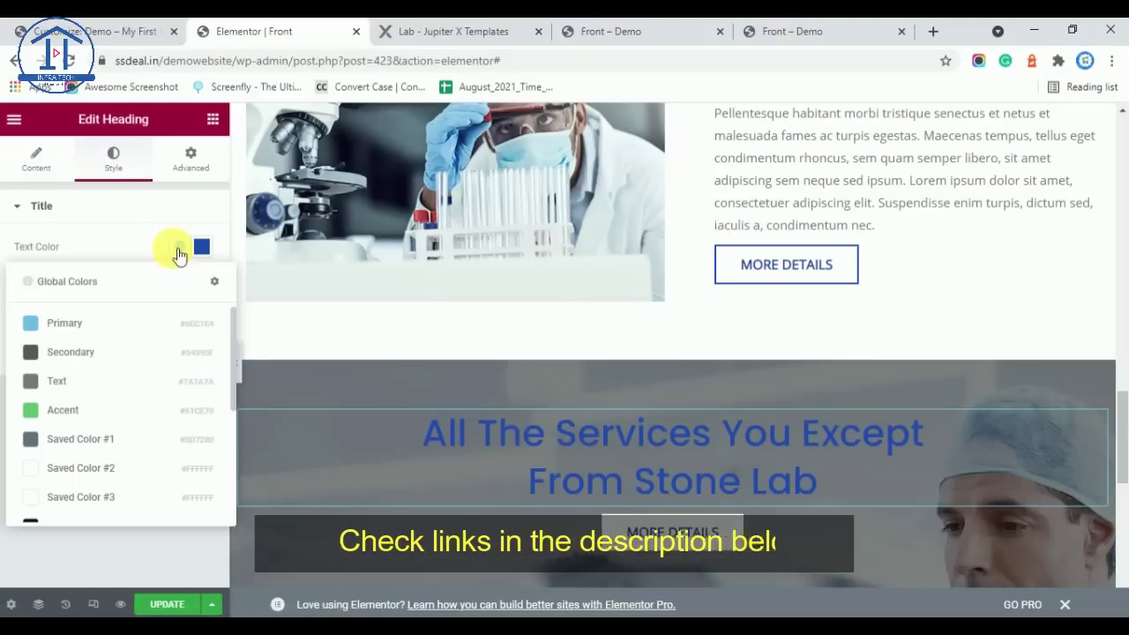
{"action": "left_click", "coordinate": [38, 470]}
{"action": "left_click", "coordinate": [419, 26]}
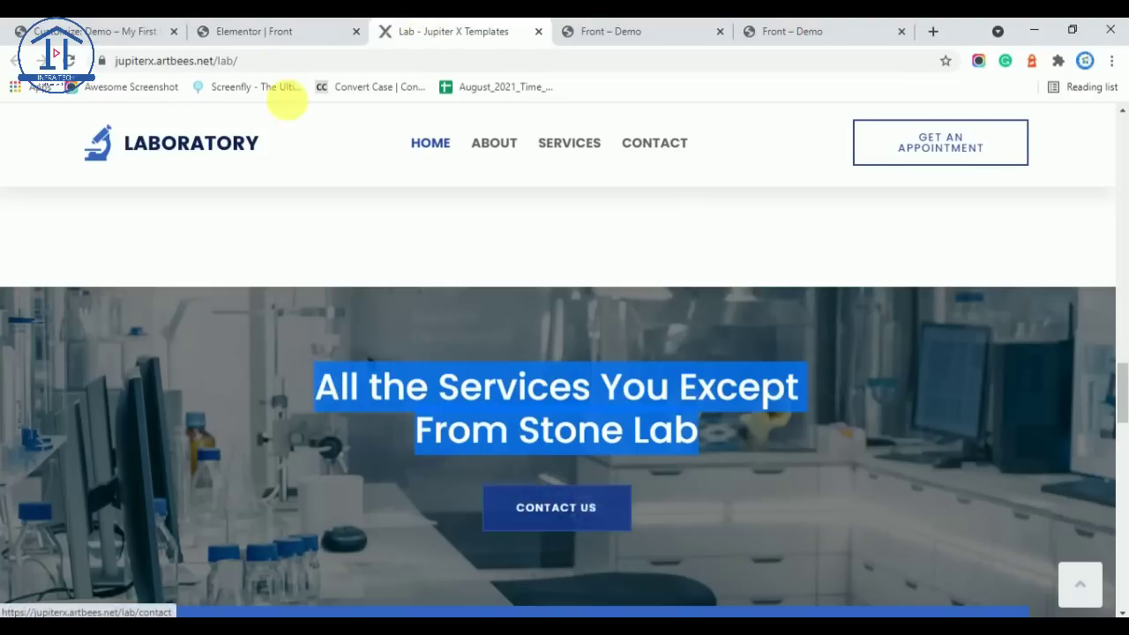
{"action": "left_click", "coordinate": [262, 27]}
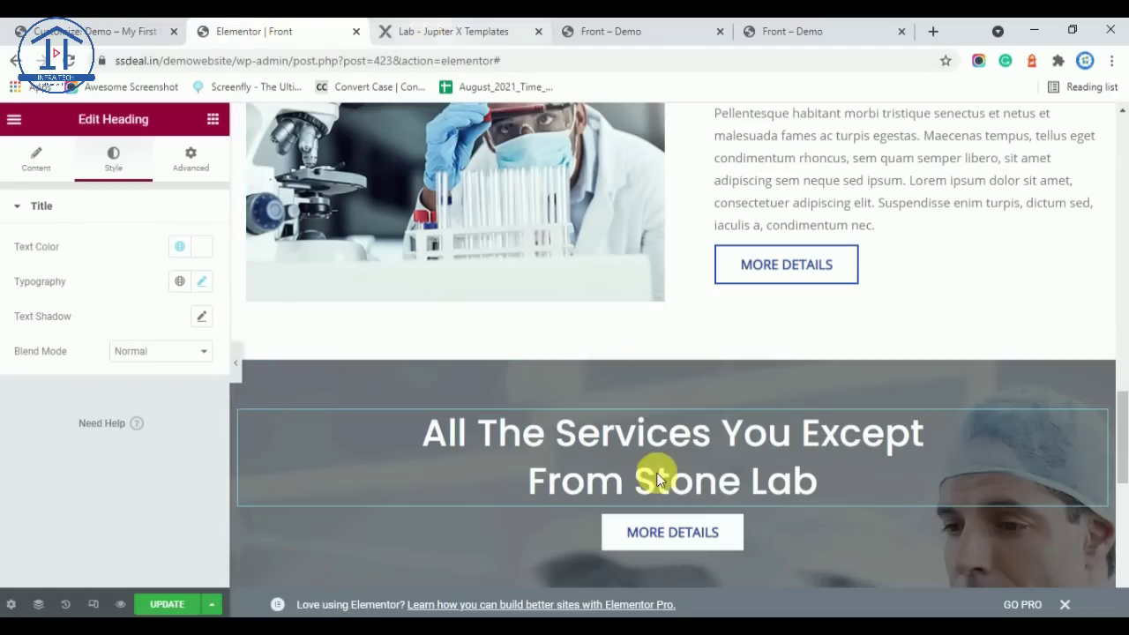
Replace the banner's More Details button with a copy of the outlined button from the section above, and center it below the heading
{"action": "left_click", "coordinate": [437, 27]}
{"action": "left_click", "coordinate": [299, 27]}
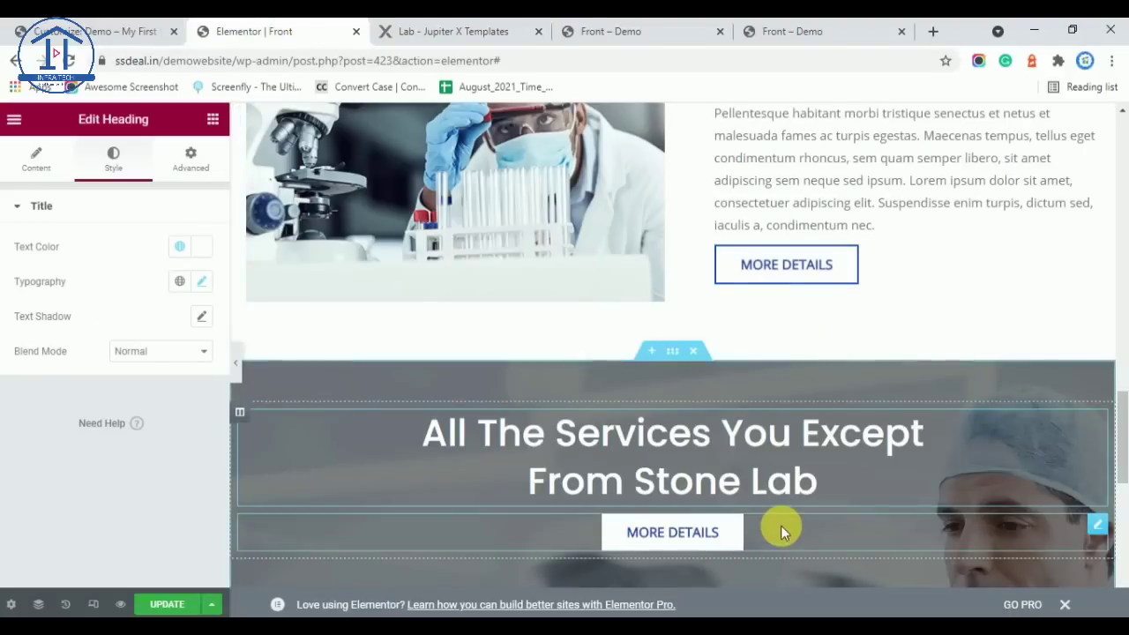
{"action": "right_click", "coordinate": [781, 525]}
{"action": "key", "text": "Delete"}
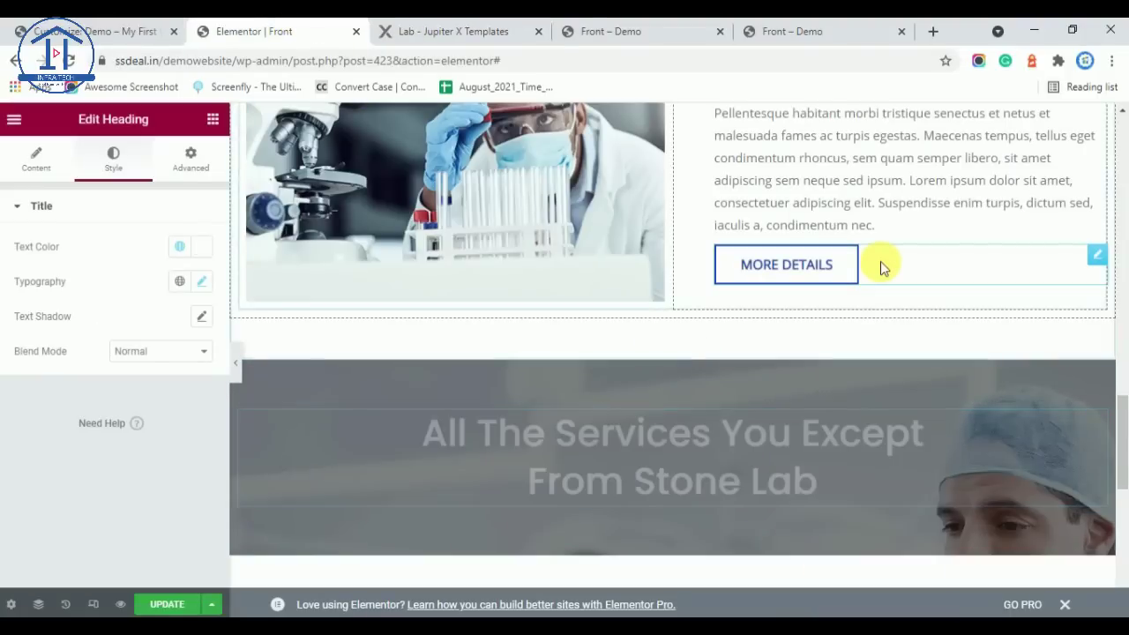
{"action": "right_click", "coordinate": [880, 261]}
{"action": "left_click", "coordinate": [824, 415]}
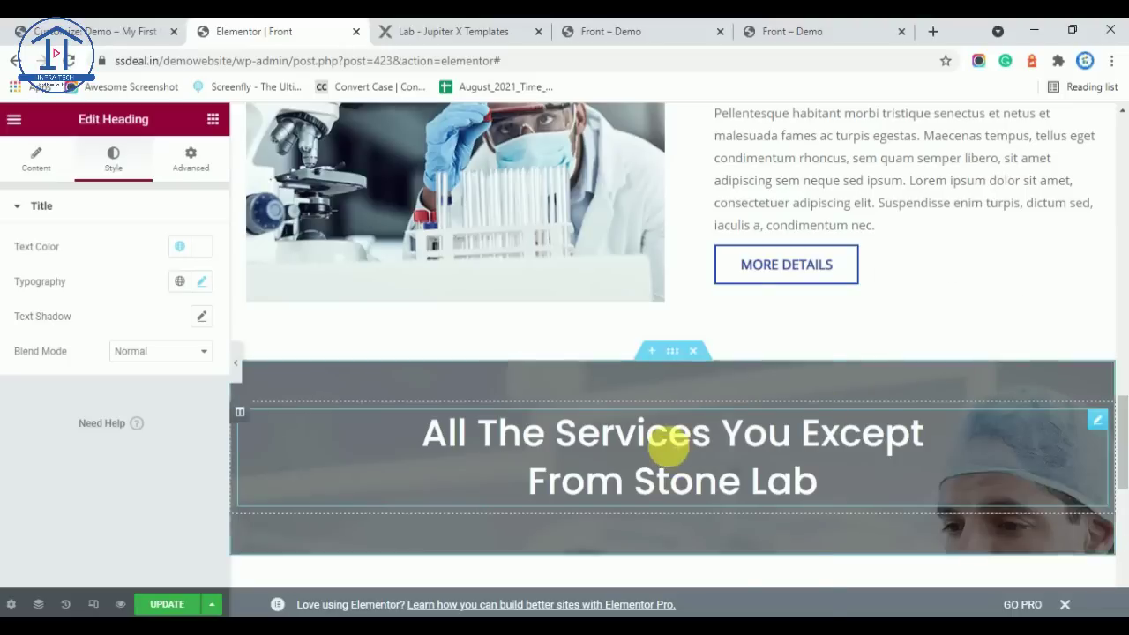
{"action": "right_click", "coordinate": [669, 442]}
{"action": "left_click", "coordinate": [725, 466]}
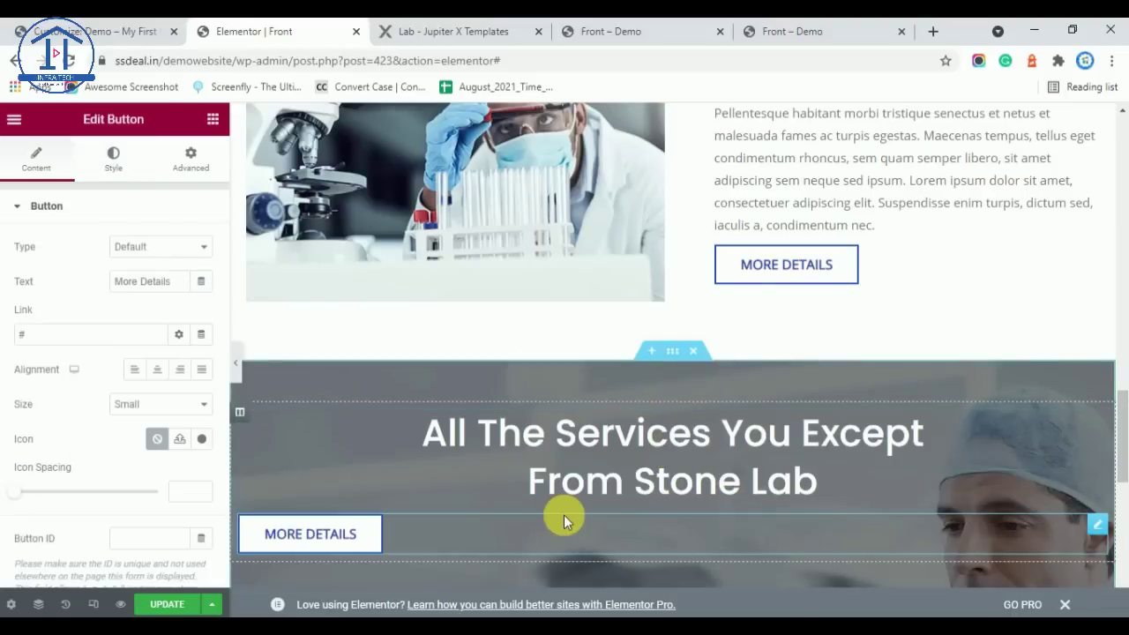
{"action": "left_click", "coordinate": [157, 369]}
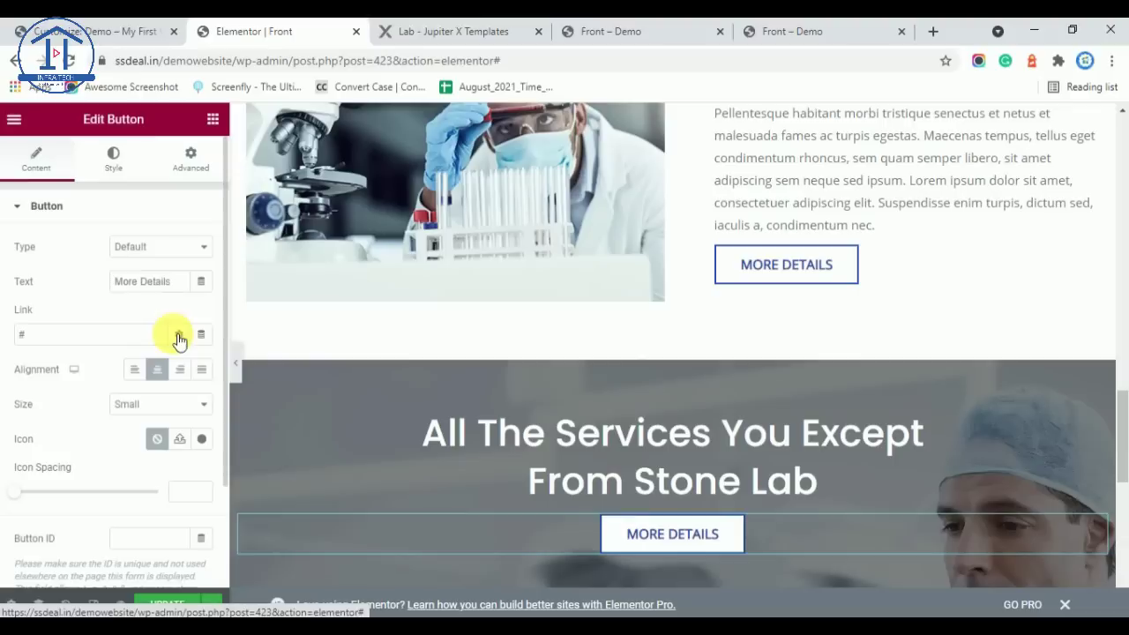
Make the banner button's normal background fully transparent with the color #FFFFFF00
{"action": "left_click", "coordinate": [113, 158]}
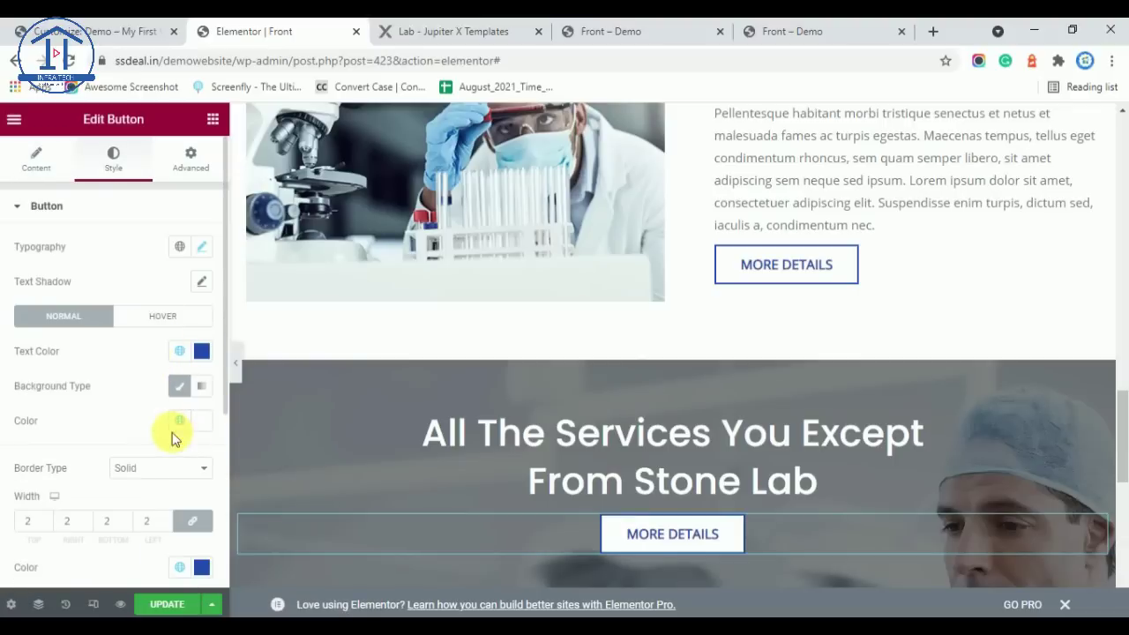
{"action": "left_click", "coordinate": [201, 422]}
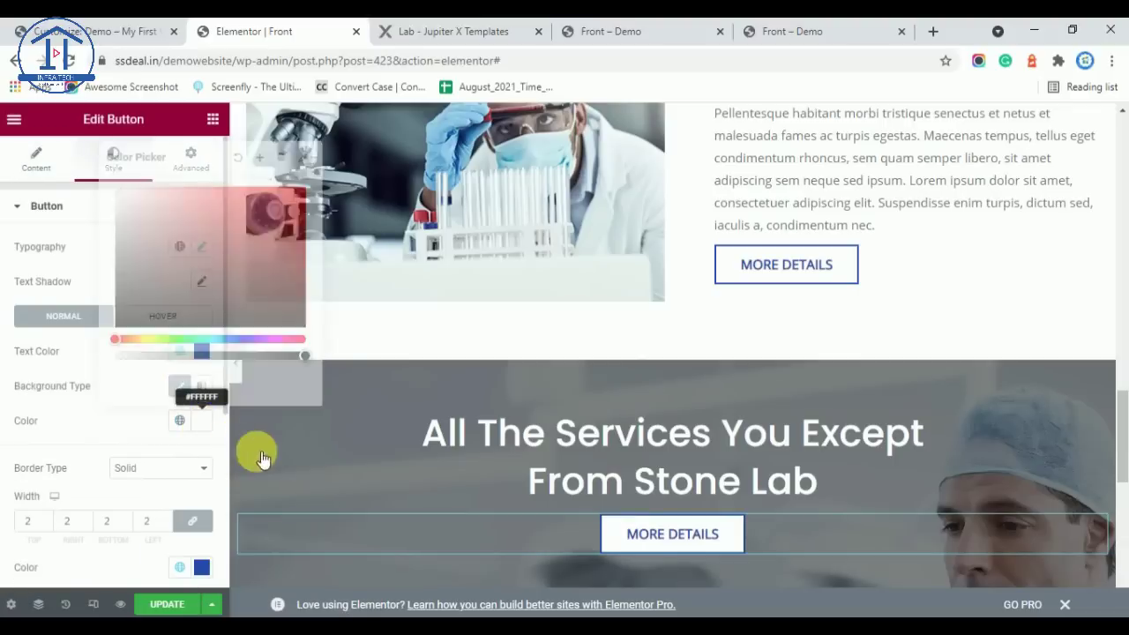
{"action": "key", "text": "BackSpace"}
{"action": "key", "text": "BackSpace"}
{"action": "type", "text": "00"}
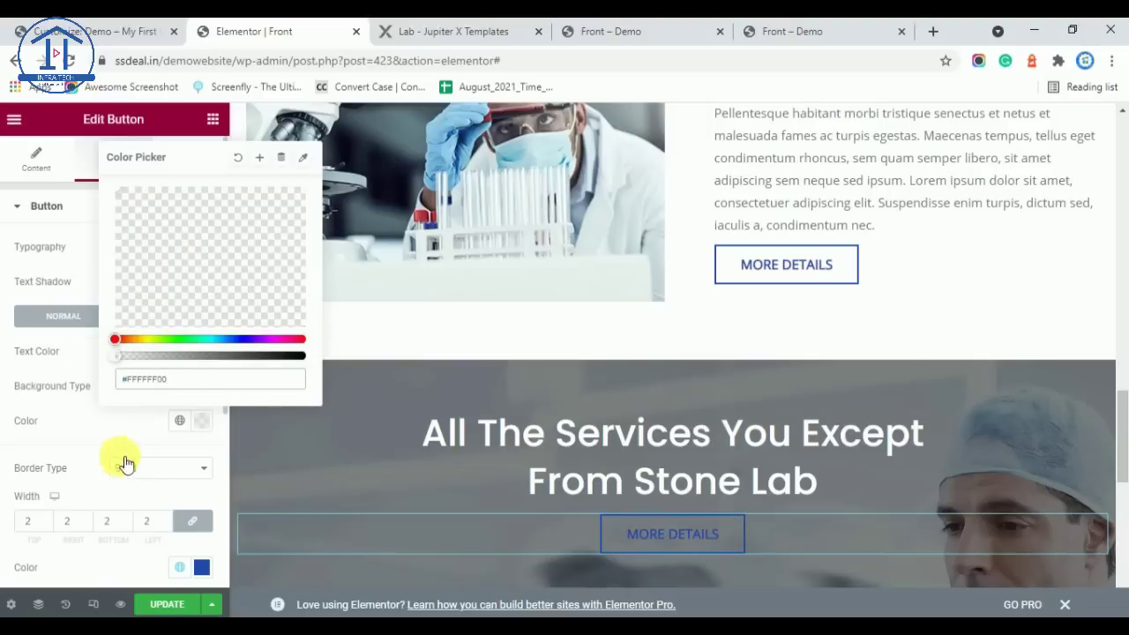
{"action": "left_click", "coordinate": [113, 427]}
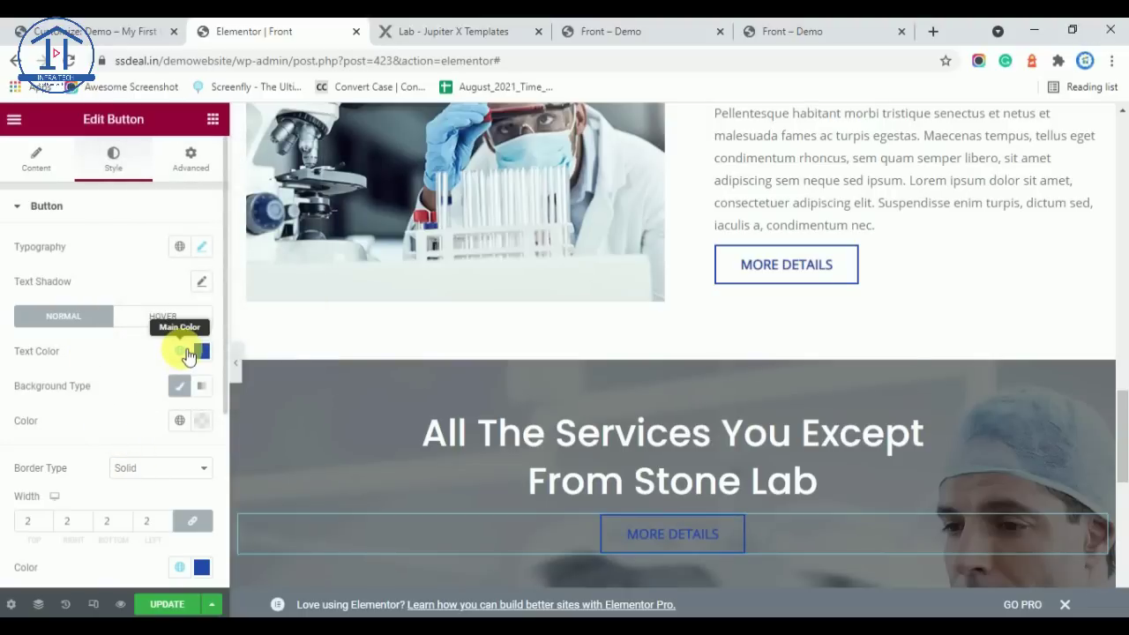
Set the banner button's normal text color to the global Saved Color #2 and its border to a white global color
{"action": "left_click", "coordinate": [186, 352]}
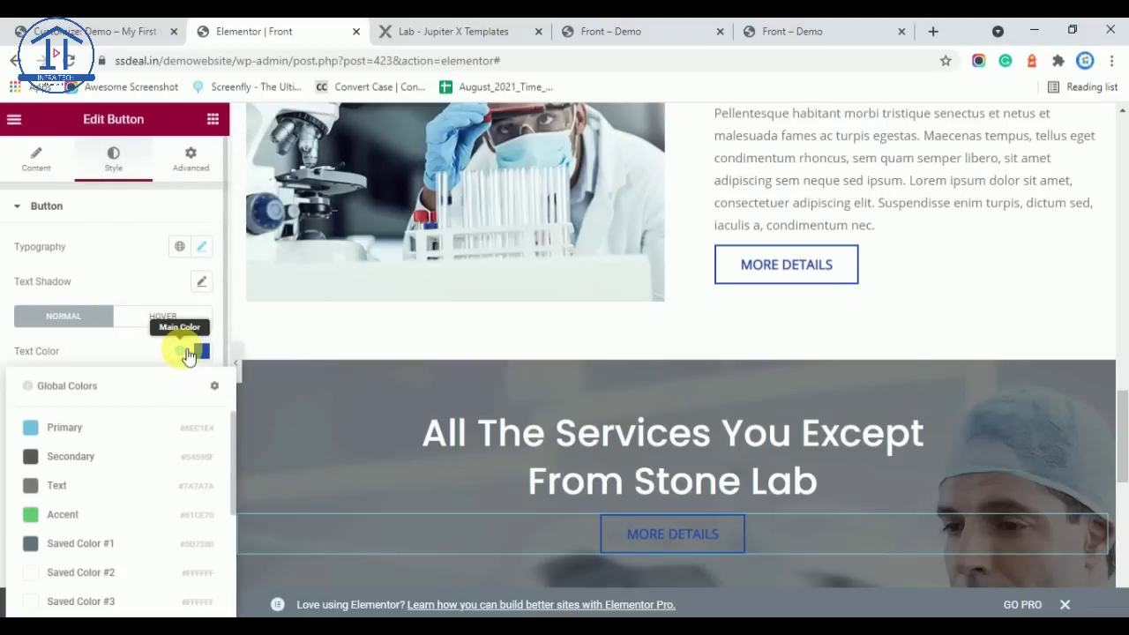
{"action": "left_click", "coordinate": [71, 573]}
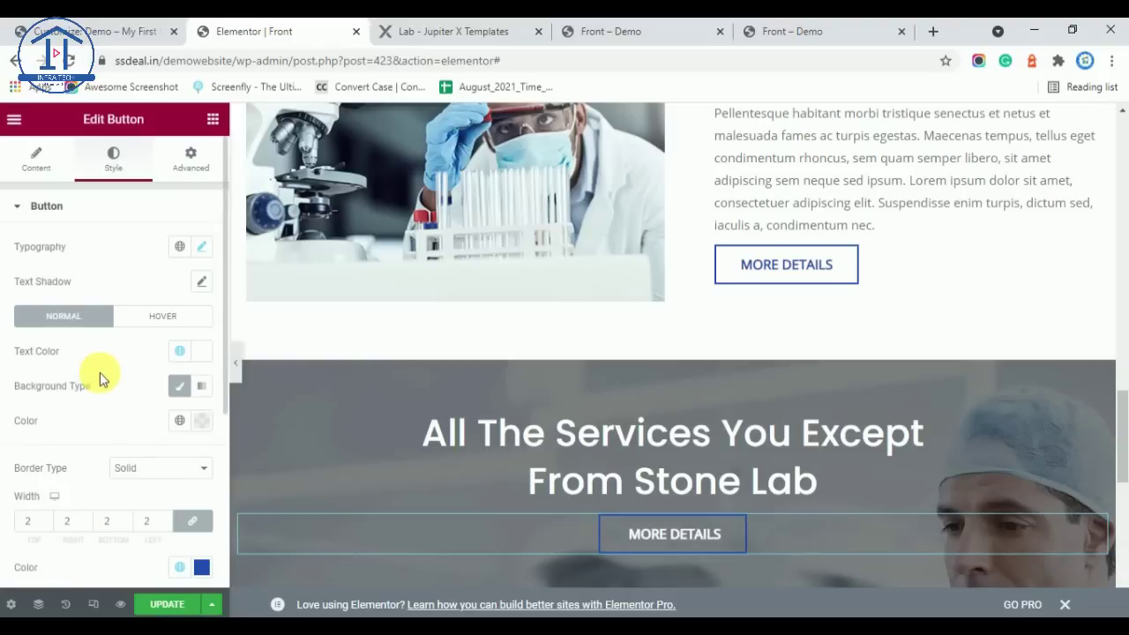
{"action": "left_click", "coordinate": [180, 572]}
{"action": "left_click", "coordinate": [72, 501]}
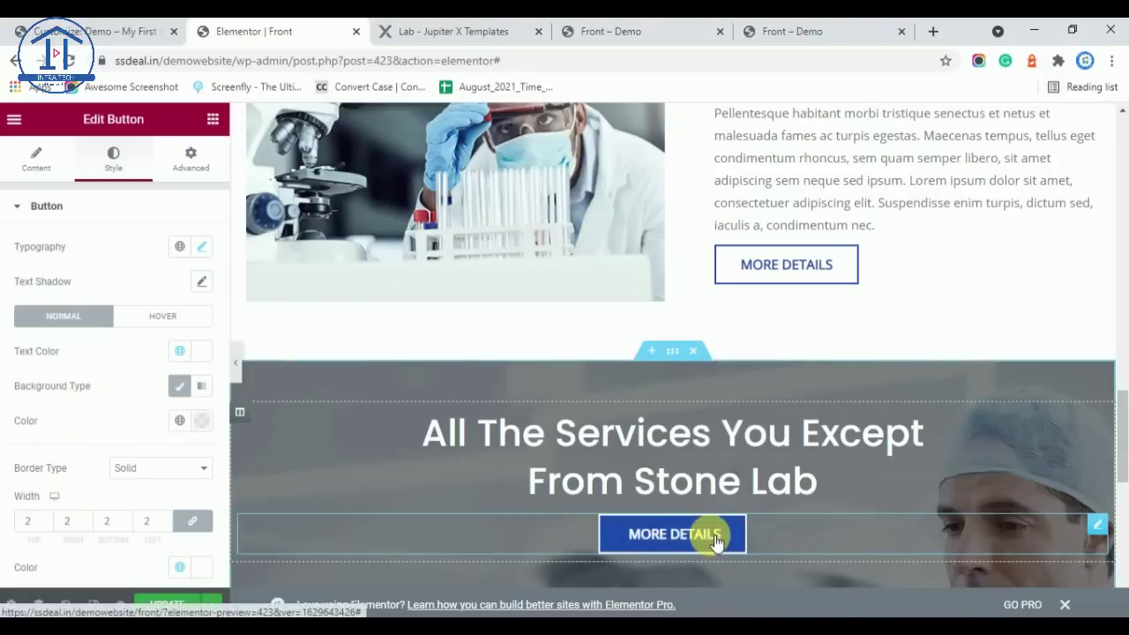
Check the template button's hover style and set the banner button's hover border color to the global Main Color
{"action": "left_click", "coordinate": [389, 31]}
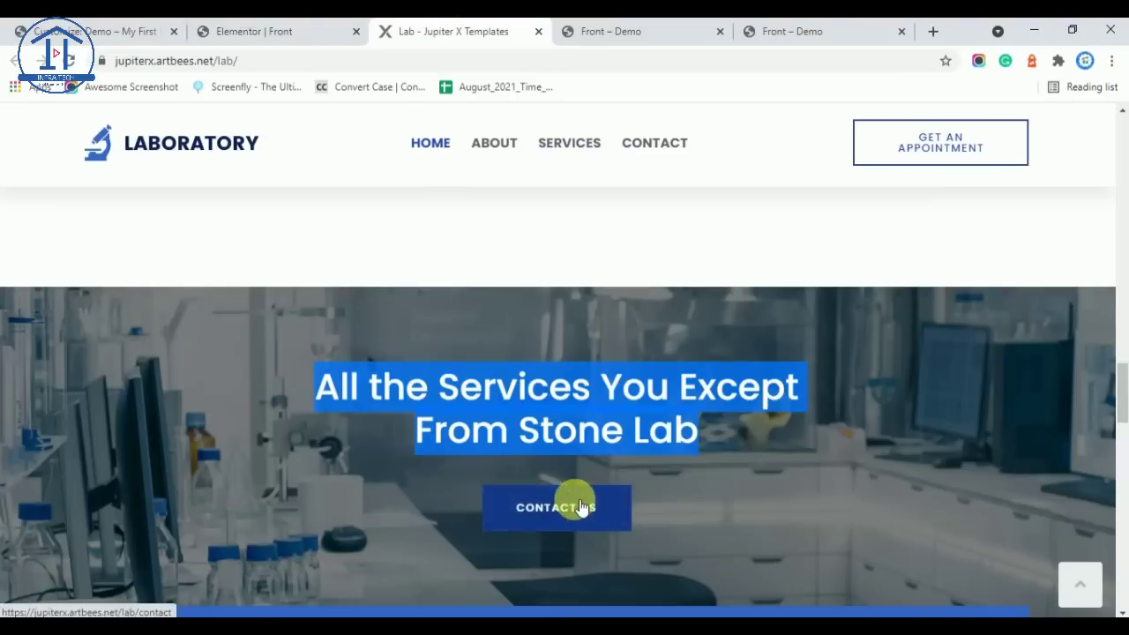
{"action": "left_click", "coordinate": [273, 29]}
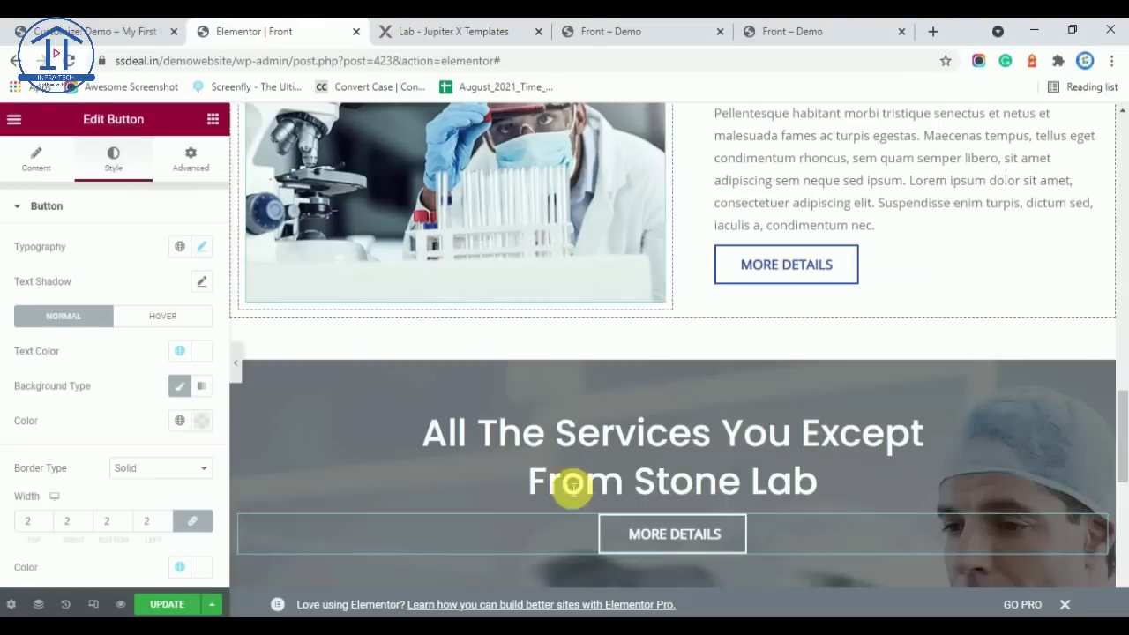
{"action": "left_click", "coordinate": [137, 318]}
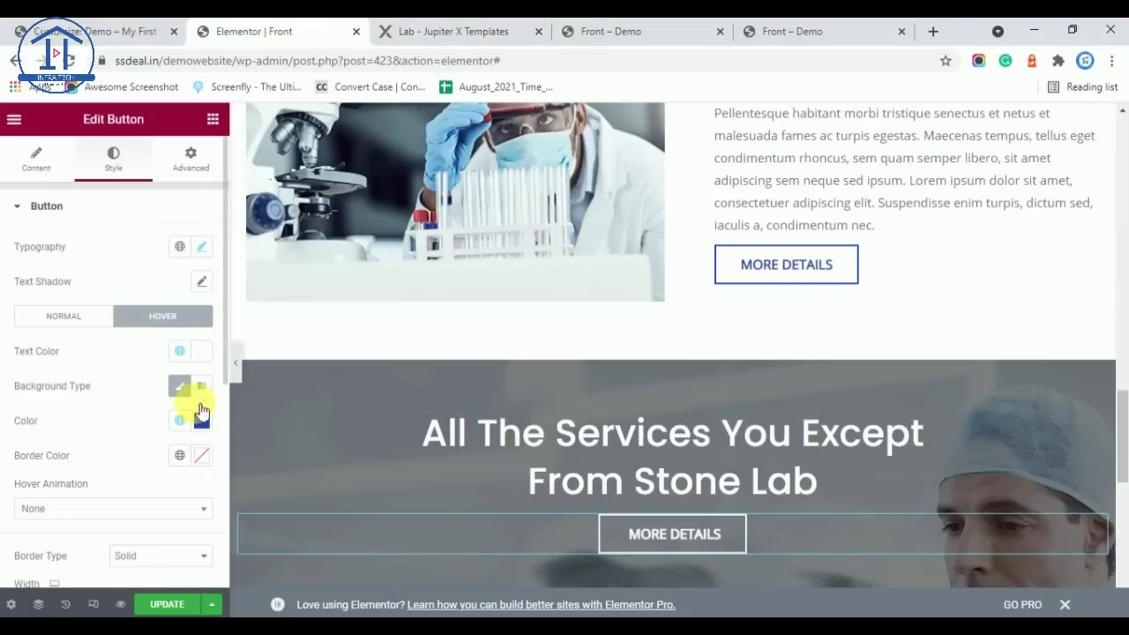
{"action": "left_click", "coordinate": [180, 456]}
{"action": "scroll", "coordinate": [146, 359], "scroll_direction": "down", "scroll_amount": 5}
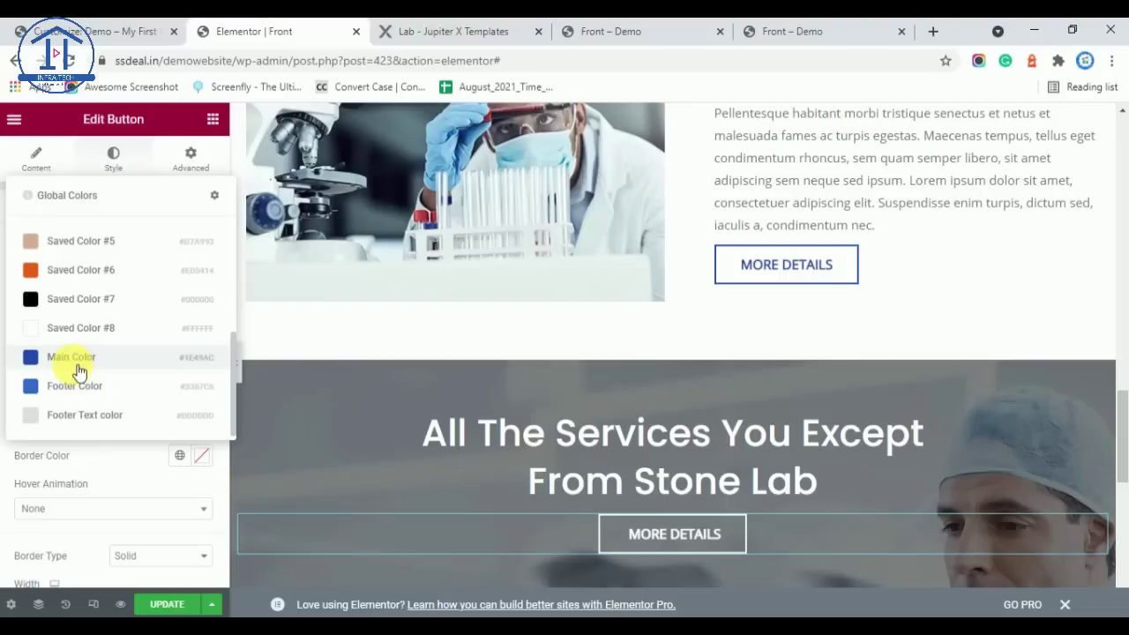
{"action": "left_click", "coordinate": [78, 369]}
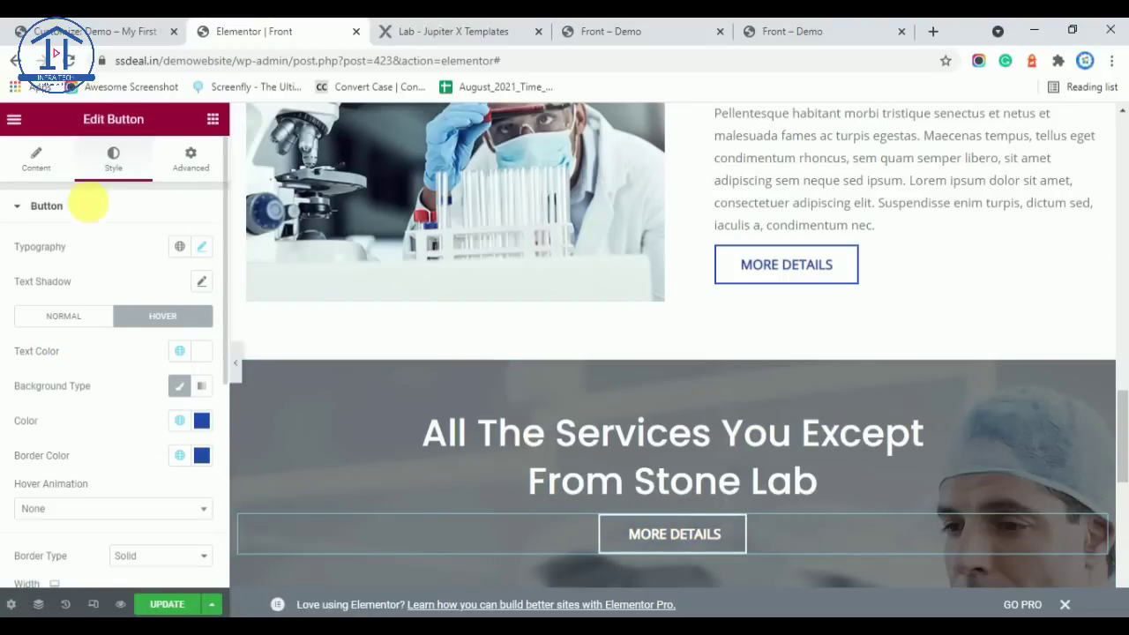
Change the banner button's text to "Contact Us", checking the wording against the Lab template
{"action": "left_click", "coordinate": [50, 164]}
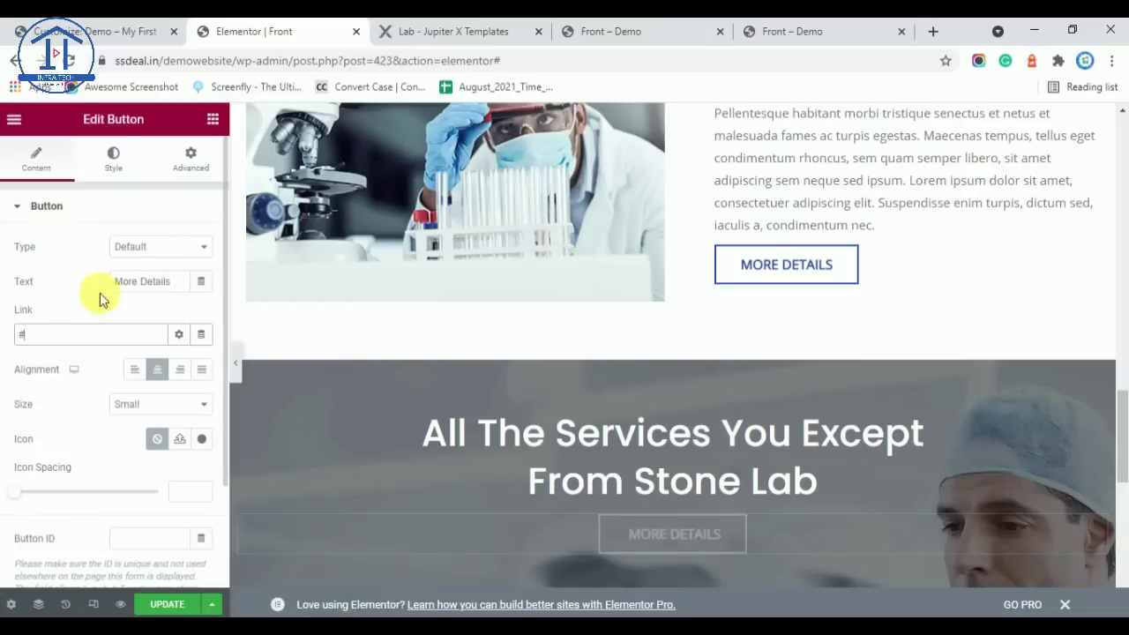
{"action": "triple_click", "coordinate": [186, 287]}
{"action": "type", "text": "Contact"}
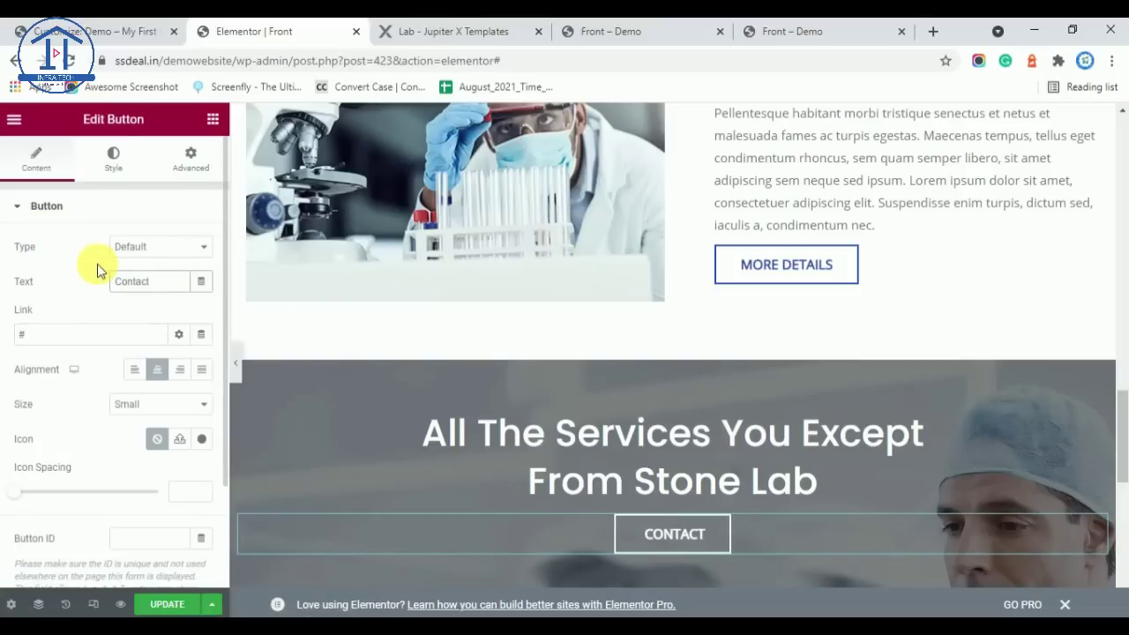
{"action": "left_click", "coordinate": [500, 25]}
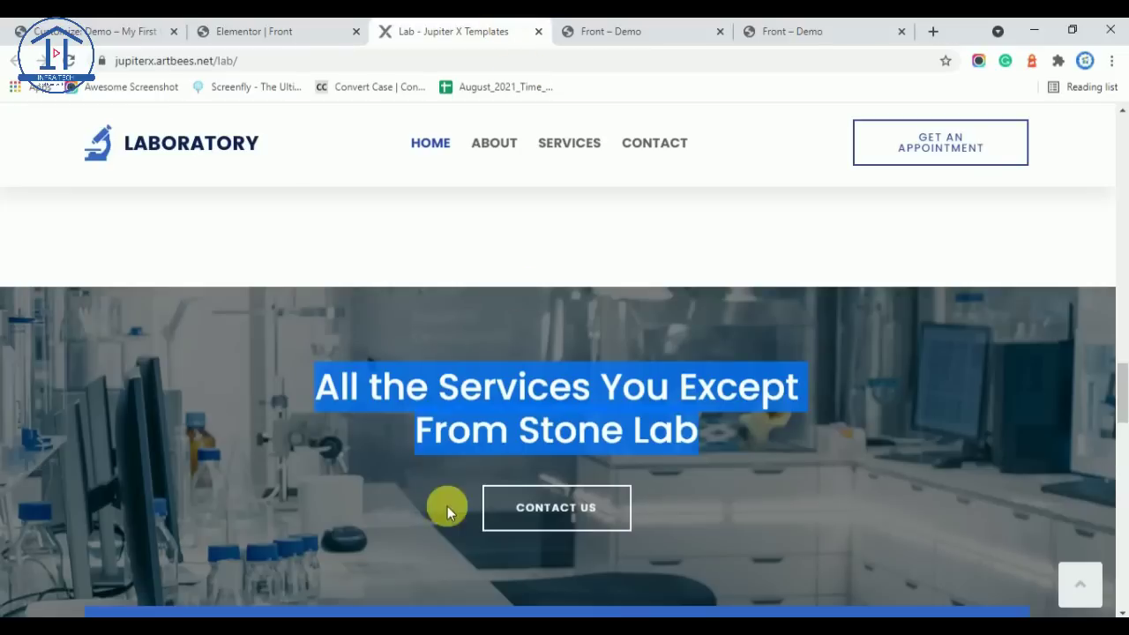
{"action": "left_click", "coordinate": [226, 31]}
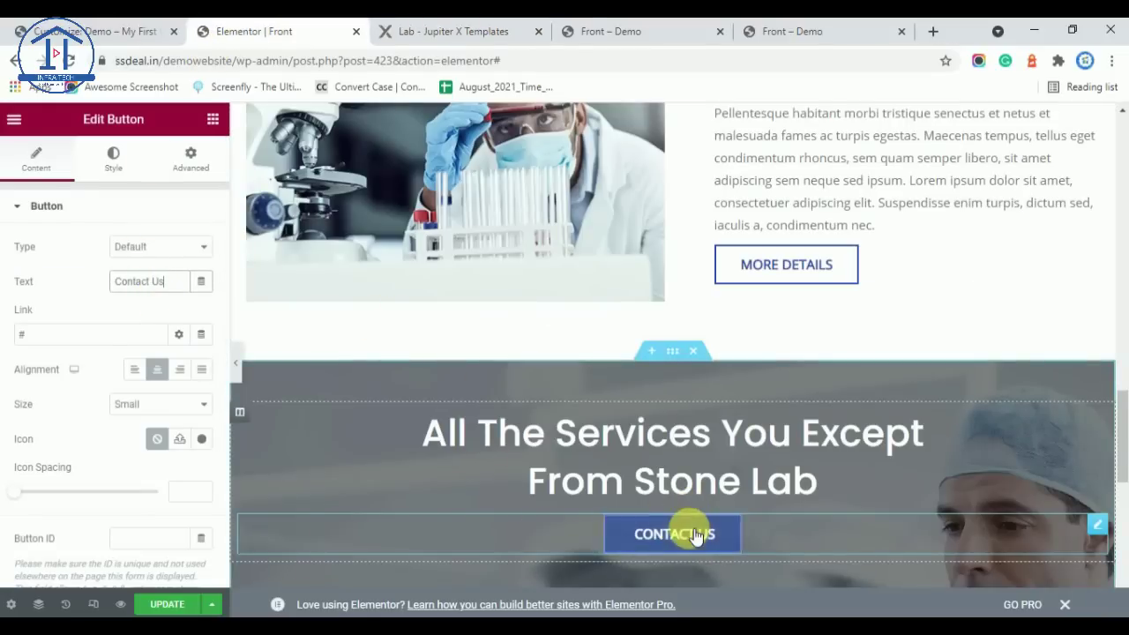
Review the template's blue Immunology block overlapping the banner, and increase the banner section's bottom padding to several hundred pixels to match that layout
{"action": "left_click", "coordinate": [472, 31]}
{"action": "scroll", "coordinate": [573, 428], "scroll_direction": "down", "scroll_amount": 2}
{"action": "scroll", "coordinate": [529, 406], "scroll_direction": "down", "scroll_amount": 2}
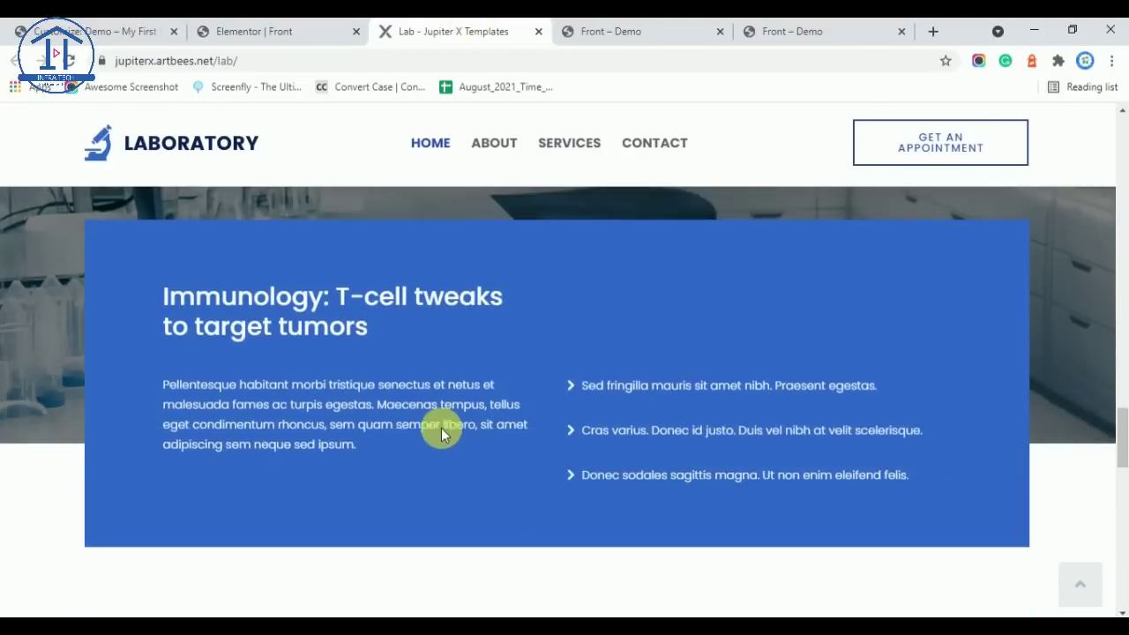
{"action": "scroll", "coordinate": [416, 402], "scroll_direction": "up", "scroll_amount": 2}
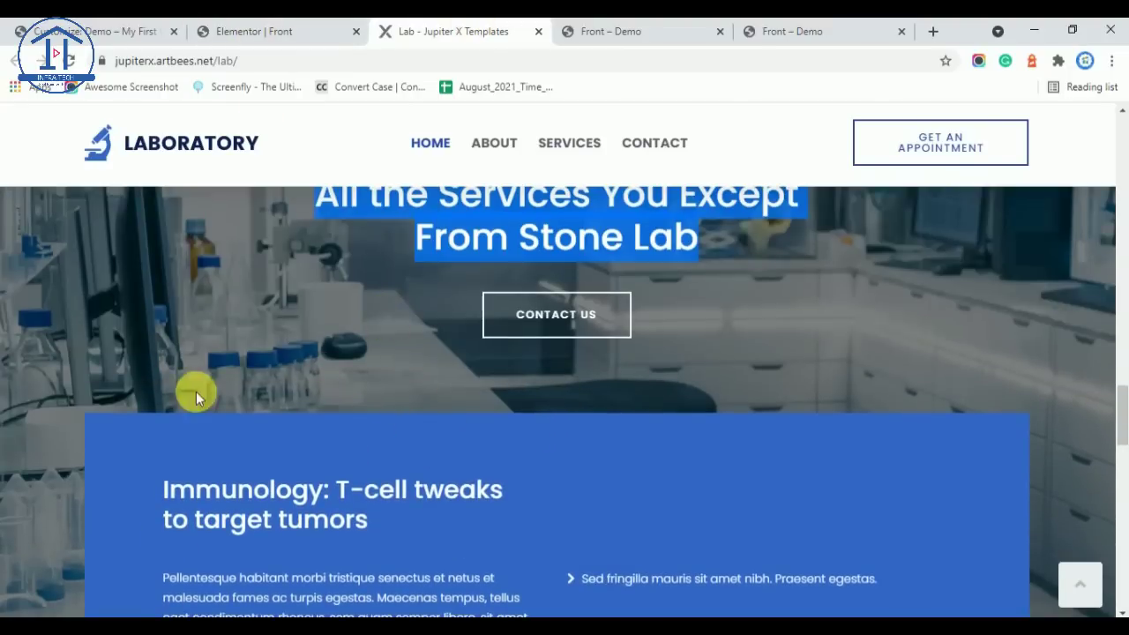
{"action": "scroll", "coordinate": [429, 504], "scroll_direction": "down", "scroll_amount": 2}
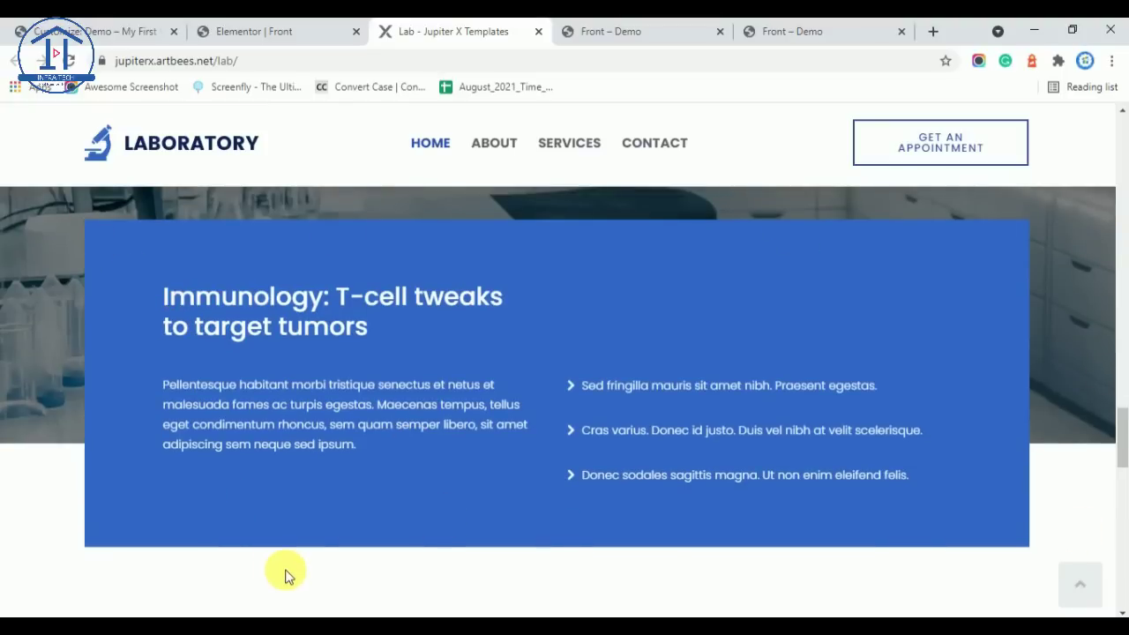
{"action": "left_click", "coordinate": [265, 31]}
{"action": "scroll", "coordinate": [689, 402], "scroll_direction": "down", "scroll_amount": 3}
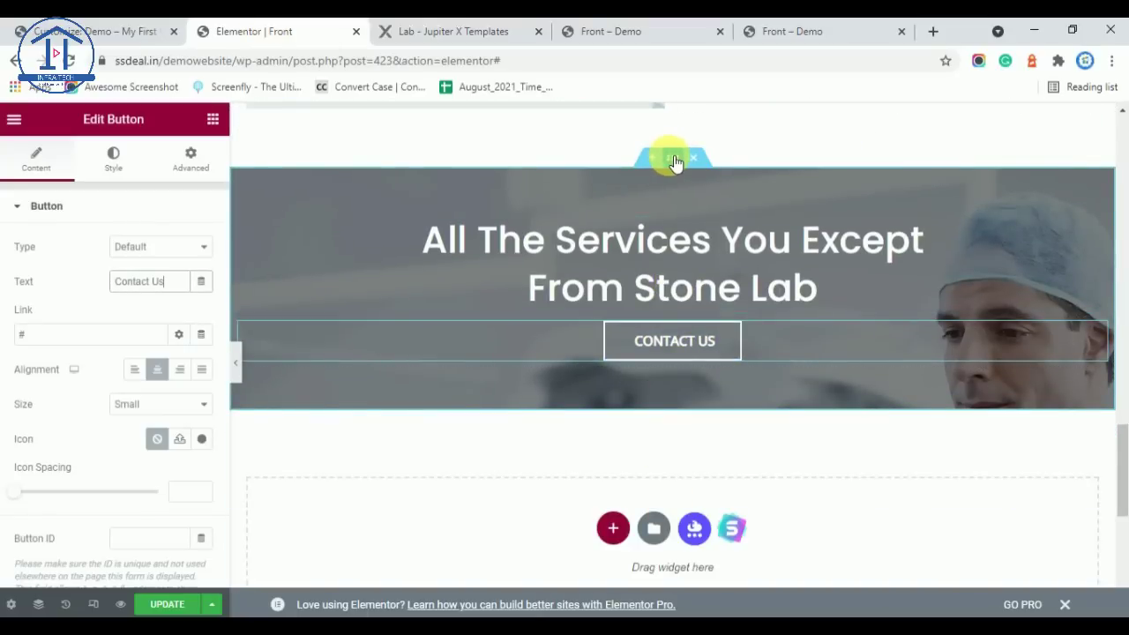
{"action": "left_click", "coordinate": [673, 158]}
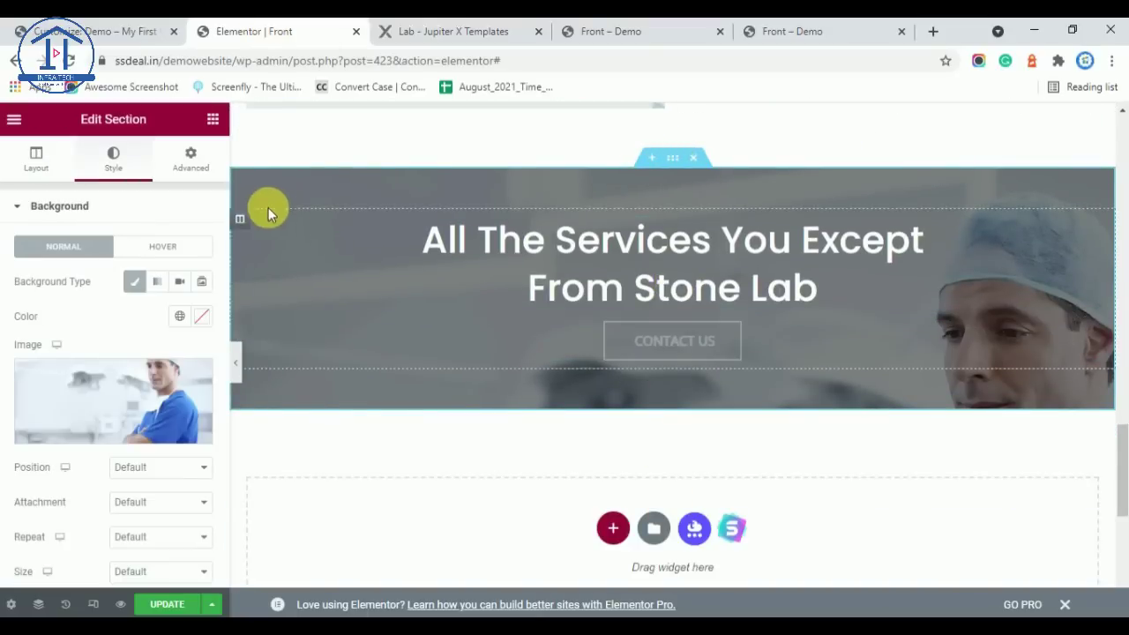
{"action": "left_click", "coordinate": [187, 159]}
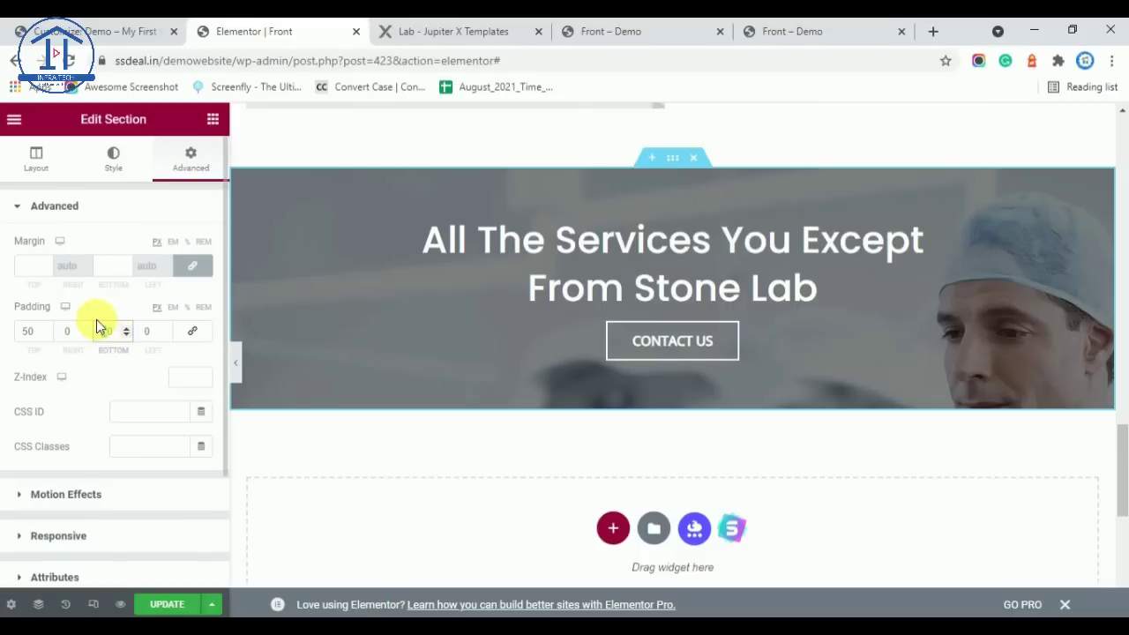
{"action": "type", "text": "0"}
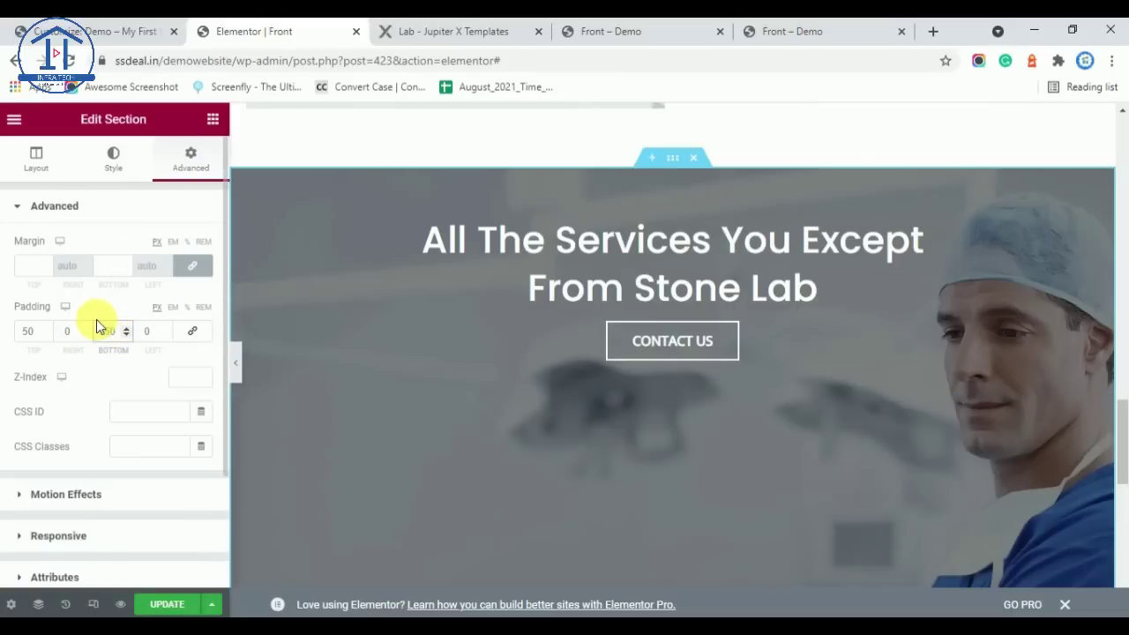
{"action": "scroll", "coordinate": [536, 428], "scroll_direction": "down", "scroll_amount": 5}
{"action": "scroll", "coordinate": [740, 317], "scroll_direction": "up", "scroll_amount": 5}
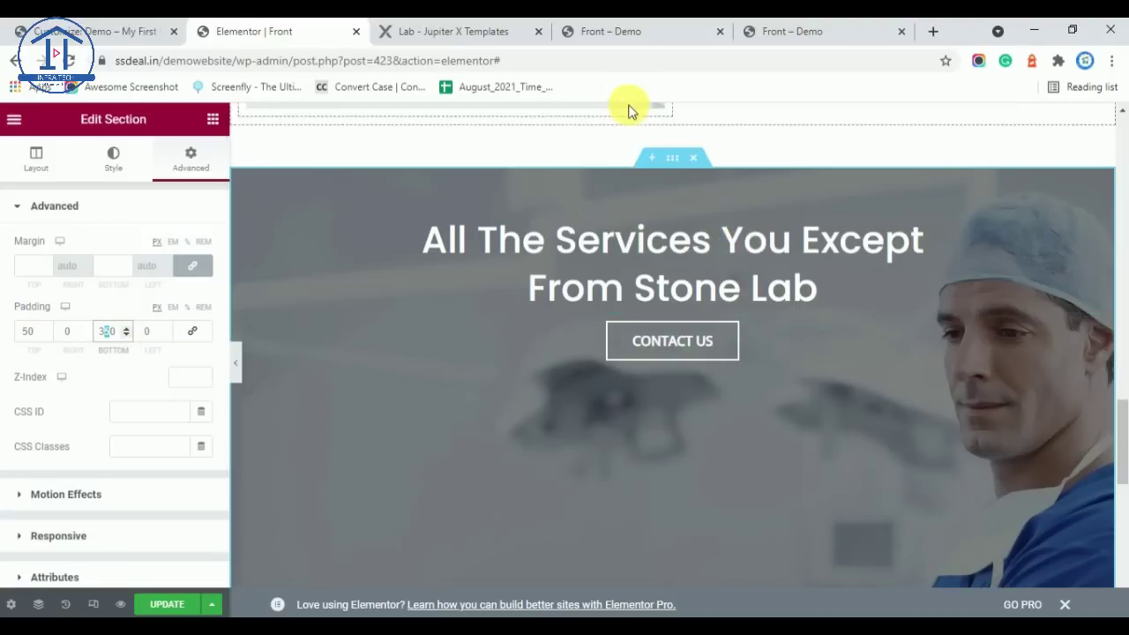
{"action": "left_click", "coordinate": [399, 27]}
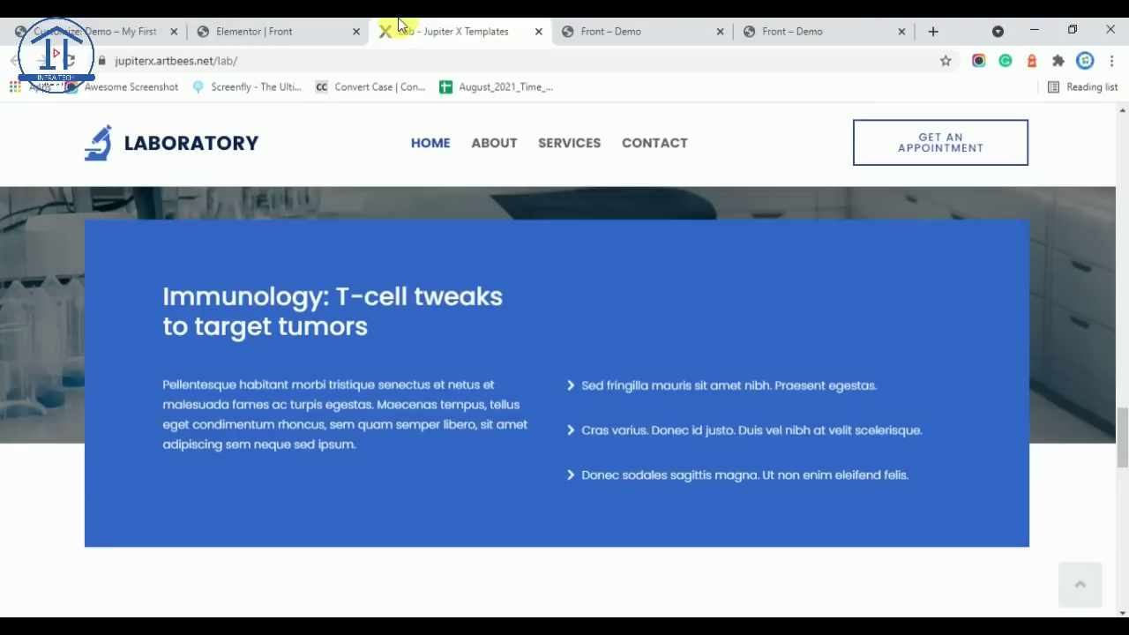
Set the banner section's top padding to 80 px, keeping the bottom padding at 350 px
{"action": "scroll", "coordinate": [502, 232], "scroll_direction": "up", "scroll_amount": 4}
{"action": "left_click", "coordinate": [343, 28]}
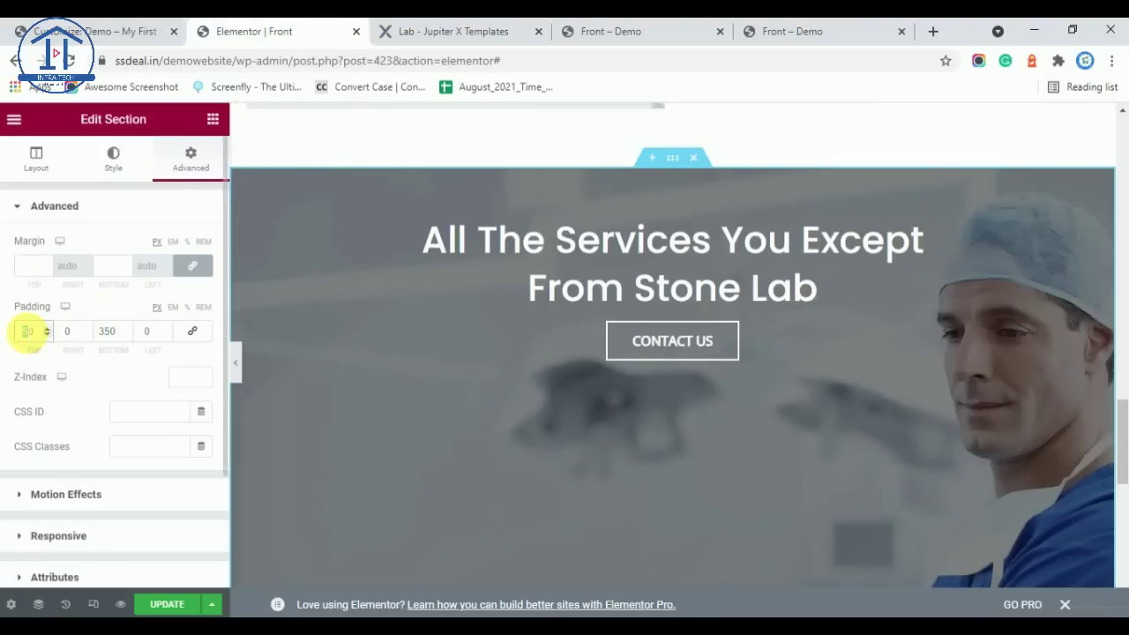
{"action": "type", "text": "80"}
{"action": "scroll", "coordinate": [748, 369], "scroll_direction": "down", "scroll_amount": 3}
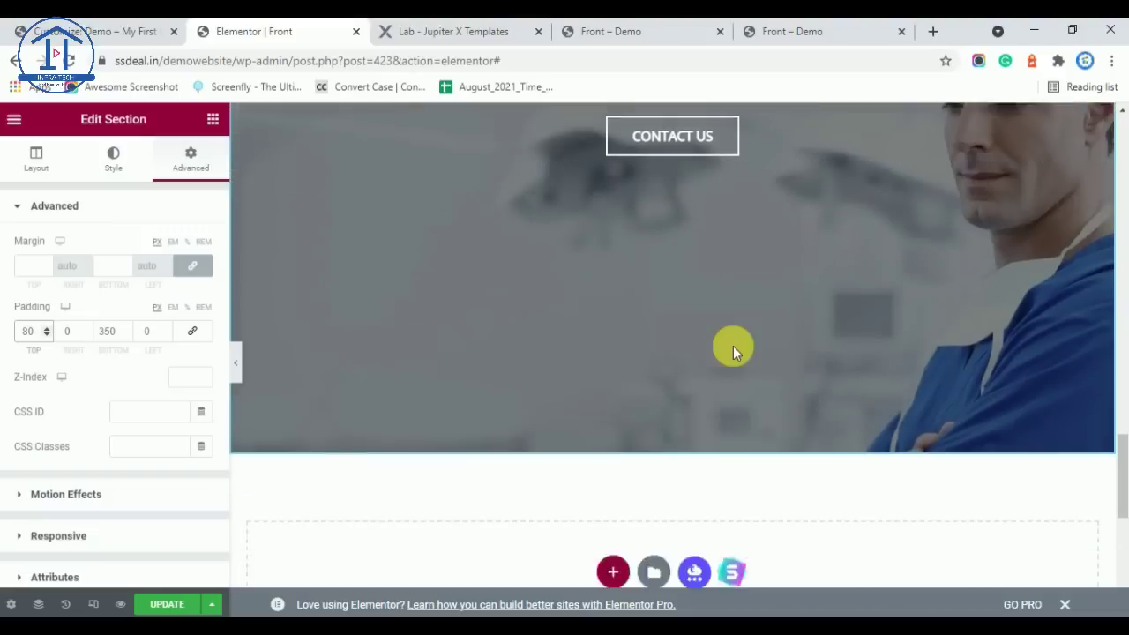
{"action": "scroll", "coordinate": [733, 348], "scroll_direction": "down", "scroll_amount": 2}
{"action": "scroll", "coordinate": [689, 269], "scroll_direction": "up", "scroll_amount": 5}
{"action": "scroll", "coordinate": [583, 432], "scroll_direction": "down", "scroll_amount": 3}
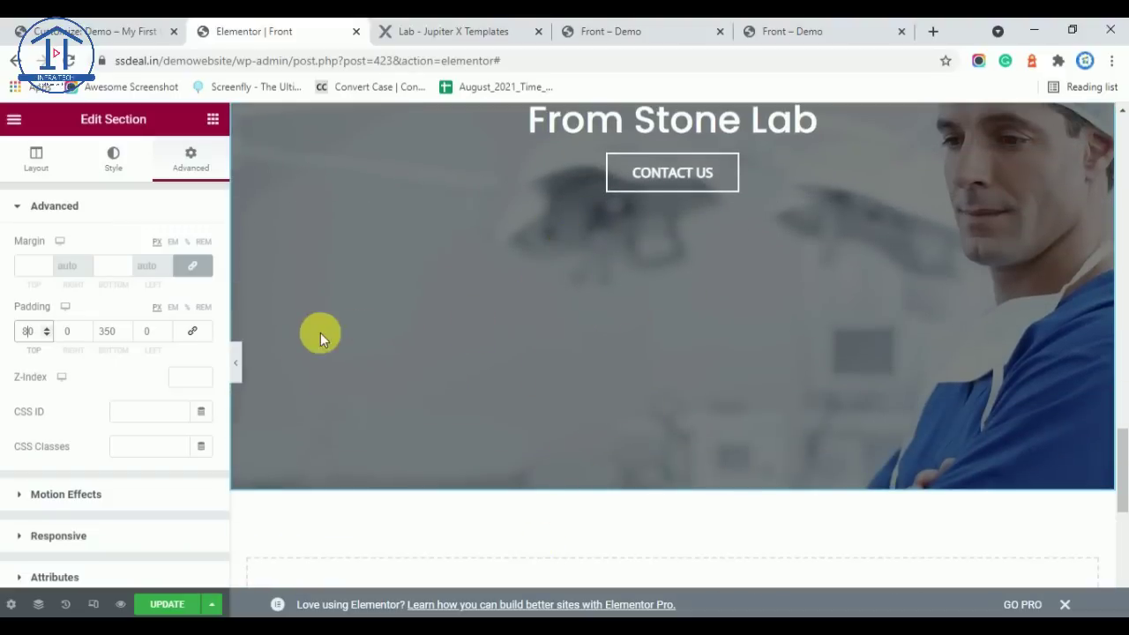
Preview the banner section at full page width and compare it with the Lab template's Immunology block
{"action": "left_click", "coordinate": [236, 359]}
{"action": "scroll", "coordinate": [471, 420], "scroll_direction": "up", "scroll_amount": 3}
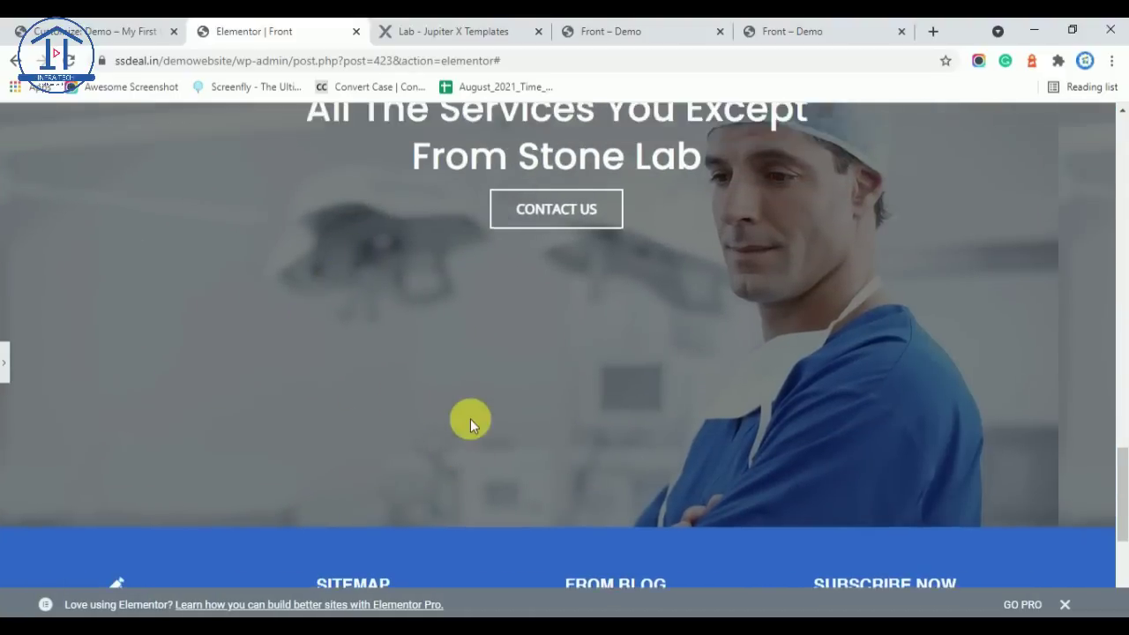
{"action": "scroll", "coordinate": [470, 420], "scroll_direction": "down", "scroll_amount": 2}
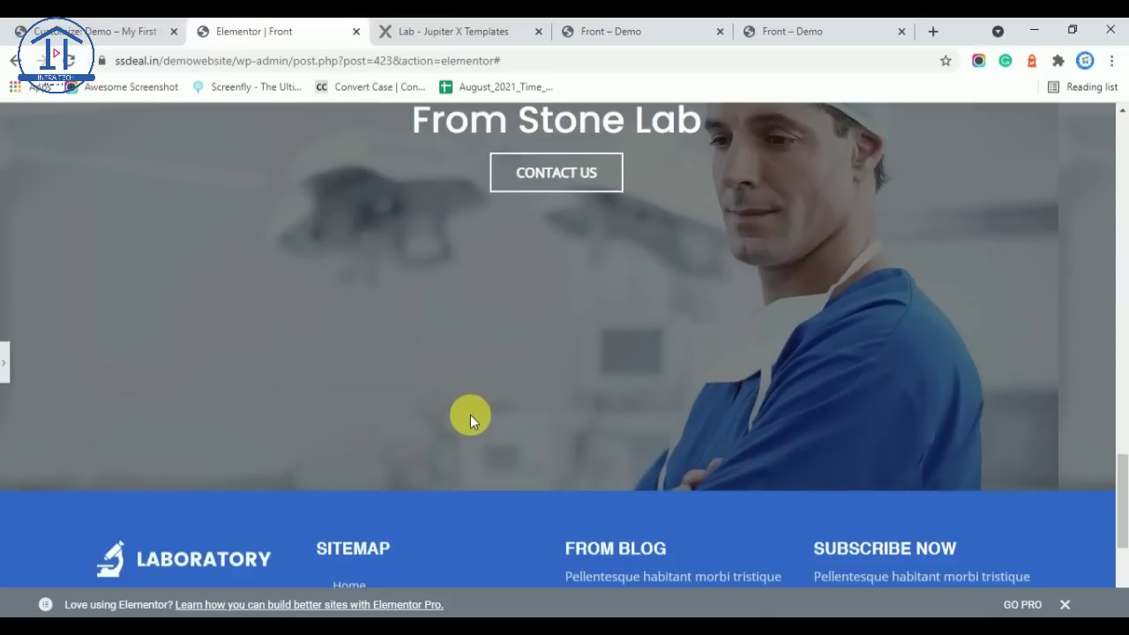
{"action": "left_click", "coordinate": [15, 357]}
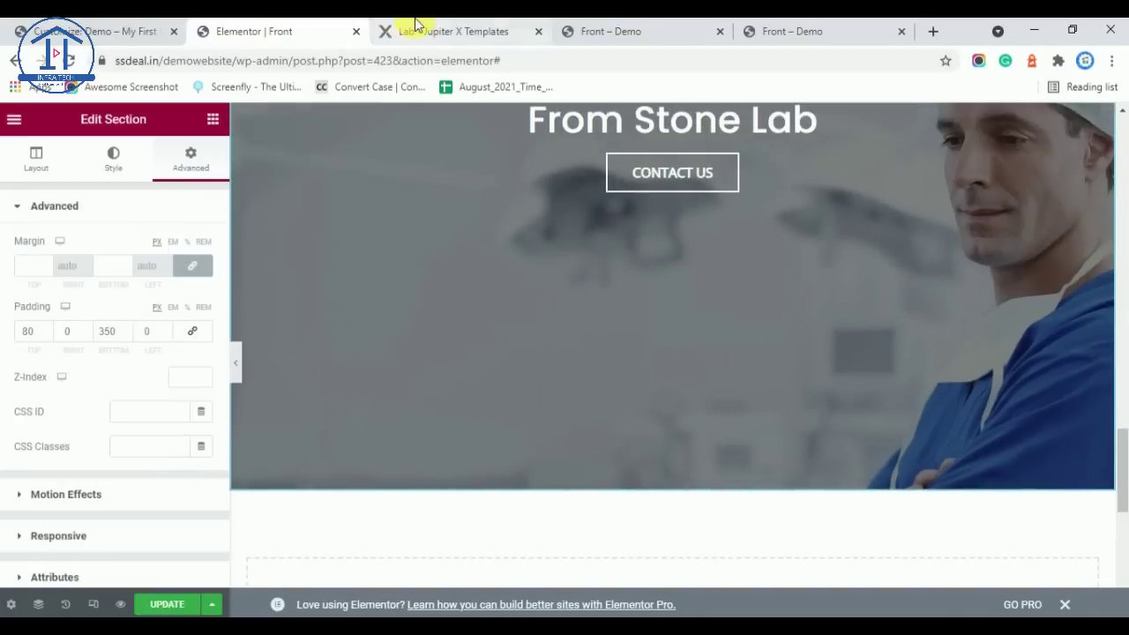
{"action": "left_click", "coordinate": [423, 31]}
{"action": "scroll", "coordinate": [478, 389], "scroll_direction": "down", "scroll_amount": 2}
{"action": "scroll", "coordinate": [231, 420], "scroll_direction": "down", "scroll_amount": 2}
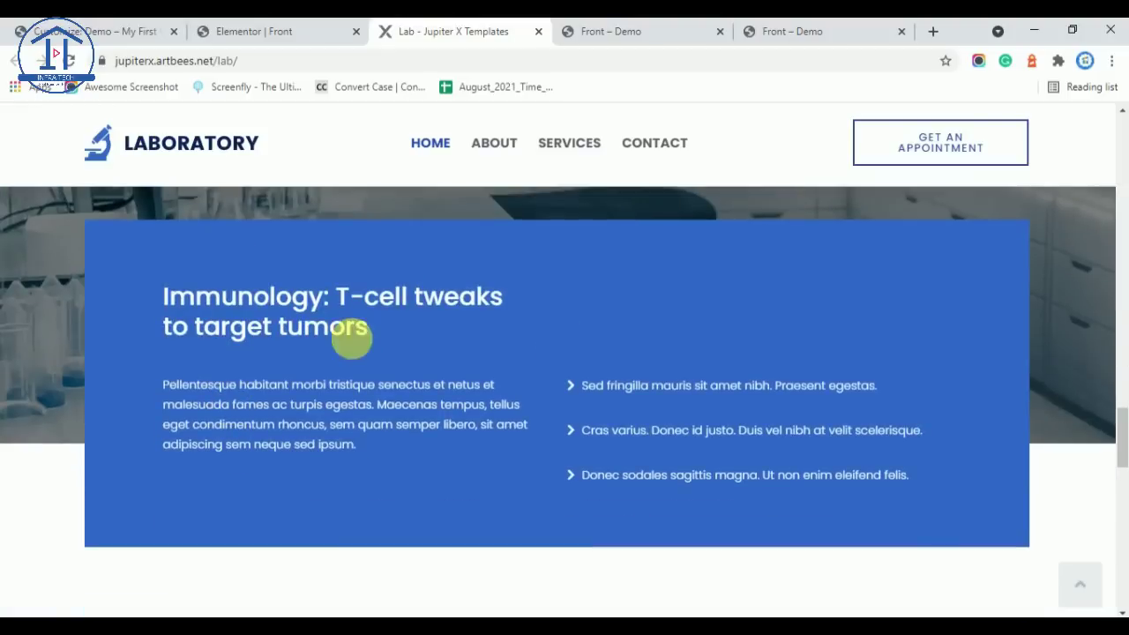
Add a new single-column section directly below the banner section on the front page
{"action": "left_click", "coordinate": [323, 29]}
{"action": "scroll", "coordinate": [551, 329], "scroll_direction": "down", "scroll_amount": 2}
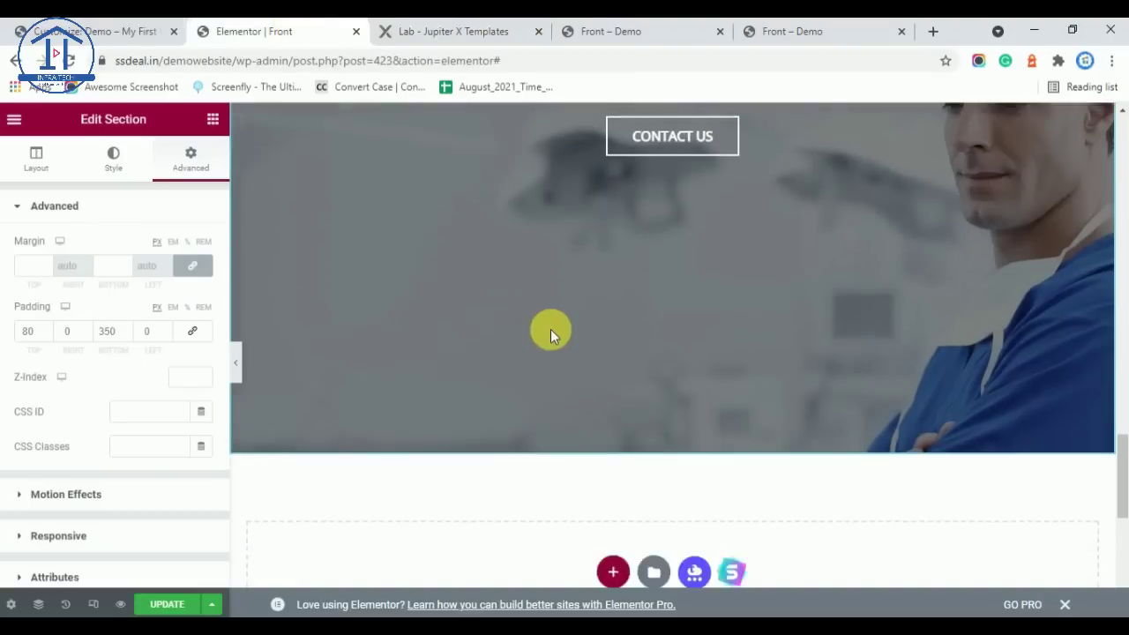
{"action": "left_click", "coordinate": [610, 413]}
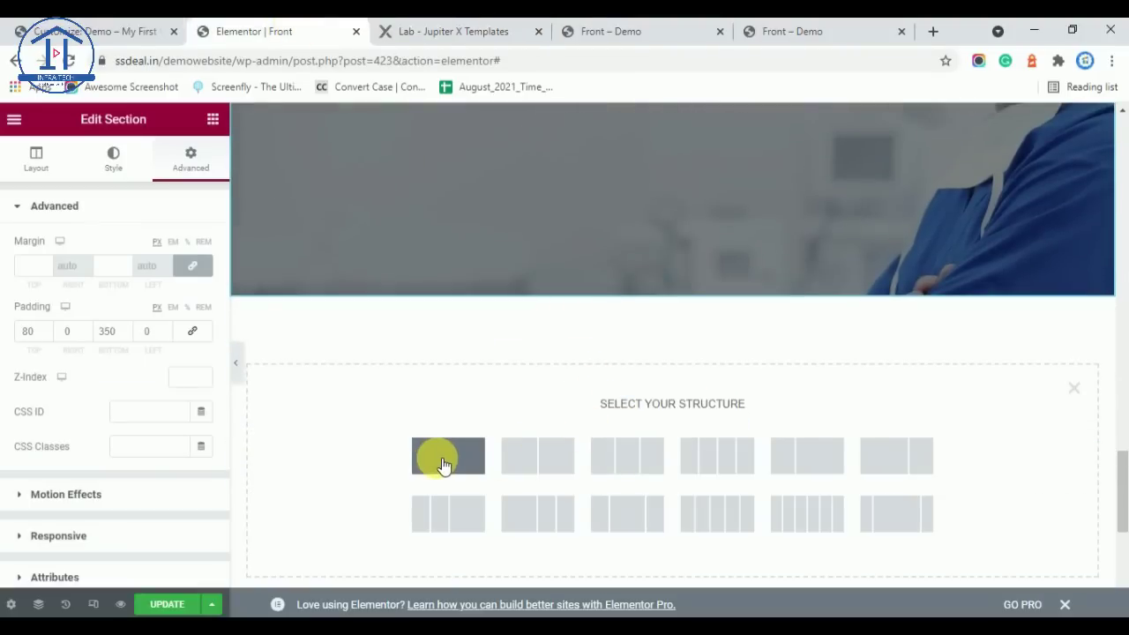
{"action": "left_click", "coordinate": [473, 472]}
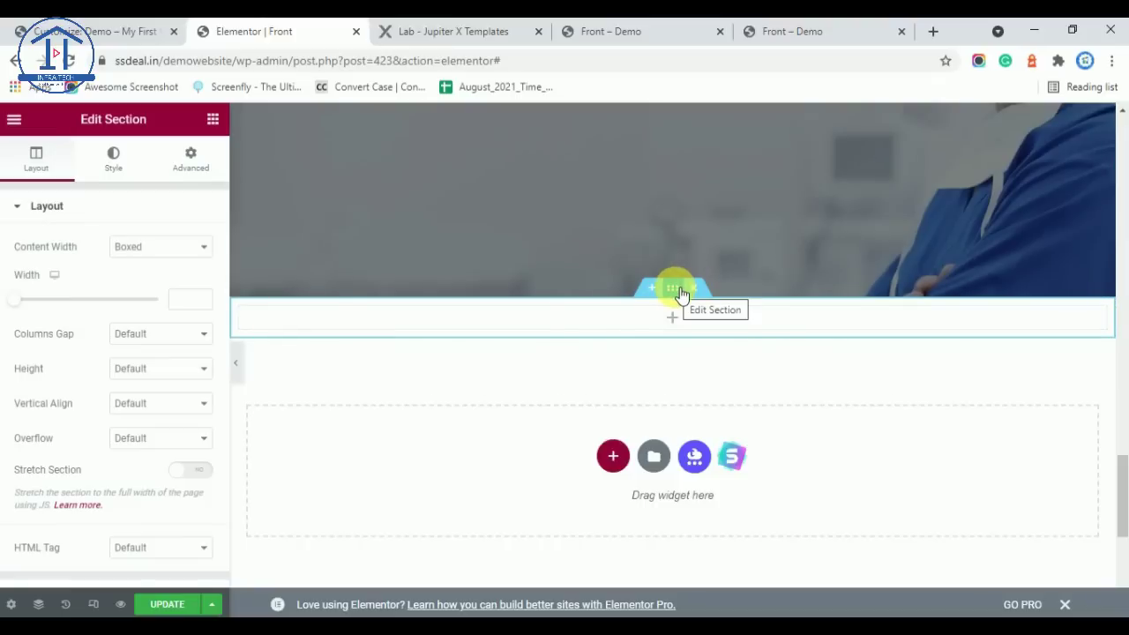
Add a second column to the new section, checking the layout against the template's two-column Immunology block
{"action": "left_click", "coordinate": [464, 26]}
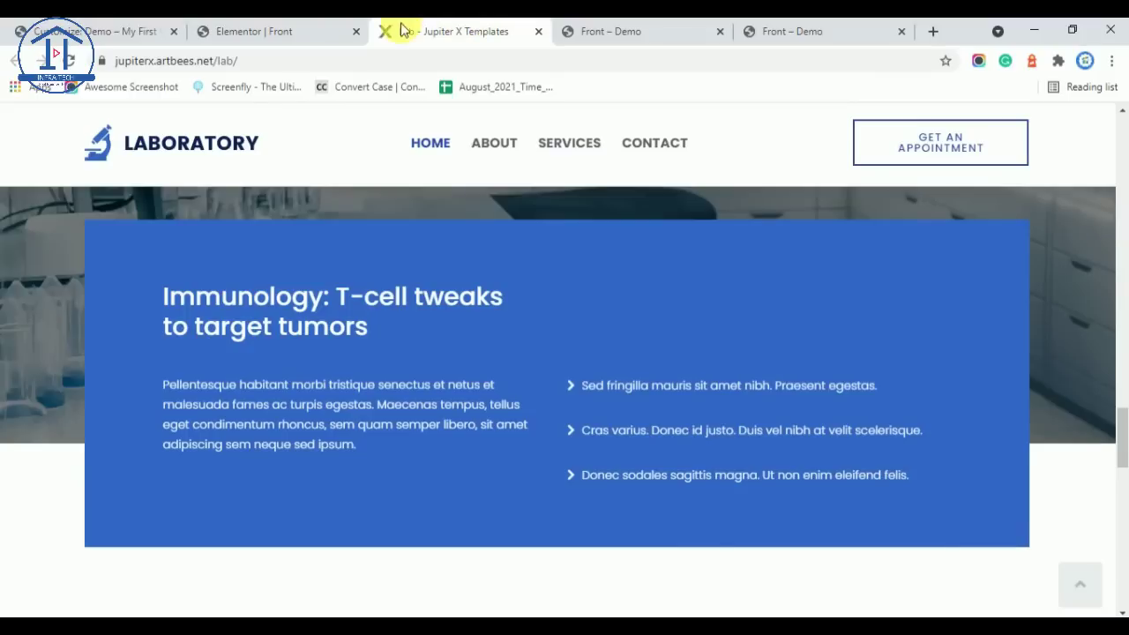
{"action": "left_click", "coordinate": [247, 30]}
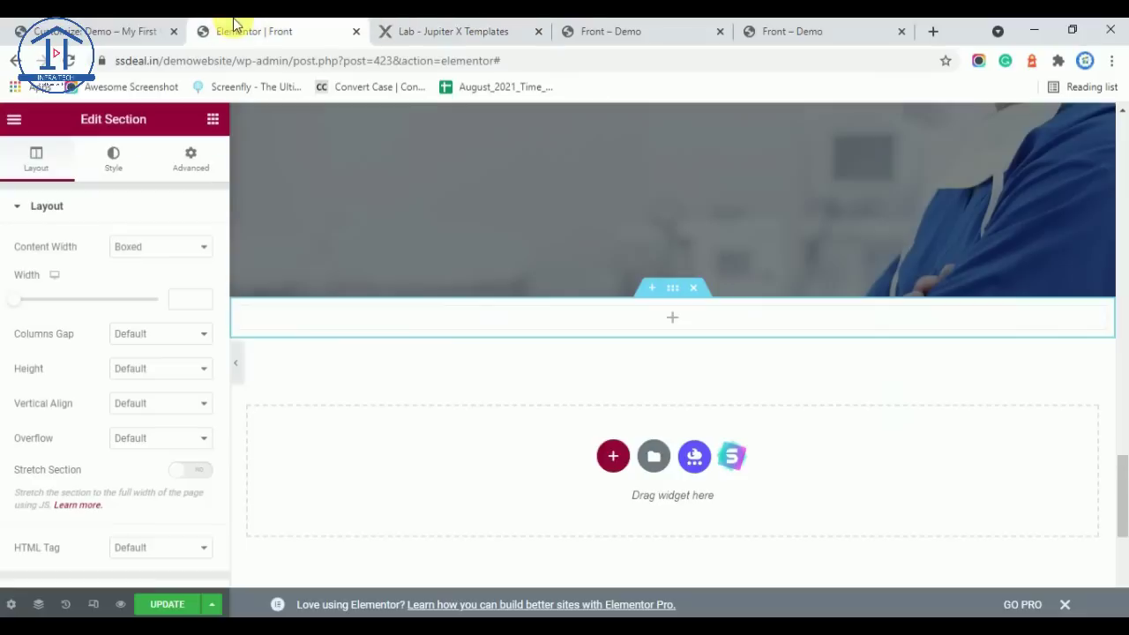
{"action": "left_click", "coordinate": [213, 121]}
{"action": "right_click", "coordinate": [521, 315]}
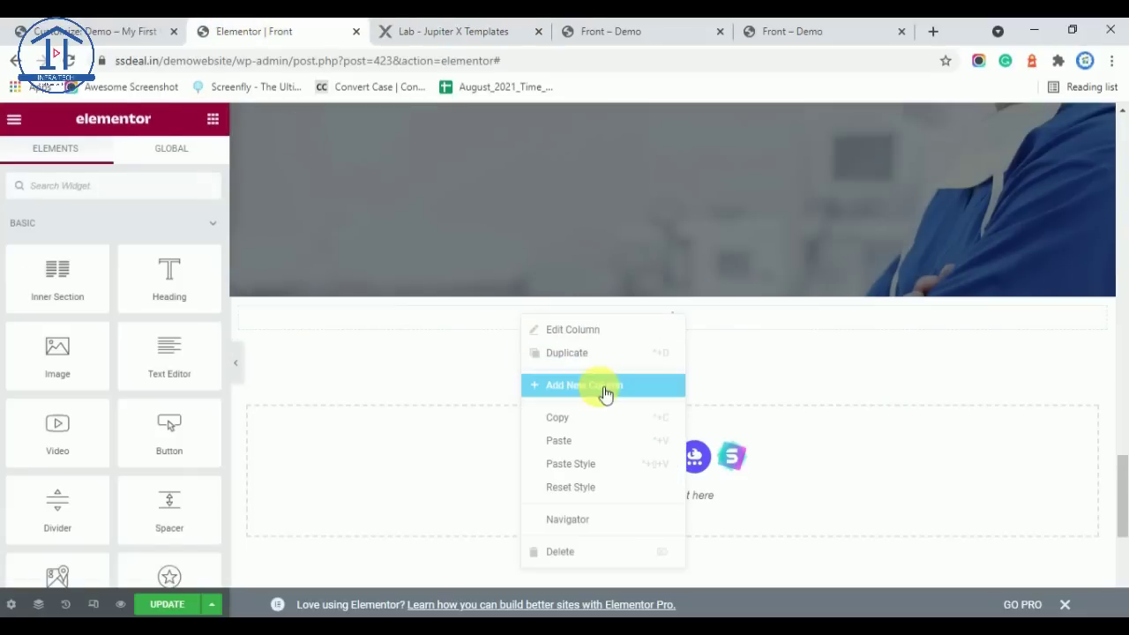
{"action": "left_click", "coordinate": [635, 385]}
{"action": "left_click", "coordinate": [618, 31]}
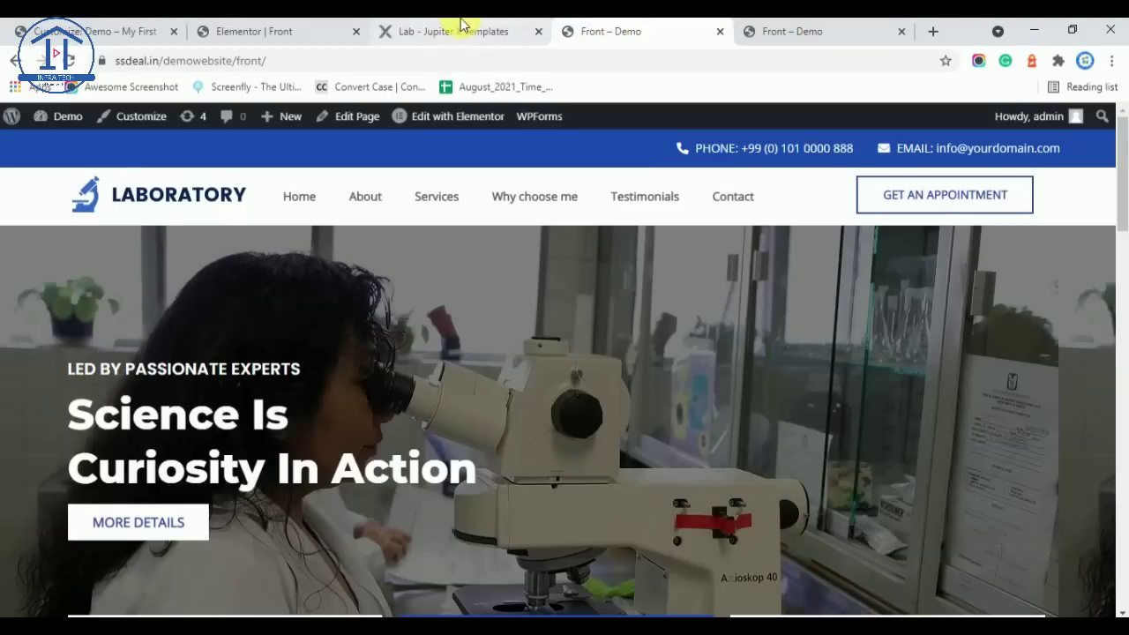
{"action": "left_click", "coordinate": [466, 31]}
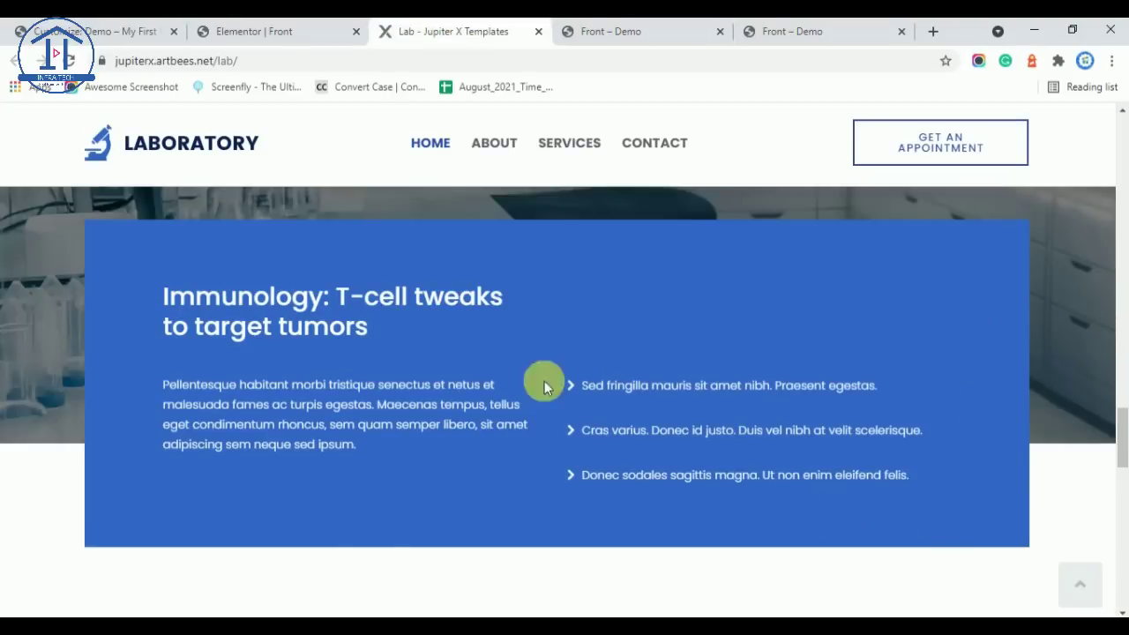
{"action": "left_click", "coordinate": [280, 30]}
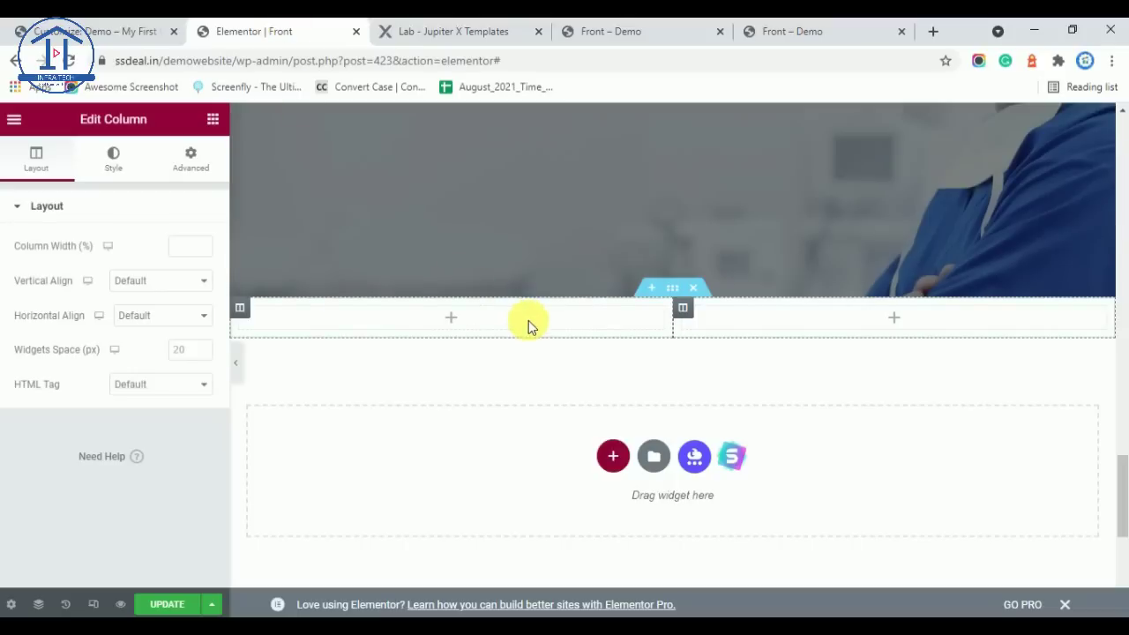
Copy the front page's blue "Phthalates Testing" icon box for reuse in the new section
{"action": "left_click", "coordinate": [451, 317]}
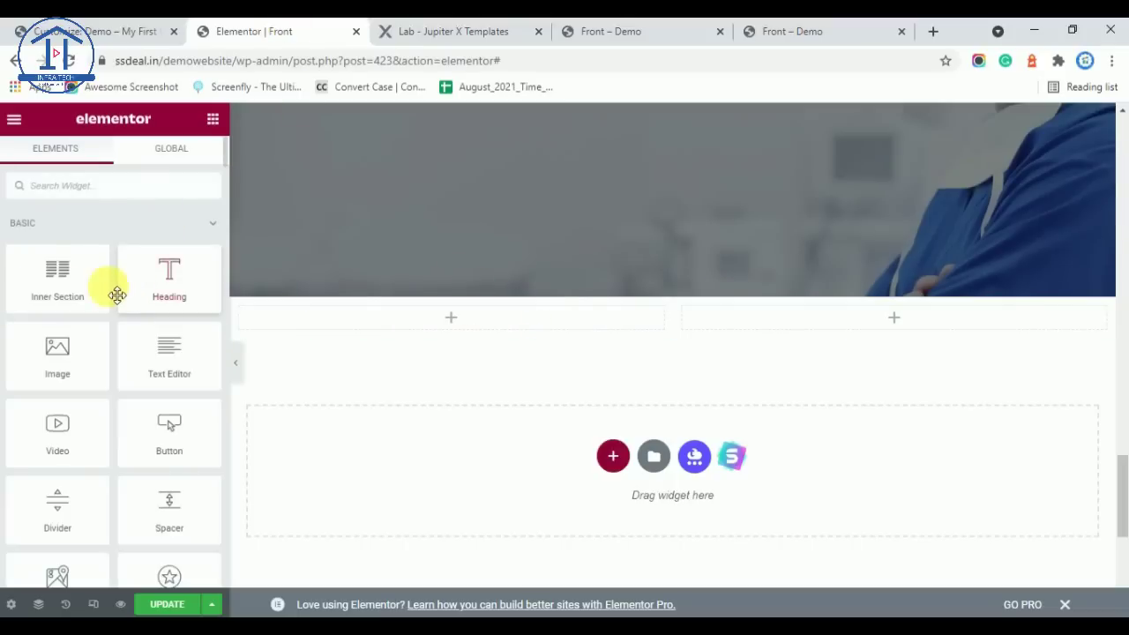
{"action": "left_click", "coordinate": [455, 31]}
{"action": "left_click", "coordinate": [212, 31]}
{"action": "scroll", "coordinate": [538, 384], "scroll_direction": "up", "scroll_amount": 6}
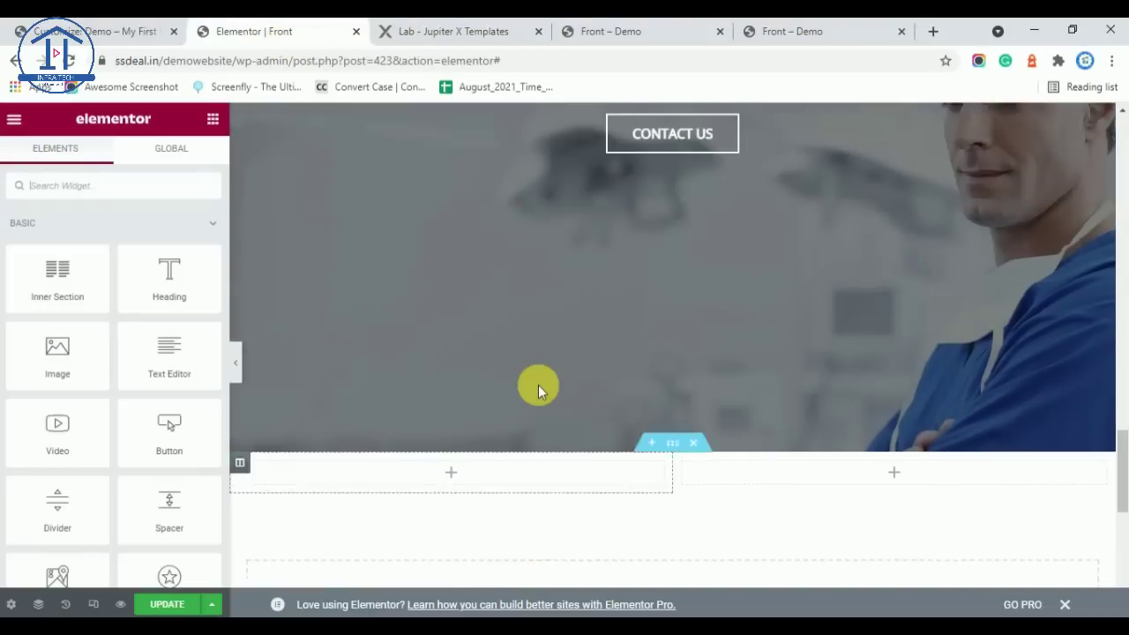
{"action": "scroll", "coordinate": [547, 388], "scroll_direction": "up", "scroll_amount": 10}
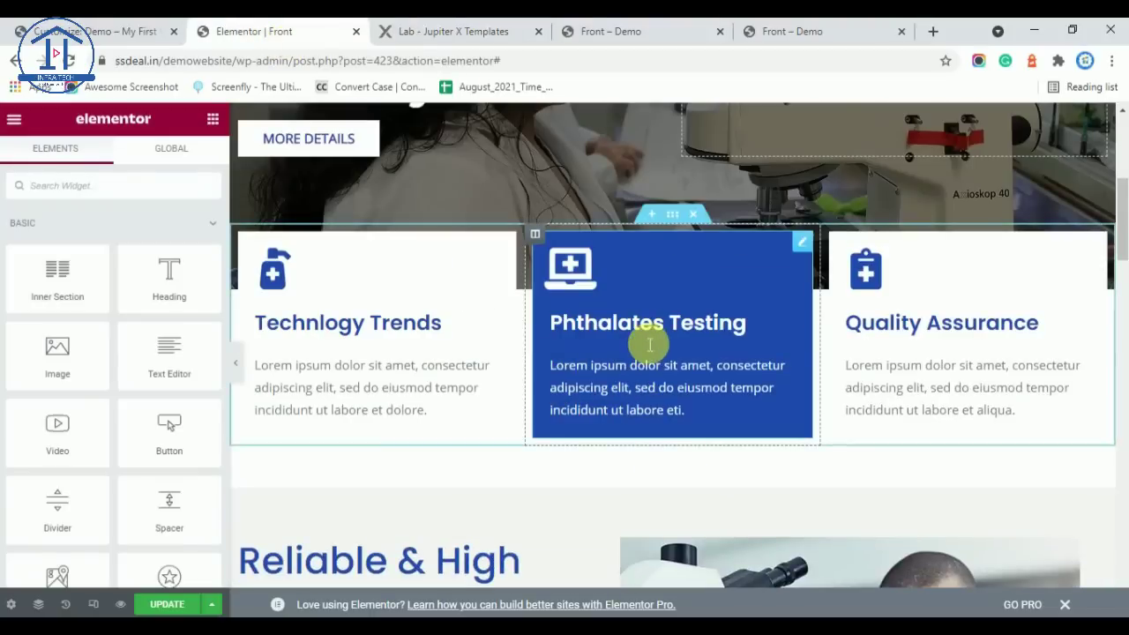
{"action": "right_click", "coordinate": [649, 340]}
{"action": "left_click", "coordinate": [693, 410]}
Paste the copied icon box into the first column of the section below the banner and remove its icon
{"action": "scroll", "coordinate": [652, 334], "scroll_direction": "down", "scroll_amount": 10}
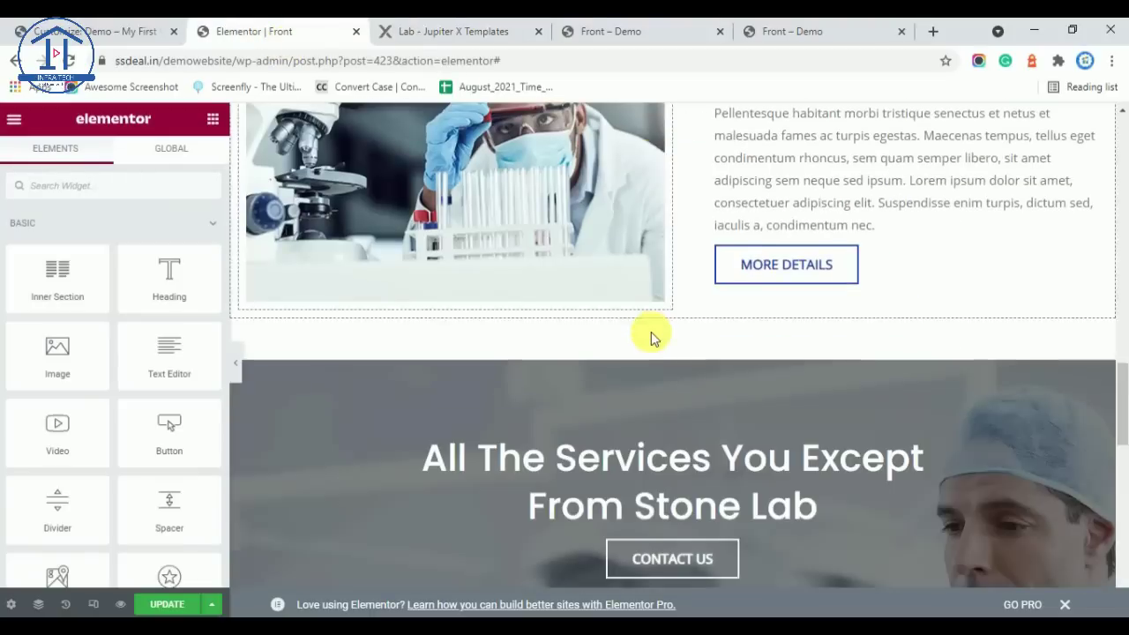
{"action": "scroll", "coordinate": [651, 332], "scroll_direction": "down", "scroll_amount": 7}
{"action": "scroll", "coordinate": [529, 366], "scroll_direction": "up", "scroll_amount": 2}
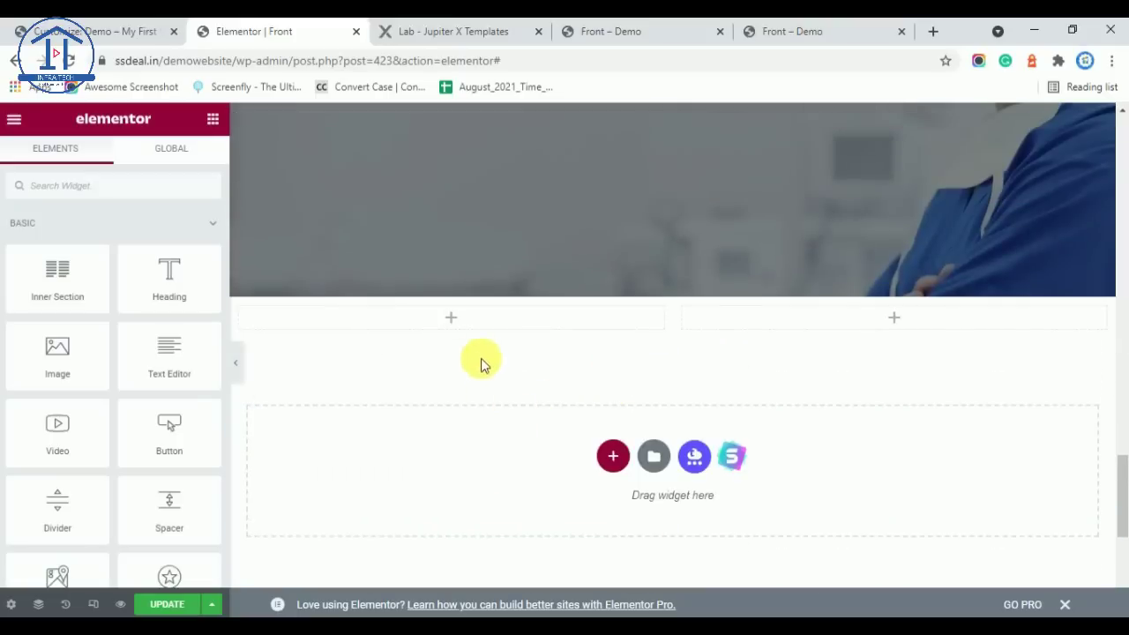
{"action": "right_click", "coordinate": [483, 320]}
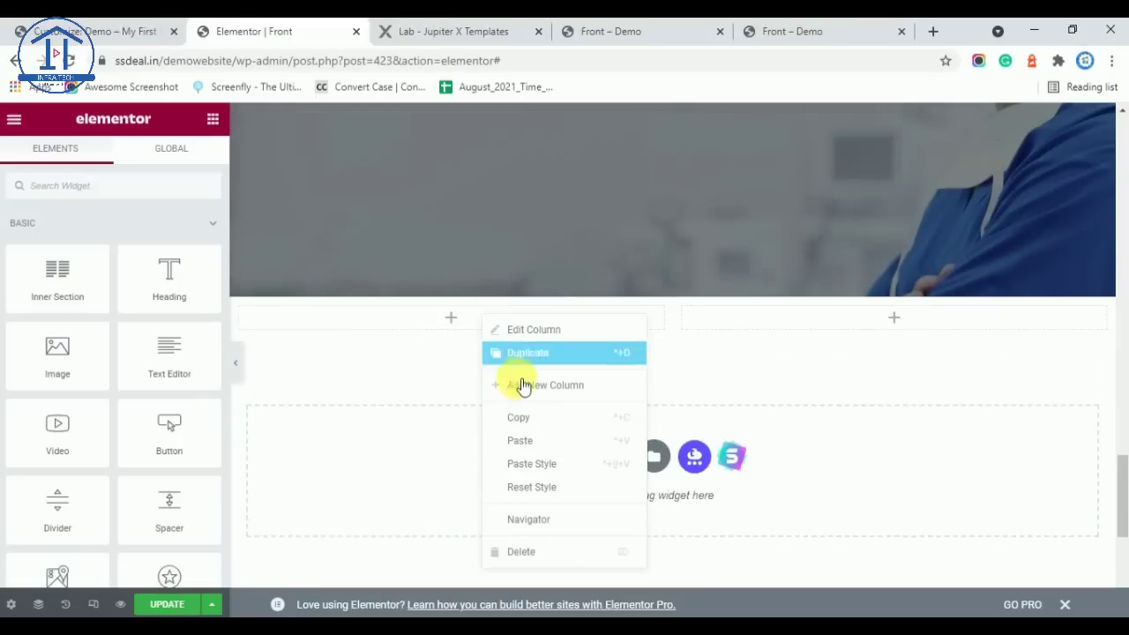
{"action": "left_click", "coordinate": [544, 440]}
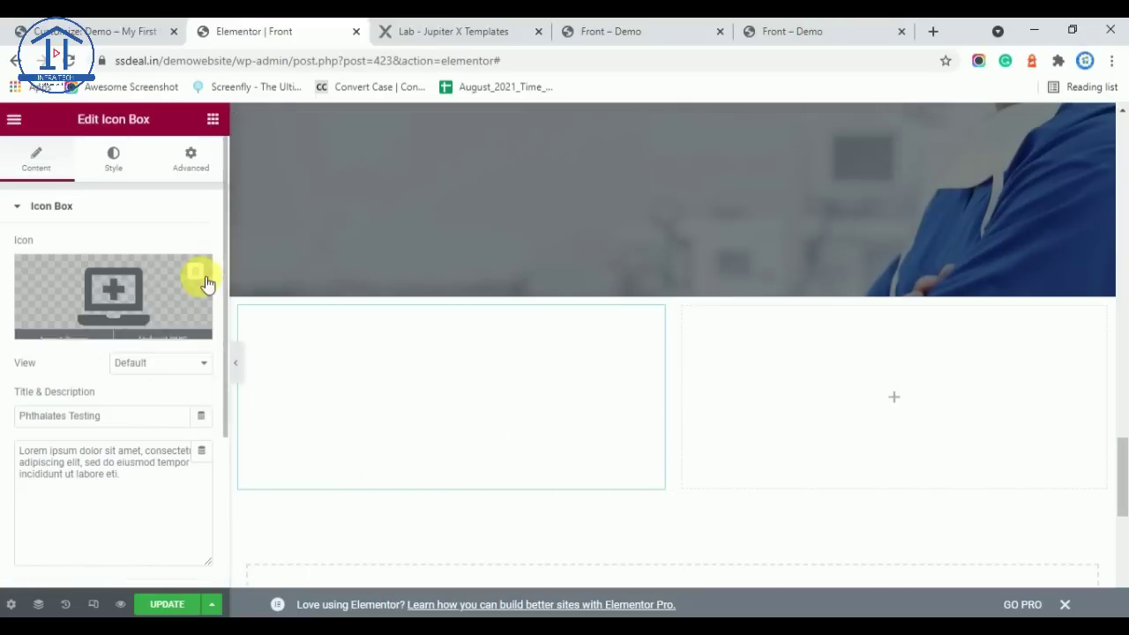
{"action": "left_click", "coordinate": [196, 272]}
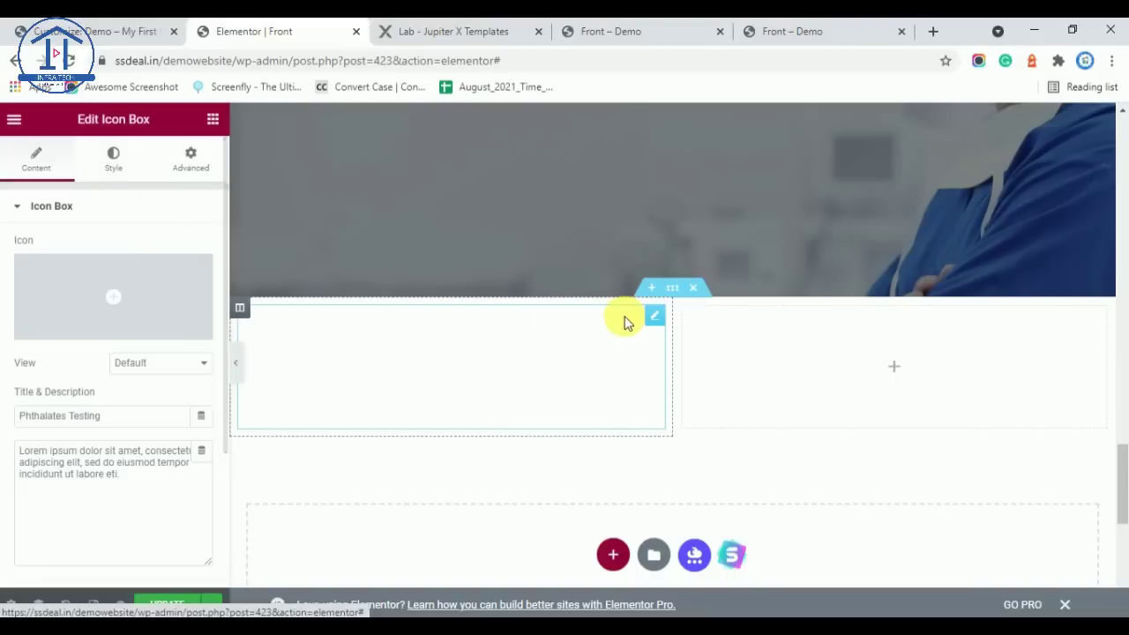
Give the new two-column section a classic background in the global Main Color
{"action": "left_click", "coordinate": [676, 291]}
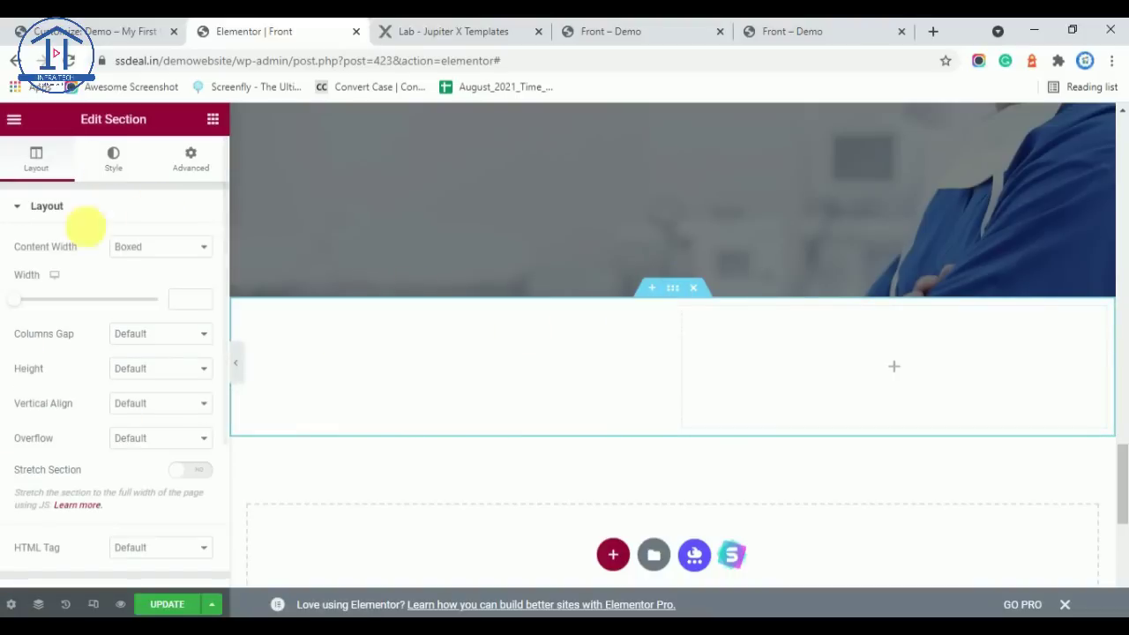
{"action": "left_click", "coordinate": [113, 159]}
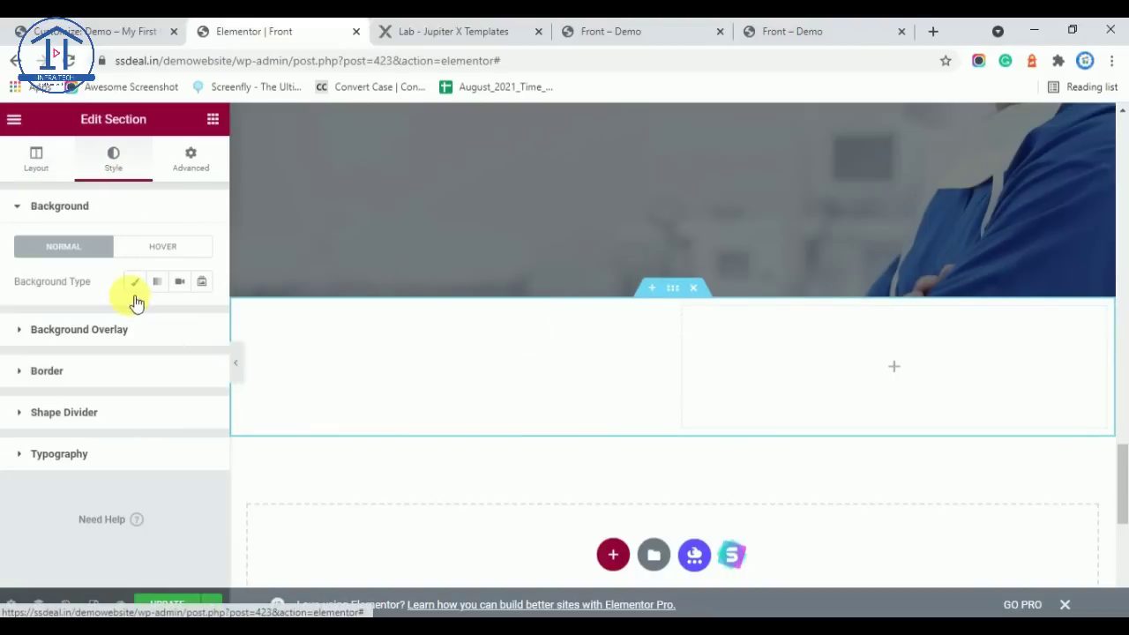
{"action": "left_click", "coordinate": [134, 281]}
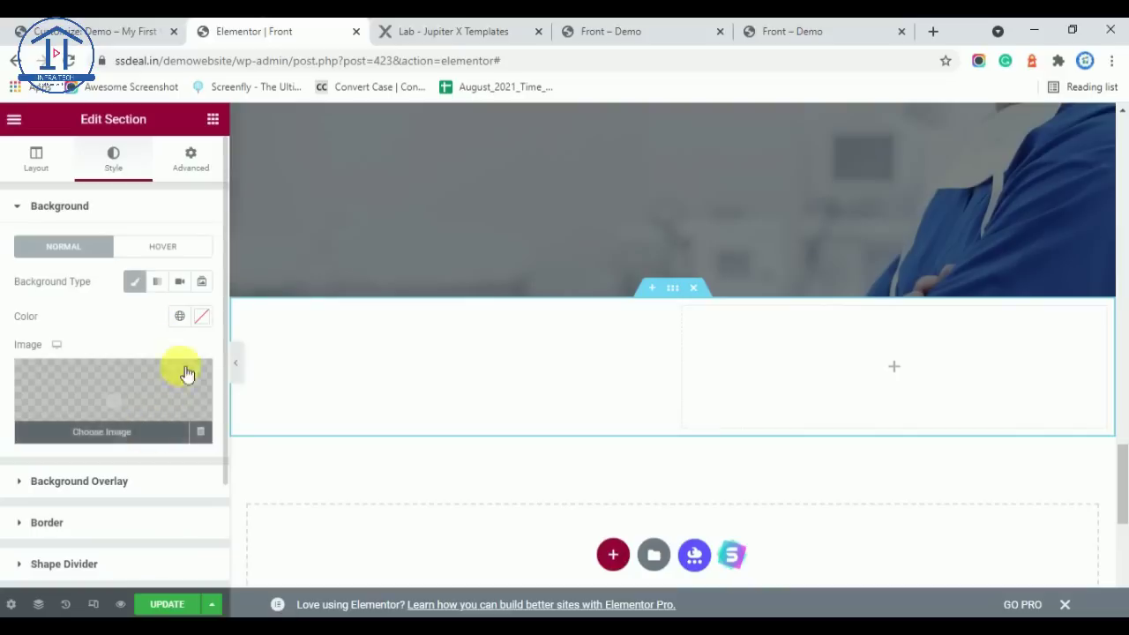
{"action": "left_click", "coordinate": [180, 316]}
{"action": "scroll", "coordinate": [197, 436], "scroll_direction": "down", "scroll_amount": 5}
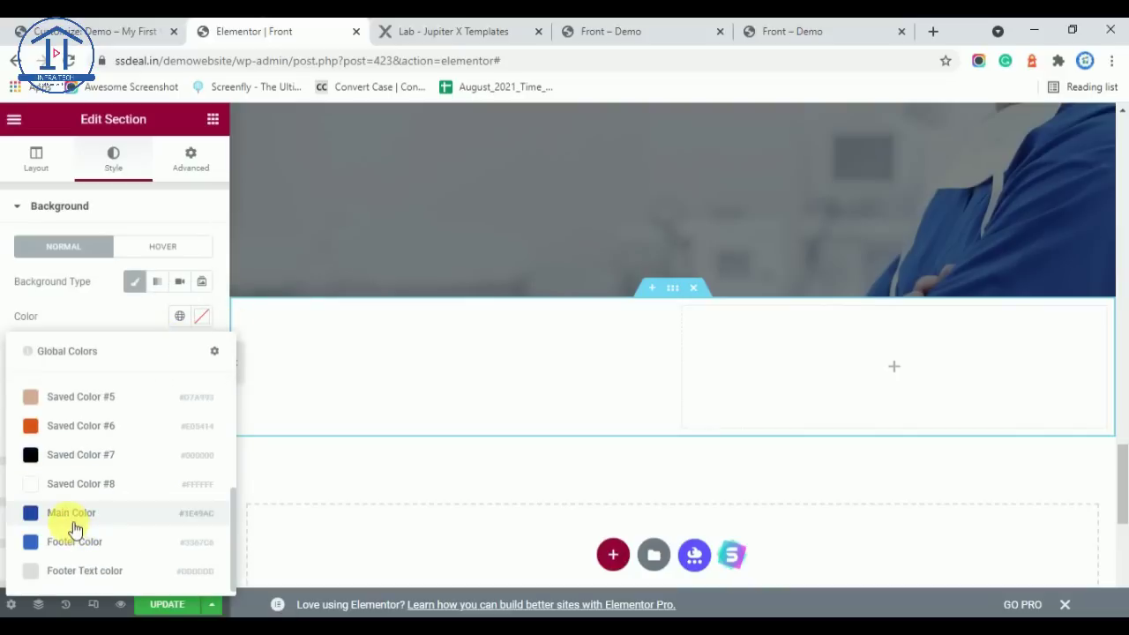
{"action": "left_click", "coordinate": [75, 515]}
Replace the pasted icon box's title with "Immunology: T-cell tweaks to target tumors" copied from the Lab template
{"action": "left_click", "coordinate": [438, 25]}
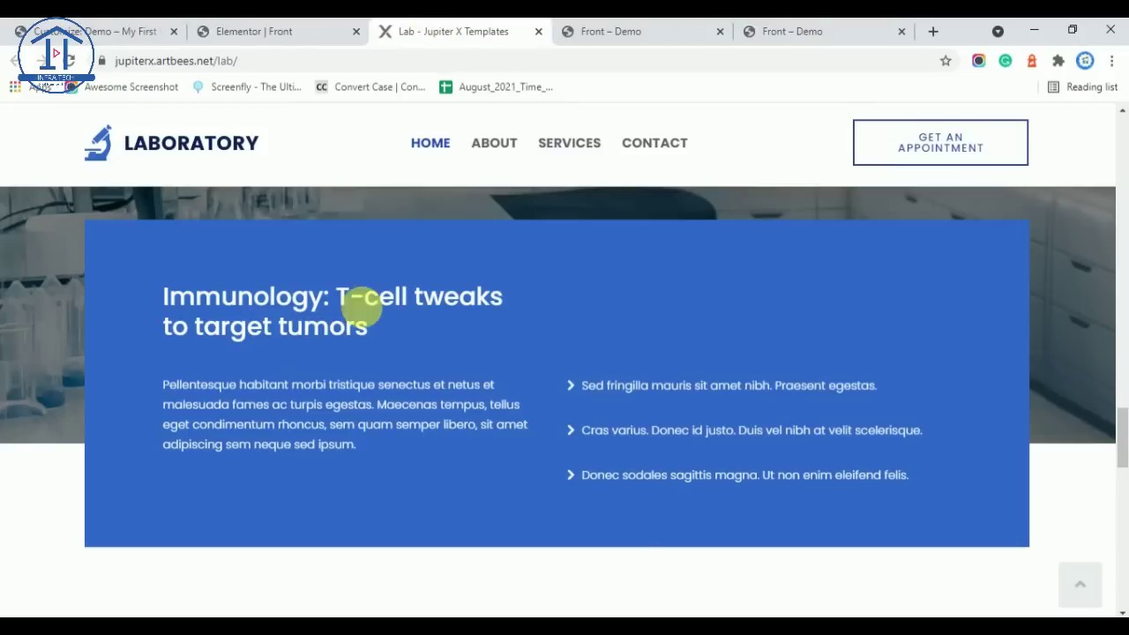
{"action": "left_click_drag", "start_coordinate": [371, 327], "coordinate": [157, 298]}
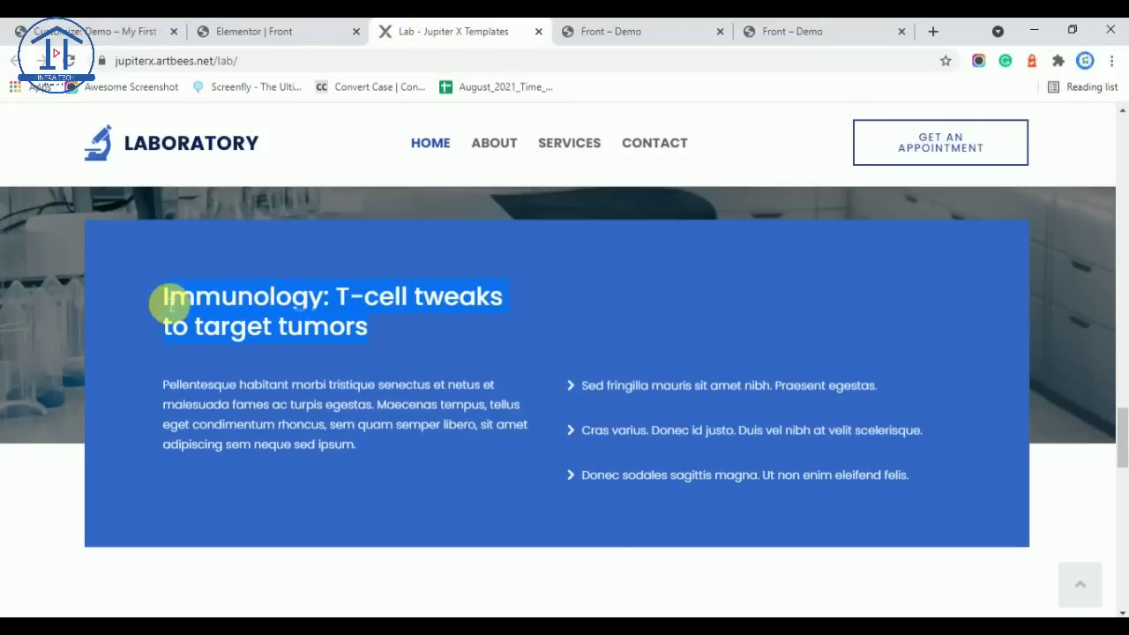
{"action": "left_click", "coordinate": [237, 31]}
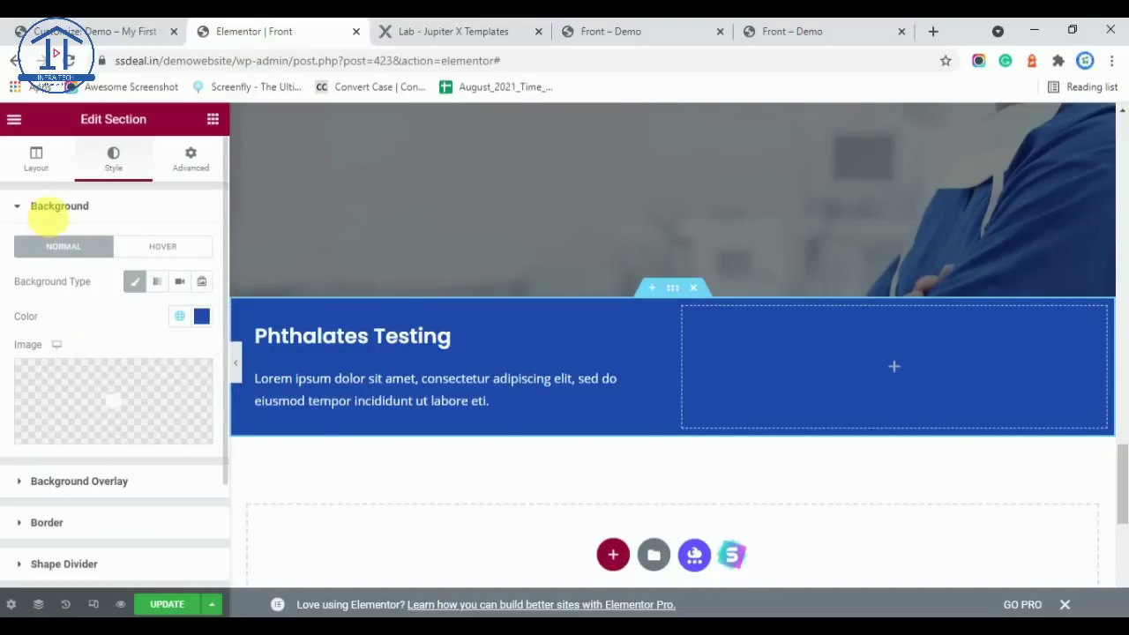
{"action": "left_click", "coordinate": [37, 160]}
{"action": "left_click", "coordinate": [486, 345]}
{"action": "left_click_drag", "start_coordinate": [106, 416], "coordinate": [27, 418]}
{"action": "key", "text": "ctrl+v"}
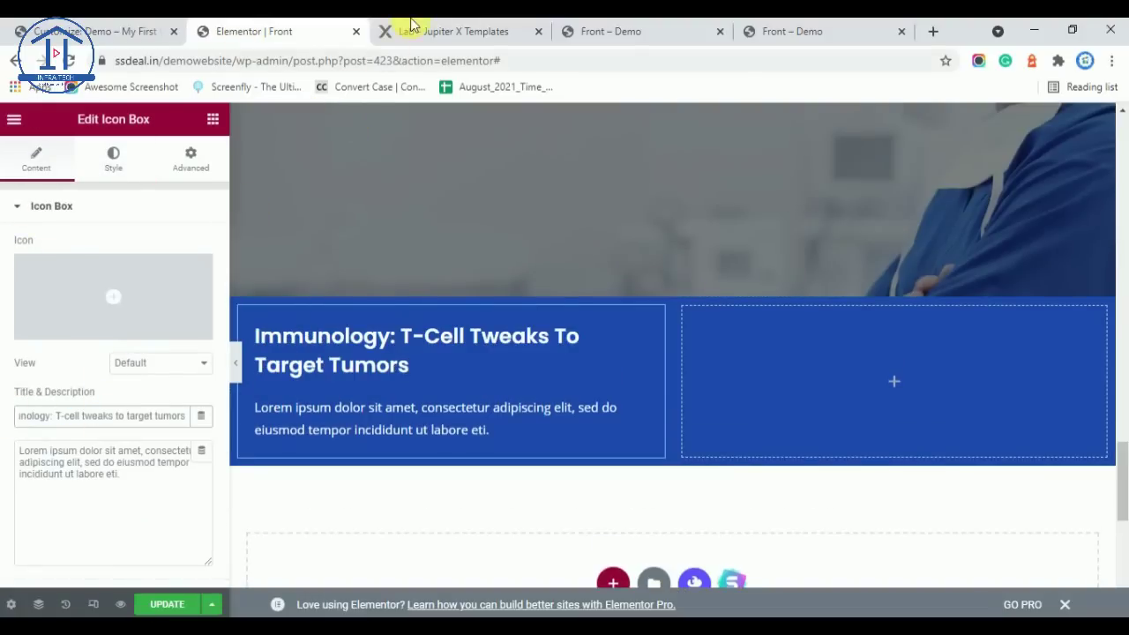
Replace the icon box's description with the template's Immunology paragraph beginning "Pellentesque habitant morbi tristique senectus"
{"action": "left_click", "coordinate": [406, 29]}
{"action": "left_click_drag", "start_coordinate": [326, 444], "coordinate": [153, 391]}
{"action": "key", "text": "ctrl+c"}
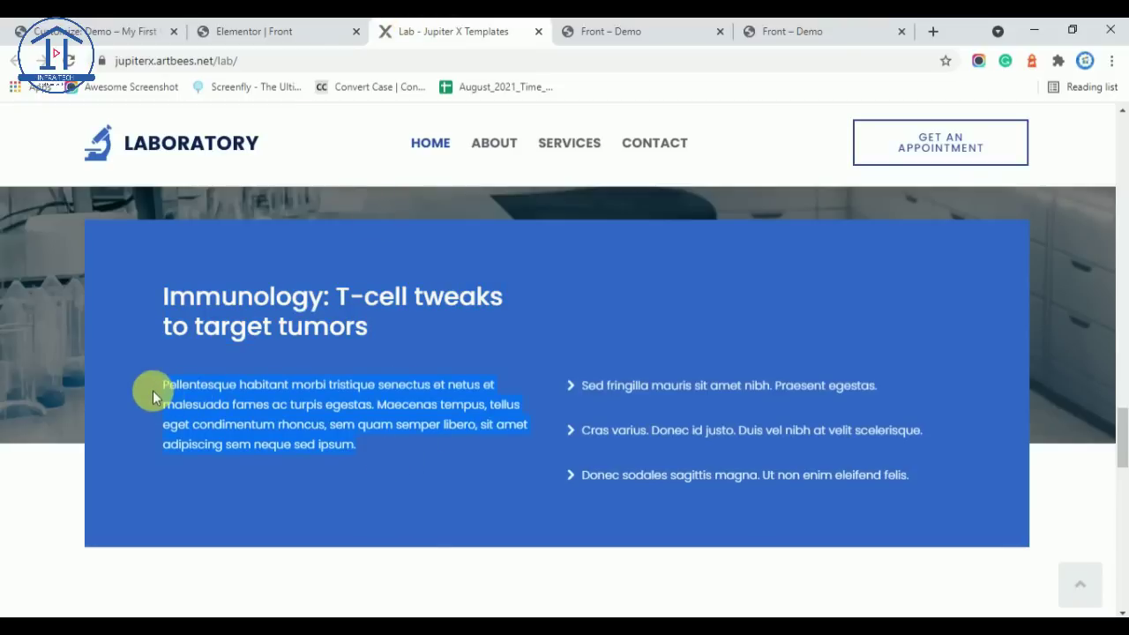
{"action": "left_click", "coordinate": [256, 31]}
{"action": "left_click", "coordinate": [123, 480]}
{"action": "key", "text": "ctrl+a"}
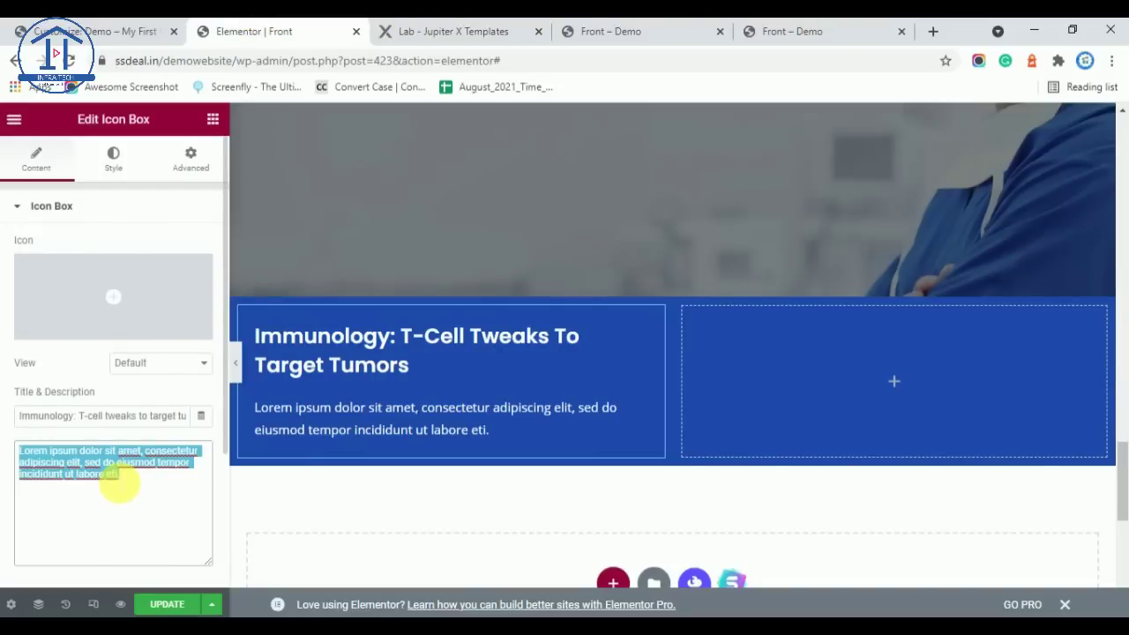
{"action": "key", "text": "ctrl+v"}
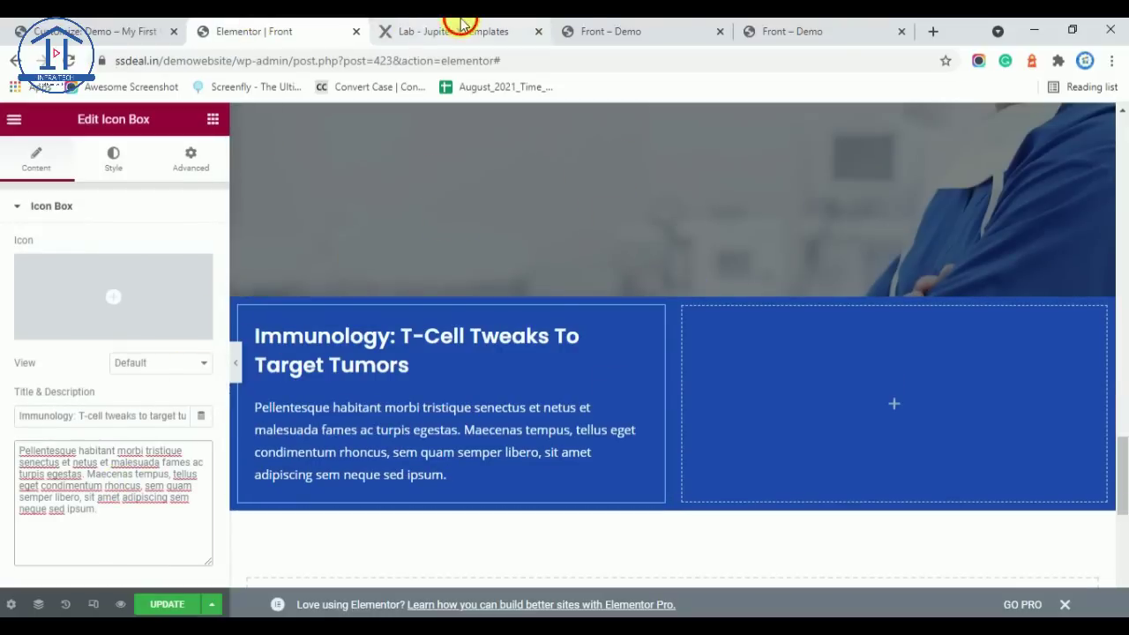
Copy the icon list from the "Reliable & High Quality Laboratory" section, after checking the Lab template's Immunology block
{"action": "left_click", "coordinate": [461, 26]}
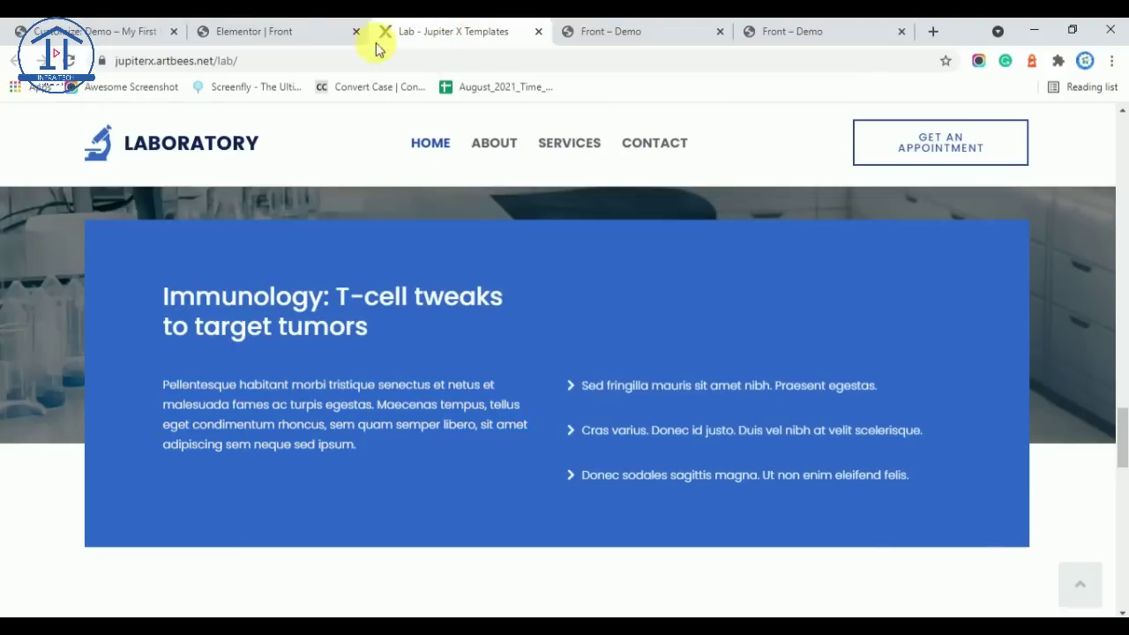
{"action": "left_click", "coordinate": [318, 32]}
{"action": "scroll", "coordinate": [524, 372], "scroll_direction": "up", "scroll_amount": 3}
{"action": "scroll", "coordinate": [525, 372], "scroll_direction": "up", "scroll_amount": 4}
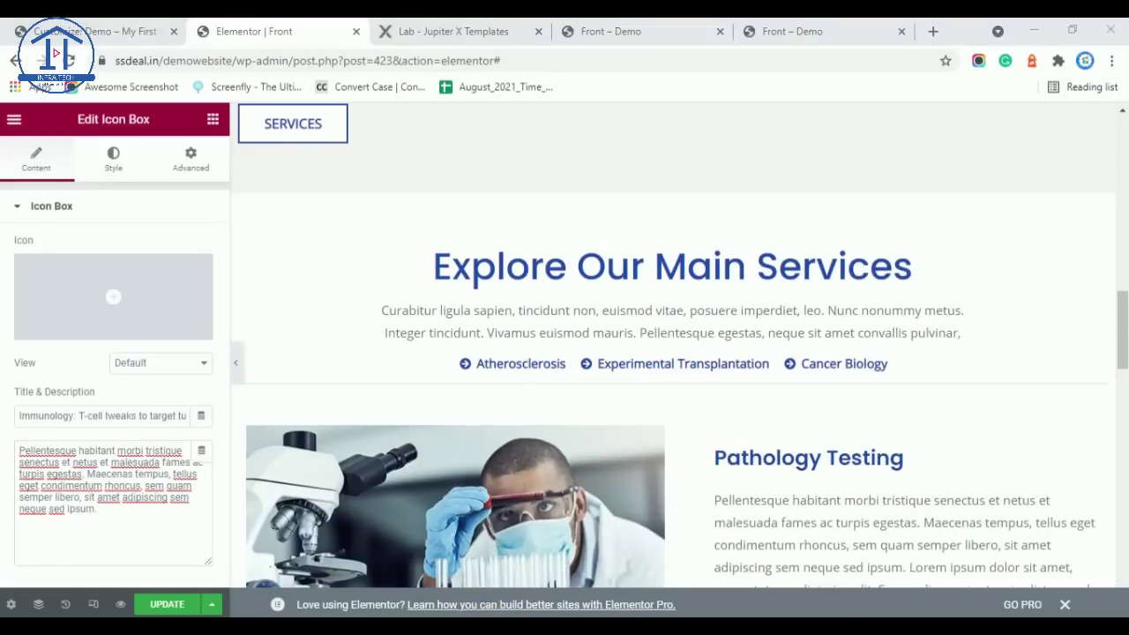
{"action": "scroll", "coordinate": [416, 434], "scroll_direction": "down", "scroll_amount": 7}
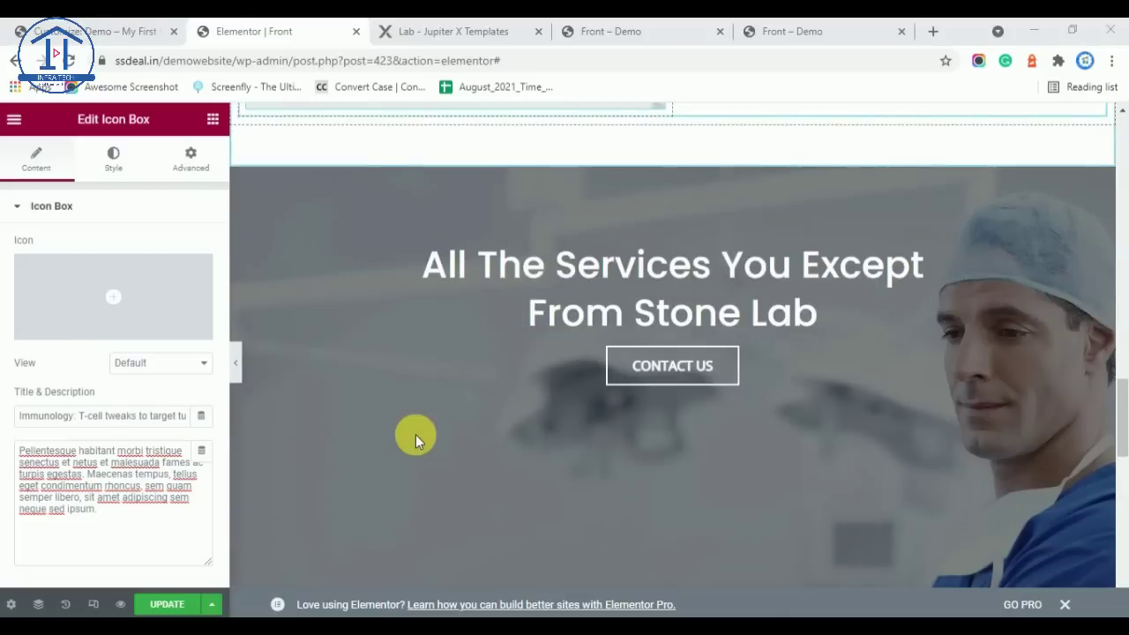
{"action": "scroll", "coordinate": [433, 448], "scroll_direction": "up", "scroll_amount": 2}
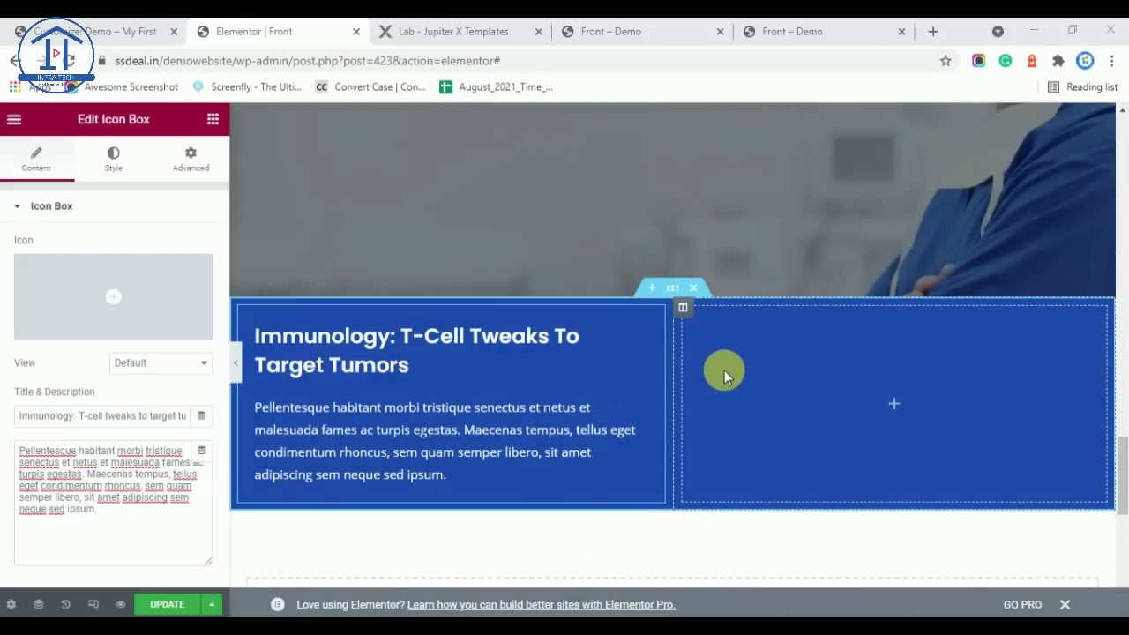
{"action": "scroll", "coordinate": [724, 371], "scroll_direction": "up", "scroll_amount": 4}
{"action": "scroll", "coordinate": [729, 380], "scroll_direction": "up", "scroll_amount": 3}
{"action": "scroll", "coordinate": [718, 366], "scroll_direction": "down", "scroll_amount": 2}
{"action": "scroll", "coordinate": [681, 290], "scroll_direction": "up", "scroll_amount": 6}
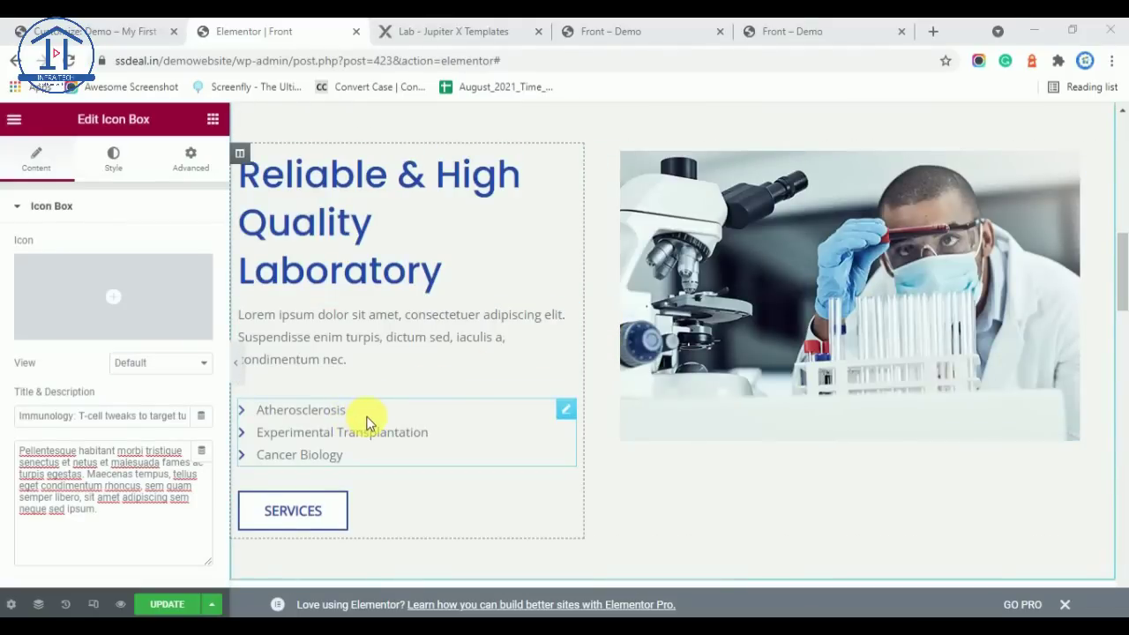
{"action": "right_click", "coordinate": [369, 424]}
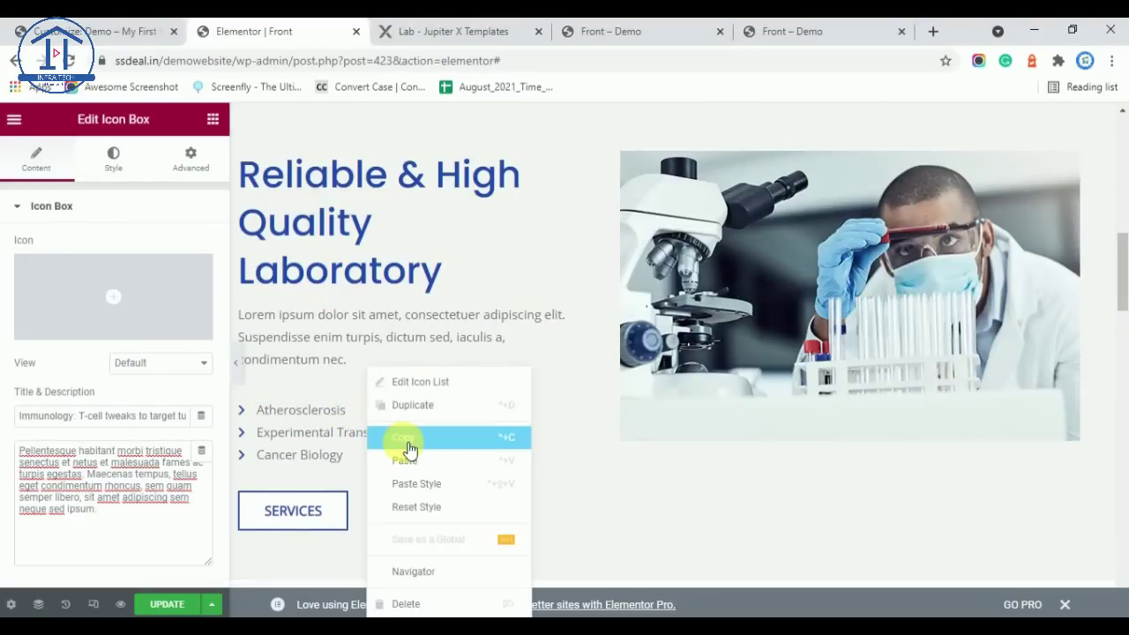
{"action": "left_click", "coordinate": [403, 438]}
Paste the copied icon list into the empty second column of the blue Immunology section
{"action": "scroll", "coordinate": [500, 383], "scroll_direction": "down", "scroll_amount": 8}
{"action": "scroll", "coordinate": [500, 383], "scroll_direction": "down", "scroll_amount": 5}
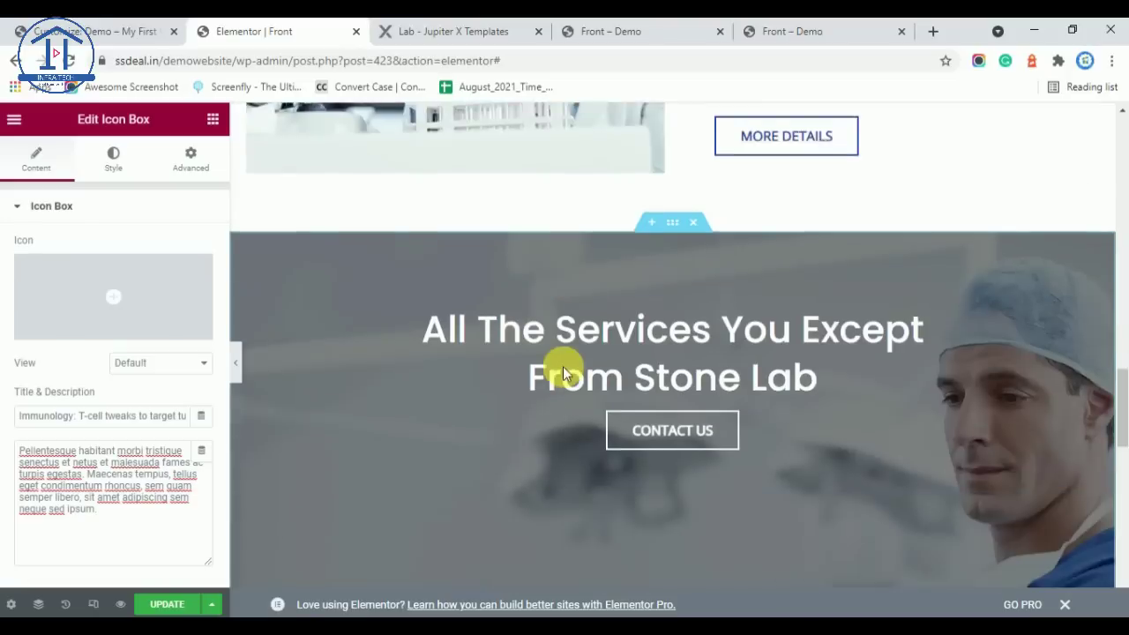
{"action": "scroll", "coordinate": [749, 472], "scroll_direction": "down", "scroll_amount": 5}
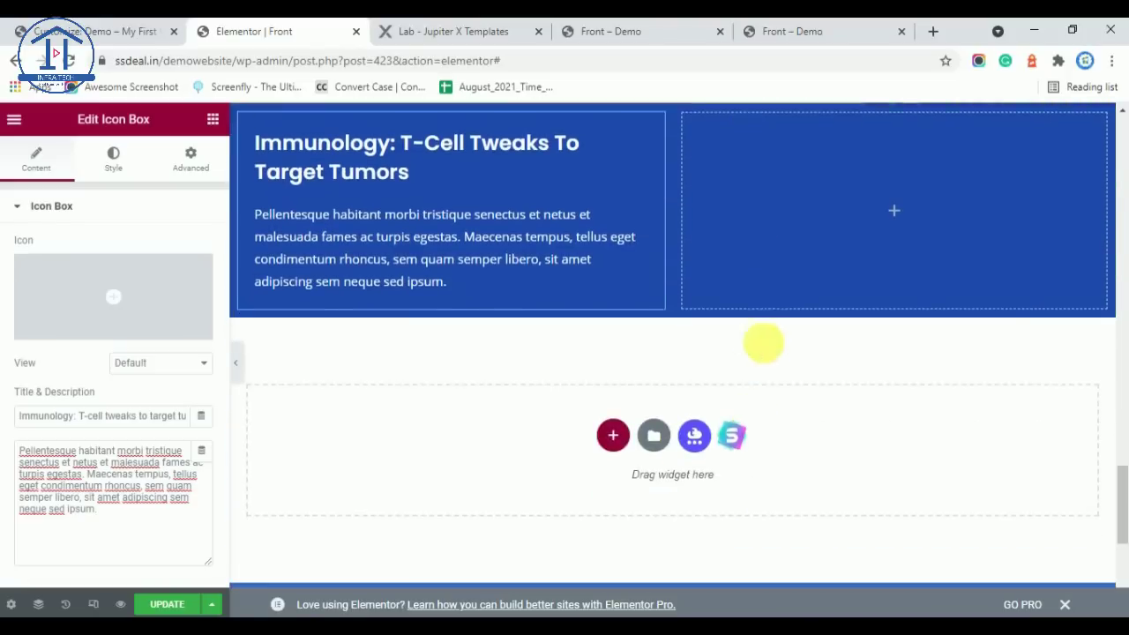
{"action": "right_click", "coordinate": [788, 197]}
{"action": "left_click", "coordinate": [835, 326]}
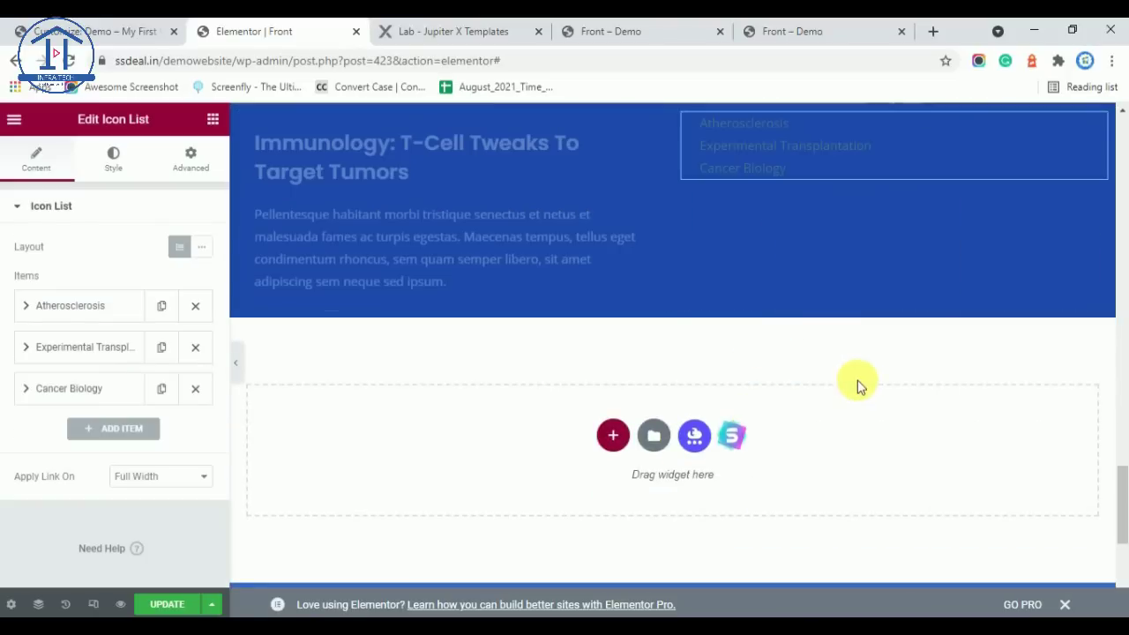
Set the vertical alignment of the Immunology section's second column to Bottom
{"action": "scroll", "coordinate": [869, 392], "scroll_direction": "up", "scroll_amount": 3}
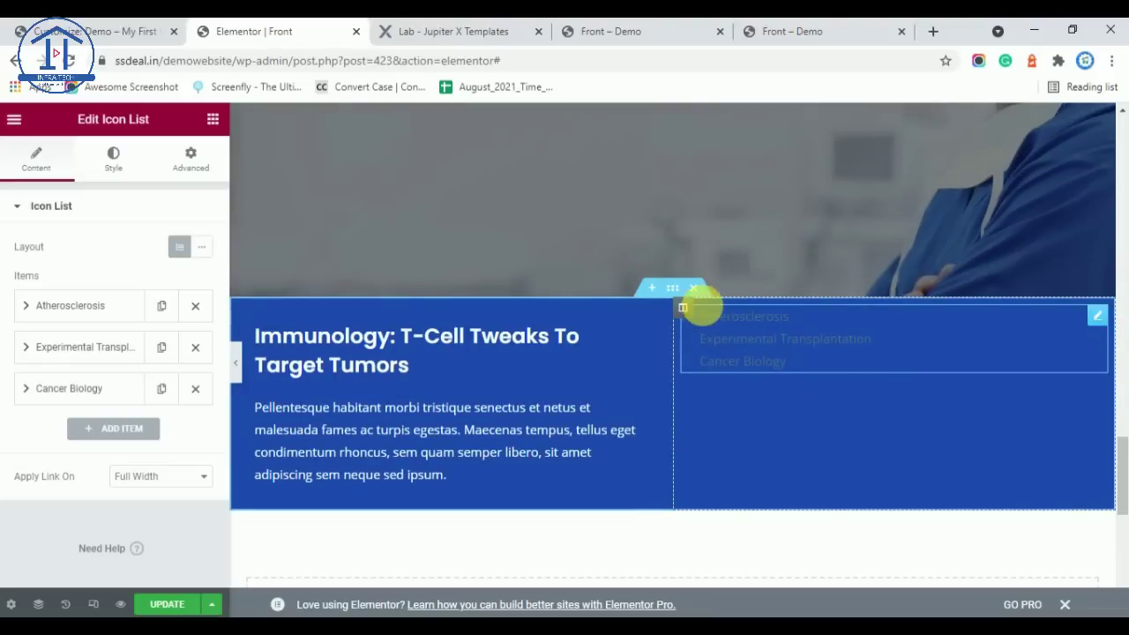
{"action": "left_click", "coordinate": [683, 308]}
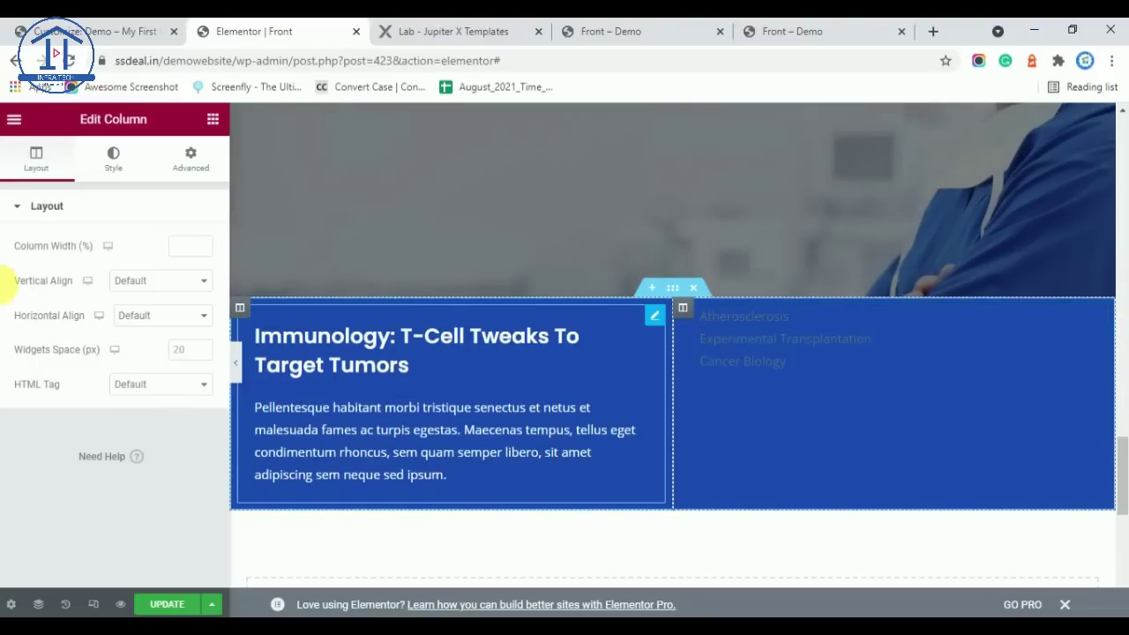
{"action": "left_click", "coordinate": [119, 166]}
{"action": "left_click", "coordinate": [31, 168]}
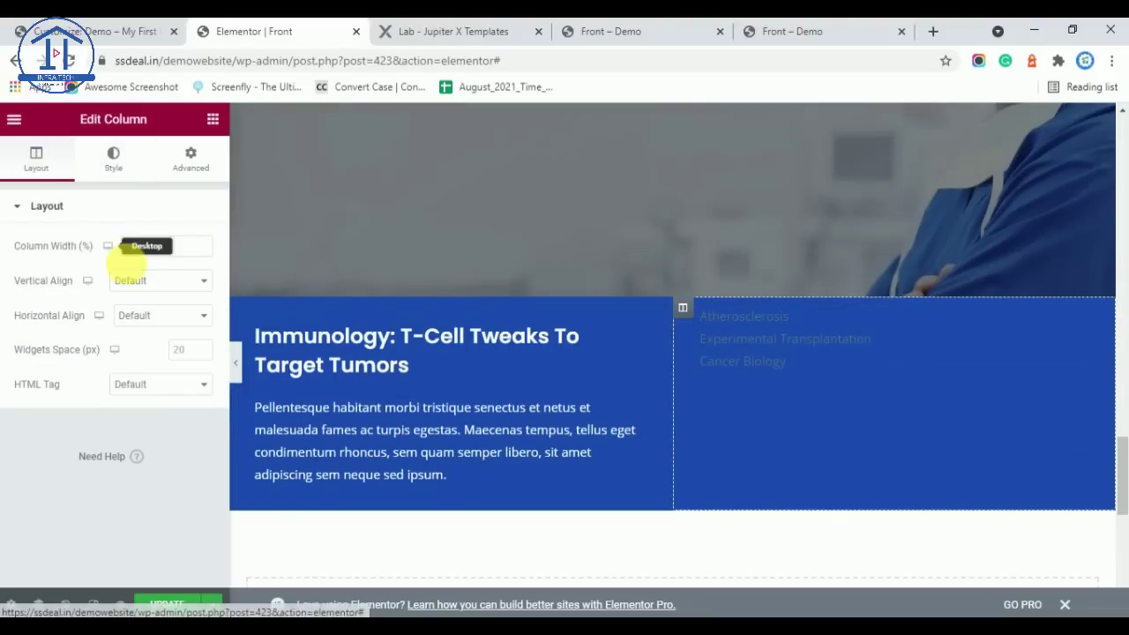
{"action": "left_click", "coordinate": [152, 283]}
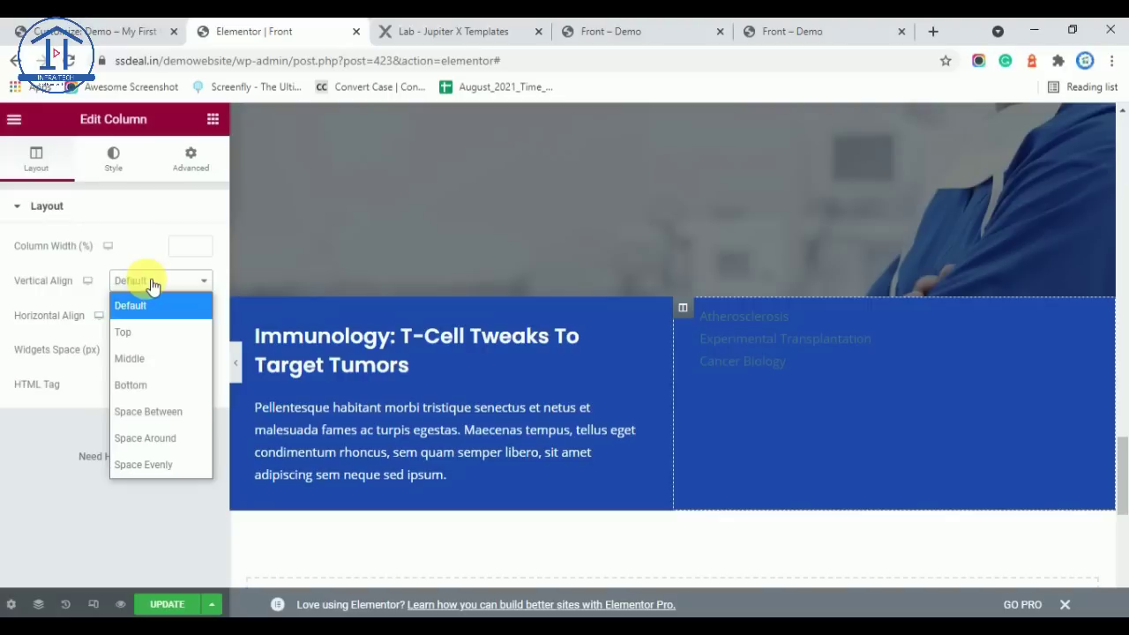
{"action": "left_click", "coordinate": [167, 383]}
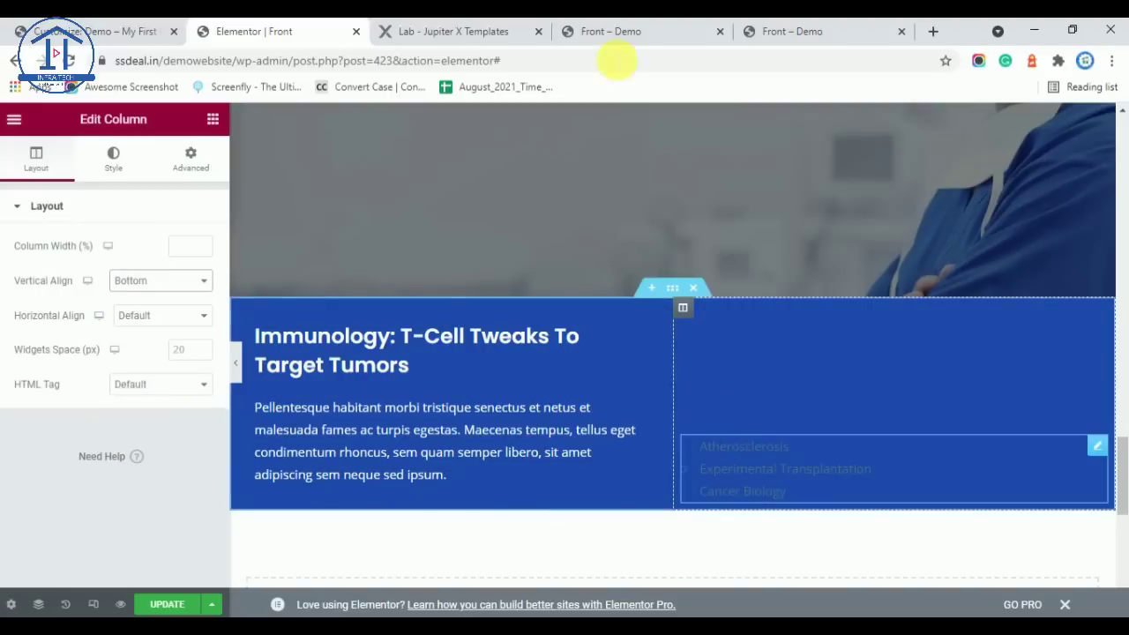
Set the pasted list's icon color to the white global Saved Color #2 and its icon hover color to the dark blue global color
{"action": "left_click", "coordinate": [431, 31]}
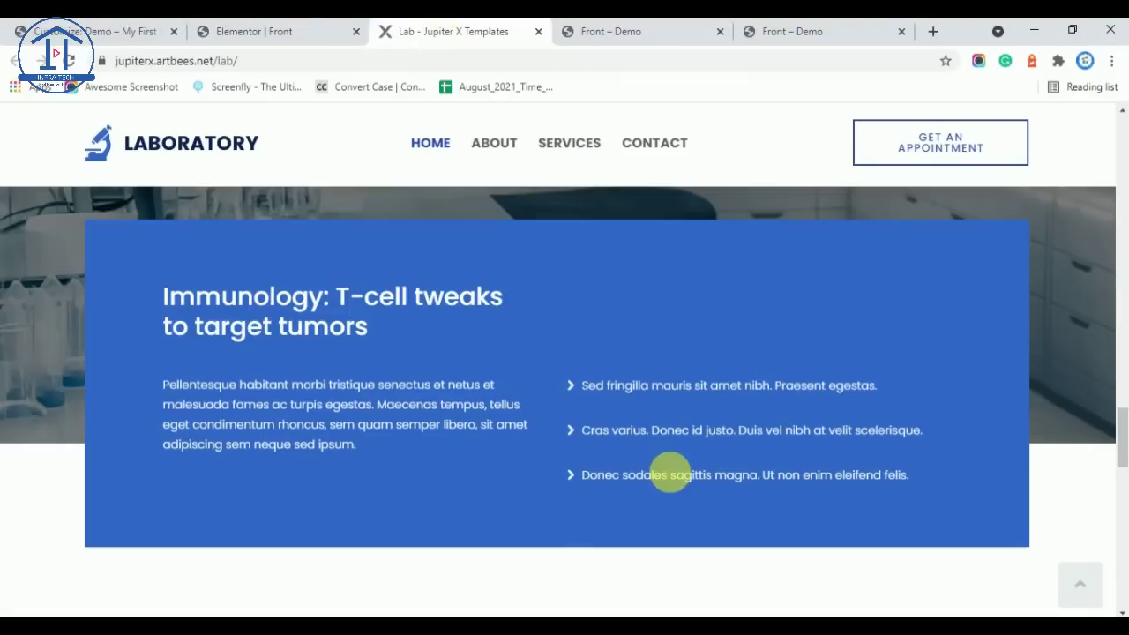
{"action": "left_click", "coordinate": [238, 31]}
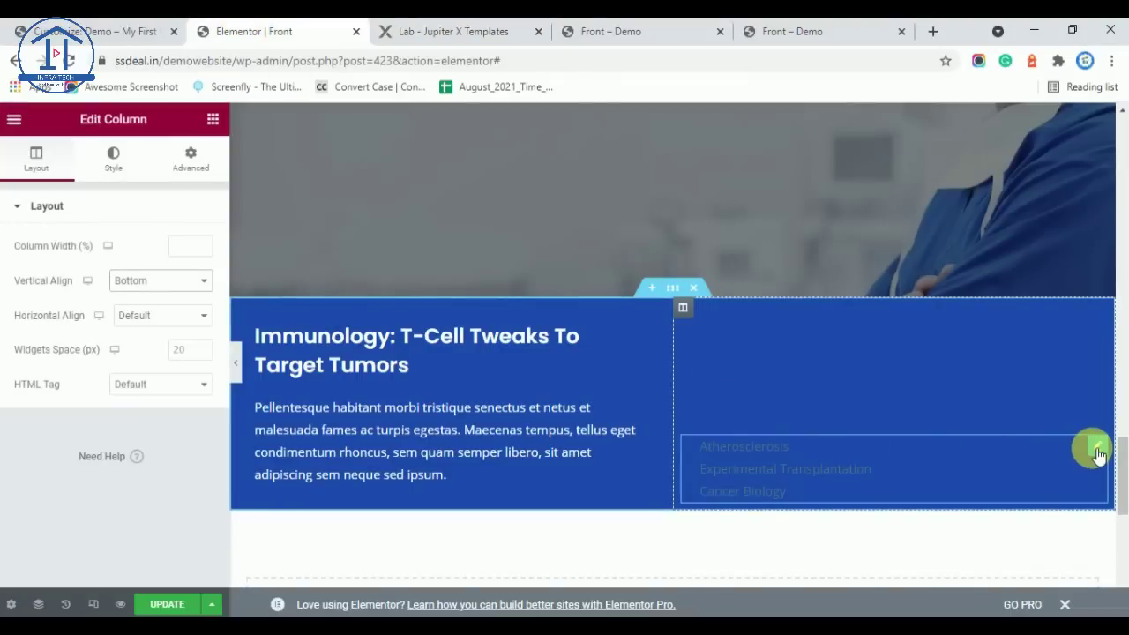
{"action": "left_click", "coordinate": [1099, 450]}
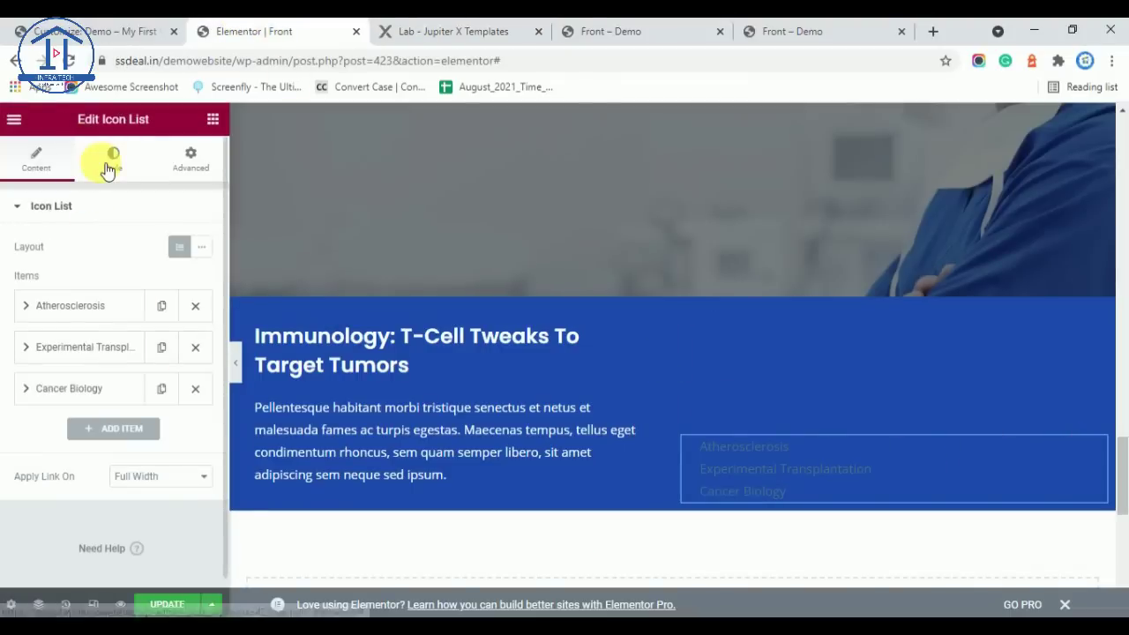
{"action": "left_click", "coordinate": [108, 164]}
{"action": "left_click", "coordinate": [118, 389]}
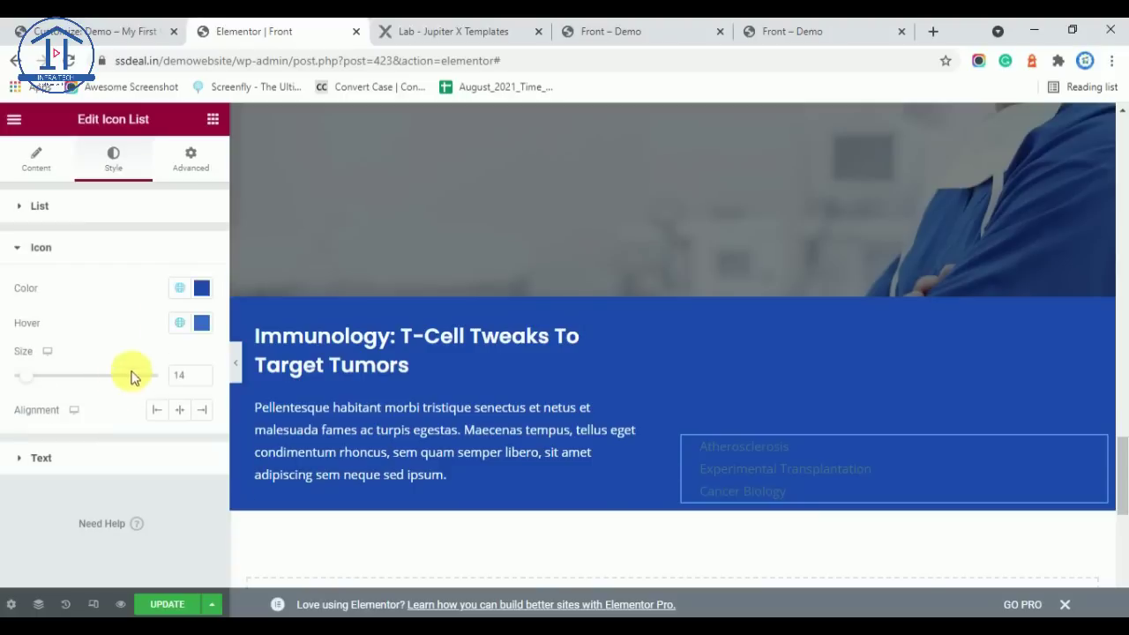
{"action": "left_click", "coordinate": [188, 289]}
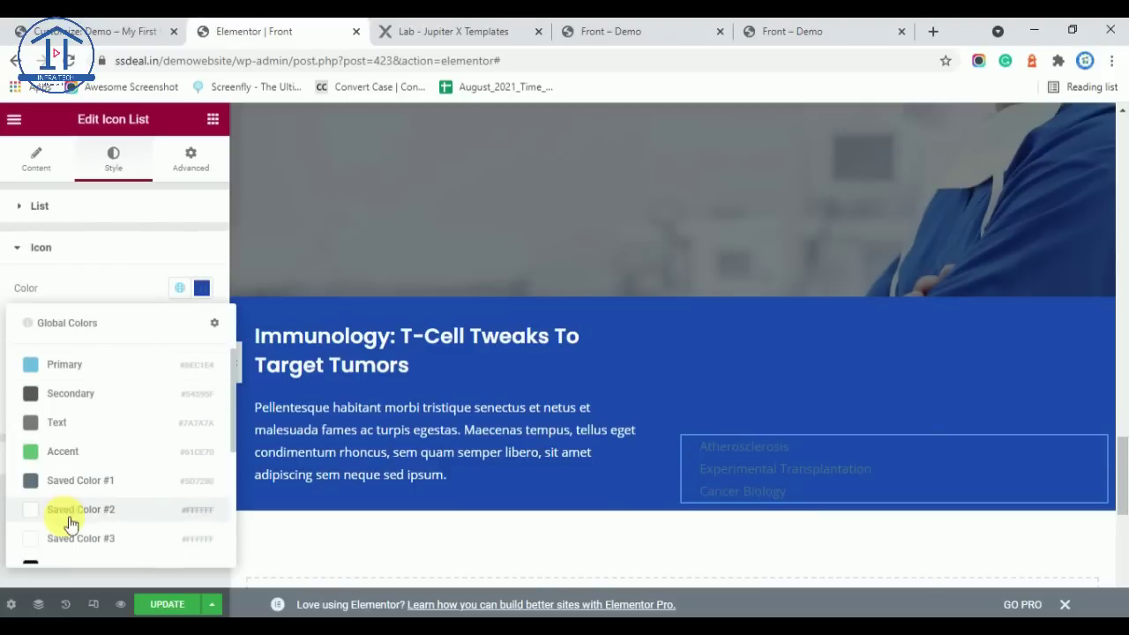
{"action": "left_click", "coordinate": [71, 516]}
{"action": "left_click", "coordinate": [179, 323]}
{"action": "scroll", "coordinate": [58, 503], "scroll_direction": "down", "scroll_amount": 5}
{"action": "left_click", "coordinate": [70, 554]}
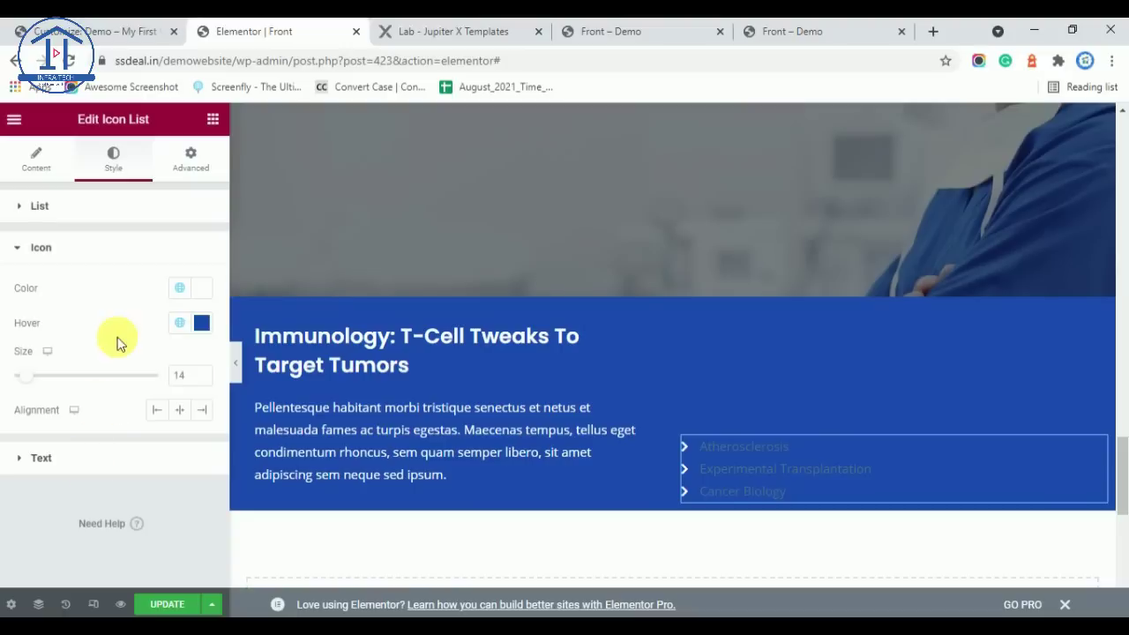
Set the icon list's text color to the white global Saved Color #2
{"action": "left_click", "coordinate": [94, 457]}
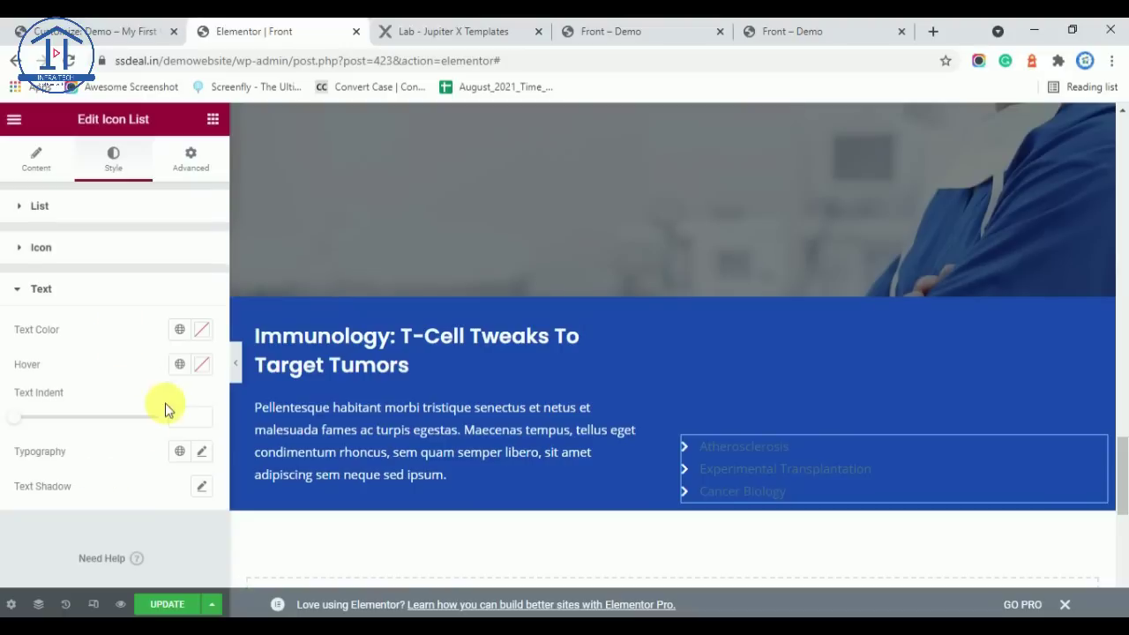
{"action": "left_click", "coordinate": [179, 328]}
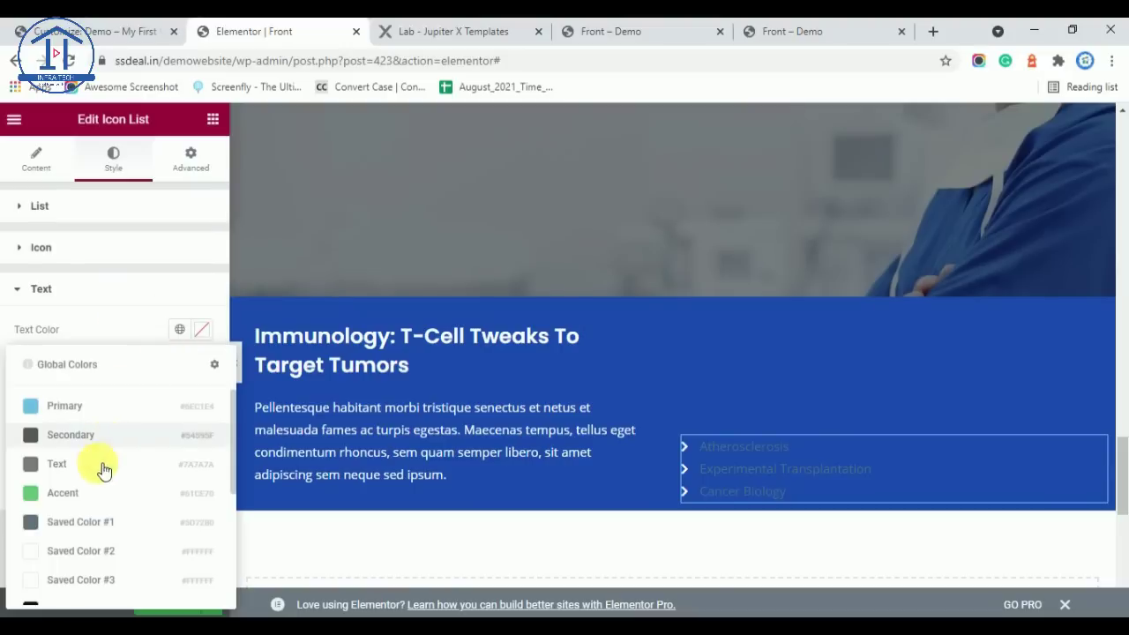
{"action": "left_click", "coordinate": [98, 549]}
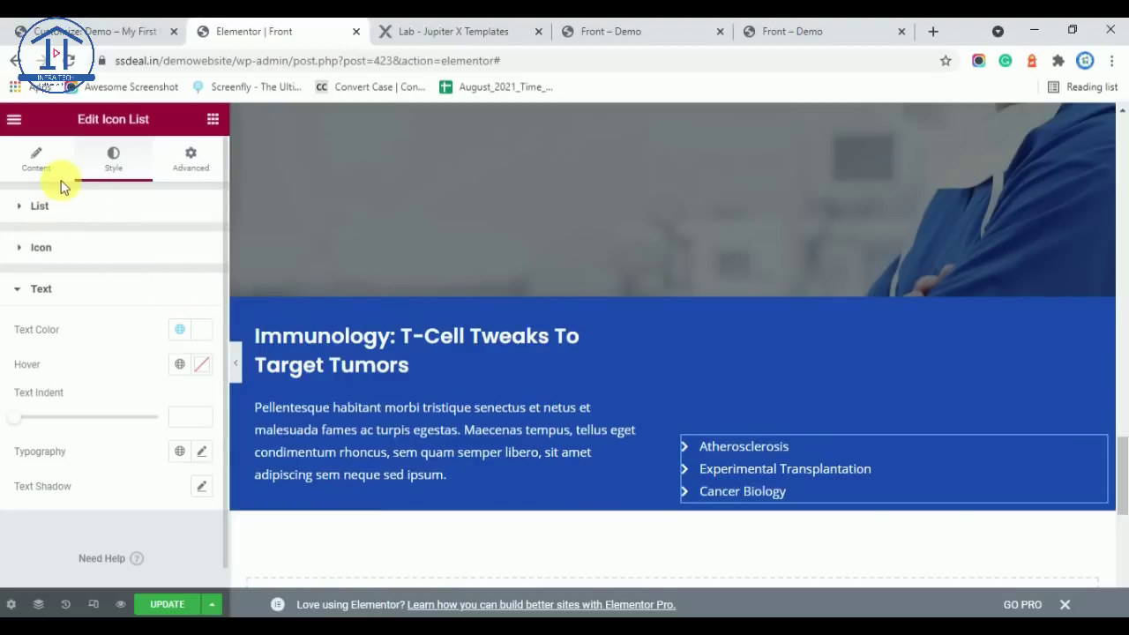
{"action": "left_click", "coordinate": [53, 205]}
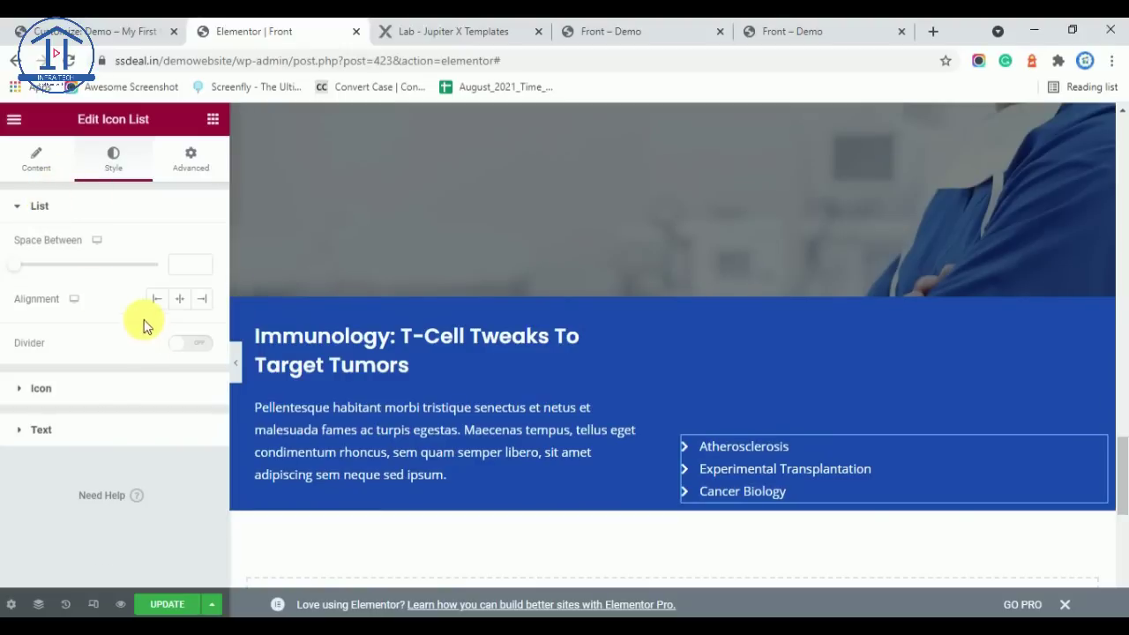
{"action": "left_click", "coordinate": [54, 393]}
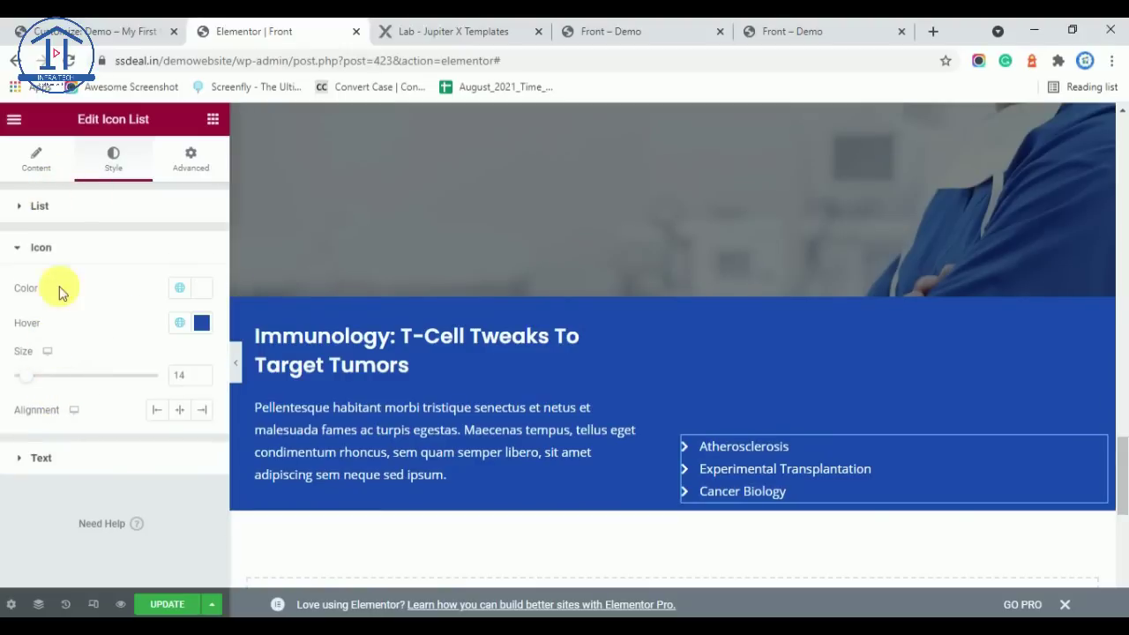
{"action": "left_click", "coordinate": [43, 209]}
{"action": "left_click", "coordinate": [196, 343]}
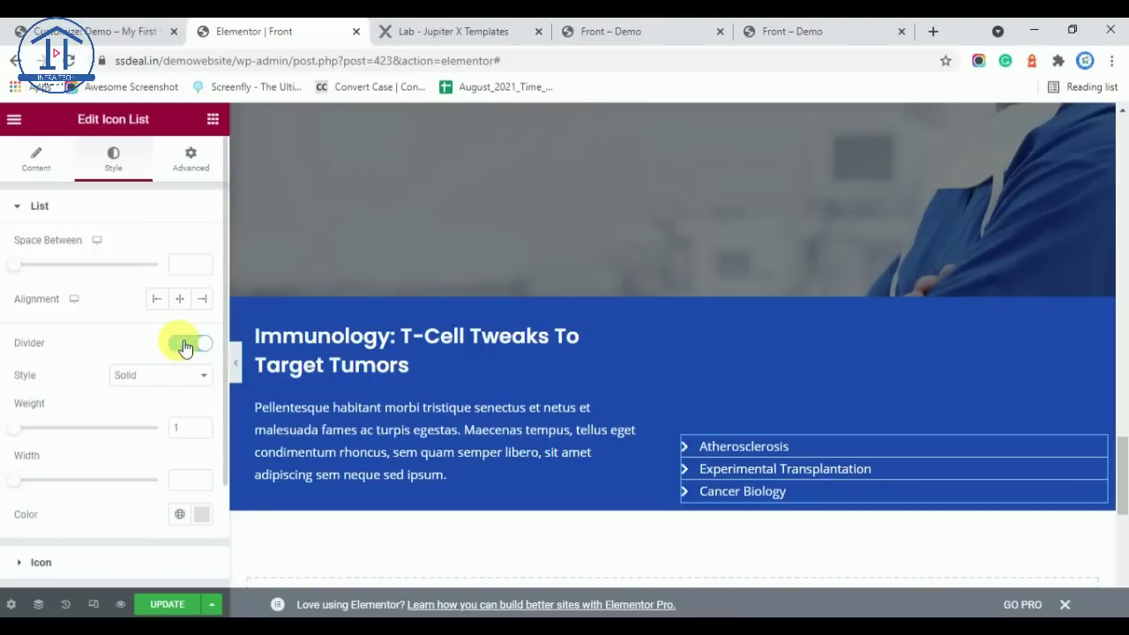
{"action": "left_click", "coordinate": [185, 346]}
{"action": "left_click", "coordinate": [81, 393]}
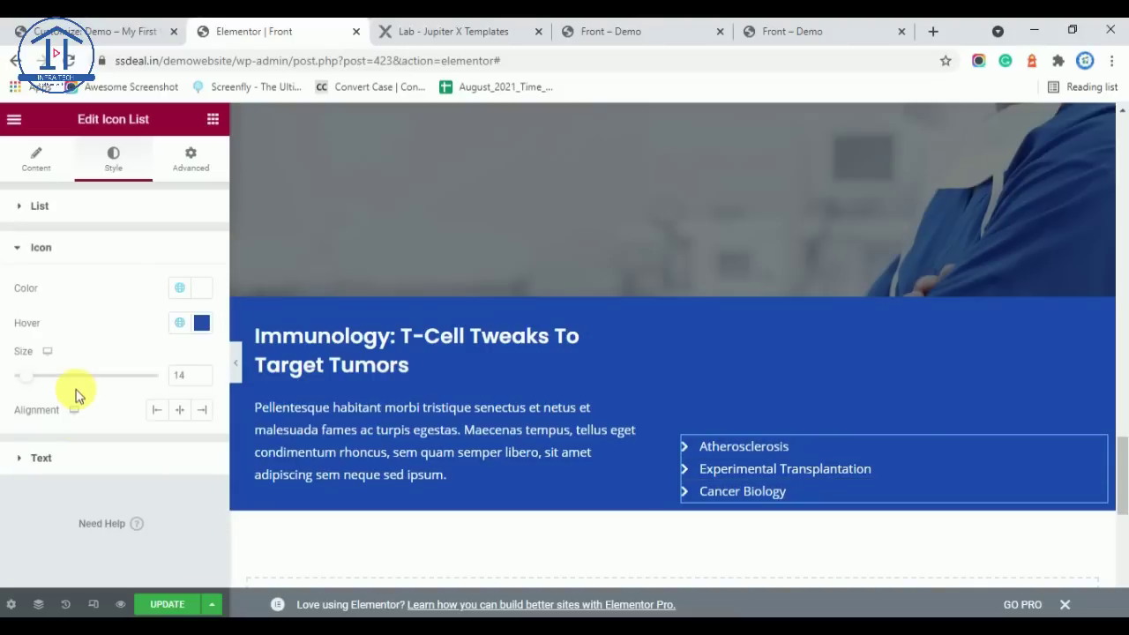
{"action": "left_click", "coordinate": [48, 456]}
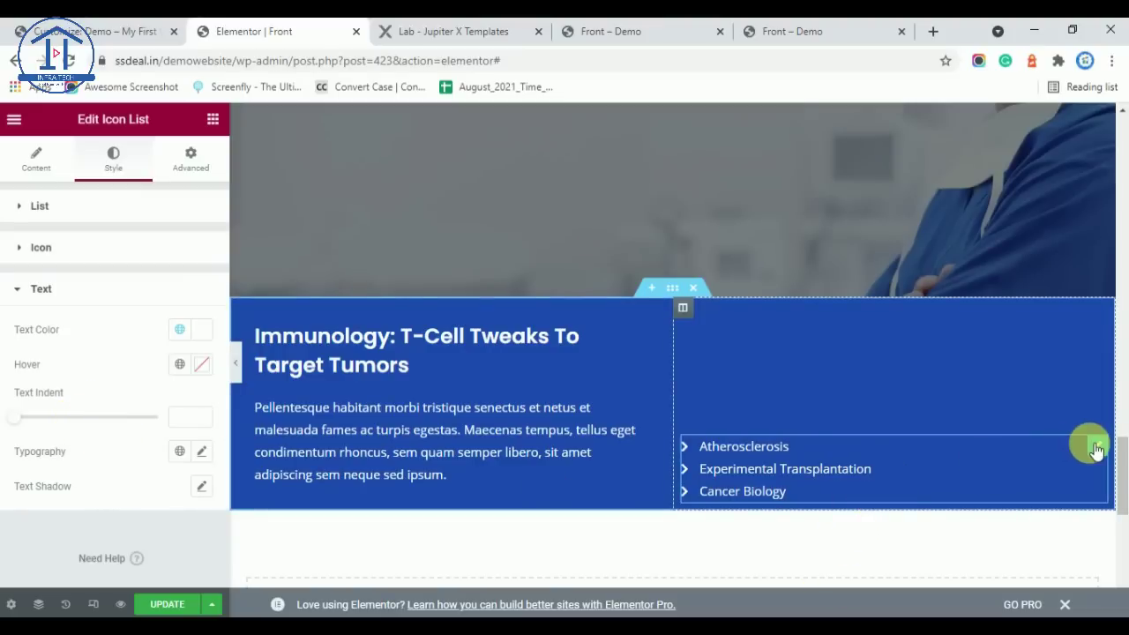
{"action": "left_click", "coordinate": [31, 153]}
{"action": "left_click", "coordinate": [155, 484]}
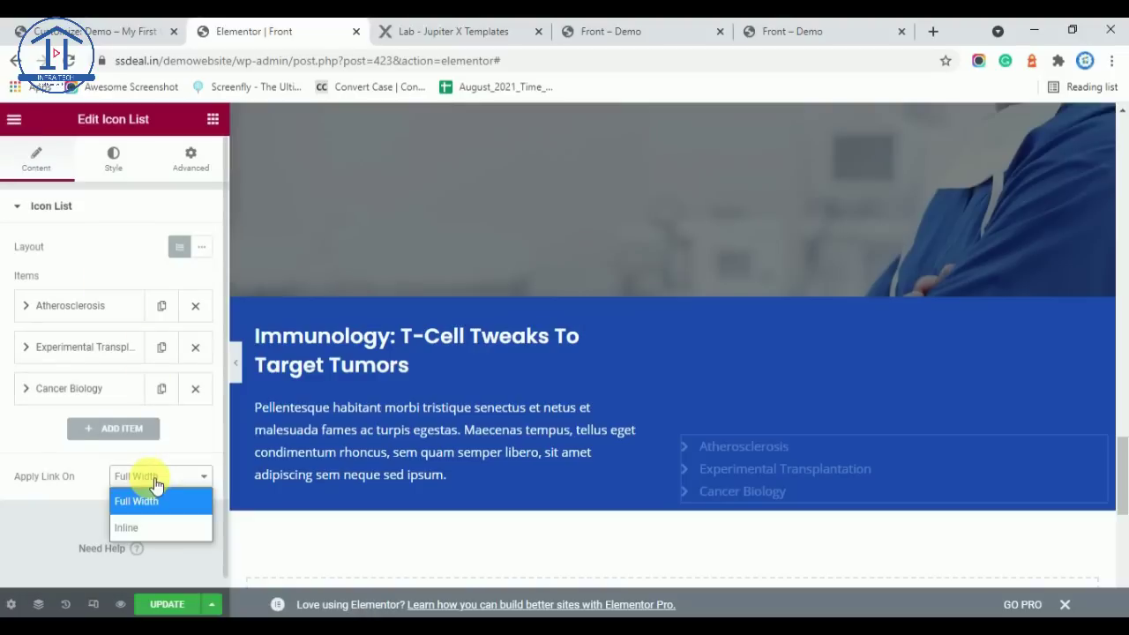
{"action": "left_click", "coordinate": [155, 484]}
Set the space between the icon list's items to 20 and compare the full-width block with the Lab template
{"action": "left_click", "coordinate": [106, 156]}
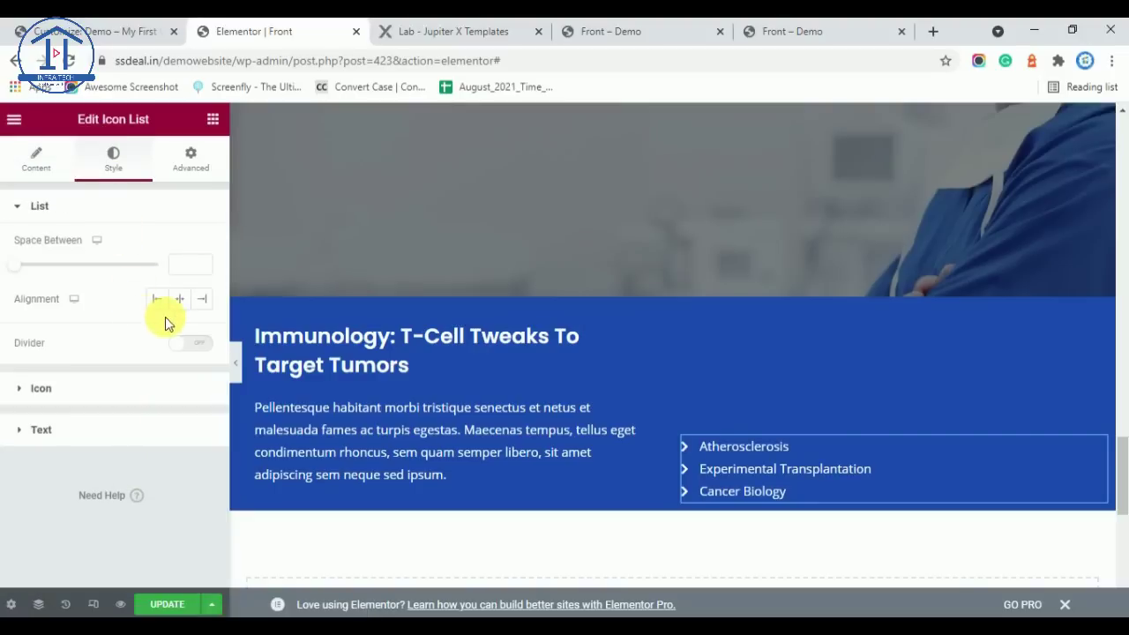
{"action": "left_click", "coordinate": [175, 257]}
{"action": "type", "text": "20"}
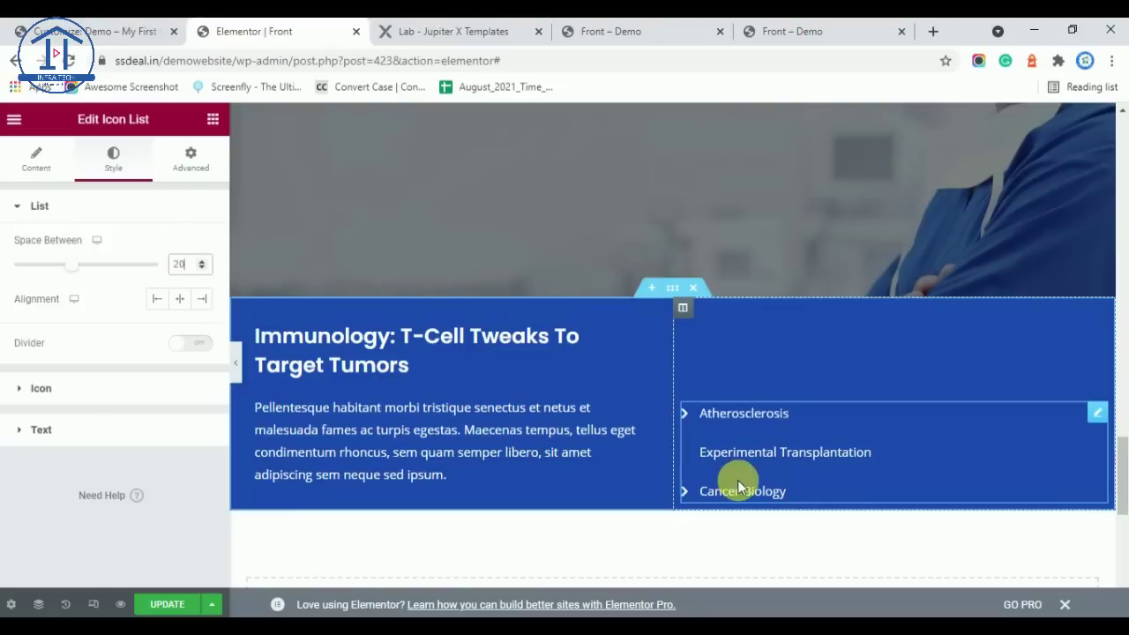
{"action": "left_click", "coordinate": [238, 364]}
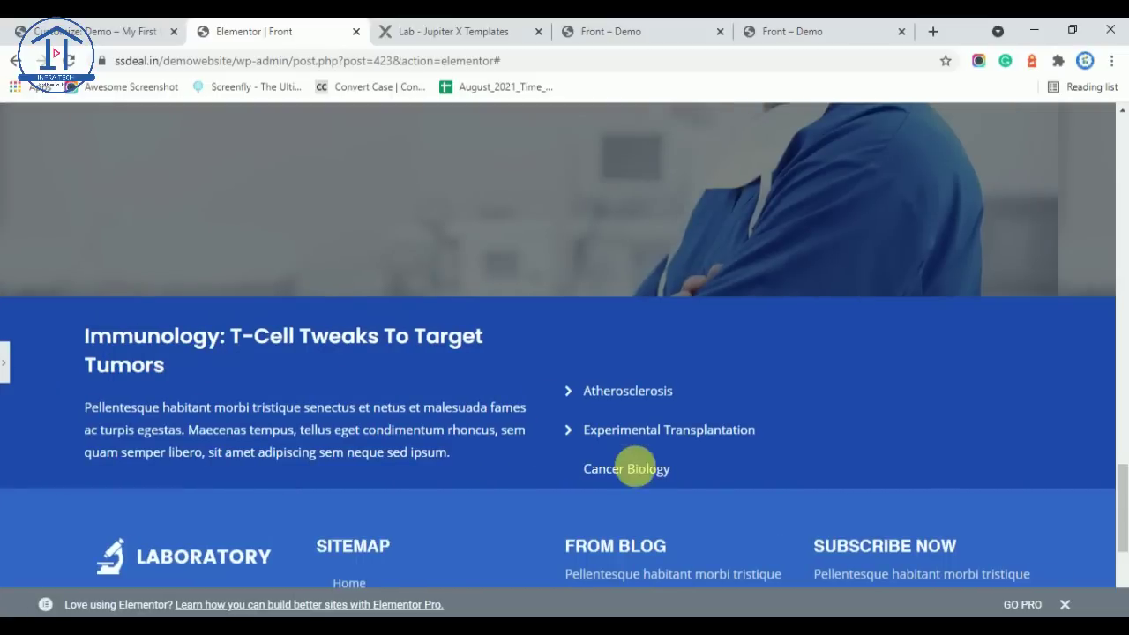
{"action": "left_click", "coordinate": [9, 357]}
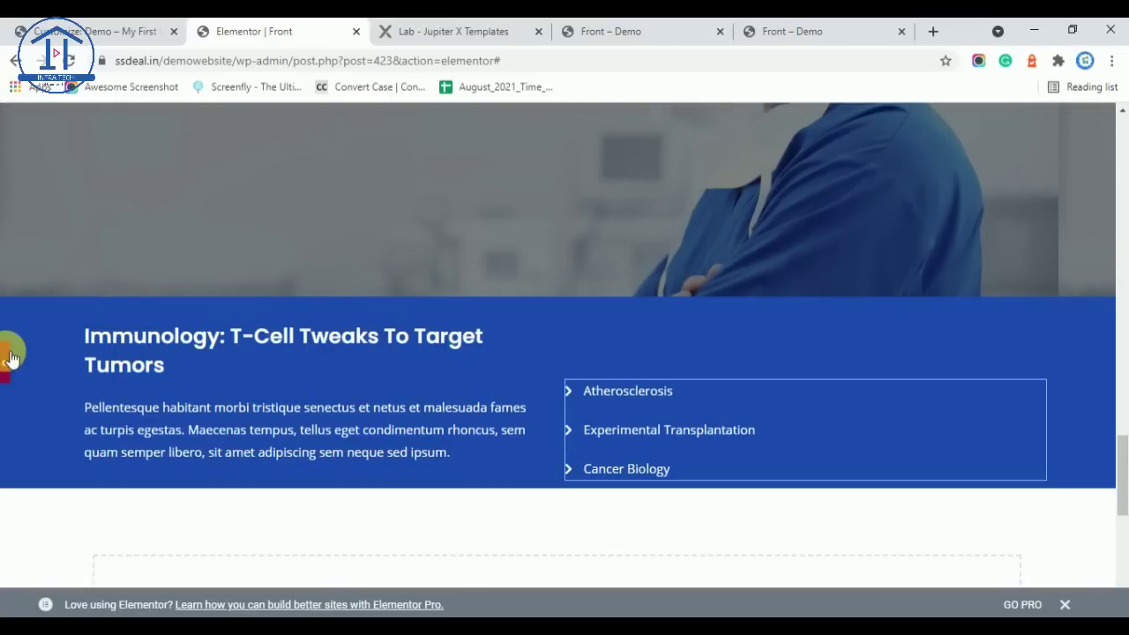
{"action": "left_click", "coordinate": [454, 31]}
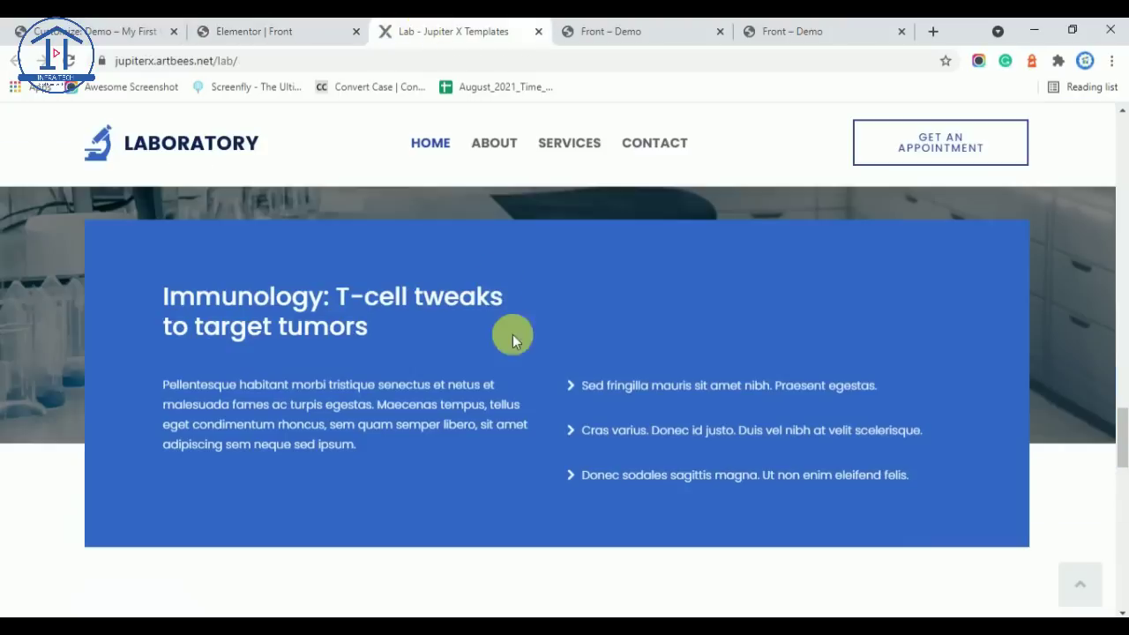
{"action": "left_click", "coordinate": [328, 25]}
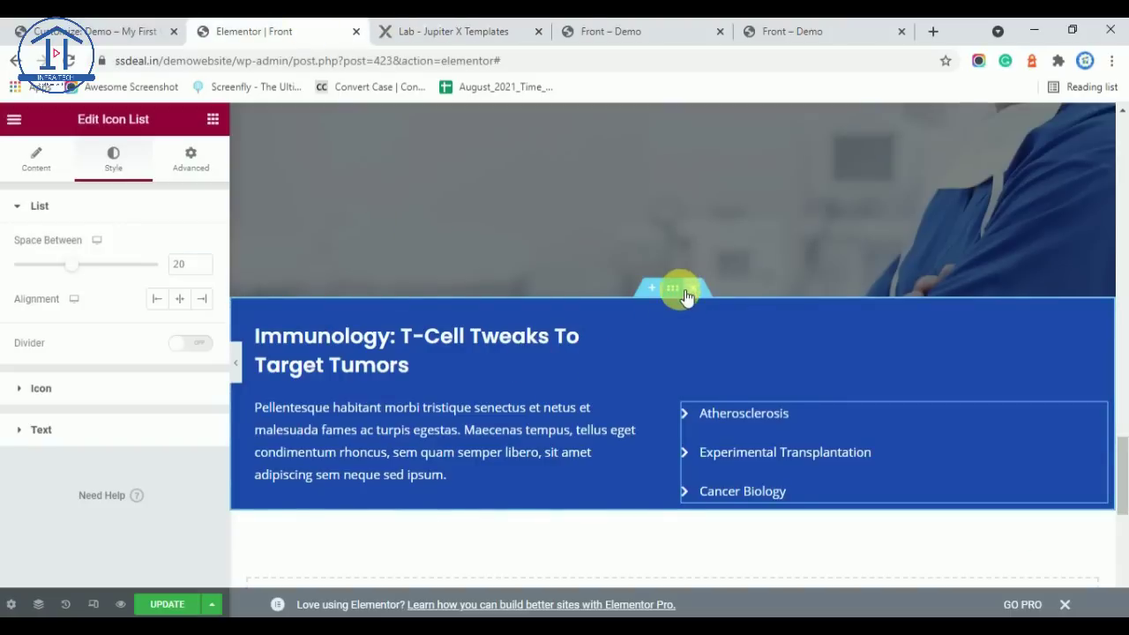
Set the Immunology section's top and bottom padding to 30 px, with the sides at 0
{"action": "left_click", "coordinate": [681, 289]}
{"action": "left_click", "coordinate": [190, 164]}
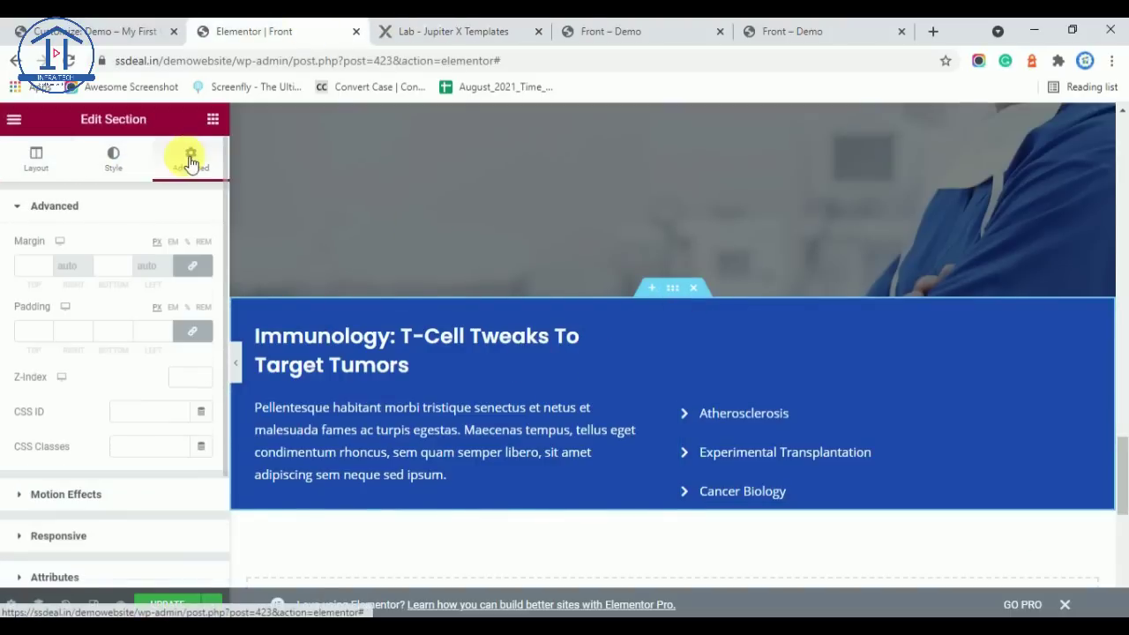
{"action": "left_click", "coordinate": [27, 332]}
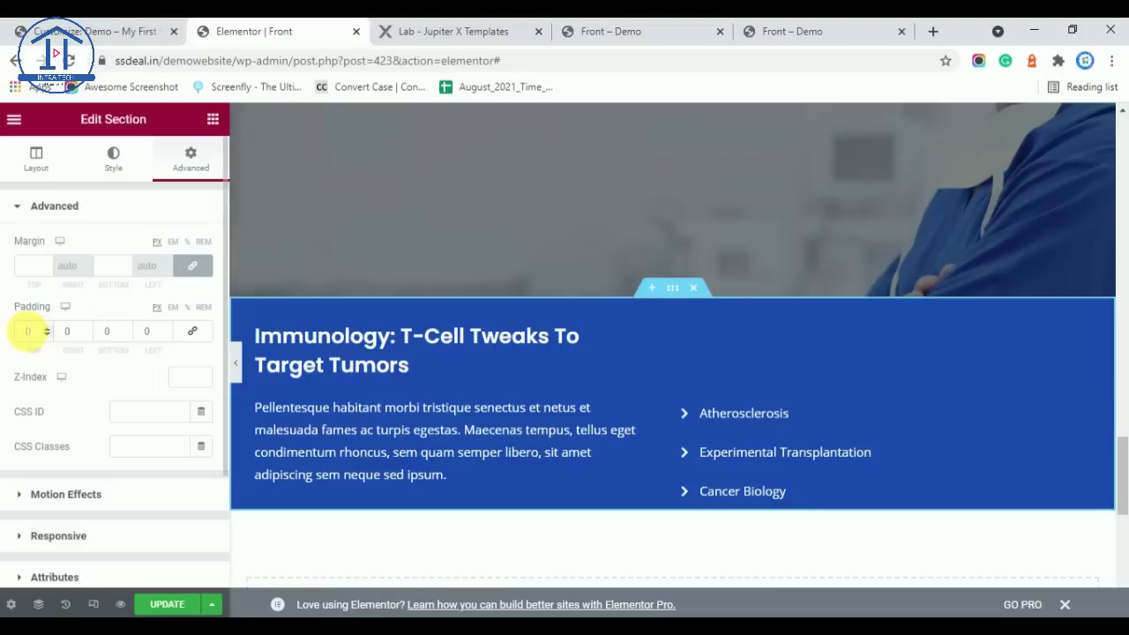
{"action": "type", "text": "30"}
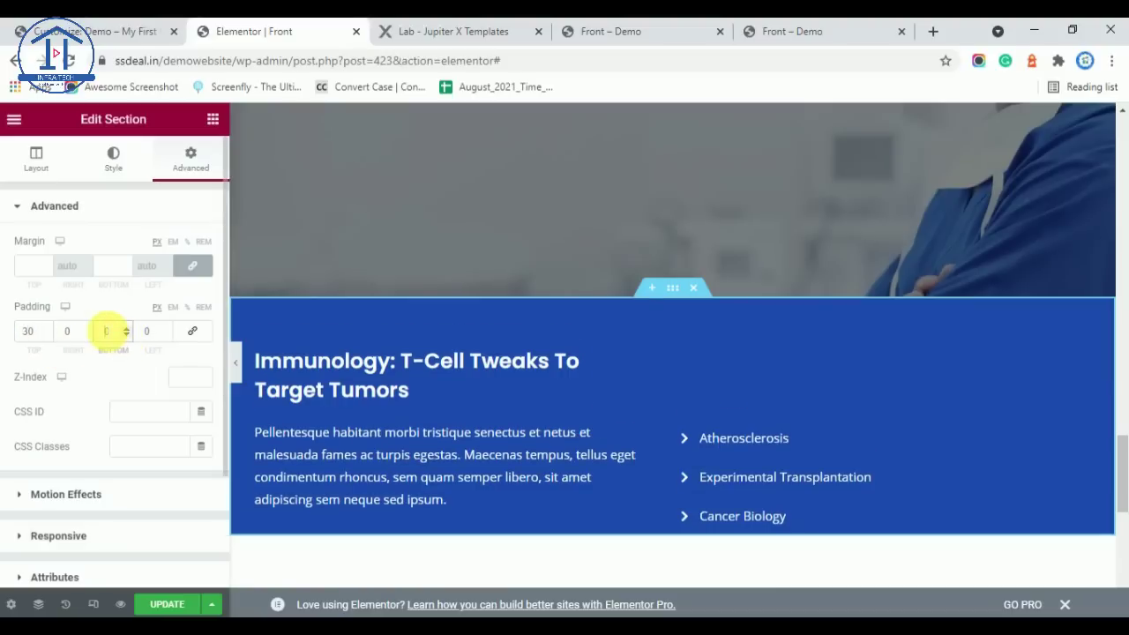
{"action": "left_click", "coordinate": [106, 331]}
{"action": "type", "text": "30"}
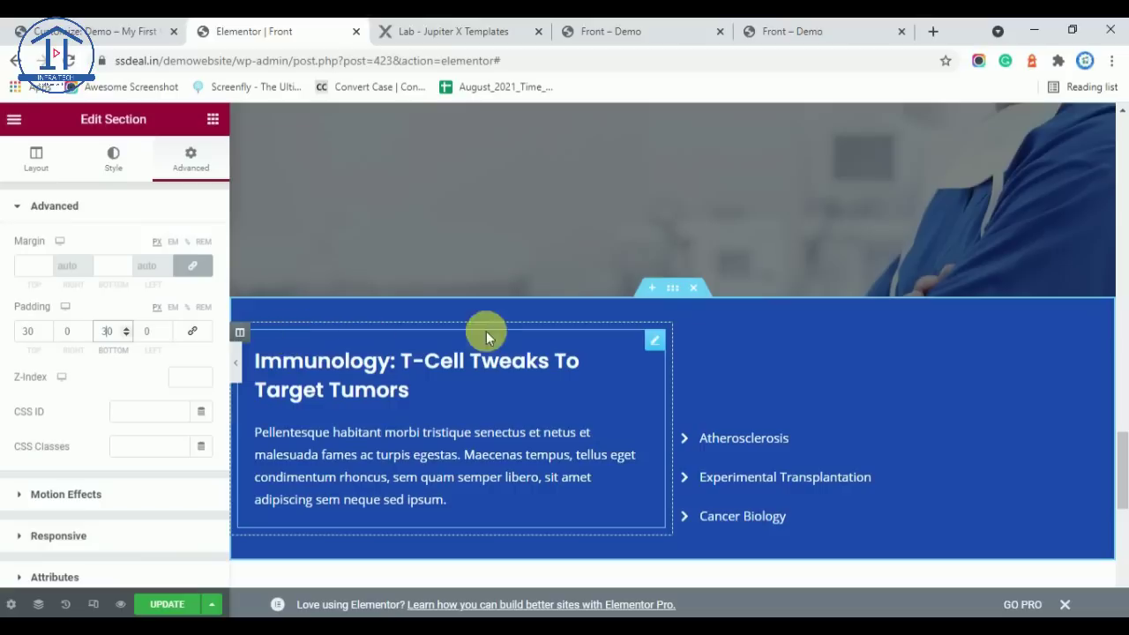
{"action": "left_click", "coordinate": [31, 268]}
Add a single-column section above the Immunology section and place a two-column Inner Section widget inside it
{"action": "left_click", "coordinate": [654, 289]}
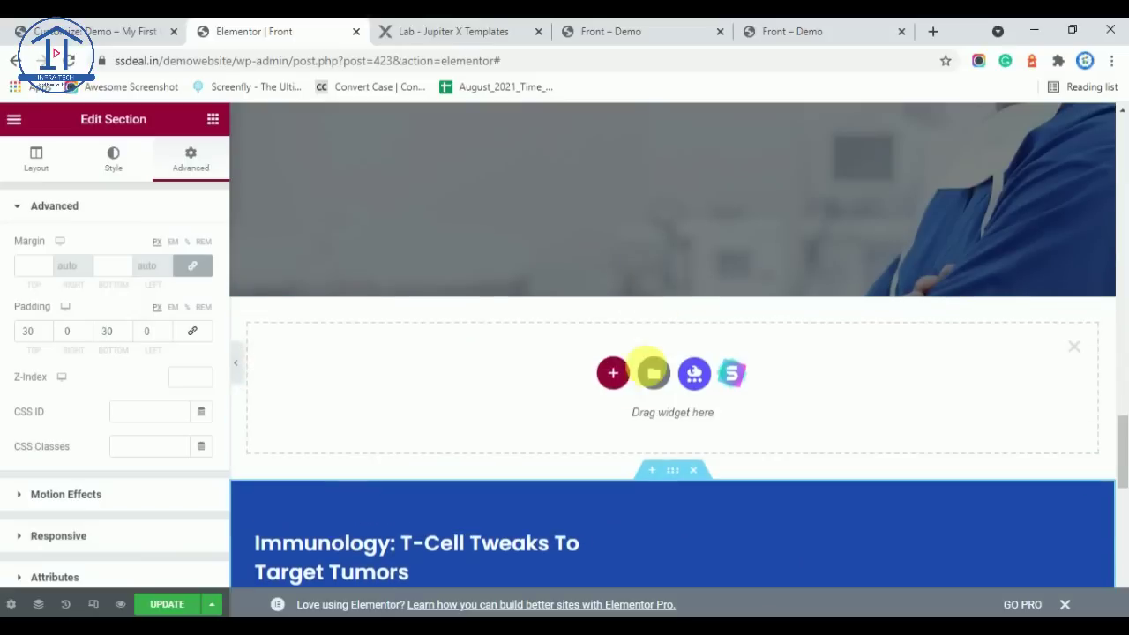
{"action": "left_click", "coordinate": [608, 372]}
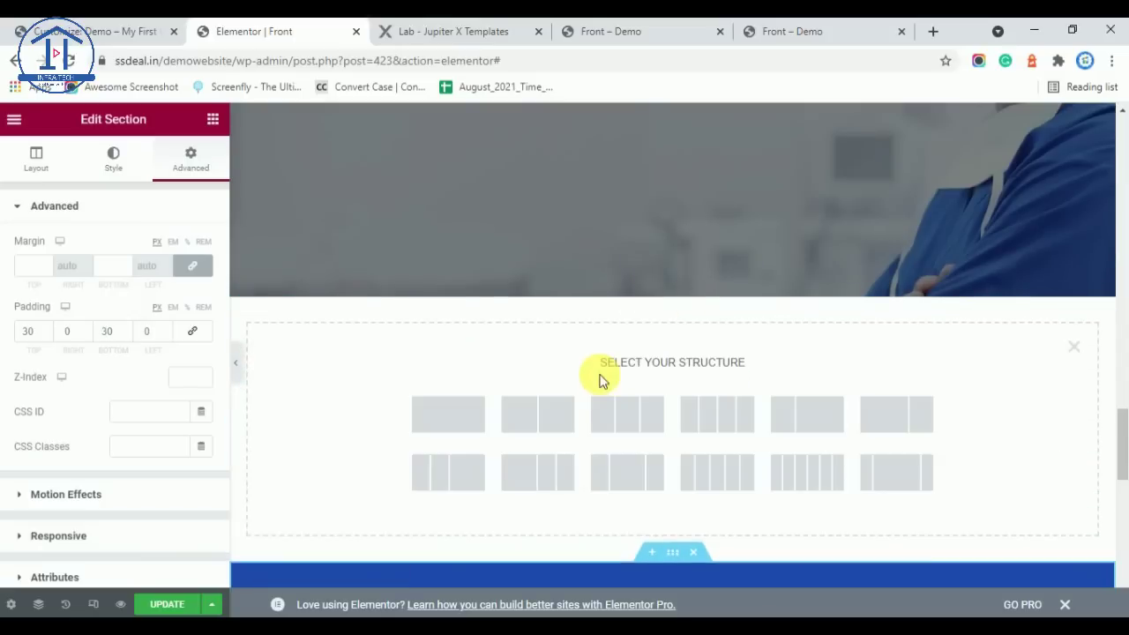
{"action": "left_click", "coordinate": [445, 419]}
{"action": "left_click_drag", "start_coordinate": [672, 327], "coordinate": [684, 356]}
{"action": "left_click", "coordinate": [216, 122]}
{"action": "left_click_drag", "start_coordinate": [82, 314], "coordinate": [573, 331]}
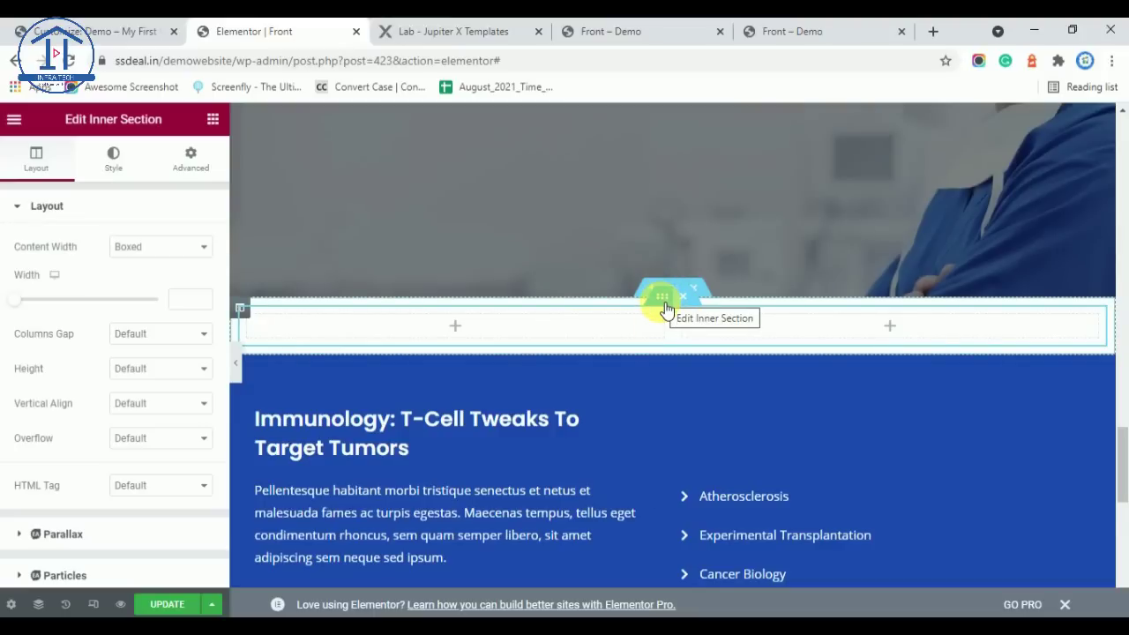
Give the inner section a classic background in the global Main Color
{"action": "left_click", "coordinate": [123, 166]}
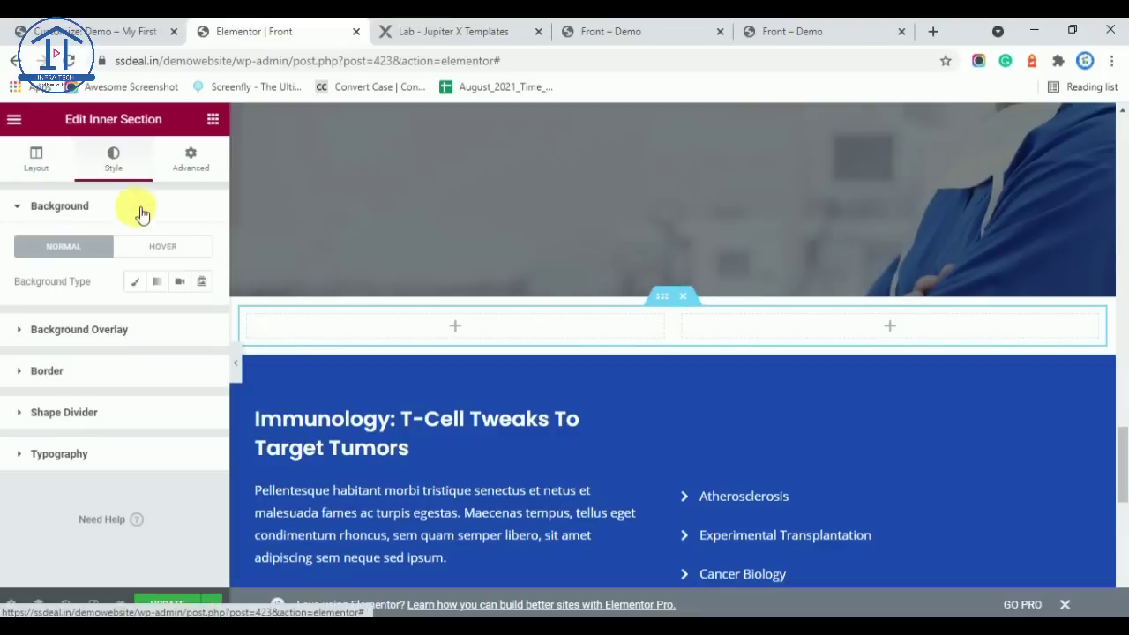
{"action": "left_click", "coordinate": [135, 281]}
{"action": "left_click", "coordinate": [180, 318]}
{"action": "scroll", "coordinate": [97, 461], "scroll_direction": "down", "scroll_amount": 3}
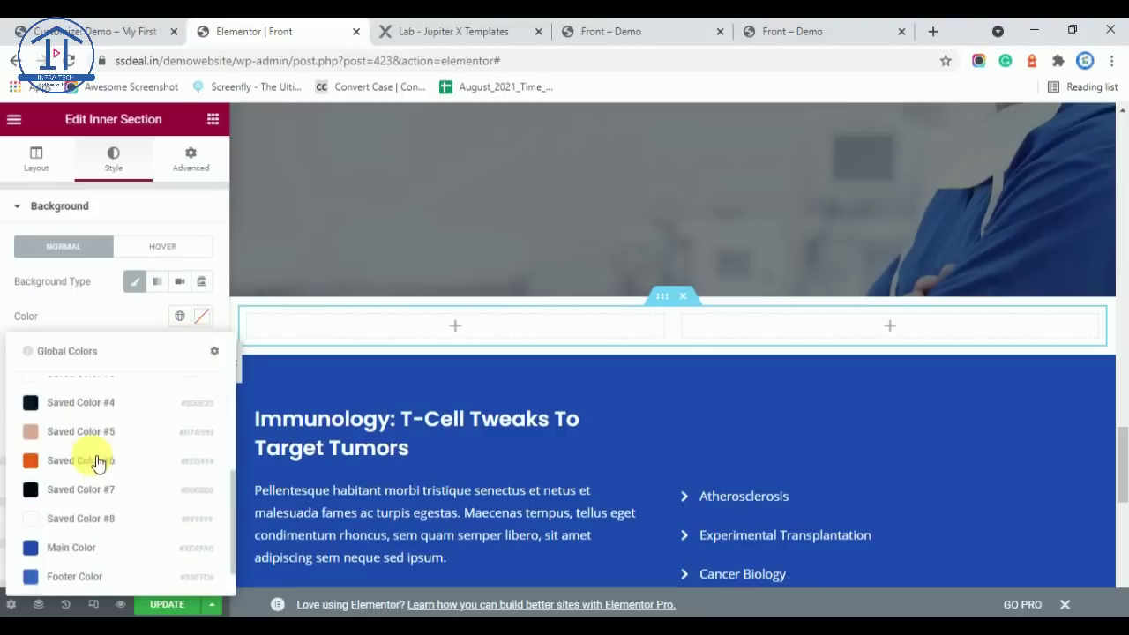
{"action": "left_click", "coordinate": [35, 515]}
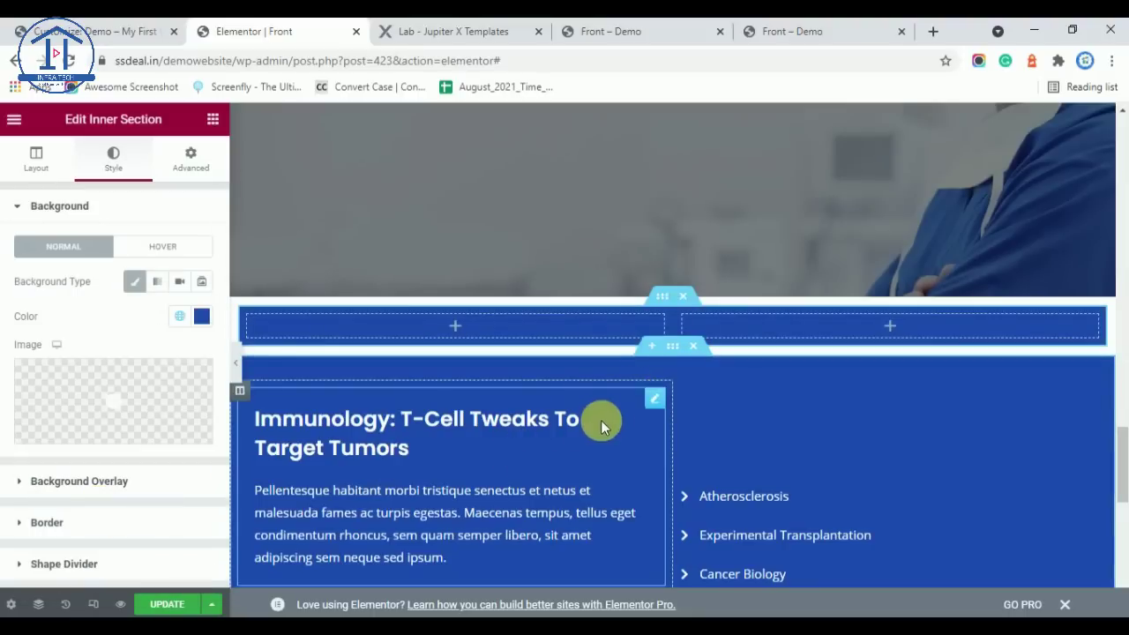
Move the Immunology icon box and the icon list into the inner section's first and second columns, and align the second column to Bottom
{"action": "left_click_drag", "start_coordinate": [658, 406], "coordinate": [497, 323]}
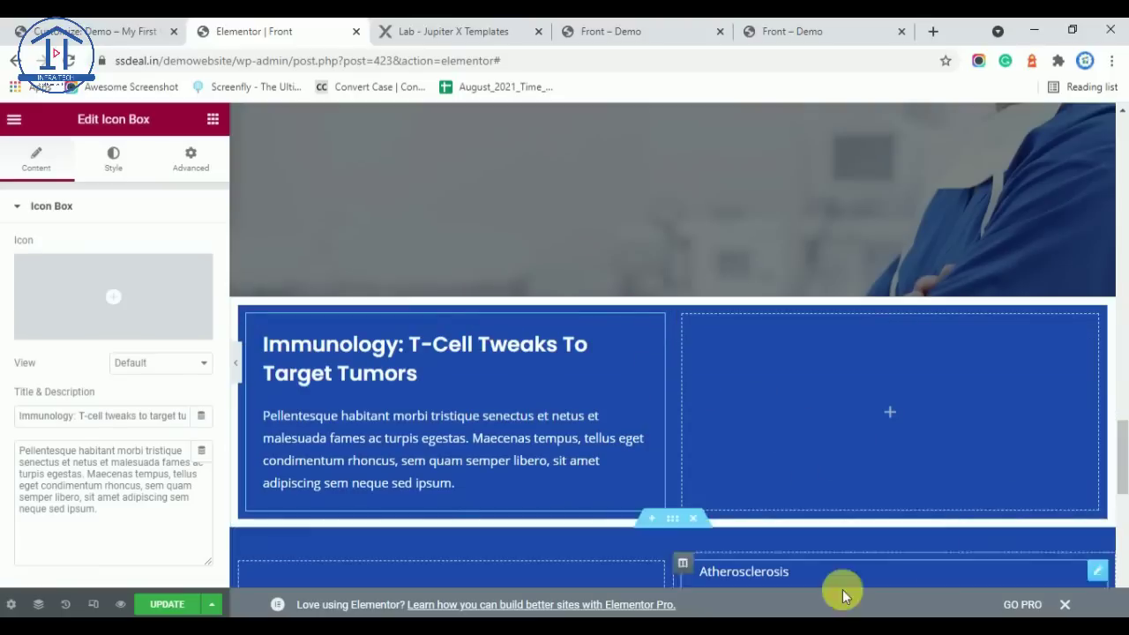
{"action": "left_click_drag", "start_coordinate": [1100, 570], "coordinate": [903, 391]}
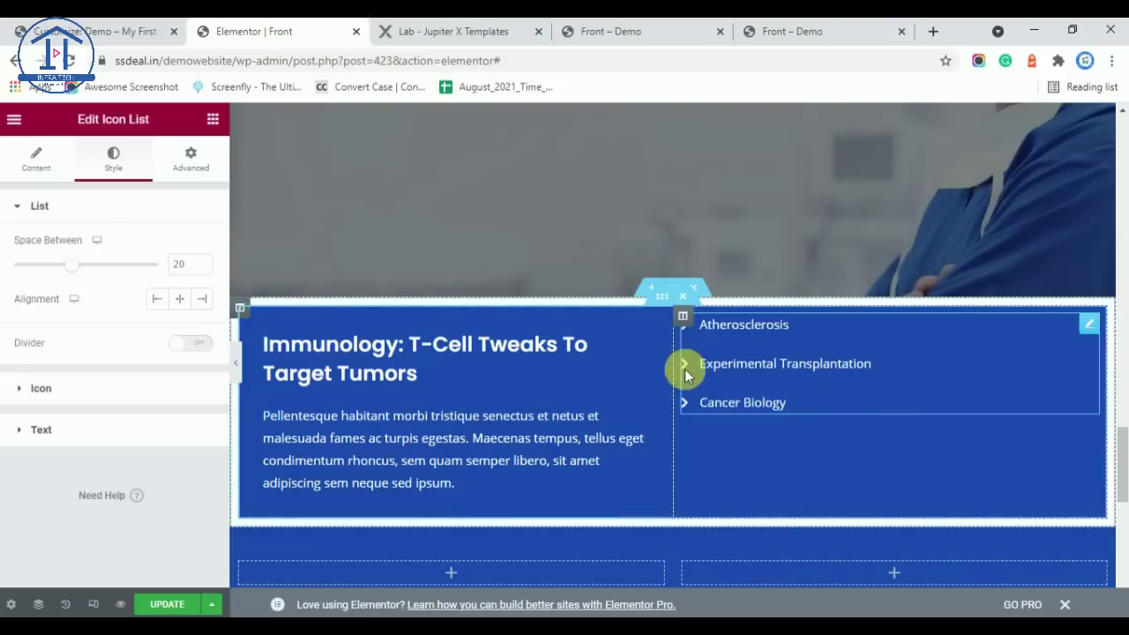
{"action": "left_click", "coordinate": [686, 318]}
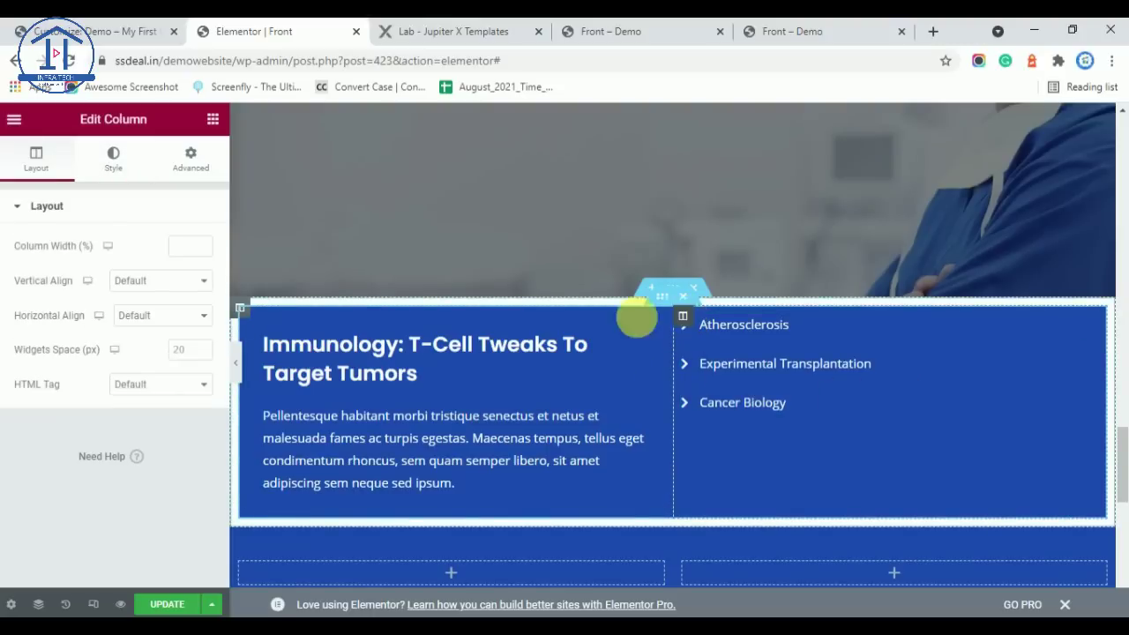
{"action": "left_click", "coordinate": [150, 283]}
{"action": "left_click", "coordinate": [167, 383]}
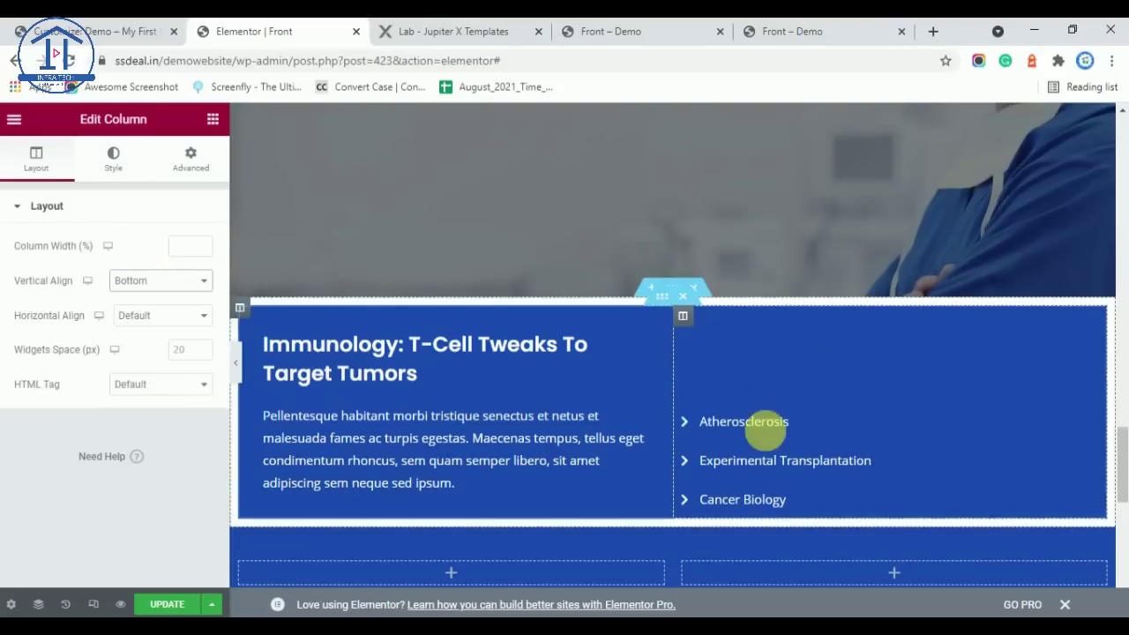
Delete the emptied original blue section and preview the new block at full page width
{"action": "scroll", "coordinate": [630, 383], "scroll_direction": "down", "scroll_amount": 2}
{"action": "scroll", "coordinate": [680, 433], "scroll_direction": "up", "scroll_amount": 2}
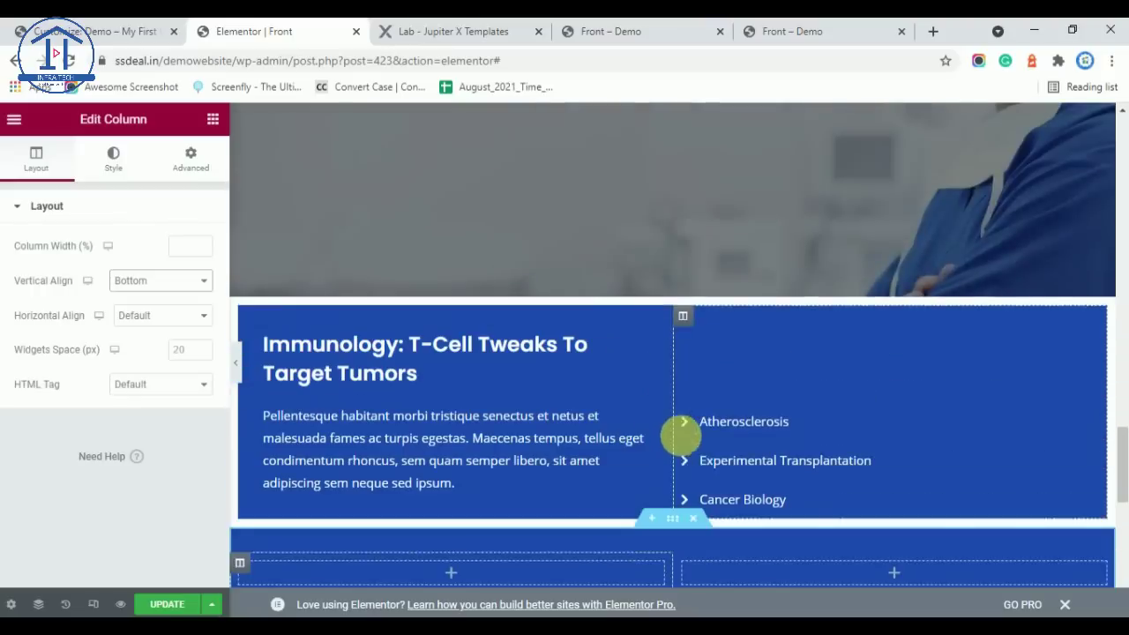
{"action": "left_click", "coordinate": [694, 520]}
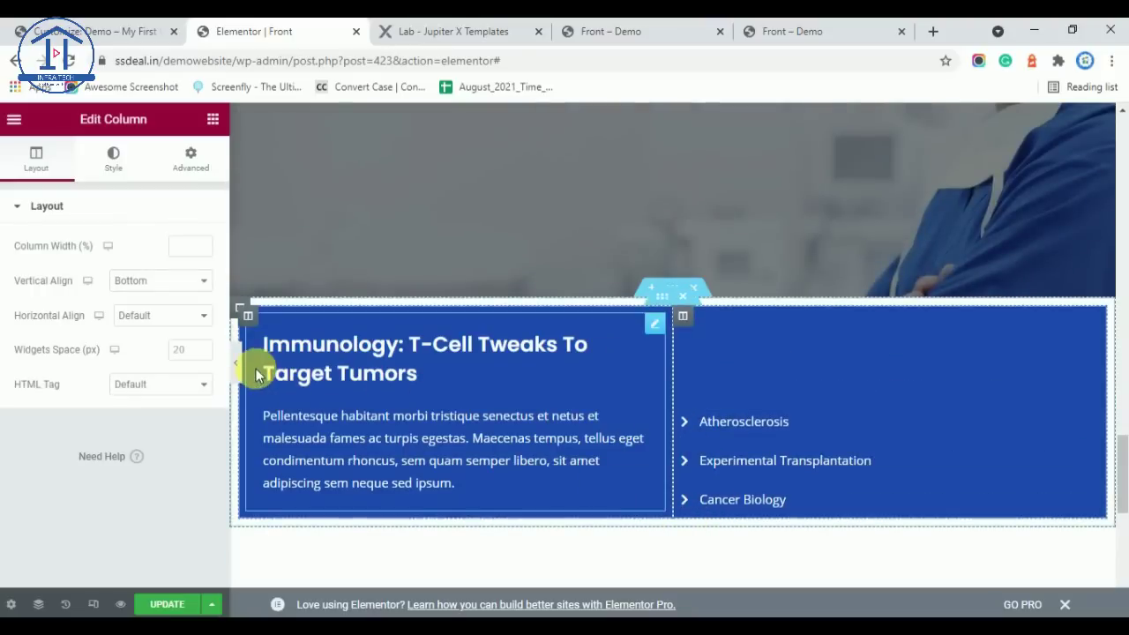
{"action": "left_click", "coordinate": [236, 360]}
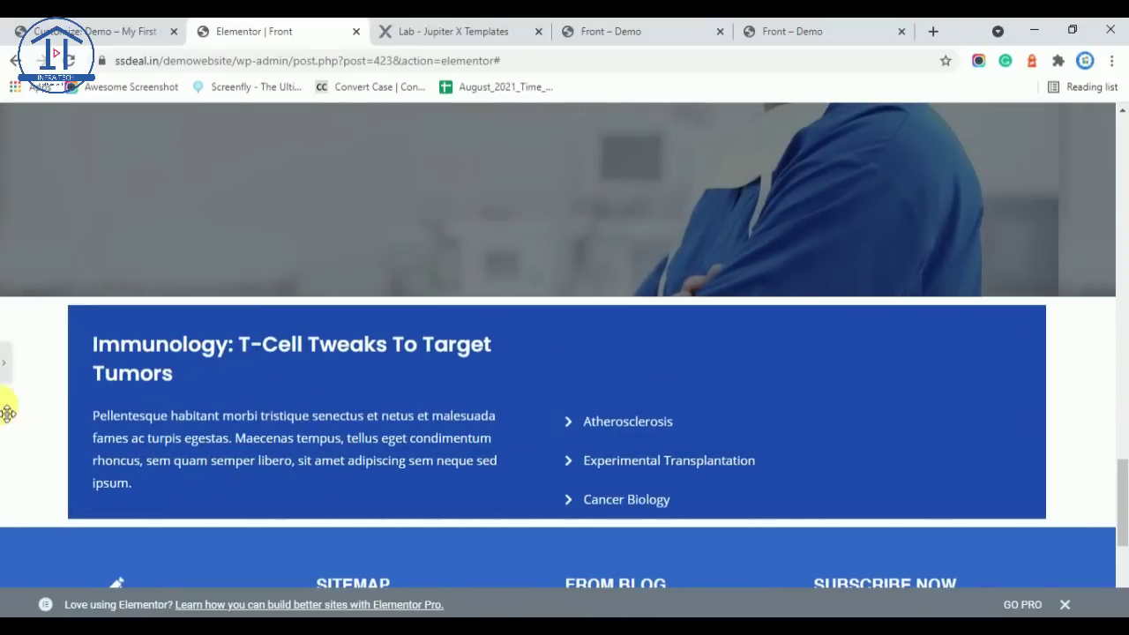
{"action": "left_click", "coordinate": [13, 370]}
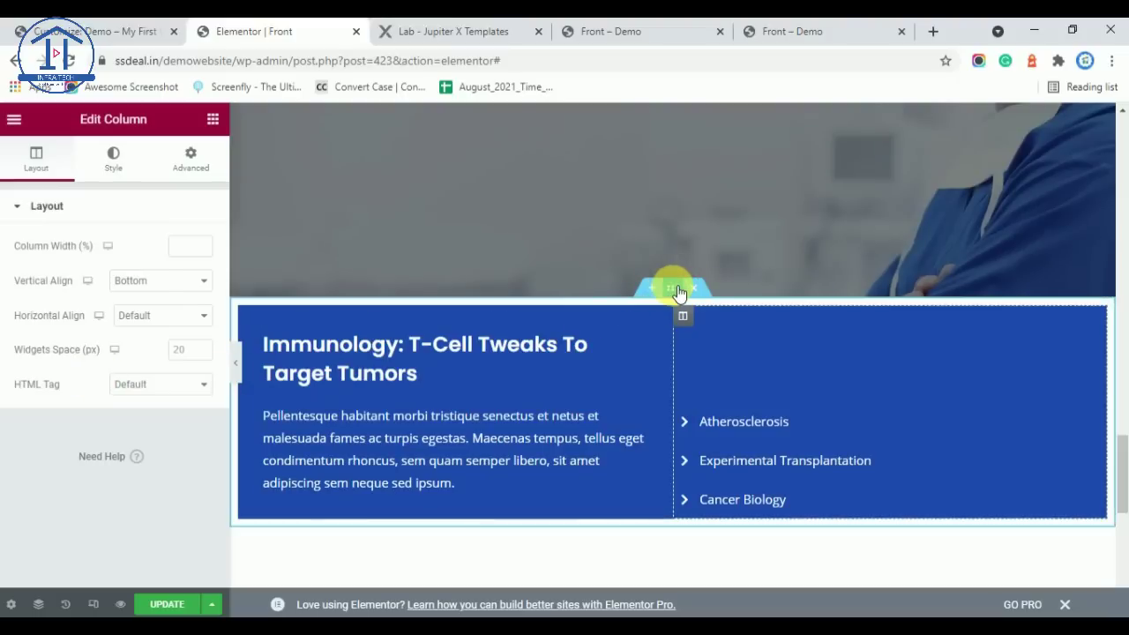
Set the outer section's padding to 10% on the right and left, unlinked from the top and bottom values
{"action": "left_click", "coordinate": [675, 289]}
{"action": "left_click", "coordinate": [201, 158]}
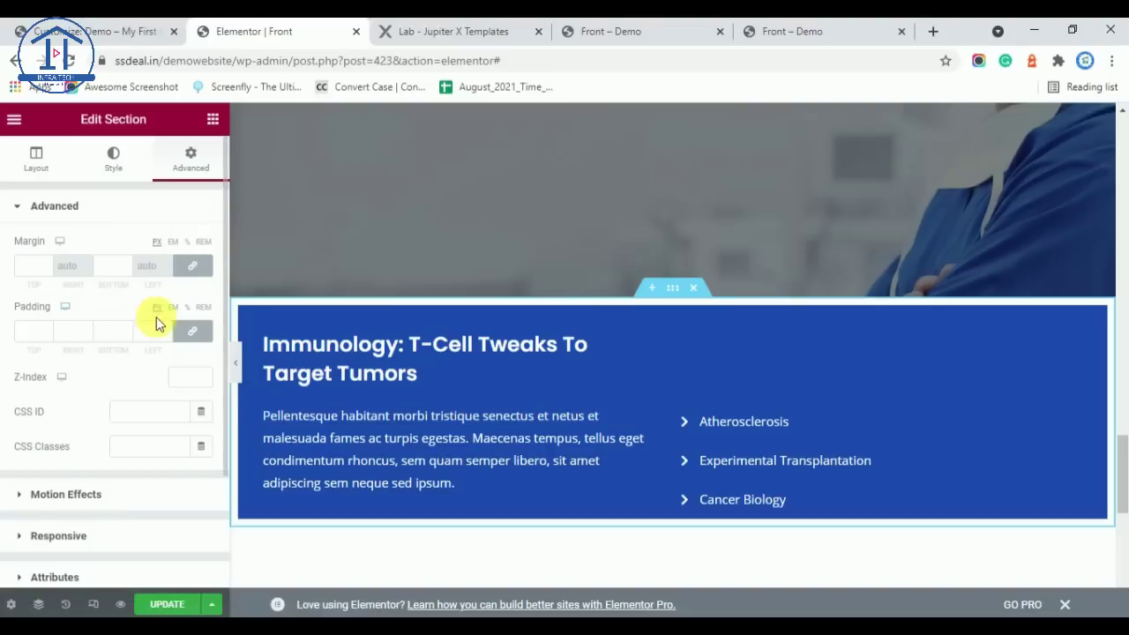
{"action": "left_click", "coordinate": [210, 332]}
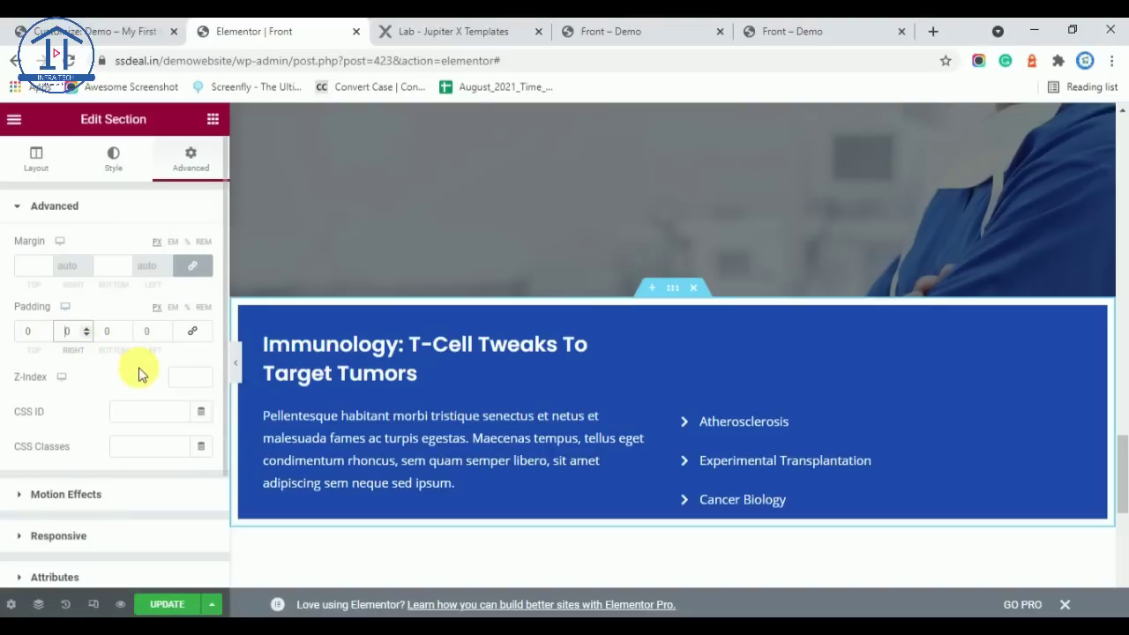
{"action": "left_click", "coordinate": [191, 330]}
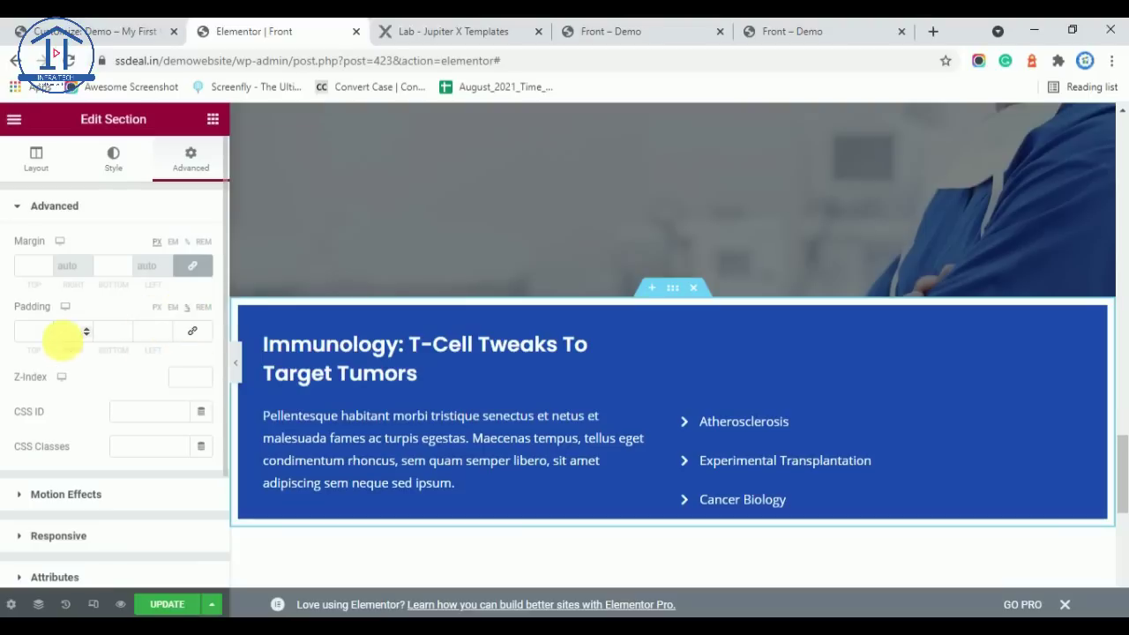
{"action": "type", "text": "10"}
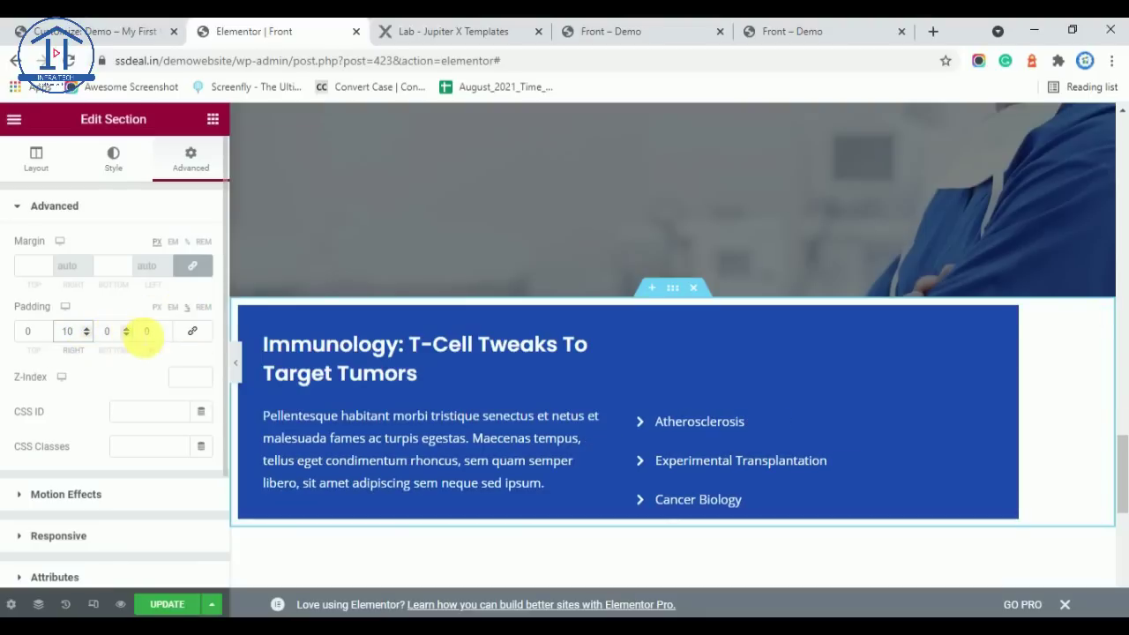
{"action": "left_click", "coordinate": [147, 331]}
{"action": "type", "text": "10"}
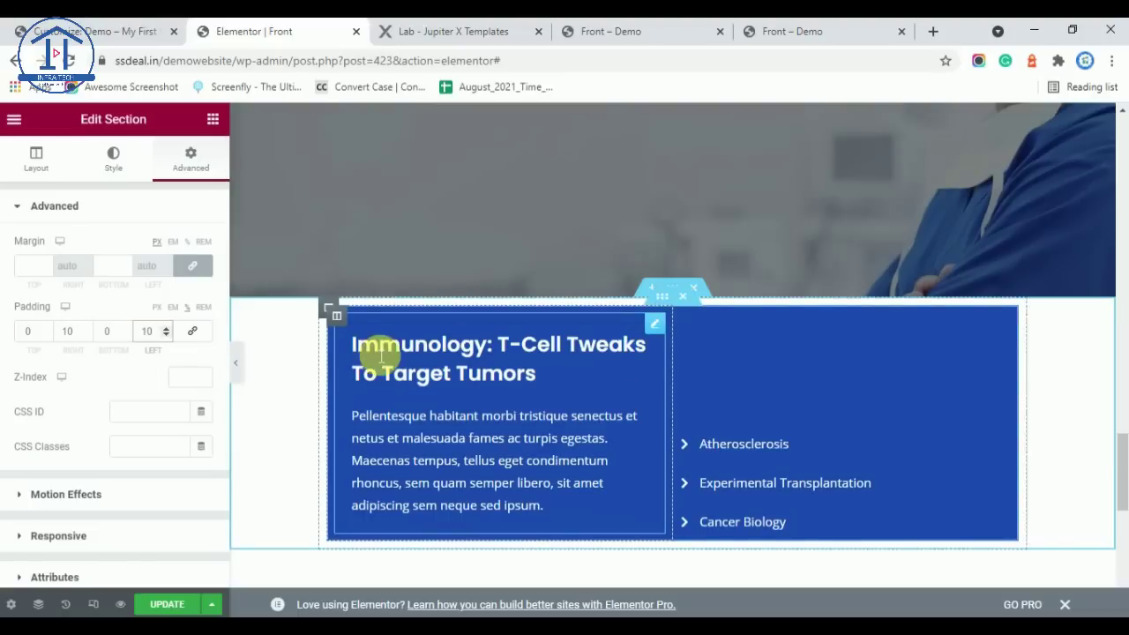
Preview the narrowed Immunology block at full page width and compare it with the Lab template's version
{"action": "left_click", "coordinate": [238, 360]}
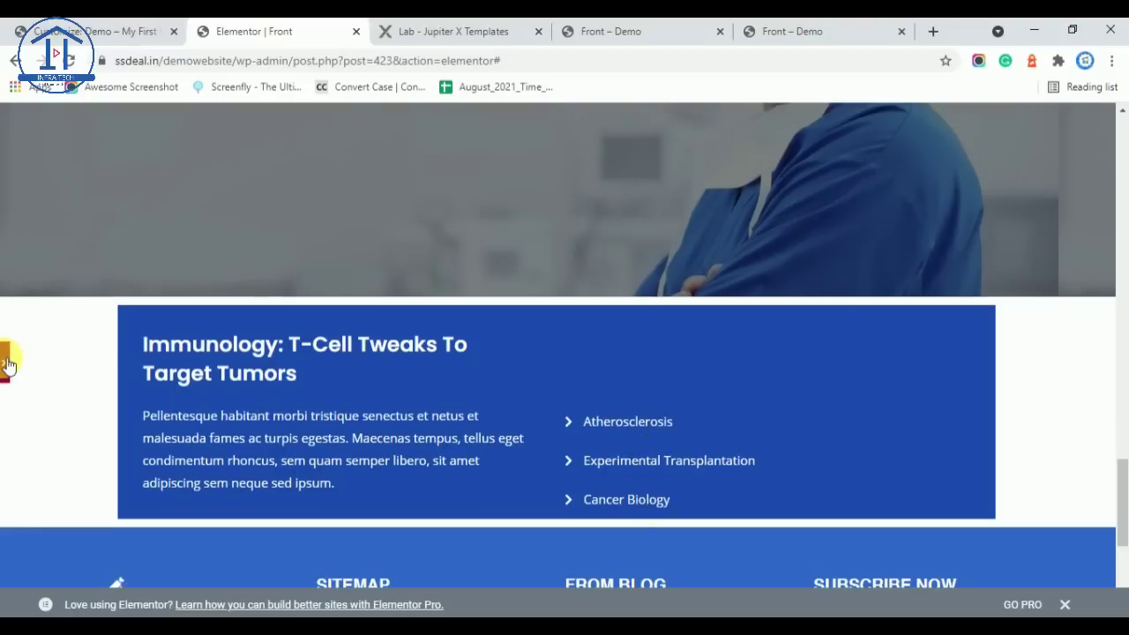
{"action": "left_click", "coordinate": [7, 364]}
{"action": "left_click", "coordinate": [429, 26]}
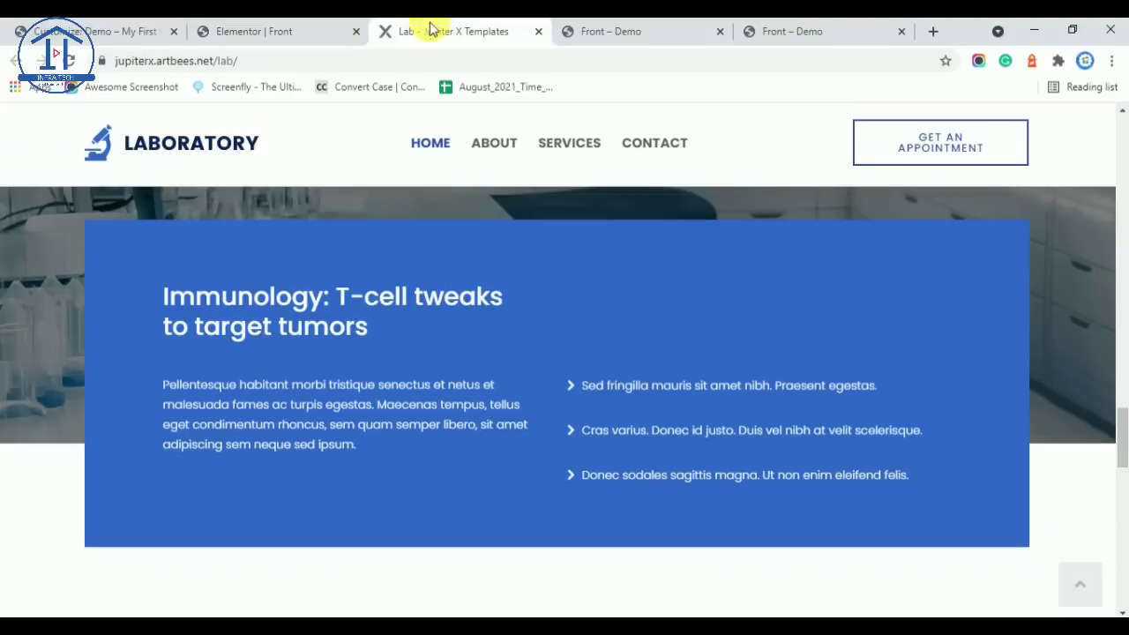
{"action": "left_click", "coordinate": [253, 33]}
{"action": "left_click", "coordinate": [429, 31]}
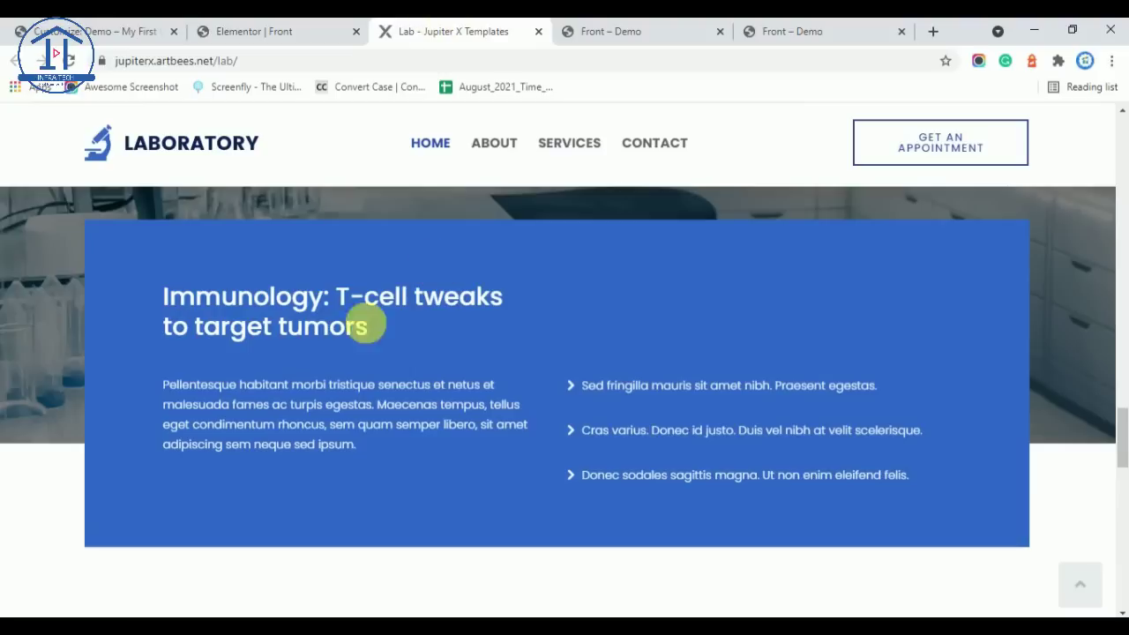
{"action": "left_click", "coordinate": [282, 31]}
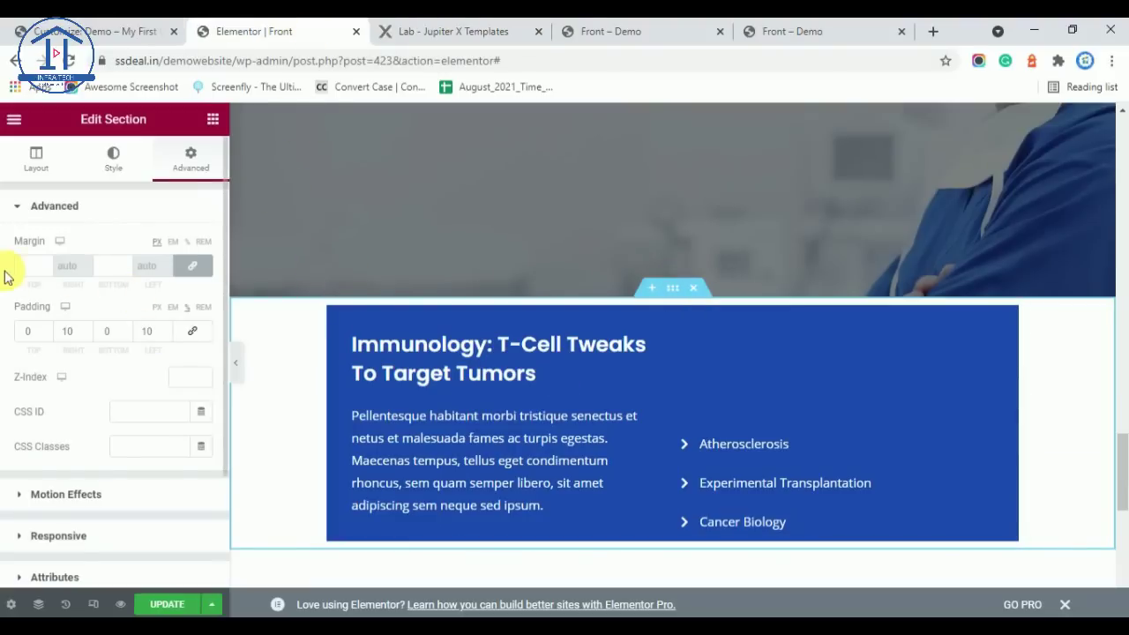
Set the outer section's top margin to -250 px so the block overlaps the banner, and compare it with the Lab template
{"action": "type", "text": "0"}
{"action": "left_click", "coordinate": [193, 266]}
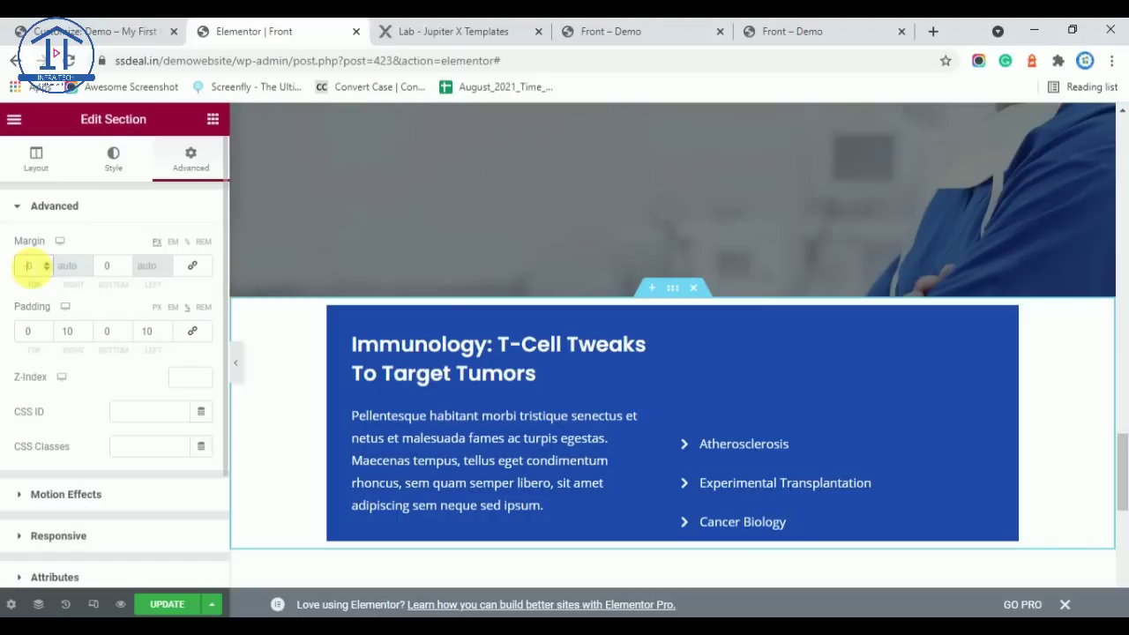
{"action": "type", "text": "-900"}
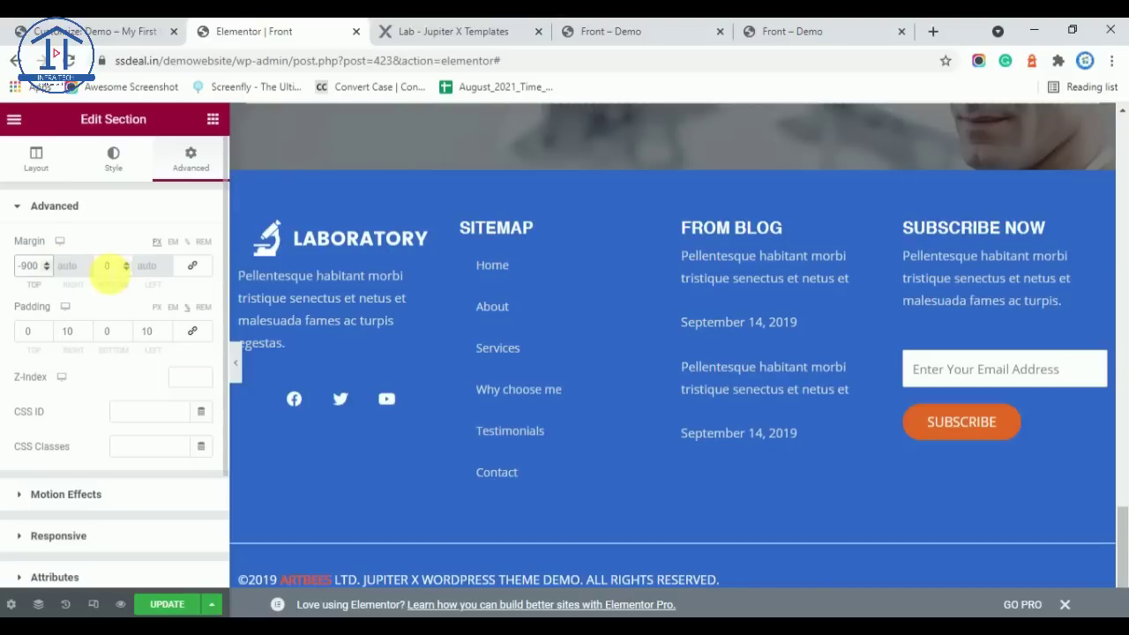
{"action": "key", "text": "BackSpace"}
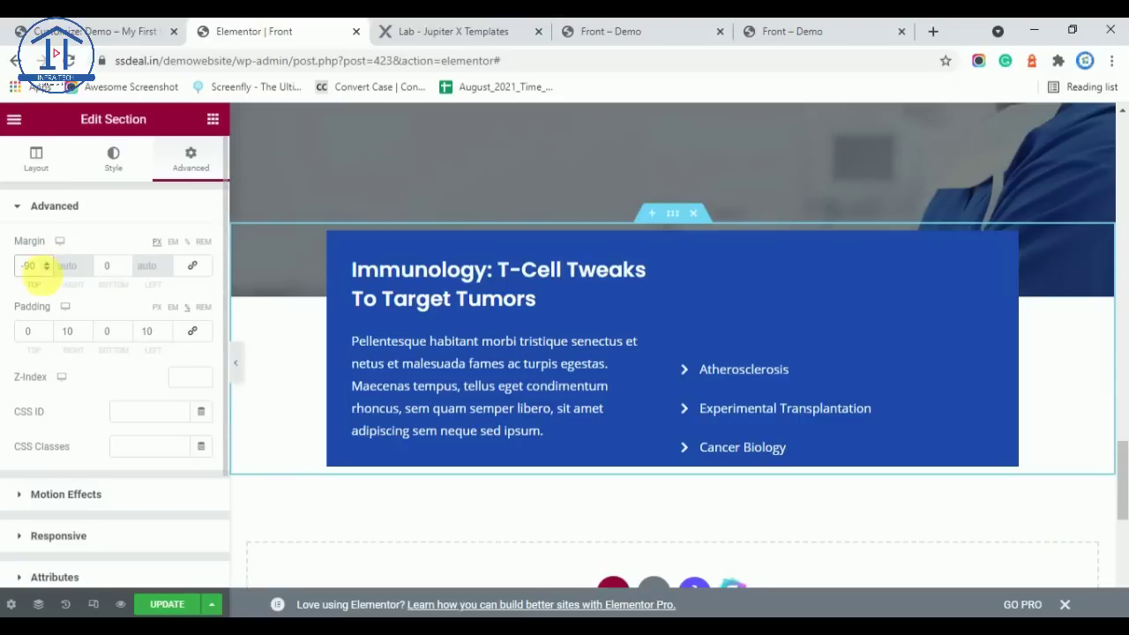
{"action": "type", "text": "500"}
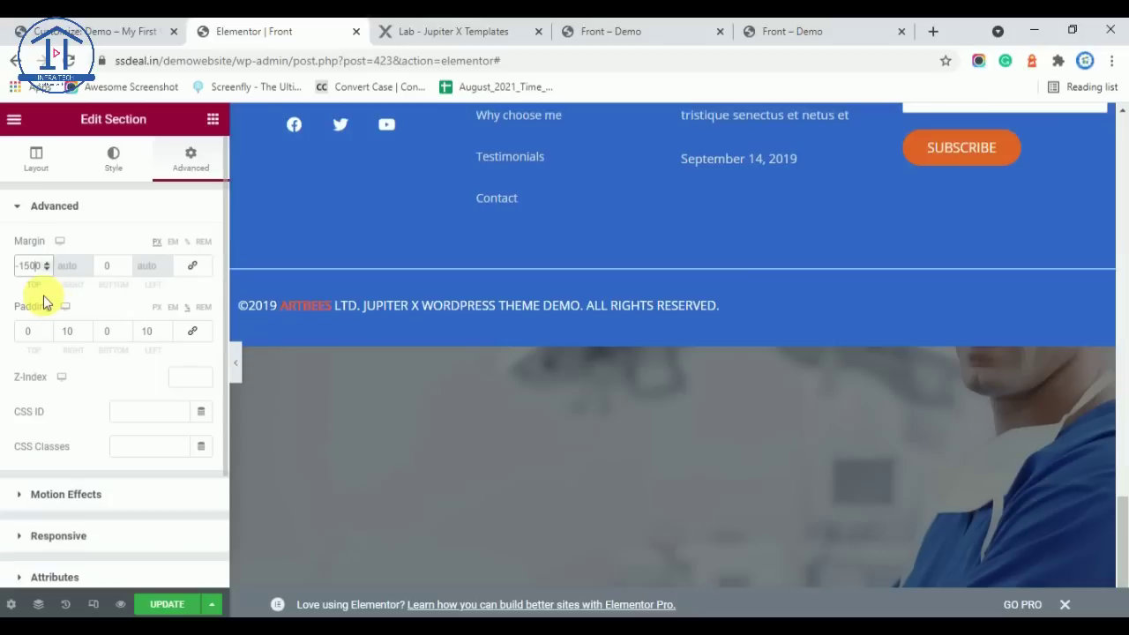
{"action": "key", "text": "BackSpace"}
{"action": "scroll", "coordinate": [468, 315], "scroll_direction": "up", "scroll_amount": 4}
{"action": "scroll", "coordinate": [506, 321], "scroll_direction": "down", "scroll_amount": 2}
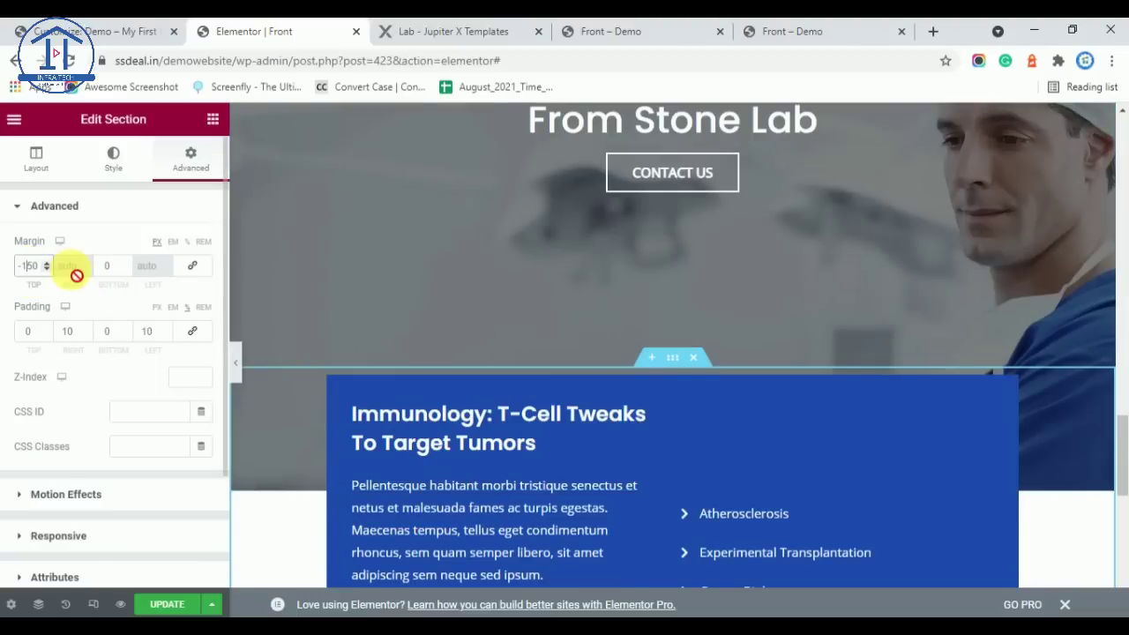
{"action": "key", "text": "BackSpace"}
{"action": "type", "text": "2"}
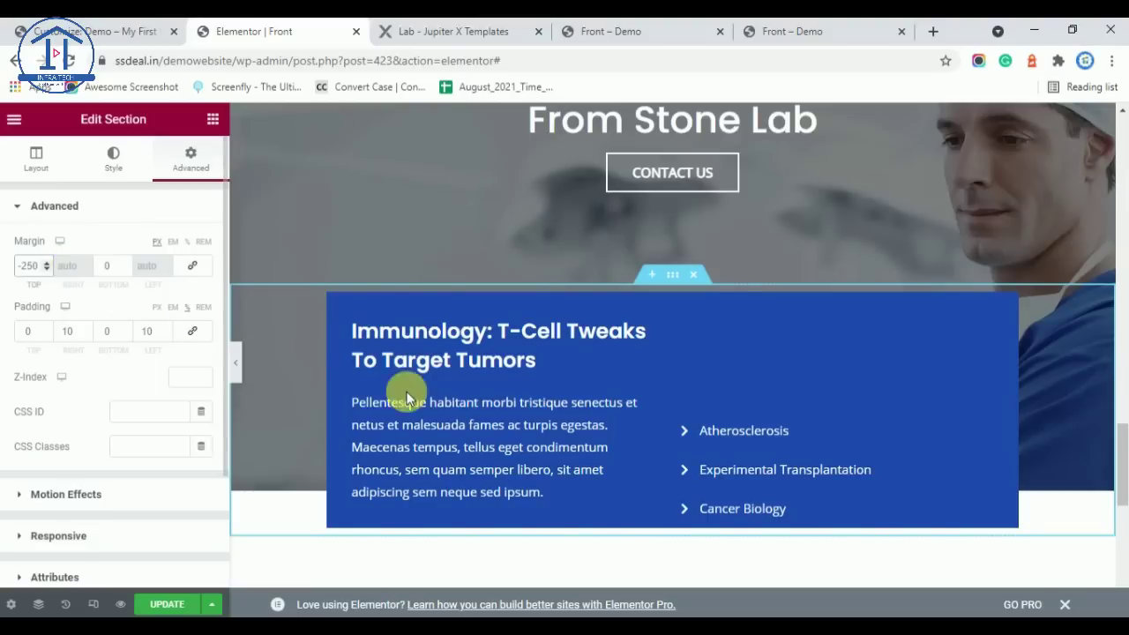
{"action": "left_click", "coordinate": [240, 364]}
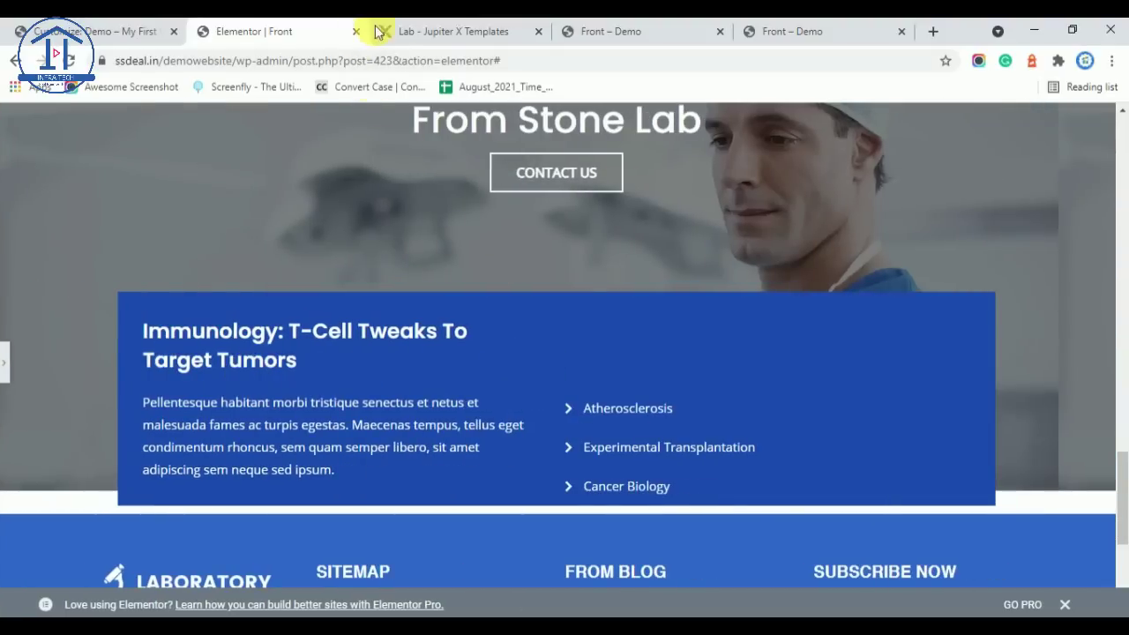
{"action": "left_click", "coordinate": [406, 31]}
{"action": "left_click", "coordinate": [296, 31]}
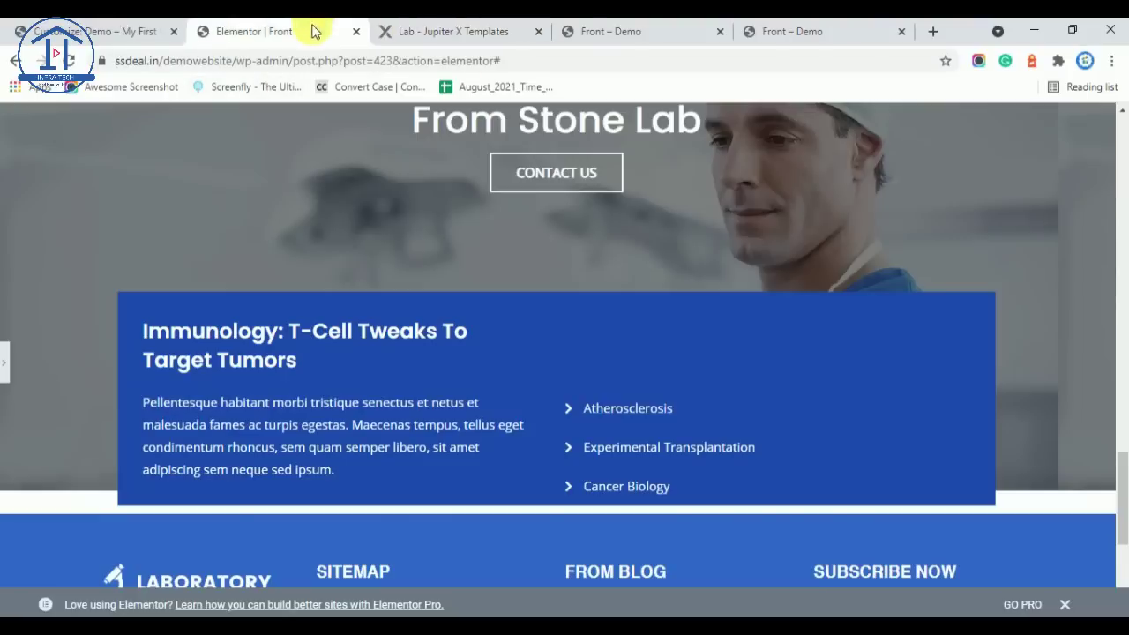
Set the blue inner section's padding to 40 px on the top and bottom, unlinked from the right and left values
{"action": "left_click", "coordinate": [9, 367]}
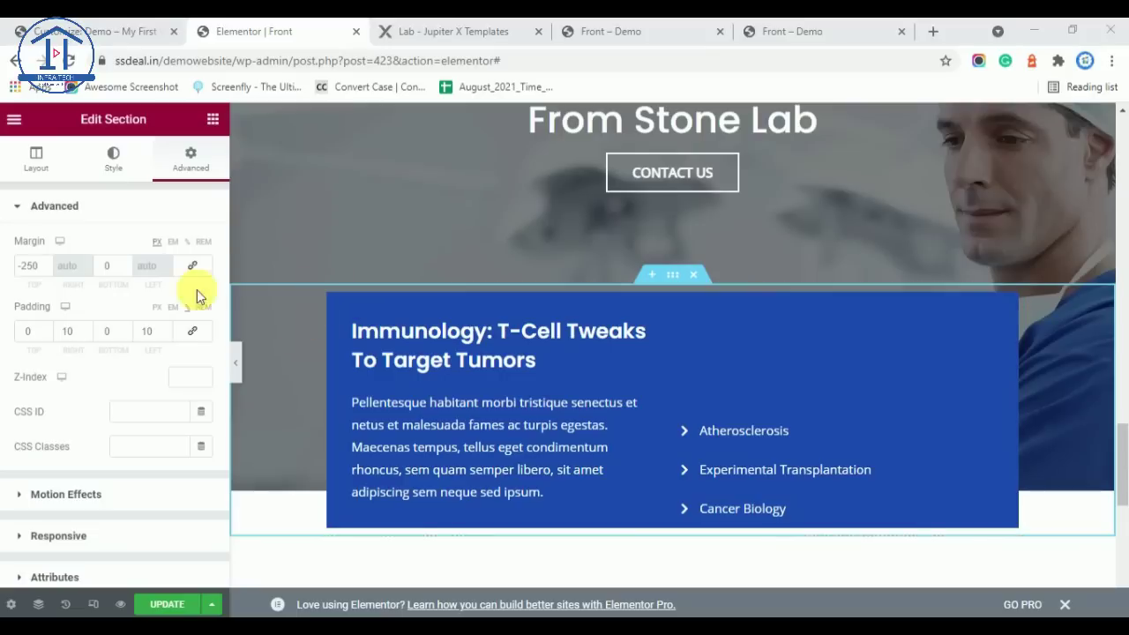
{"action": "left_click", "coordinate": [670, 287]}
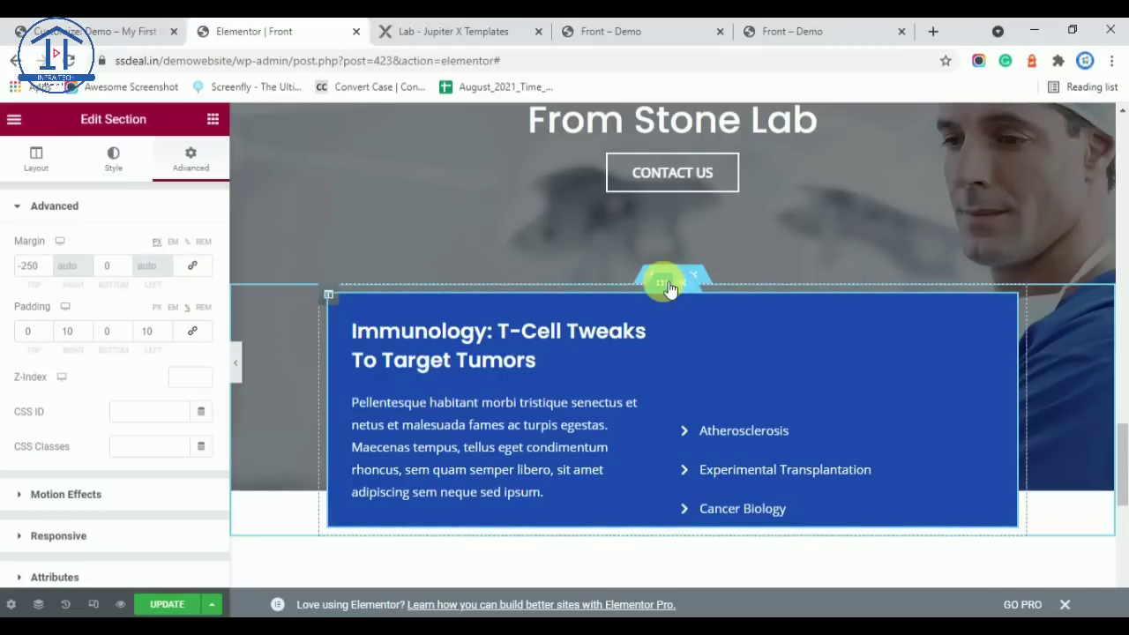
{"action": "left_click", "coordinate": [194, 159]}
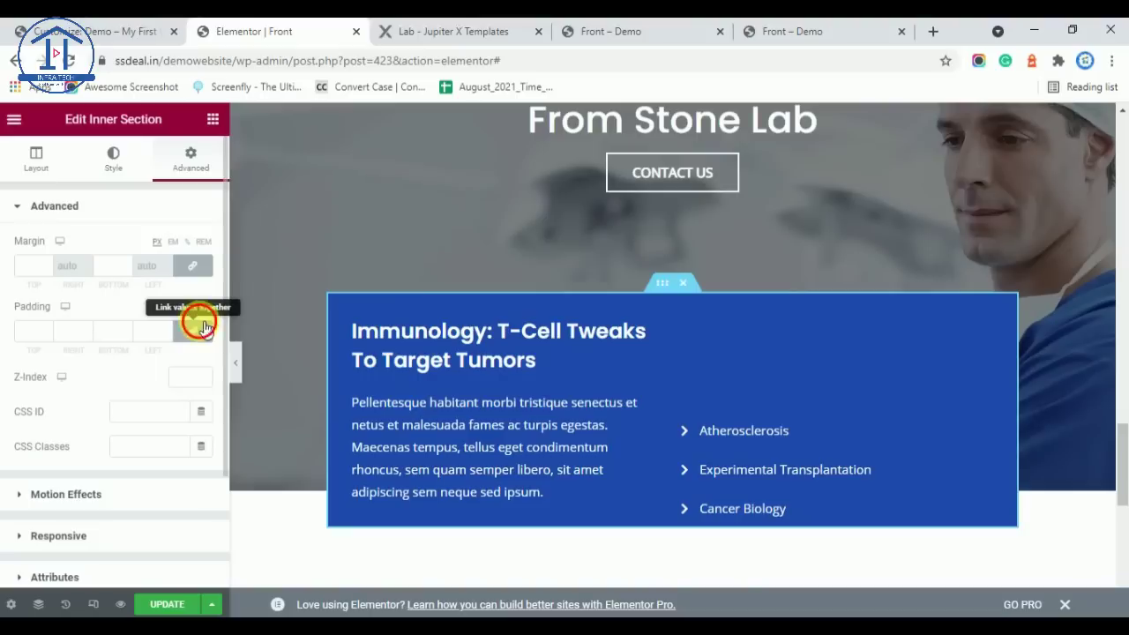
{"action": "left_click", "coordinate": [197, 326]}
{"action": "left_click", "coordinate": [29, 333]}
{"action": "type", "text": "40"}
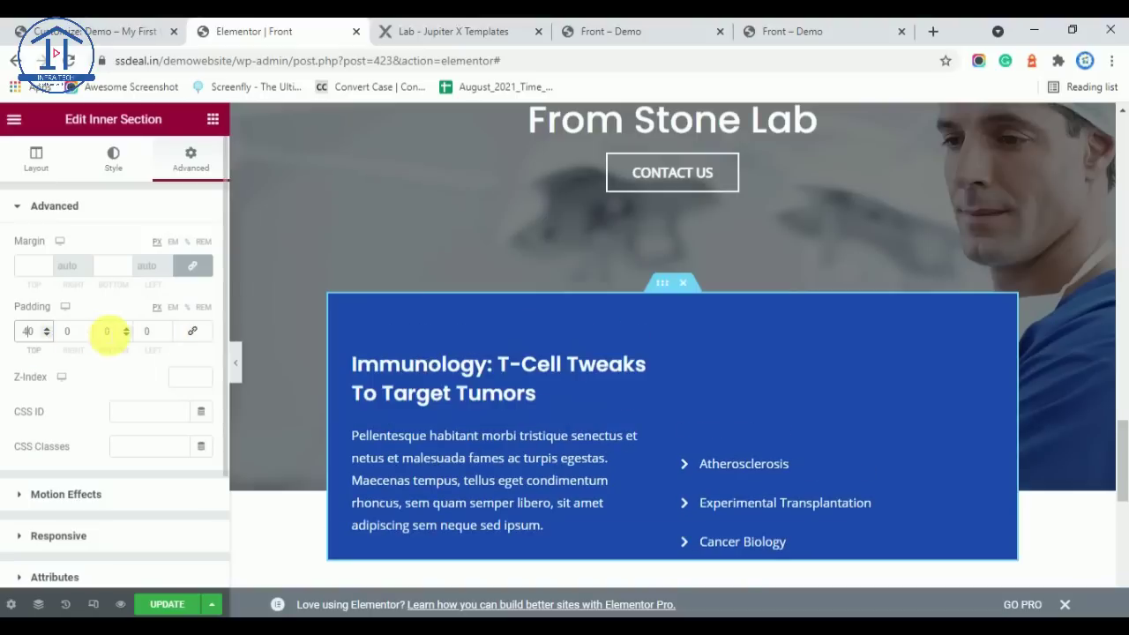
{"action": "left_click", "coordinate": [108, 330]}
{"action": "type", "text": "40"}
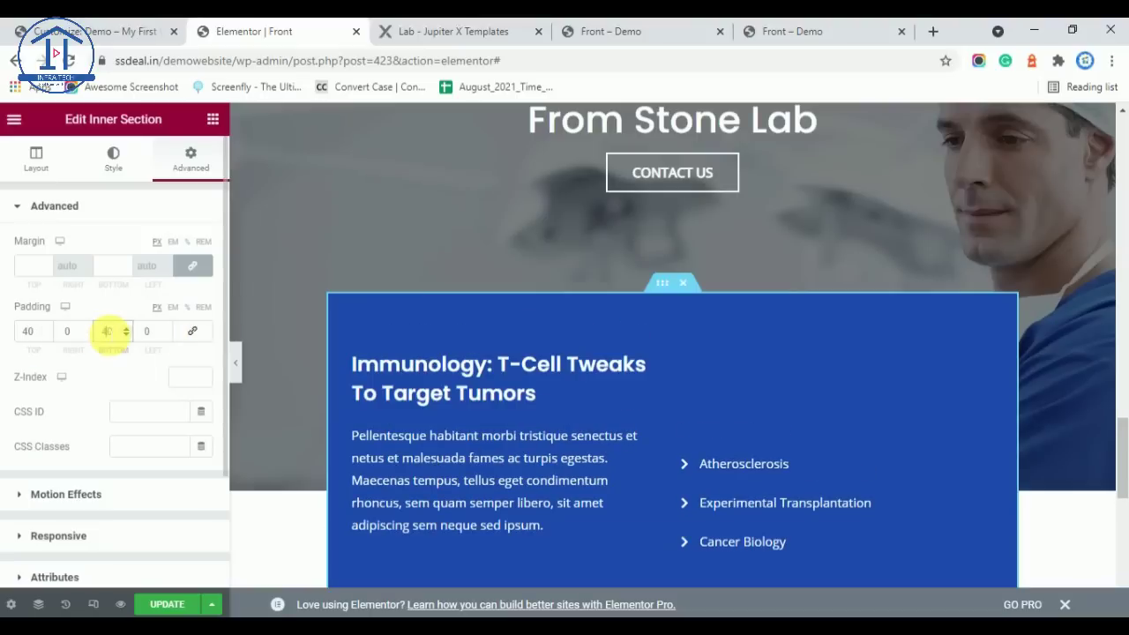
Preview the padded Immunology block at full page width and compare it with the Lab template's version
{"action": "left_click", "coordinate": [236, 363]}
{"action": "scroll", "coordinate": [610, 324], "scroll_direction": "down", "scroll_amount": 2}
{"action": "scroll", "coordinate": [587, 323], "scroll_direction": "up", "scroll_amount": 2}
{"action": "left_click", "coordinate": [436, 35]}
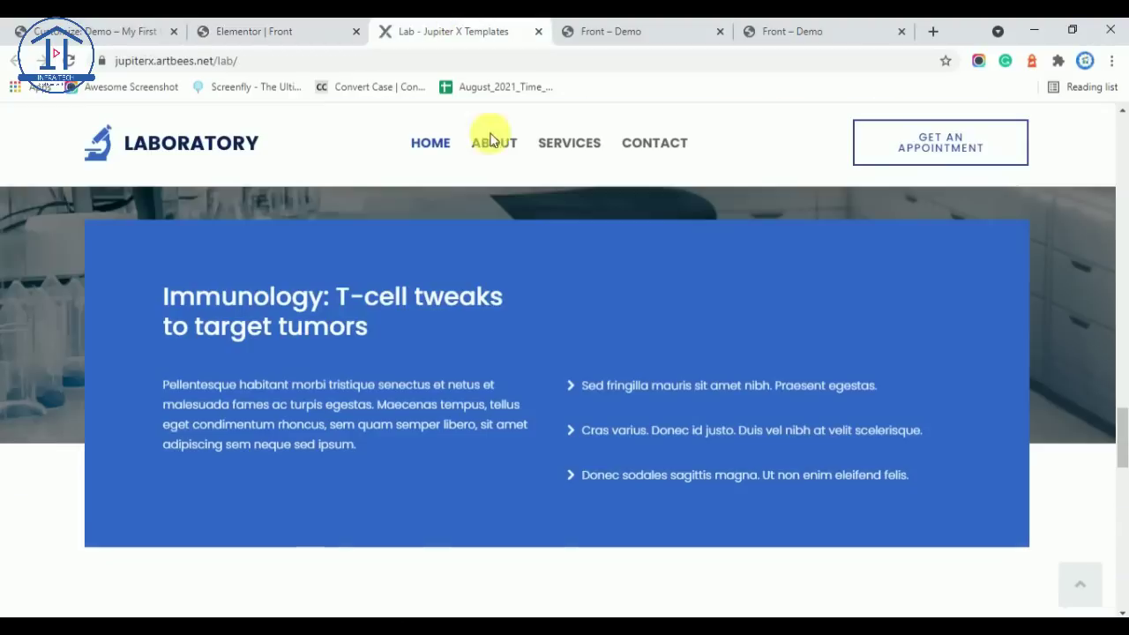
{"action": "left_click", "coordinate": [247, 29]}
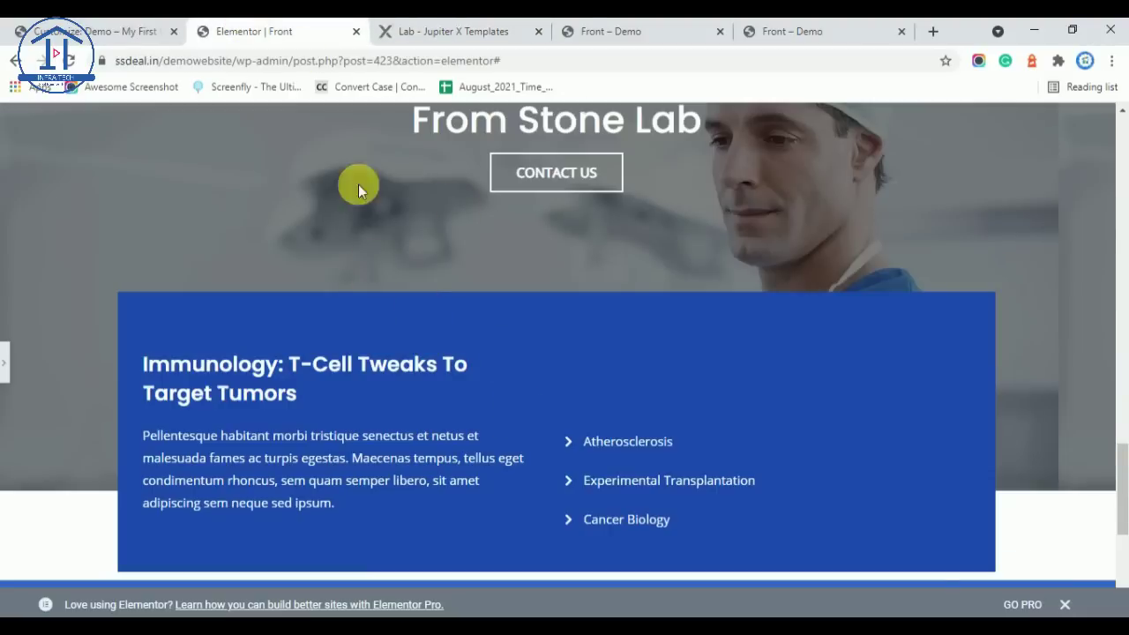
{"action": "left_click", "coordinate": [432, 26]}
{"action": "left_click", "coordinate": [253, 27]}
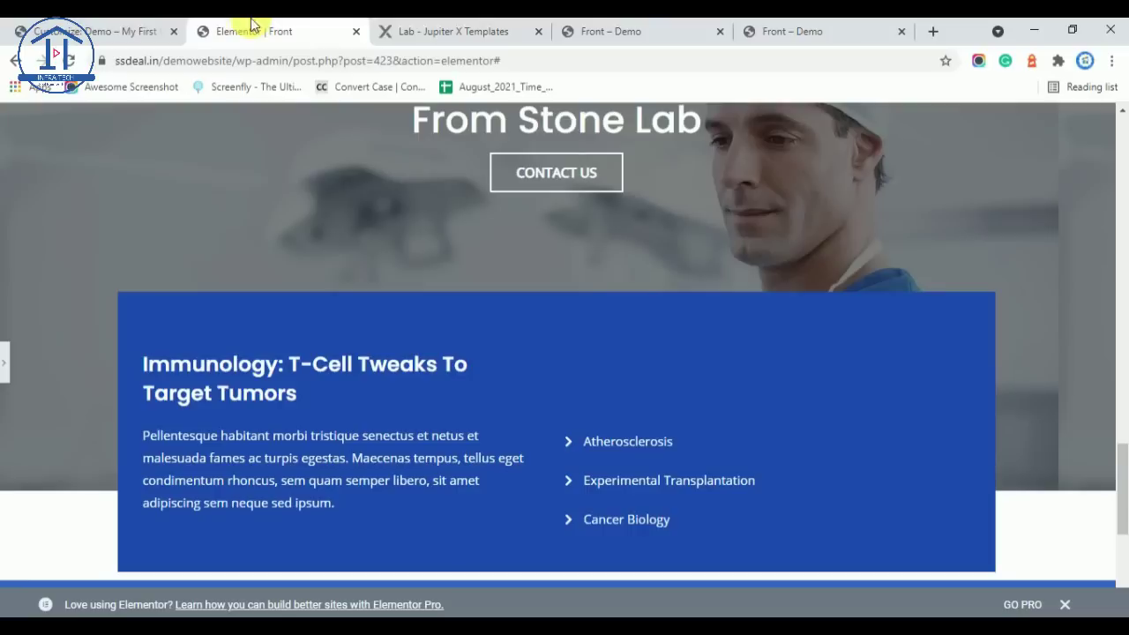
Change the inner section's background to the lighter global blue and compare it with the Lab template
{"action": "left_click", "coordinate": [7, 372]}
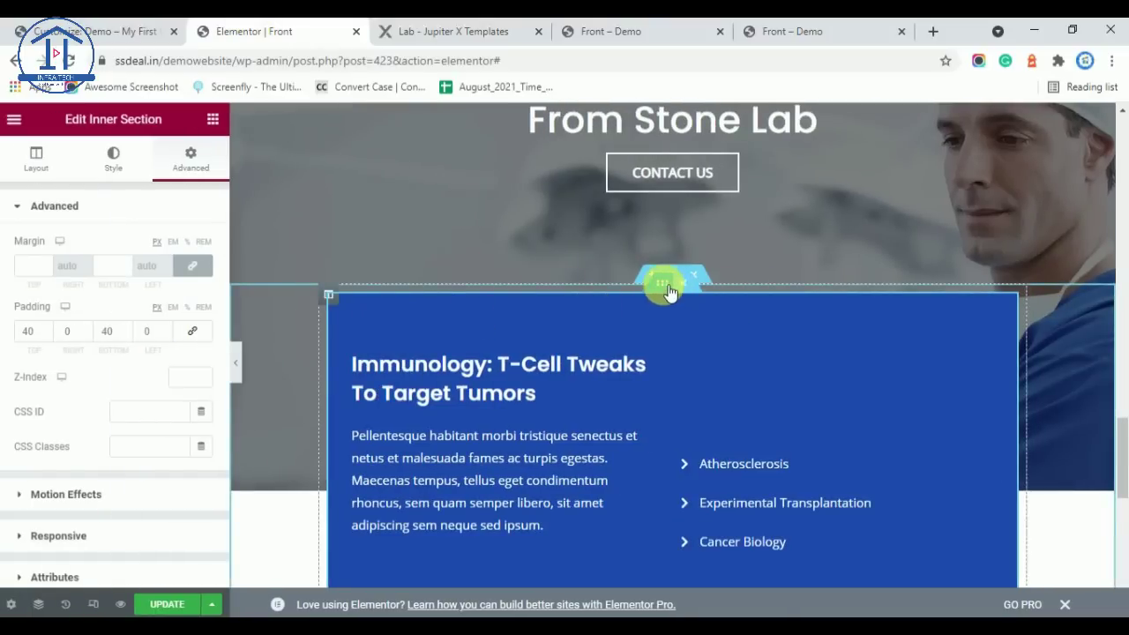
{"action": "left_click", "coordinate": [113, 159]}
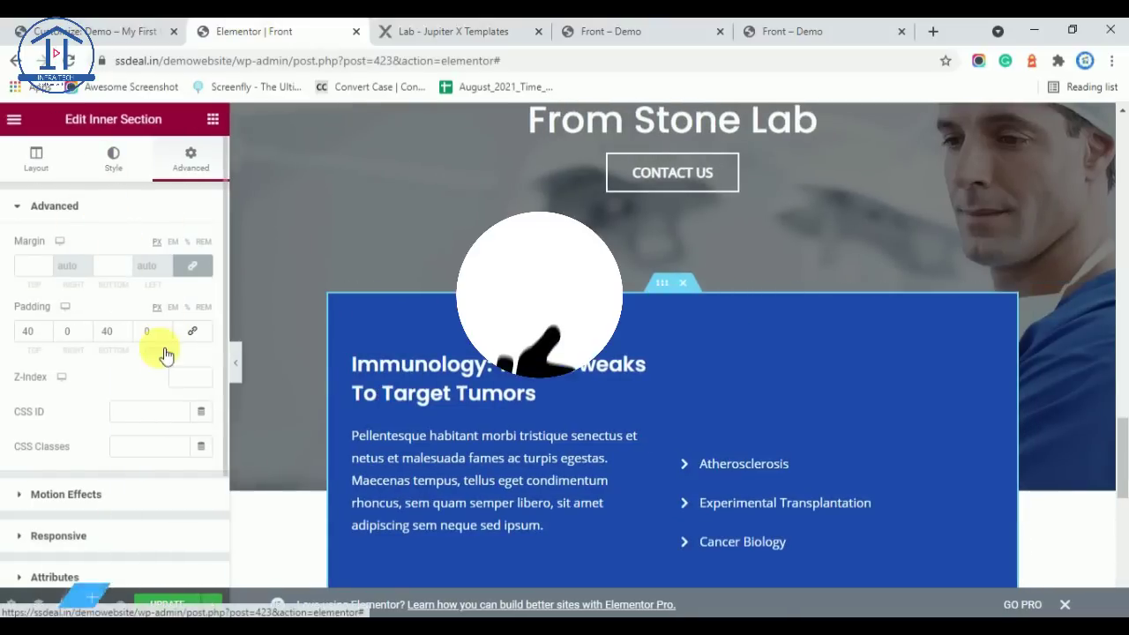
{"action": "left_click", "coordinate": [180, 316]}
{"action": "scroll", "coordinate": [115, 459], "scroll_direction": "down", "scroll_amount": 2}
{"action": "left_click", "coordinate": [58, 576]}
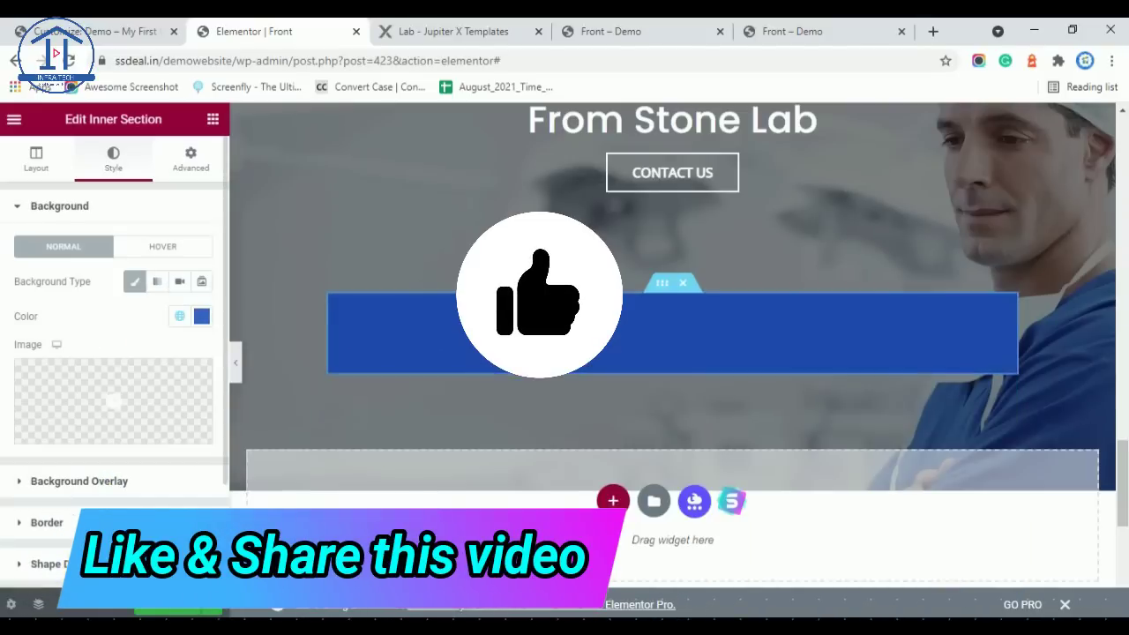
{"action": "left_click", "coordinate": [446, 29]}
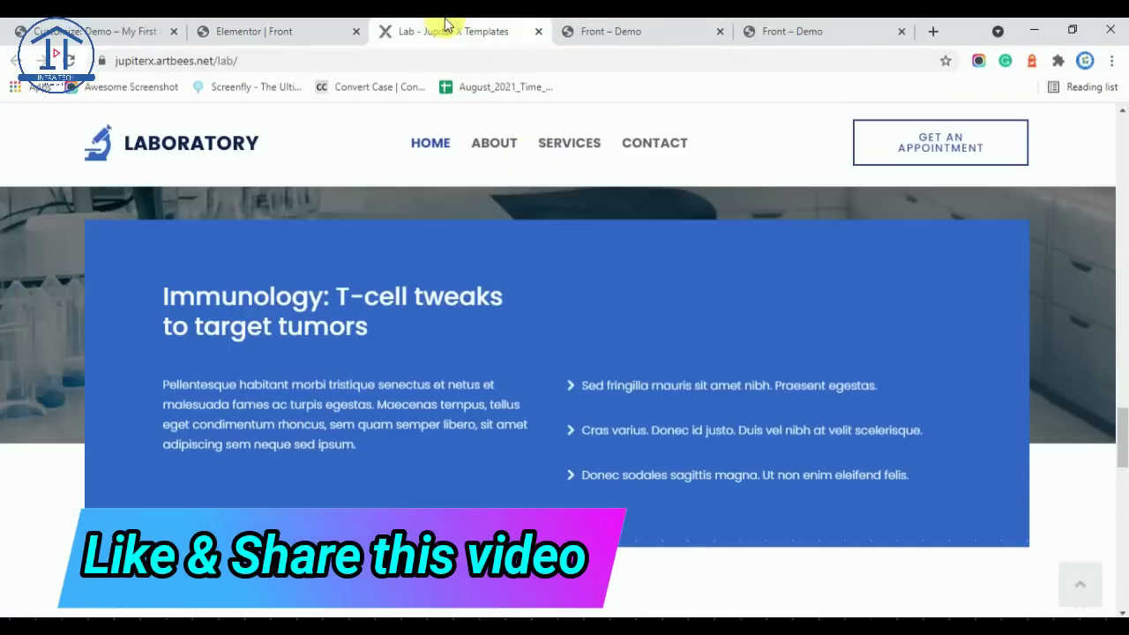
{"action": "left_click", "coordinate": [253, 31]}
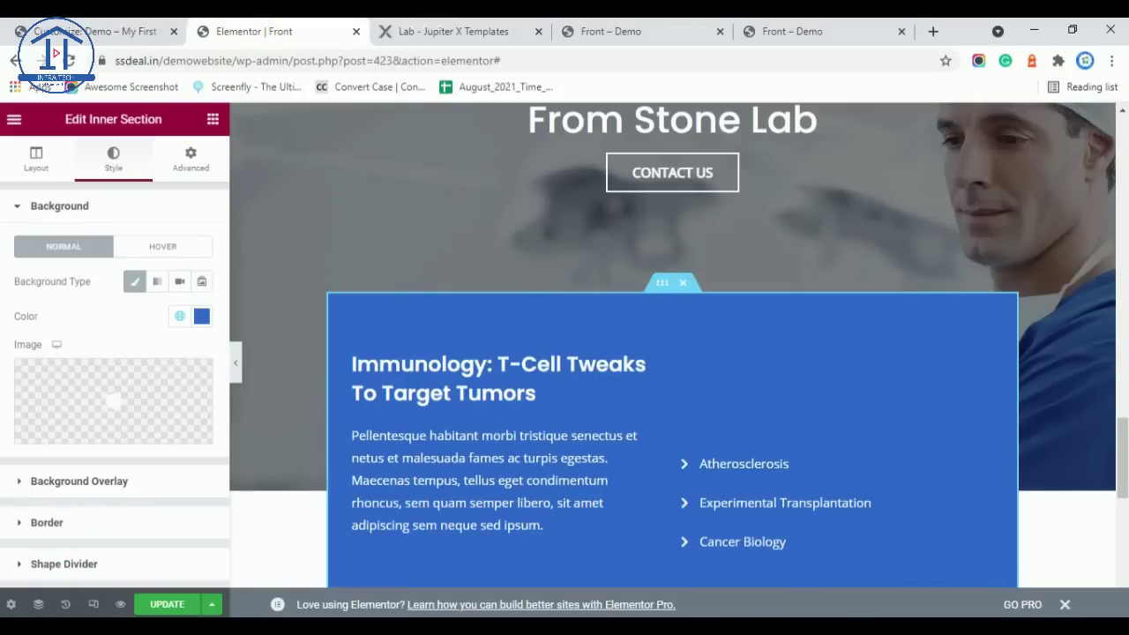
Check the Lab template's next section and add a new single-column section below the Immunology block
{"action": "scroll", "coordinate": [934, 526], "scroll_direction": "down", "scroll_amount": 3}
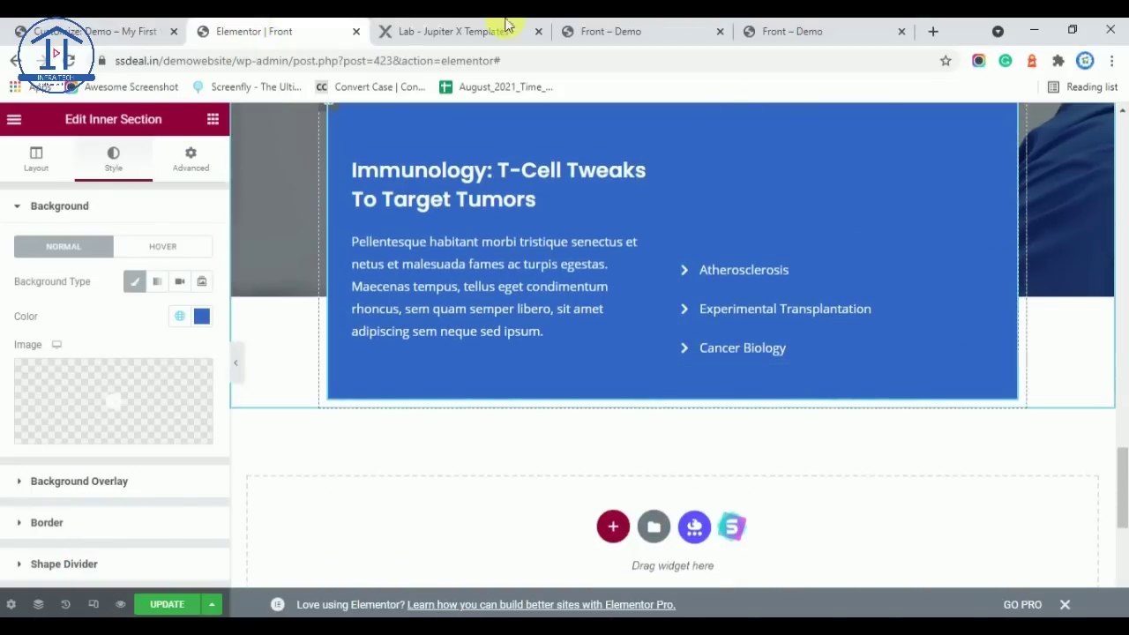
{"action": "left_click", "coordinate": [463, 28]}
{"action": "scroll", "coordinate": [379, 340], "scroll_direction": "down", "scroll_amount": 5}
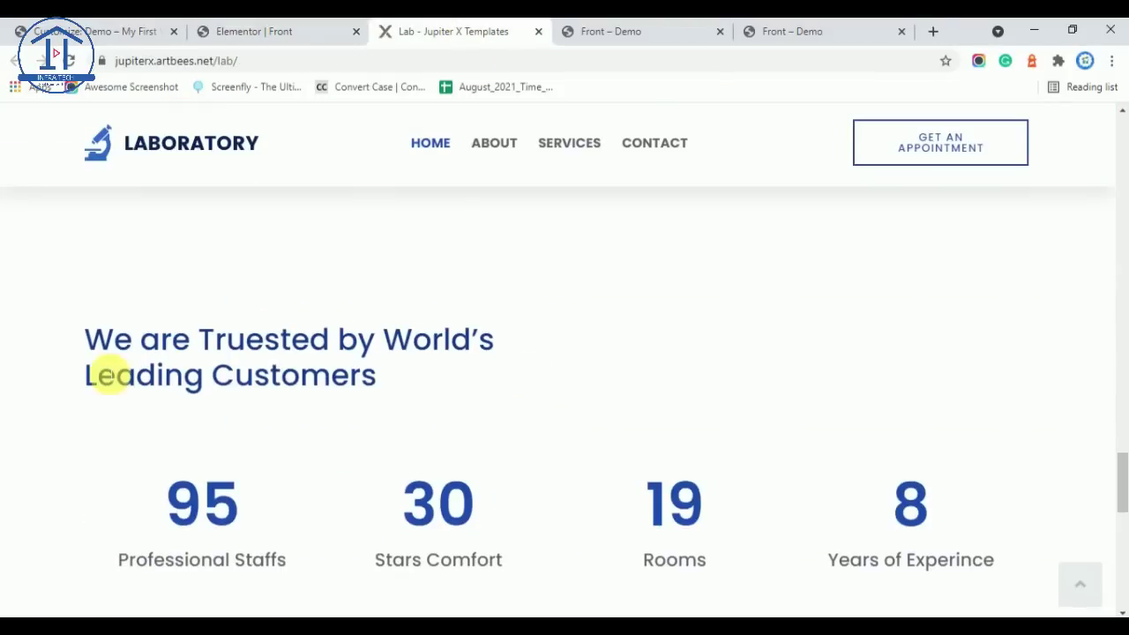
{"action": "left_click", "coordinate": [273, 30]}
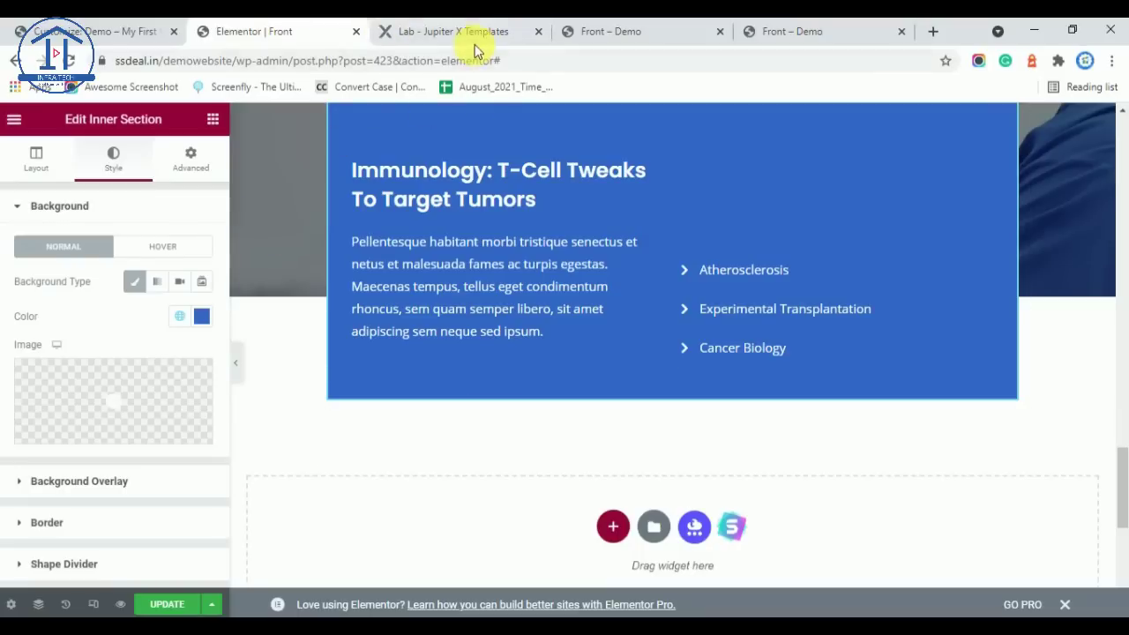
{"action": "left_click", "coordinate": [613, 527]}
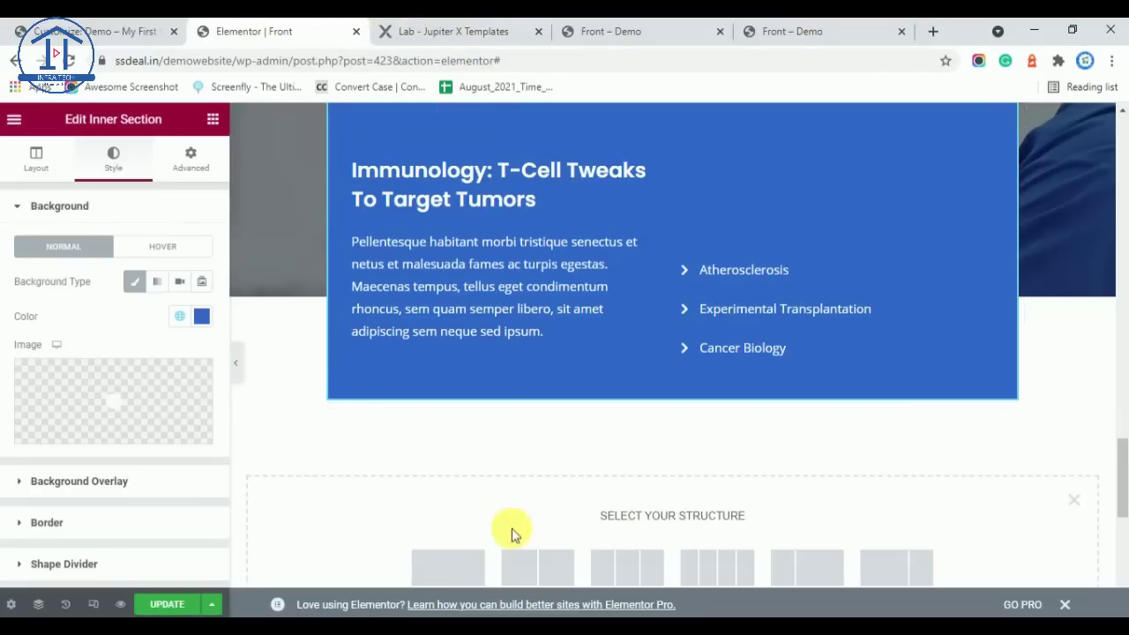
{"action": "left_click", "coordinate": [461, 562]}
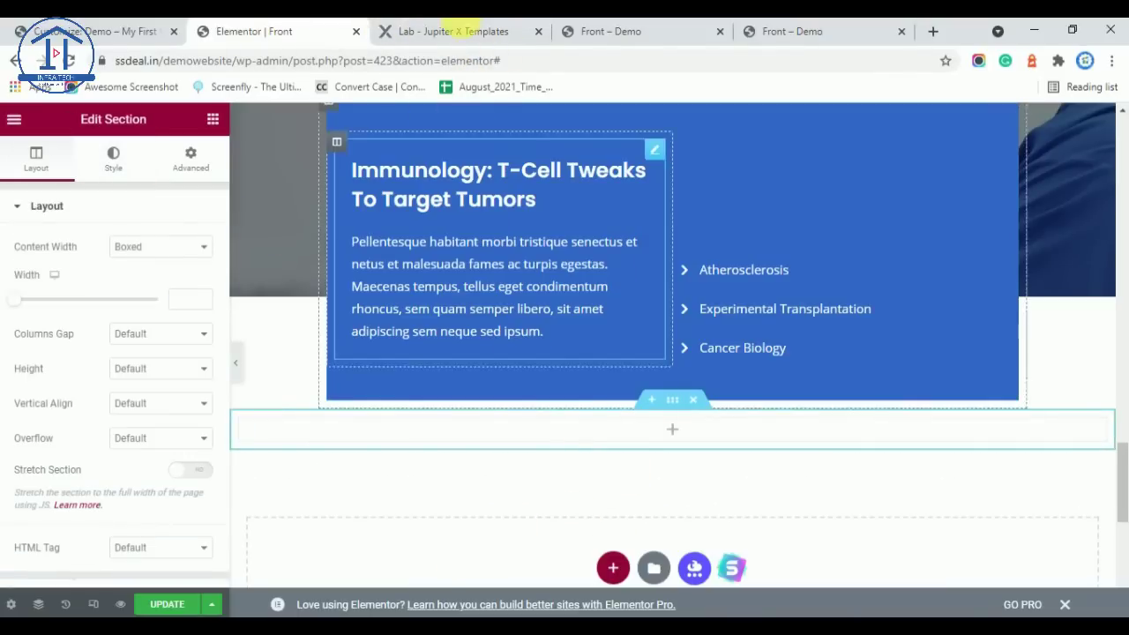
Copy the heading text "We are Truested by World's Leading Customers" from the Lab template
{"action": "scroll", "coordinate": [517, 434], "scroll_direction": "up", "scroll_amount": 5}
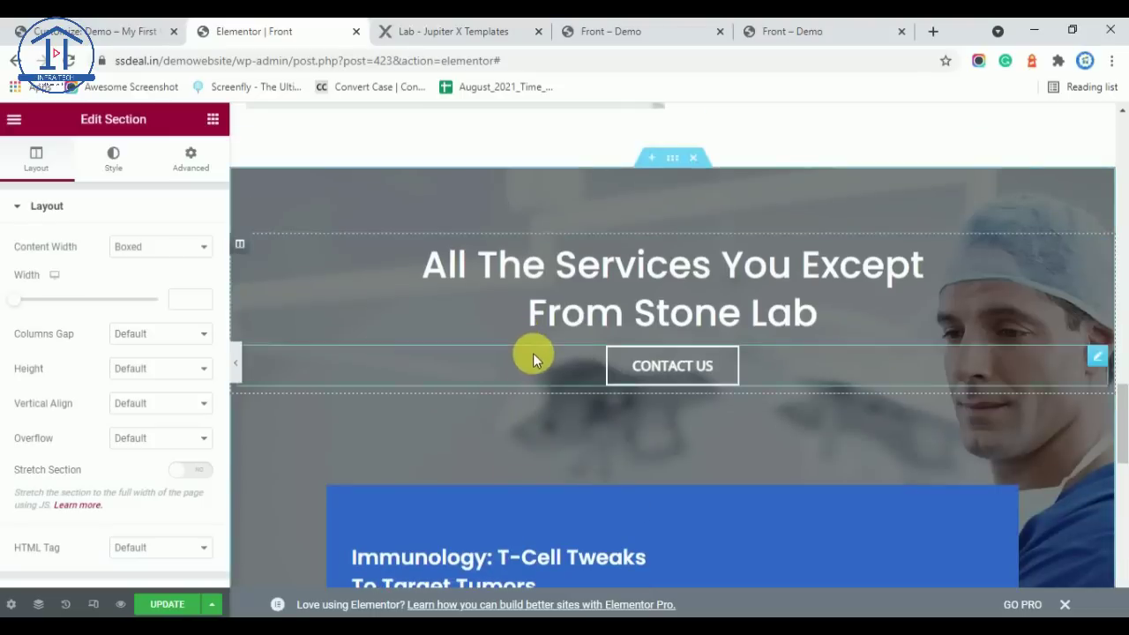
{"action": "scroll", "coordinate": [533, 353], "scroll_direction": "down", "scroll_amount": 5}
{"action": "left_click", "coordinate": [472, 26]}
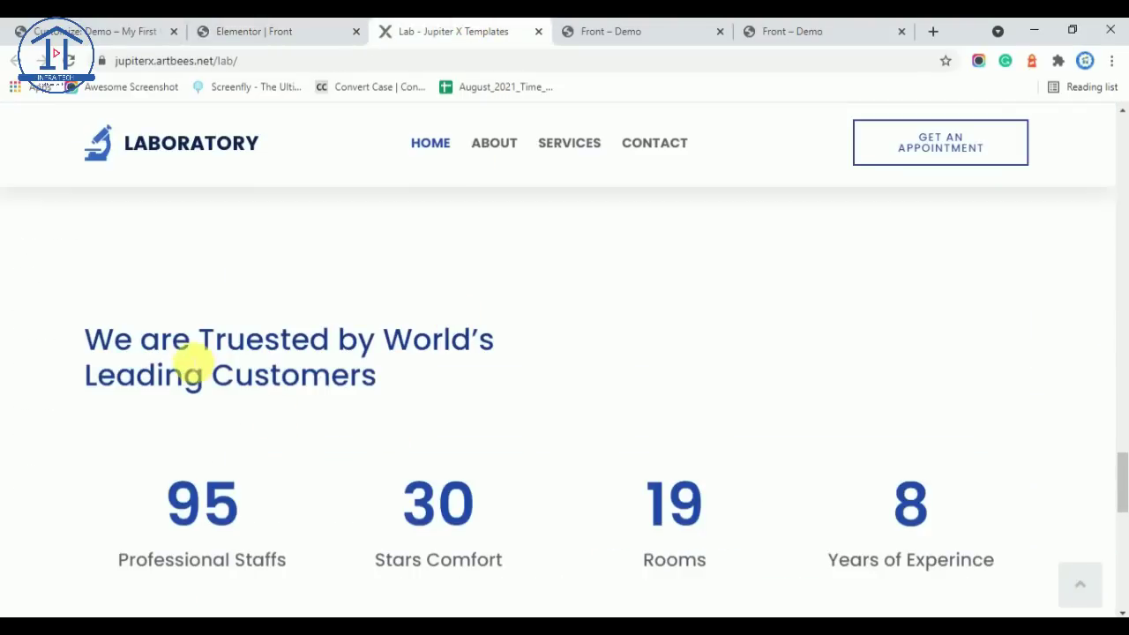
{"action": "left_click_drag", "start_coordinate": [88, 333], "coordinate": [429, 391]}
{"action": "key", "text": "ctrl+c"}
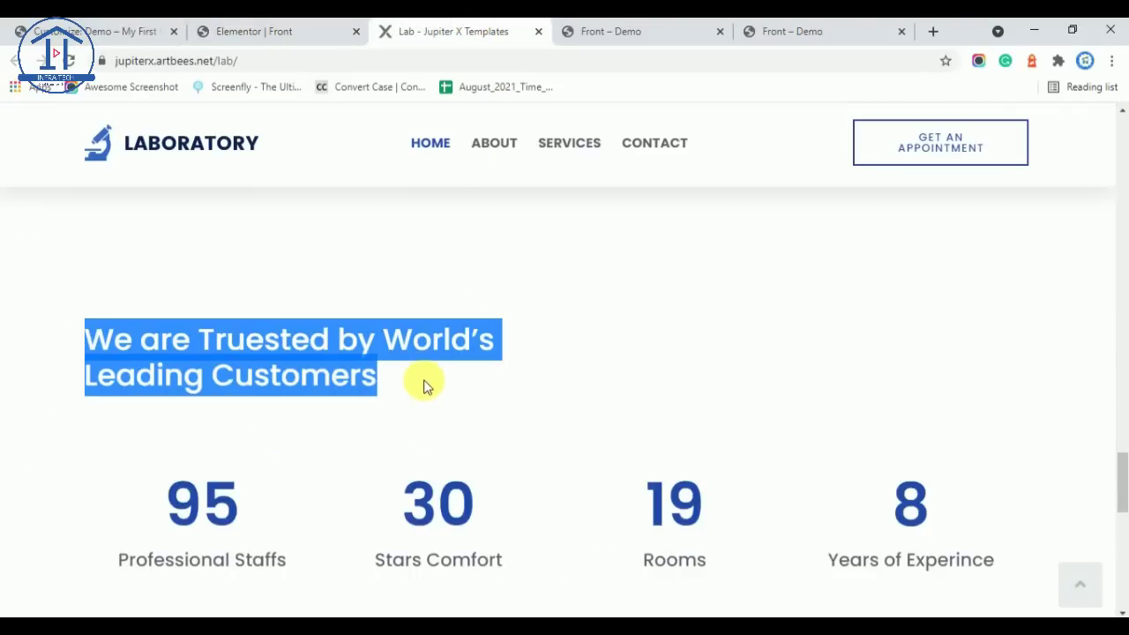
{"action": "left_click", "coordinate": [240, 26]}
Copy the "Explore Our Main Services" heading widget and paste it into the new empty section
{"action": "scroll", "coordinate": [562, 466], "scroll_direction": "up", "scroll_amount": 5}
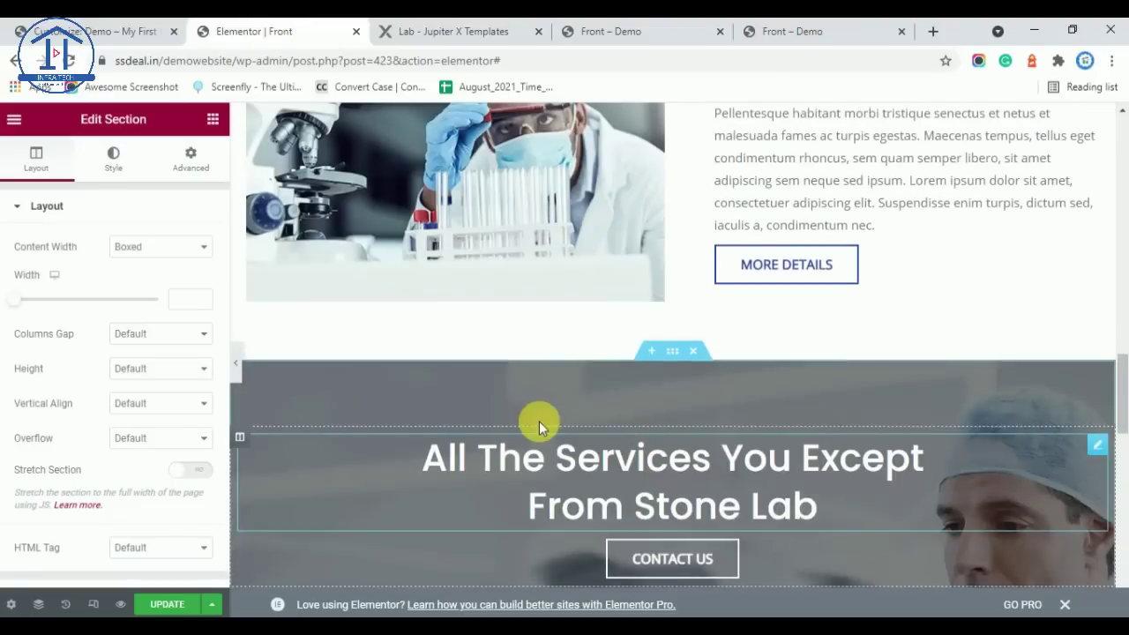
{"action": "scroll", "coordinate": [617, 419], "scroll_direction": "up", "scroll_amount": 5}
{"action": "right_click", "coordinate": [724, 261]}
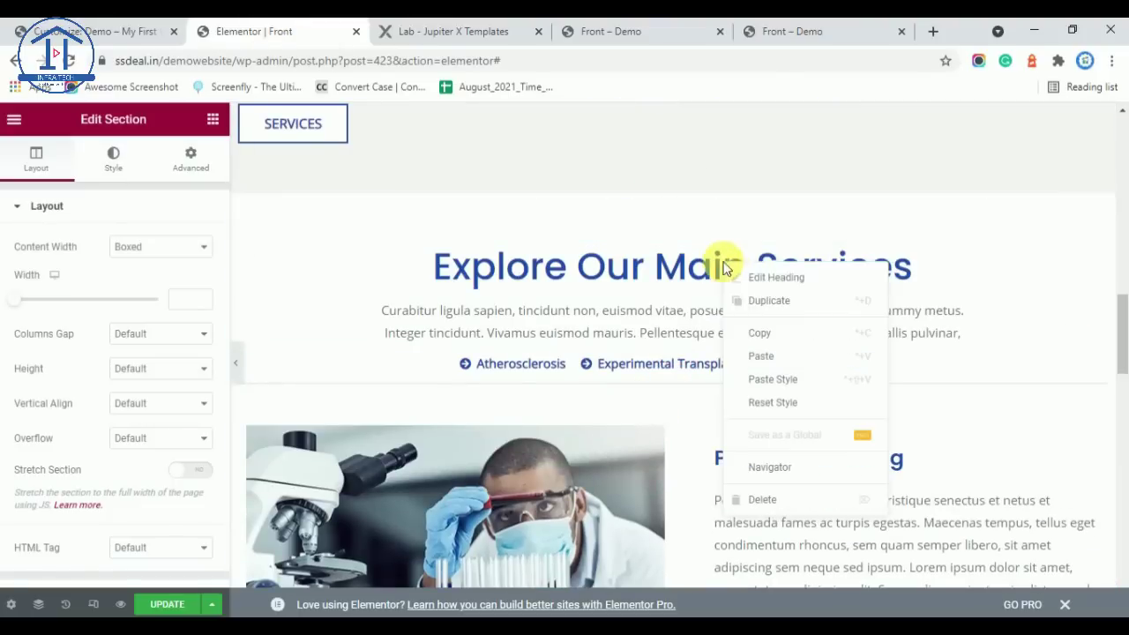
{"action": "left_click", "coordinate": [763, 334]}
{"action": "scroll", "coordinate": [649, 313], "scroll_direction": "down", "scroll_amount": 10}
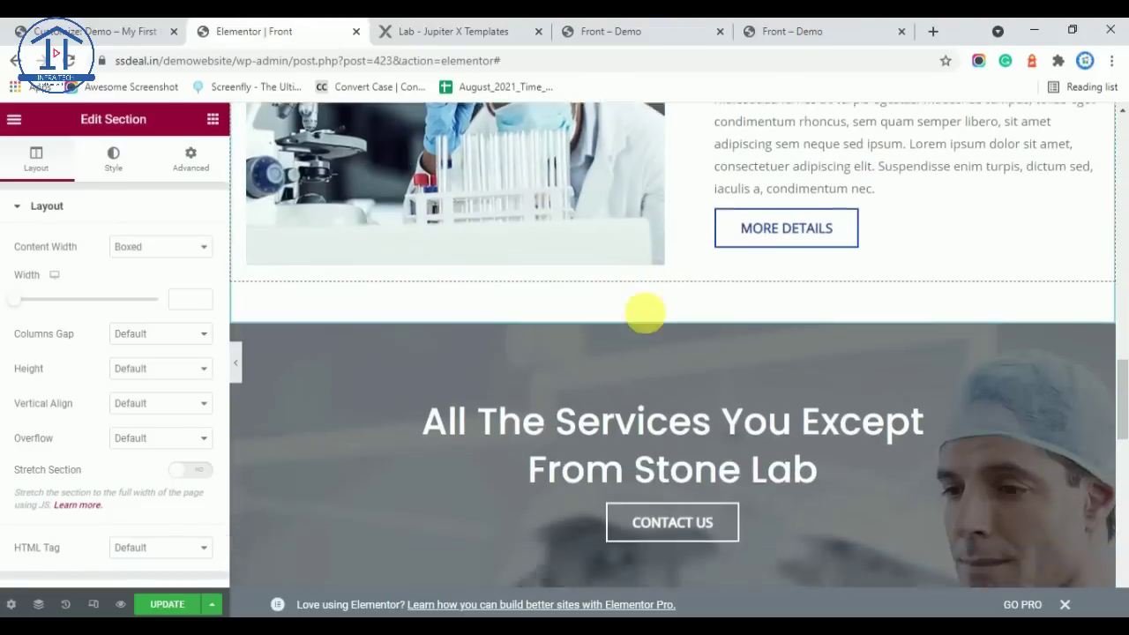
{"action": "scroll", "coordinate": [635, 324], "scroll_direction": "down", "scroll_amount": 3}
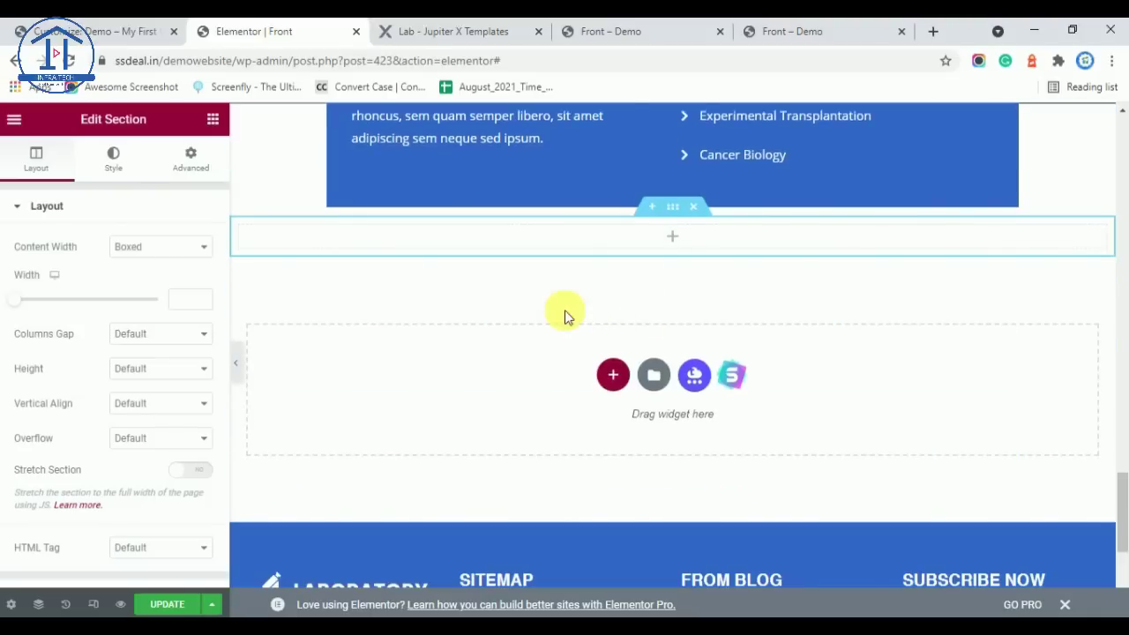
{"action": "right_click", "coordinate": [547, 235]}
{"action": "left_click", "coordinate": [622, 360]}
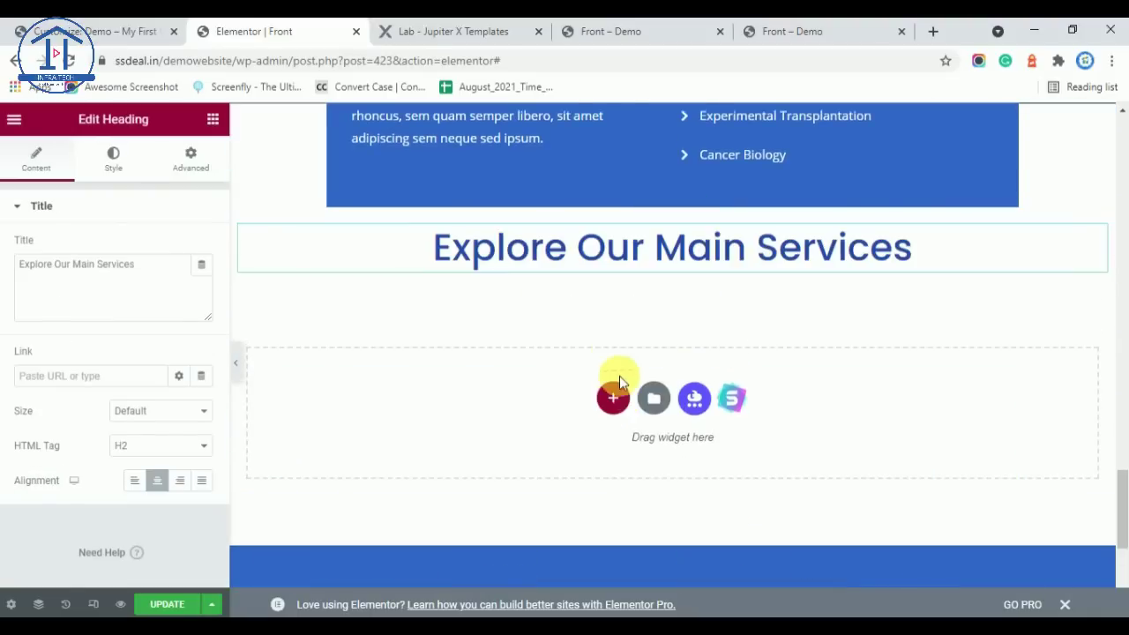
Clear the pasted heading's centre alignment and compare its placement with the Lab template's heading
{"action": "scroll", "coordinate": [620, 376], "scroll_direction": "up", "scroll_amount": 3}
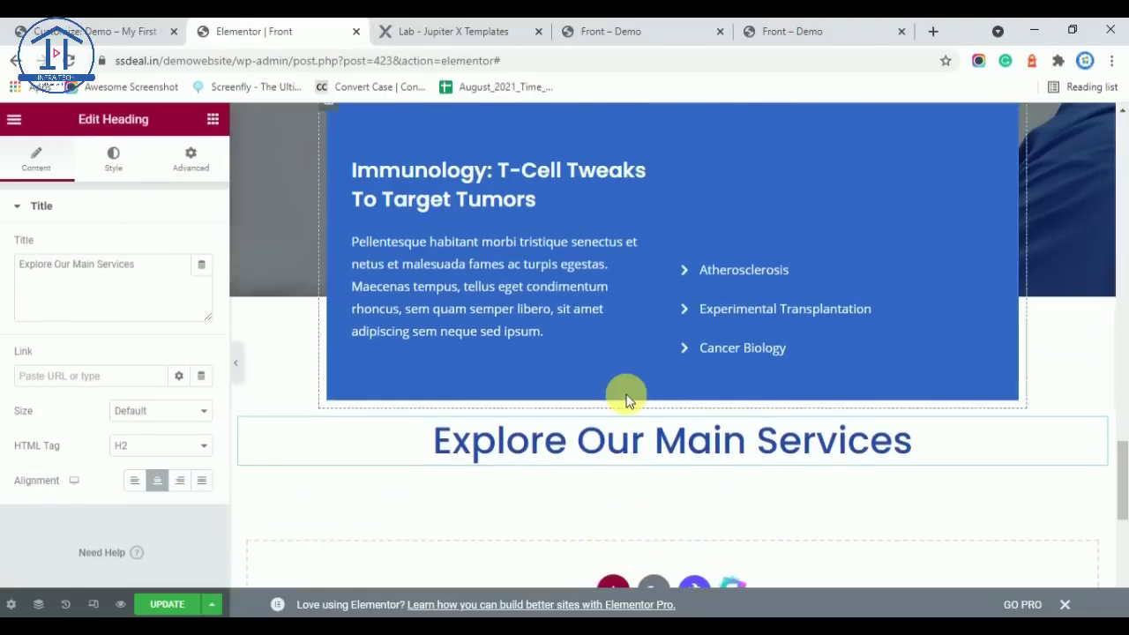
{"action": "left_click", "coordinate": [172, 483]}
{"action": "left_click", "coordinate": [433, 29]}
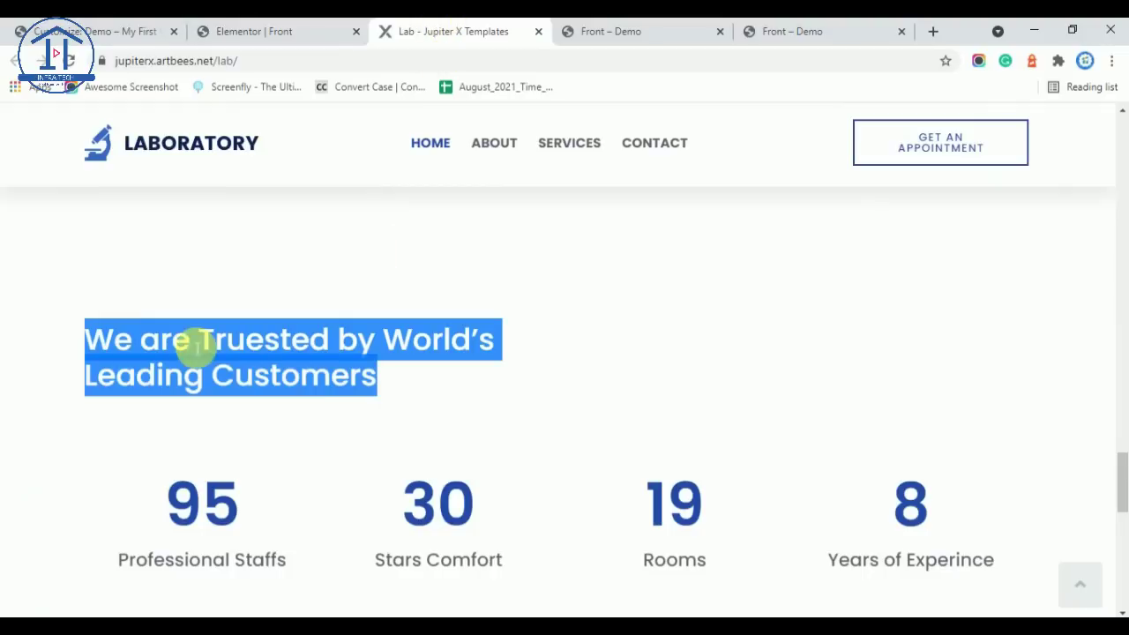
{"action": "left_click", "coordinate": [325, 27]}
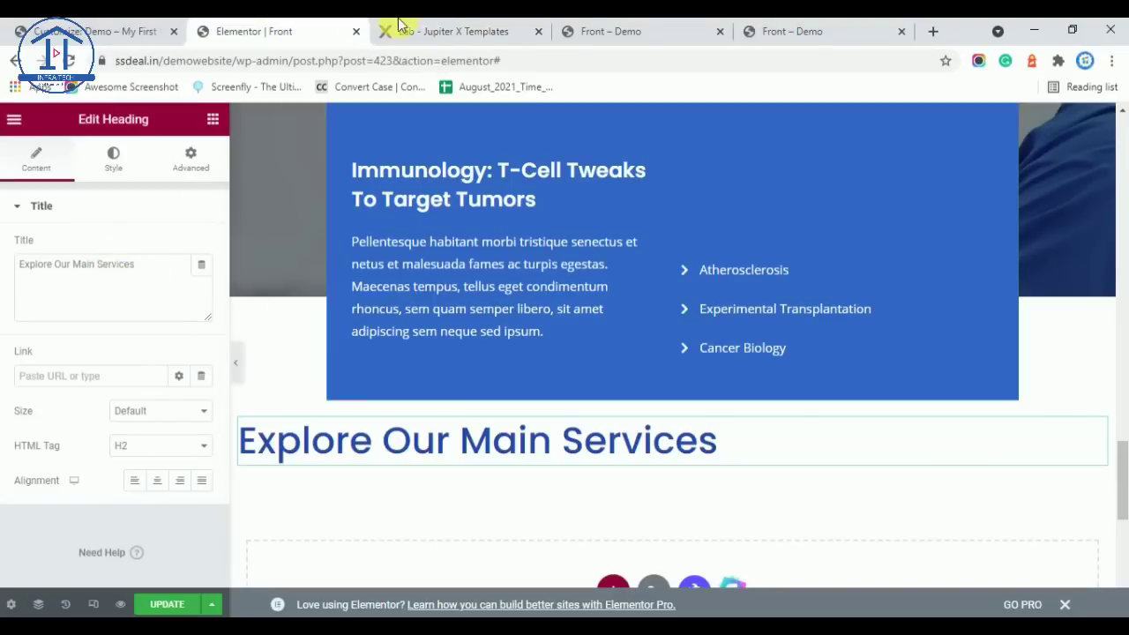
{"action": "left_click", "coordinate": [459, 31]}
{"action": "left_click", "coordinate": [316, 24]}
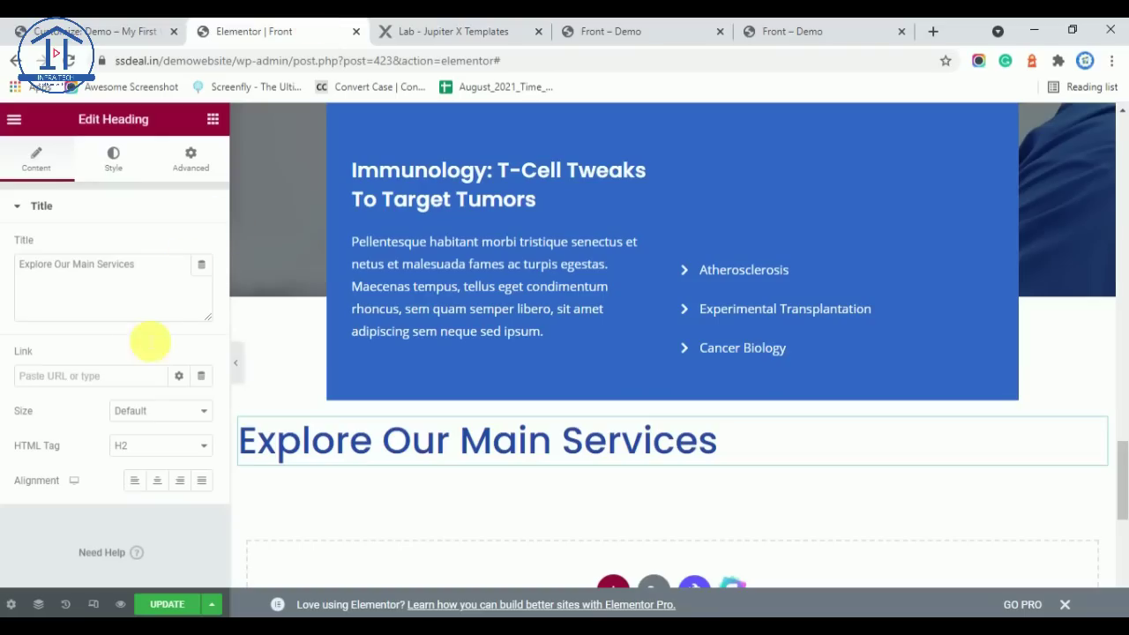
Replace the pasted heading's title with "We are Truested by World's Leading Customers" and insert a <br> line break after "World's"
{"action": "left_click", "coordinate": [151, 277]}
{"action": "key", "text": "ctrl+a"}
{"action": "key", "text": "ctrl+v"}
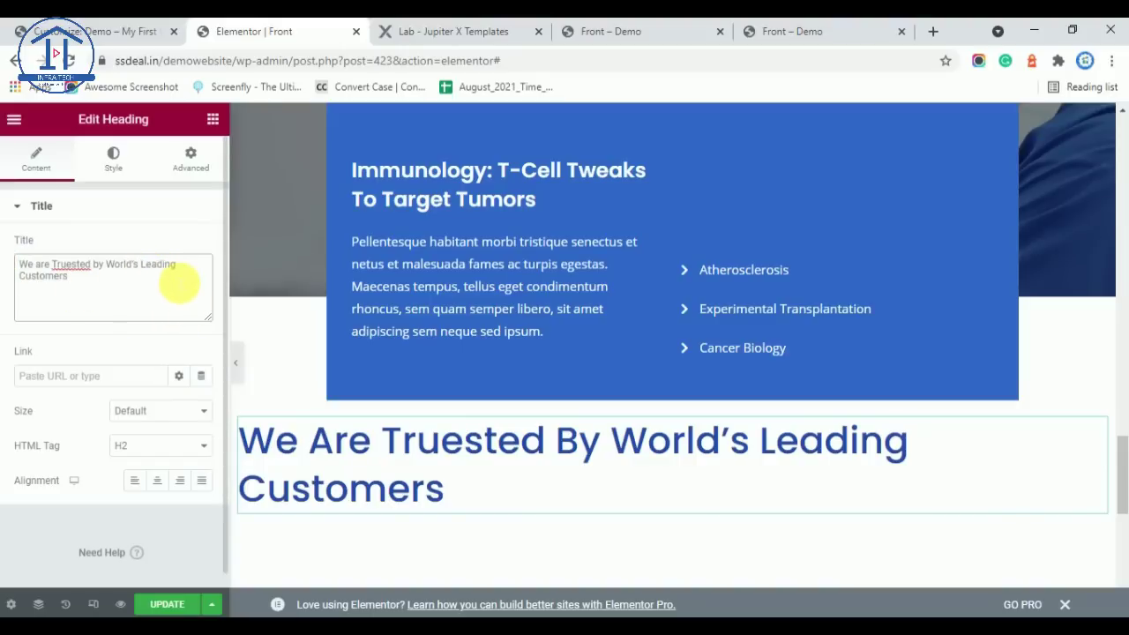
{"action": "type", "text": "<br>"}
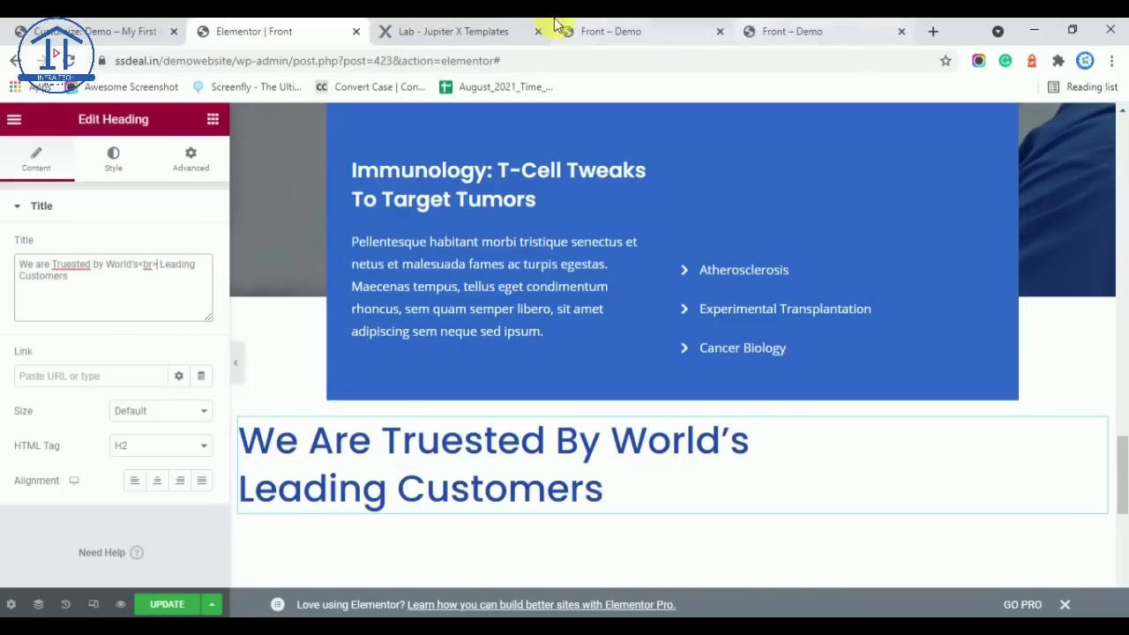
Compare the new heading with the Lab template and examine the counter row beneath the template's heading
{"action": "left_click", "coordinate": [507, 29]}
{"action": "left_click", "coordinate": [300, 29]}
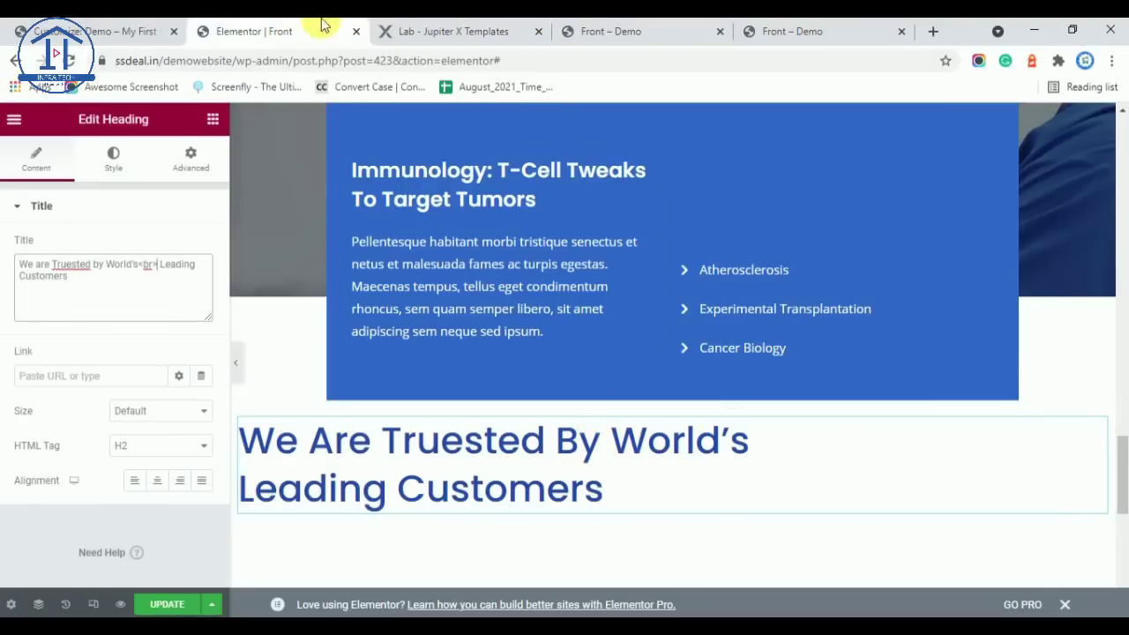
{"action": "left_click", "coordinate": [455, 34]}
{"action": "scroll", "coordinate": [304, 516], "scroll_direction": "down", "scroll_amount": 2}
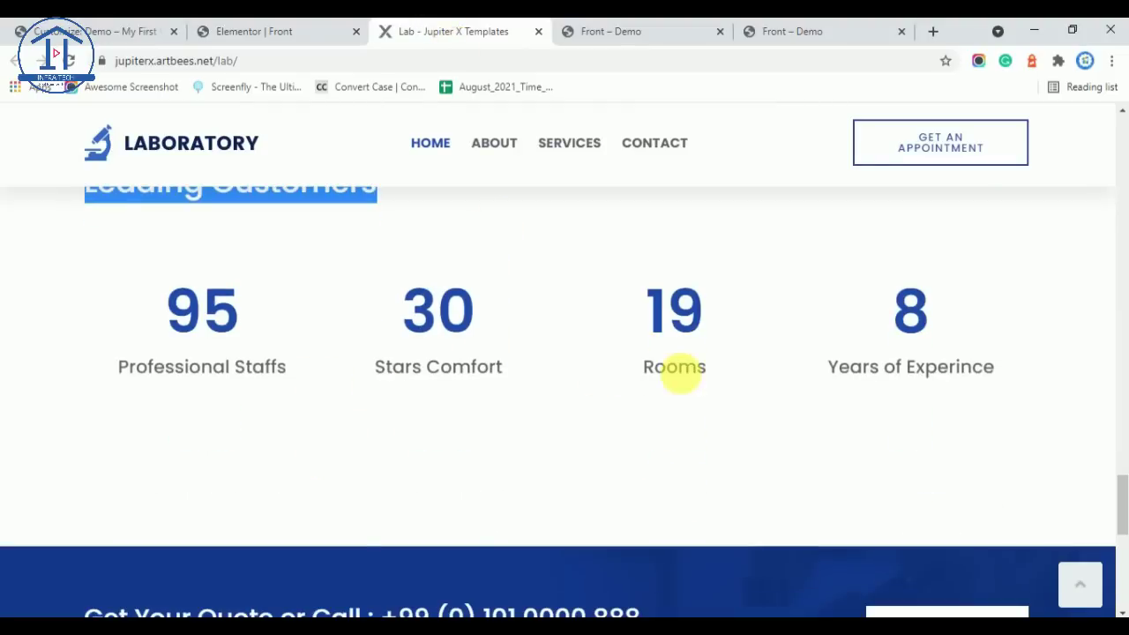
{"action": "left_click", "coordinate": [302, 29]}
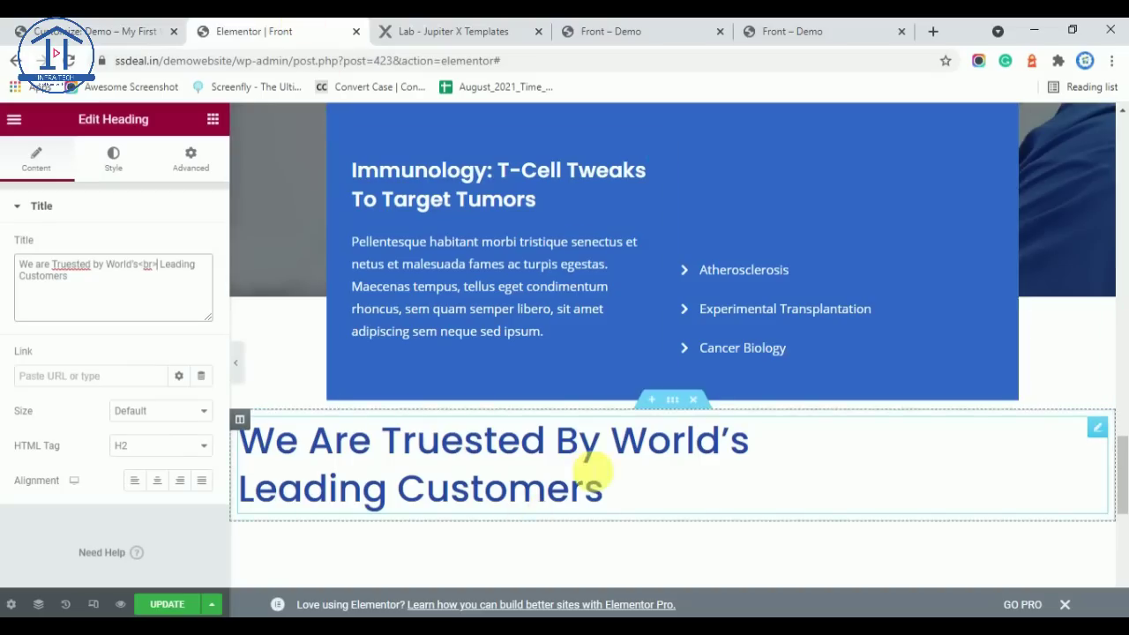
Add an Inner Section beneath the trusted-customers heading and duplicate its columns to make four, matching the Lab template's counter row
{"action": "left_click", "coordinate": [213, 119]}
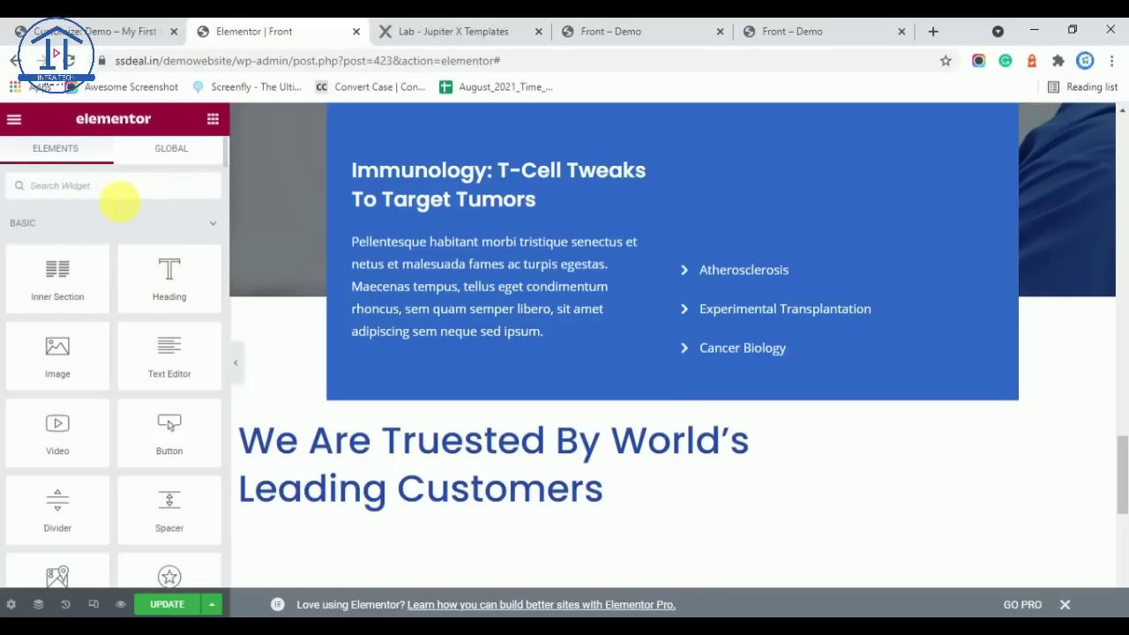
{"action": "left_click_drag", "start_coordinate": [84, 282], "coordinate": [559, 511]}
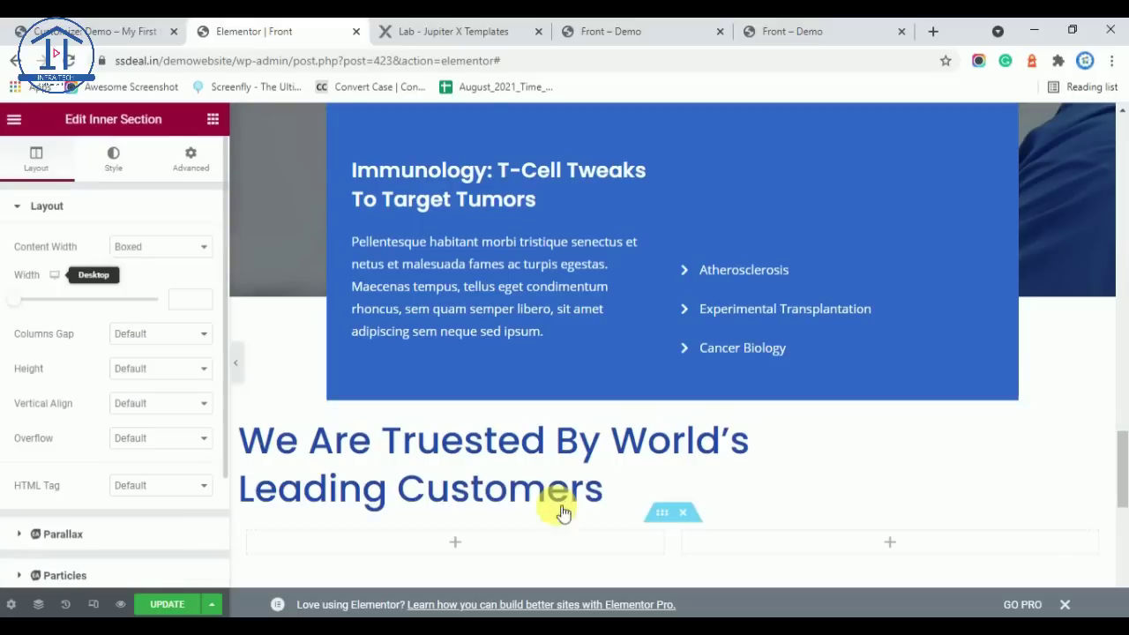
{"action": "left_click", "coordinate": [450, 26]}
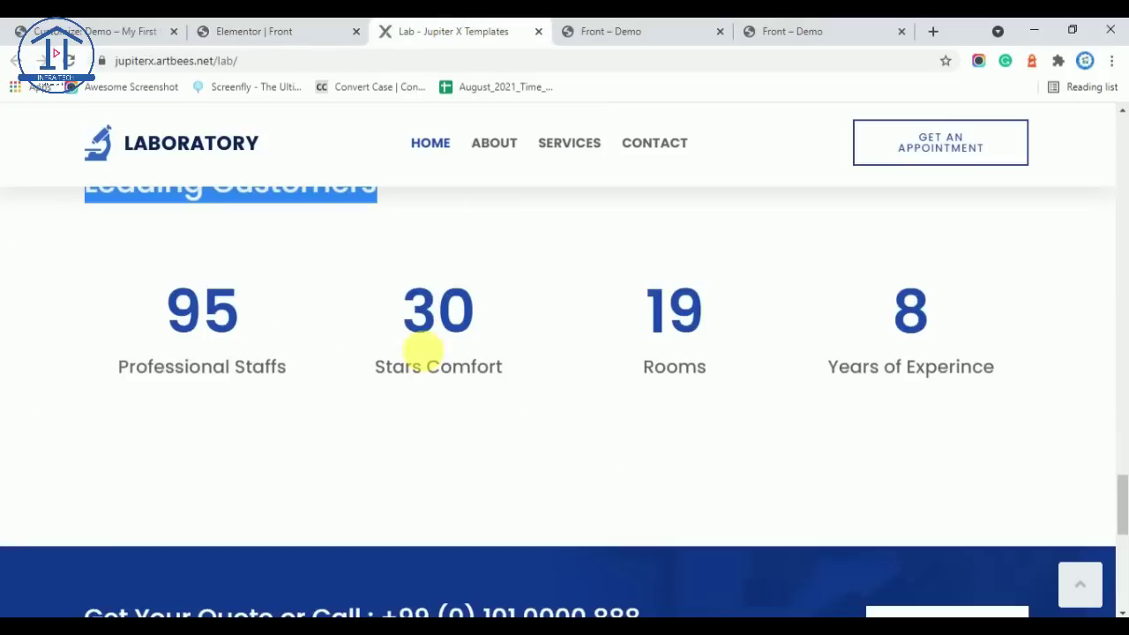
{"action": "left_click", "coordinate": [239, 30]}
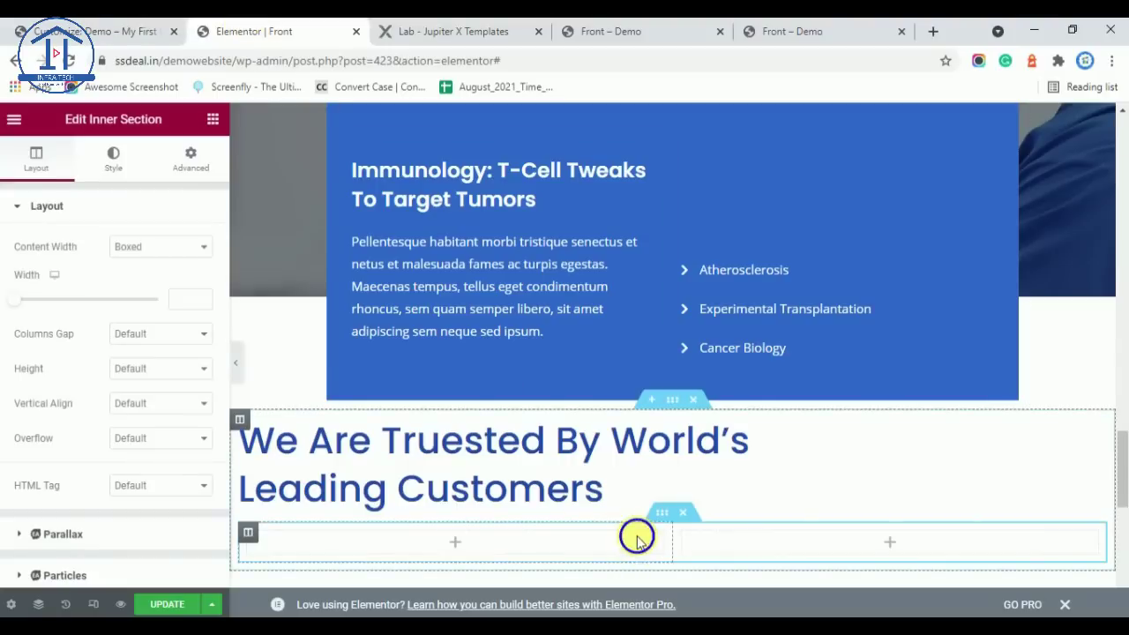
{"action": "right_click", "coordinate": [637, 534]}
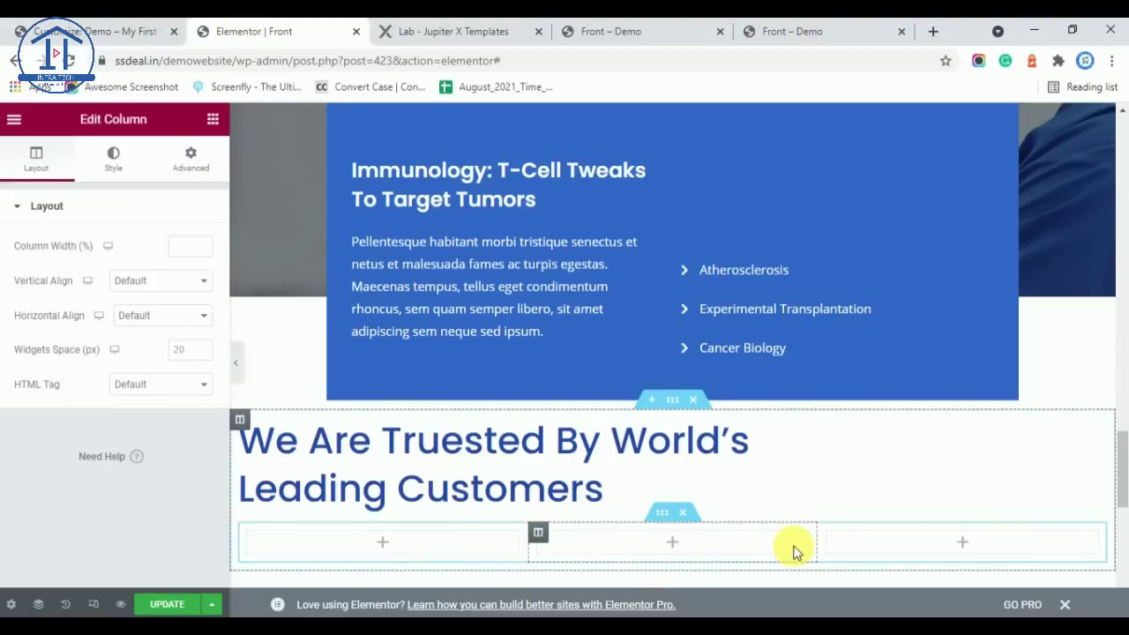
{"action": "right_click", "coordinate": [773, 549]}
{"action": "left_click", "coordinate": [814, 444]}
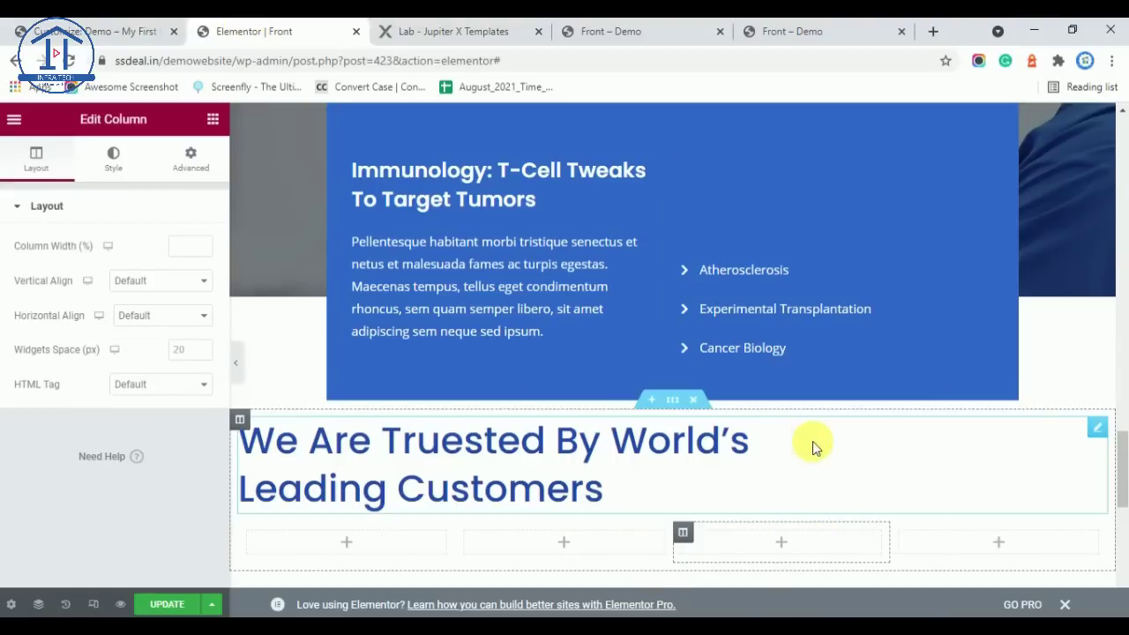
Find the Counter widget and place it in the first column of the inner section
{"action": "scroll", "coordinate": [741, 468], "scroll_direction": "down", "scroll_amount": 1}
{"action": "scroll", "coordinate": [741, 467], "scroll_direction": "down", "scroll_amount": 4}
{"action": "scroll", "coordinate": [413, 404], "scroll_direction": "up", "scroll_amount": 3}
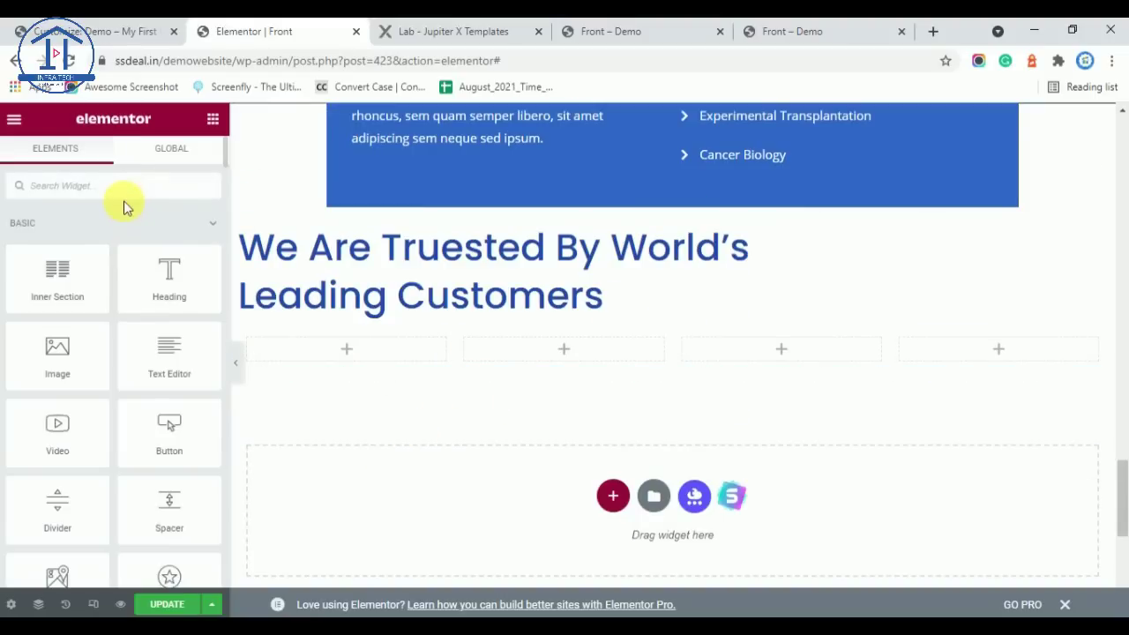
{"action": "type", "text": "count"}
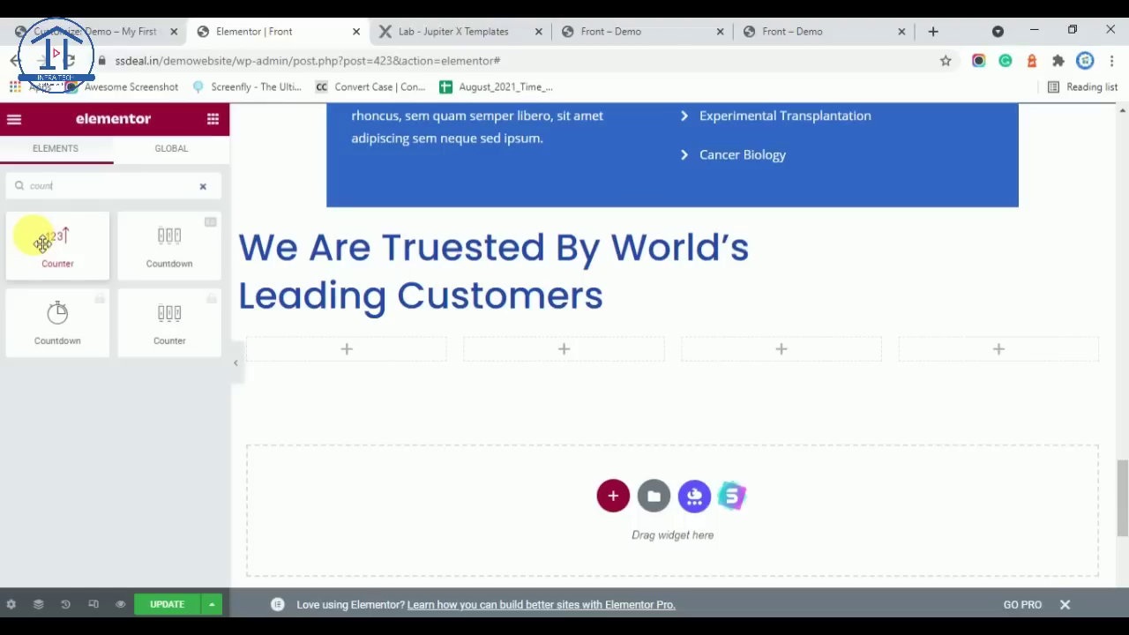
{"action": "left_click_drag", "start_coordinate": [54, 247], "coordinate": [368, 348]}
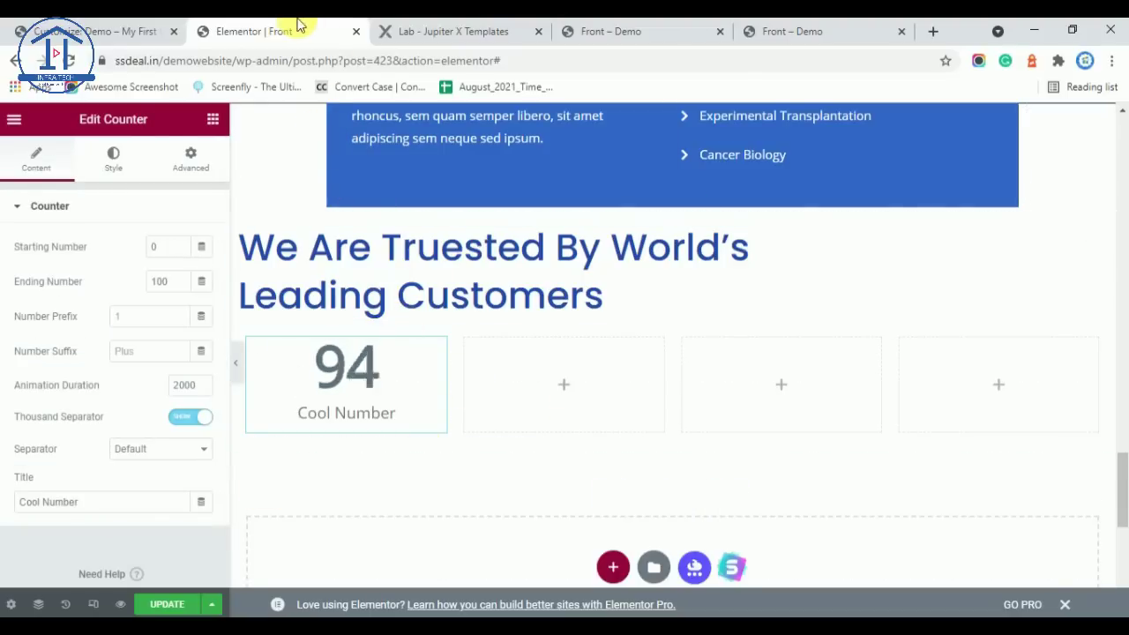
Copy the "Professional Staffs" label from the Lab template and use it as the first counter's title
{"action": "left_click", "coordinate": [445, 31]}
{"action": "left_click", "coordinate": [300, 357]}
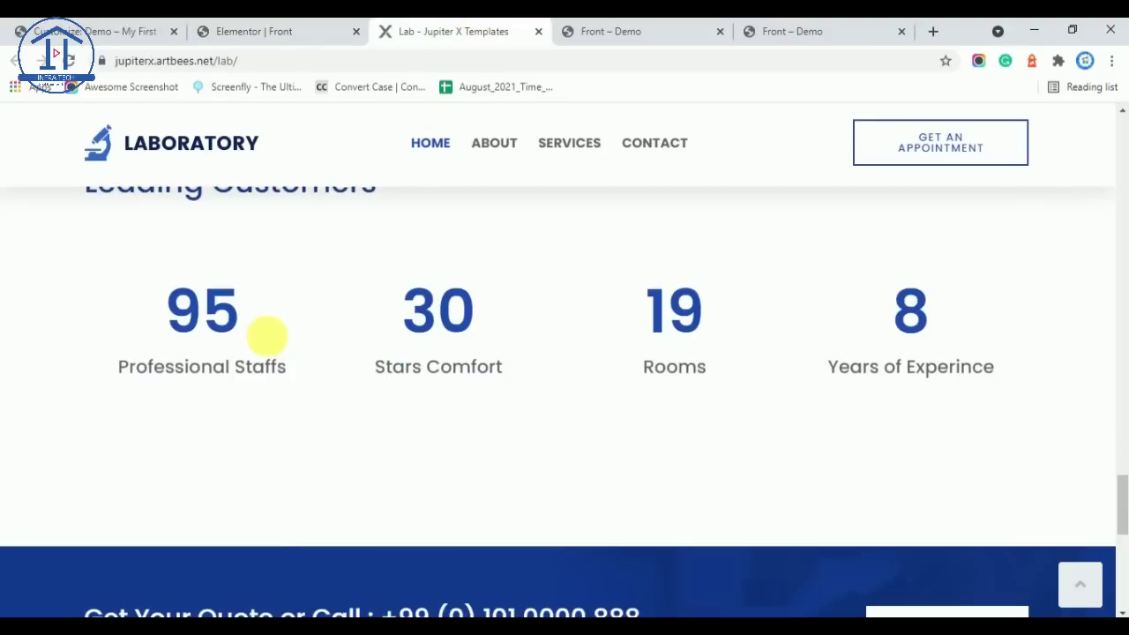
{"action": "double_click", "coordinate": [177, 316]}
{"action": "left_click_drag", "start_coordinate": [292, 370], "coordinate": [104, 369]}
{"action": "key", "text": "ctrl+c"}
{"action": "left_click", "coordinate": [254, 31]}
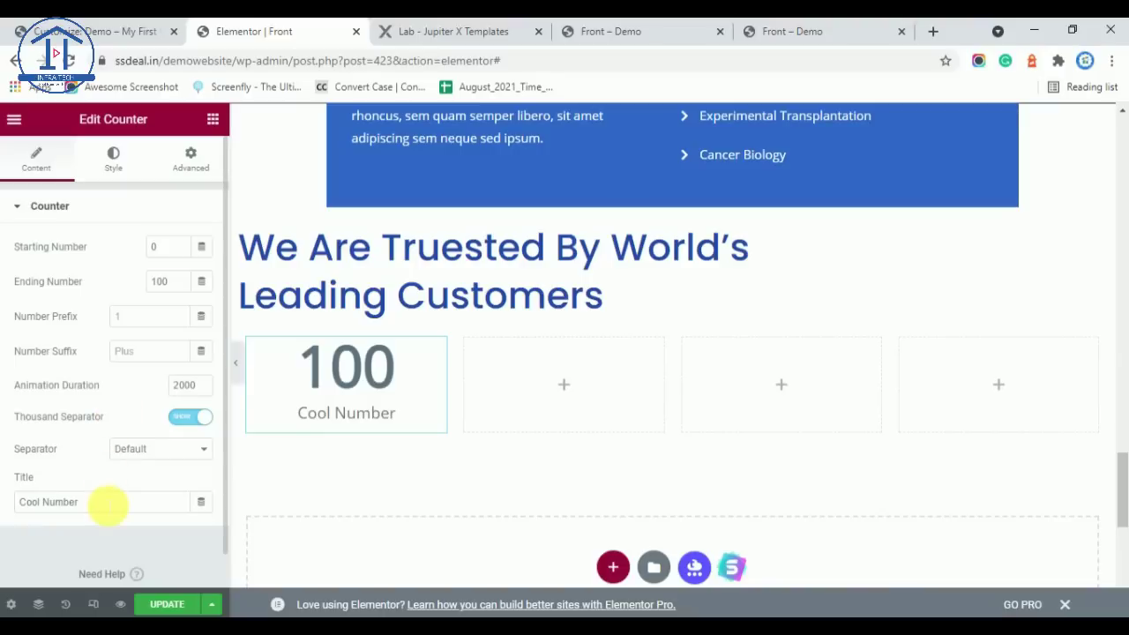
{"action": "left_click_drag", "start_coordinate": [107, 505], "coordinate": [26, 510]}
{"action": "key", "text": "ctrl+v"}
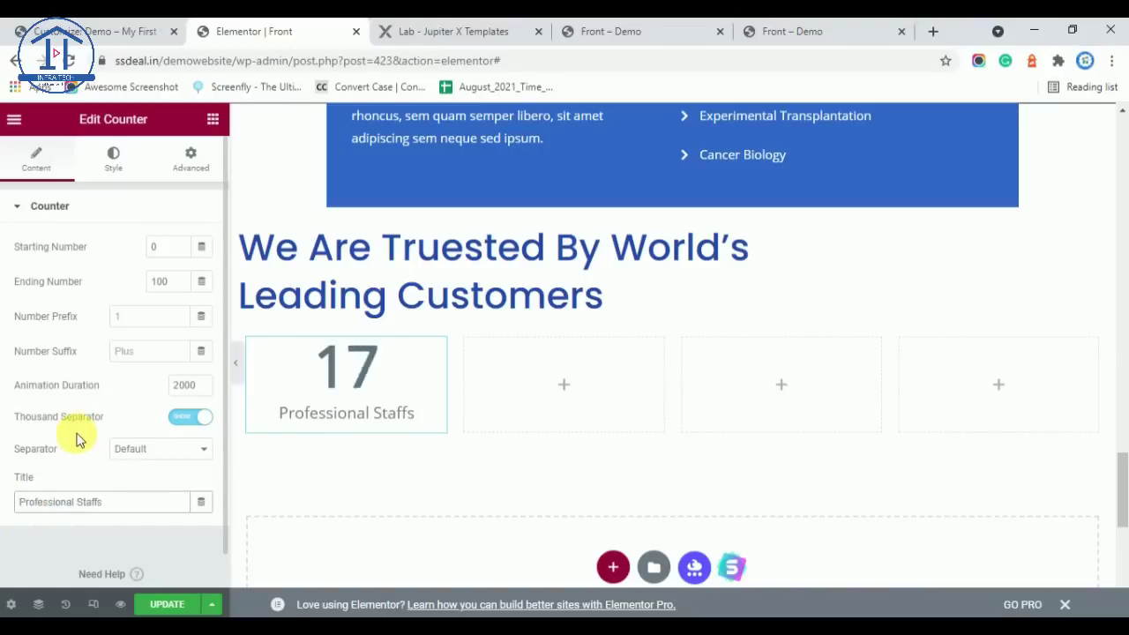
Set the first counter's ending number to 95 and compare it with the Lab template's counters
{"action": "left_click_drag", "start_coordinate": [177, 280], "coordinate": [121, 289]}
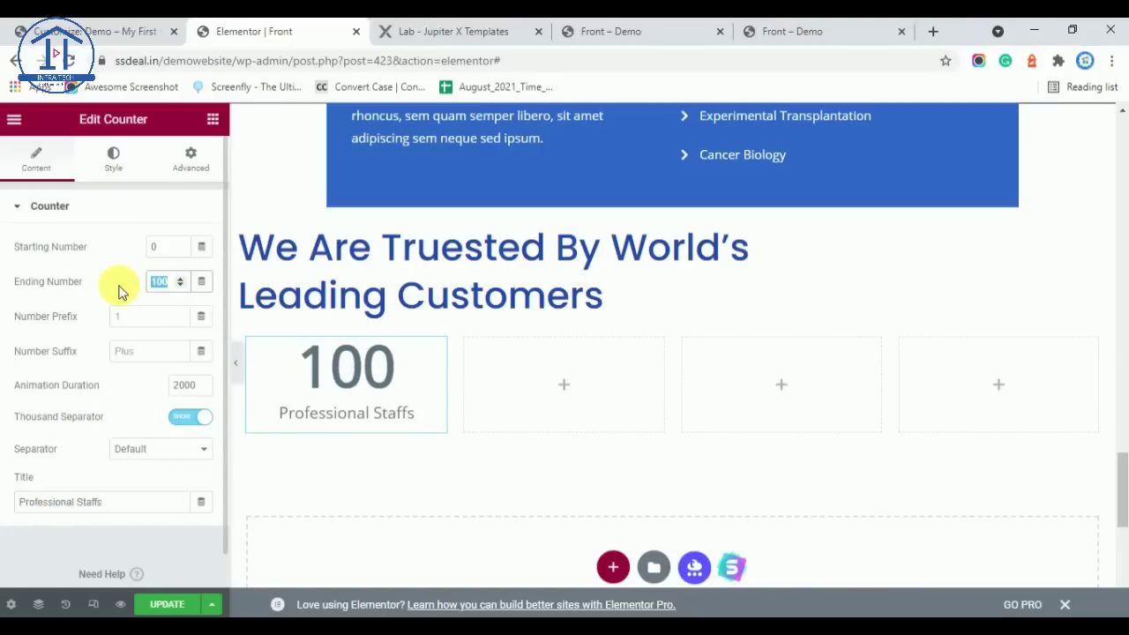
{"action": "type", "text": "95"}
{"action": "left_click", "coordinate": [424, 31]}
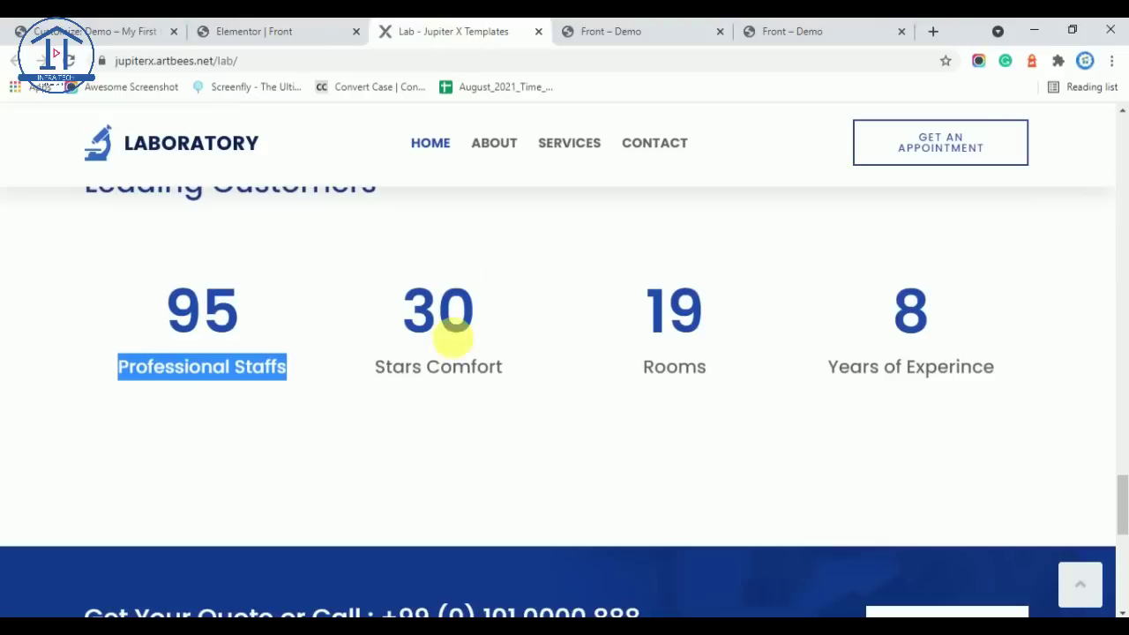
{"action": "left_click", "coordinate": [335, 32]}
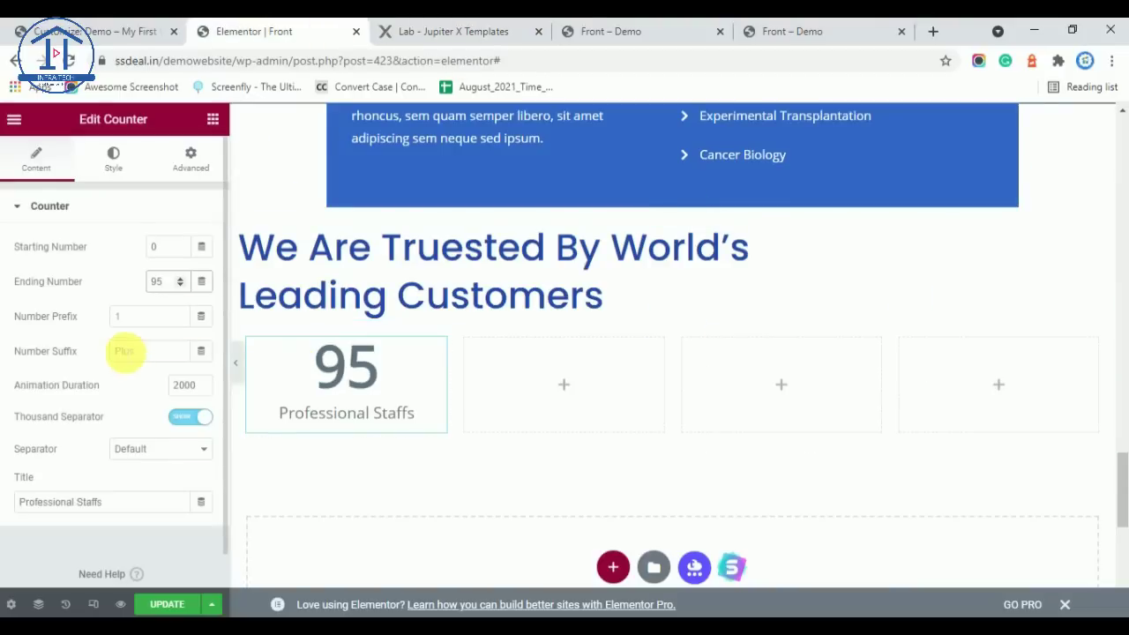
Set the counter's number text colour to the global Main Color and compare it with the Lab template
{"action": "left_click", "coordinate": [112, 166]}
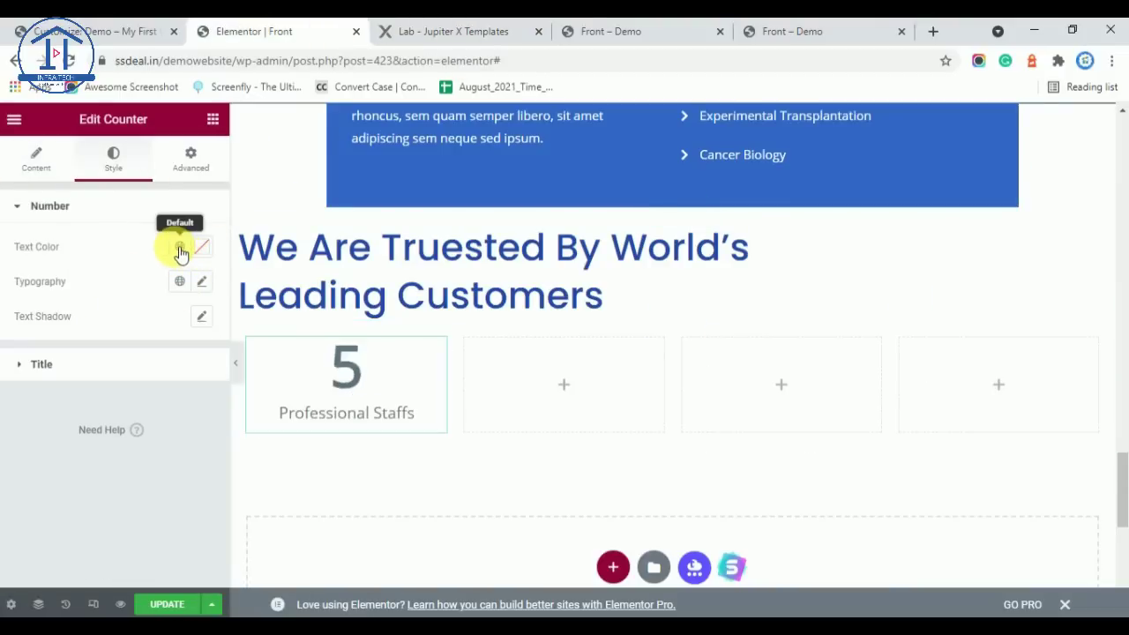
{"action": "left_click", "coordinate": [180, 249]}
{"action": "scroll", "coordinate": [88, 450], "scroll_direction": "down", "scroll_amount": 3}
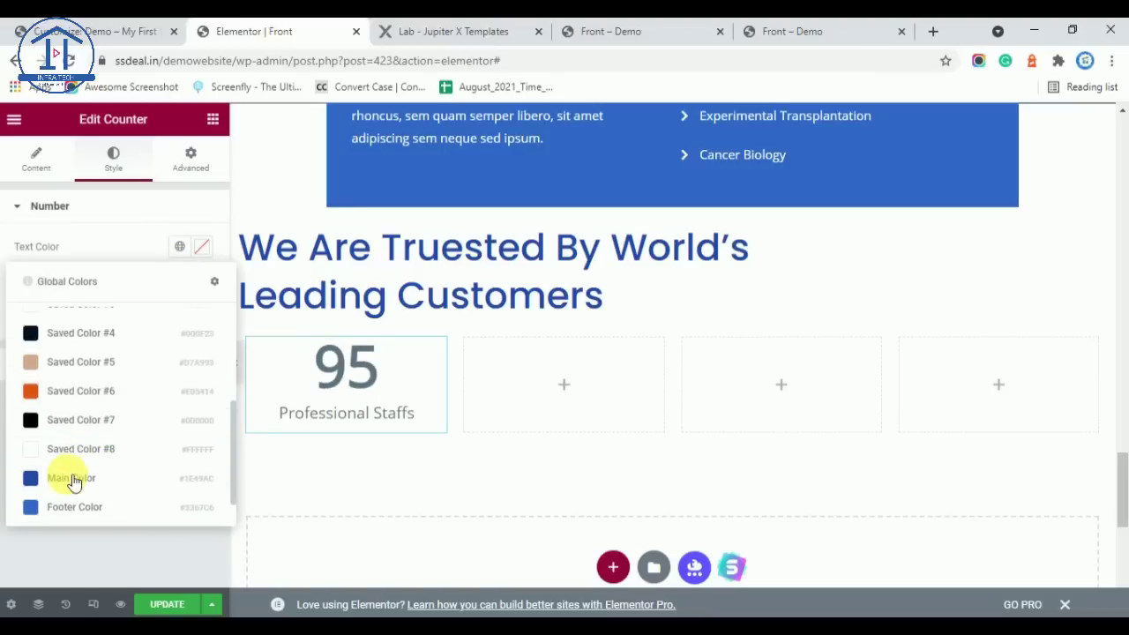
{"action": "left_click", "coordinate": [70, 480]}
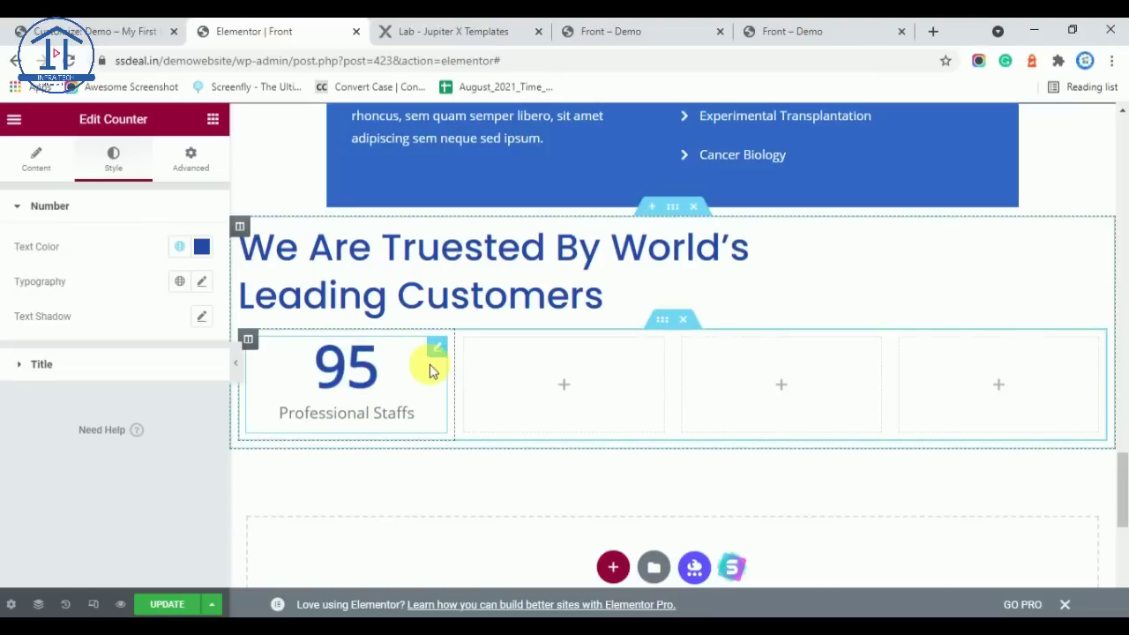
{"action": "left_click", "coordinate": [423, 30]}
{"action": "left_click", "coordinate": [171, 399]}
{"action": "left_click", "coordinate": [313, 35]}
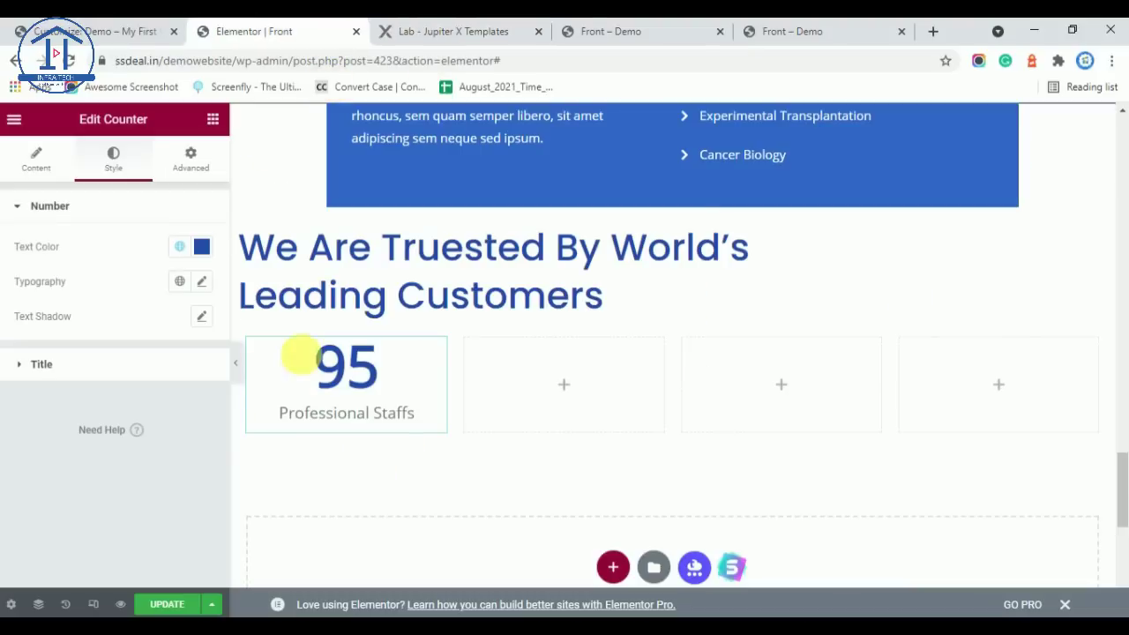
Duplicate the "Professional Staffs" counter twice and move the copies into the second and third columns
{"action": "right_click", "coordinate": [257, 357]}
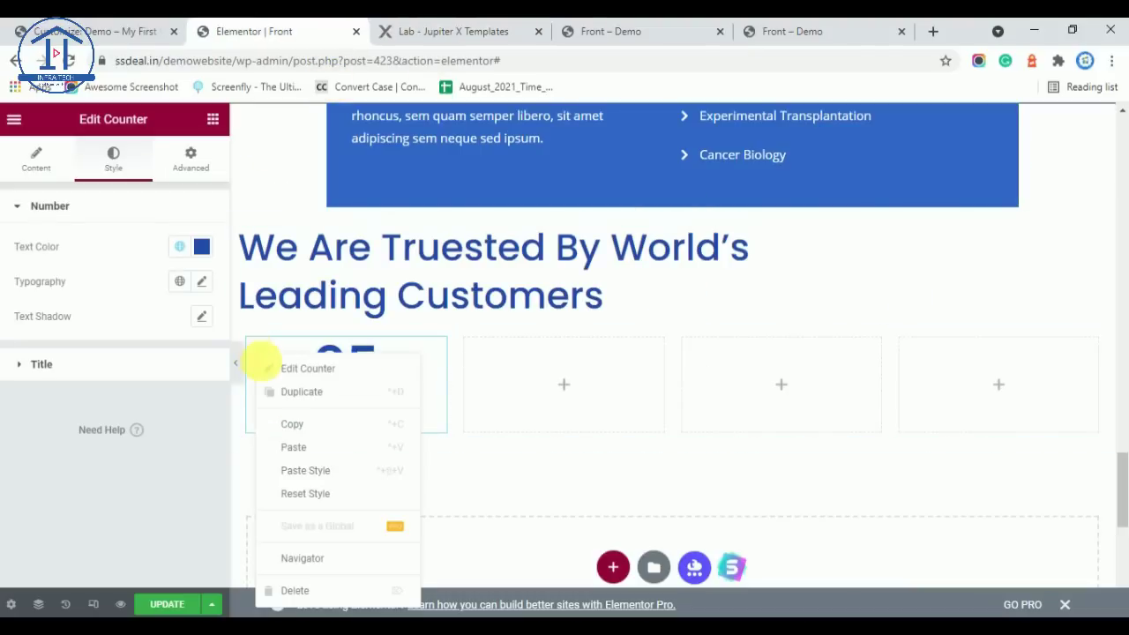
{"action": "left_click", "coordinate": [351, 396]}
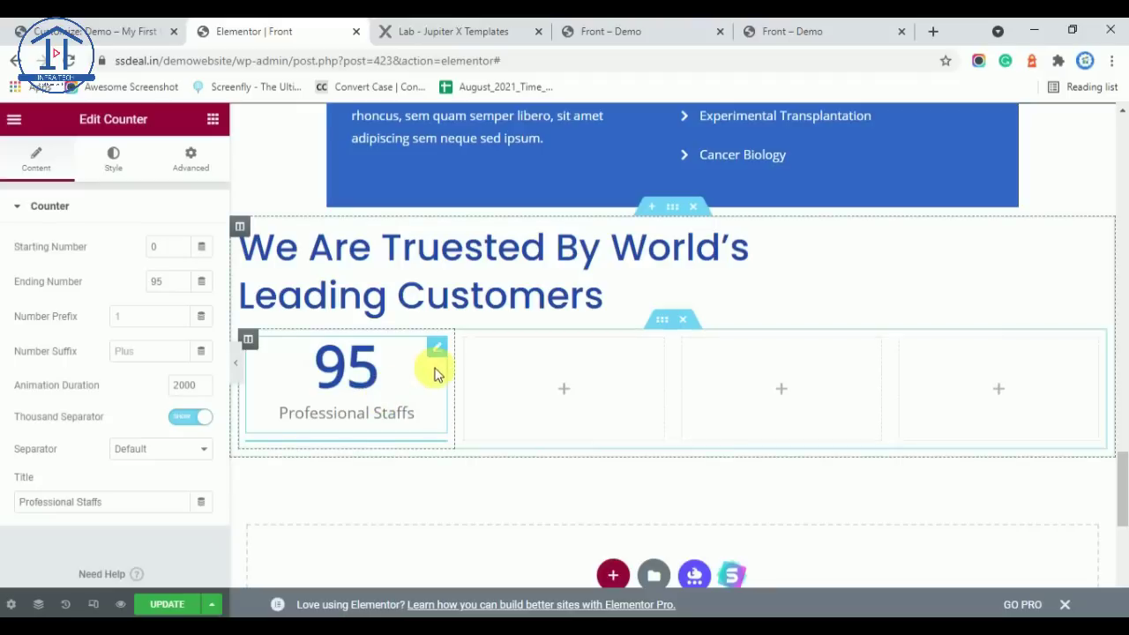
{"action": "left_click_drag", "start_coordinate": [439, 453], "coordinate": [575, 397]}
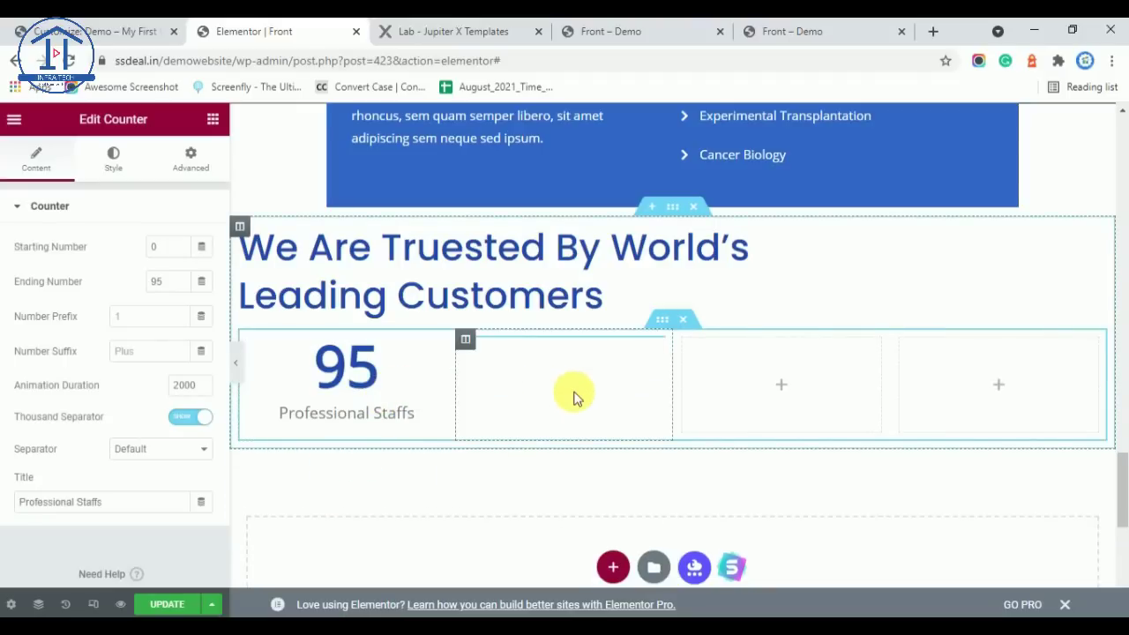
{"action": "right_click", "coordinate": [574, 374]}
{"action": "left_click", "coordinate": [593, 407]}
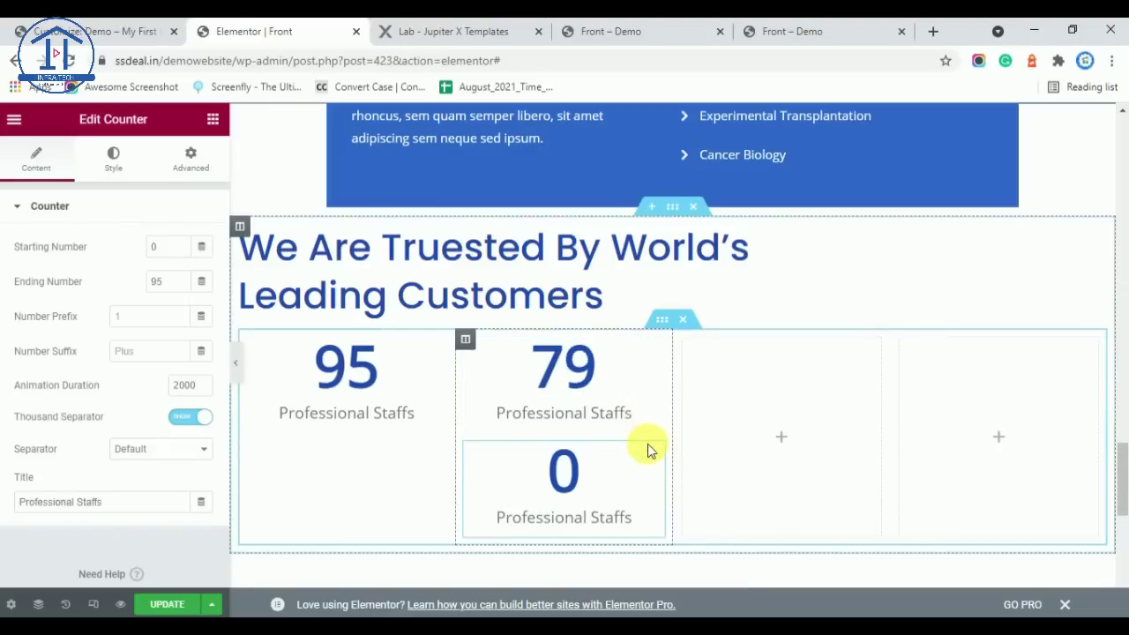
{"action": "left_click_drag", "start_coordinate": [650, 448], "coordinate": [813, 398]}
Copy the third column's counter and paste it into the empty fourth column
{"action": "right_click", "coordinate": [939, 376]}
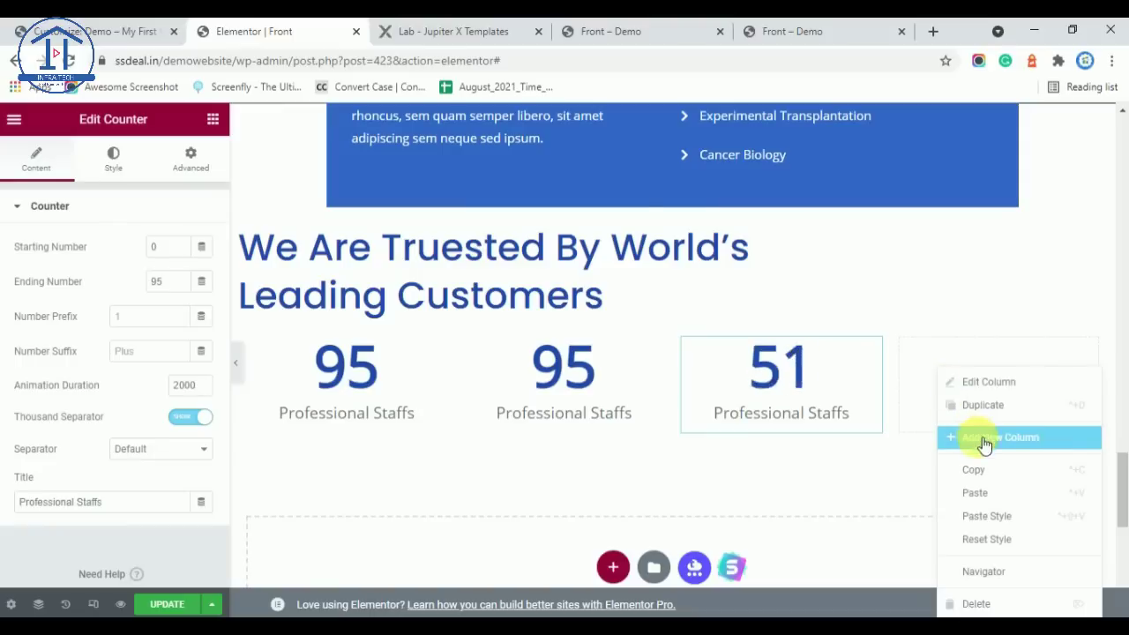
{"action": "right_click", "coordinate": [865, 366]}
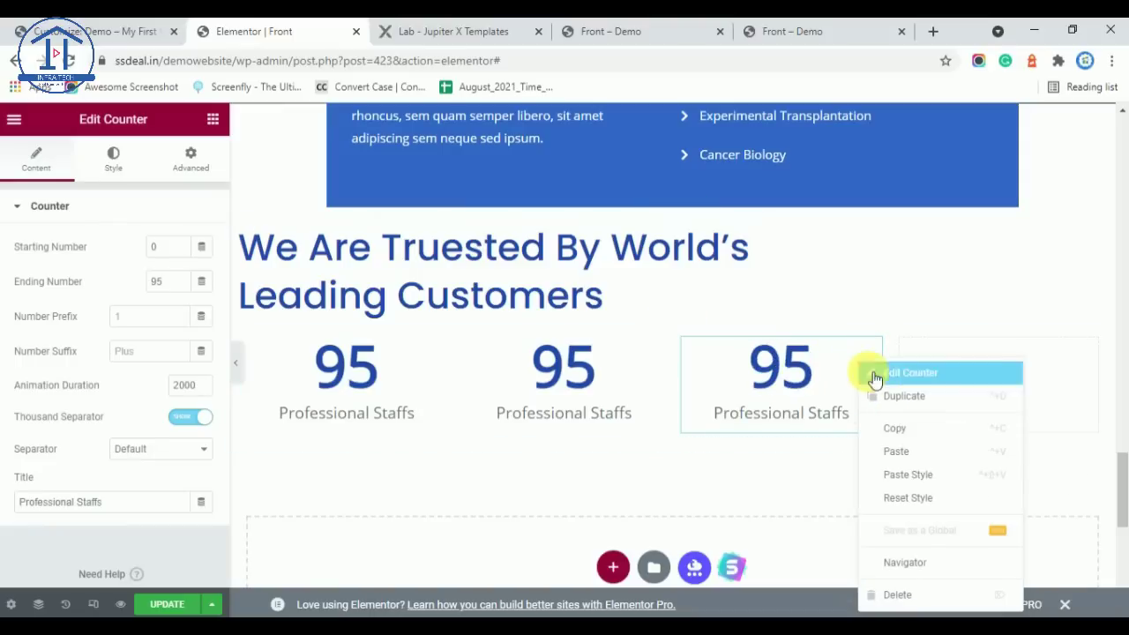
{"action": "left_click", "coordinate": [901, 426]}
{"action": "right_click", "coordinate": [967, 373]}
{"action": "left_click", "coordinate": [1013, 487]}
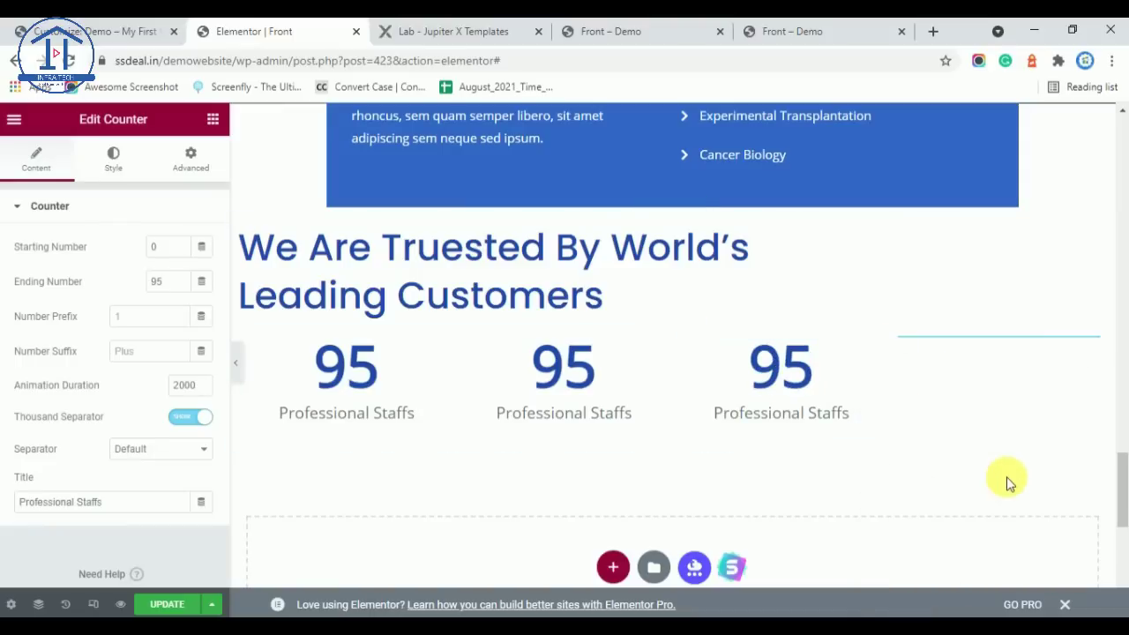
Set the second counter's title to "Stars Comfort" copied from the Lab template, its ending number to 30 and its number suffix to "+"
{"action": "left_click", "coordinate": [448, 31]}
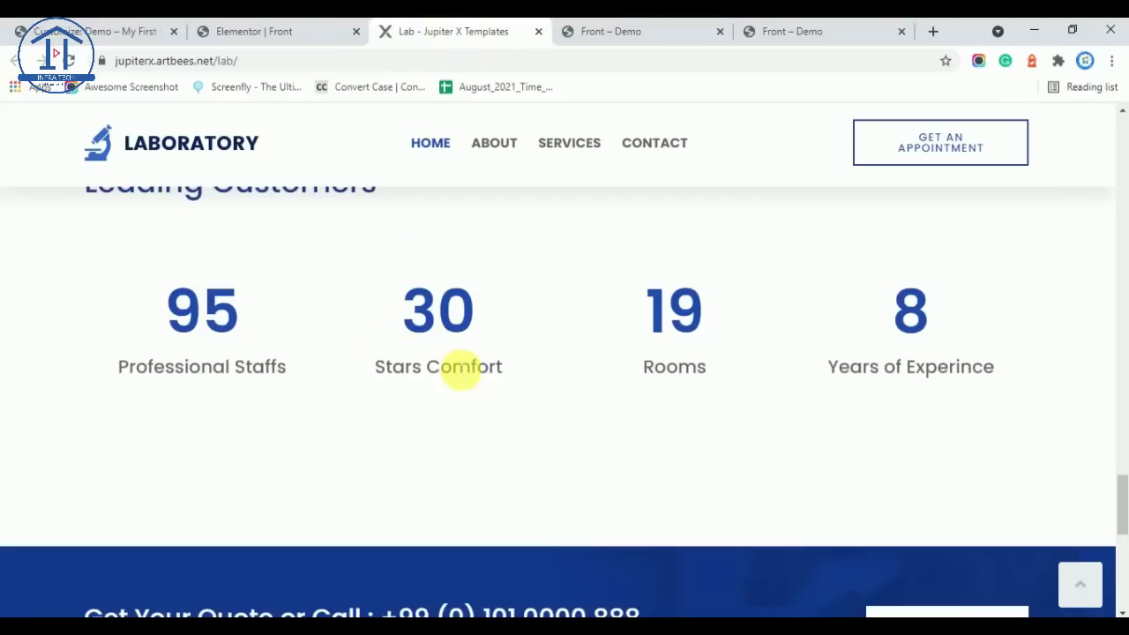
{"action": "left_click_drag", "start_coordinate": [502, 367], "coordinate": [361, 368]}
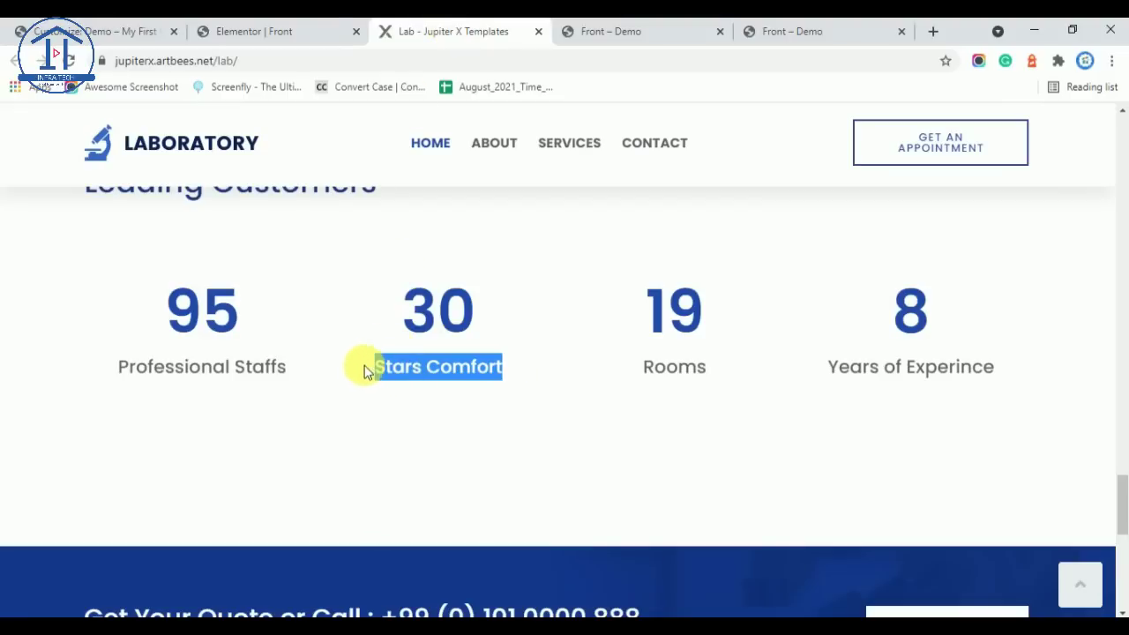
{"action": "left_click", "coordinate": [324, 26]}
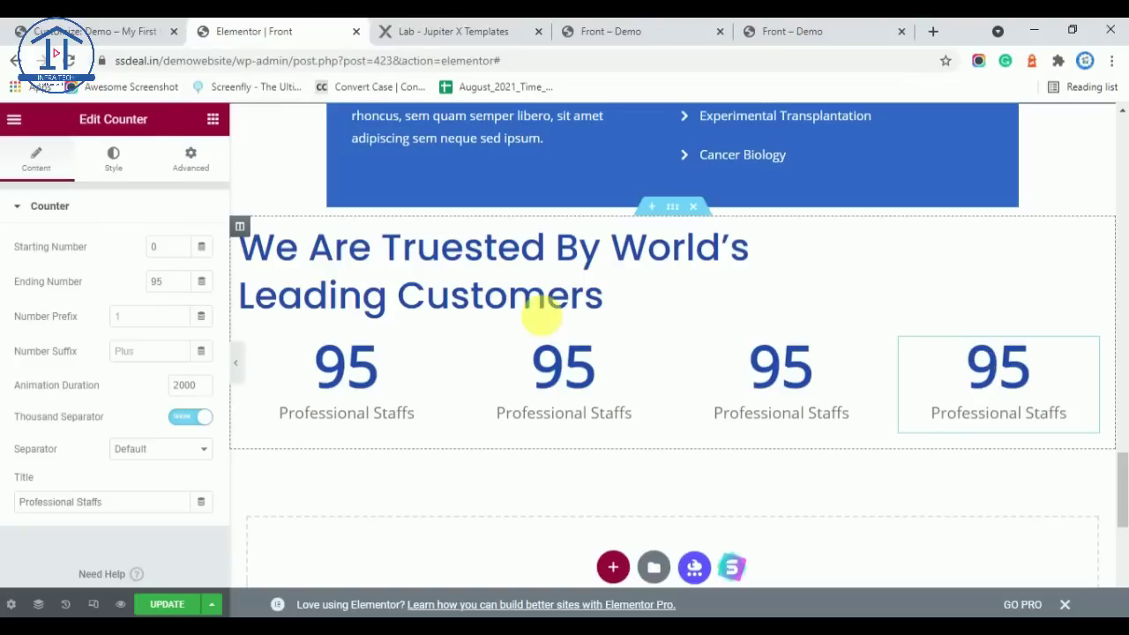
{"action": "left_click", "coordinate": [657, 349]}
{"action": "left_click_drag", "start_coordinate": [113, 507], "coordinate": [2, 516]}
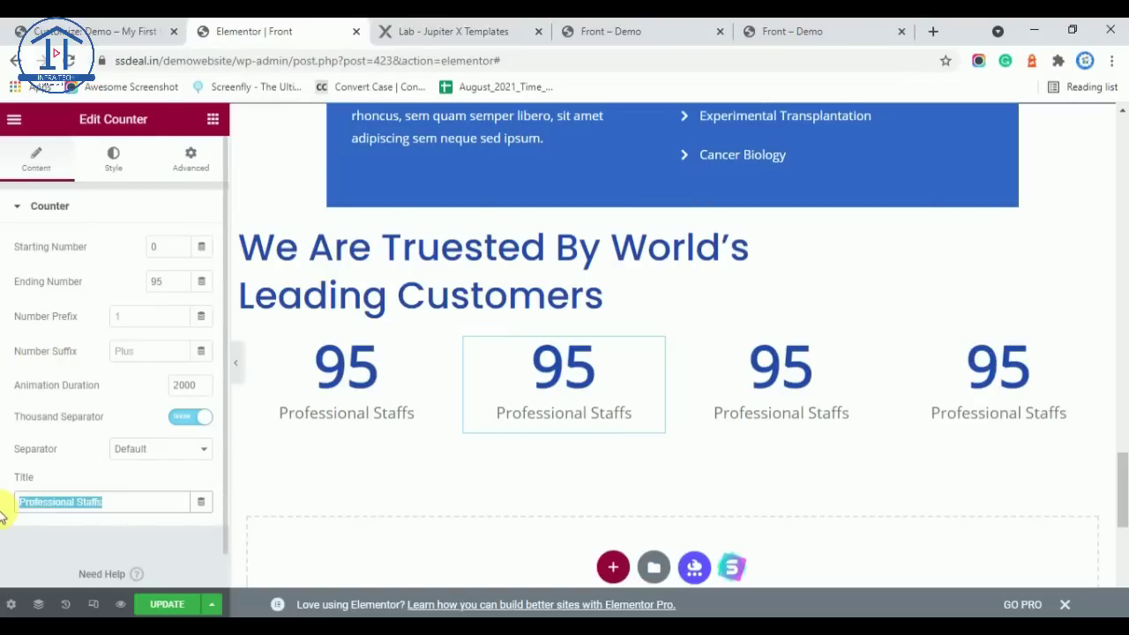
{"action": "key", "text": "ctrl+v"}
{"action": "left_click_drag", "start_coordinate": [176, 282], "coordinate": [141, 278]}
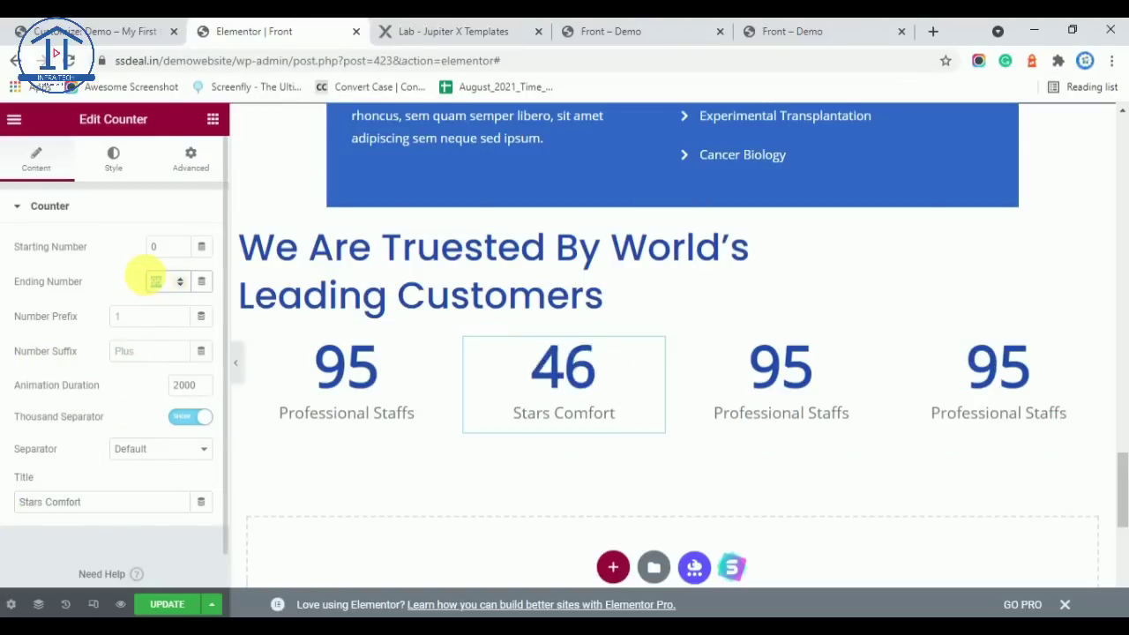
{"action": "type", "text": "30"}
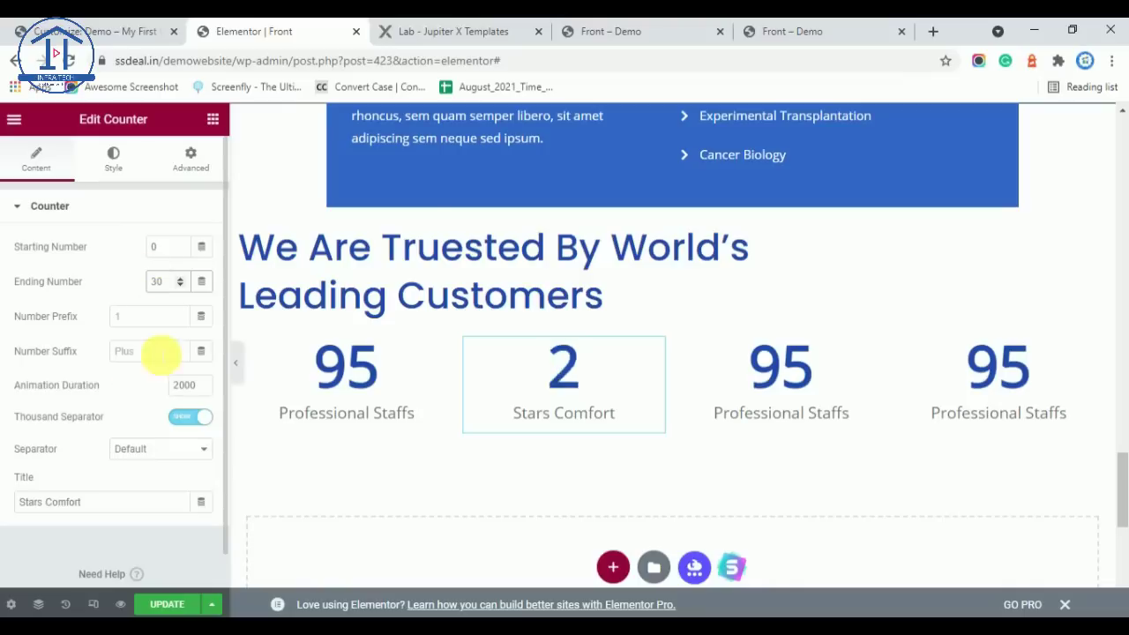
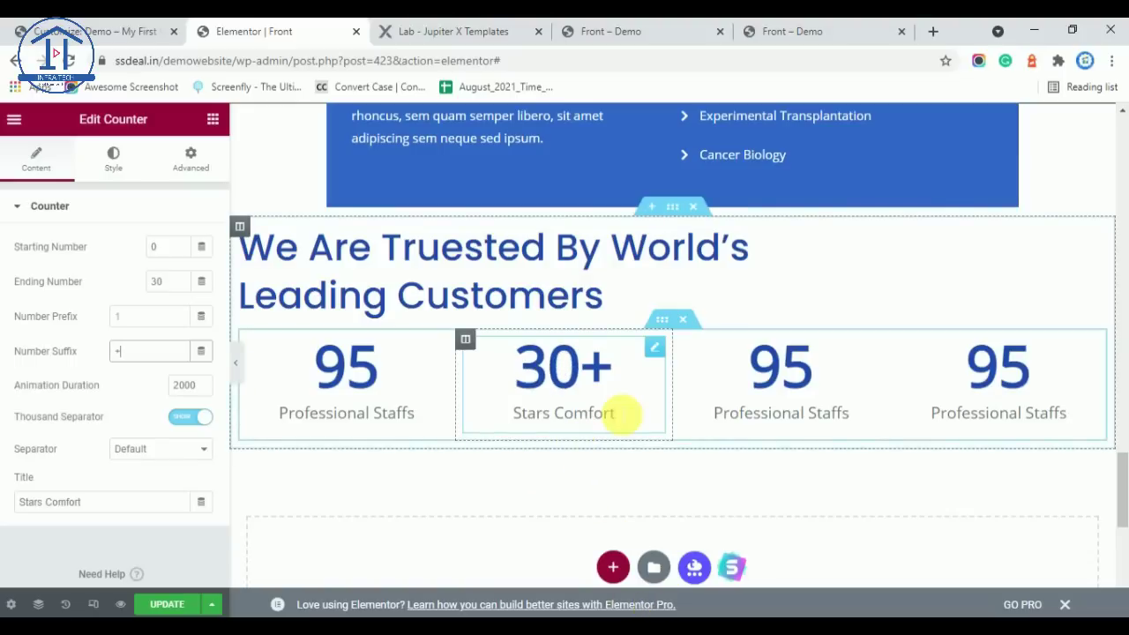
Set the third counter's title to "Rooms" copied from the Lab template and its ending number to 19
{"action": "left_click", "coordinate": [453, 31]}
{"action": "left_click", "coordinate": [711, 370]}
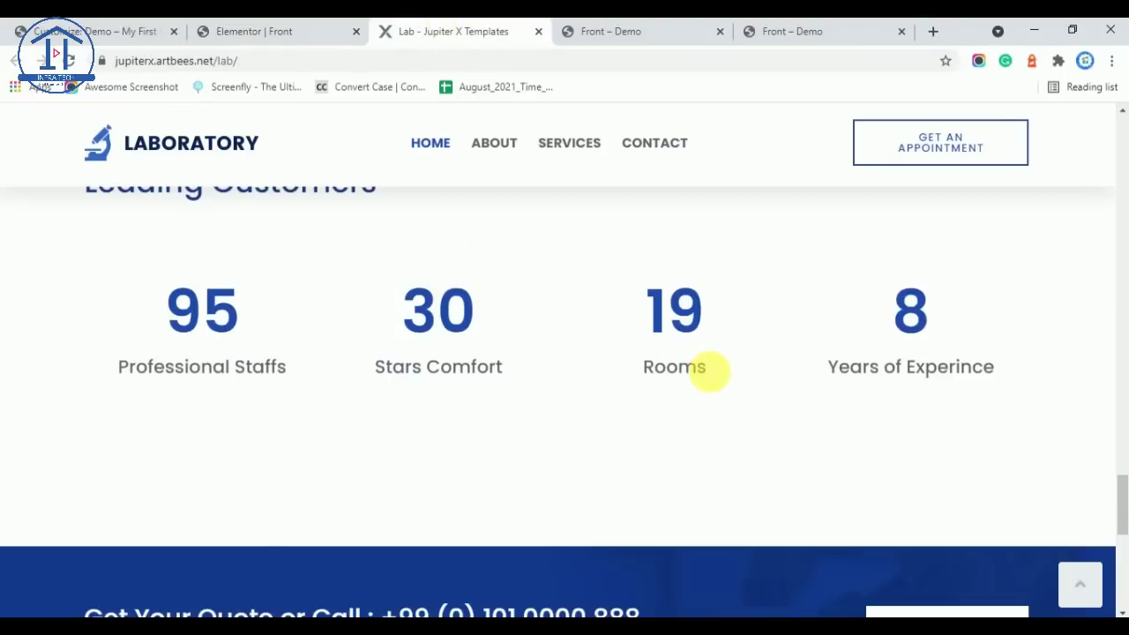
{"action": "left_click", "coordinate": [251, 31]}
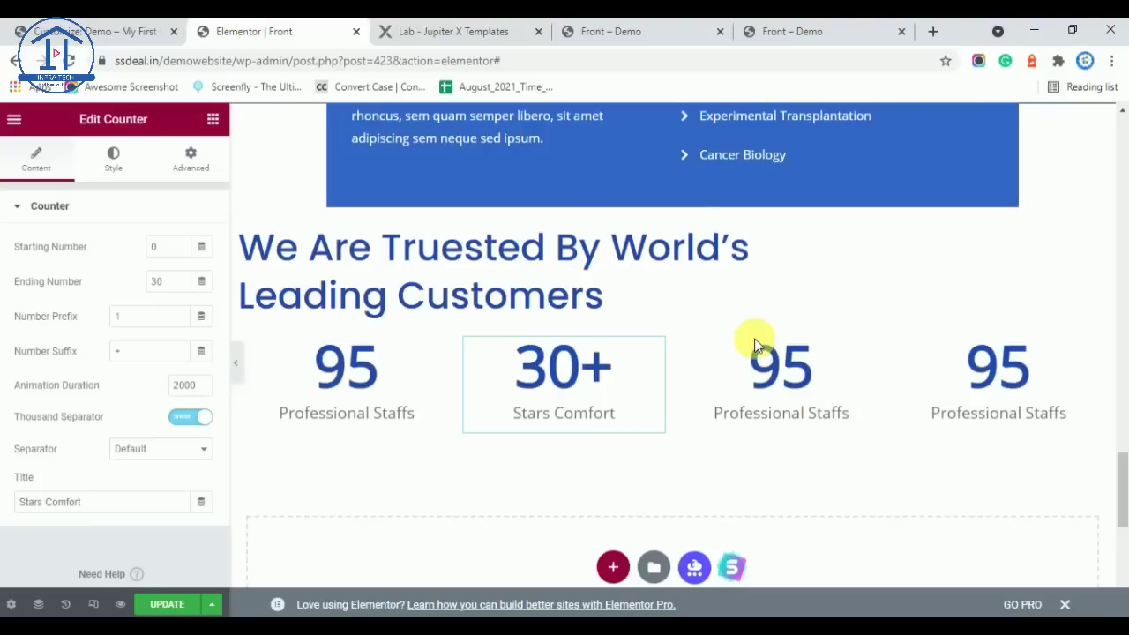
{"action": "left_click", "coordinate": [81, 509]}
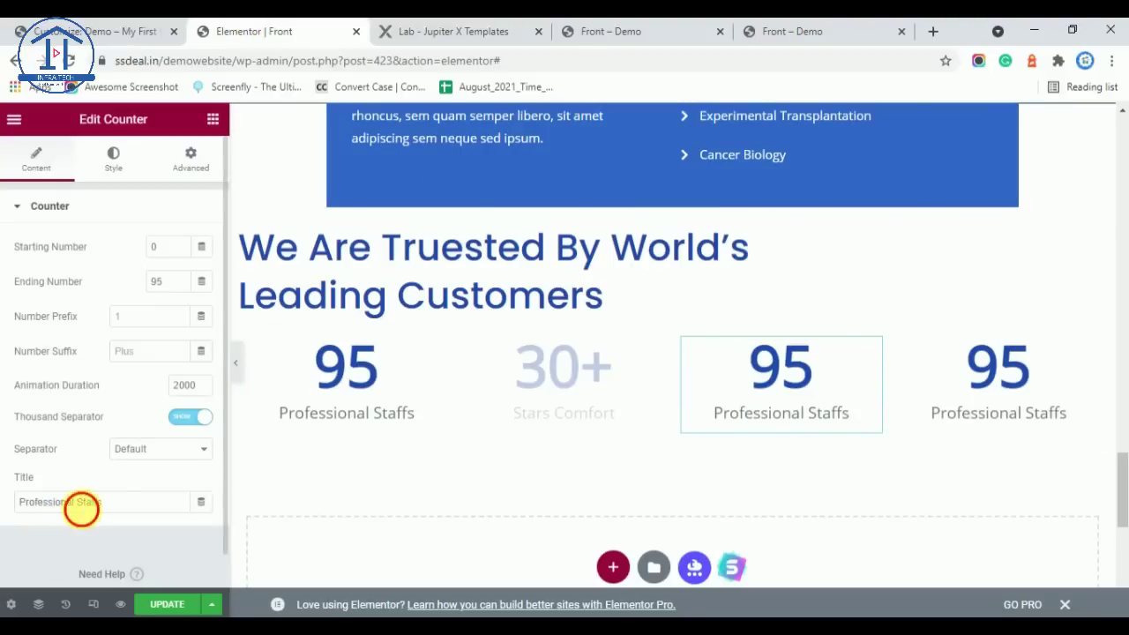
{"action": "triple_click", "coordinate": [82, 509]}
{"action": "type", "text": "Rooms"}
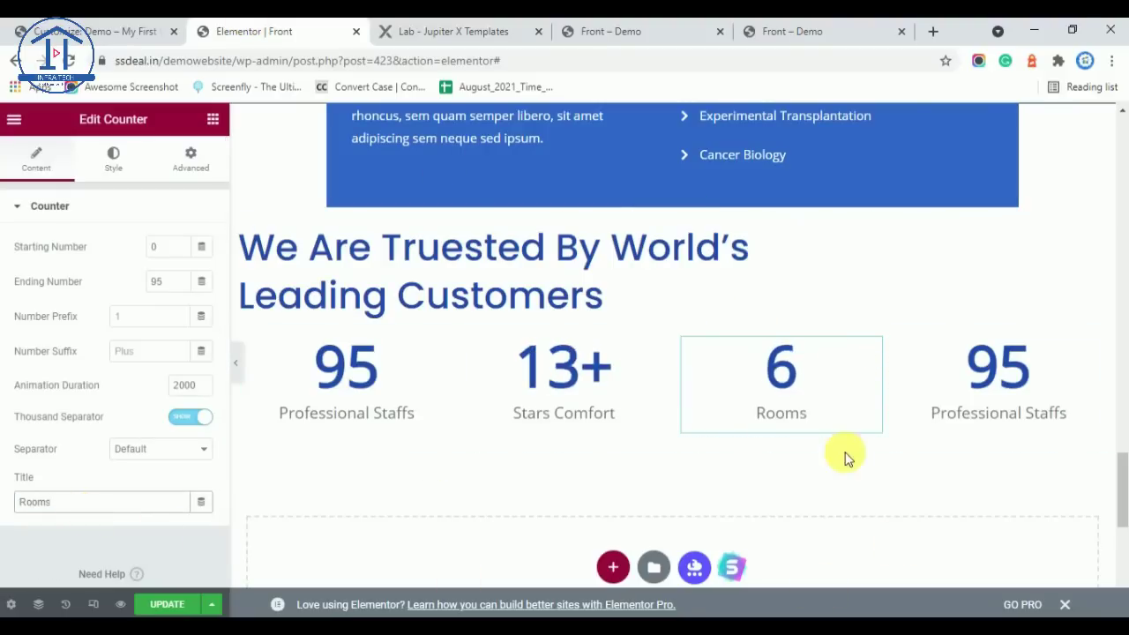
{"action": "left_click", "coordinate": [479, 26]}
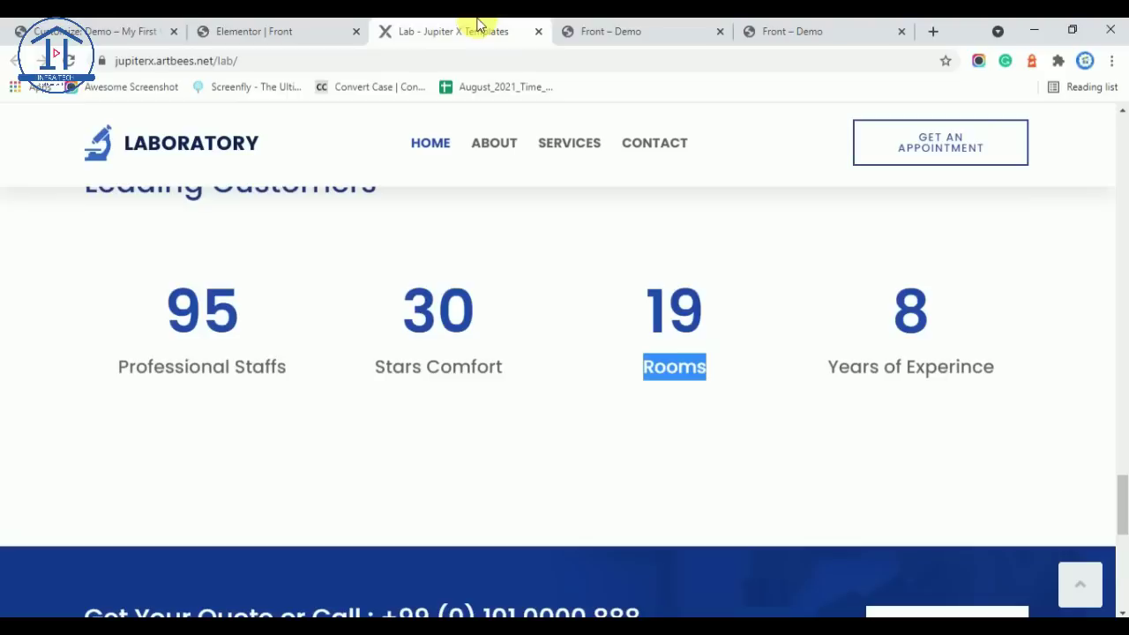
{"action": "left_click", "coordinate": [293, 24]}
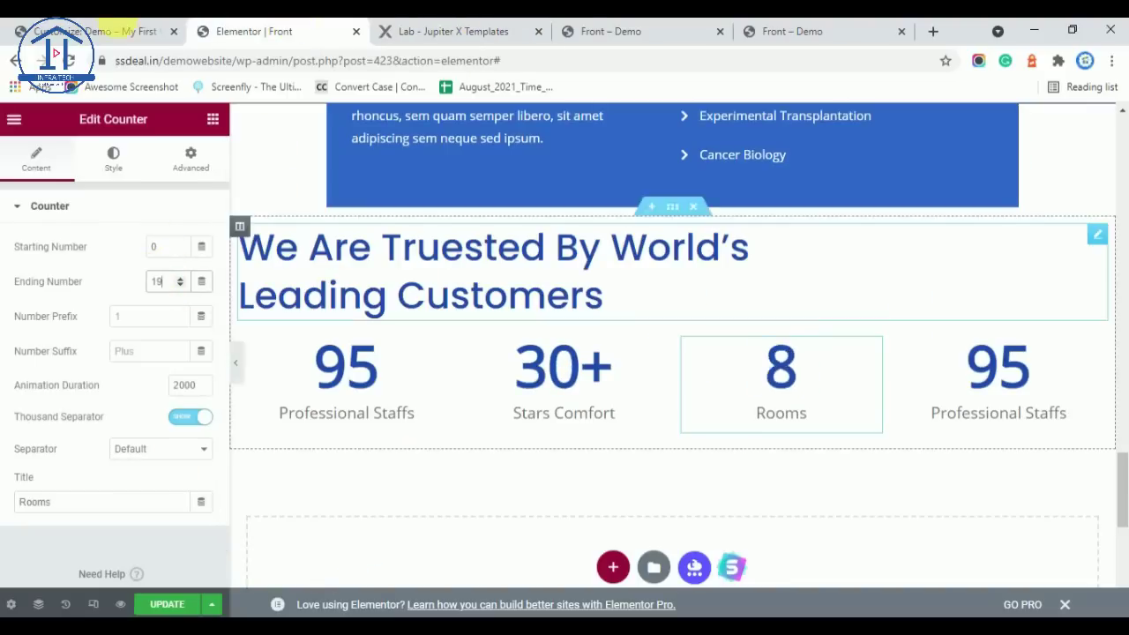
Set the fourth counter's title to "Years of Experince" copied from the Lab template, its ending number to 8 and its number suffix to "+"
{"action": "left_click", "coordinate": [490, 24]}
{"action": "left_click_drag", "start_coordinate": [996, 391], "coordinate": [814, 385]}
{"action": "key", "text": "ctrl+c"}
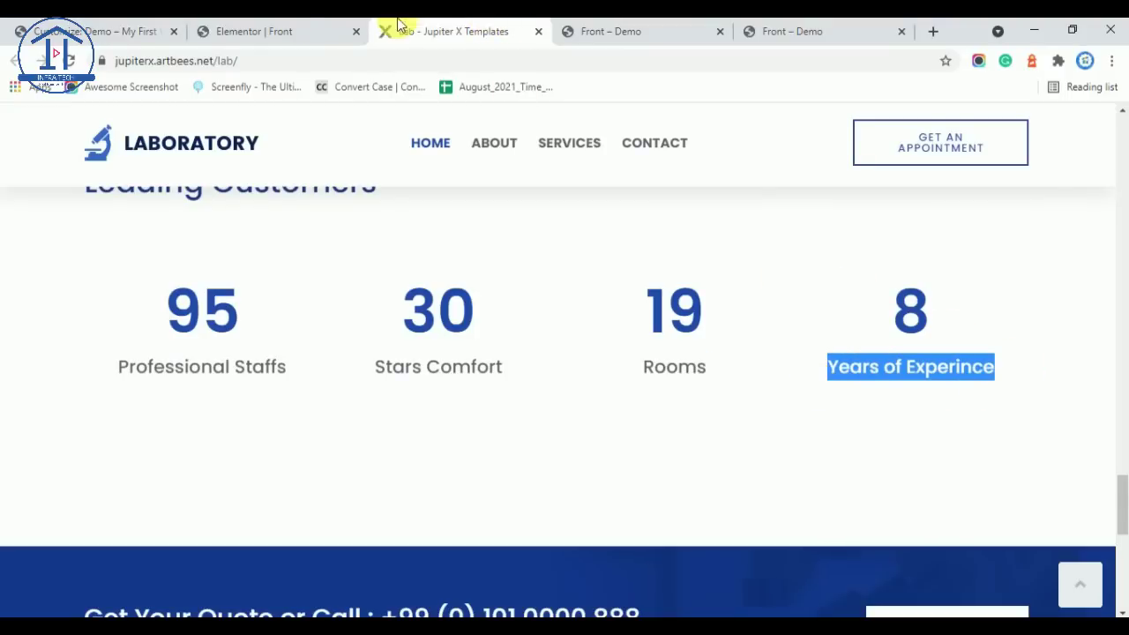
{"action": "left_click", "coordinate": [349, 28]}
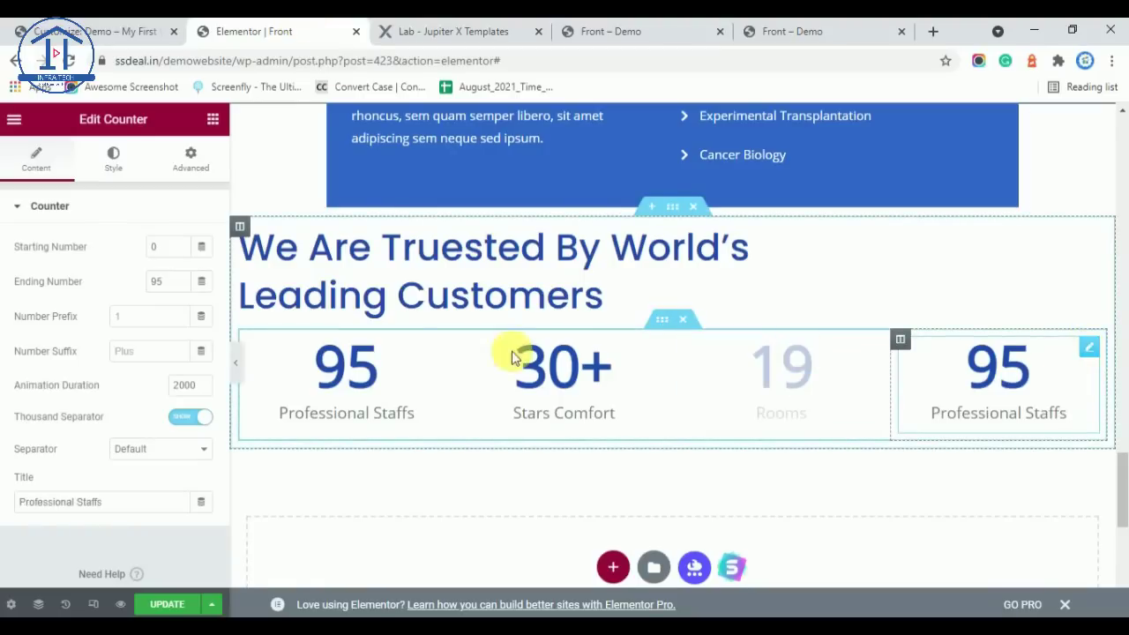
{"action": "left_click_drag", "start_coordinate": [118, 503], "coordinate": [3, 515]}
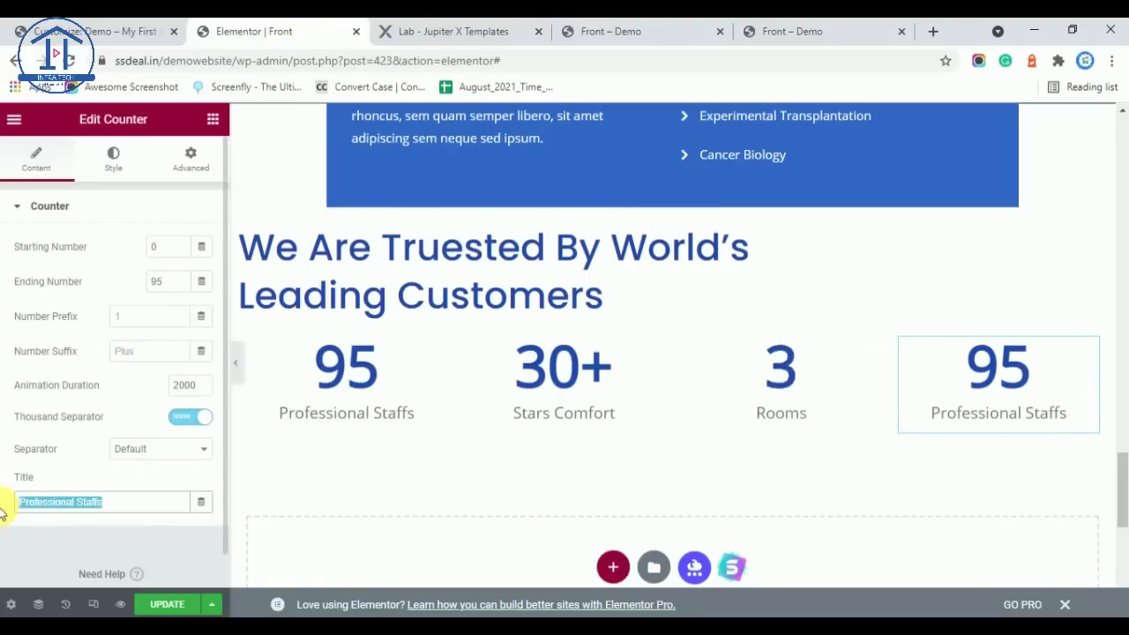
{"action": "key", "text": "ctrl+v"}
{"action": "left_click", "coordinate": [481, 26]}
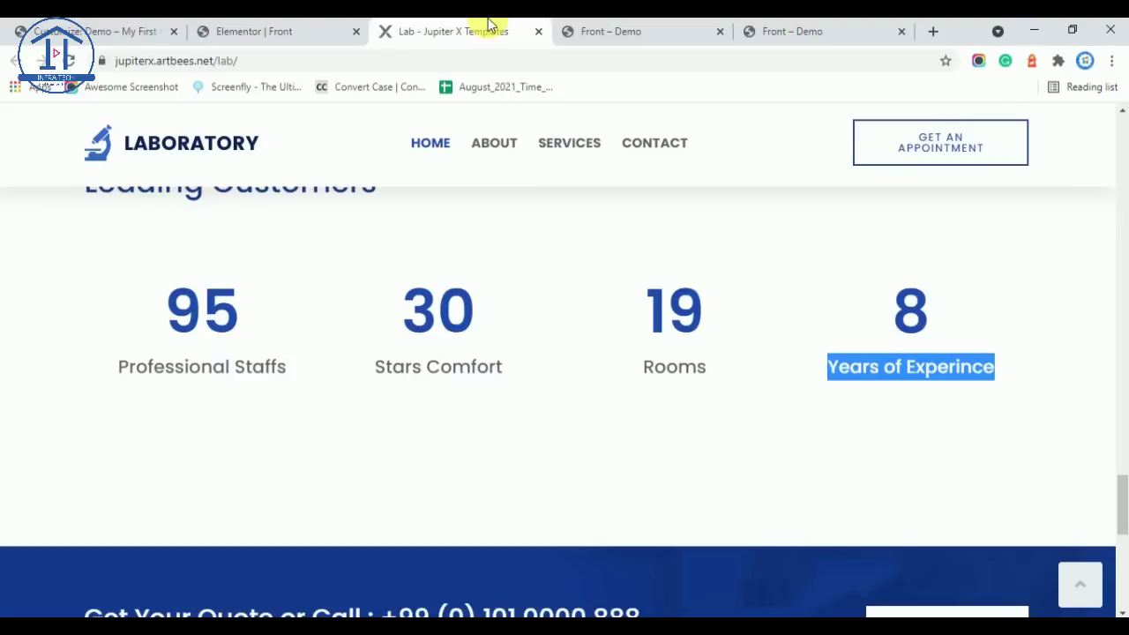
{"action": "left_click", "coordinate": [303, 24]}
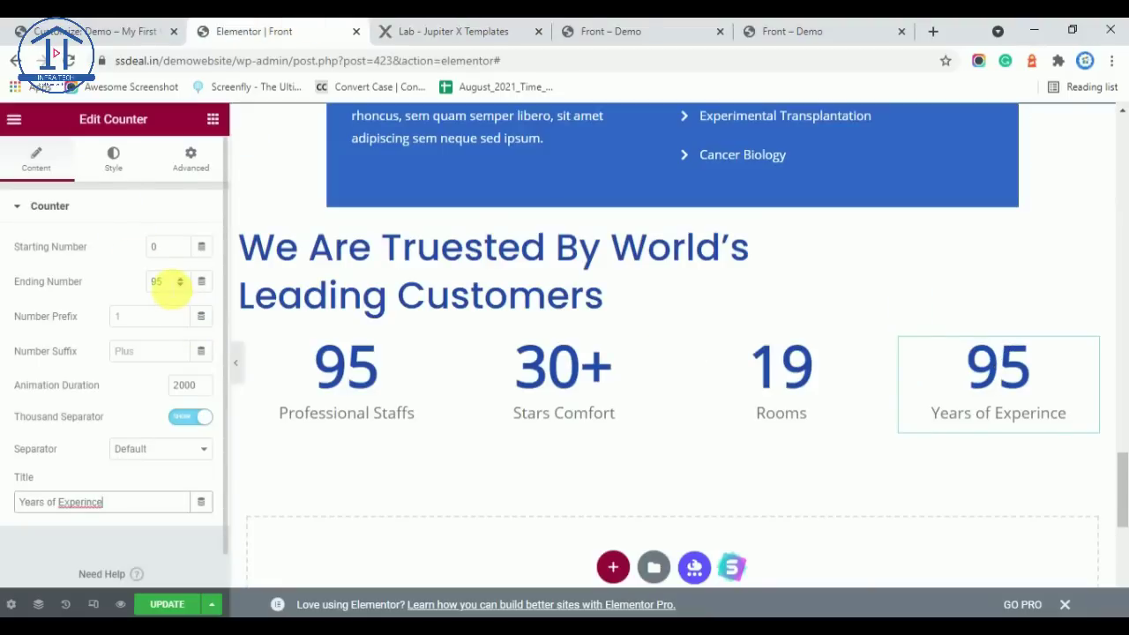
{"action": "type", "text": "8"}
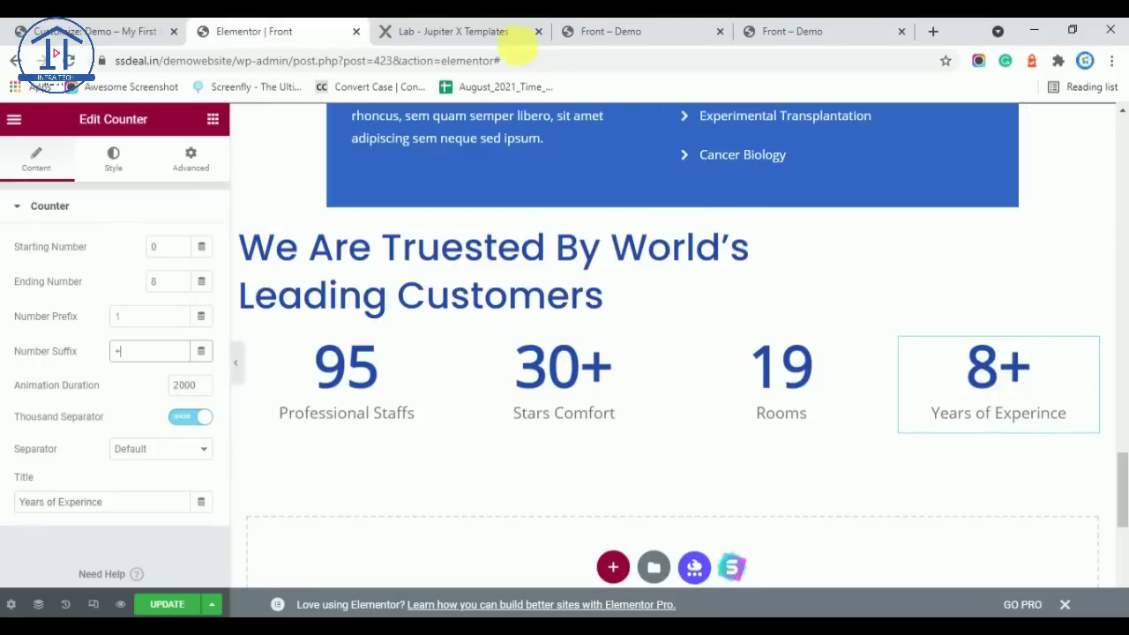
Compare the trusted-customers heading with the Lab template and set its font size to 38 px
{"action": "left_click", "coordinate": [483, 28]}
{"action": "scroll", "coordinate": [423, 336], "scroll_direction": "up", "scroll_amount": 3}
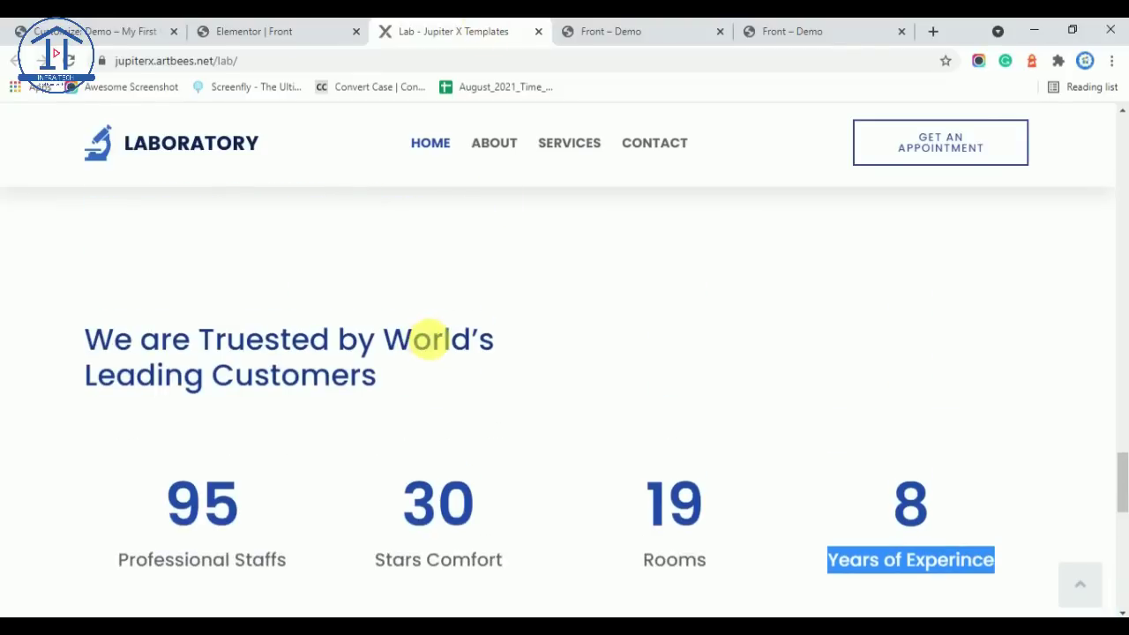
{"action": "left_click", "coordinate": [315, 27]}
{"action": "left_click", "coordinate": [430, 33]}
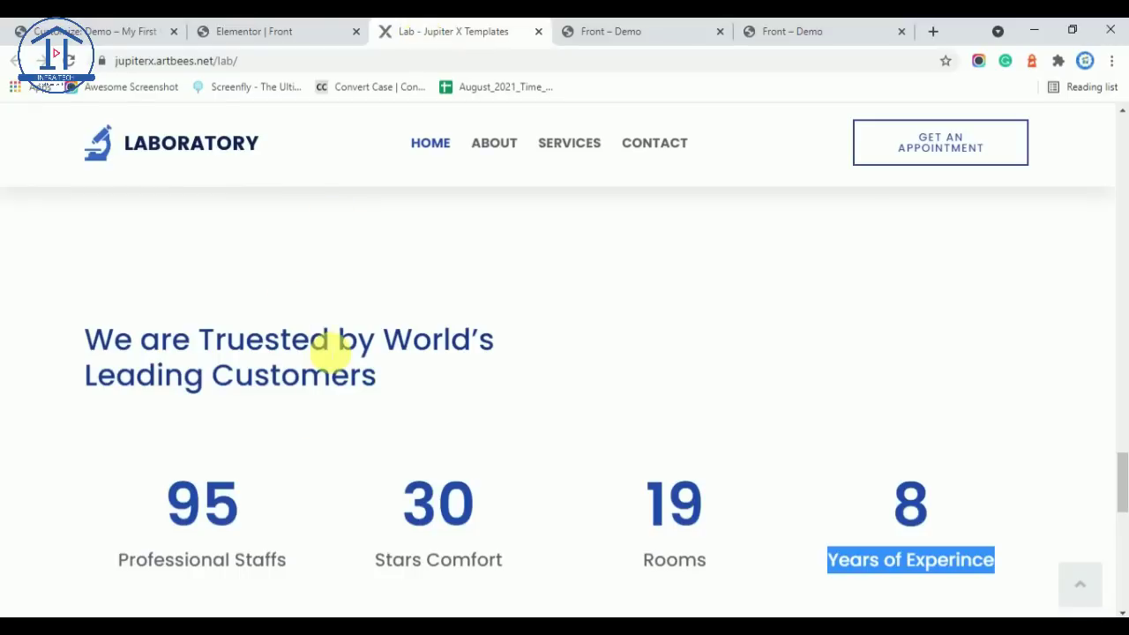
{"action": "left_click", "coordinate": [228, 27]}
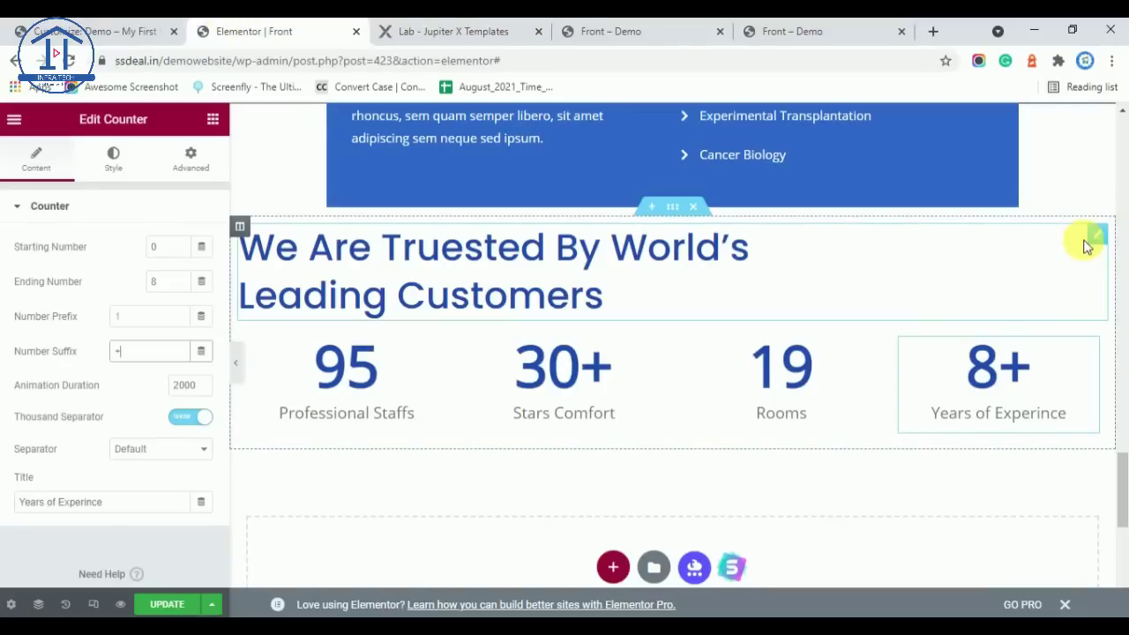
{"action": "left_click", "coordinate": [1098, 238]}
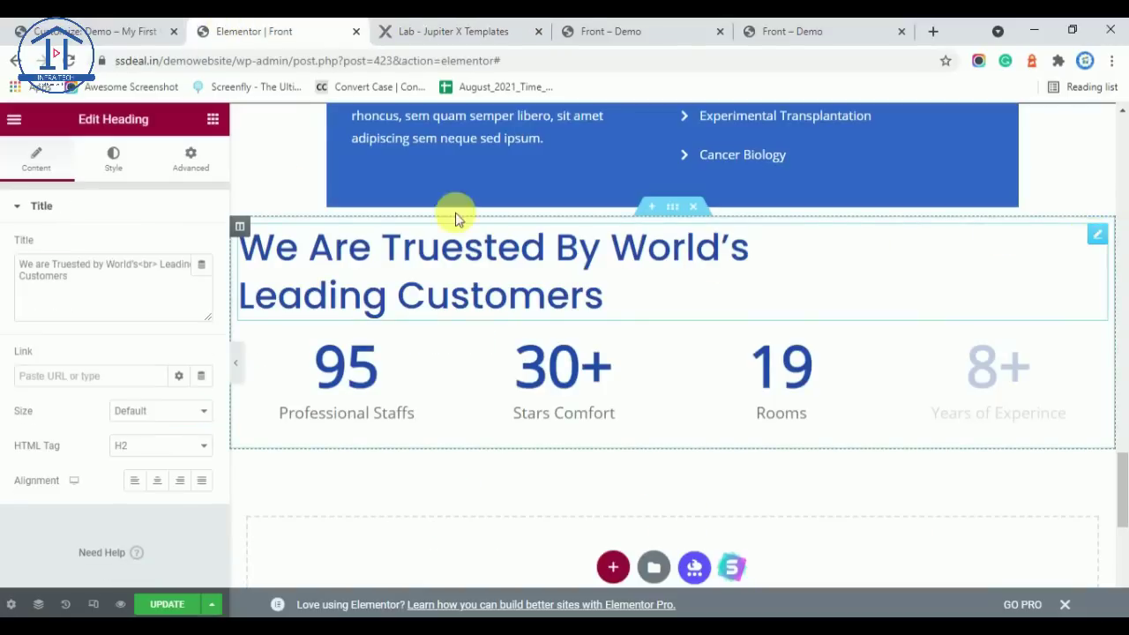
{"action": "left_click", "coordinate": [116, 154]}
{"action": "left_click", "coordinate": [201, 282]}
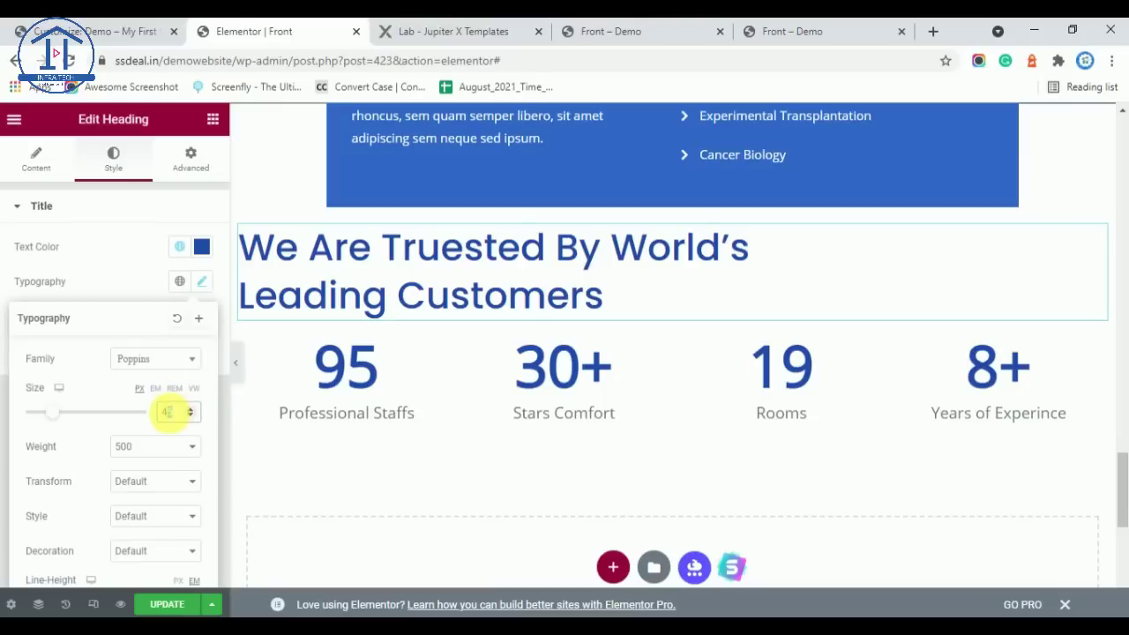
{"action": "left_click", "coordinate": [191, 417]}
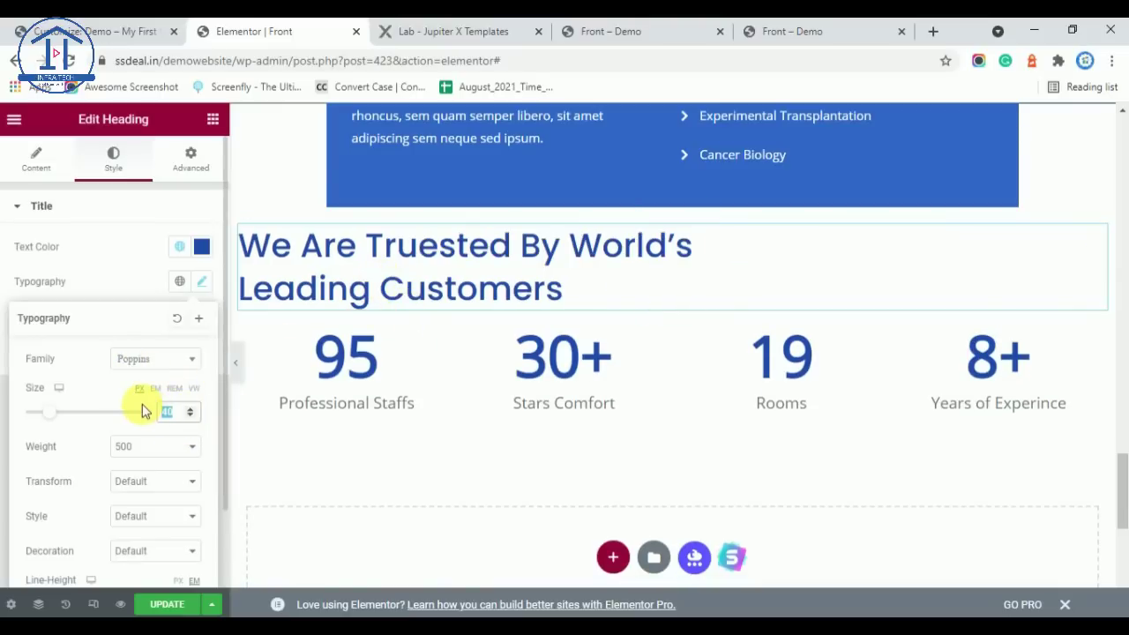
{"action": "type", "text": "38"}
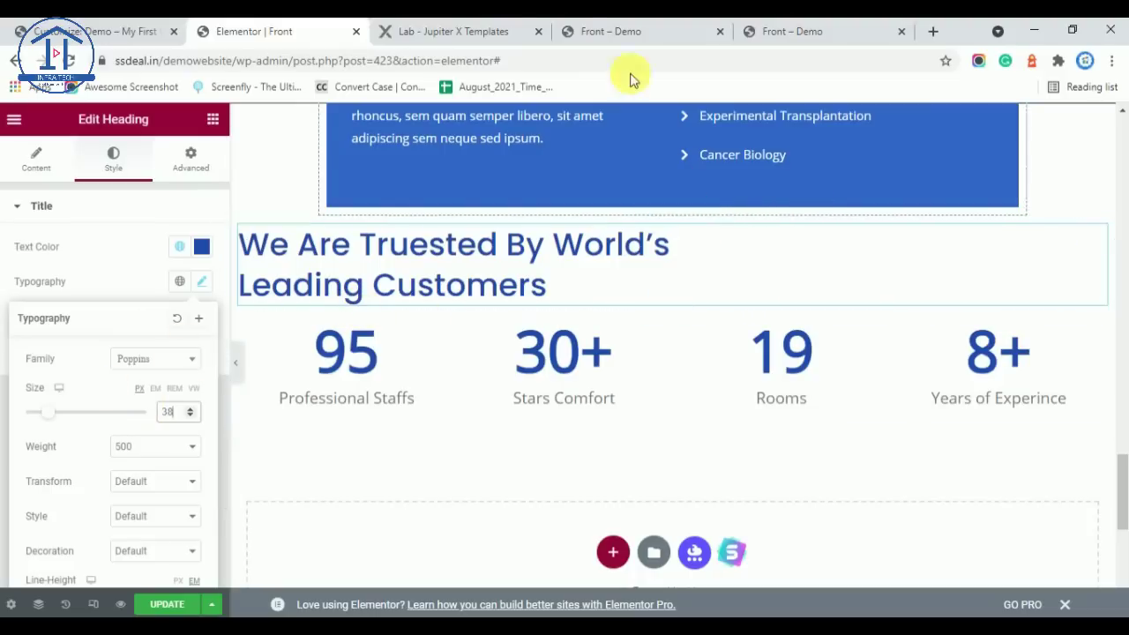
Check the counter section's spacing in the Lab template and set the section's top and bottom padding to 50 px
{"action": "left_click", "coordinate": [499, 31]}
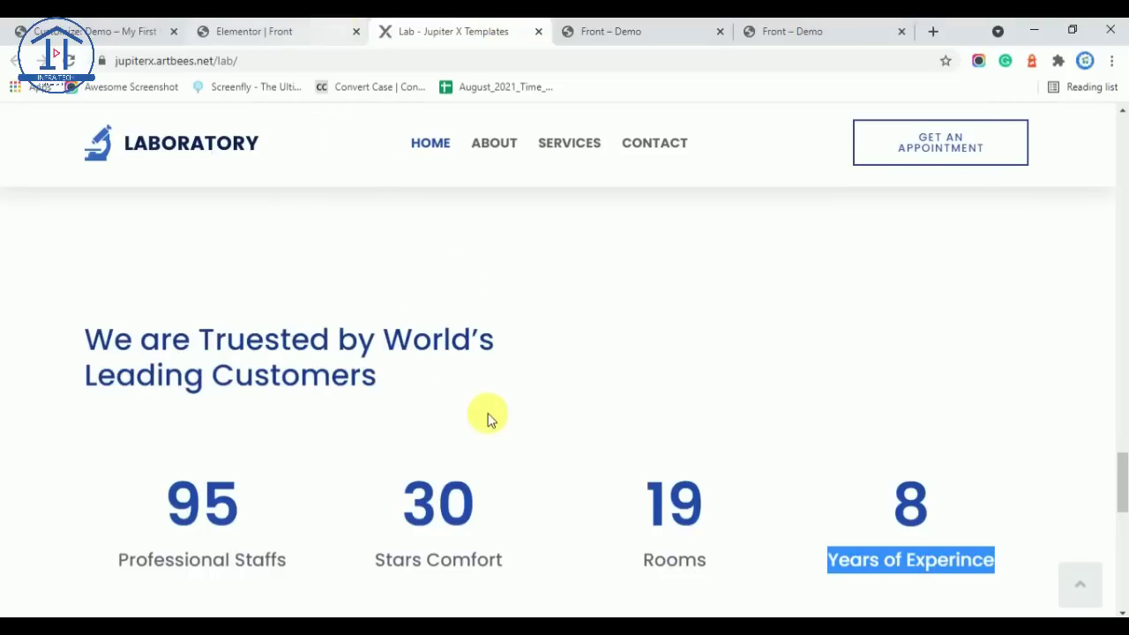
{"action": "scroll", "coordinate": [485, 412], "scroll_direction": "down", "scroll_amount": 4}
{"action": "scroll", "coordinate": [484, 412], "scroll_direction": "up", "scroll_amount": 2}
{"action": "left_click", "coordinate": [328, 25]}
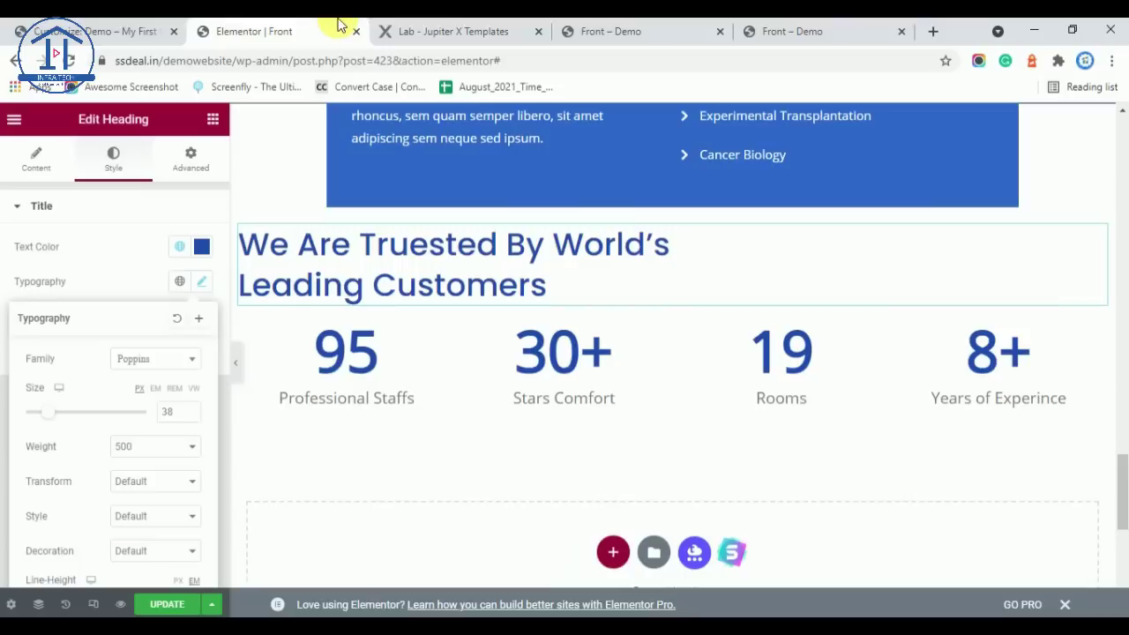
{"action": "scroll", "coordinate": [594, 353], "scroll_direction": "up", "scroll_amount": 2}
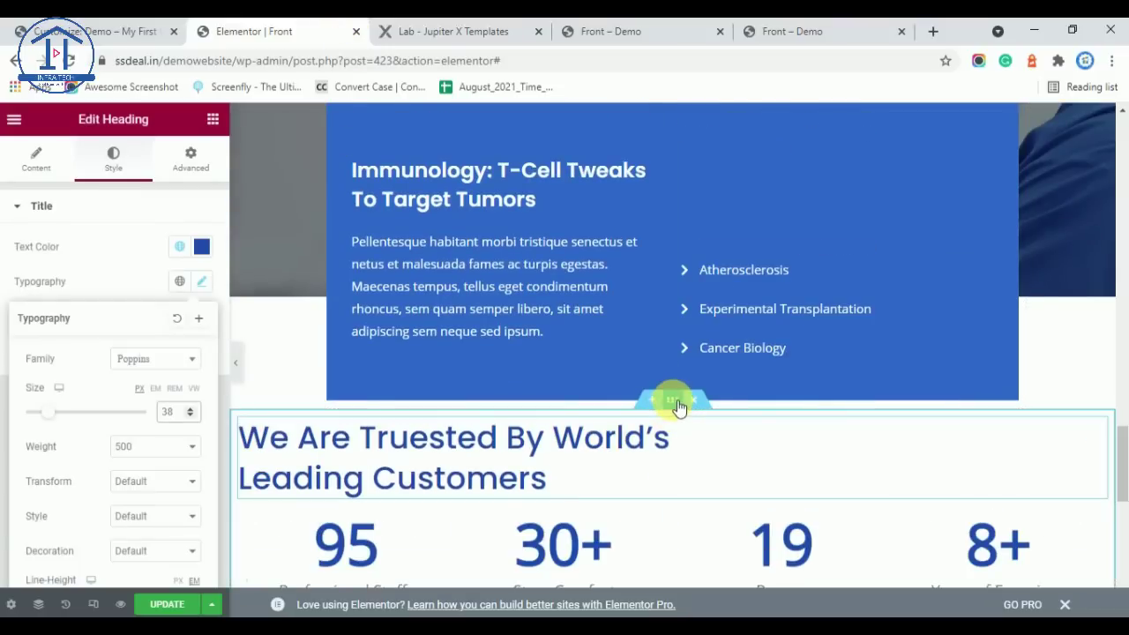
{"action": "left_click", "coordinate": [203, 168]}
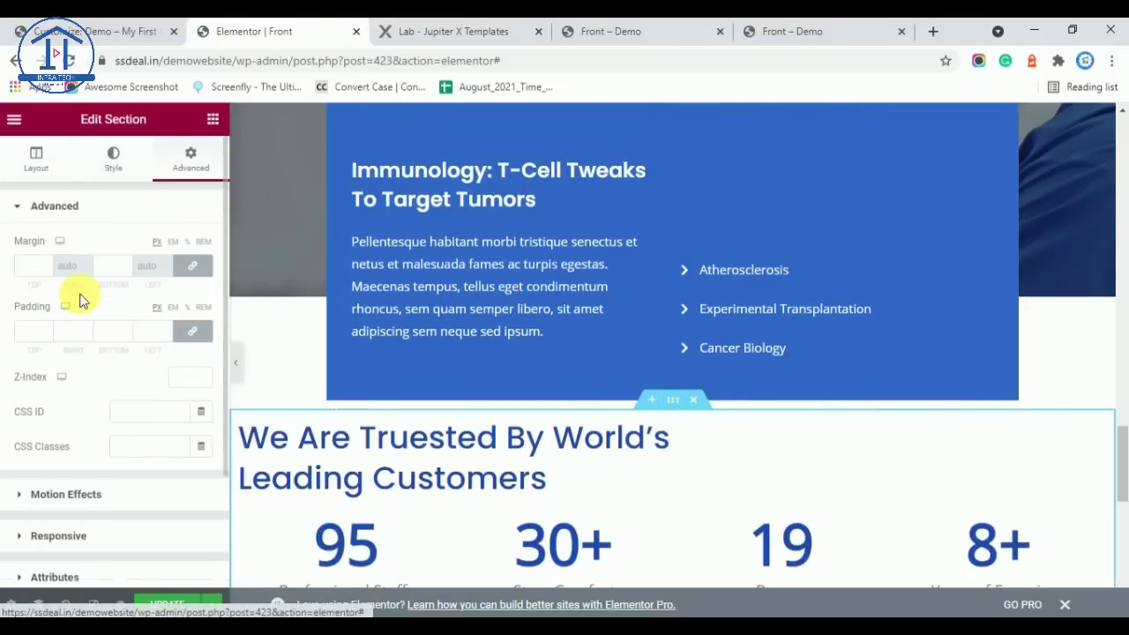
{"action": "left_click", "coordinate": [27, 331]}
{"action": "type", "text": "50"}
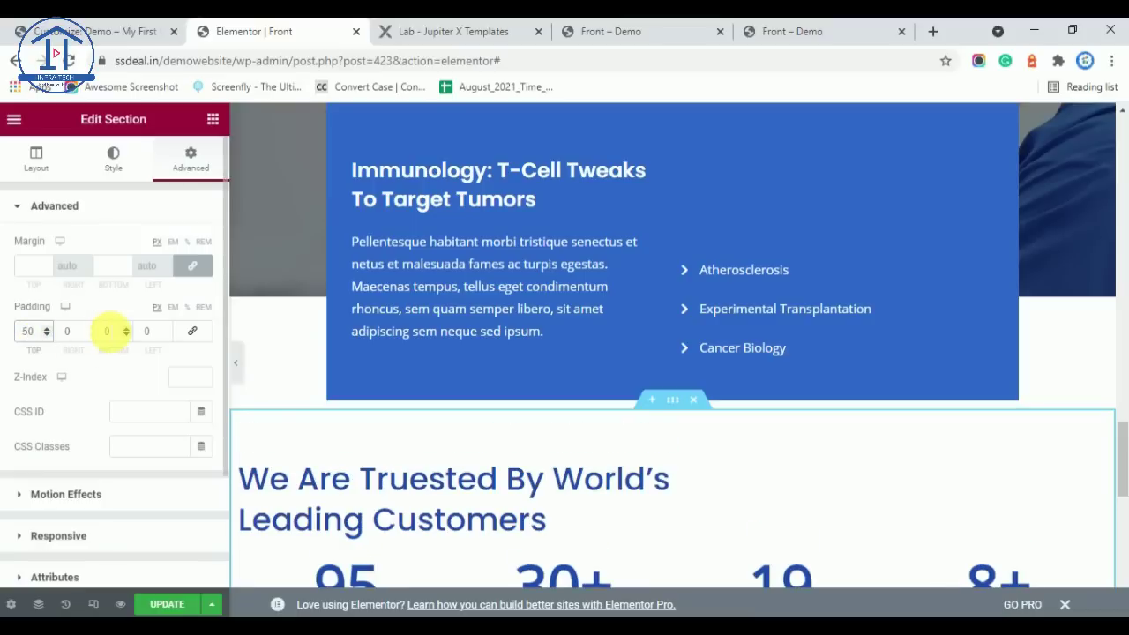
{"action": "type", "text": "5"}
{"action": "scroll", "coordinate": [517, 391], "scroll_direction": "down", "scroll_amount": 5}
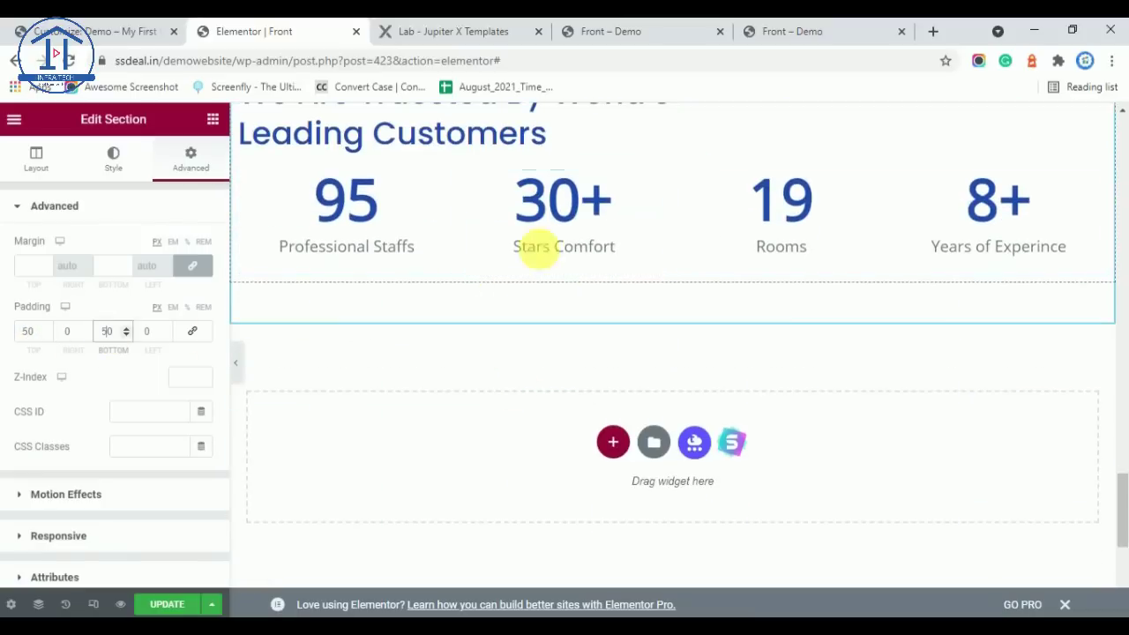
Look at the Lab template's quote banner and add a single-column section below the counter section
{"action": "left_click", "coordinate": [459, 31]}
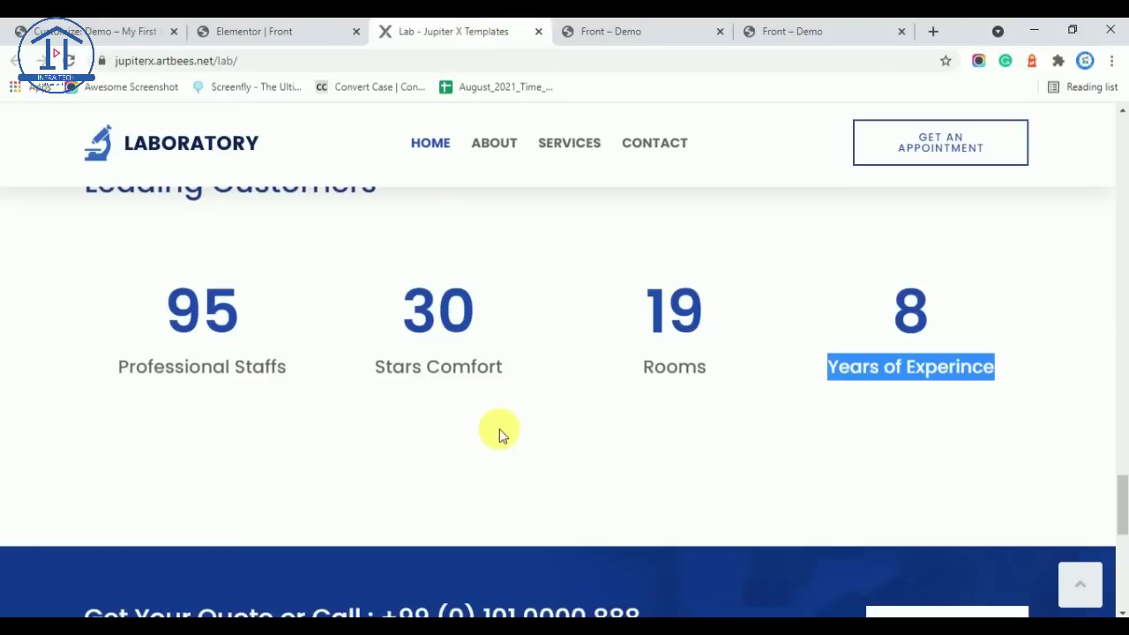
{"action": "scroll", "coordinate": [501, 431], "scroll_direction": "down", "scroll_amount": 2}
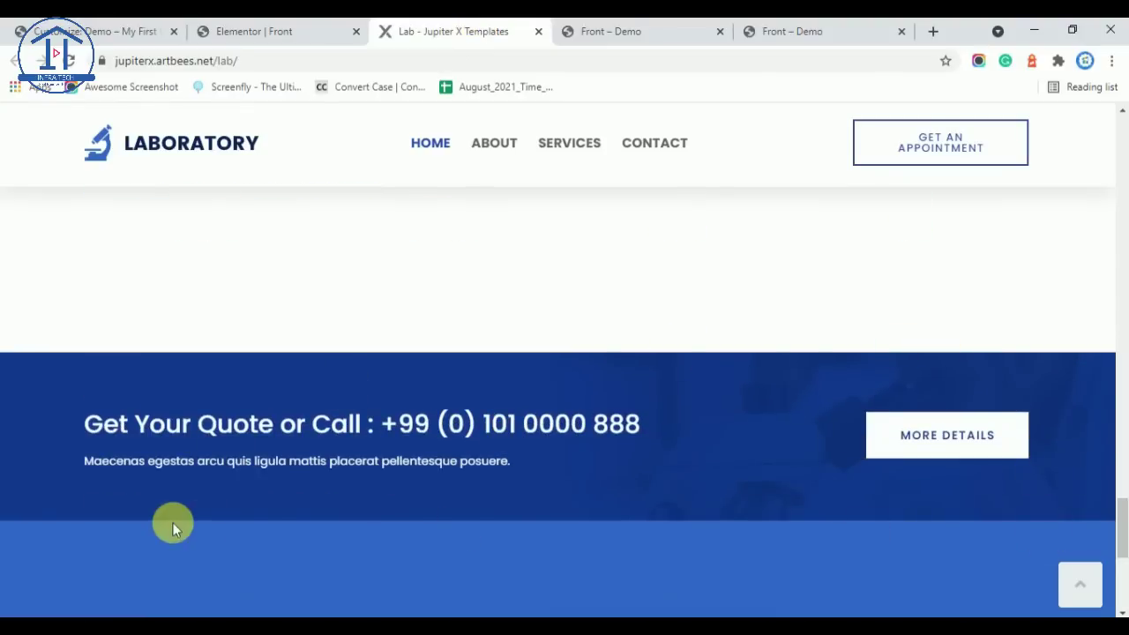
{"action": "left_click", "coordinate": [265, 28]}
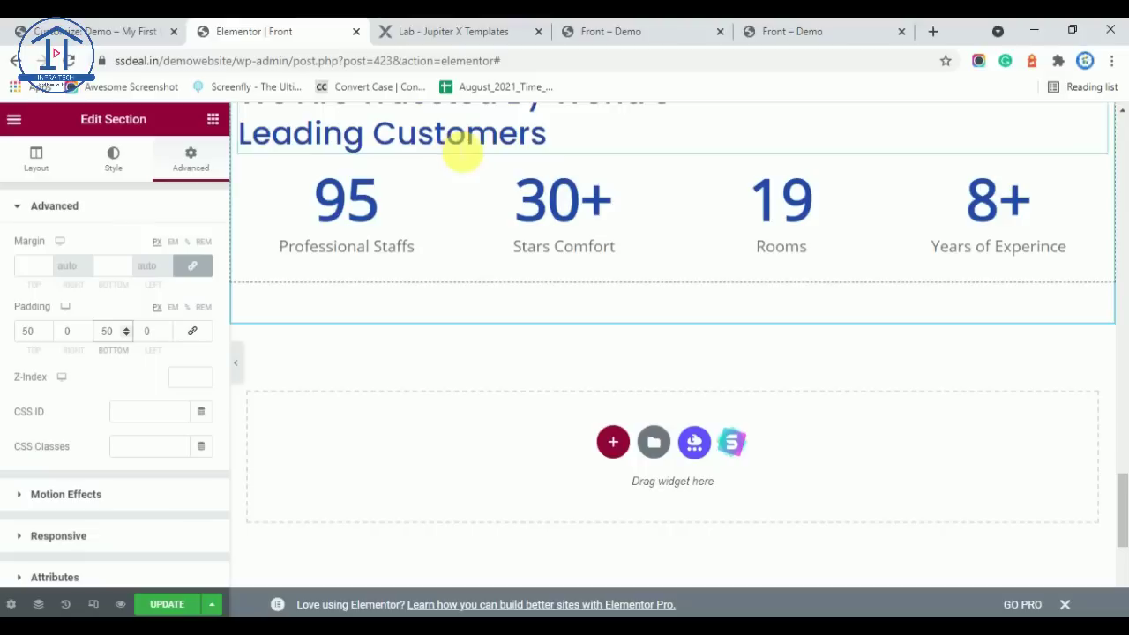
{"action": "left_click", "coordinate": [614, 442]}
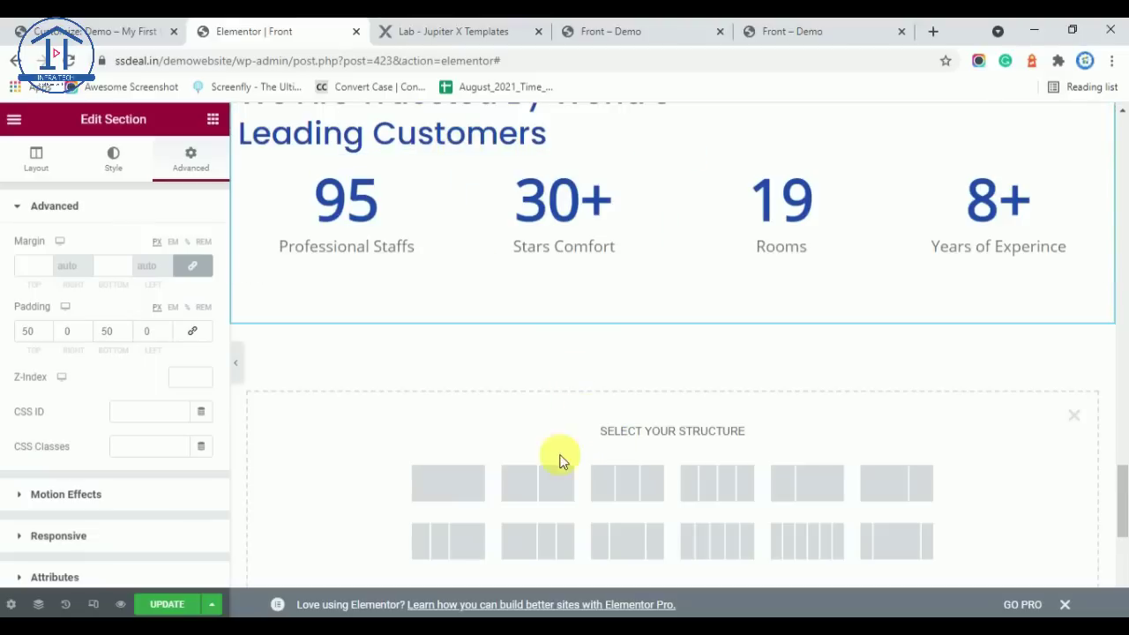
{"action": "left_click", "coordinate": [449, 488]}
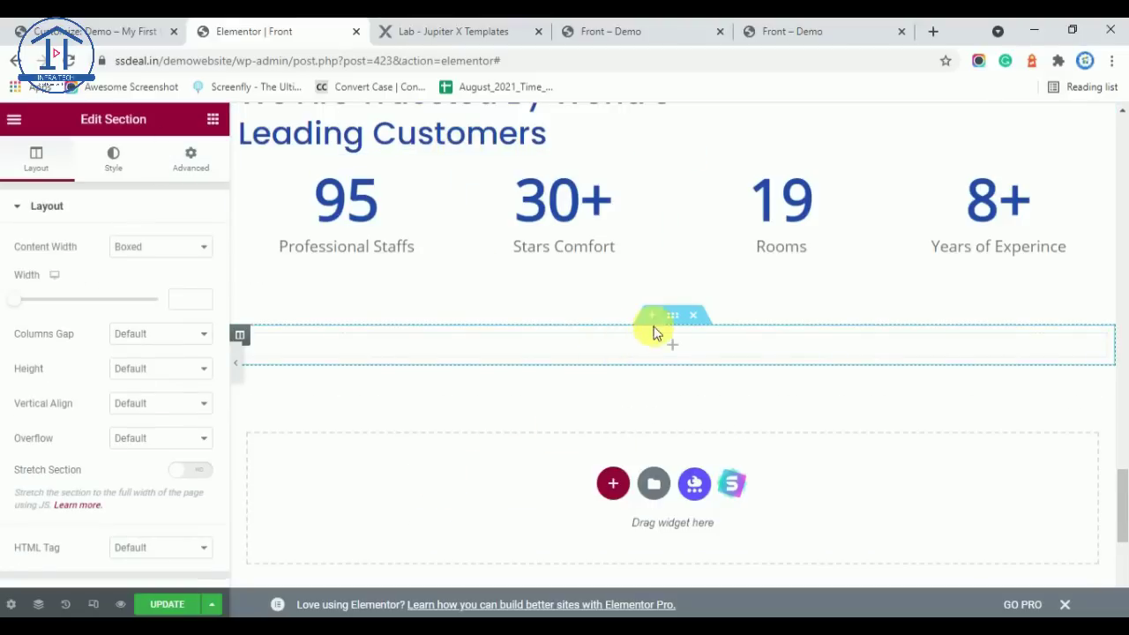
Check the Lab template's quote banner and set the new section's classic background image to home-bg-02.jpg from the media library
{"action": "left_click", "coordinate": [527, 33]}
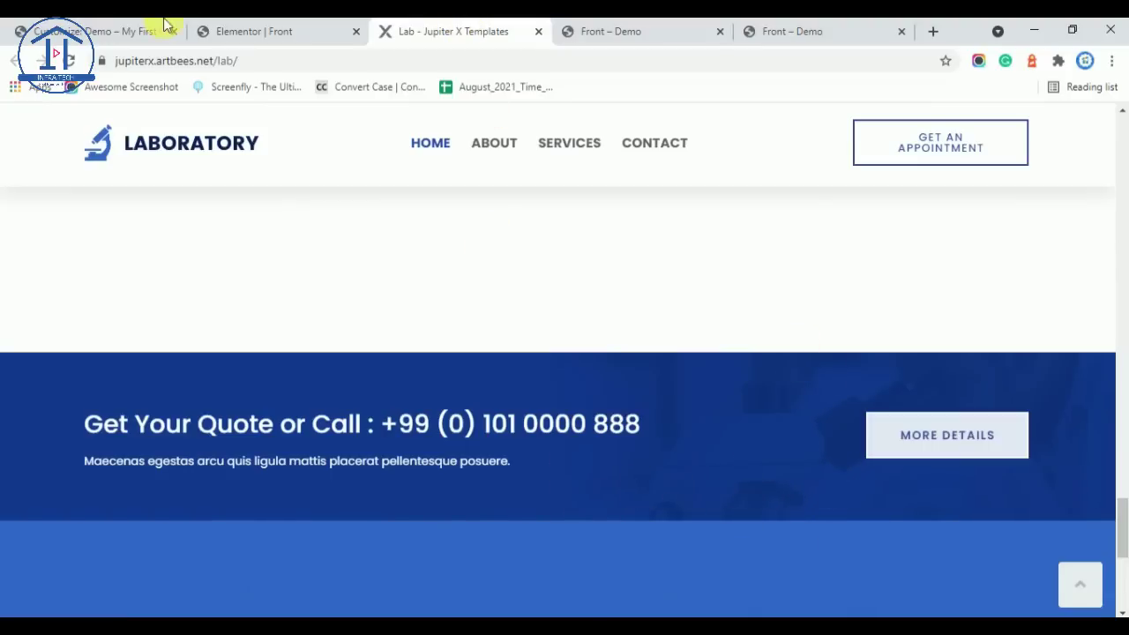
{"action": "left_click", "coordinate": [205, 30]}
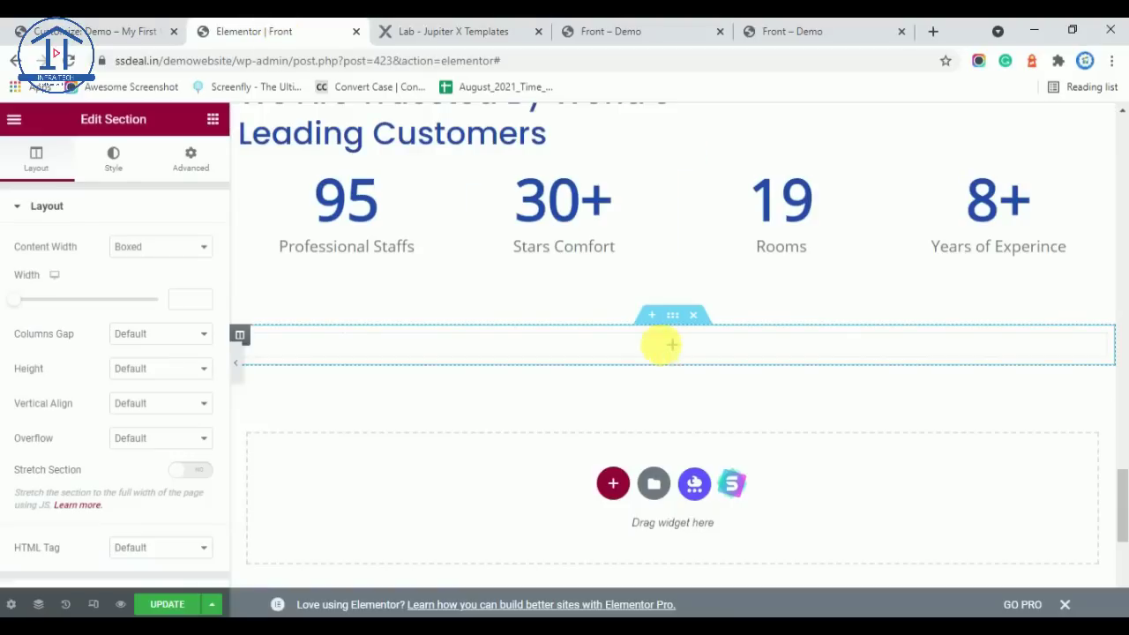
{"action": "left_click", "coordinate": [112, 156]}
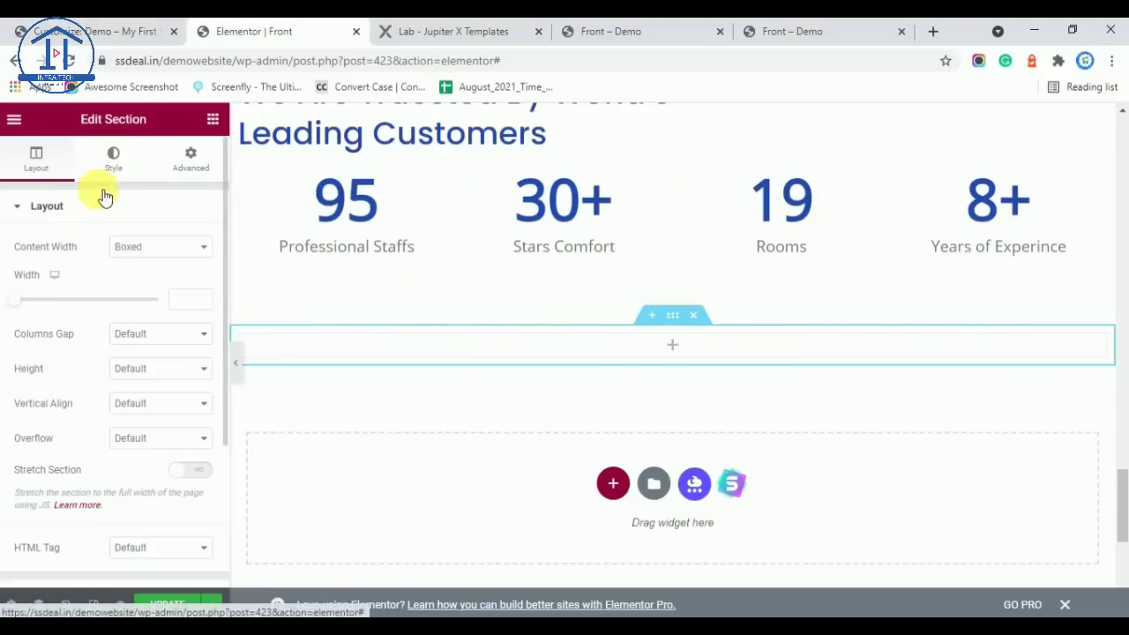
{"action": "left_click", "coordinate": [141, 282]}
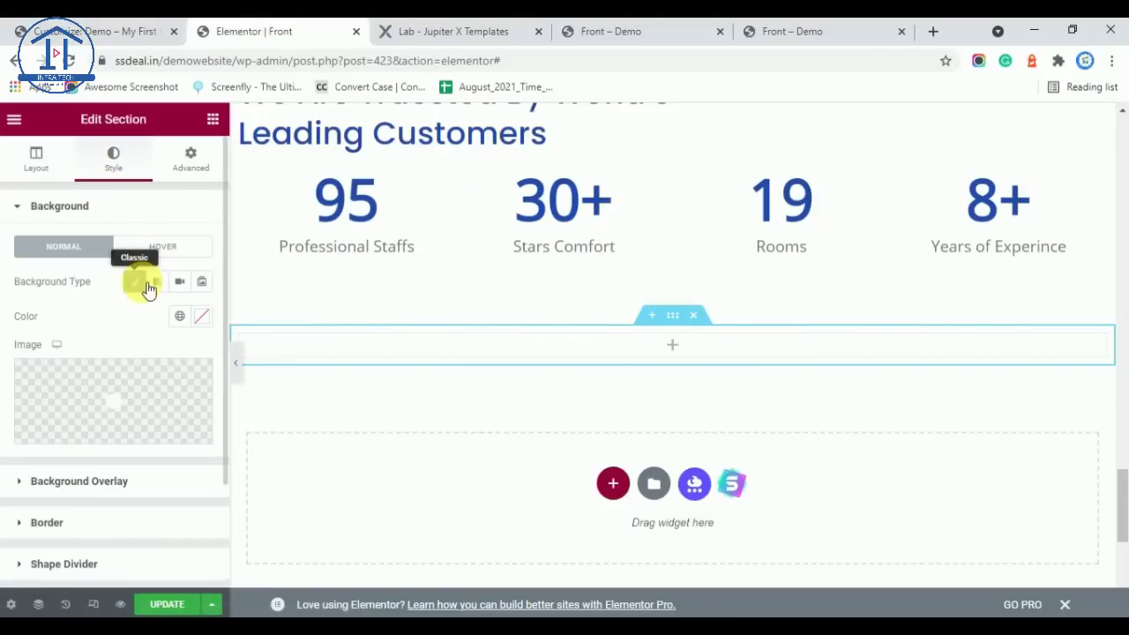
{"action": "left_click", "coordinate": [130, 395]}
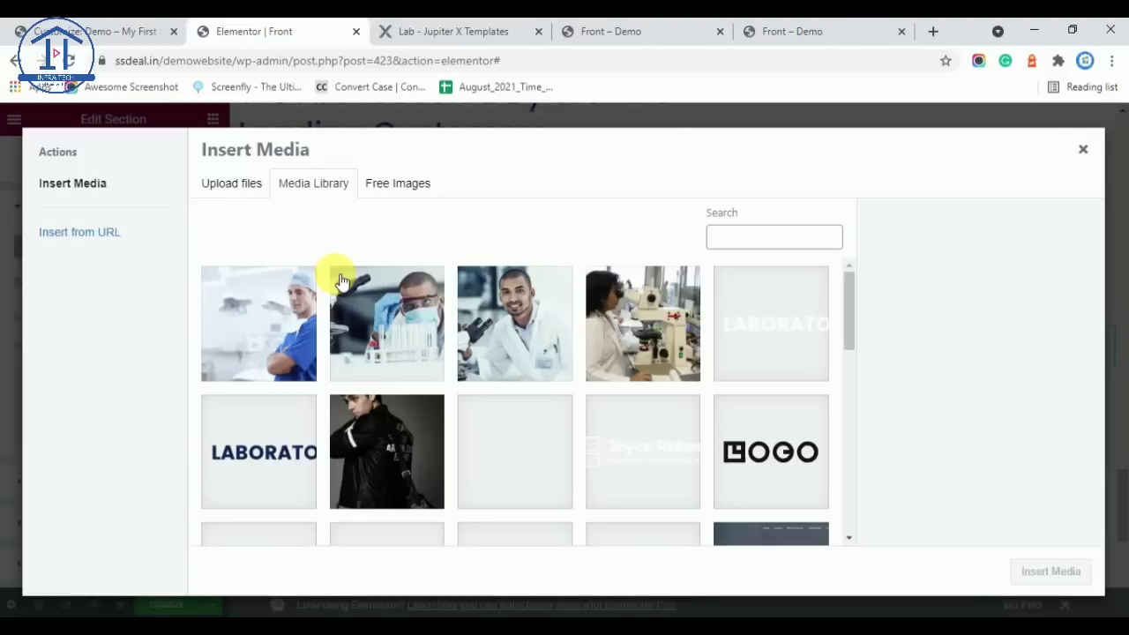
{"action": "left_click", "coordinate": [498, 334]}
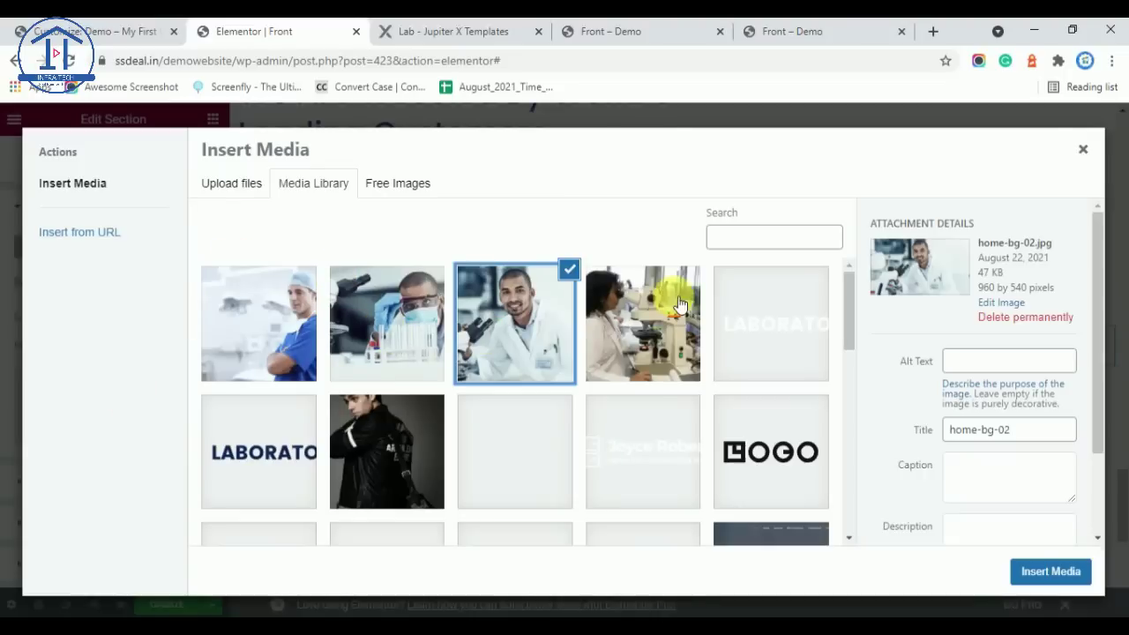
{"action": "left_click", "coordinate": [1053, 571]}
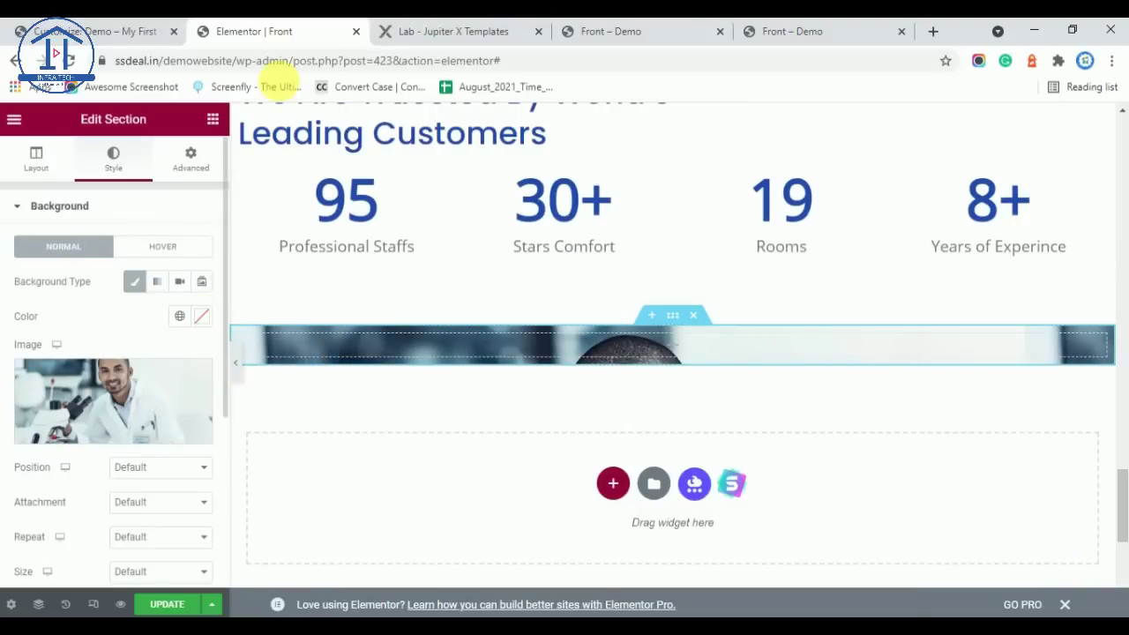
Compare with the Lab banner and give the section a classic background overlay in the global Main Color
{"action": "left_click", "coordinate": [463, 31]}
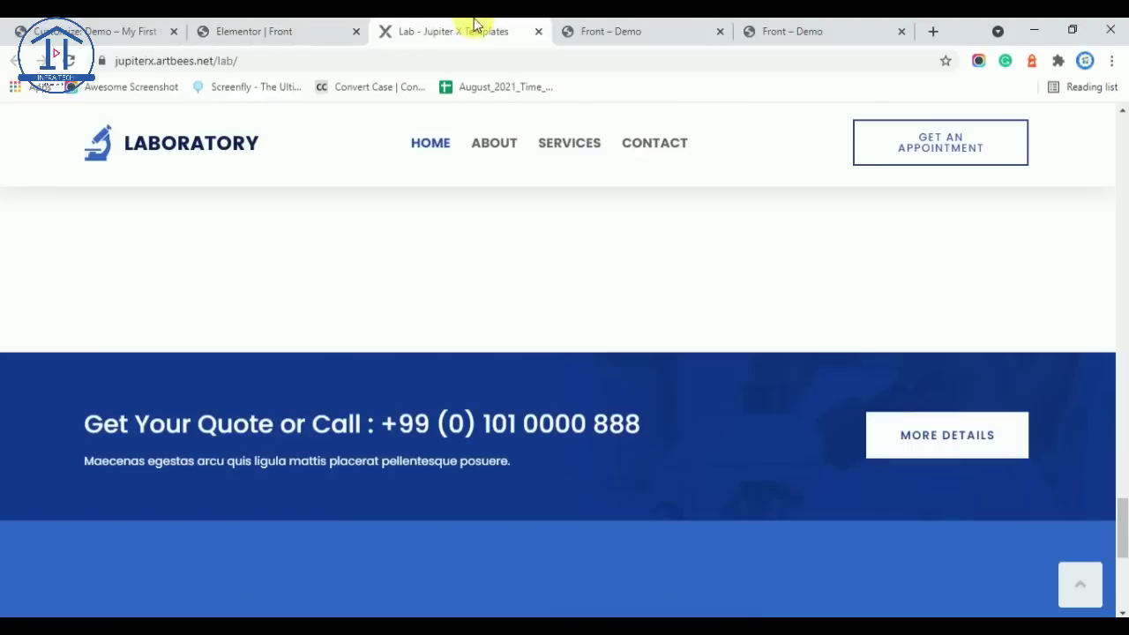
{"action": "left_click", "coordinate": [221, 27]}
{"action": "left_click", "coordinate": [62, 208]}
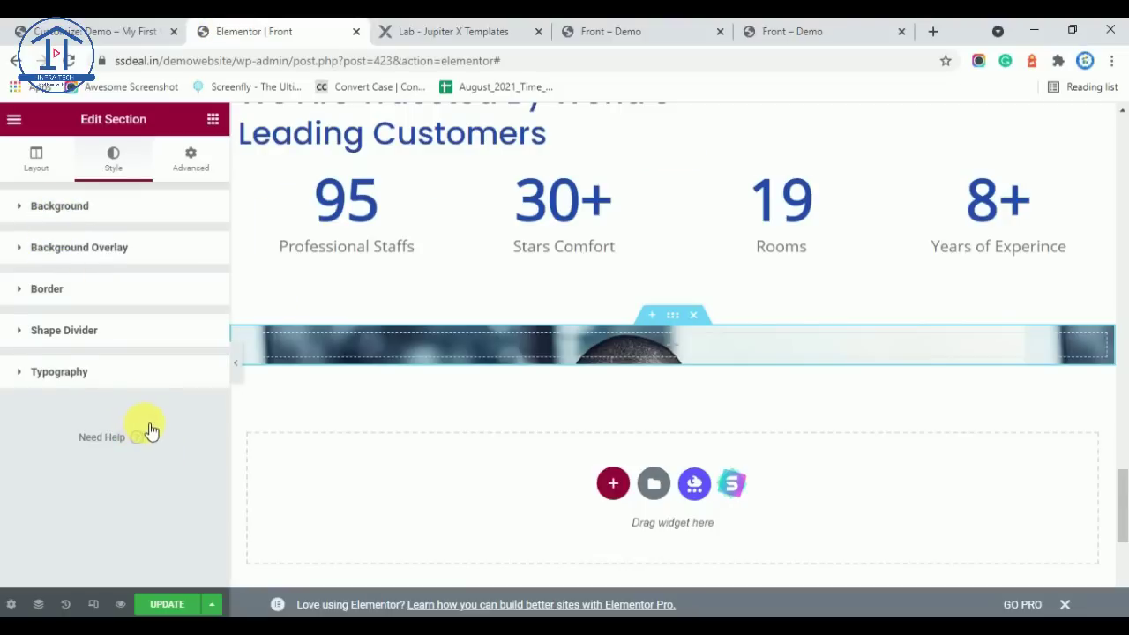
{"action": "left_click", "coordinate": [178, 323]}
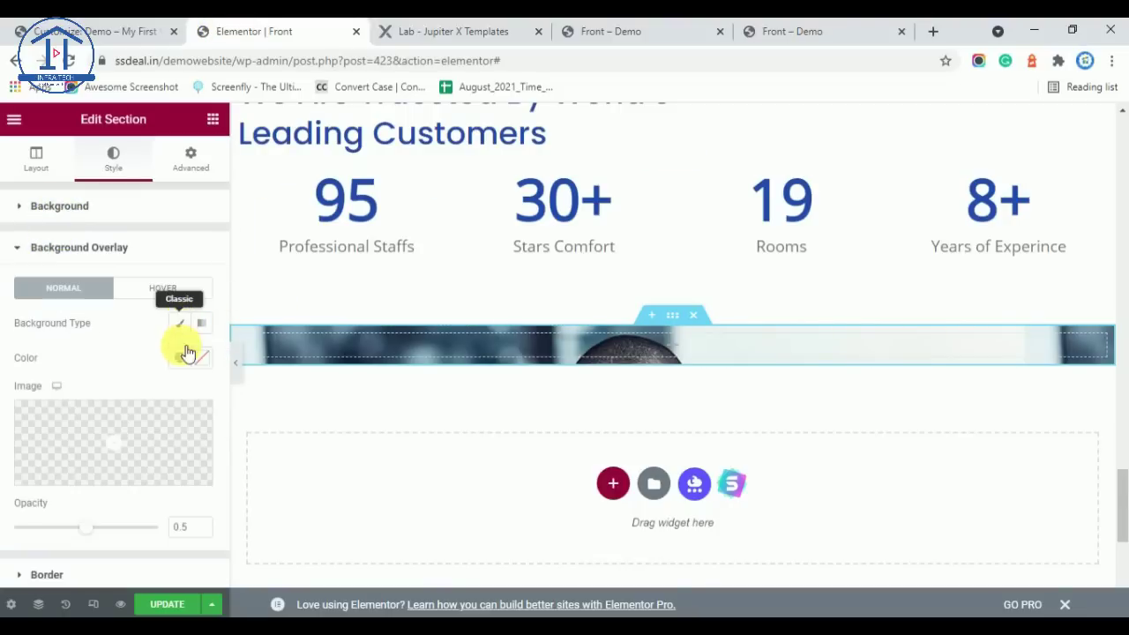
{"action": "left_click", "coordinate": [180, 357]}
{"action": "scroll", "coordinate": [100, 520], "scroll_direction": "down", "scroll_amount": 1}
{"action": "scroll", "coordinate": [99, 521], "scroll_direction": "down", "scroll_amount": 3}
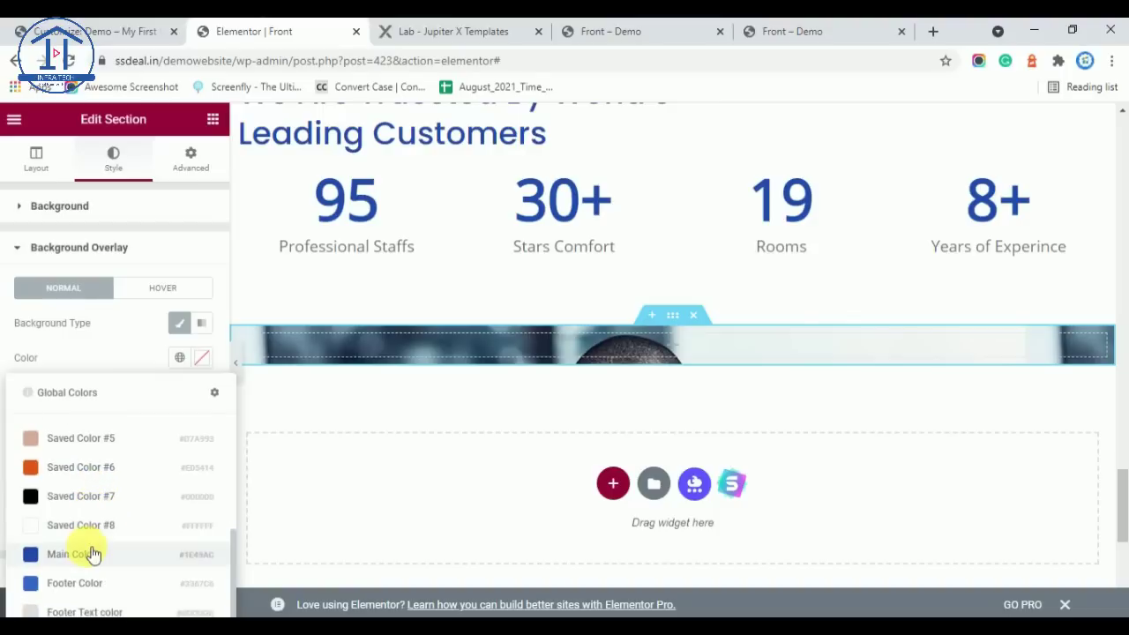
{"action": "left_click", "coordinate": [86, 547]}
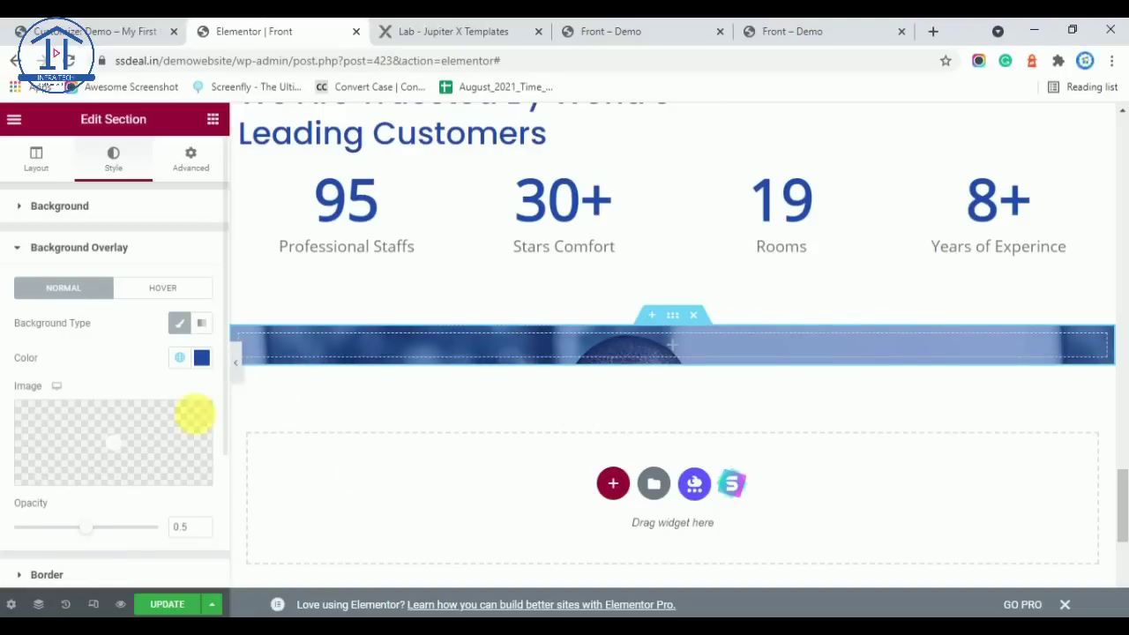
Set the section's background overlay opacity to 0.9
{"action": "scroll", "coordinate": [194, 414], "scroll_direction": "down", "scroll_amount": 2}
{"action": "left_click", "coordinate": [201, 339]}
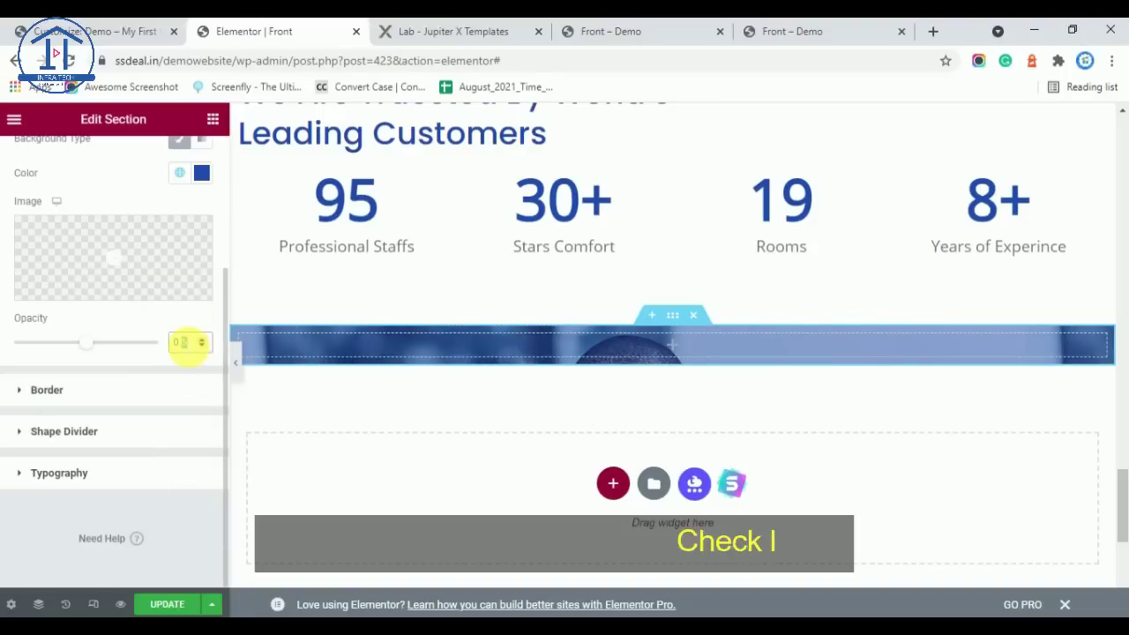
{"action": "left_click", "coordinate": [202, 338]}
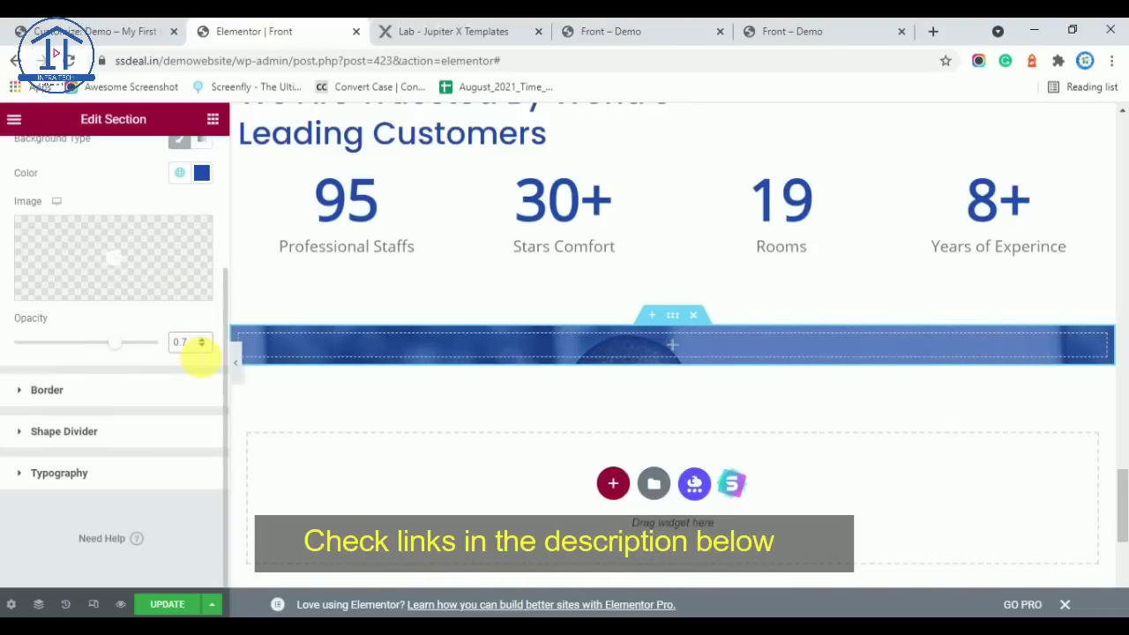
{"action": "left_click", "coordinate": [201, 338]}
{"action": "left_click", "coordinate": [201, 339]}
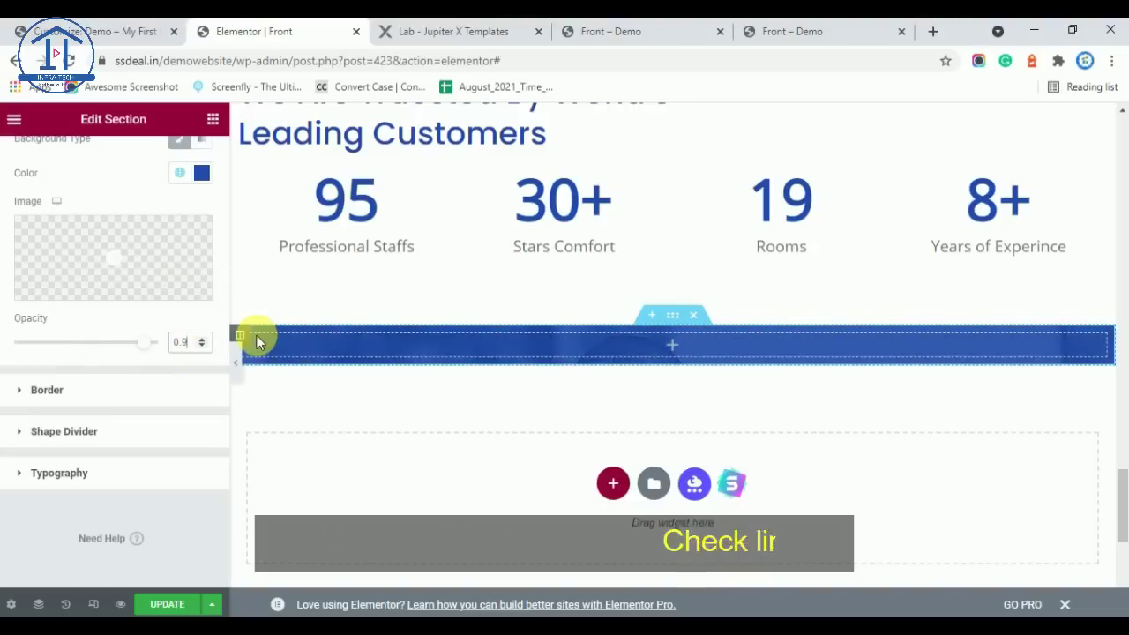
Copy the quote banner's heading and description text from the Lab template and return to the Elementor editor
{"action": "left_click", "coordinate": [404, 29]}
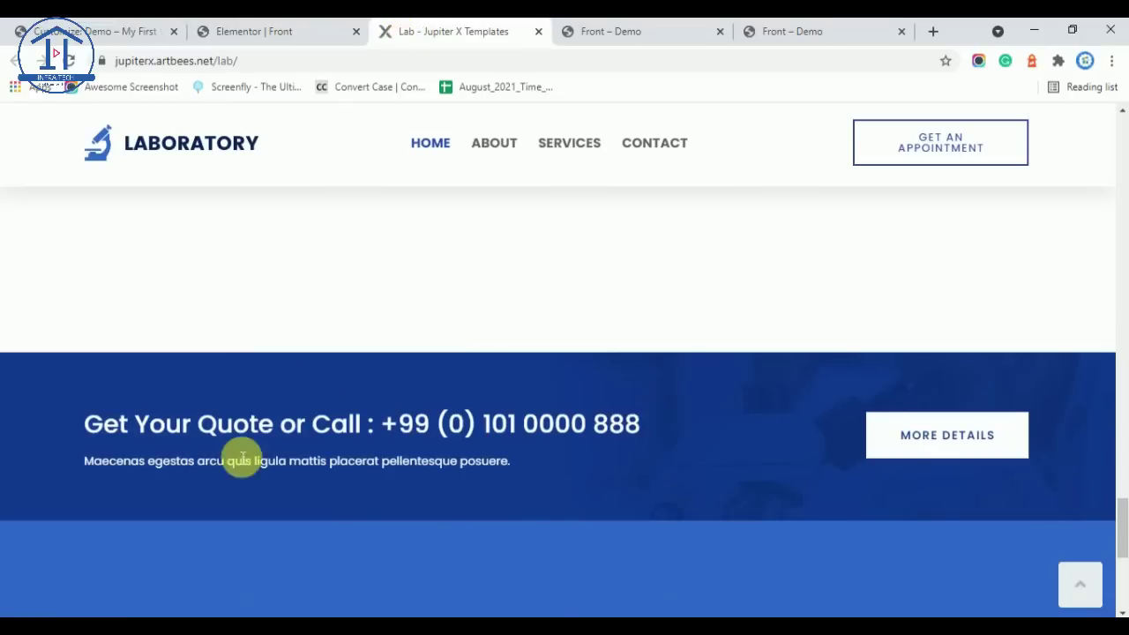
{"action": "left_click_drag", "start_coordinate": [81, 423], "coordinate": [516, 464]}
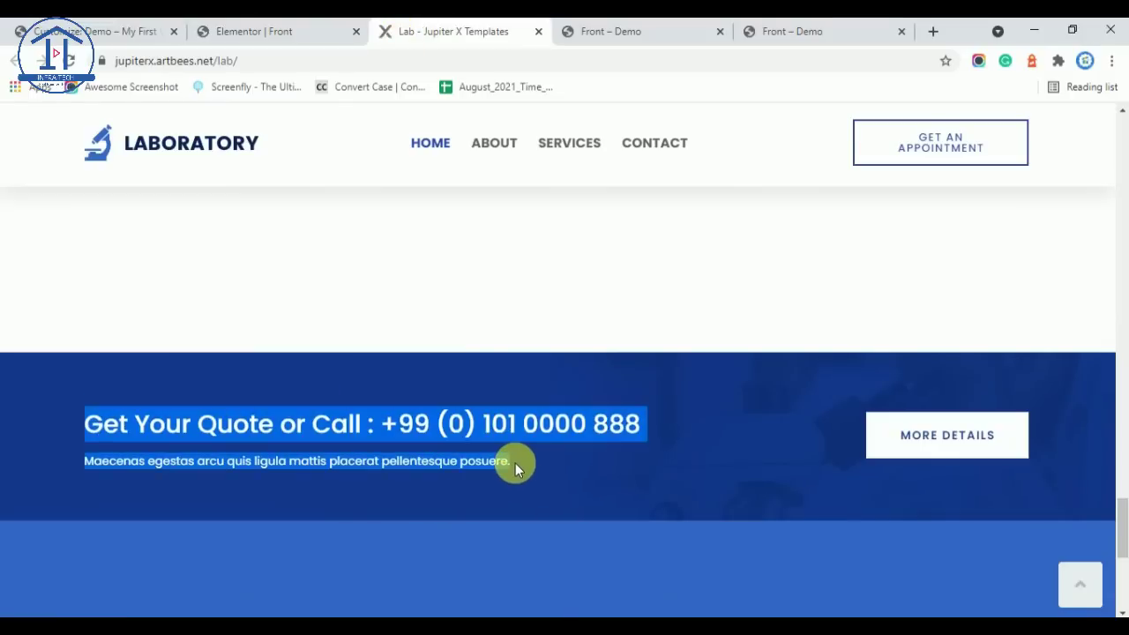
{"action": "left_click", "coordinate": [318, 31]}
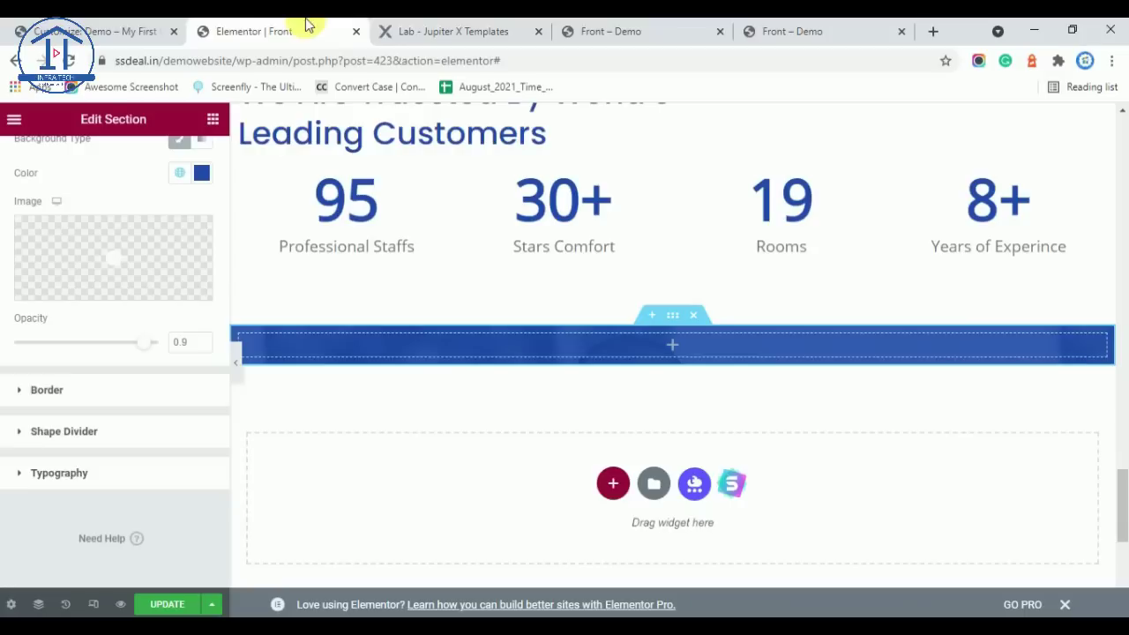
Copy the "Immunology: T-Cell Tweaks To Target Tumors" icon box from the services section and paste it into the blue banner section
{"action": "scroll", "coordinate": [557, 416], "scroll_direction": "up", "scroll_amount": 2}
{"action": "scroll", "coordinate": [558, 416], "scroll_direction": "up", "scroll_amount": 8}
{"action": "scroll", "coordinate": [504, 535], "scroll_direction": "down", "scroll_amount": 3}
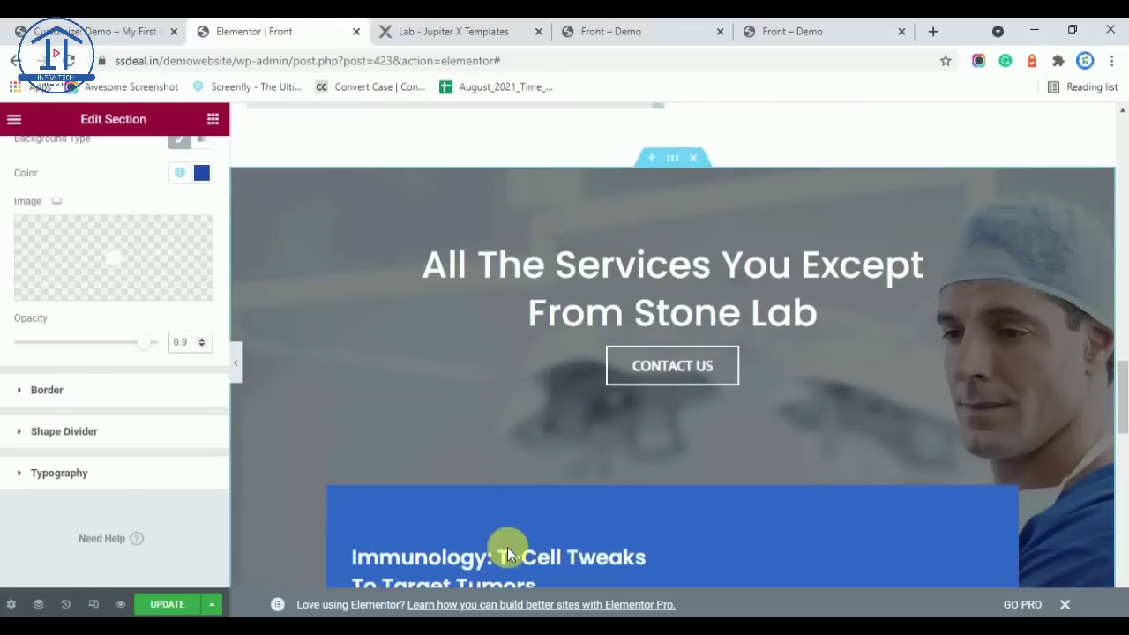
{"action": "scroll", "coordinate": [538, 507], "scroll_direction": "down", "scroll_amount": 1}
{"action": "right_click", "coordinate": [534, 372]}
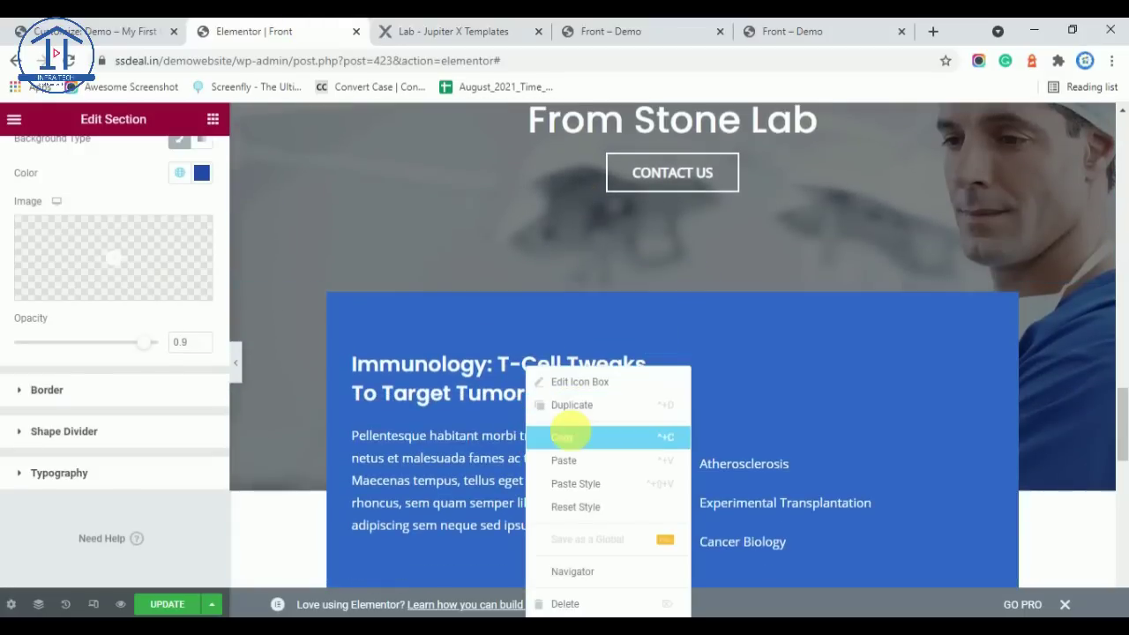
{"action": "left_click", "coordinate": [559, 433]}
{"action": "scroll", "coordinate": [547, 325], "scroll_direction": "down", "scroll_amount": 8}
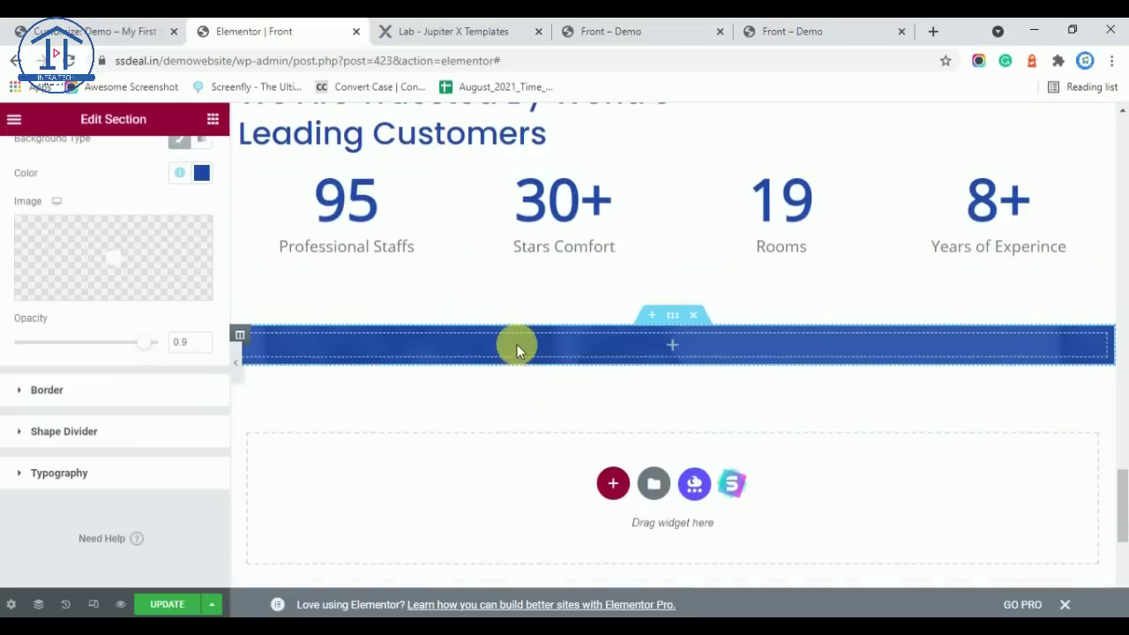
{"action": "right_click", "coordinate": [517, 345]}
{"action": "left_click", "coordinate": [565, 469]}
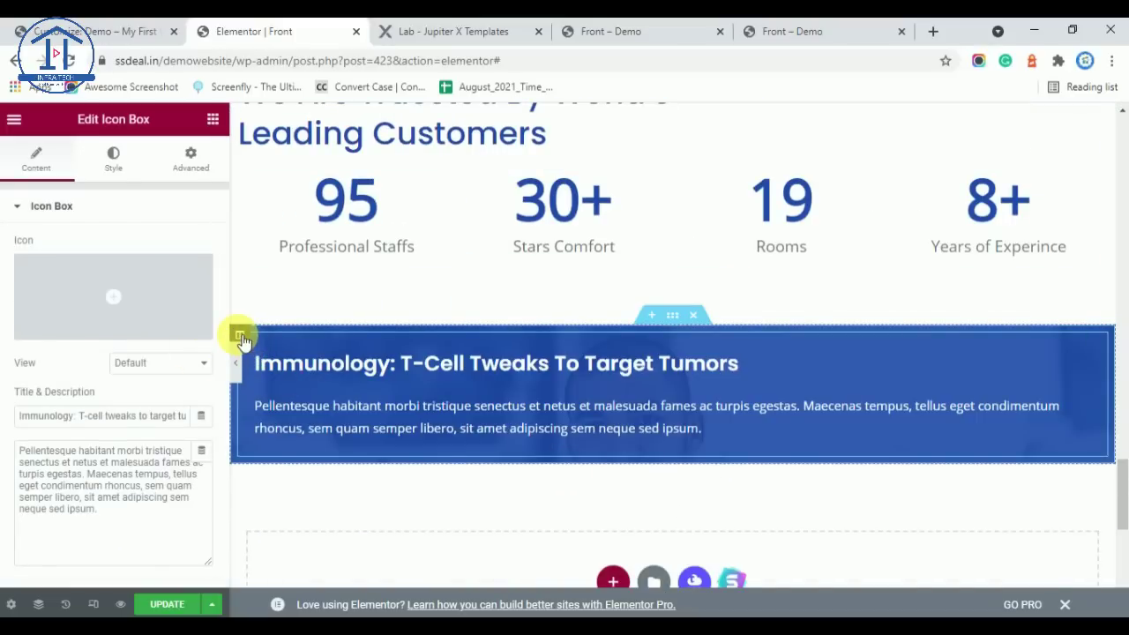
Add a second column to the banner section and compare the layout with the Lab template's "More Details" button
{"action": "right_click", "coordinate": [240, 335]}
{"action": "left_click", "coordinate": [295, 404]}
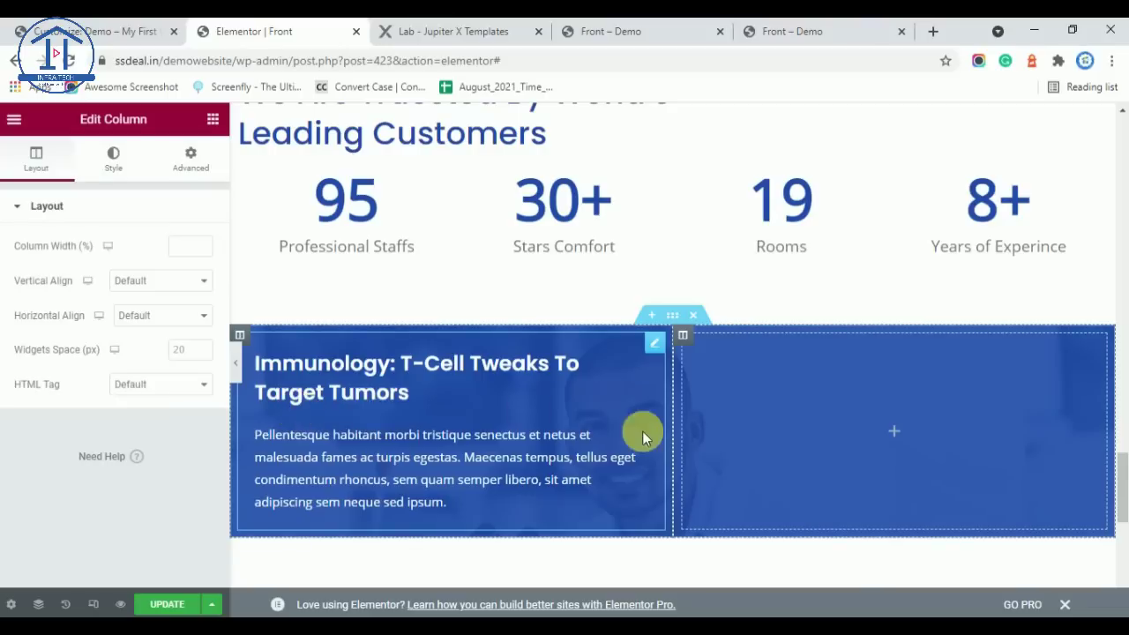
{"action": "left_click", "coordinate": [467, 29]}
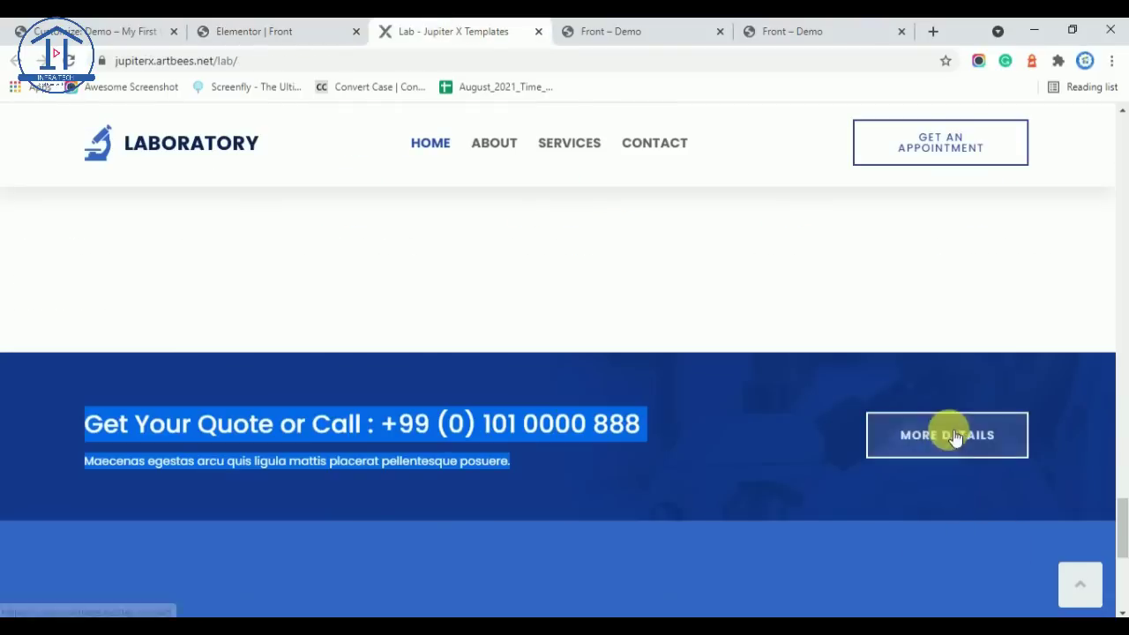
{"action": "left_click", "coordinate": [261, 30]}
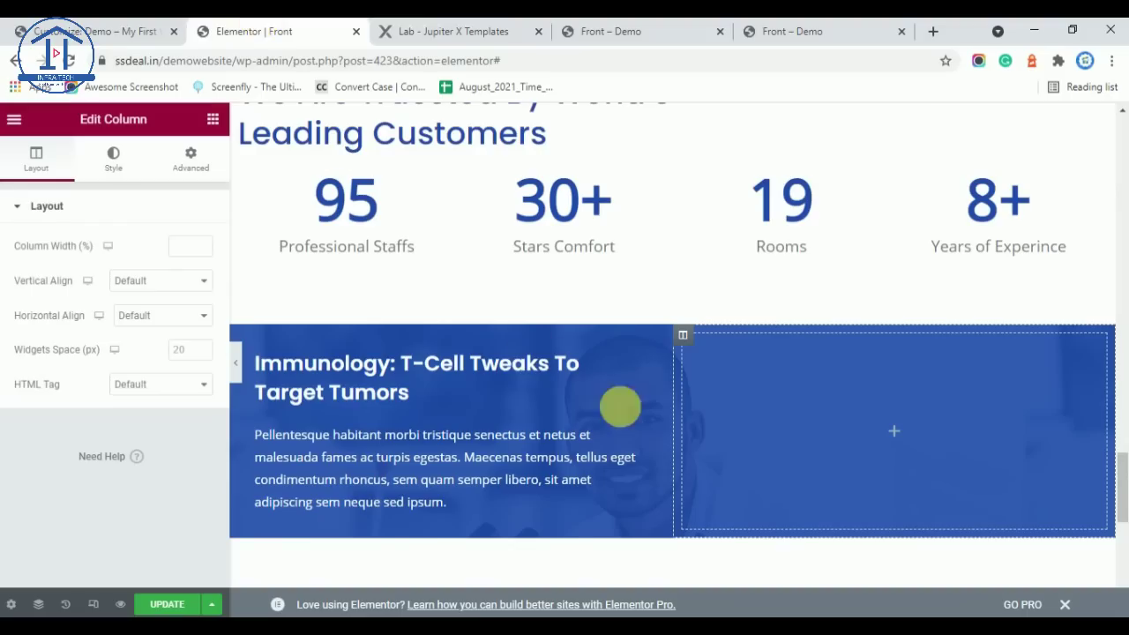
{"action": "left_click", "coordinate": [388, 31]}
{"action": "left_click", "coordinate": [265, 29]}
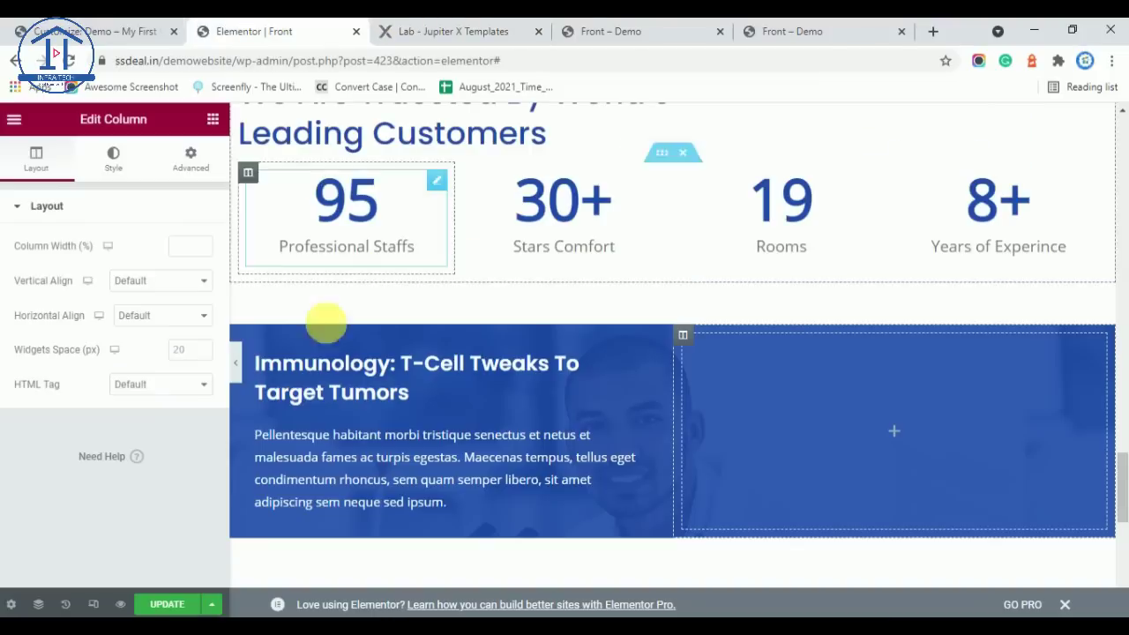
Set the banner icon box's title to "Get Your Quote or Call :" plus the phone number and its description to "Maecenas egestas arcu quis ligula mattis placerat pellentesque posuere."
{"action": "left_click", "coordinate": [417, 371]}
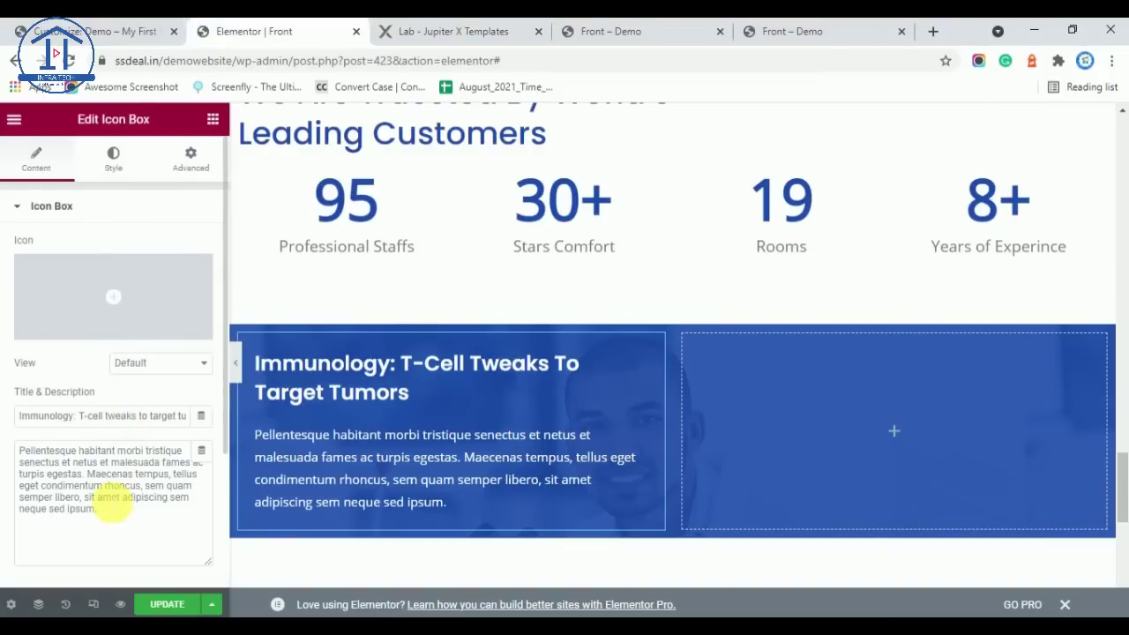
{"action": "left_click", "coordinate": [112, 505]}
{"action": "key", "text": "ctrl+a"}
{"action": "key", "text": "ctrl+v"}
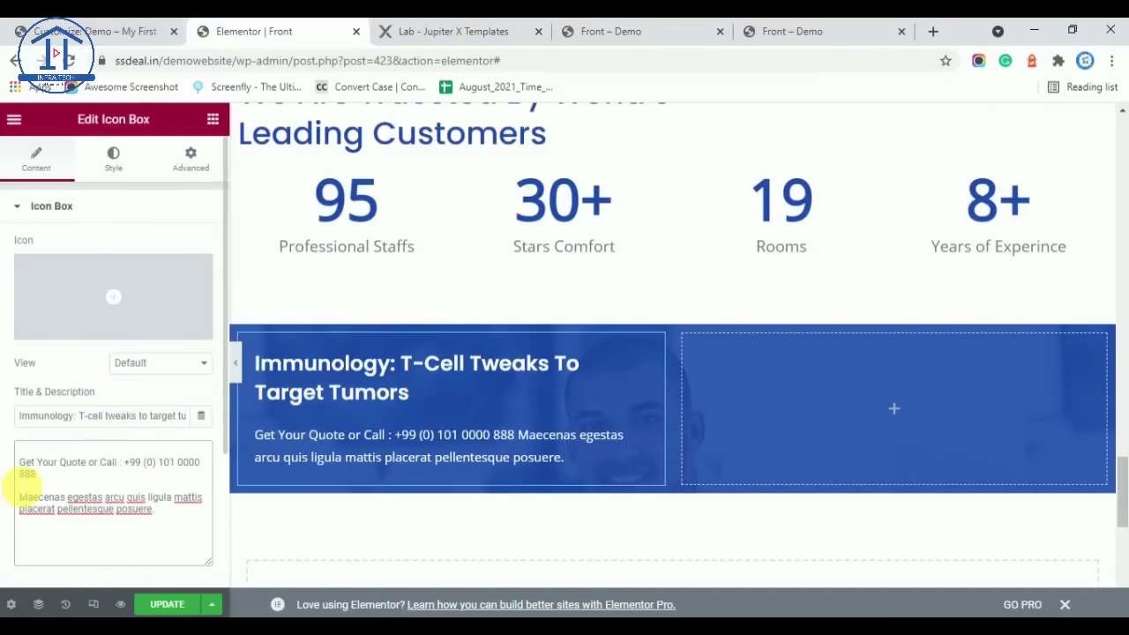
{"action": "left_click_drag", "start_coordinate": [39, 475], "coordinate": [5, 463]}
{"action": "key", "text": "BackSpace"}
{"action": "left_click", "coordinate": [77, 416]}
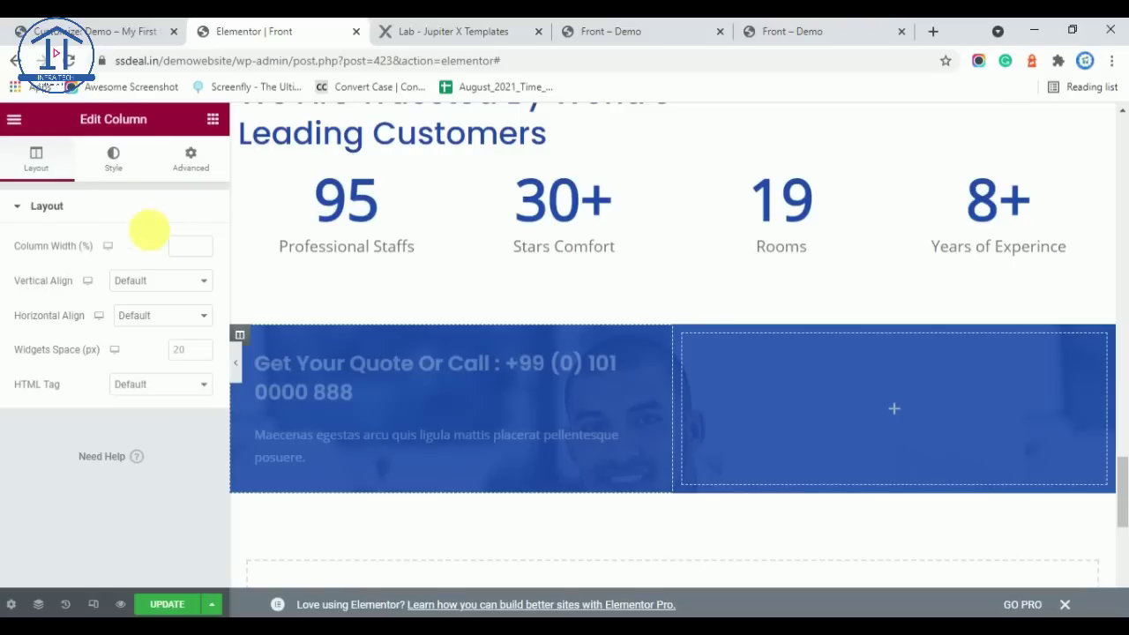
Set the width of the banner column holding the quote text to 70%
{"action": "left_click", "coordinate": [184, 247]}
{"action": "type", "text": "70"}
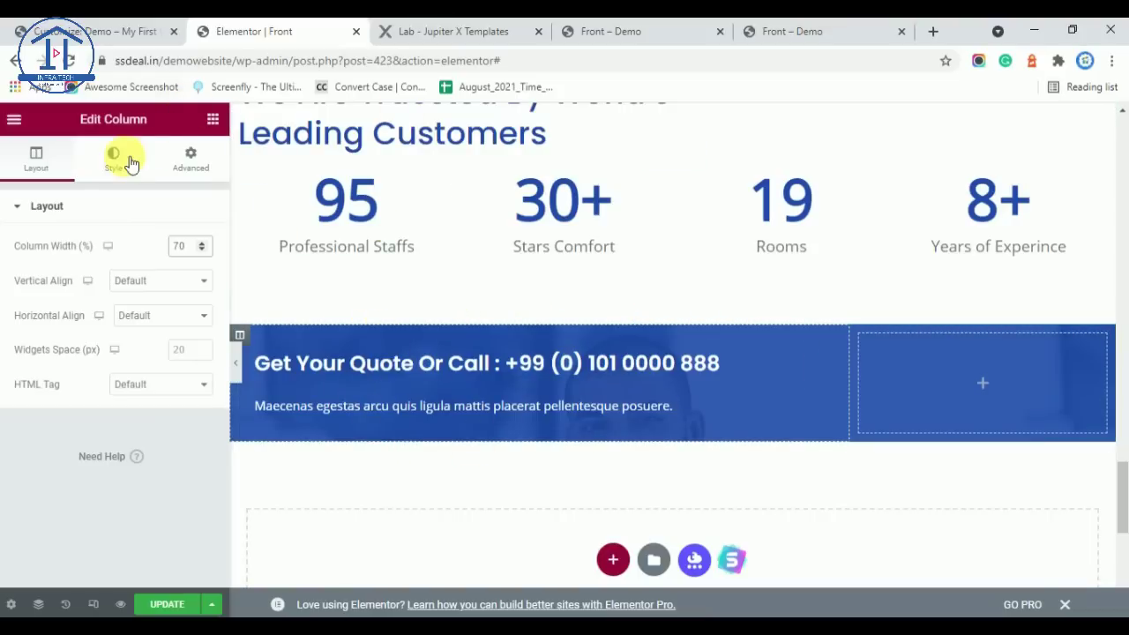
Compare the quote banner with the Lab template and set the banner icon box's title spacing to 0
{"action": "left_click", "coordinate": [515, 31]}
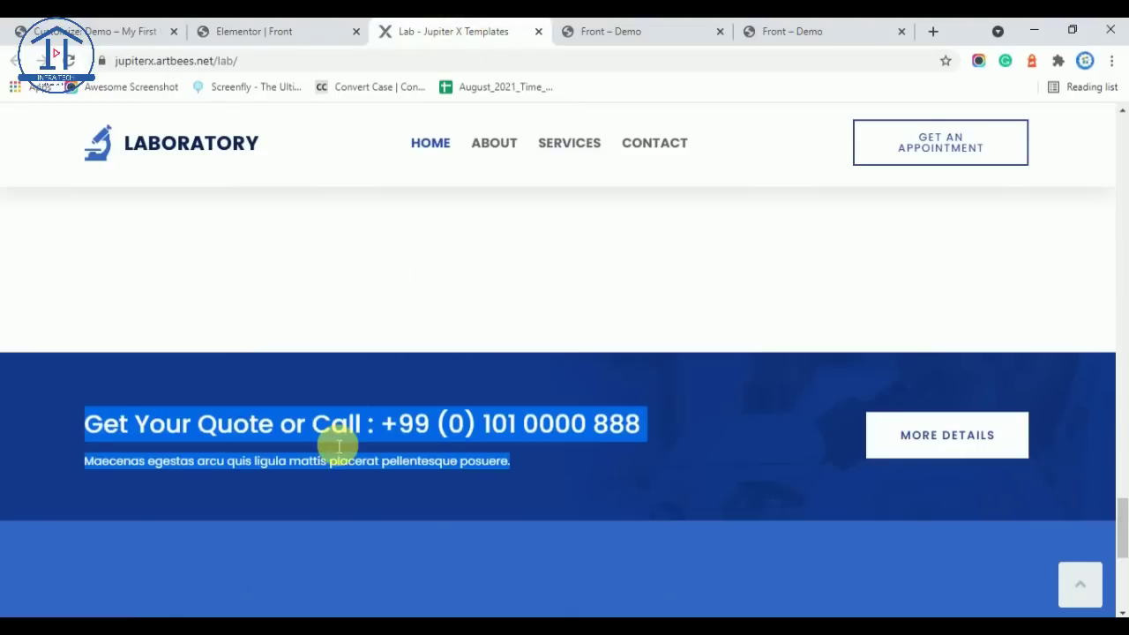
{"action": "left_click", "coordinate": [35, 428]}
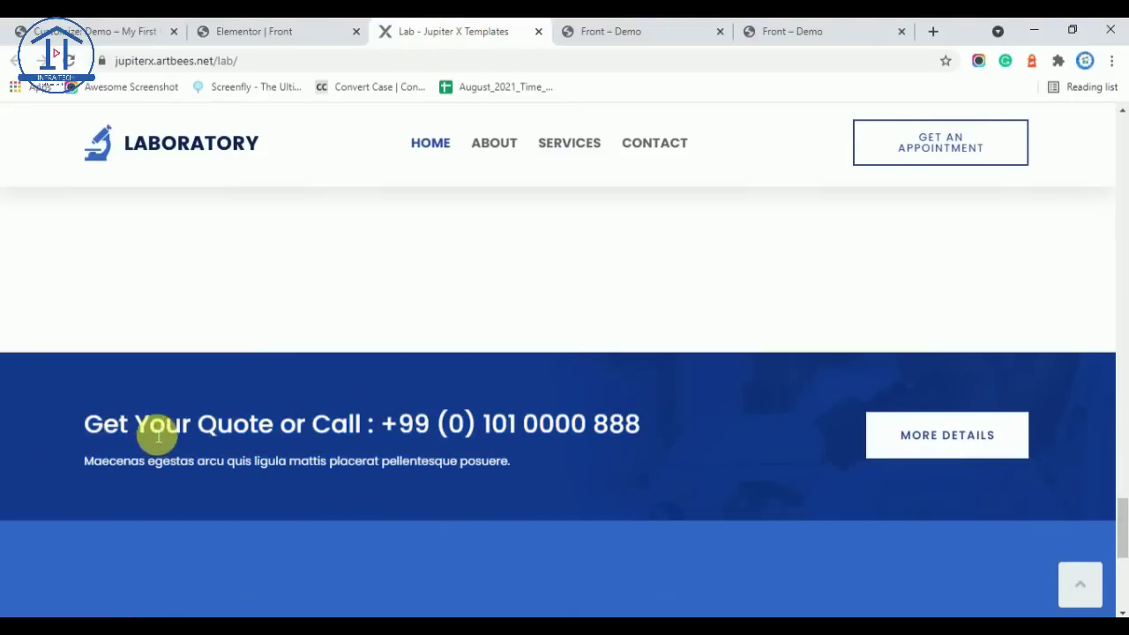
{"action": "left_click", "coordinate": [253, 31]}
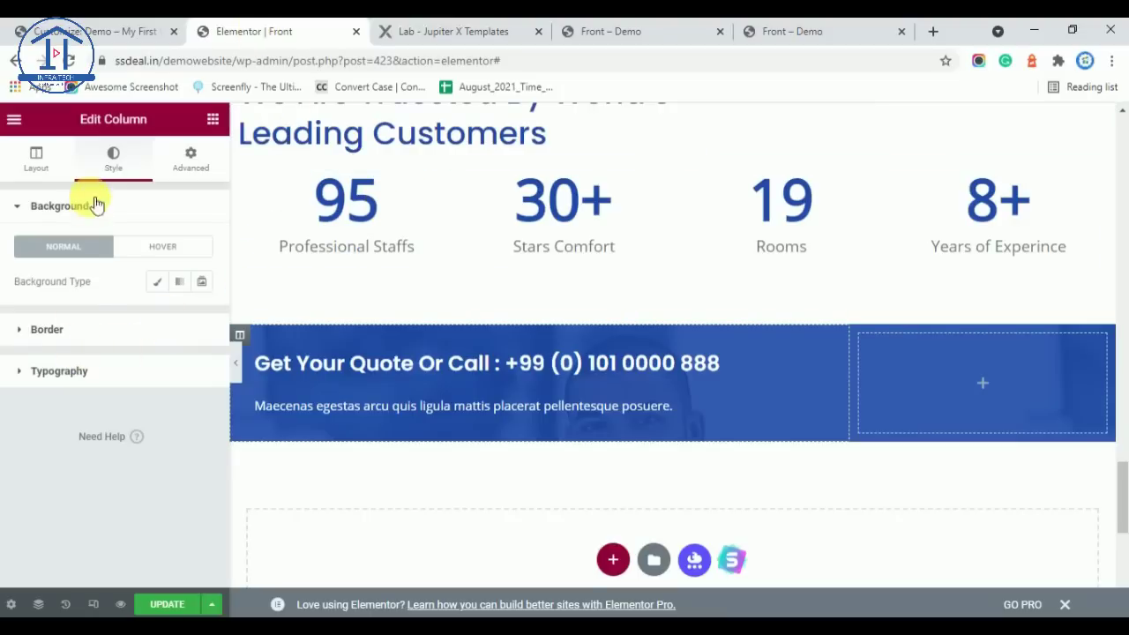
{"action": "left_click", "coordinate": [838, 350]}
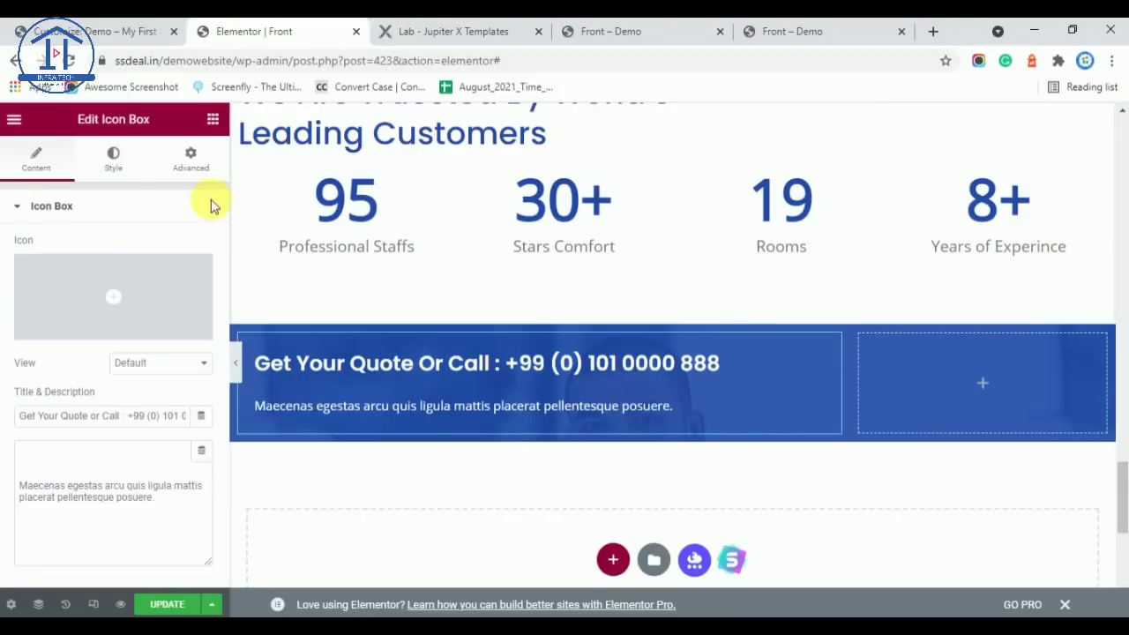
{"action": "left_click", "coordinate": [113, 163]}
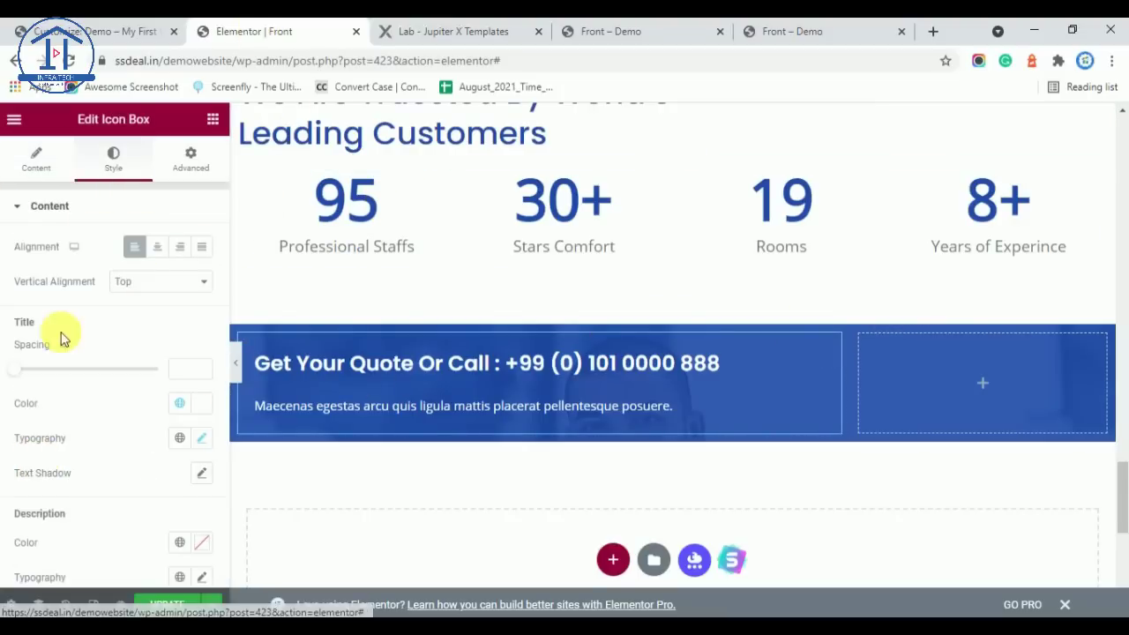
{"action": "left_click", "coordinate": [34, 172]}
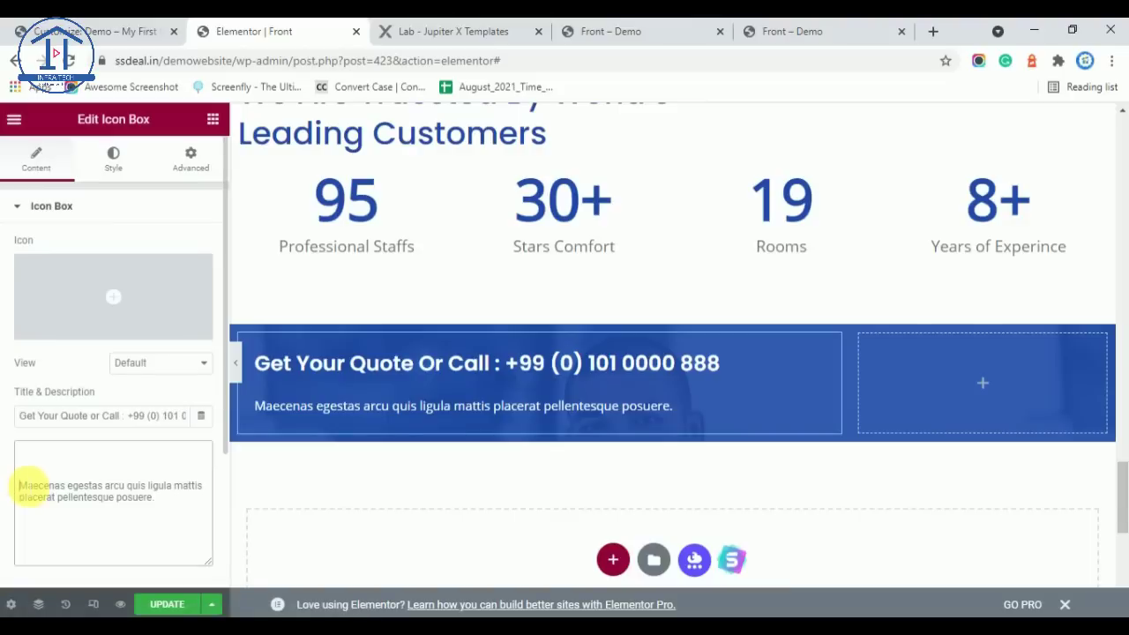
{"action": "left_click", "coordinate": [124, 167]}
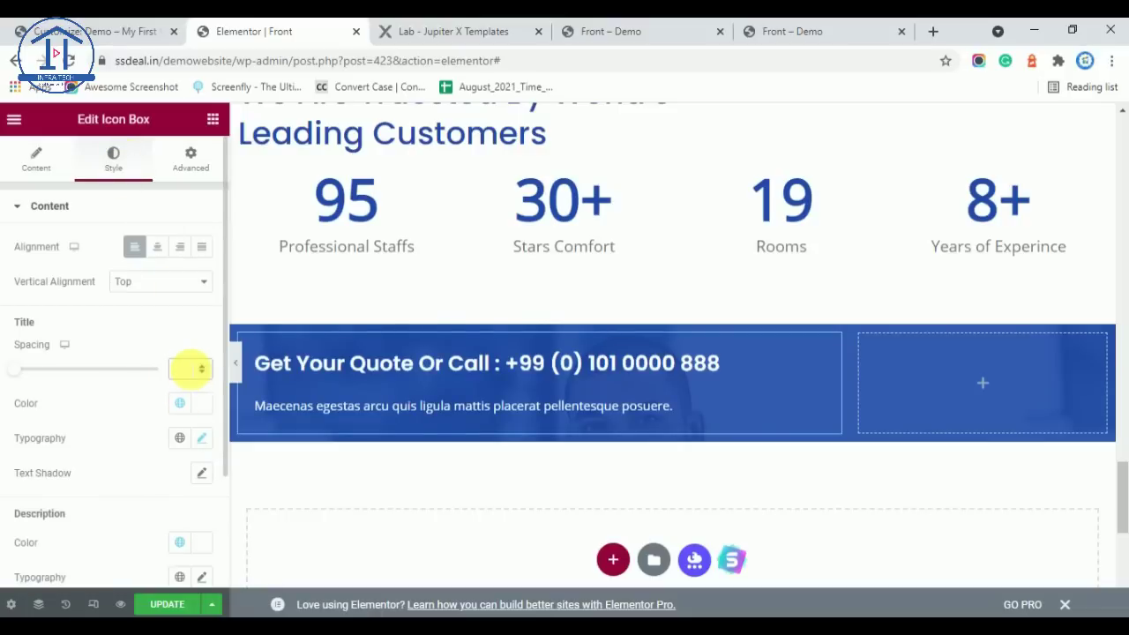
{"action": "left_click", "coordinate": [190, 369]}
{"action": "type", "text": "10"}
{"action": "key", "text": "BackSpace"}
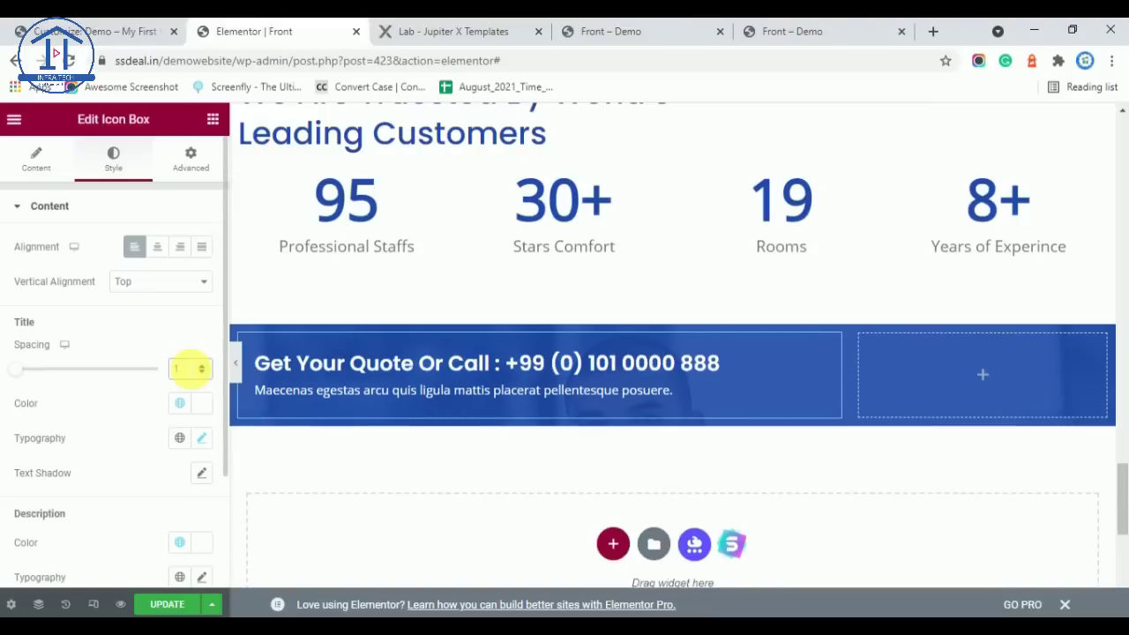
{"action": "key", "text": "BackSpace"}
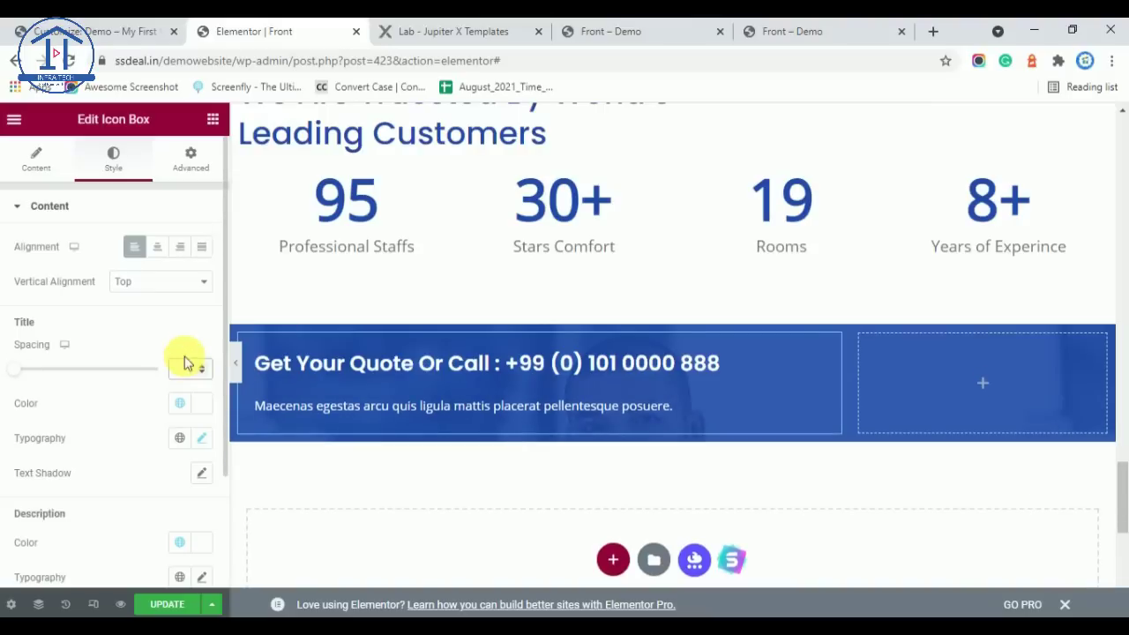
{"action": "type", "text": "0"}
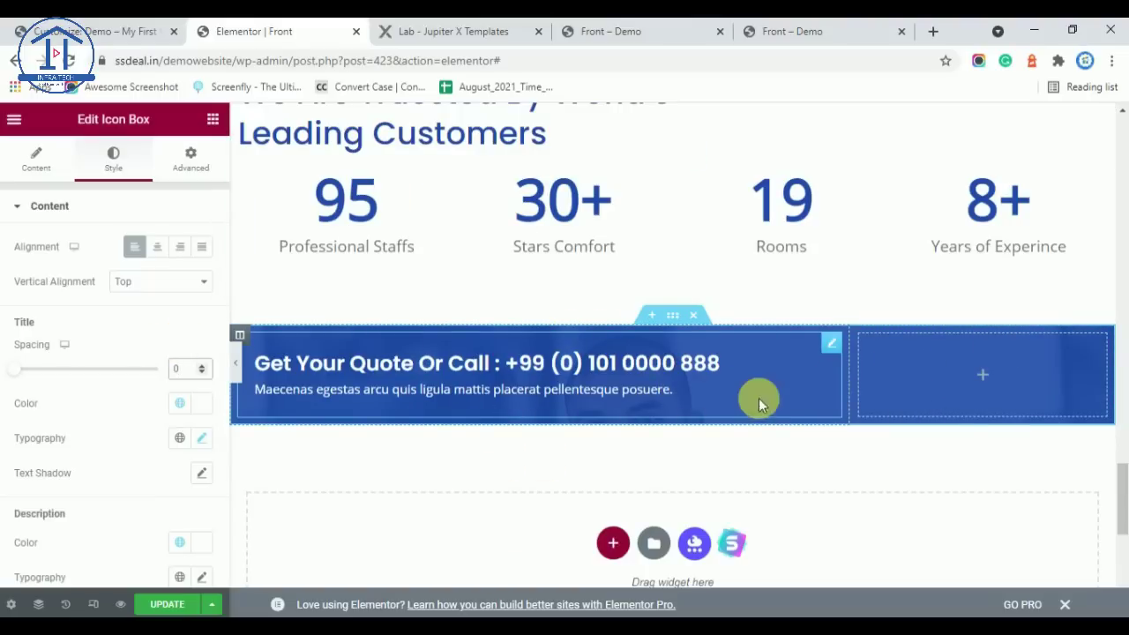
Copy the "Contact Us" button from the "All The Services You Except From Stone Lab" section and paste it into the banner's empty second column
{"action": "scroll", "coordinate": [759, 398], "scroll_direction": "up", "scroll_amount": 5}
{"action": "key", "text": "ctrl+Tab"}
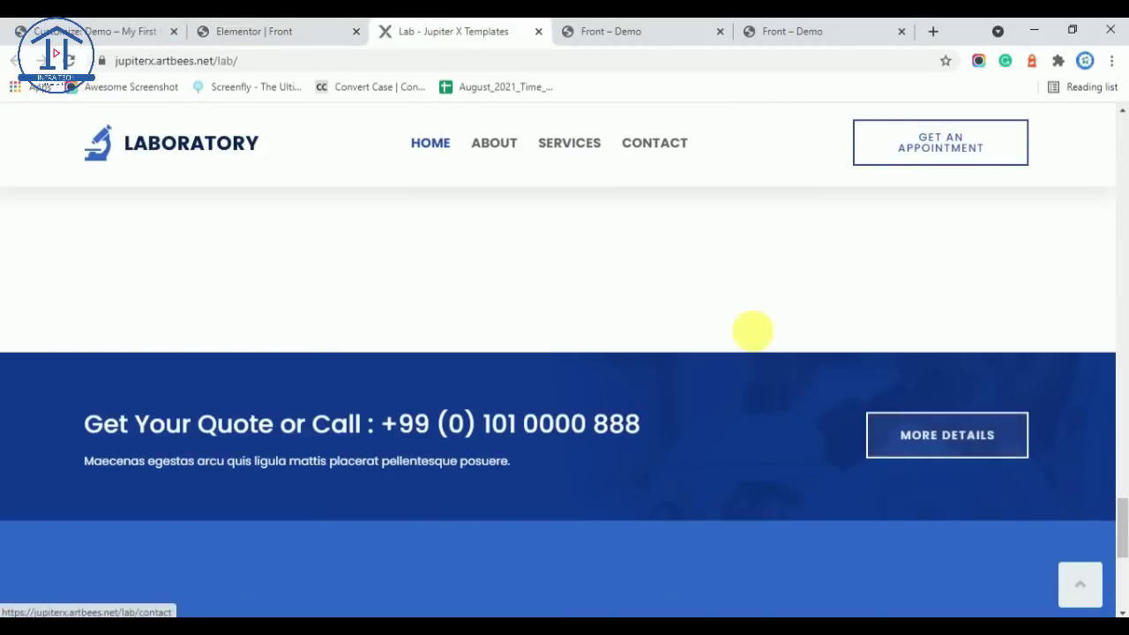
{"action": "left_click", "coordinate": [265, 31]}
{"action": "scroll", "coordinate": [716, 429], "scroll_direction": "down", "scroll_amount": 15}
{"action": "scroll", "coordinate": [758, 423], "scroll_direction": "up", "scroll_amount": 2}
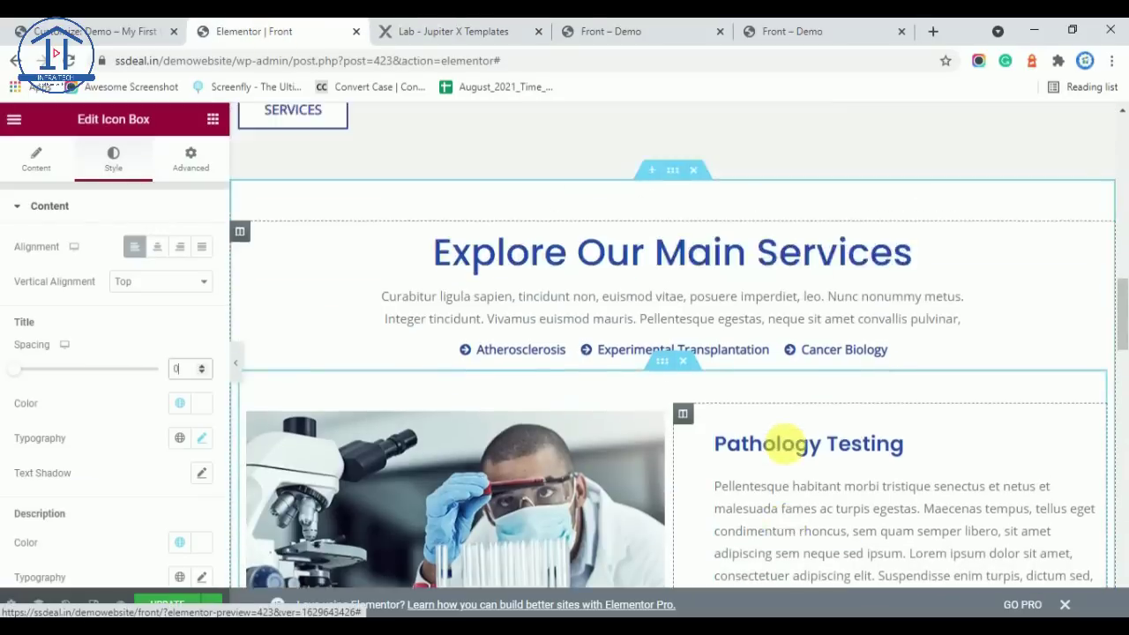
{"action": "scroll", "coordinate": [592, 345], "scroll_direction": "up", "scroll_amount": 15}
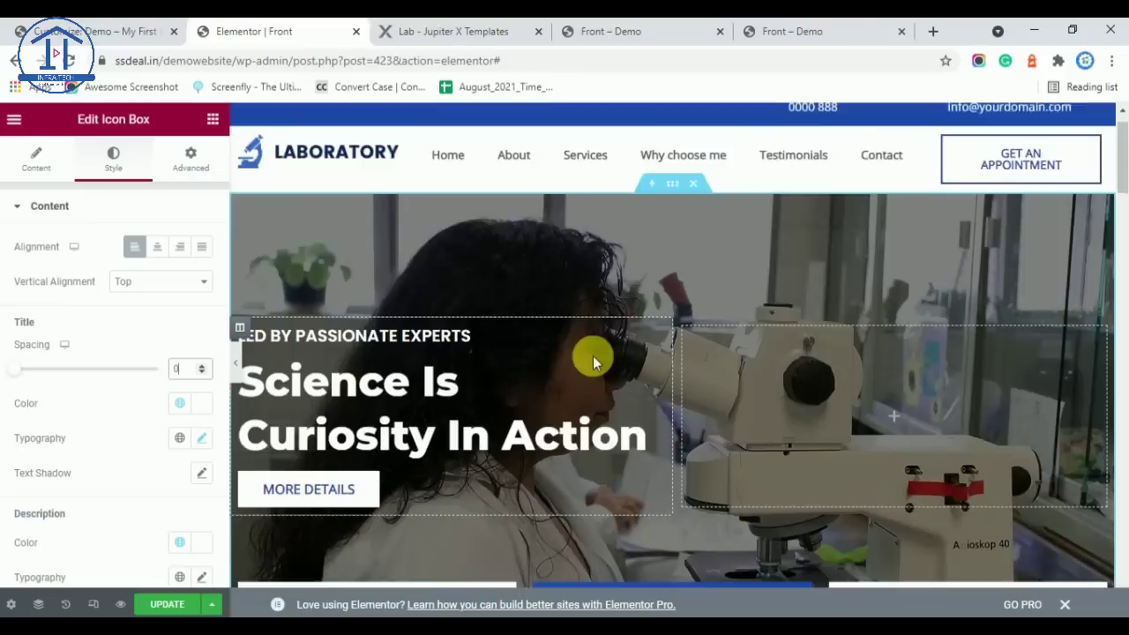
{"action": "scroll", "coordinate": [593, 356], "scroll_direction": "down", "scroll_amount": 2}
{"action": "scroll", "coordinate": [479, 308], "scroll_direction": "down", "scroll_amount": 15}
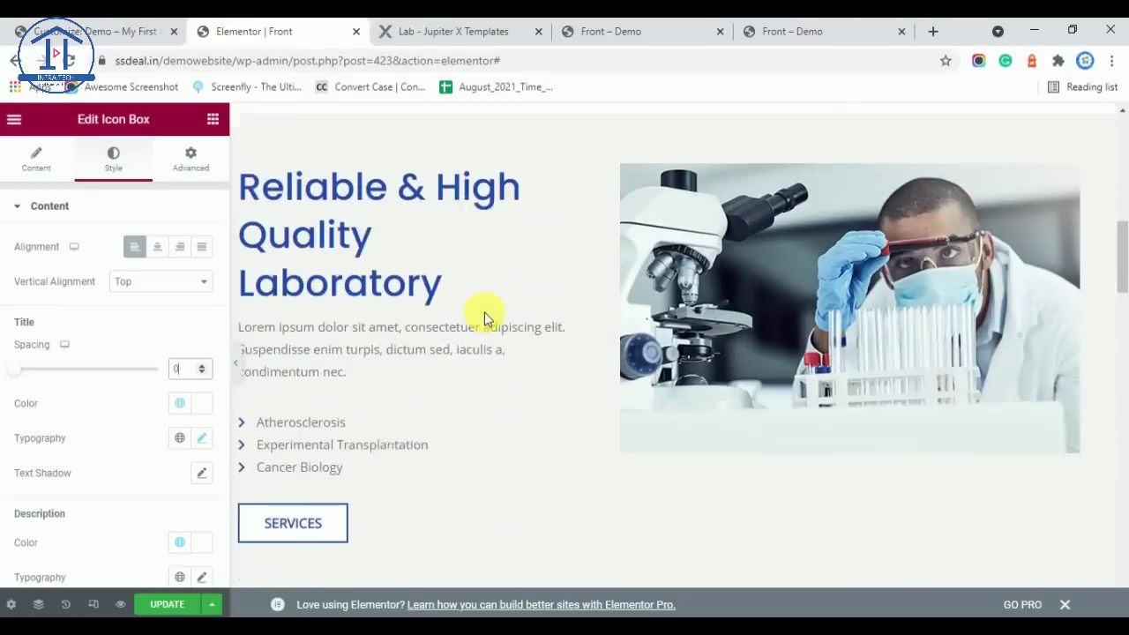
{"action": "scroll", "coordinate": [505, 341], "scroll_direction": "down", "scroll_amount": 4}
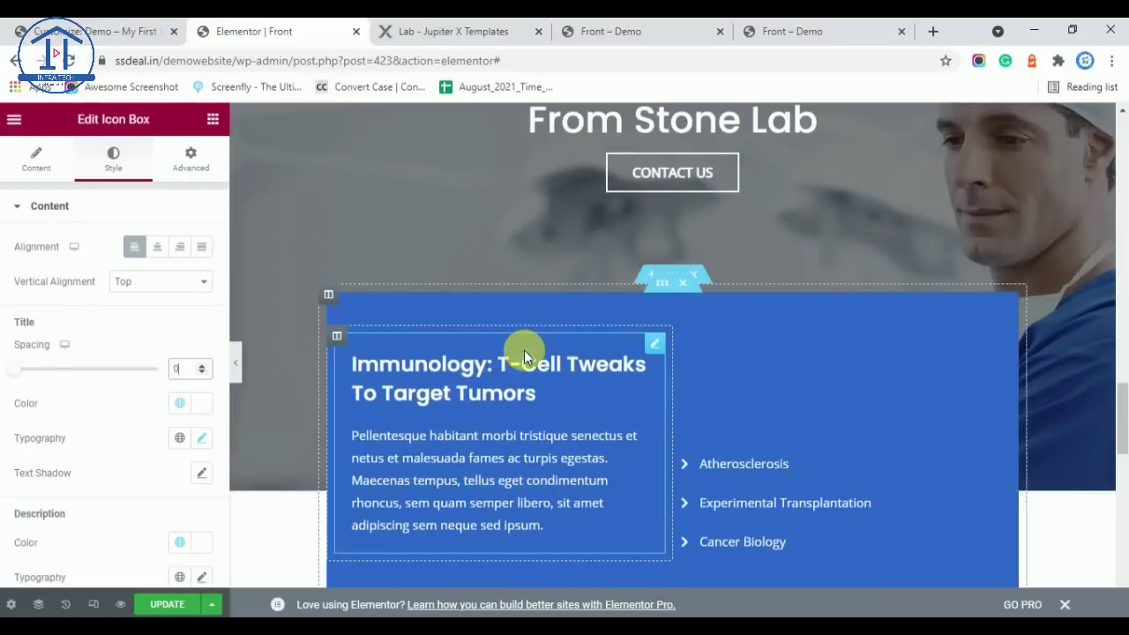
{"action": "scroll", "coordinate": [547, 356], "scroll_direction": "up", "scroll_amount": 4}
{"action": "scroll", "coordinate": [676, 370], "scroll_direction": "up", "scroll_amount": 4}
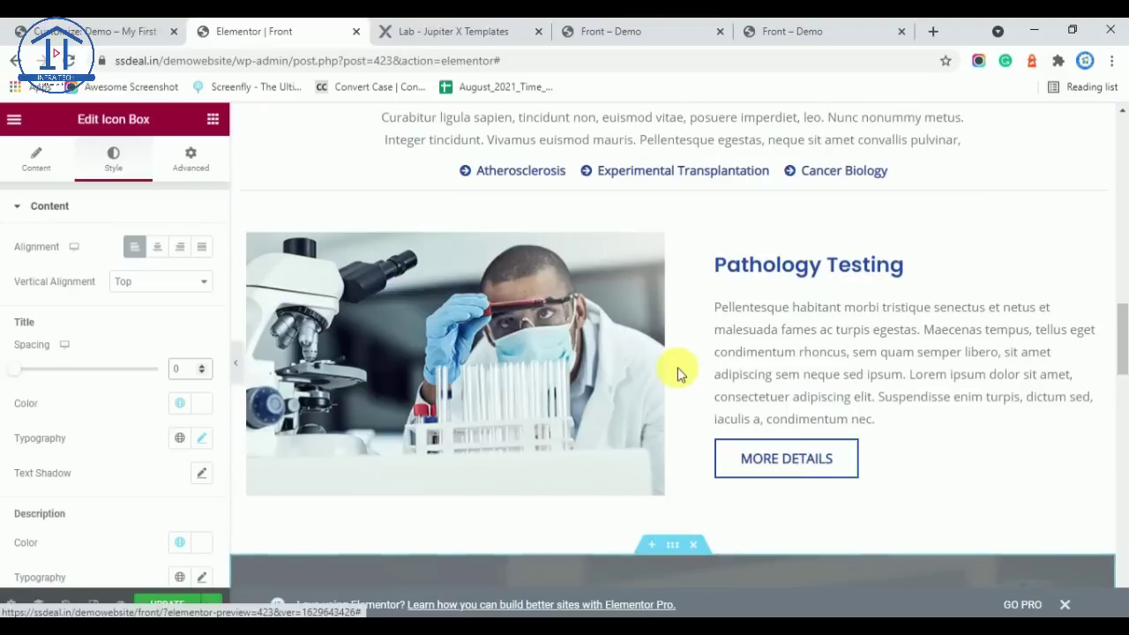
{"action": "scroll", "coordinate": [676, 370], "scroll_direction": "down", "scroll_amount": 2}
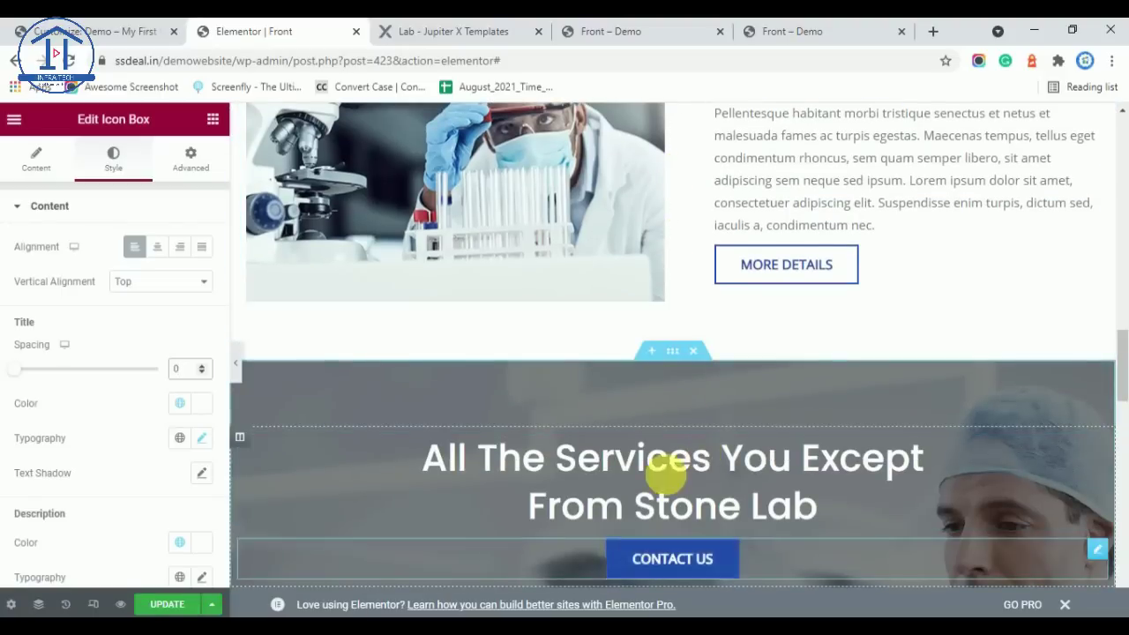
{"action": "scroll", "coordinate": [635, 343], "scroll_direction": "down", "scroll_amount": 2}
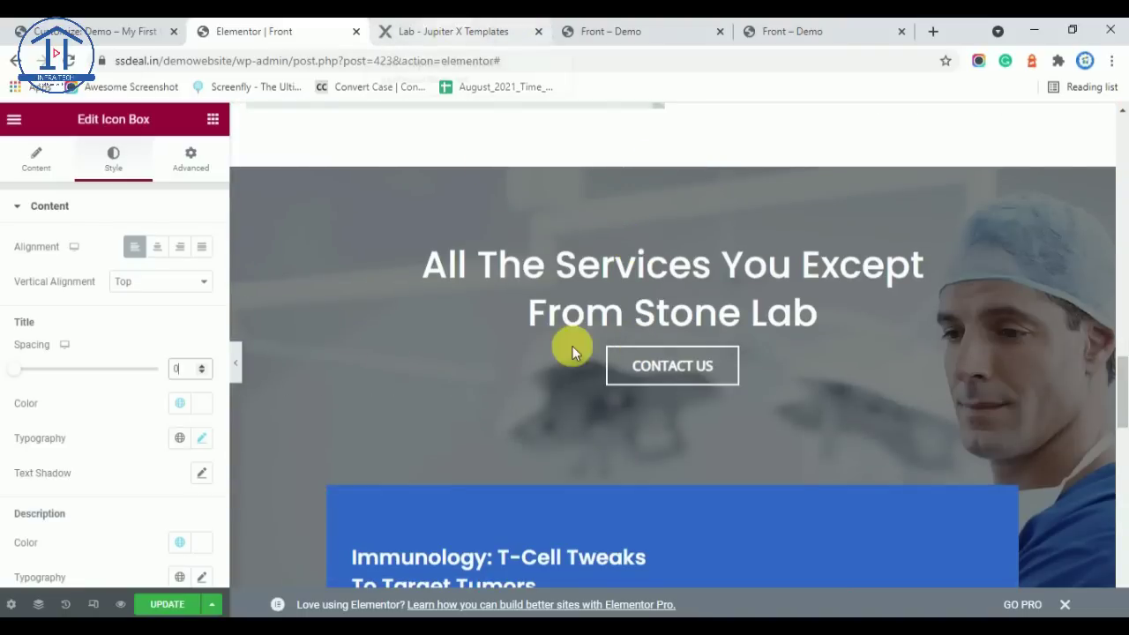
{"action": "right_click", "coordinate": [711, 366]}
{"action": "left_click", "coordinate": [768, 439]}
{"action": "scroll", "coordinate": [708, 300], "scroll_direction": "down", "scroll_amount": 10}
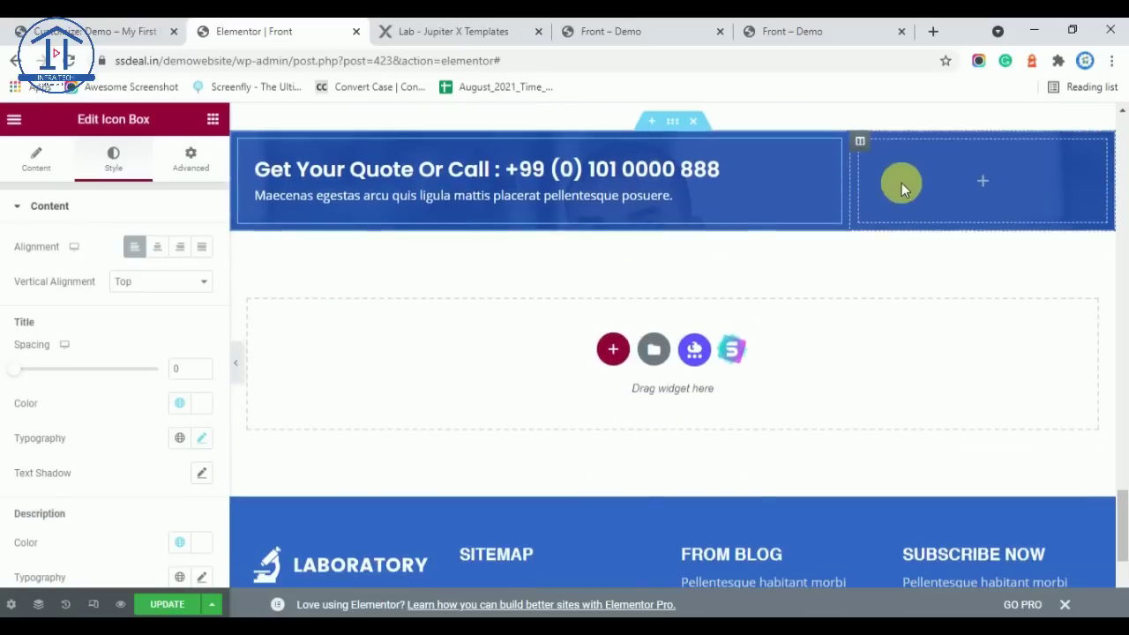
{"action": "right_click", "coordinate": [902, 183]}
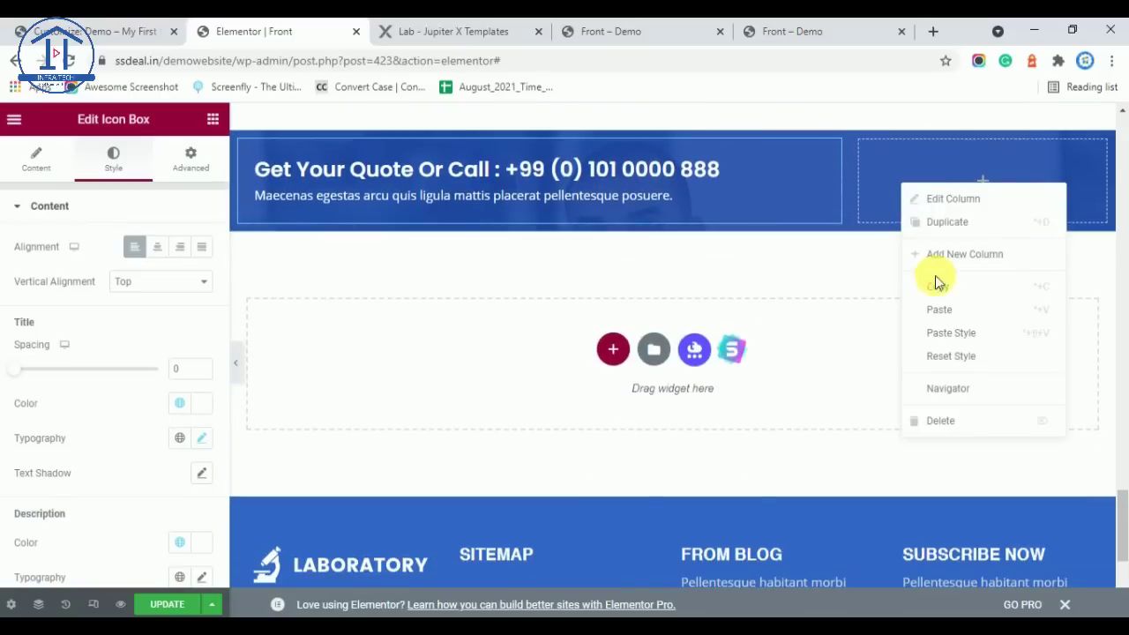
{"action": "left_click", "coordinate": [953, 309]}
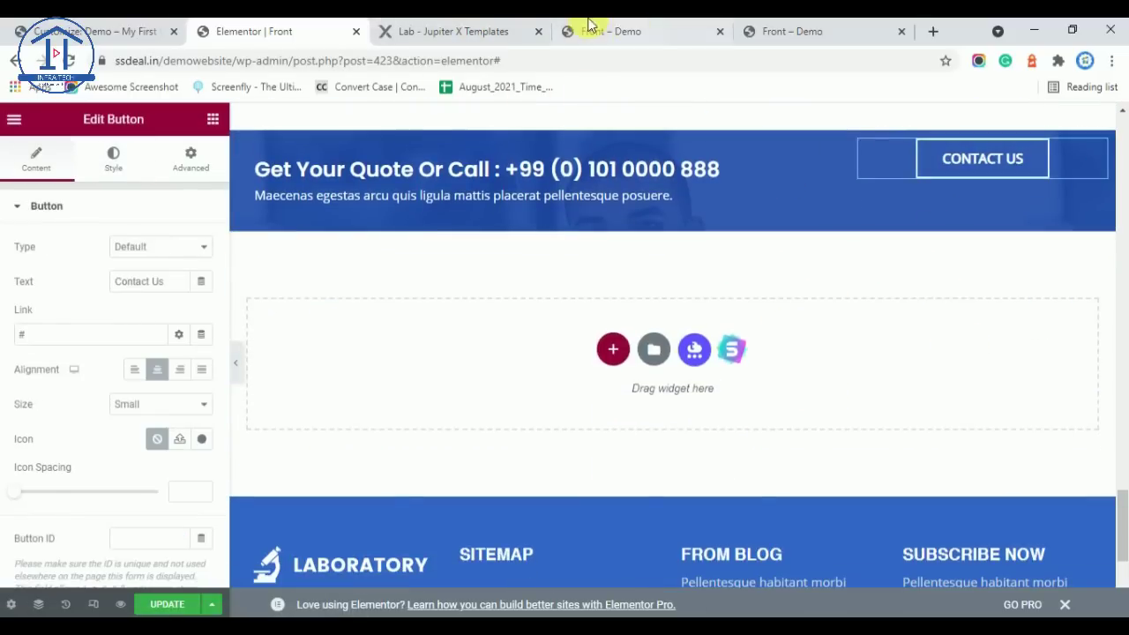
Compare the pasted banner button with the template's "More Details" button and set its normal background color to #FFFFFF
{"action": "left_click", "coordinate": [474, 27]}
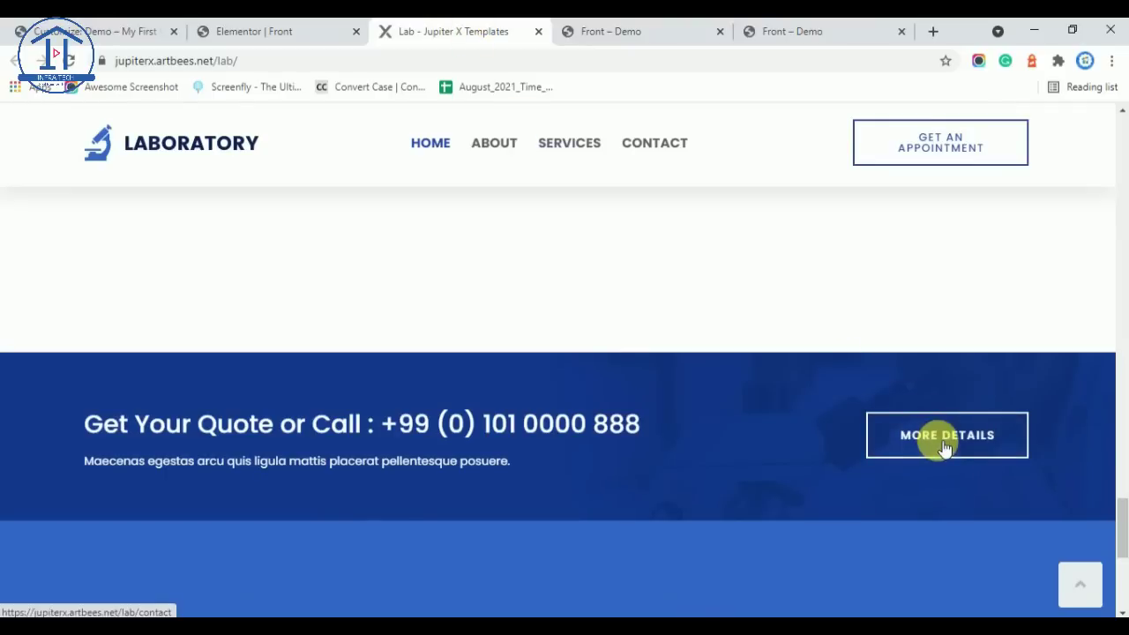
{"action": "left_click", "coordinate": [259, 28]}
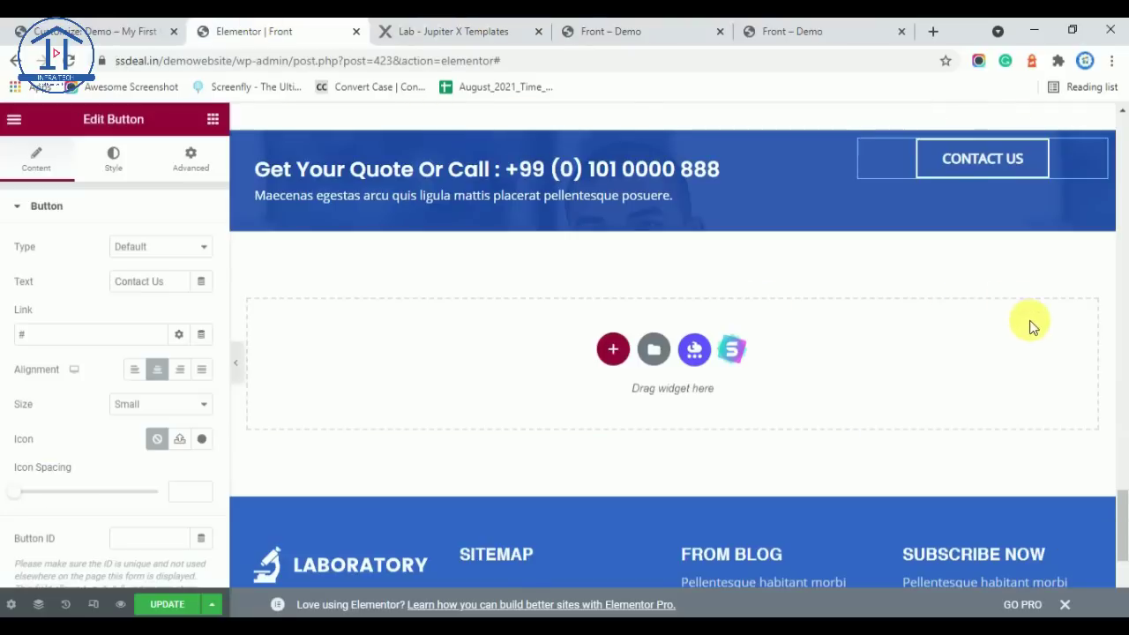
{"action": "scroll", "coordinate": [1034, 326], "scroll_direction": "up", "scroll_amount": 3}
{"action": "left_click", "coordinate": [415, 31]}
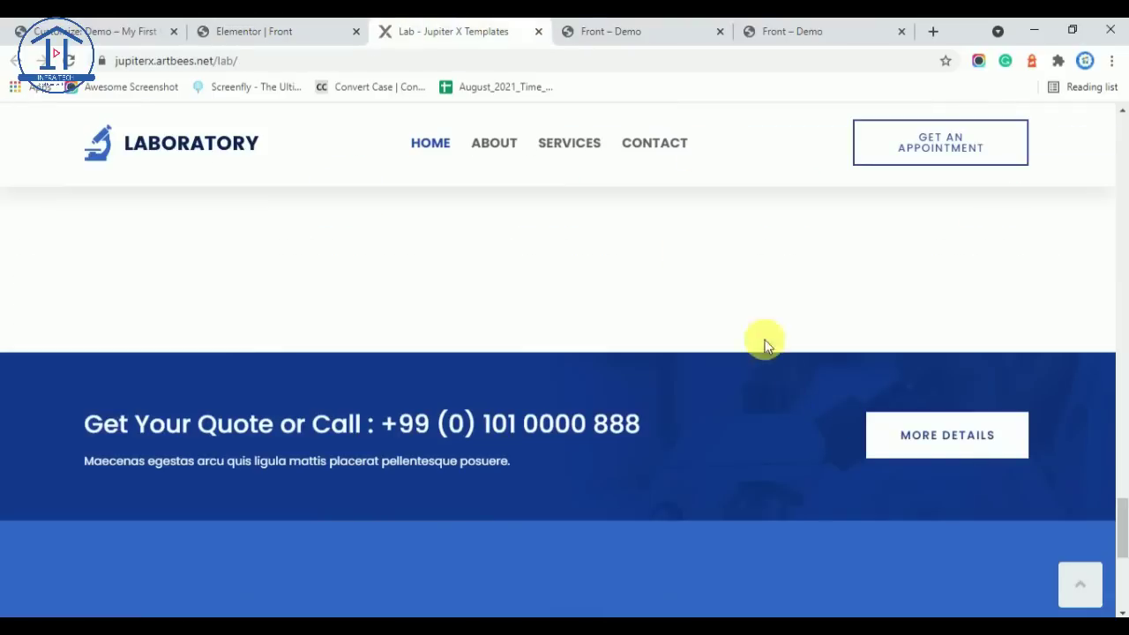
{"action": "left_click", "coordinate": [331, 25]}
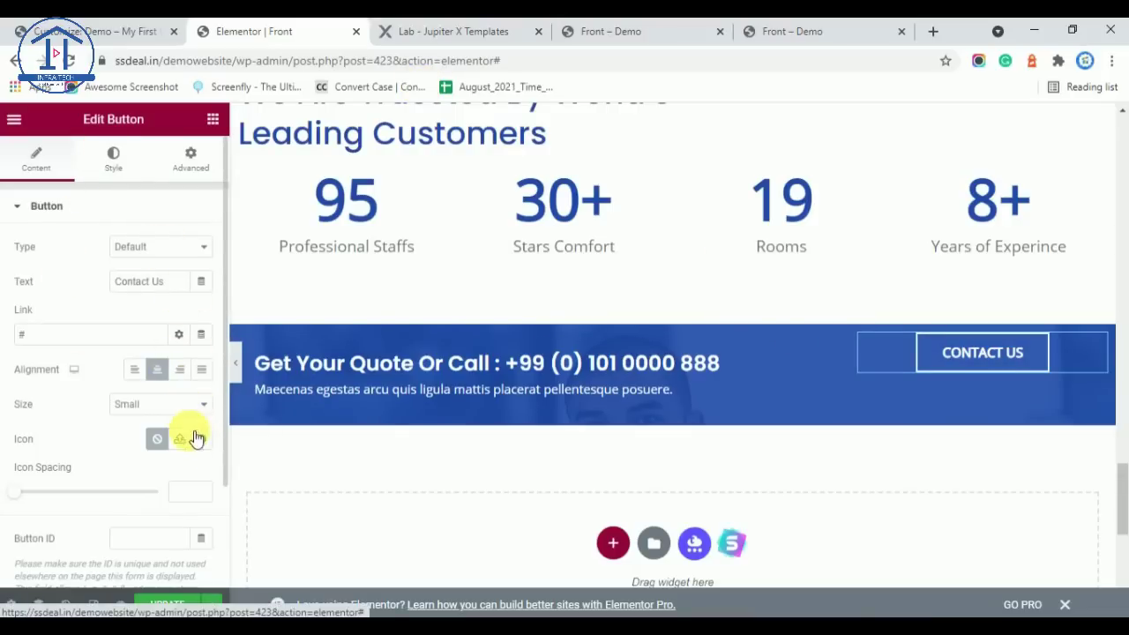
{"action": "left_click", "coordinate": [201, 422]}
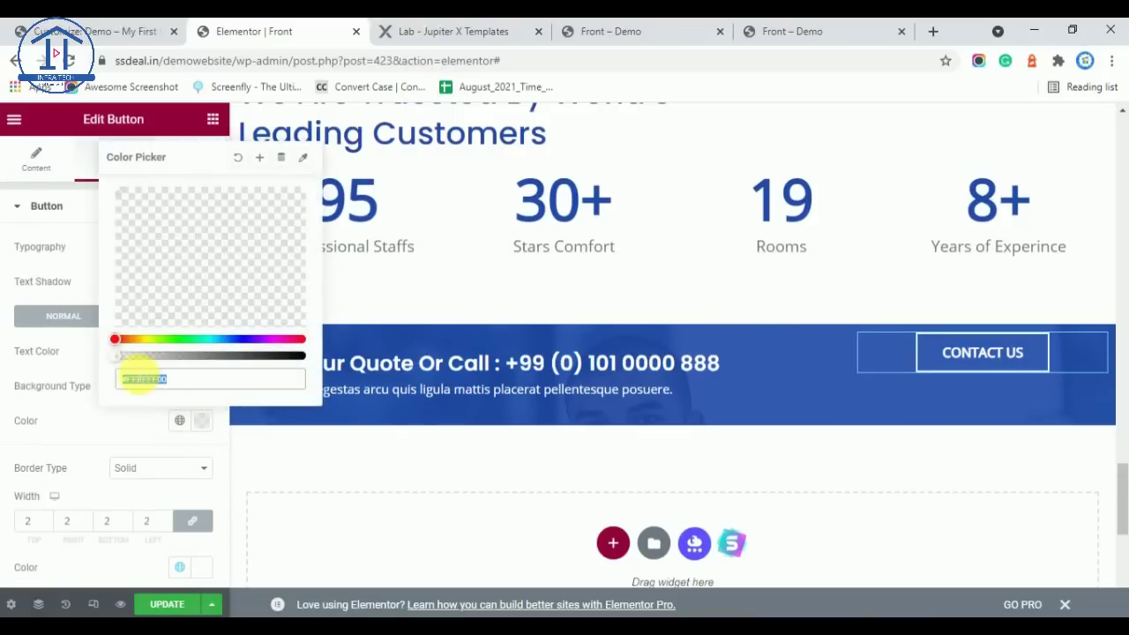
{"action": "left_click_drag", "start_coordinate": [128, 362], "coordinate": [320, 376]}
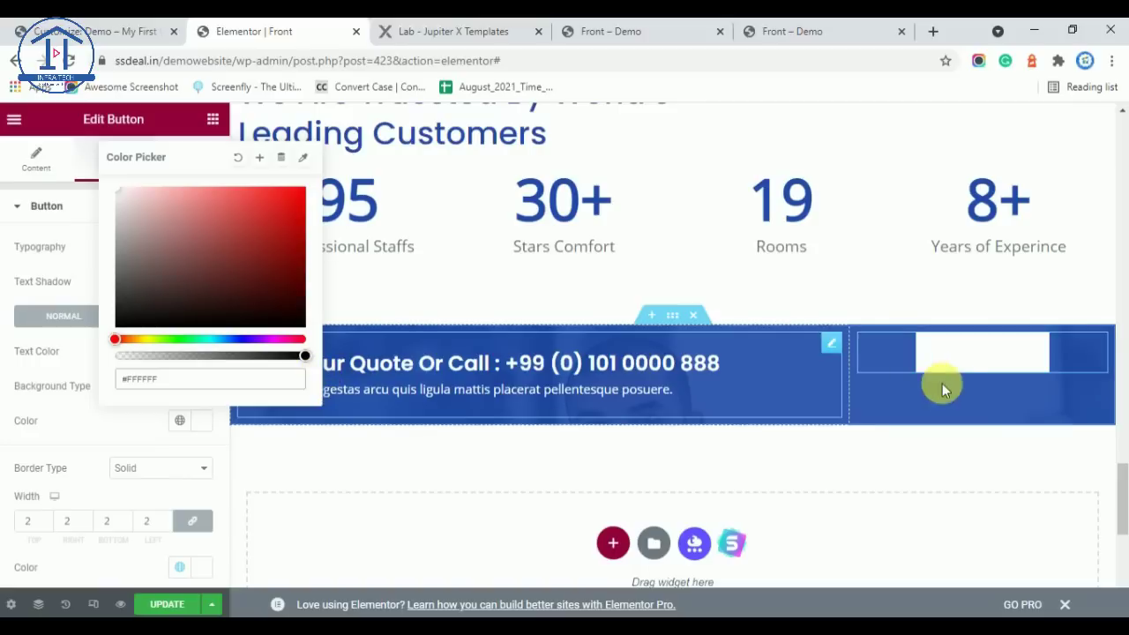
{"action": "left_click", "coordinate": [133, 435]}
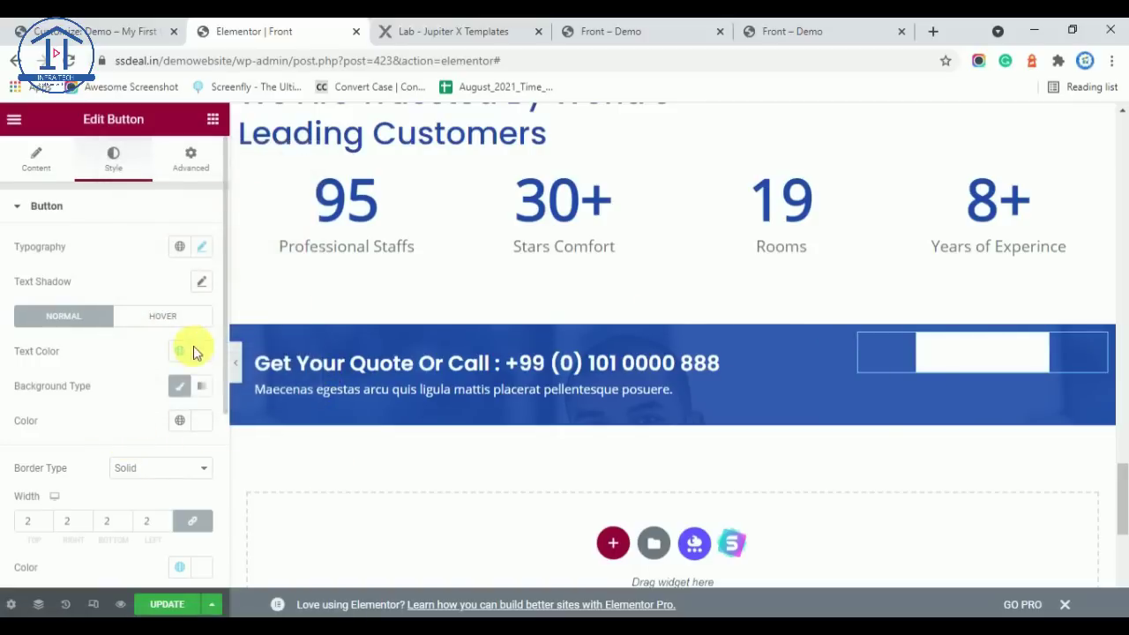
Set the banner button's normal text color to the dark blue saved global color
{"action": "left_click", "coordinate": [187, 352]}
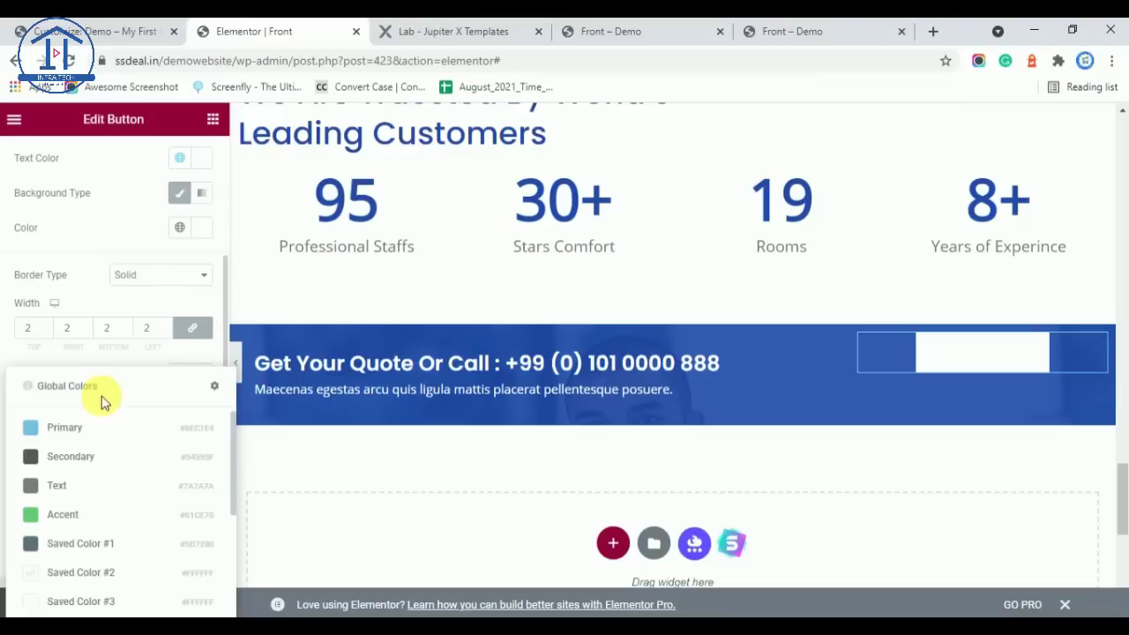
{"action": "scroll", "coordinate": [97, 508], "scroll_direction": "down", "scroll_amount": 5}
{"action": "left_click", "coordinate": [70, 543]}
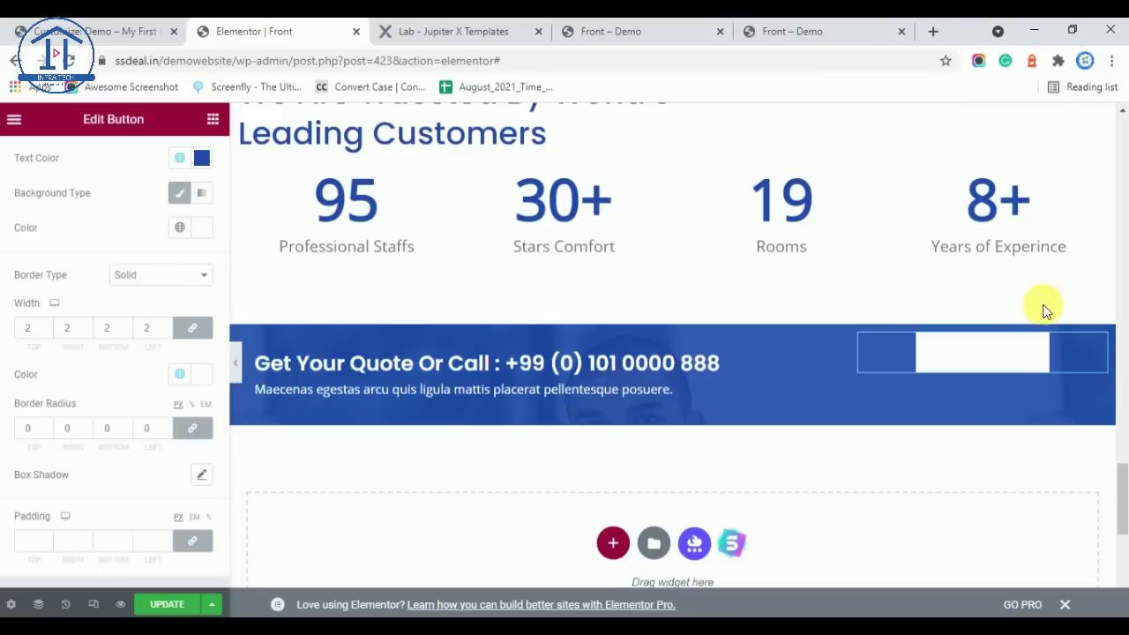
Compare the banner button with the template's "More Details" button and make its hover background color fully transparent (#1E49AC00)
{"action": "left_click", "coordinate": [472, 29]}
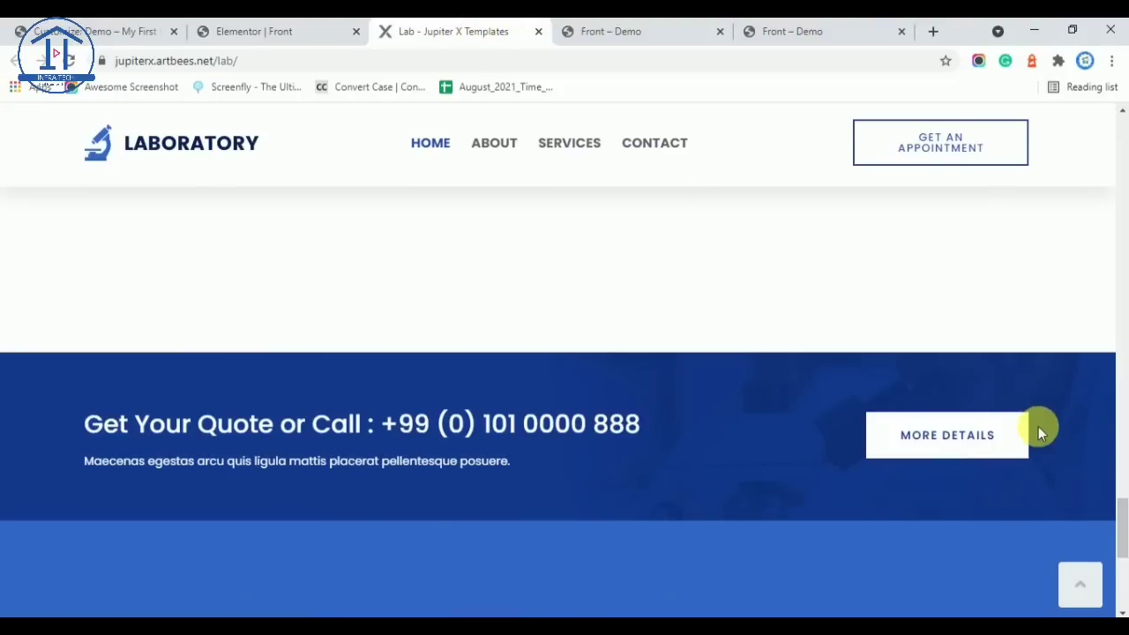
{"action": "left_click", "coordinate": [361, 27]}
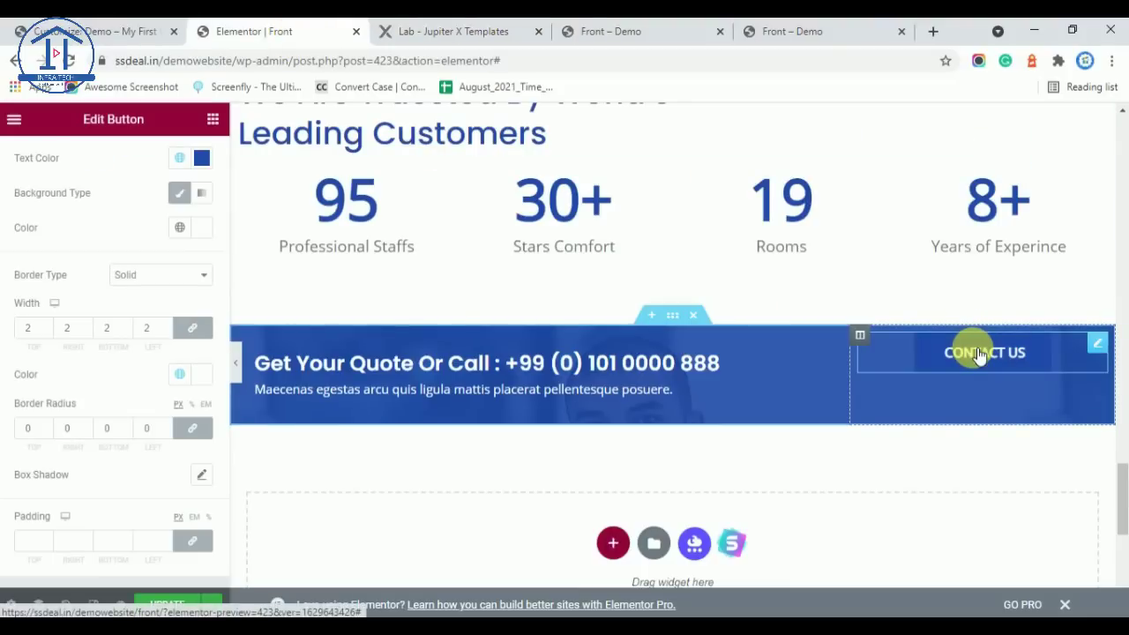
{"action": "scroll", "coordinate": [132, 280], "scroll_direction": "up", "scroll_amount": 3}
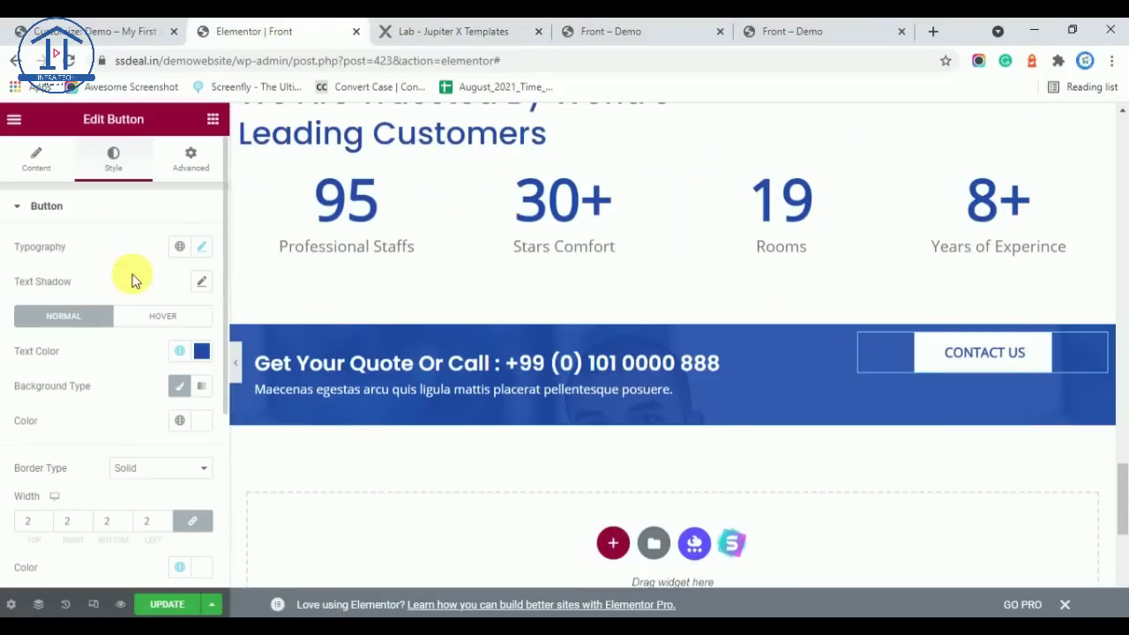
{"action": "left_click", "coordinate": [148, 319]}
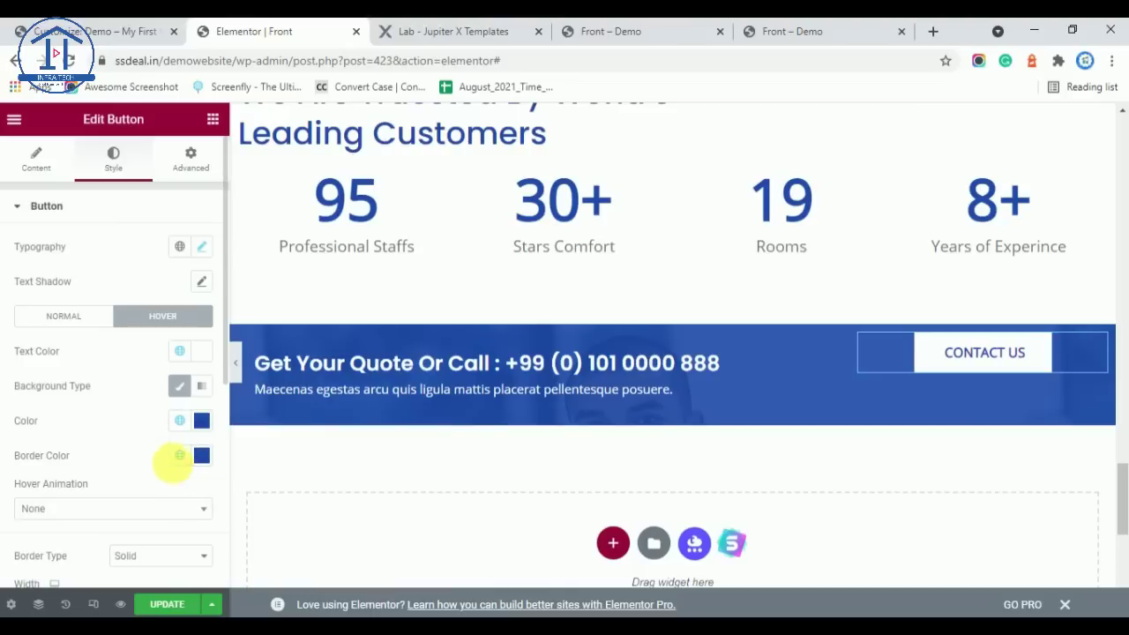
{"action": "left_click", "coordinate": [202, 421]}
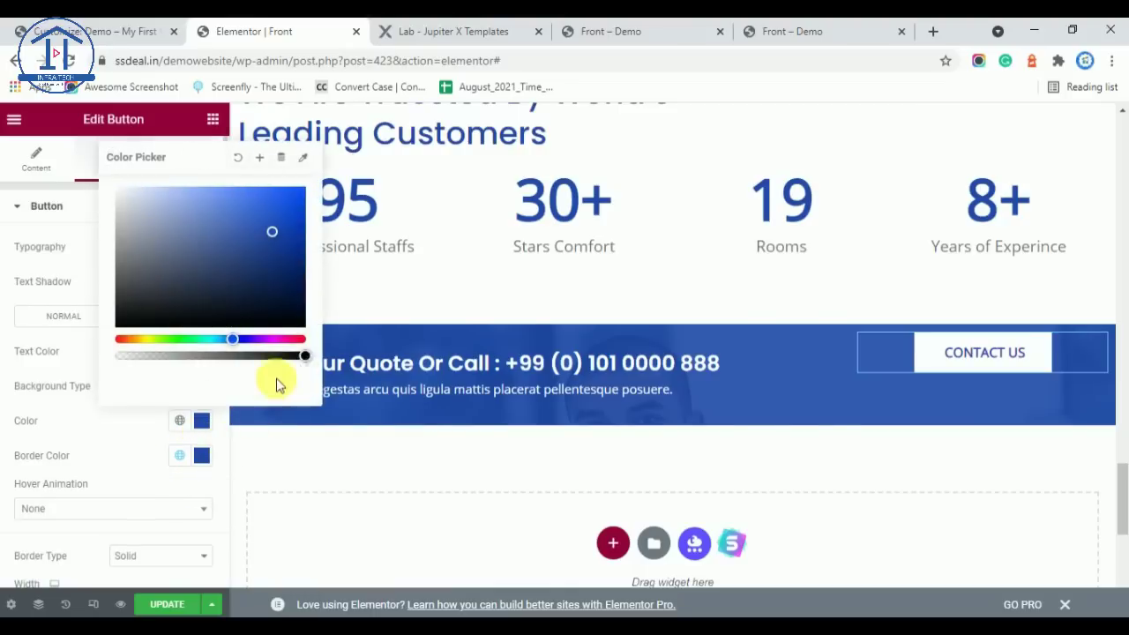
{"action": "left_click_drag", "start_coordinate": [308, 356], "coordinate": [296, 356]}
{"action": "left_click_drag", "start_coordinate": [157, 356], "coordinate": [101, 358]}
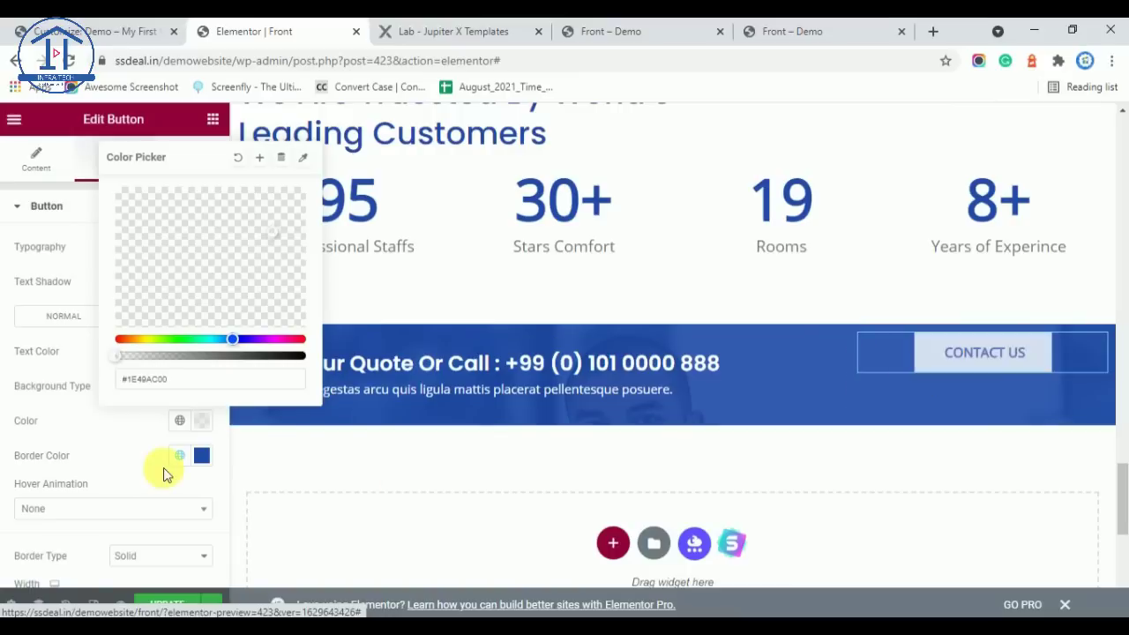
{"action": "left_click", "coordinate": [139, 449]}
Set the banner button's hover border color to the white global color Saved Color #3 and compare it with the template
{"action": "left_click", "coordinate": [182, 457]}
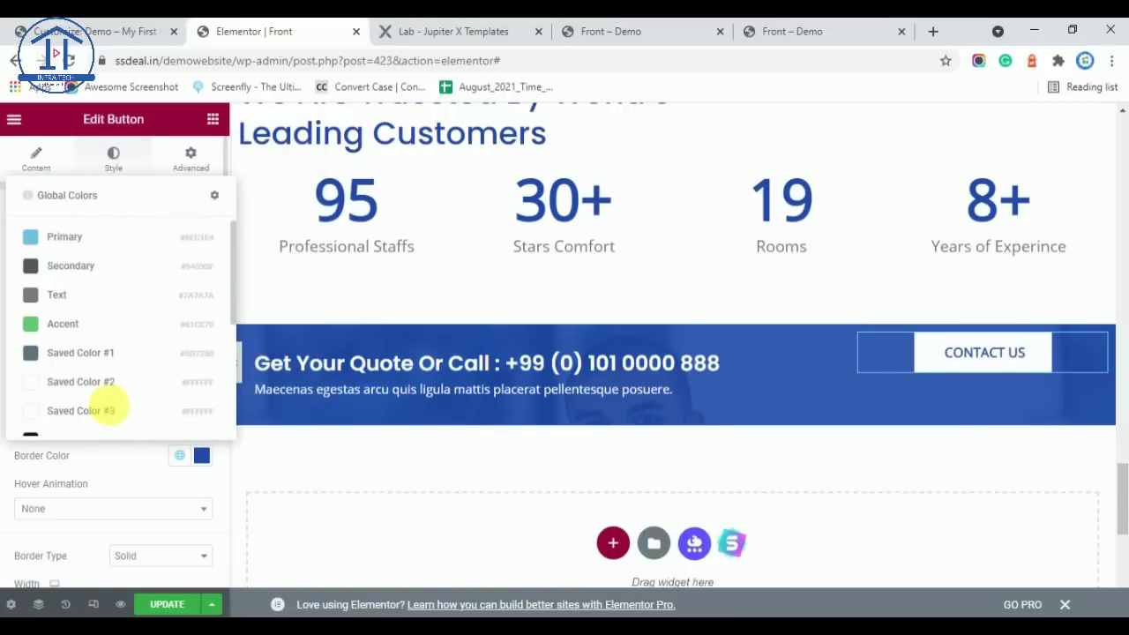
{"action": "left_click", "coordinate": [106, 406]}
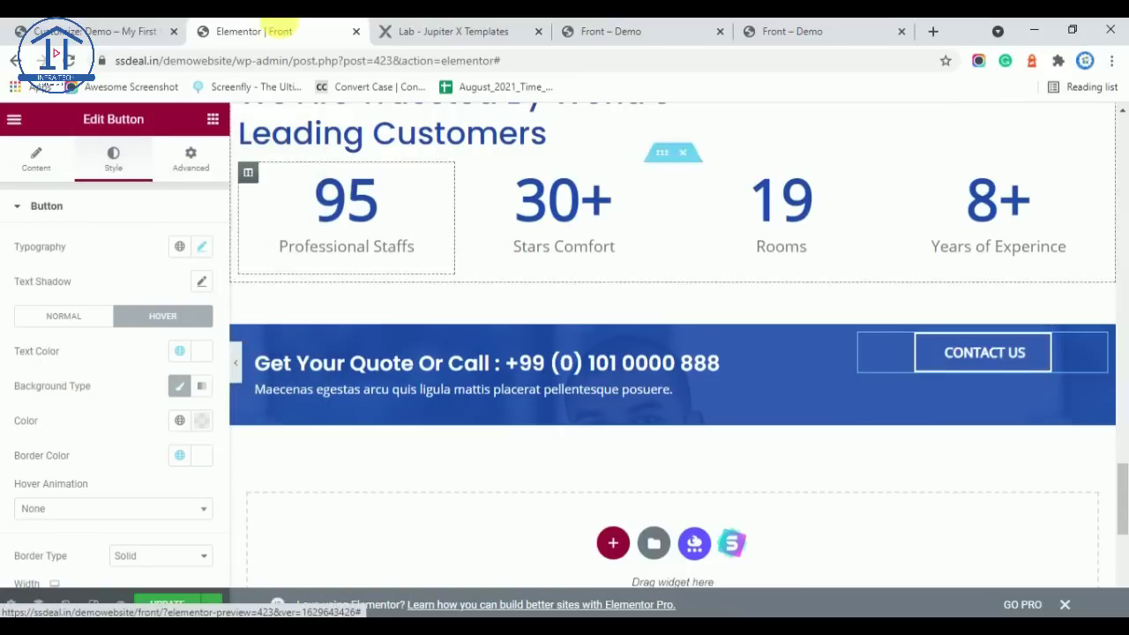
{"action": "left_click", "coordinate": [477, 31]}
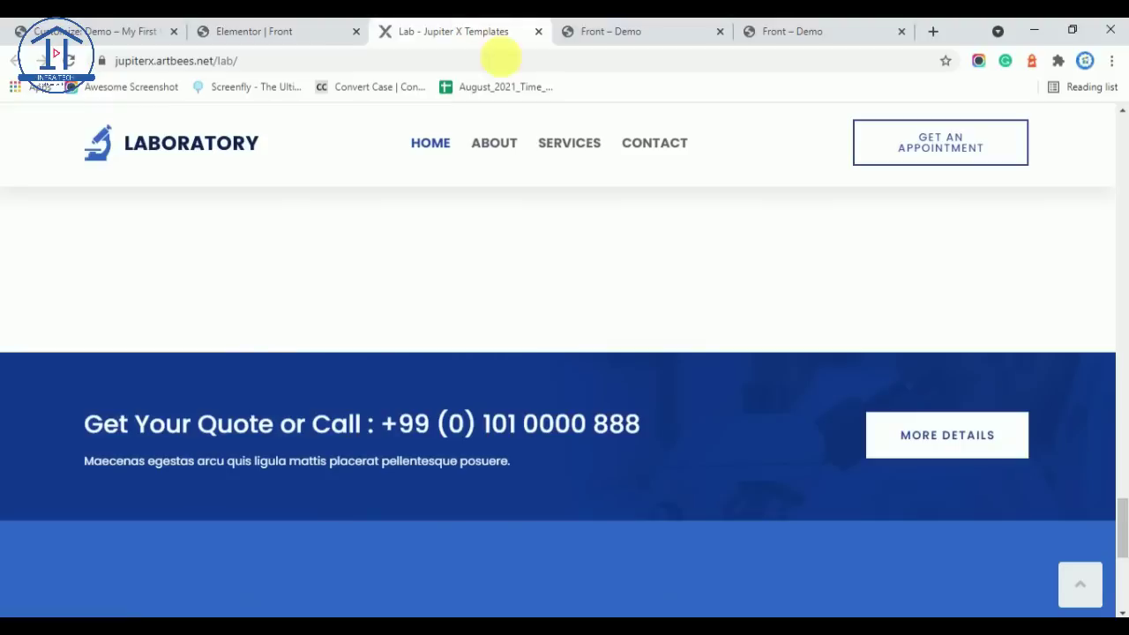
{"action": "left_click", "coordinate": [253, 28]}
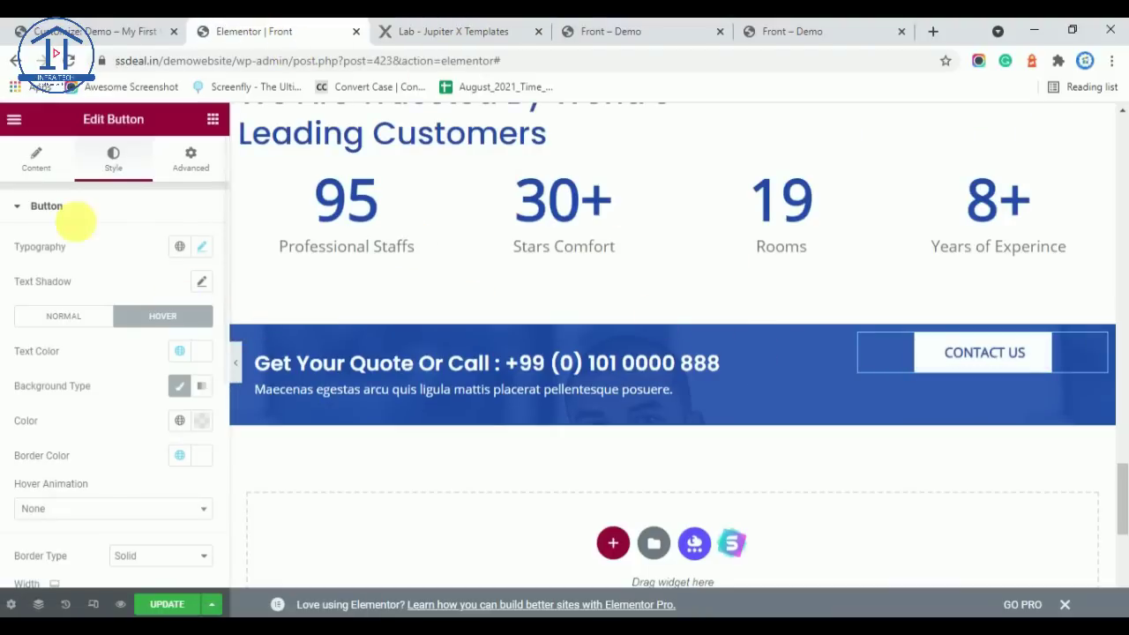
Change the banner button's text to "More Details"
{"action": "left_click", "coordinate": [37, 160]}
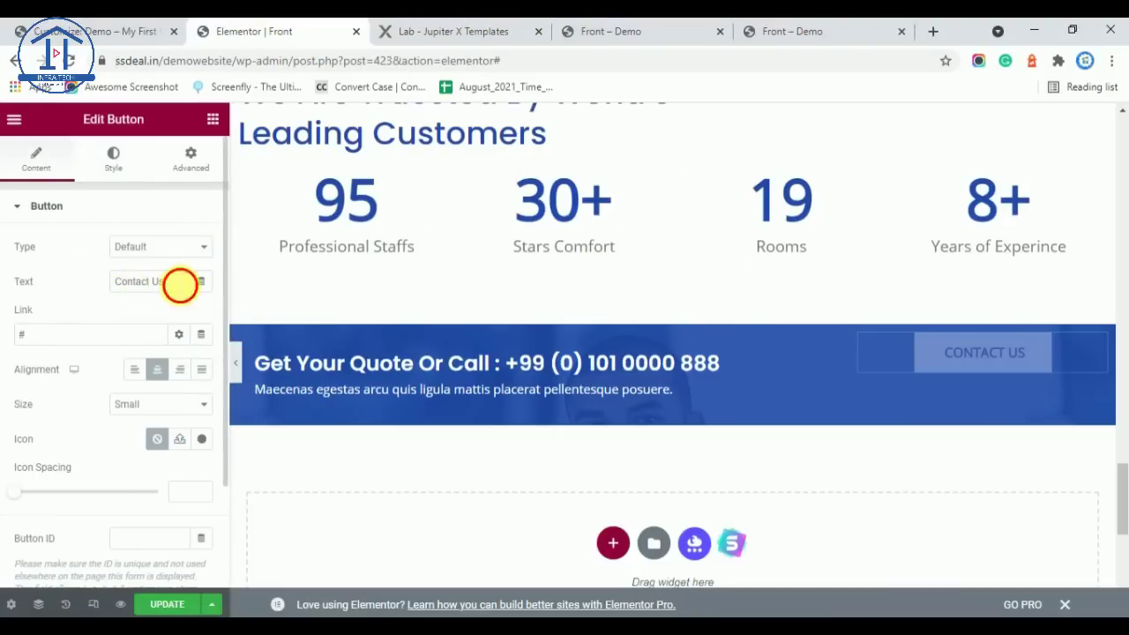
{"action": "triple_click", "coordinate": [180, 284]}
{"action": "type", "text": "More Details"}
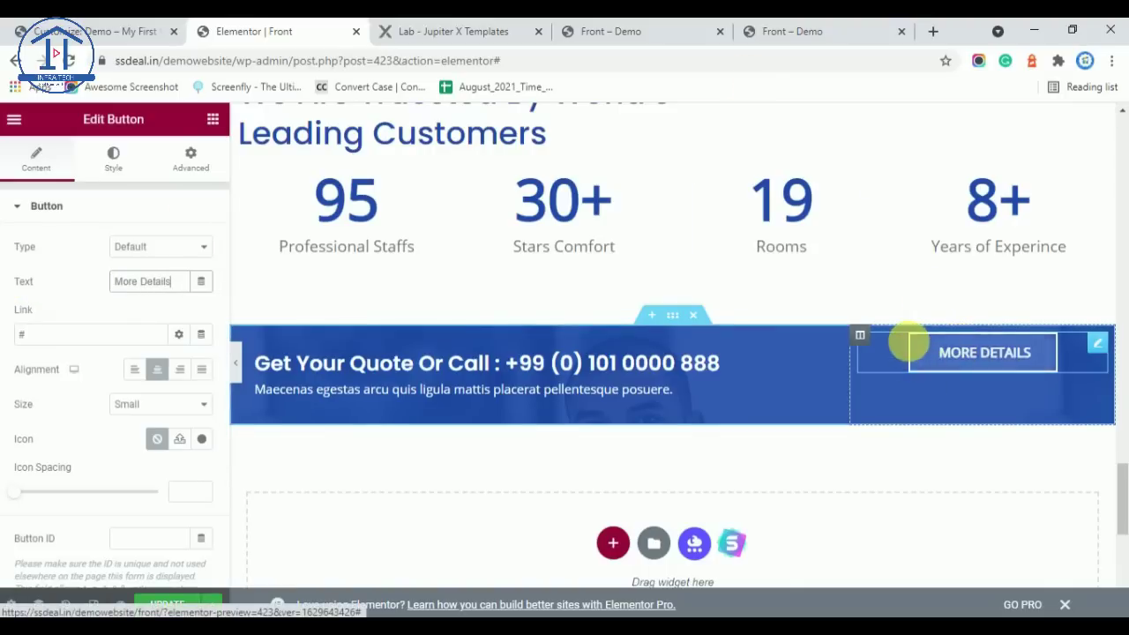
Set the banner button column's vertical alignment to Middle and compare the layout with the Lab template
{"action": "left_click", "coordinate": [867, 337]}
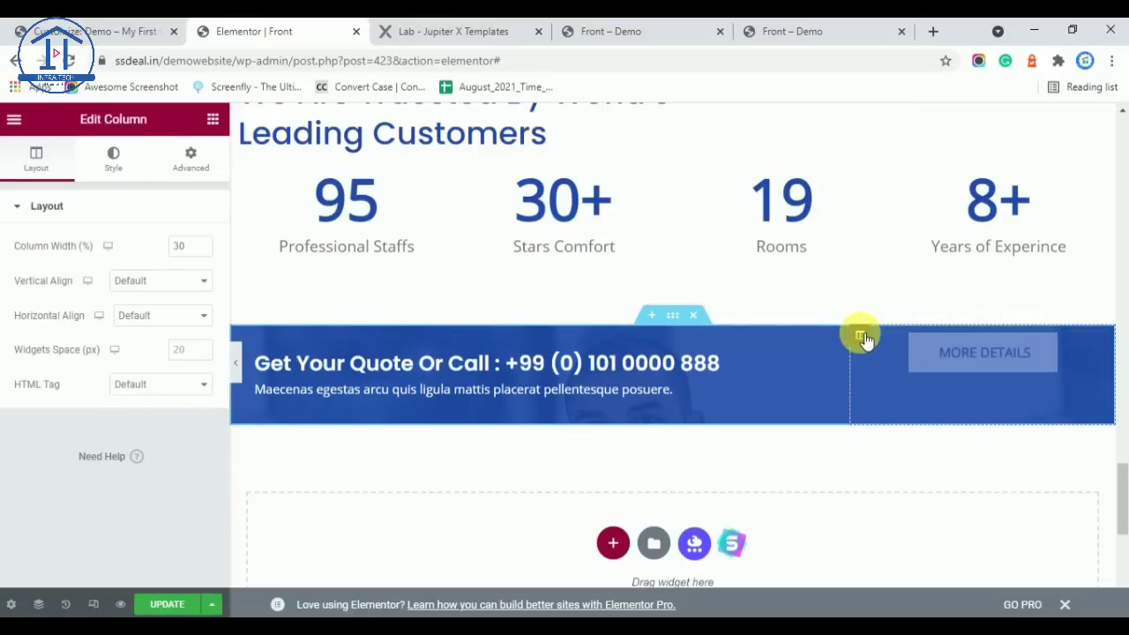
{"action": "left_click", "coordinate": [149, 281]}
{"action": "left_click", "coordinate": [141, 358]}
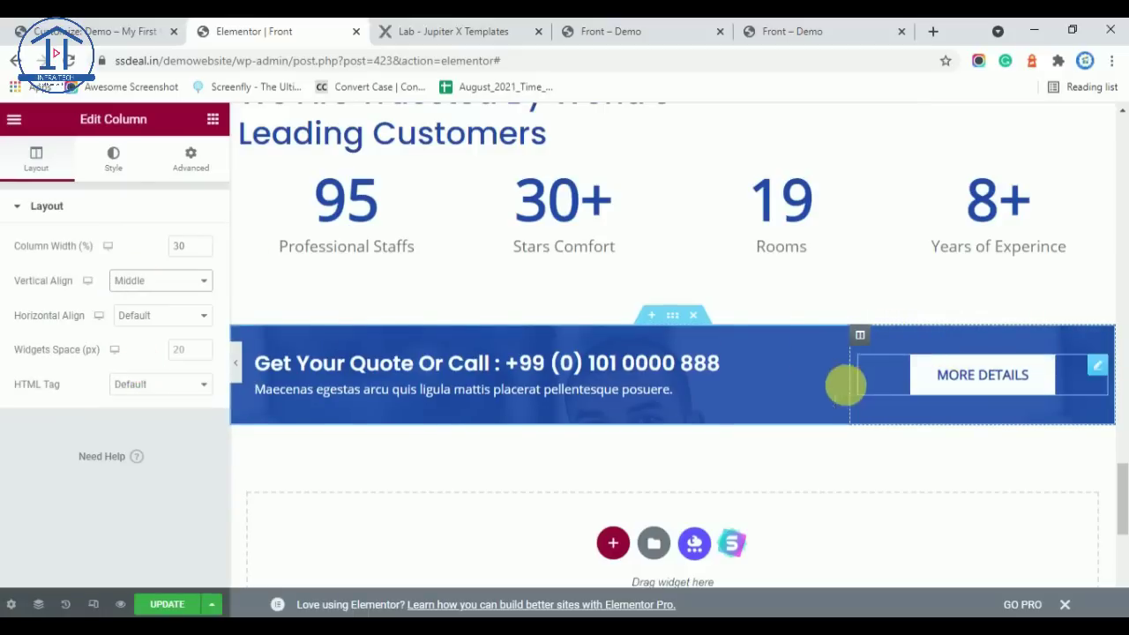
{"action": "left_click", "coordinate": [456, 27]}
{"action": "left_click", "coordinate": [279, 26]}
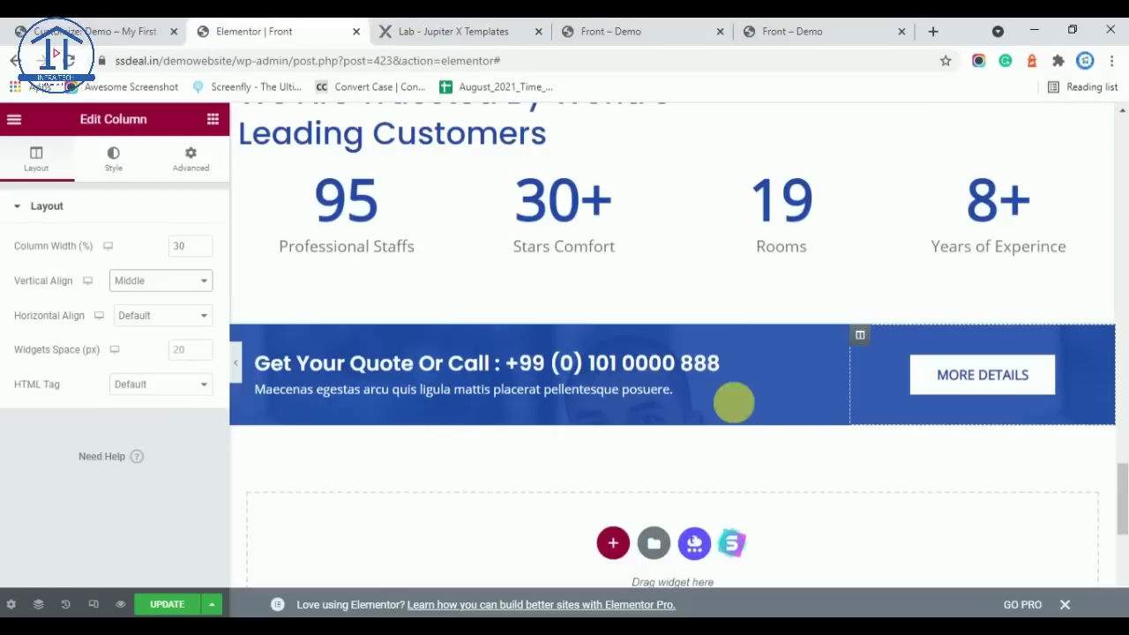
Set the quote banner section's background overlay opacity to .95 and compare it with the Lab template
{"action": "mouse_move", "coordinate": [670, 336]}
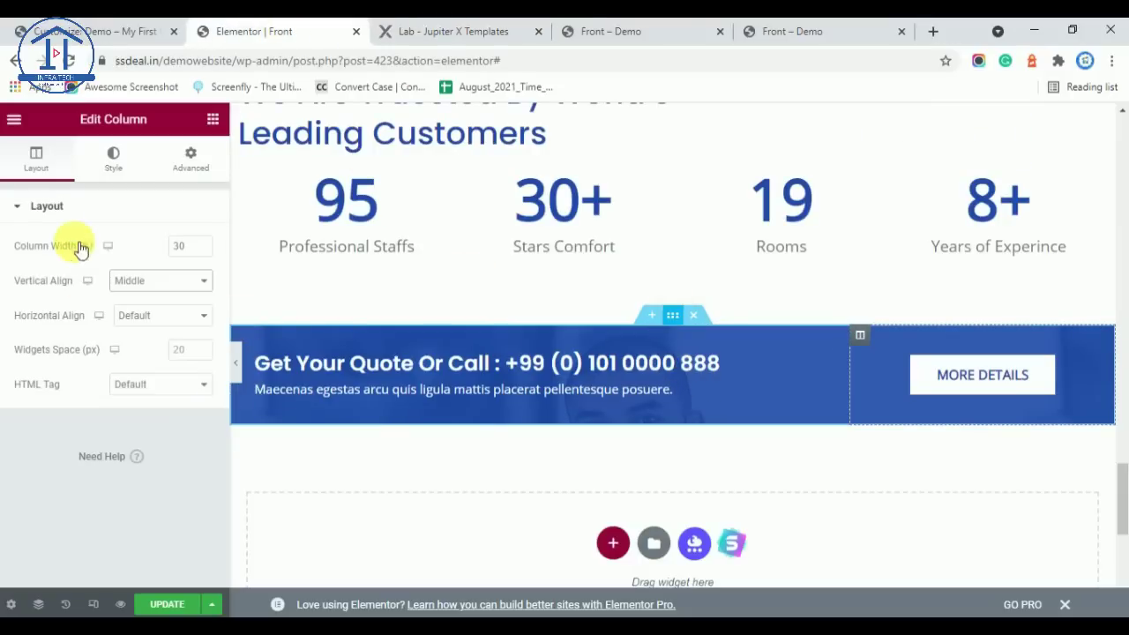
{"action": "left_click", "coordinate": [403, 404]}
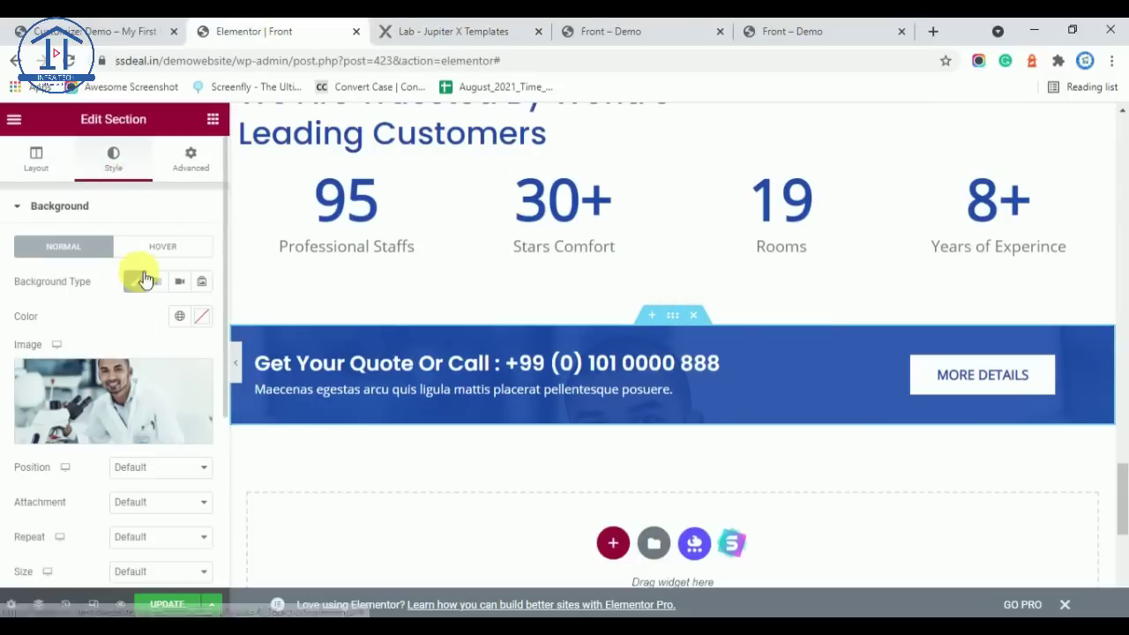
{"action": "scroll", "coordinate": [177, 355], "scroll_direction": "down", "scroll_amount": 3}
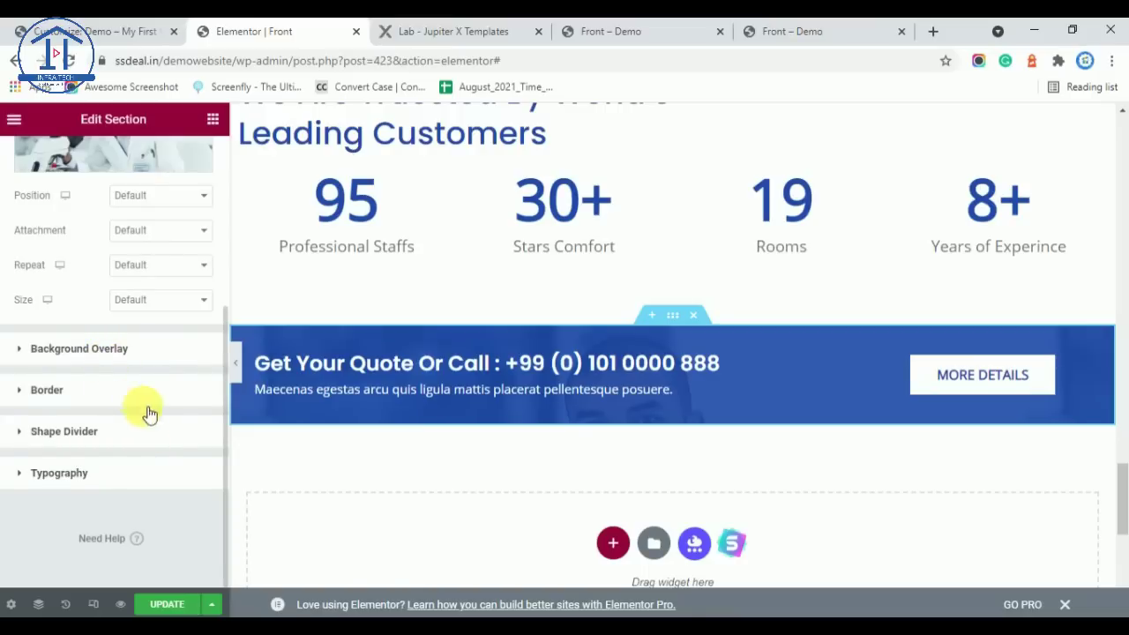
{"action": "left_click", "coordinate": [145, 349]}
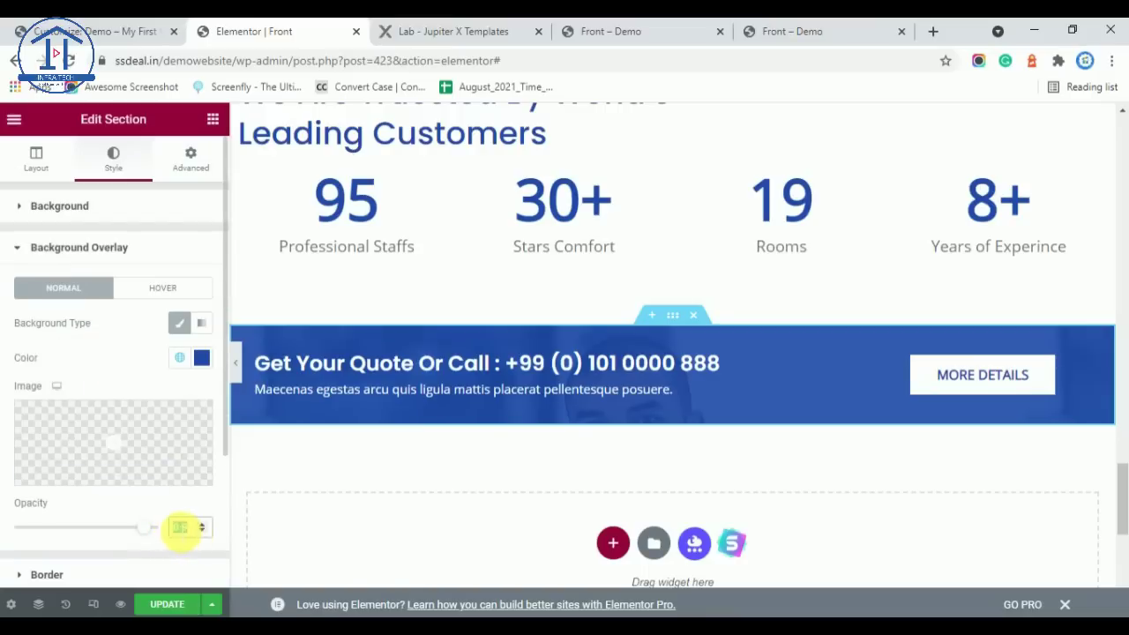
{"action": "left_click", "coordinate": [172, 529]}
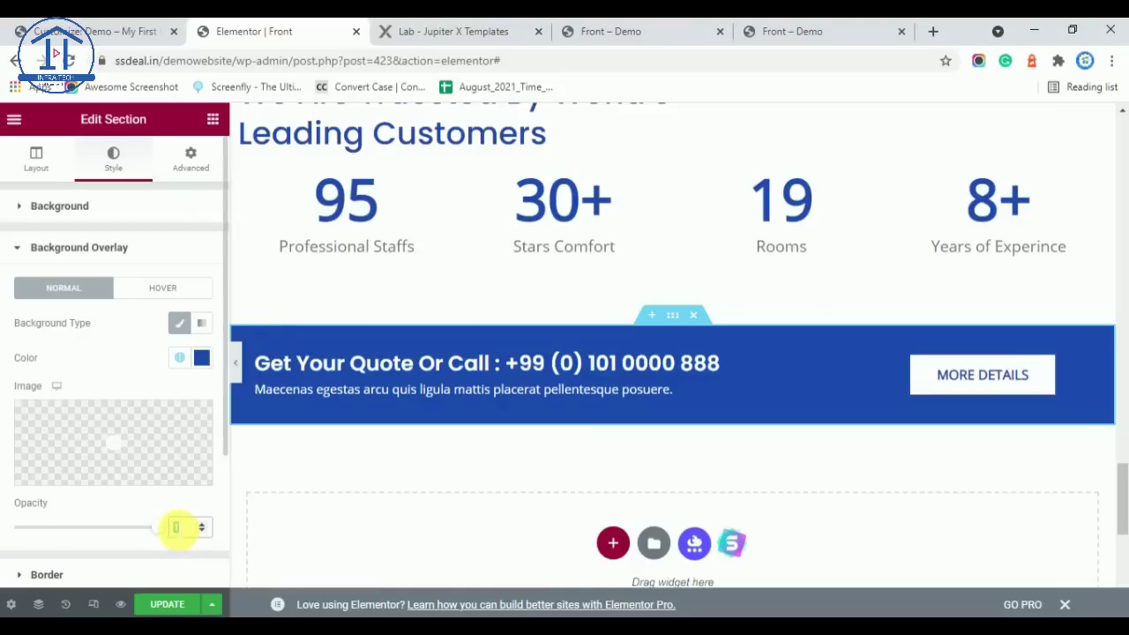
{"action": "type", "text": ".9"}
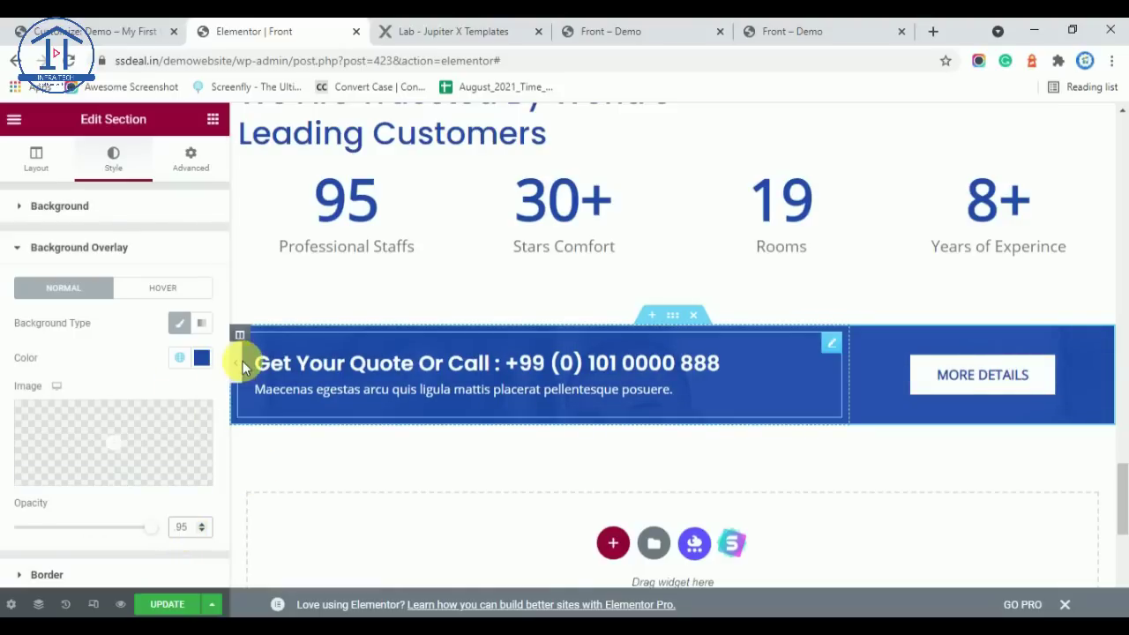
{"action": "key", "text": "ctrl+Tab"}
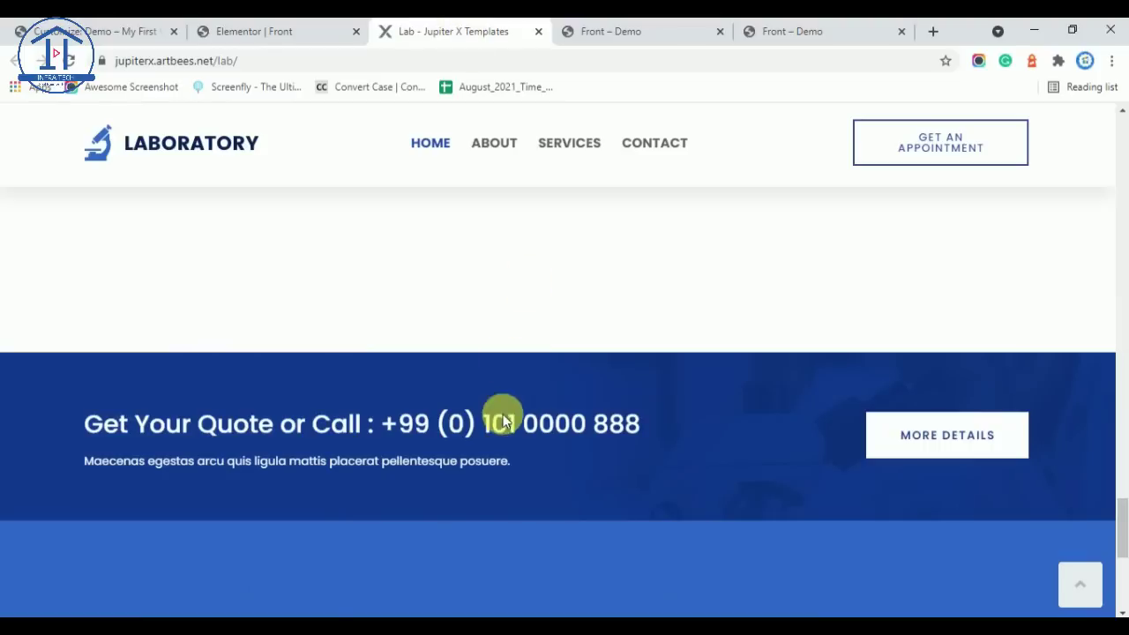
{"action": "left_click", "coordinate": [281, 26]}
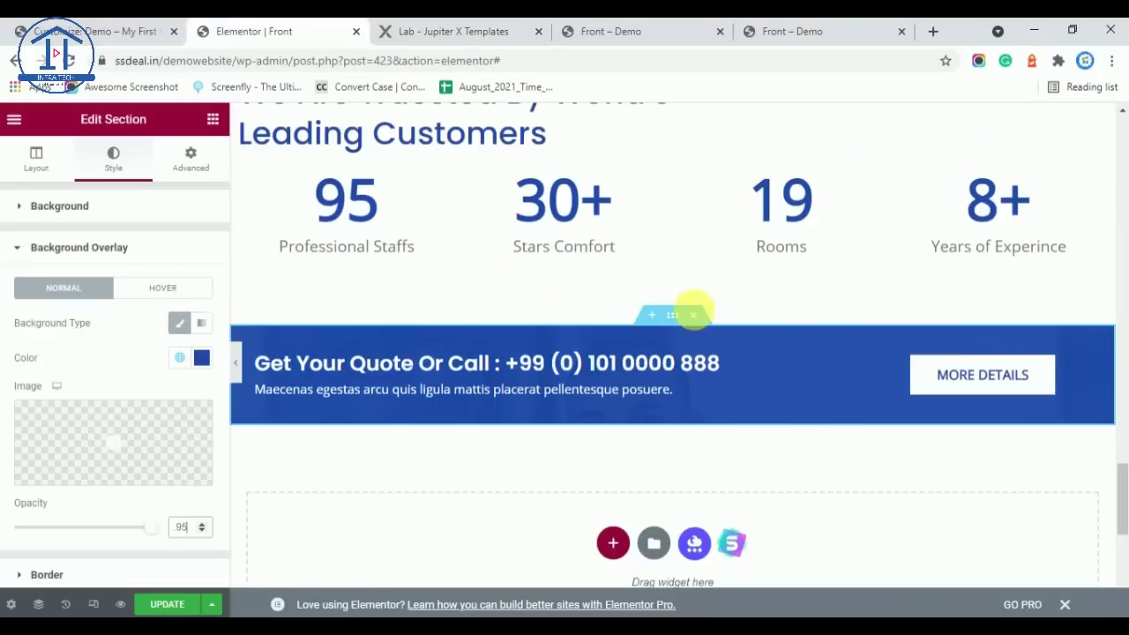
Set the quote banner section's top and bottom padding to 20 px
{"action": "left_click", "coordinate": [205, 160]}
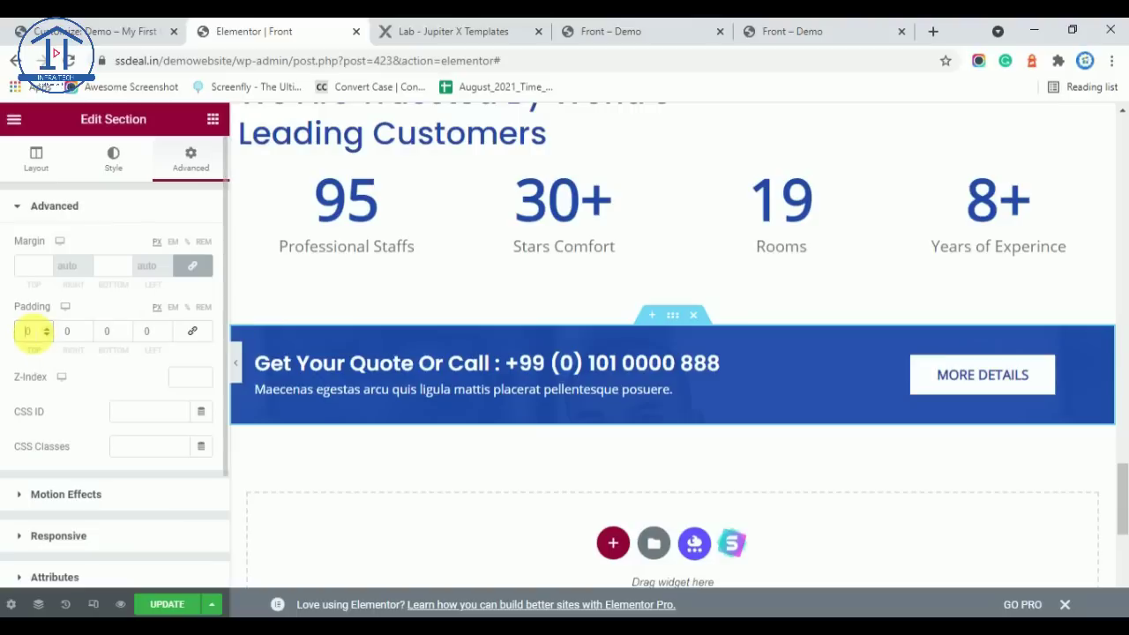
{"action": "left_click", "coordinate": [27, 331]}
{"action": "type", "text": "20"}
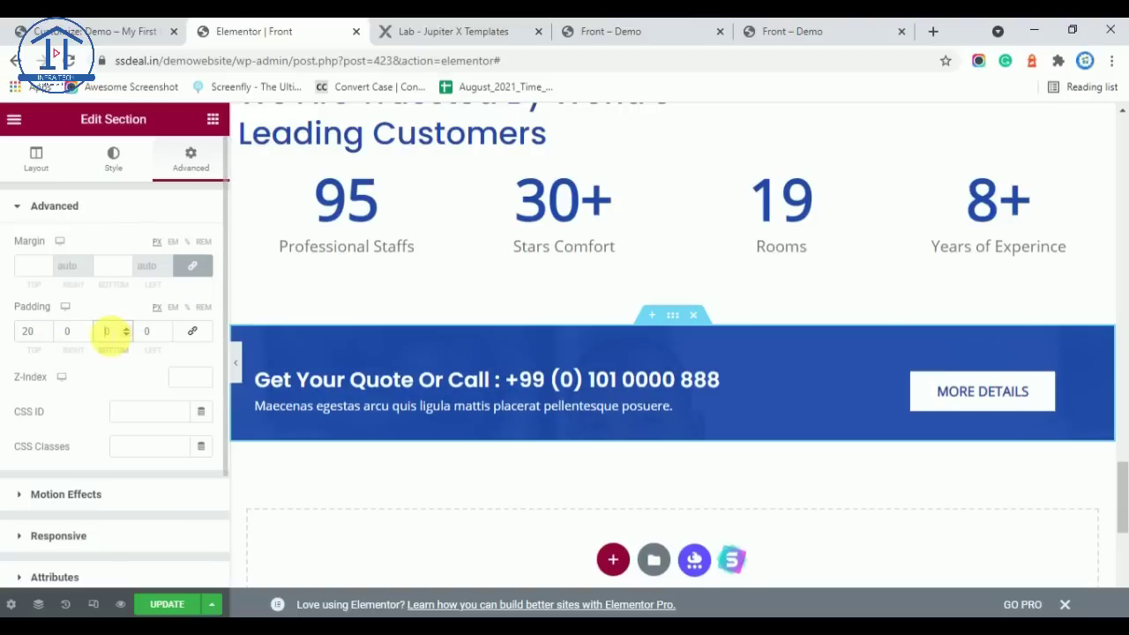
{"action": "type", "text": "20"}
Preview the banner with the editor panel hidden, restore the panel and update the page
{"action": "left_click", "coordinate": [233, 362]}
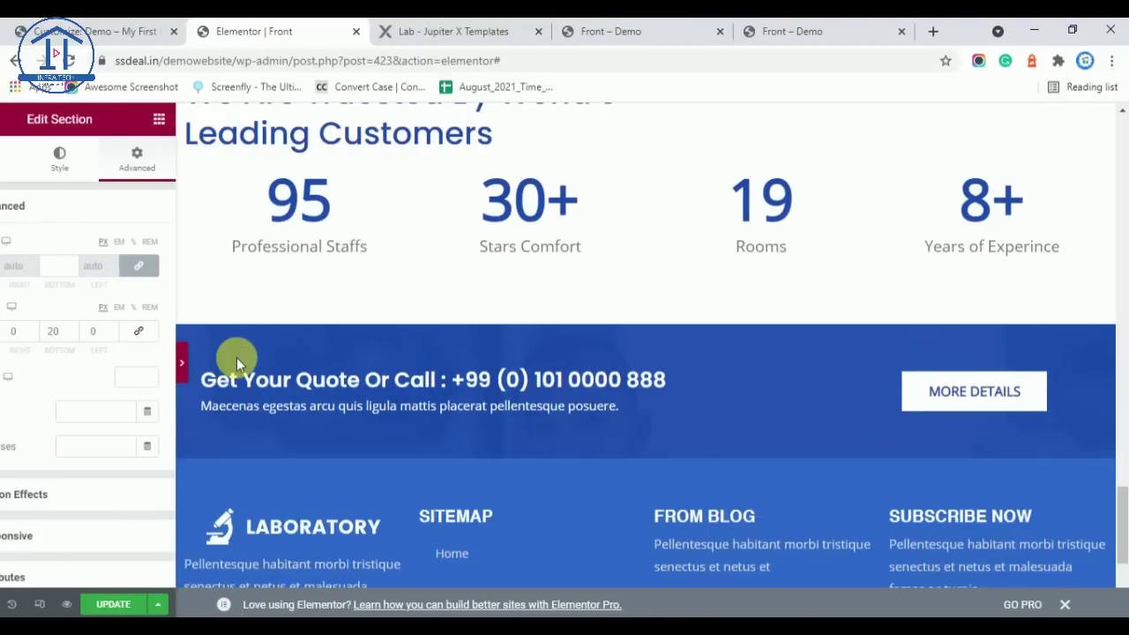
{"action": "scroll", "coordinate": [865, 482], "scroll_direction": "up", "scroll_amount": 2}
{"action": "scroll", "coordinate": [416, 361], "scroll_direction": "down", "scroll_amount": 2}
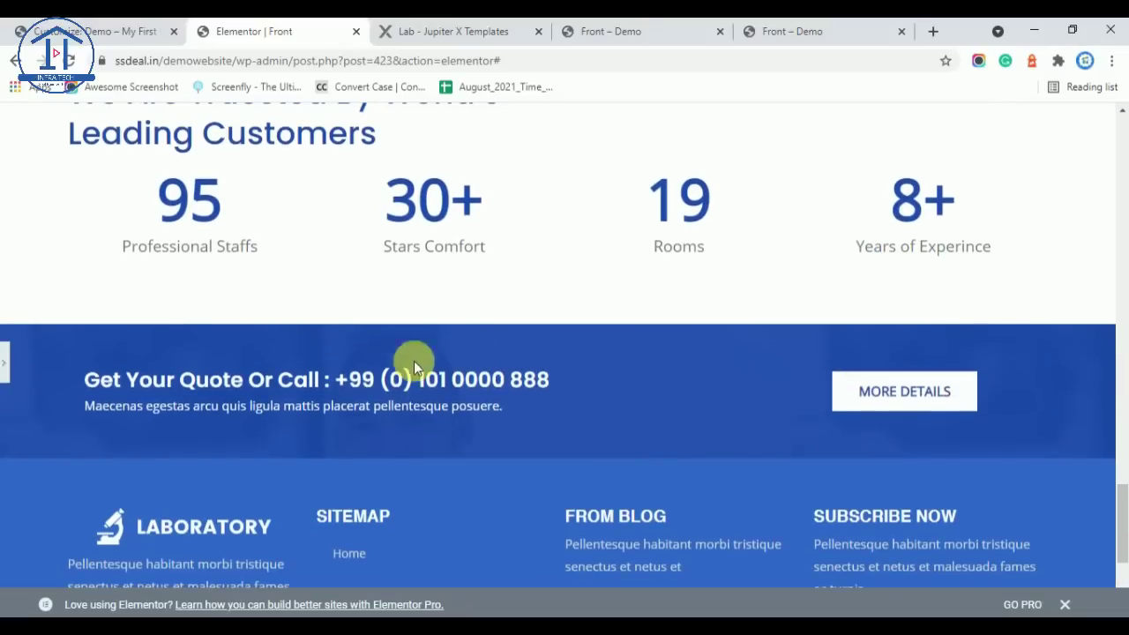
{"action": "left_click", "coordinate": [11, 368]}
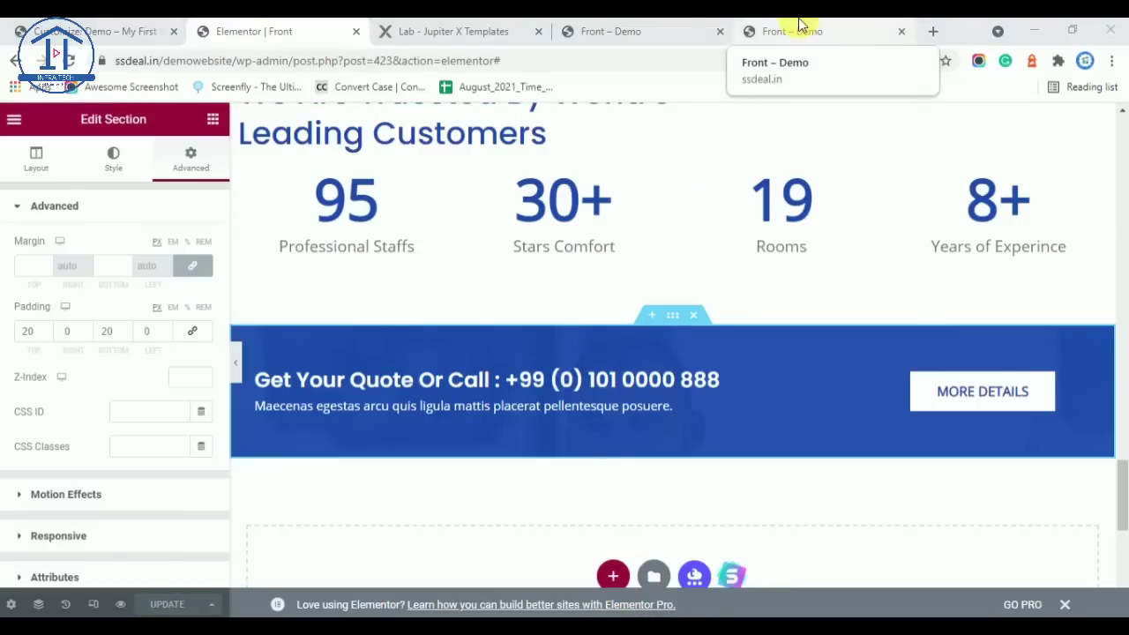
Reload the published Front page and review its sections from the header through the services area
{"action": "left_click", "coordinate": [603, 26]}
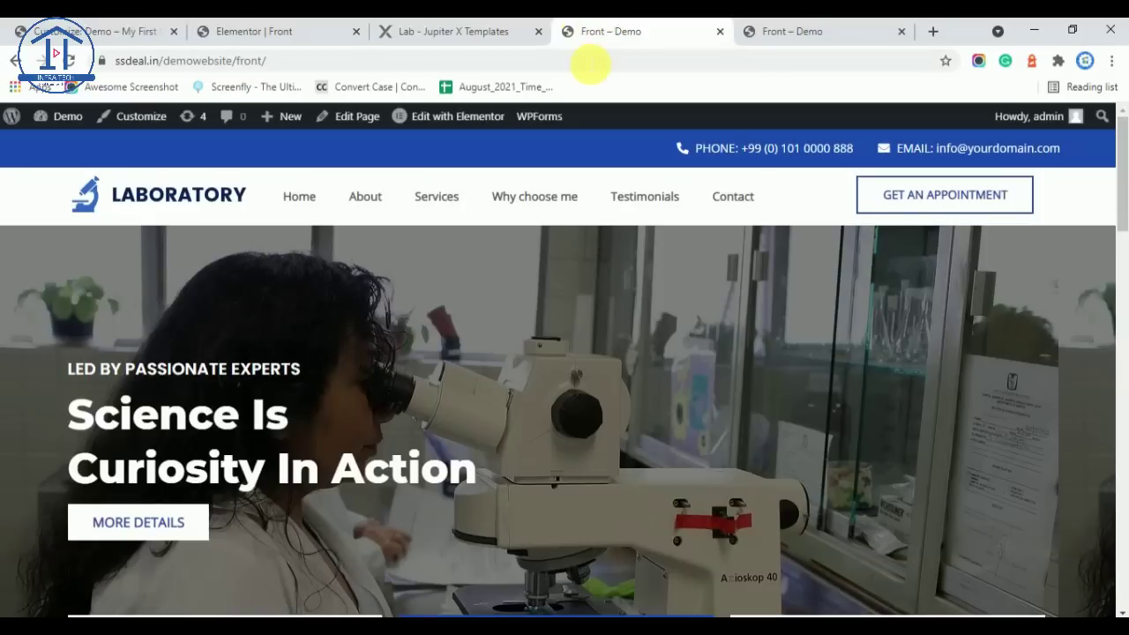
{"action": "left_click", "coordinate": [593, 62]}
{"action": "key", "text": "Return"}
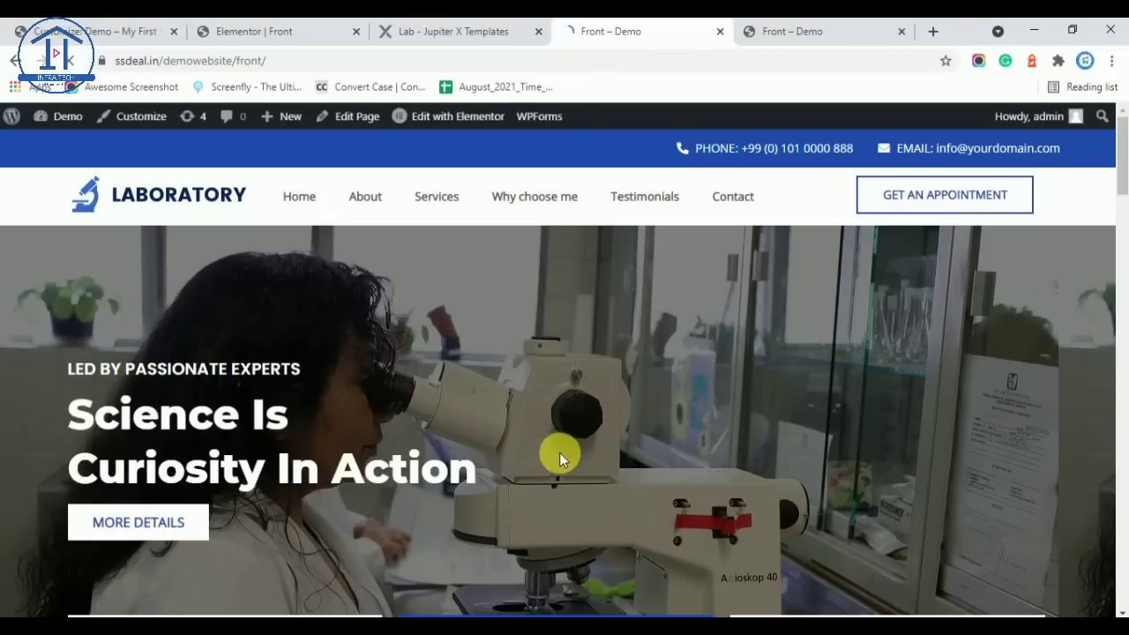
{"action": "scroll", "coordinate": [559, 373], "scroll_direction": "down", "scroll_amount": 4}
{"action": "scroll", "coordinate": [335, 448], "scroll_direction": "up", "scroll_amount": 4}
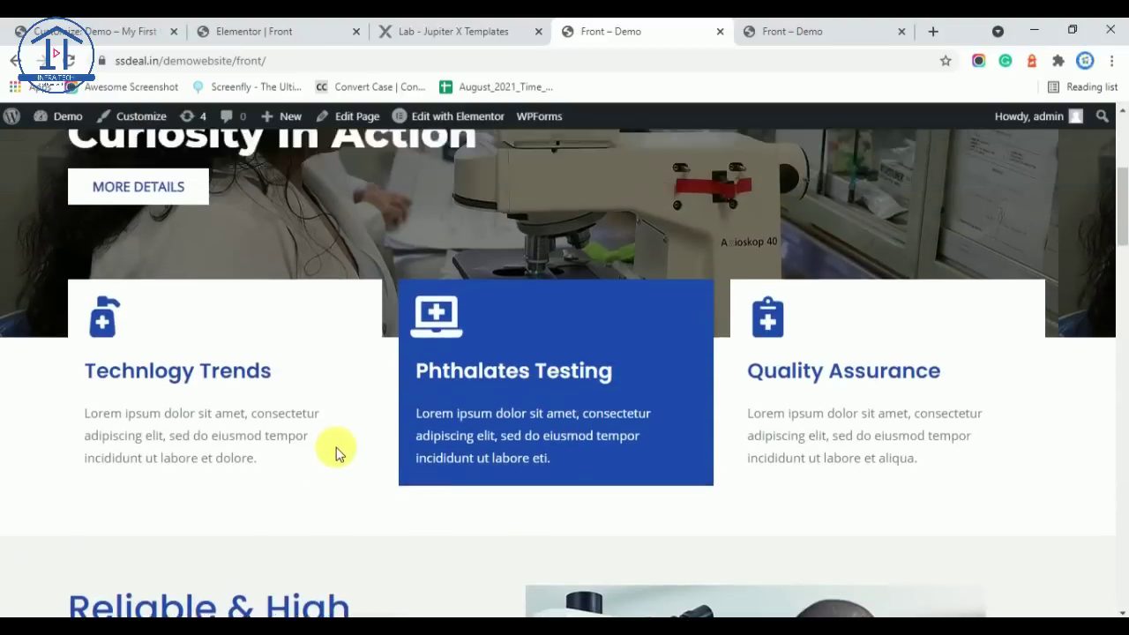
{"action": "scroll", "coordinate": [668, 294], "scroll_direction": "down", "scroll_amount": 6}
{"action": "scroll", "coordinate": [556, 393], "scroll_direction": "down", "scroll_amount": 2}
{"action": "scroll", "coordinate": [574, 411], "scroll_direction": "up", "scroll_amount": 6}
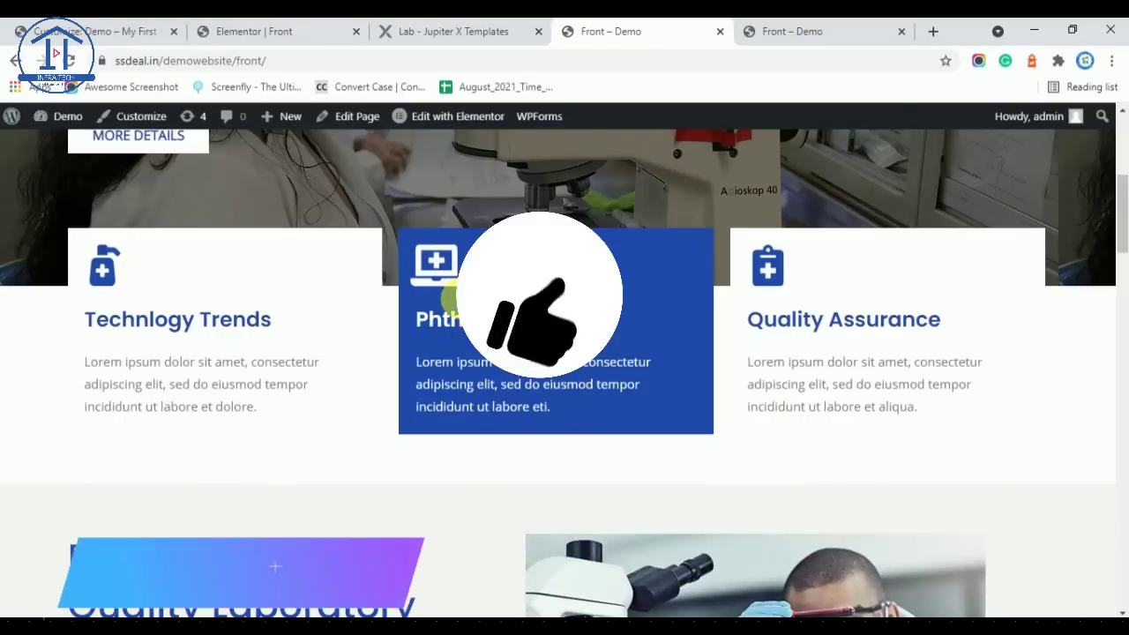
{"action": "scroll", "coordinate": [579, 404], "scroll_direction": "up", "scroll_amount": 4}
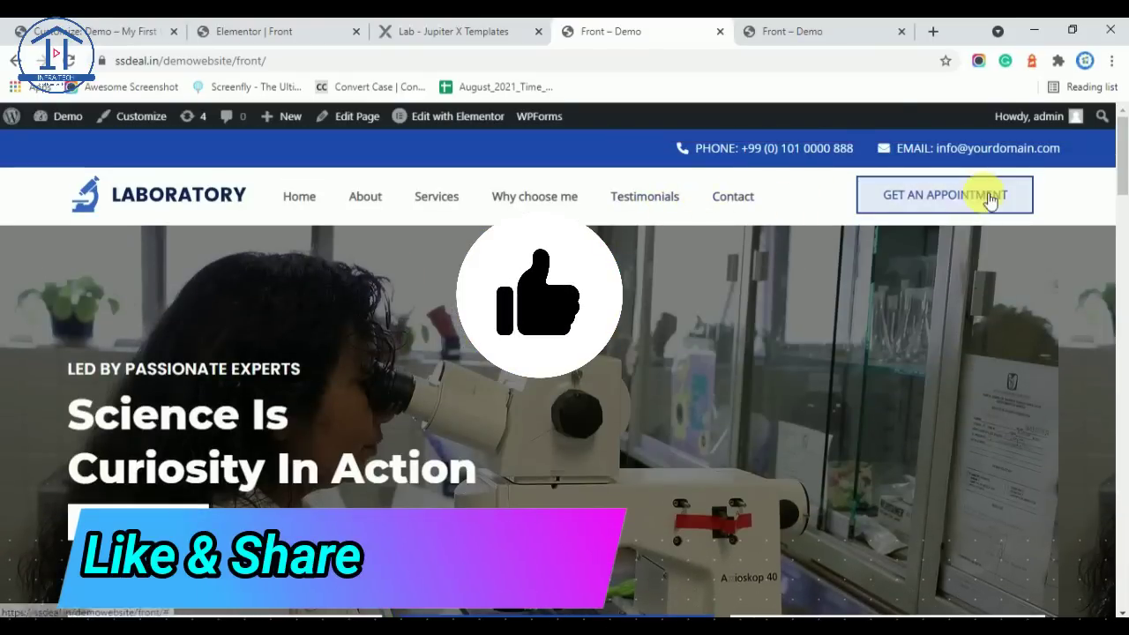
{"action": "scroll", "coordinate": [450, 309], "scroll_direction": "down", "scroll_amount": 2}
{"action": "scroll", "coordinate": [450, 309], "scroll_direction": "down", "scroll_amount": 12}
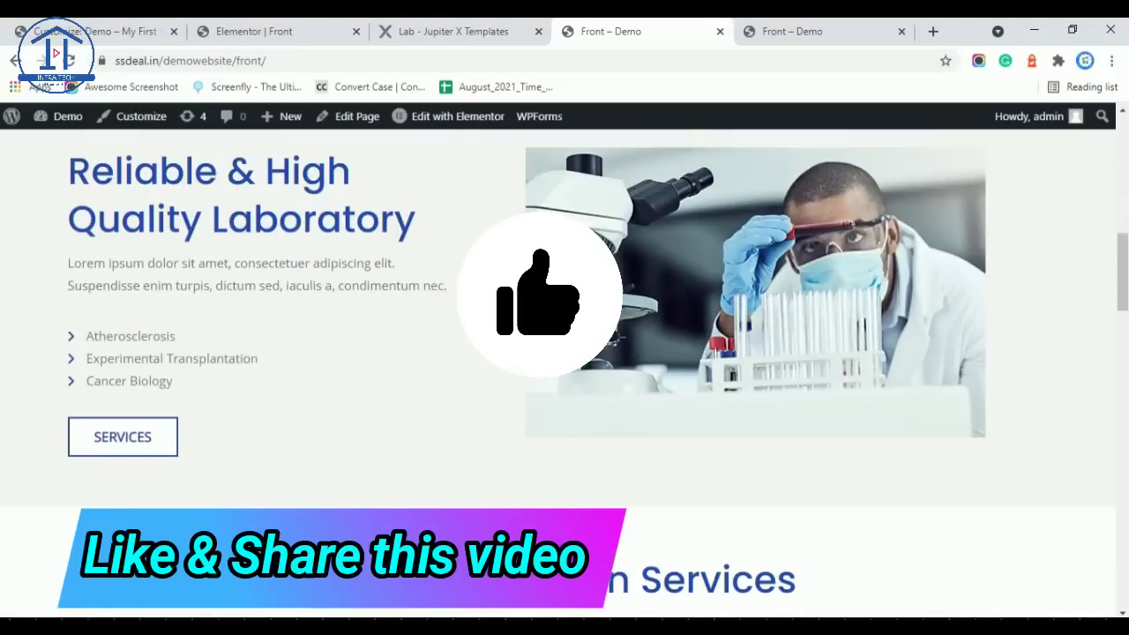
{"action": "scroll", "coordinate": [528, 294], "scroll_direction": "up", "scroll_amount": 2}
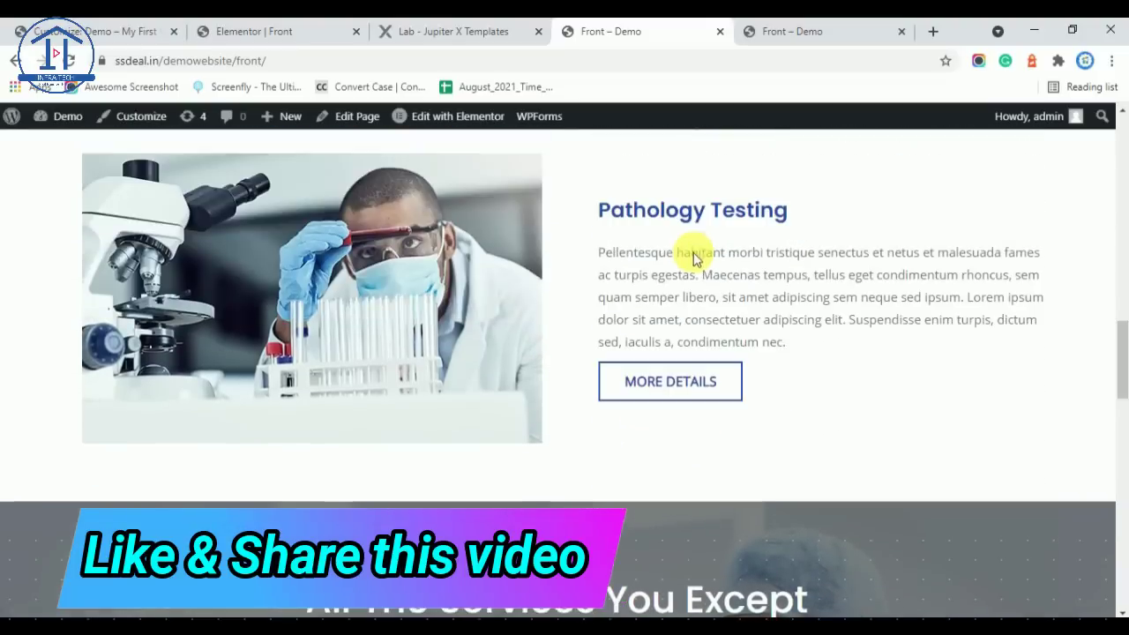
Review the published Front page from the Pathology Testing section through the customer counters and quote banner to the footer
{"action": "scroll", "coordinate": [435, 278], "scroll_direction": "down", "scroll_amount": 6}
{"action": "scroll", "coordinate": [518, 338], "scroll_direction": "down", "scroll_amount": 2}
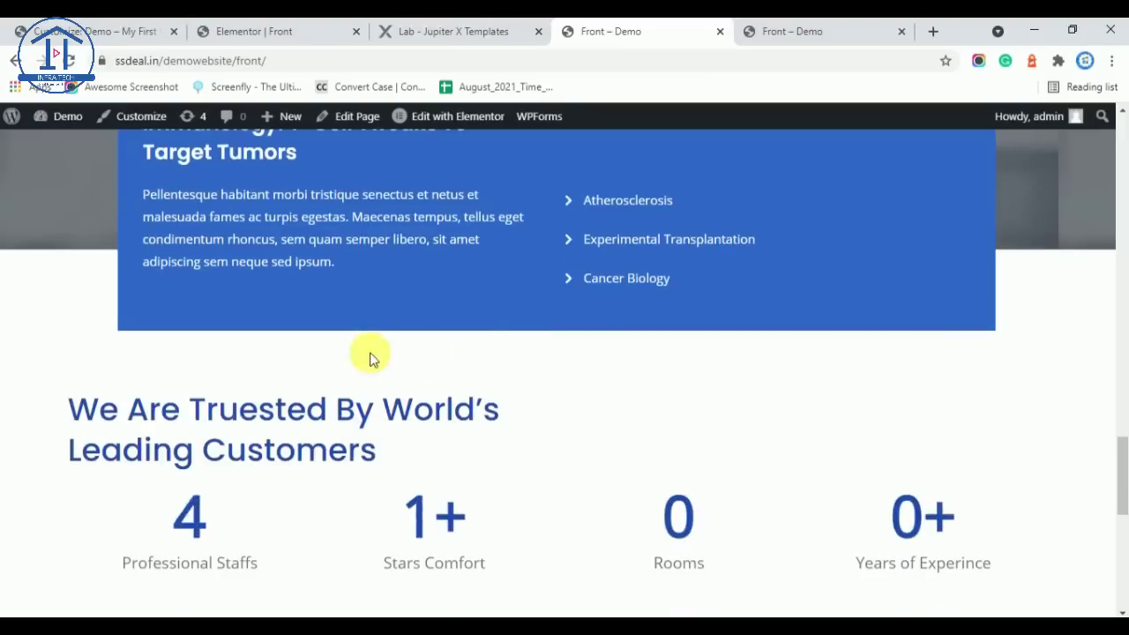
{"action": "scroll", "coordinate": [565, 348], "scroll_direction": "up", "scroll_amount": 2}
{"action": "scroll", "coordinate": [567, 357], "scroll_direction": "down", "scroll_amount": 2}
{"action": "scroll", "coordinate": [567, 357], "scroll_direction": "down", "scroll_amount": 2}
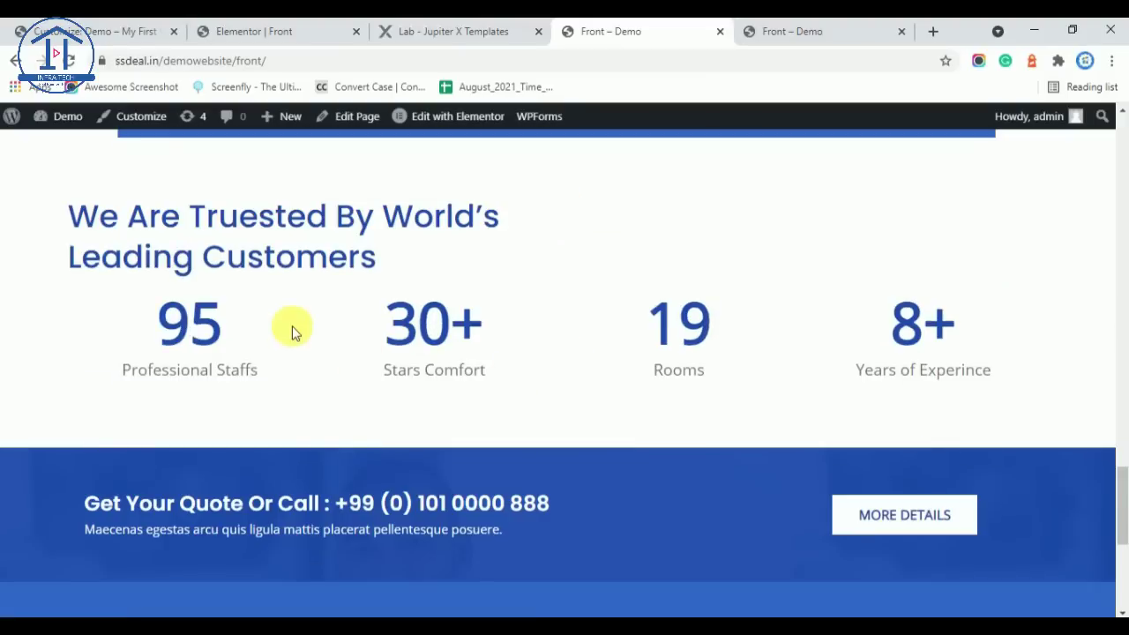
{"action": "scroll", "coordinate": [323, 340], "scroll_direction": "down", "scroll_amount": 2}
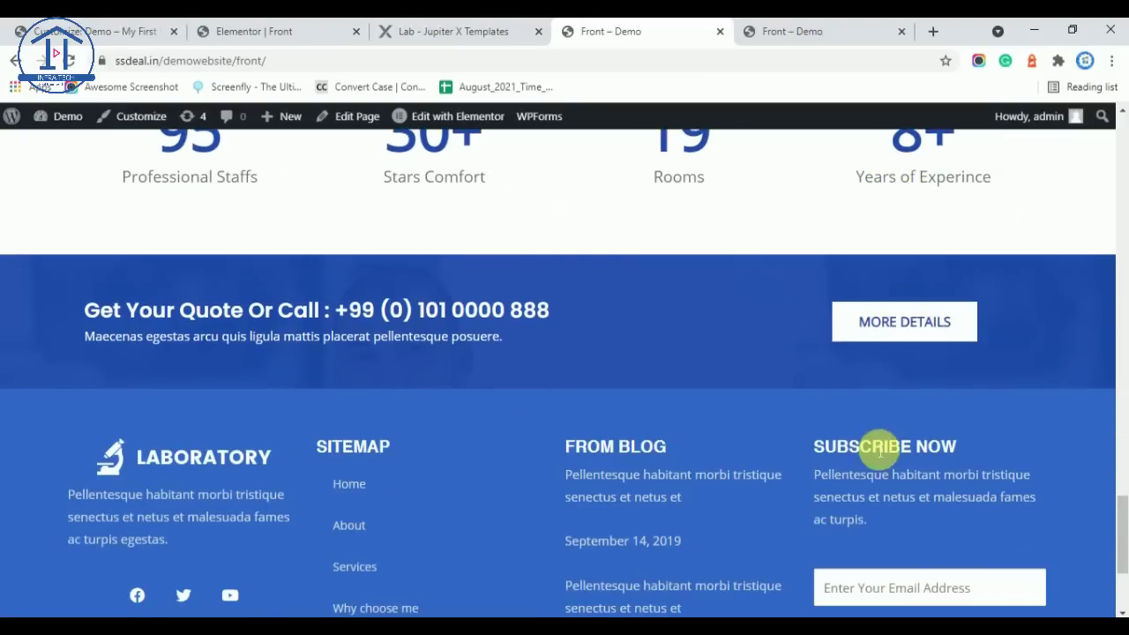
{"action": "scroll", "coordinate": [870, 449], "scroll_direction": "down", "scroll_amount": 2}
{"action": "scroll", "coordinate": [839, 520], "scroll_direction": "up", "scroll_amount": 10}
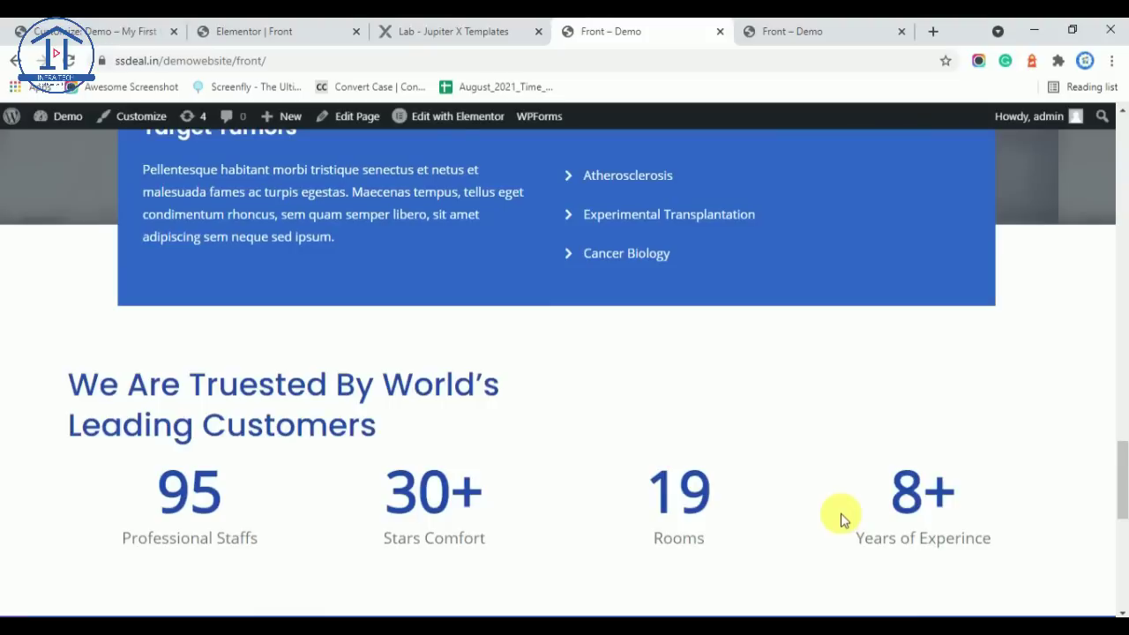
Compare the Front page with the Lab template and recheck its services, feature box and laboratory sections
{"action": "left_click", "coordinate": [849, 25]}
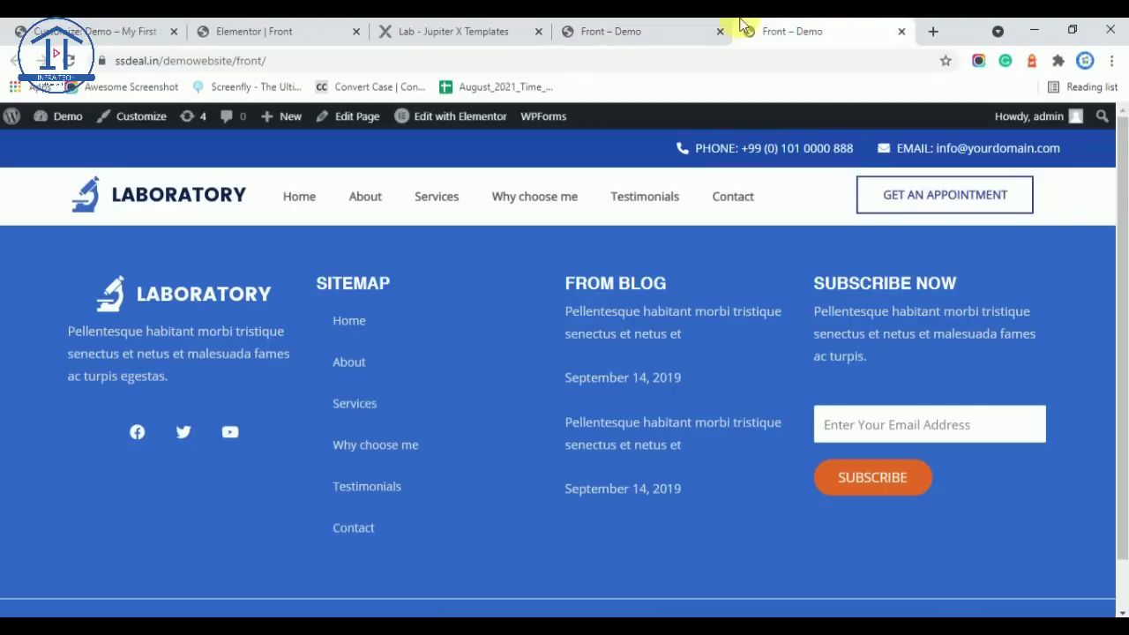
{"action": "left_click", "coordinate": [670, 28]}
{"action": "left_click", "coordinate": [431, 27]}
{"action": "scroll", "coordinate": [594, 406], "scroll_direction": "up", "scroll_amount": 10}
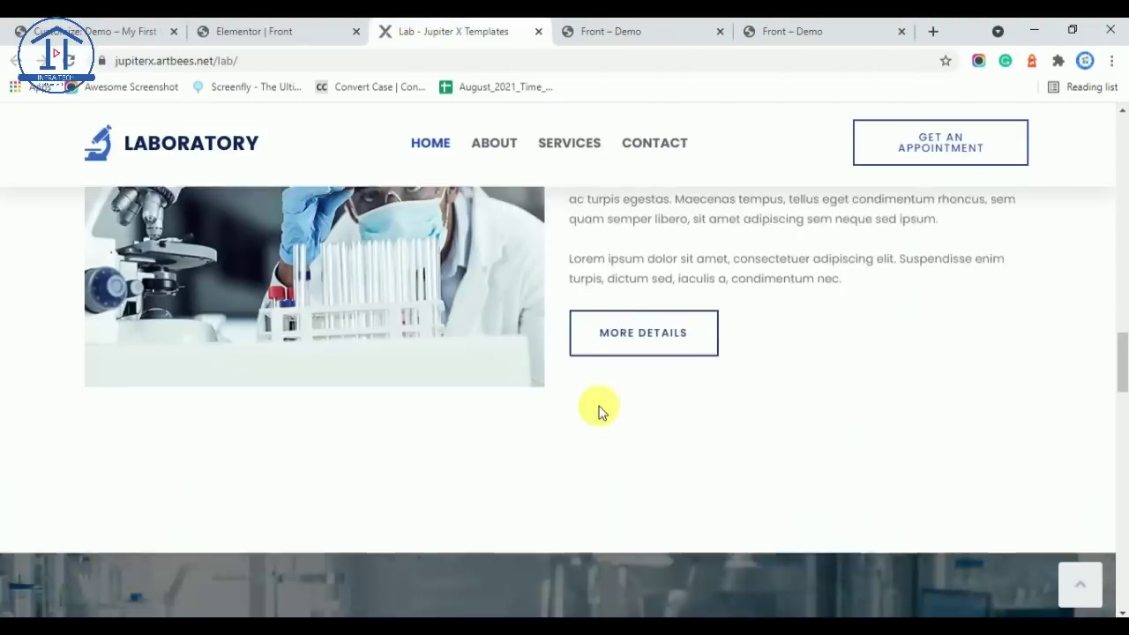
{"action": "left_click", "coordinate": [621, 32]}
{"action": "scroll", "coordinate": [663, 450], "scroll_direction": "down", "scroll_amount": 4}
{"action": "scroll", "coordinate": [661, 446], "scroll_direction": "up", "scroll_amount": 6}
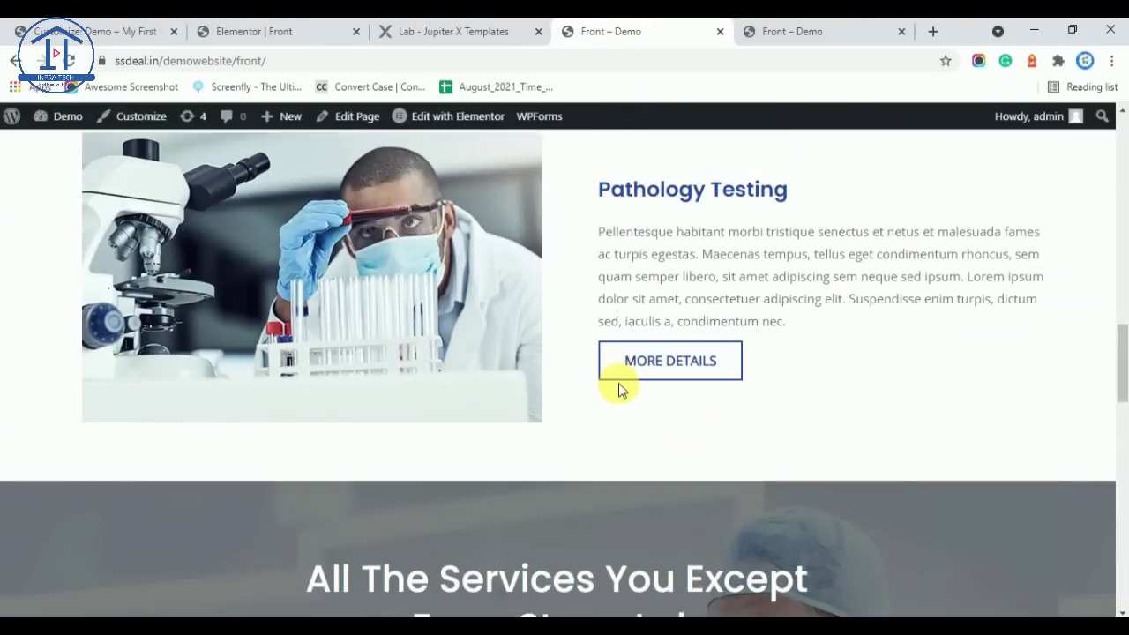
{"action": "scroll", "coordinate": [627, 393], "scroll_direction": "up", "scroll_amount": 10}
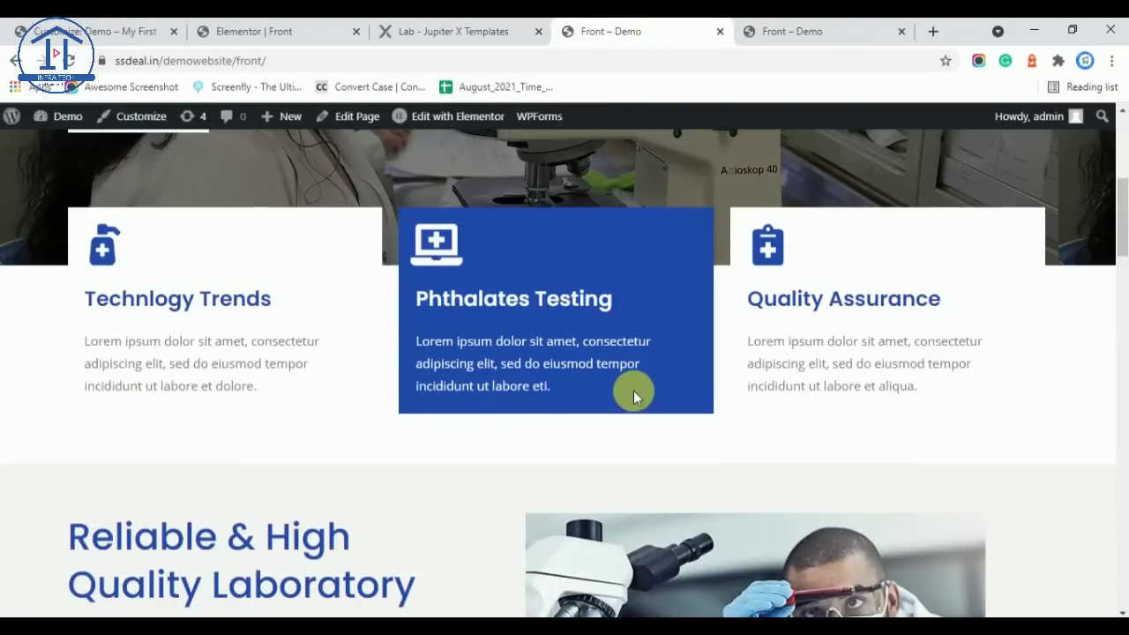
{"action": "scroll", "coordinate": [634, 391], "scroll_direction": "up", "scroll_amount": 2}
{"action": "scroll", "coordinate": [637, 414], "scroll_direction": "down", "scroll_amount": 9}
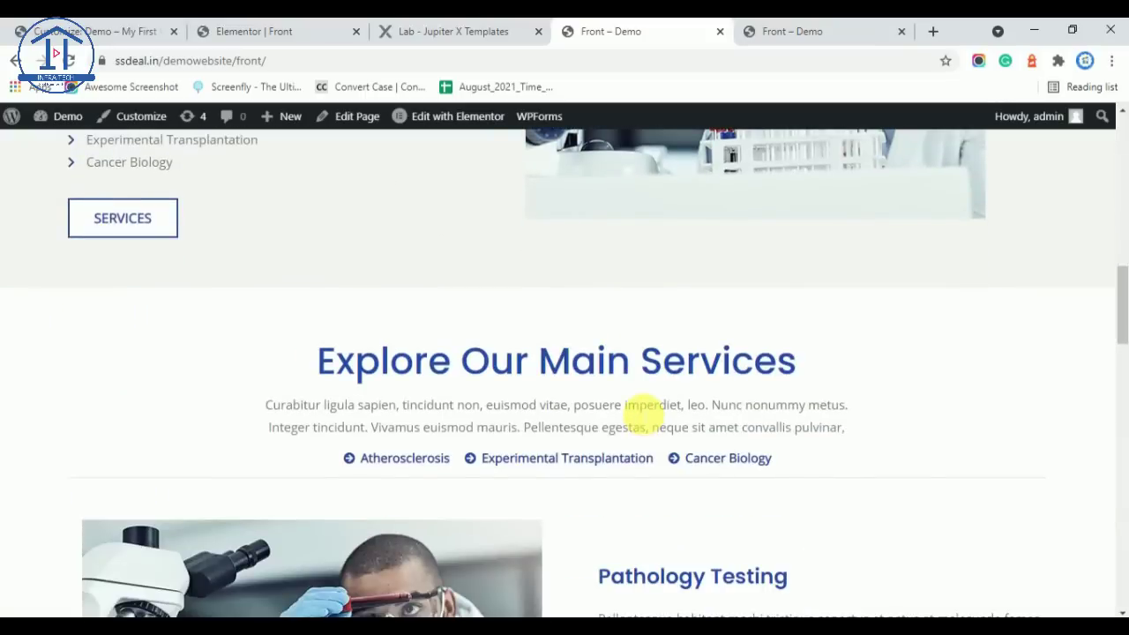
Load the site's root address ssdeal.in/demowebsite/ and examine which page is served as the homepage
{"action": "left_click", "coordinate": [269, 60]}
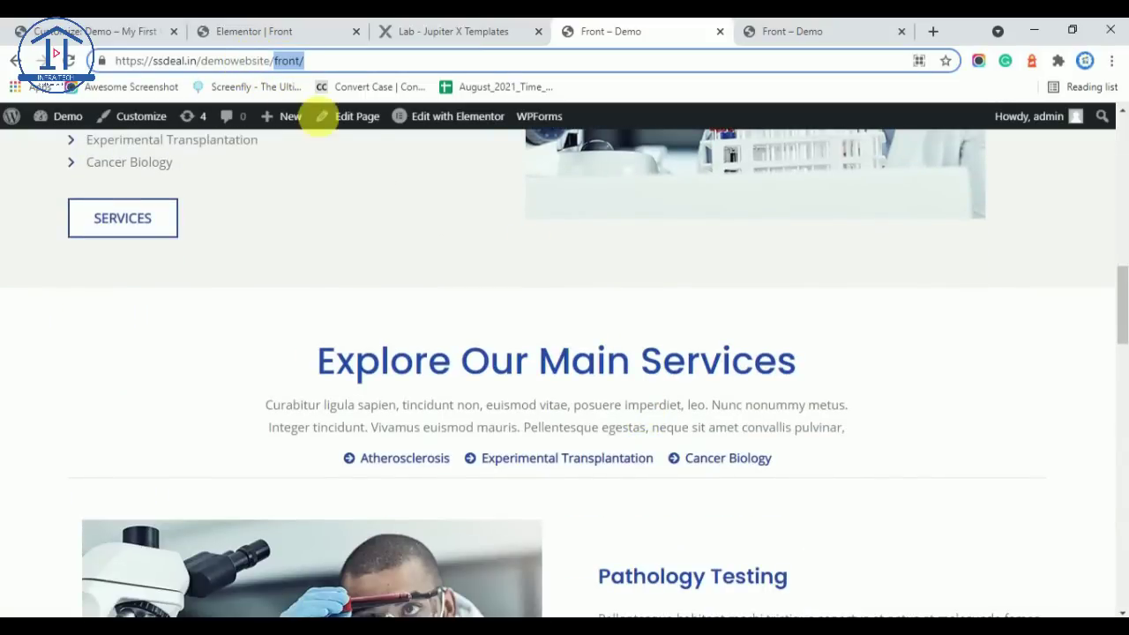
{"action": "key", "text": "BackSpace"}
{"action": "key", "text": "Return"}
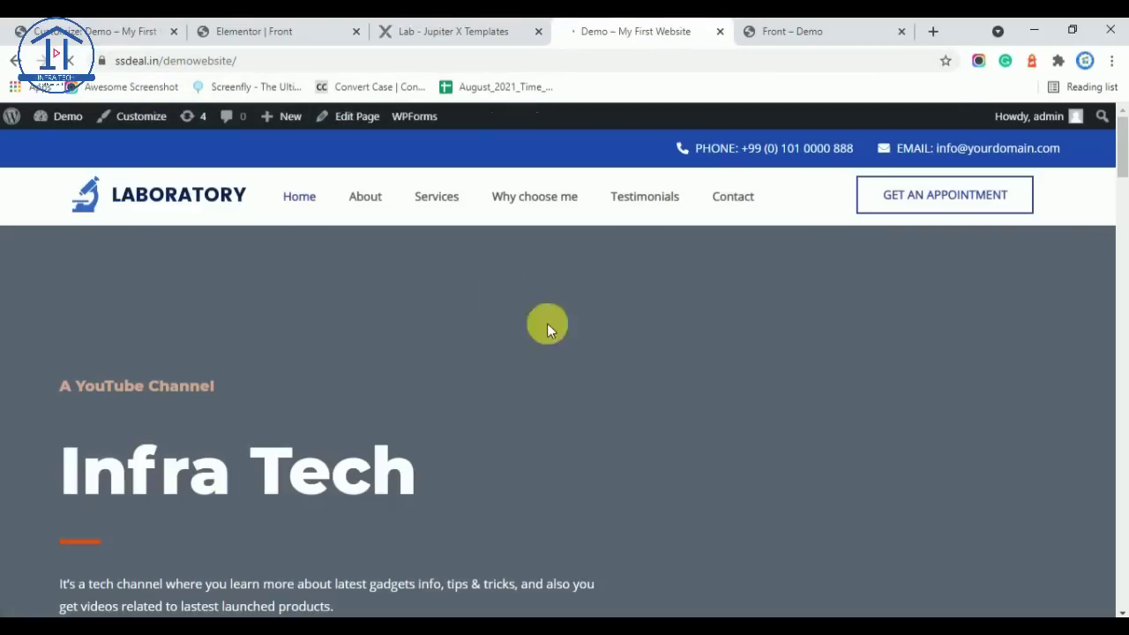
{"action": "scroll", "coordinate": [613, 394], "scroll_direction": "down", "scroll_amount": 6}
{"action": "scroll", "coordinate": [666, 425], "scroll_direction": "down", "scroll_amount": 2}
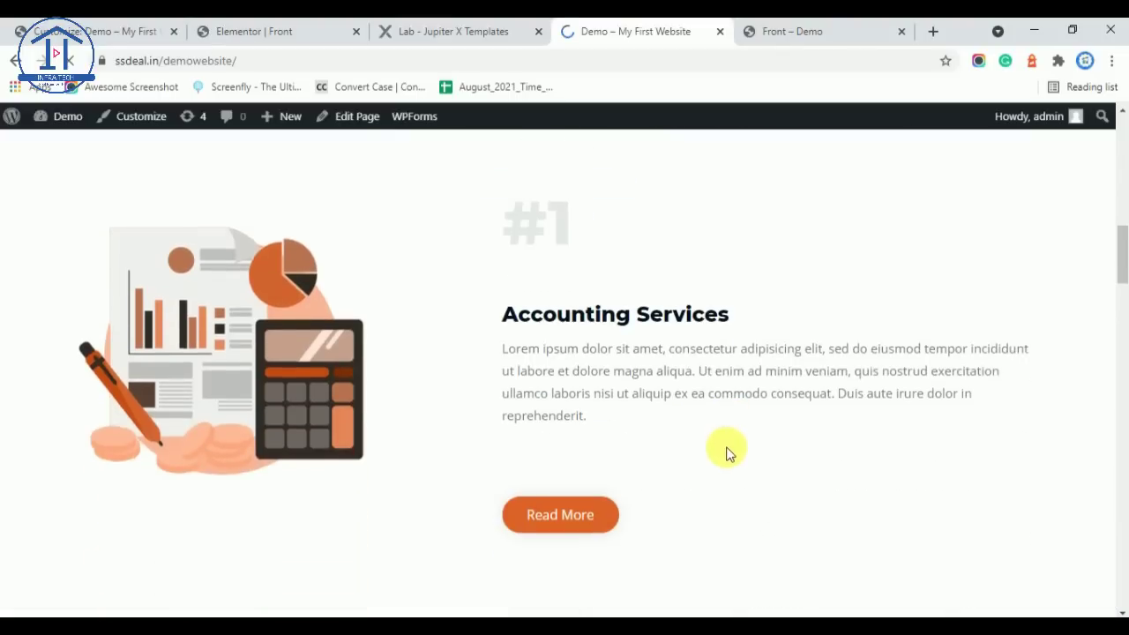
{"action": "scroll", "coordinate": [726, 453], "scroll_direction": "up", "scroll_amount": 6}
Exit the Elementor editor of the Front page to WordPress and open the list of all pages
{"action": "left_click", "coordinate": [273, 31]}
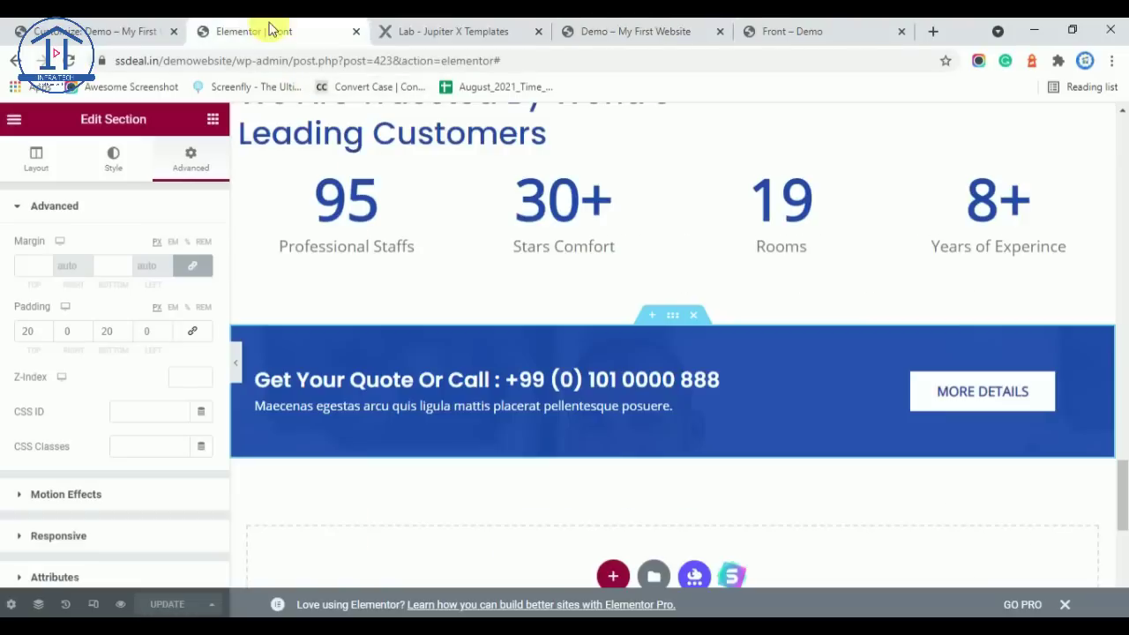
{"action": "scroll", "coordinate": [633, 434], "scroll_direction": "up", "scroll_amount": 4}
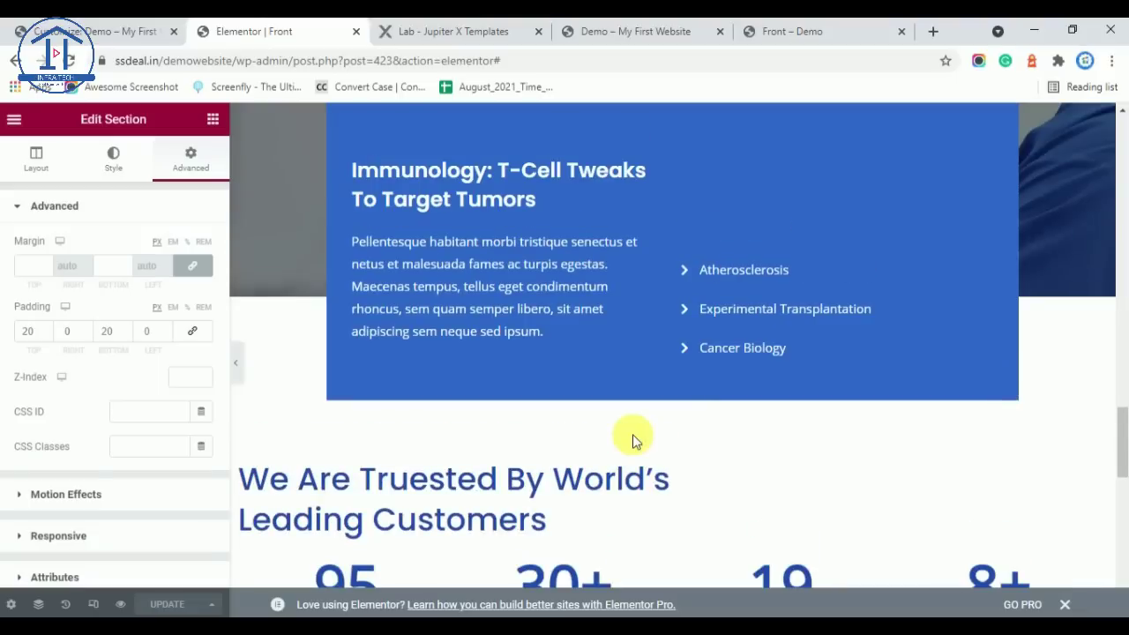
{"action": "scroll", "coordinate": [609, 419], "scroll_direction": "down", "scroll_amount": 2}
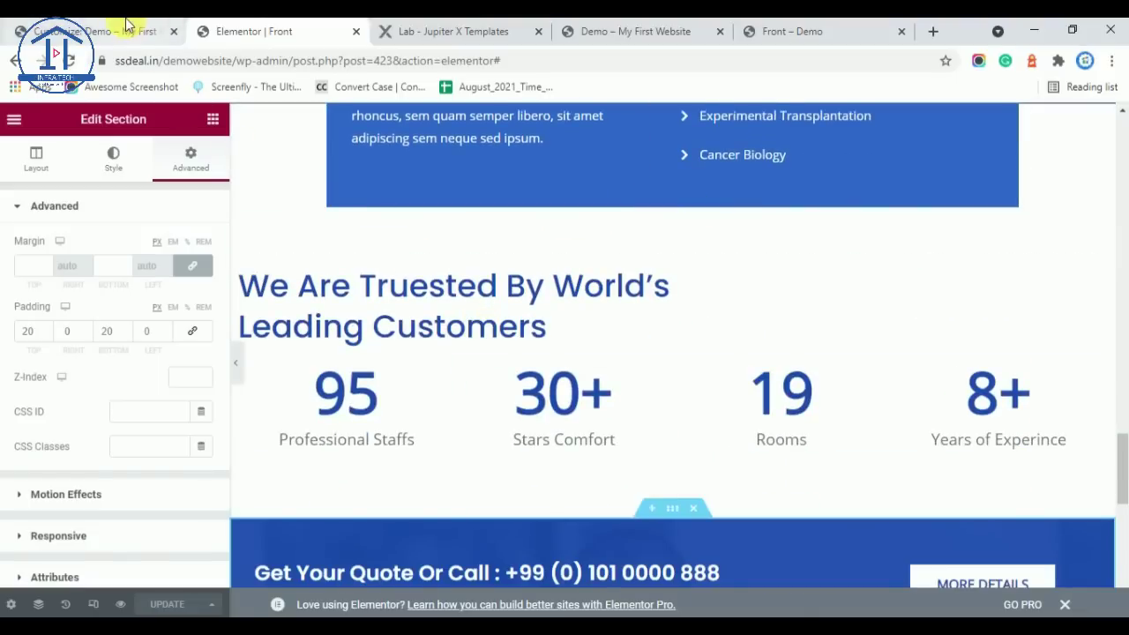
{"action": "left_click", "coordinate": [18, 123]}
{"action": "left_click", "coordinate": [108, 407]}
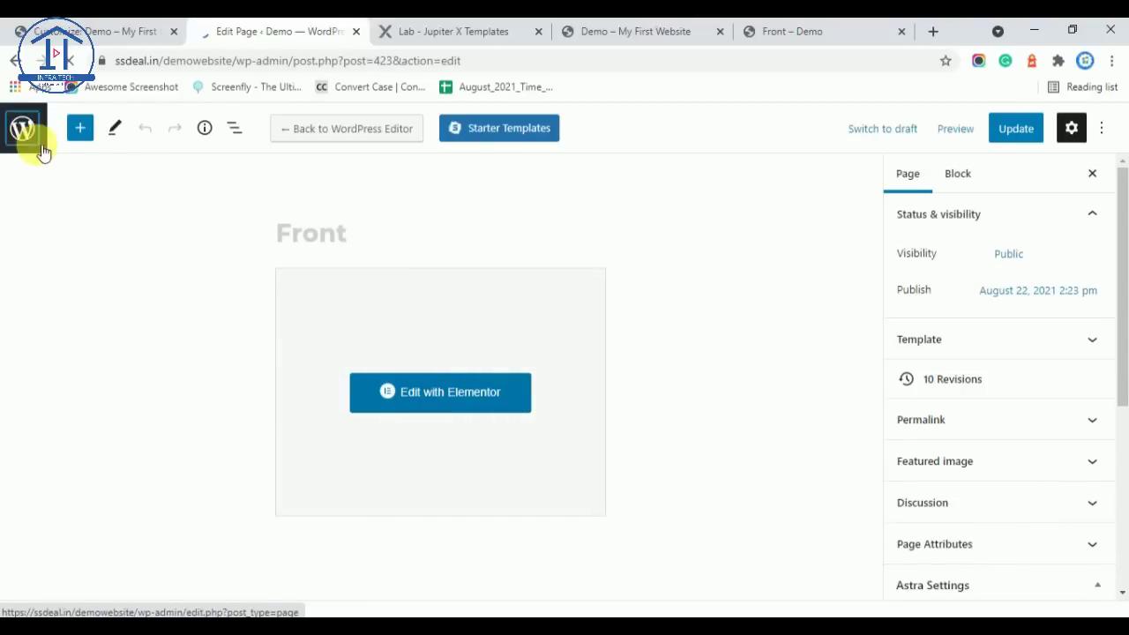
{"action": "left_click", "coordinate": [42, 148]}
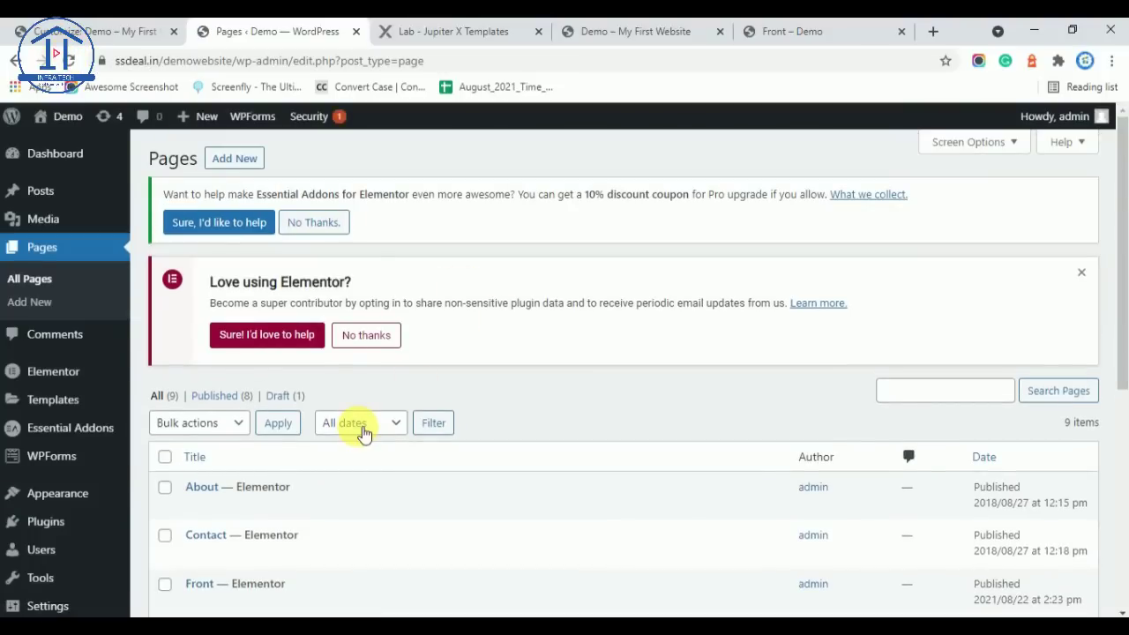
{"action": "scroll", "coordinate": [340, 414], "scroll_direction": "down", "scroll_amount": 5}
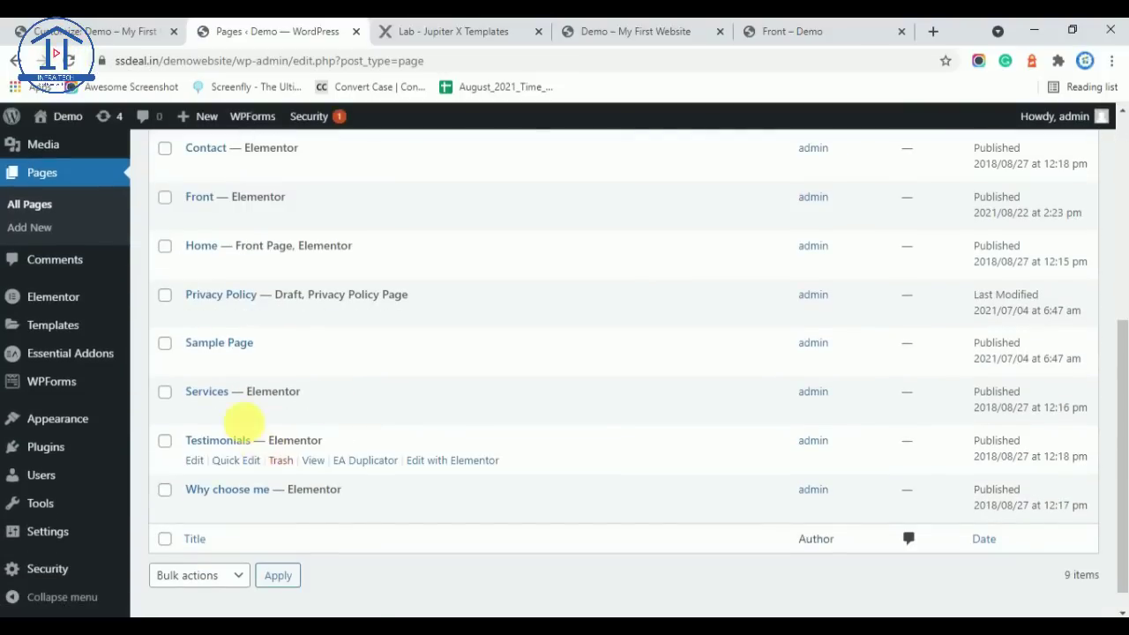
Look through the site's General settings and open the Reading settings
{"action": "mouse_move", "coordinate": [66, 442]}
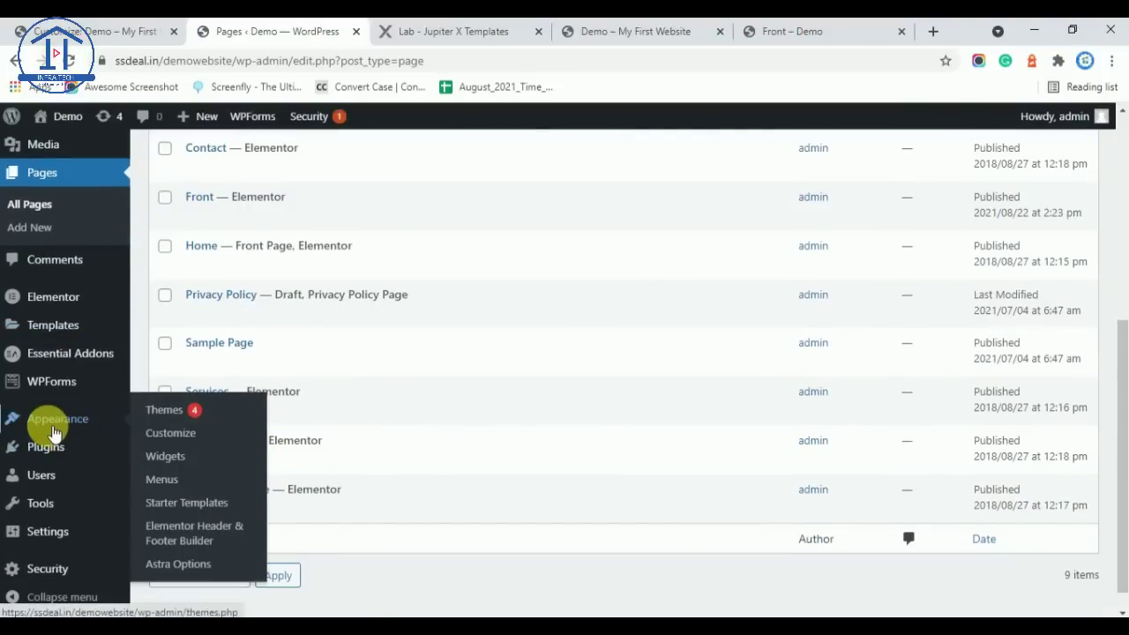
{"action": "left_click", "coordinate": [66, 532]}
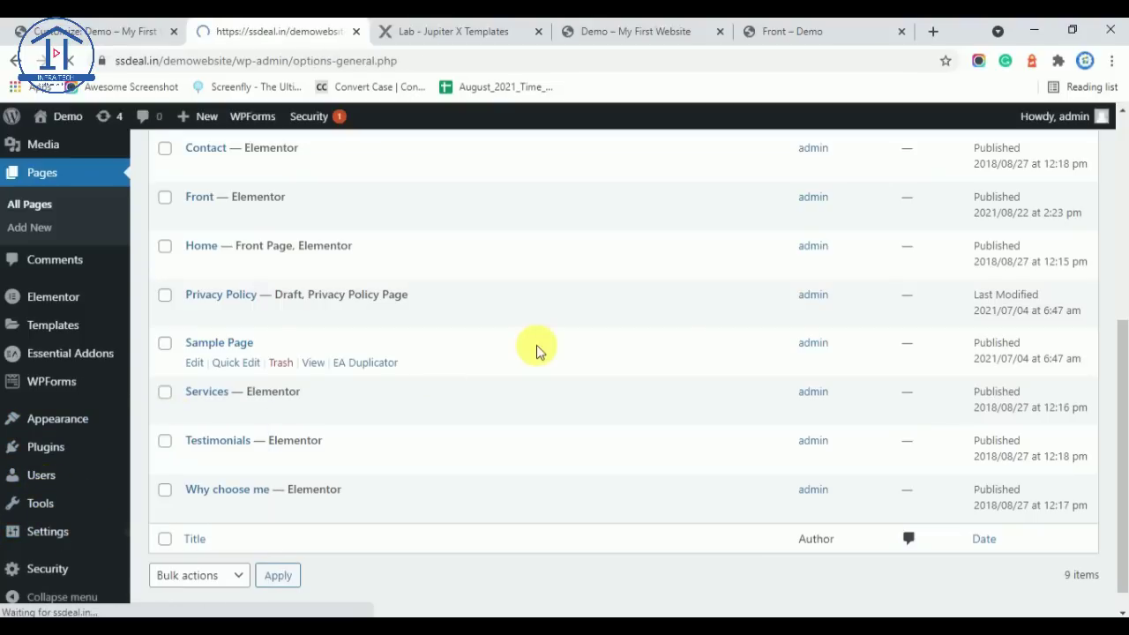
{"action": "scroll", "coordinate": [547, 353], "scroll_direction": "down", "scroll_amount": 2}
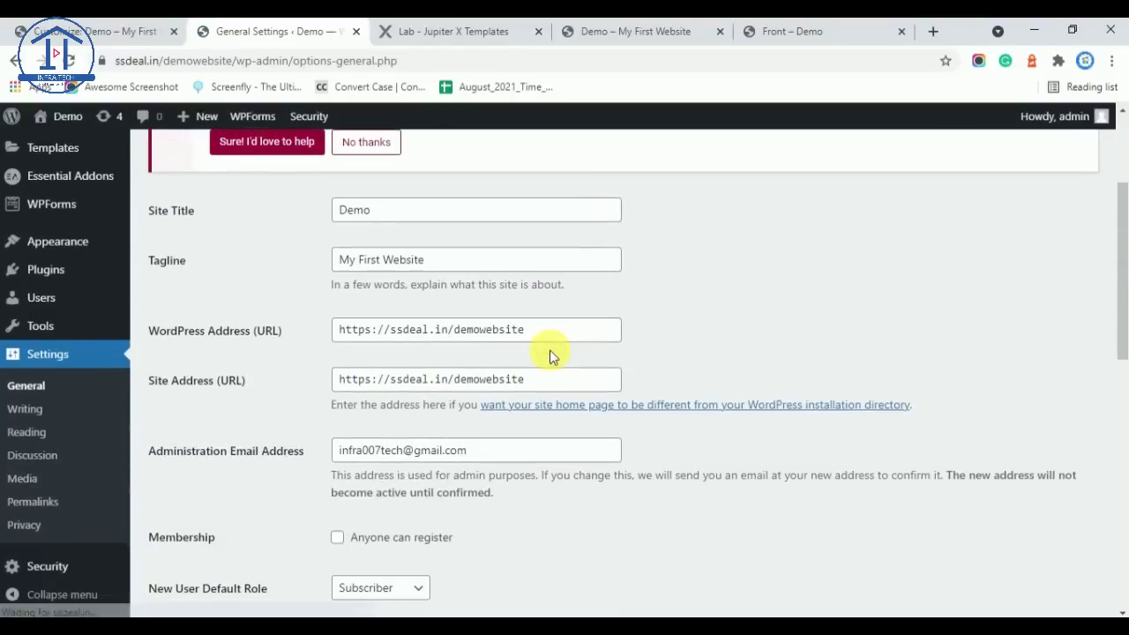
{"action": "scroll", "coordinate": [523, 347], "scroll_direction": "down", "scroll_amount": 2}
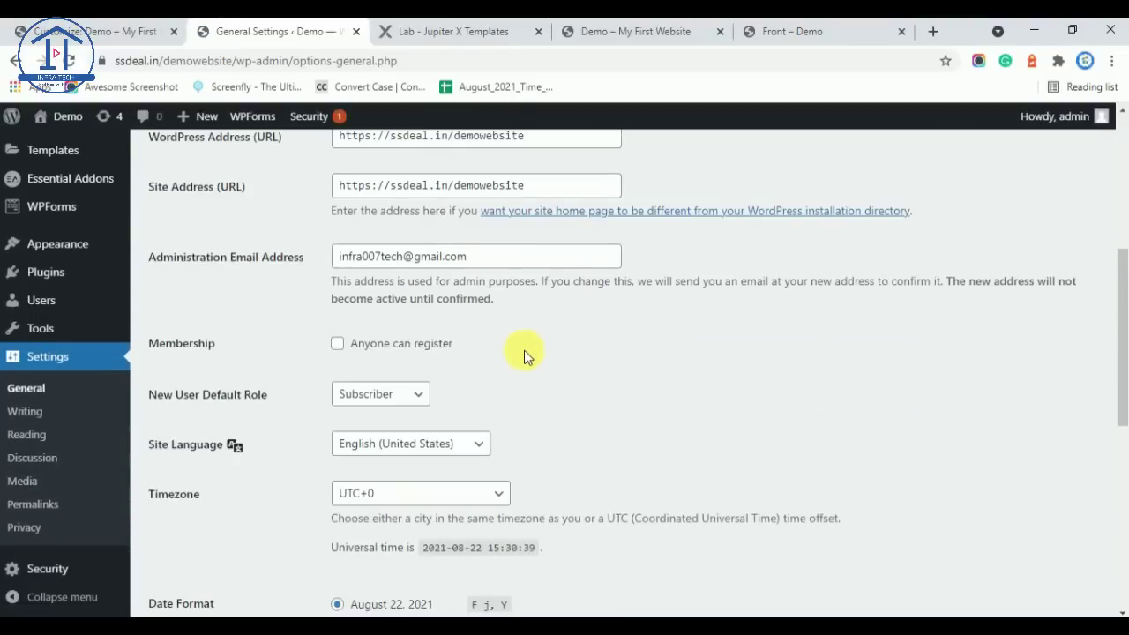
{"action": "scroll", "coordinate": [524, 351], "scroll_direction": "down", "scroll_amount": 2}
{"action": "left_click", "coordinate": [26, 434]}
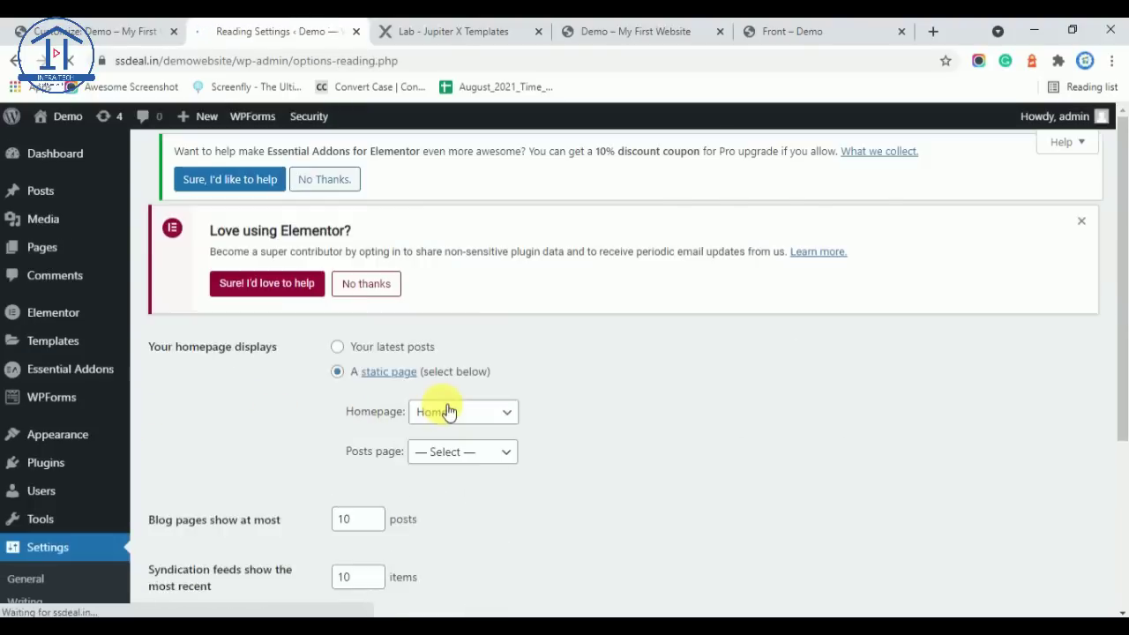
Set the static homepage to the Front page and save the Reading settings
{"action": "scroll", "coordinate": [424, 397], "scroll_direction": "down", "scroll_amount": 2}
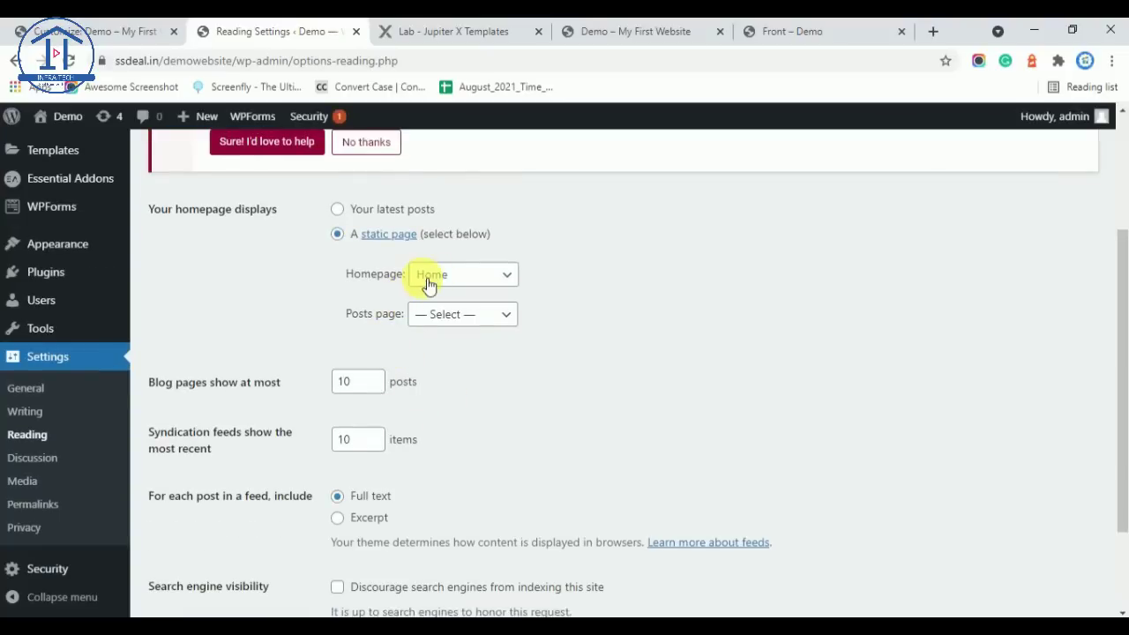
{"action": "left_click", "coordinate": [484, 281]}
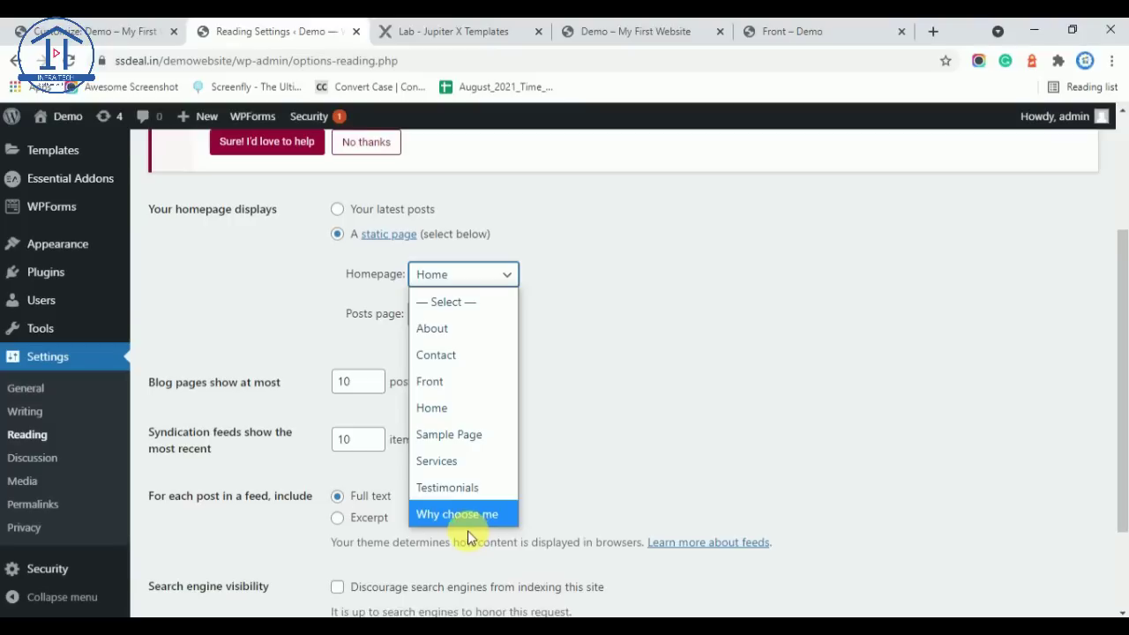
{"action": "left_click", "coordinate": [473, 382]}
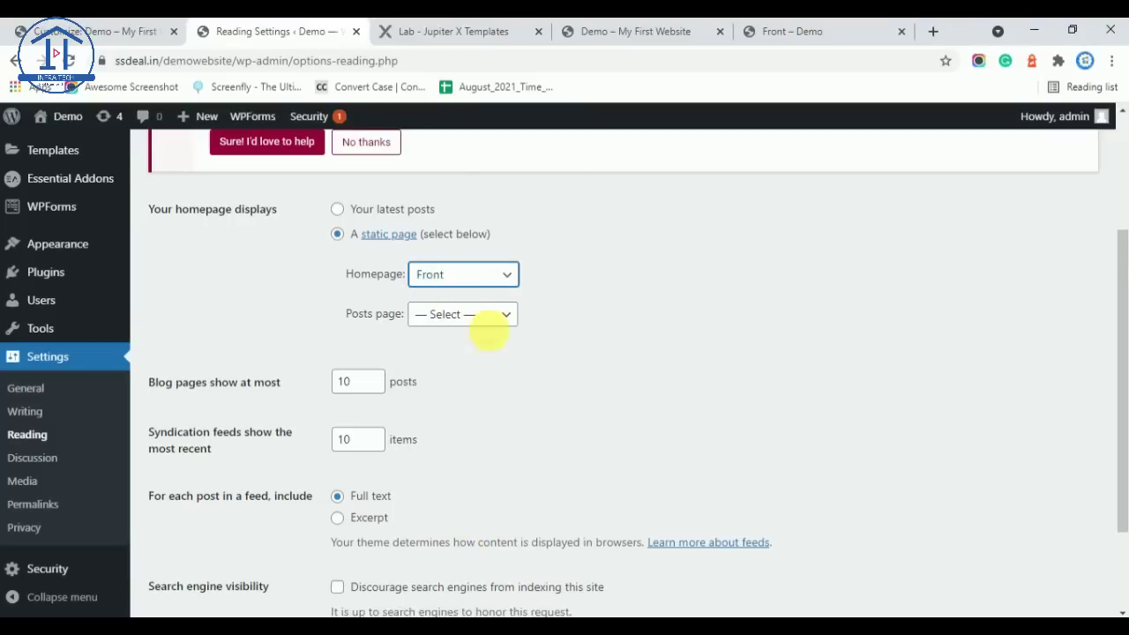
{"action": "scroll", "coordinate": [494, 344], "scroll_direction": "down", "scroll_amount": 3}
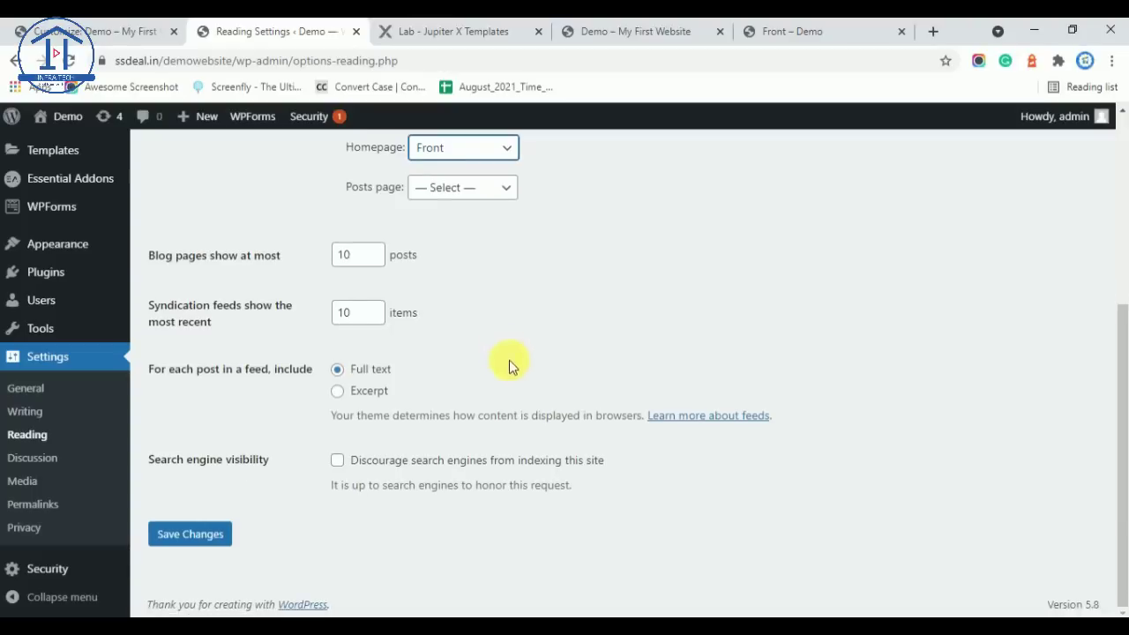
{"action": "left_click", "coordinate": [191, 534]}
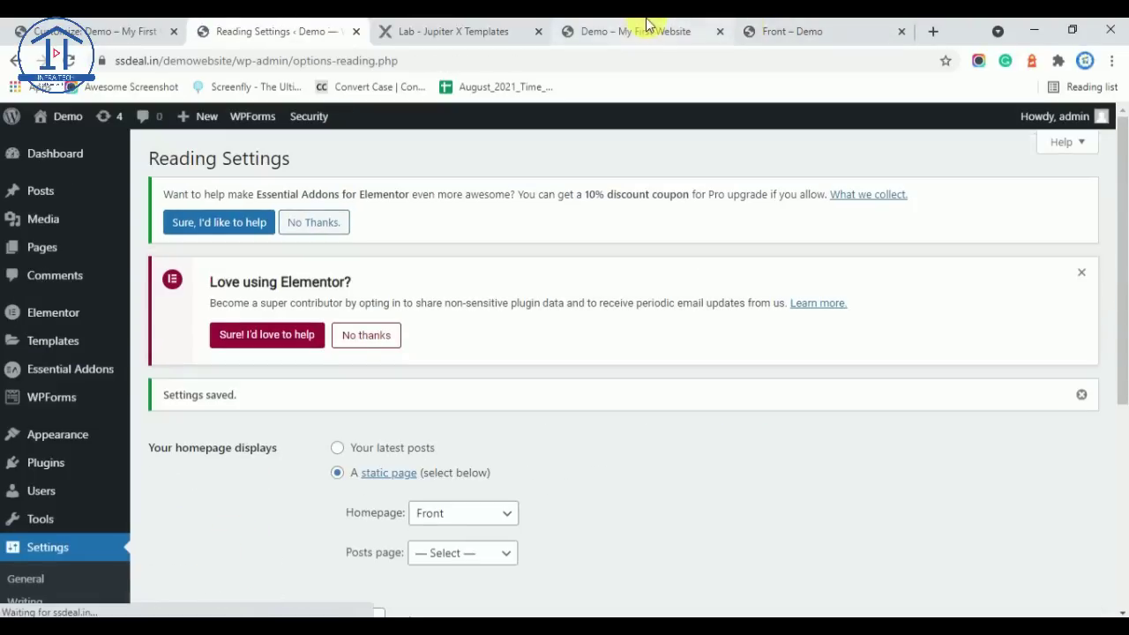
Reload the site's root address and review the homepage from the hero banner down to the Immunology section
{"action": "left_click", "coordinate": [644, 29]}
{"action": "scroll", "coordinate": [146, 456], "scroll_direction": "up", "scroll_amount": 4}
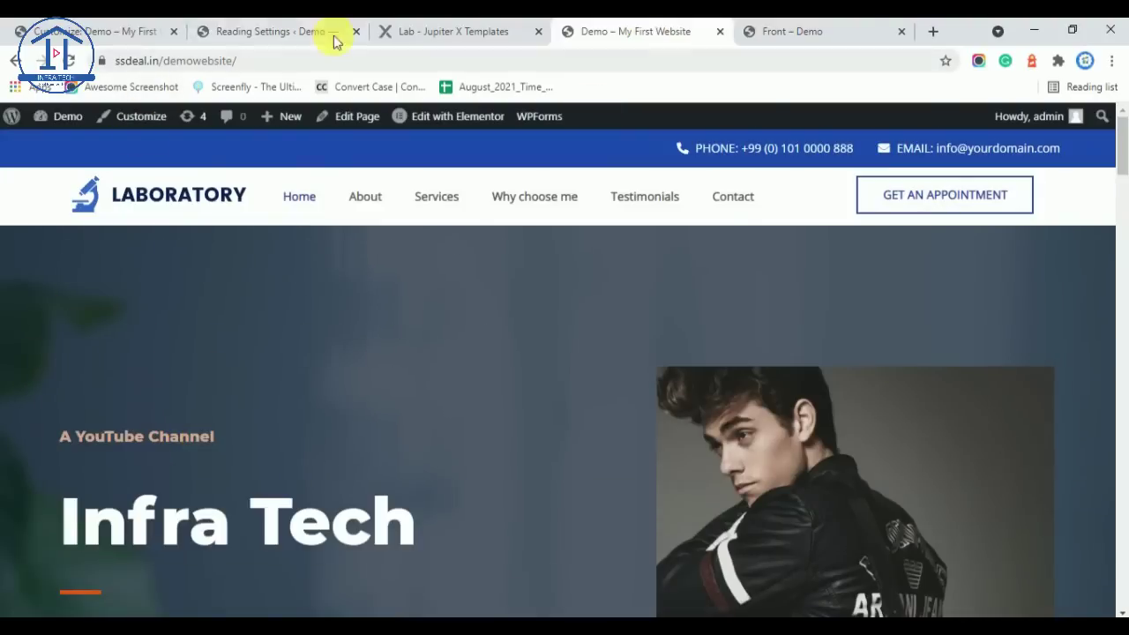
{"action": "left_click", "coordinate": [265, 62]}
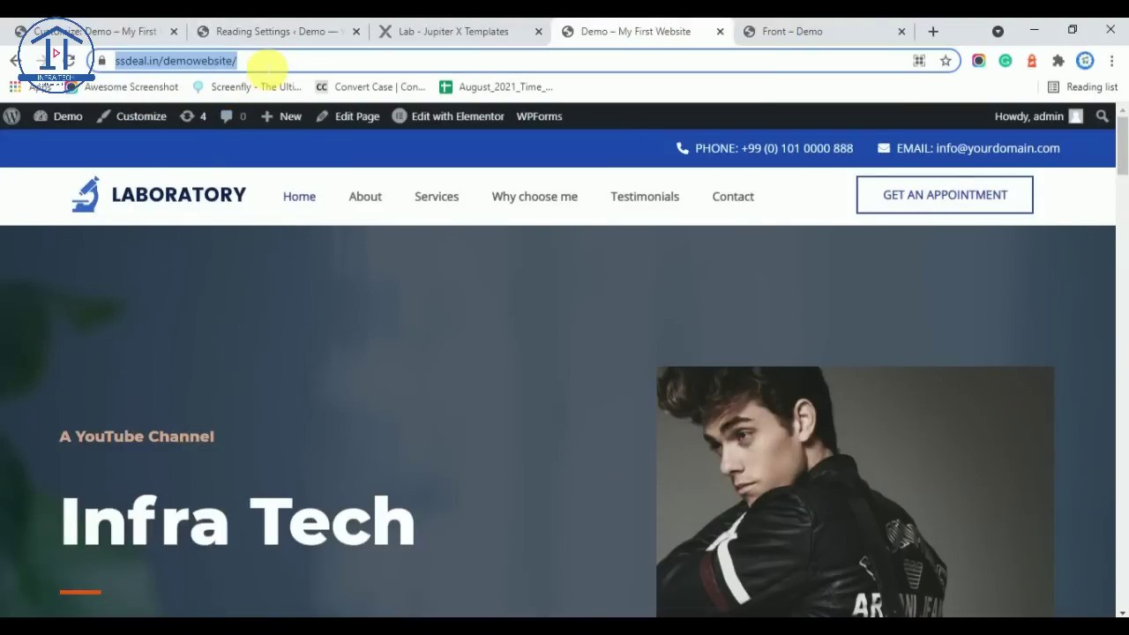
{"action": "key", "text": "Return"}
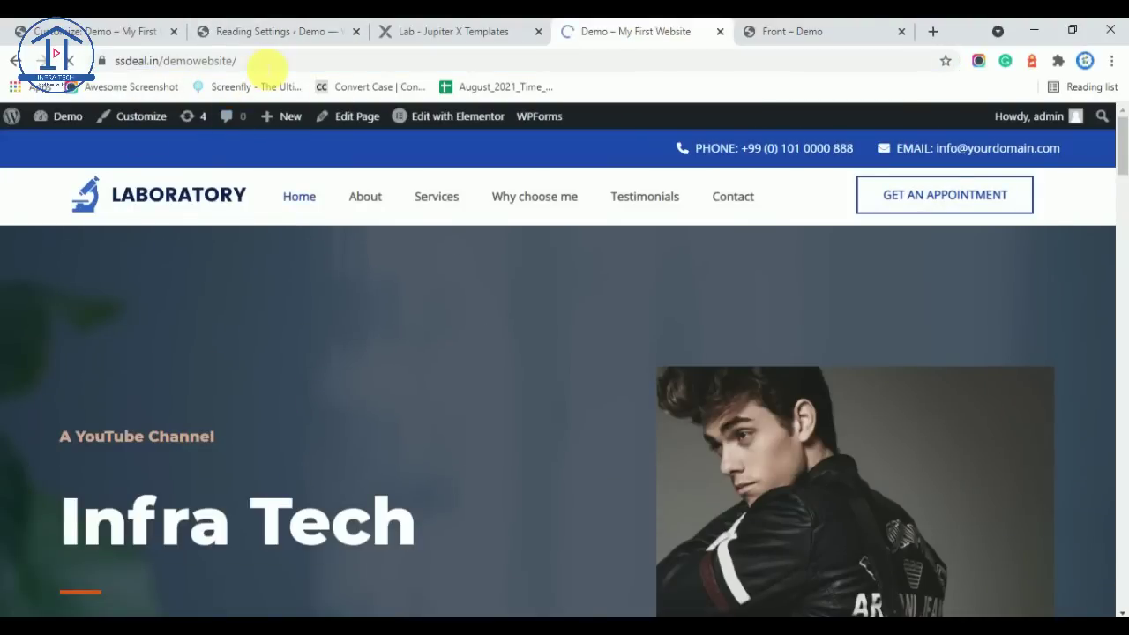
{"action": "scroll", "coordinate": [482, 387], "scroll_direction": "down", "scroll_amount": 6}
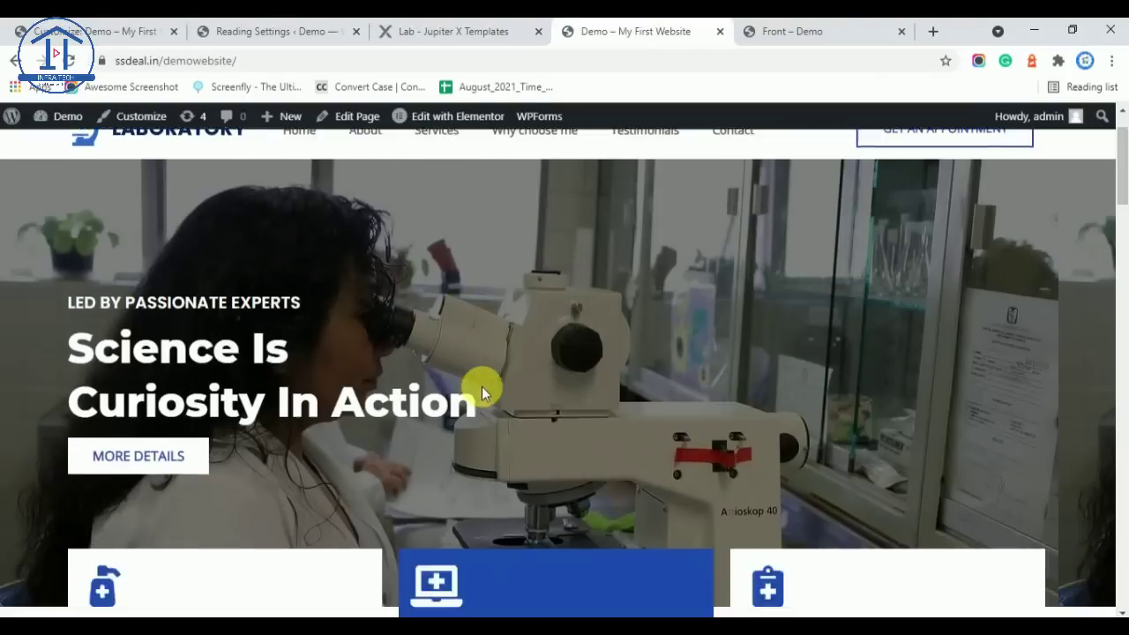
{"action": "scroll", "coordinate": [483, 387], "scroll_direction": "up", "scroll_amount": 5}
{"action": "scroll", "coordinate": [480, 385], "scroll_direction": "down", "scroll_amount": 5}
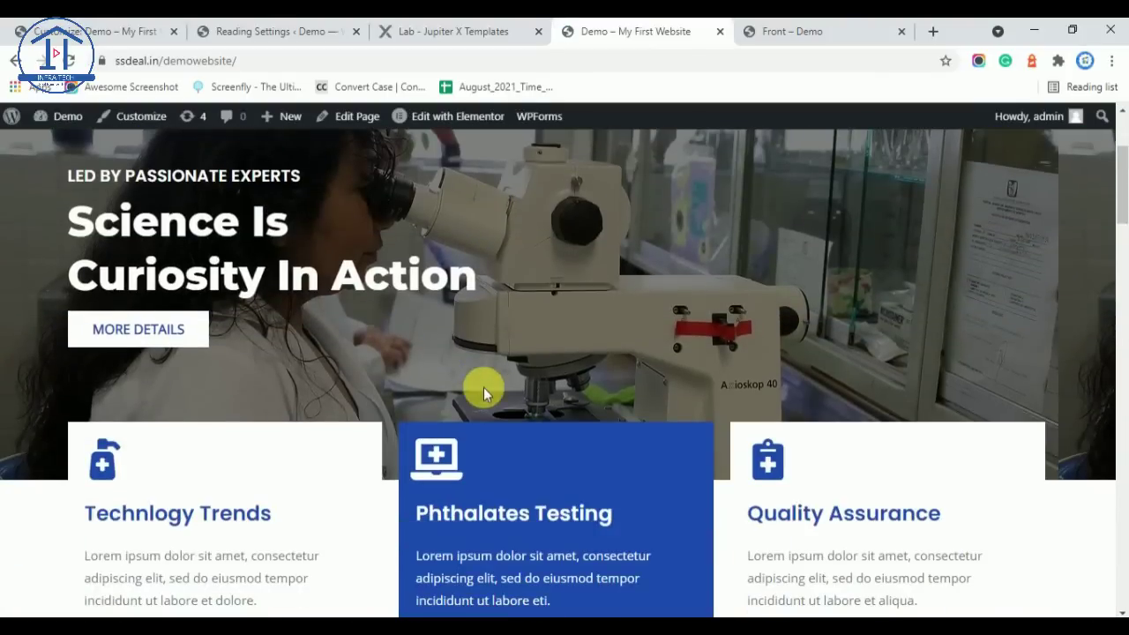
{"action": "scroll", "coordinate": [601, 409], "scroll_direction": "down", "scroll_amount": 9}
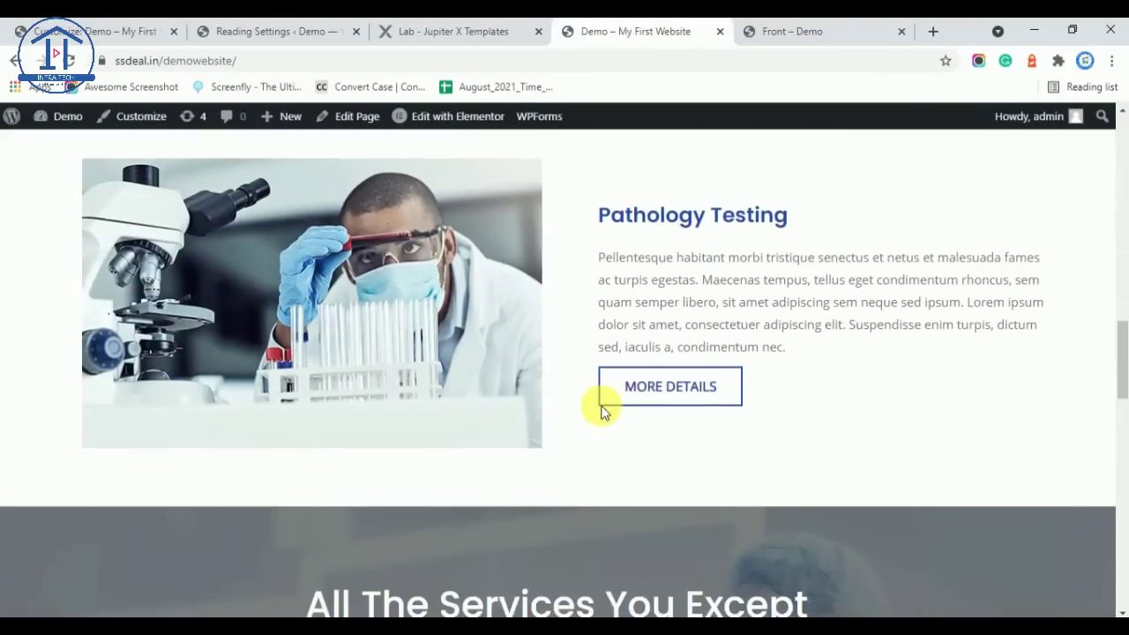
{"action": "scroll", "coordinate": [676, 416], "scroll_direction": "down", "scroll_amount": 6}
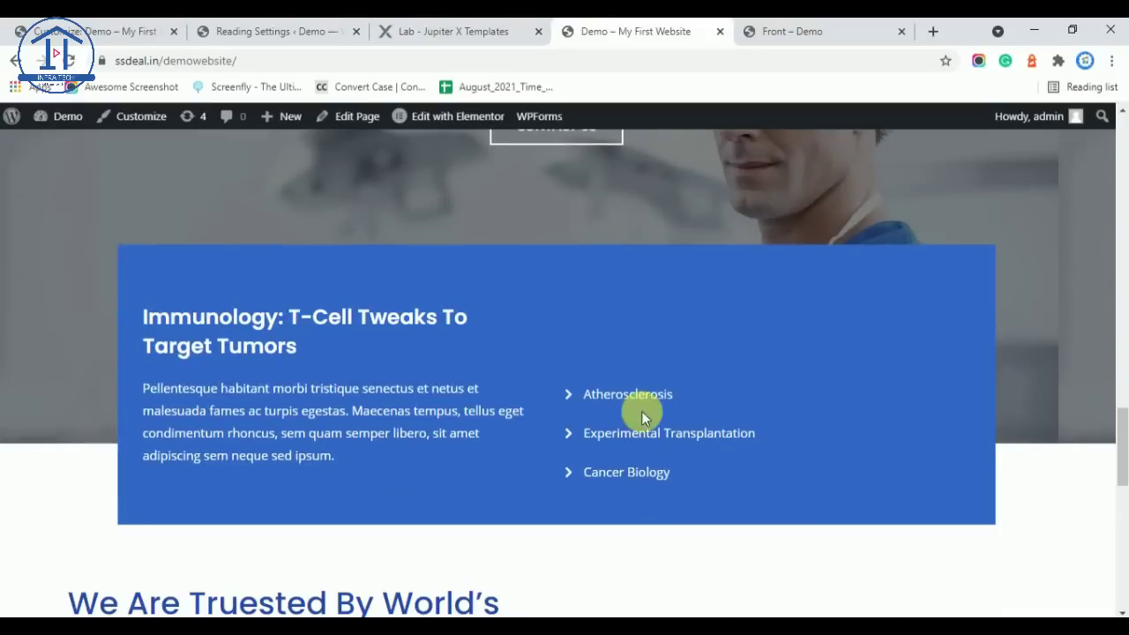
Recheck the homepage's main services and Immunology sections, and return to the header to examine the navigation menu
{"action": "scroll", "coordinate": [590, 432], "scroll_direction": "up", "scroll_amount": 4}
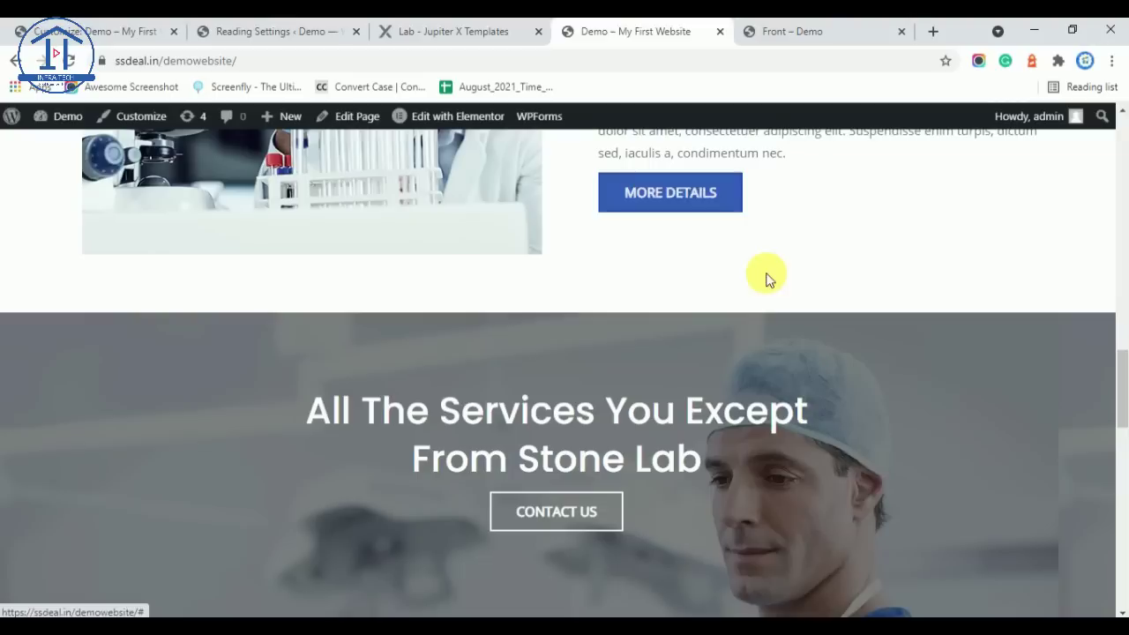
{"action": "scroll", "coordinate": [778, 318], "scroll_direction": "up", "scroll_amount": 4}
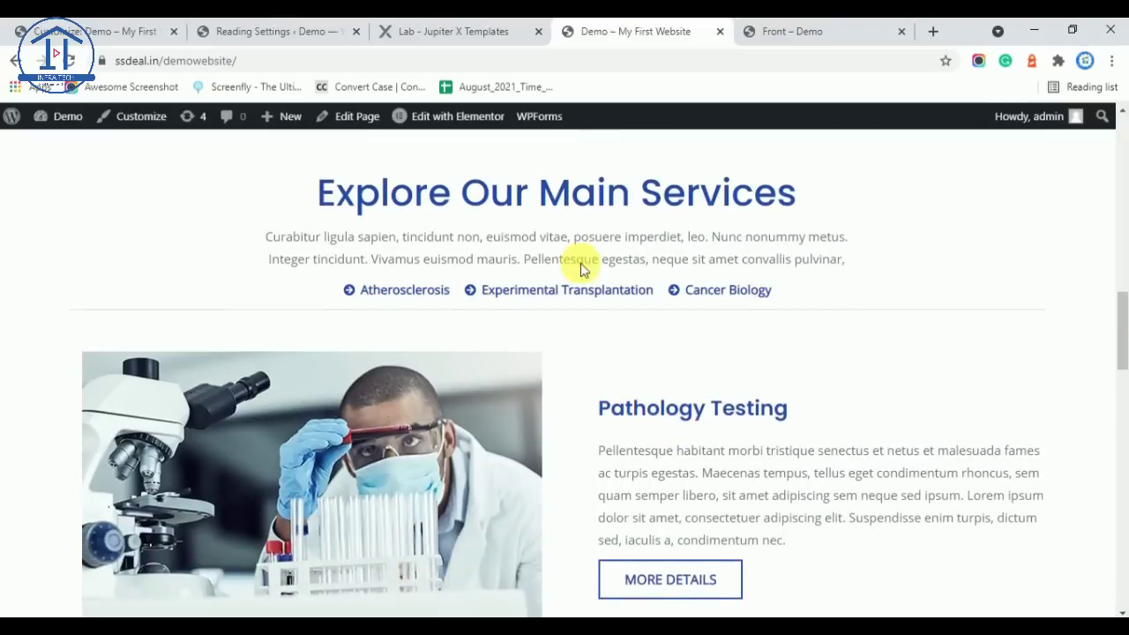
{"action": "scroll", "coordinate": [676, 376], "scroll_direction": "down", "scroll_amount": 10}
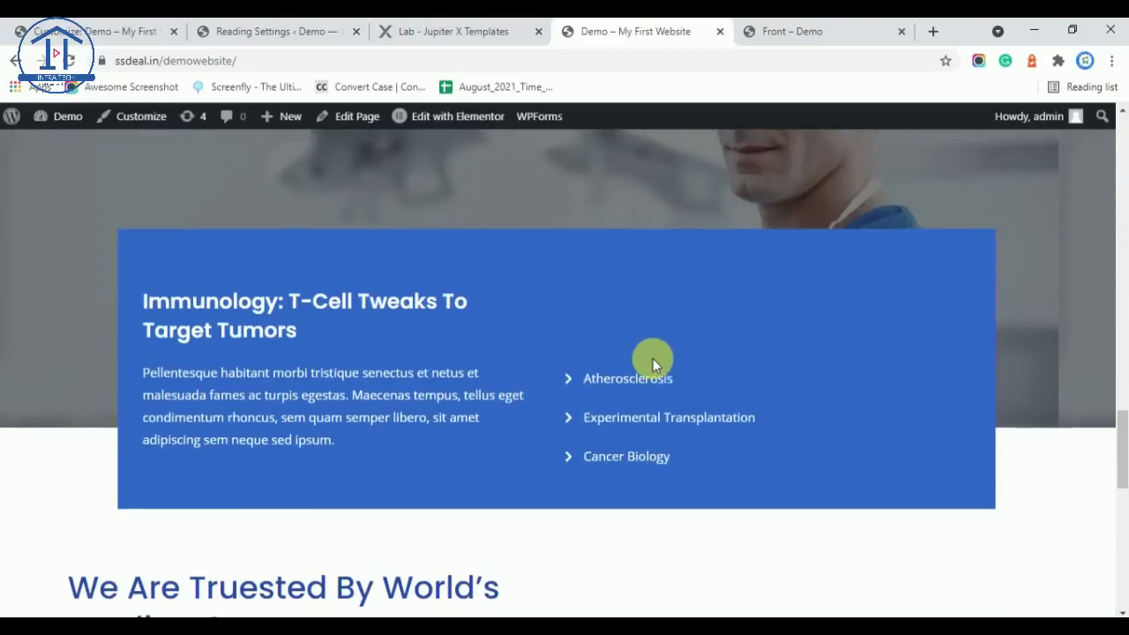
{"action": "scroll", "coordinate": [517, 399], "scroll_direction": "up", "scroll_amount": 15}
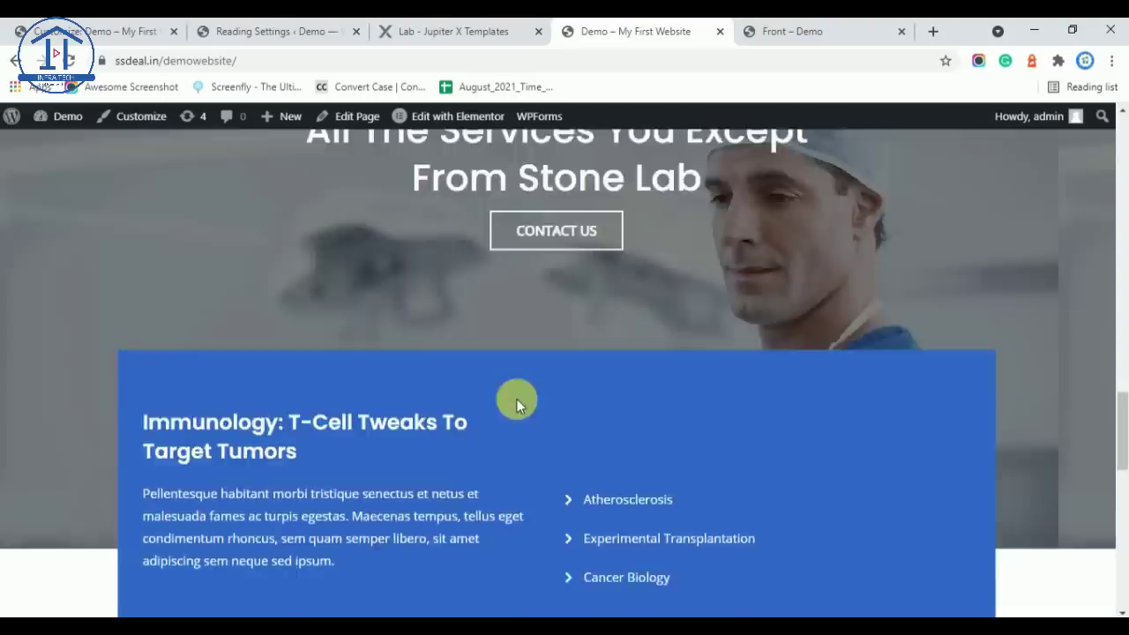
{"action": "scroll", "coordinate": [520, 400], "scroll_direction": "up", "scroll_amount": 2}
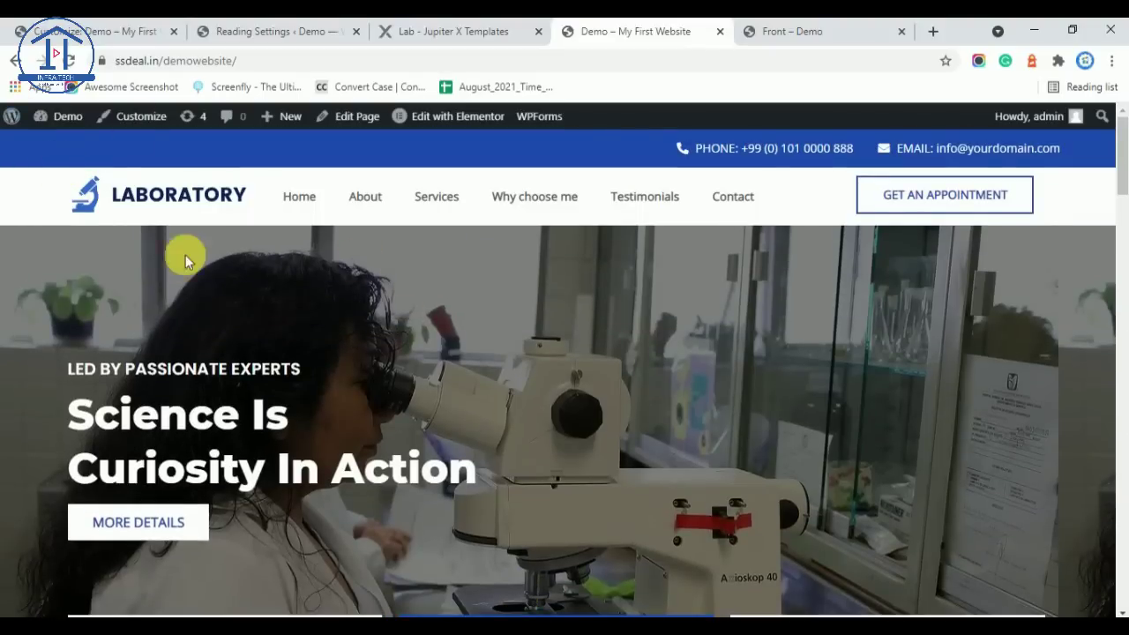
{"action": "scroll", "coordinate": [630, 373], "scroll_direction": "down", "scroll_amount": 6}
{"action": "scroll", "coordinate": [648, 383], "scroll_direction": "up", "scroll_amount": 6}
{"action": "scroll", "coordinate": [506, 379], "scroll_direction": "down", "scroll_amount": 1}
{"action": "scroll", "coordinate": [506, 379], "scroll_direction": "up", "scroll_amount": 1}
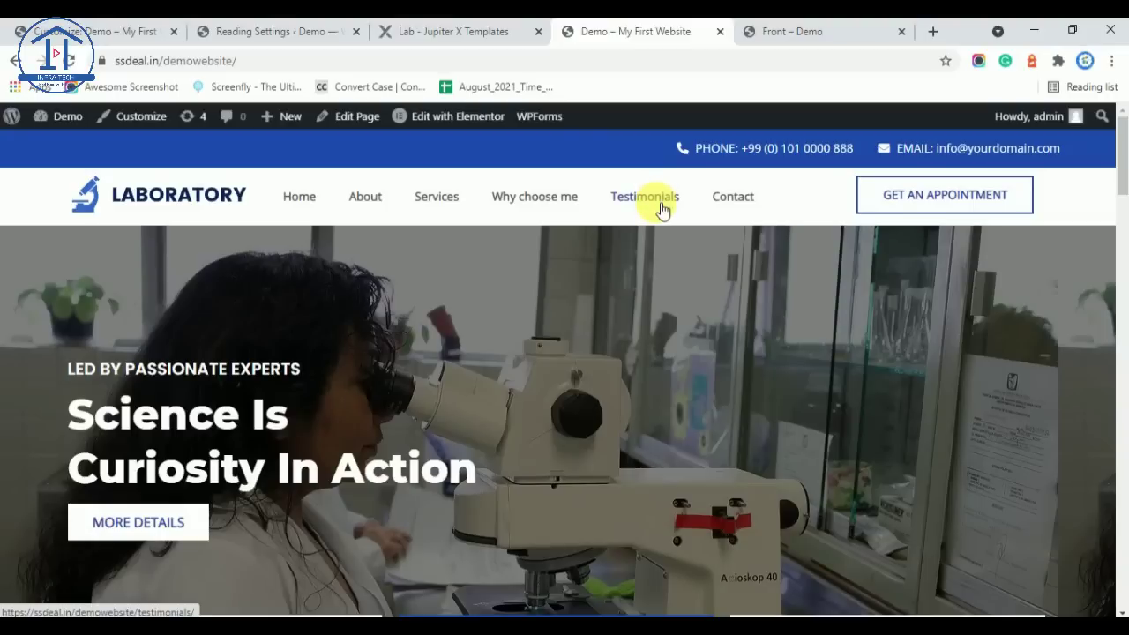
Examine the homepage once more from the hero banner to the Immunology section, glance at the Jupiter X Lab template page, and return to the homepage header
{"action": "mouse_move", "coordinate": [454, 119]}
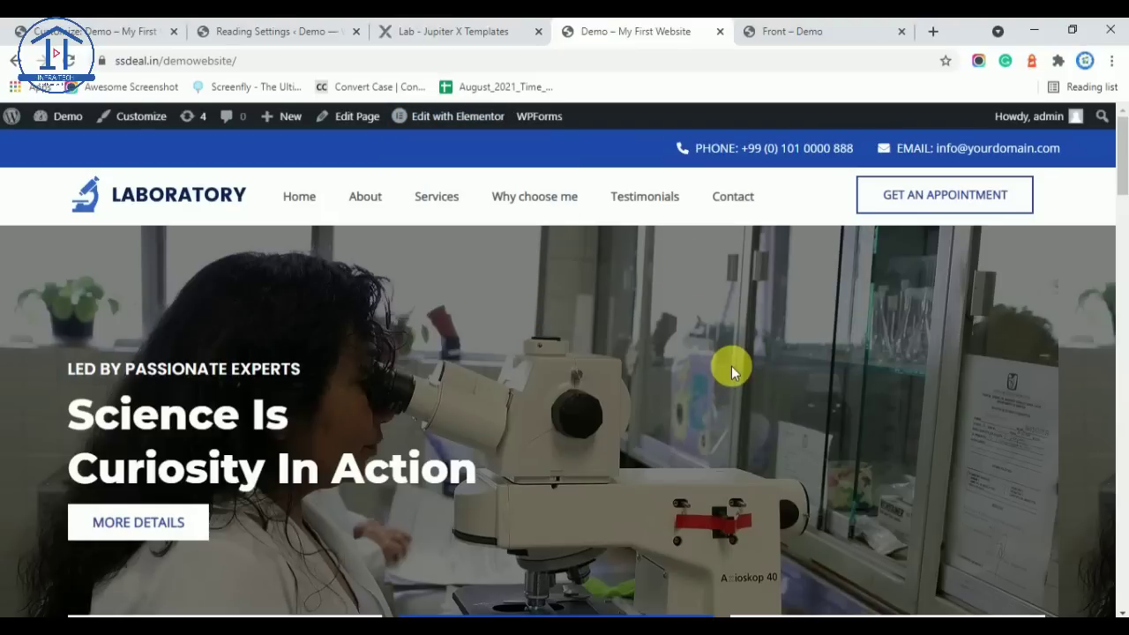
{"action": "scroll", "coordinate": [738, 361], "scroll_direction": "down", "scroll_amount": 4}
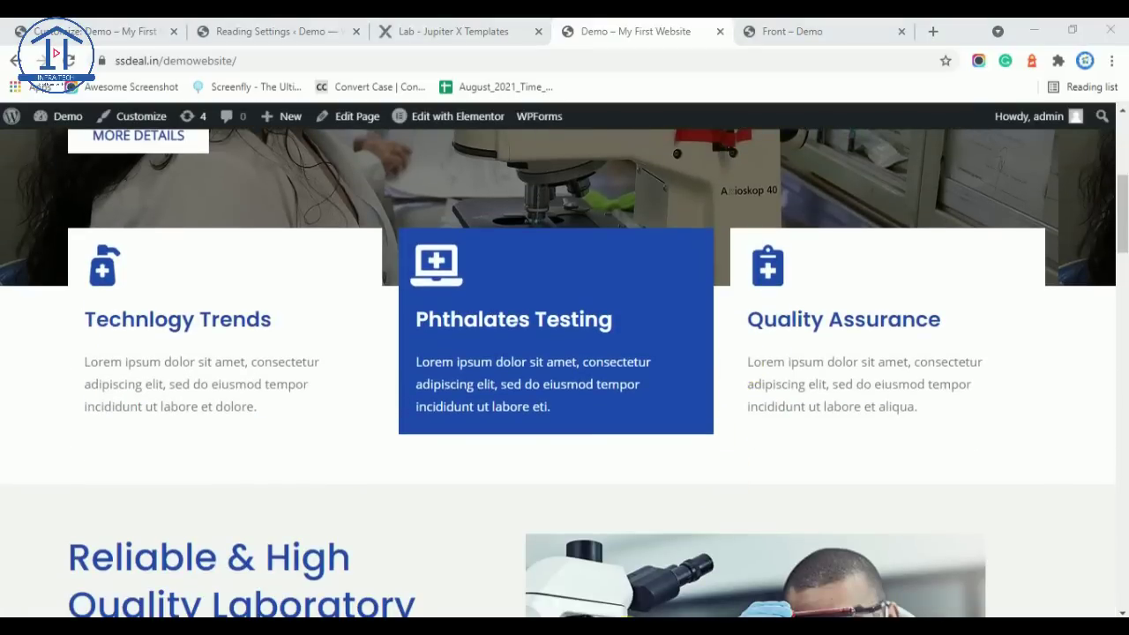
{"action": "scroll", "coordinate": [681, 398], "scroll_direction": "down", "scroll_amount": 10}
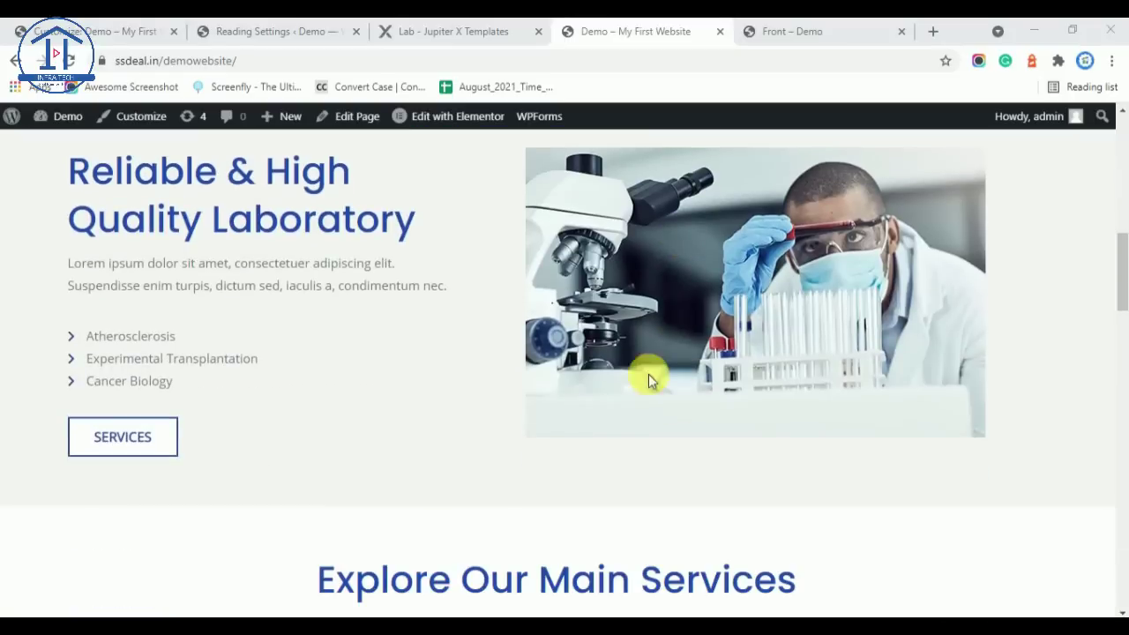
{"action": "scroll", "coordinate": [651, 362], "scroll_direction": "down", "scroll_amount": 4}
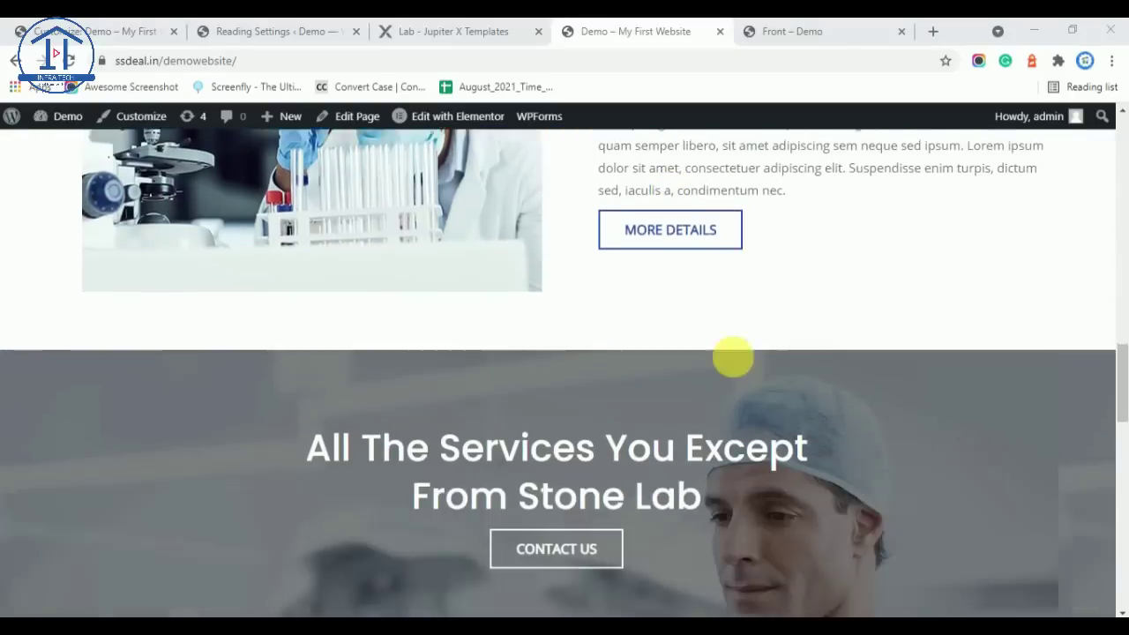
{"action": "scroll", "coordinate": [552, 324], "scroll_direction": "down", "scroll_amount": 2}
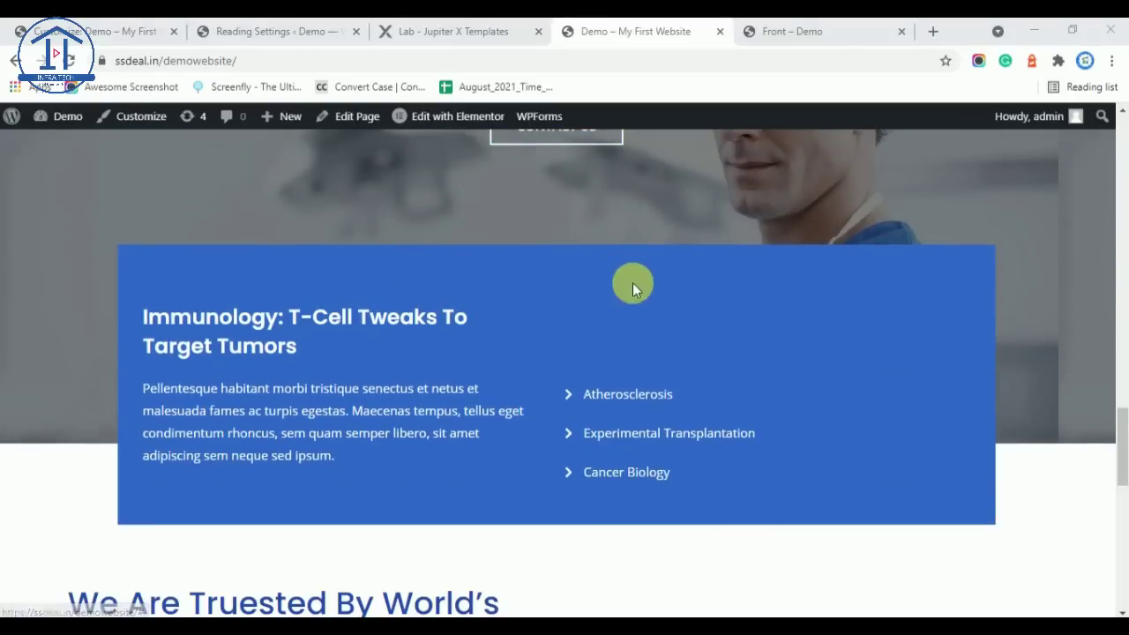
{"action": "scroll", "coordinate": [644, 411], "scroll_direction": "up", "scroll_amount": 15}
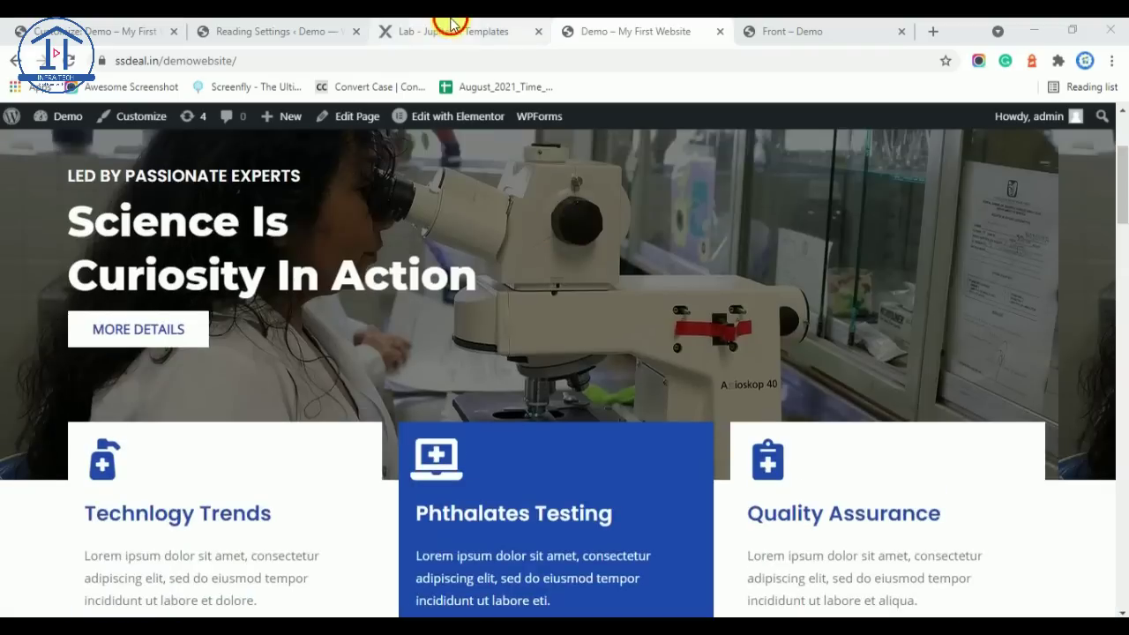
{"action": "left_click", "coordinate": [441, 31]}
{"action": "left_click", "coordinate": [583, 30]}
{"action": "scroll", "coordinate": [789, 353], "scroll_direction": "up", "scroll_amount": 3}
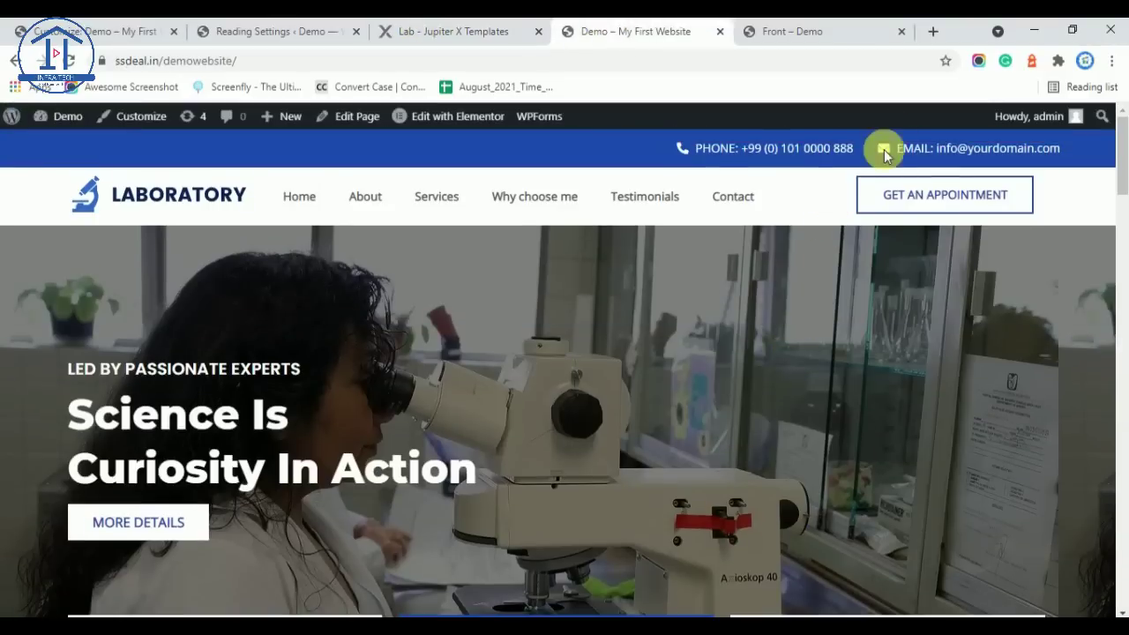